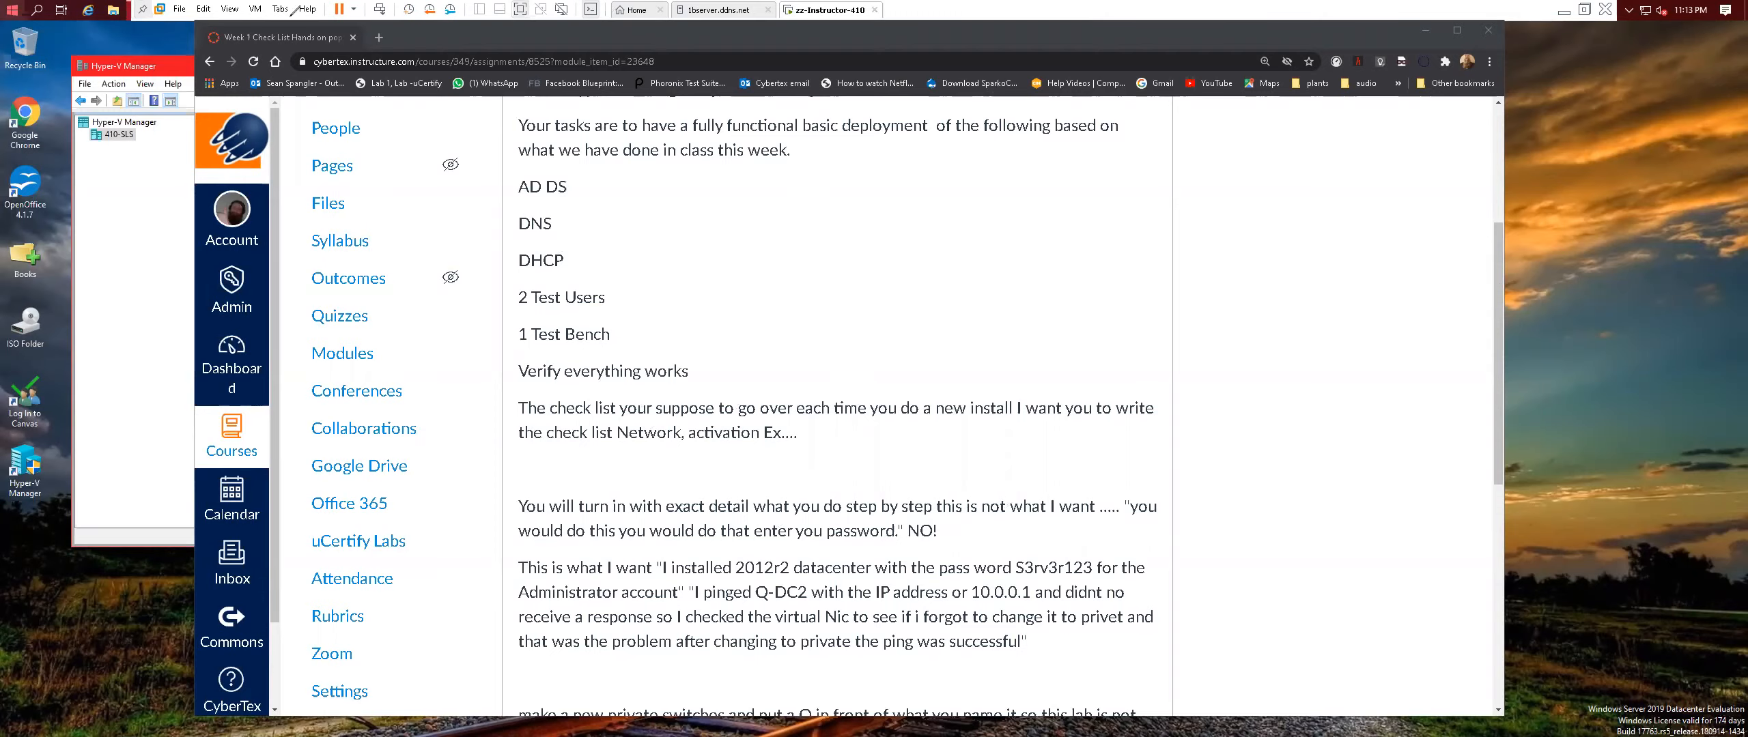
Minimize Chrome, open the New Virtual Machine Wizard, name the machine Q-dc1, and return to Canvas.
click(1422, 31)
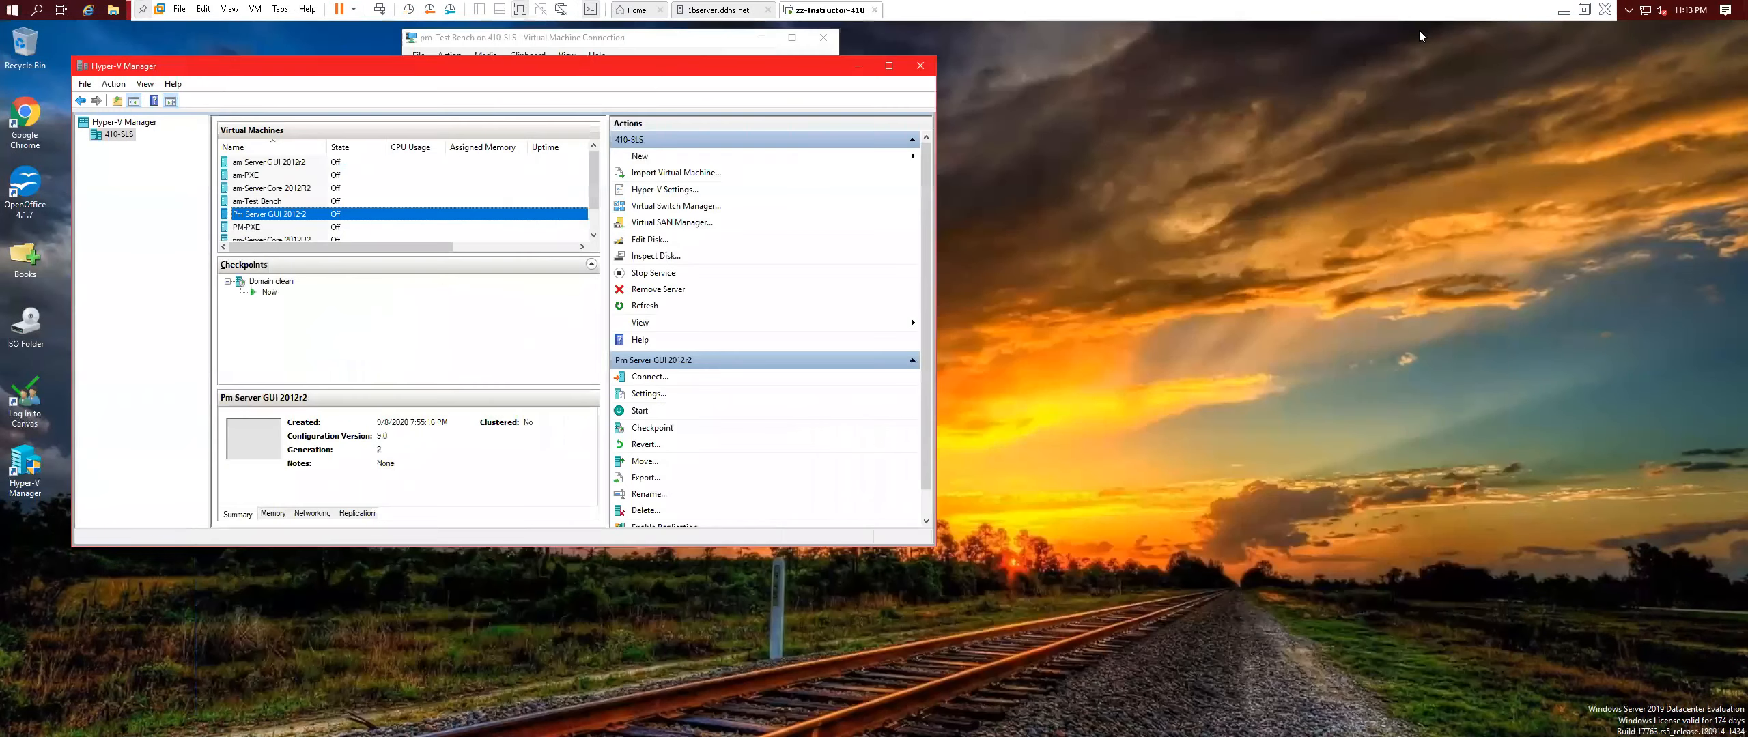
drag(500, 59, 834, 159)
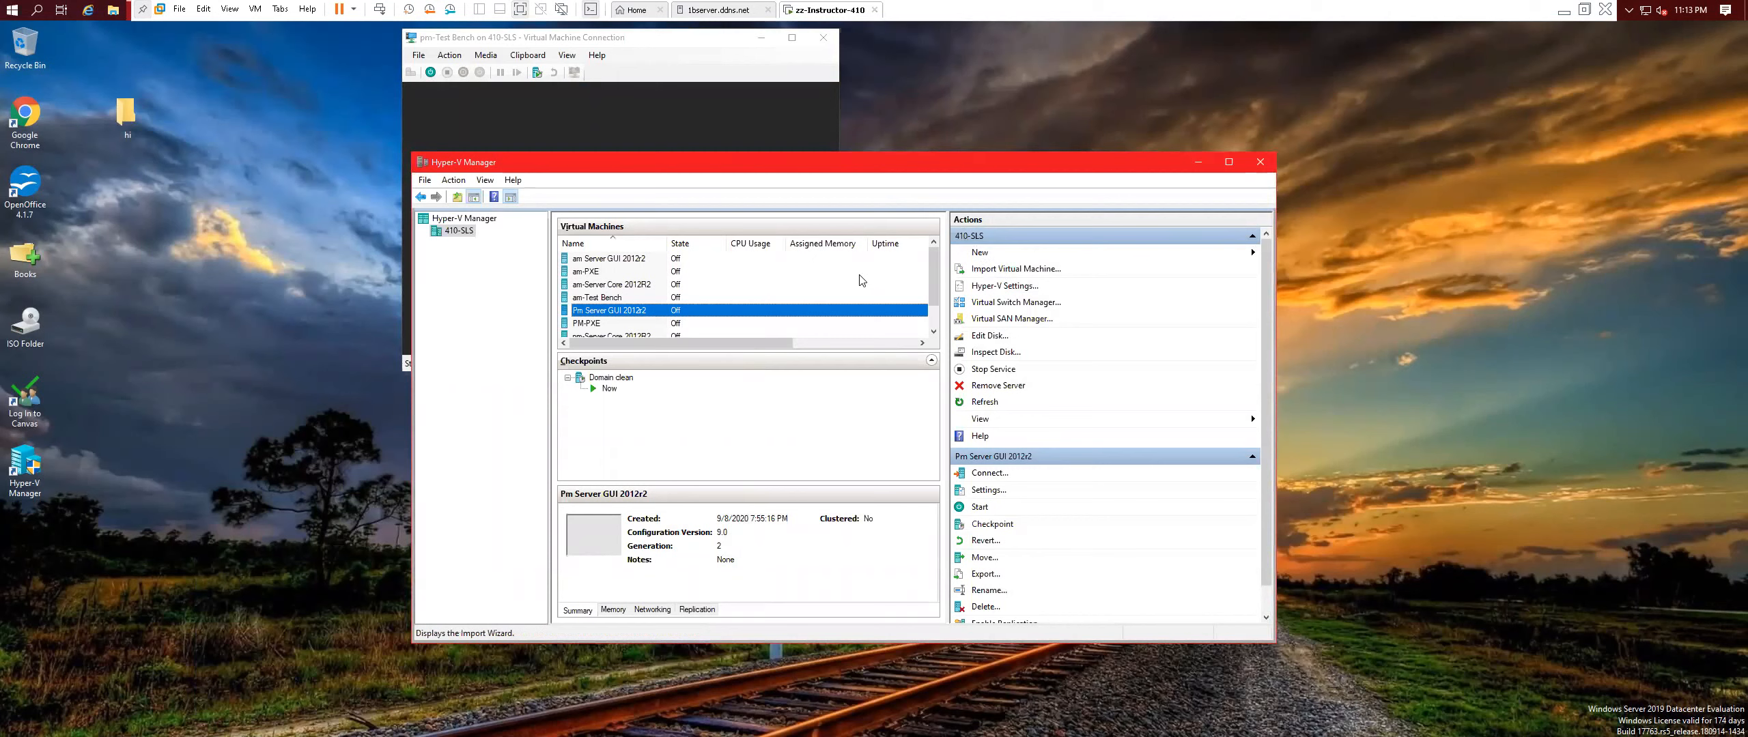
click(980, 254)
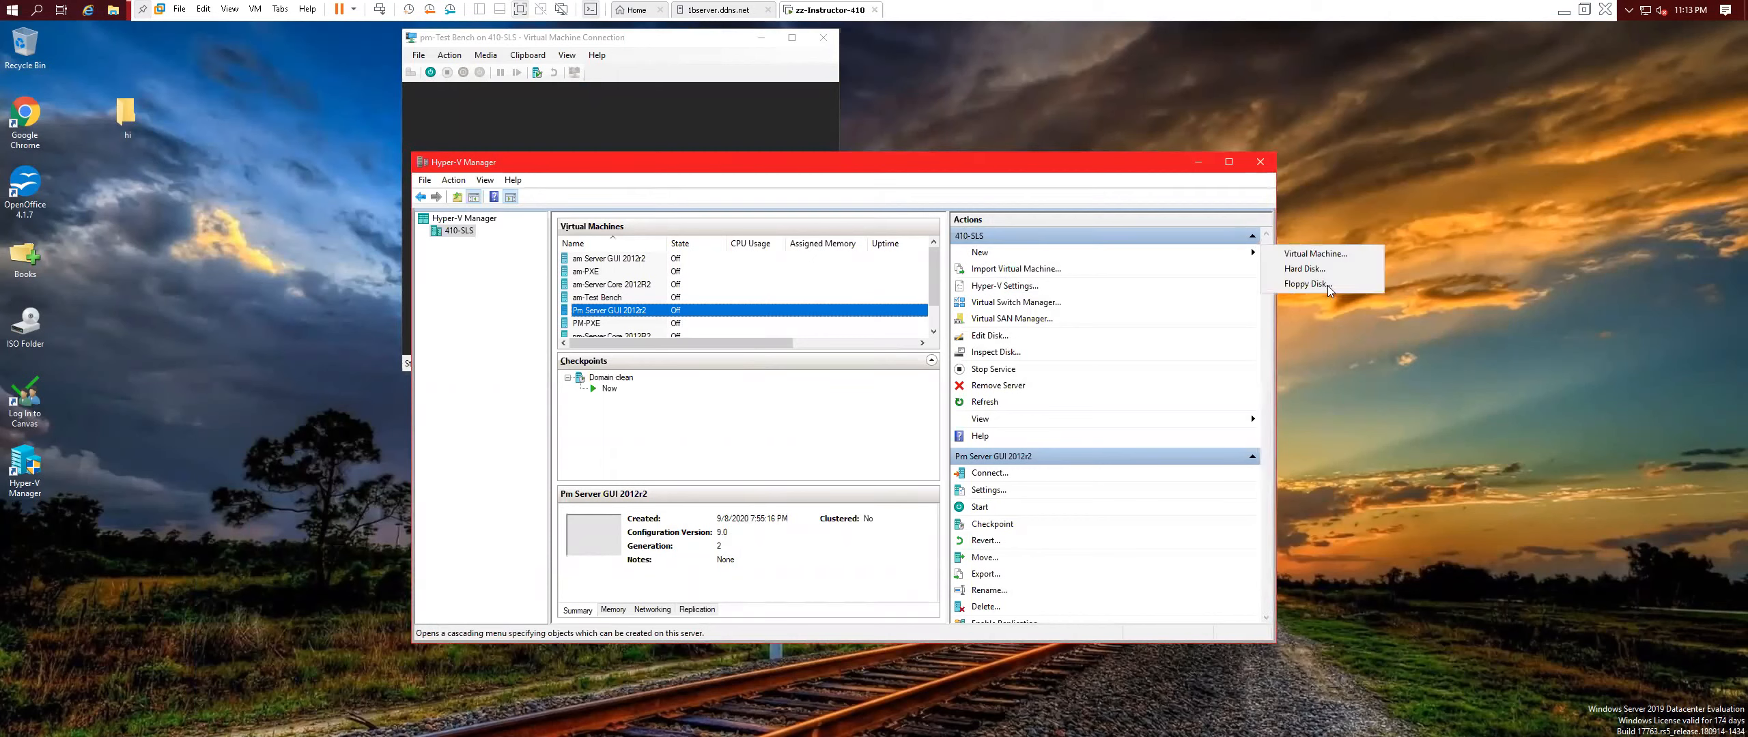
click(1315, 255)
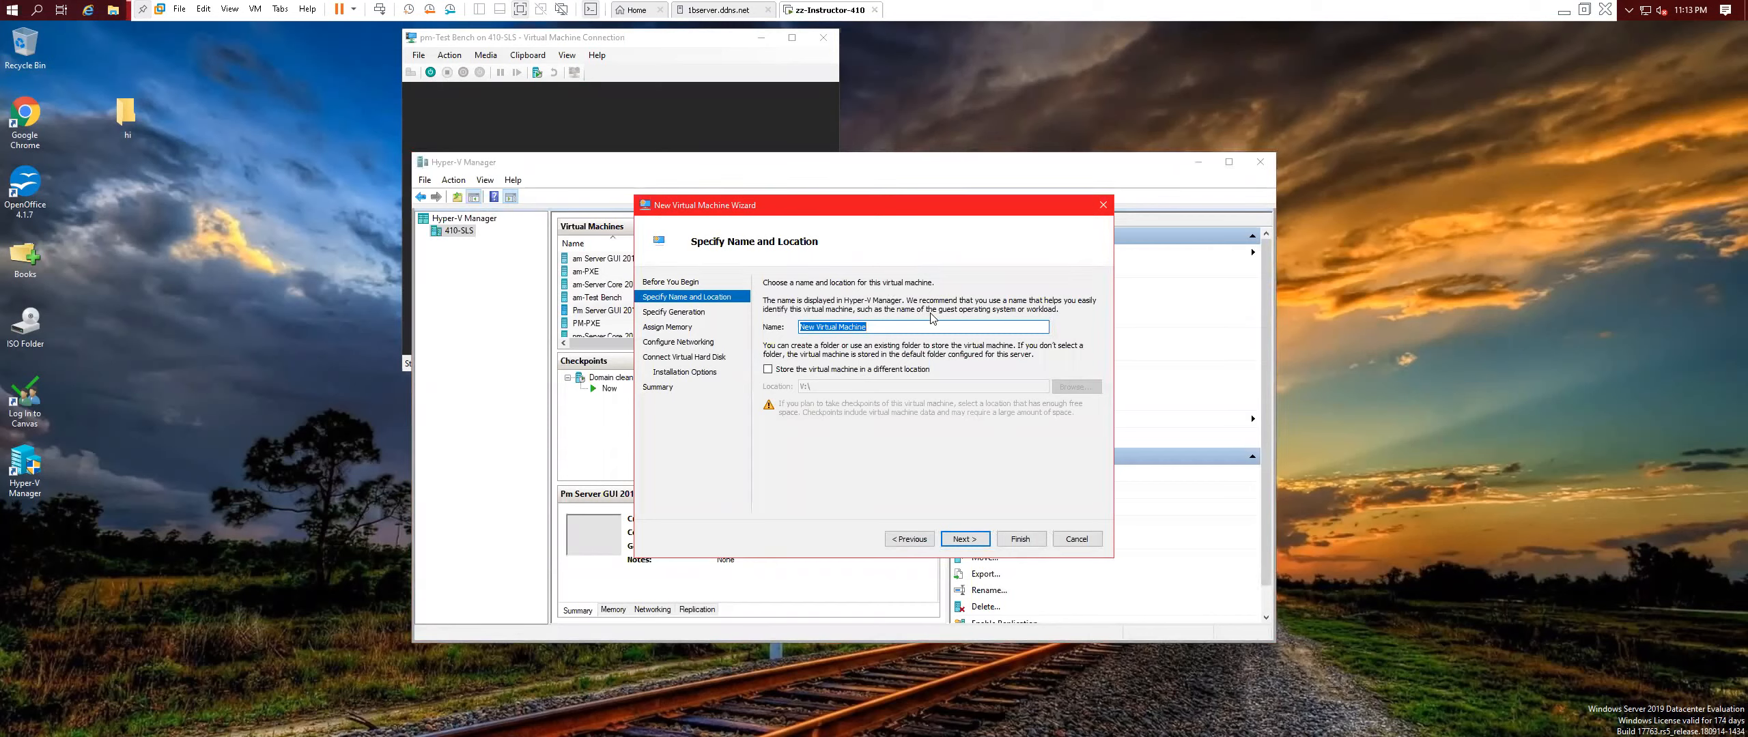
text(Q-dc1)
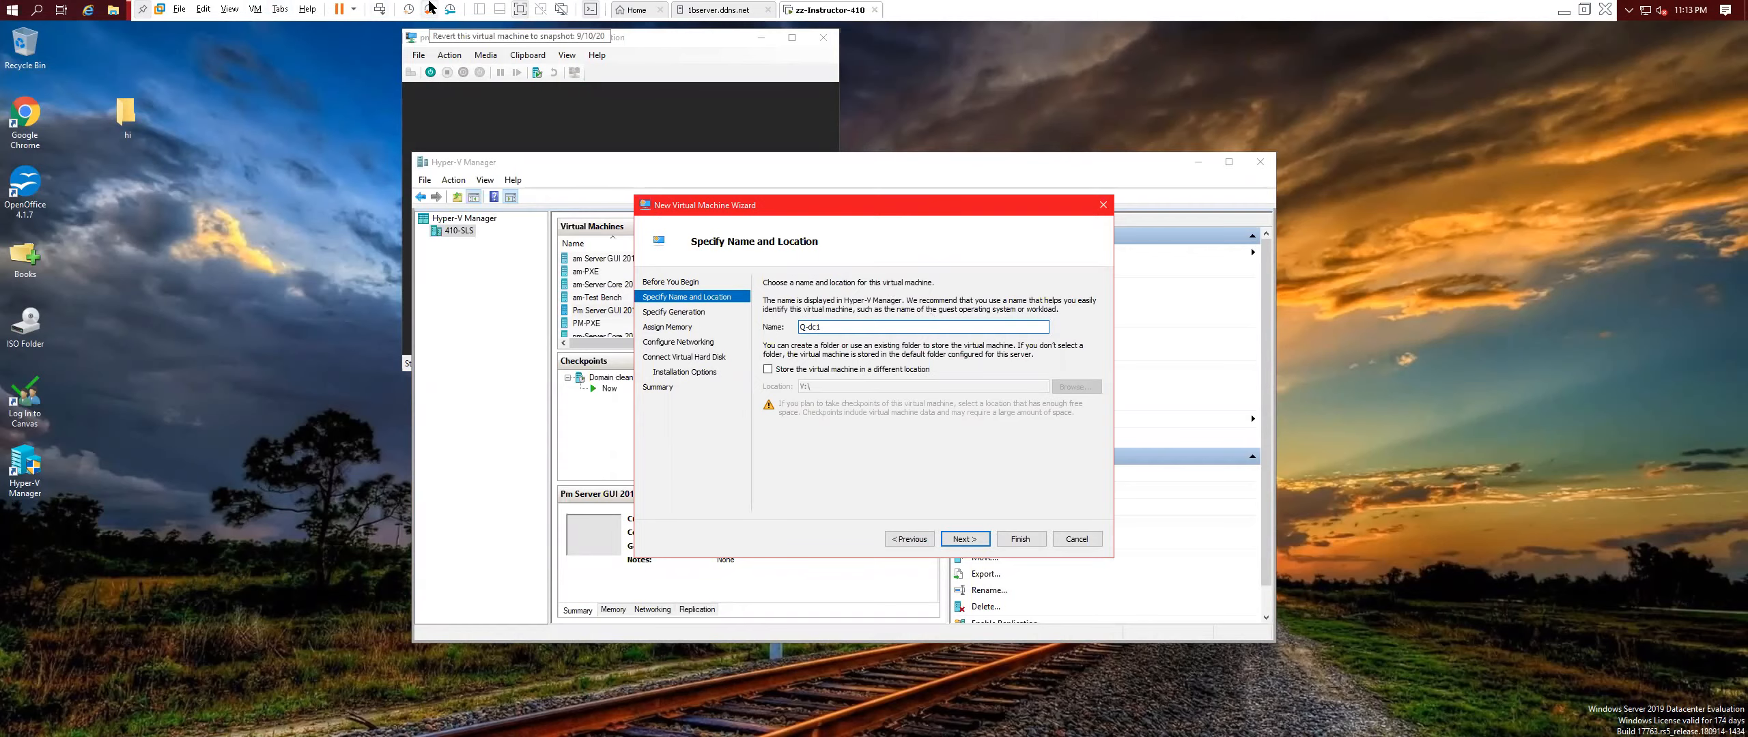
key(alt+Tab)
Scroll the Canvas assignment up to confirm the names Q-DC1 and Q-DC2, then return to the wizard.
scroll(737, 332, up, 3)
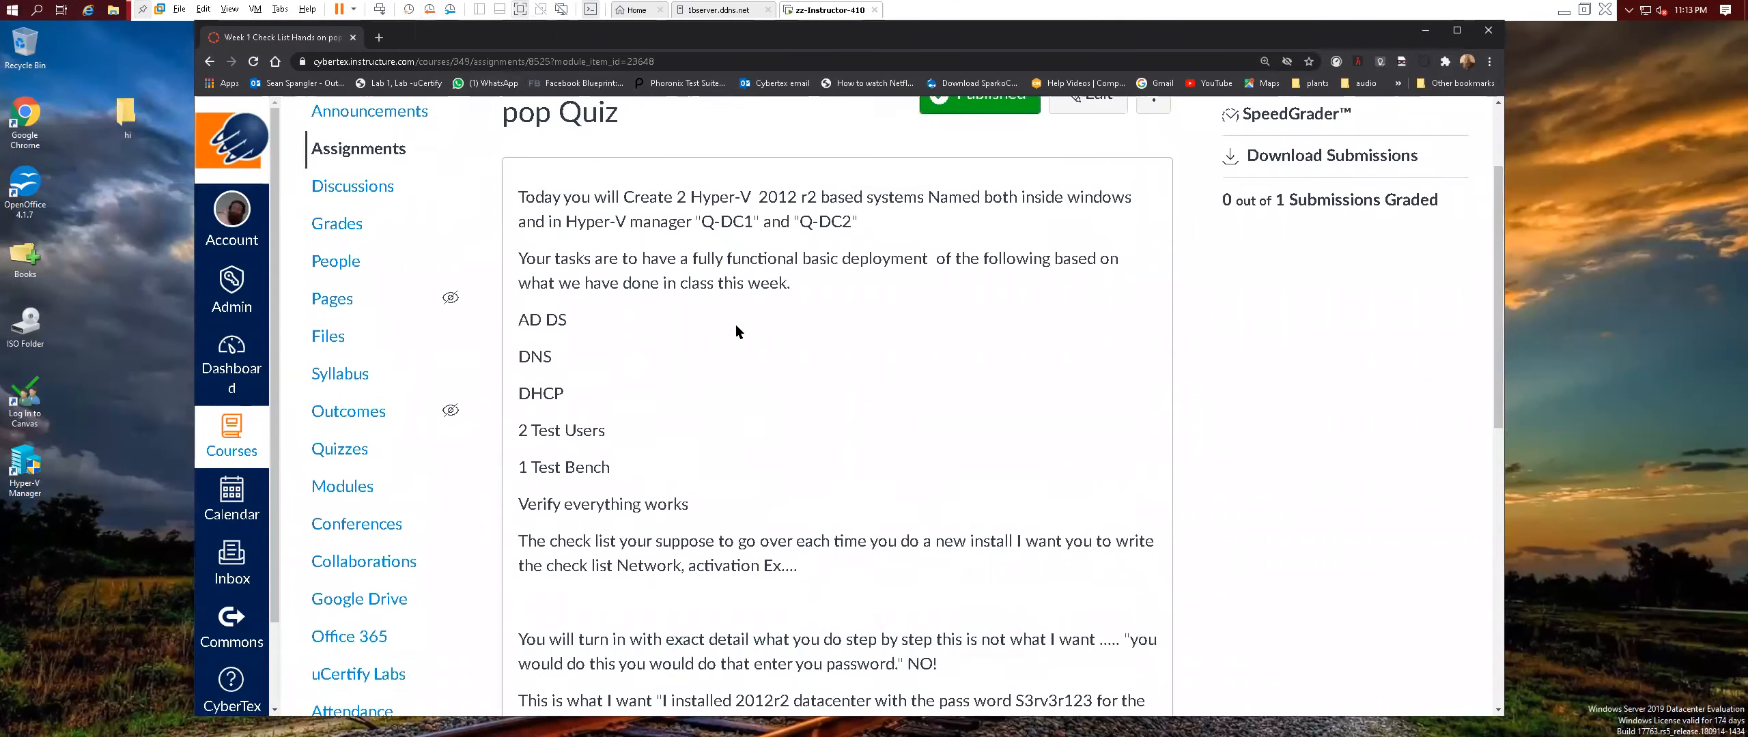
scroll(736, 327, up, 1)
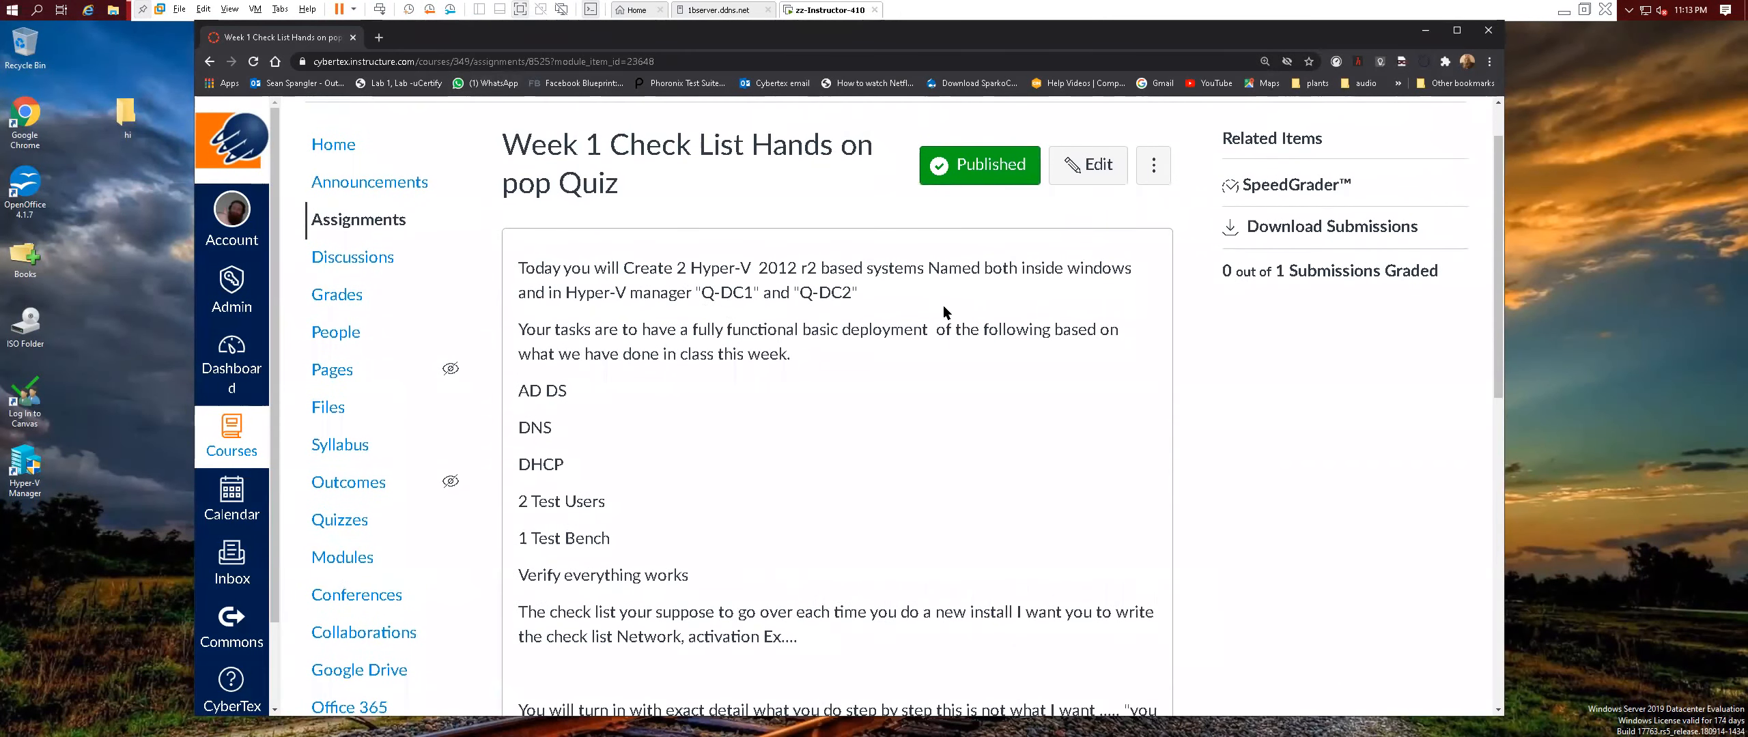
key(alt+Tab)
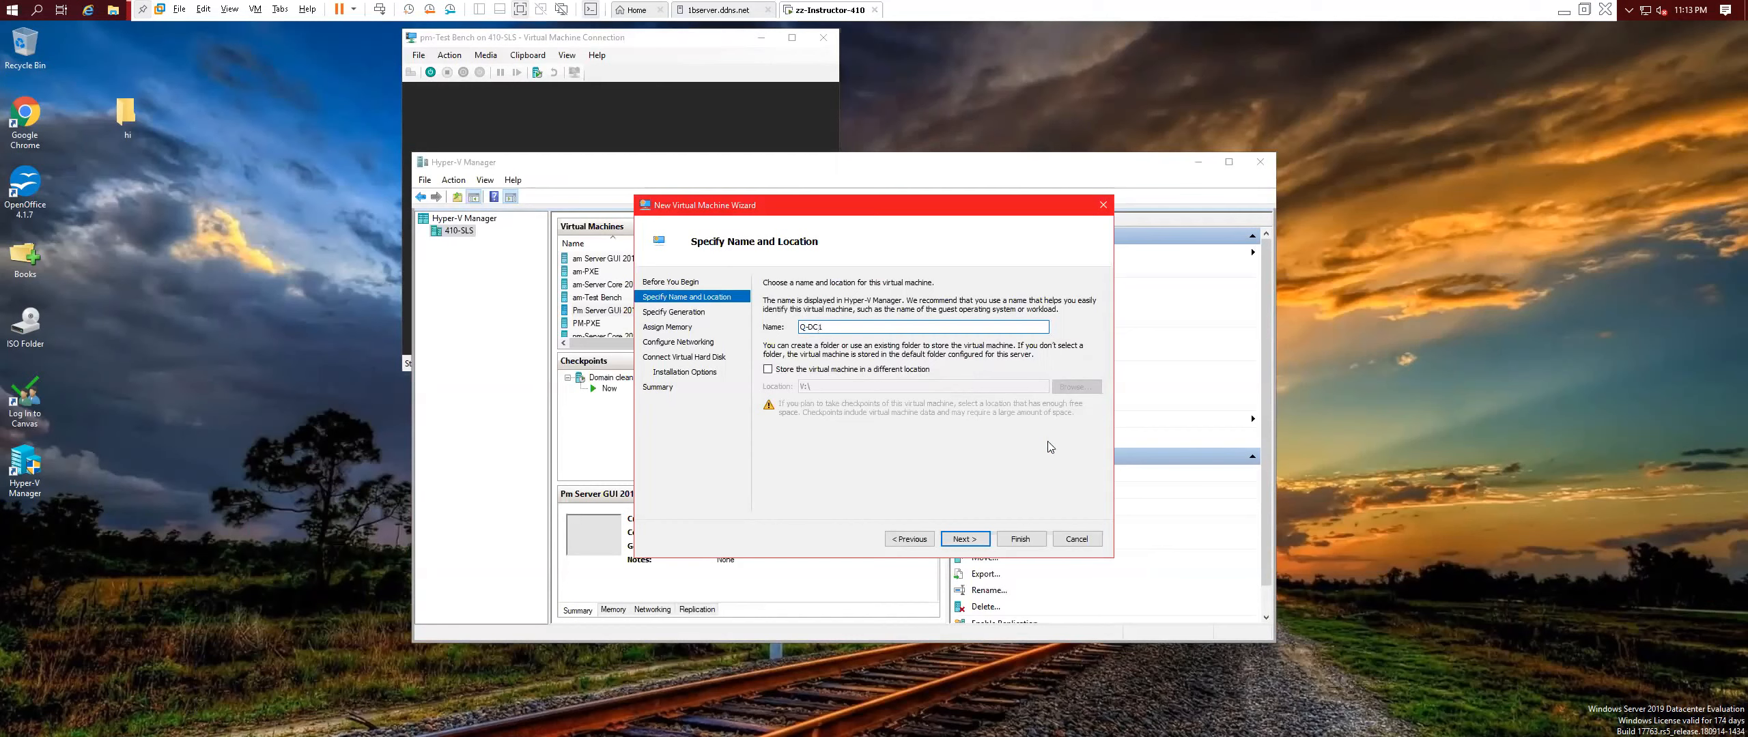
Make Q-DC1 a Generation 2 VM with 4096 MB startup memory.
click(964, 539)
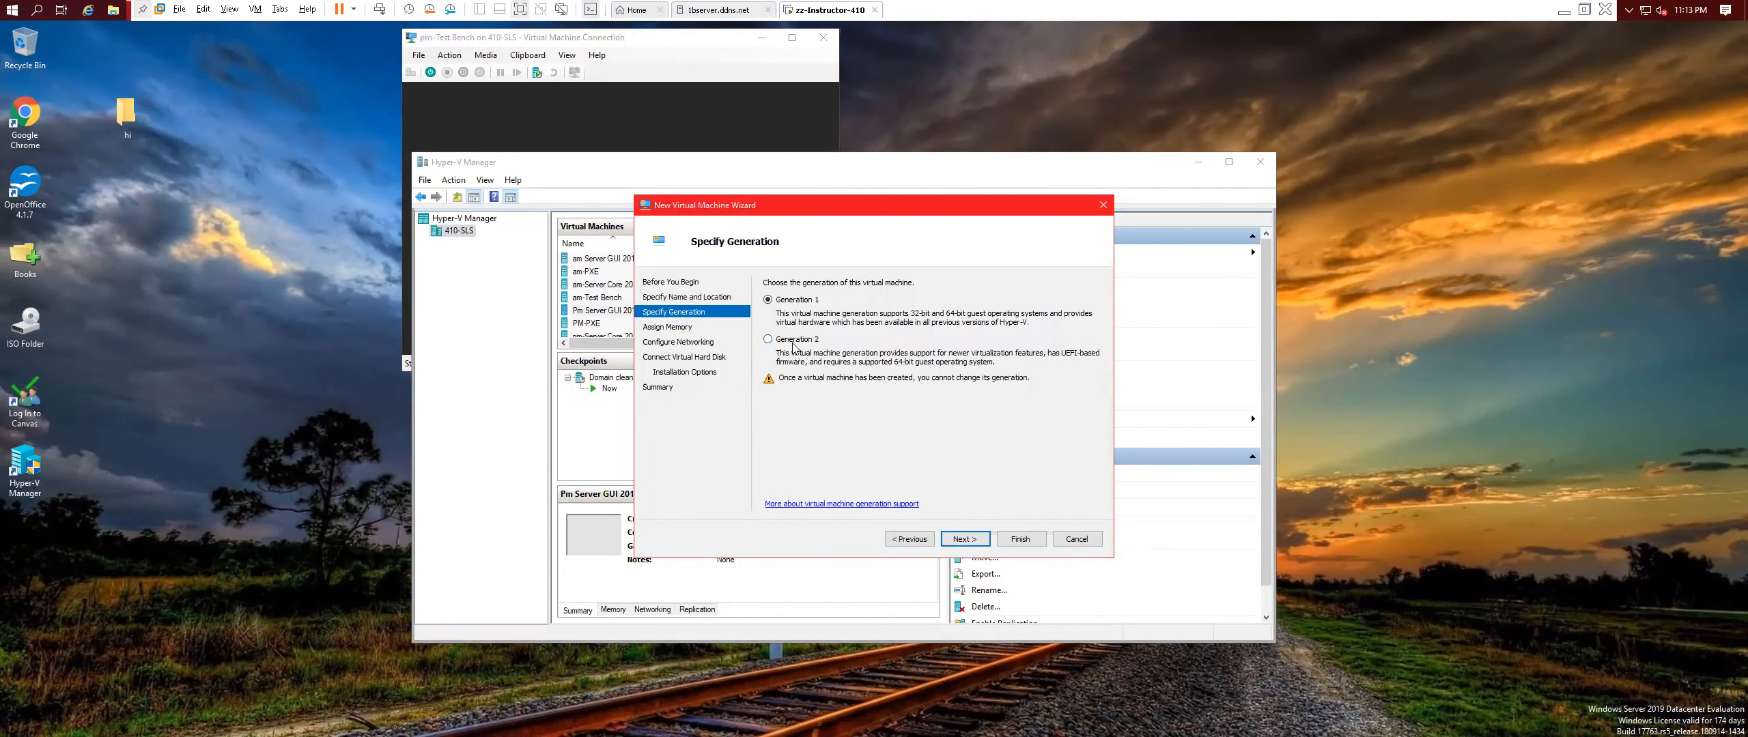
click(978, 541)
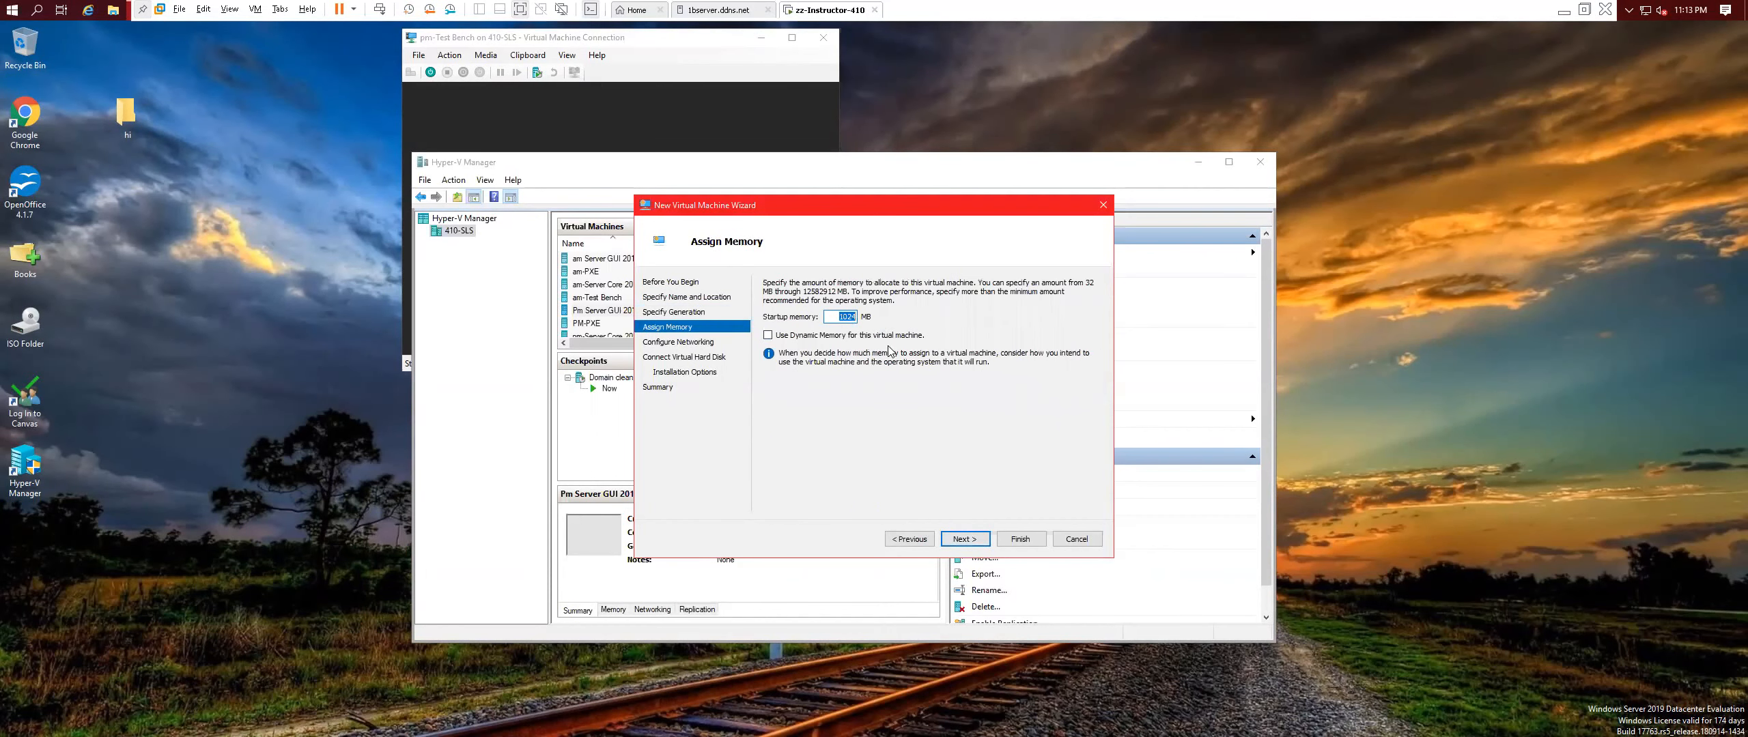
key(Home)
key(Delete)
key(Delete)
key(Delete)
key(Delete)
text(40)
Connect Q-DC1 to the External Virtual Switch and keep the new Q-DC1.vhdx disk.
click(964, 539)
click(935, 312)
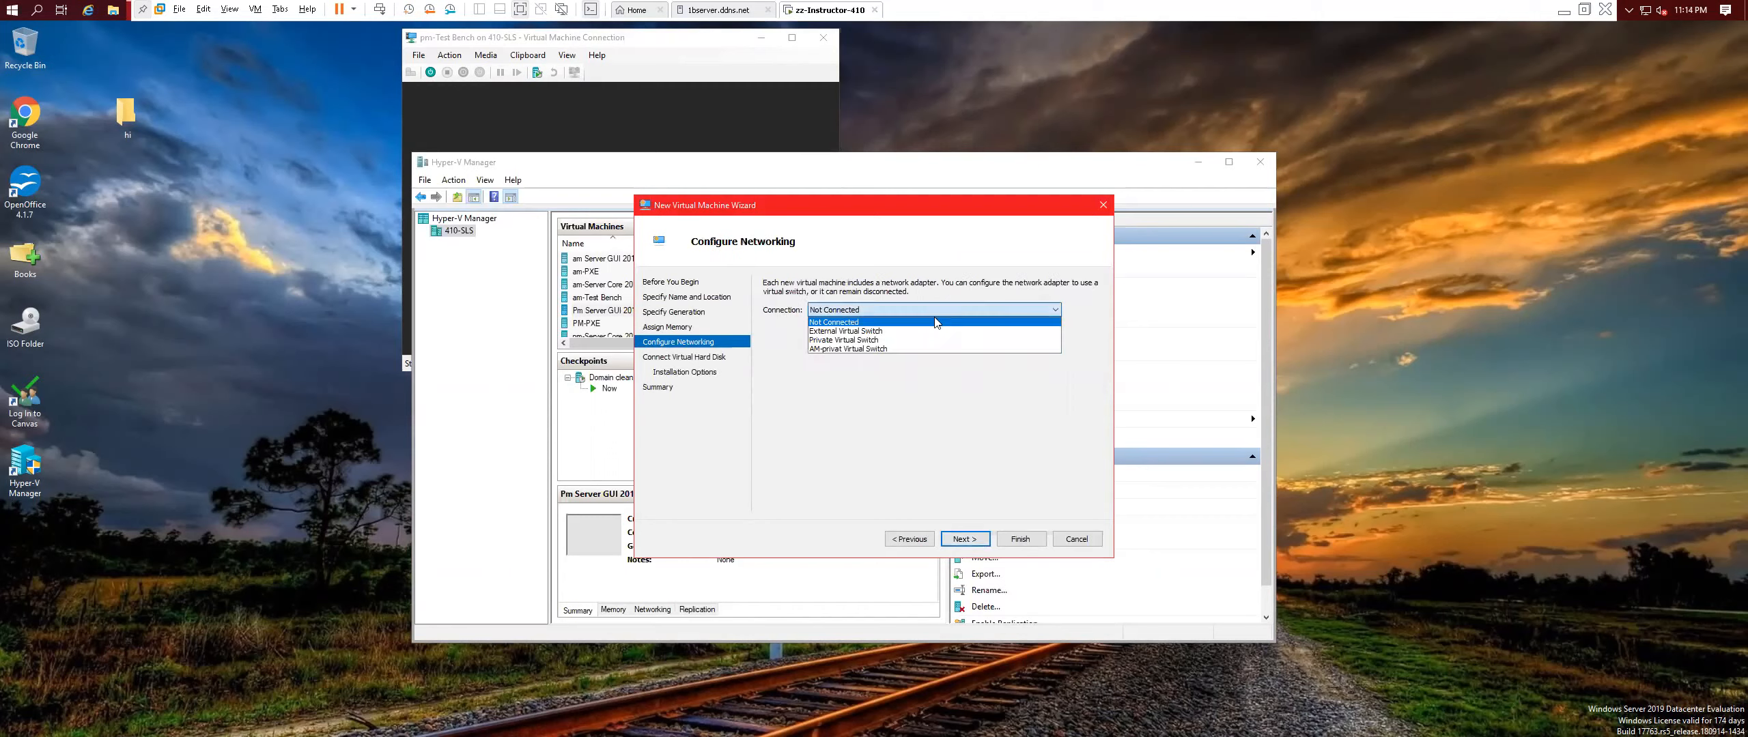
click(866, 332)
click(964, 539)
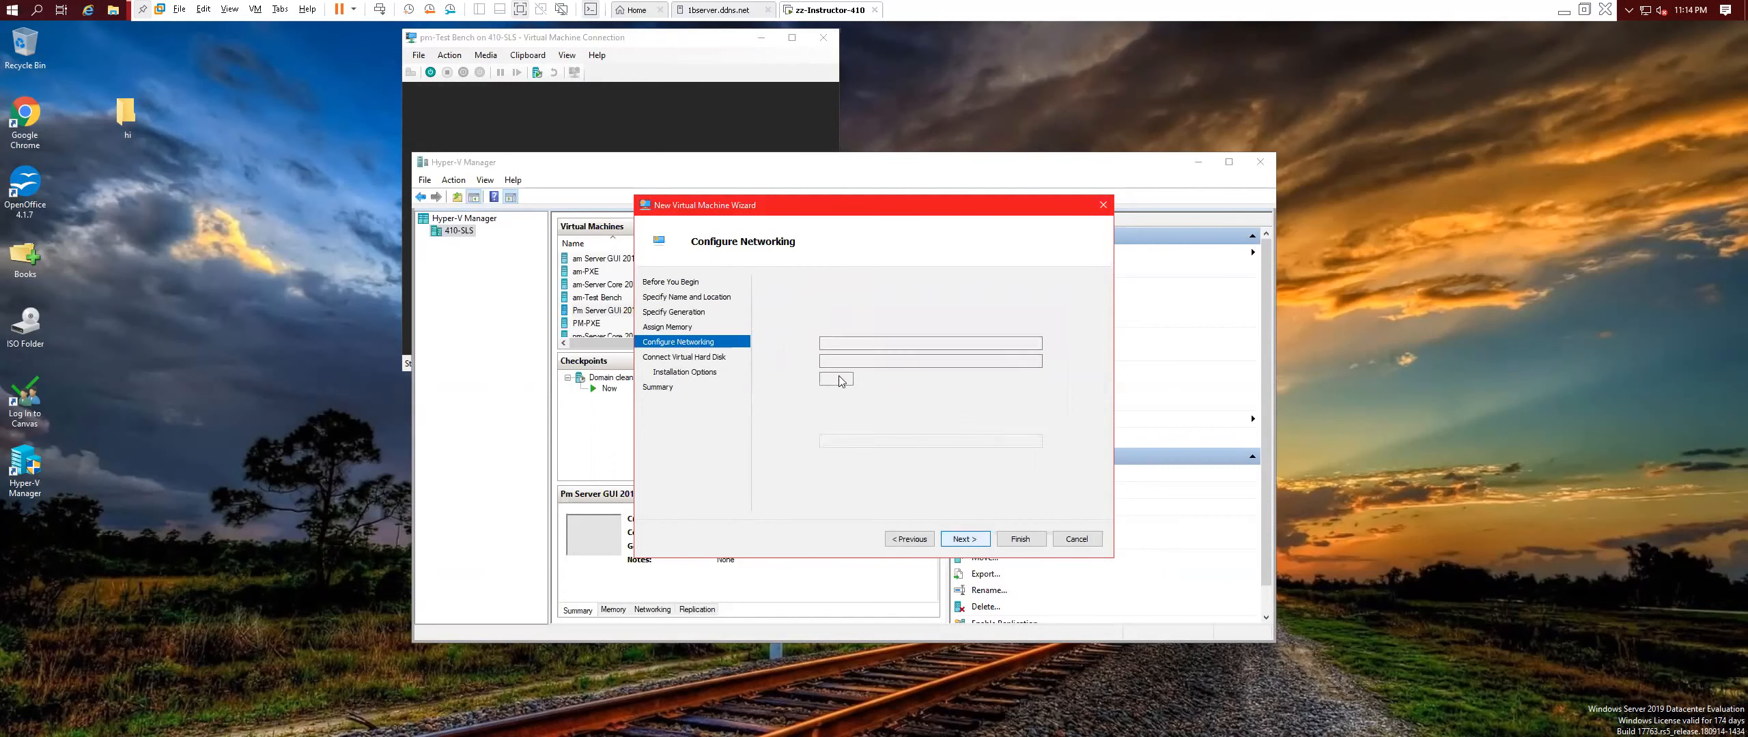
click(964, 539)
Attach the 2012R2 ISO as the boot image and finish creating Q-DC1.
click(781, 330)
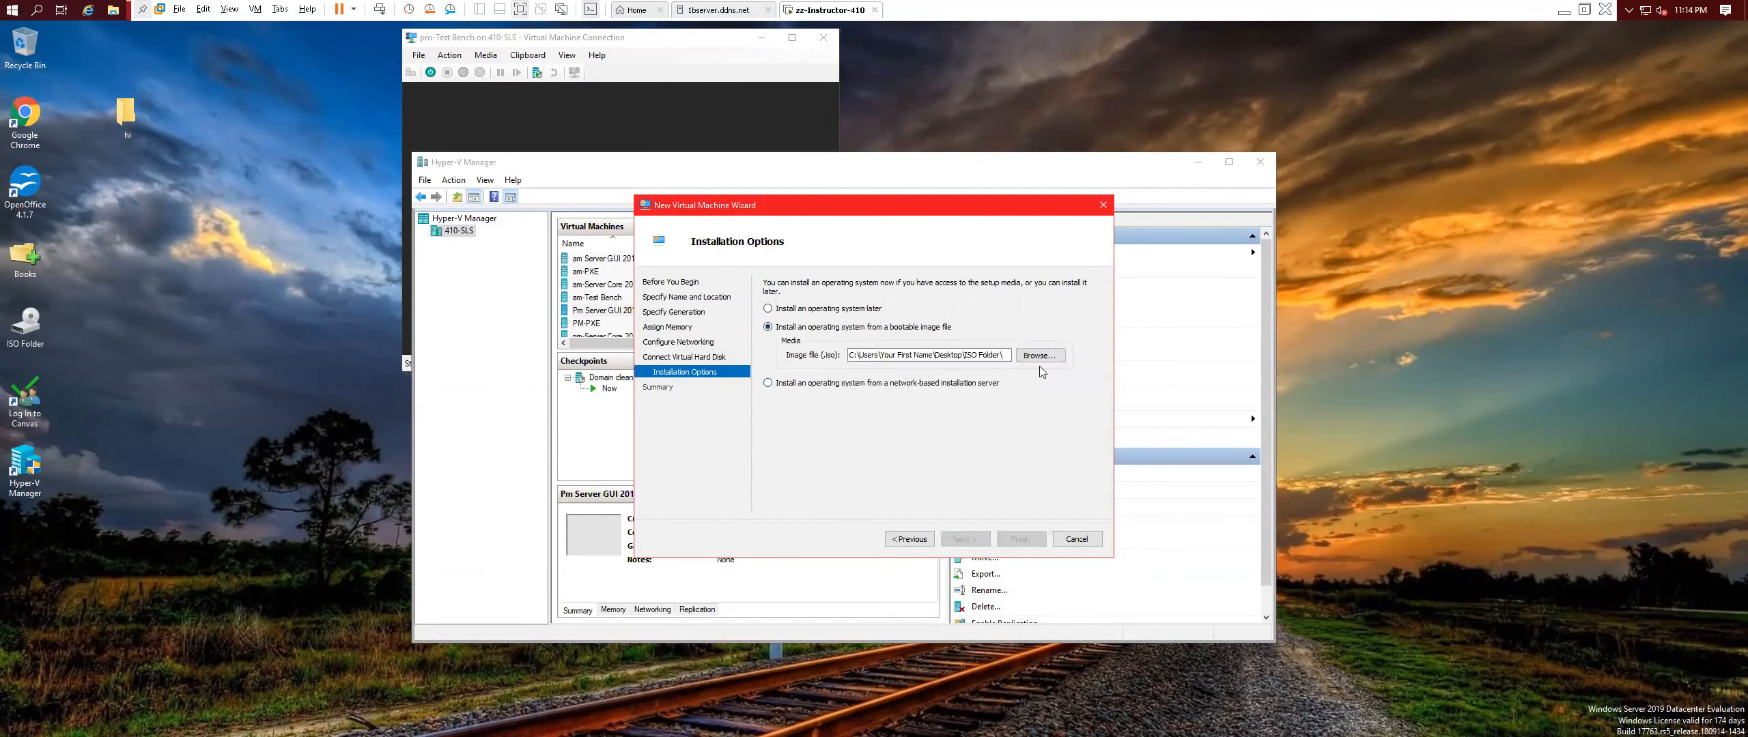
click(1043, 363)
click(1044, 310)
click(1059, 520)
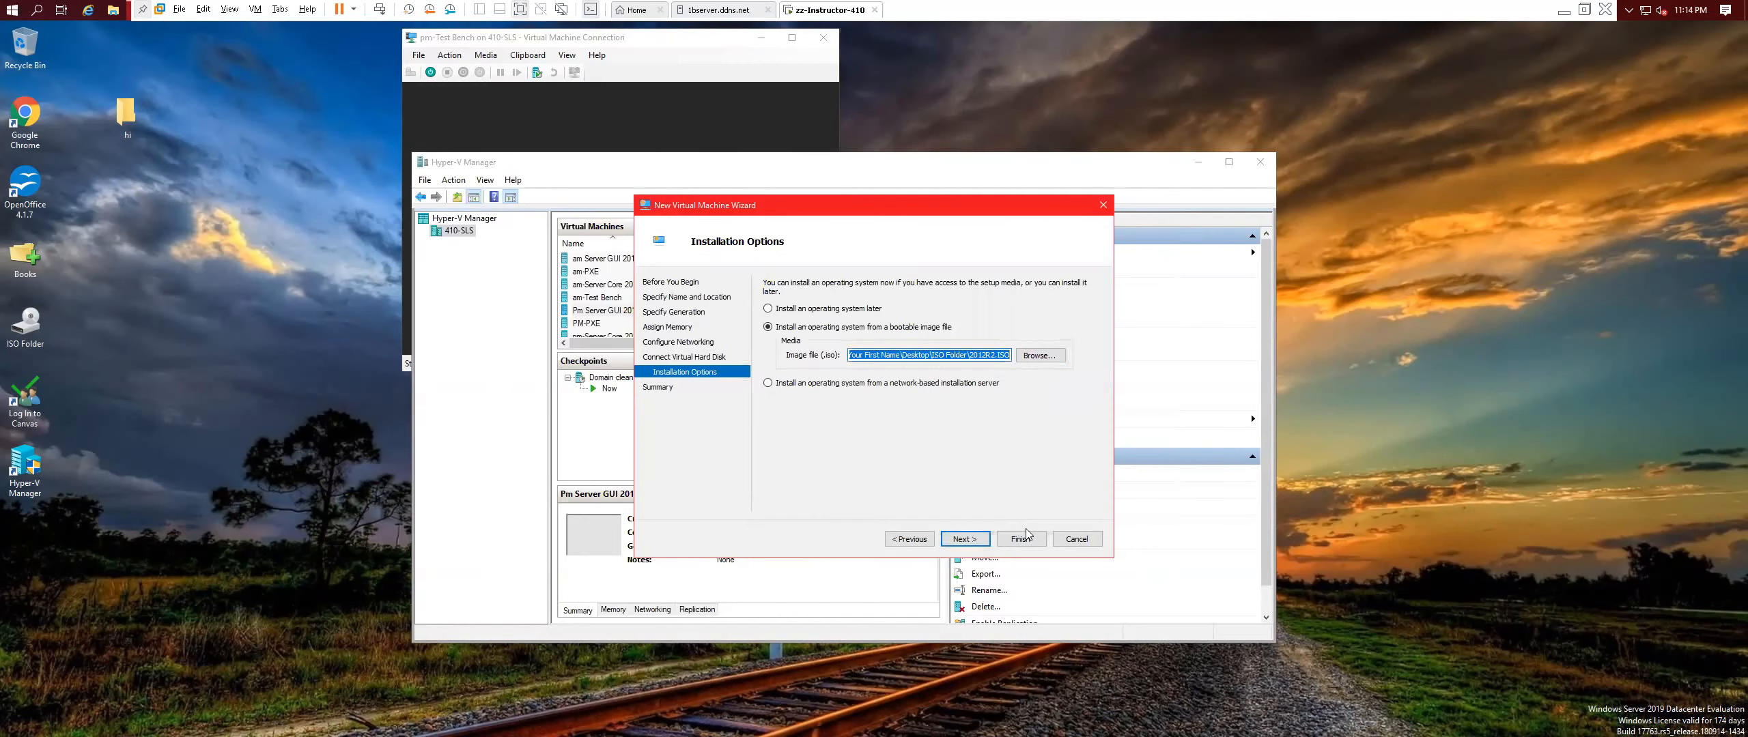
click(964, 538)
click(1033, 540)
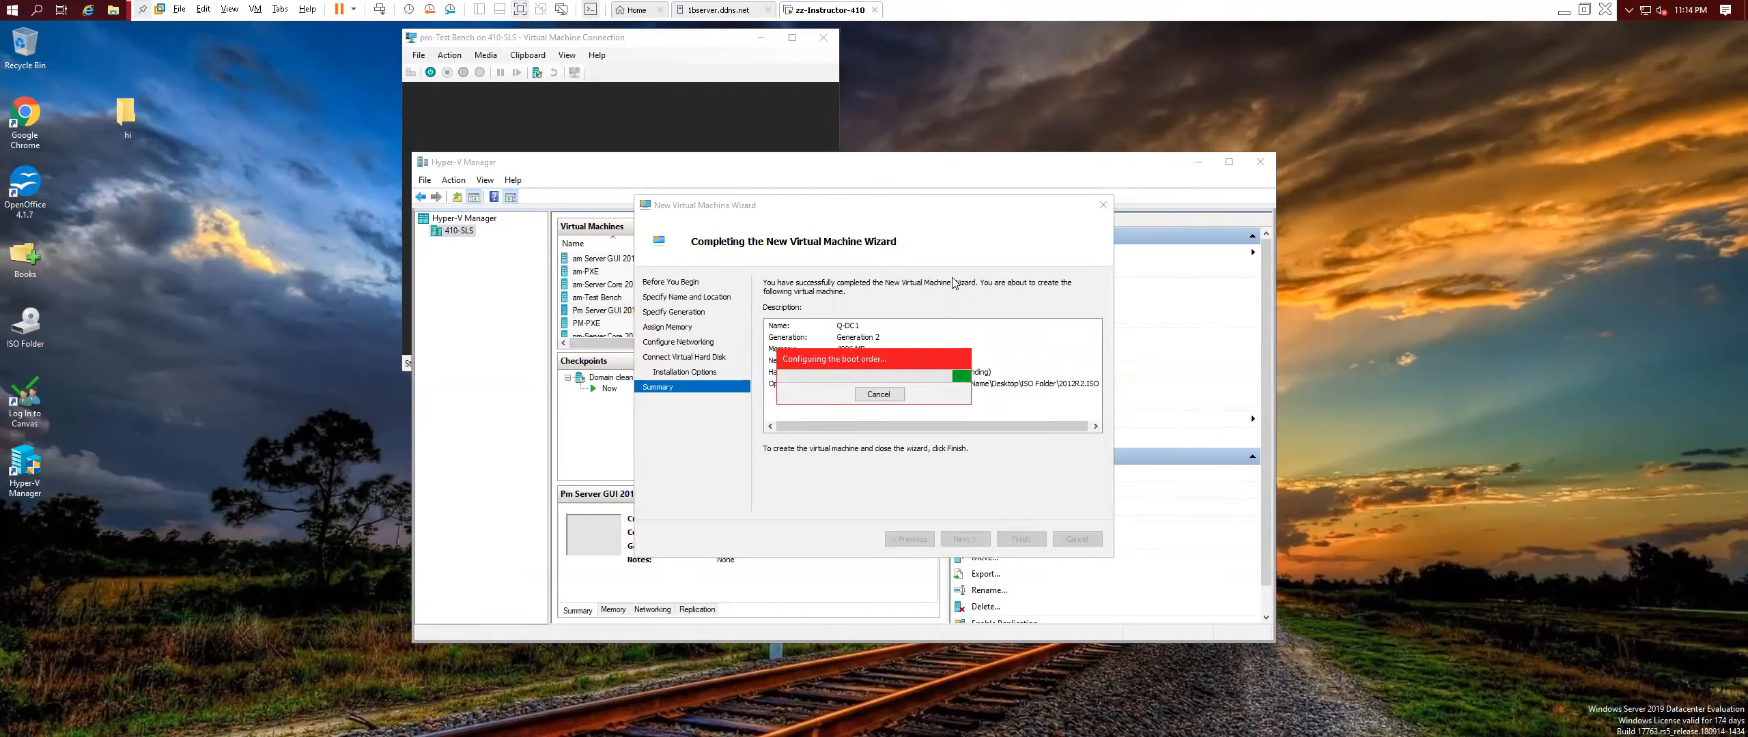
Connect to Q-DC1, power it on, and boot from the DVD into Windows Setup.
scroll(891, 293, down, 1)
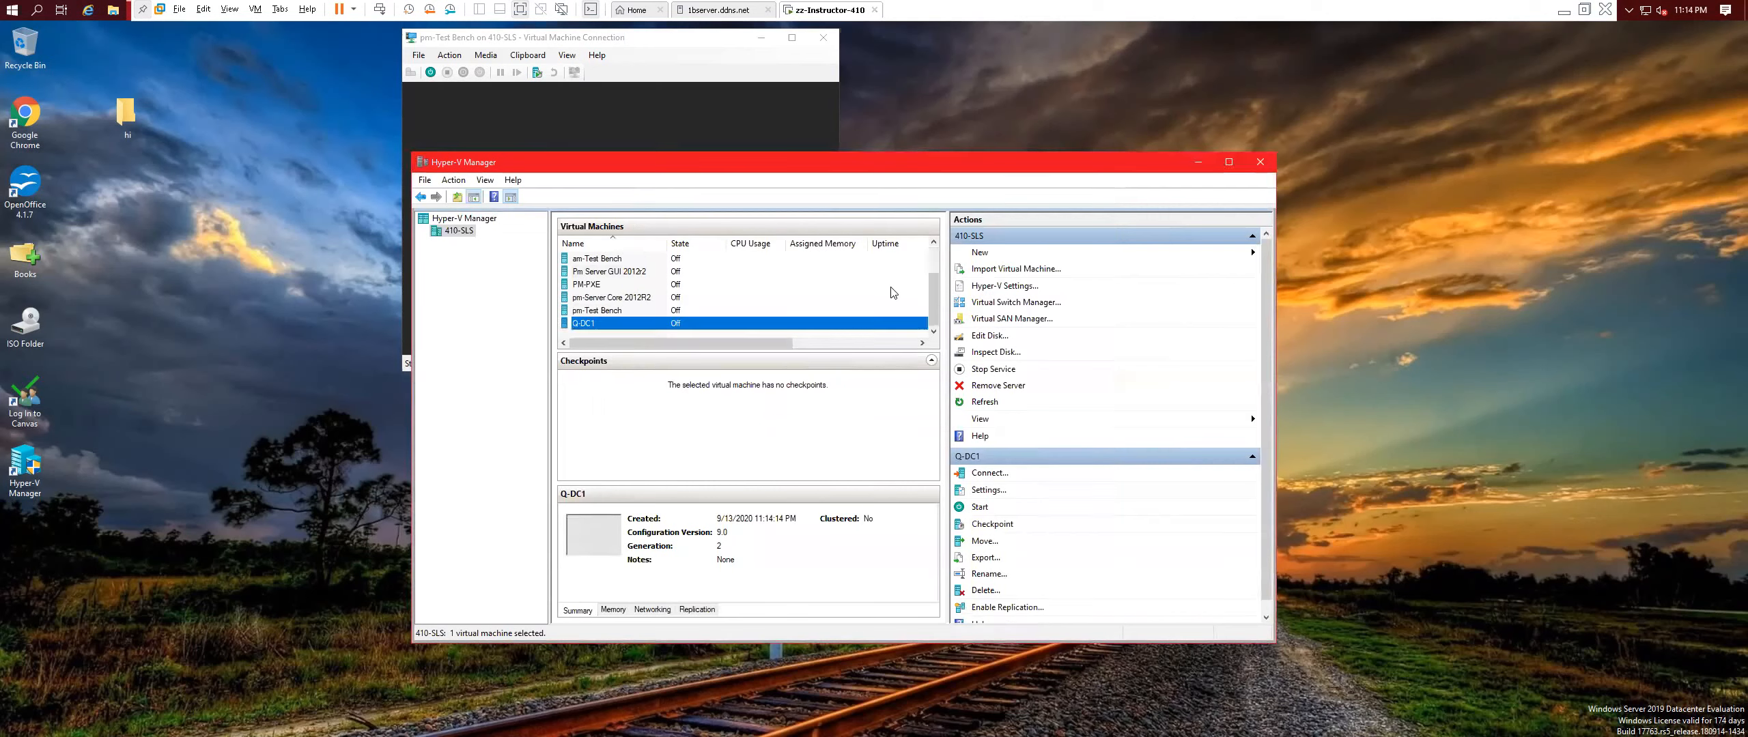
right_click(635, 331)
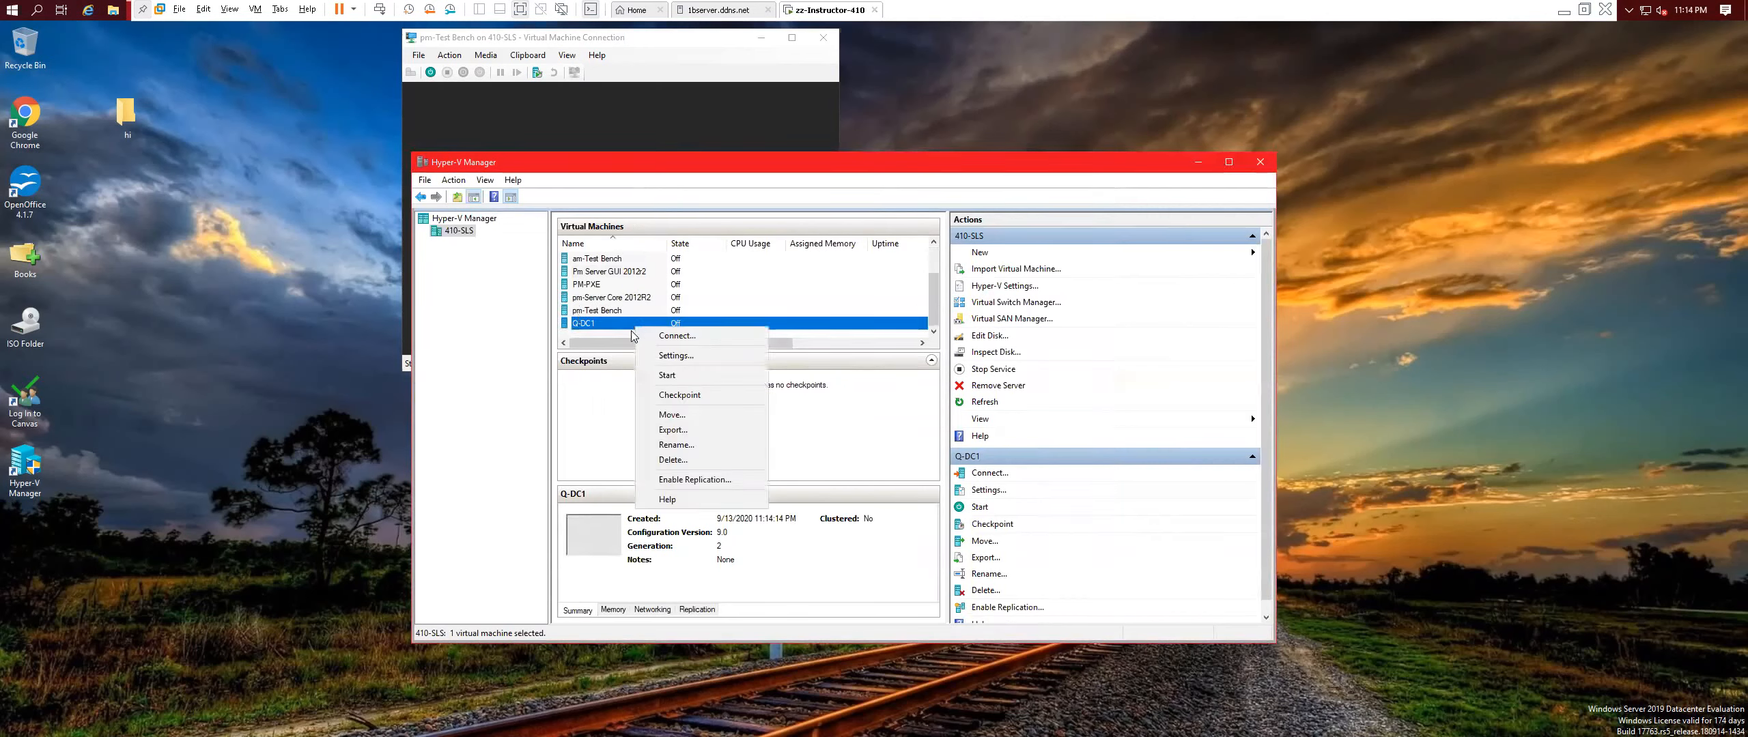
click(666, 337)
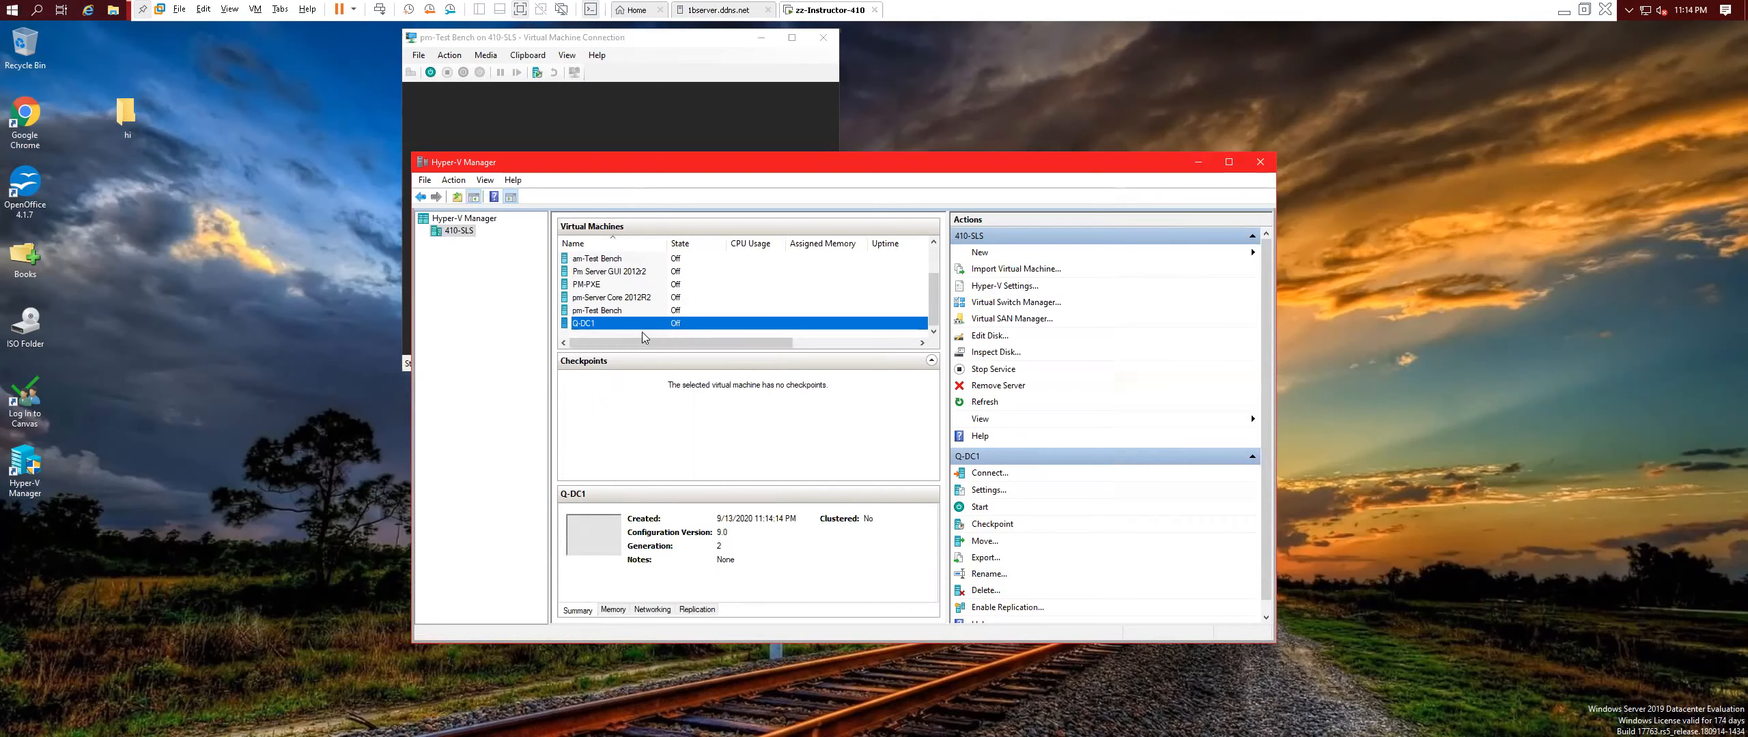
click(525, 231)
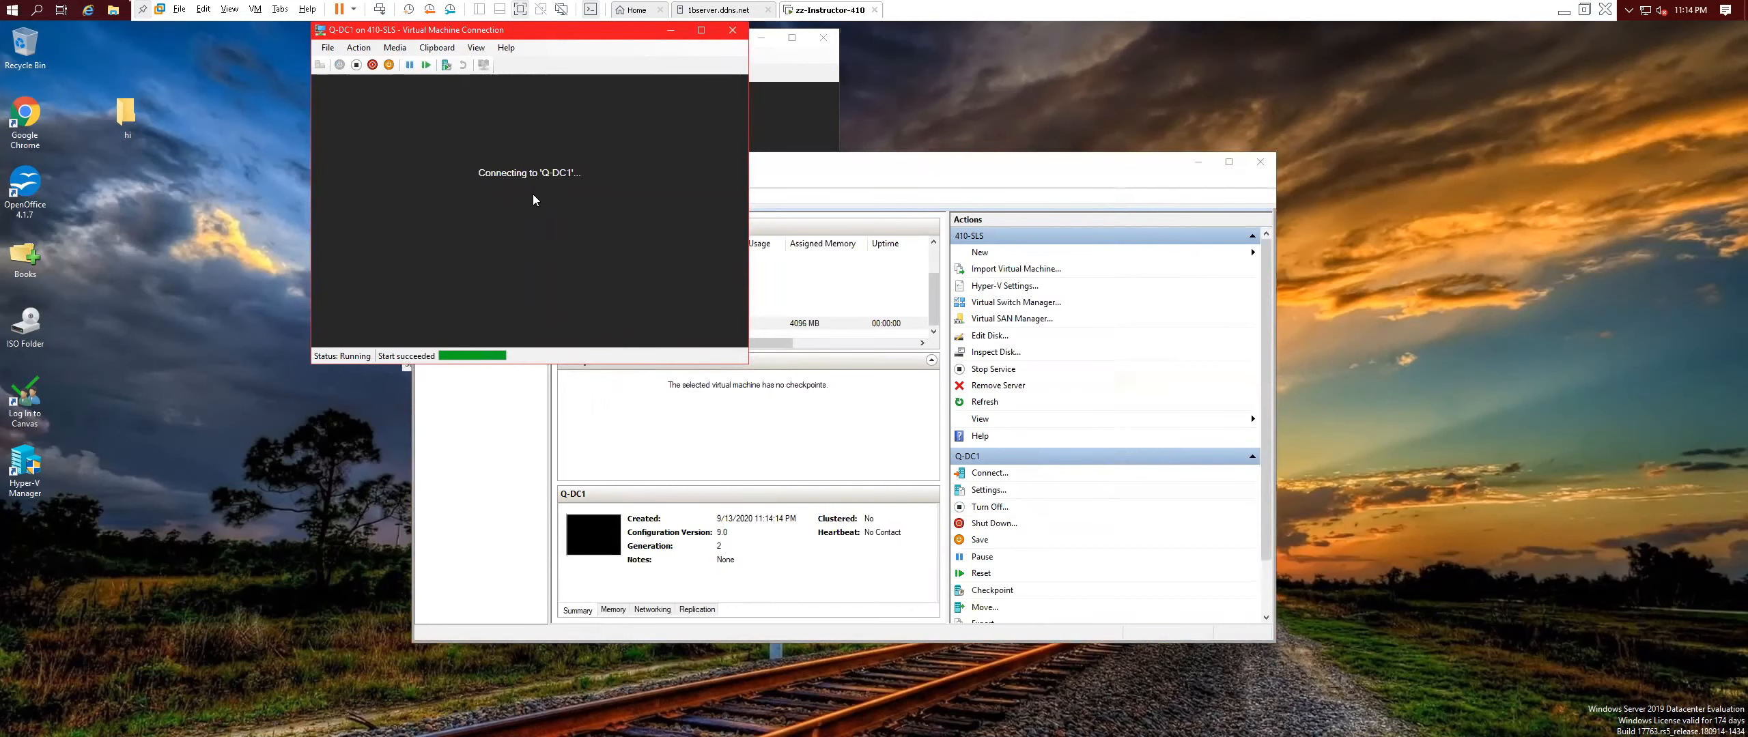
key(Return)
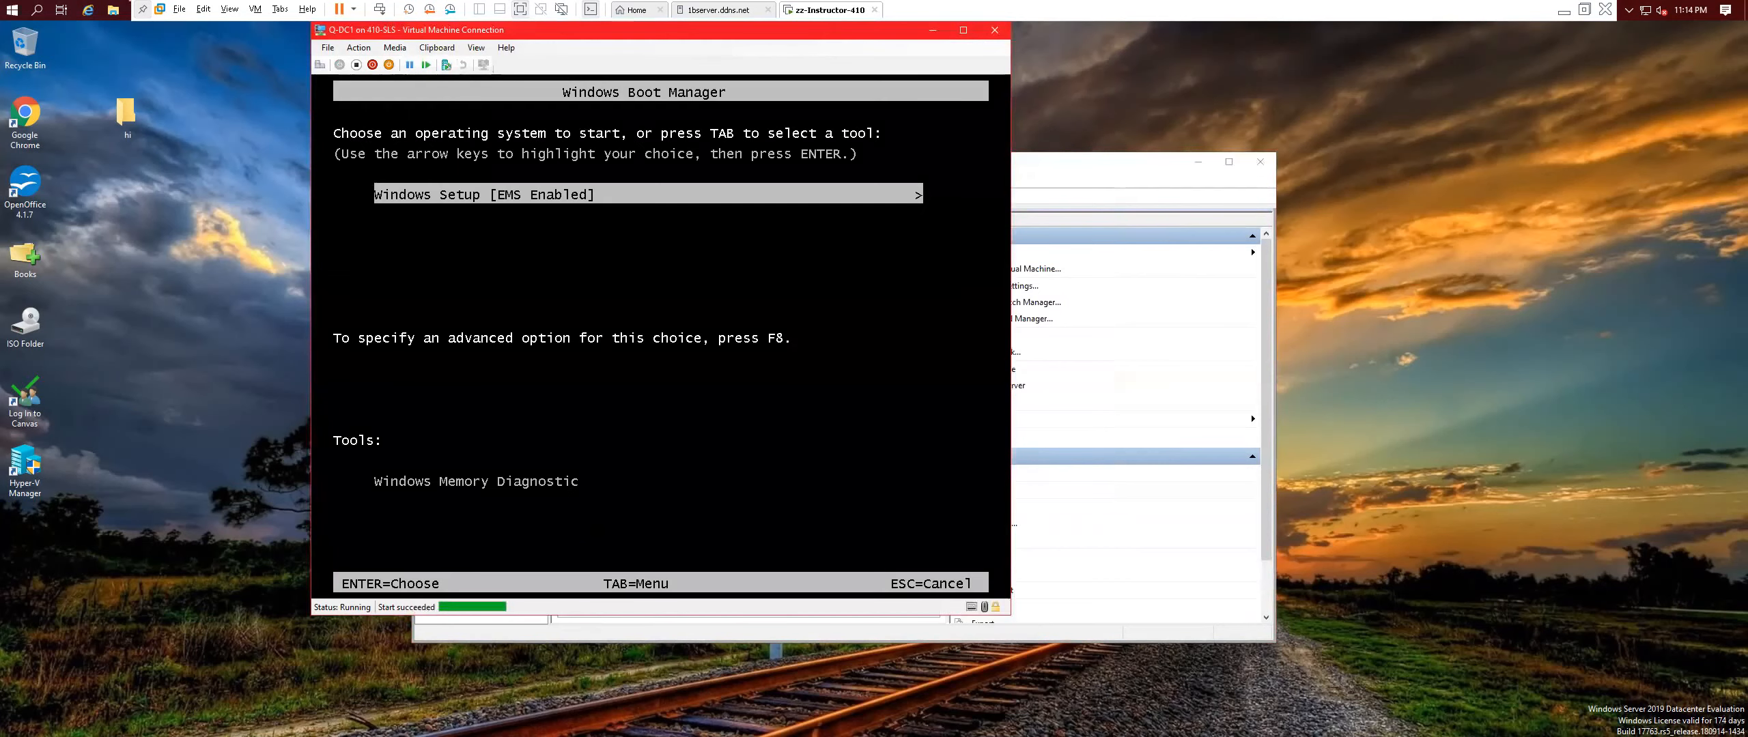
key(Return)
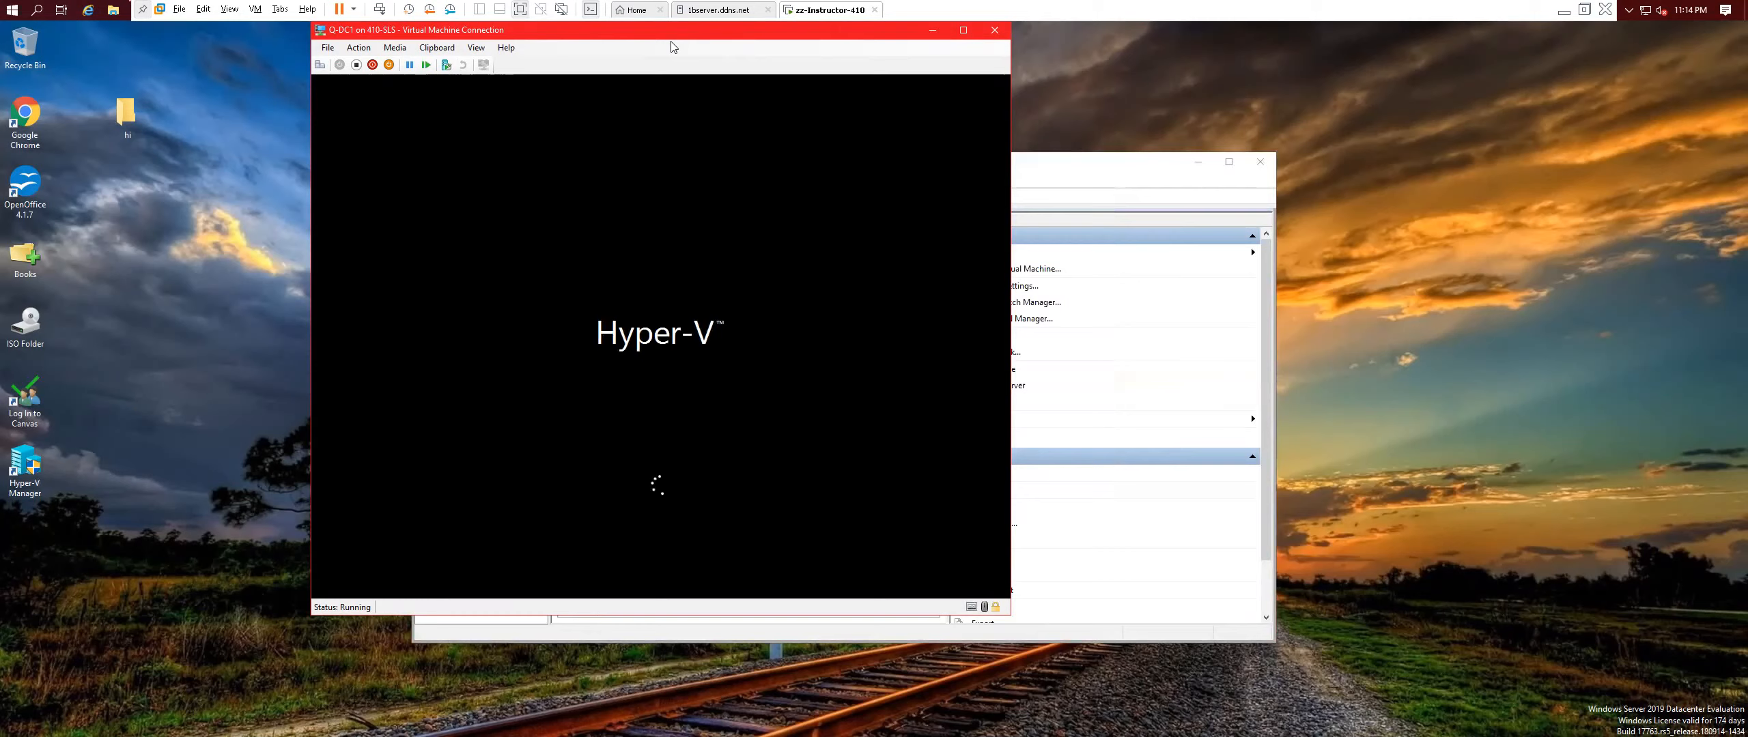
drag(667, 41, 471, 36)
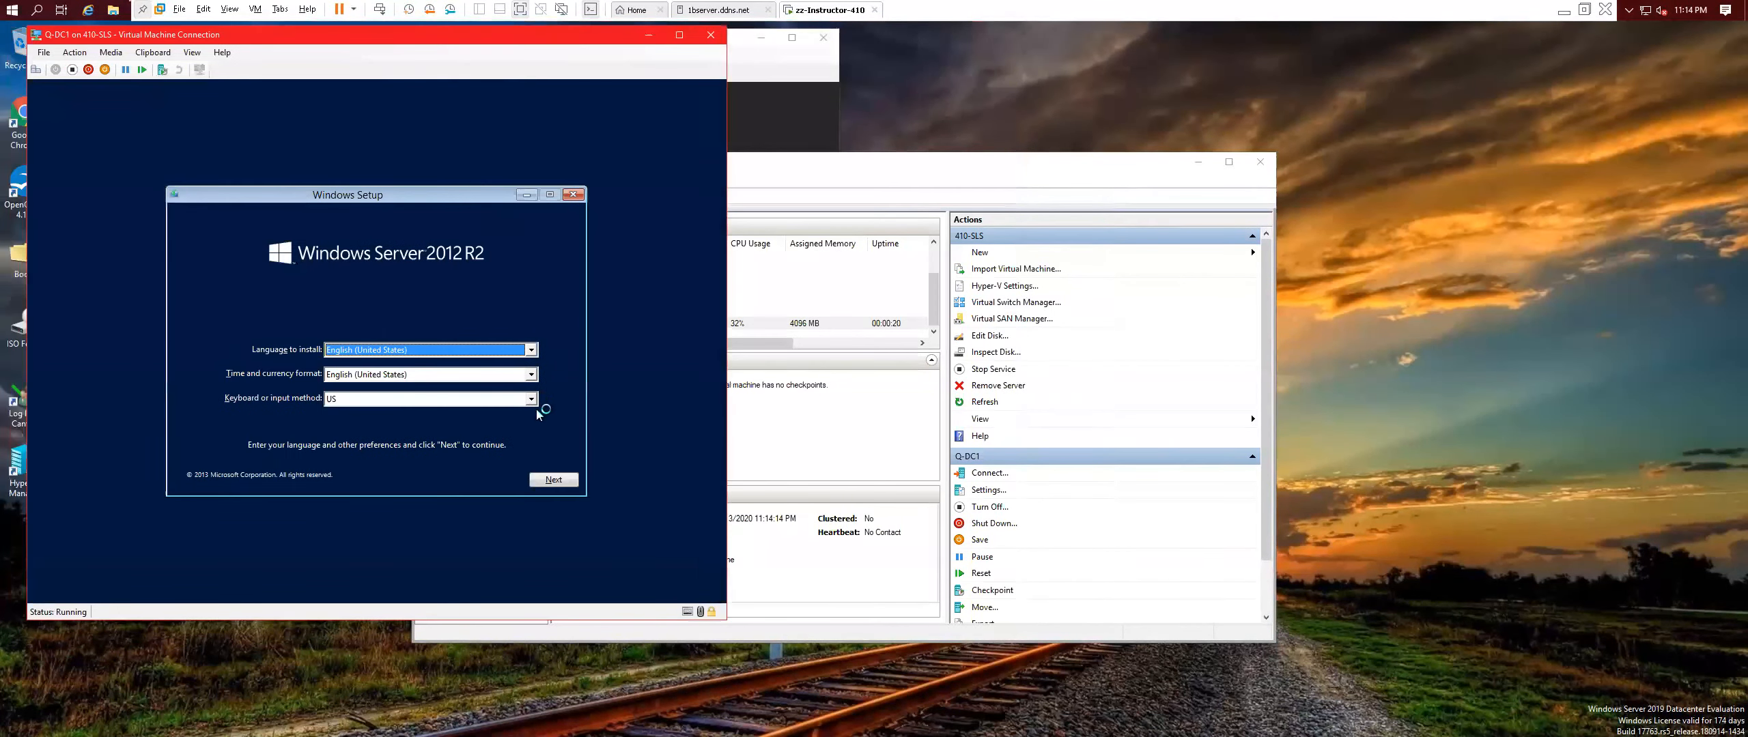
Keep the default language settings and pick the Datacenter Evaluation (Server with a GUI) edition.
click(554, 480)
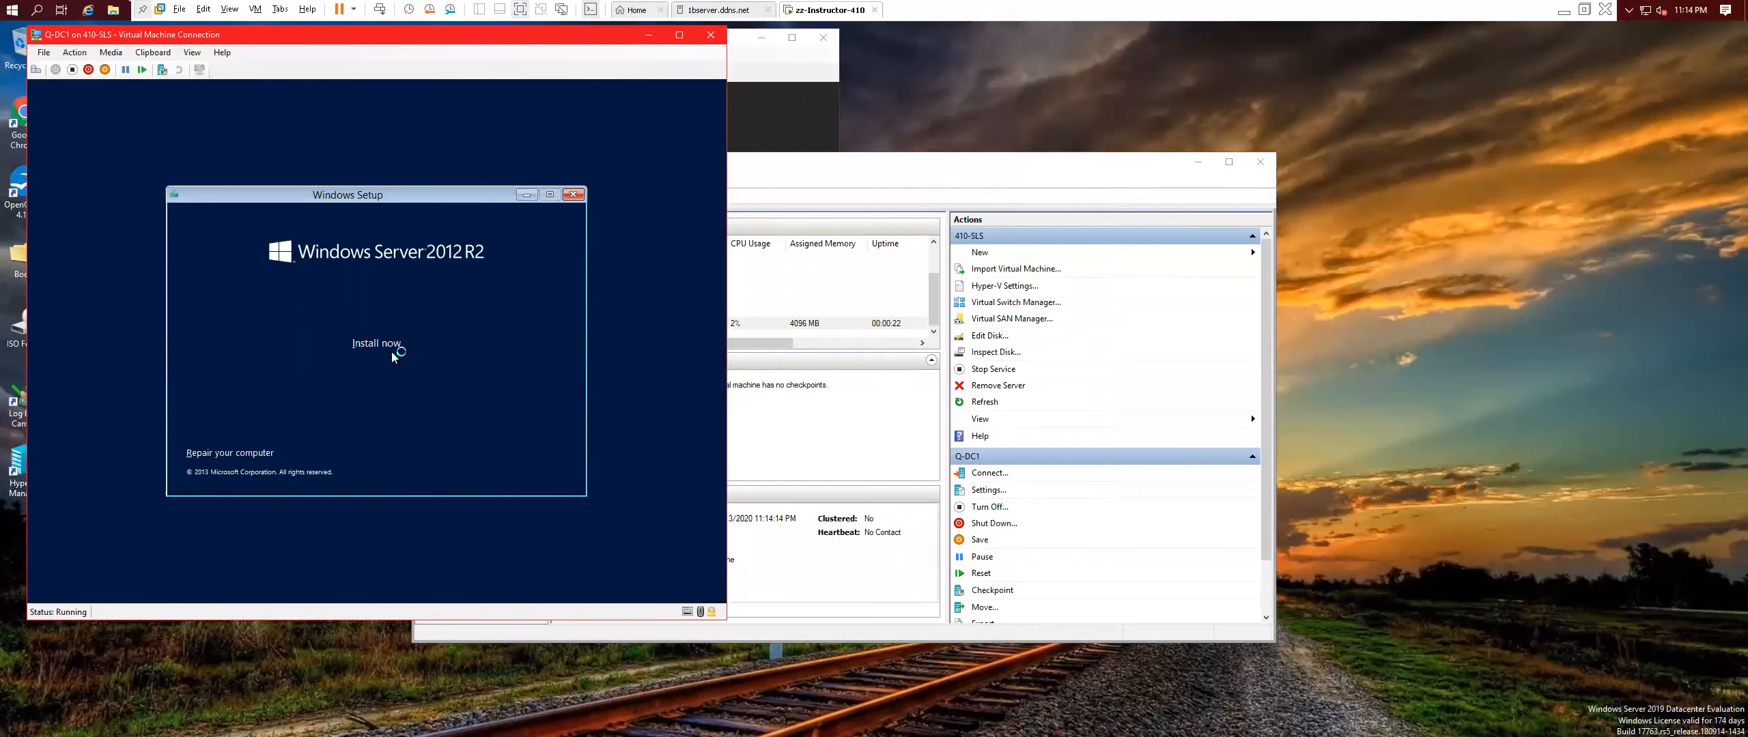
click(392, 351)
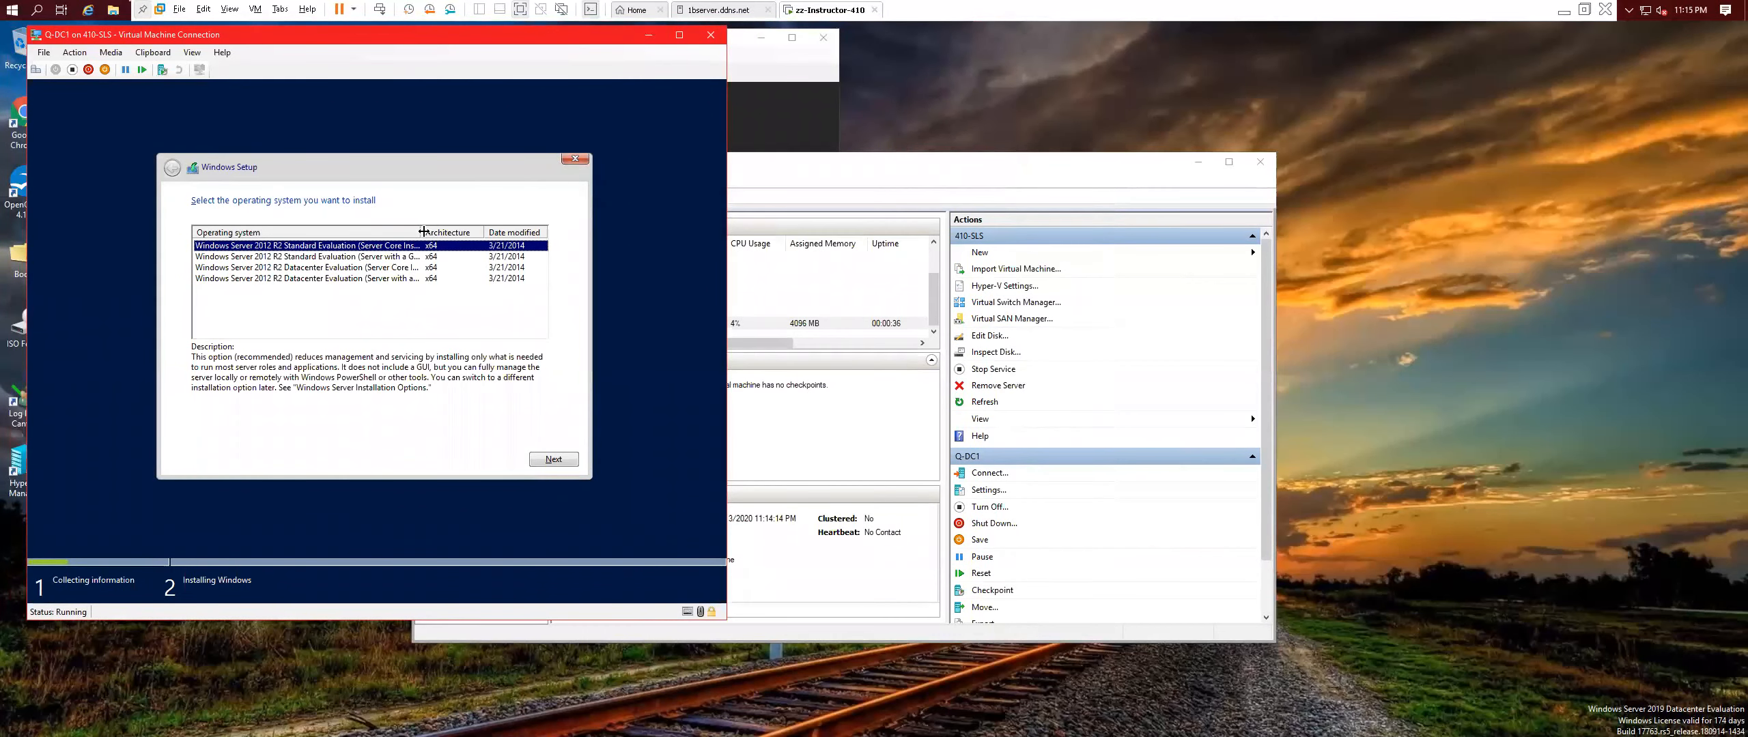
drag(426, 227, 513, 235)
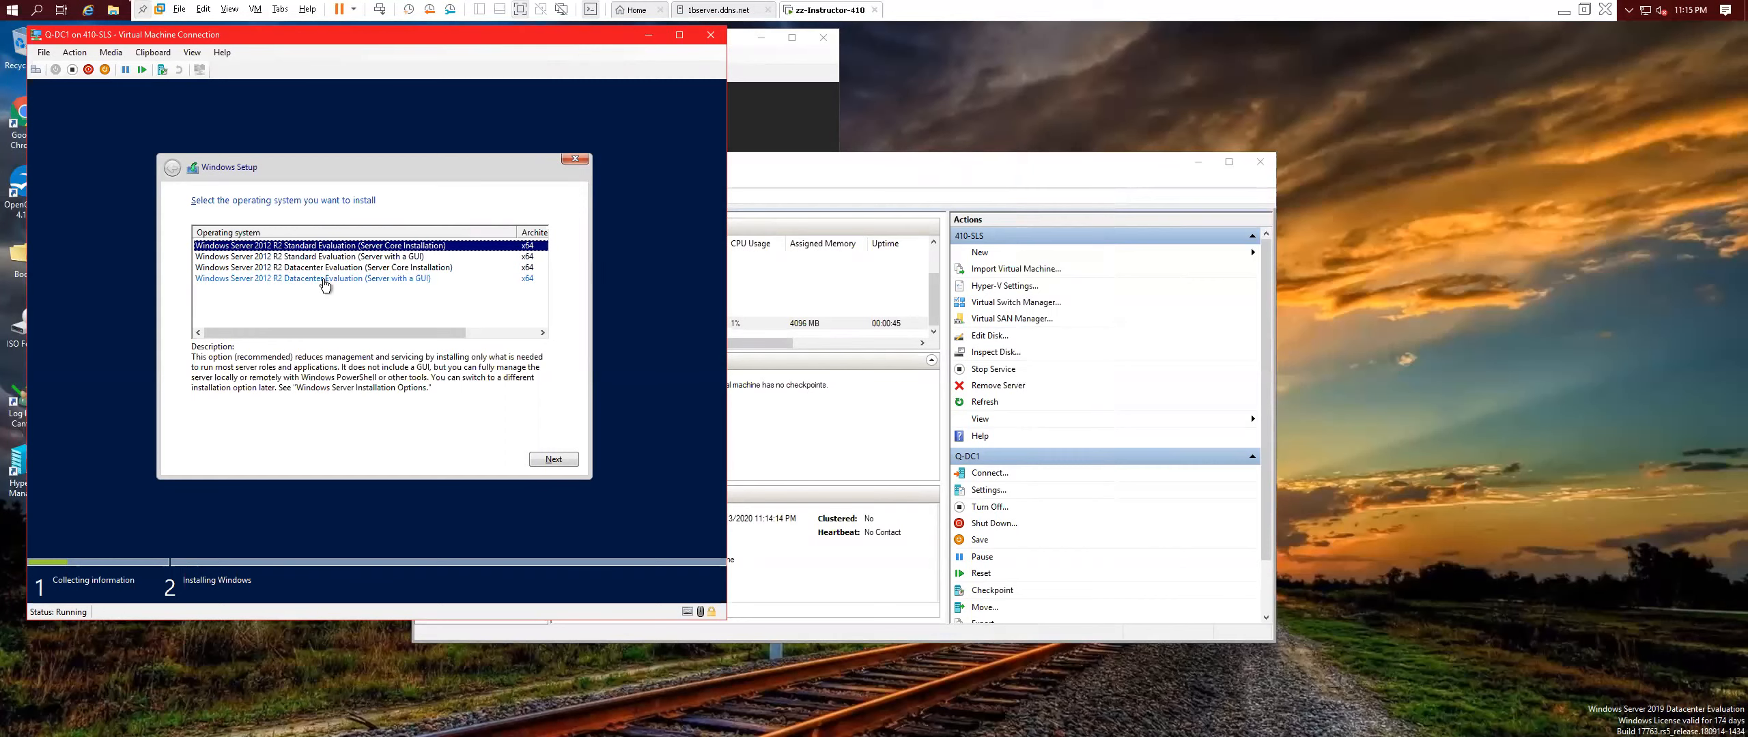
click(406, 279)
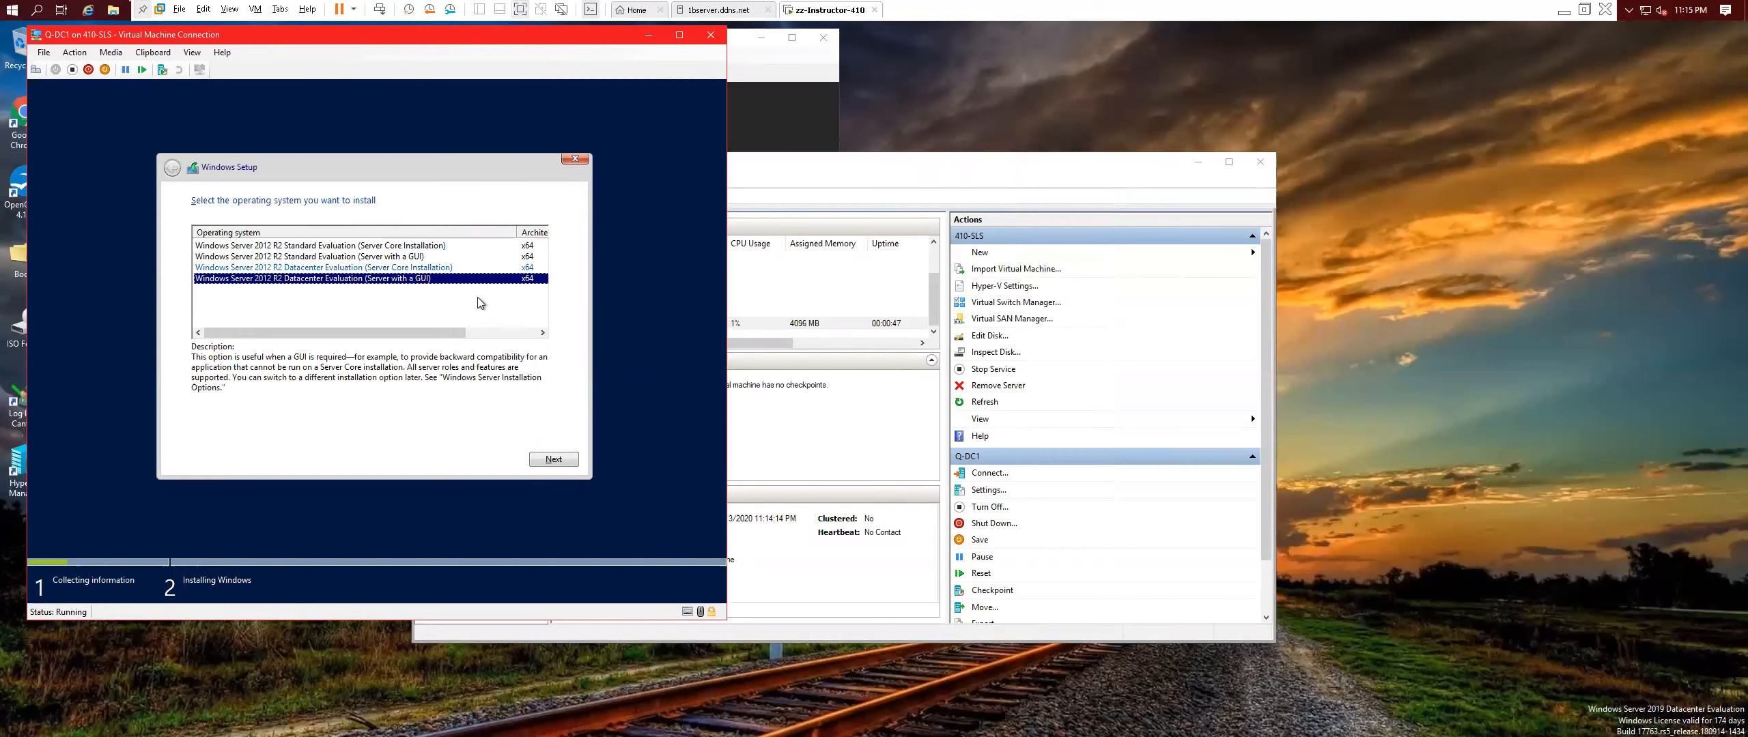
click(550, 460)
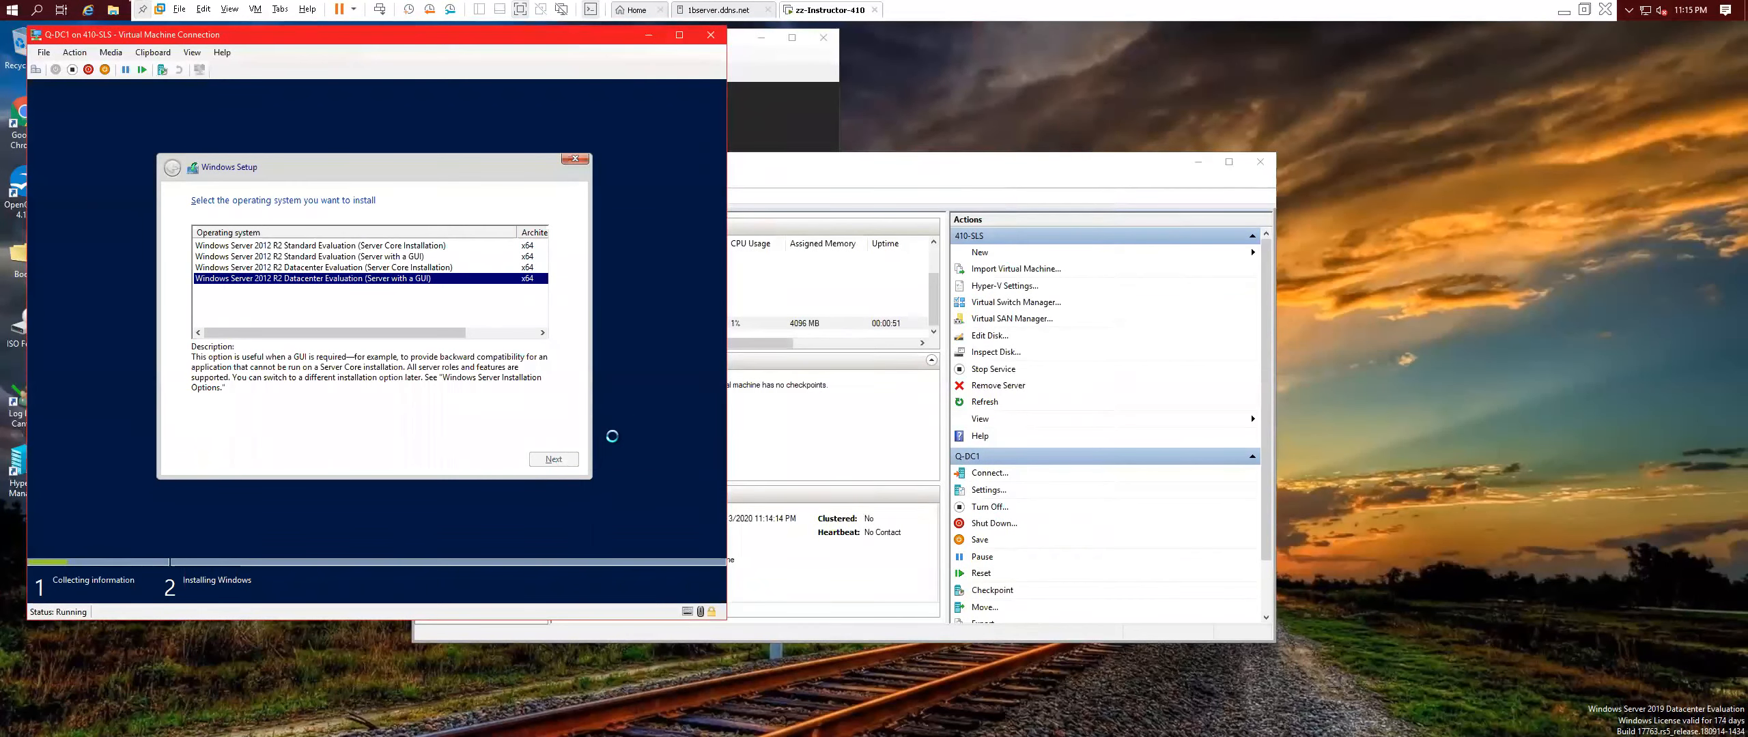
Accept the license terms and choose a Custom clean installation of Windows.
click(196, 429)
click(552, 459)
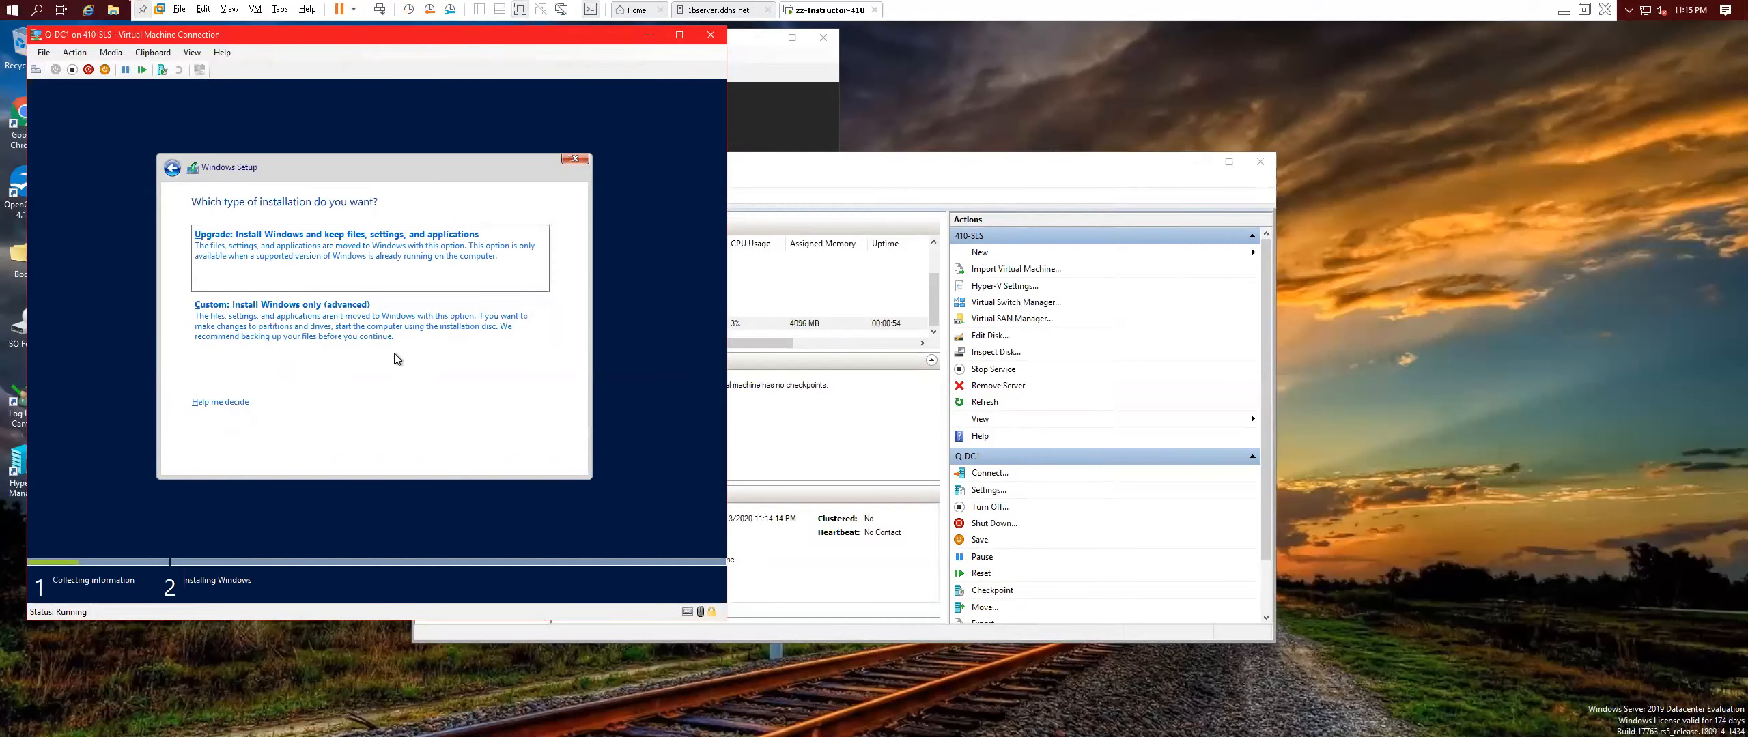
click(300, 331)
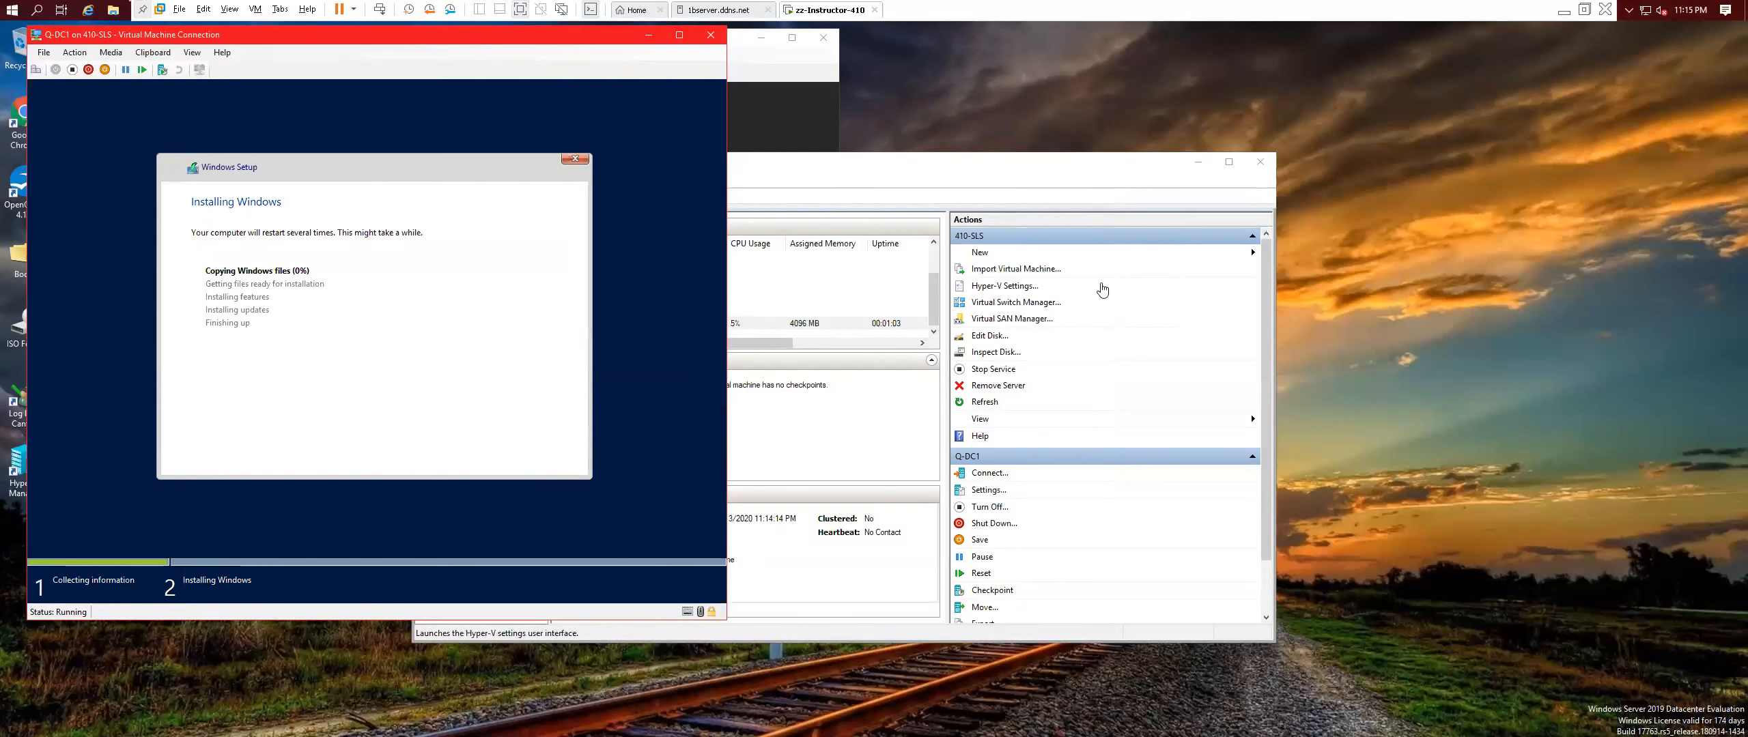
click(1049, 257)
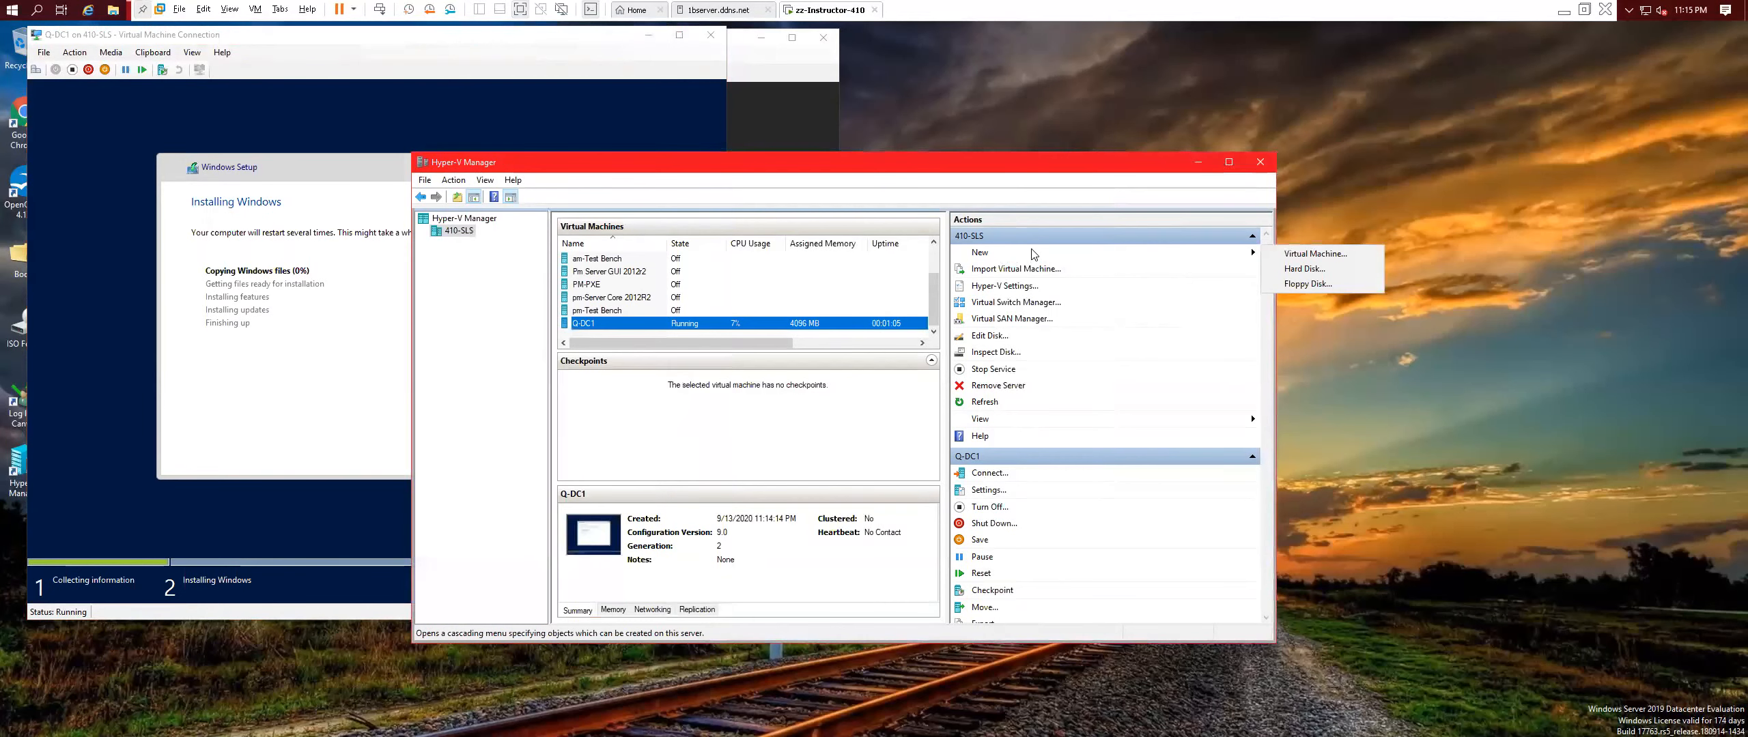
Start a new VM named Q-DC2 as Generation 2 with 2048 MB startup memory.
click(1306, 254)
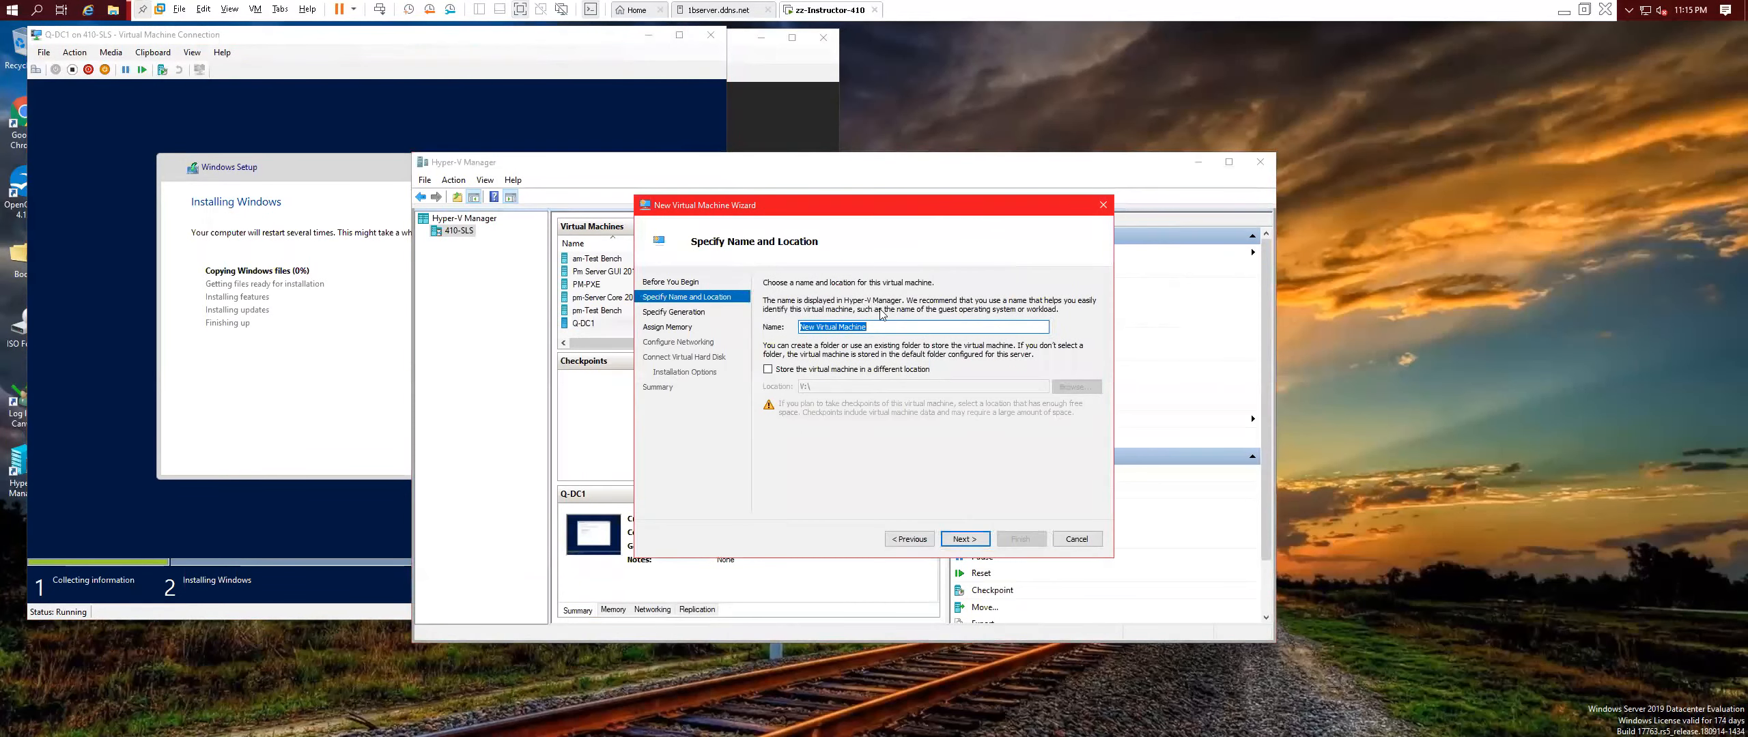
text(Q-DC2)
key(Return)
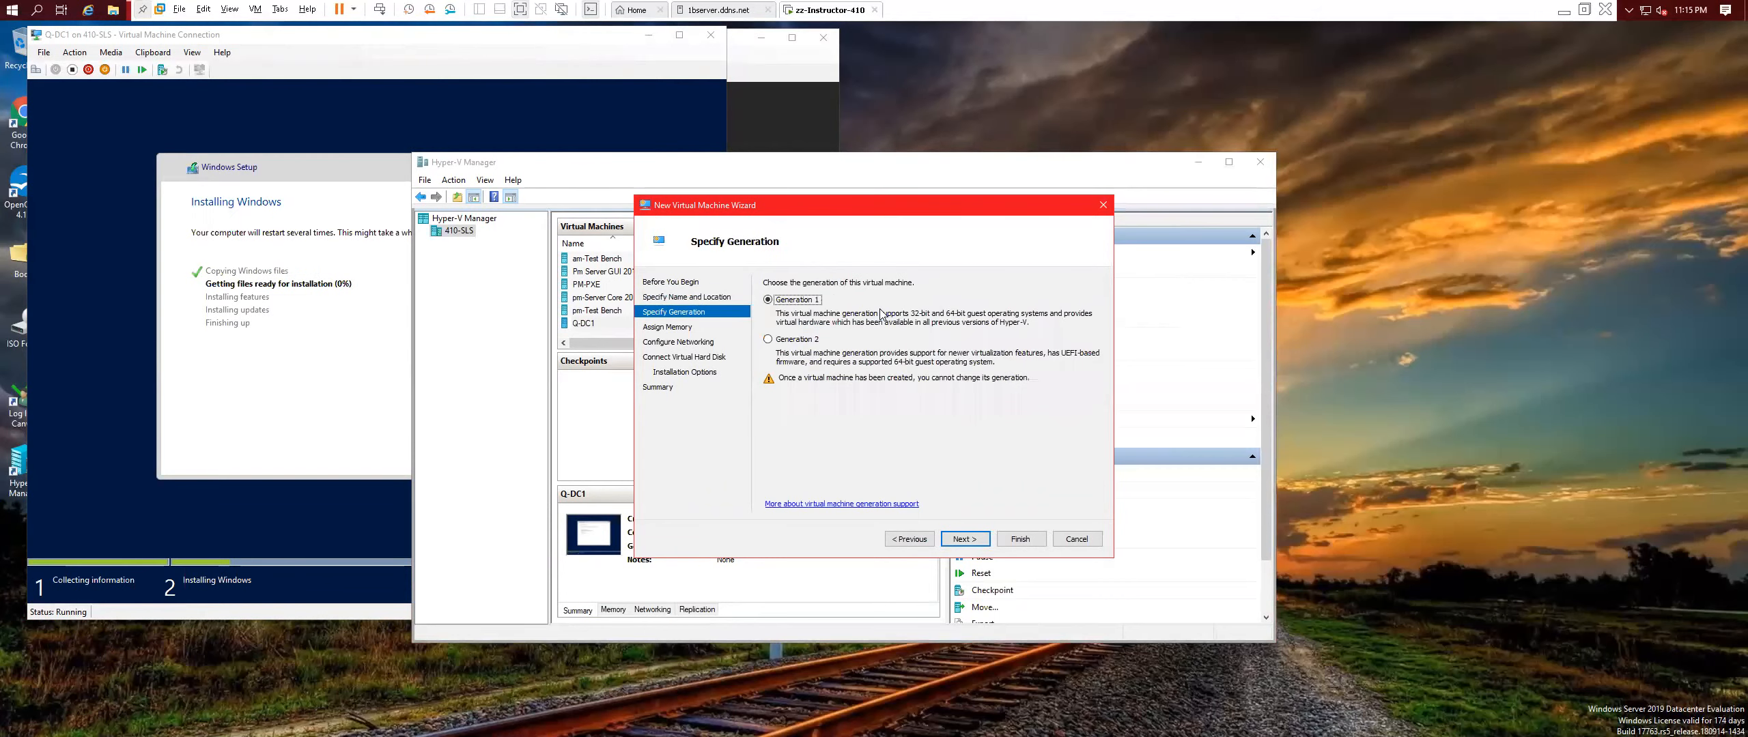
click(768, 340)
click(964, 539)
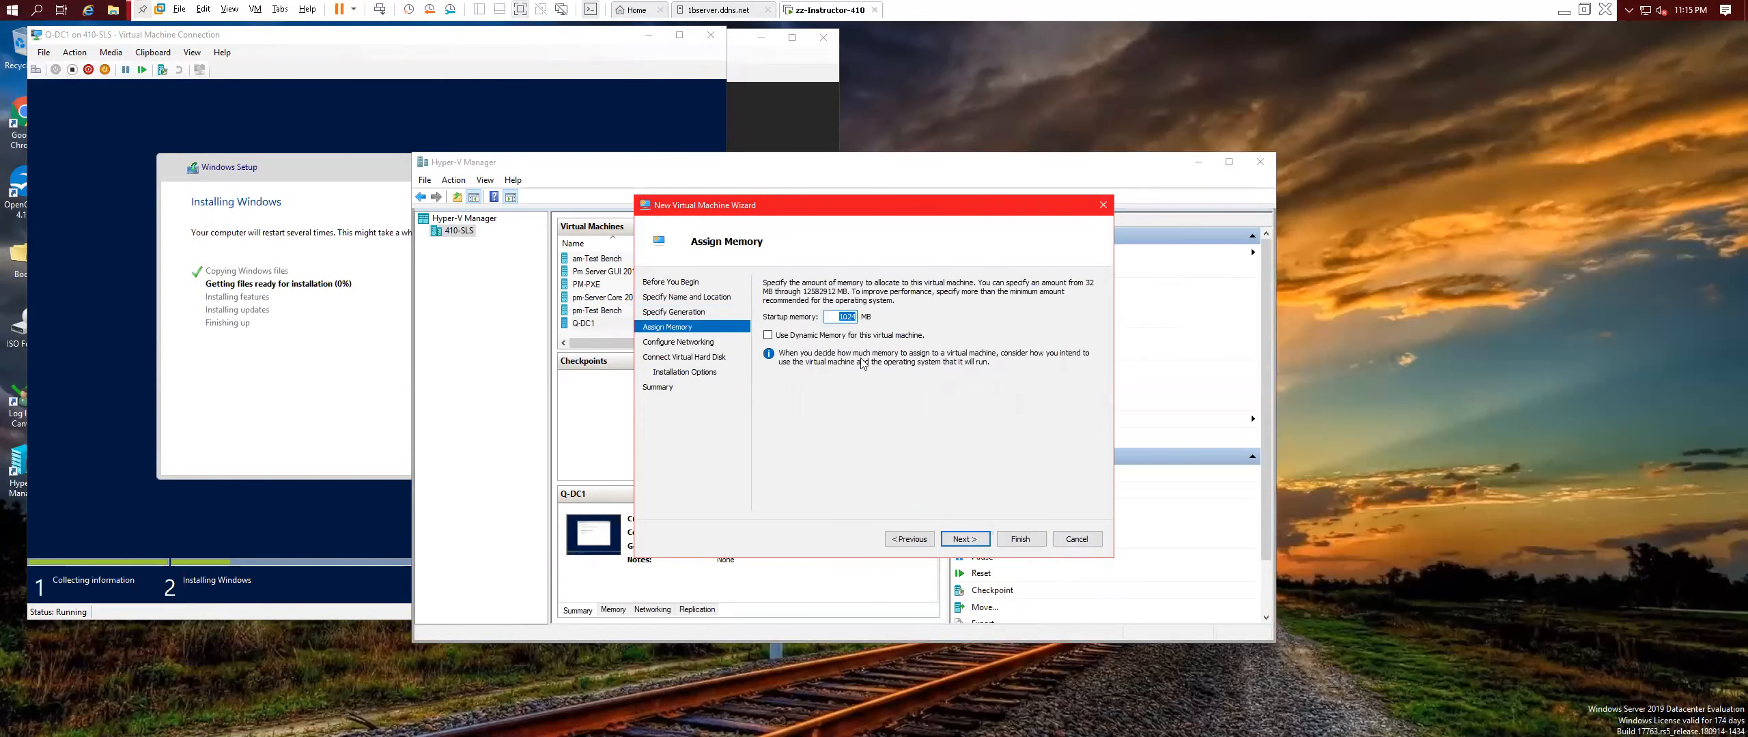
key(Right)
key(BackSpace)
key(BackSpace)
key(BackSpace)
text(2048)
Connect Q-DC2 to the External Virtual Switch and keep the default new virtual disk.
click(964, 540)
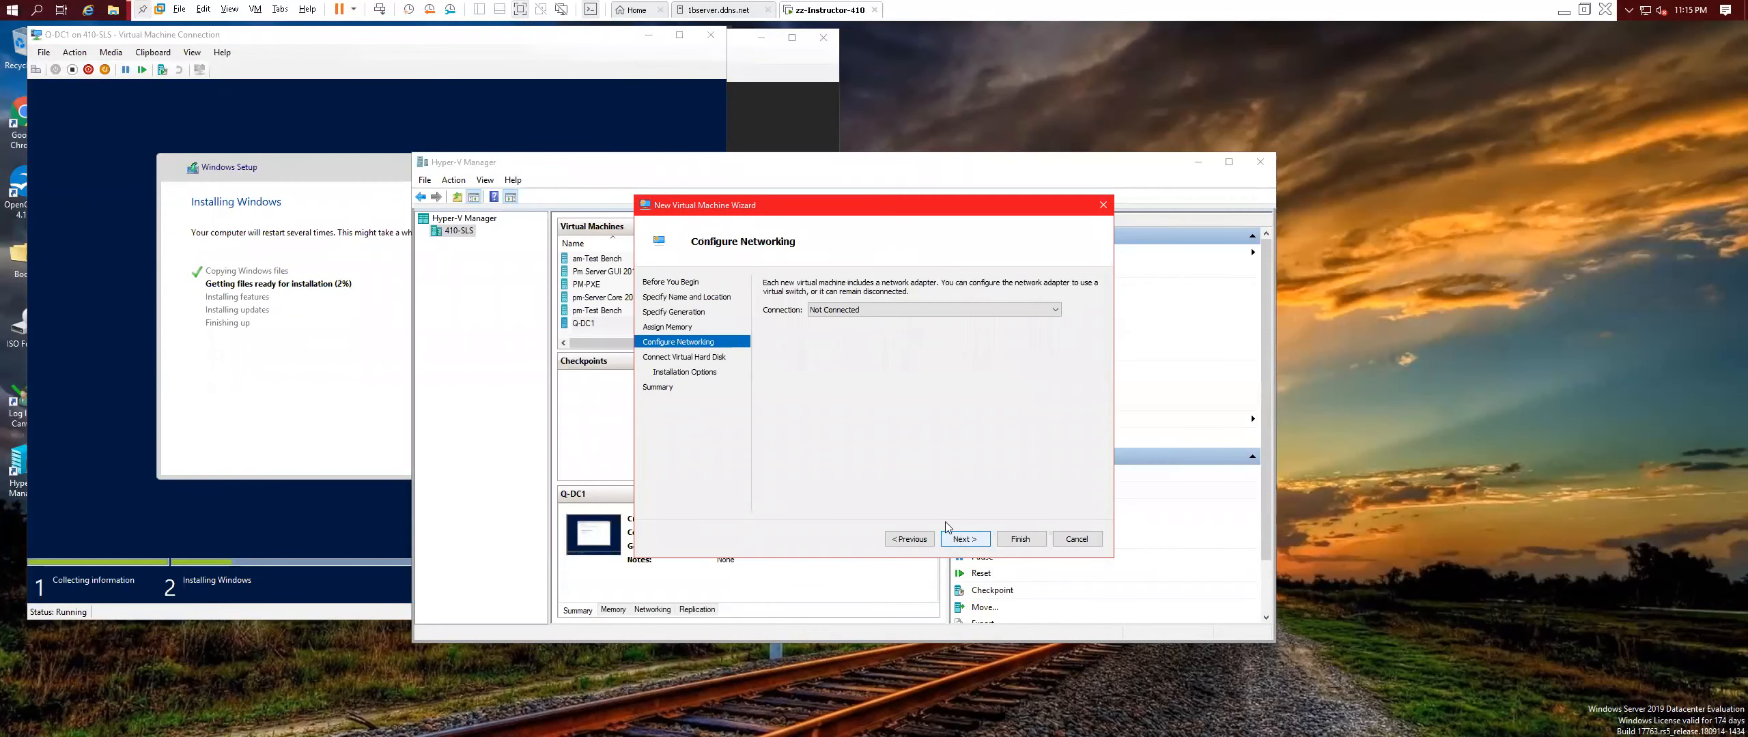
click(839, 311)
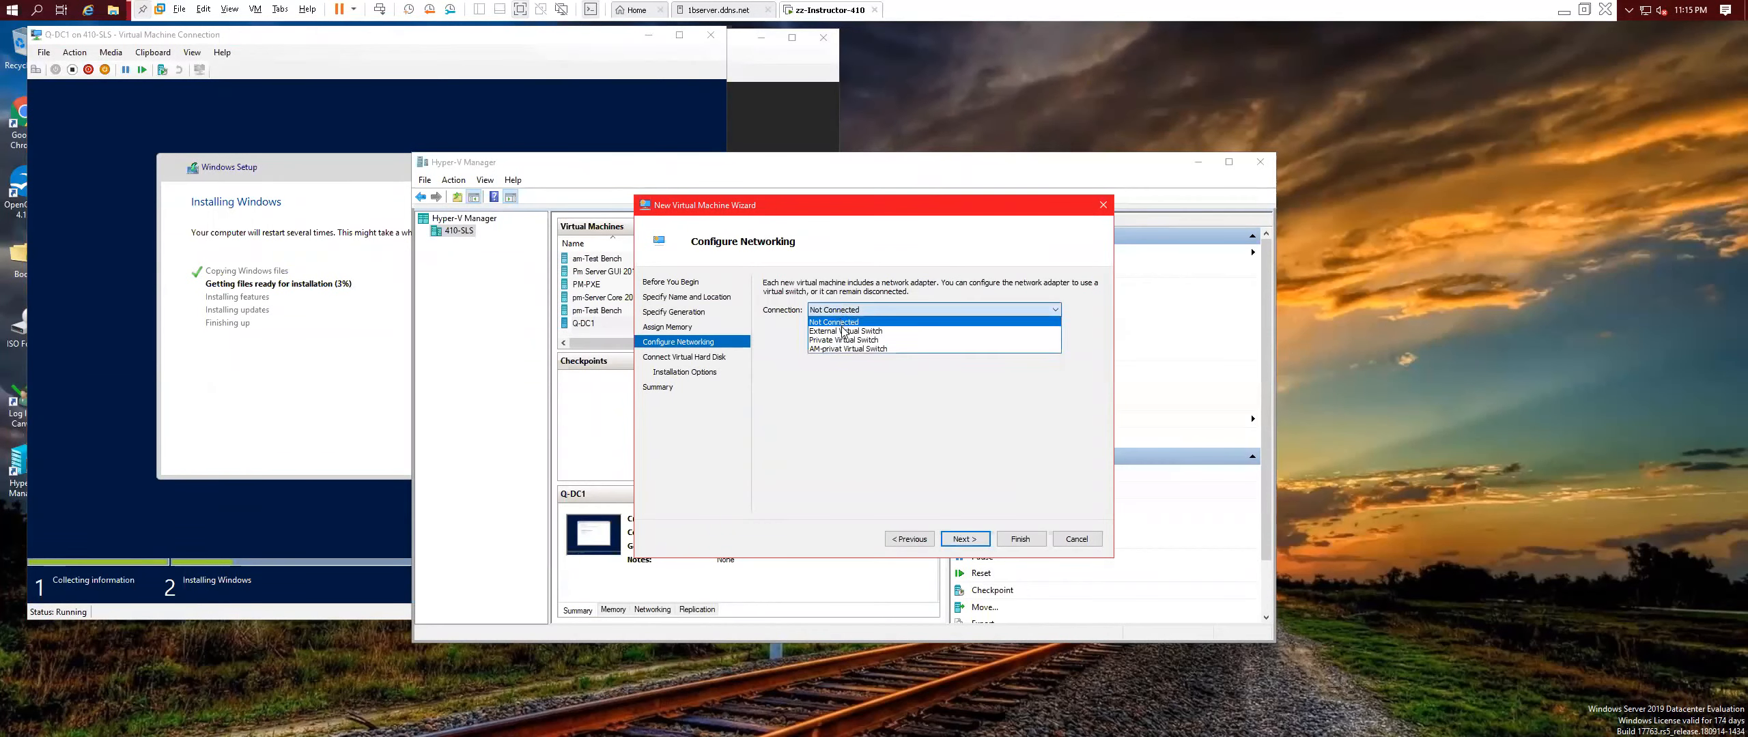
click(845, 331)
click(983, 543)
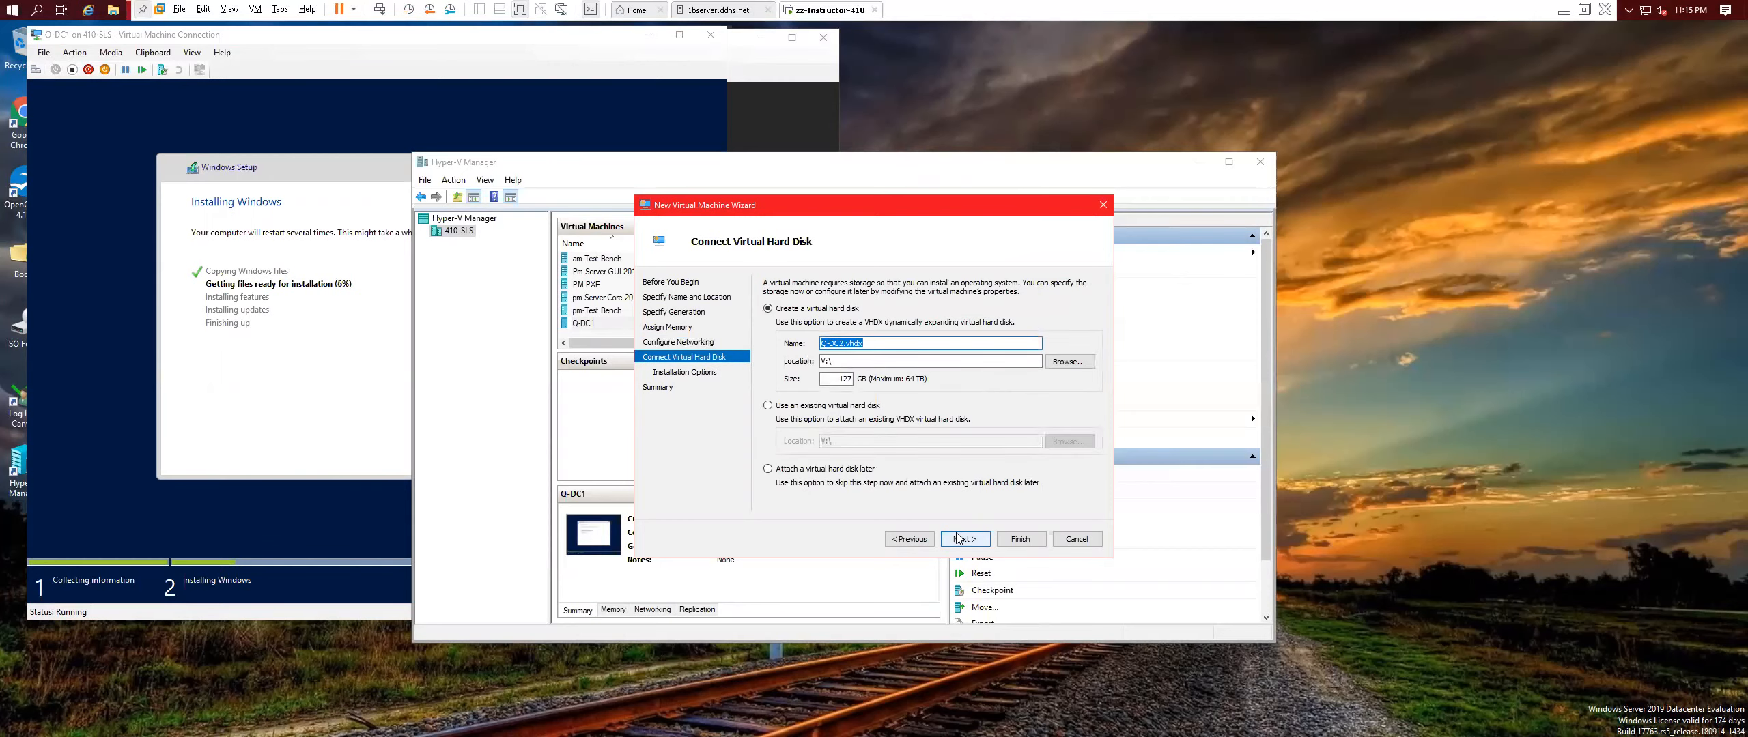
click(960, 539)
Attach the 2012R2 ISO as the boot image and finish creating Q-DC2.
click(768, 327)
click(1036, 355)
click(783, 312)
click(1046, 519)
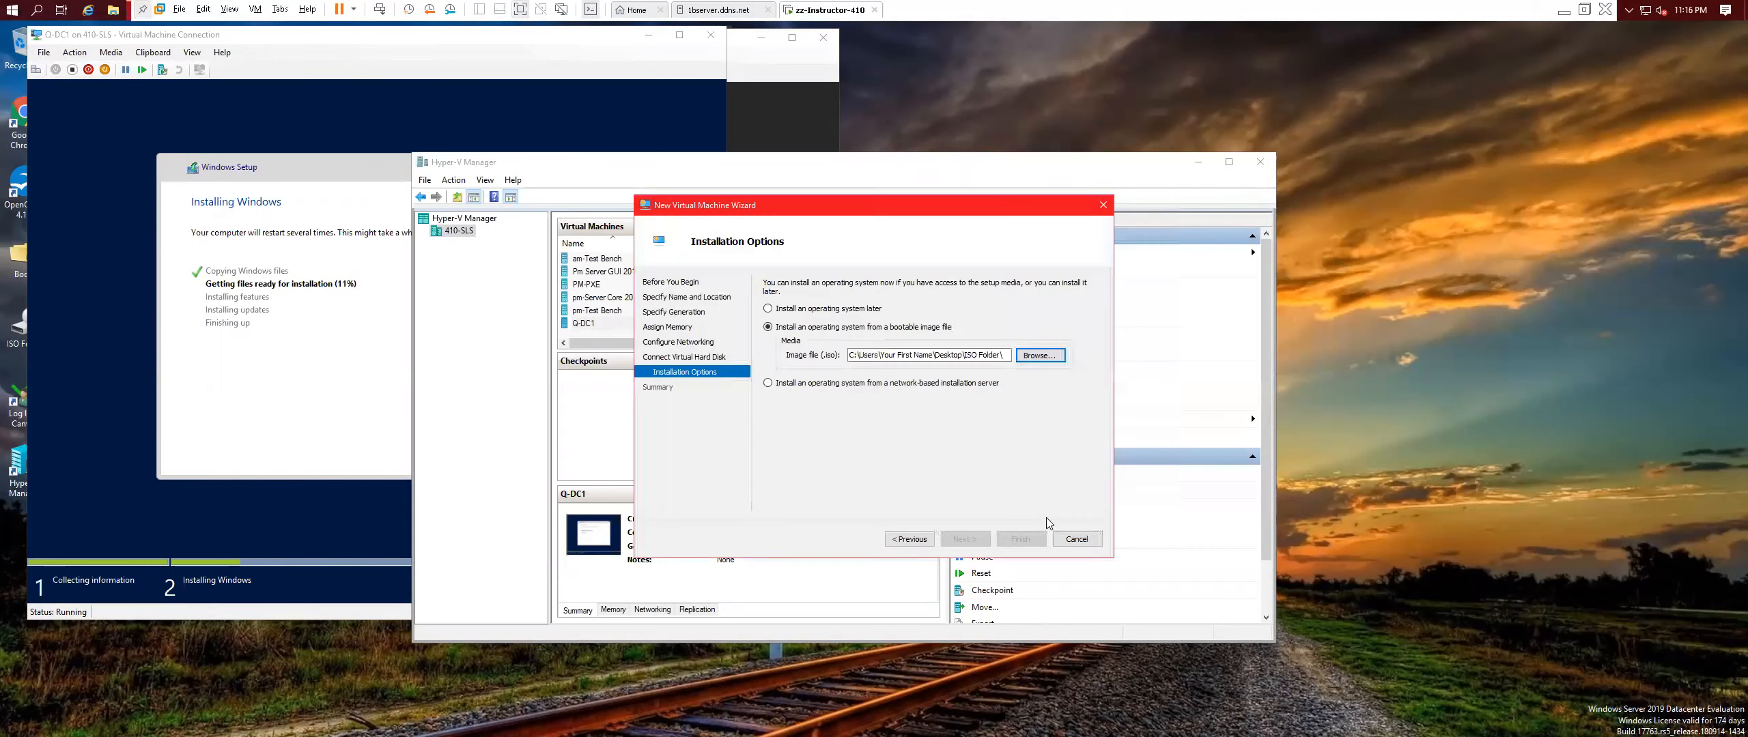
click(964, 541)
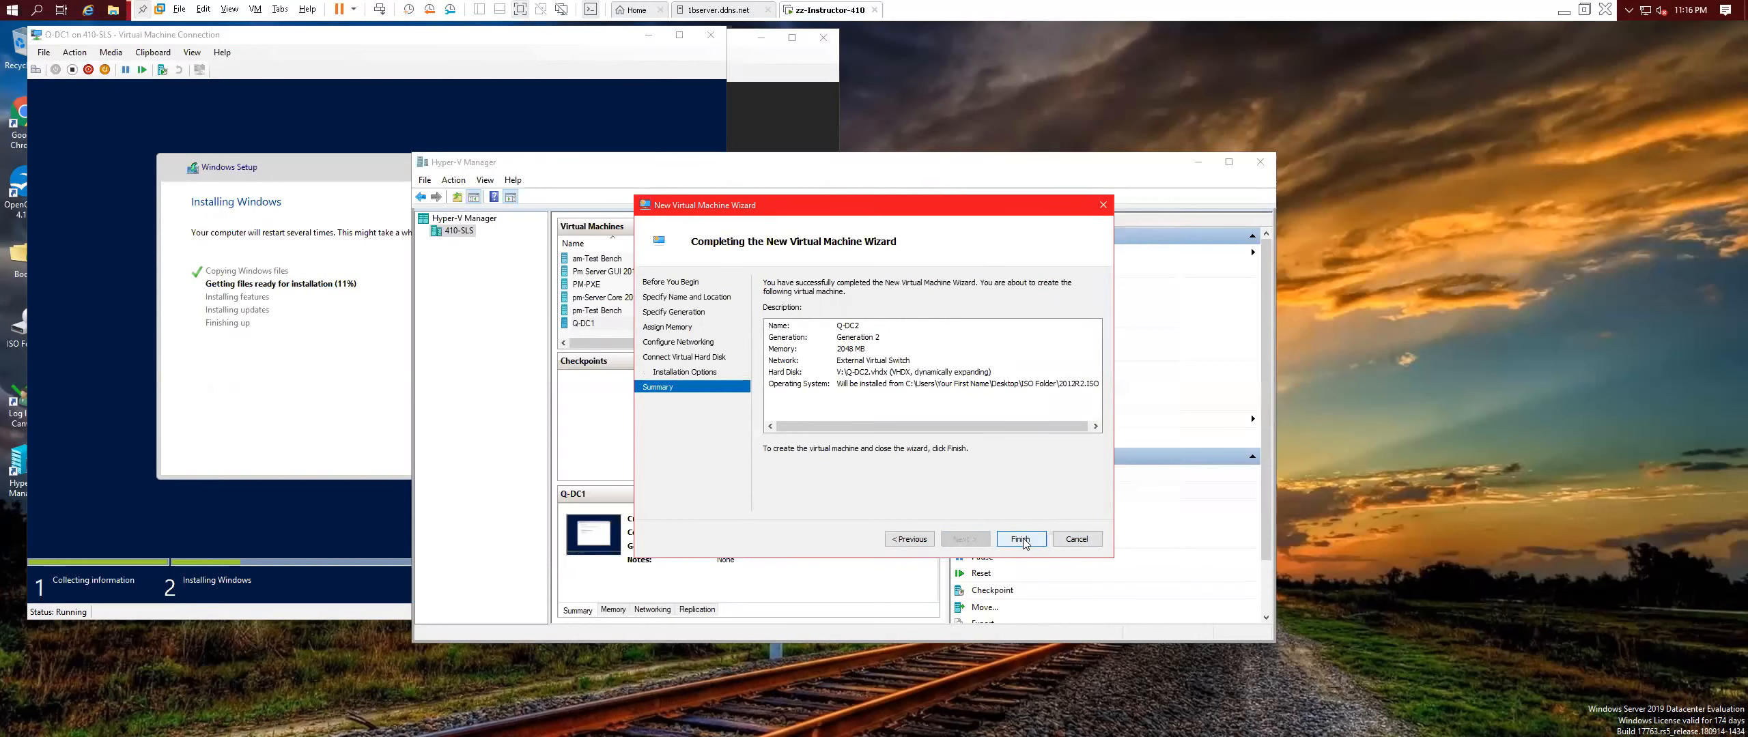
click(1020, 539)
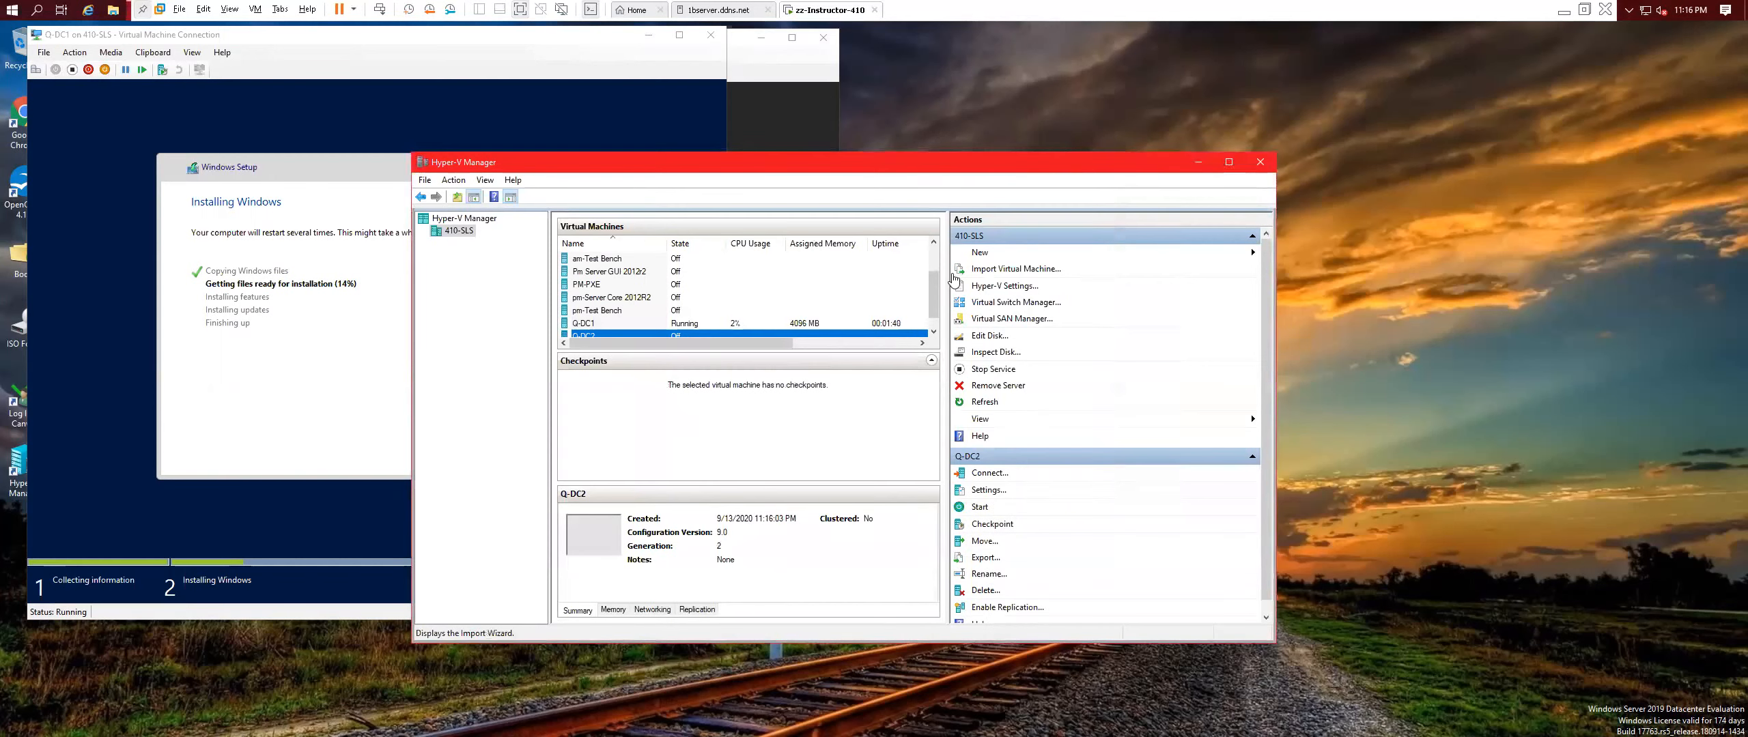
Start a new VM named Q-Test Bench as Generation 2 with 4096 MB memory.
mouse_move(990, 259)
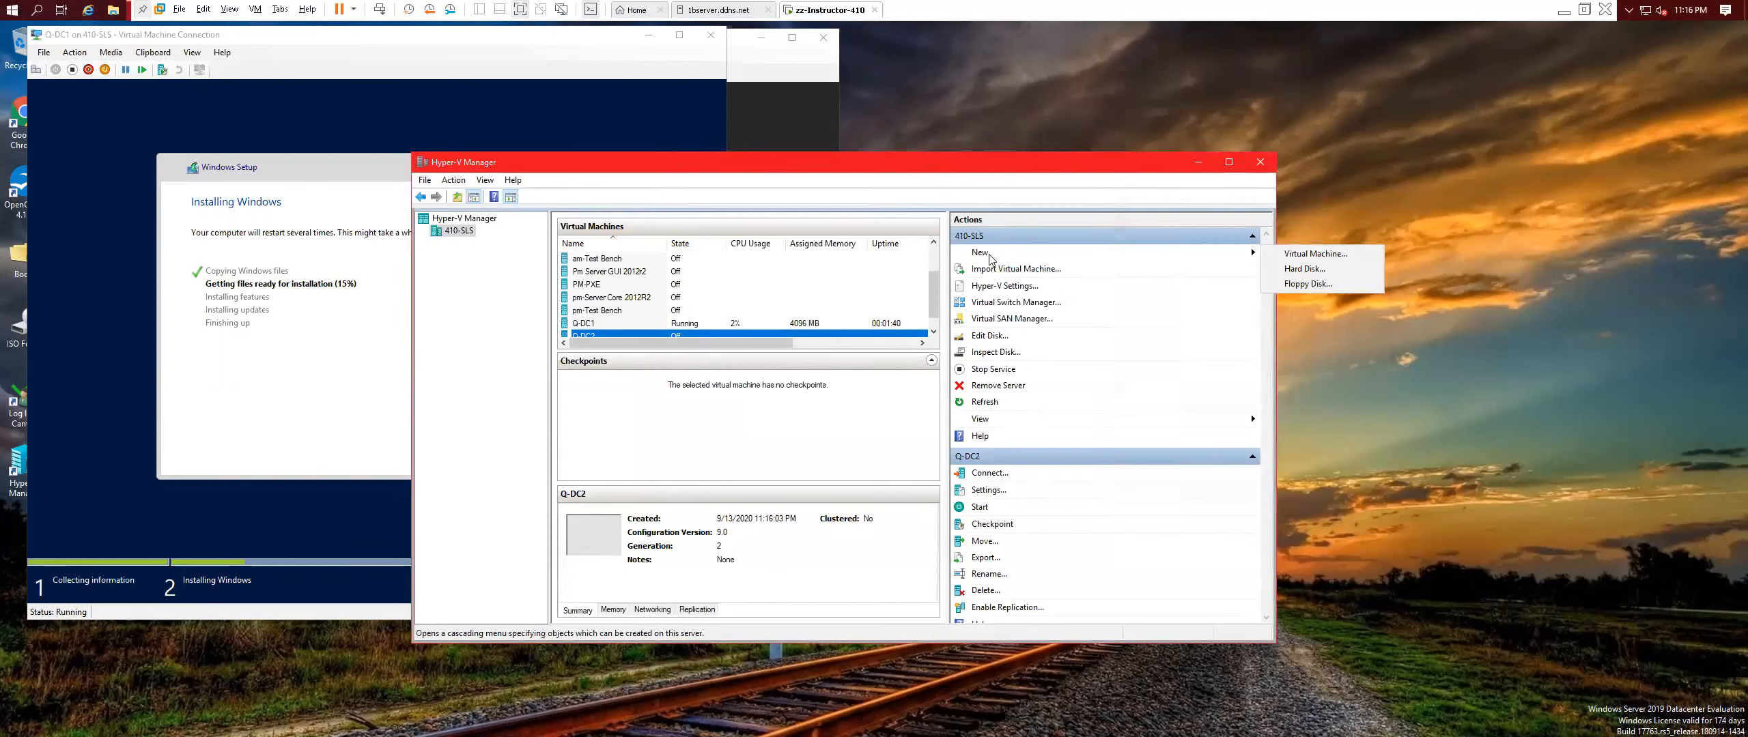
click(1311, 254)
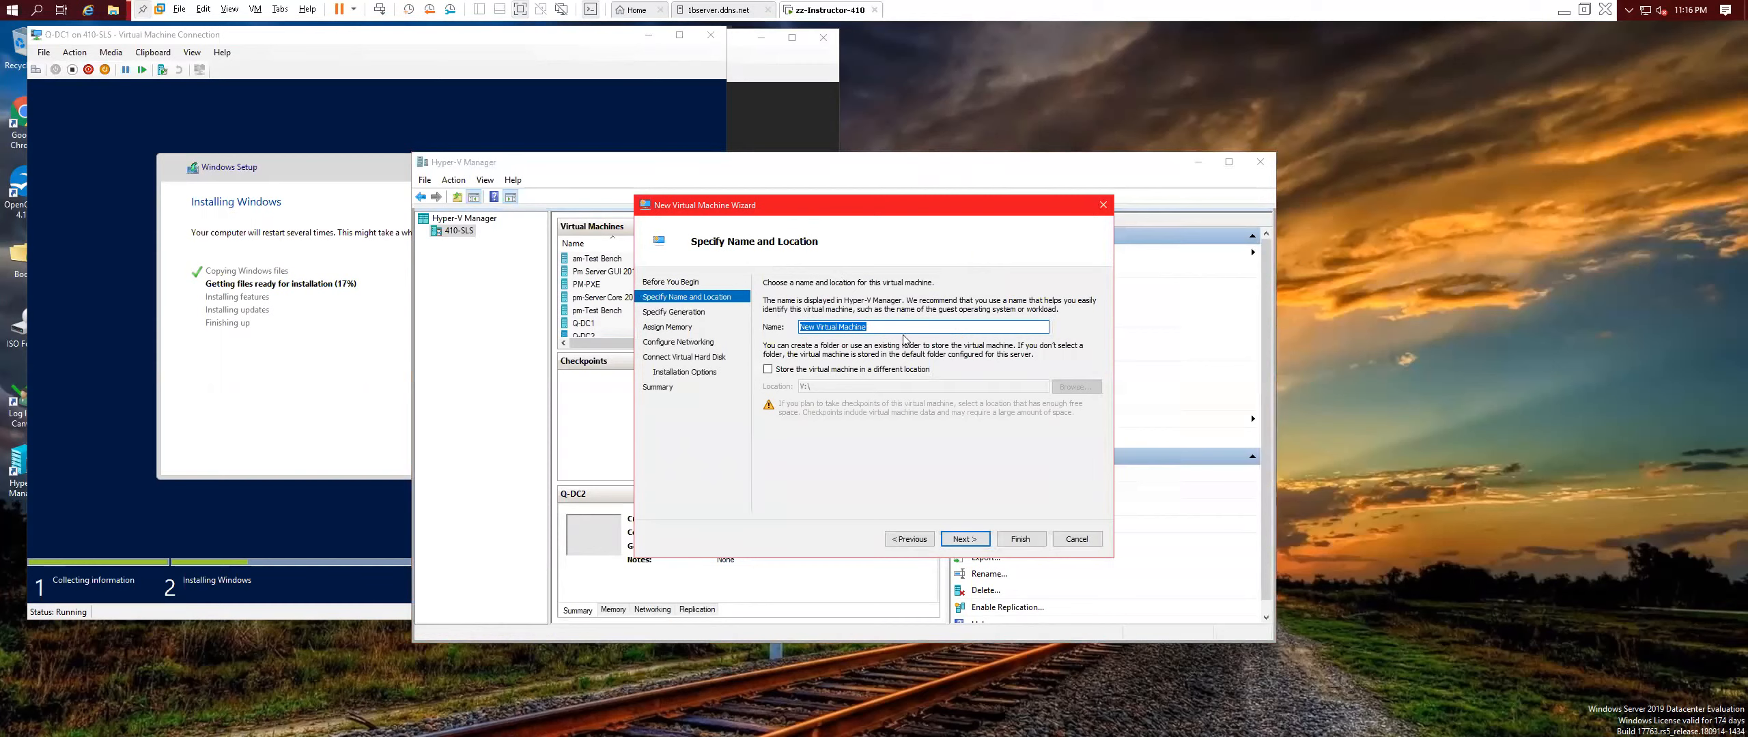
text(Q-Test)
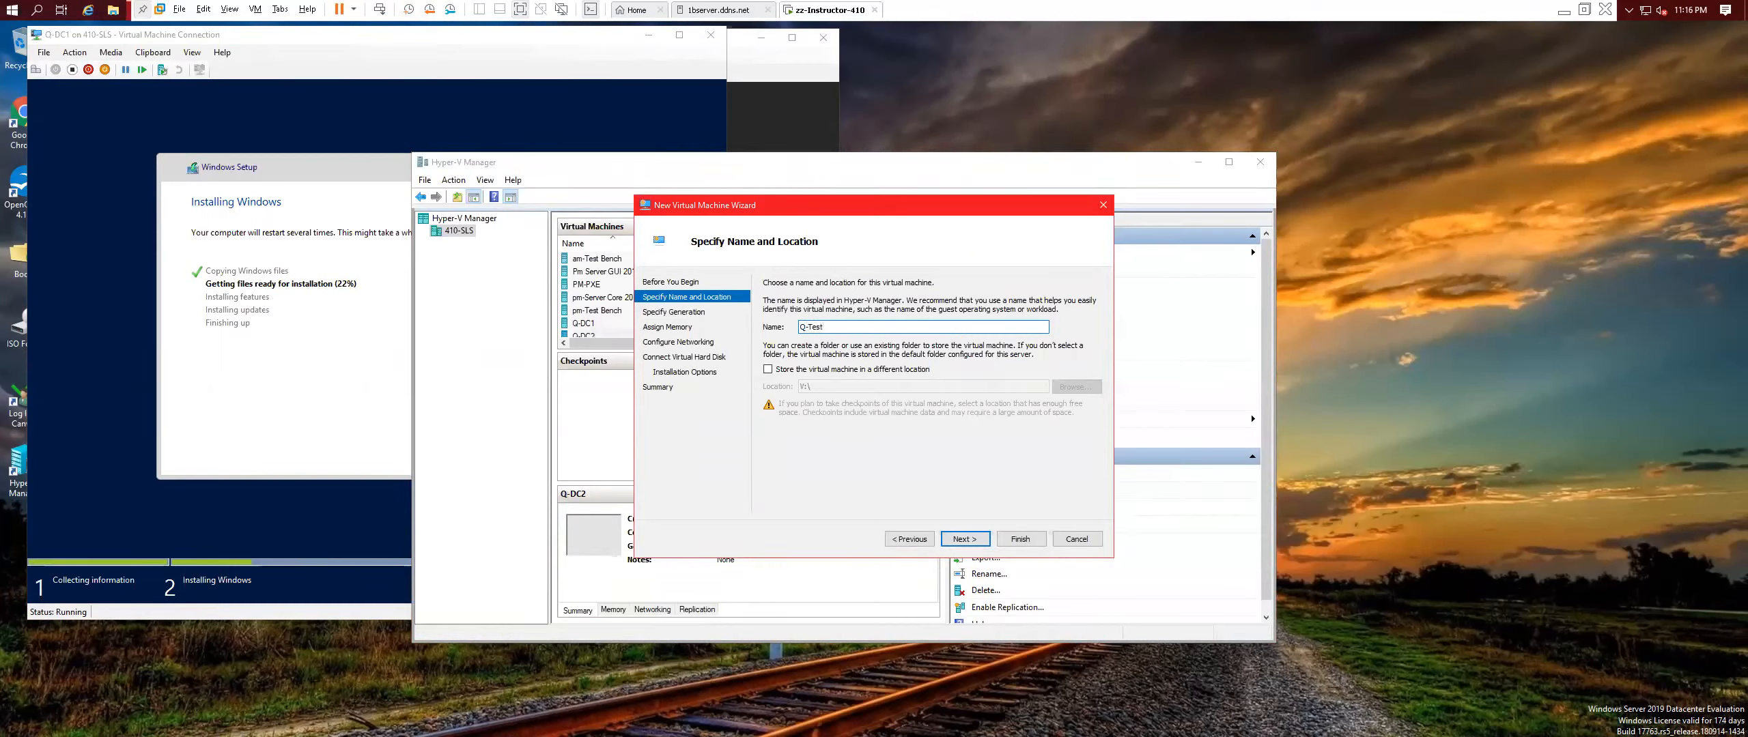
text( Ben)
click(965, 538)
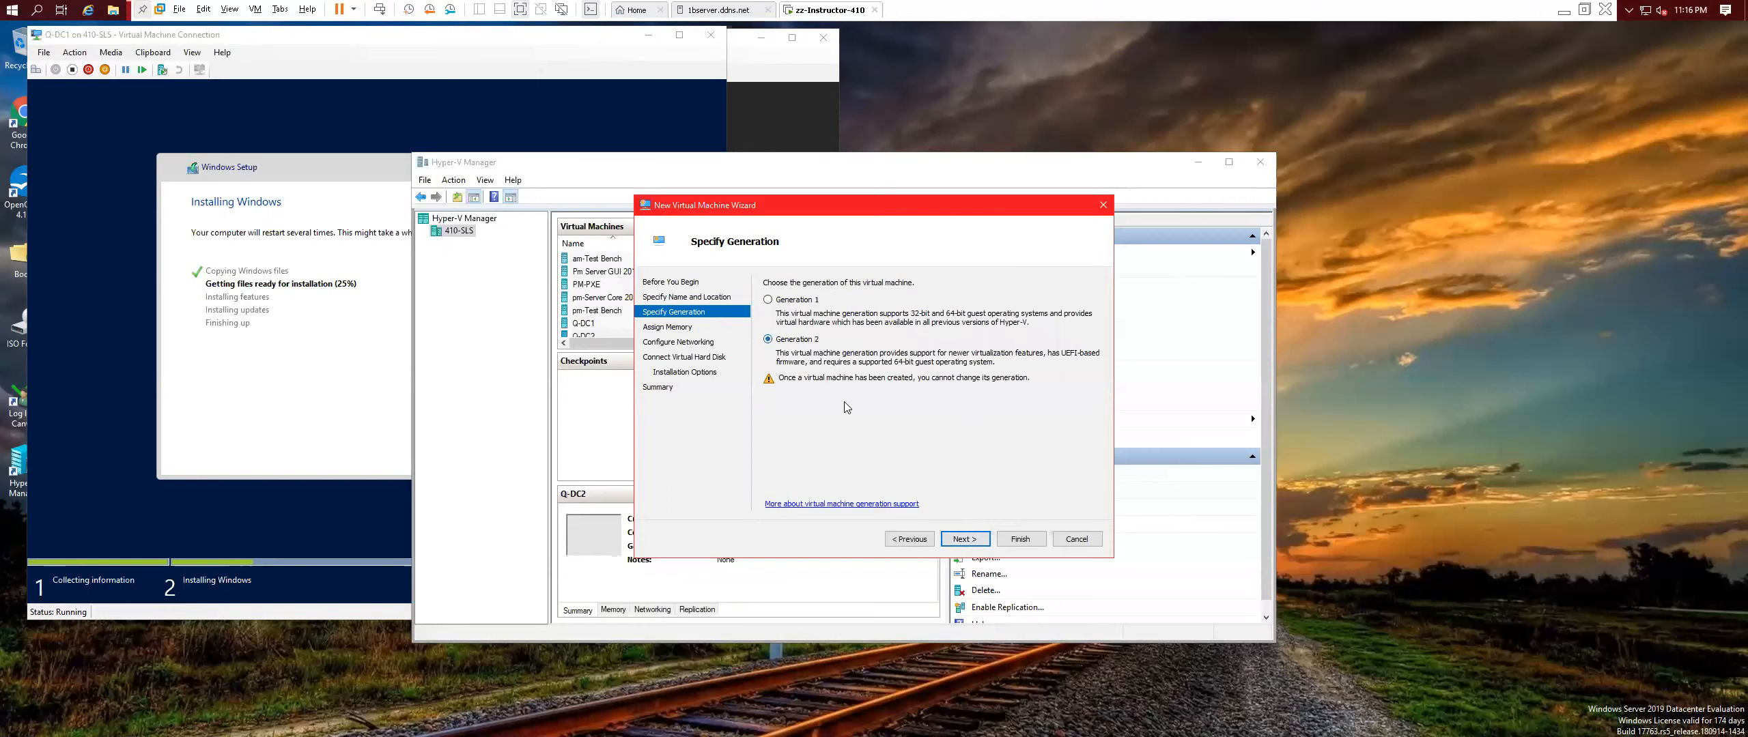
click(977, 541)
text(4096)
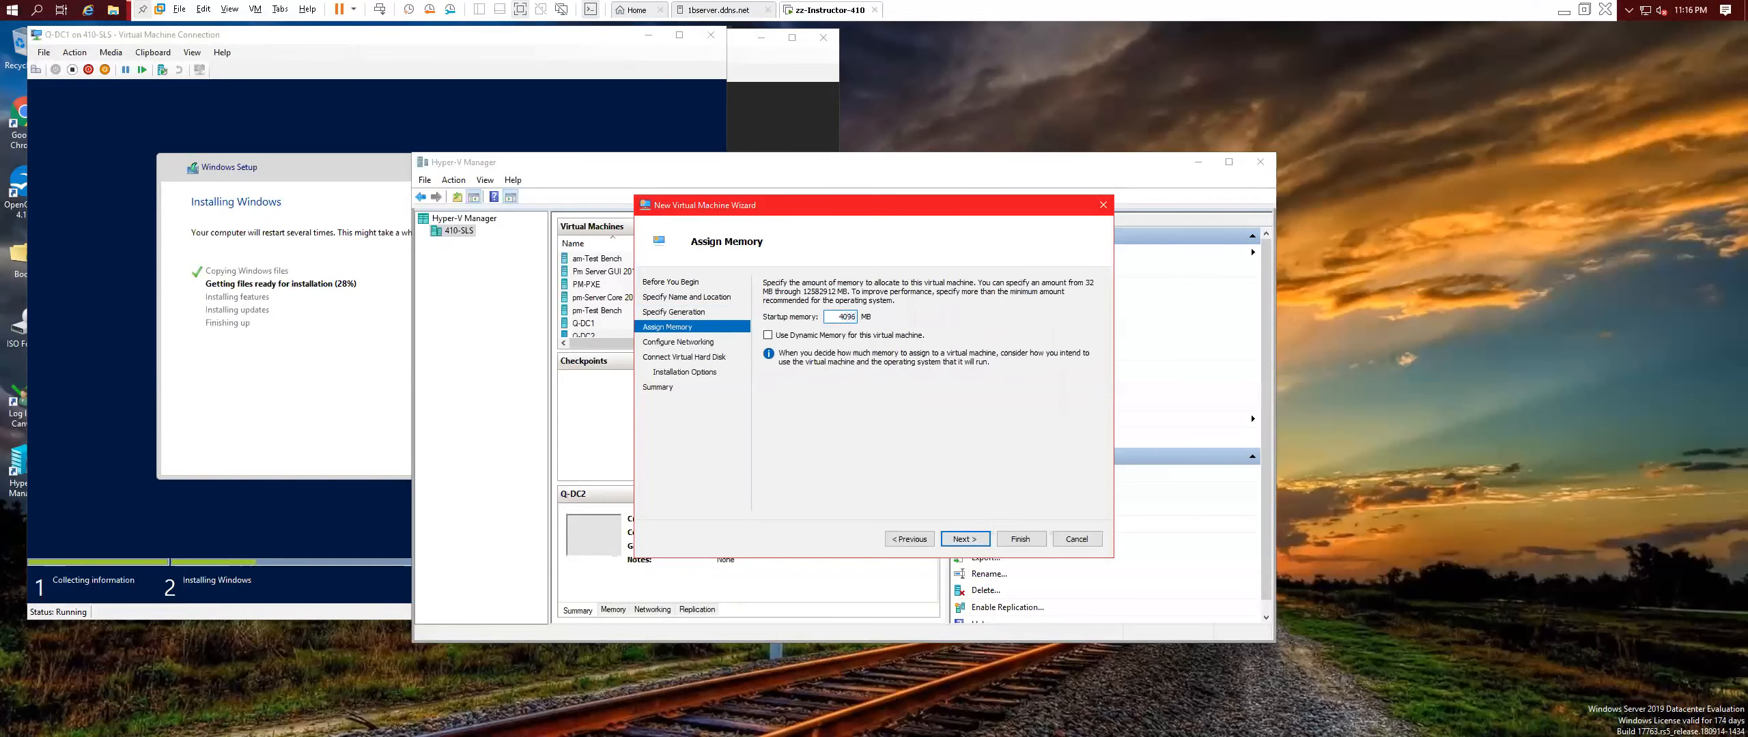
Connect Q-Test Bench to the Private Virtual Switch and keep the default new virtual disk.
click(964, 539)
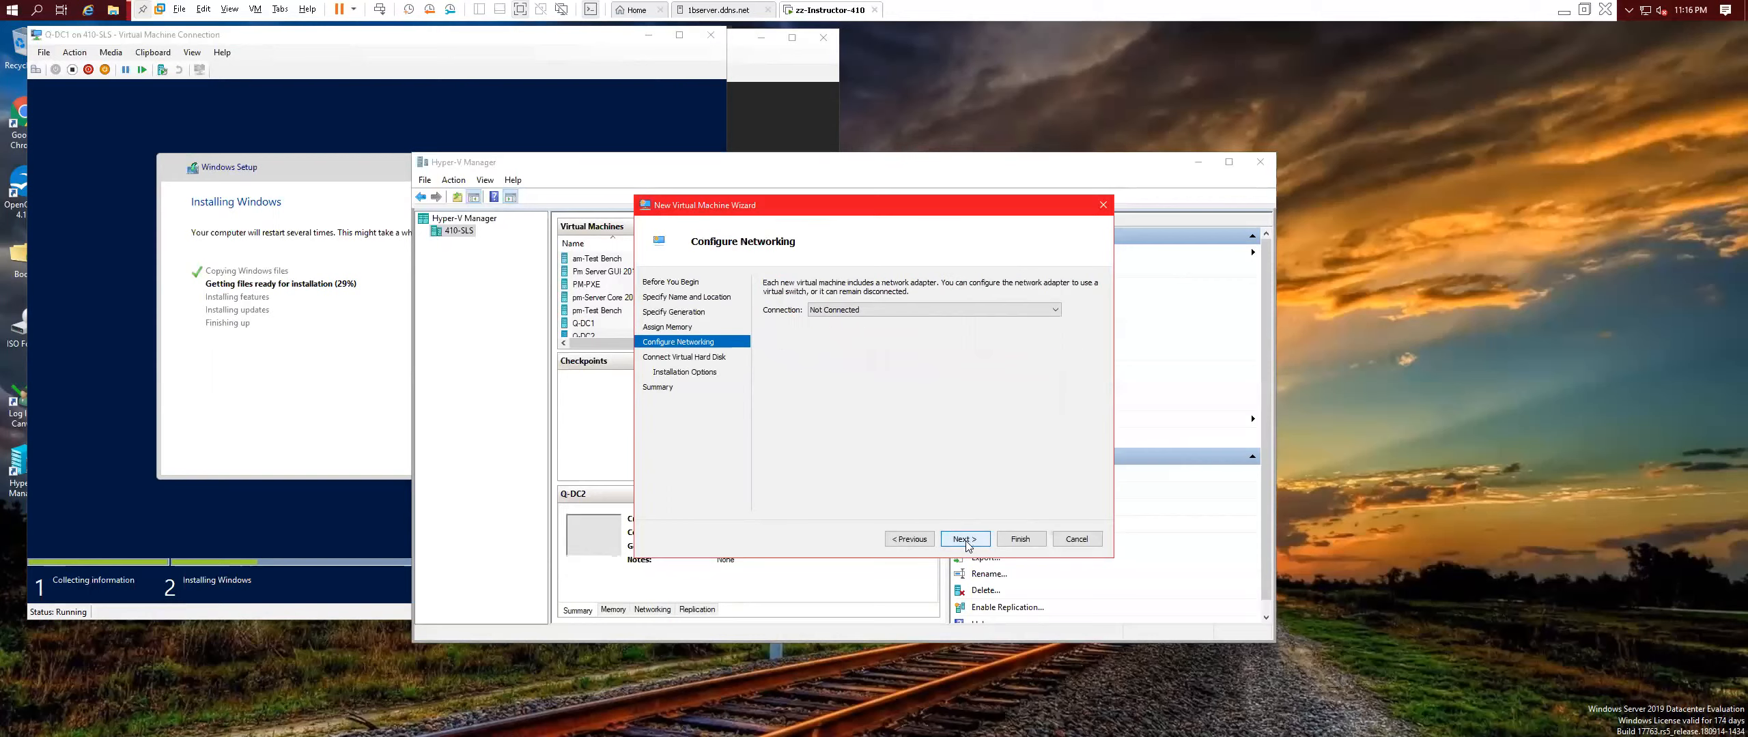
click(845, 311)
click(853, 339)
click(978, 540)
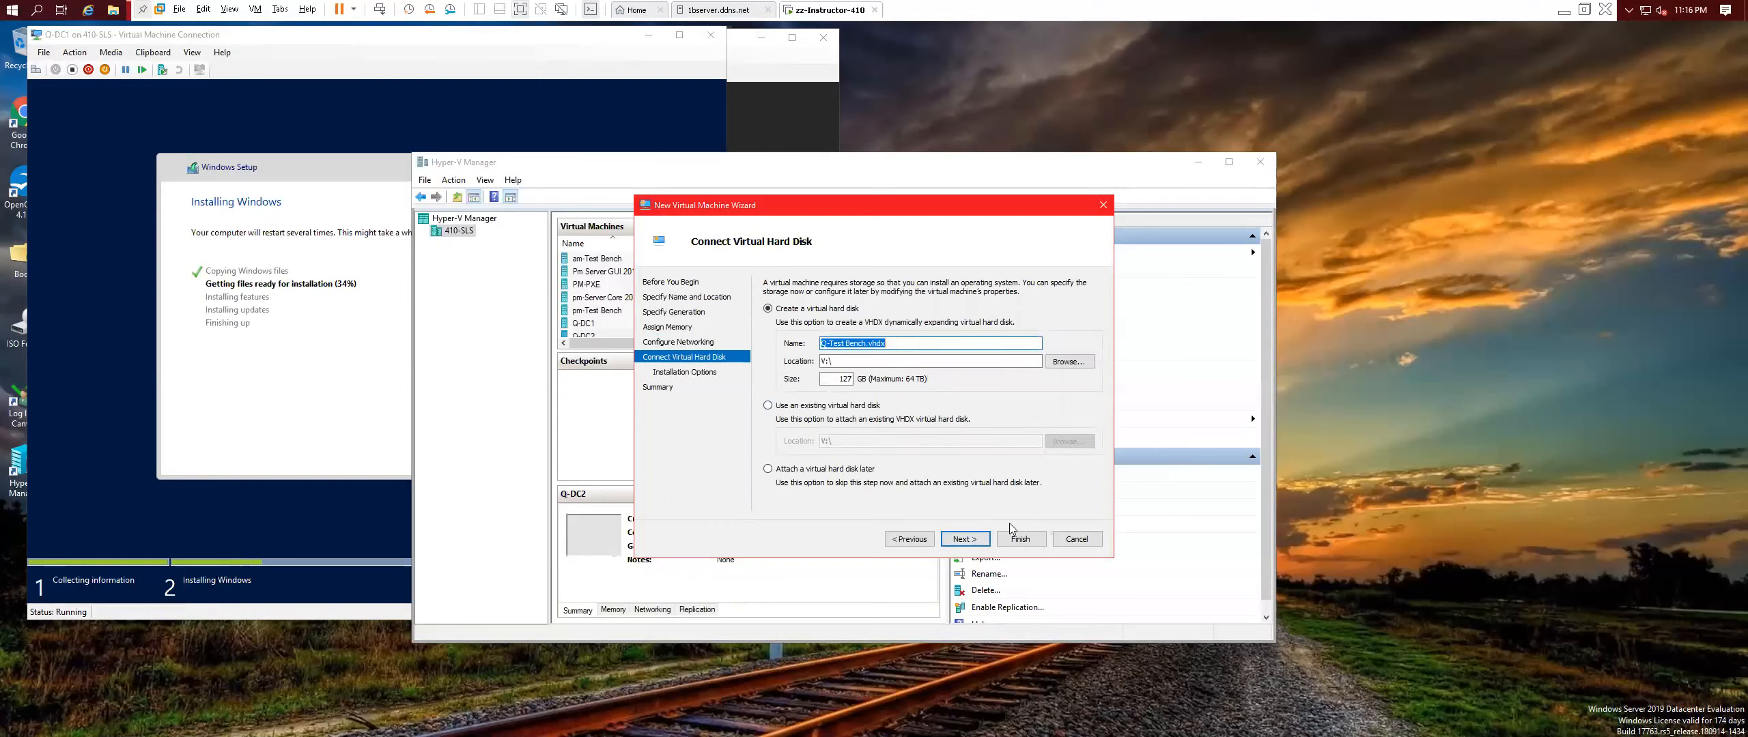
click(964, 539)
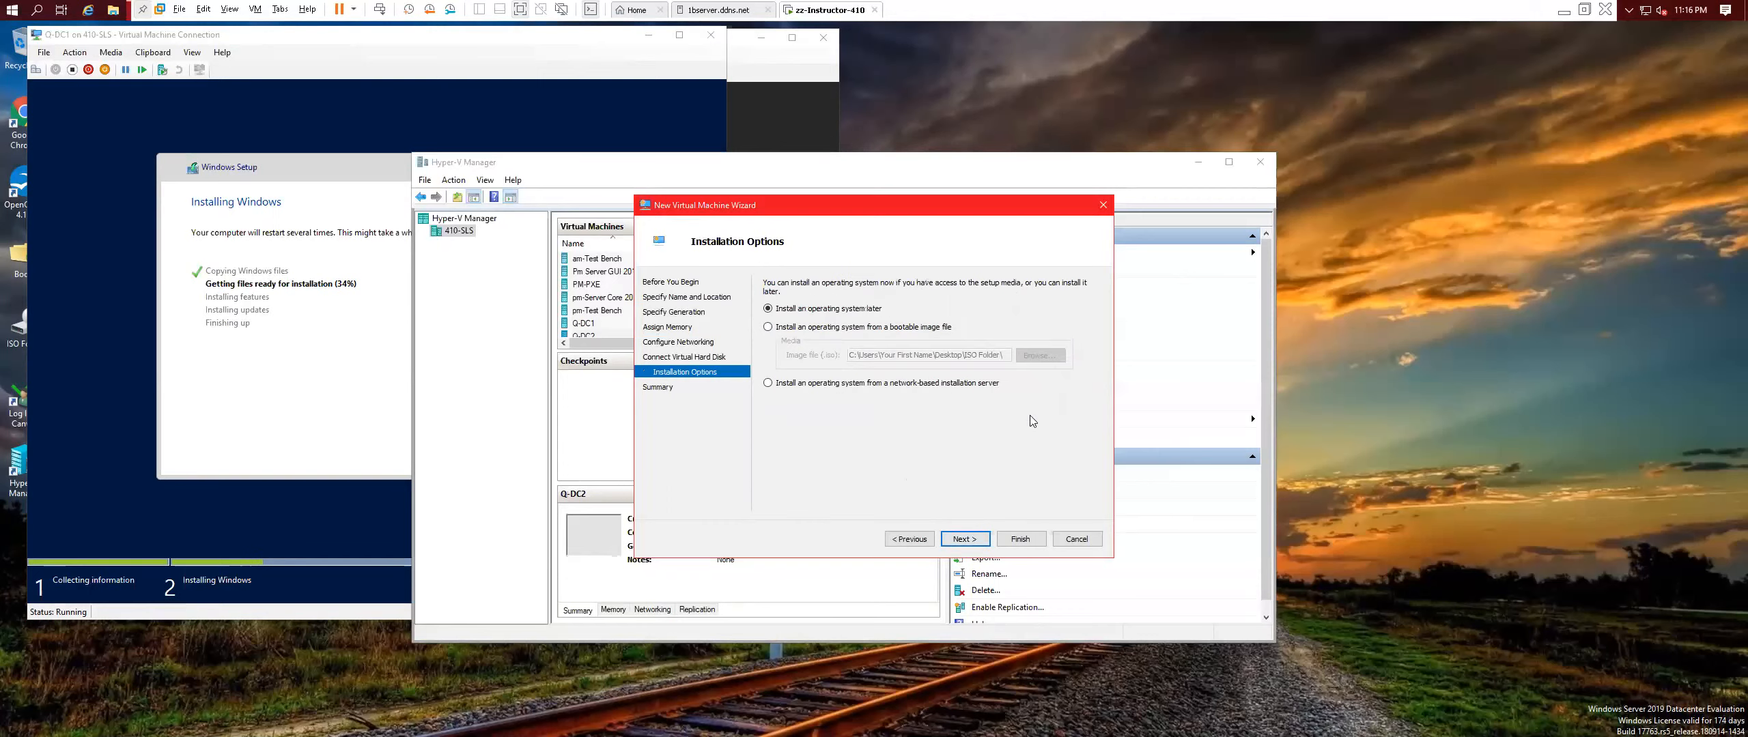
Attach the 2012R2 ISO as the boot image and finish creating Q-Test Bench.
click(772, 327)
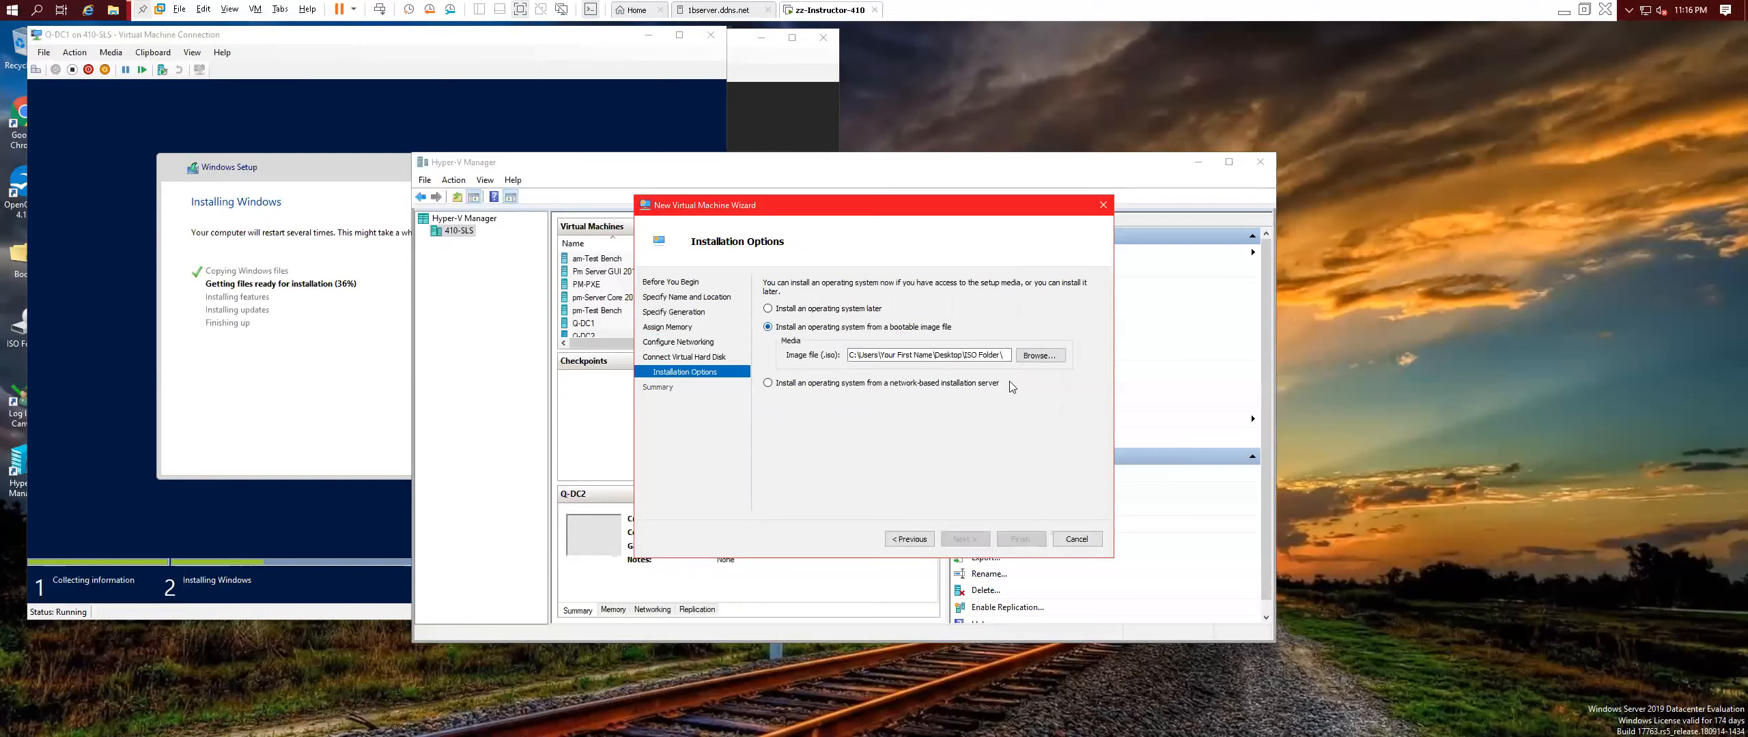
click(1029, 357)
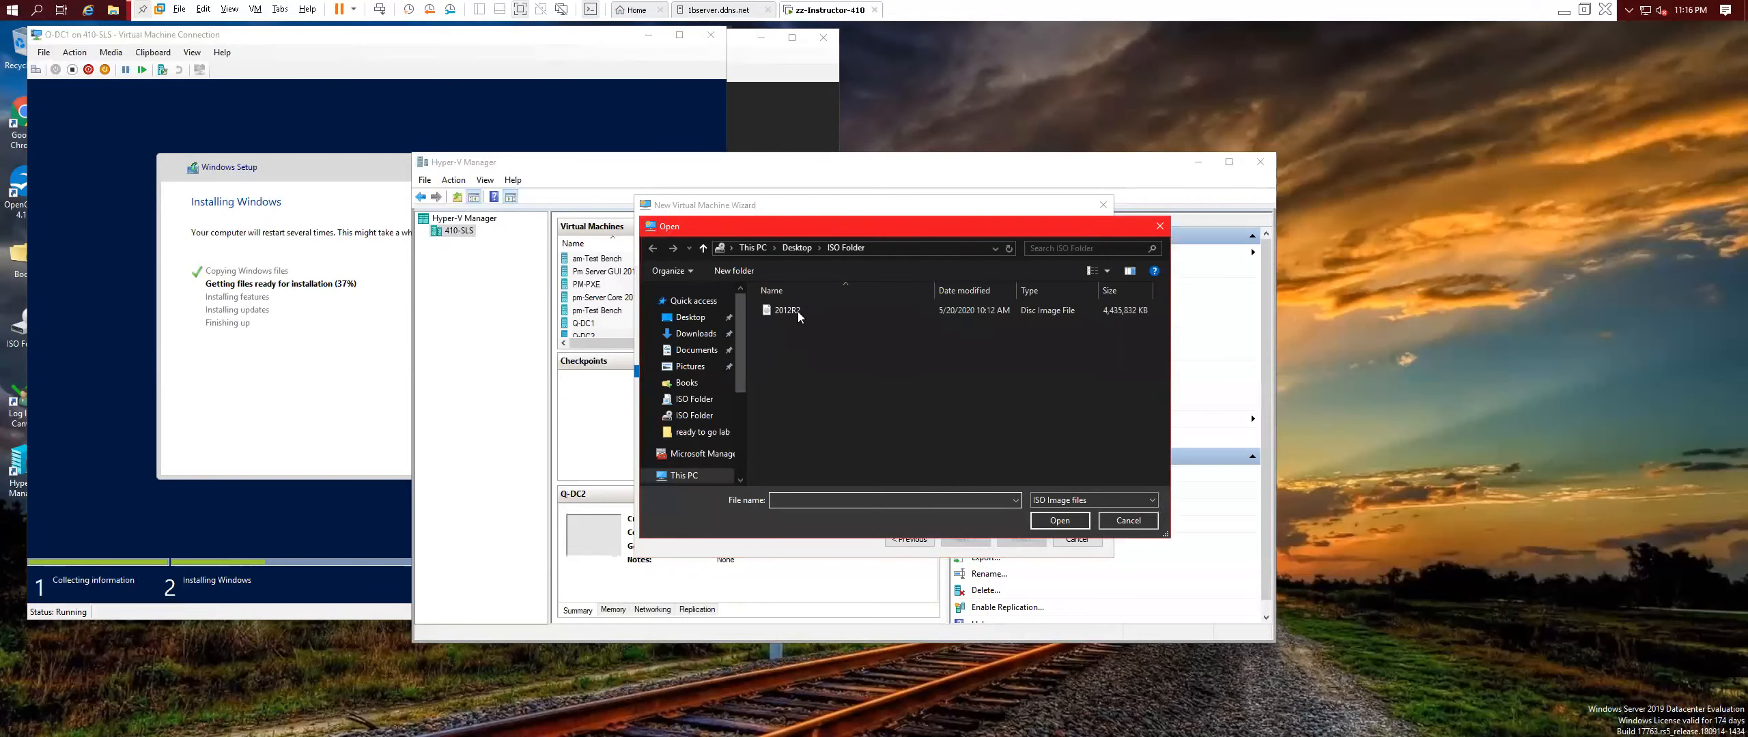
click(802, 313)
click(1057, 522)
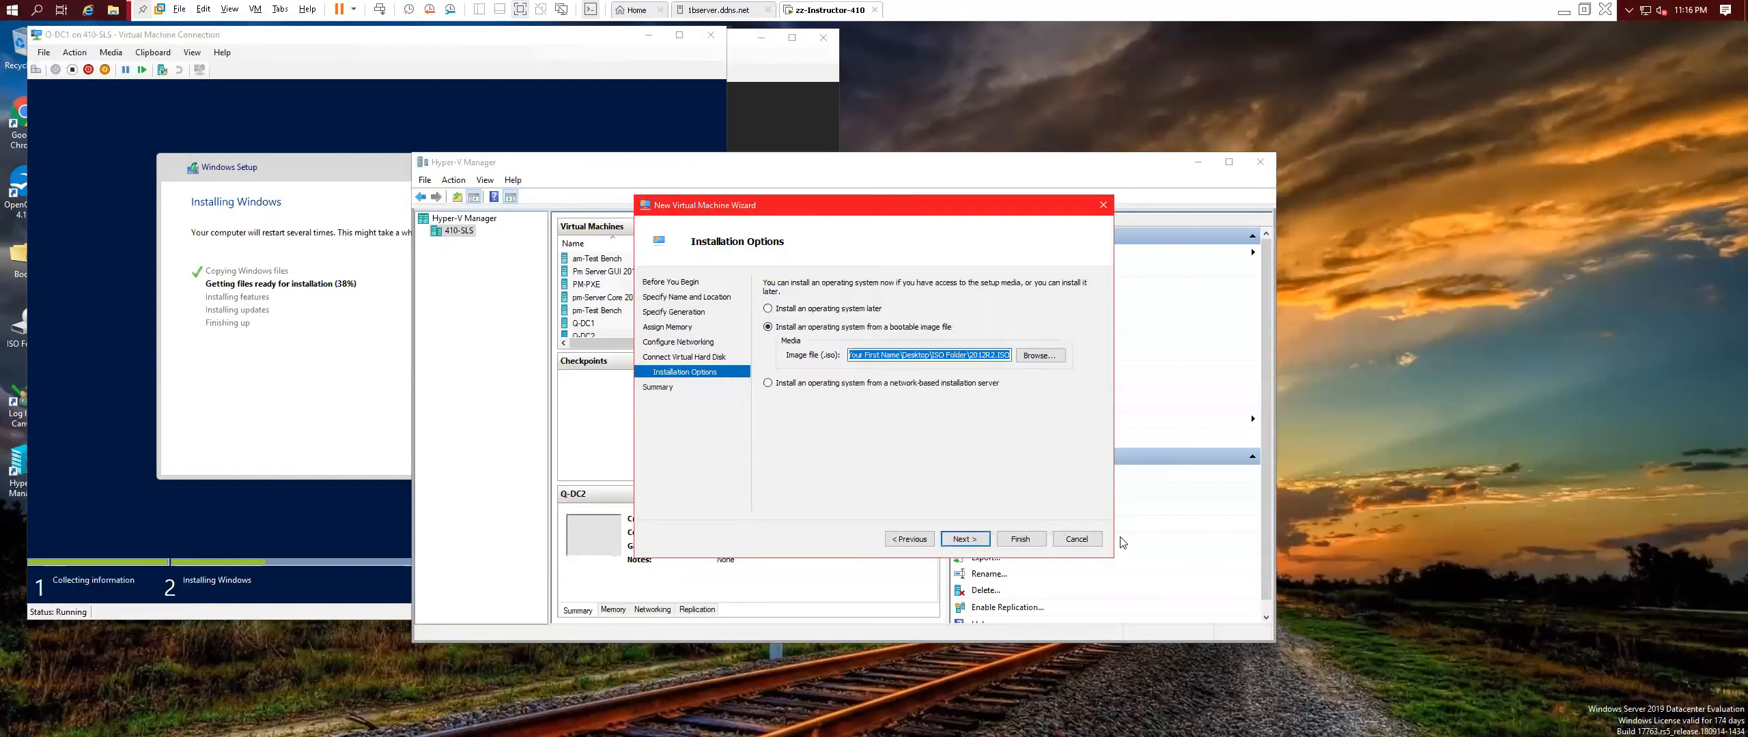
click(1020, 540)
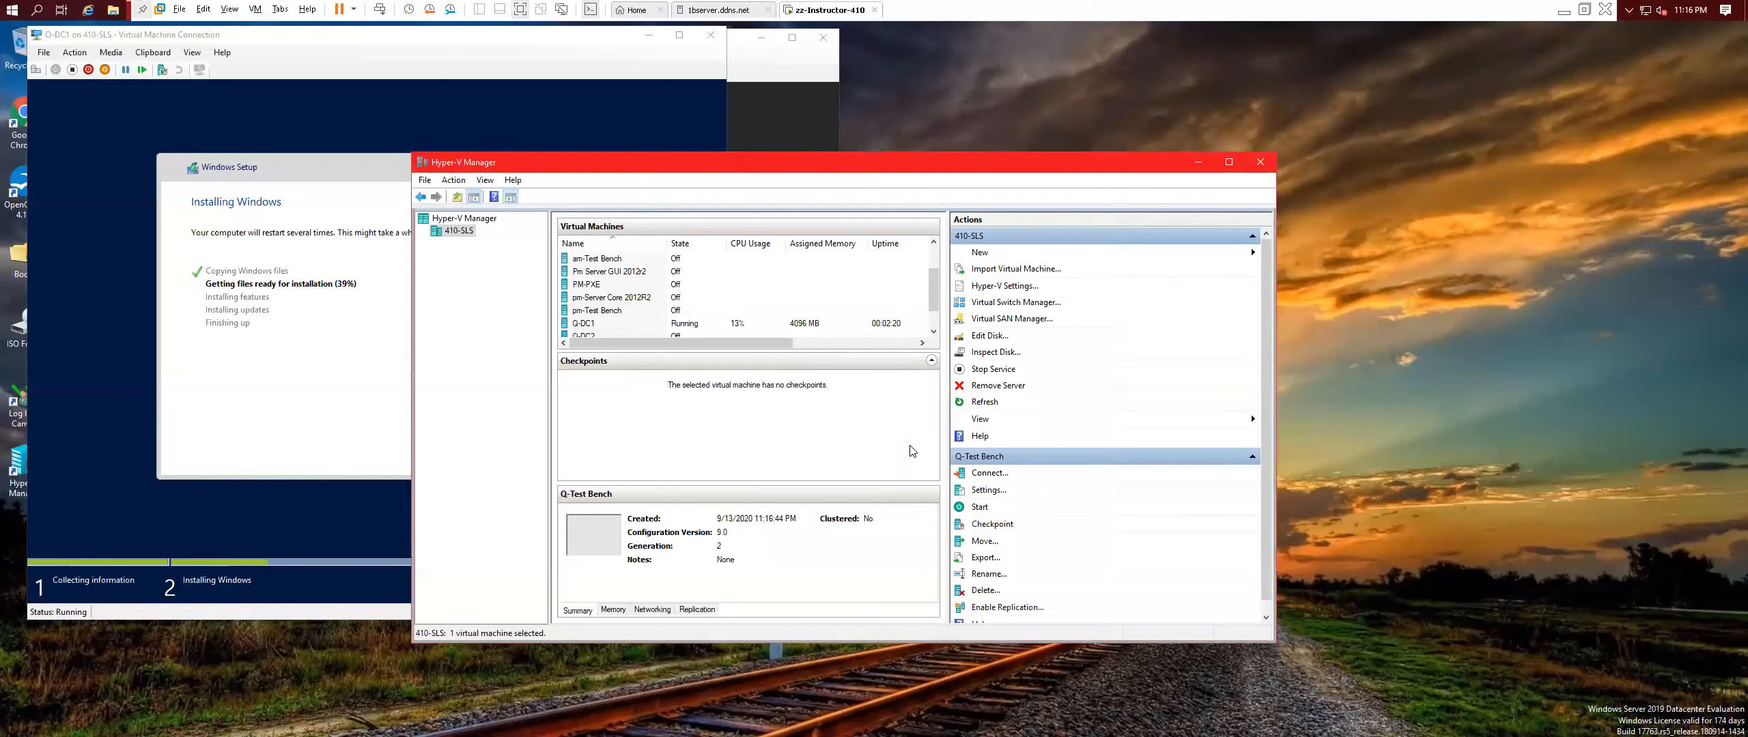
Open Q-DC2's console, power it on, and boot it from the installation disc.
scroll(605, 329, down, 1)
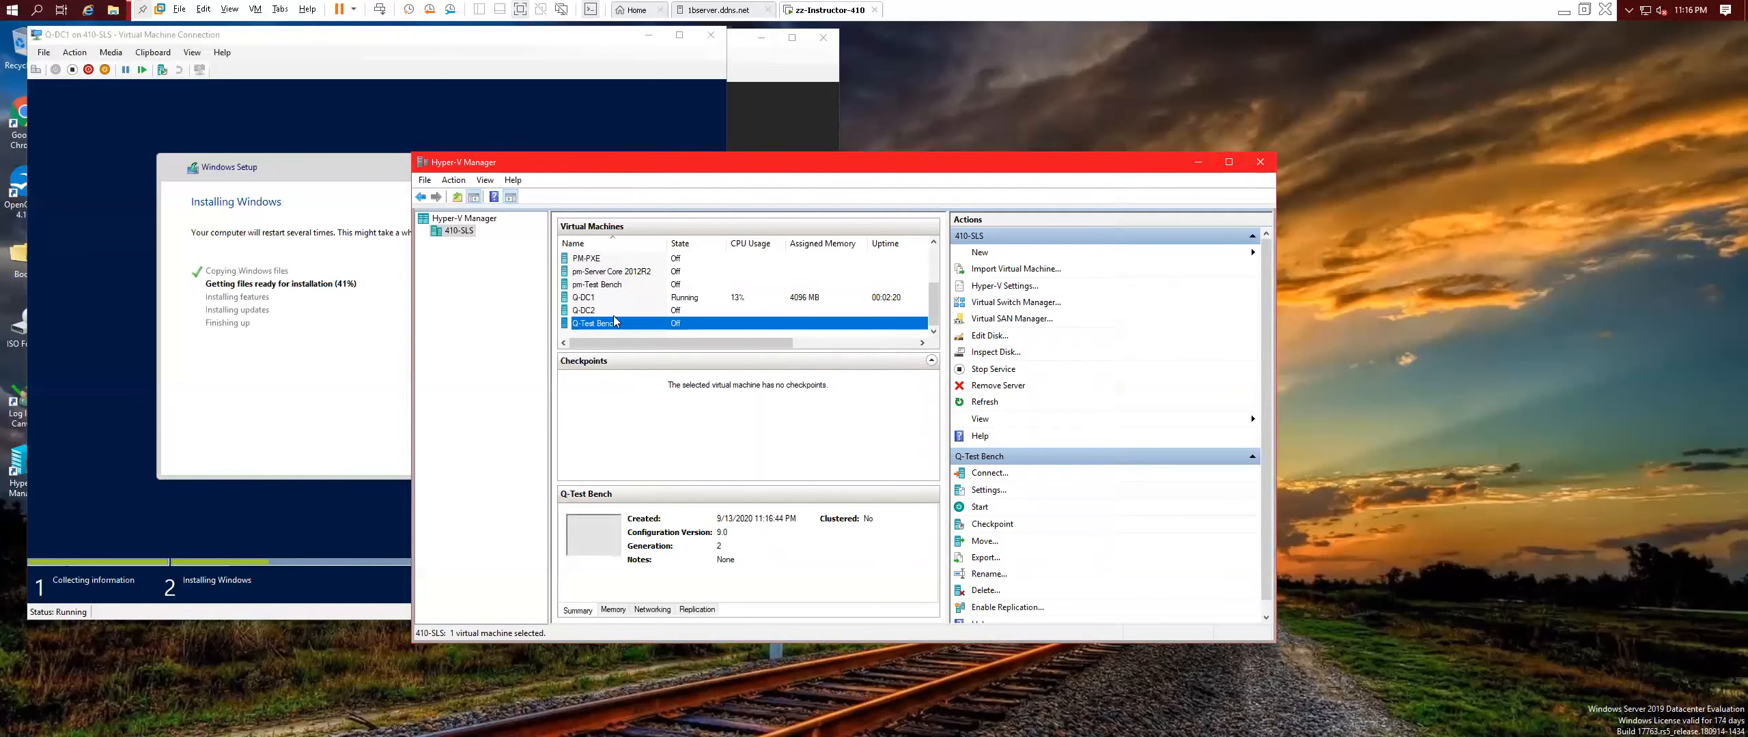
double_click(612, 309)
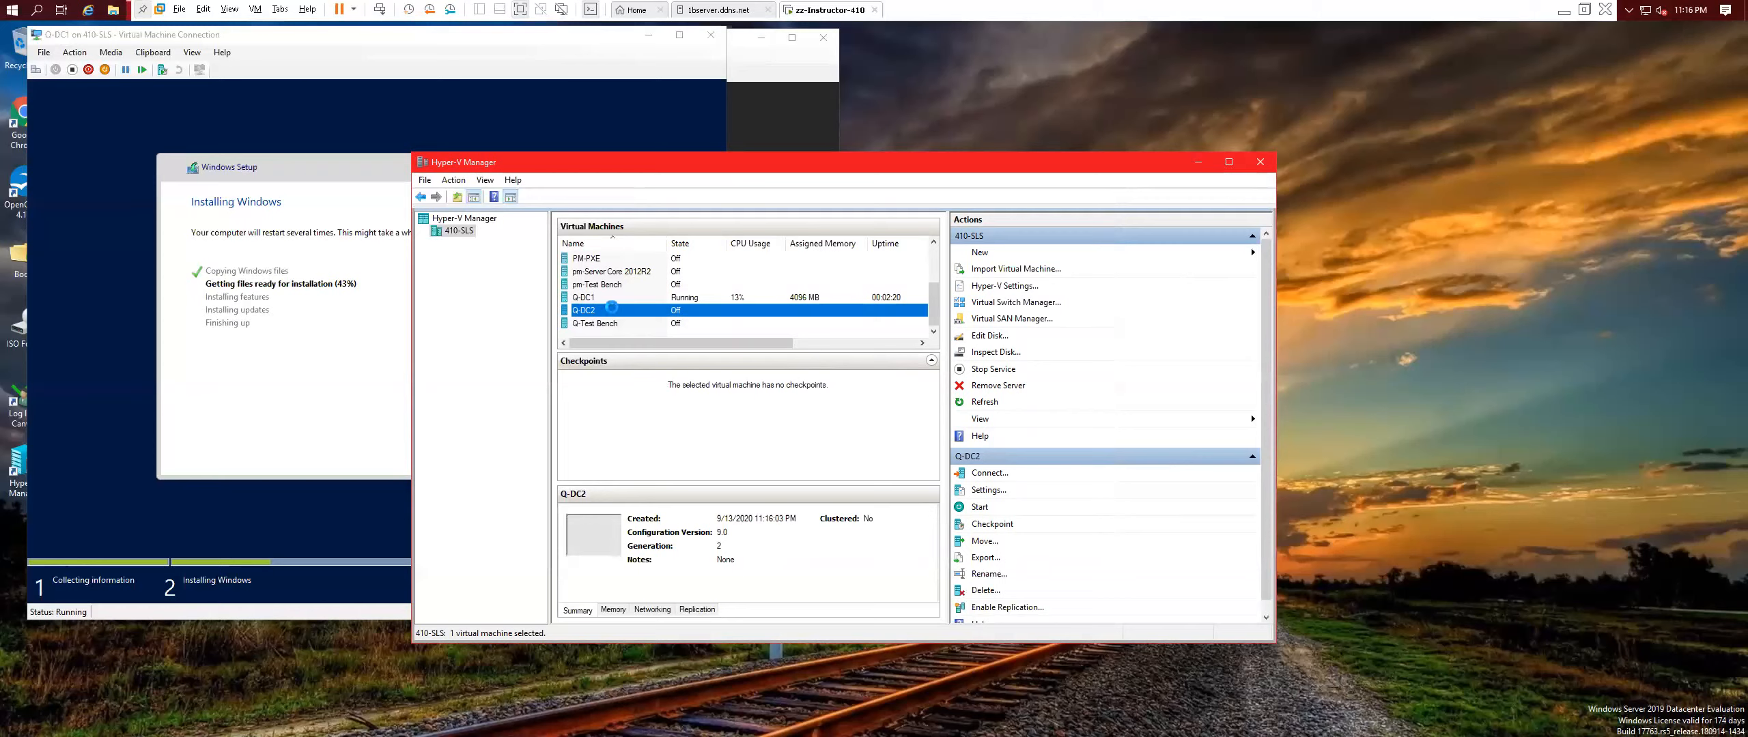
click(530, 231)
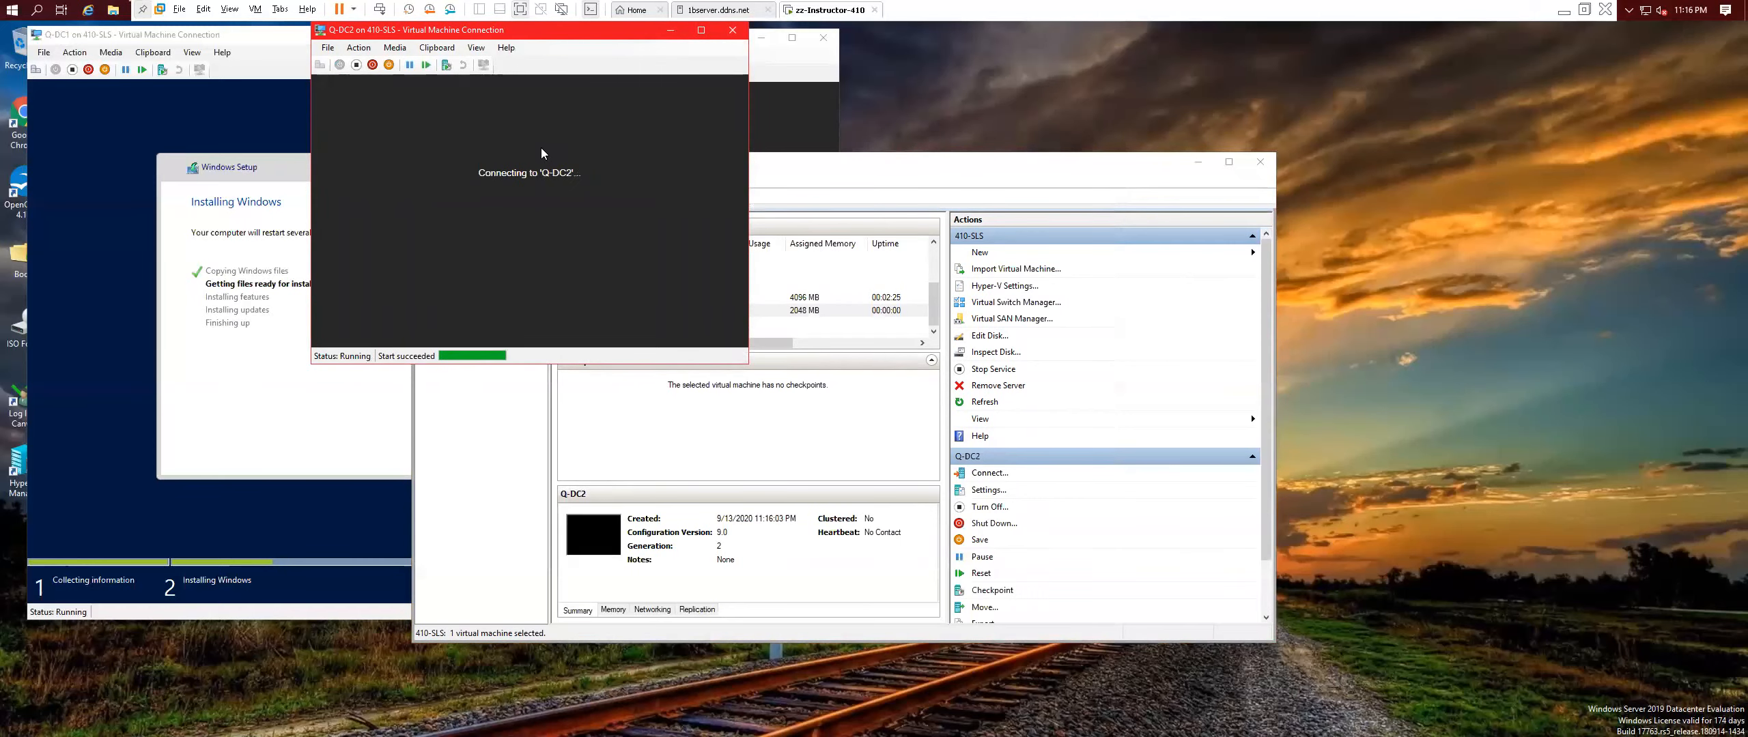
key(Return)
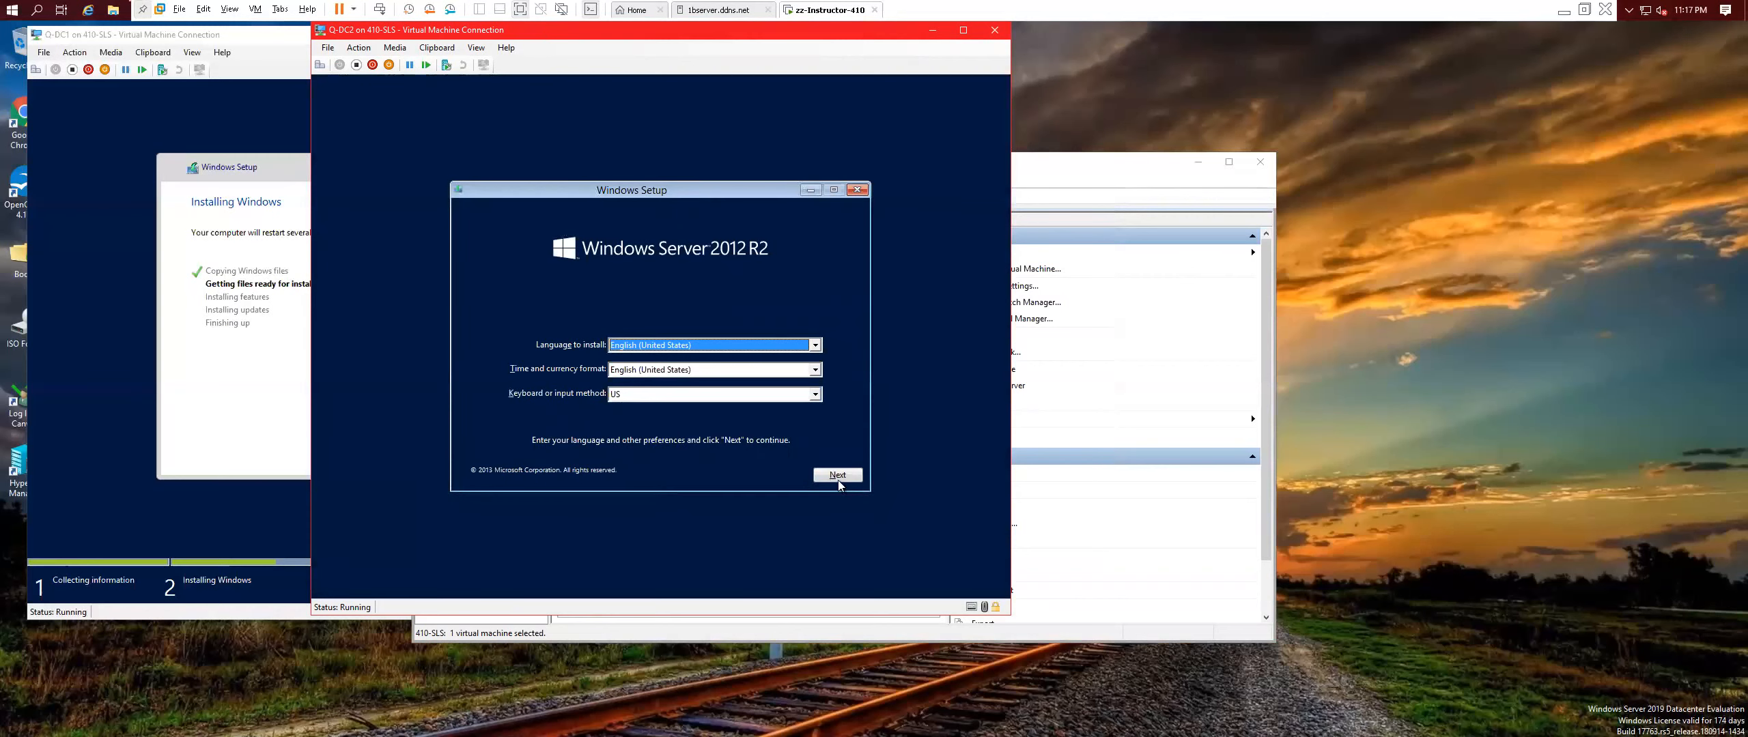
Begin installing on Q-DC2 and choose the Datacenter (Server with a GUI) edition.
click(837, 476)
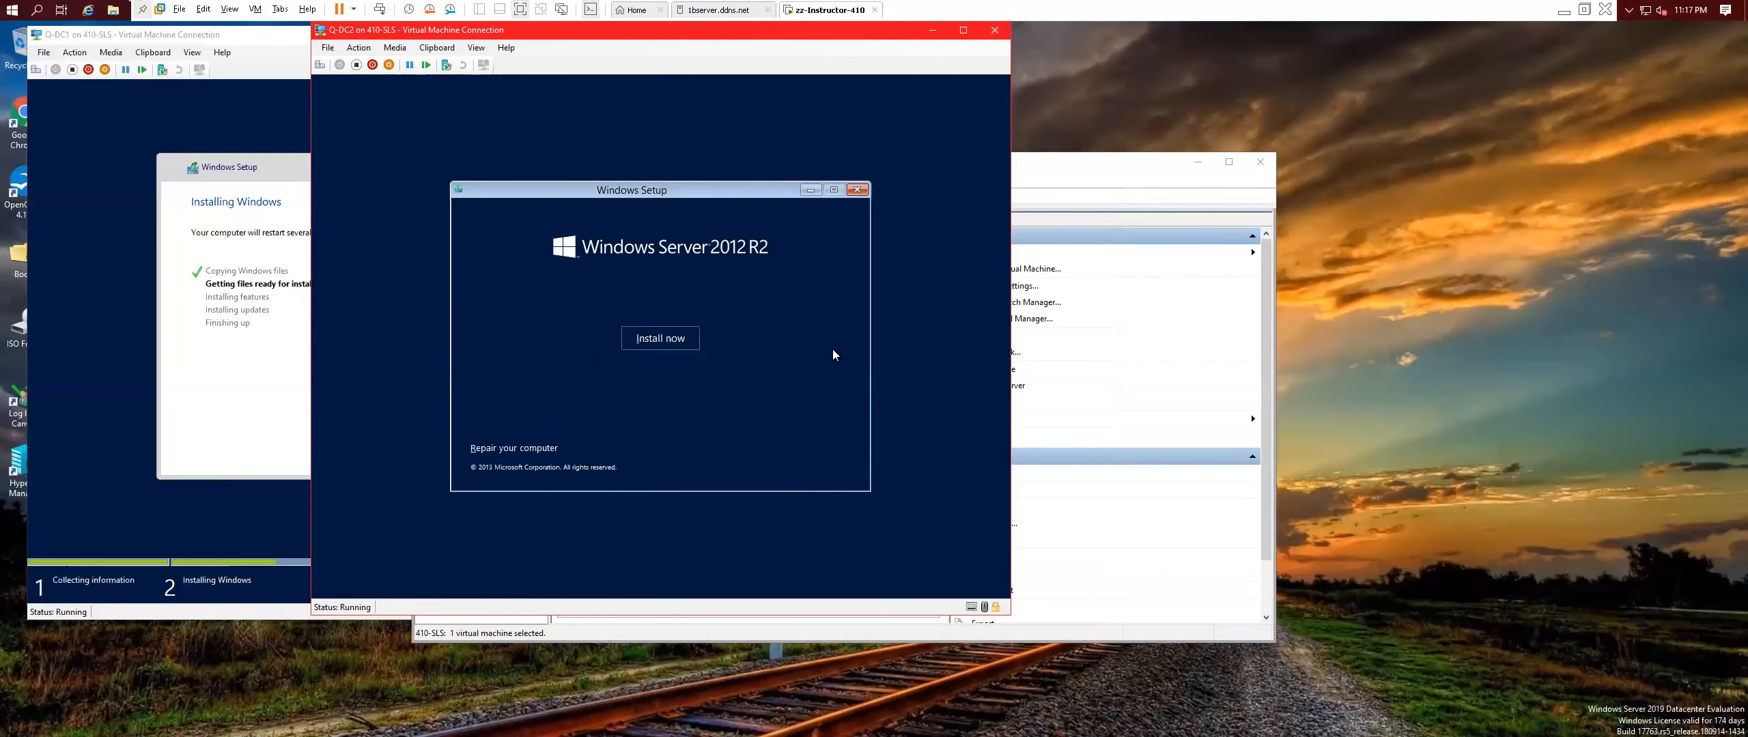
click(678, 350)
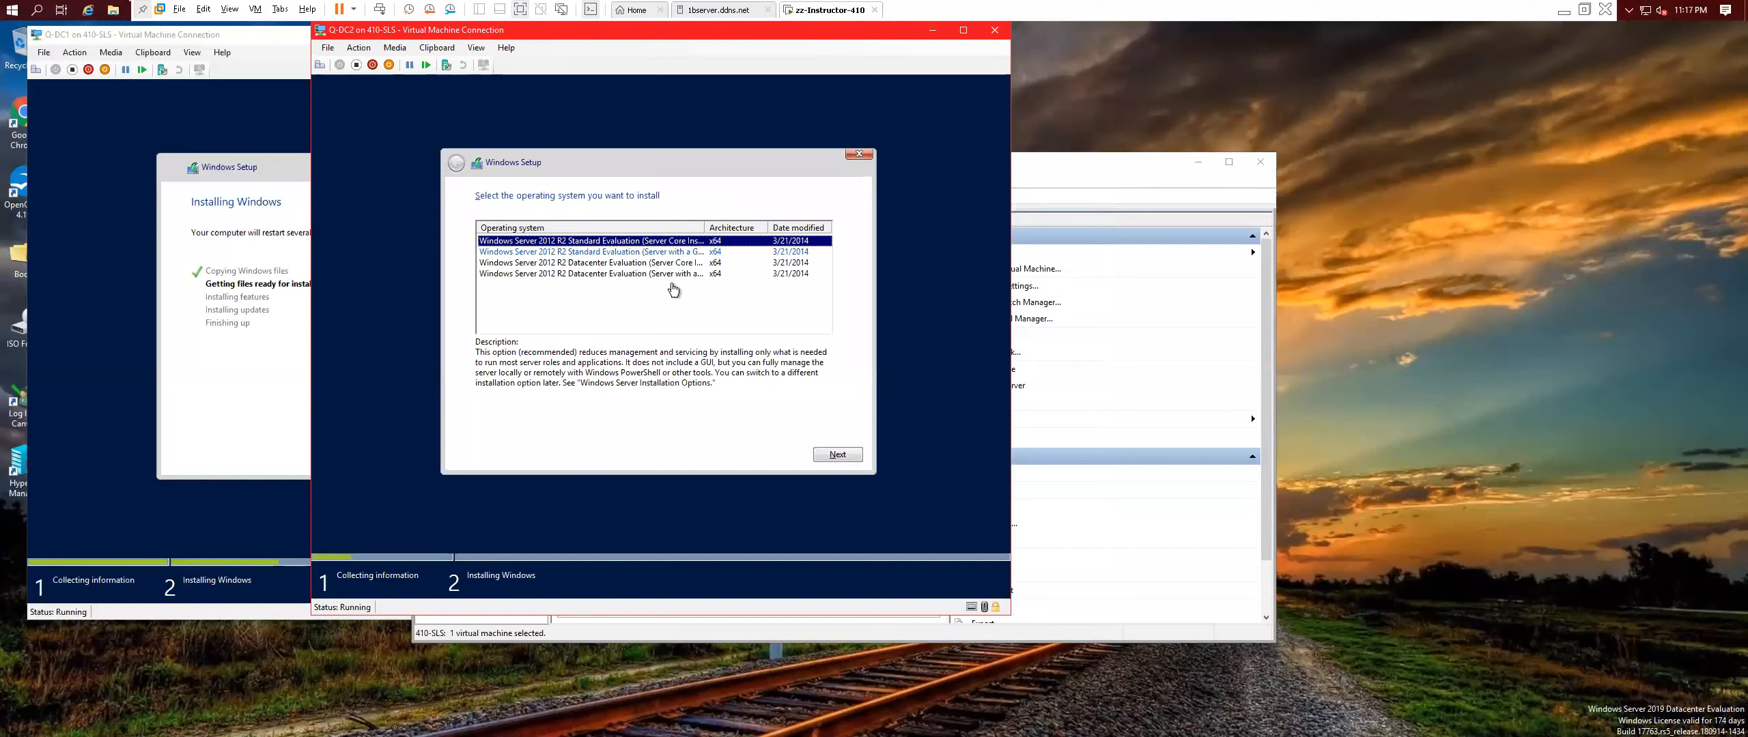
click(649, 274)
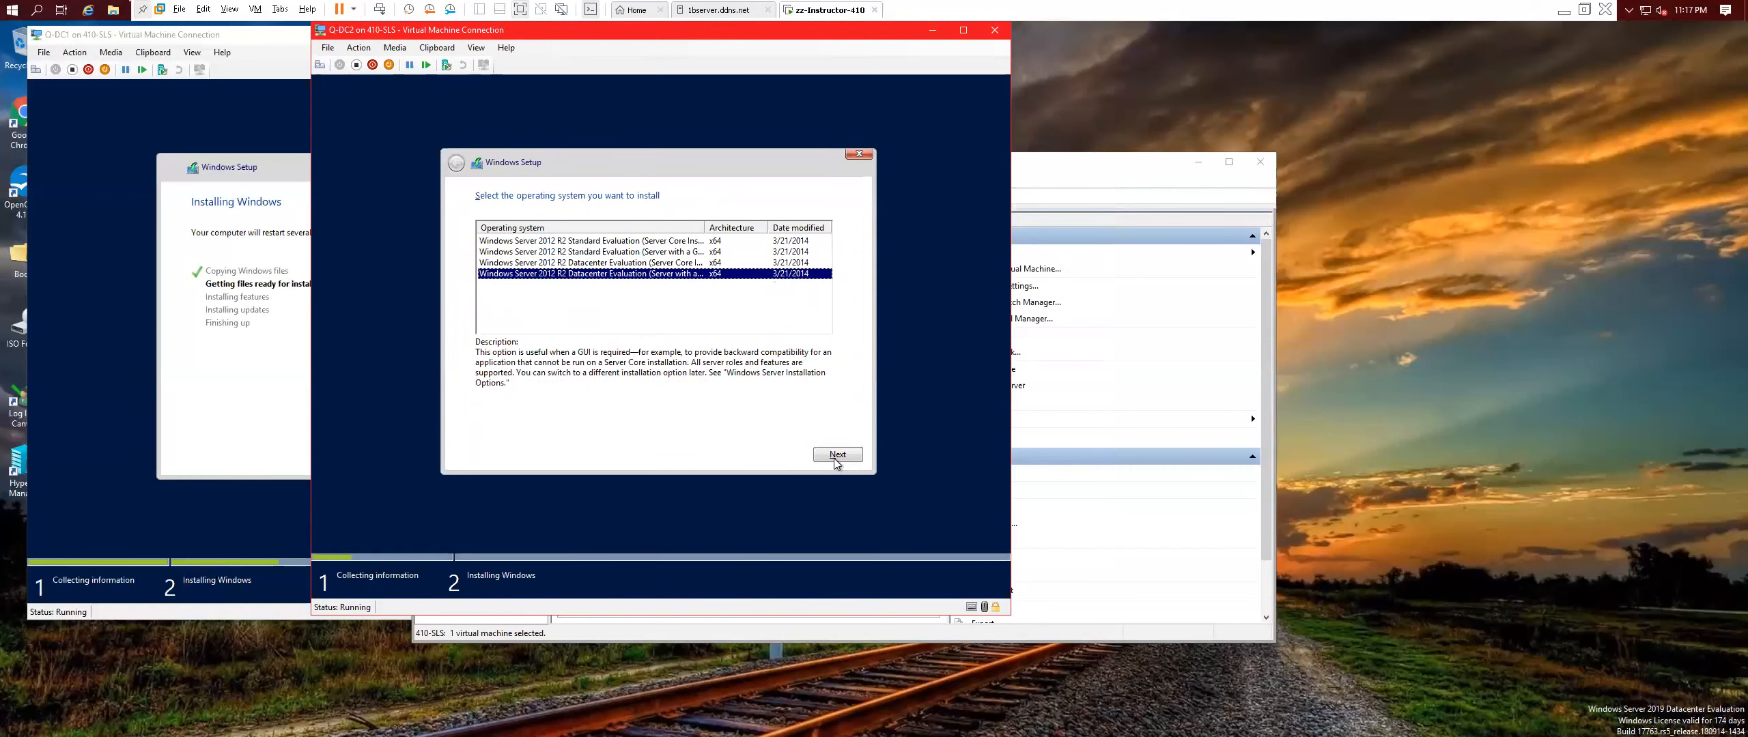
double_click(704, 228)
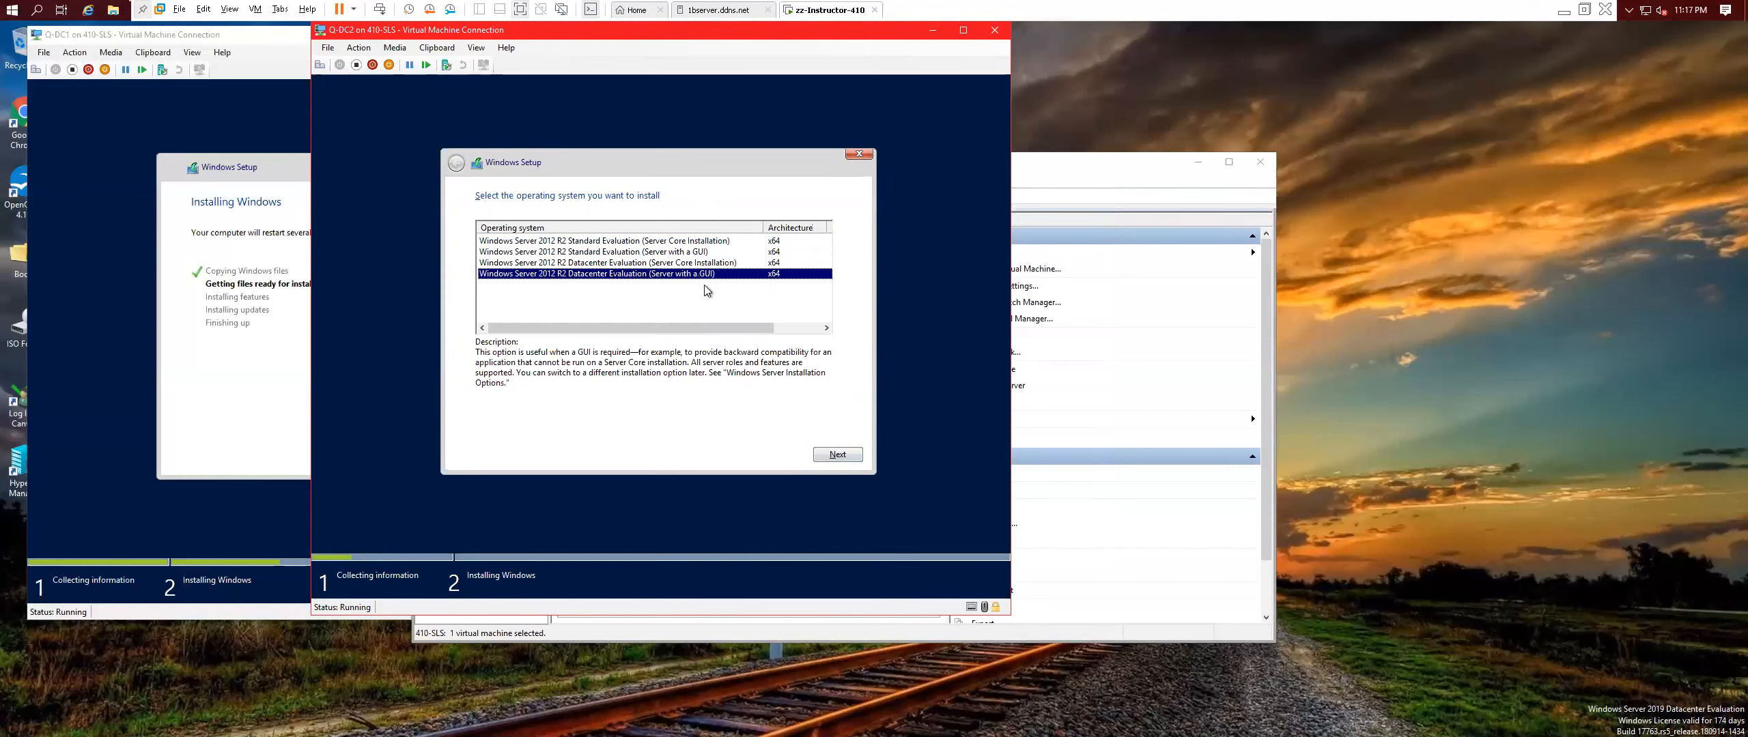
click(838, 455)
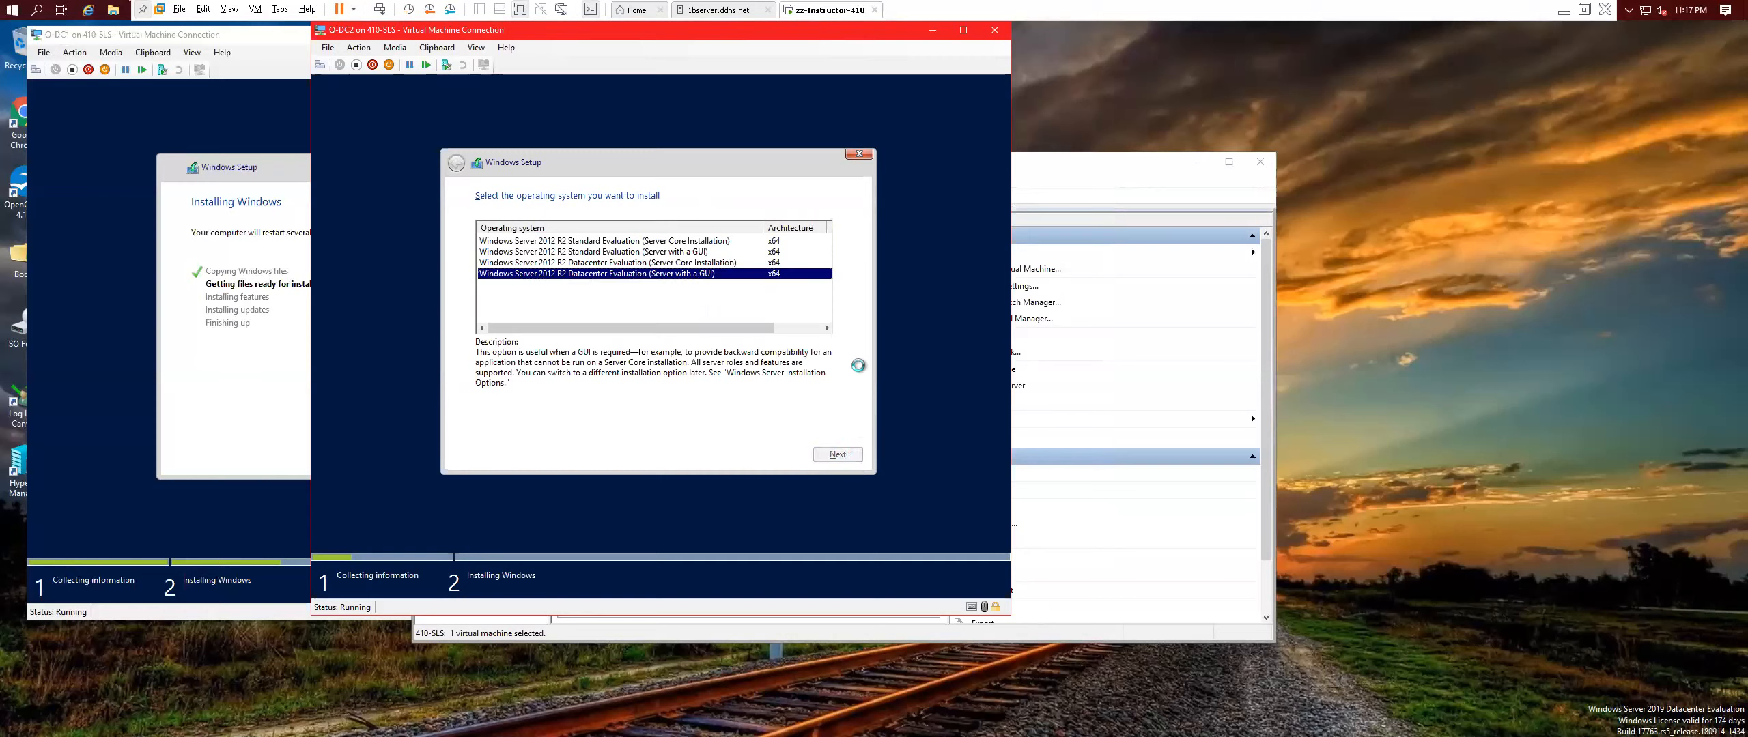
Accept the license terms, choose Custom installation, and return to Hyper-V Manager.
click(524, 422)
click(839, 456)
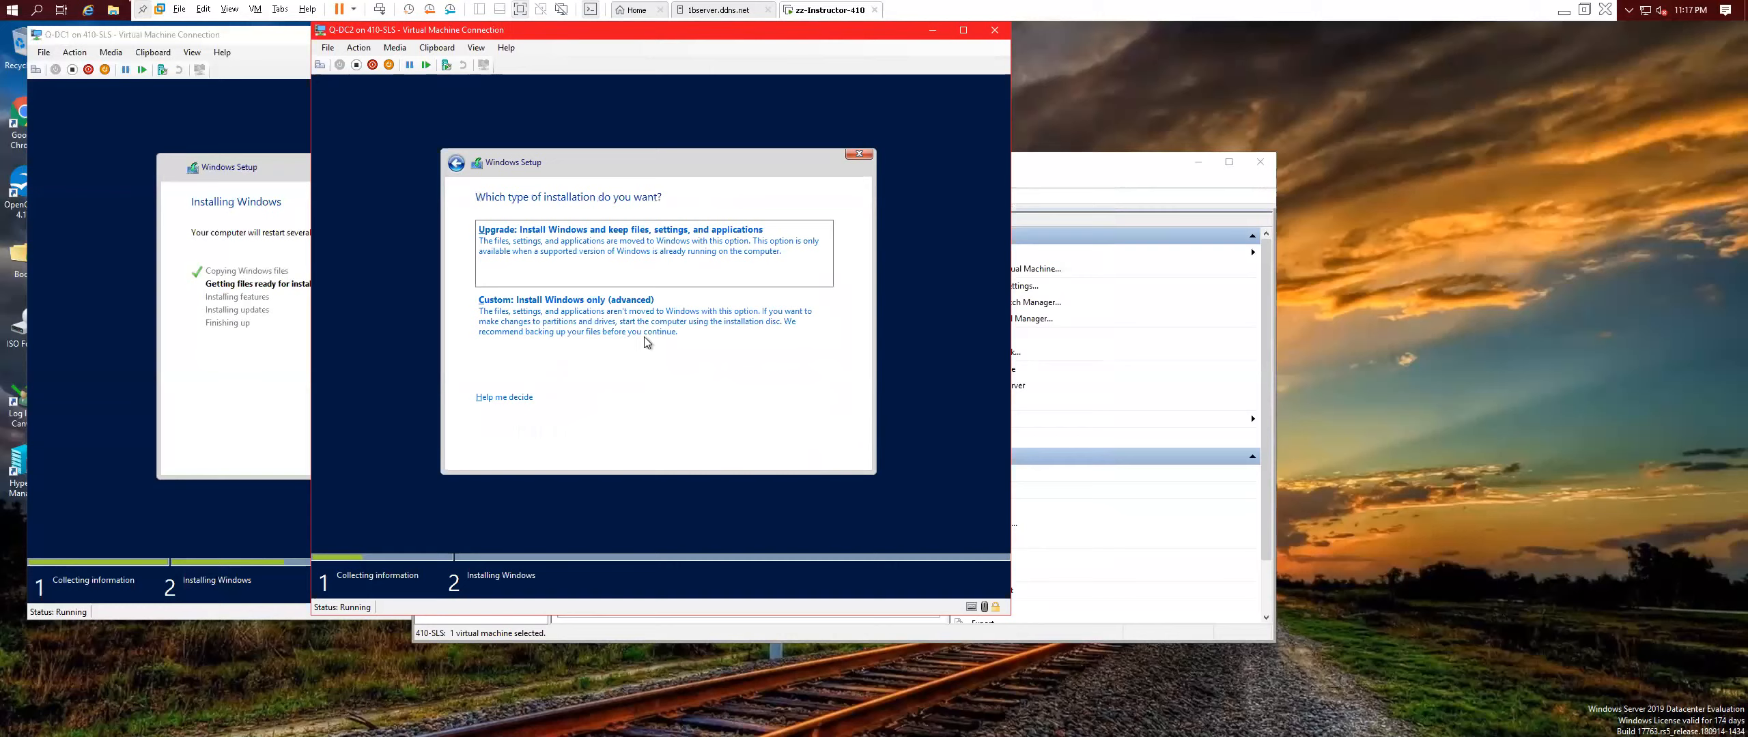
click(623, 314)
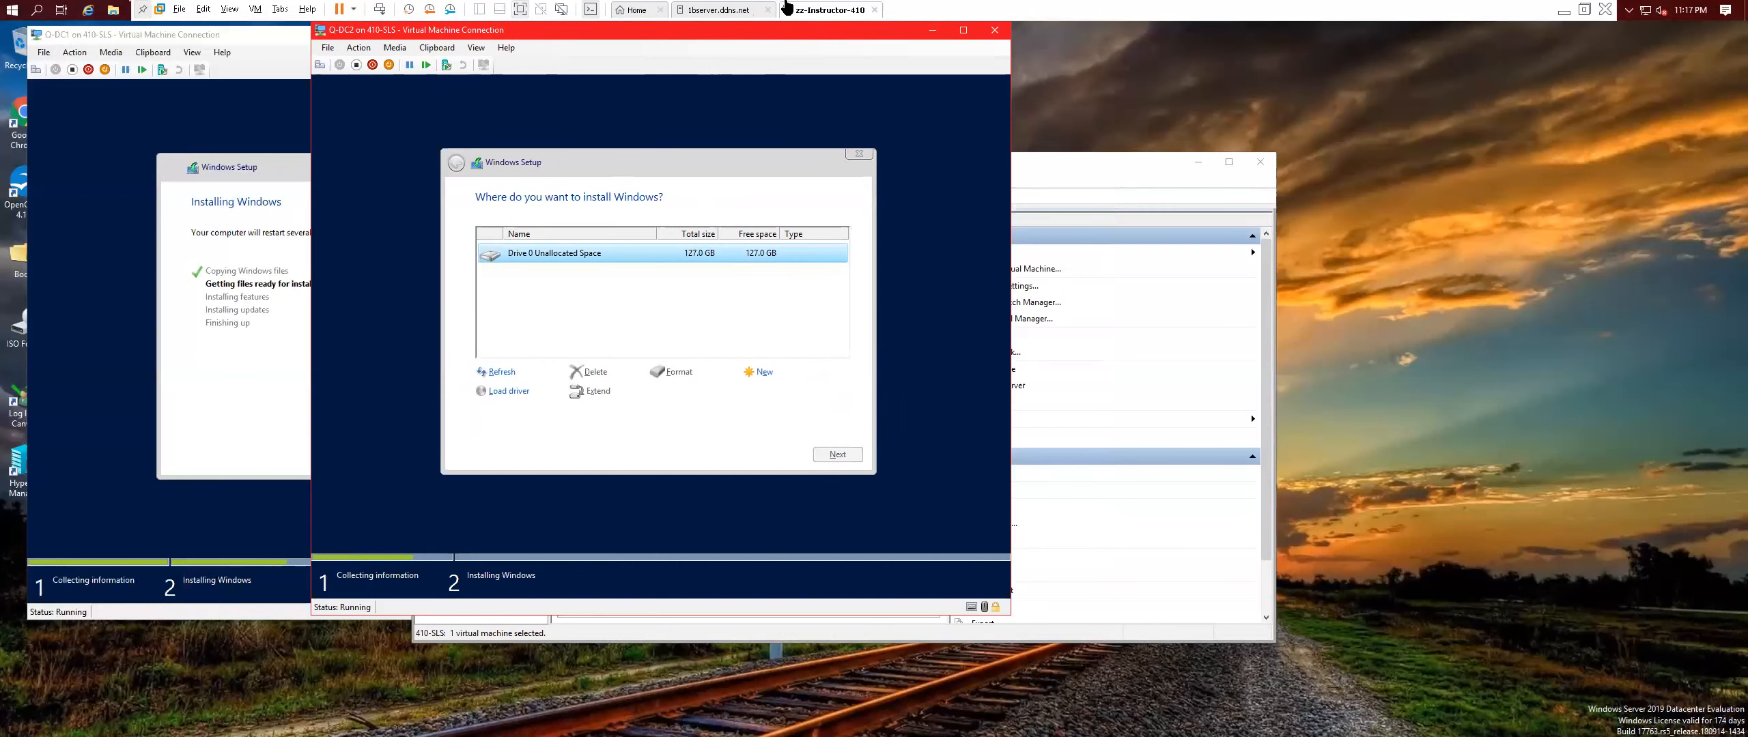
click(1081, 168)
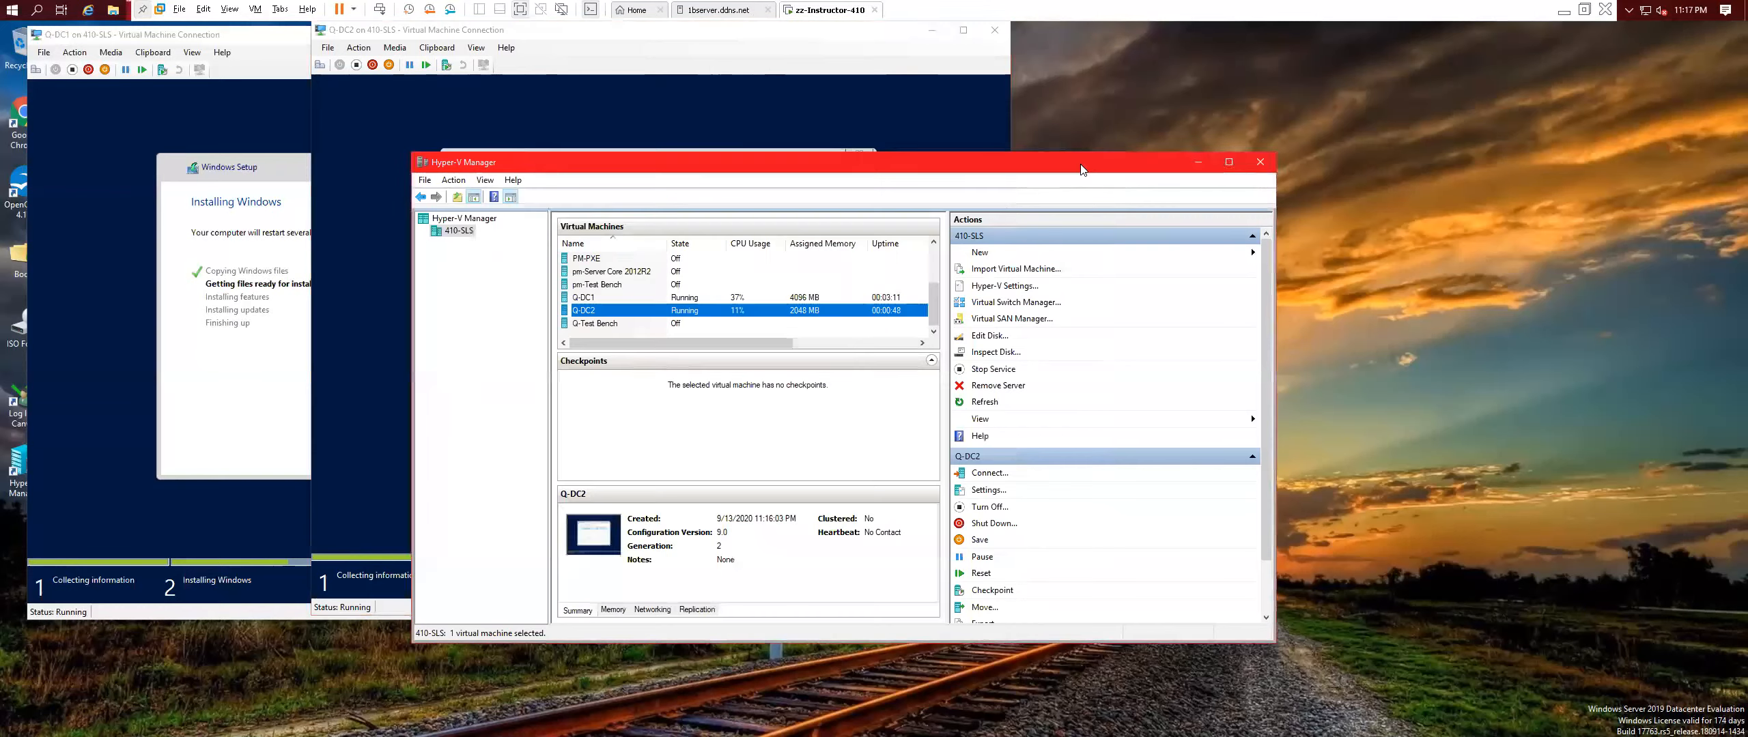
Connect to Q-Test Bench, power it on, and boot from the DVD into Windows Setup.
click(586, 30)
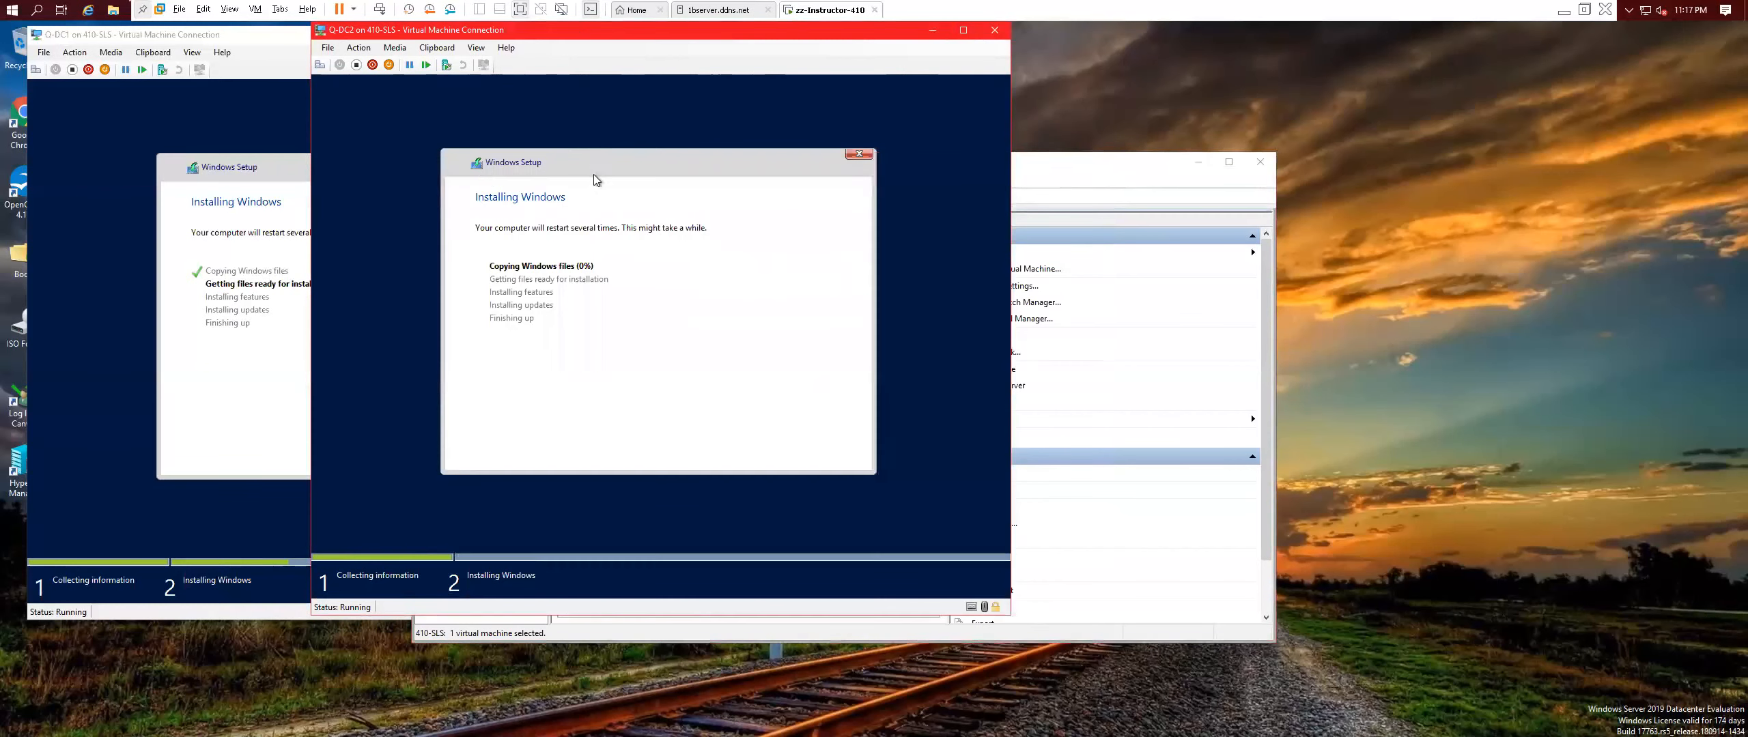
click(1112, 169)
click(592, 325)
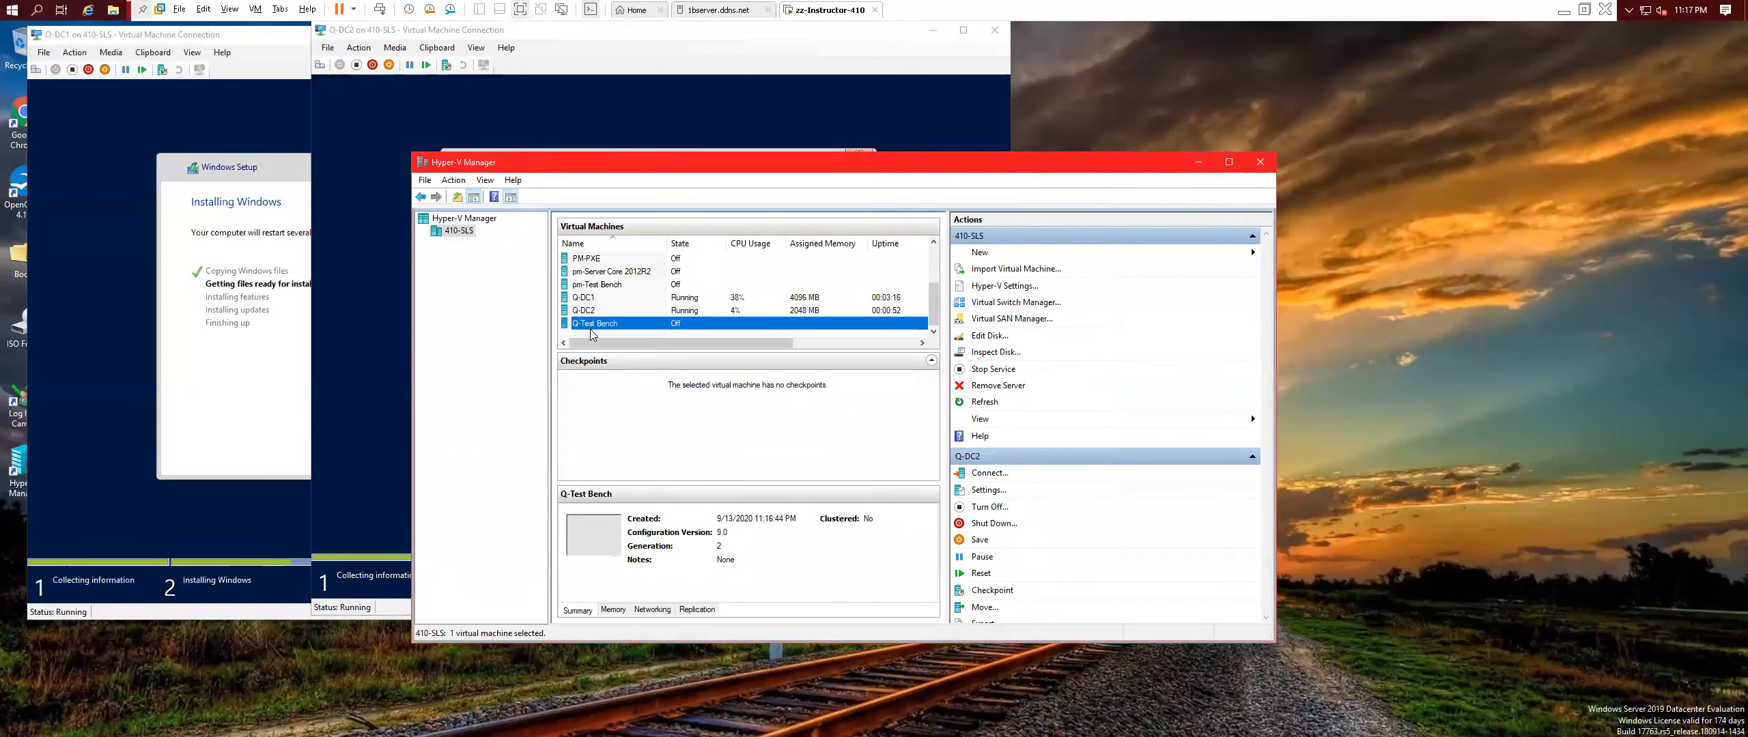
right_click(644, 326)
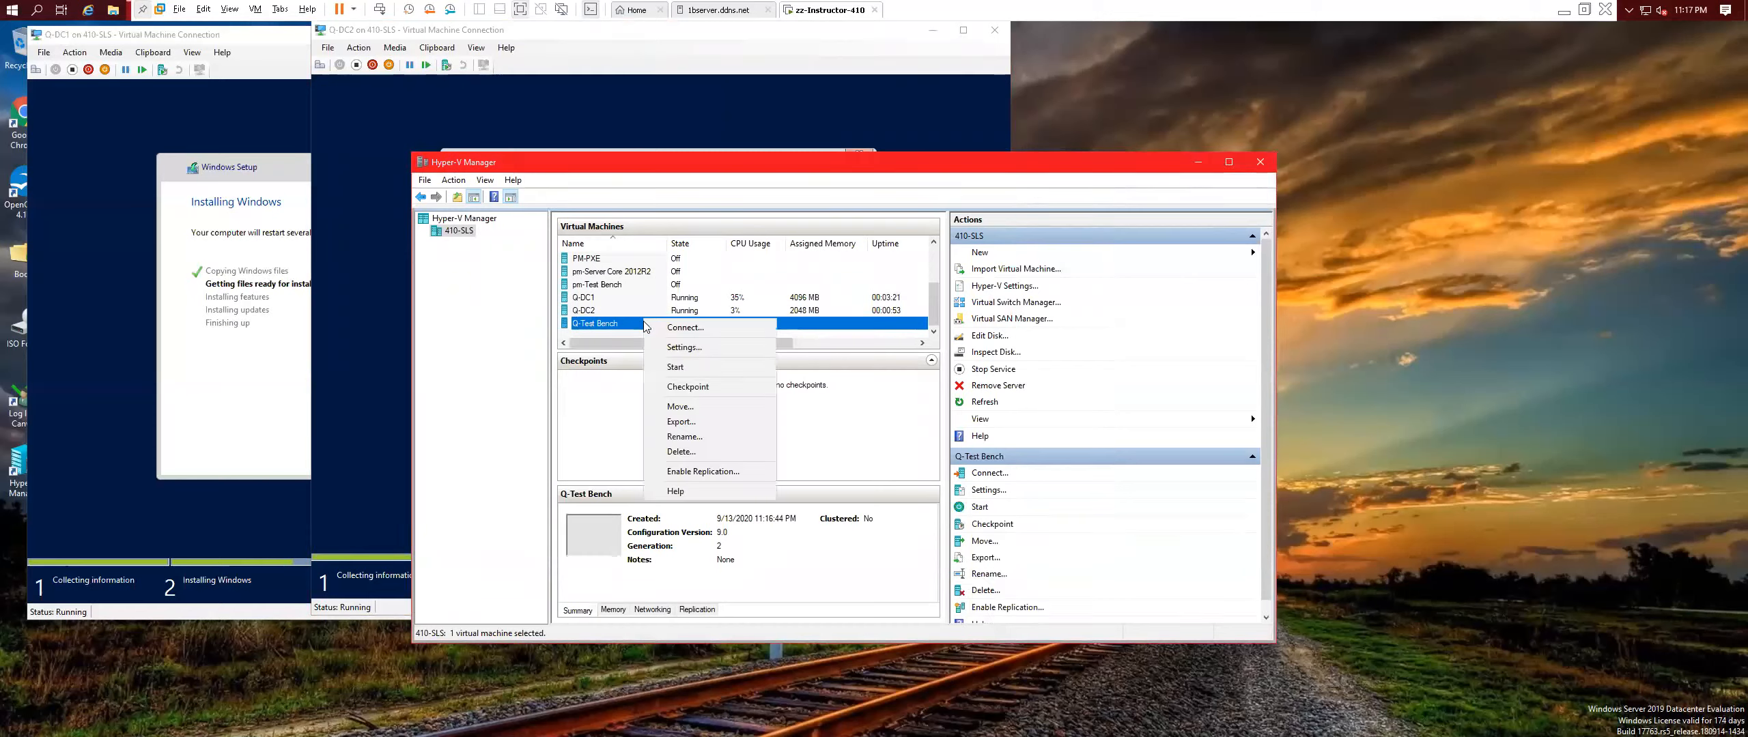
click(693, 332)
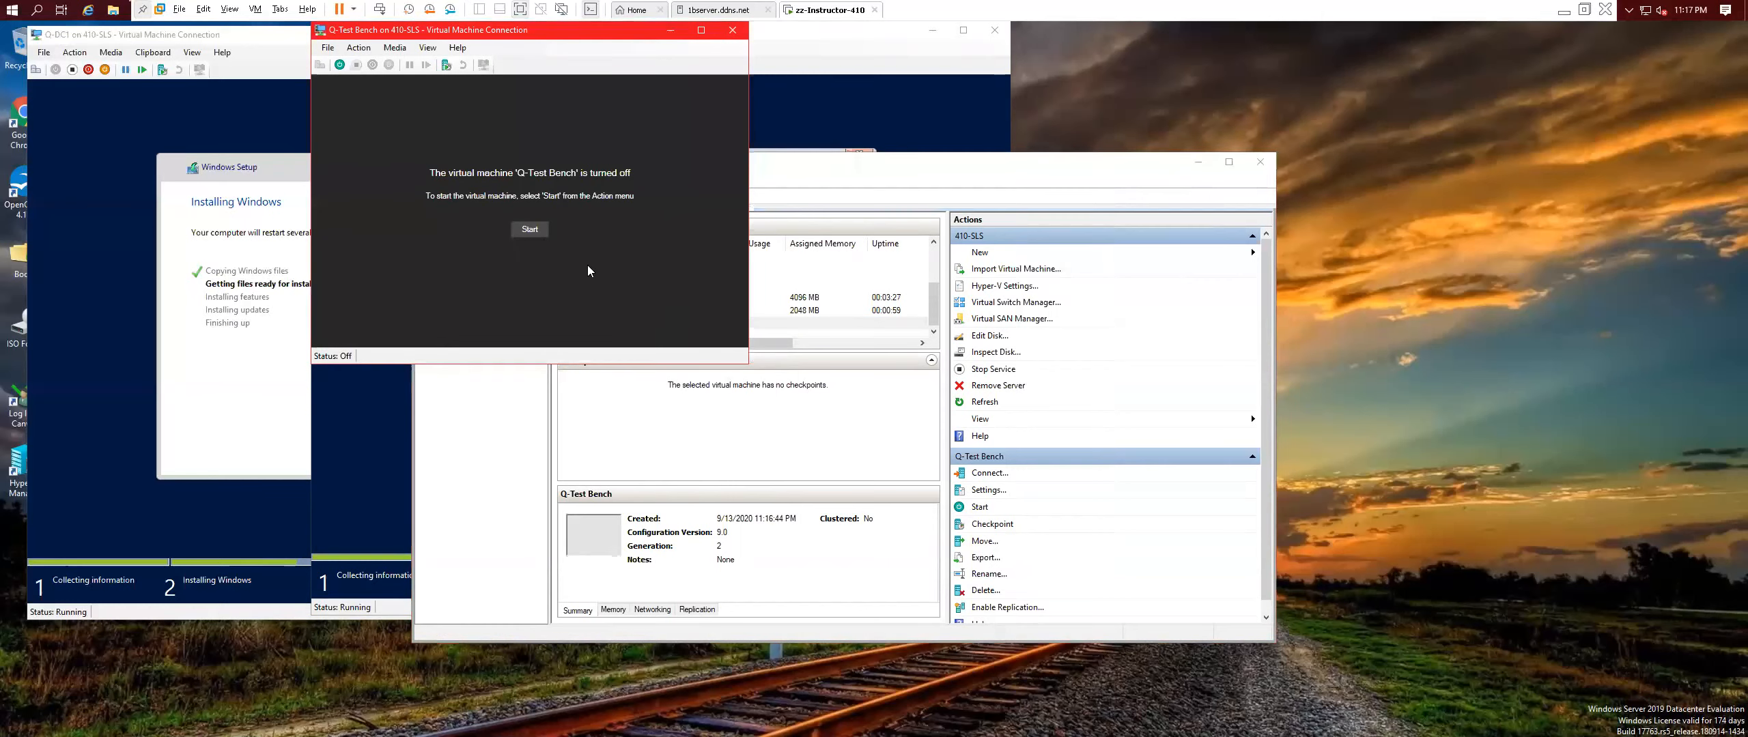
click(540, 233)
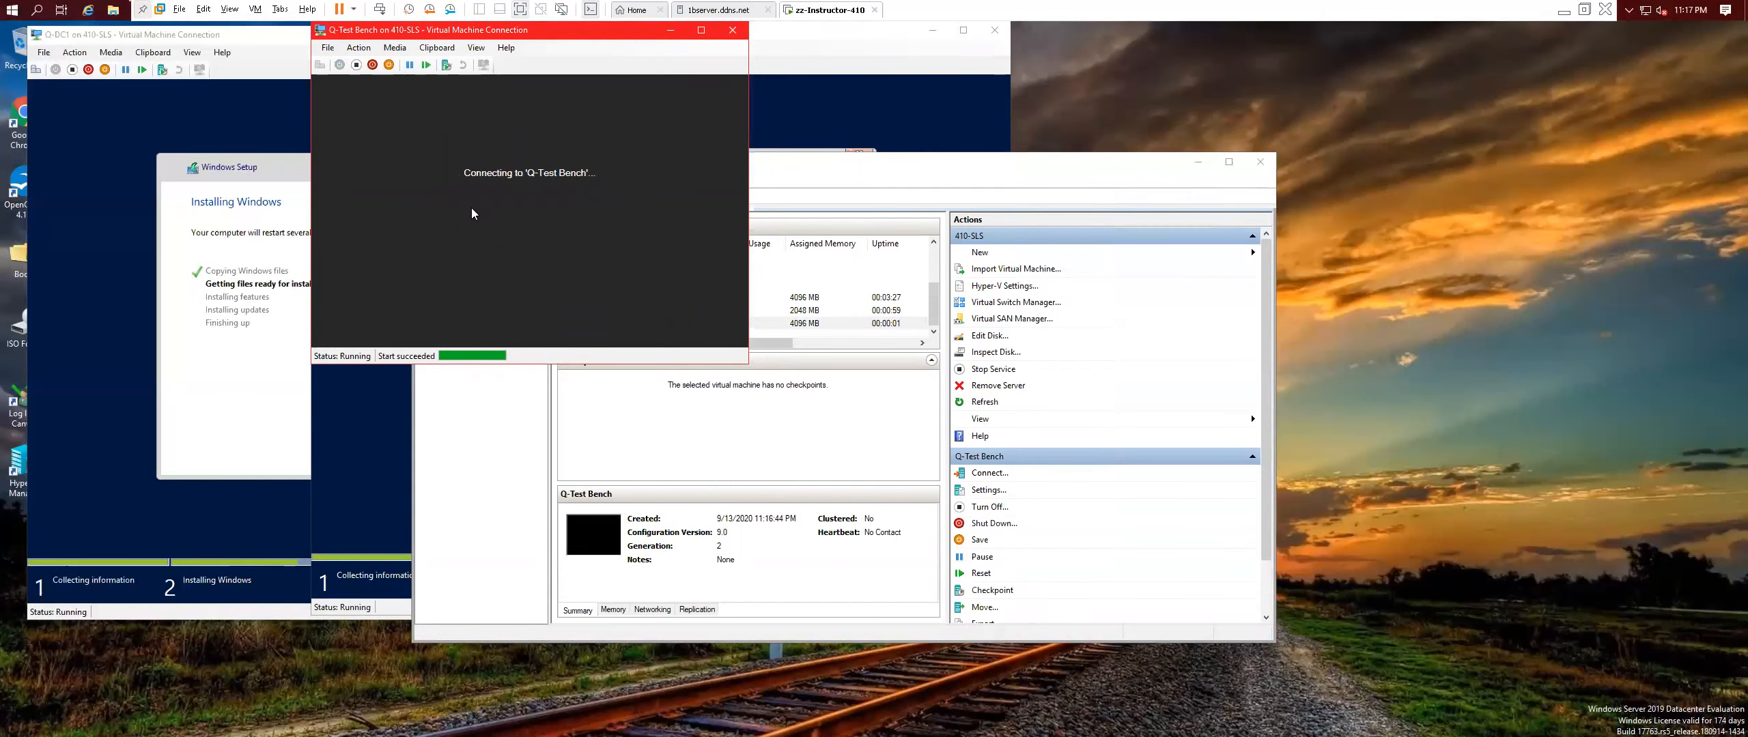
key(Return)
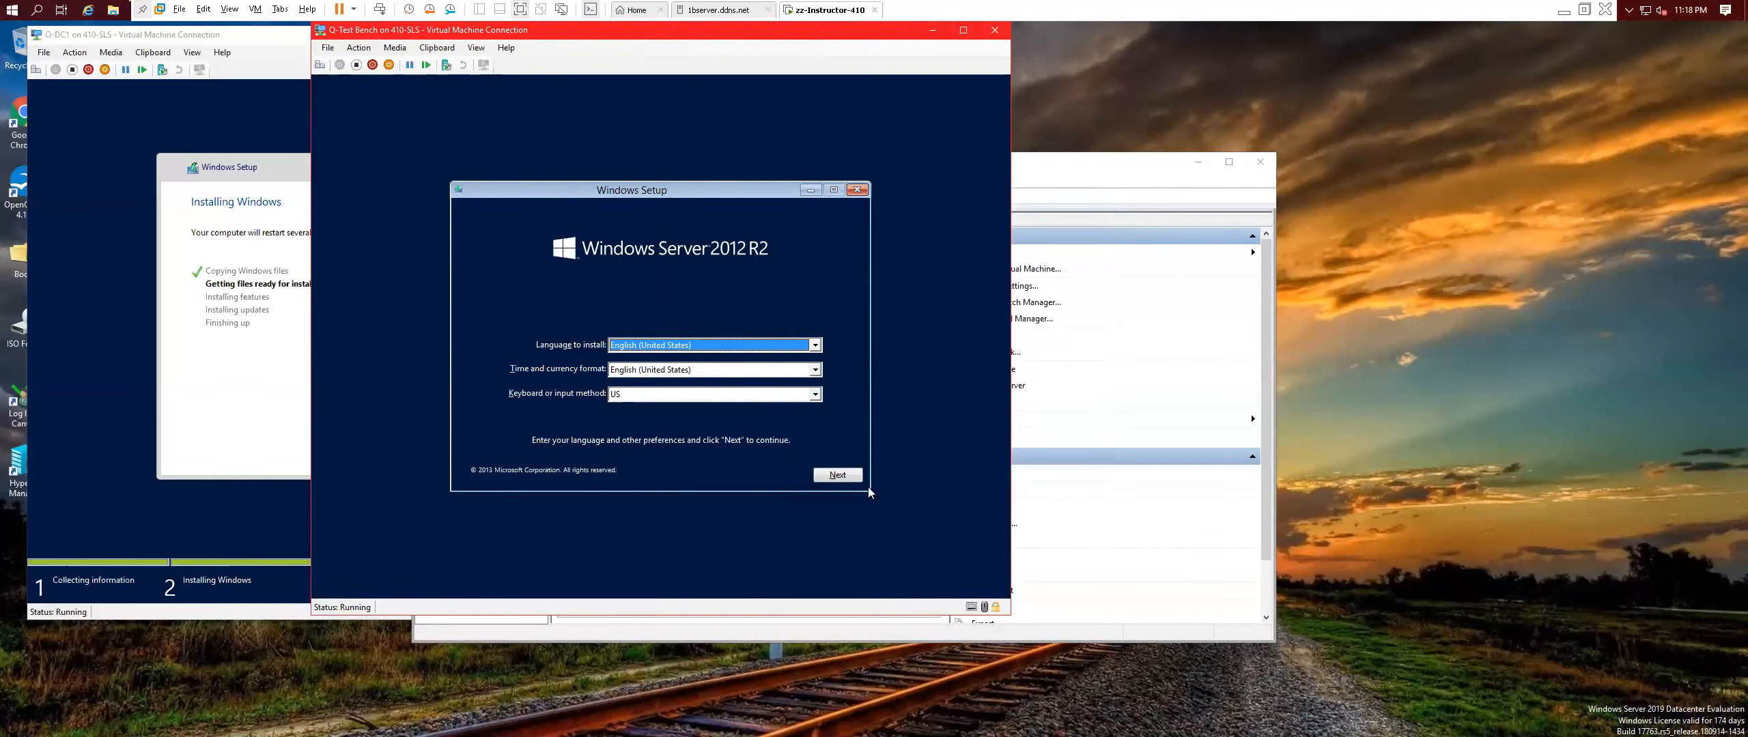
Accept the default language and keyboard settings and start the Windows installation on Q-Test Bench.
click(842, 475)
click(685, 339)
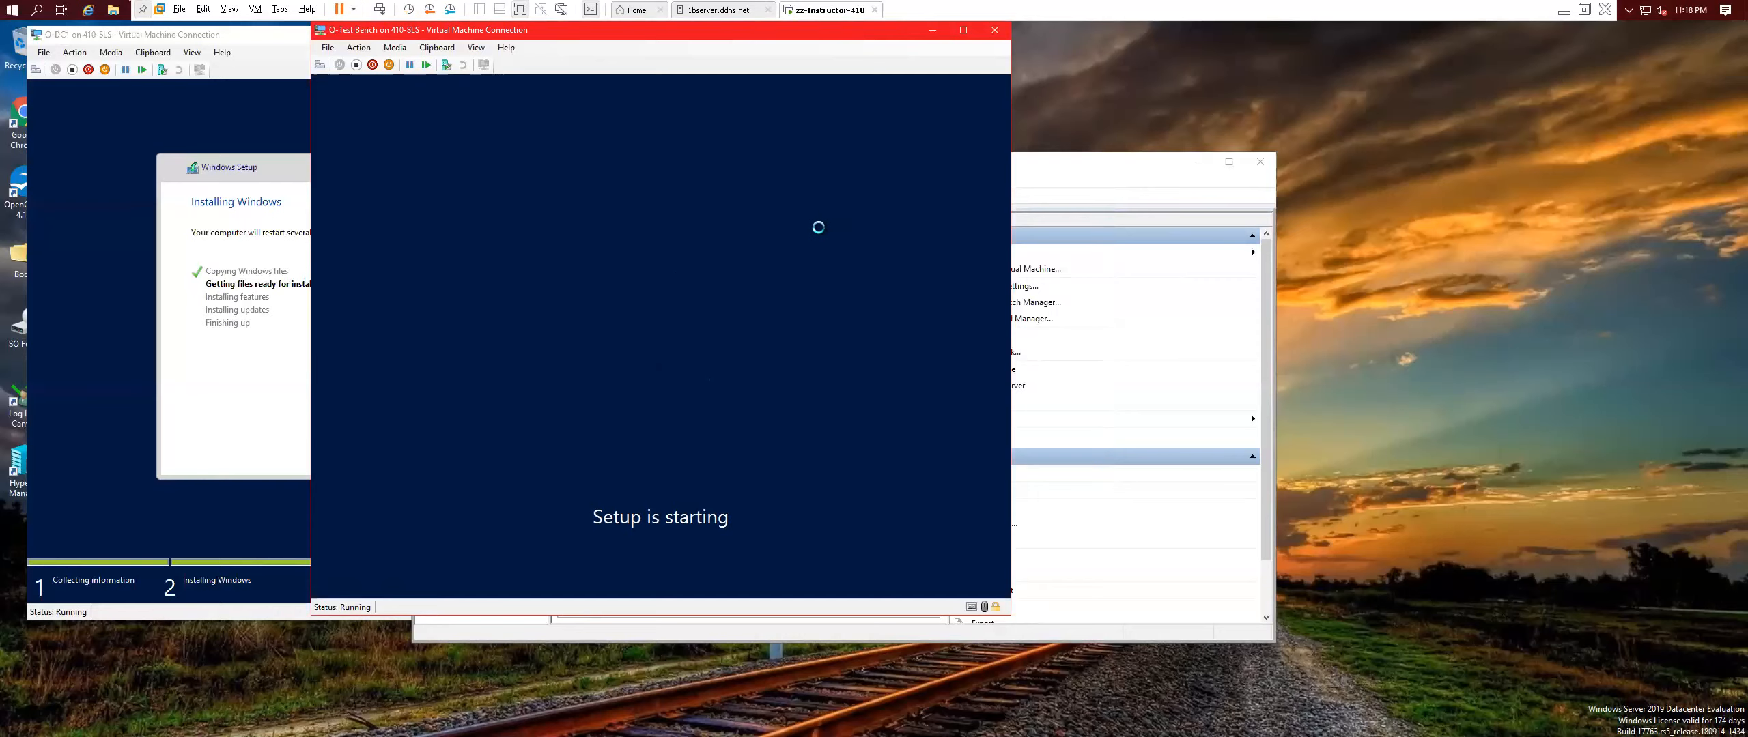
drag(459, 30, 606, 55)
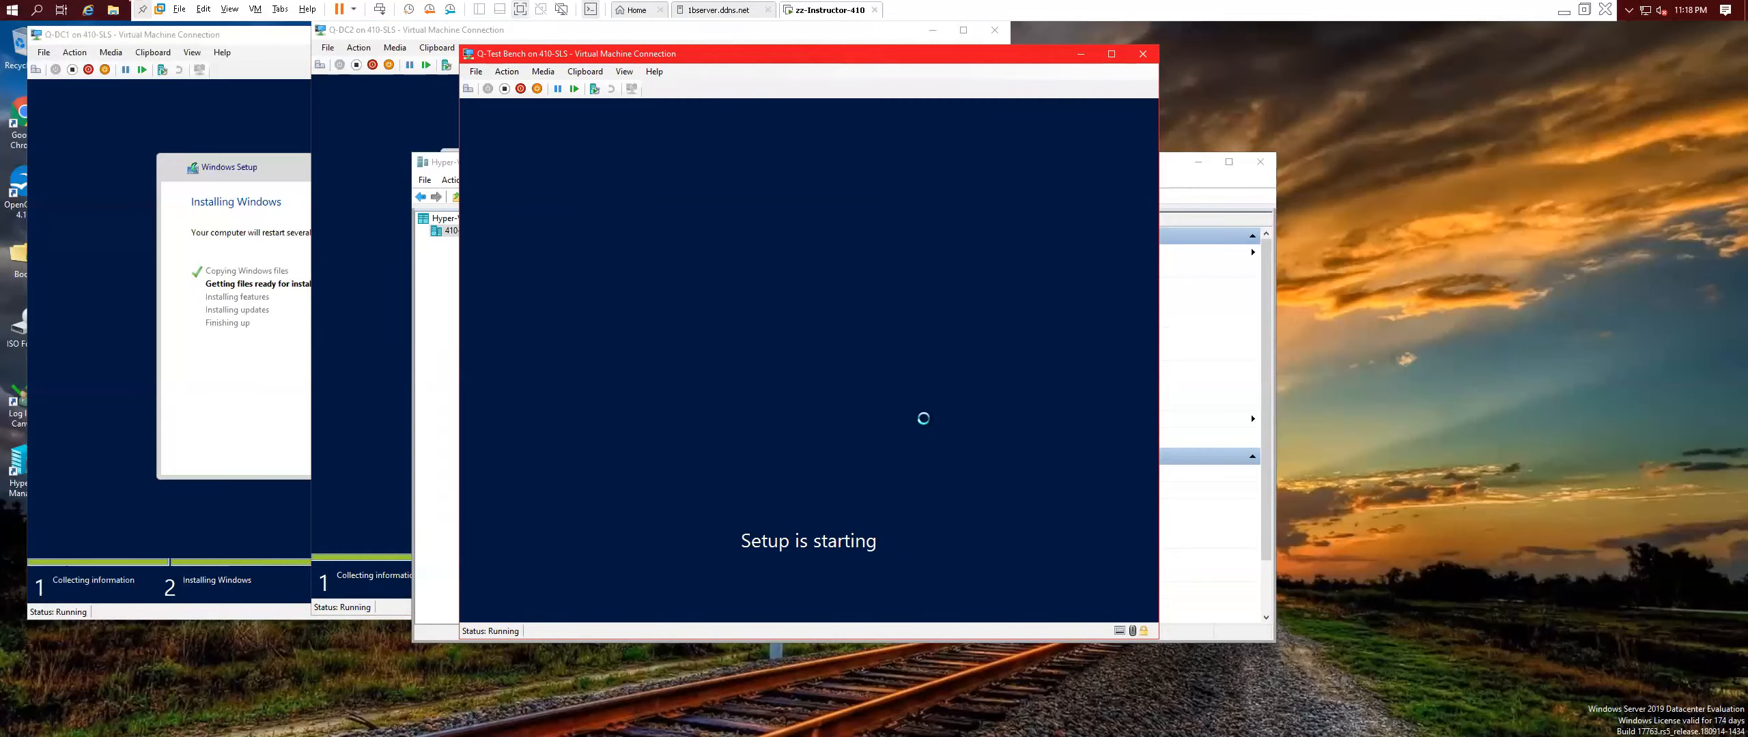
click(217, 42)
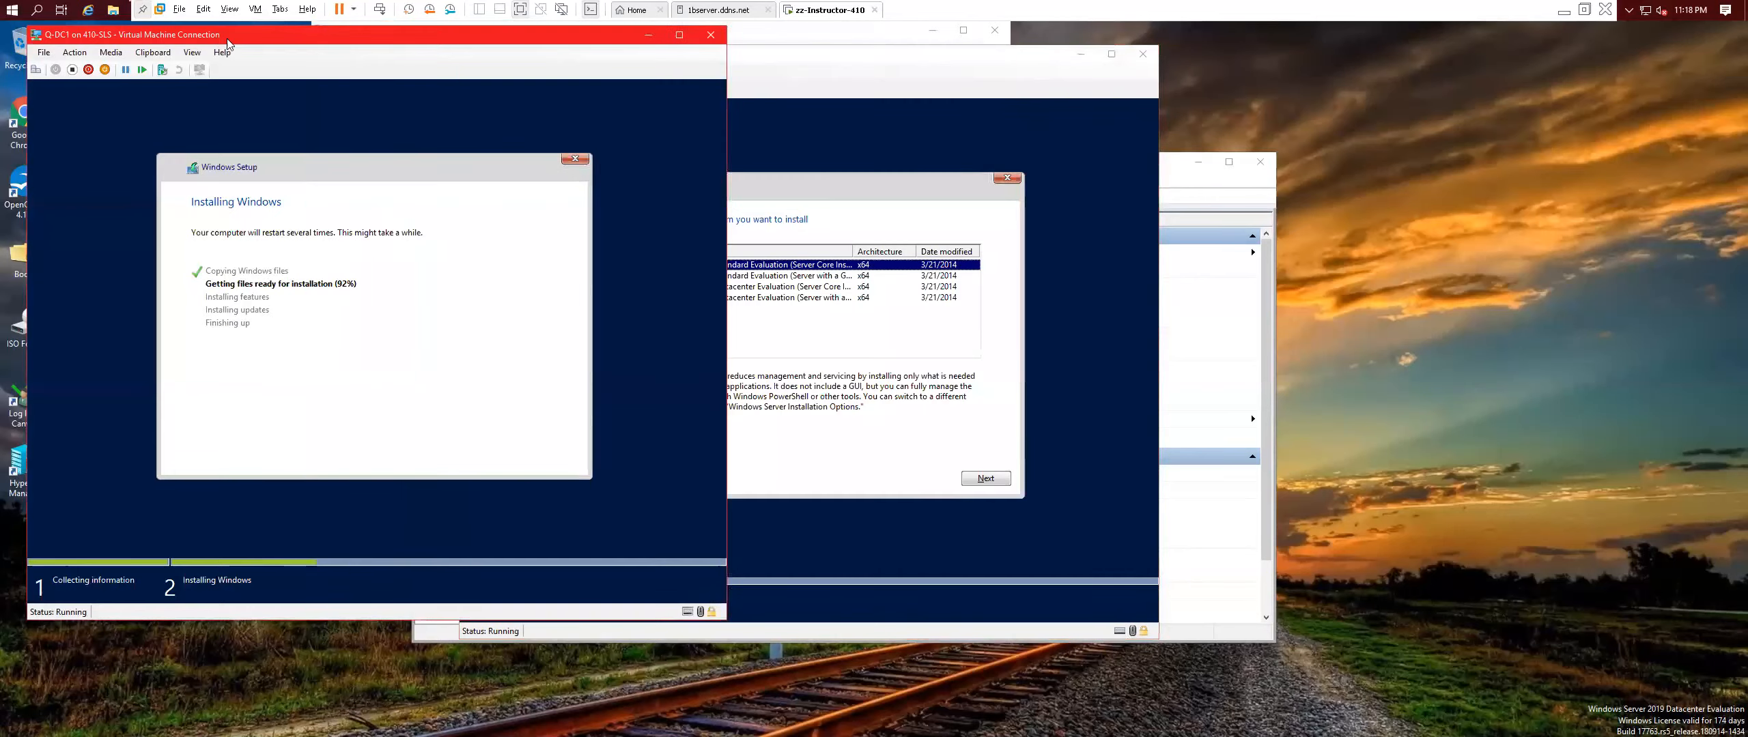
click(825, 67)
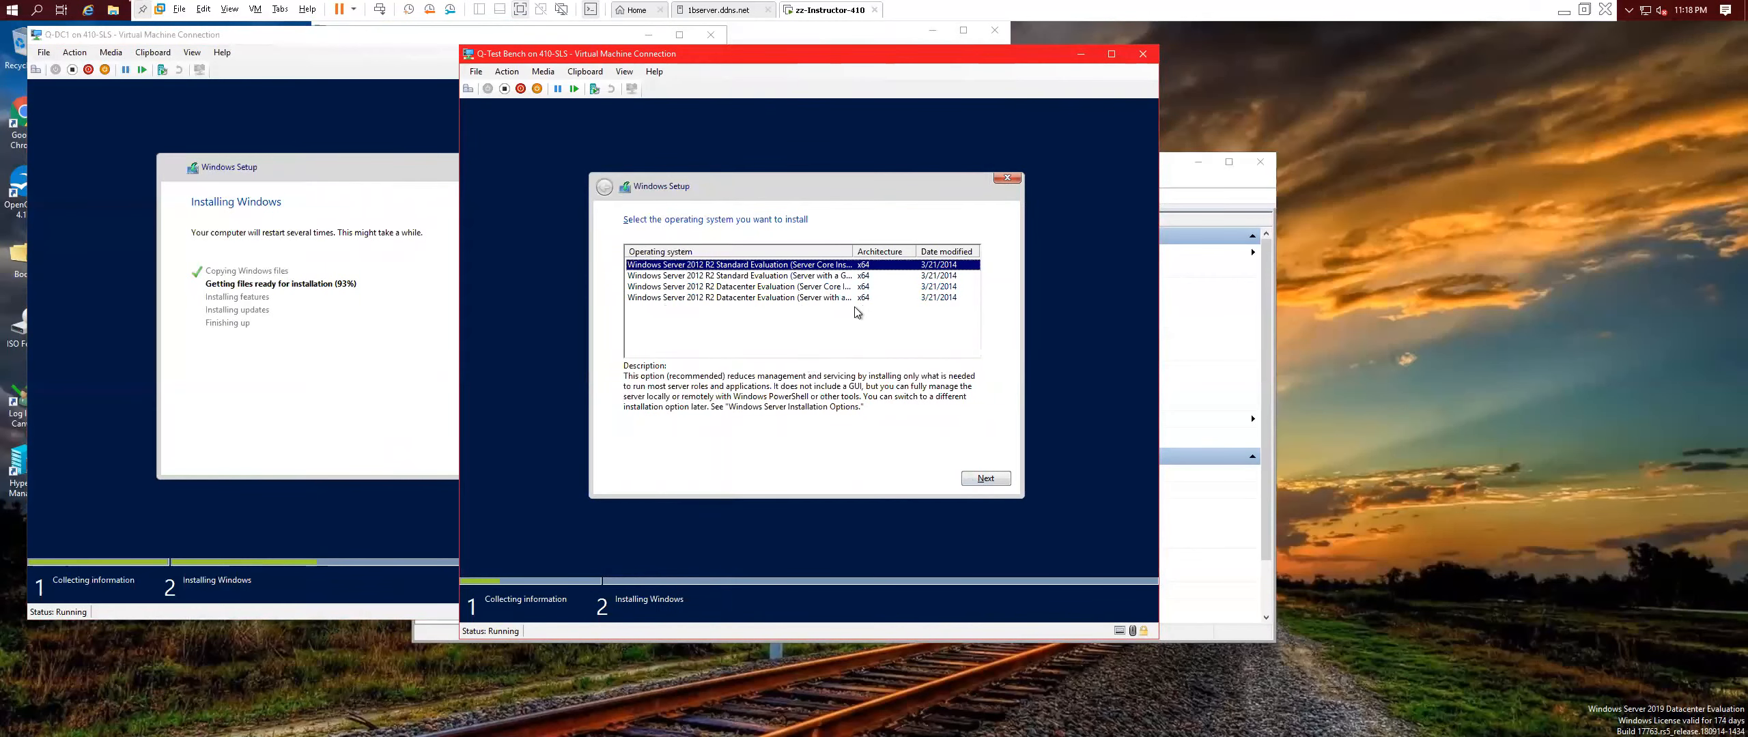
Choose Standard (Server with a GUI), accept the license, start a Custom install, then close the console.
drag(853, 252, 890, 252)
click(847, 276)
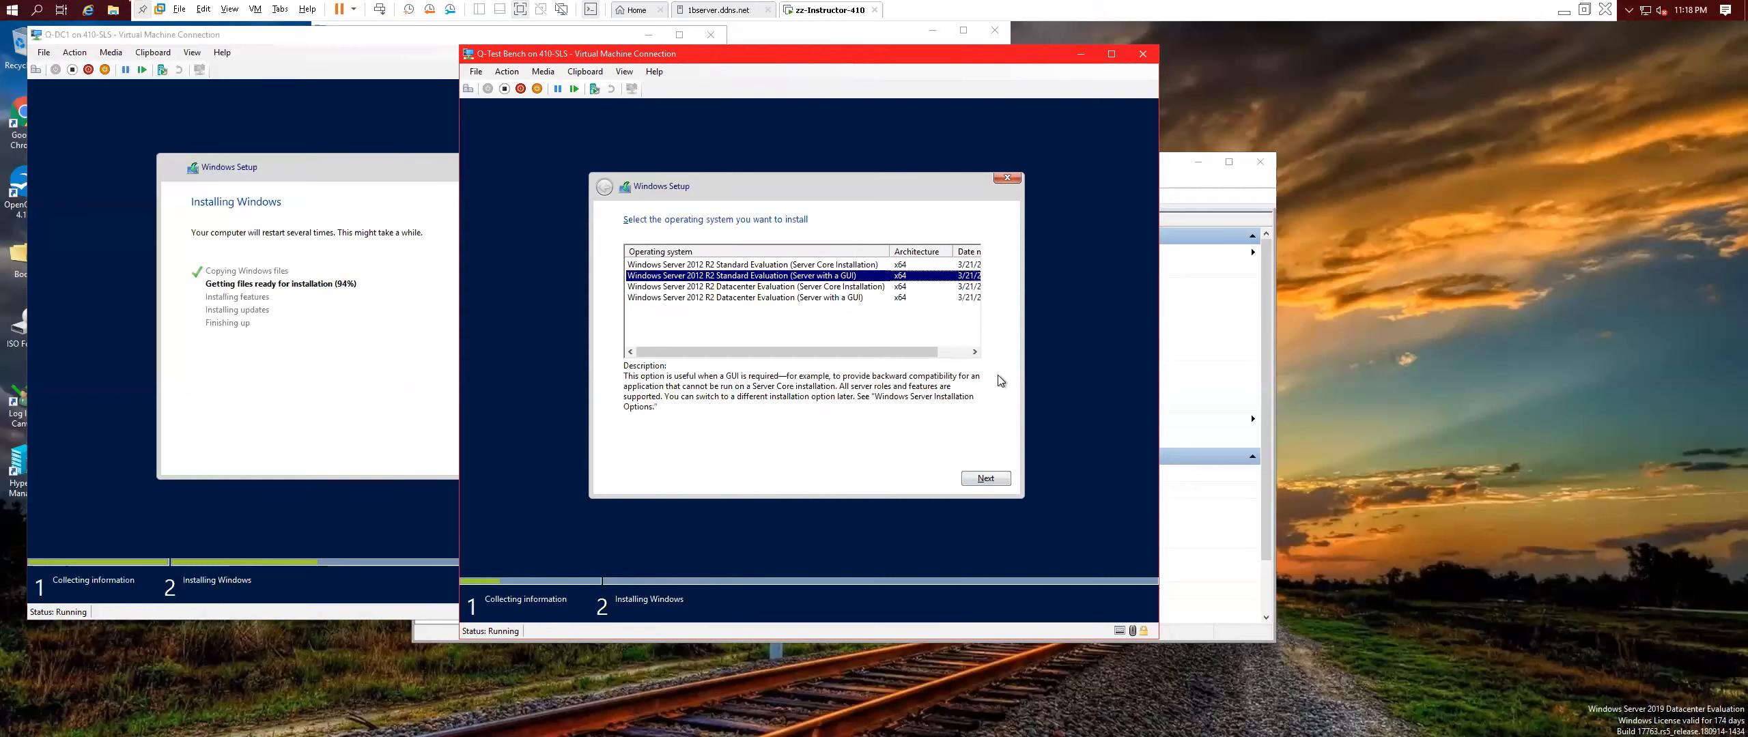
click(1002, 480)
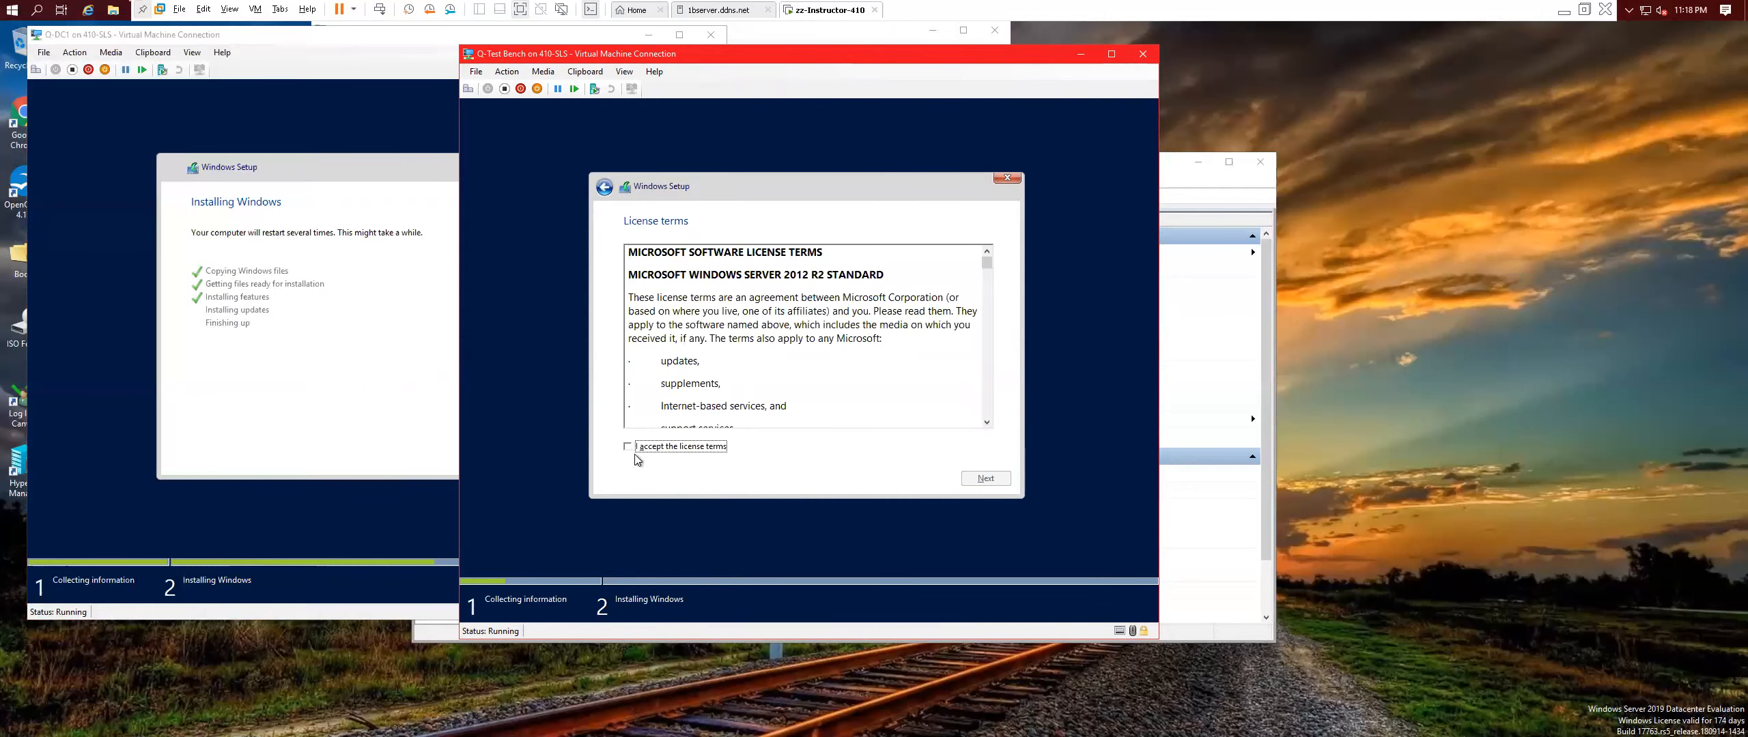
click(628, 447)
click(987, 479)
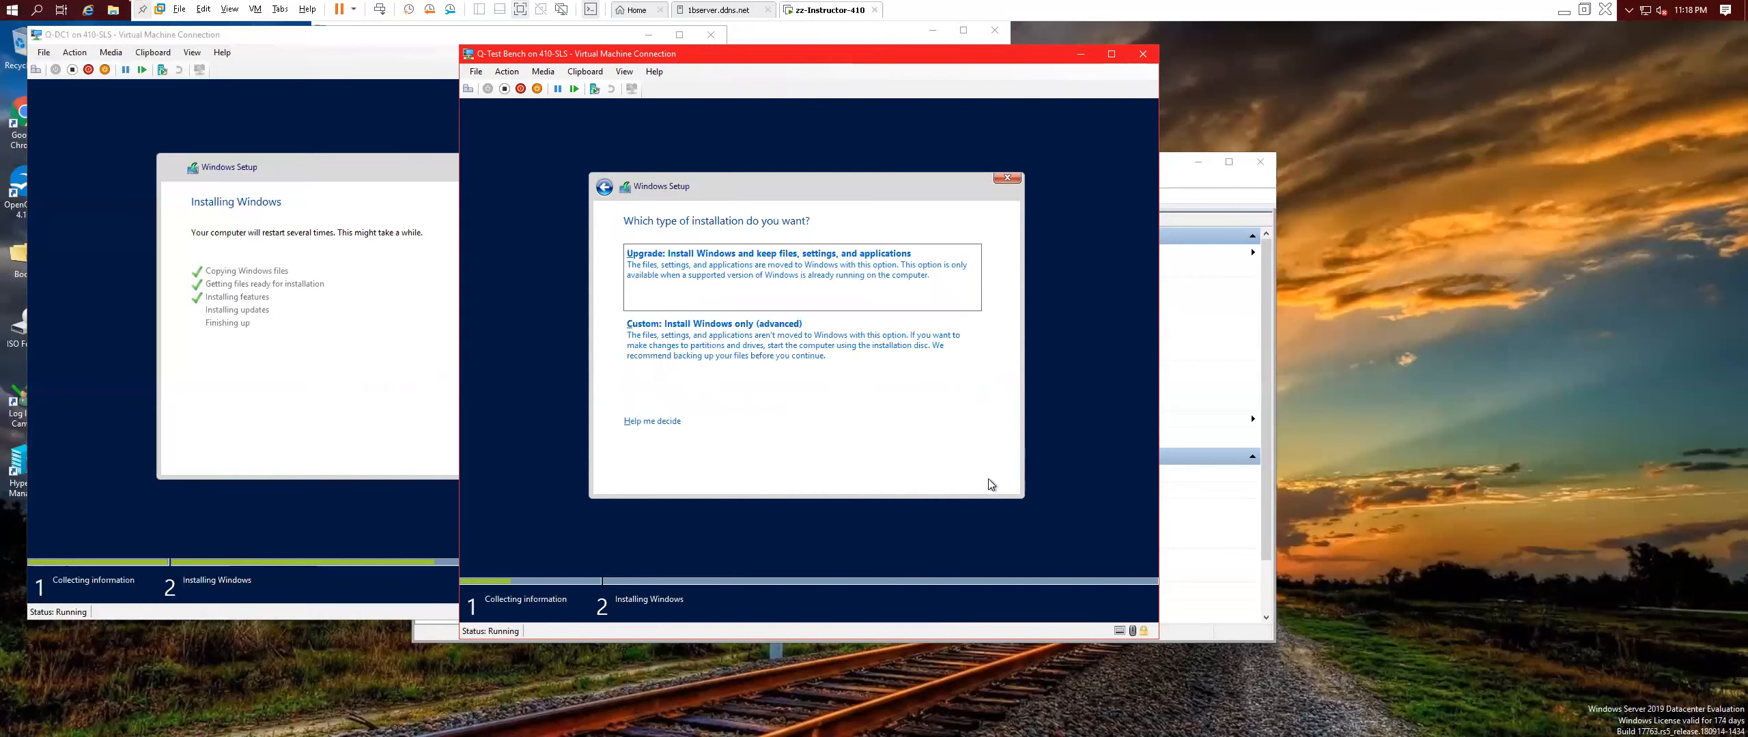
click(769, 326)
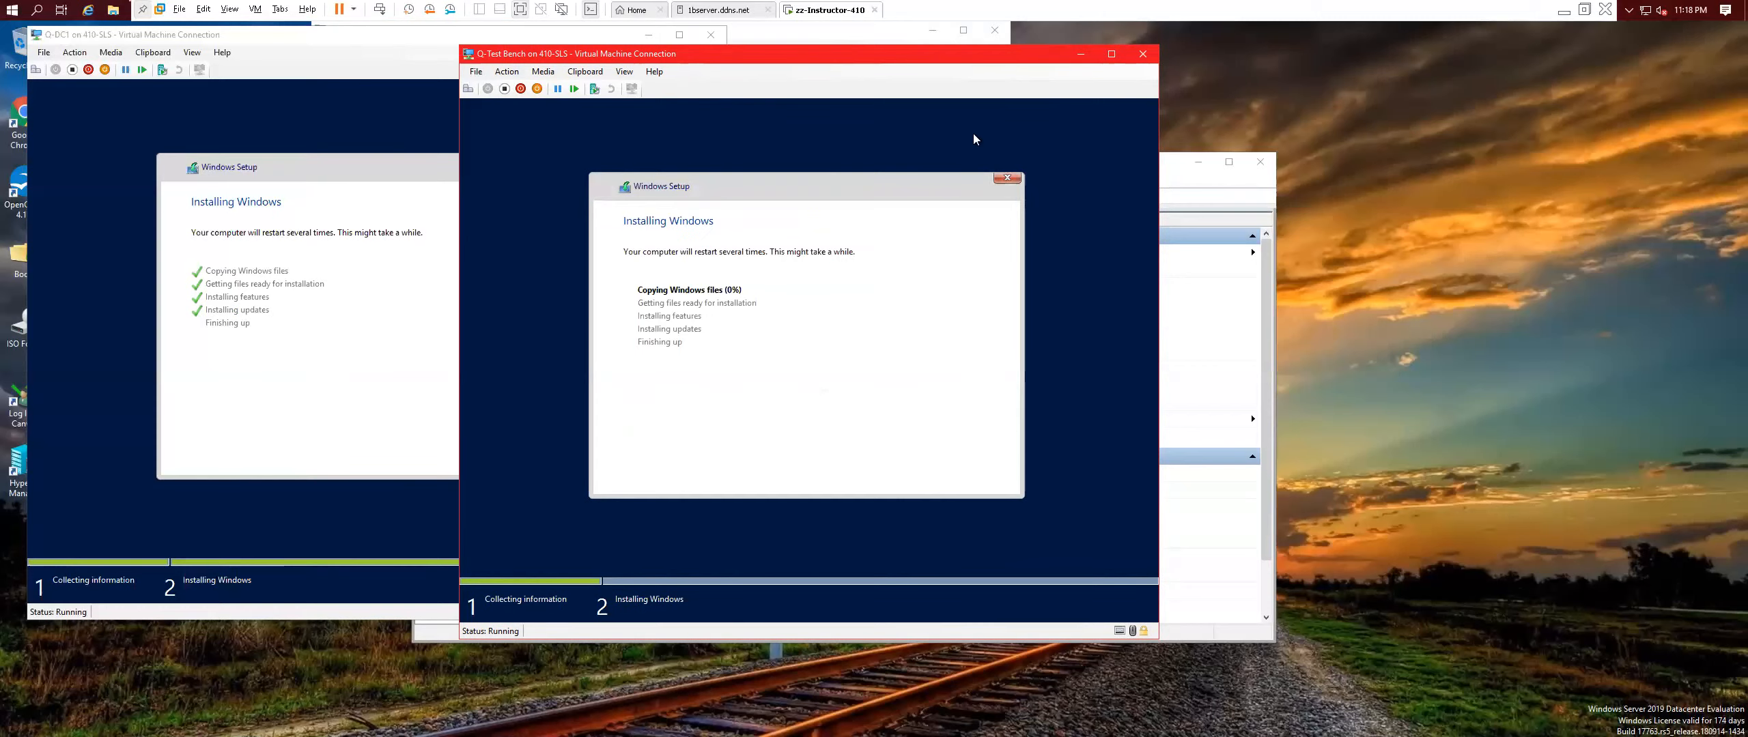
click(1142, 56)
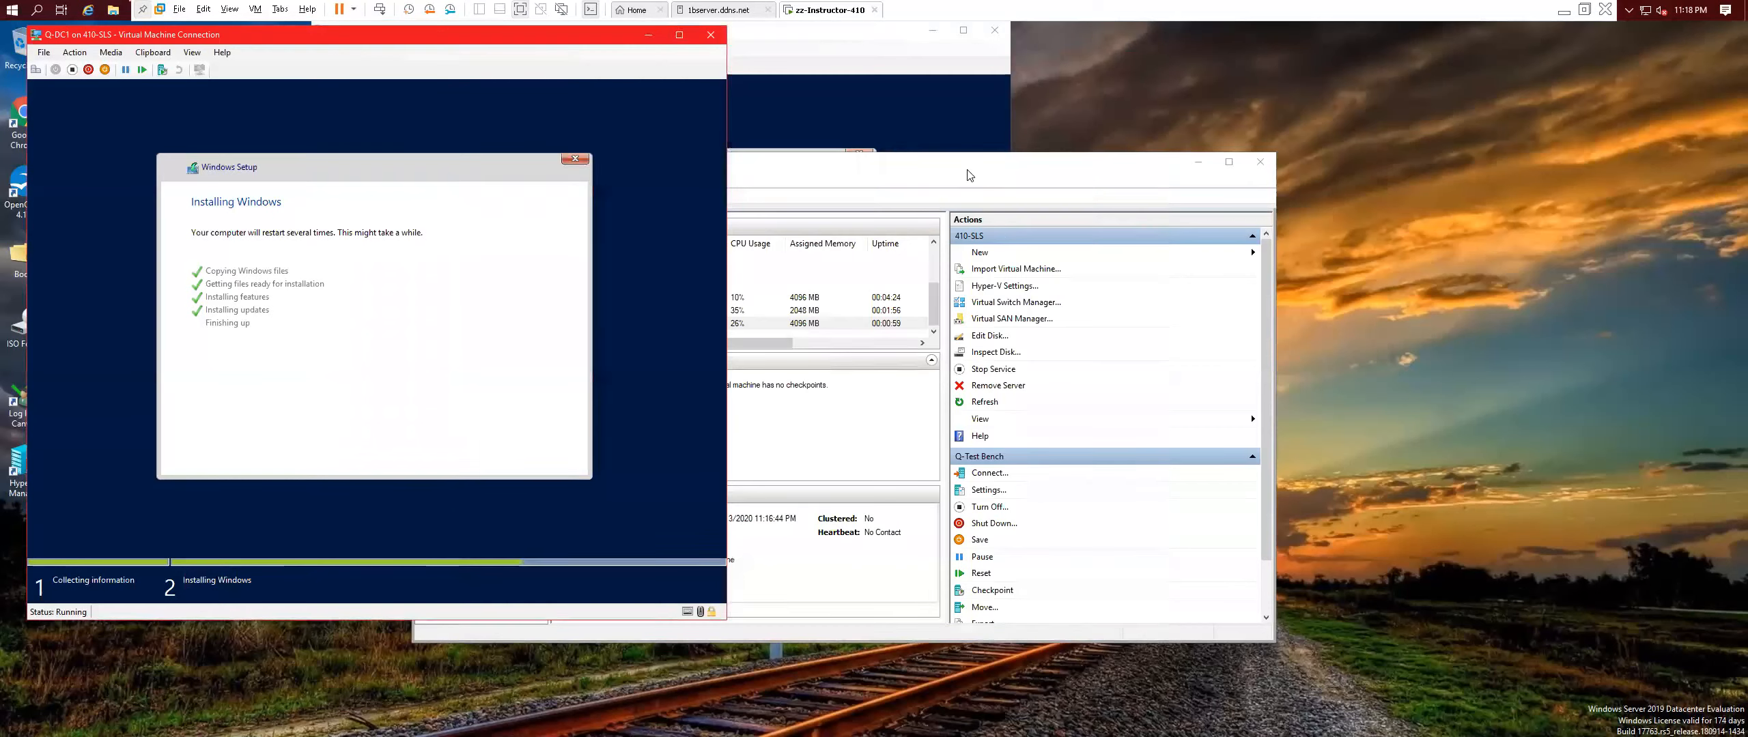
Close Q-DC2's console, put Q-DC1's console in full screen, and restart Q-DC1 now.
click(879, 86)
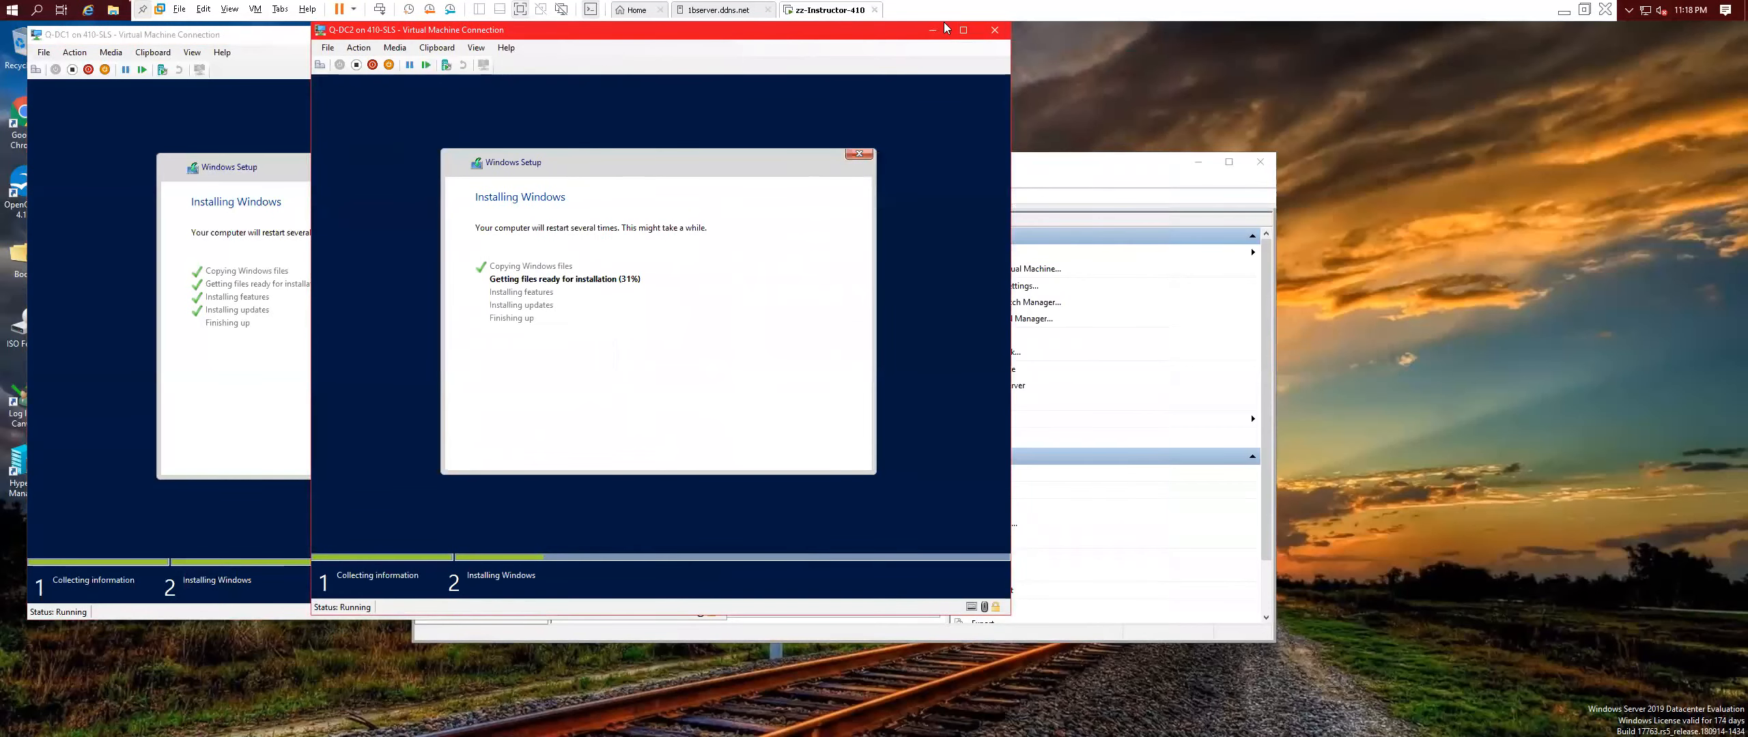
click(995, 32)
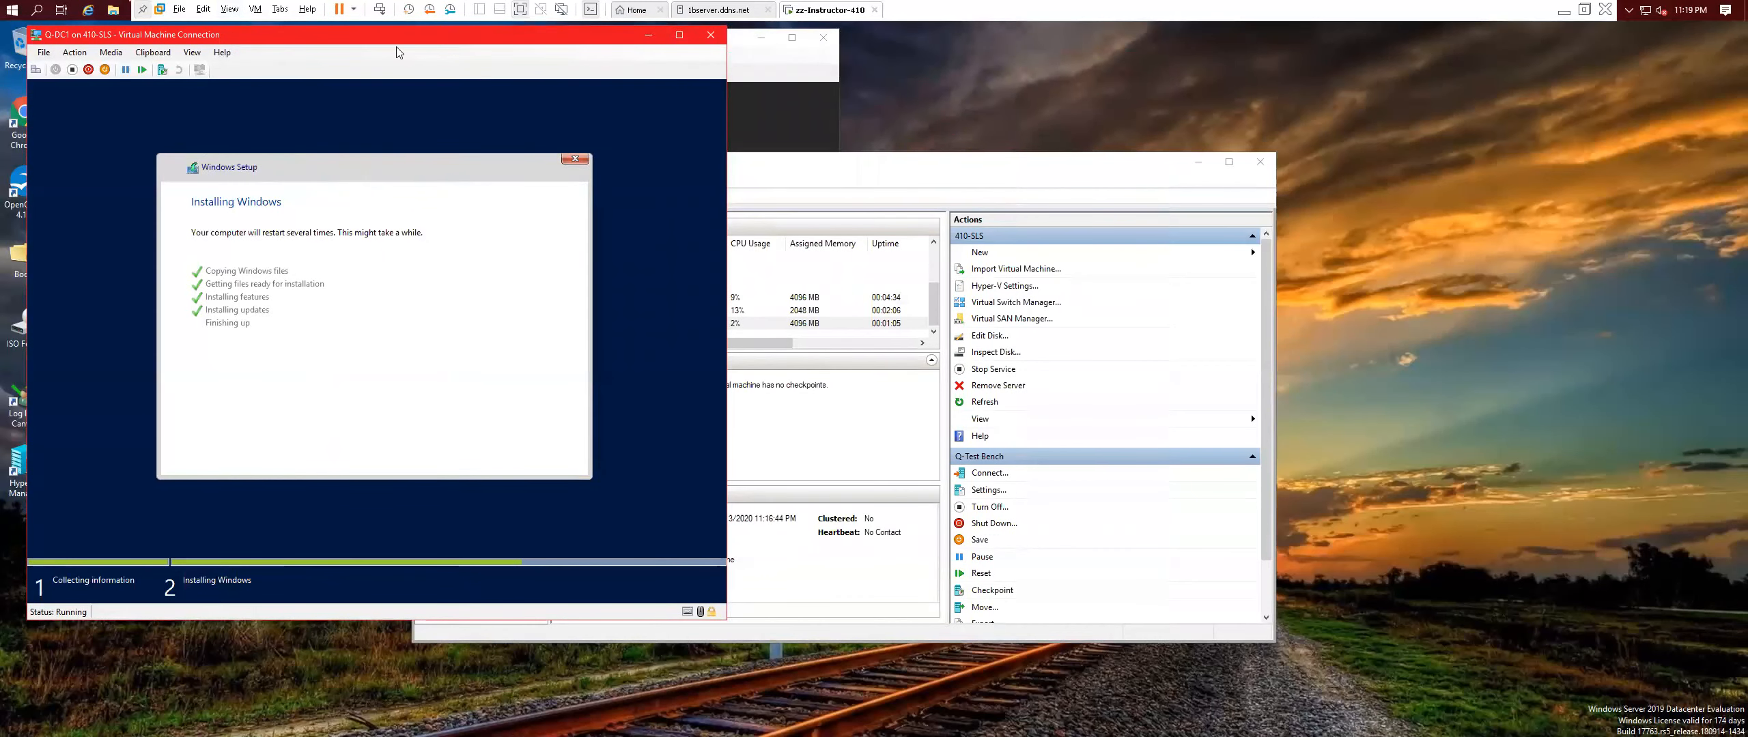
click(191, 53)
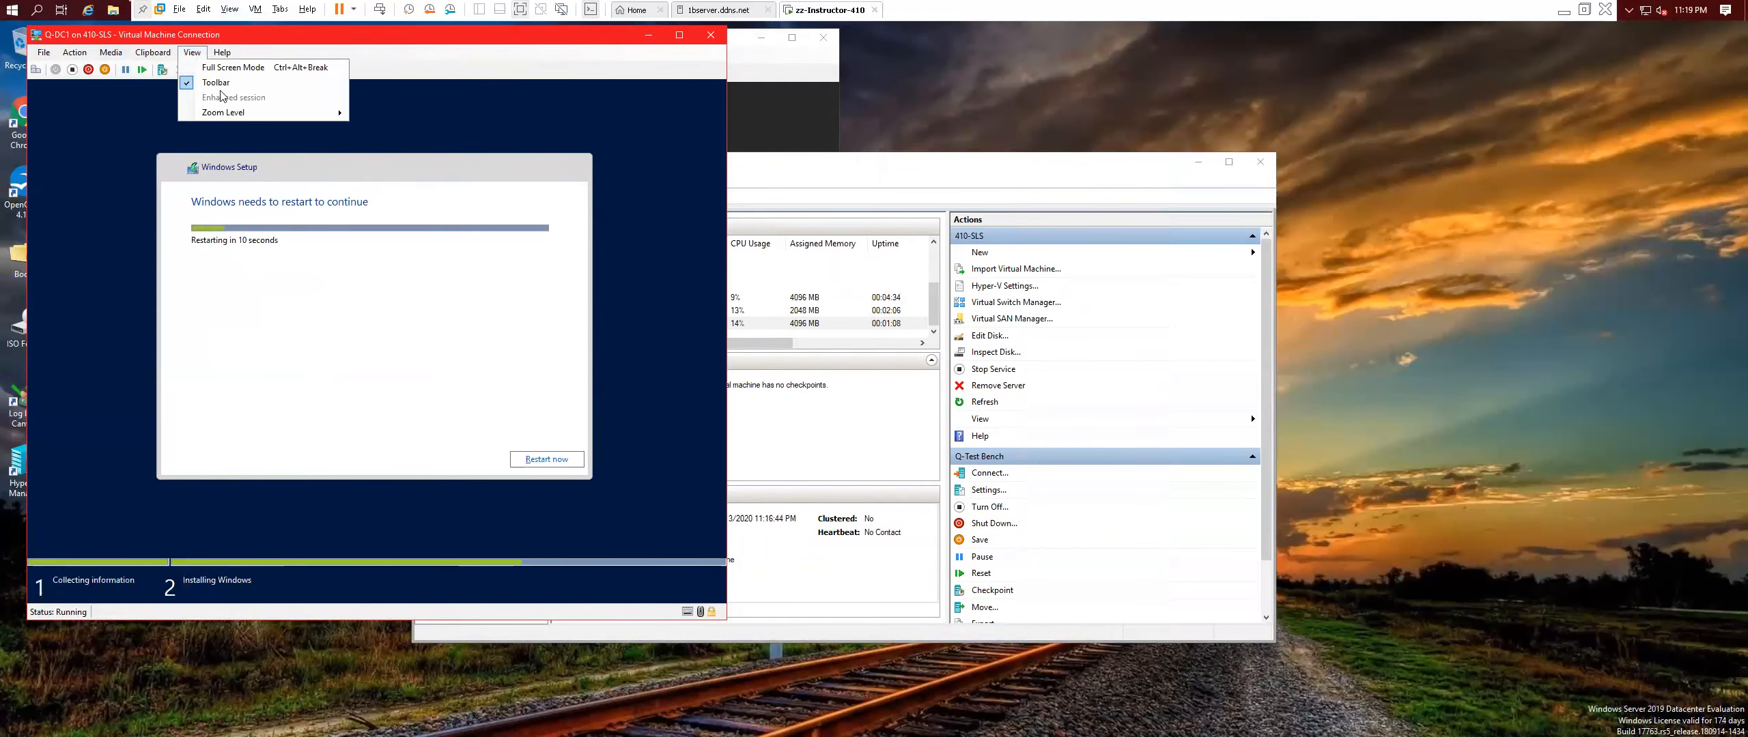
click(232, 66)
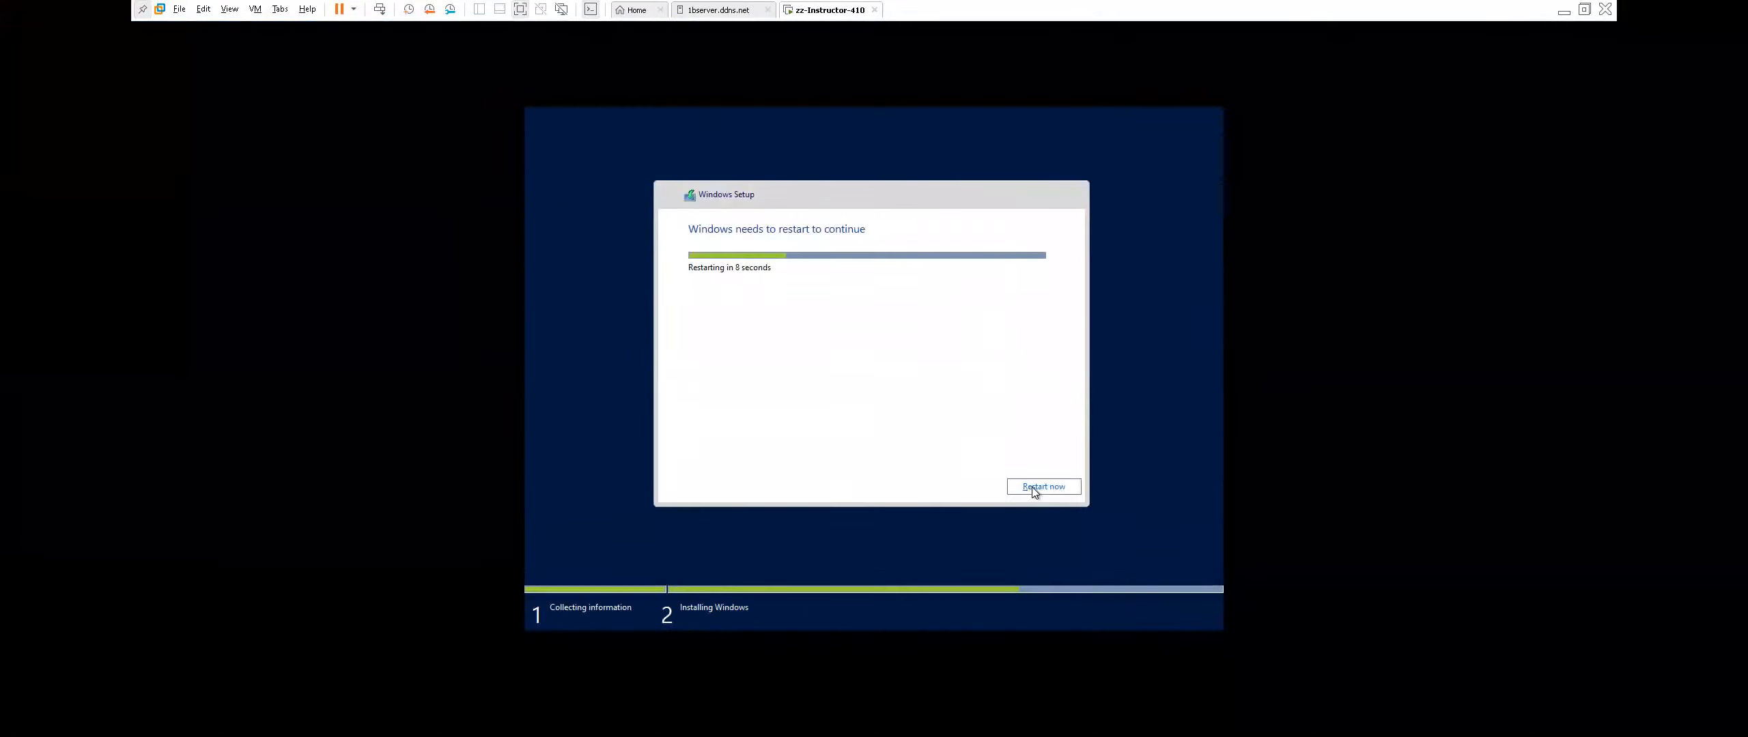
click(1032, 487)
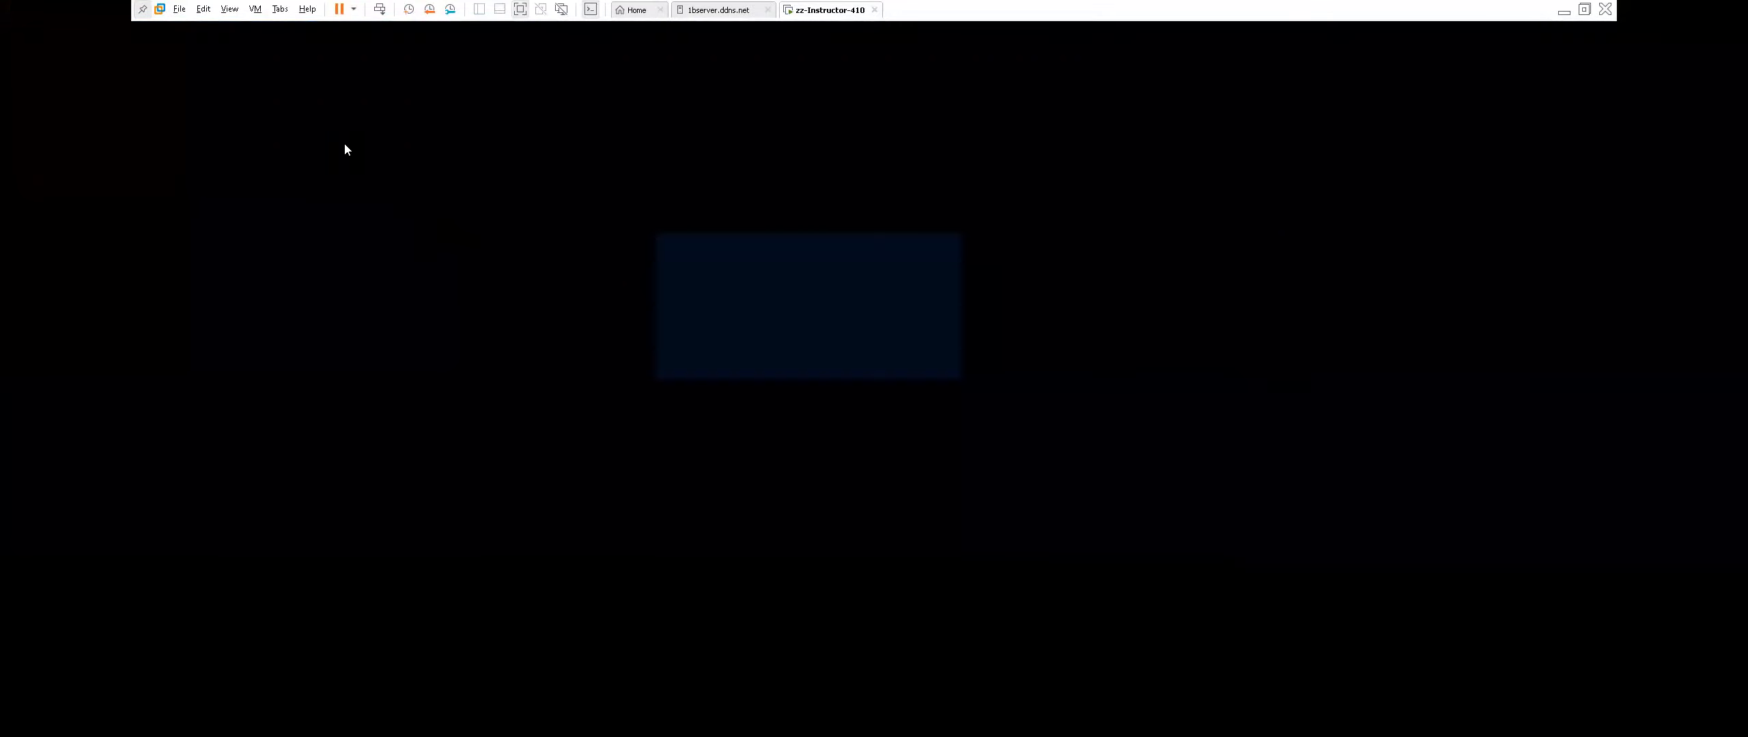
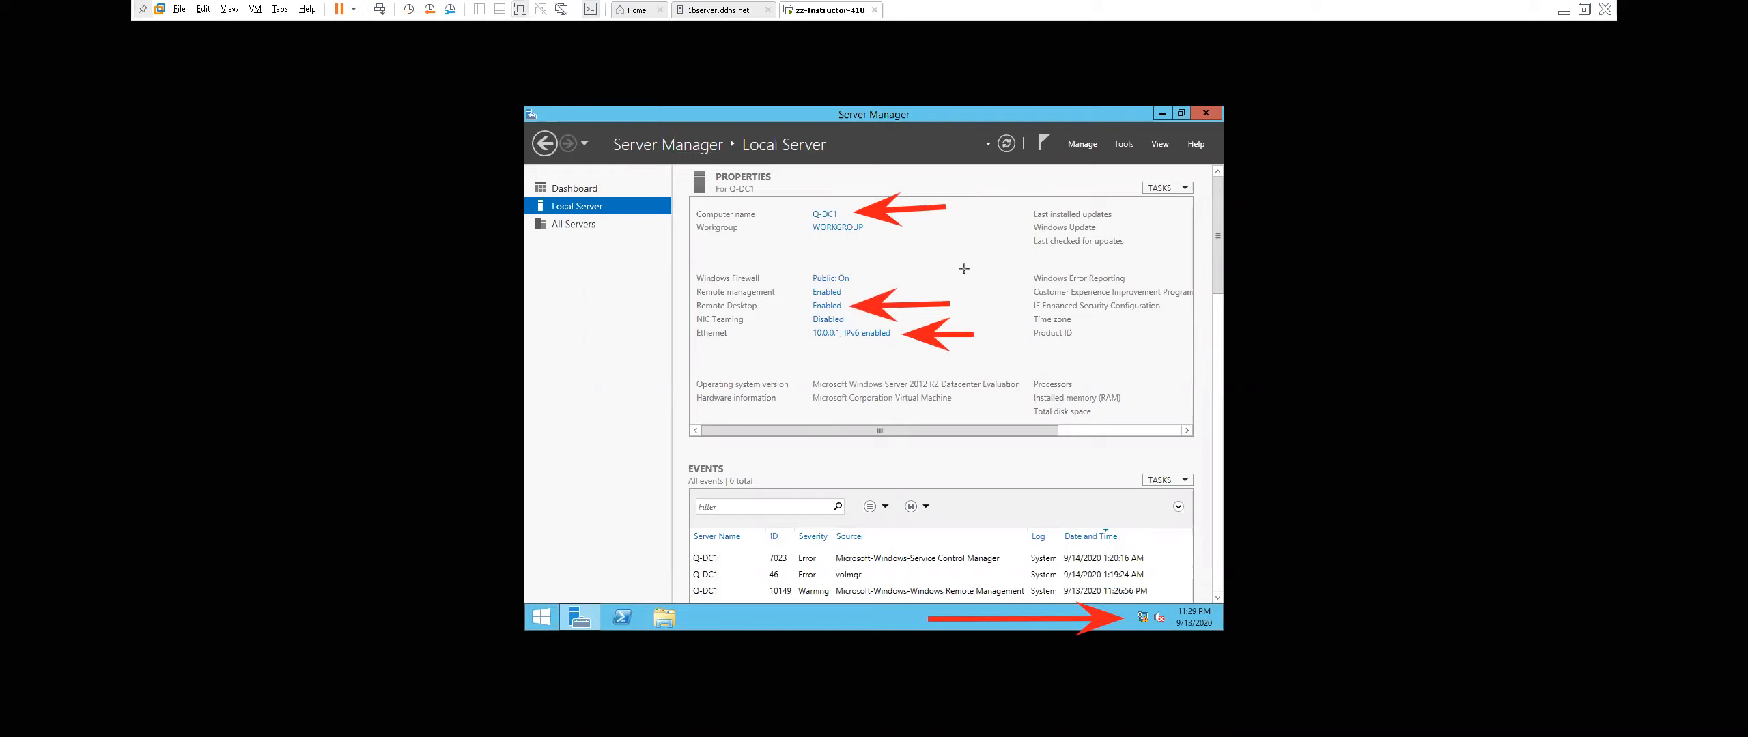
Open the Add Roles and Features wizard from Server Manager's Manage menu on Q-DC1.
drag(965, 257, 1024, 229)
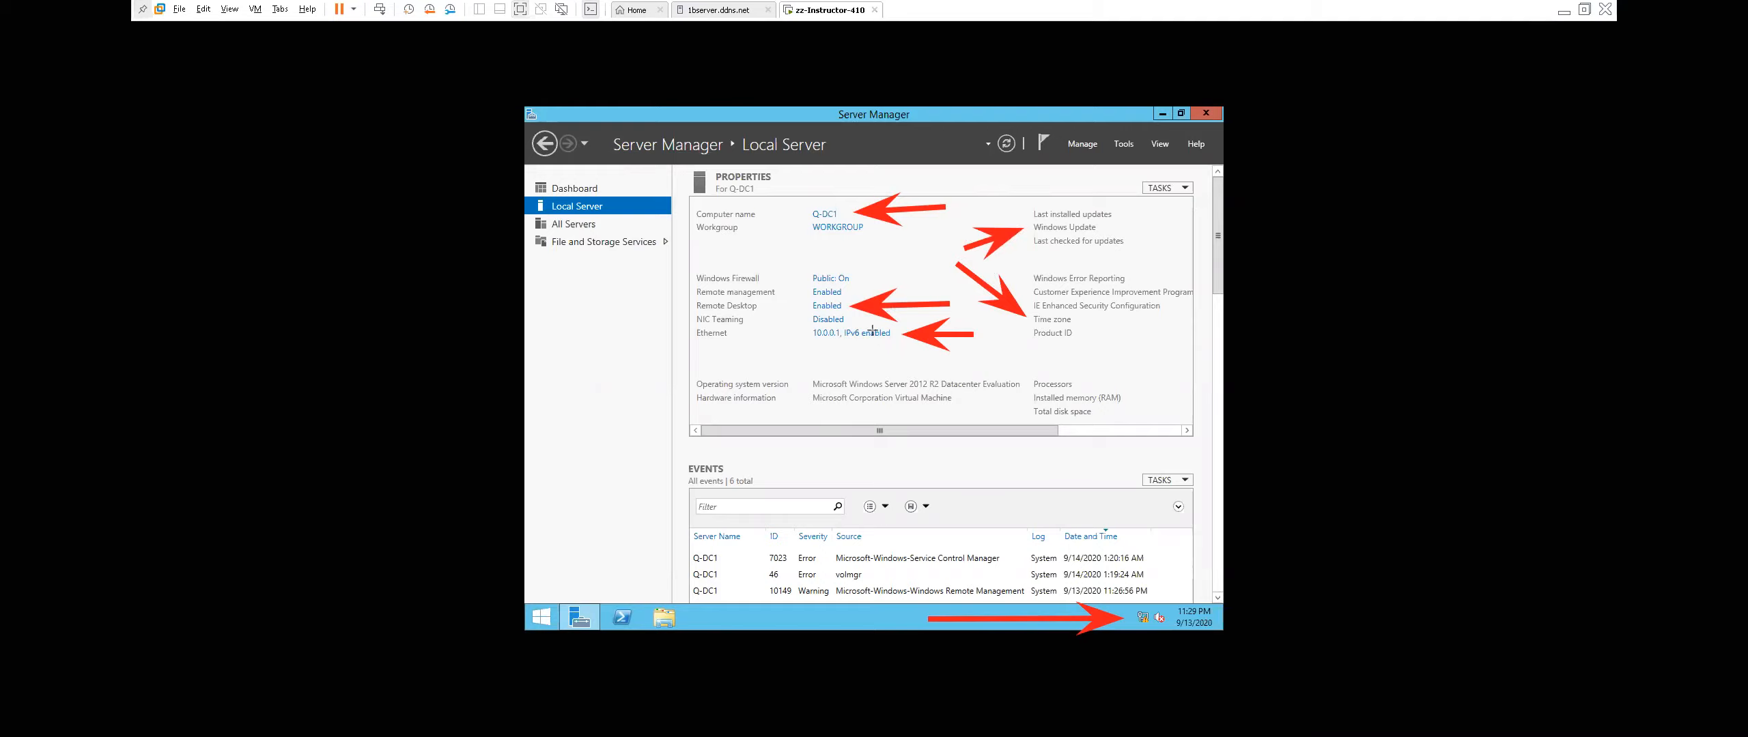
key(ctrl+z)
key(ctrl+z)
key(ctrl+z)
key(ctrl+z)
key(ctrl+z)
key(ctrl+z)
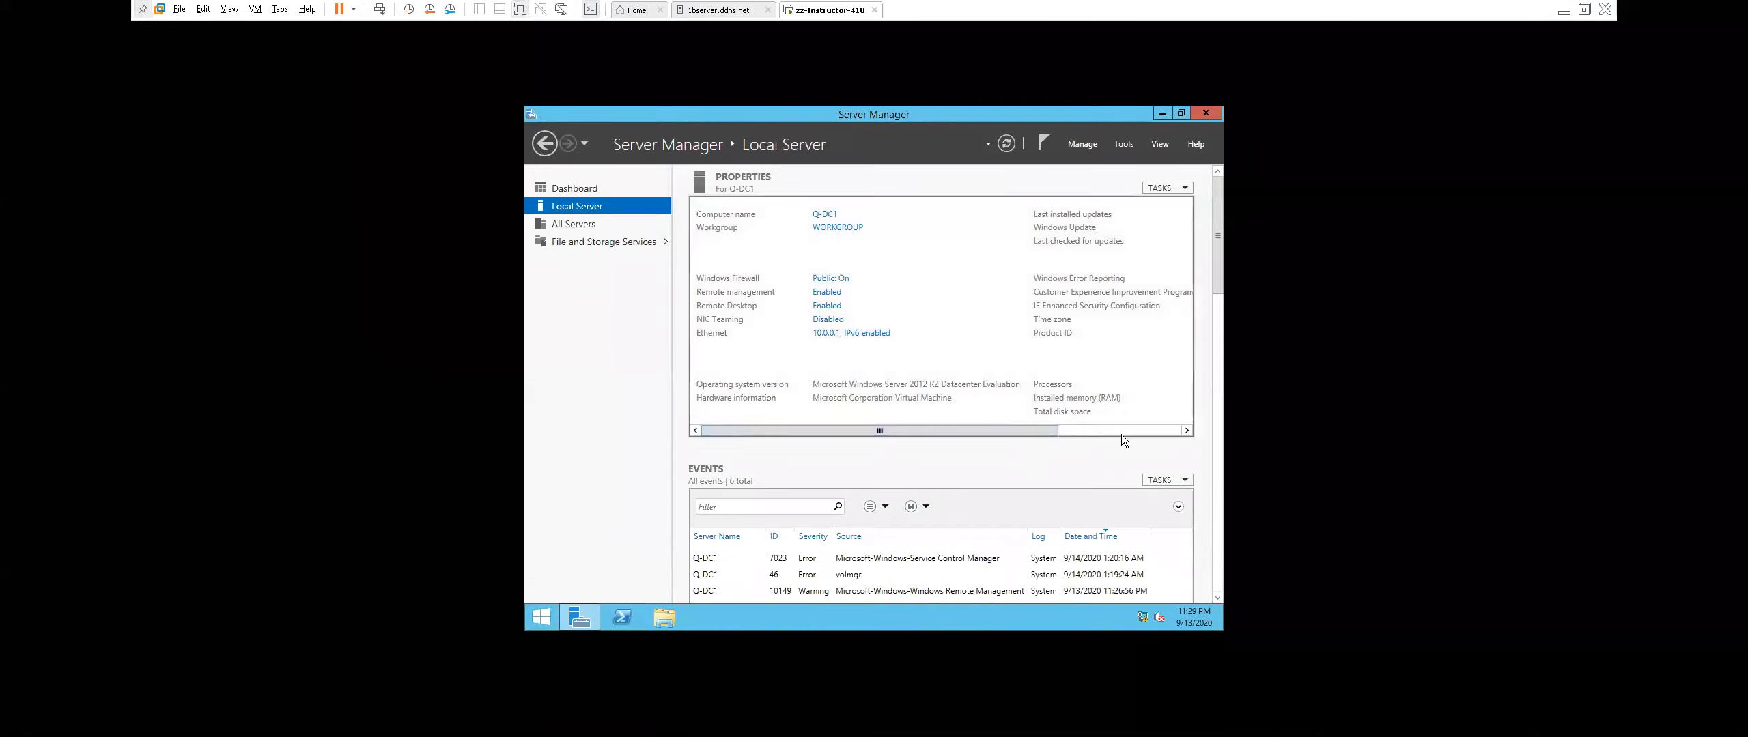
drag(1040, 431, 1011, 119)
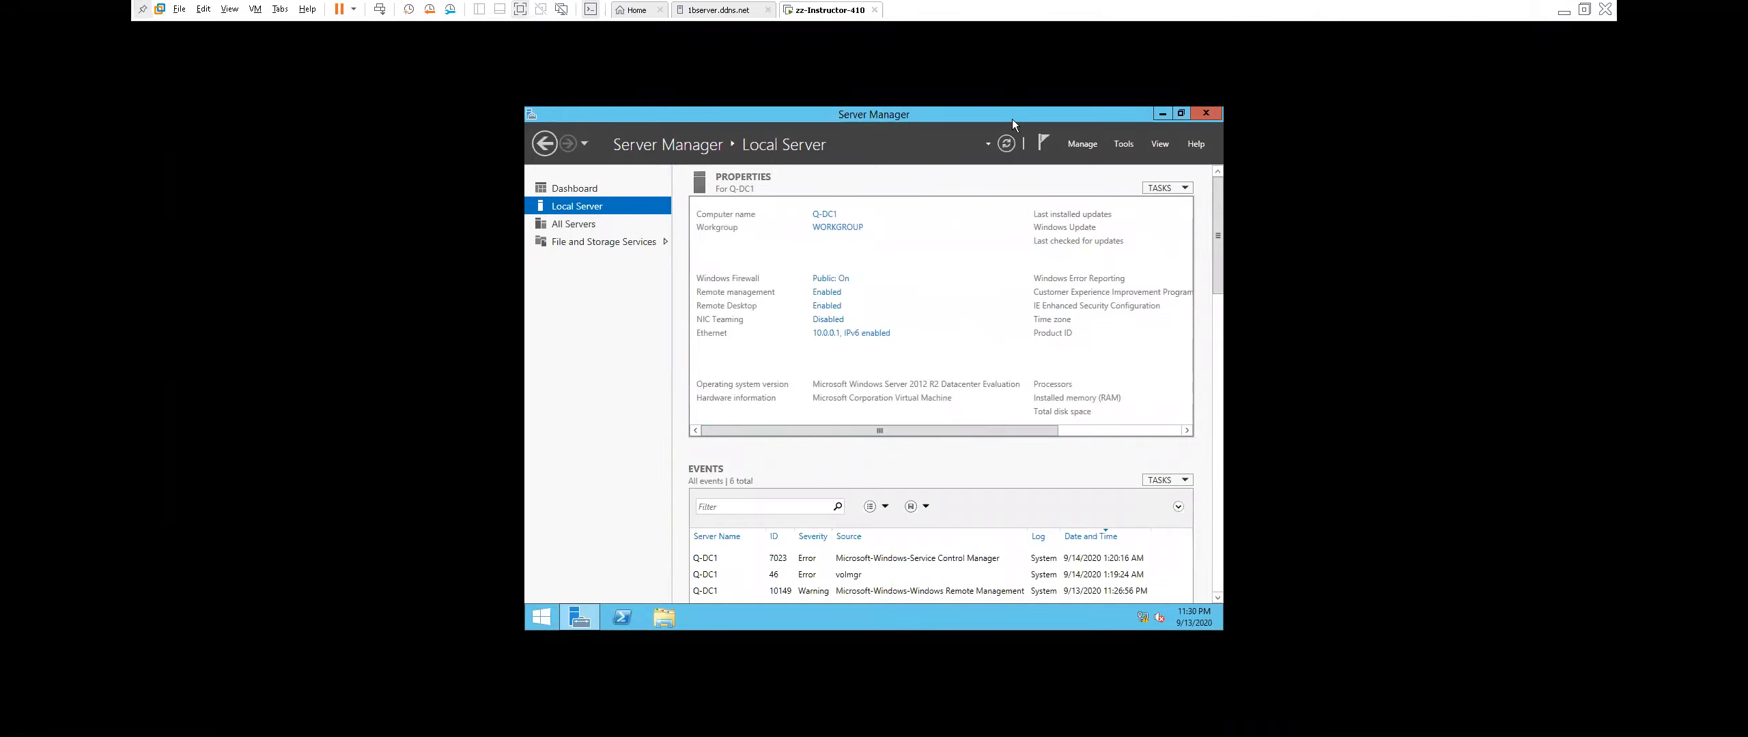
click(1078, 145)
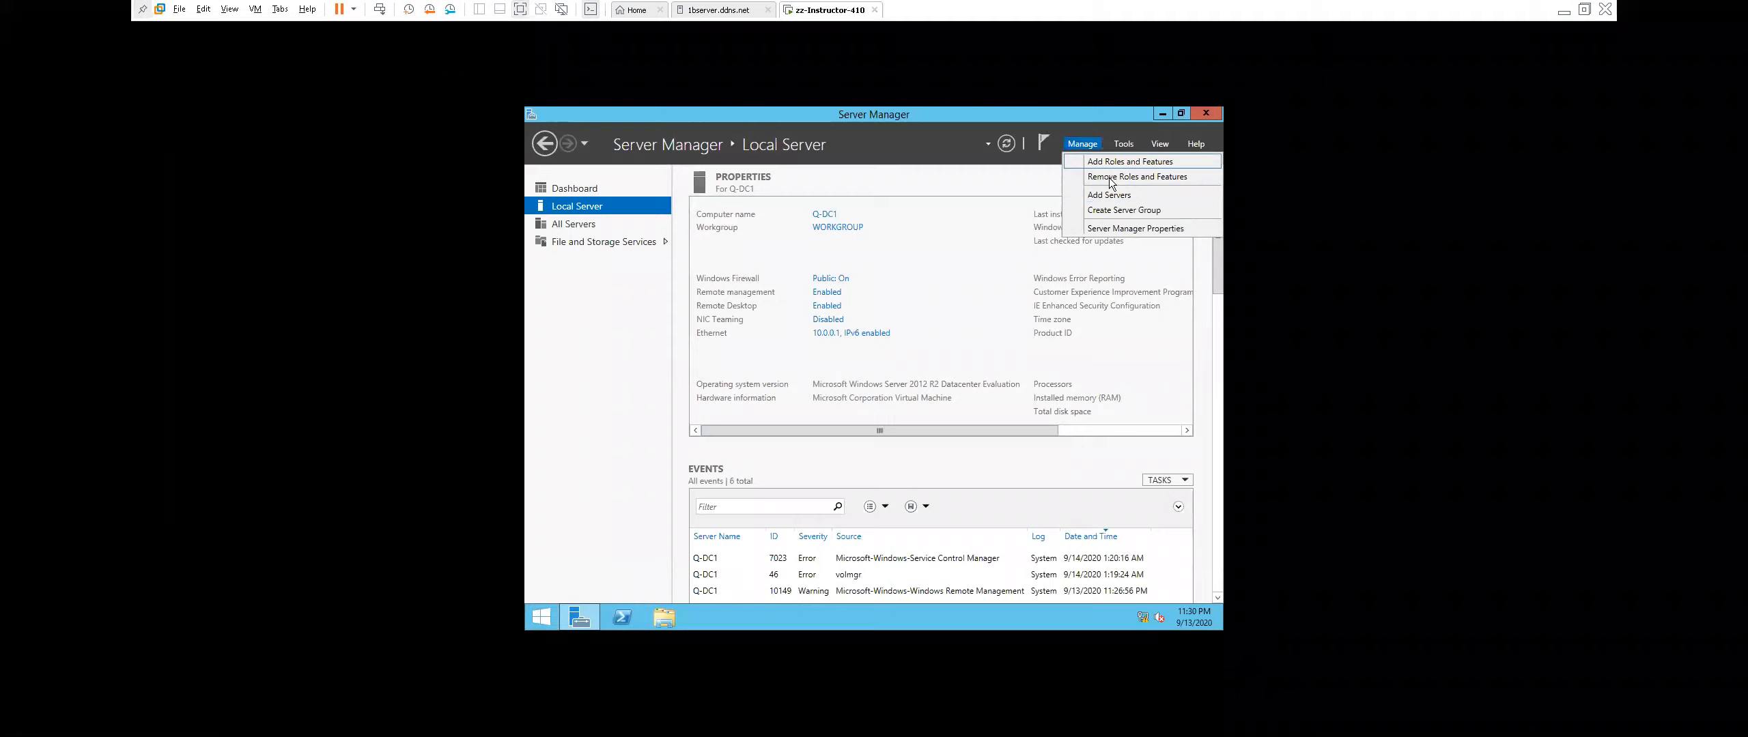
click(1103, 163)
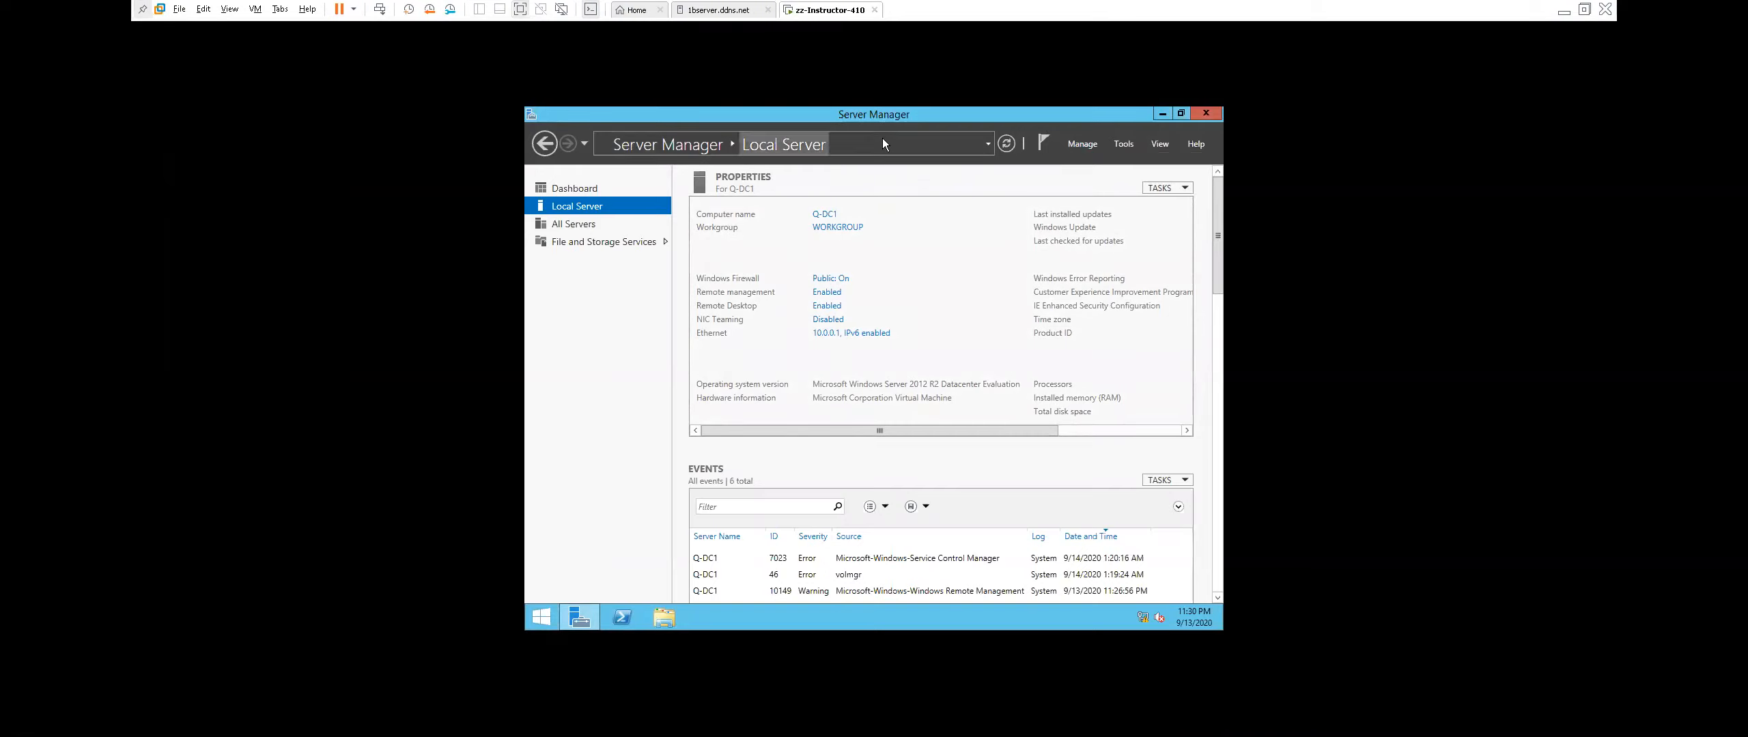
click(1083, 142)
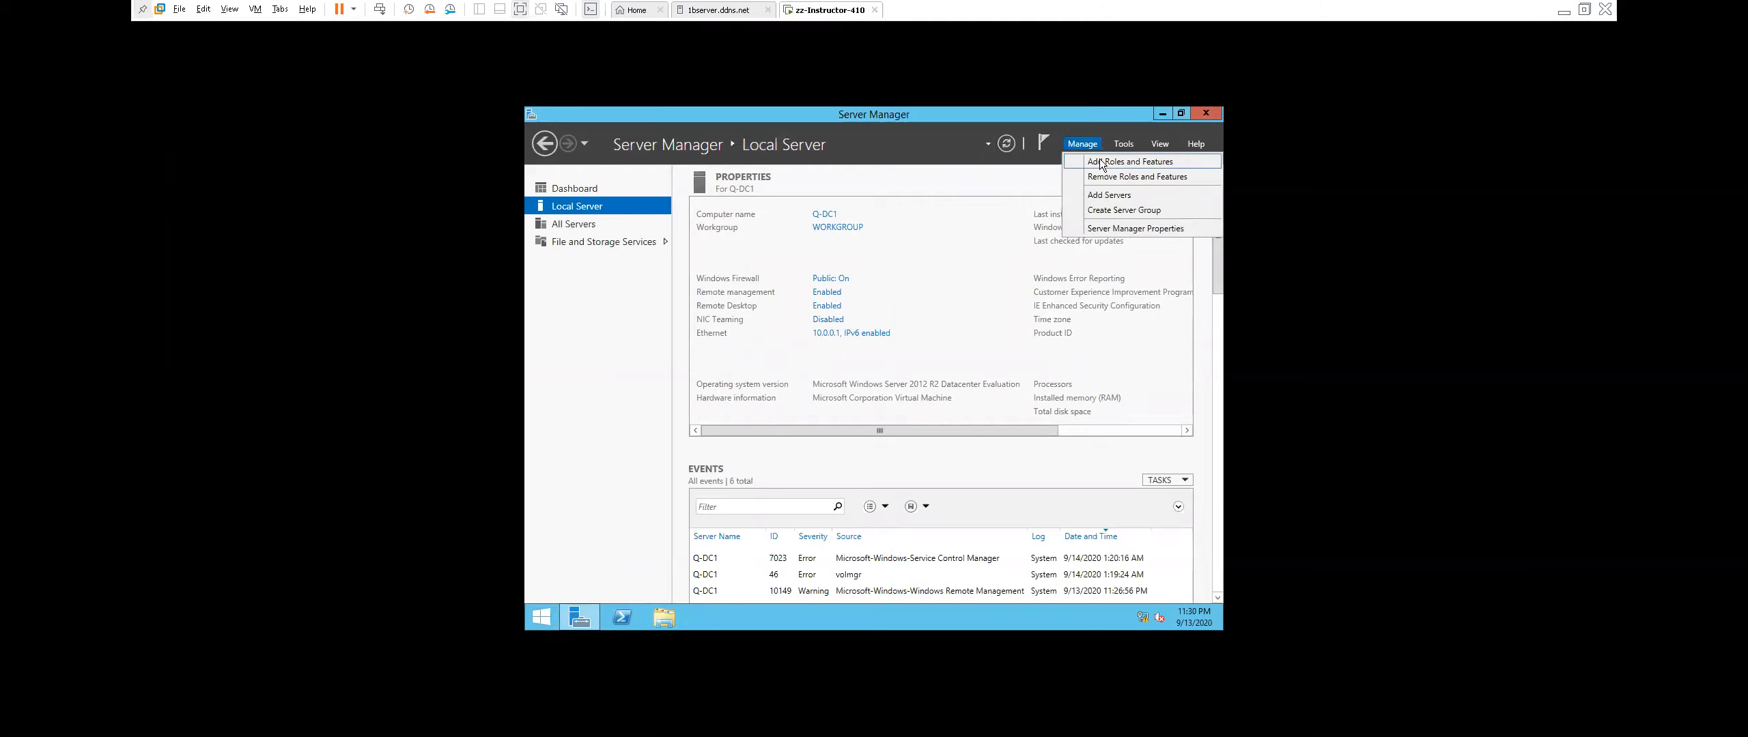
click(1100, 164)
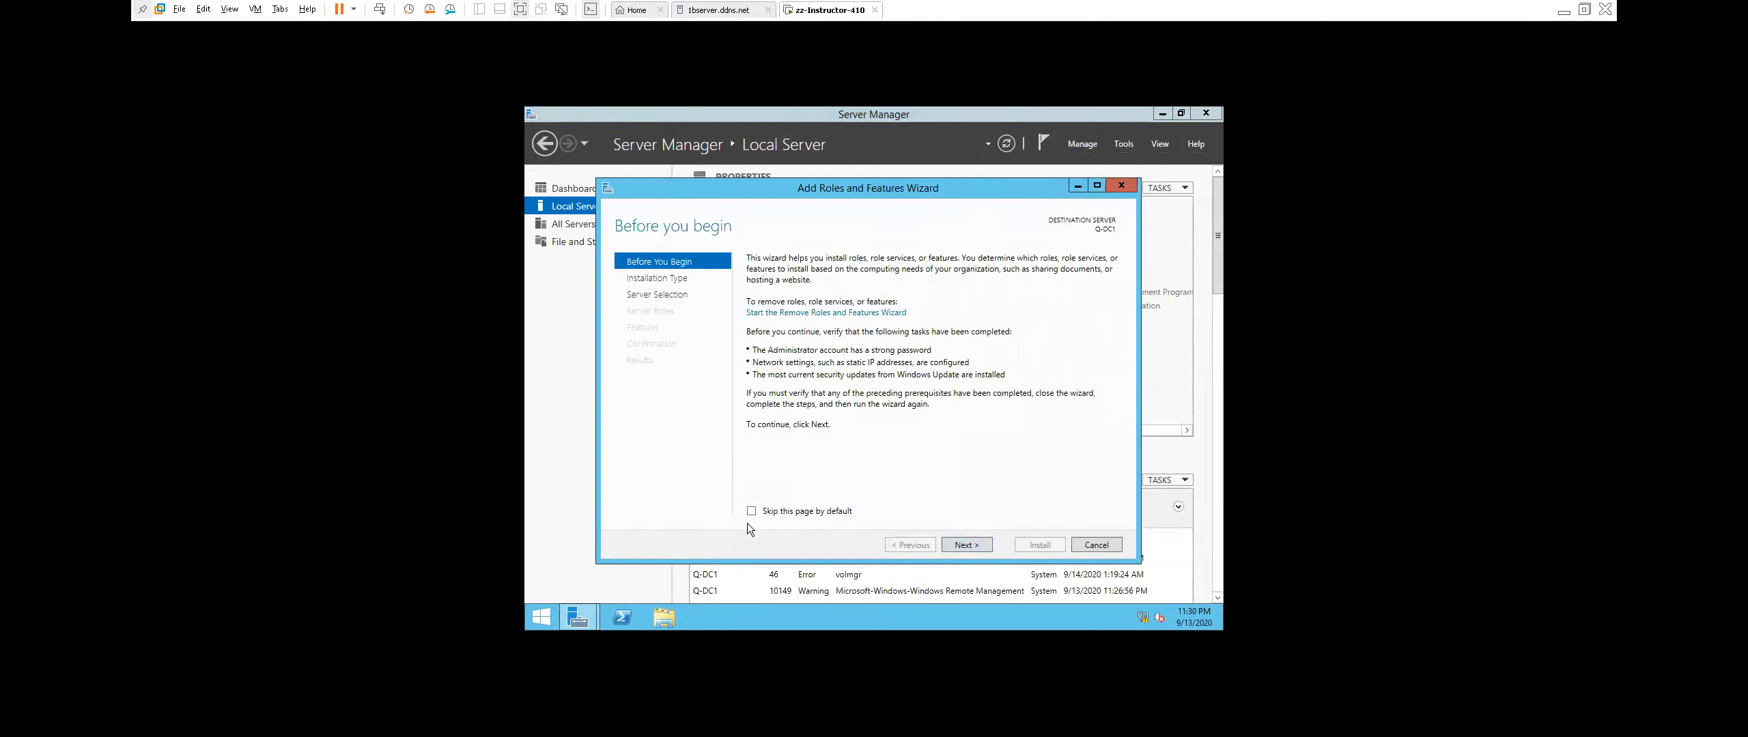
Select Active Directory Domain Services with its management features, allow automatic restart, and install.
click(990, 546)
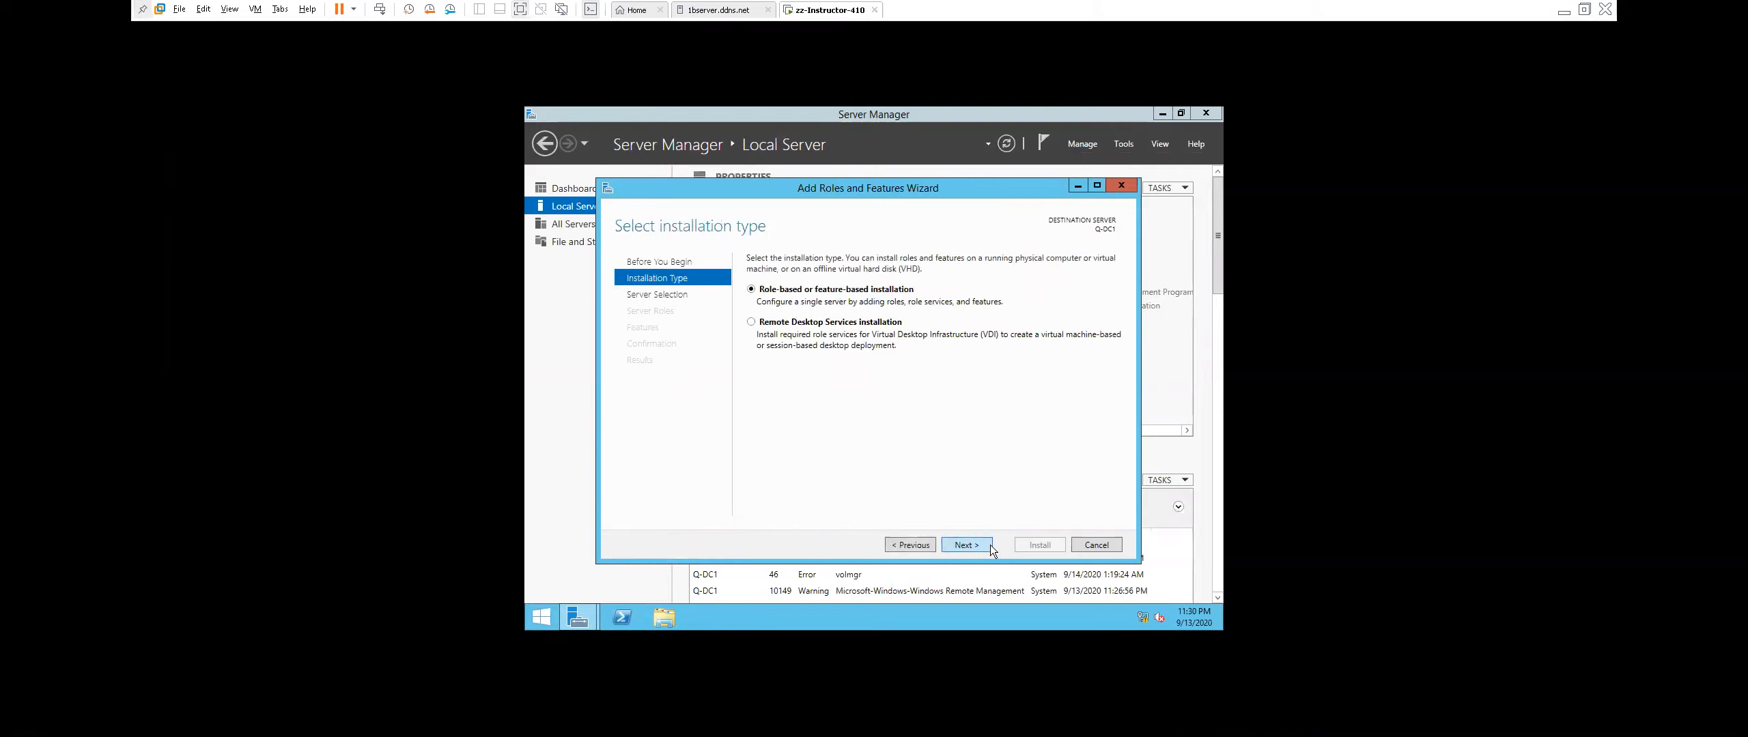
click(990, 544)
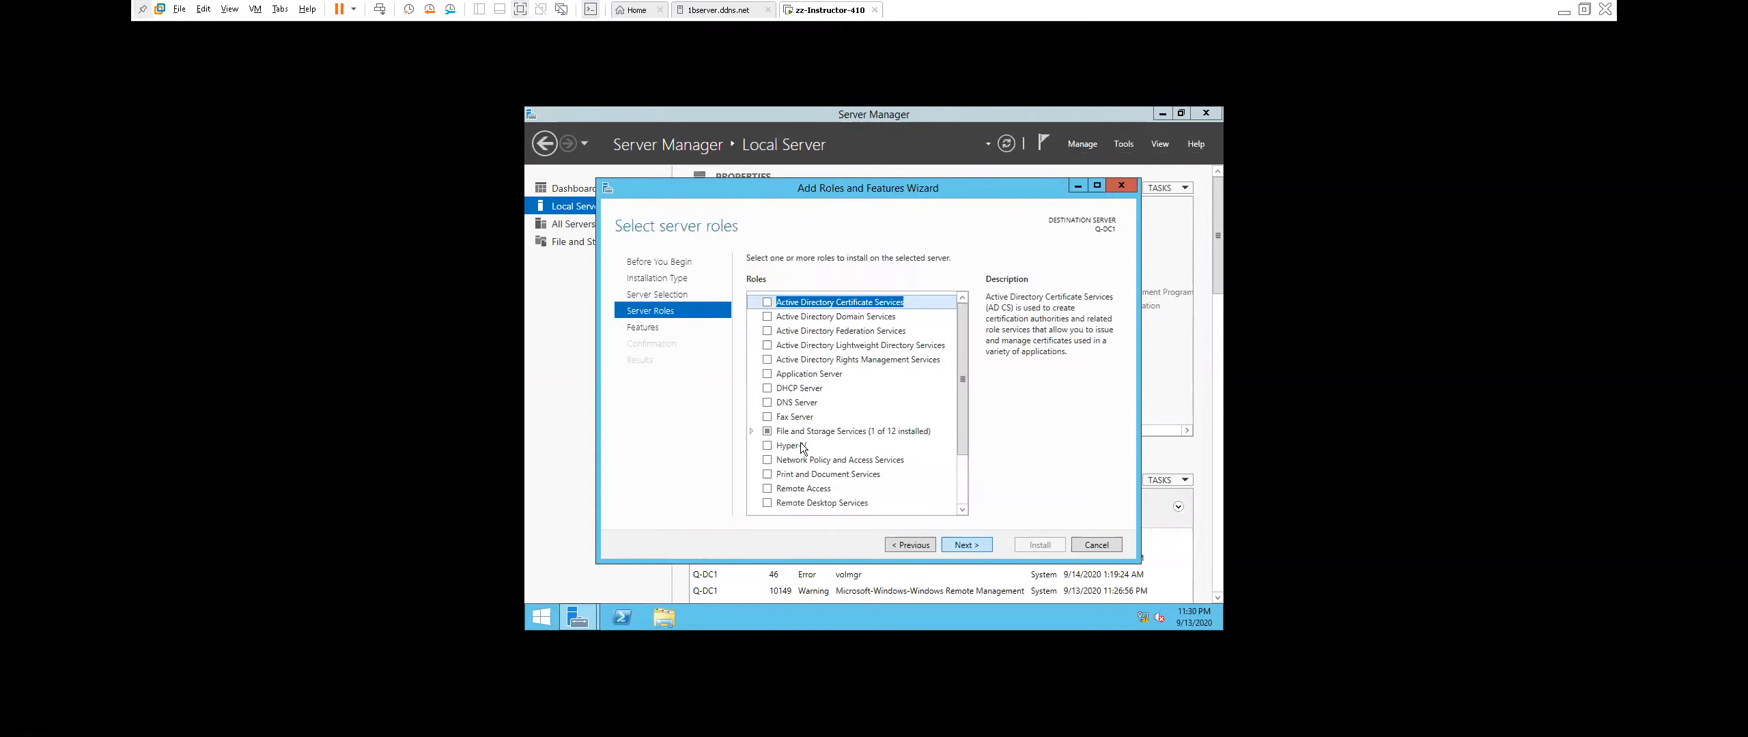
click(767, 317)
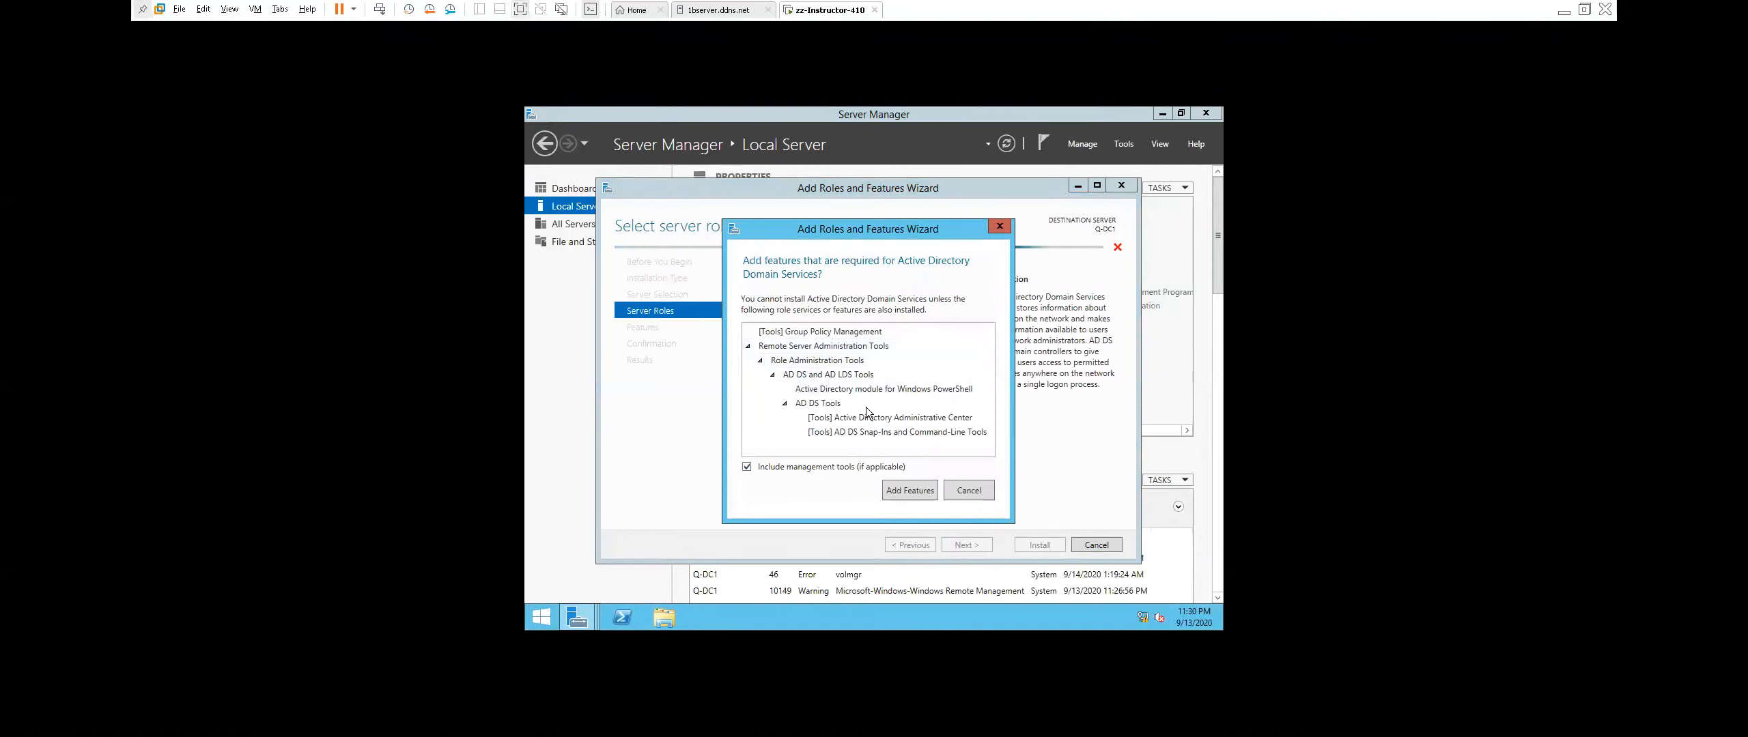
click(911, 488)
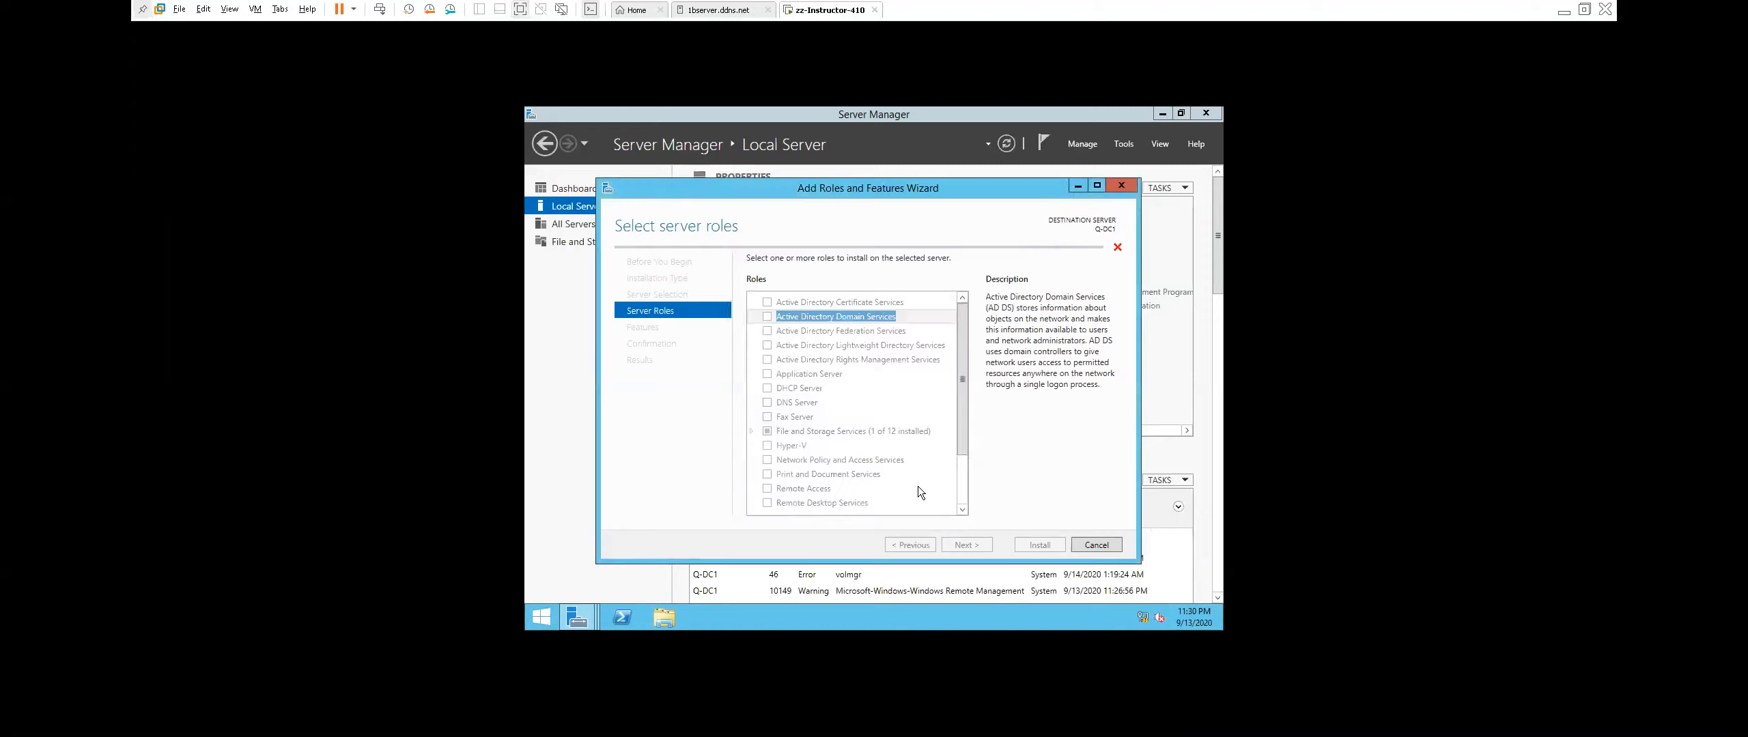
click(976, 545)
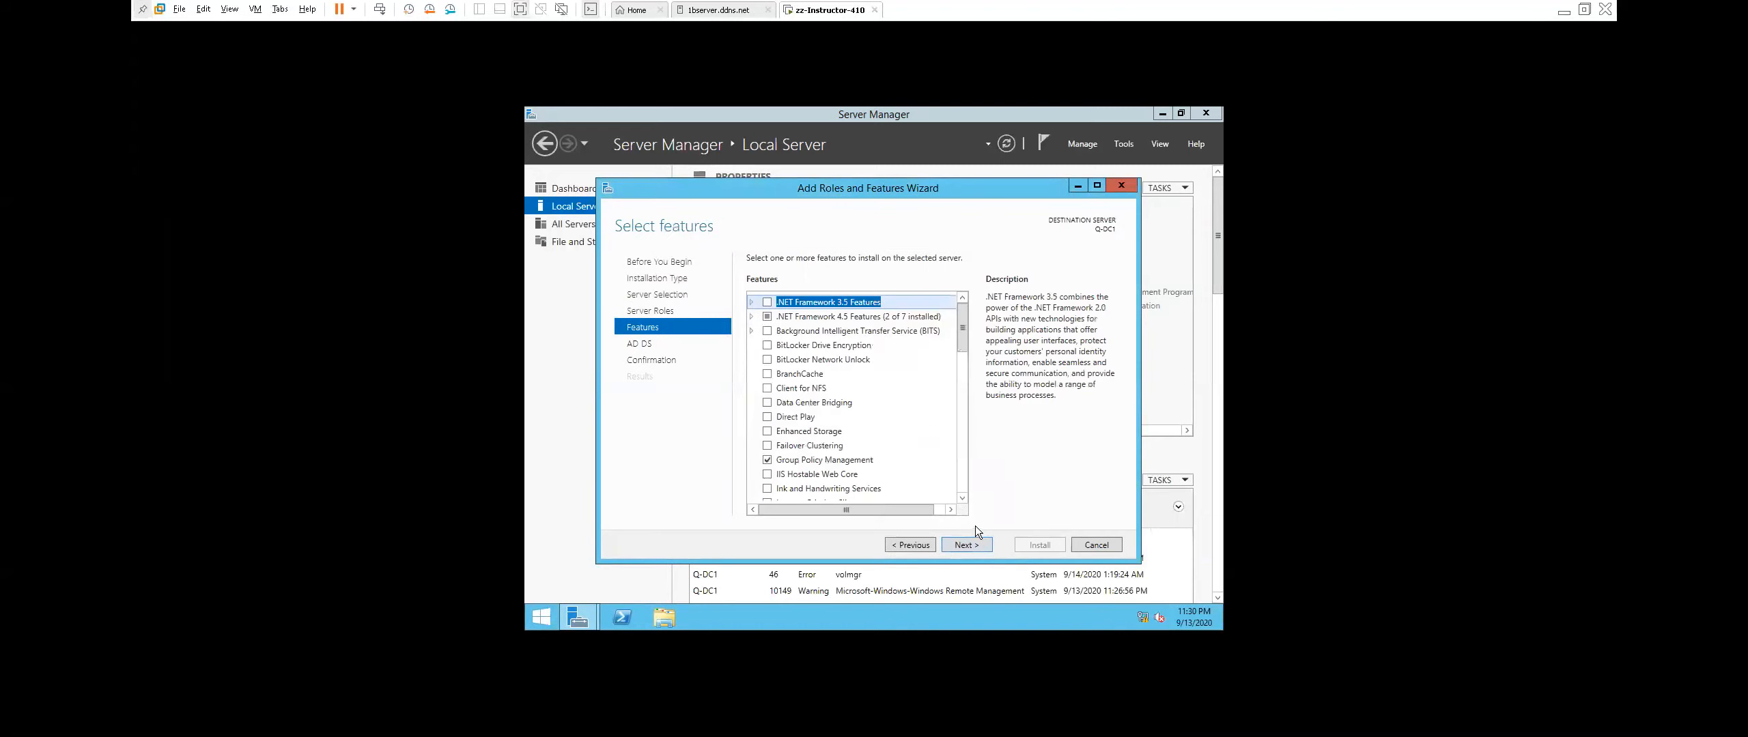
click(978, 546)
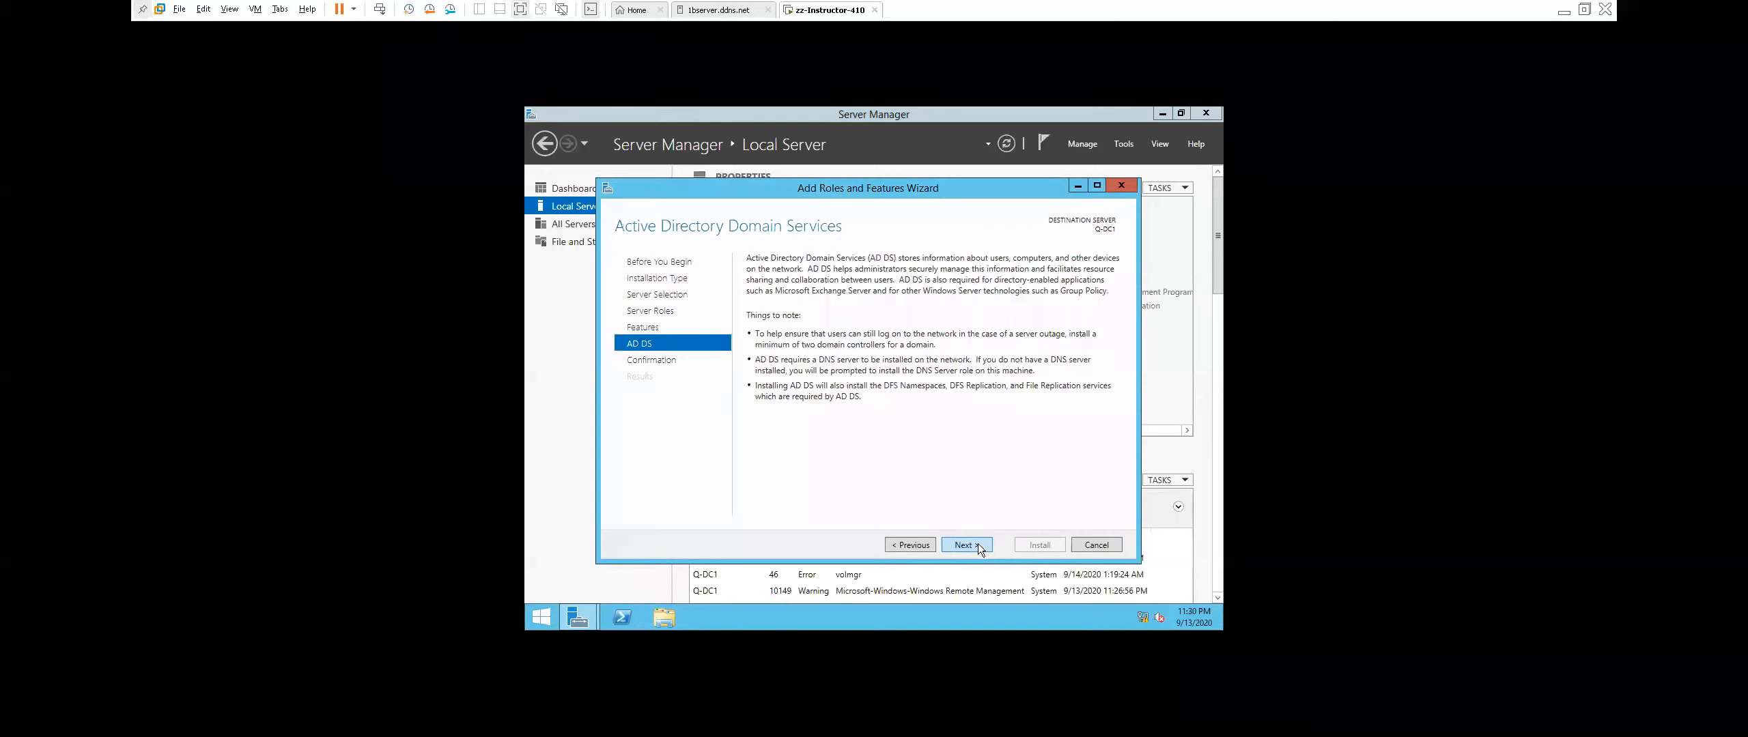
click(977, 543)
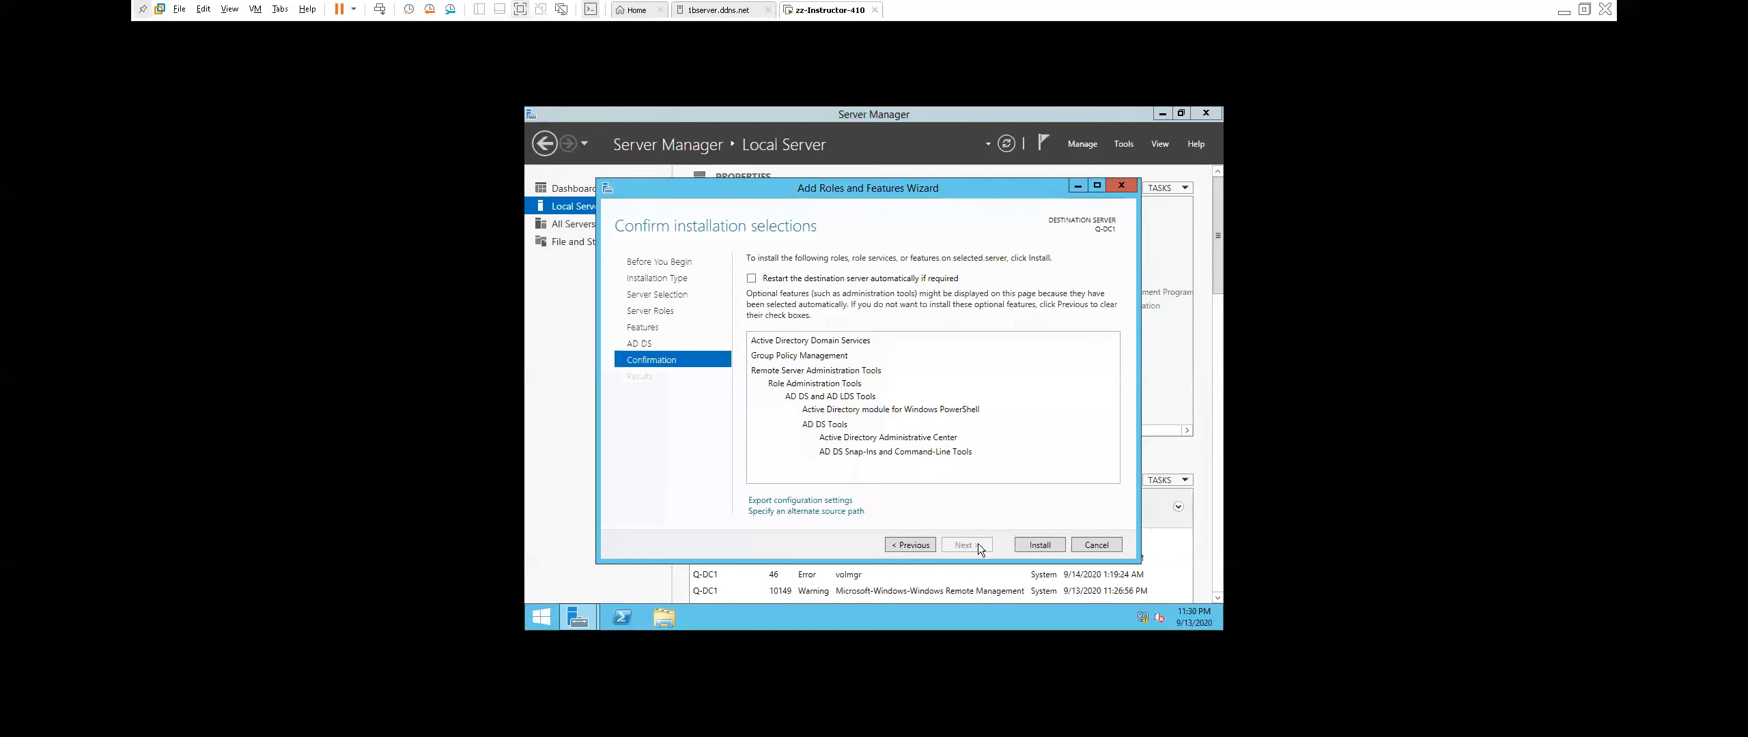
click(753, 279)
click(1004, 408)
click(1051, 545)
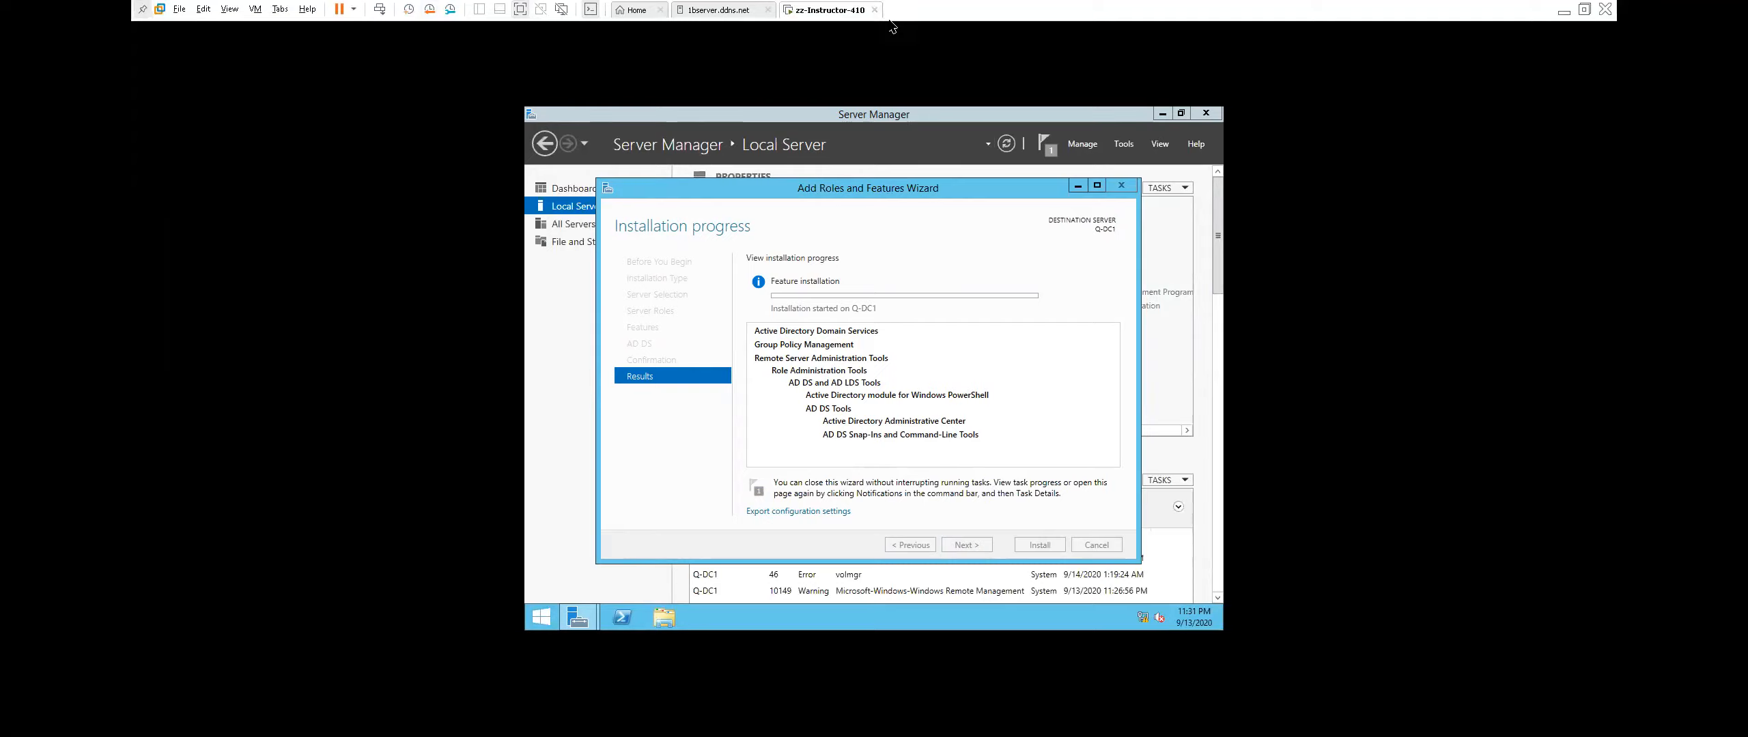
Leave Q-DC1's full-screen console view and return it to a window on the host.
click(207, 6)
mouse_move(229, 9)
click(258, 43)
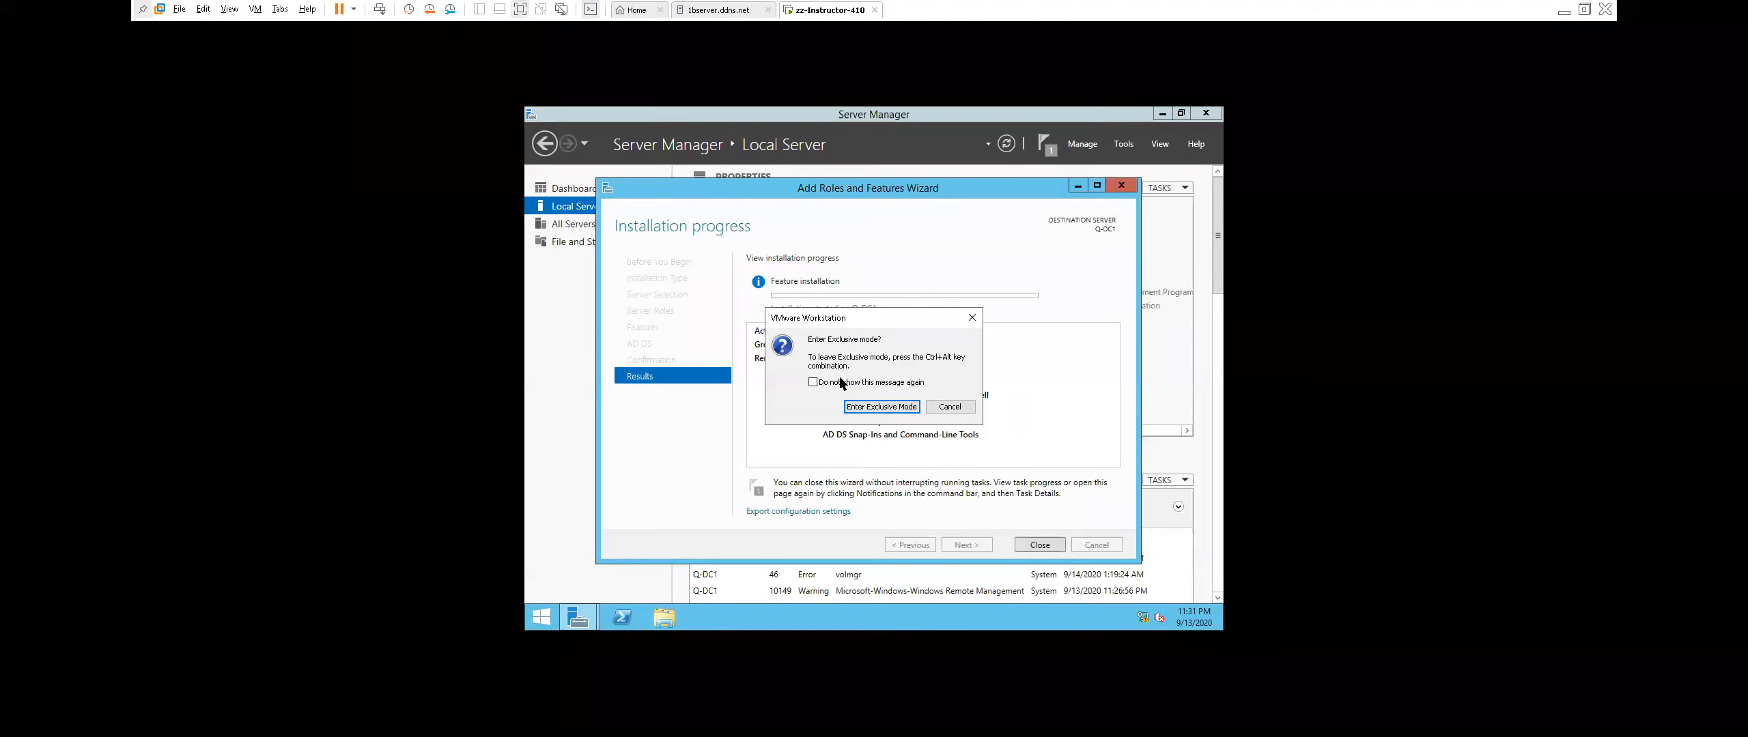
click(887, 408)
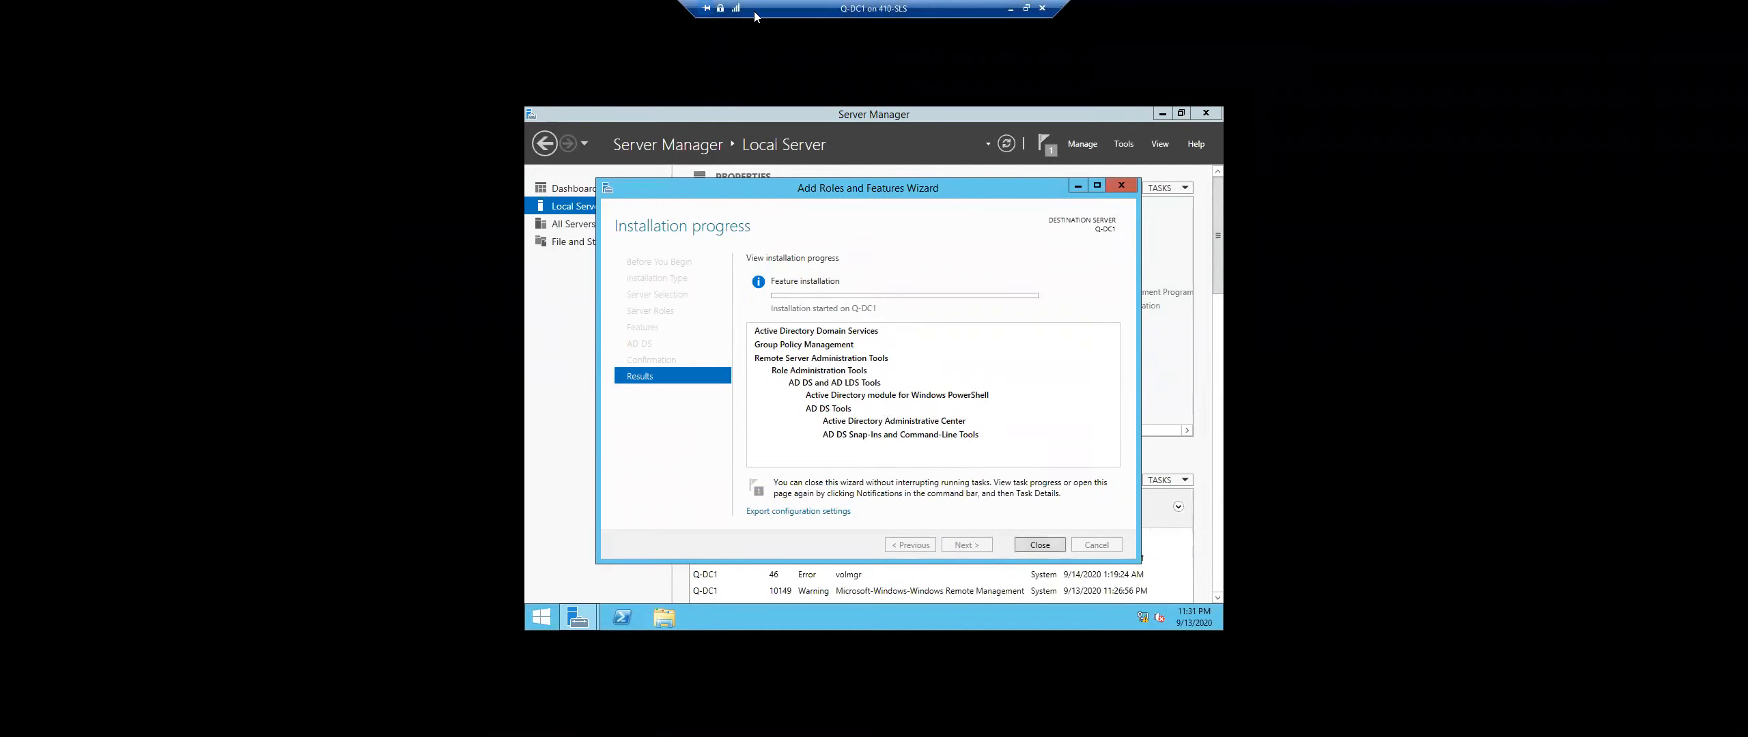
click(1032, 9)
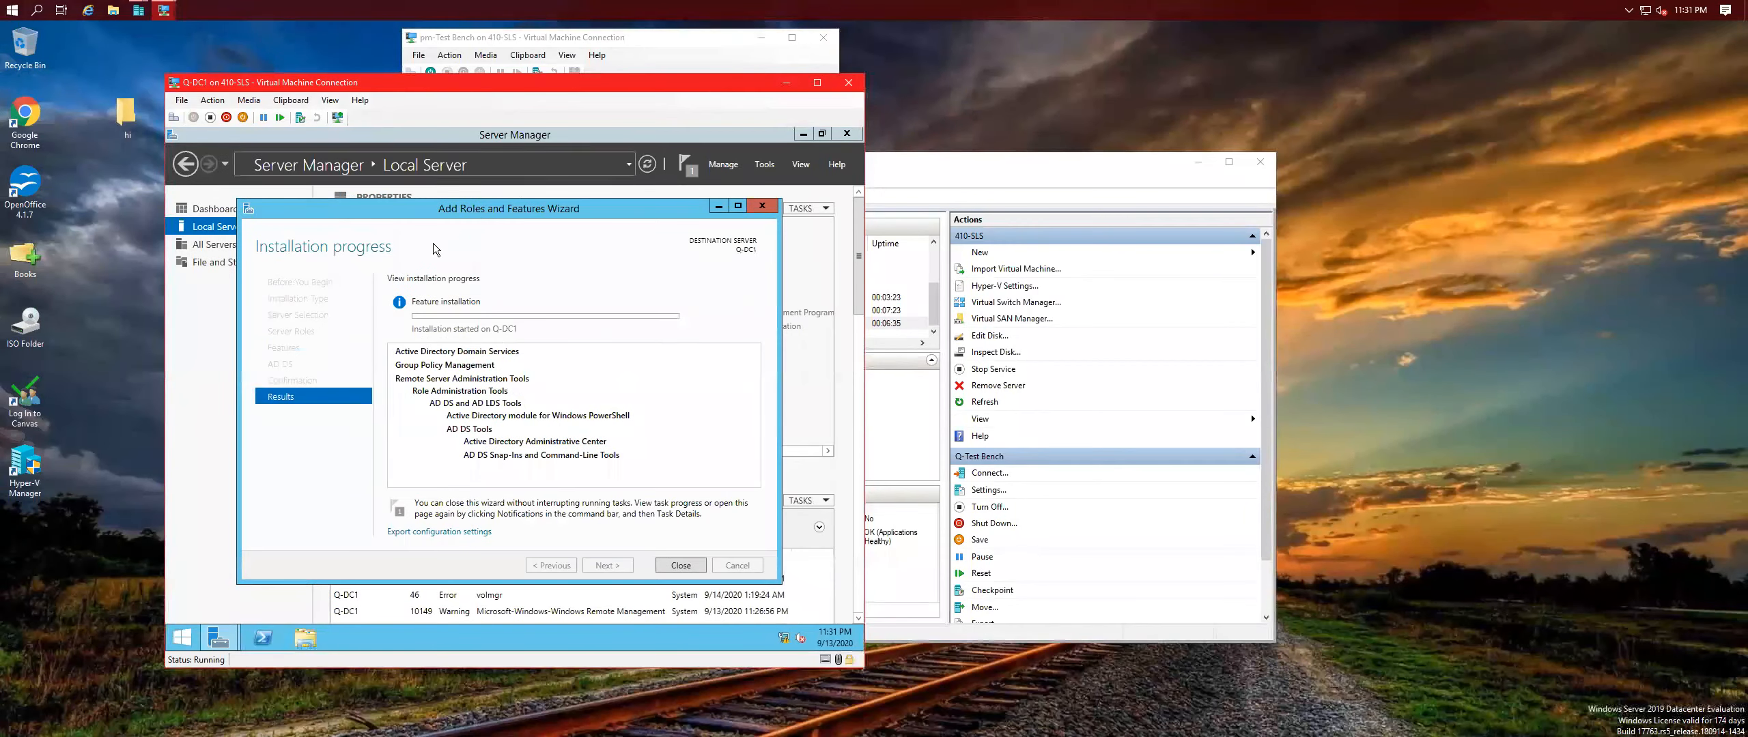
Move the VM windows aside, minimize pm-Test Bench, and select Q-DC2 in Hyper-V Manager.
drag(497, 87, 360, 86)
click(657, 43)
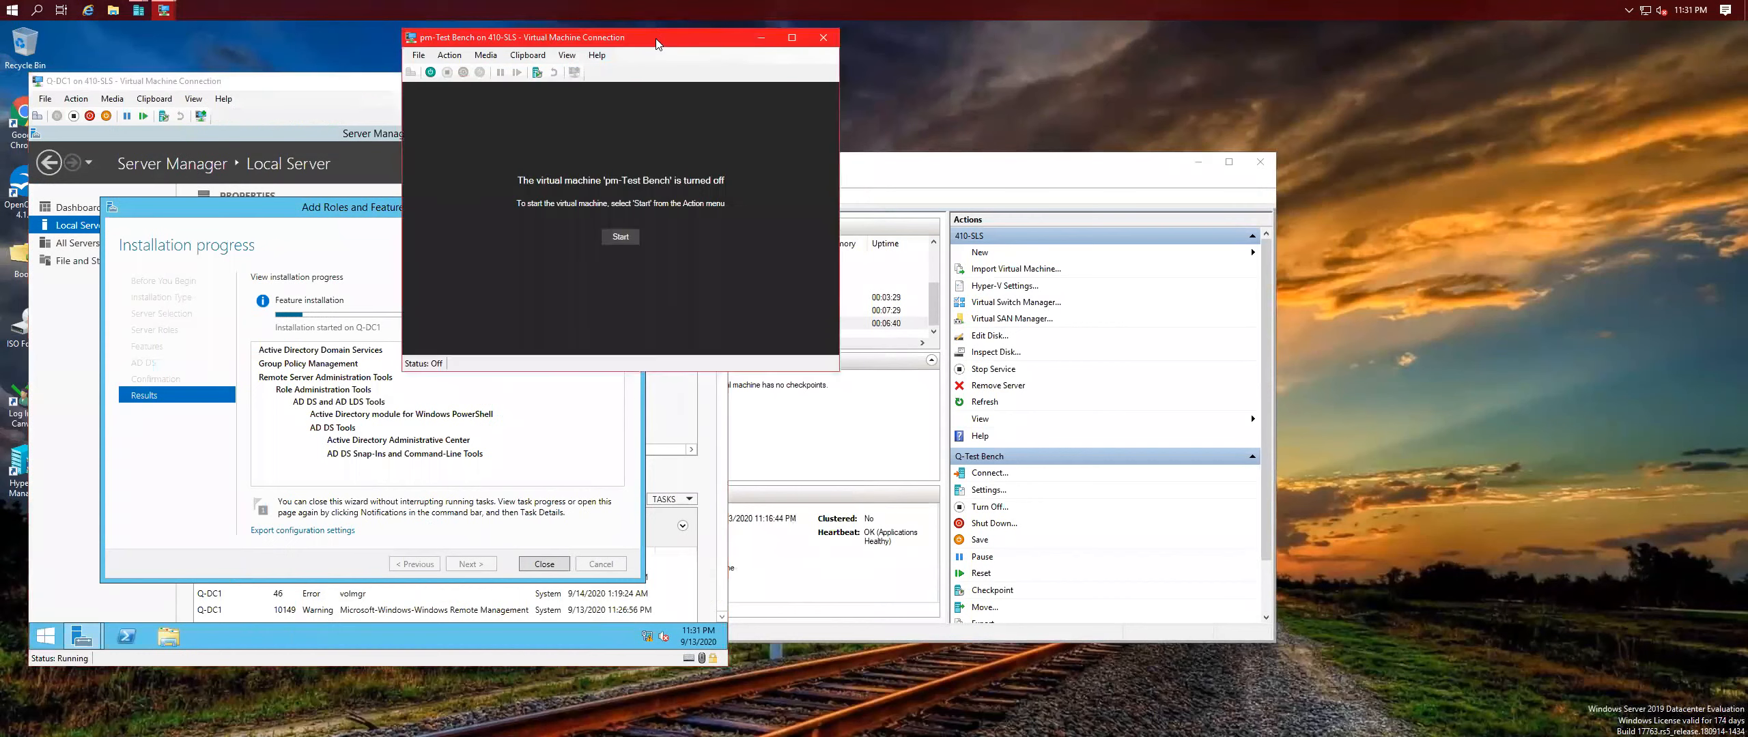
drag(640, 39, 1217, 120)
click(1348, 117)
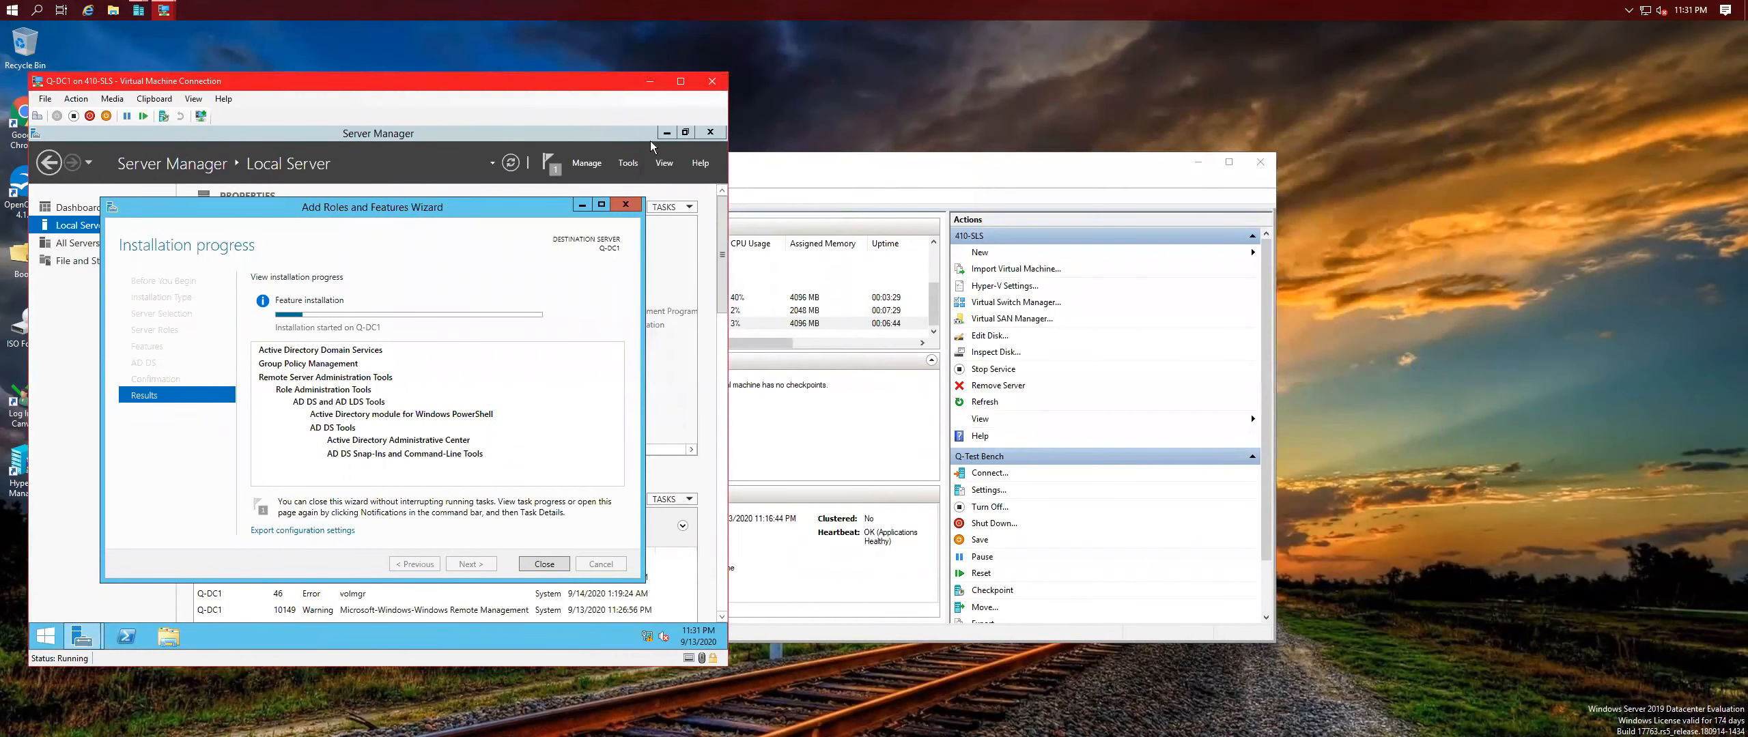
click(812, 168)
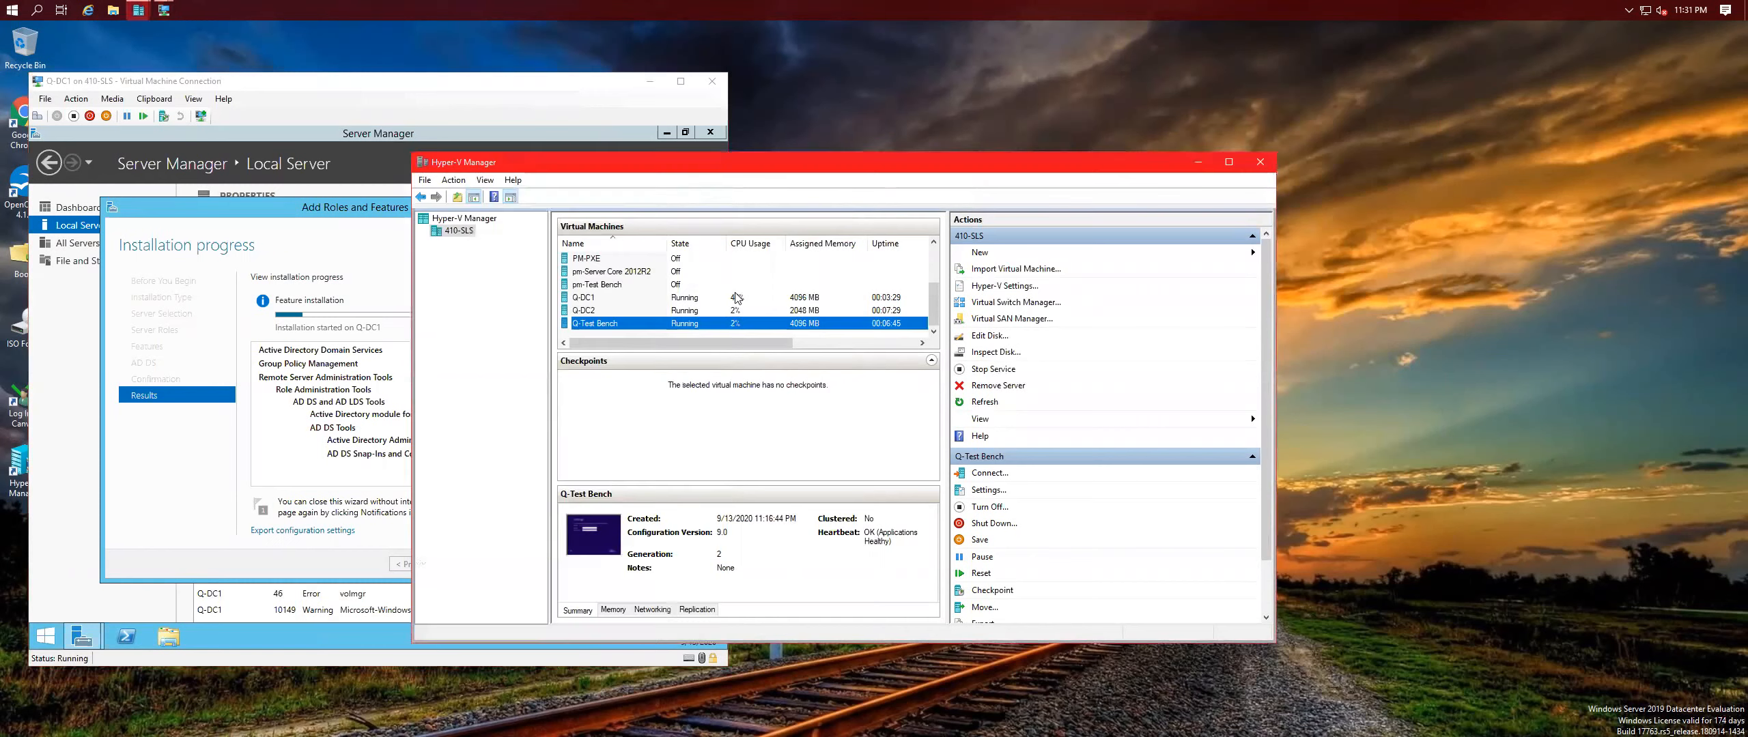
click(634, 310)
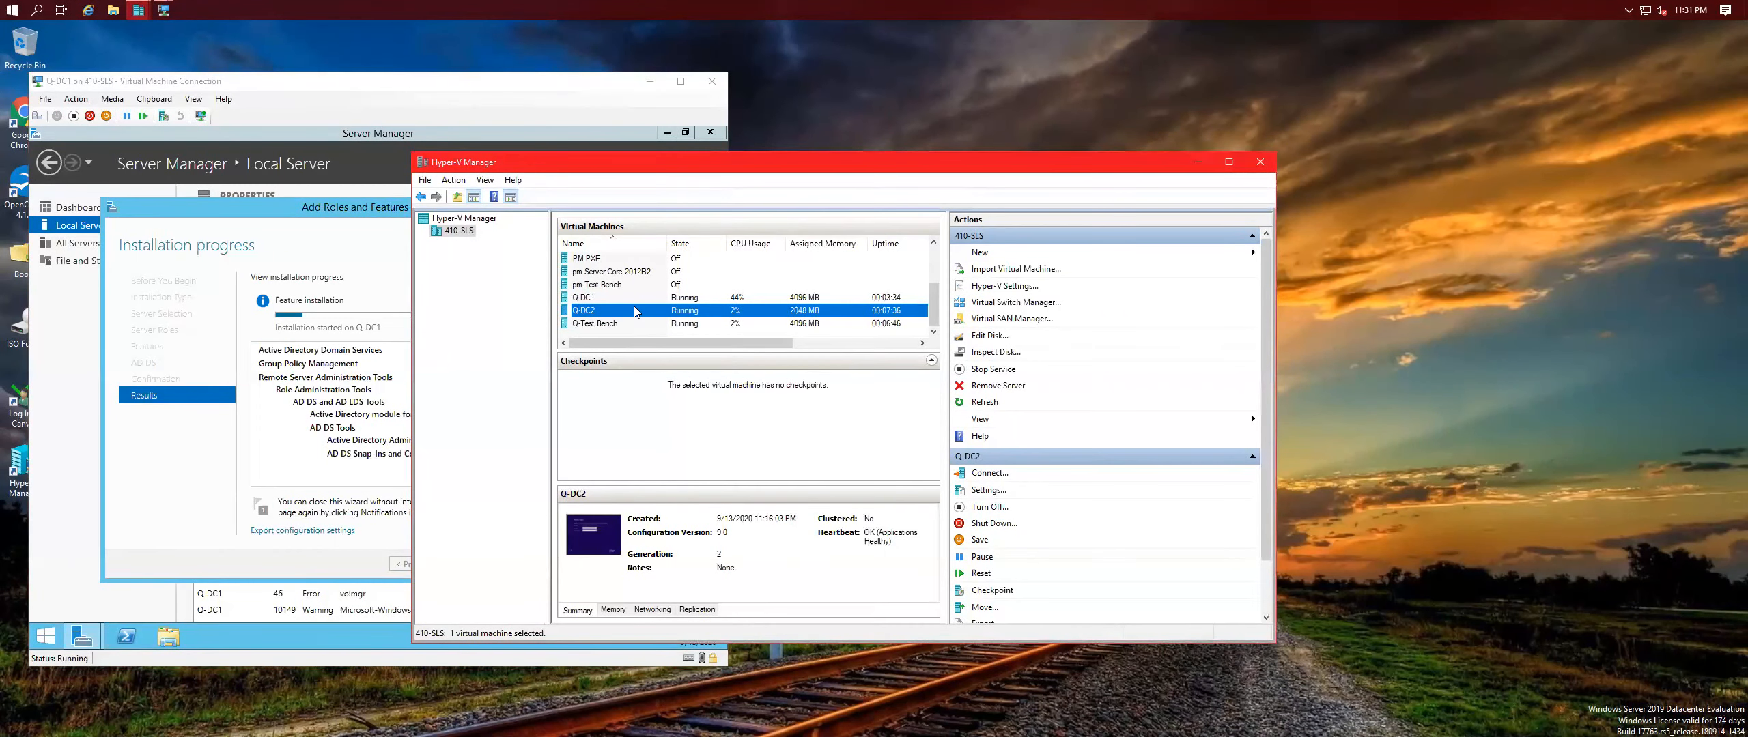
Connect to Q-DC2 and set and confirm its built-in Administrator password to finish setup.
double_click(634, 310)
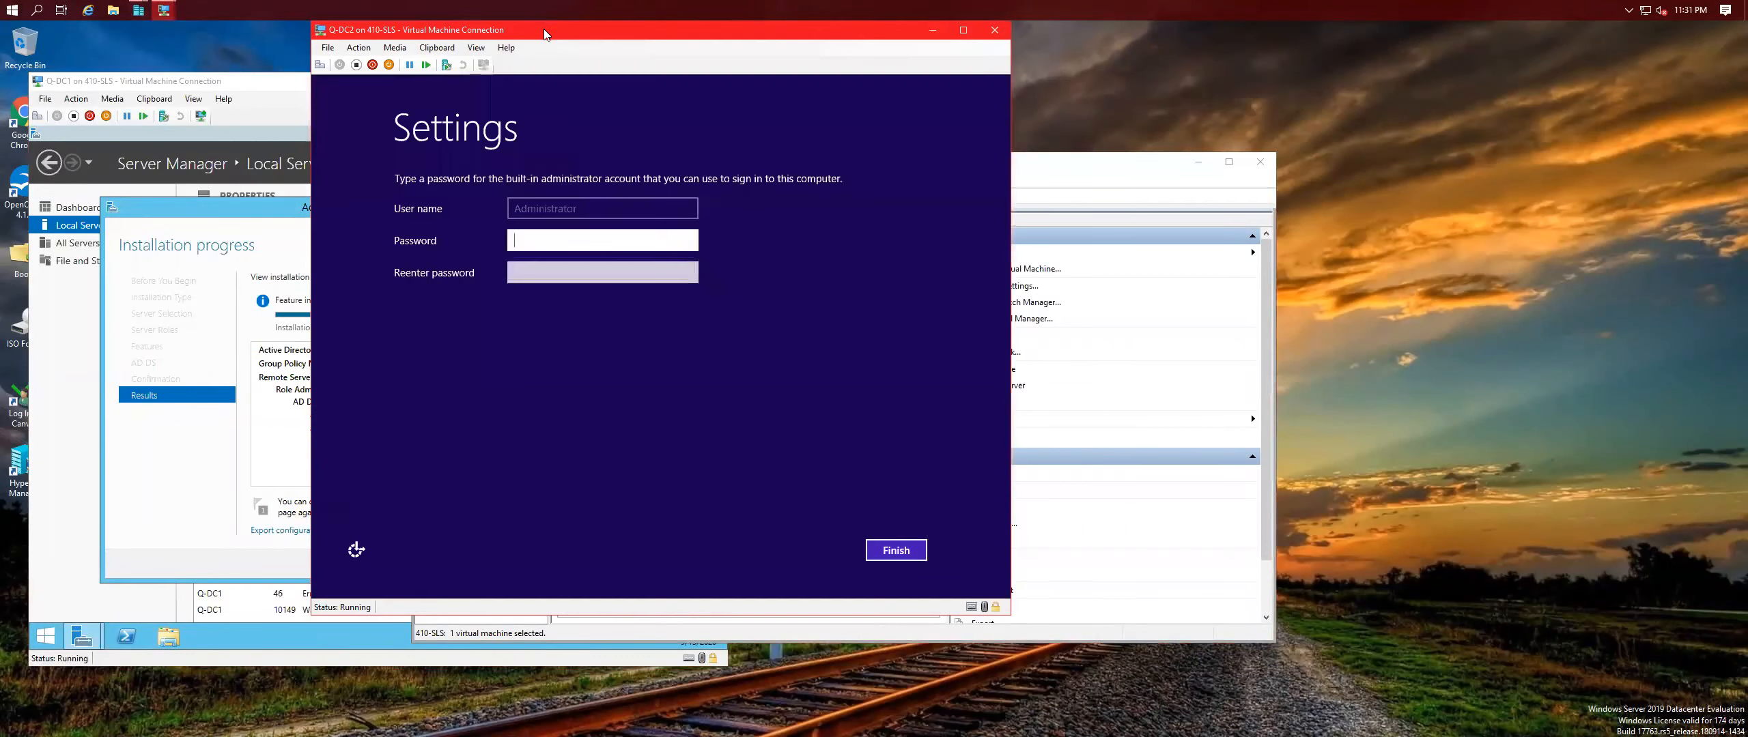
text(*********)
key(Tab)
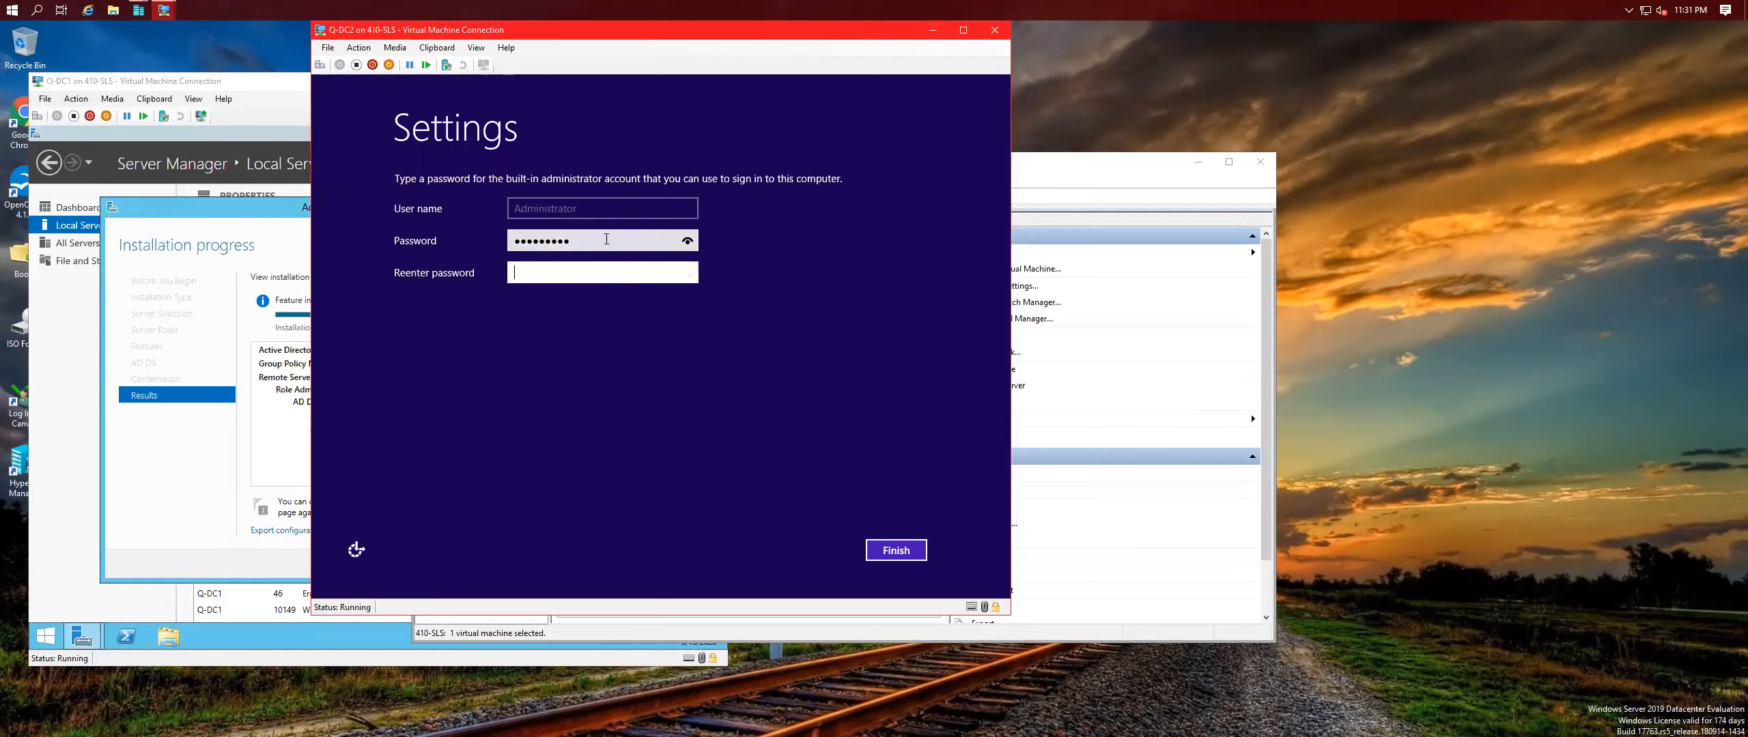
text(*********)
click(895, 550)
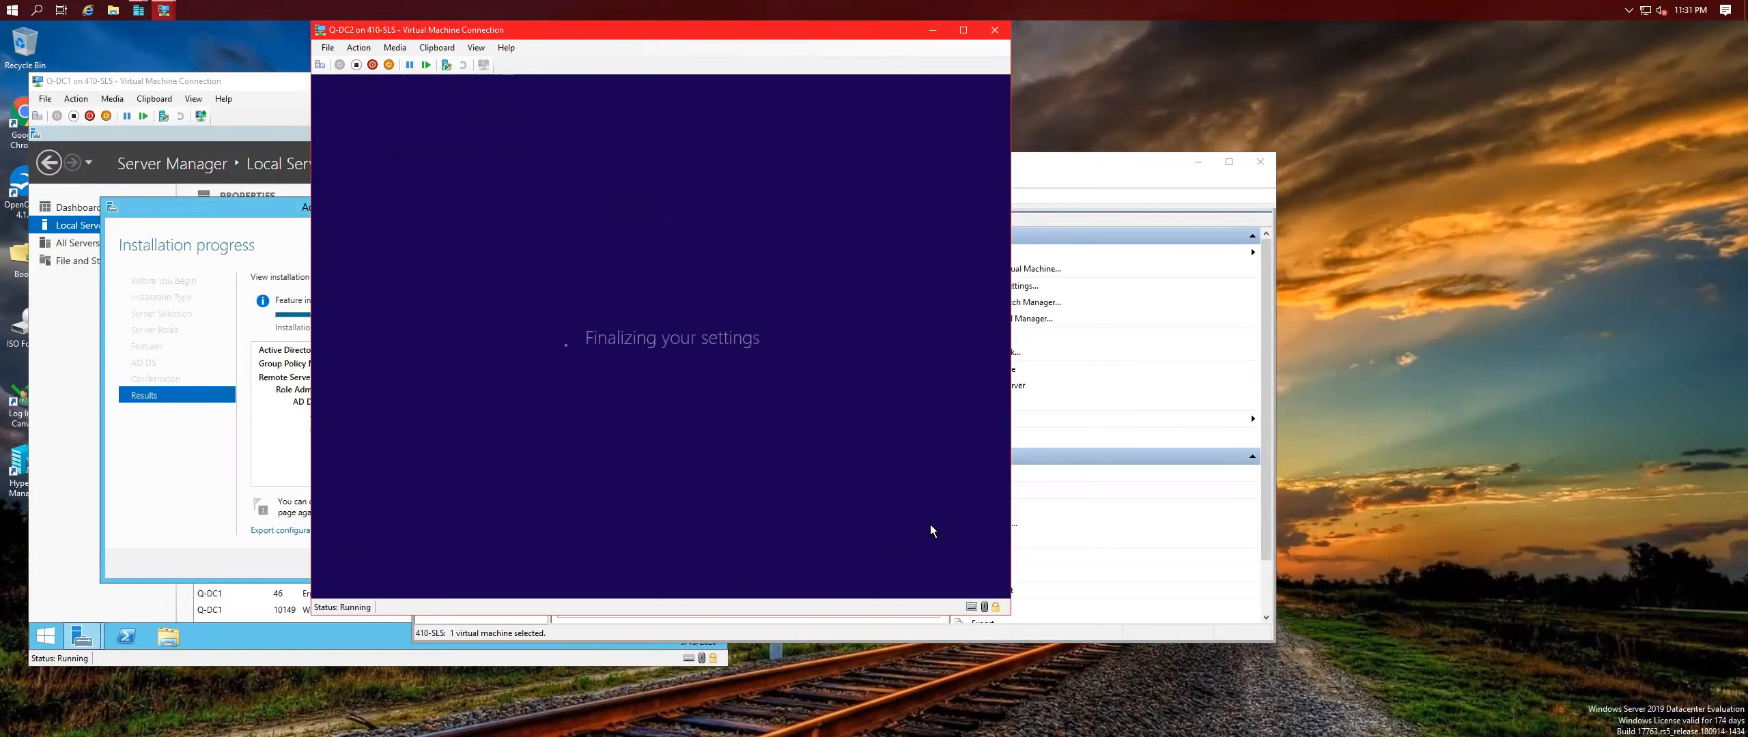
Move the Q-DC2 window aside and sign in as Administrator with the account password.
drag(529, 29, 1152, 68)
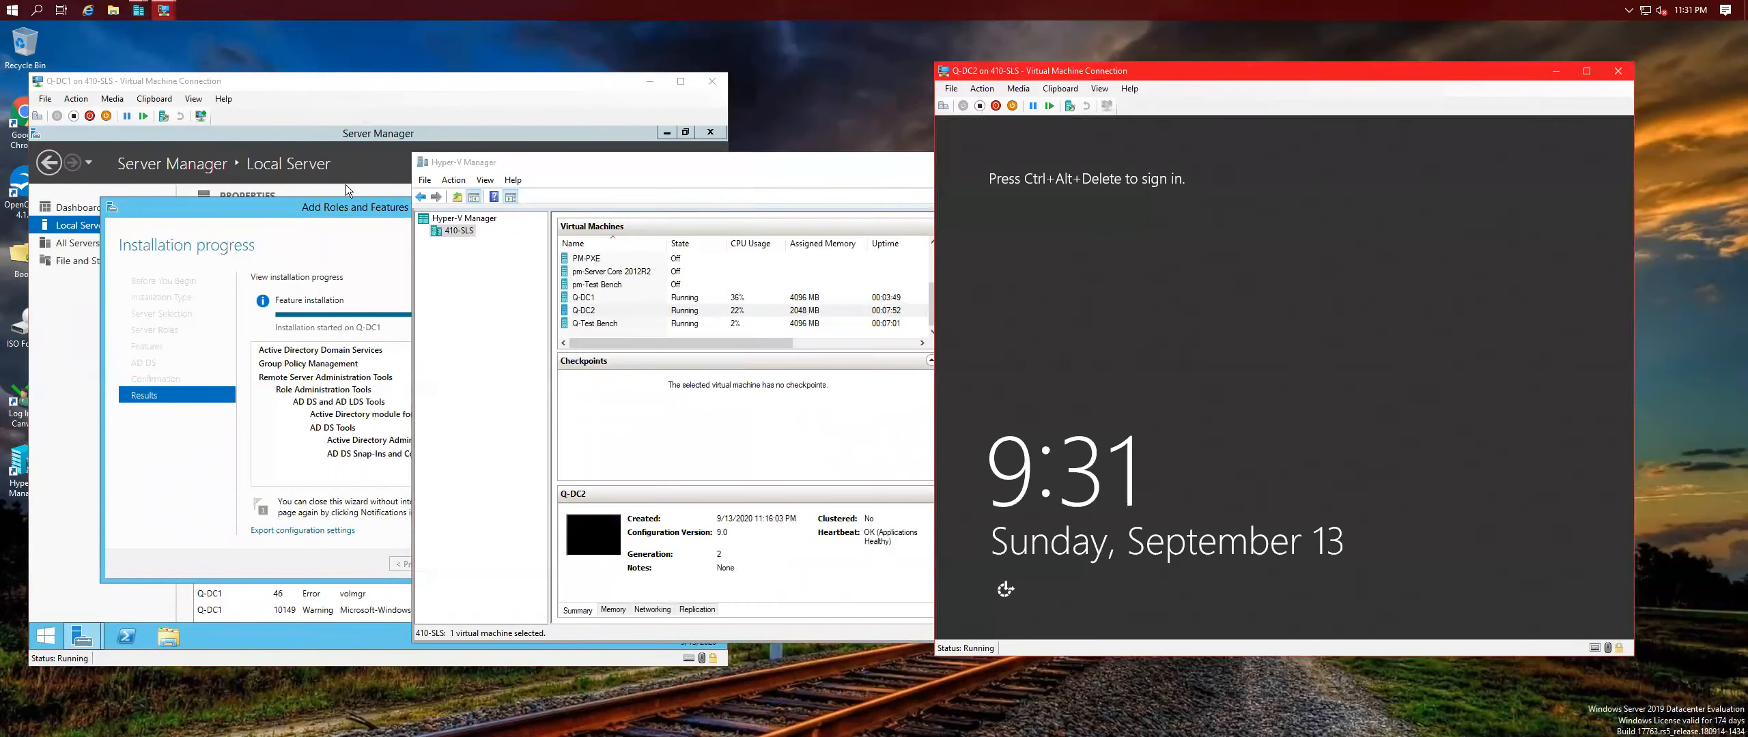
click(341, 204)
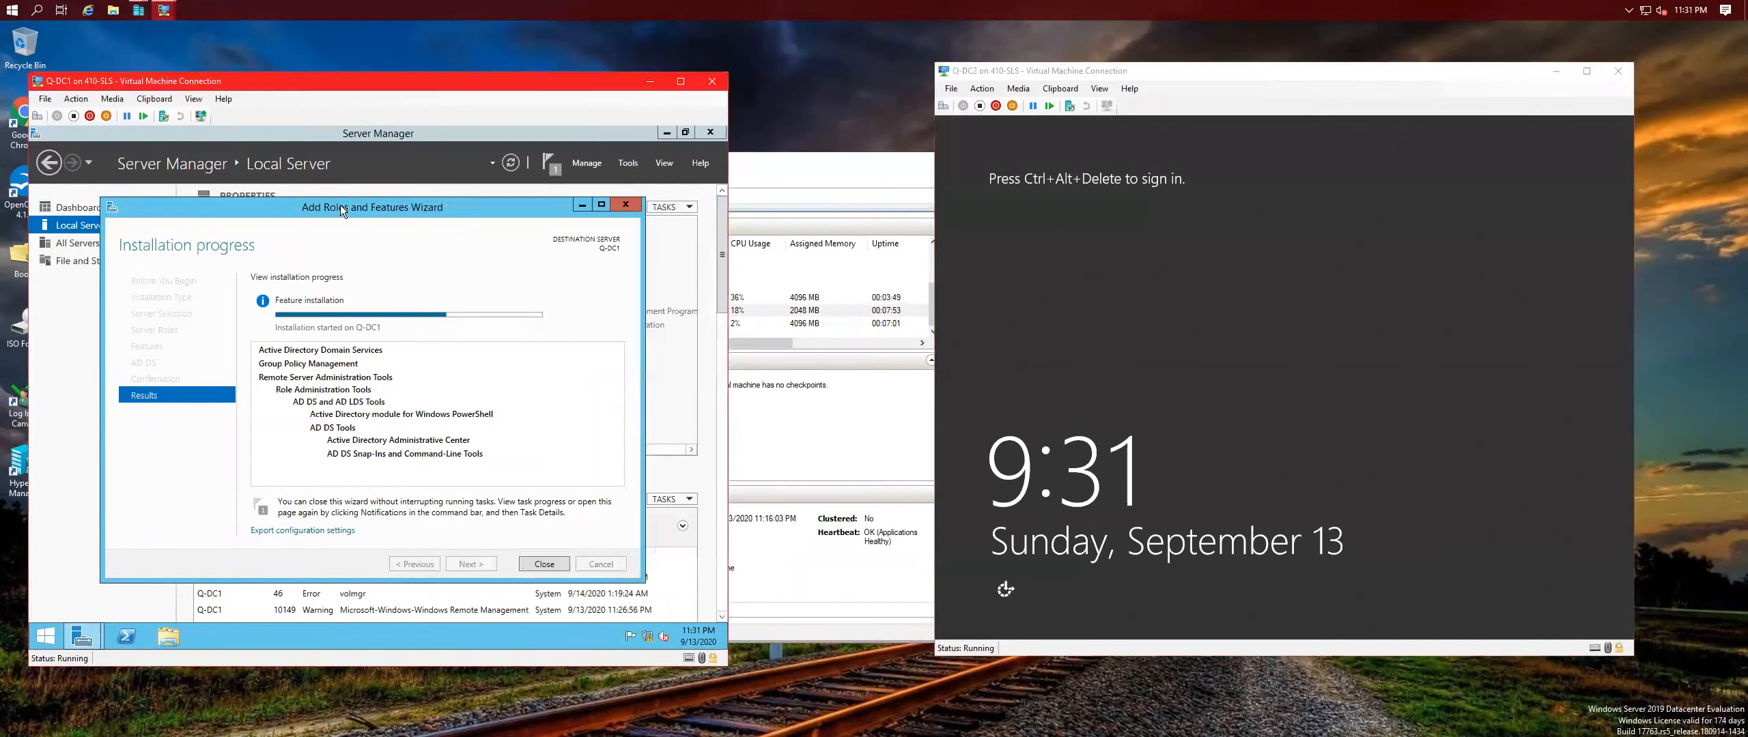
click(942, 105)
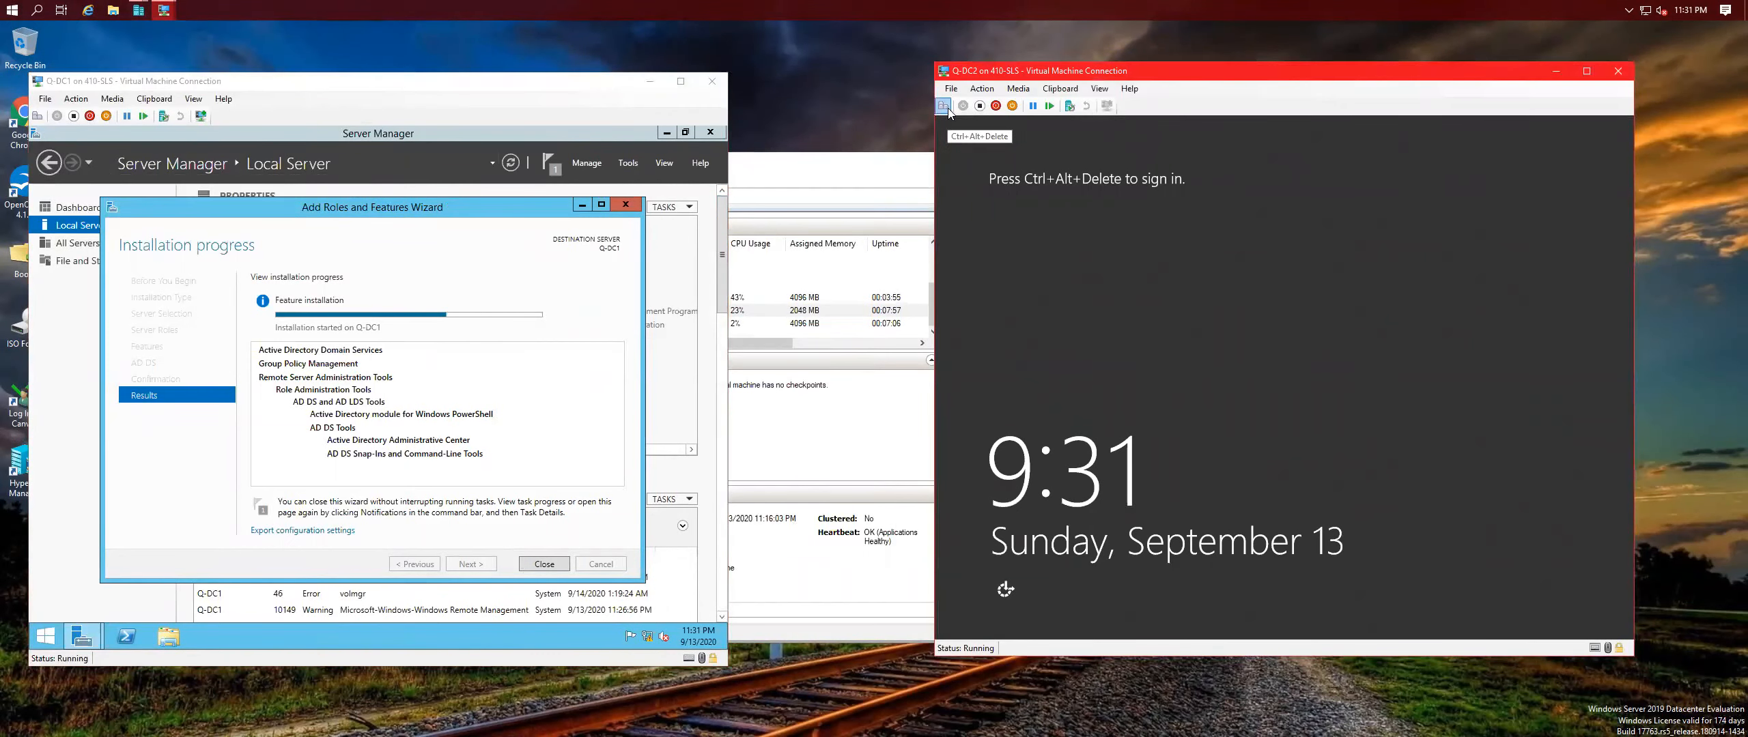
text(Pa$$w0rd)
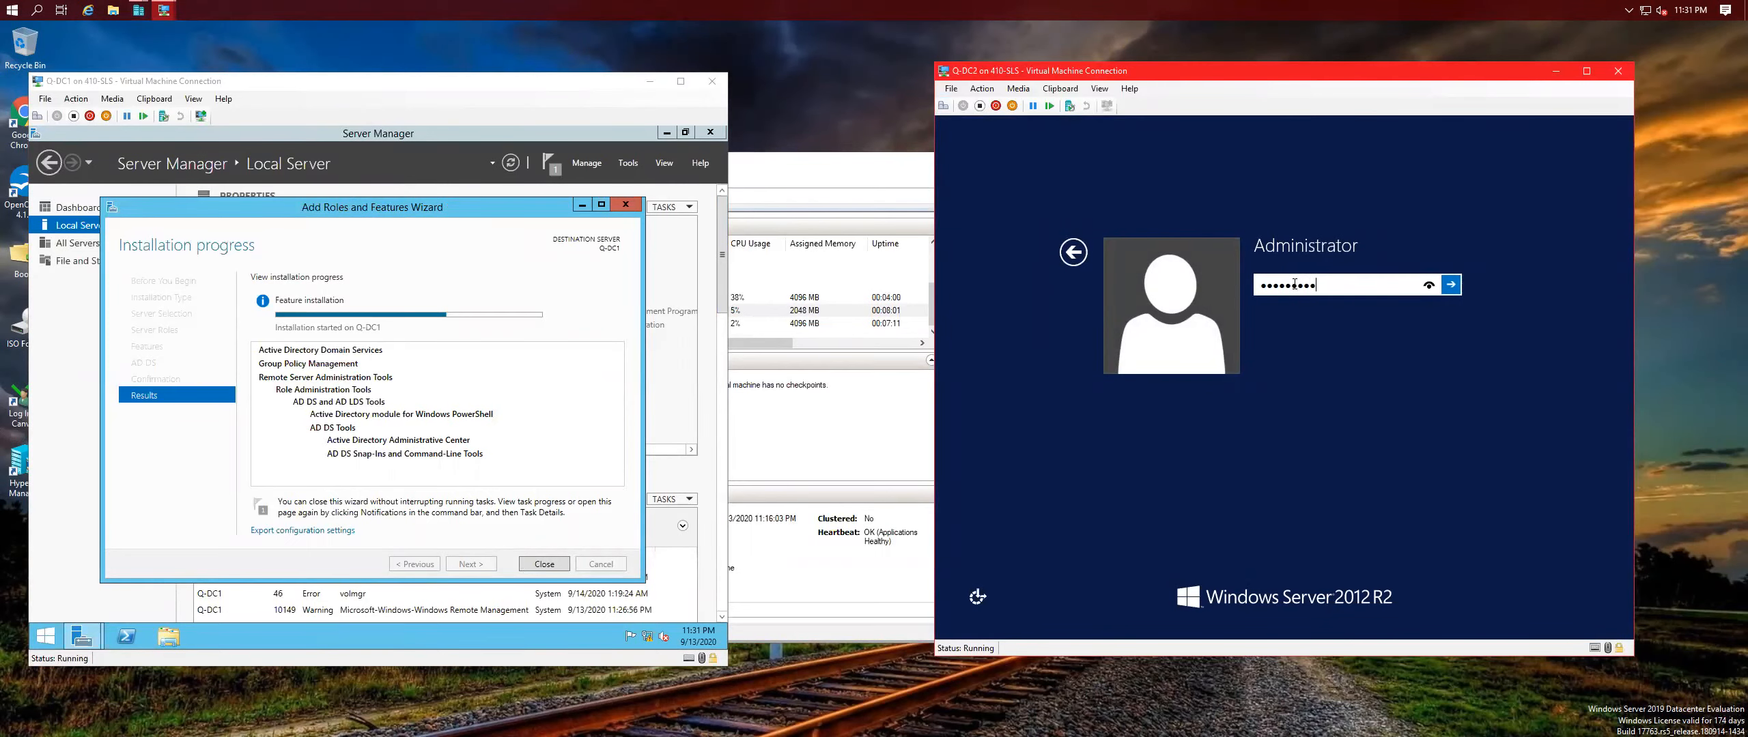
key(Return)
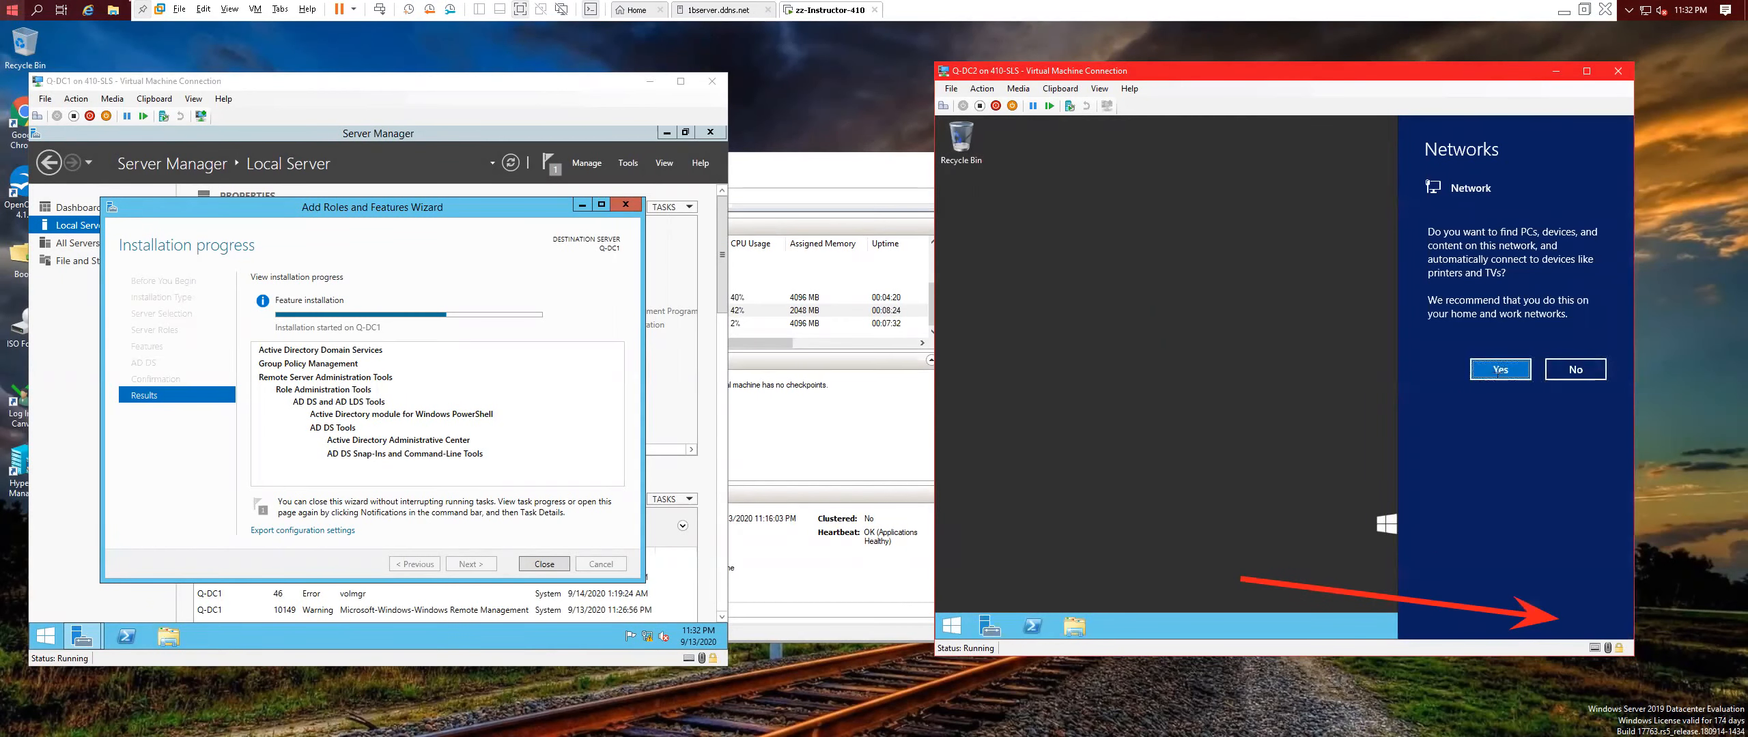
Accept network discovery on Q-DC2 and refresh its desktop twice while Server Manager loads.
click(1499, 374)
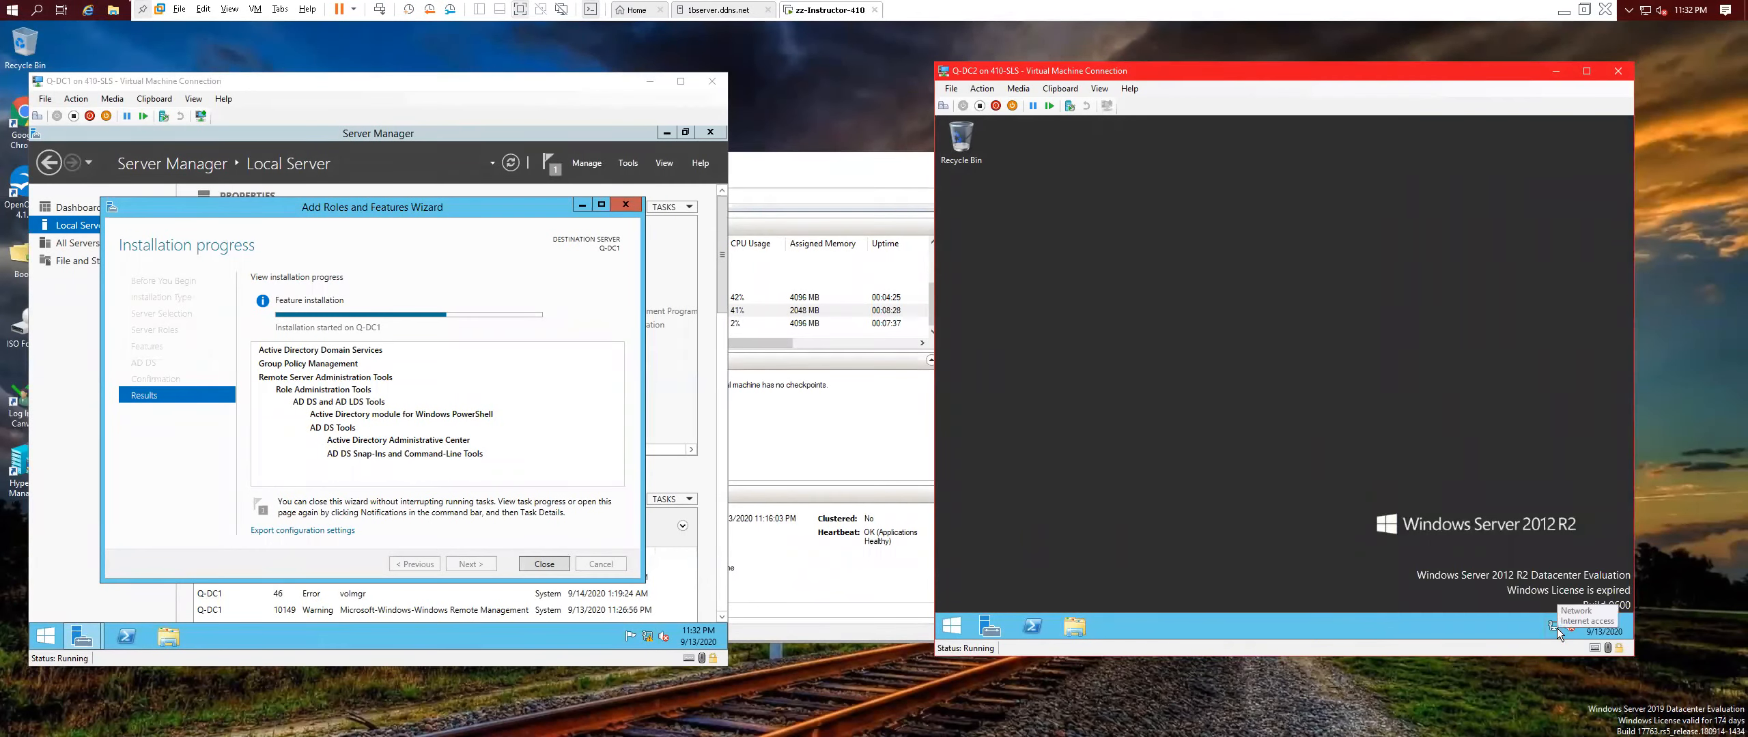
right_click(1337, 500)
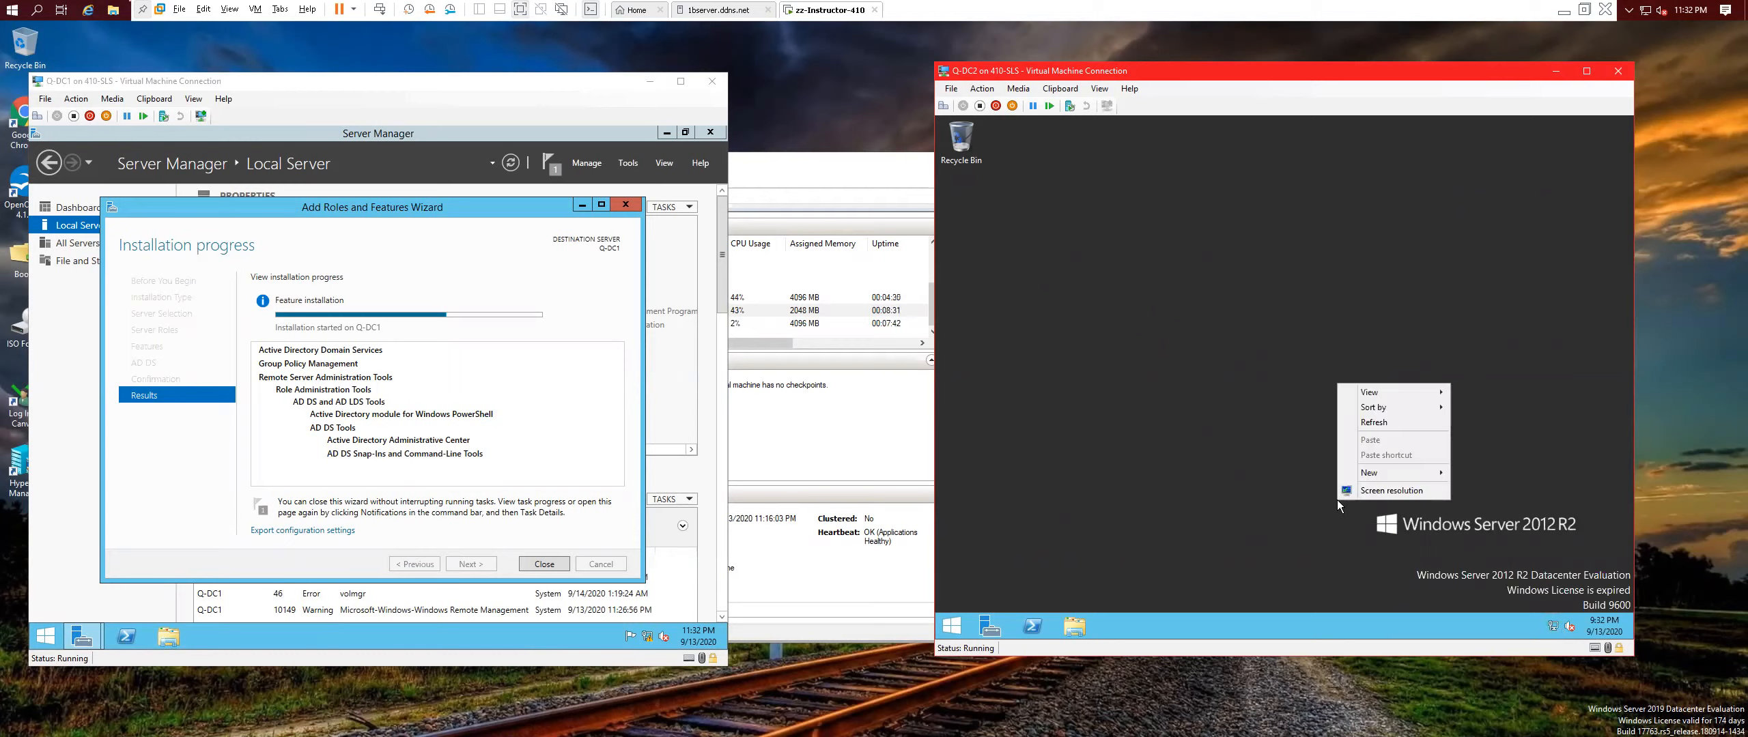
click(1376, 422)
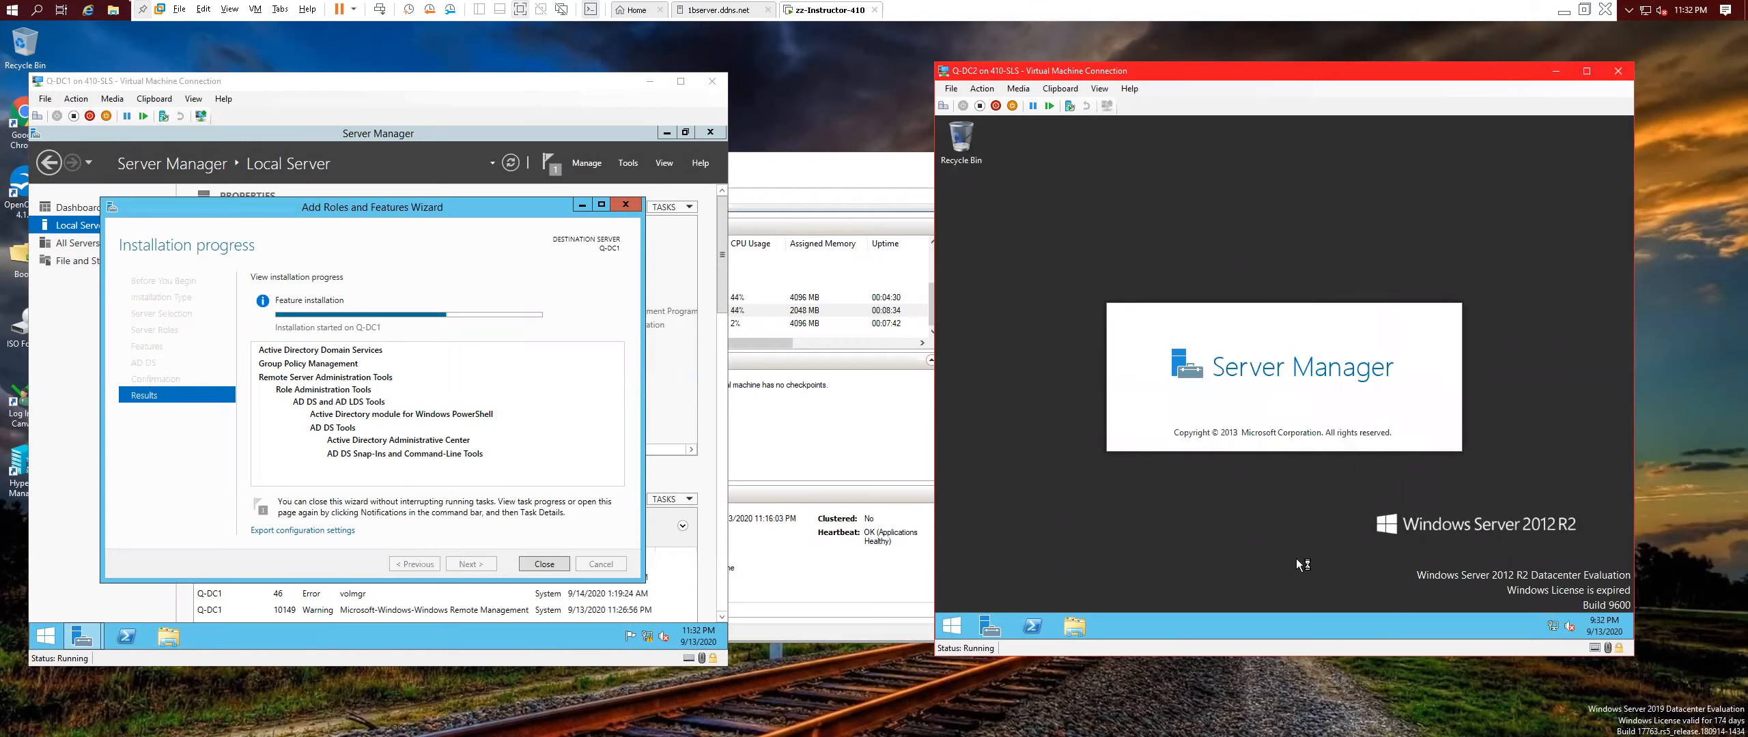
right_click(1190, 546)
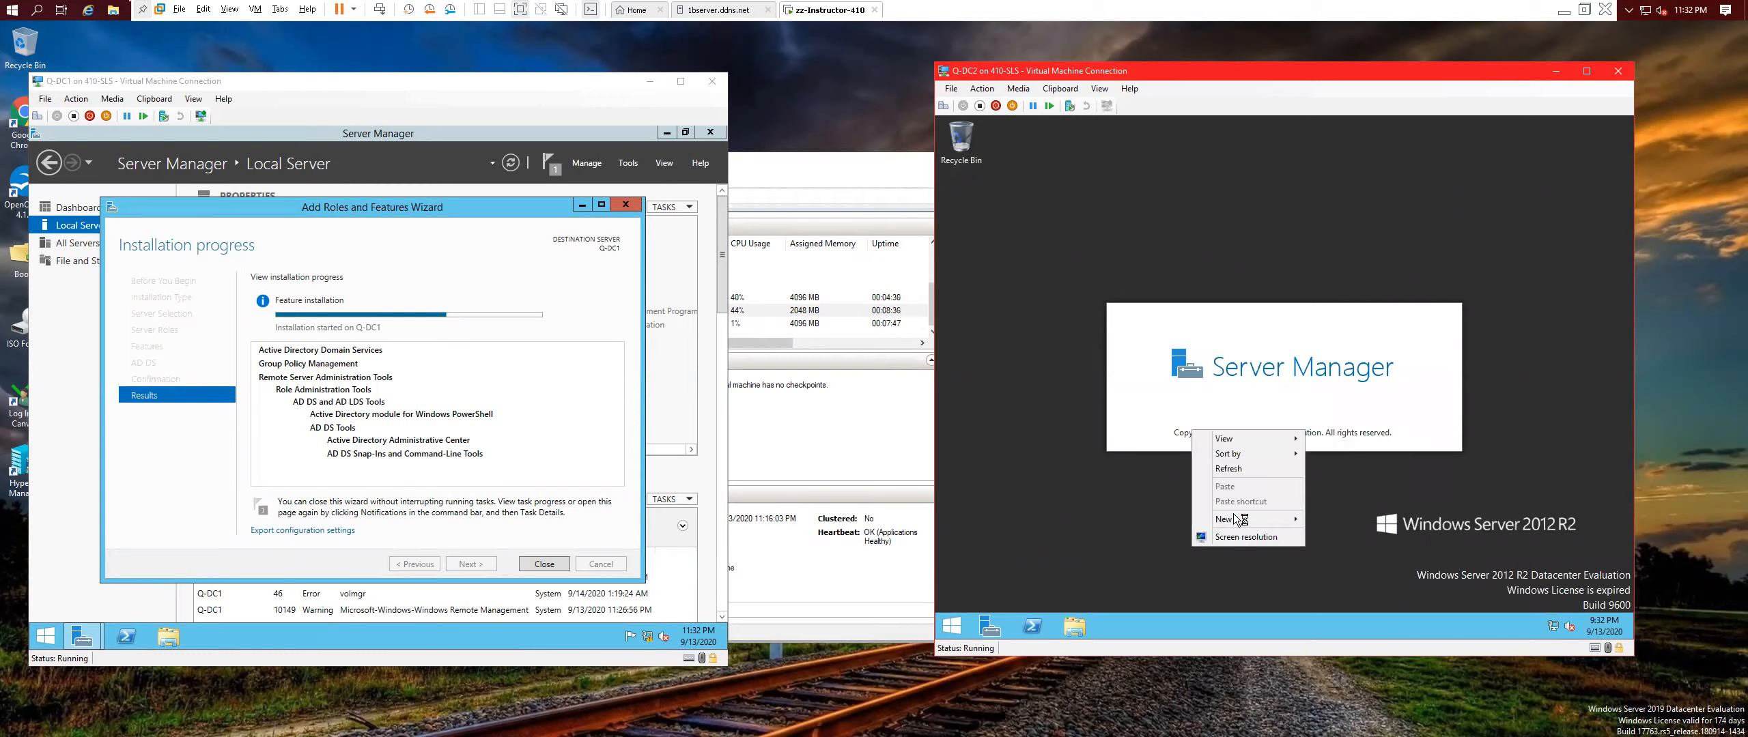
click(1233, 471)
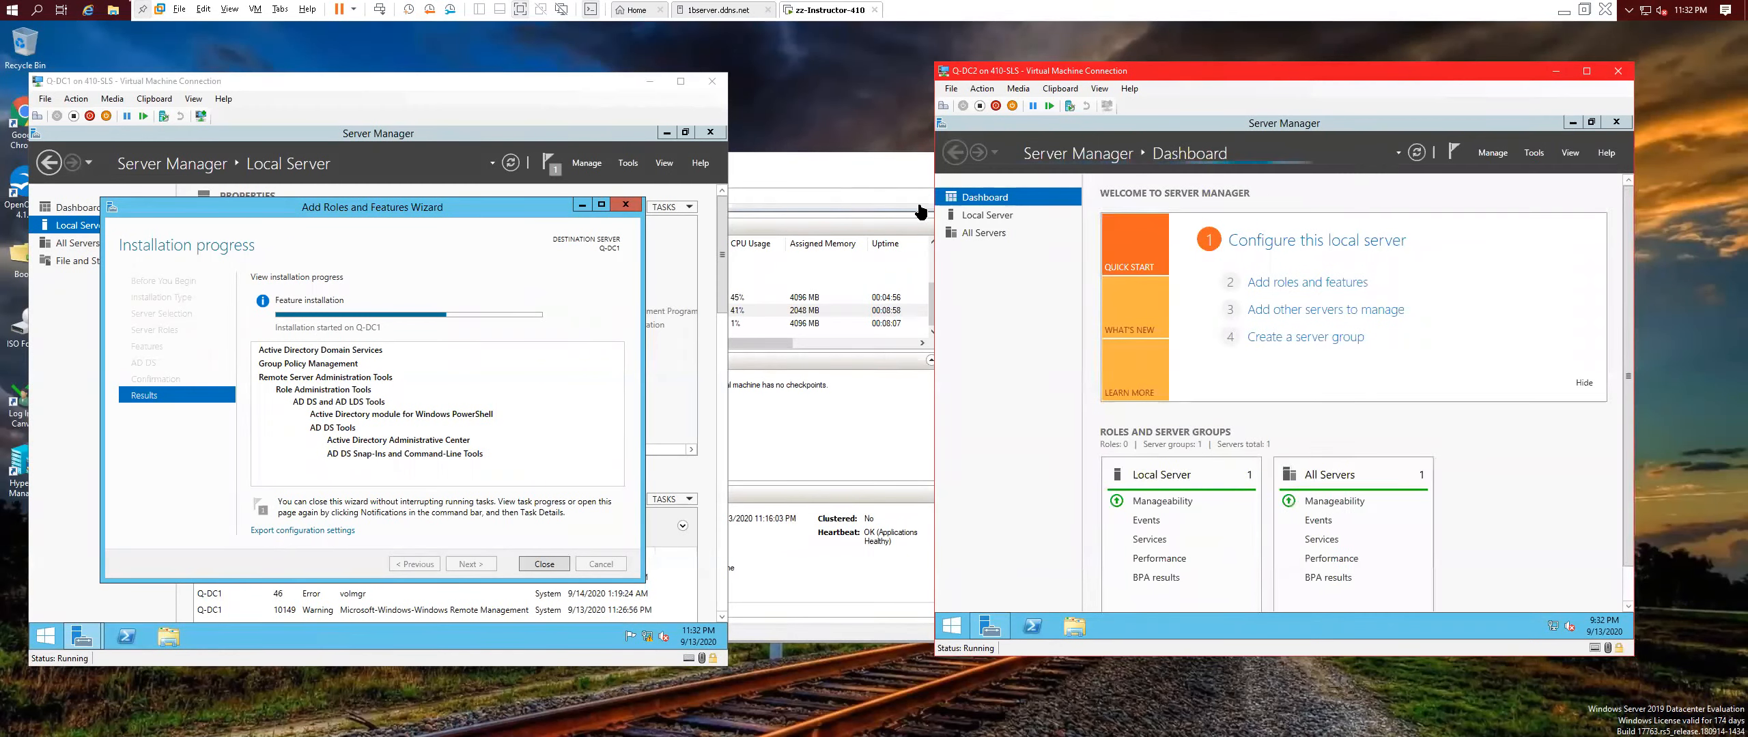
Set Q-DC2's Windows Update to Never check for updates.
click(1303, 246)
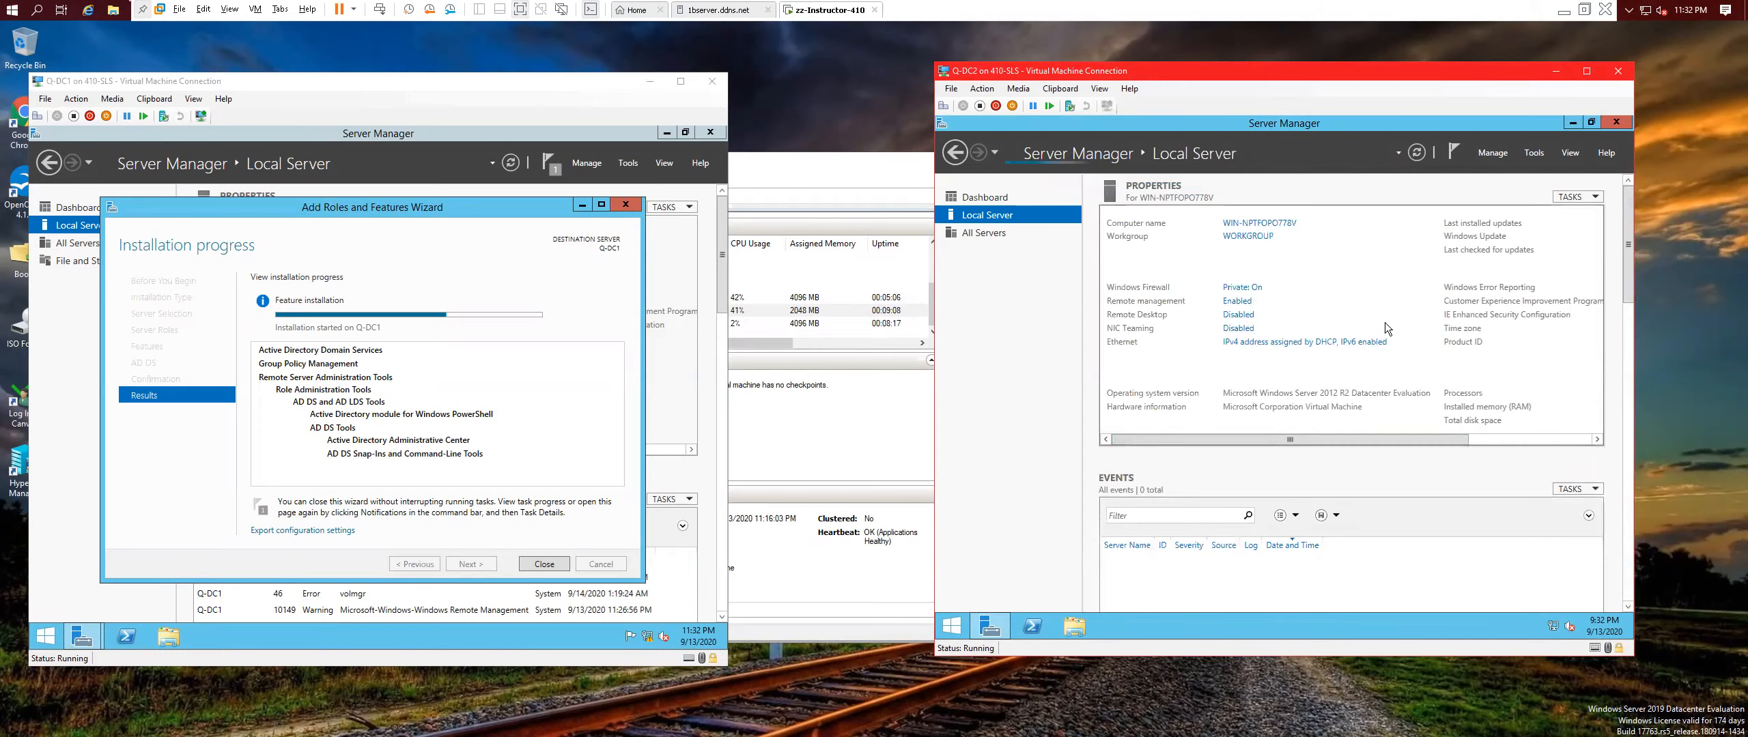
drag(1330, 436, 1495, 429)
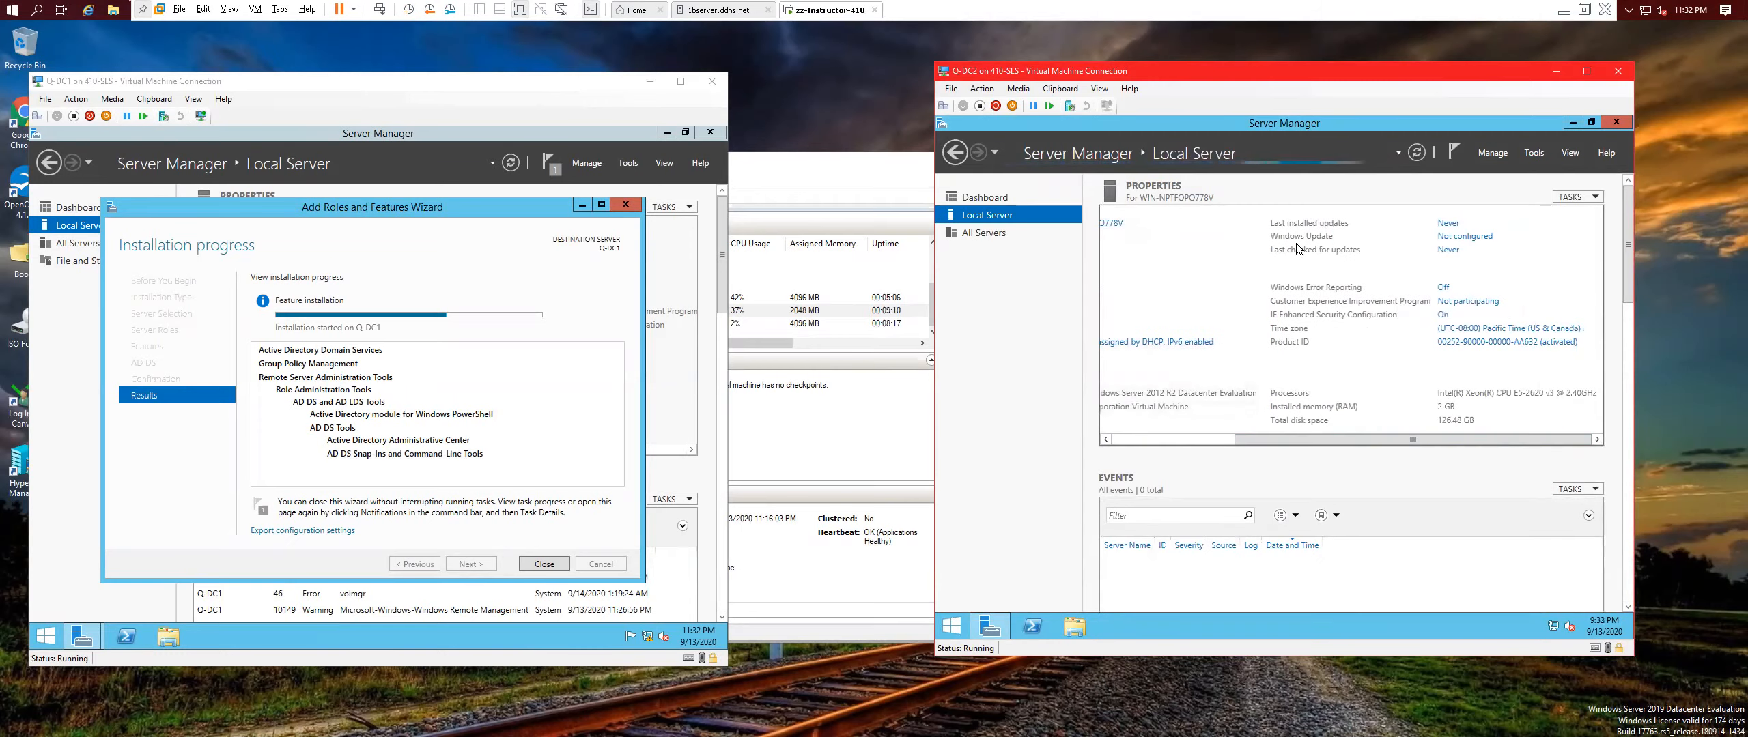
click(1448, 239)
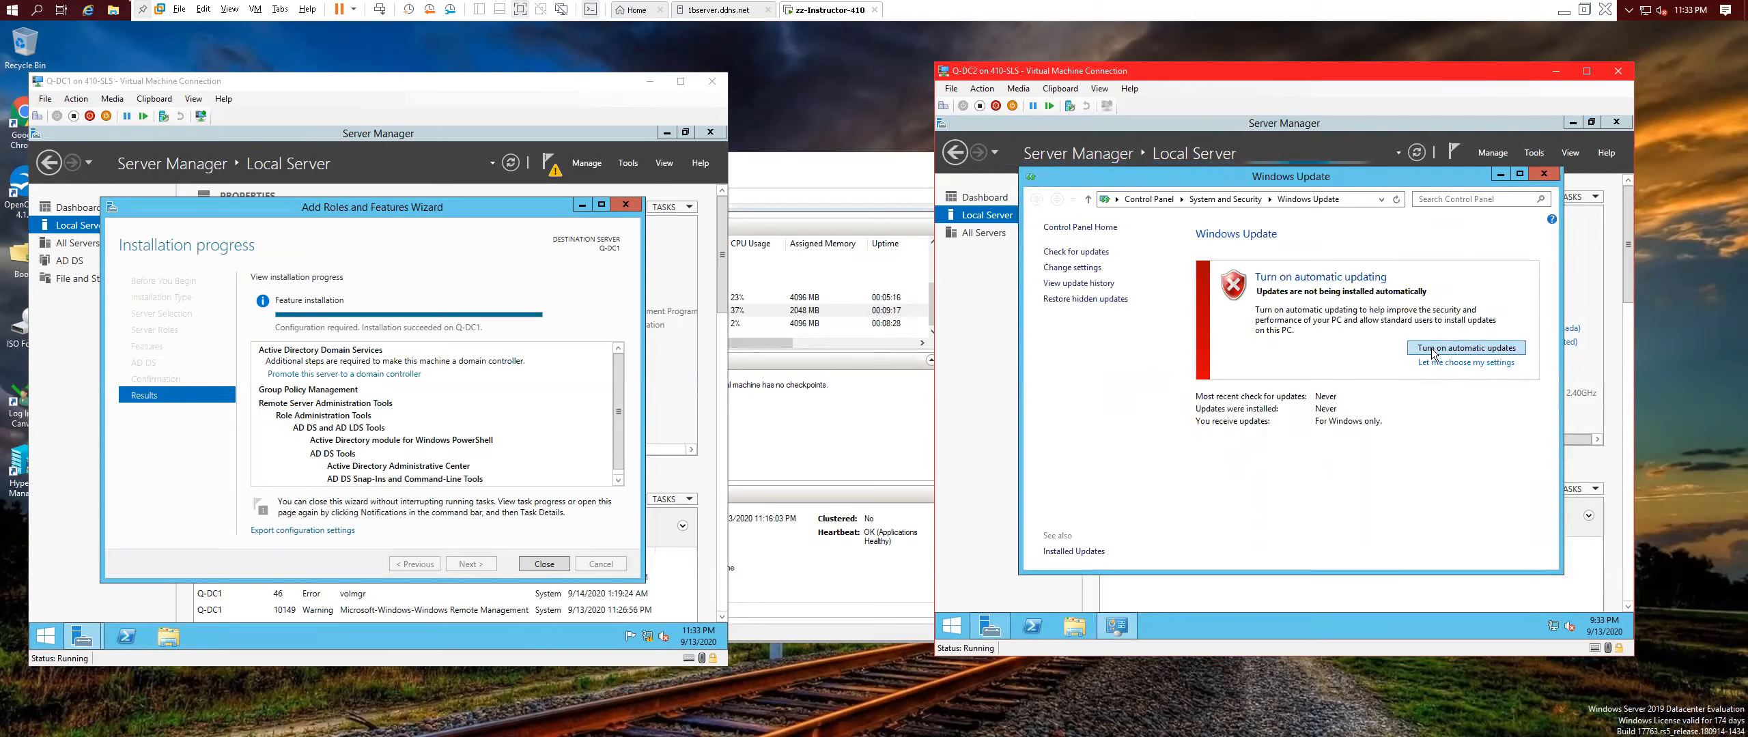
click(1072, 267)
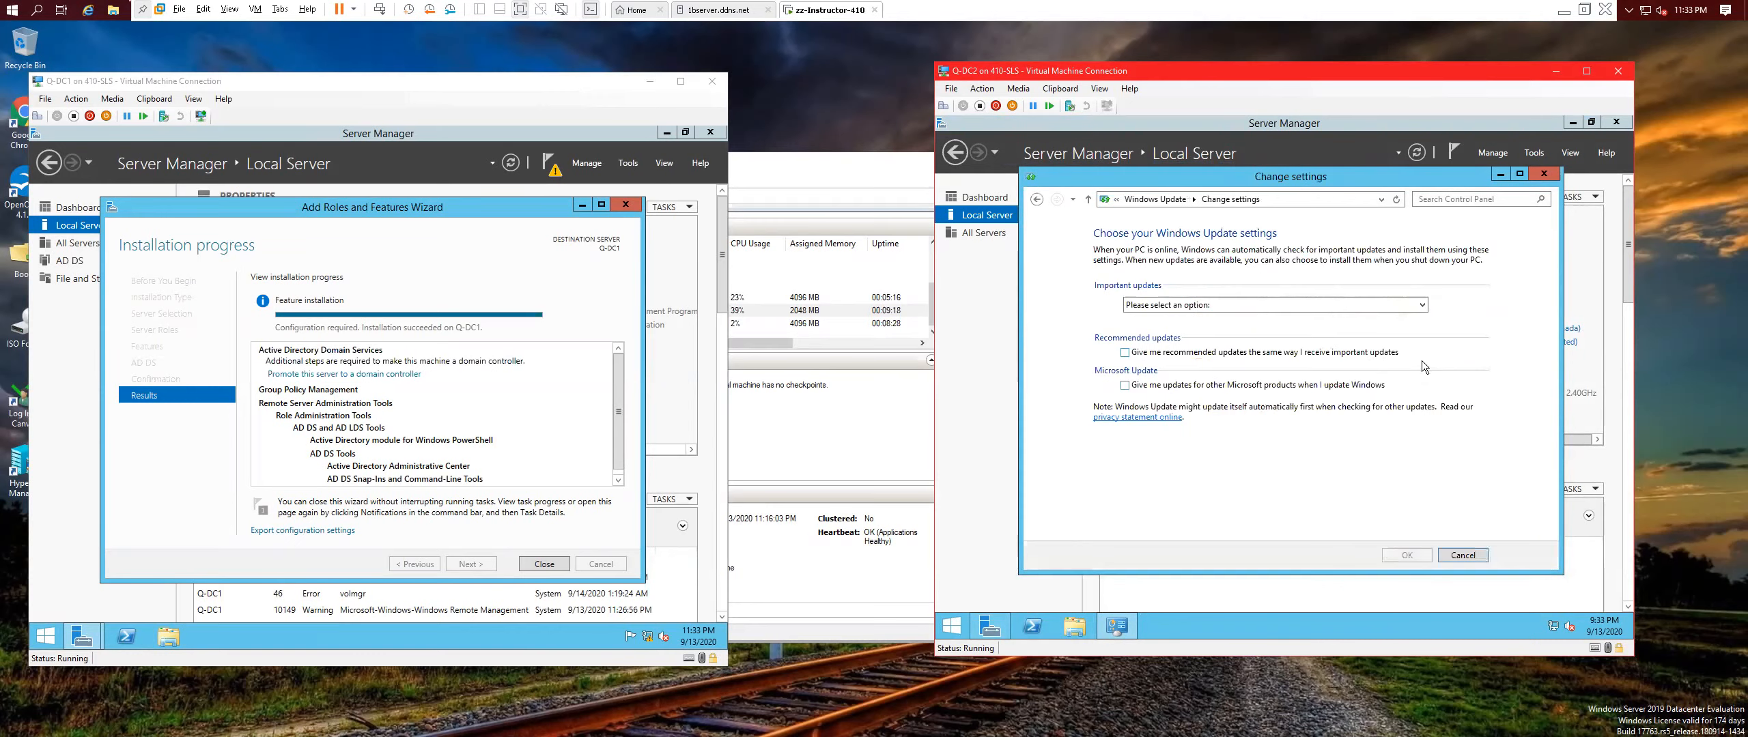
click(1198, 307)
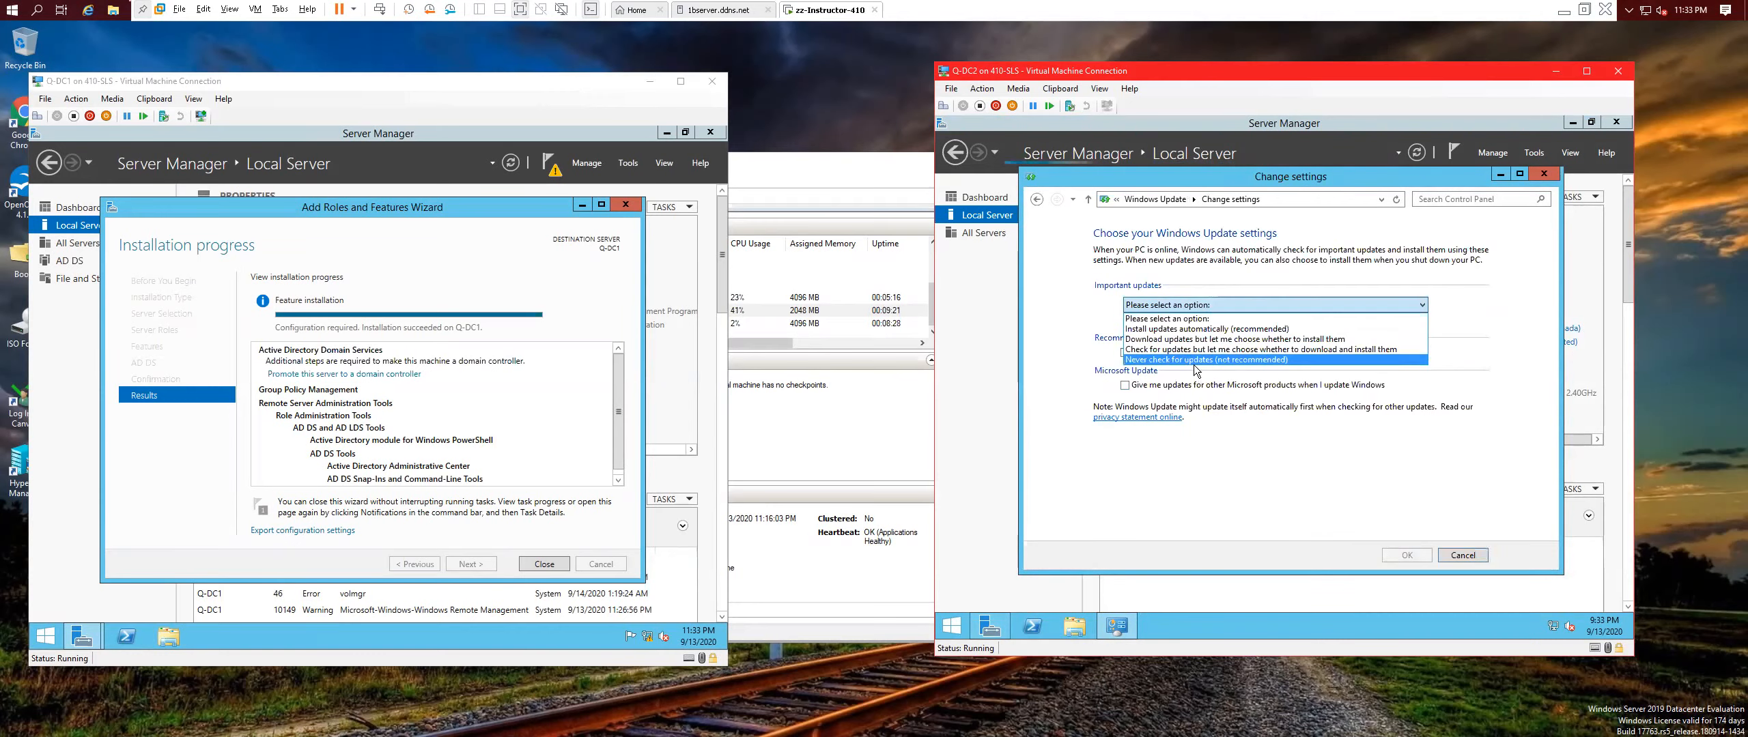
click(1222, 360)
click(1407, 555)
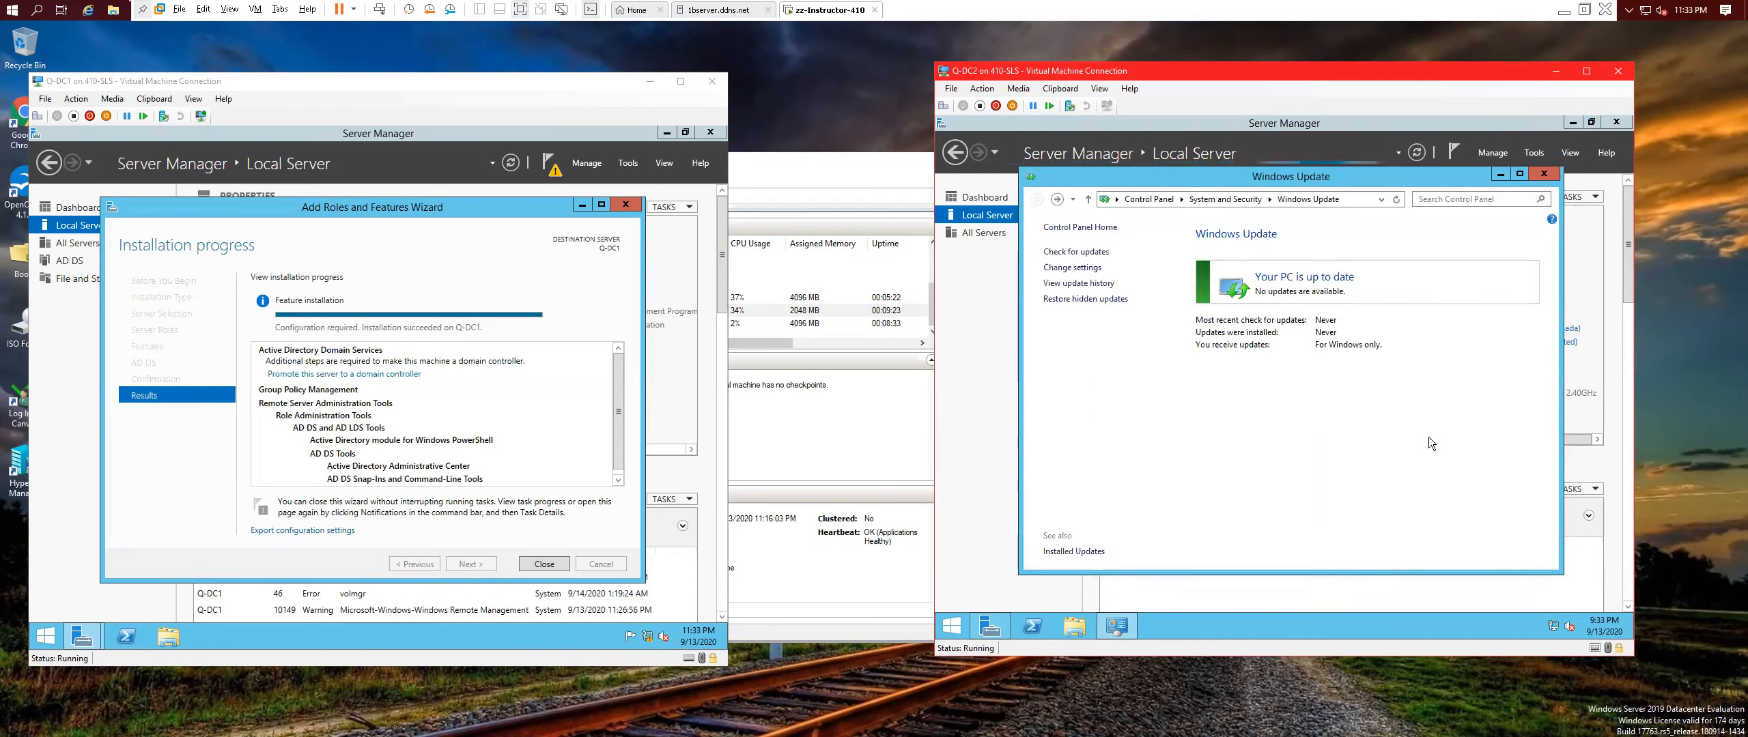
click(1542, 175)
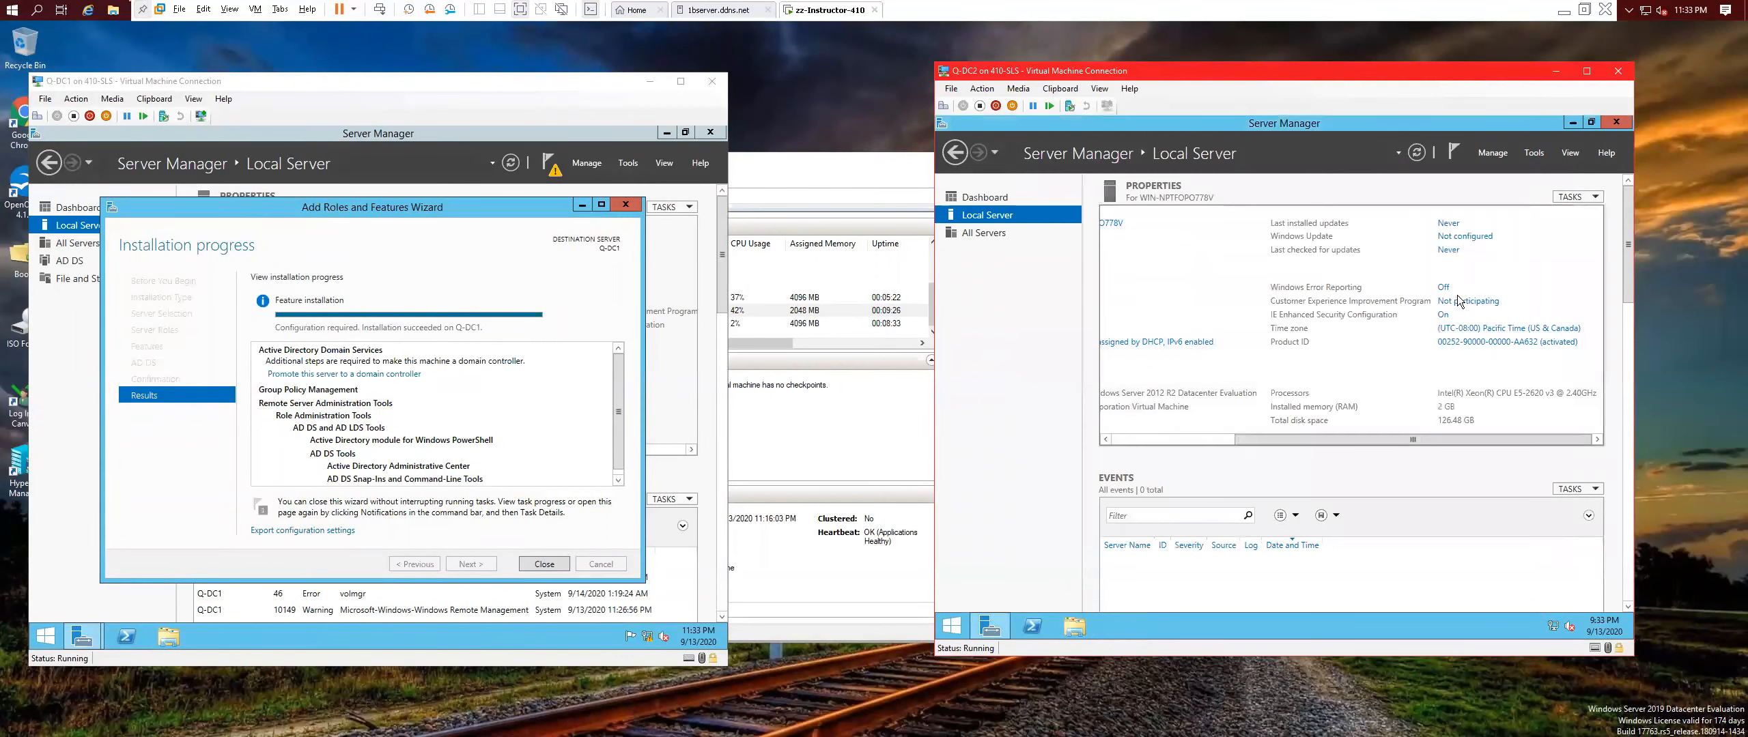
Change Q-DC2's time zone to Central Time (US & Canada).
click(1465, 329)
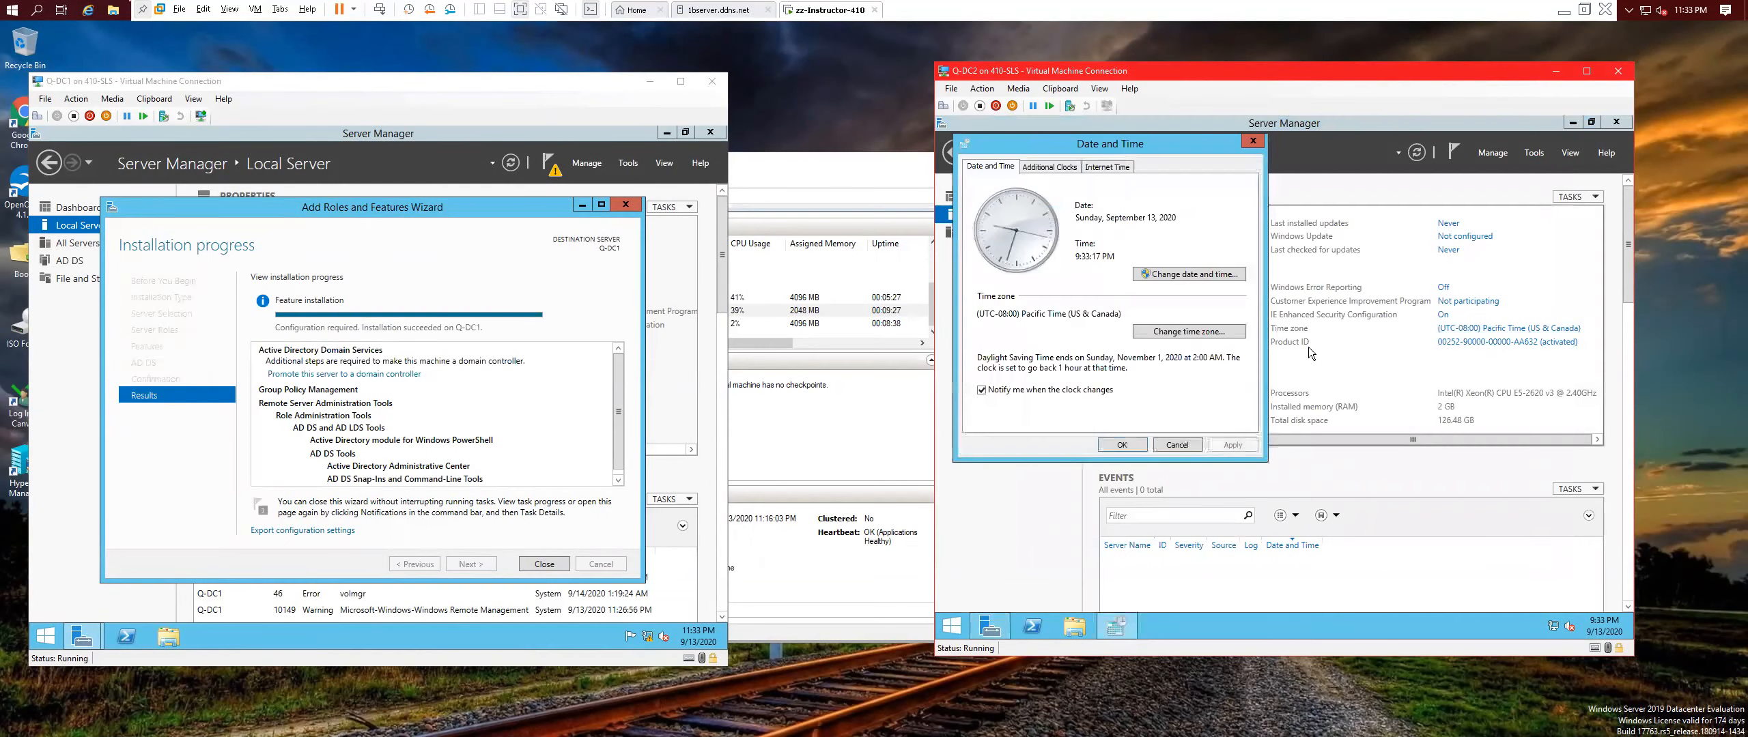
click(1185, 332)
click(1168, 227)
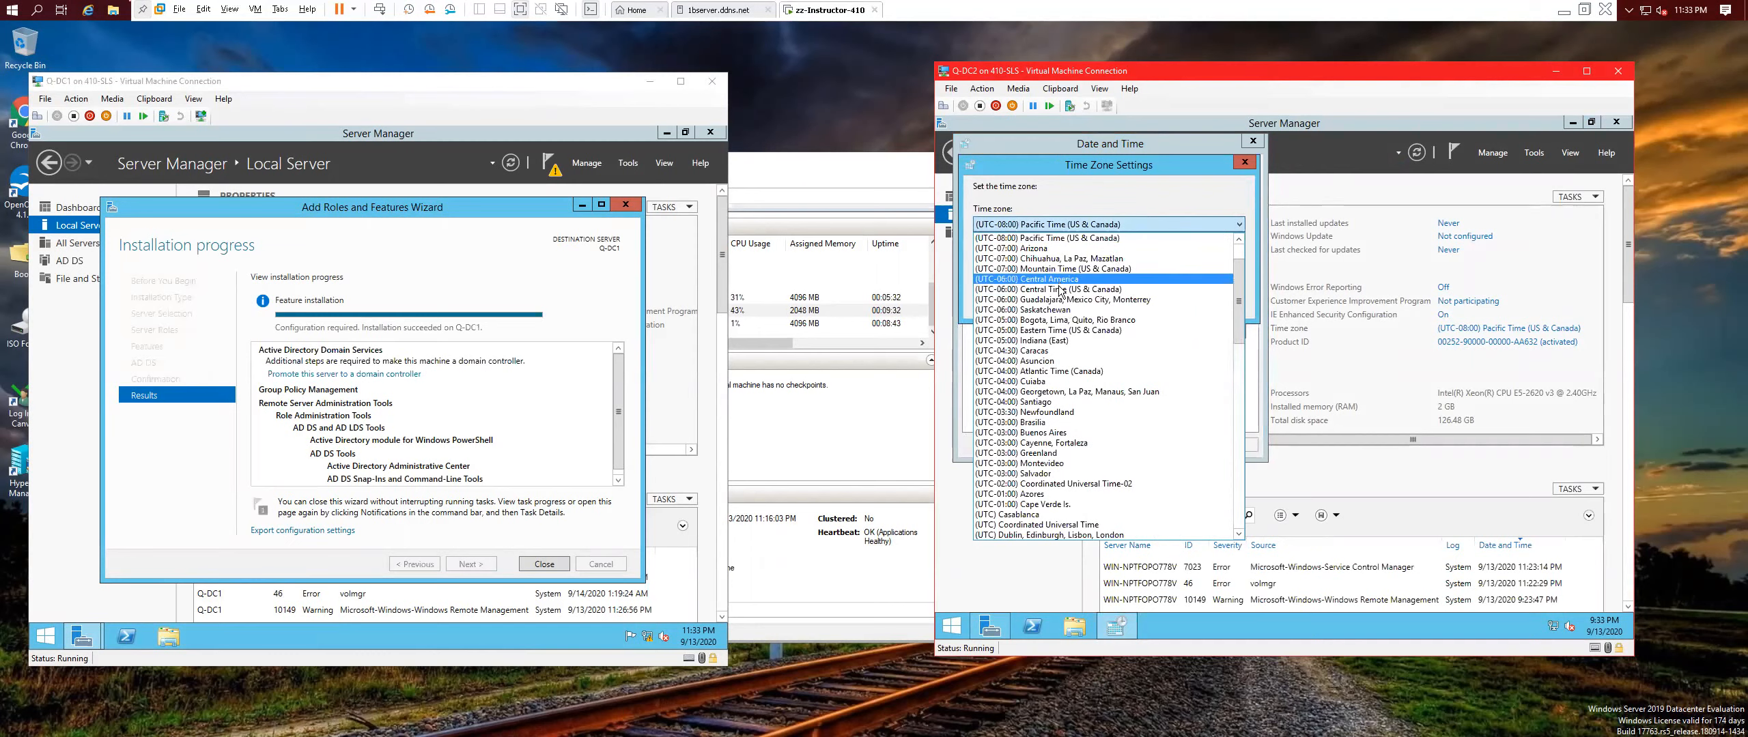
click(1065, 290)
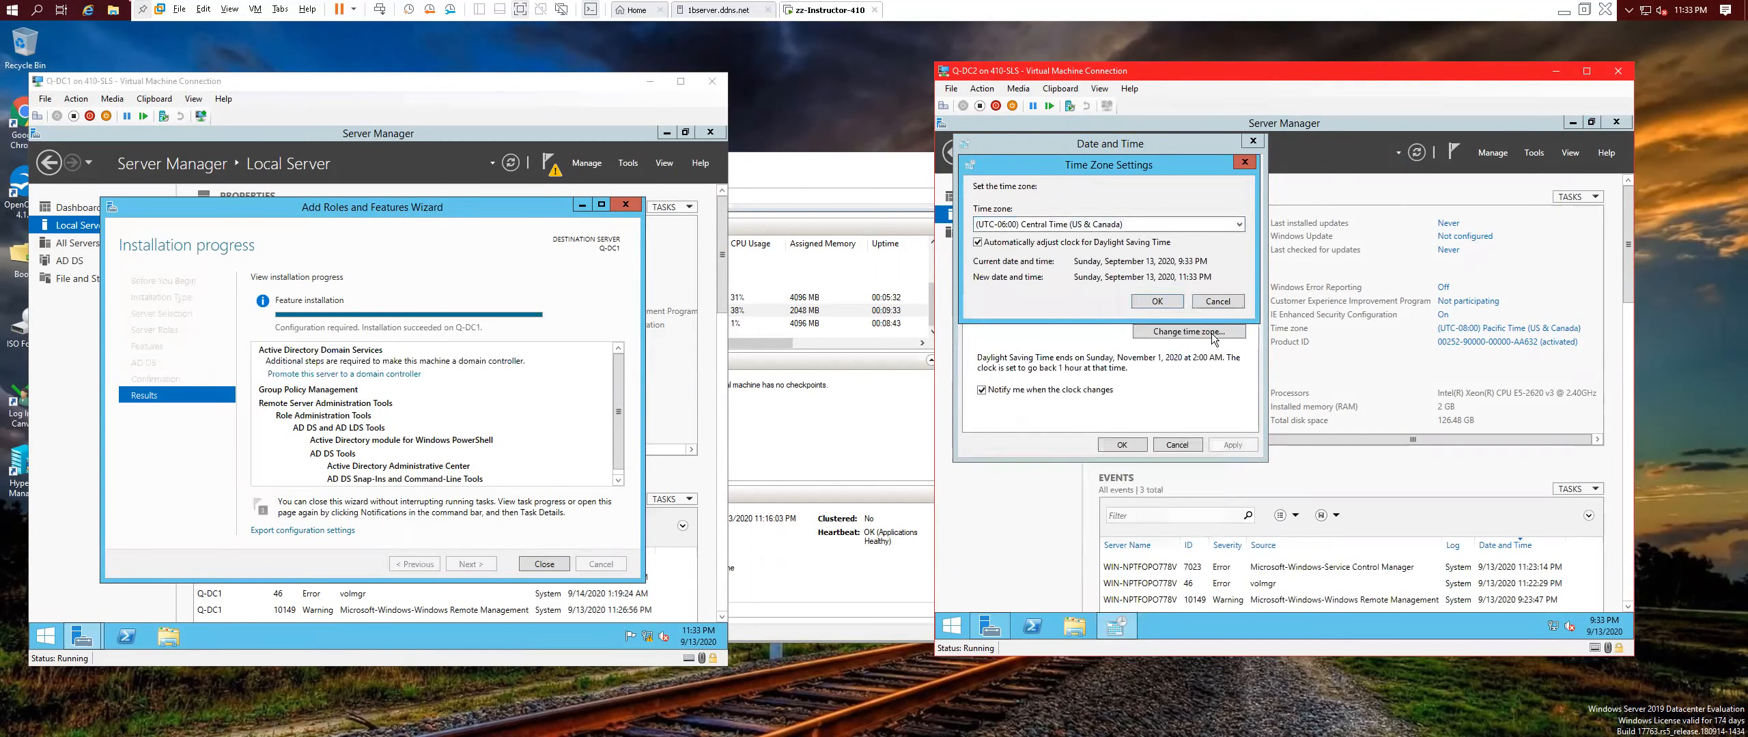
click(1122, 444)
drag(1289, 437, 1115, 448)
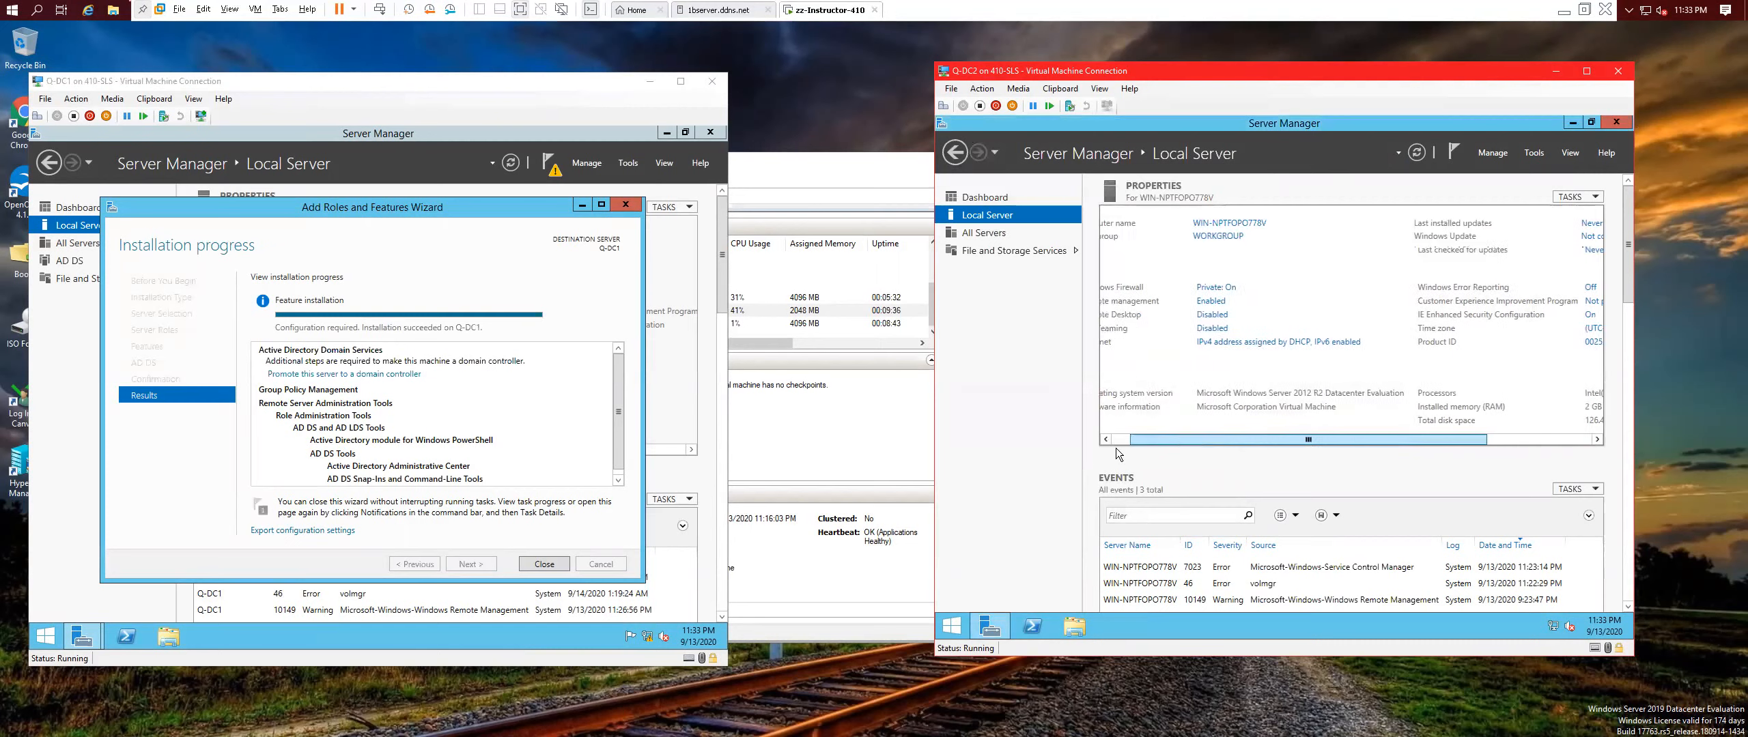
Set Q-DC2's Ethernet IPv4 to static 10.0.0.2, mask 255.0.0.0, DNS 127.0.0.1 and 10.0.0.1.
click(1239, 343)
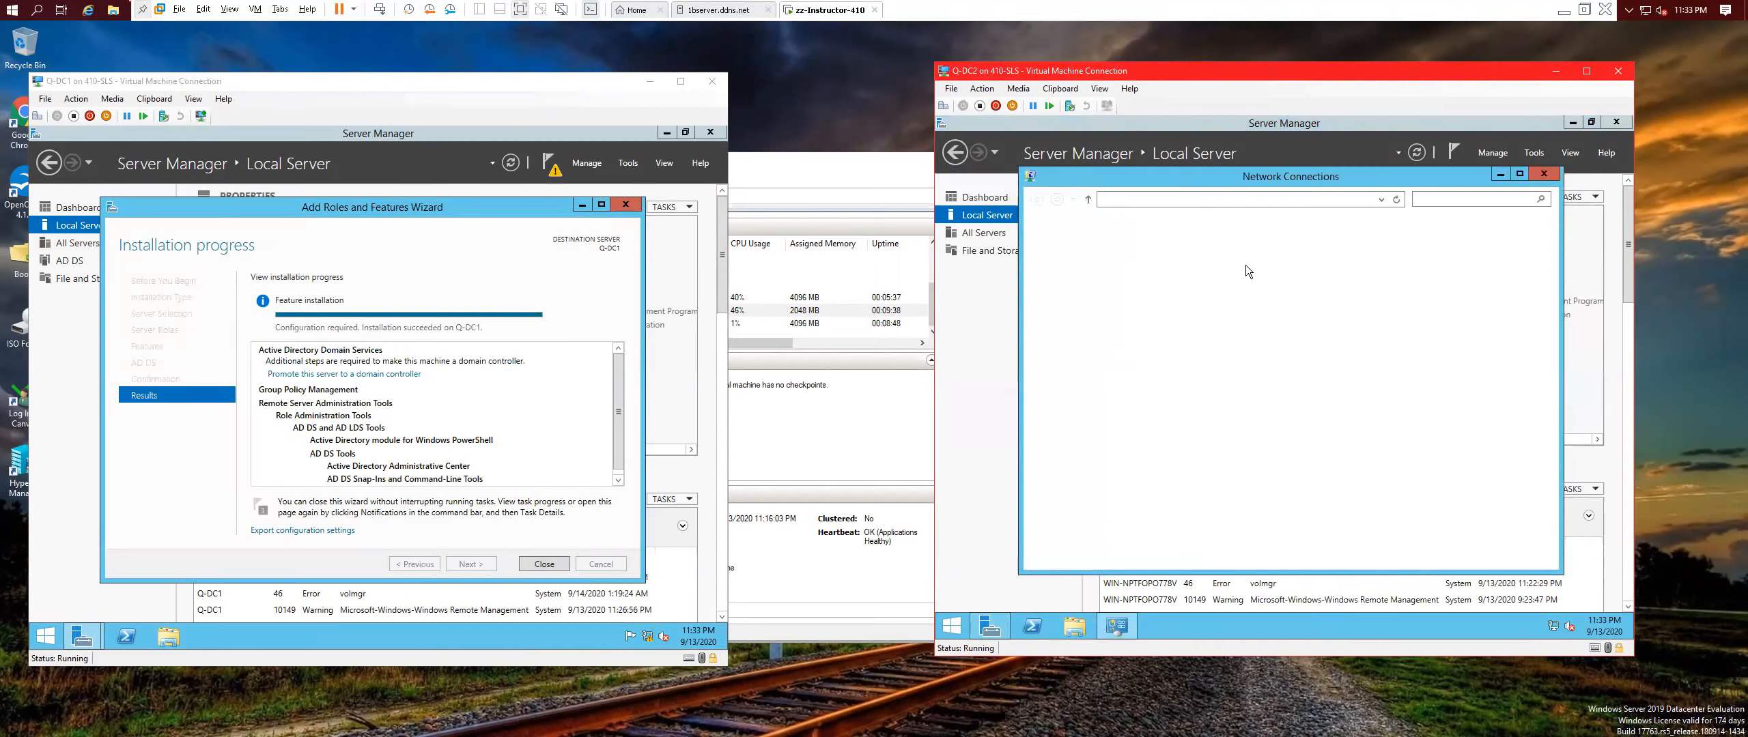
right_click(1087, 253)
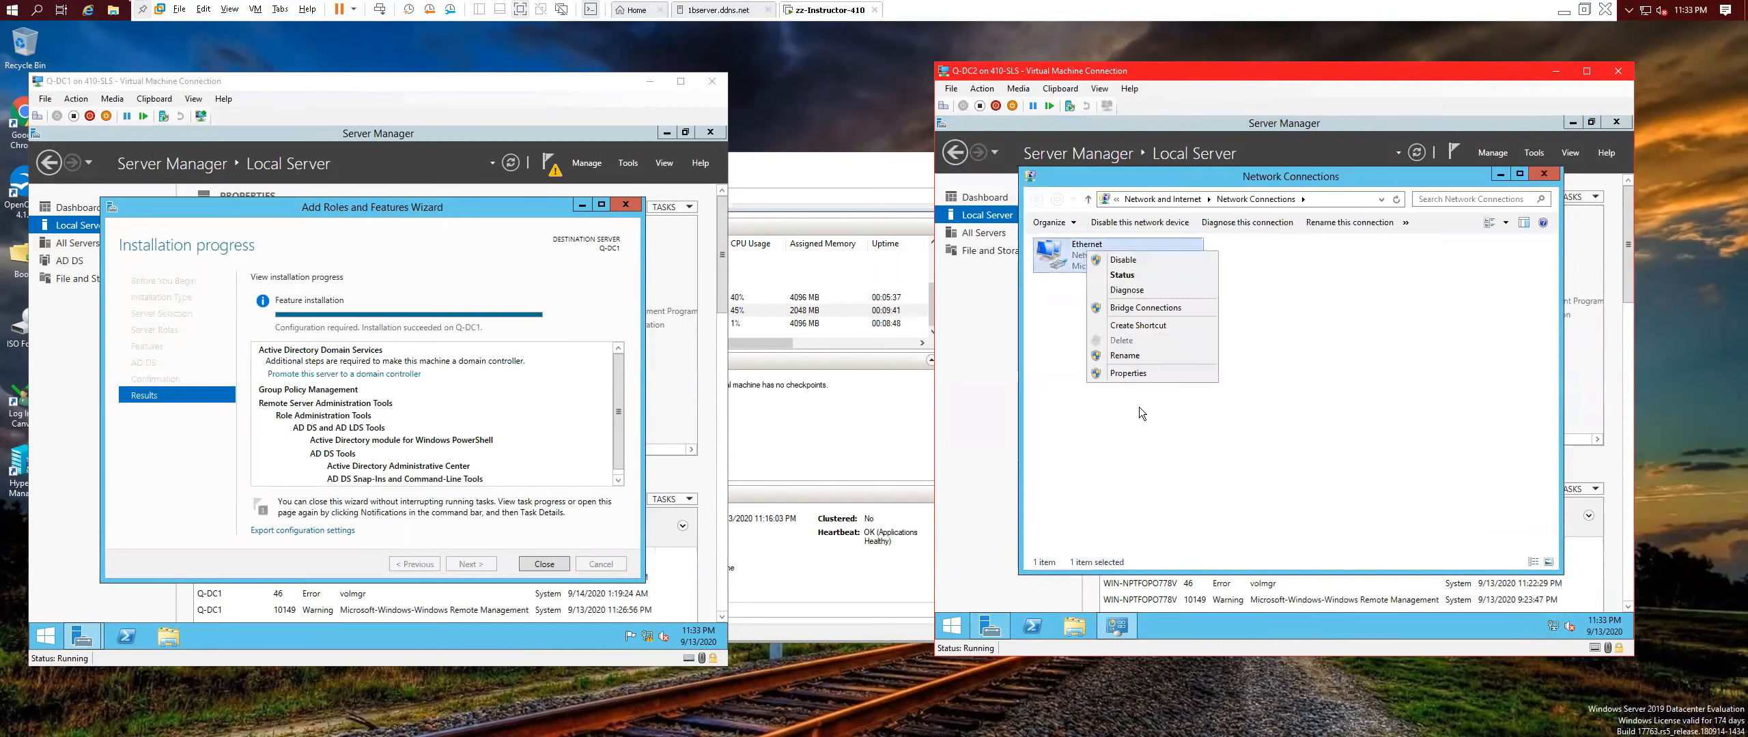
click(1133, 373)
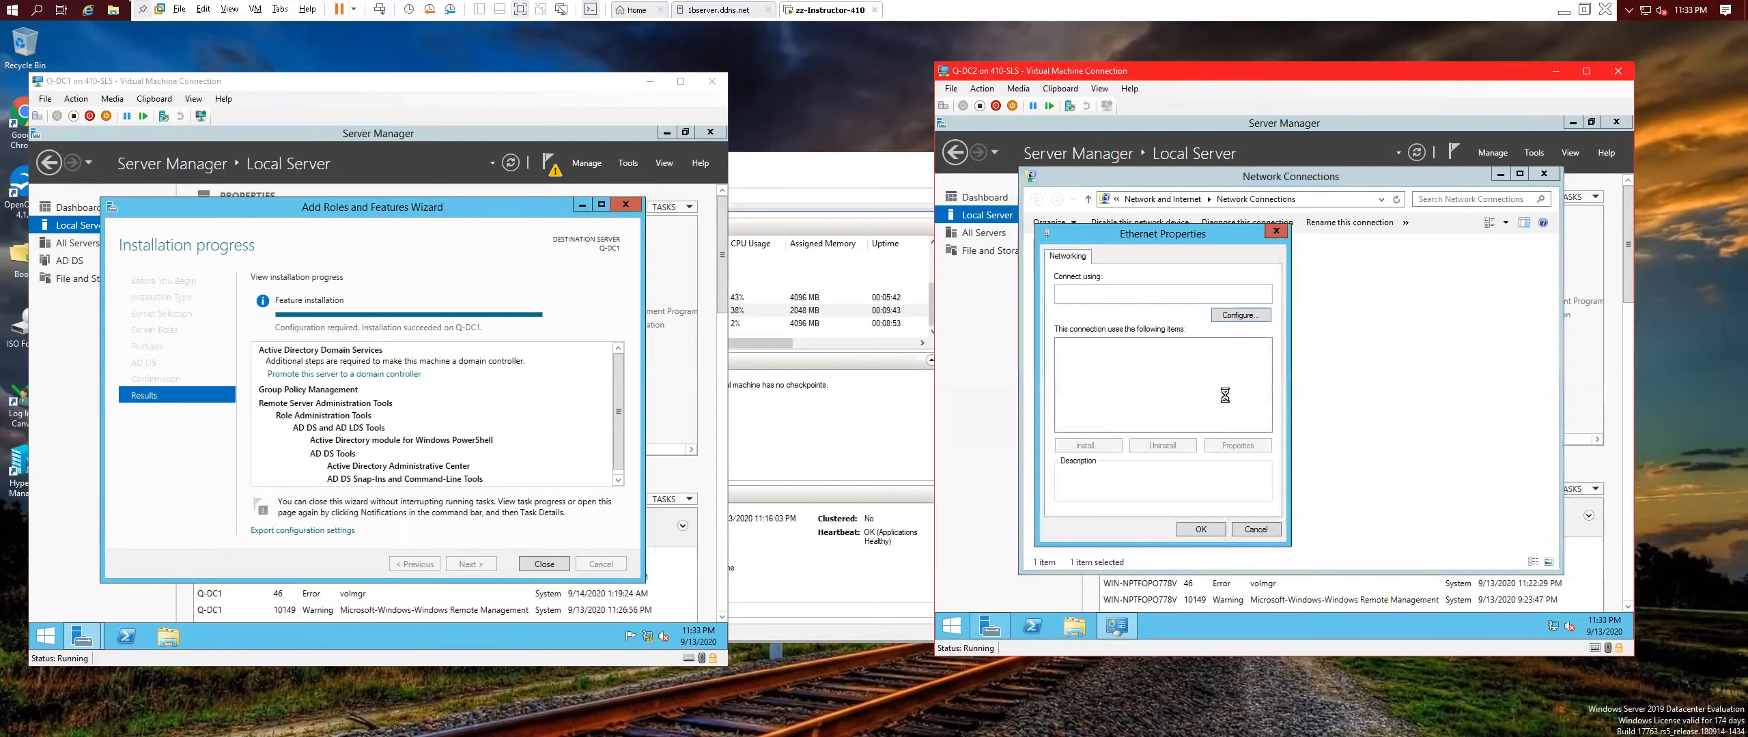
double_click(1133, 426)
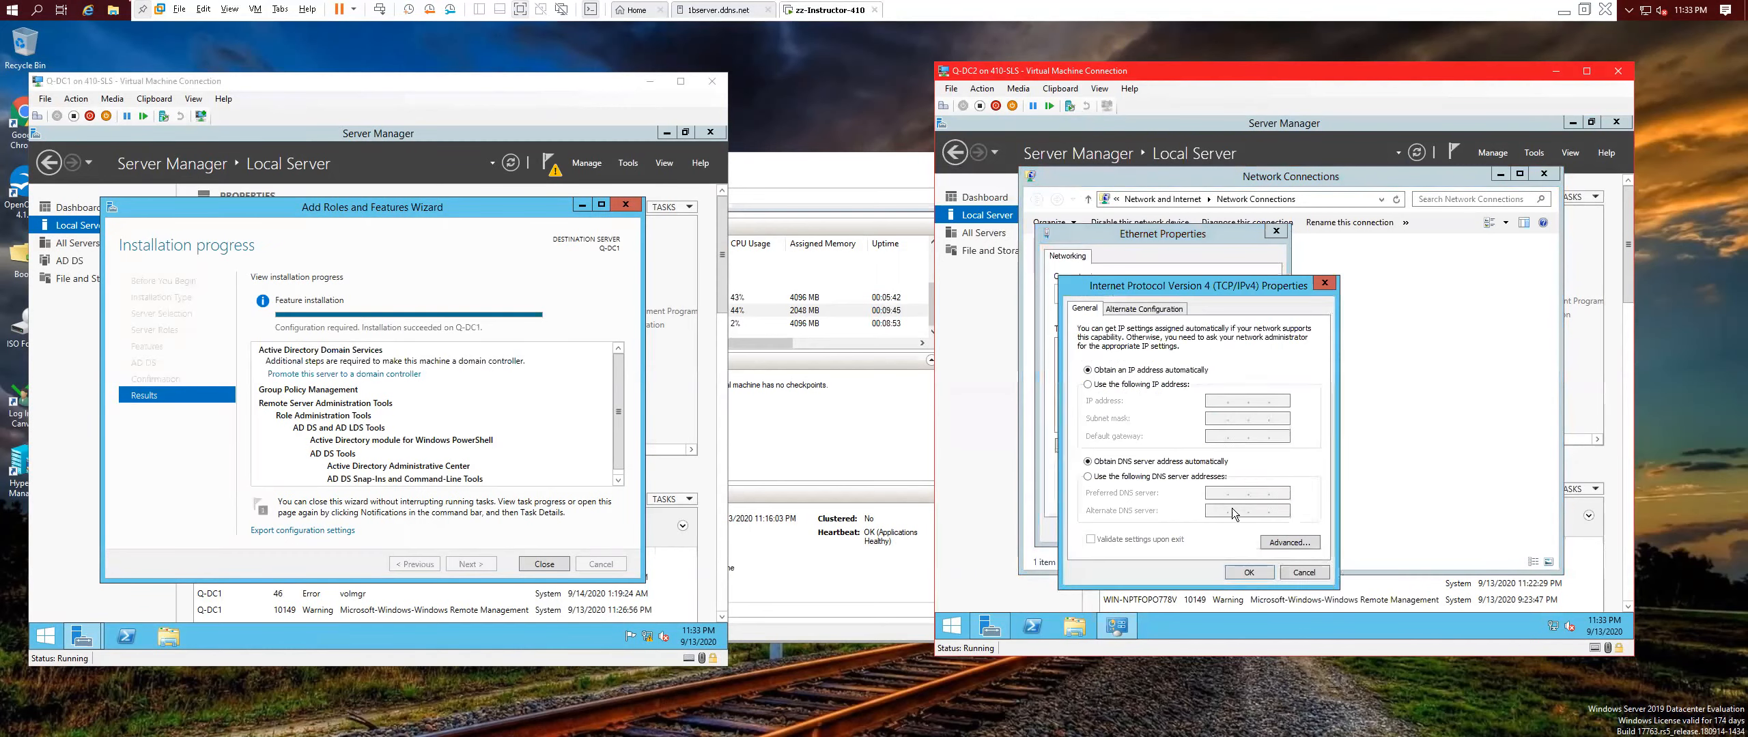
click(1088, 385)
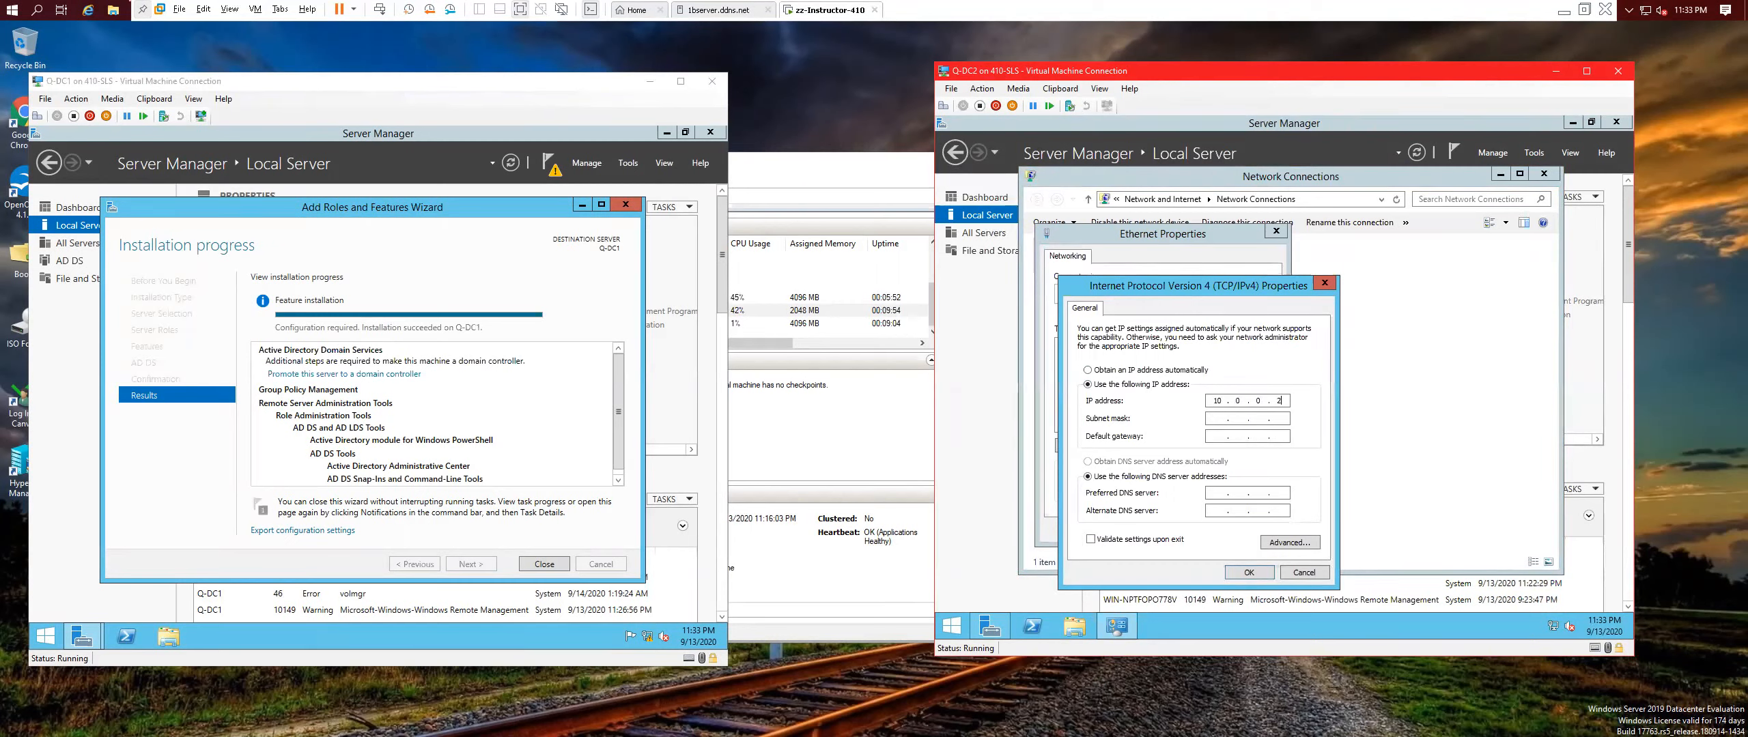
click(1218, 416)
click(1249, 572)
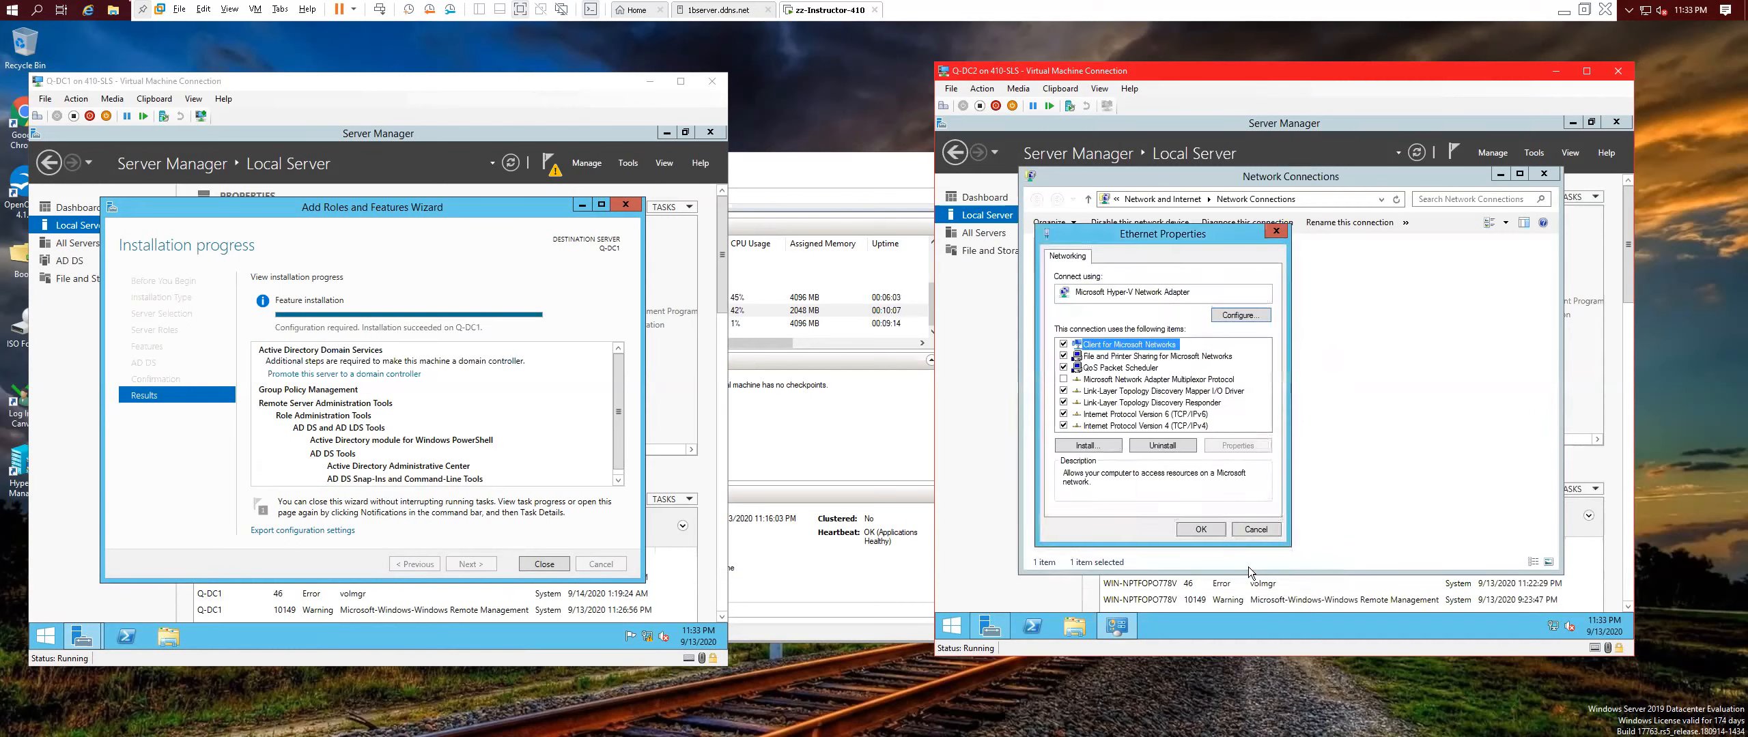
click(1200, 531)
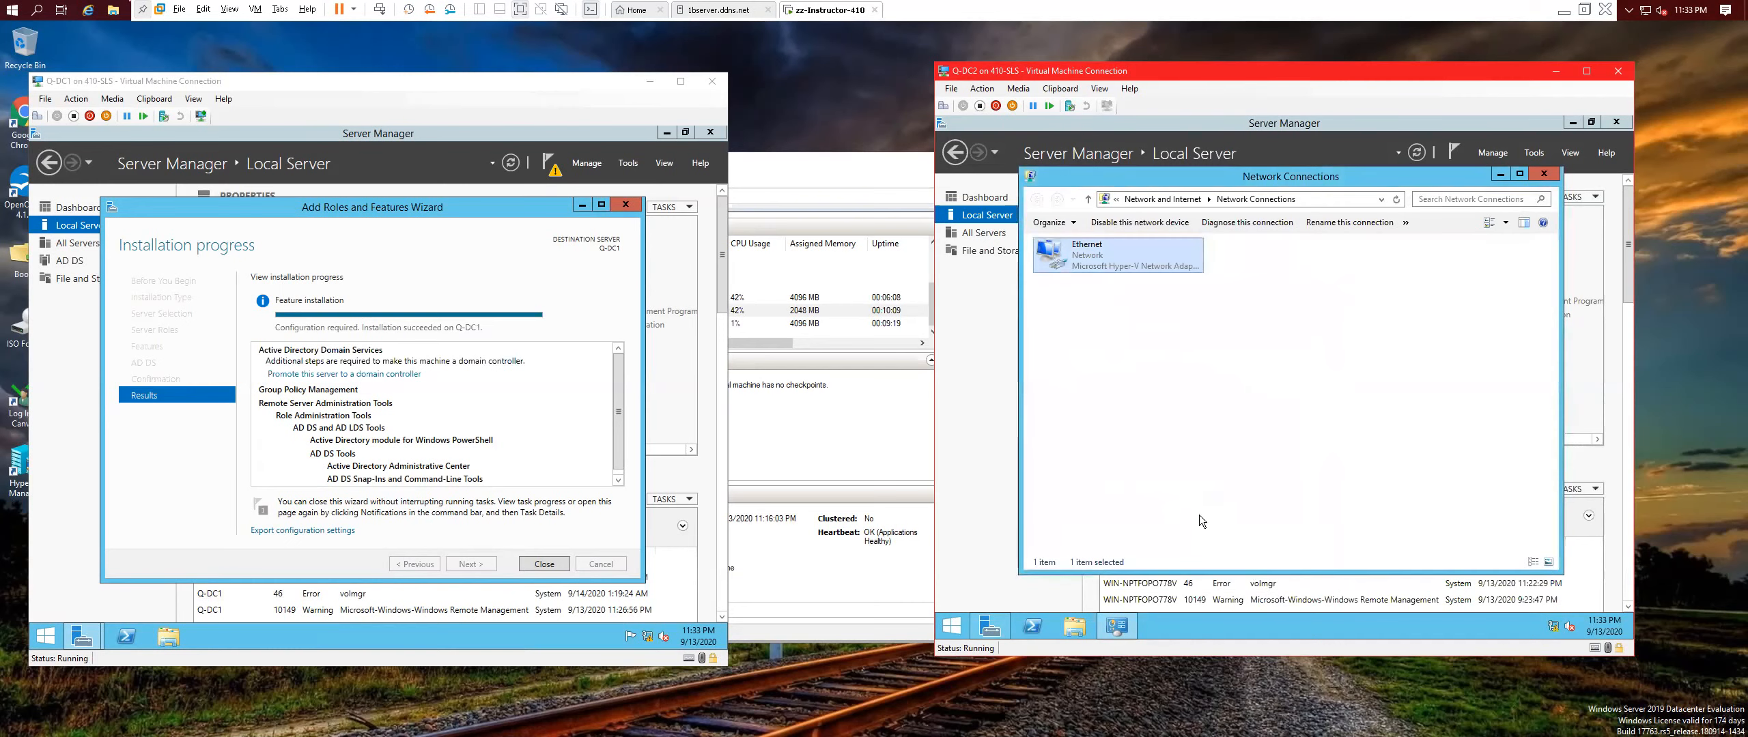
click(1546, 172)
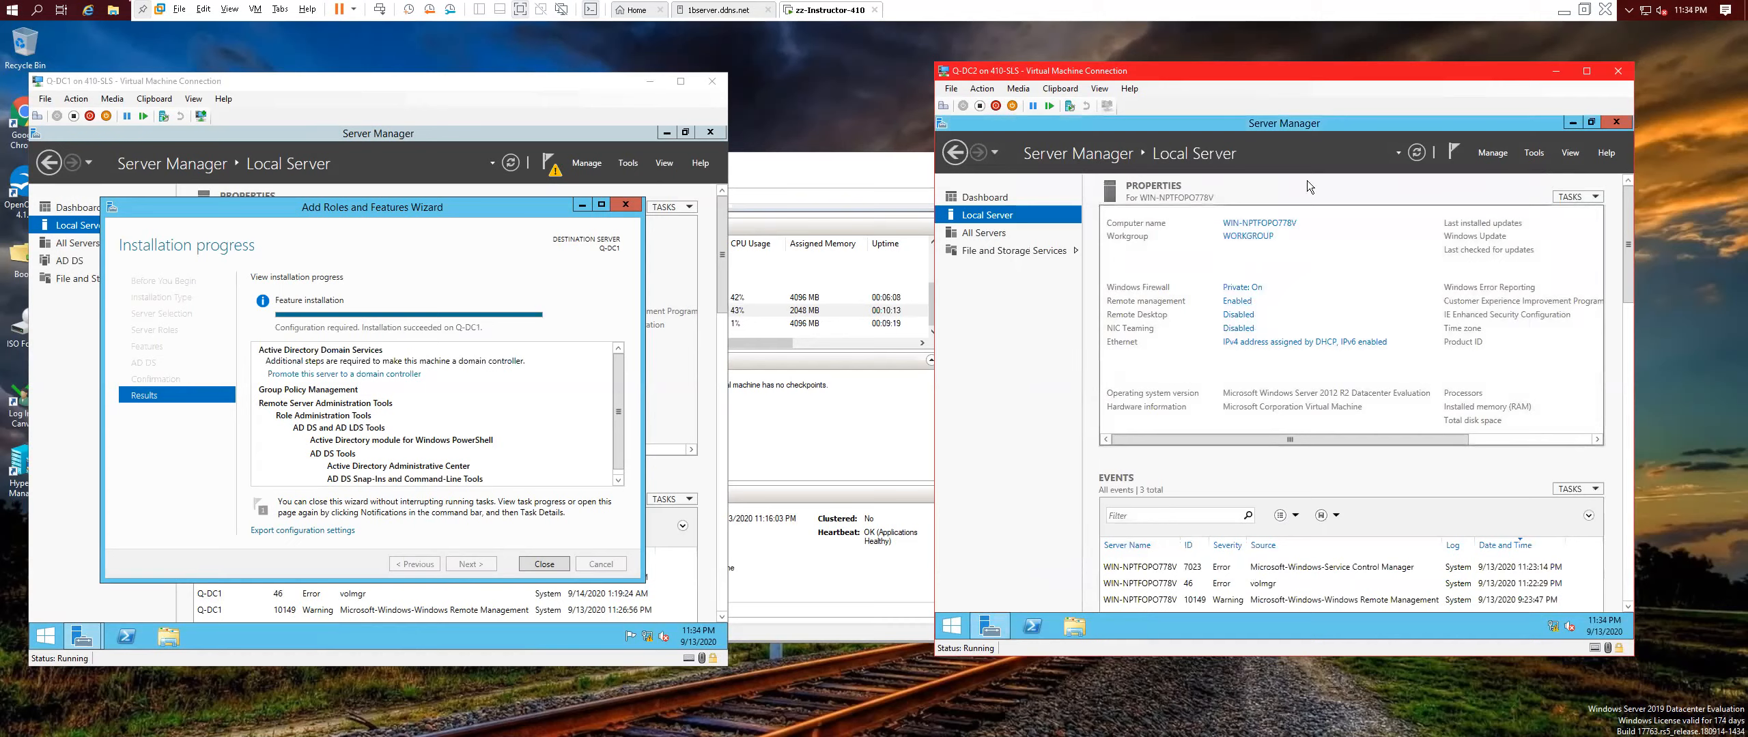
Allow Remote Desktop connections to Q-DC2, accepting the firewall exception.
click(1408, 153)
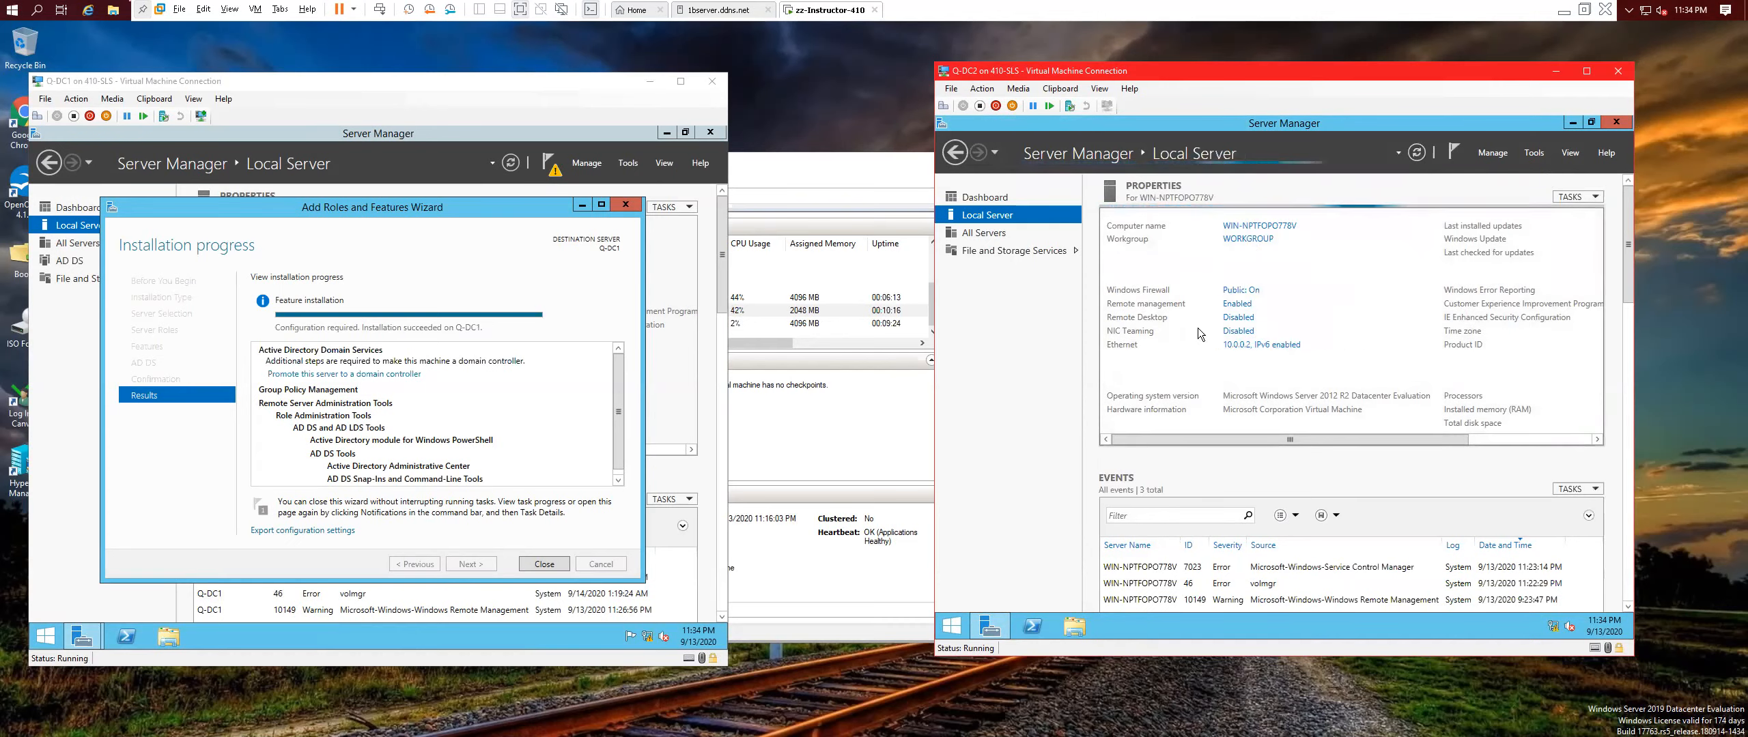
click(1238, 314)
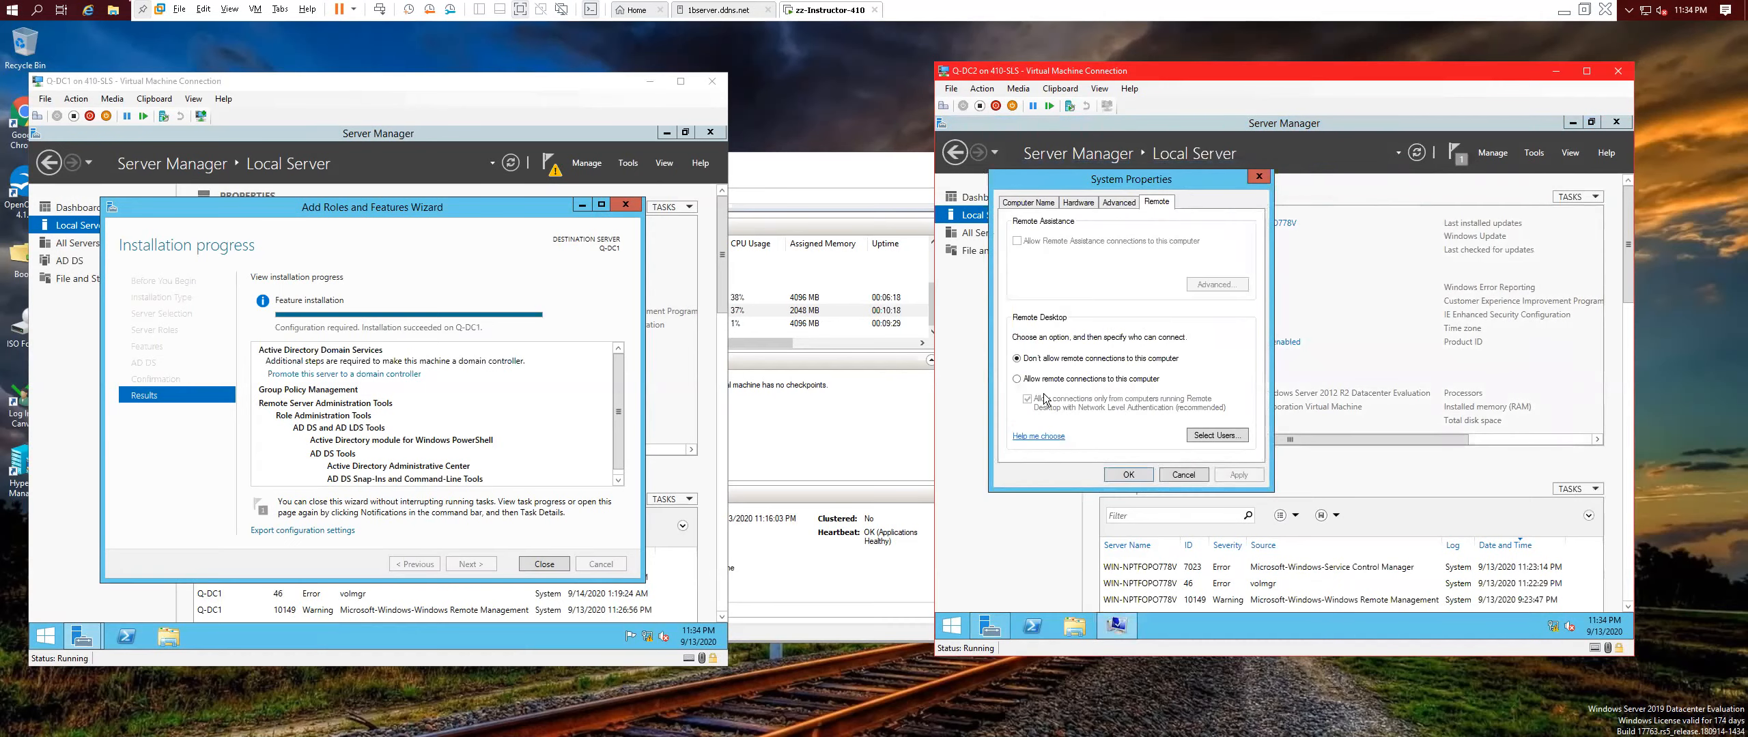
click(1018, 380)
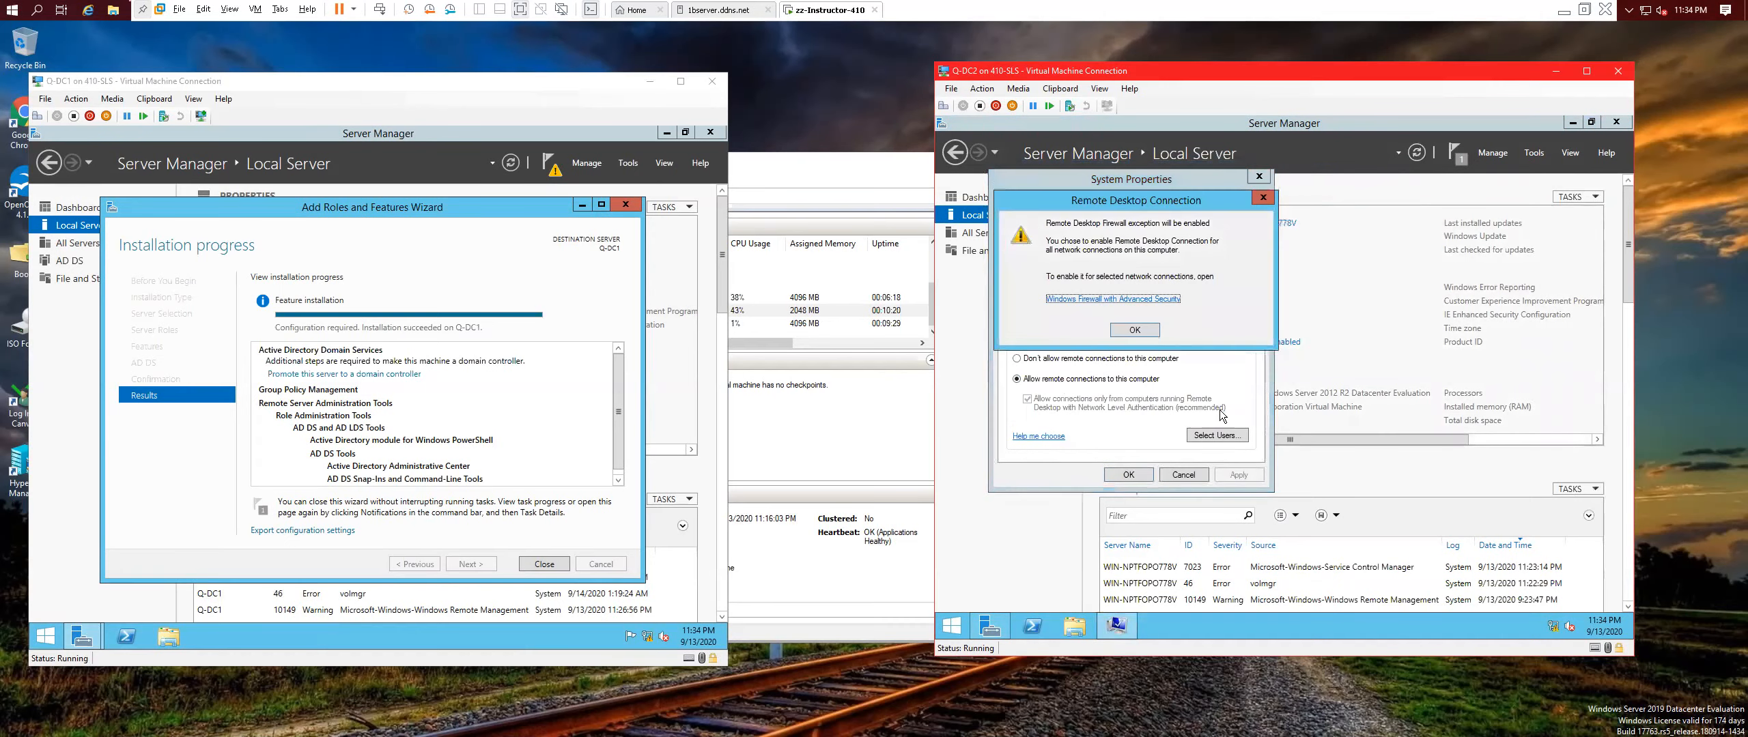
click(1134, 329)
click(1239, 475)
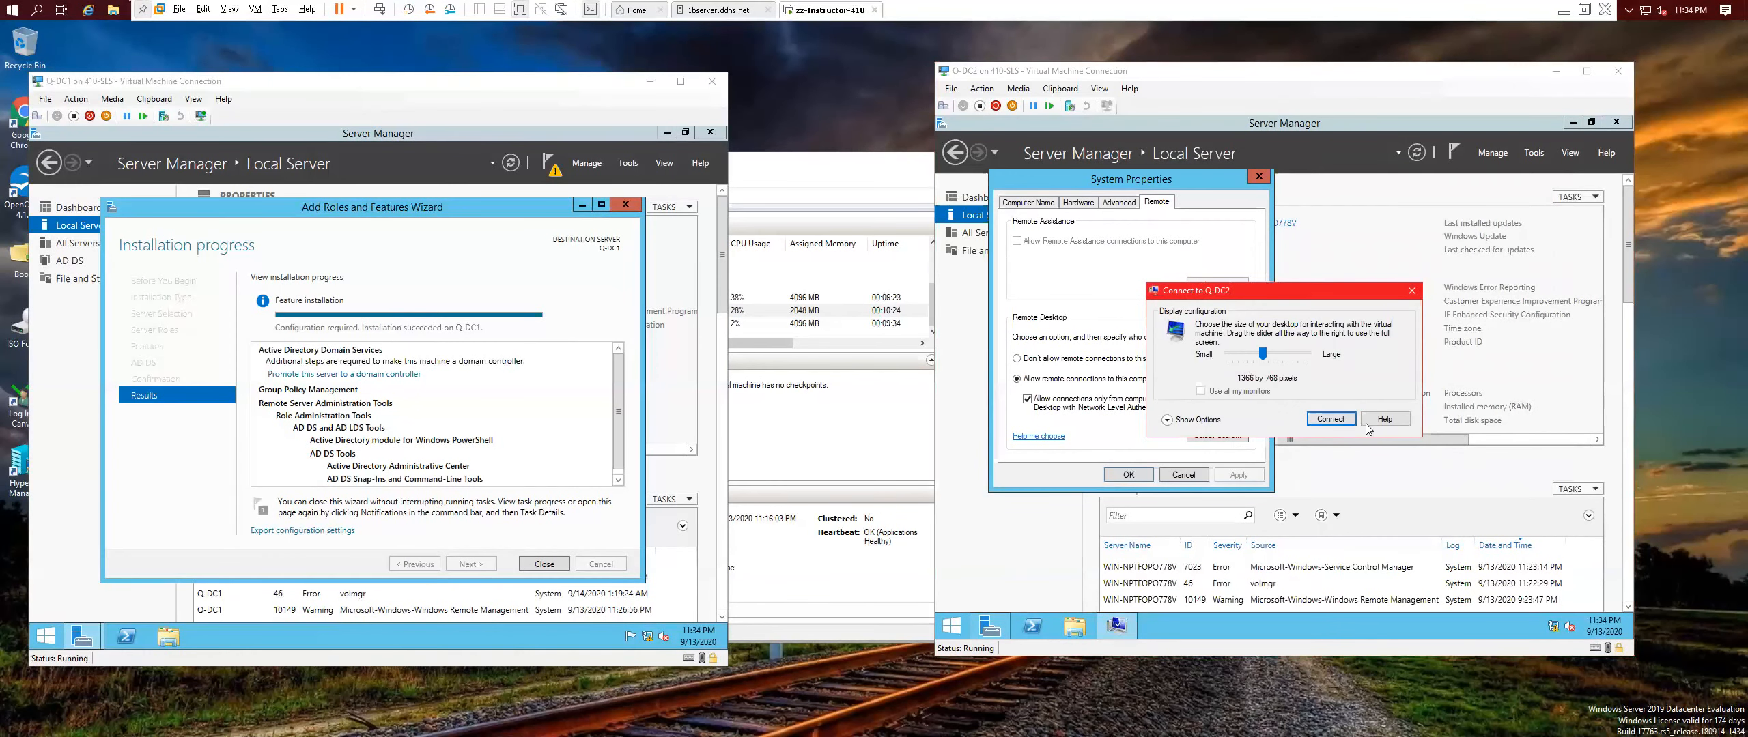
click(1411, 292)
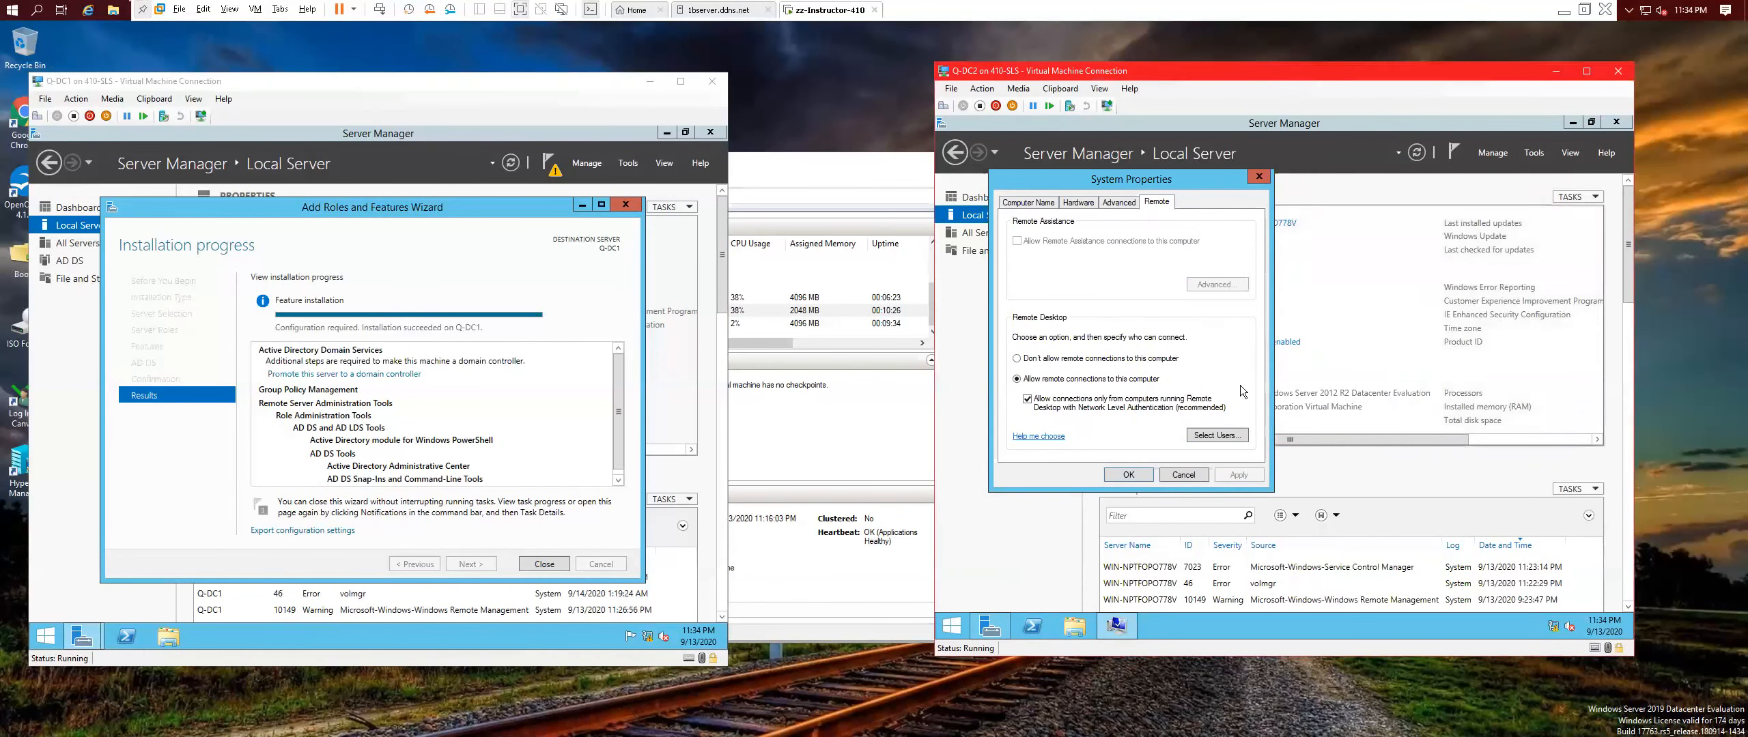
click(1144, 475)
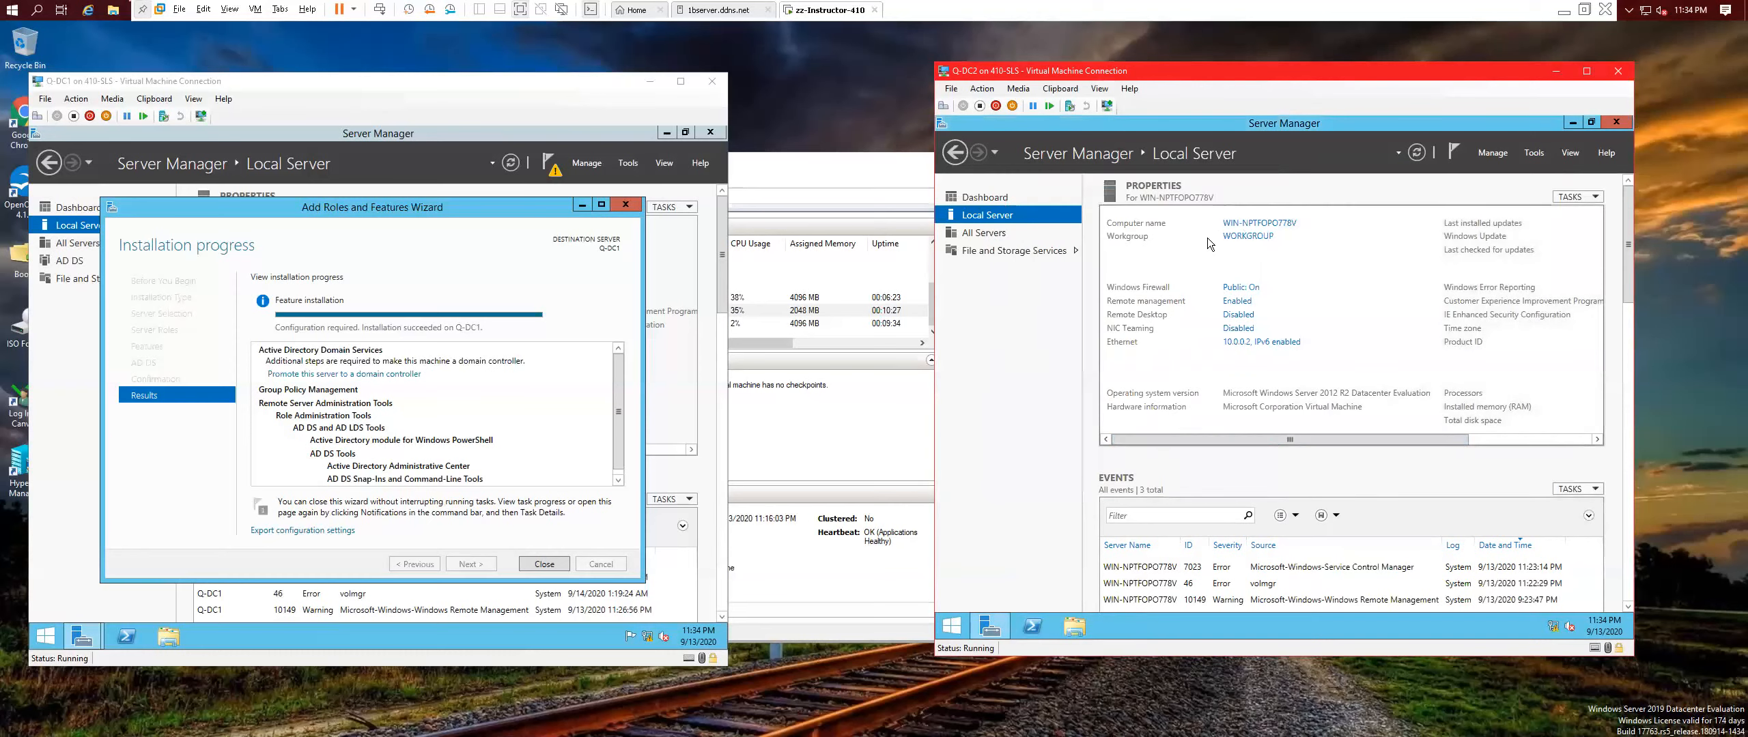
Rename the computer to Q-DC2, keeping it in its workgroup, and postpone the restart.
click(1255, 224)
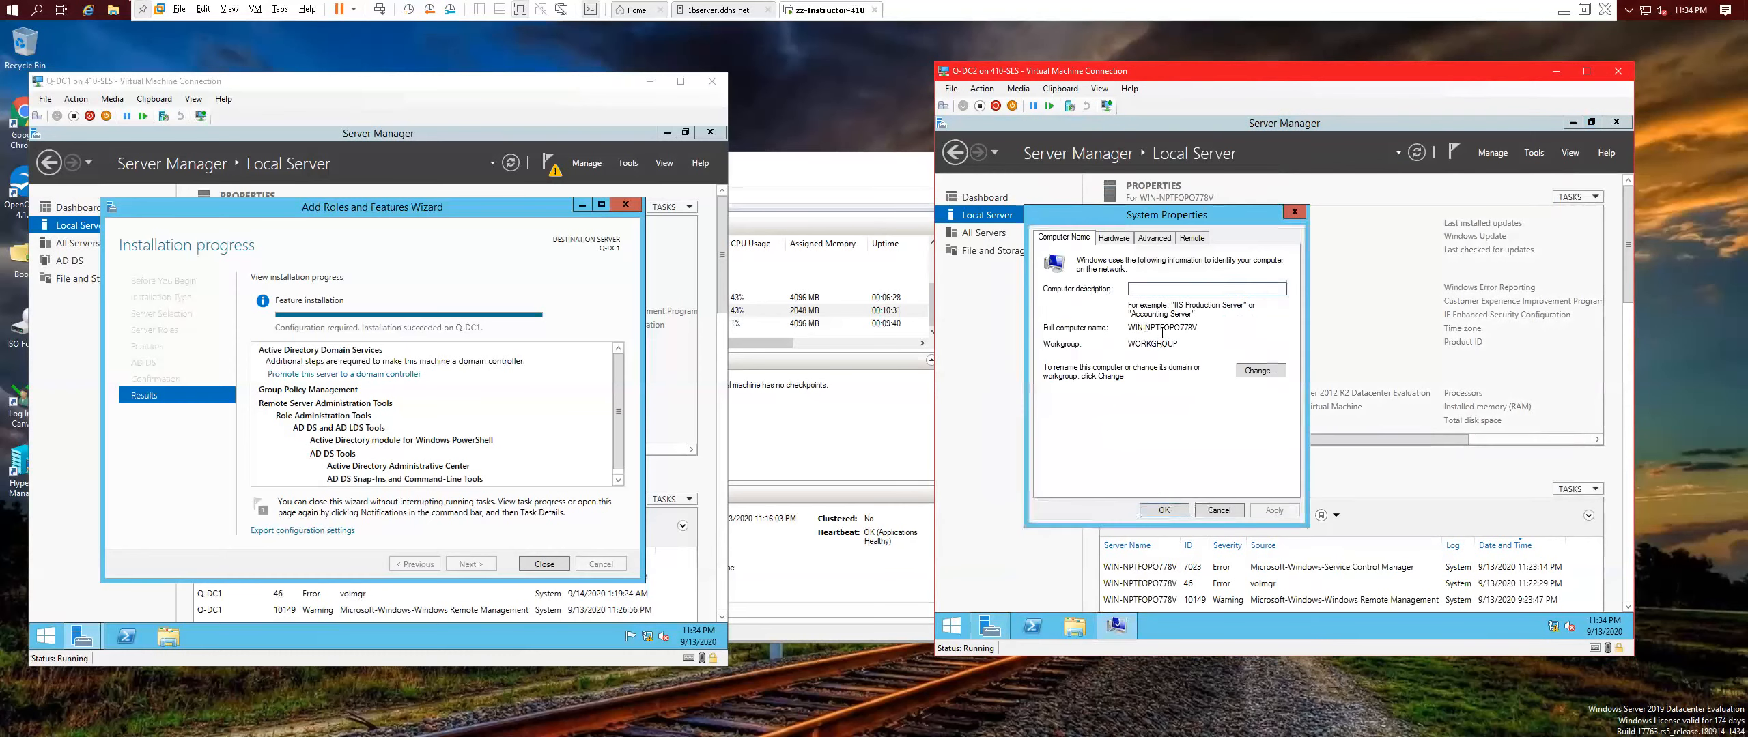
click(1262, 375)
click(1057, 399)
click(1056, 430)
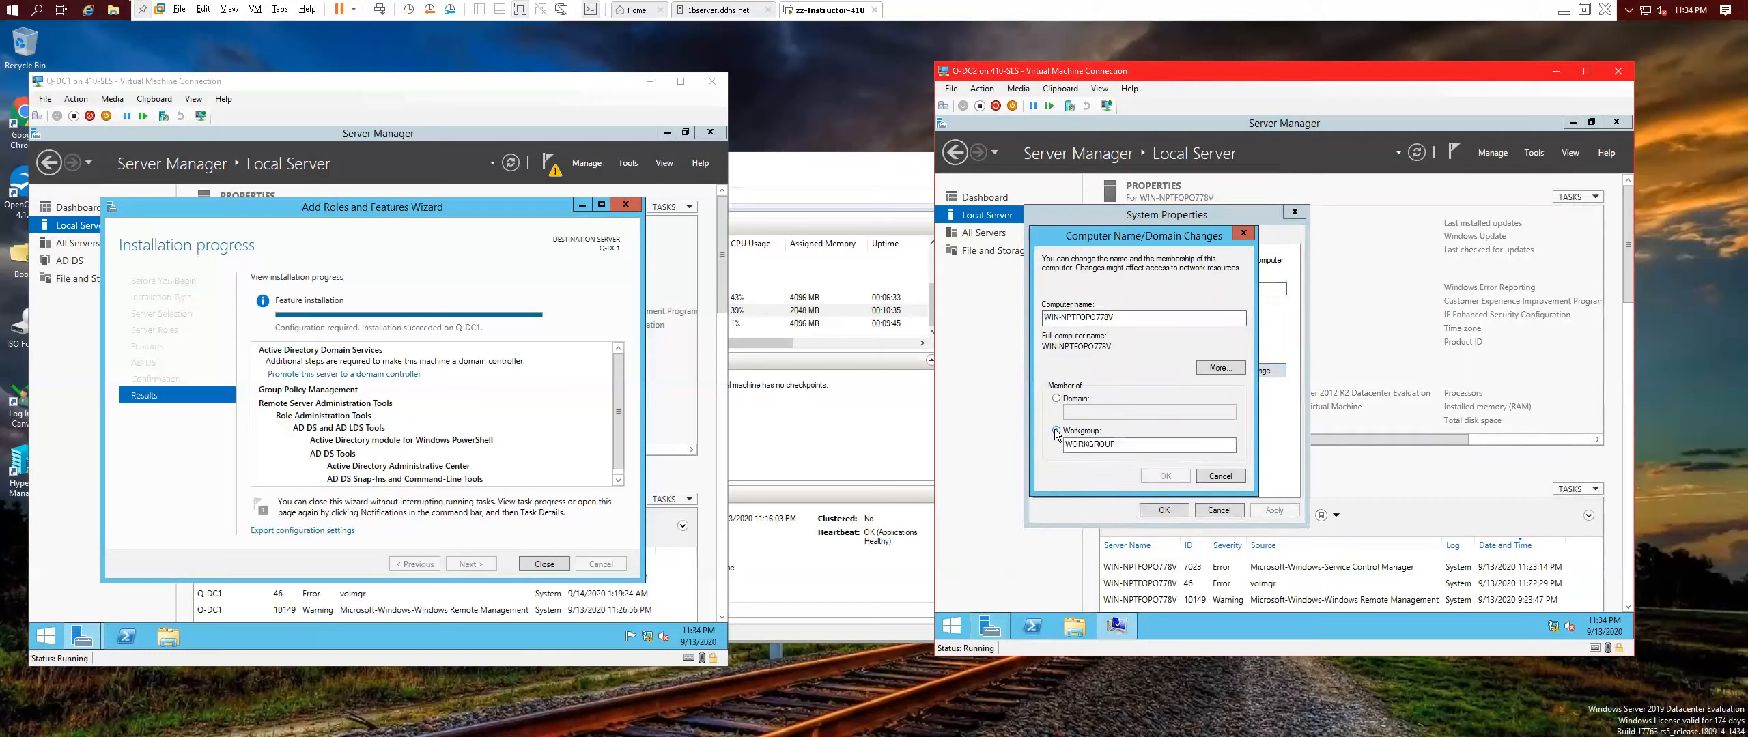
drag(1124, 319, 1007, 318)
text(Q-DC2)
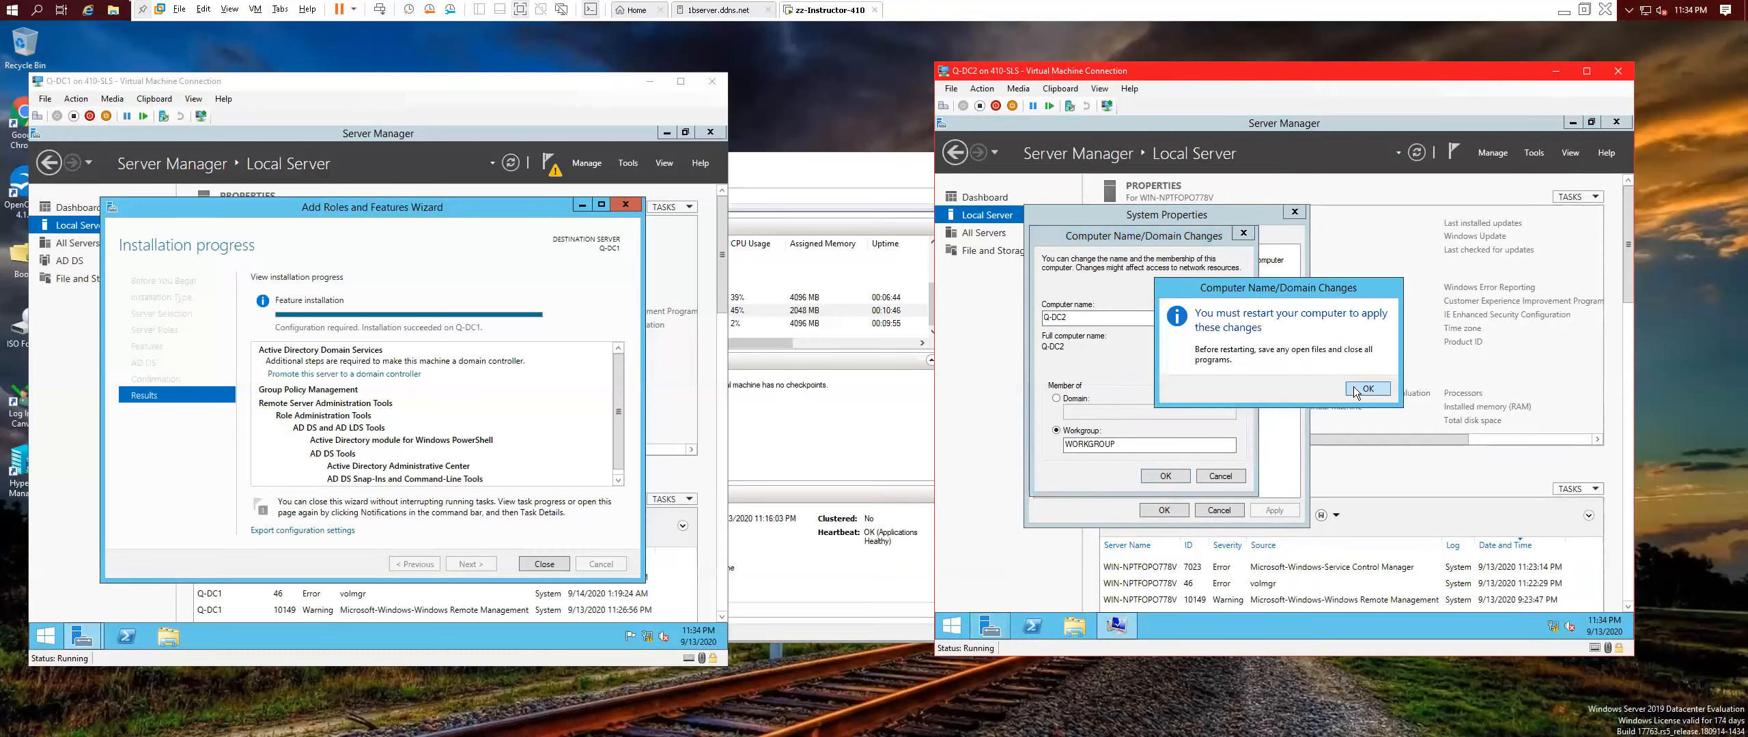
click(1350, 396)
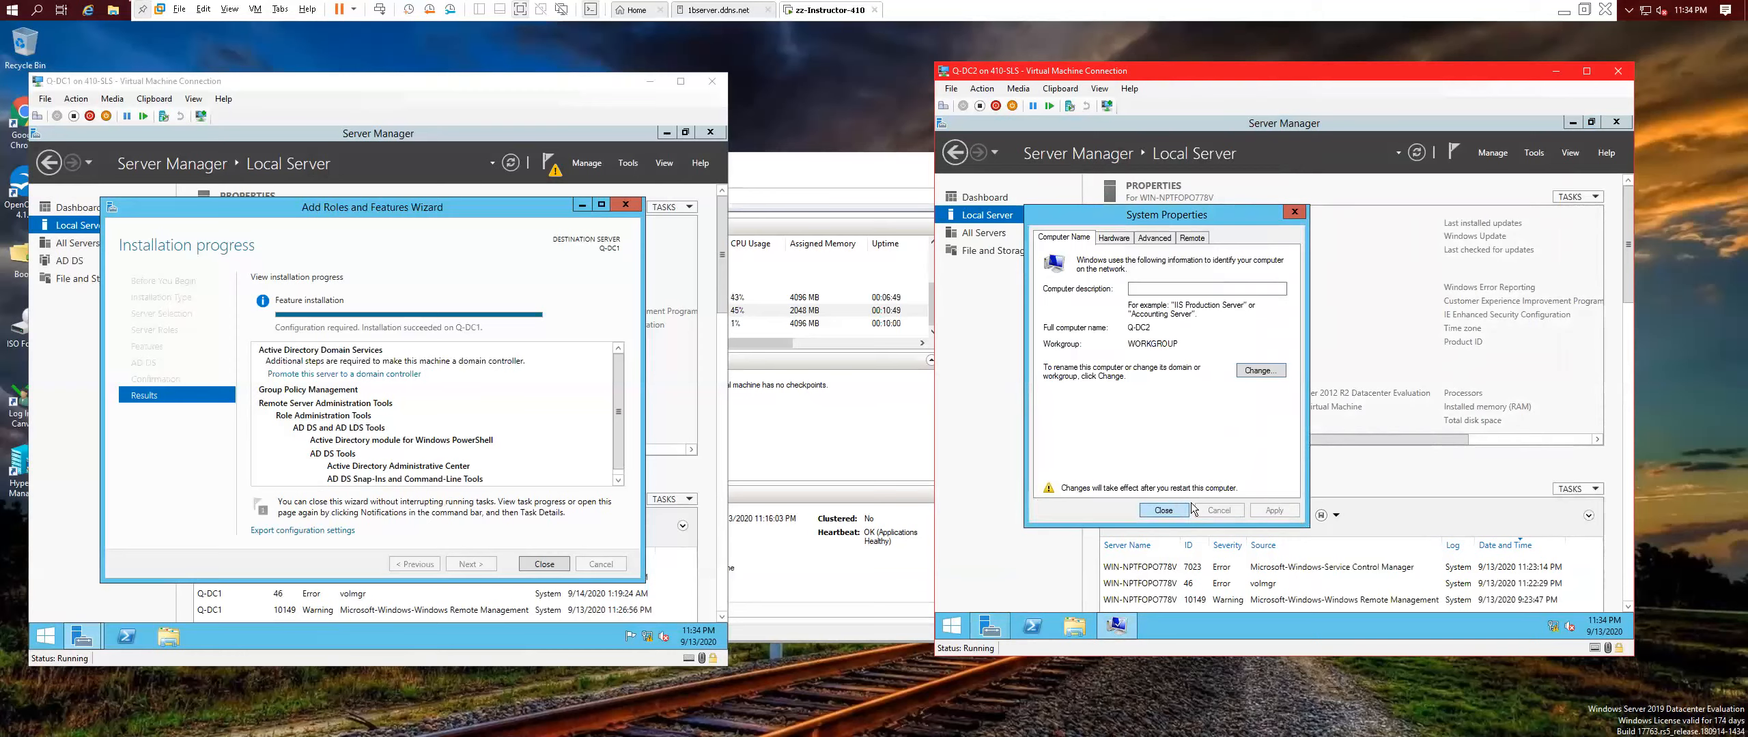
click(1187, 508)
click(1375, 384)
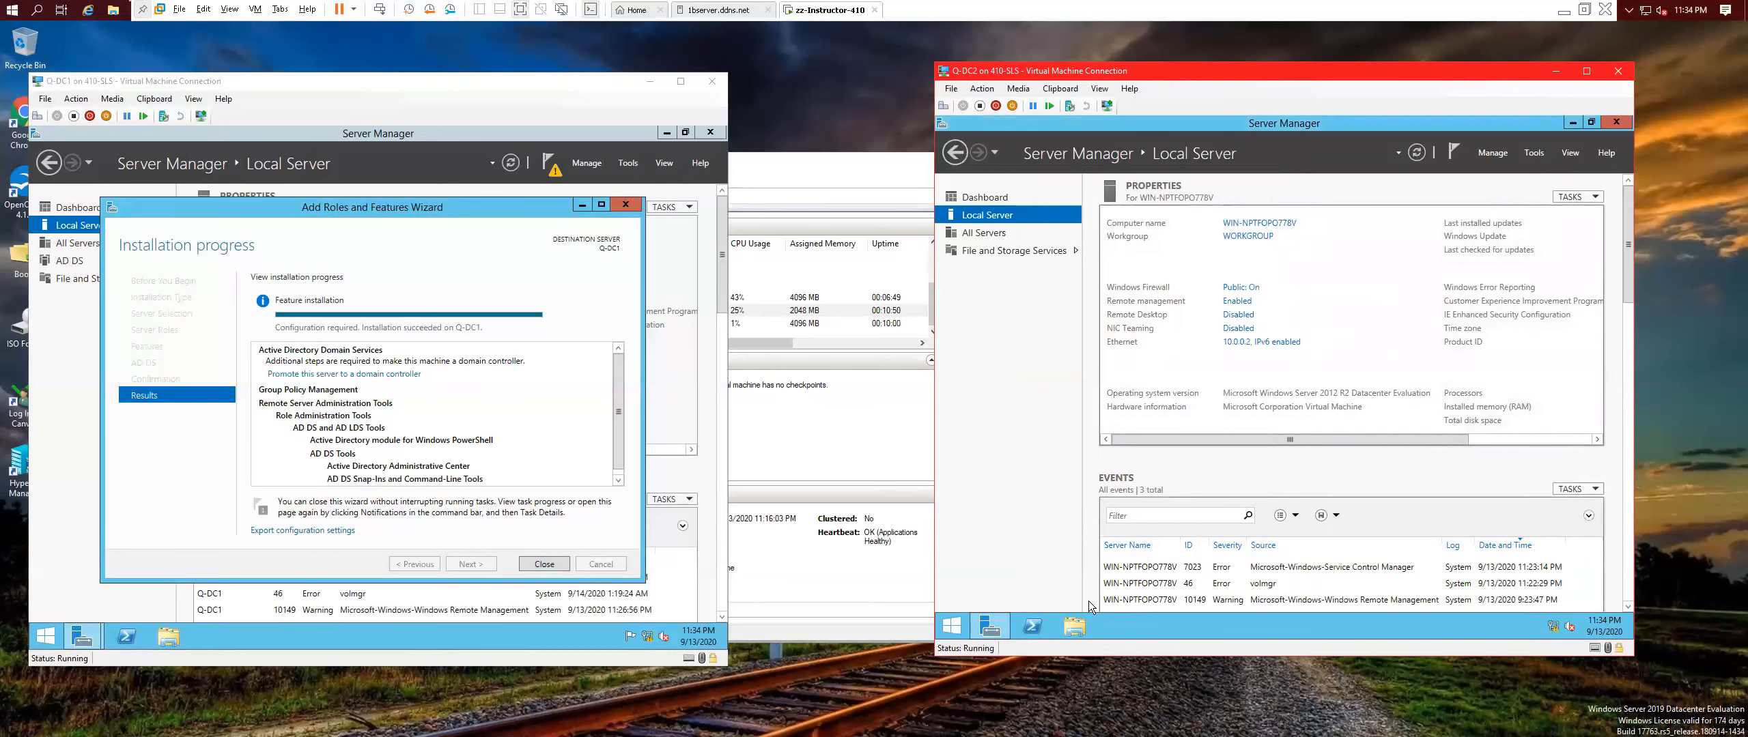
Shut down Q-DC2, then close Q-DC1's finished role installation wizard.
right_click(951, 625)
mouse_move(1035, 604)
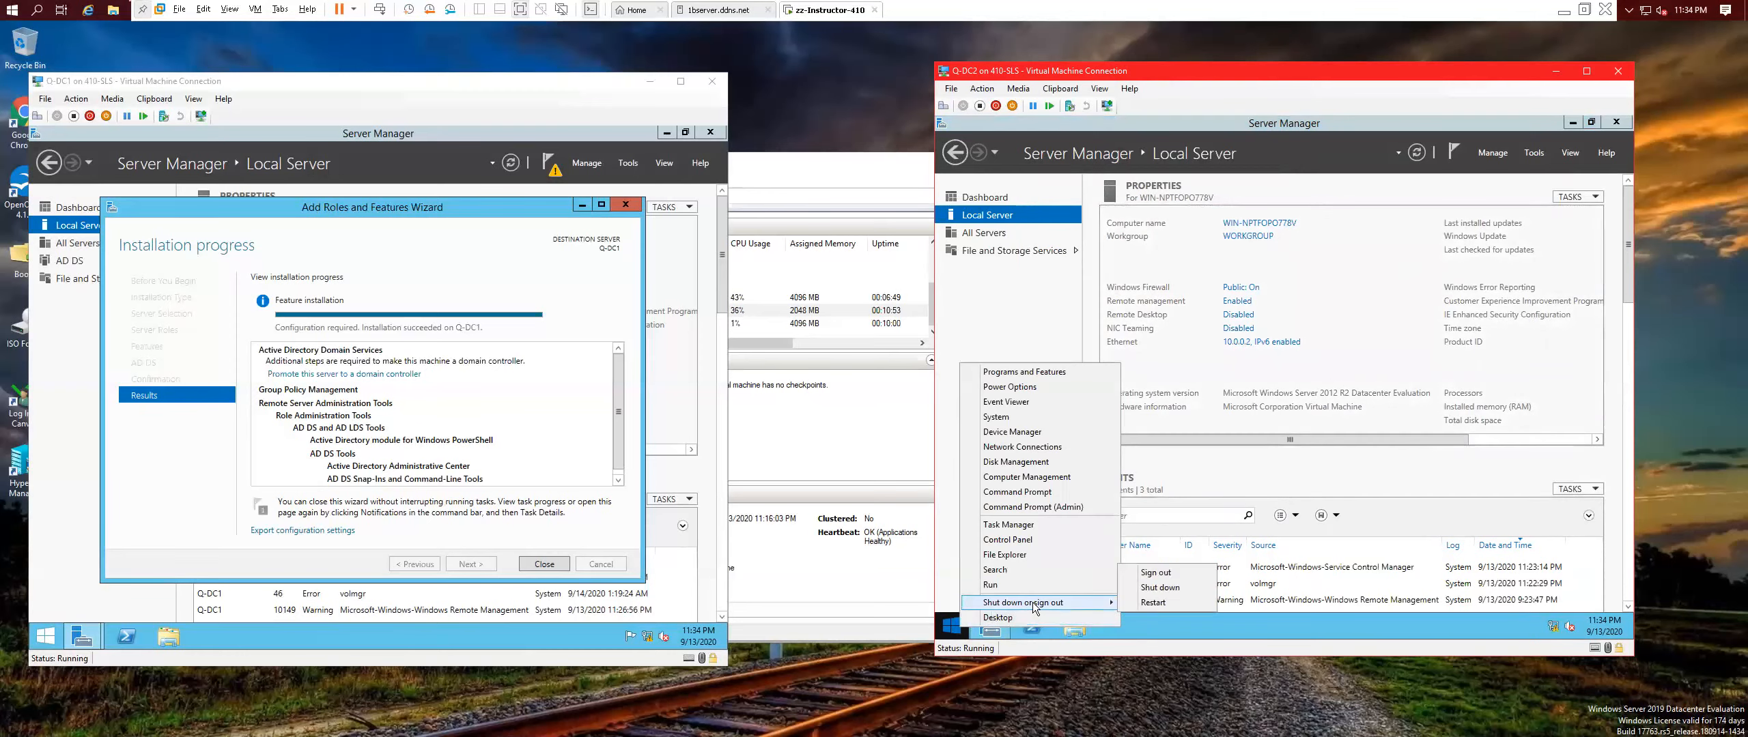
click(1159, 589)
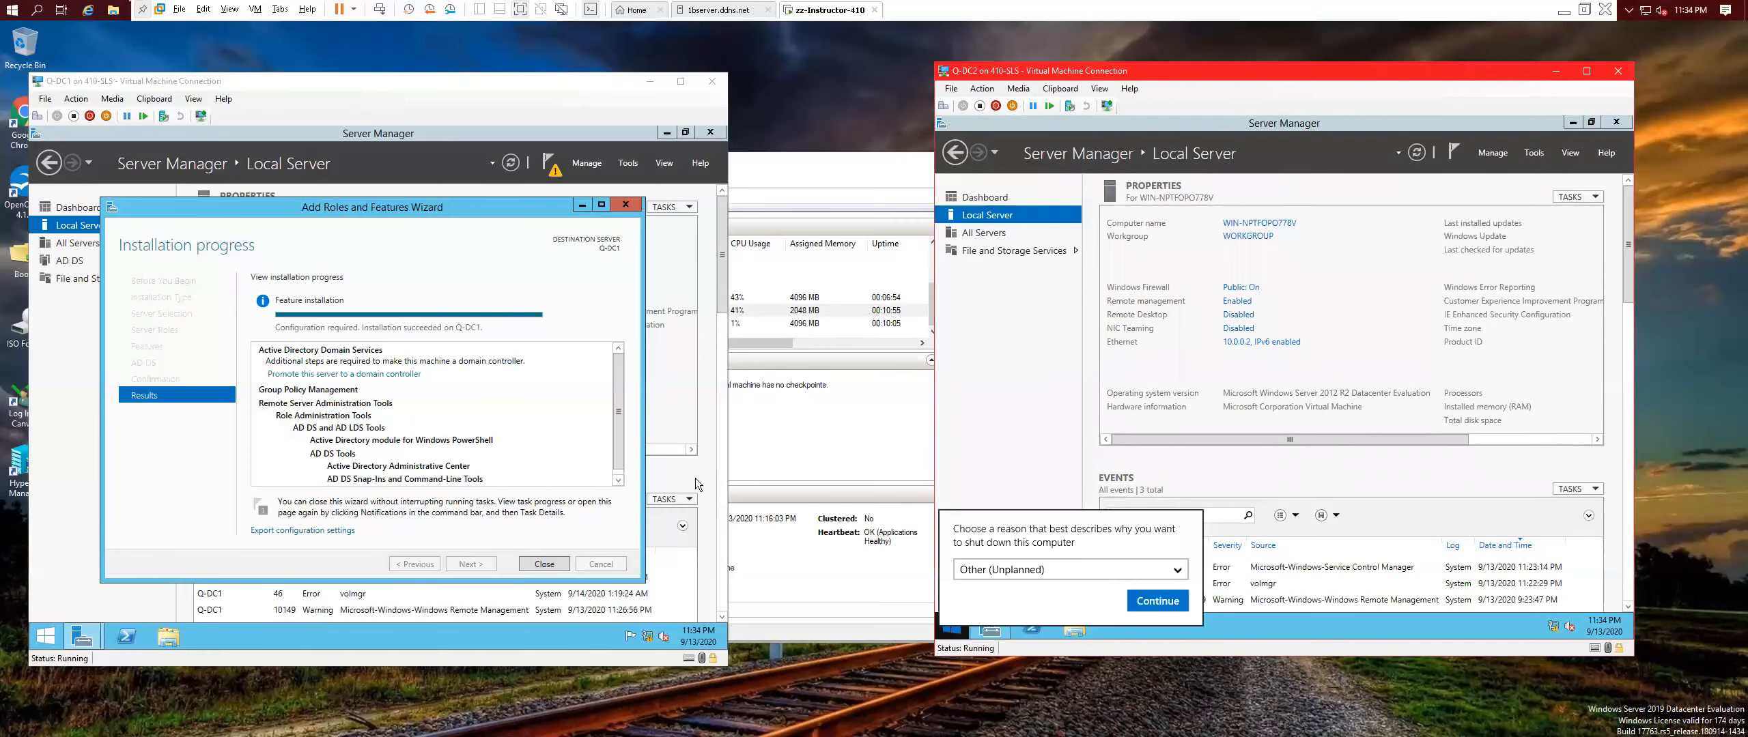
click(1184, 604)
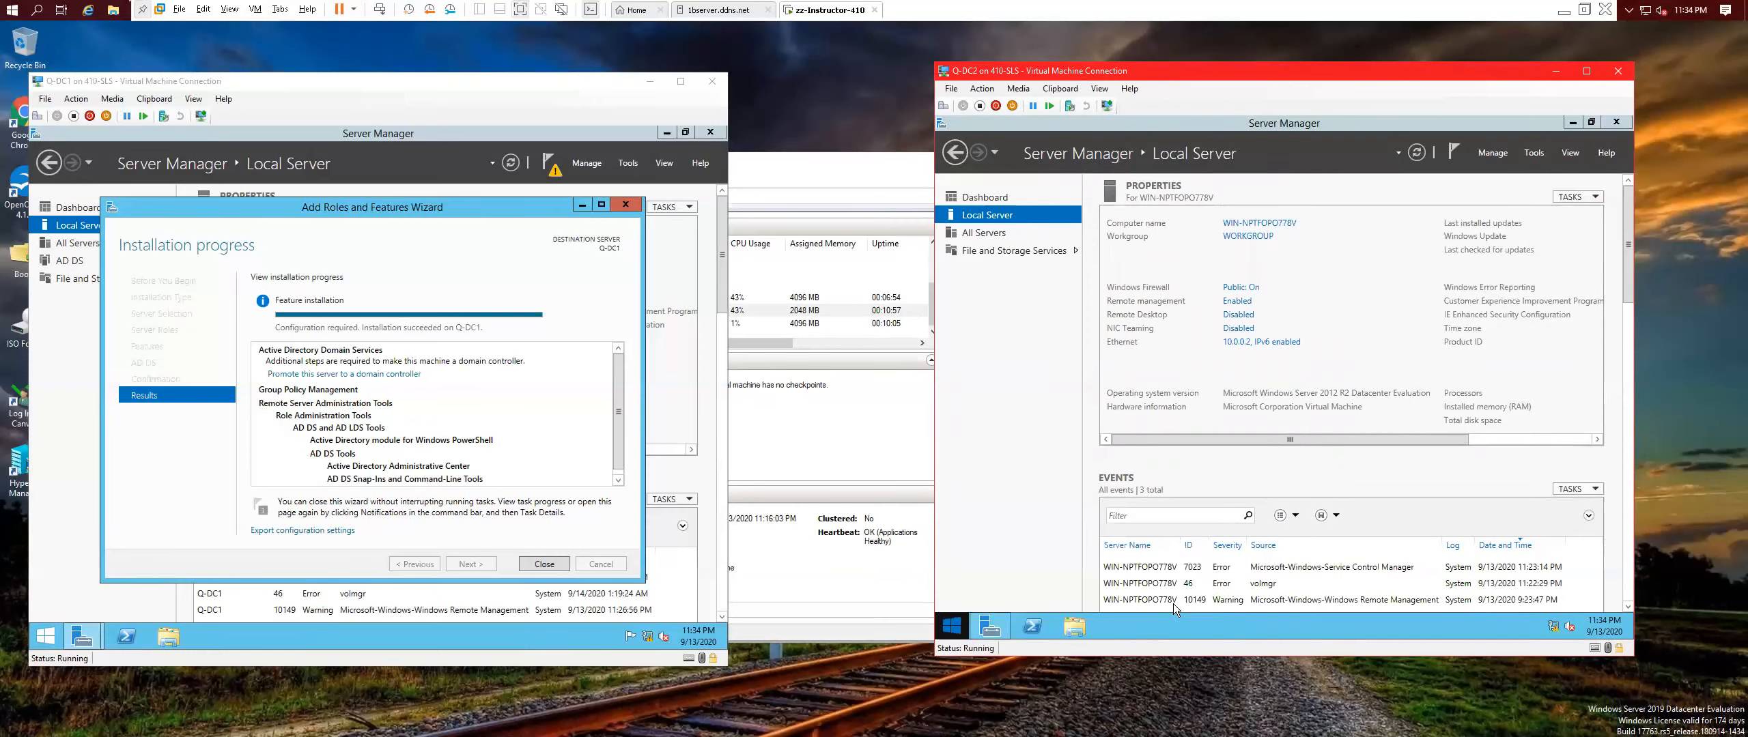
click(544, 565)
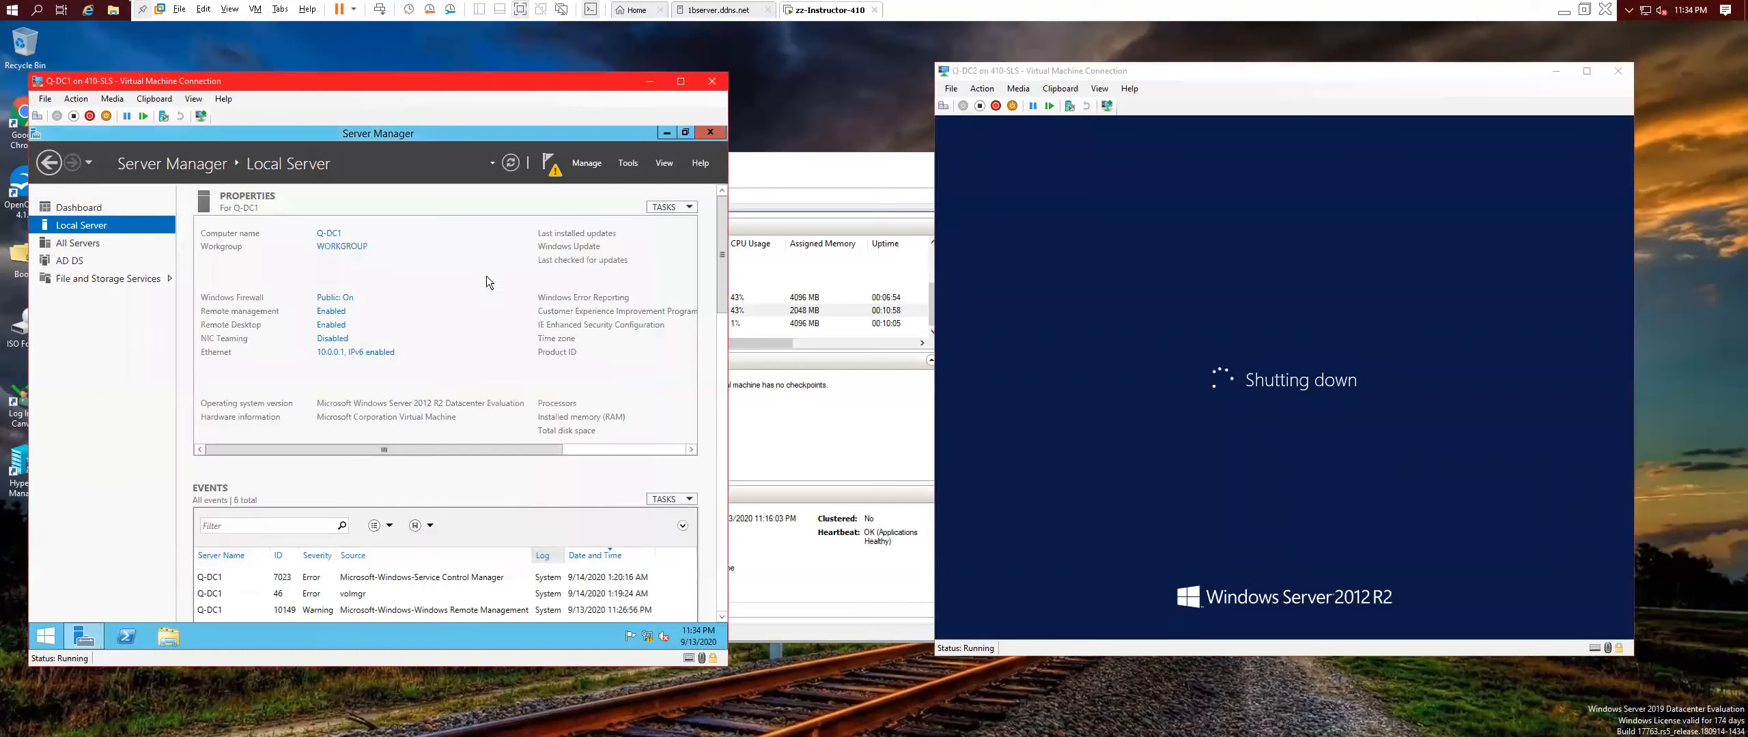
Promote Q-DC1 from the notifications flag, adding a new forest with root domain Contoso.com.
click(548, 167)
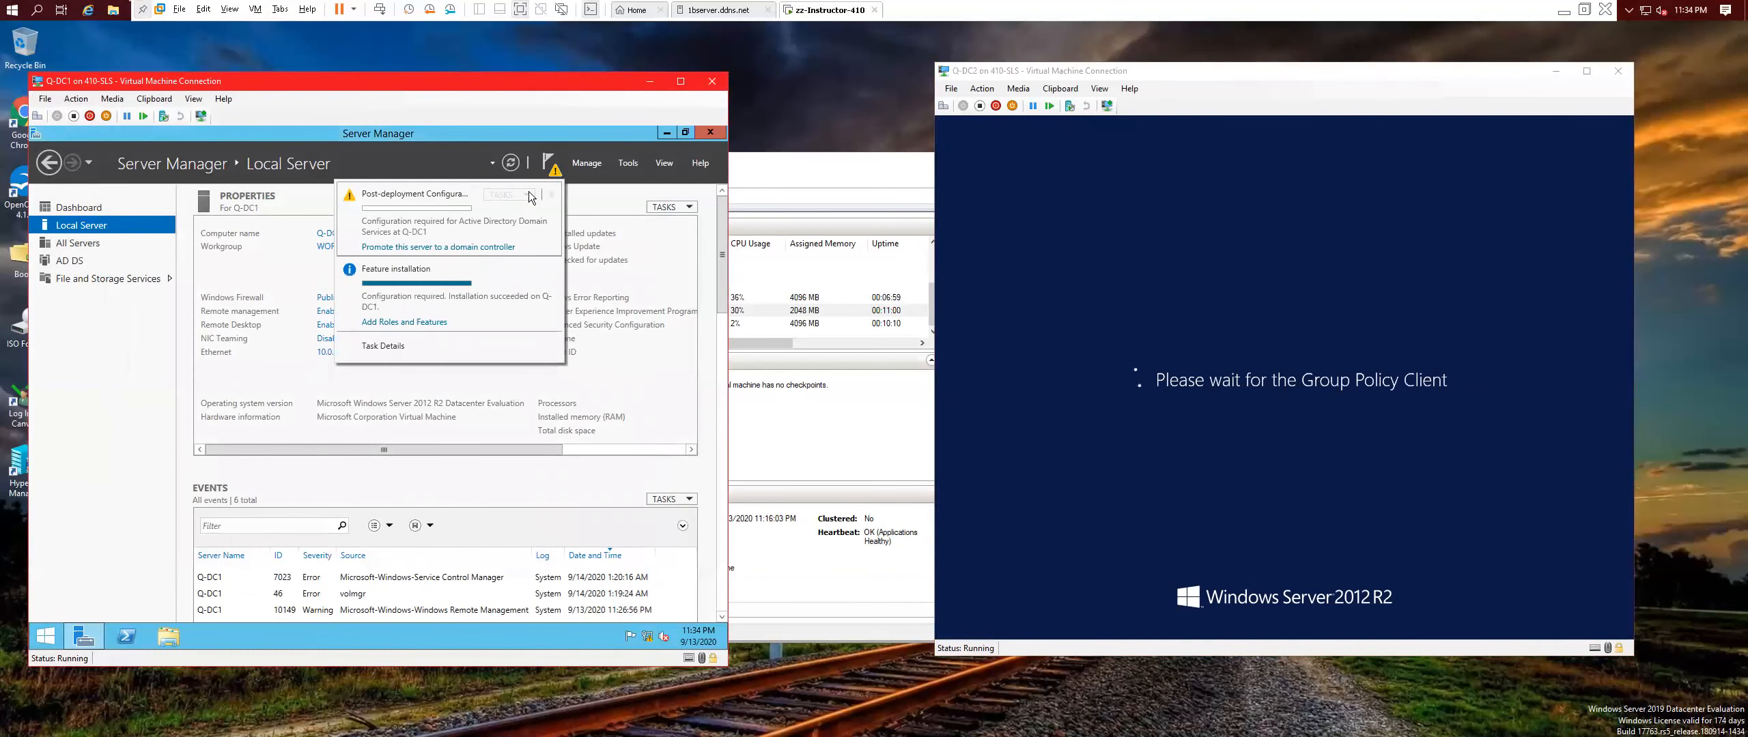
click(412, 247)
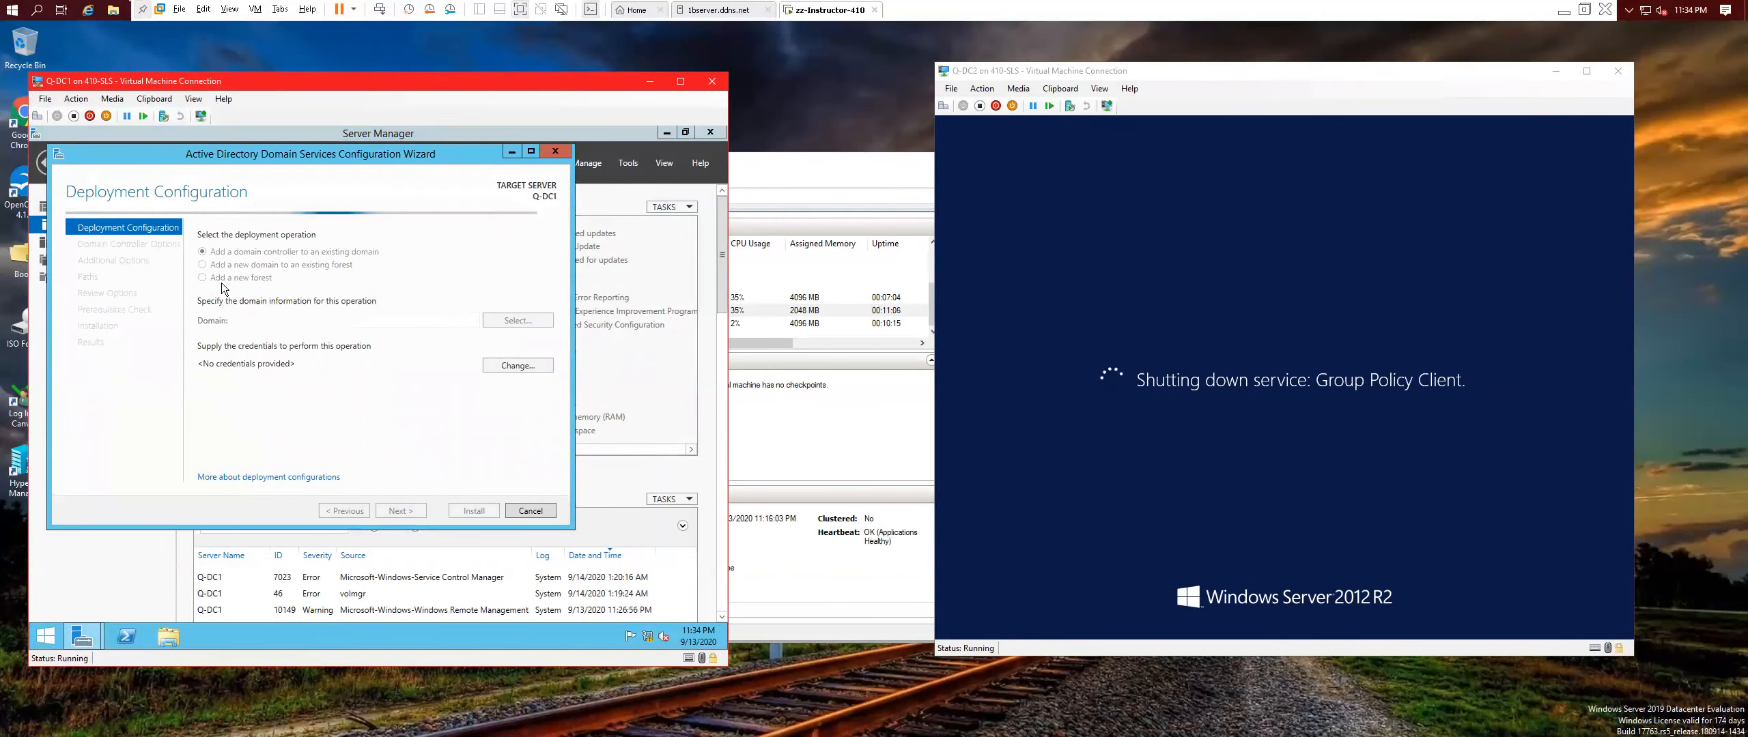
click(203, 277)
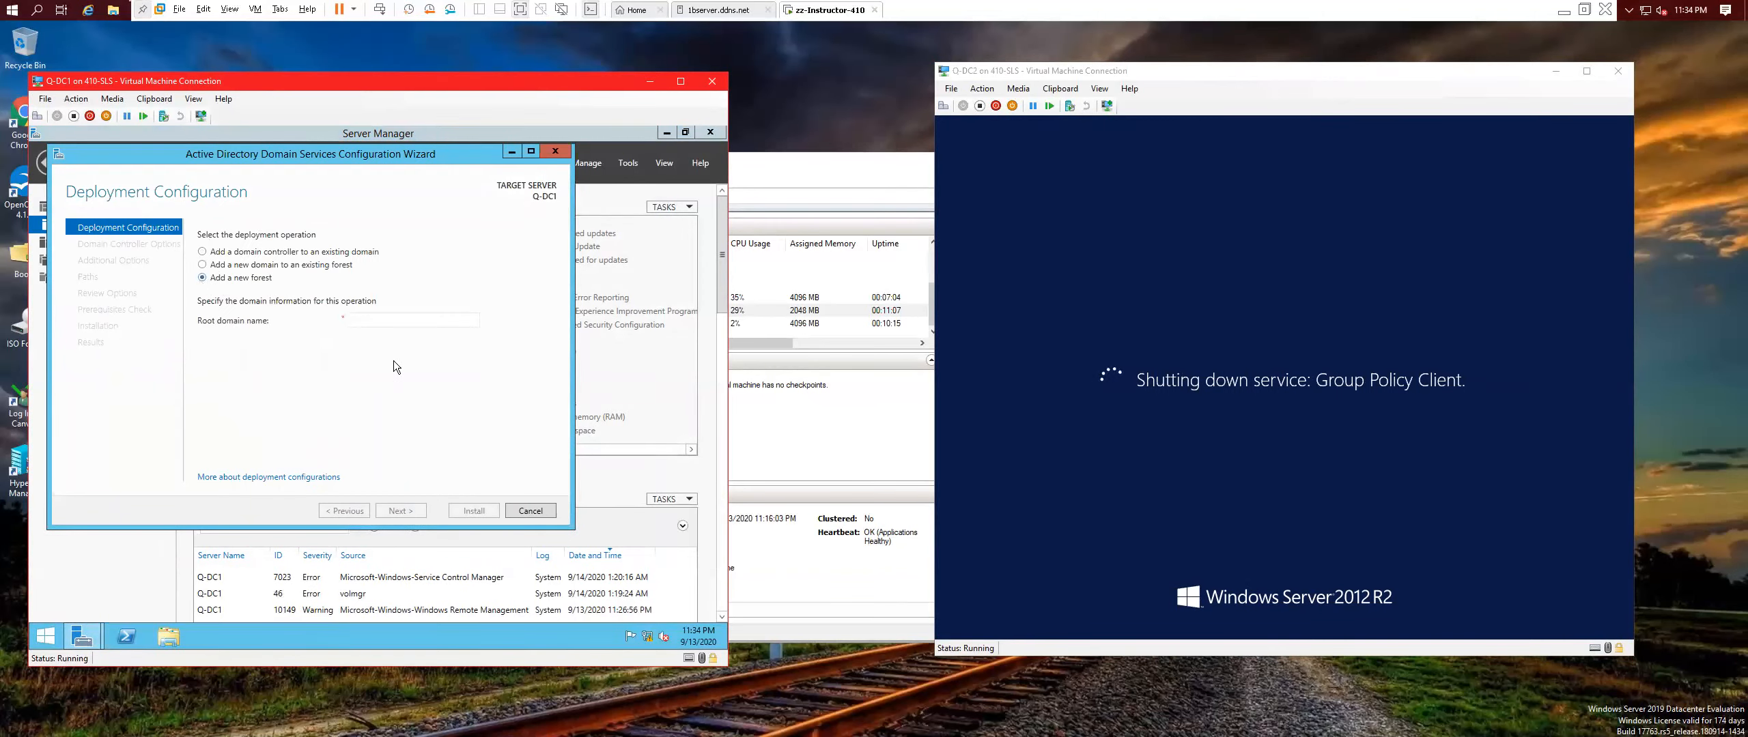
click(369, 320)
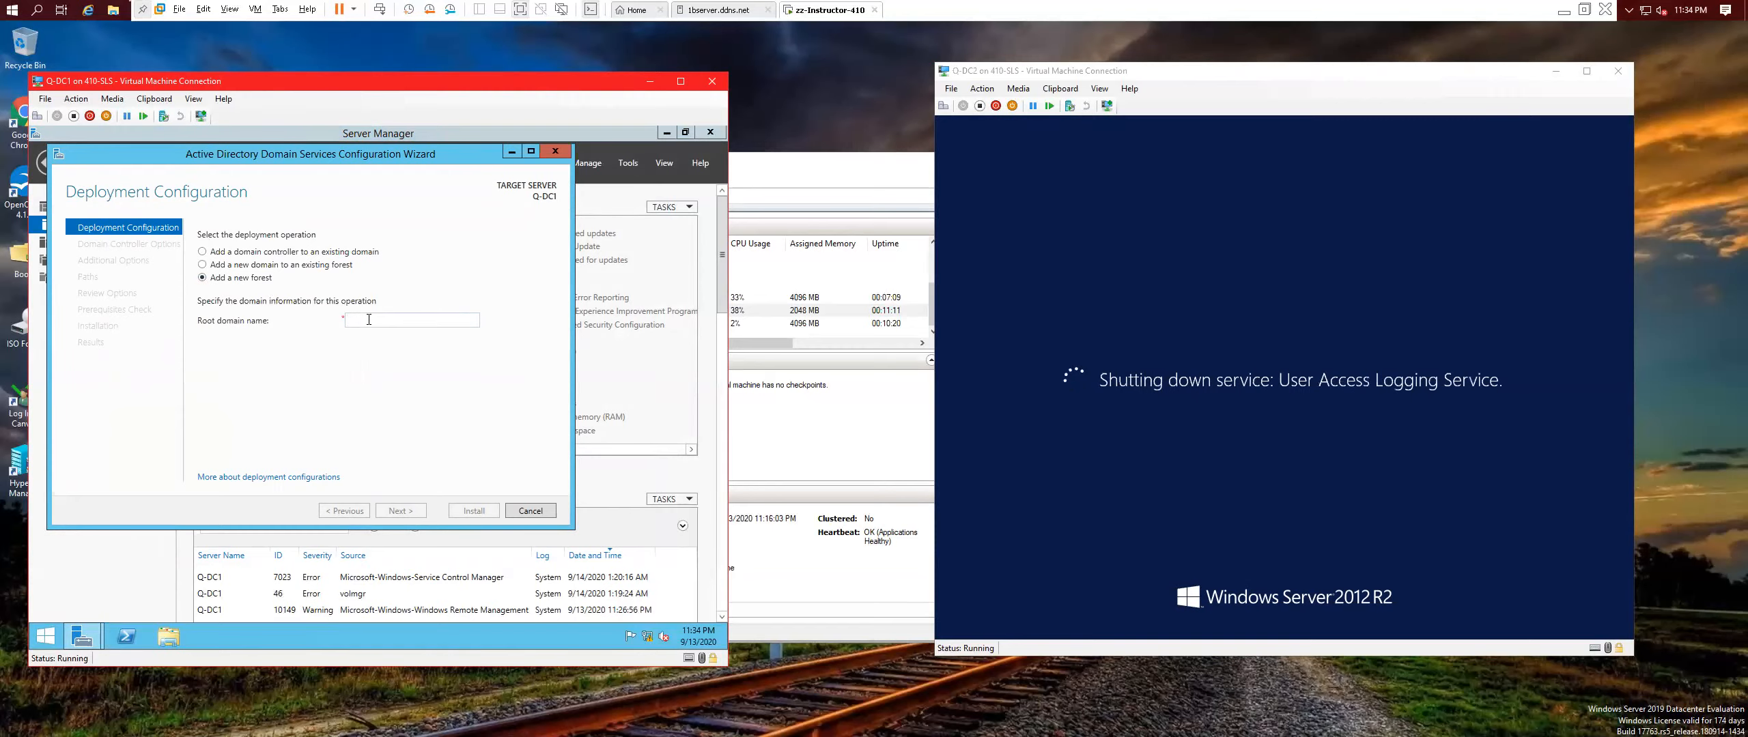
text(Q-)
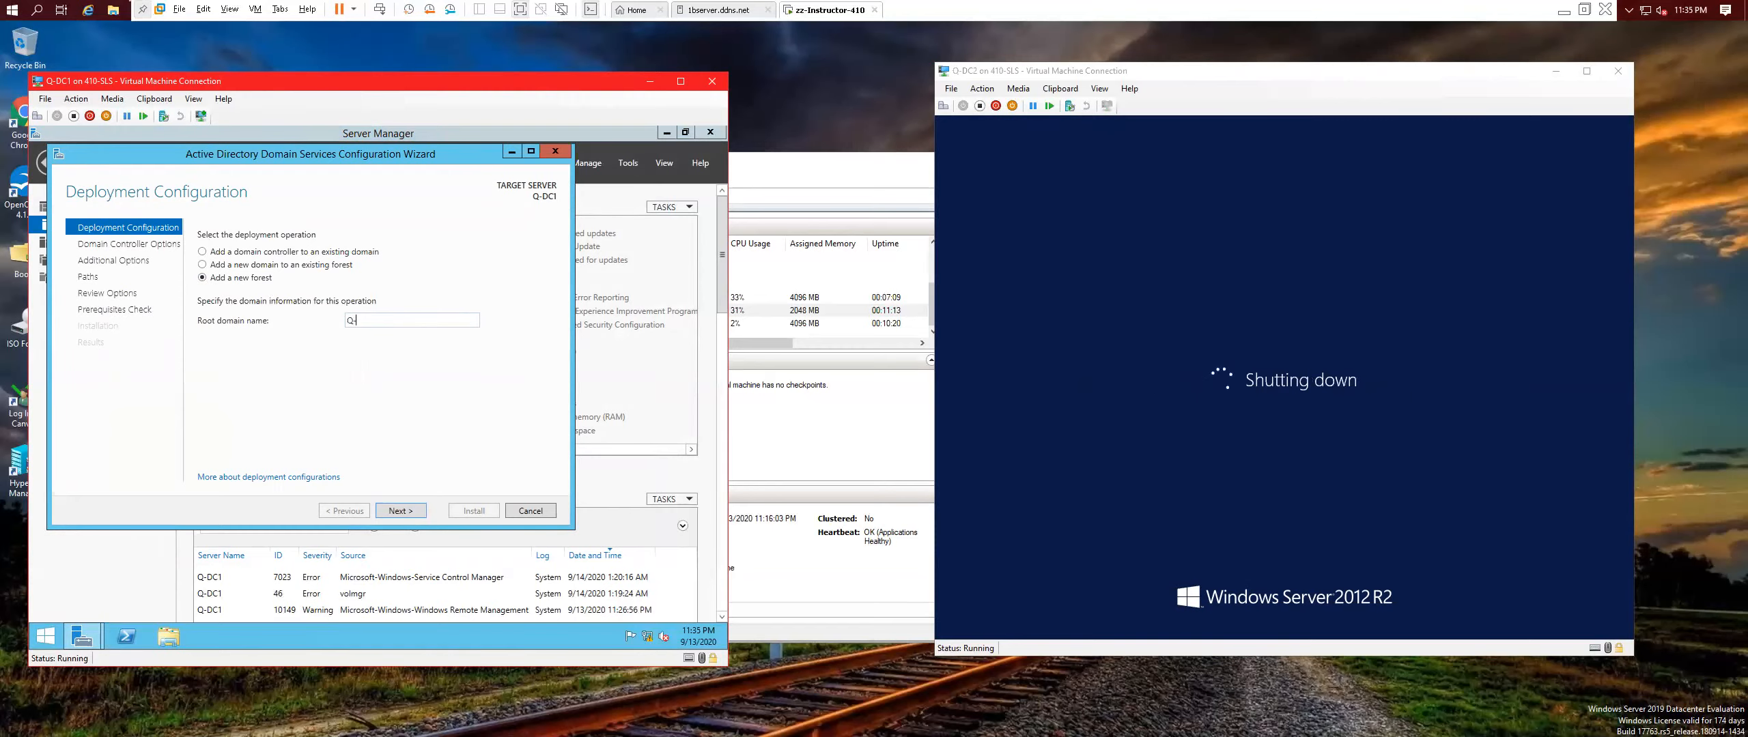
key(BackSpace)
key(BackSpace)
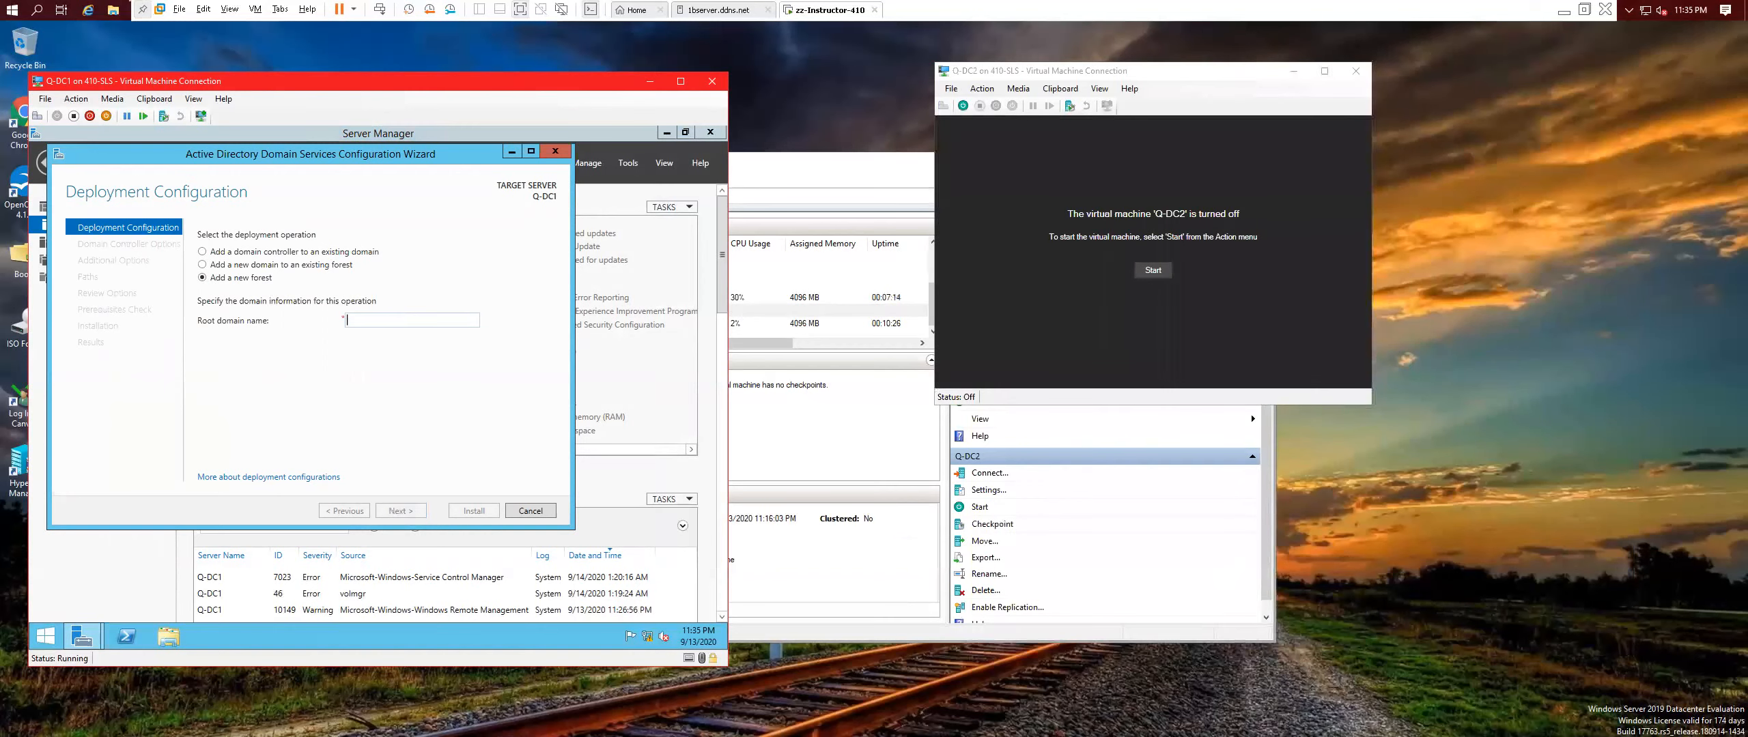
text(Contoso.com)
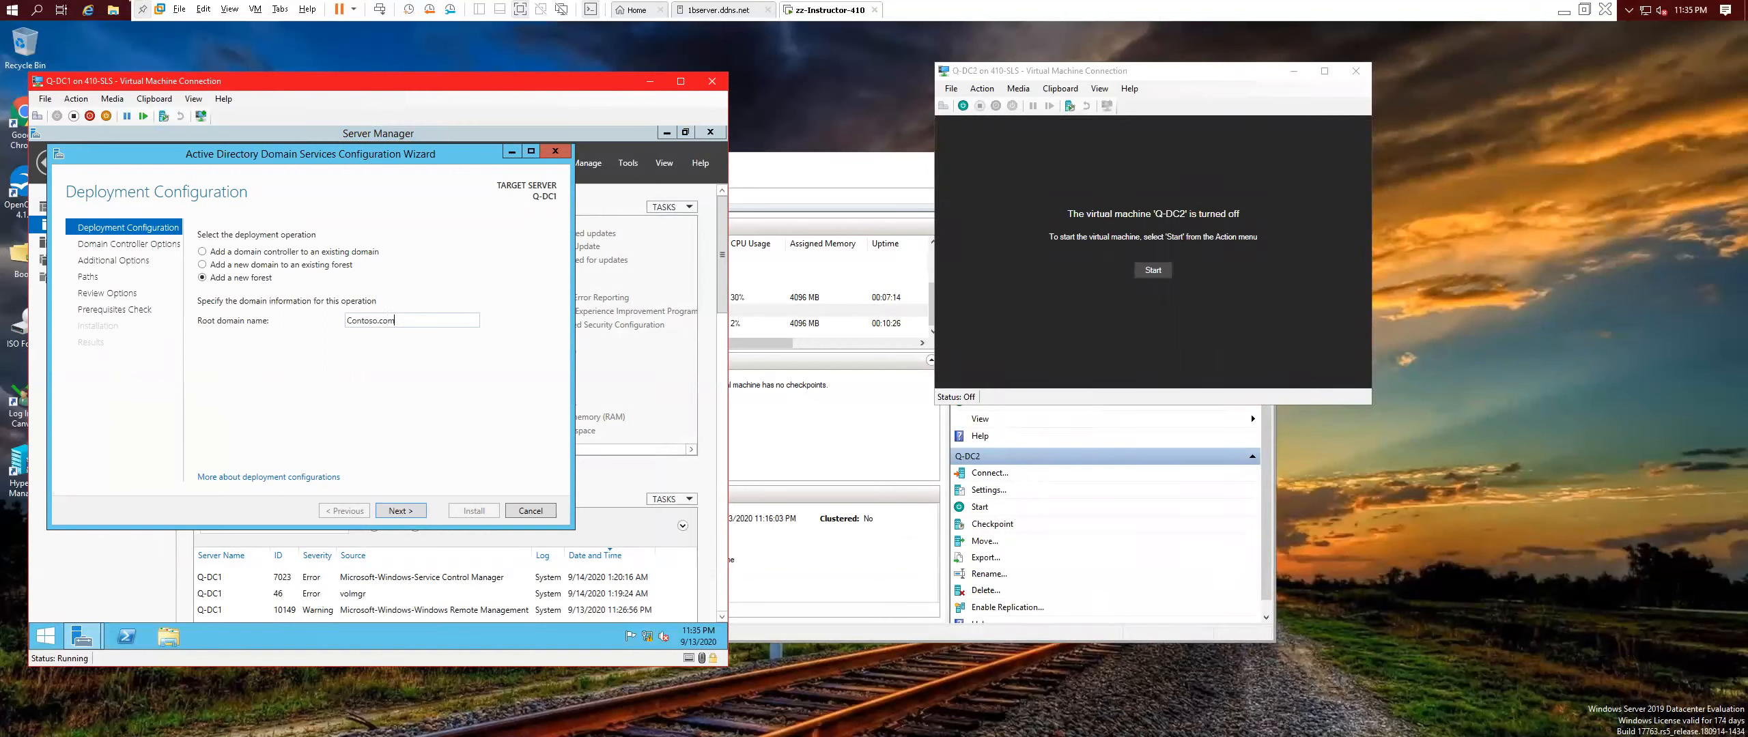
click(395, 512)
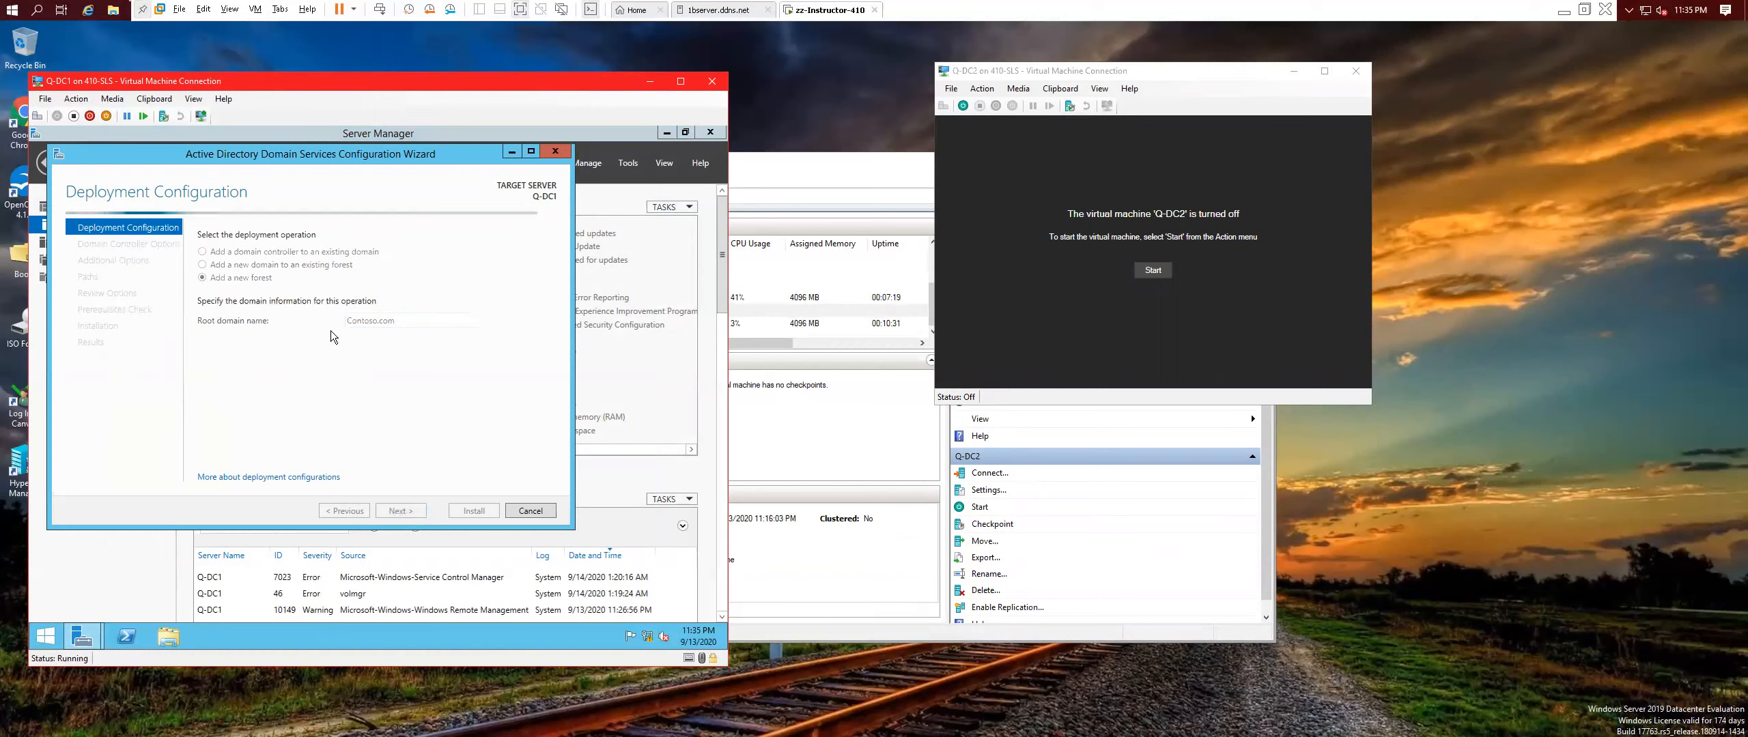
Attach Q-DC2's network adapter to the Q-Private switch and start the VM.
click(955, 89)
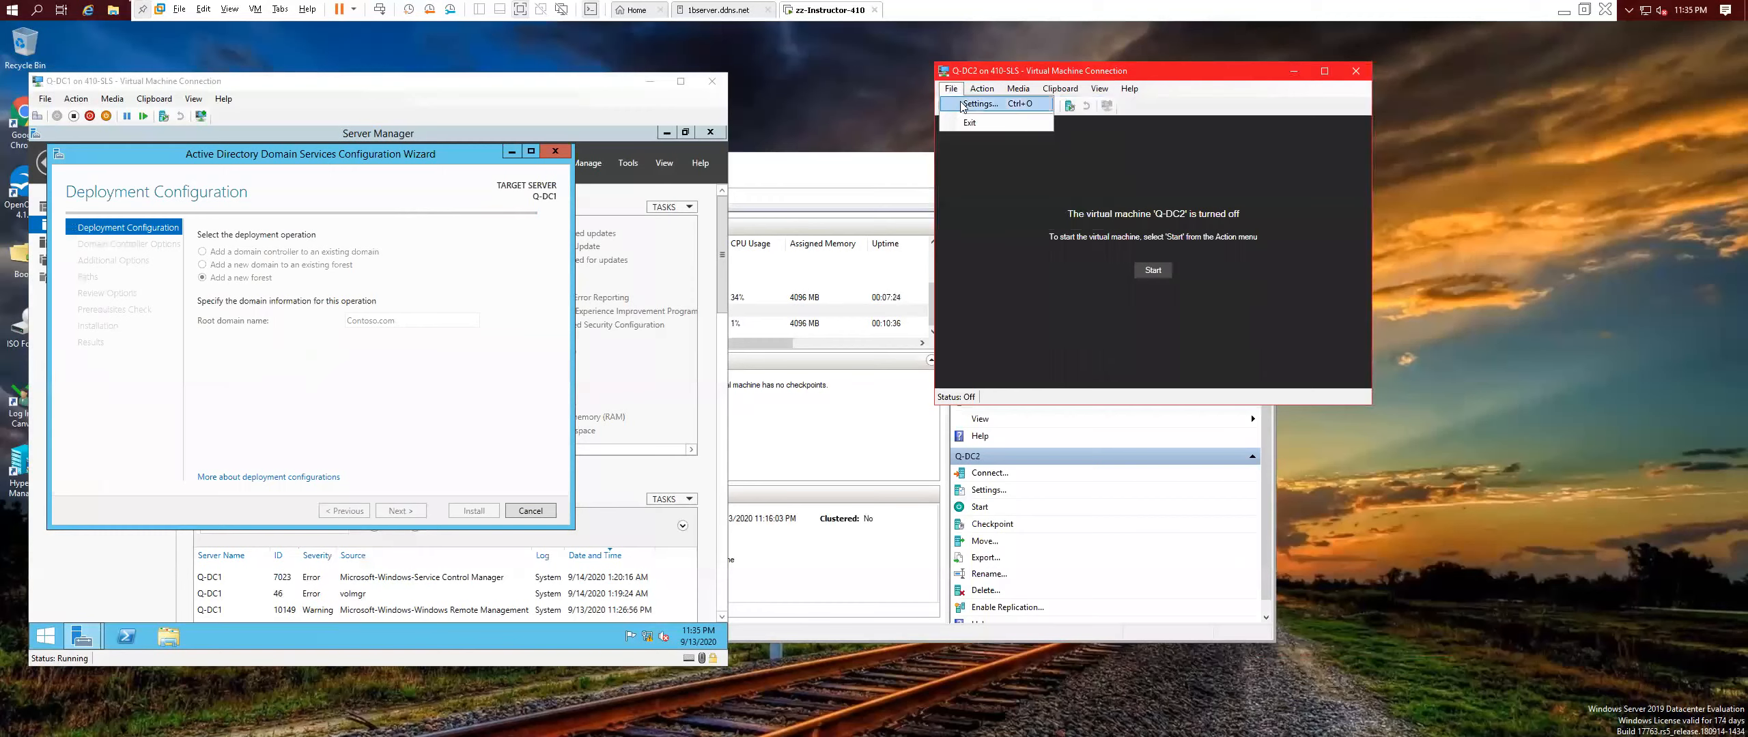
click(967, 105)
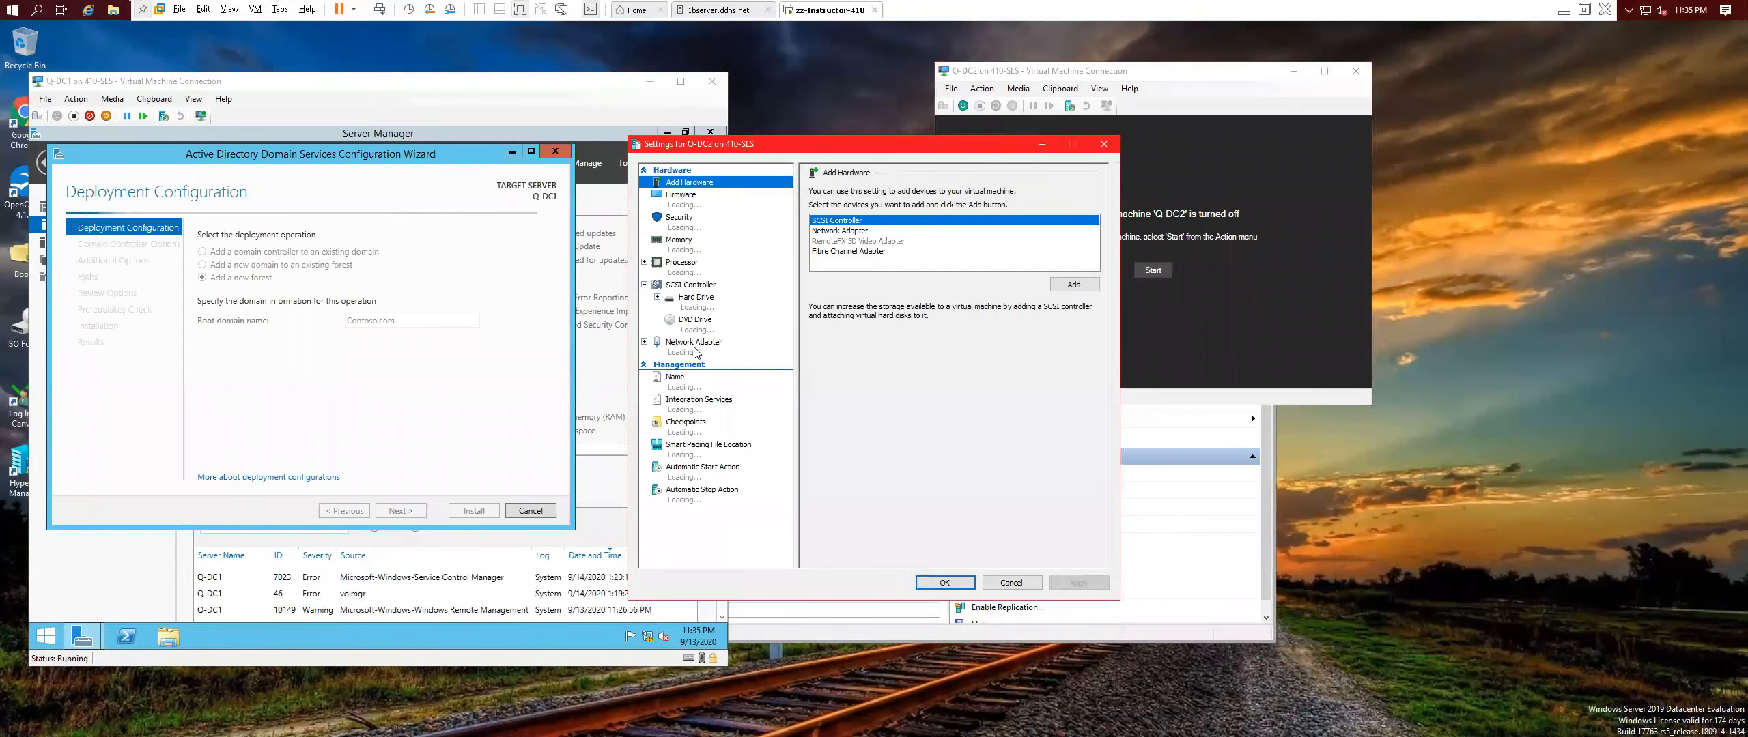
click(695, 348)
click(850, 217)
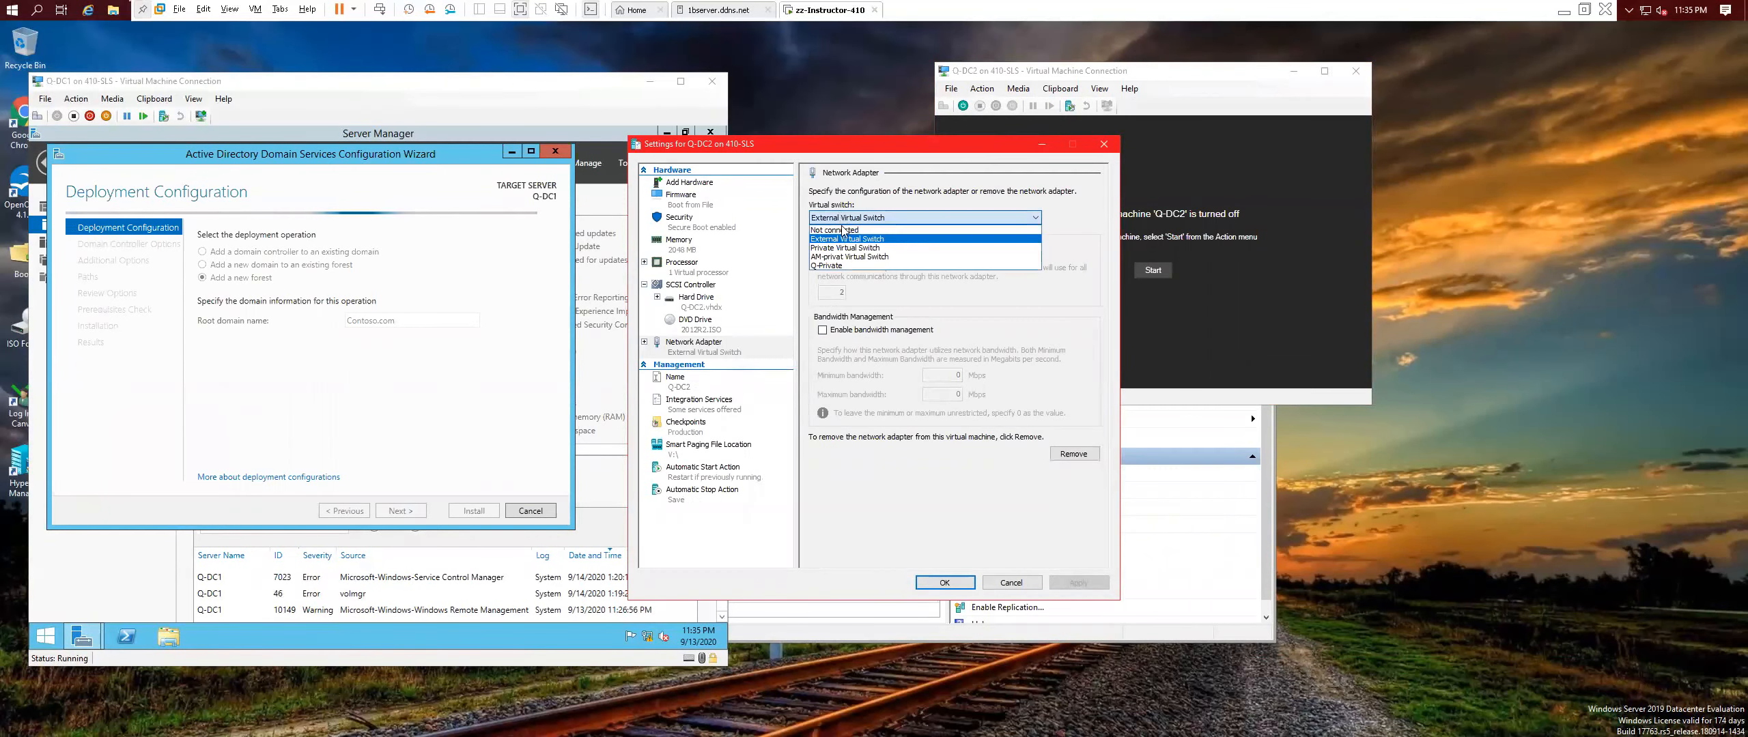
click(844, 266)
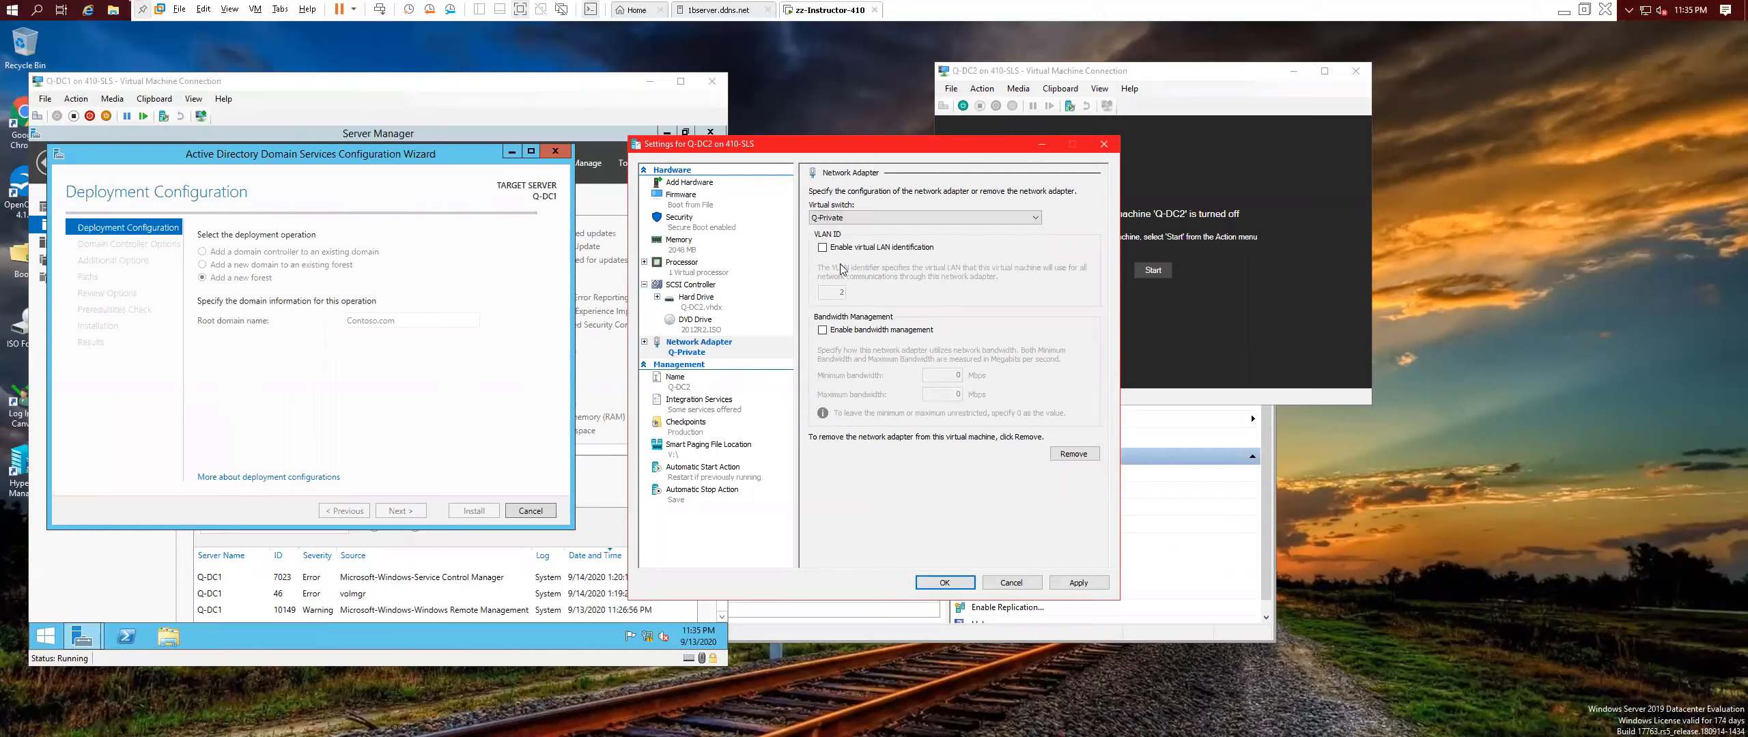
click(1078, 582)
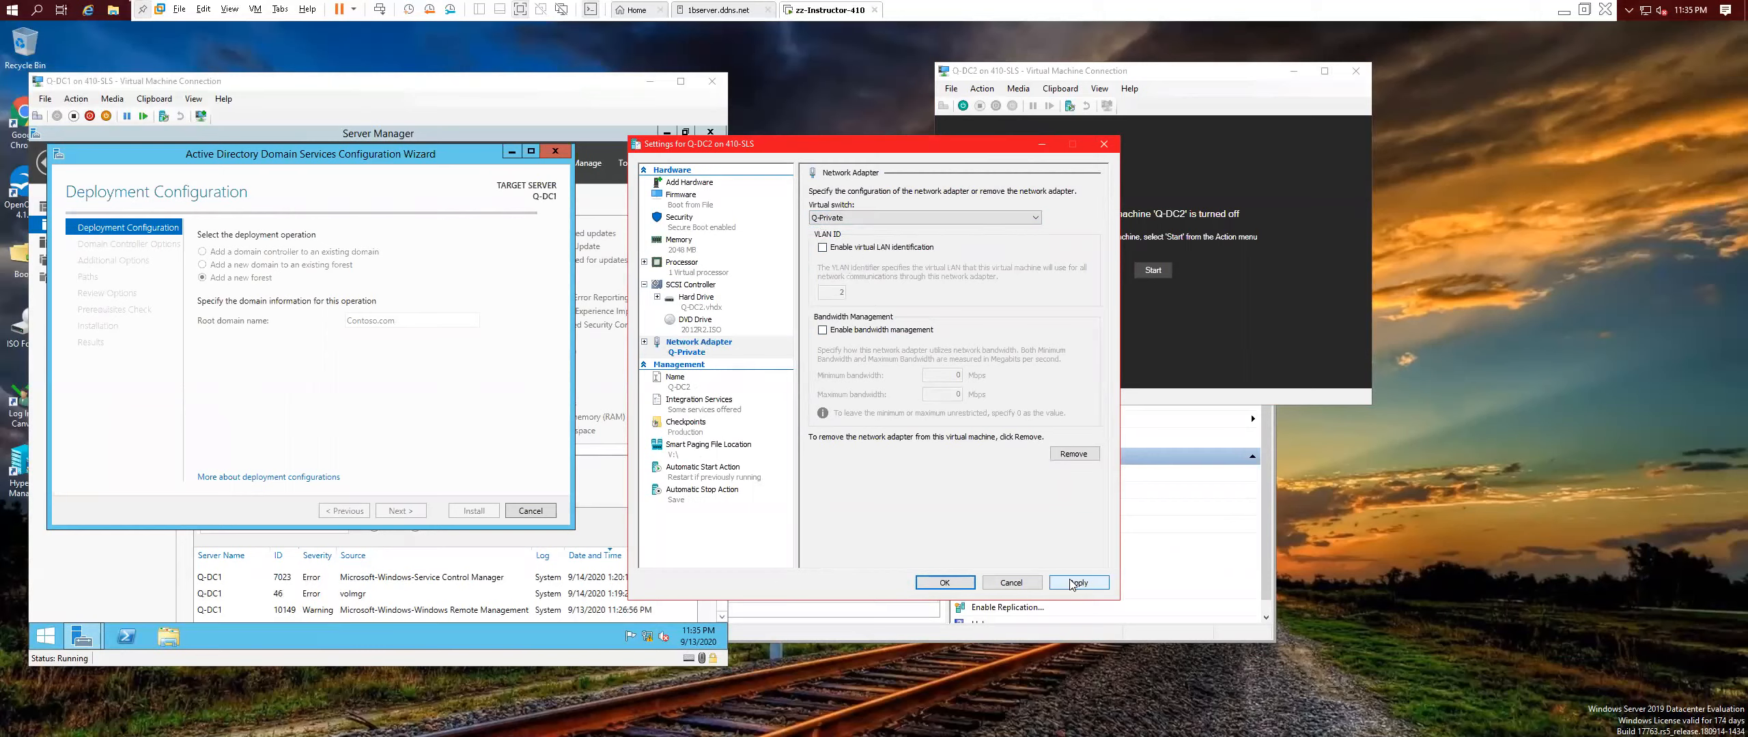
click(952, 585)
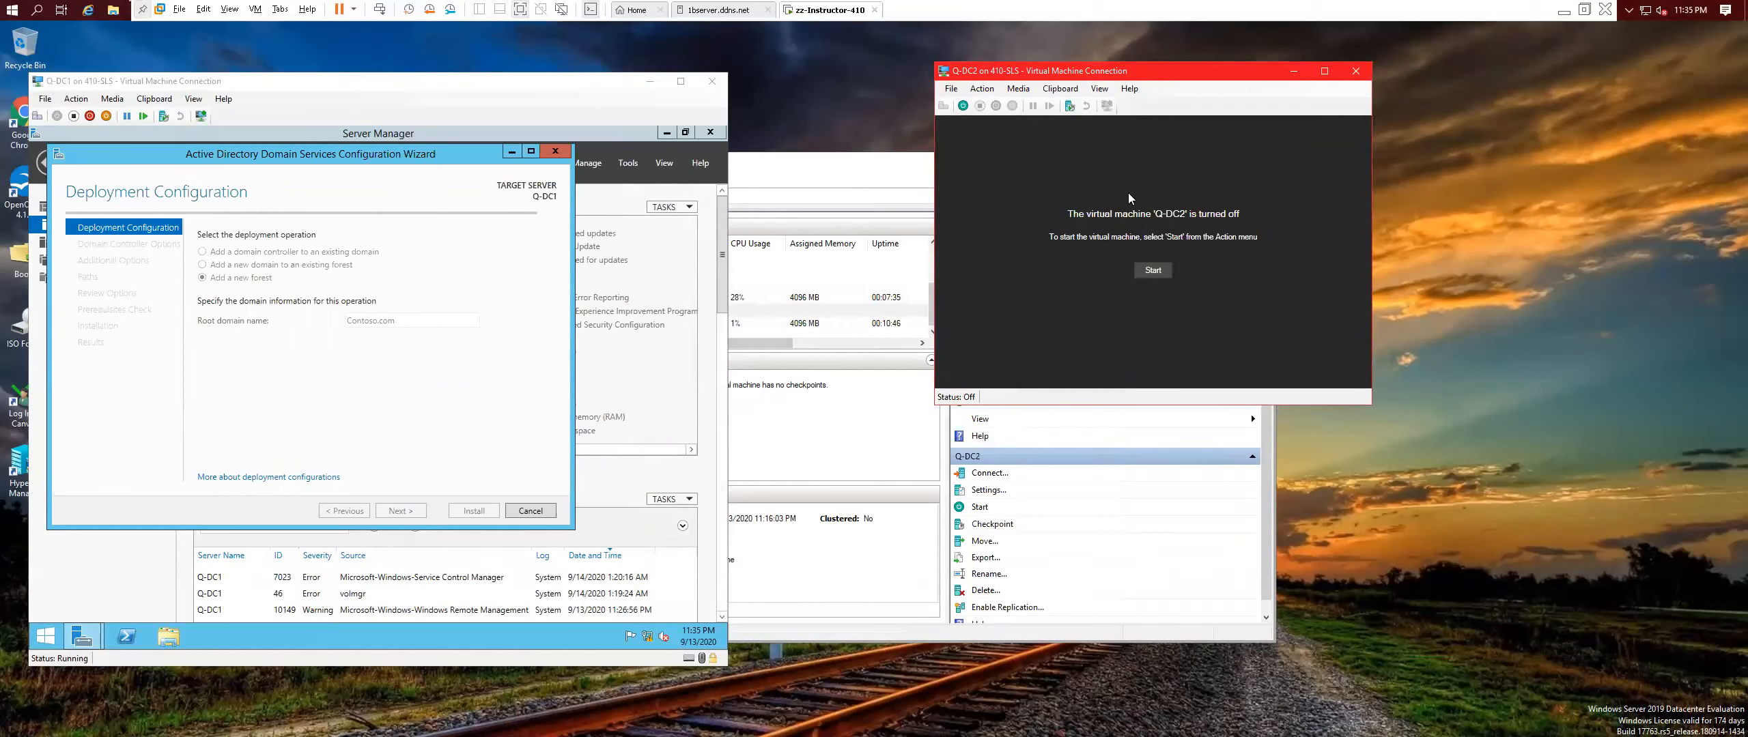
click(1164, 268)
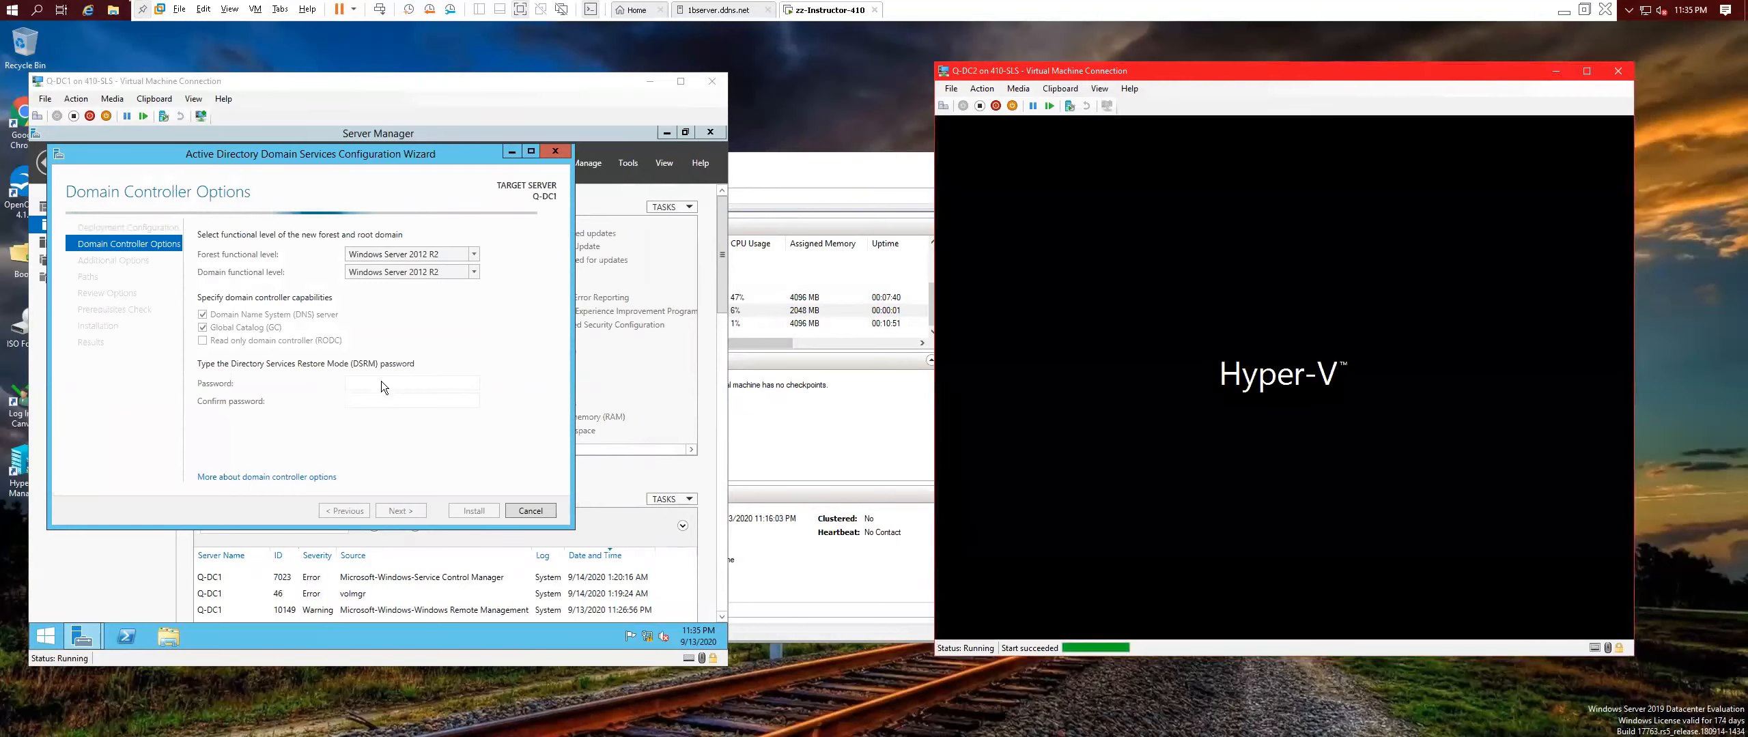
Enter the DSRM password, then accept DNS options, the CONTOSO NetBIOS name, and default paths.
click(383, 383)
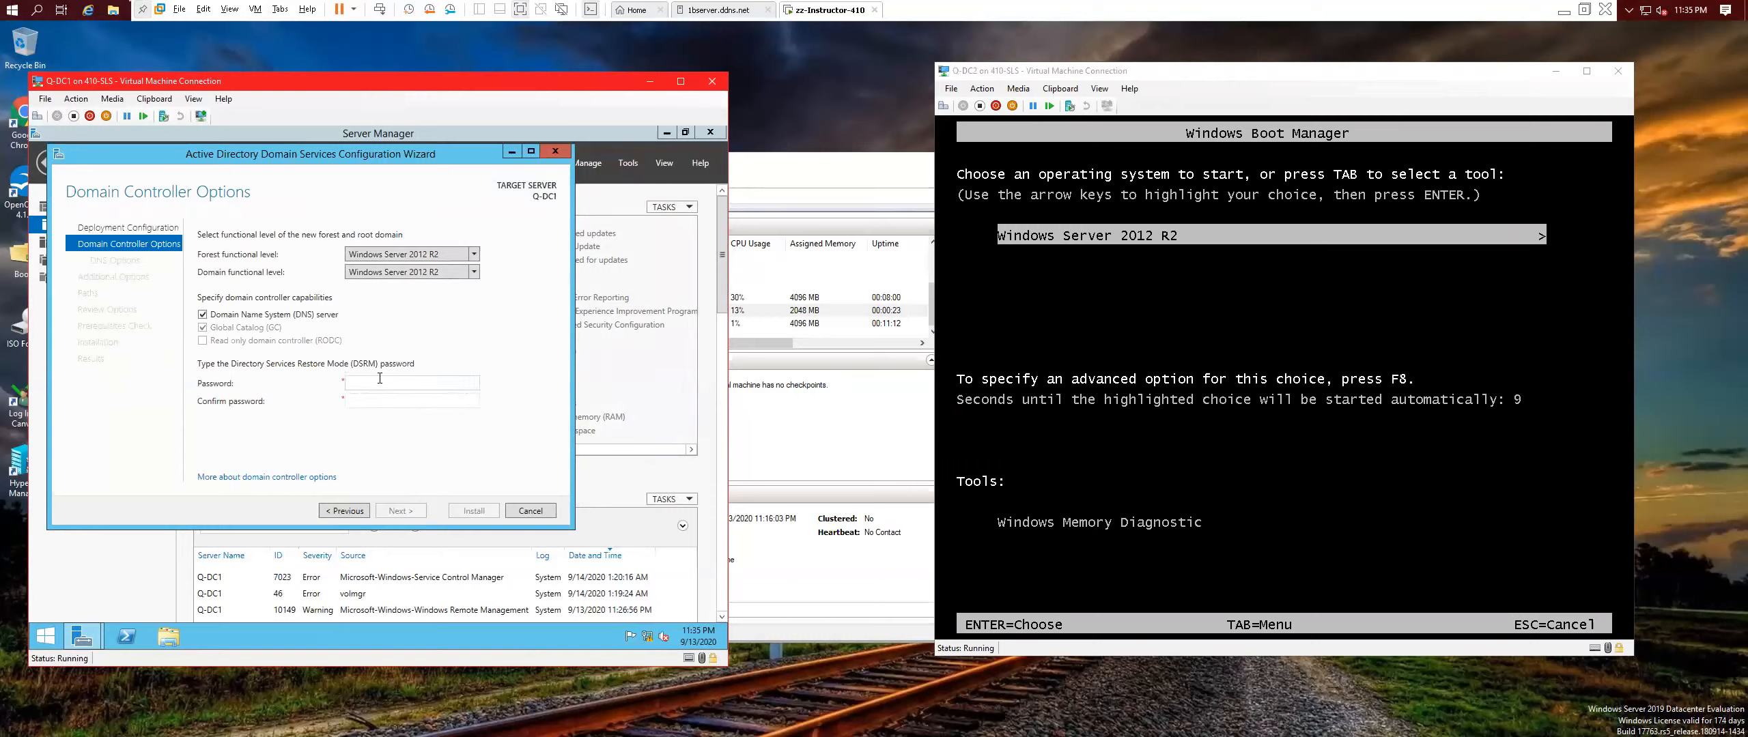
text($w0rPa$$w0rd1)
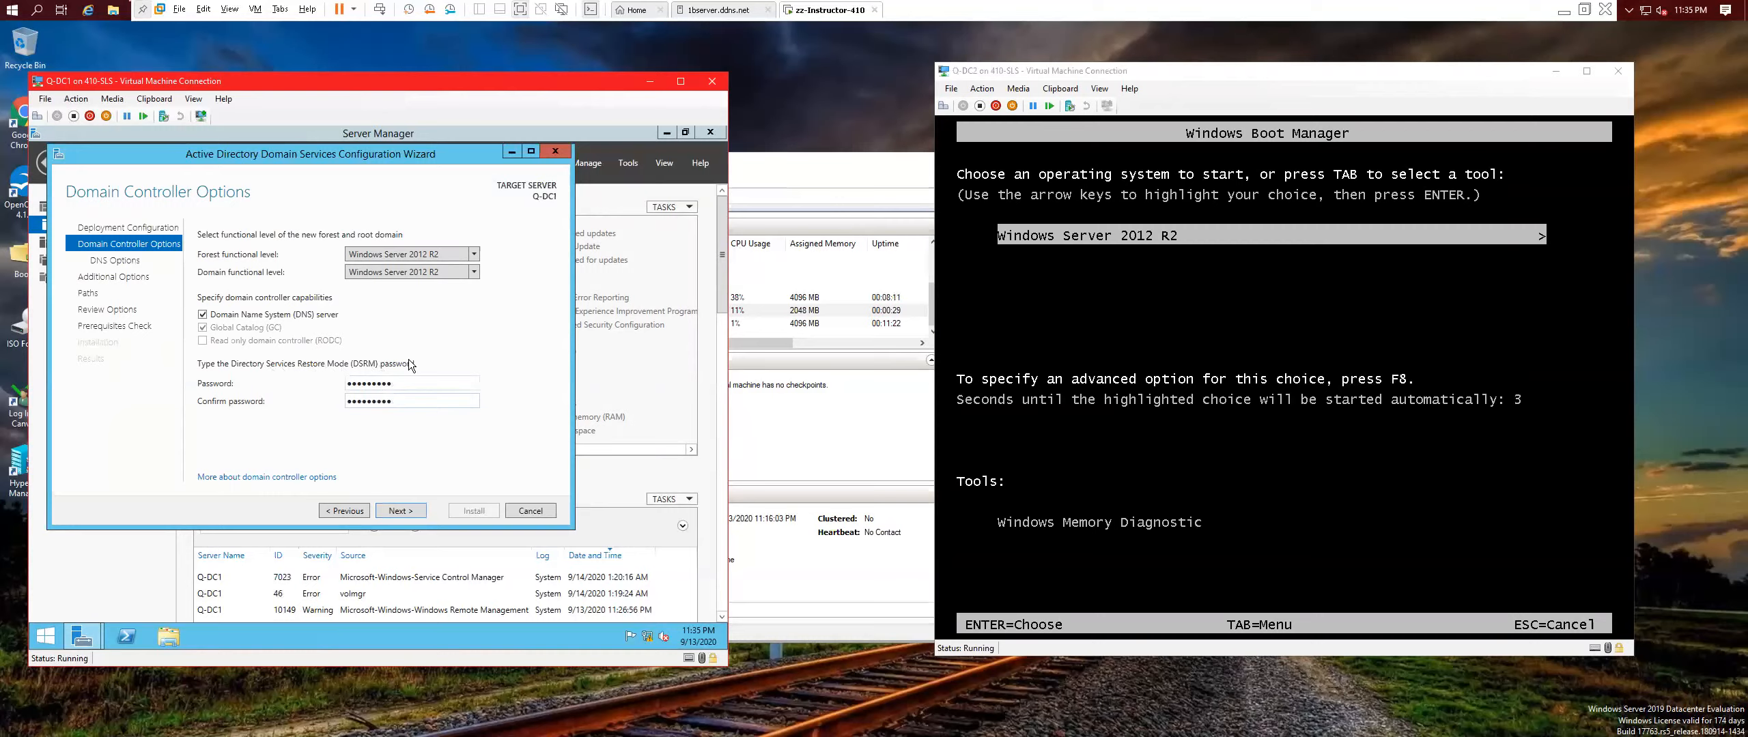
click(411, 511)
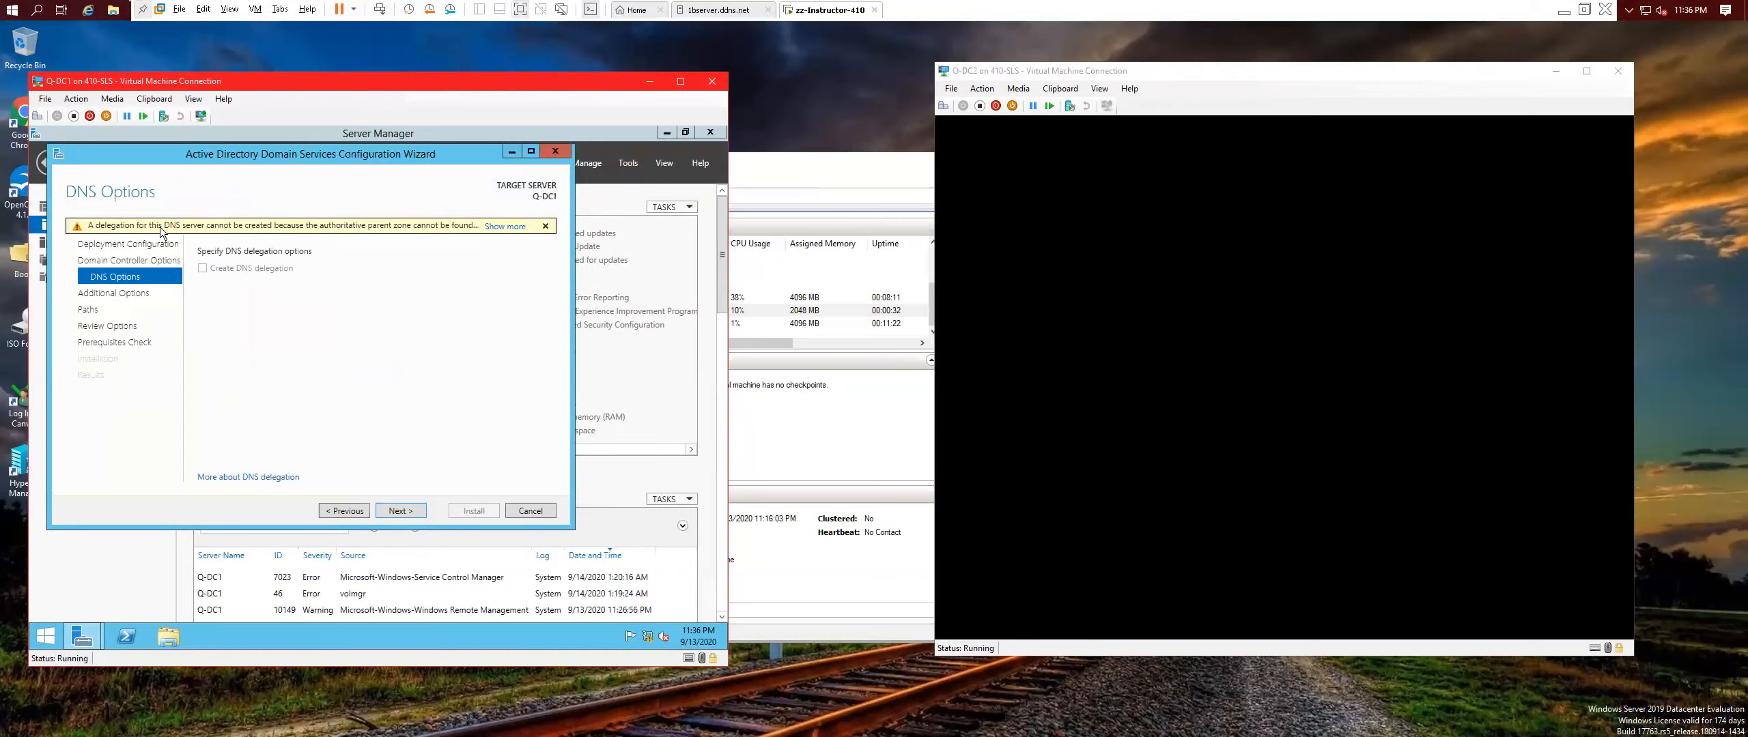
click(426, 509)
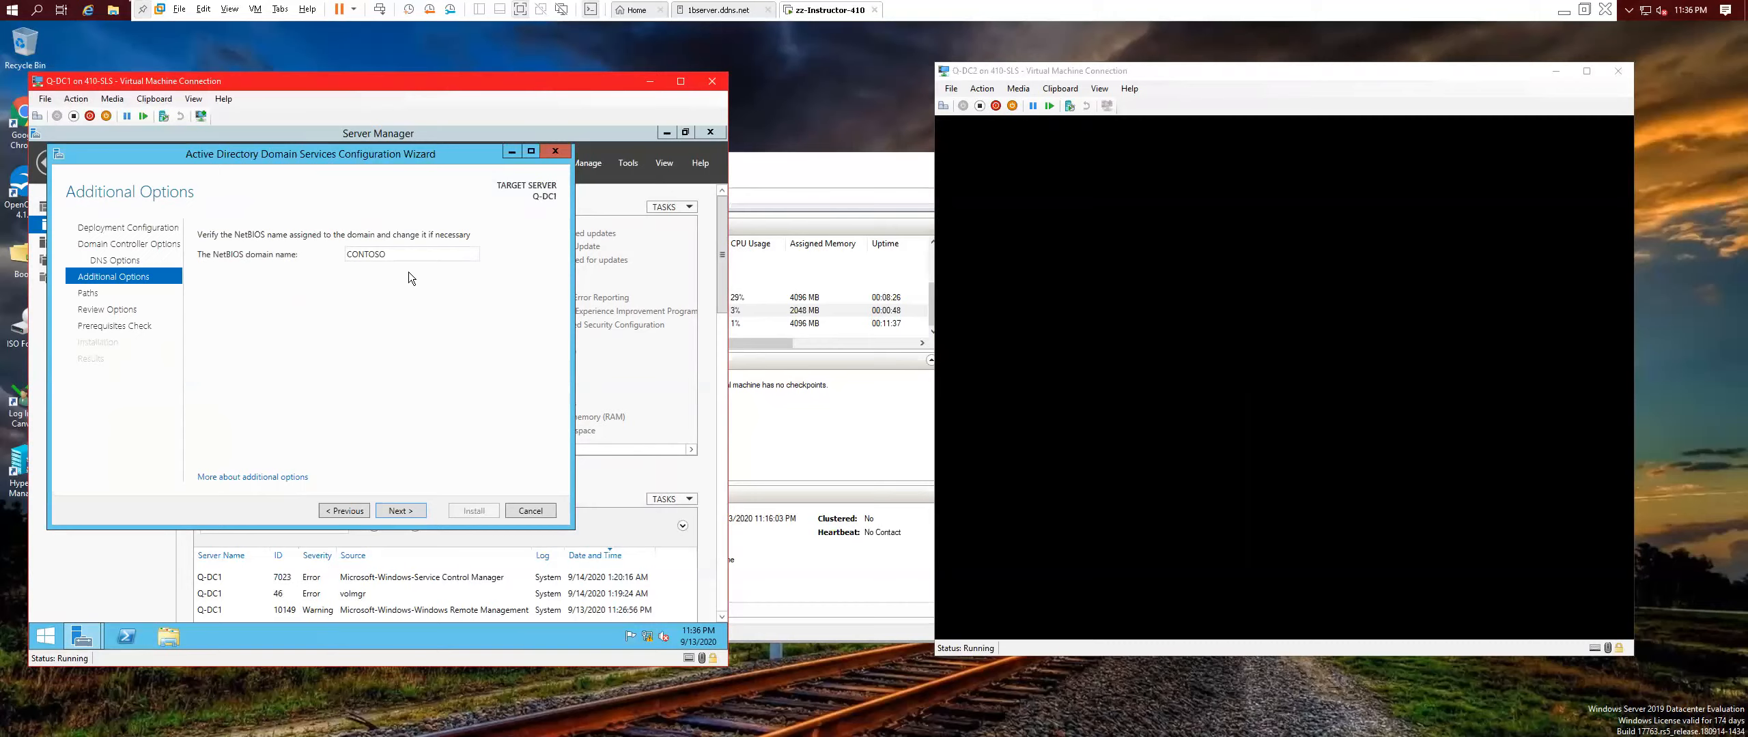
click(397, 511)
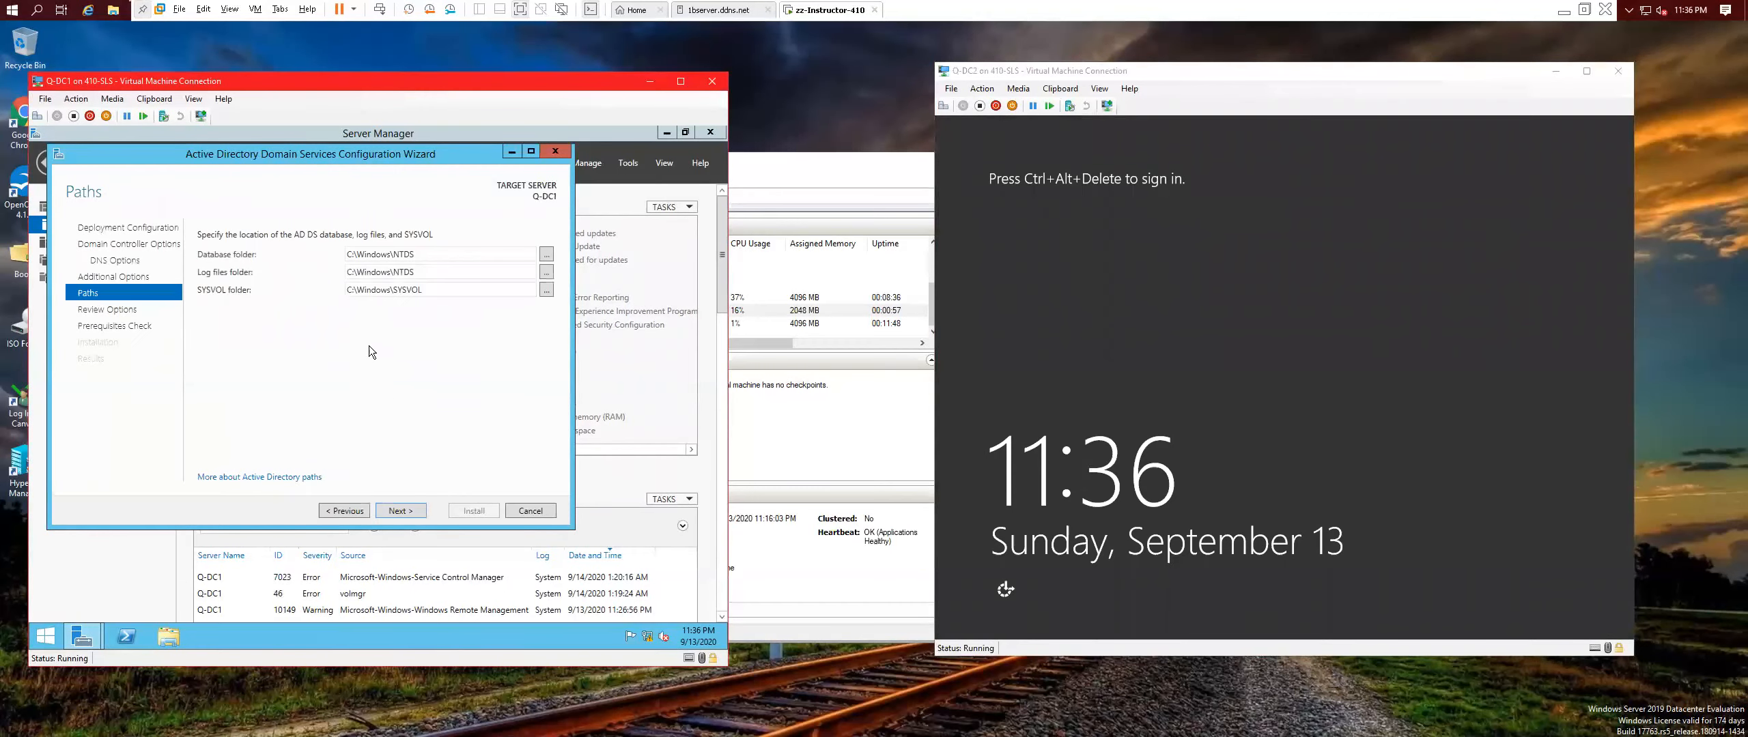
click(396, 511)
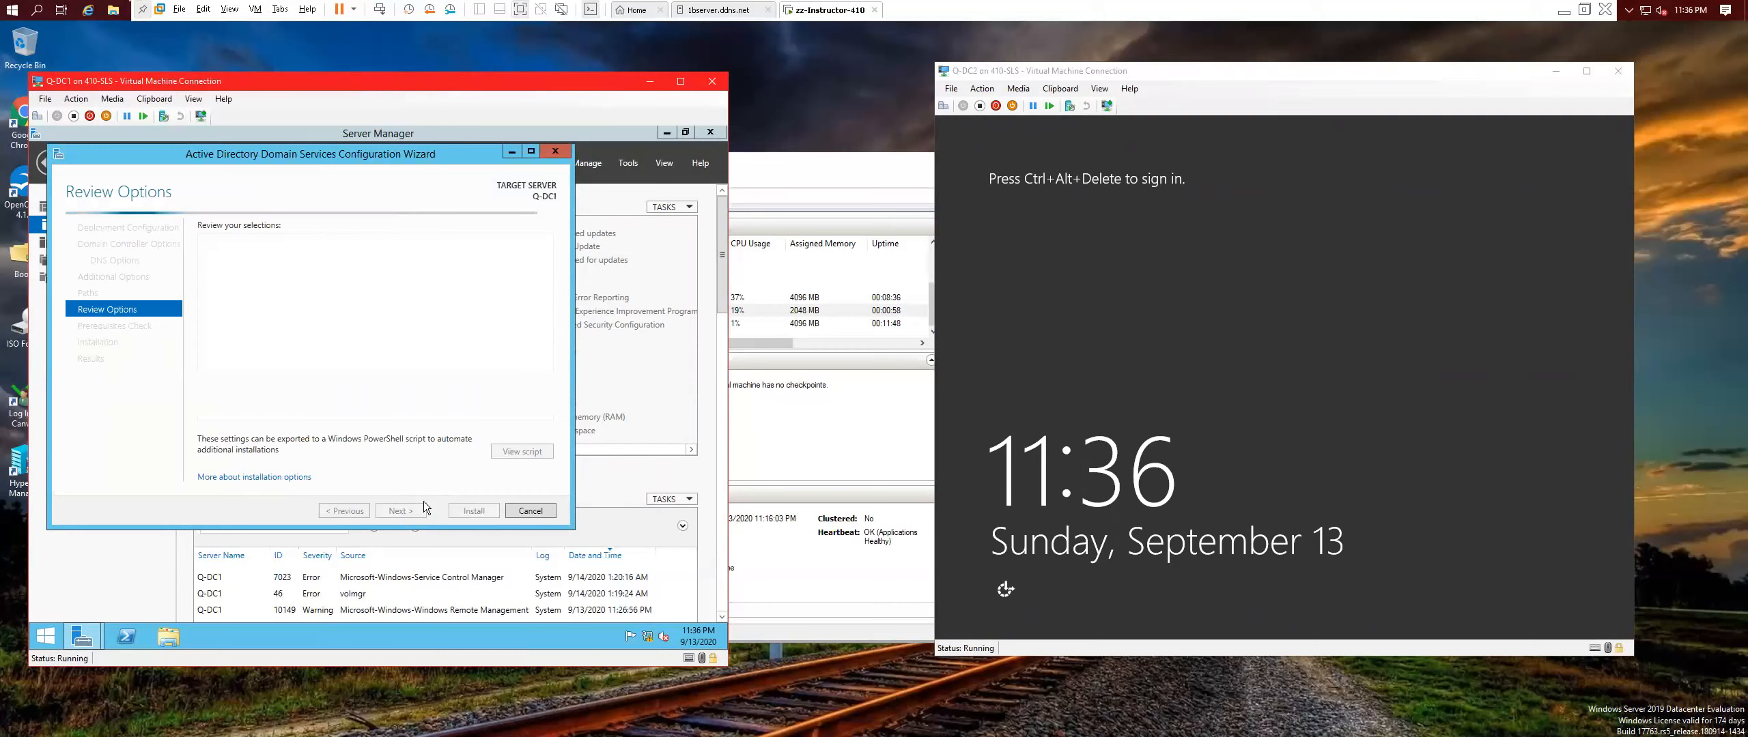
Run Q-DC1's prerequisite check and start its domain controller install, then sign in to Q-DC2 as administrator.
click(393, 511)
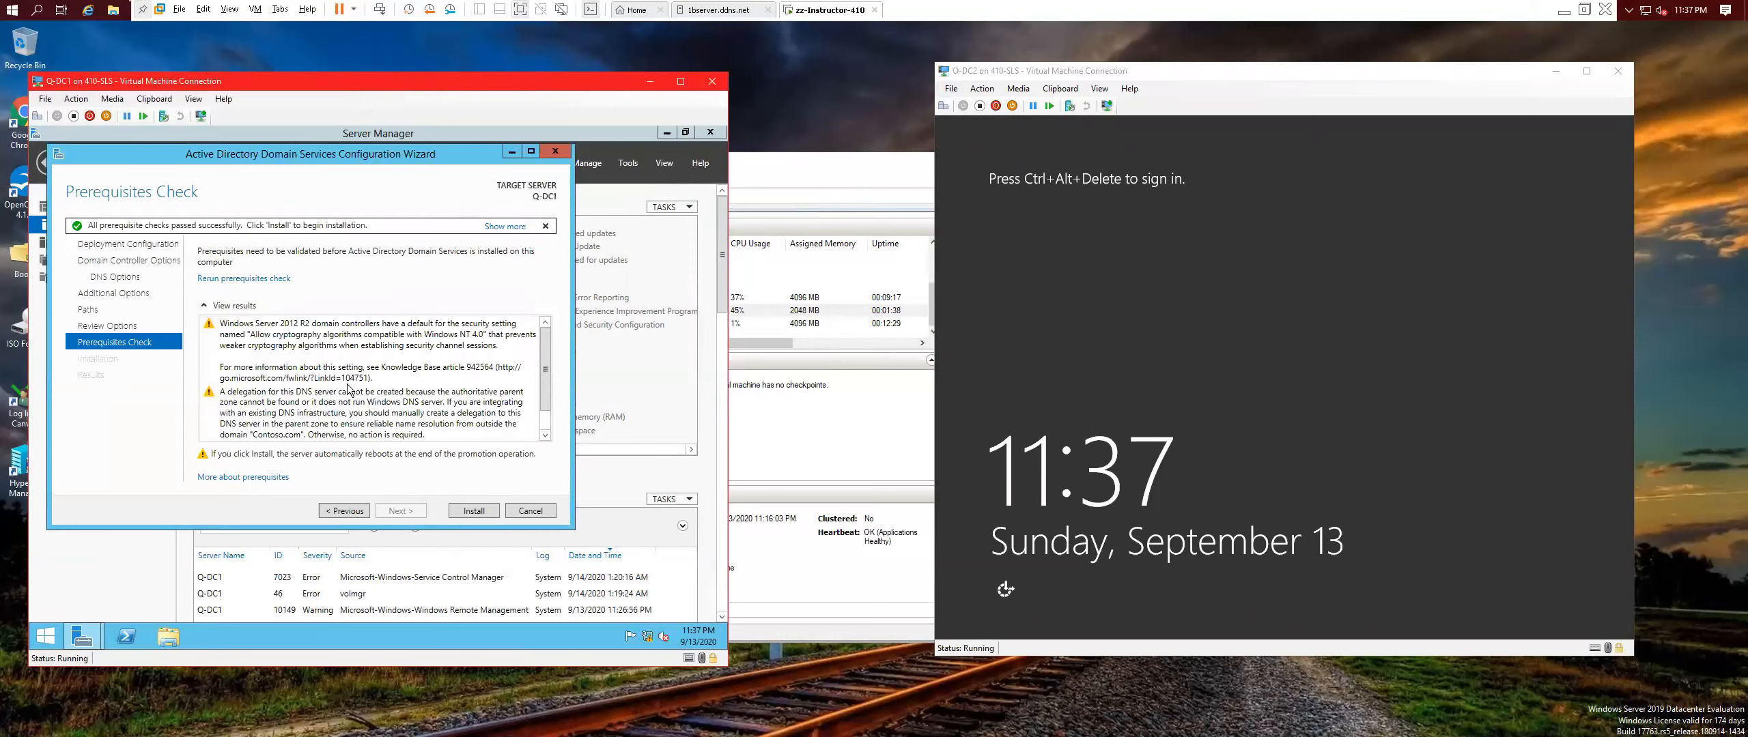
click(472, 512)
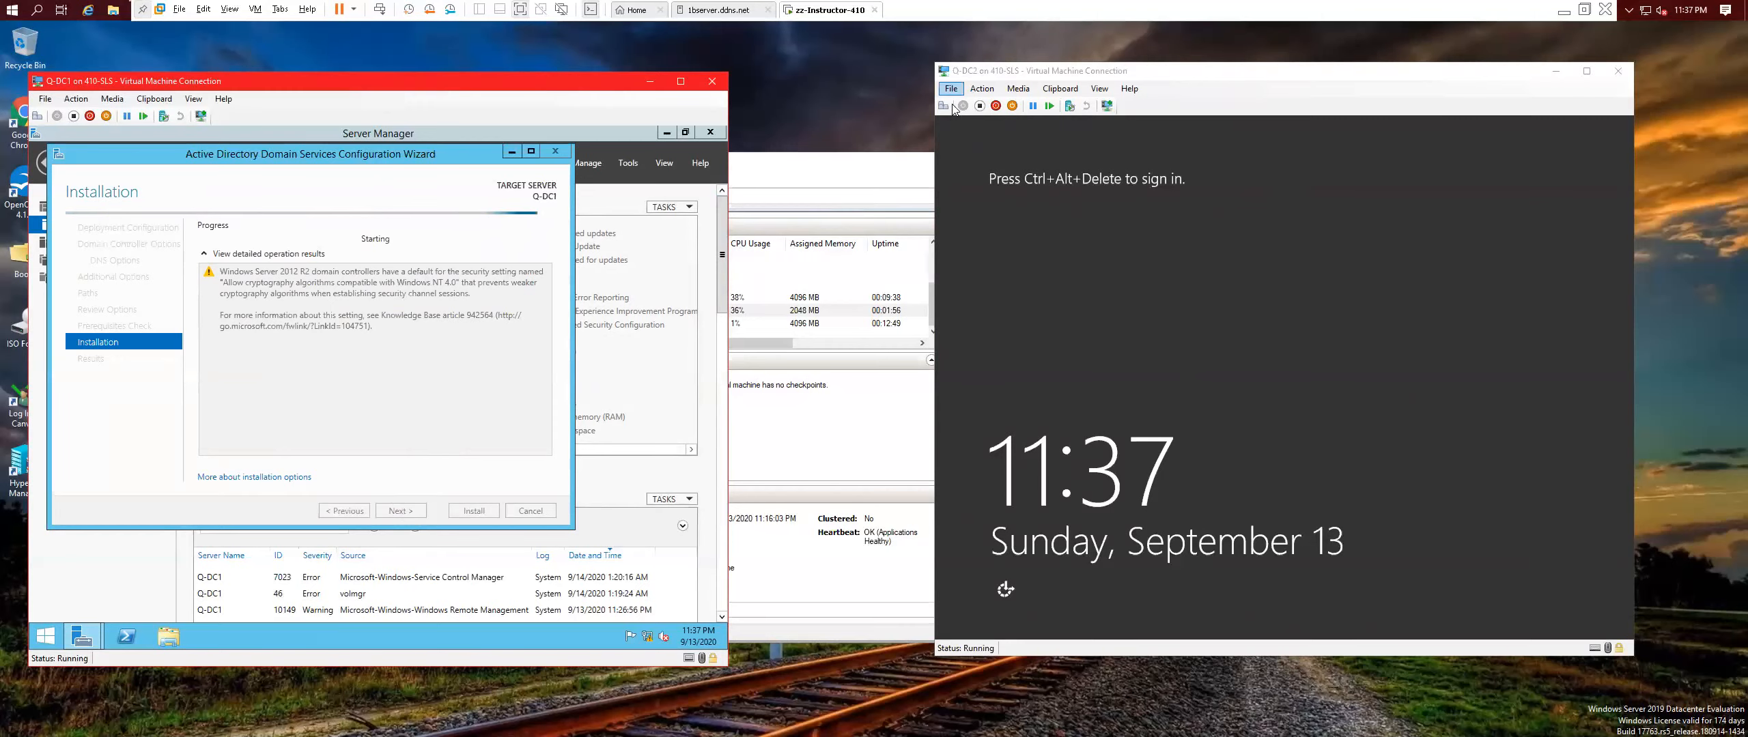
click(1106, 137)
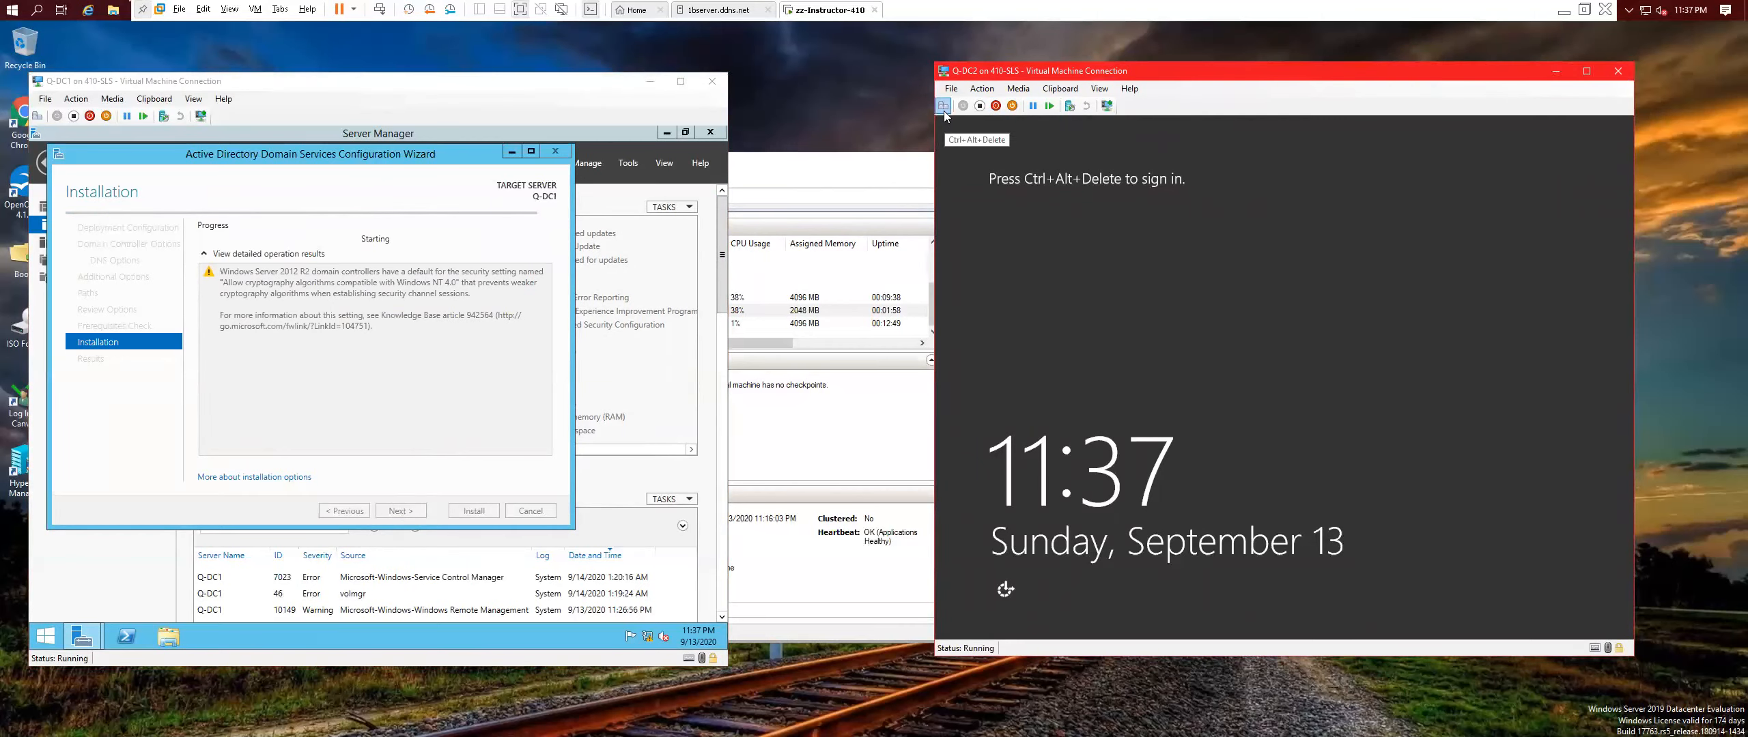
click(944, 106)
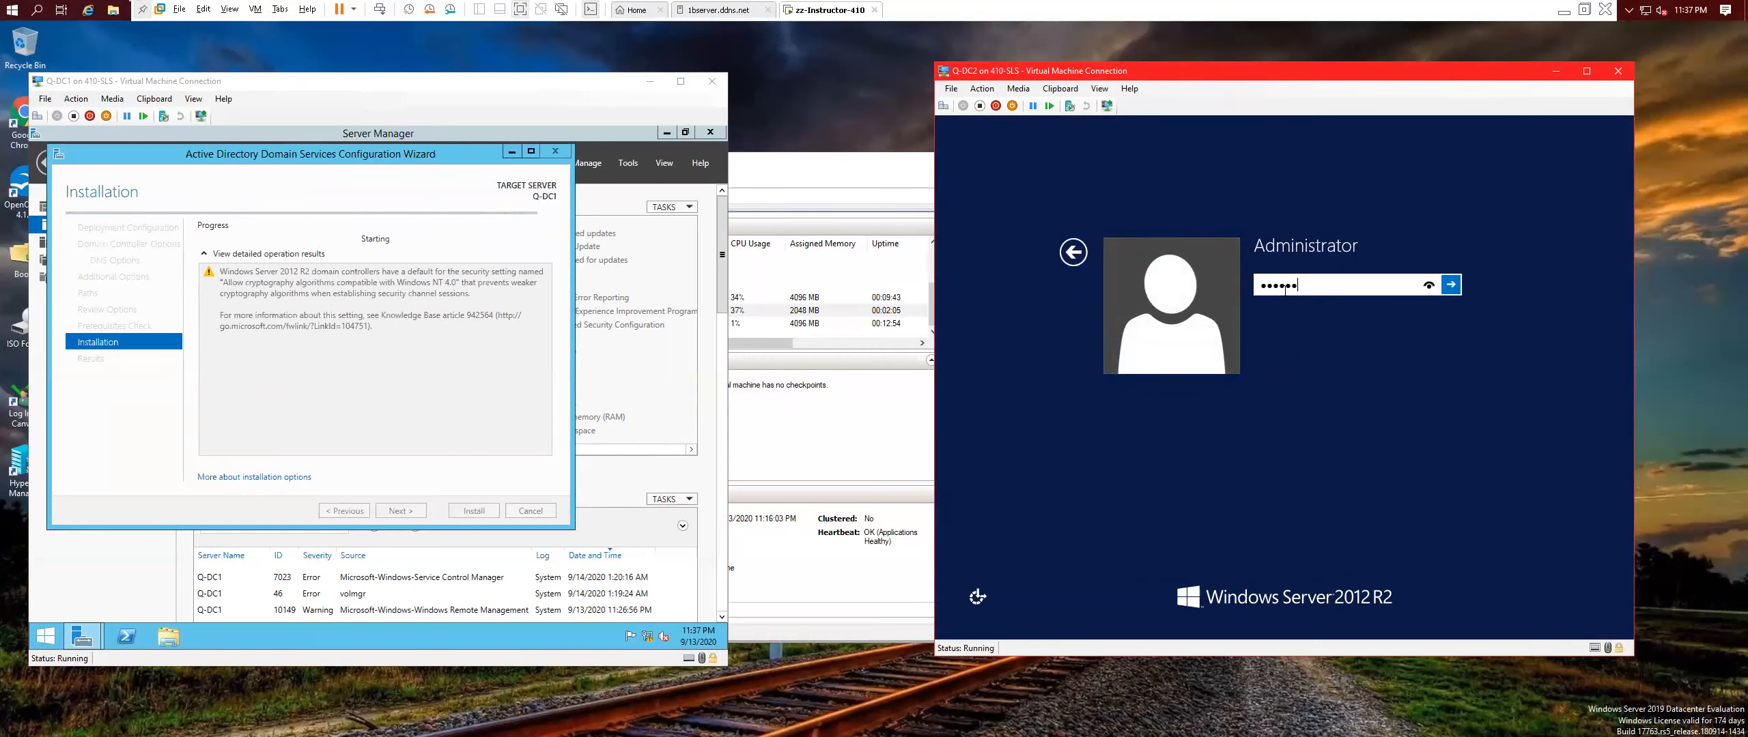
key(Return)
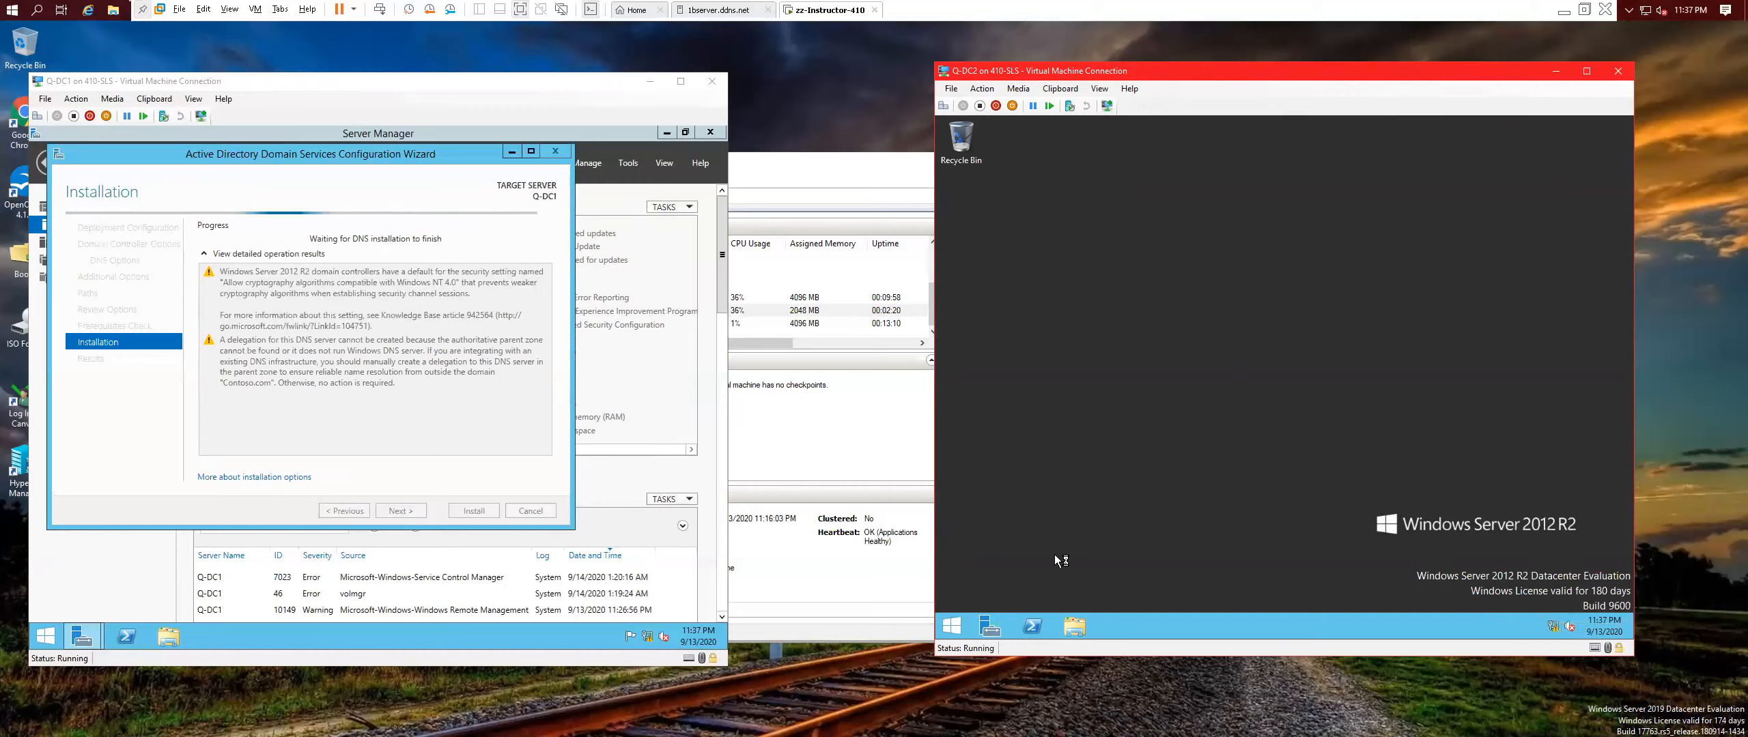
Disable and re-enable Q-DC2's Ethernet adapter from Network and Sharing Center's adapter settings.
right_click(1554, 628)
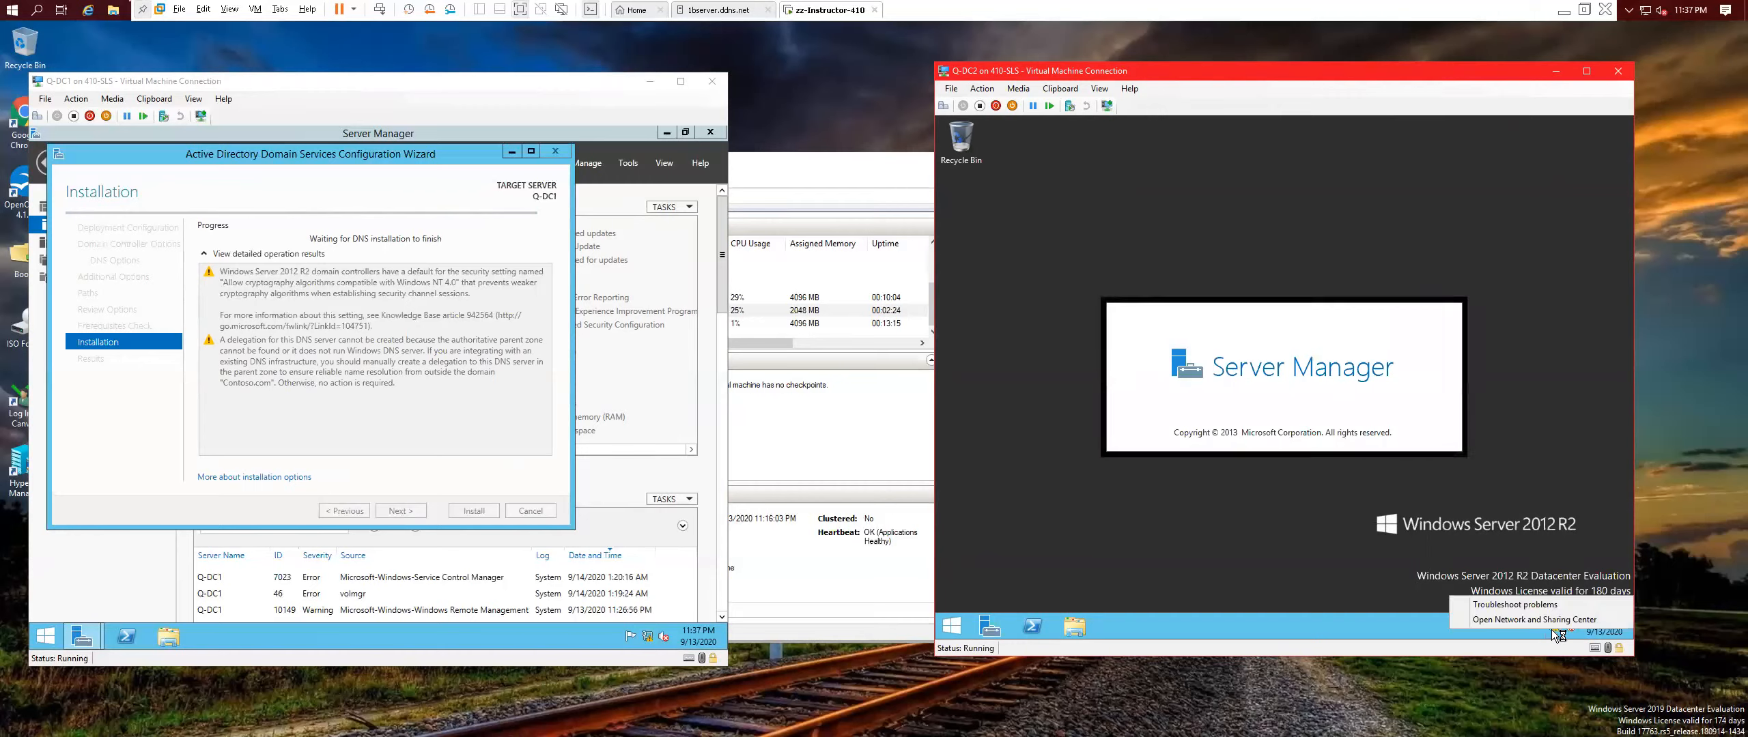
click(1510, 620)
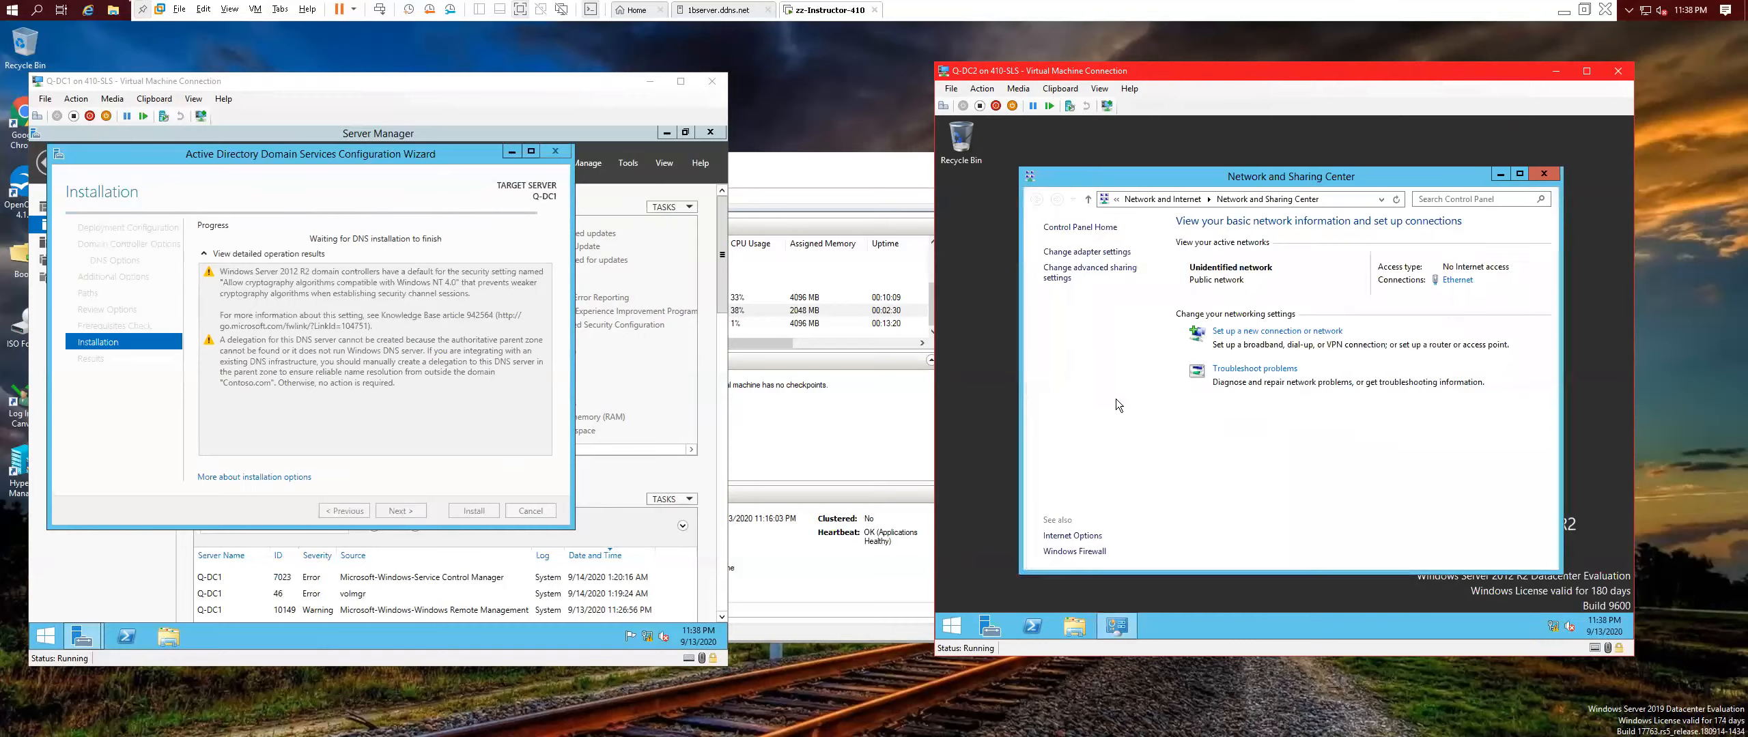
click(1087, 252)
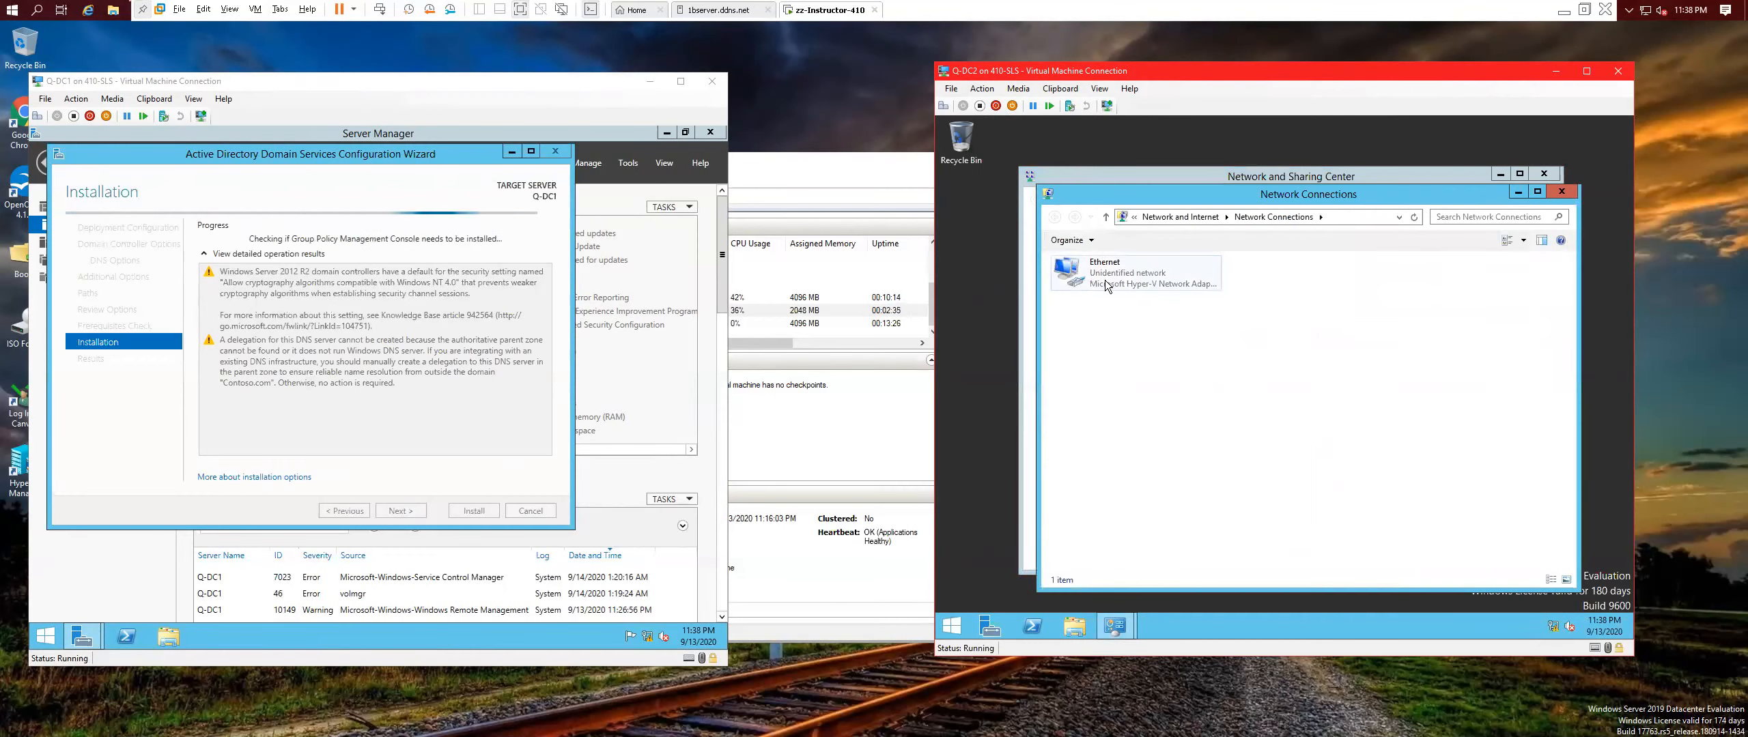
right_click(1104, 280)
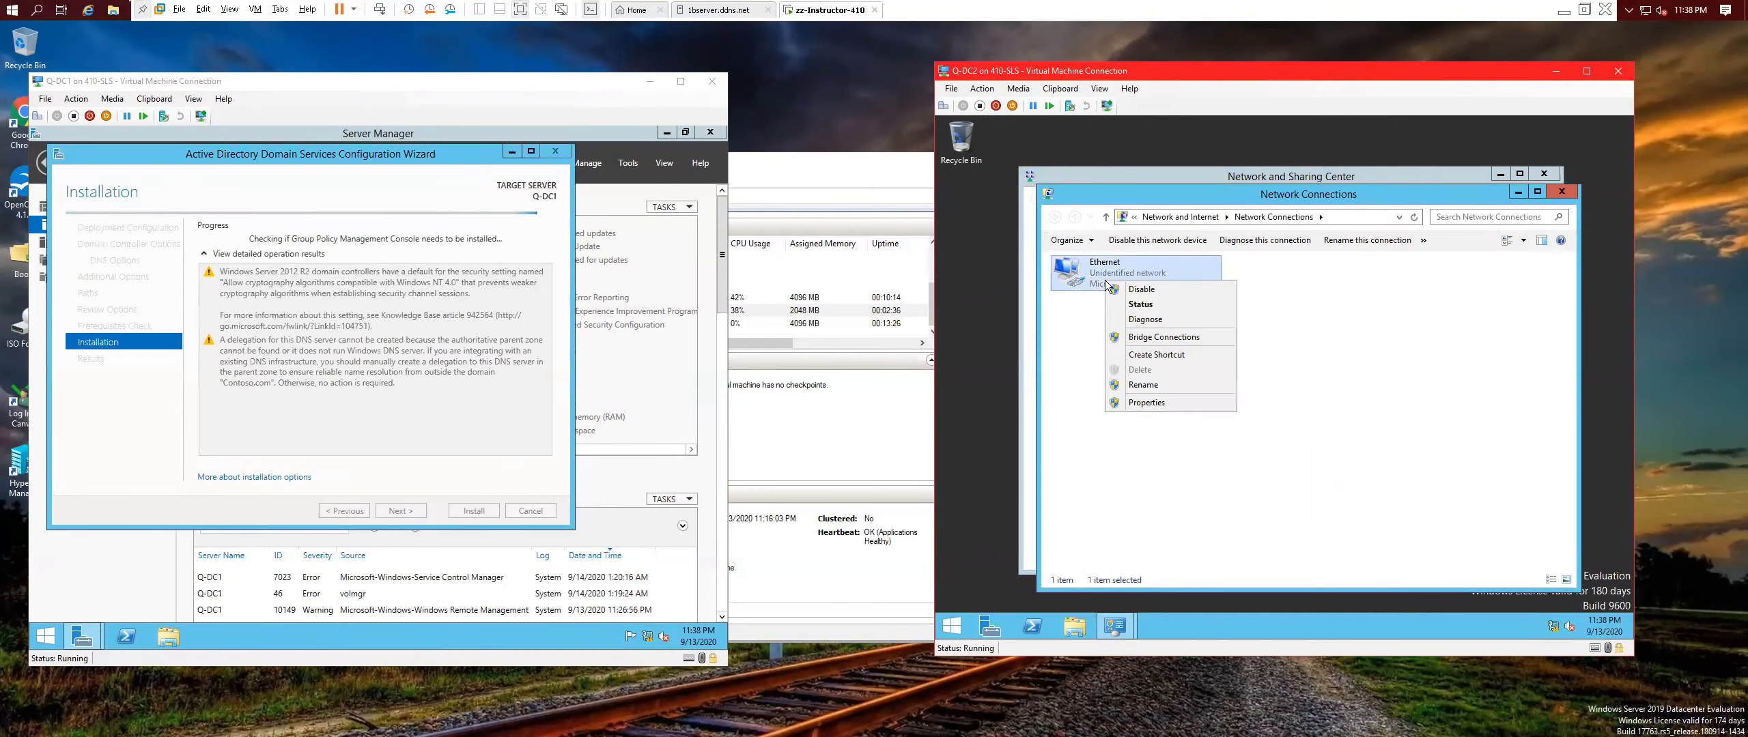
click(1144, 291)
click(1138, 246)
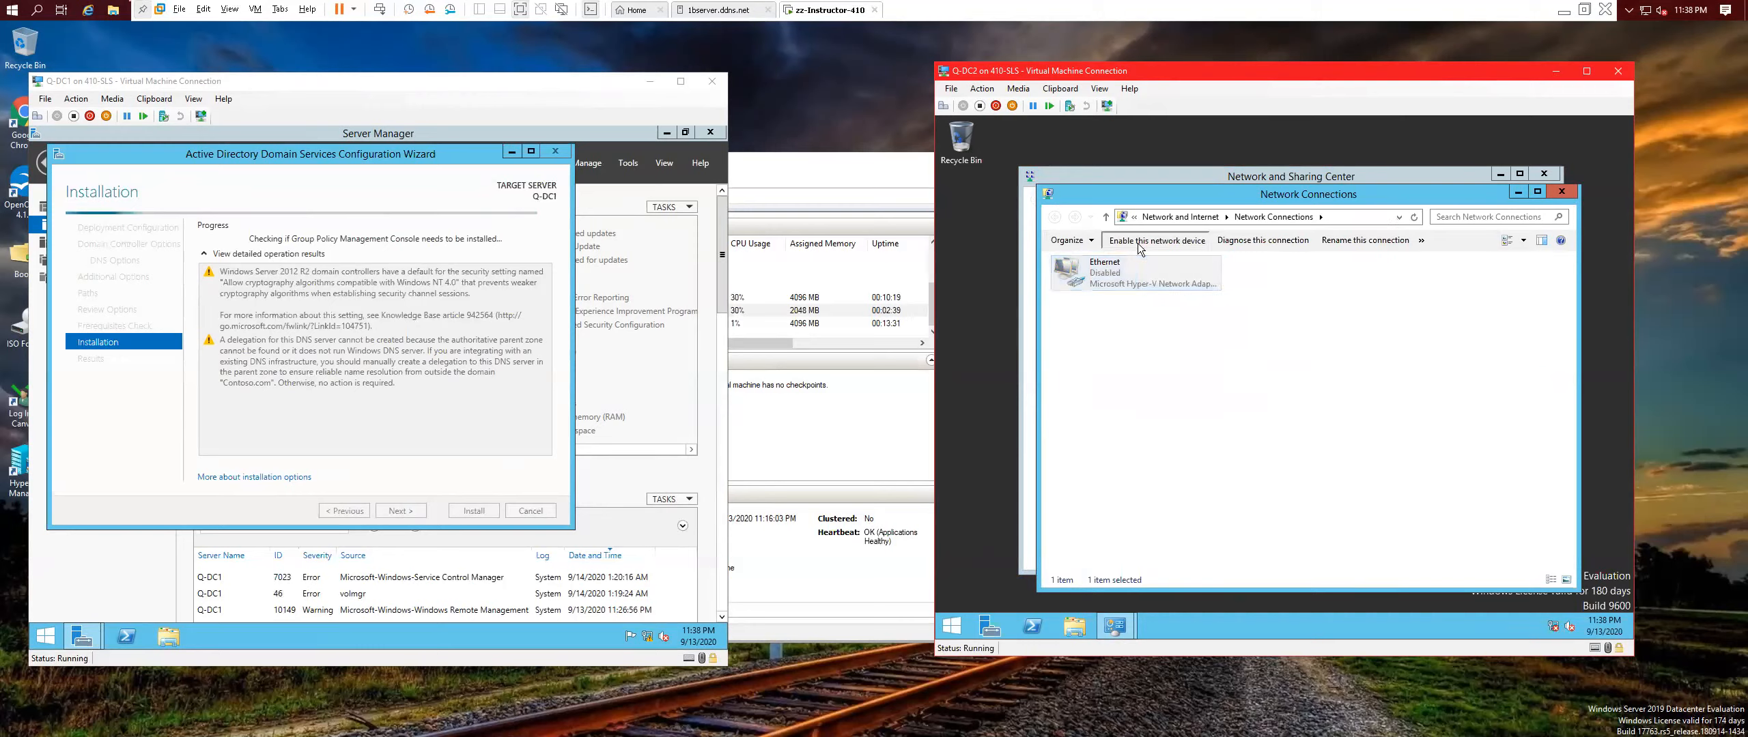
click(1138, 243)
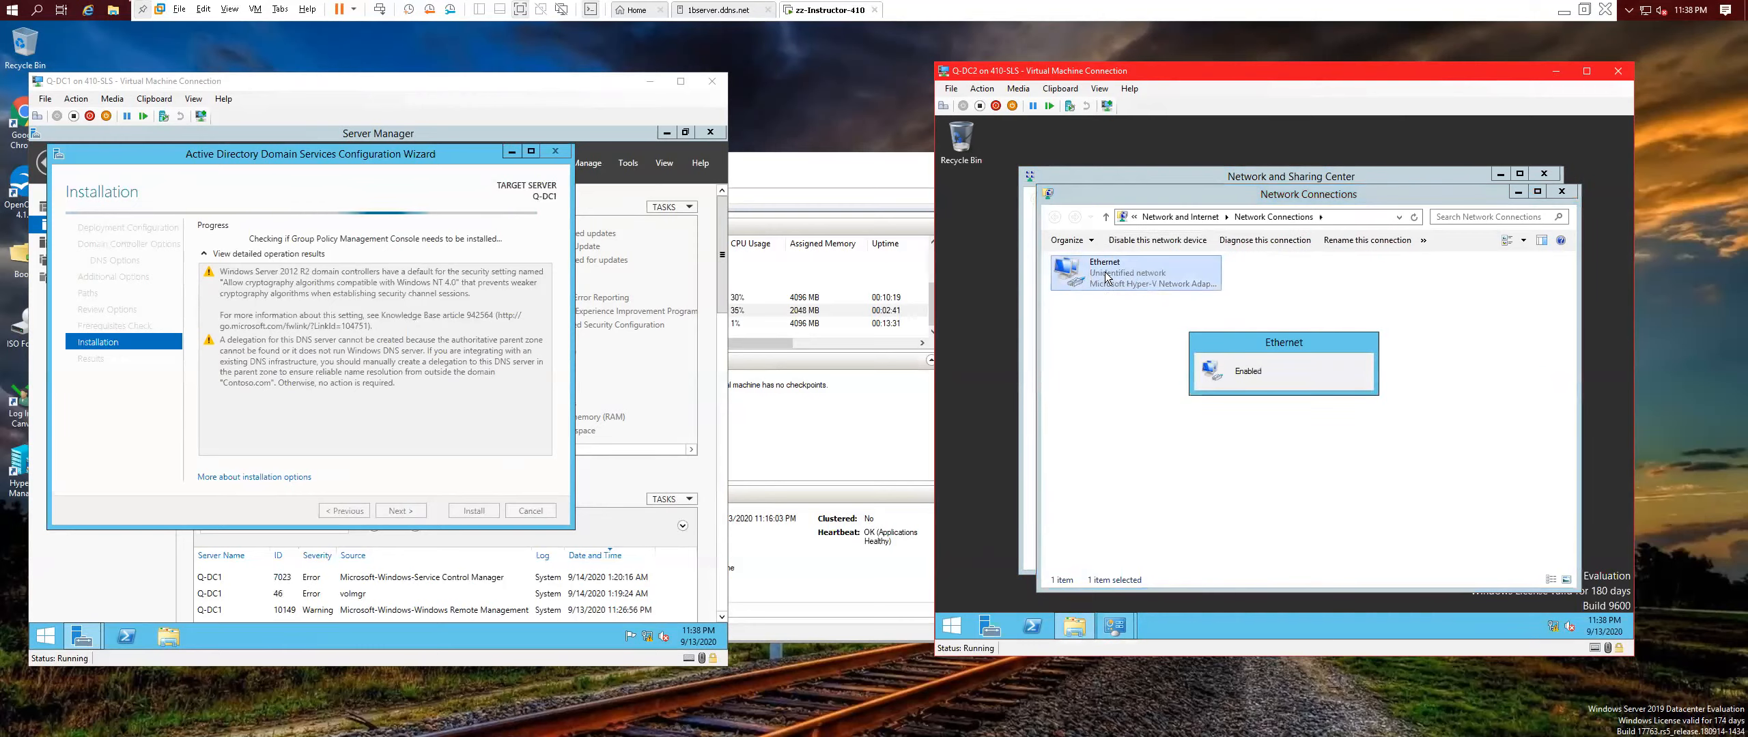
click(992, 287)
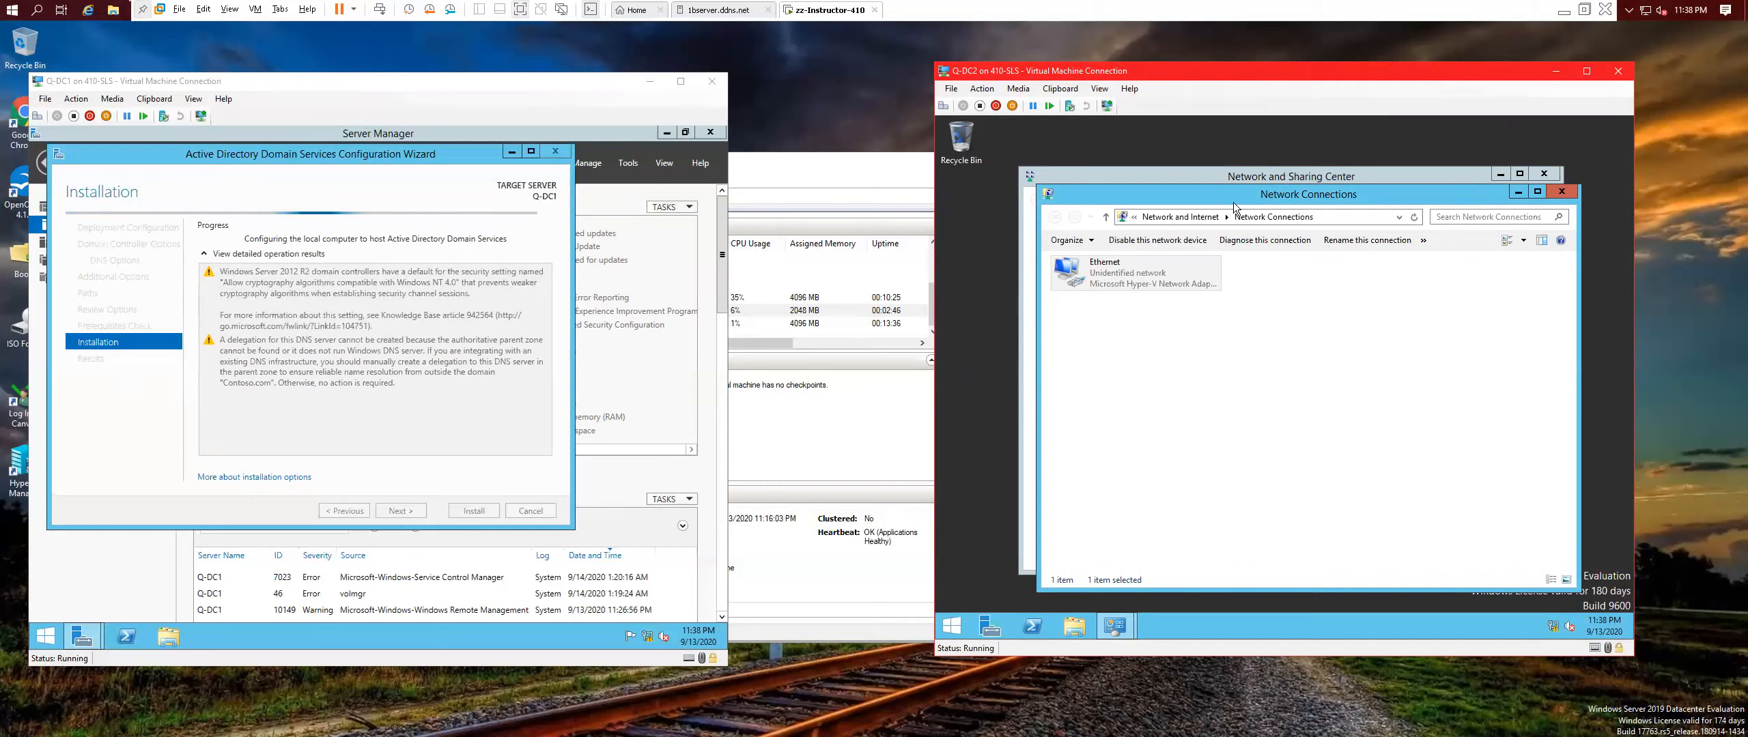
click(1570, 192)
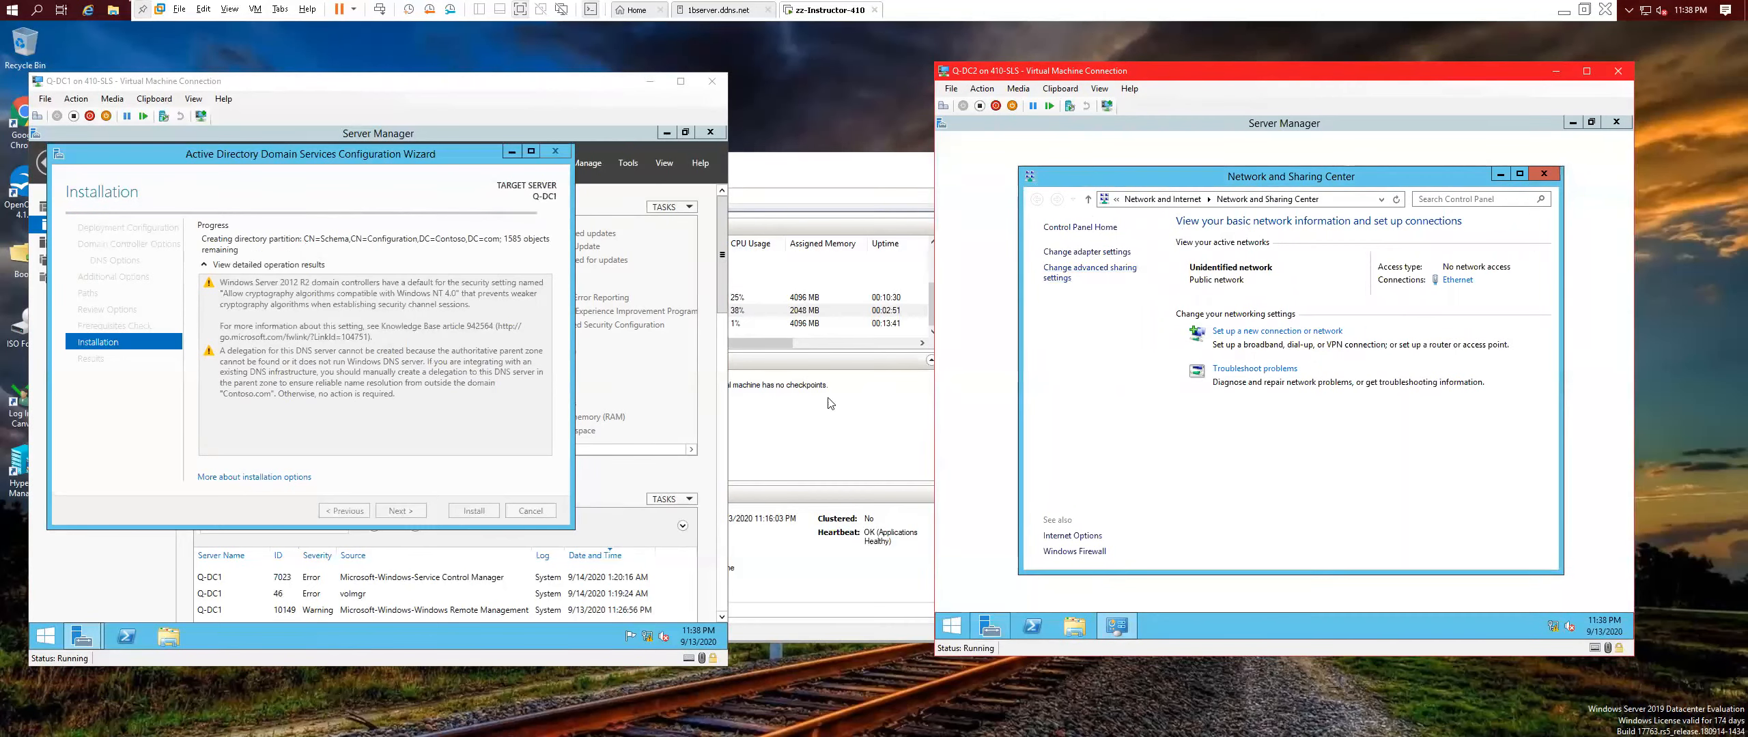
Turn on file and printer sharing and Public folder sharing in Advanced sharing settings, and save.
click(1089, 273)
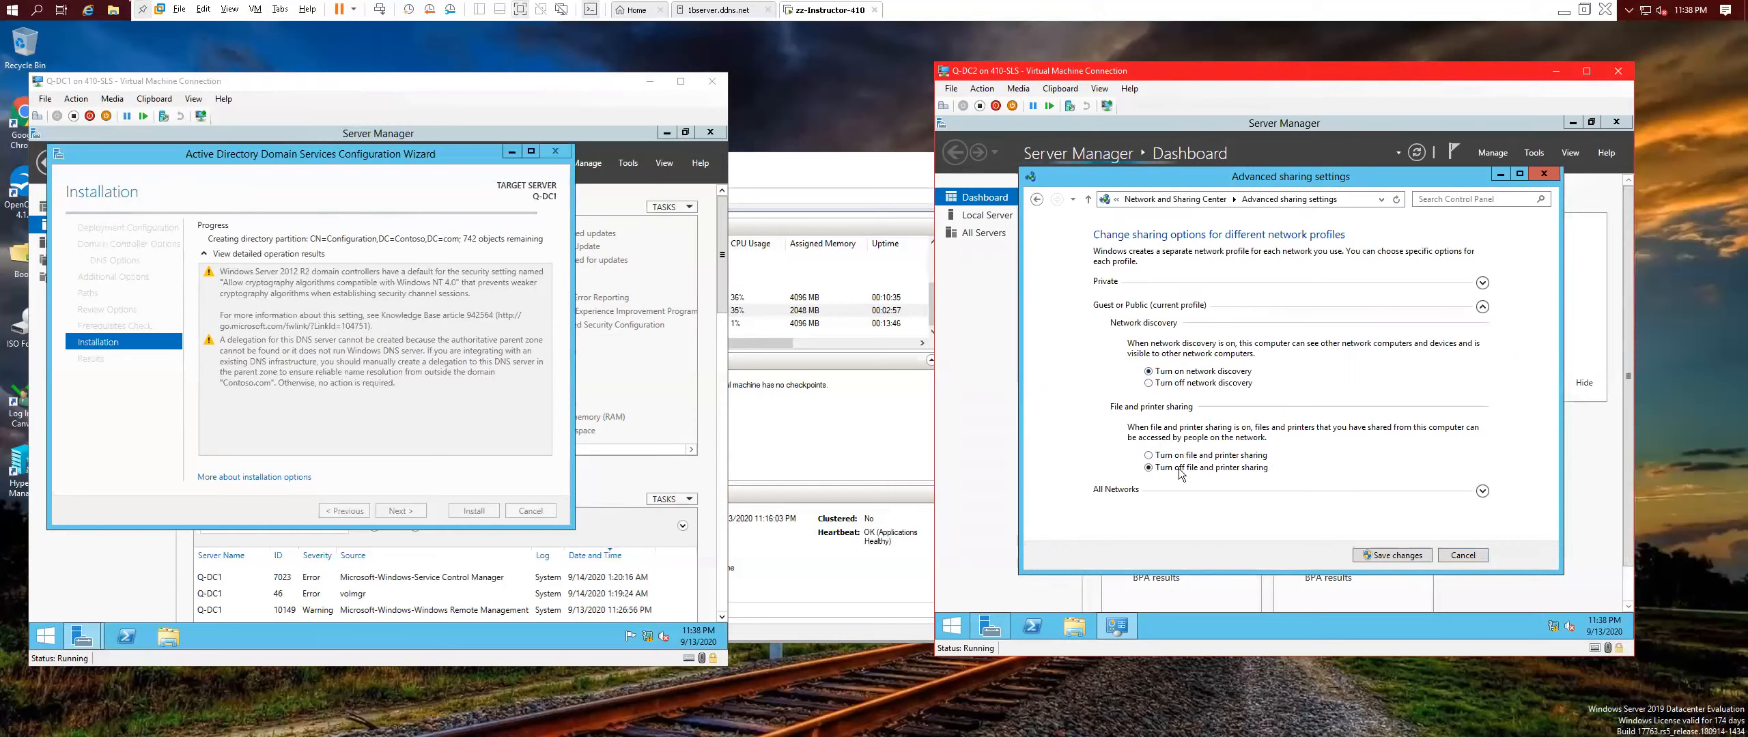
click(1154, 457)
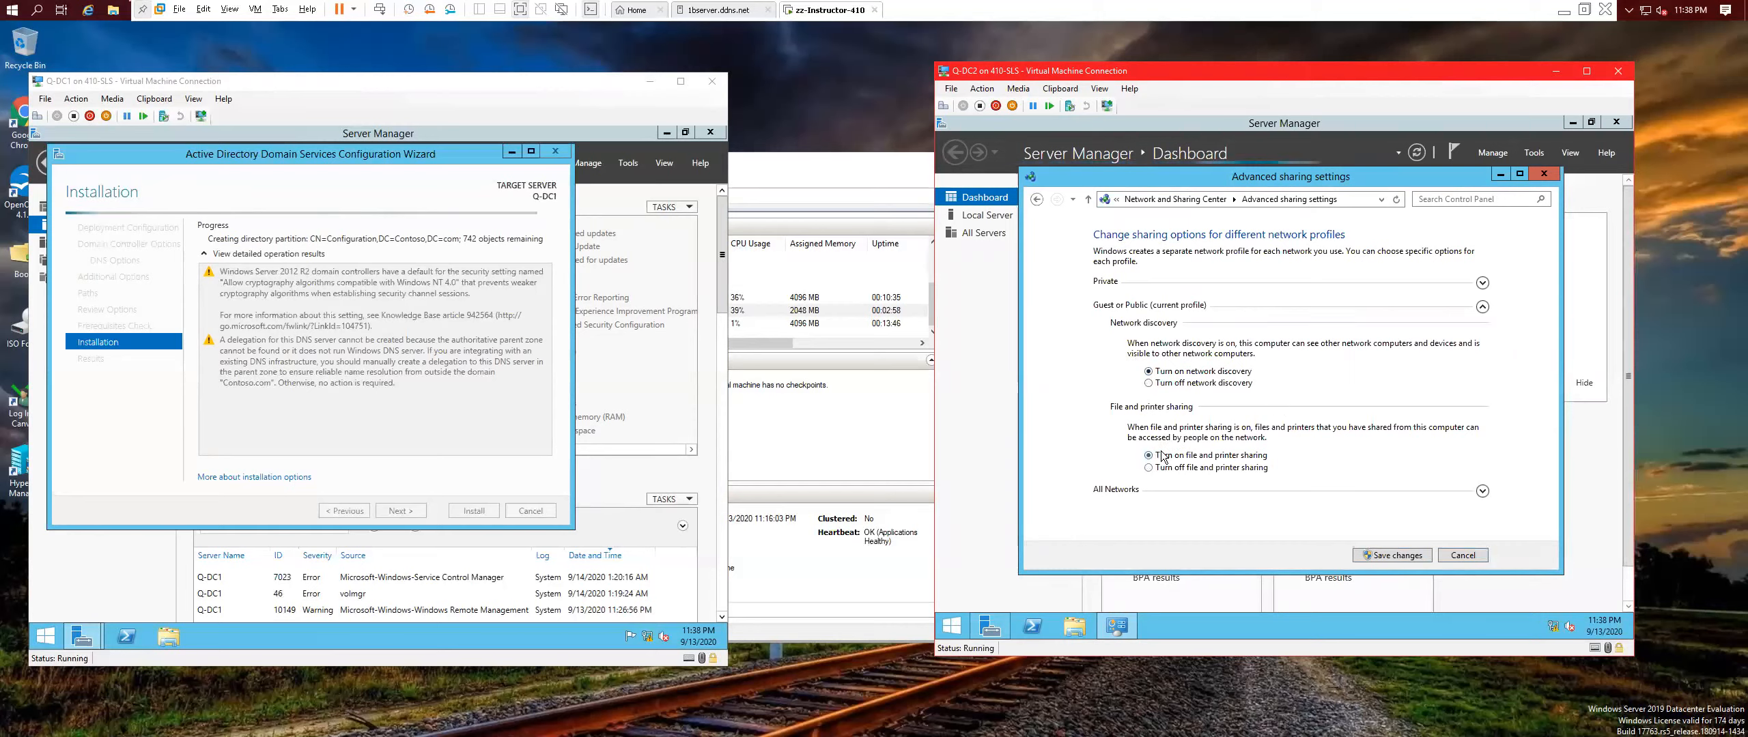
click(1482, 284)
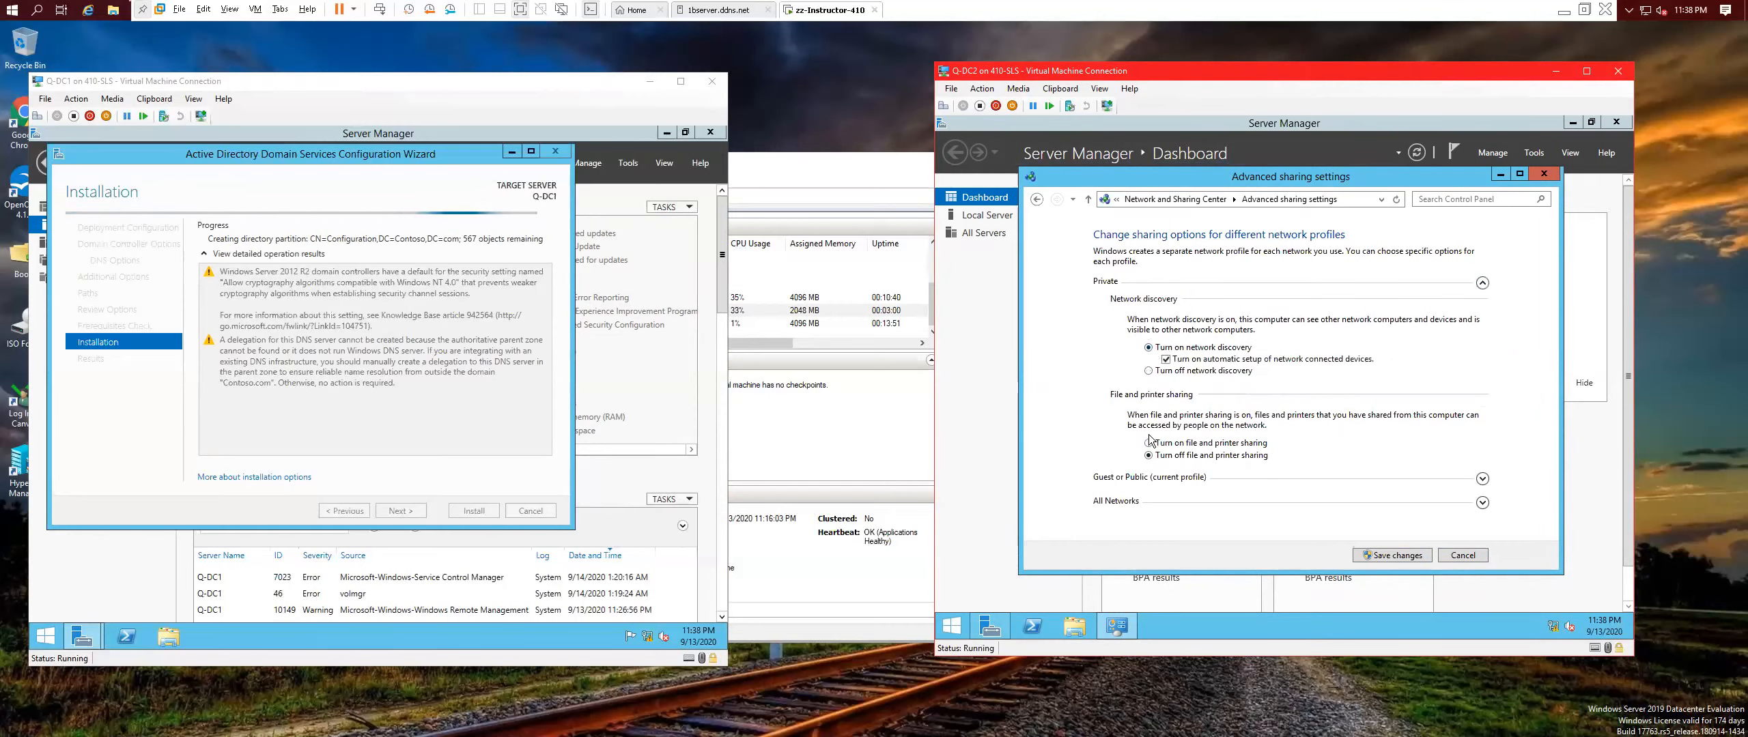
click(1483, 503)
click(1148, 396)
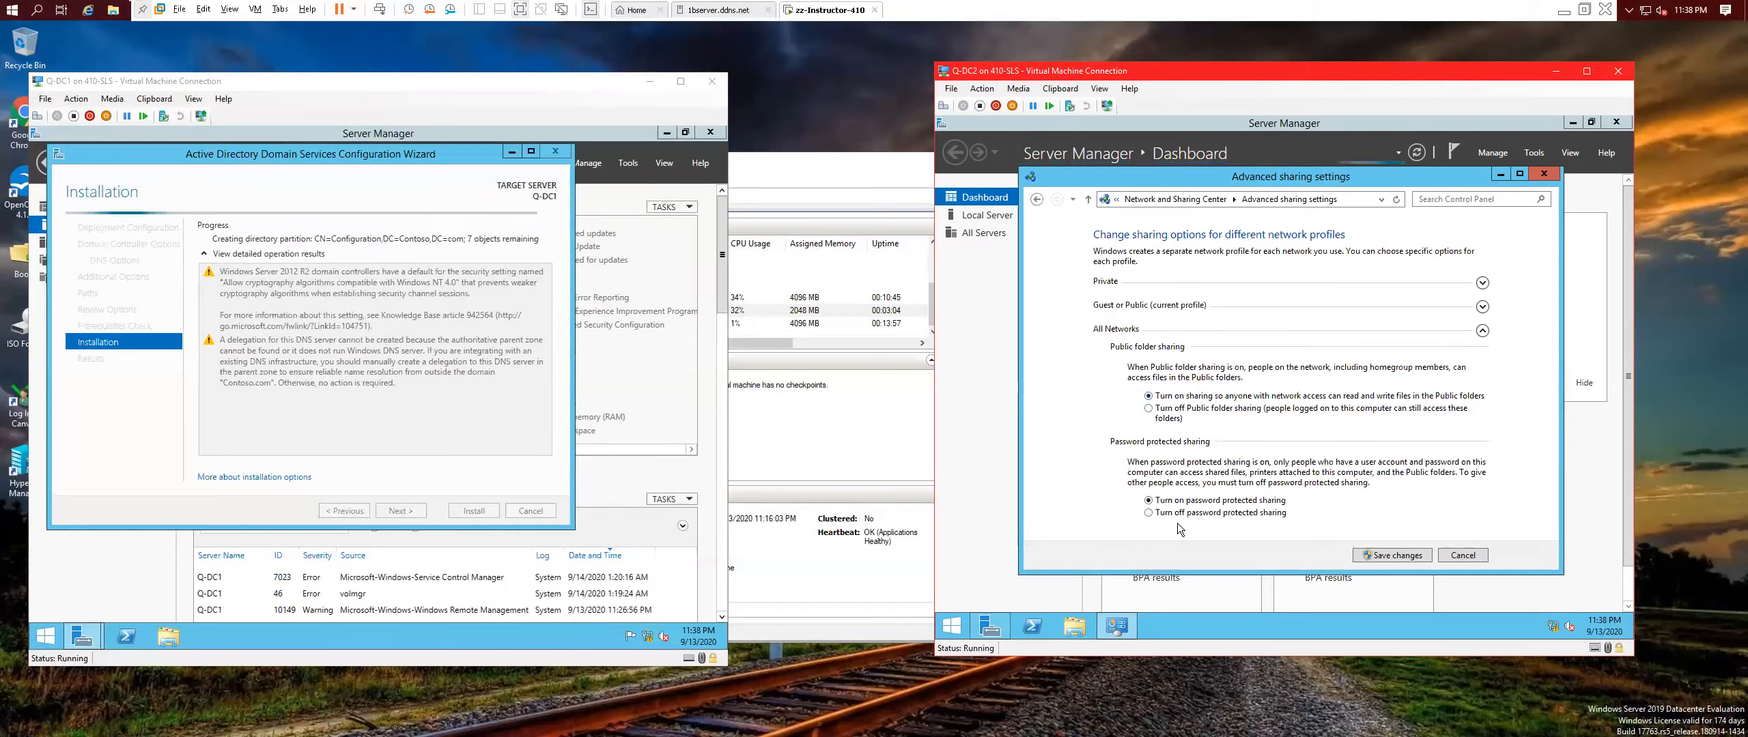
click(1376, 555)
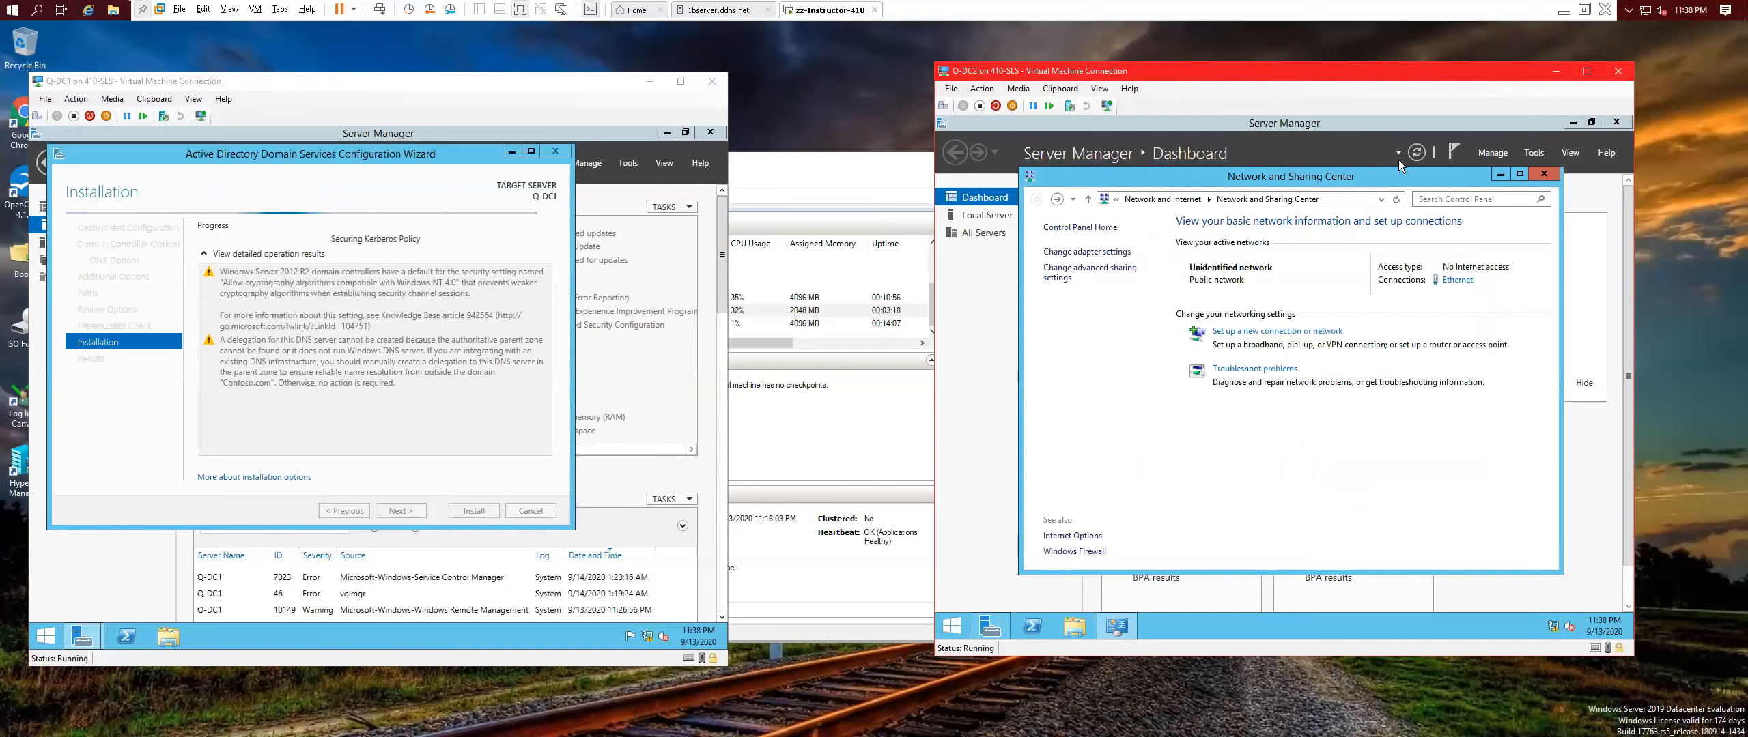
Close Network and Sharing Center, scroll through Q-DC2's Local Server properties, then return to Hyper-V Manager.
click(1541, 173)
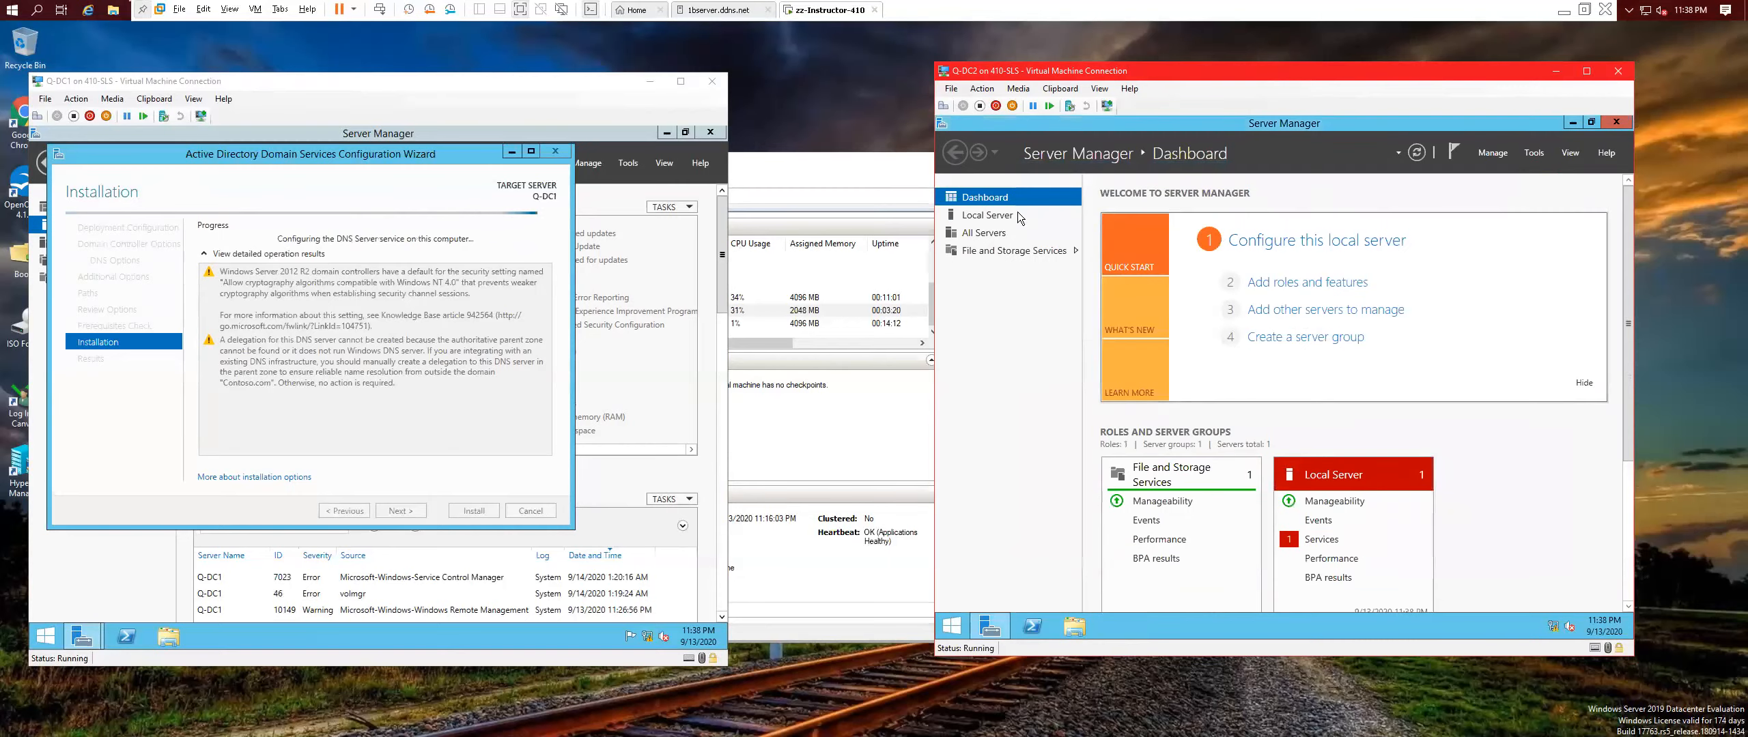
click(983, 219)
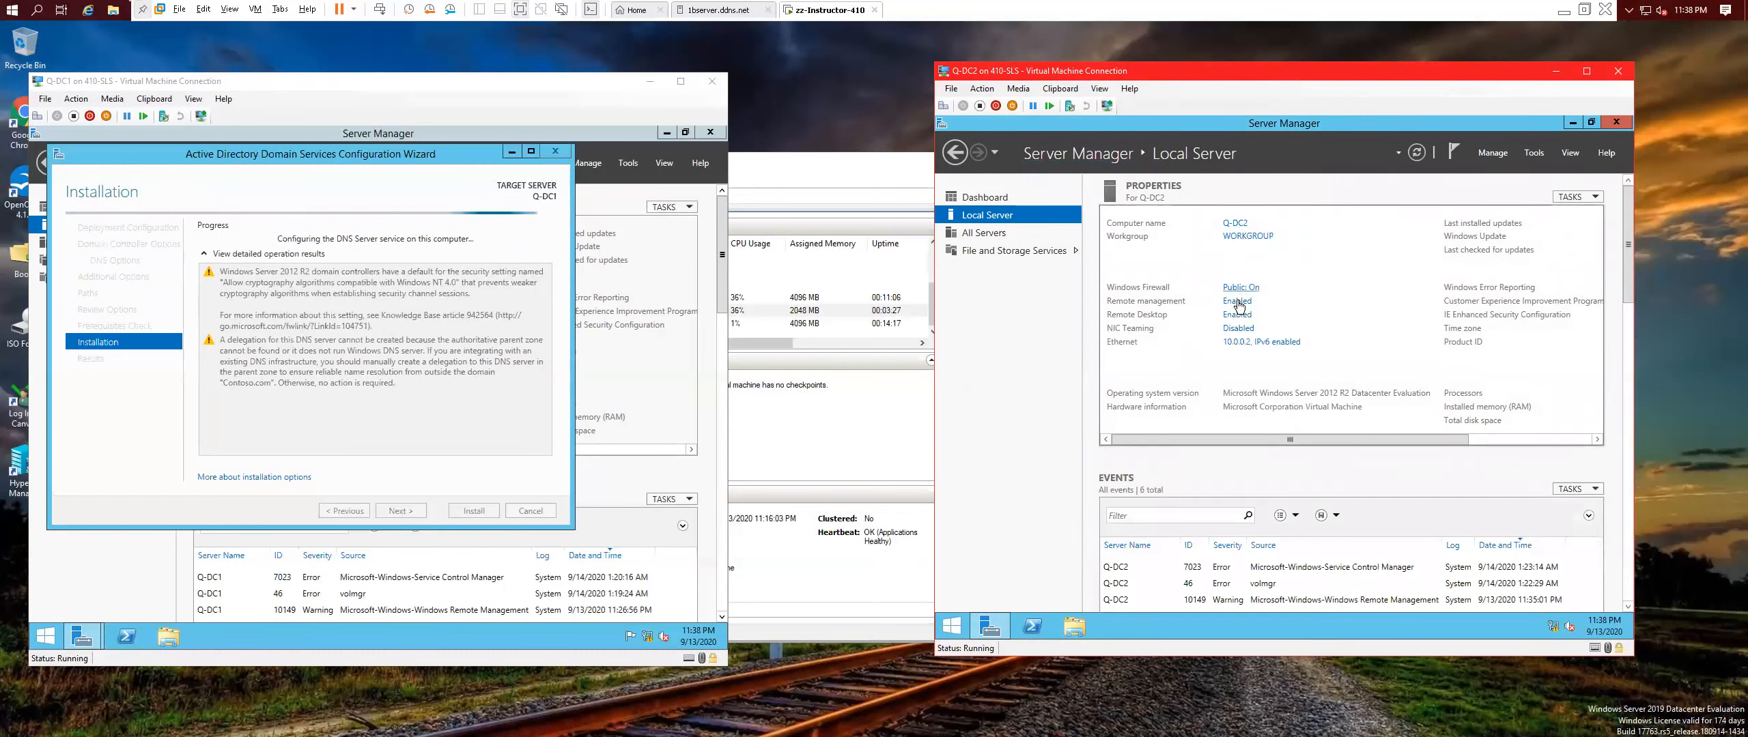
drag(1271, 442, 1458, 445)
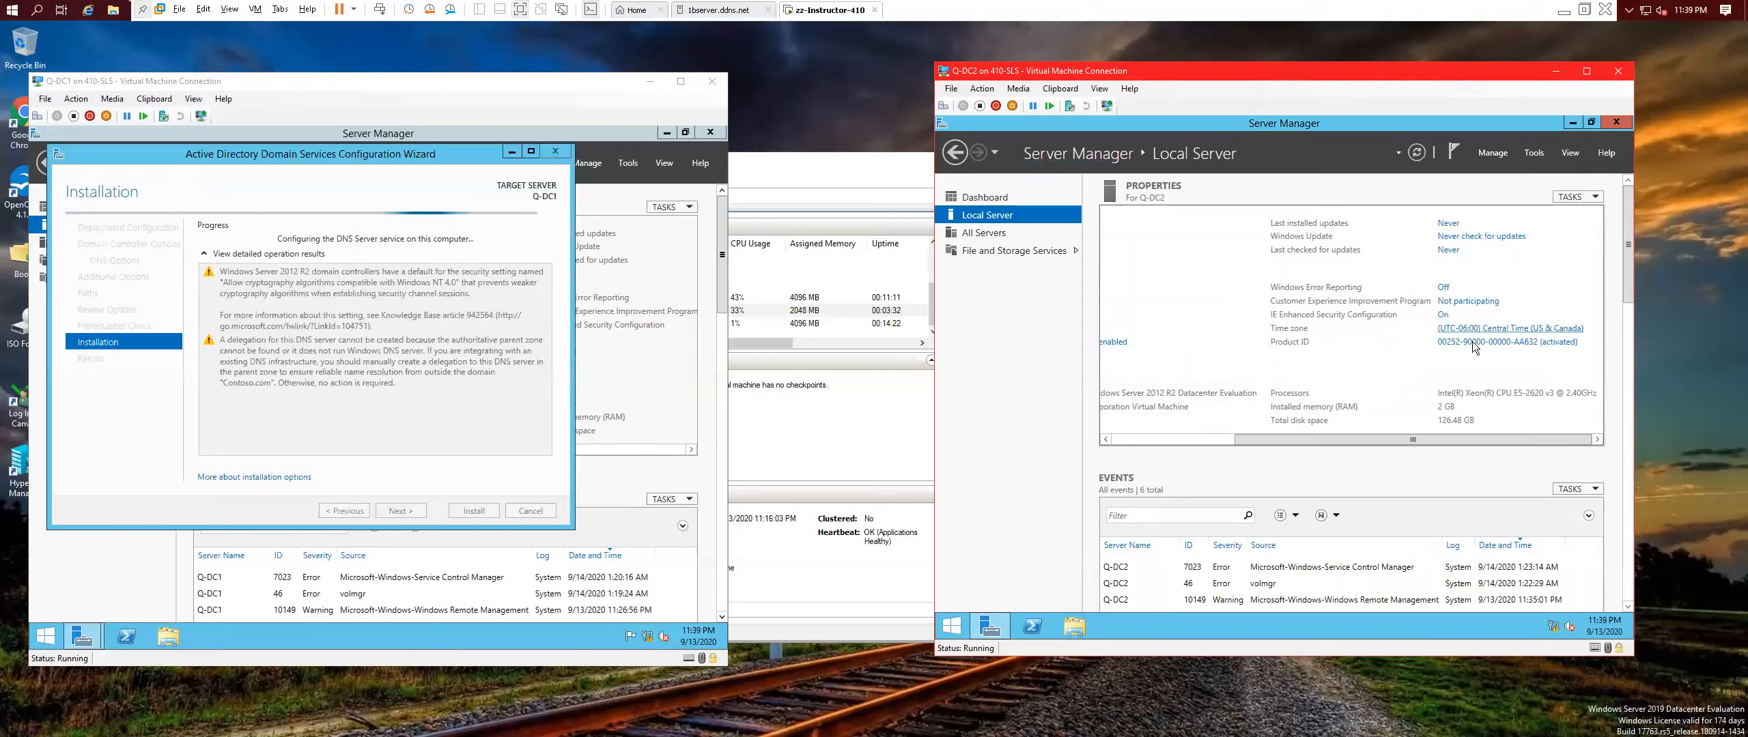
drag(1250, 441, 1061, 433)
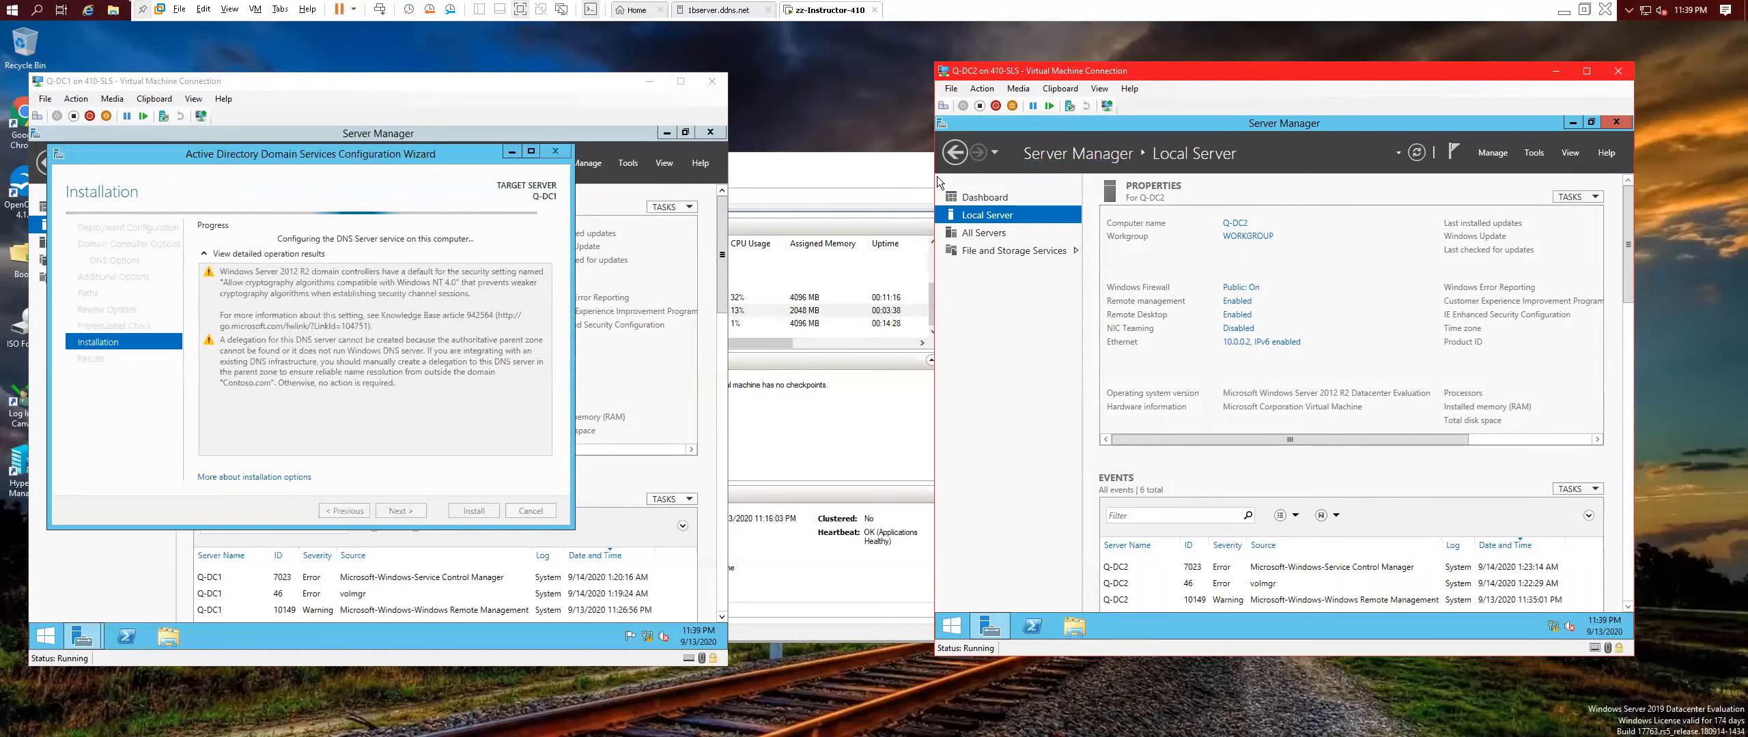
click(464, 508)
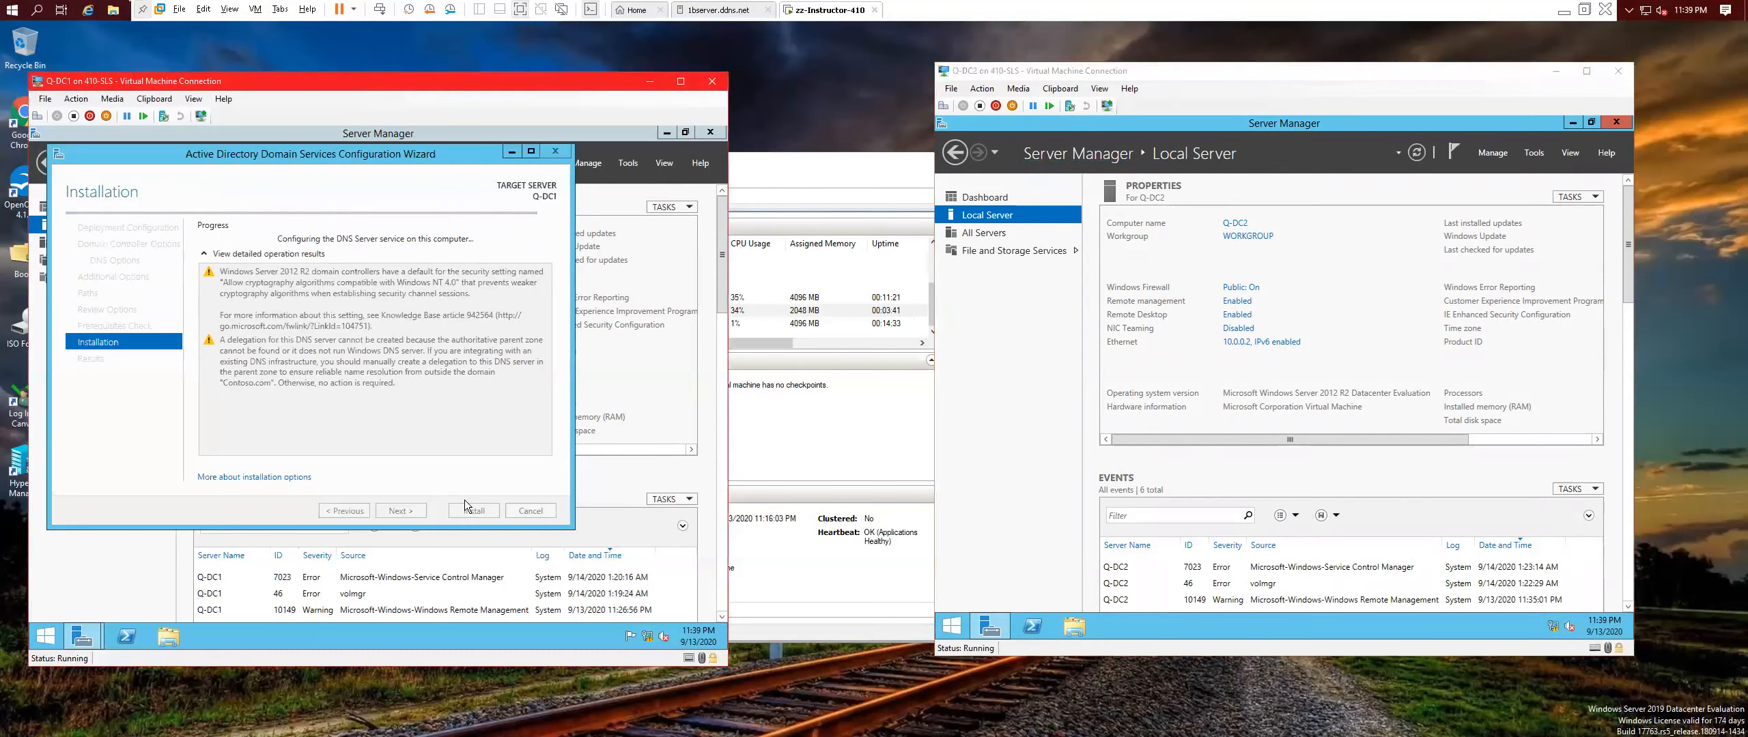
click(802, 178)
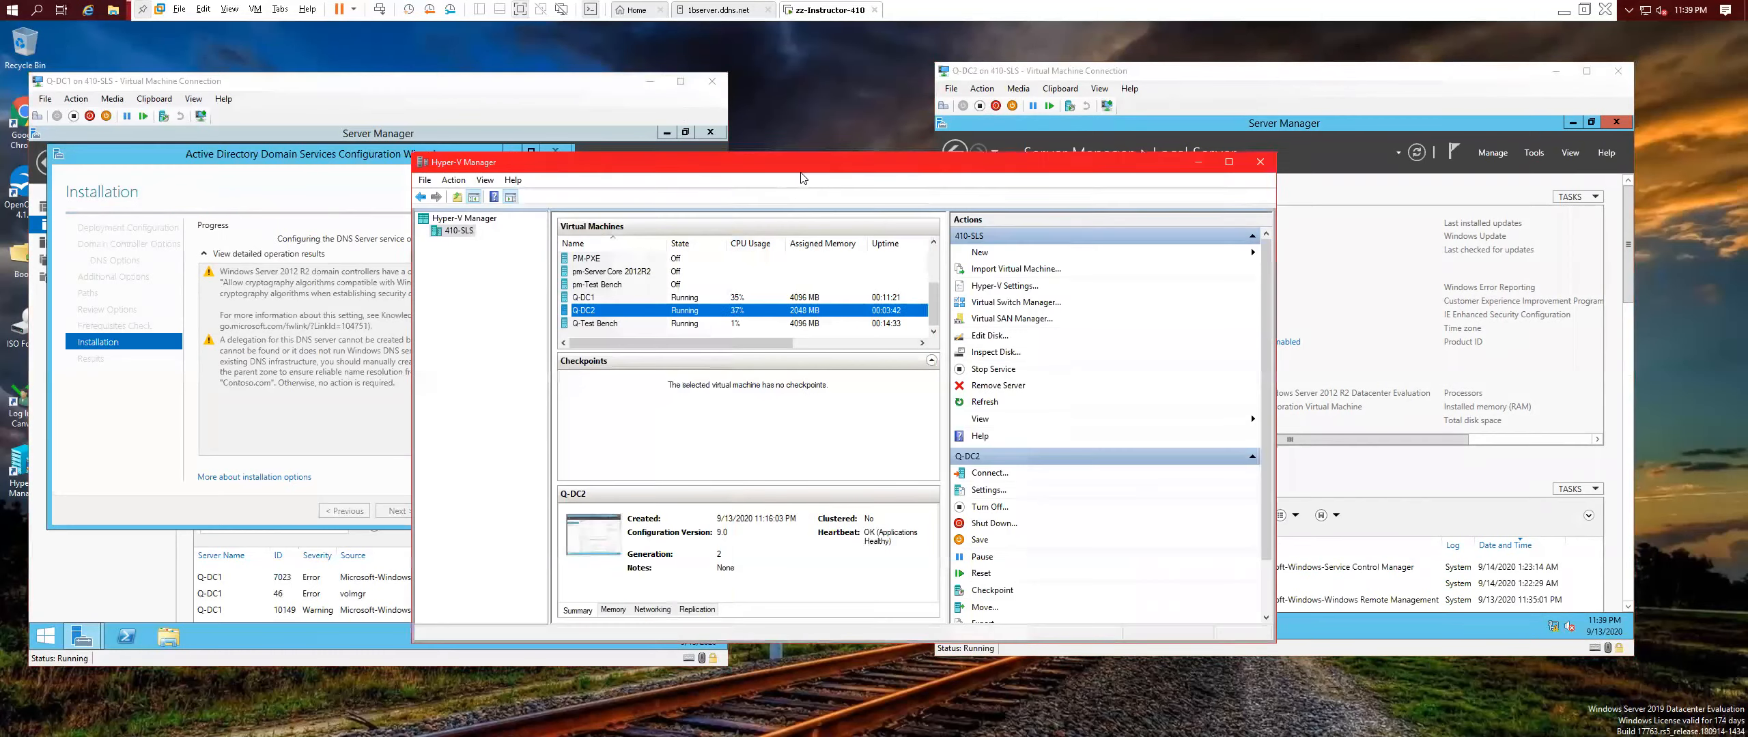
Connect to Q-Test Bench, then enter and confirm its Administrator password to finish setup.
click(617, 323)
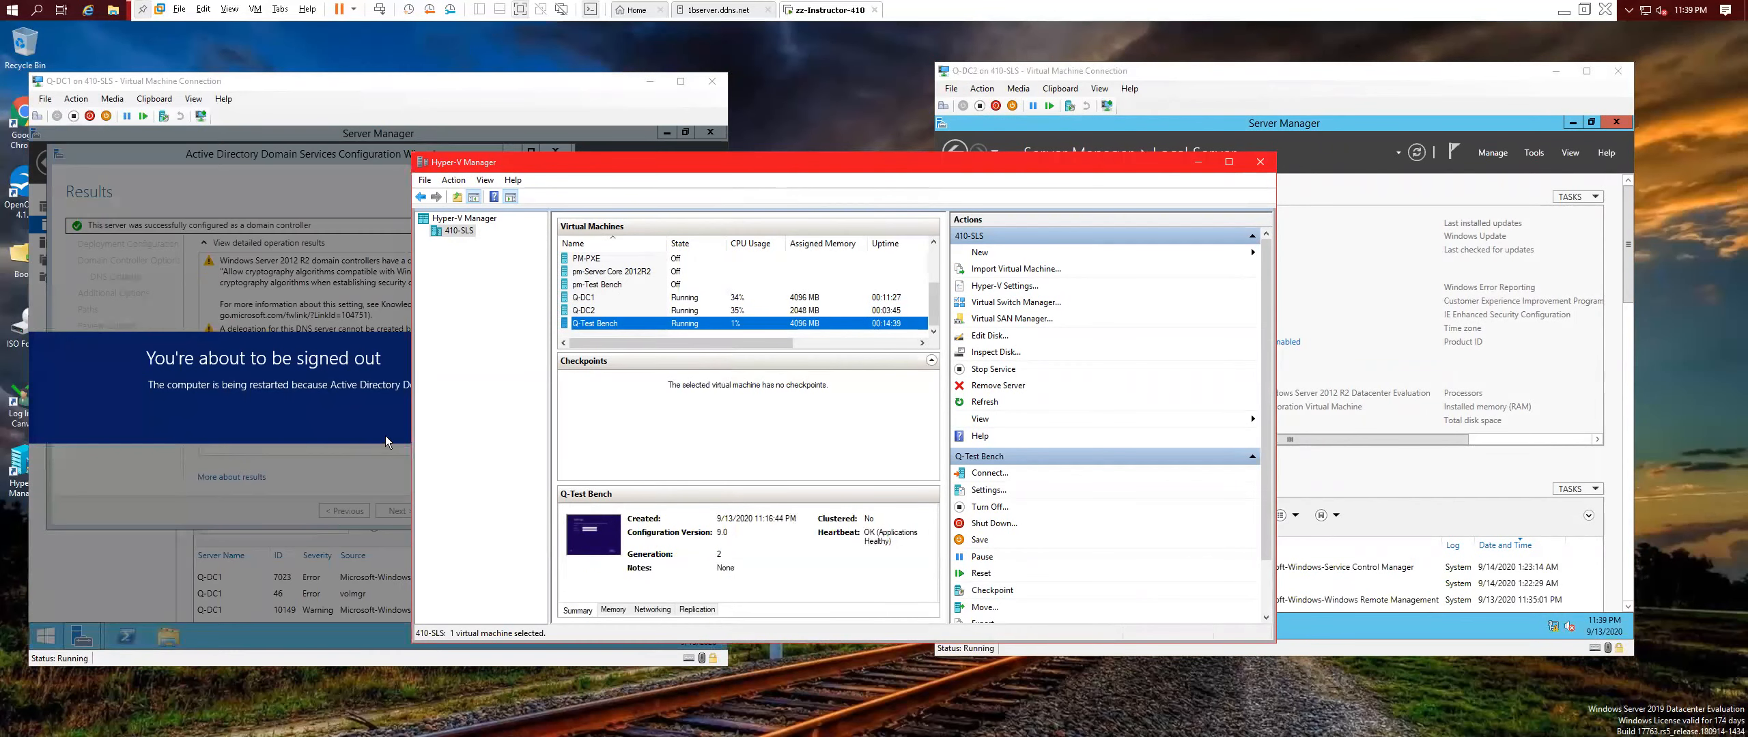
double_click(647, 324)
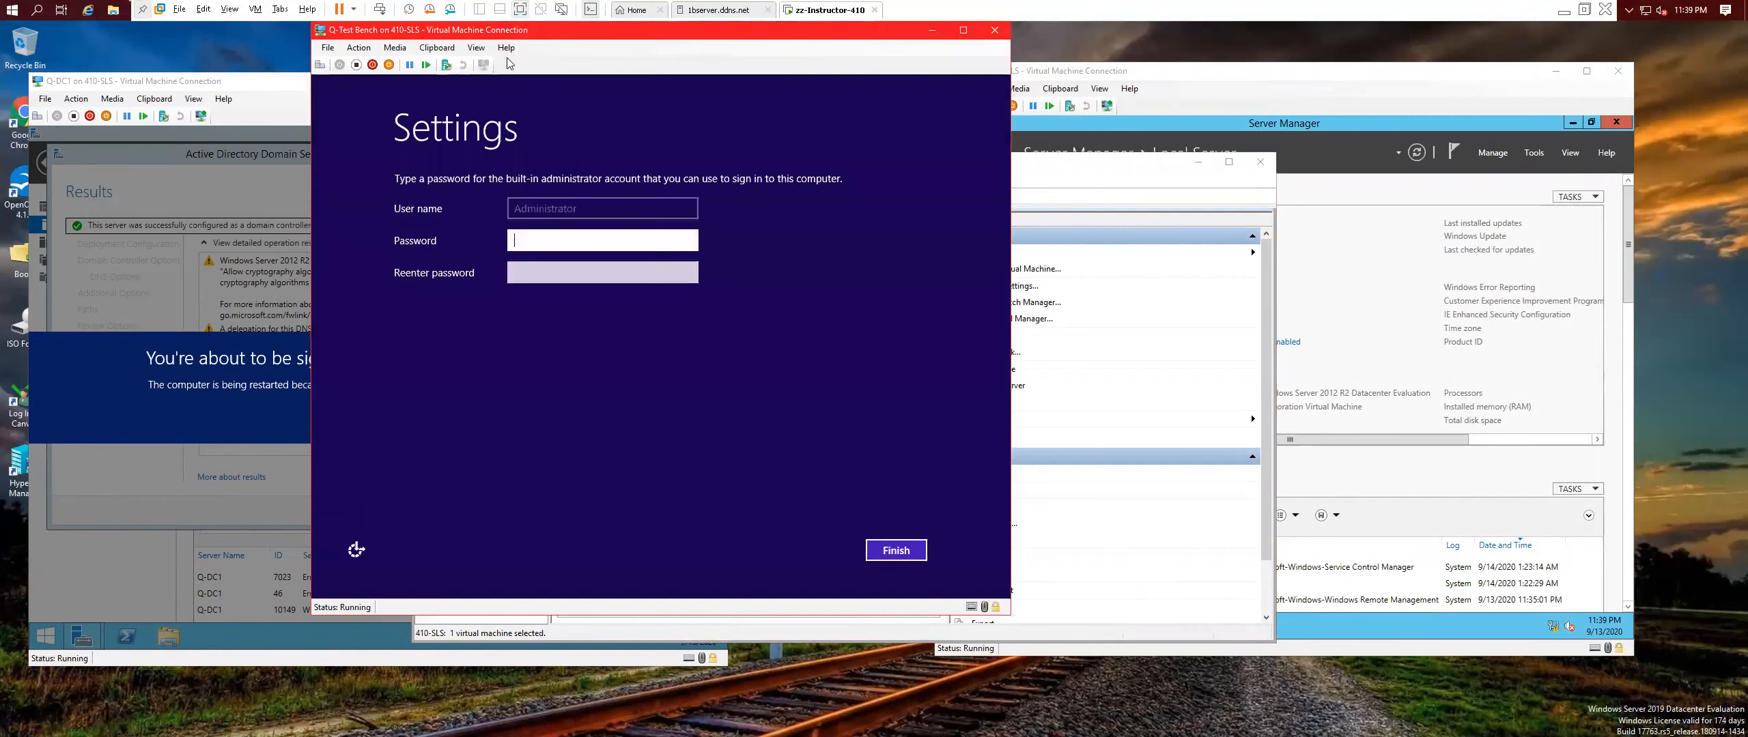
click(583, 236)
text(••••••)
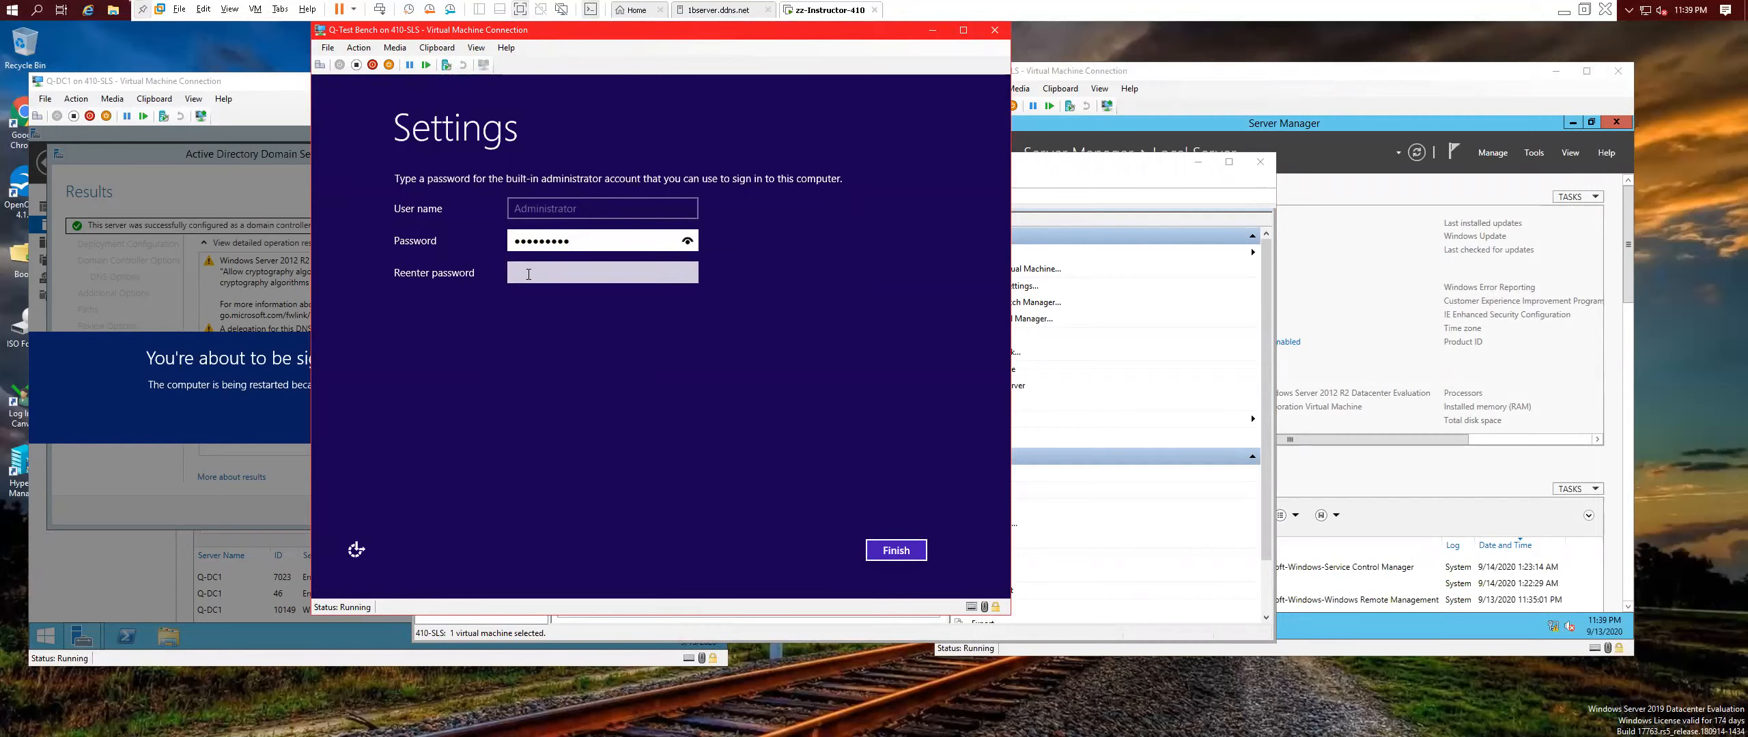
click(546, 275)
text(••••••••••)
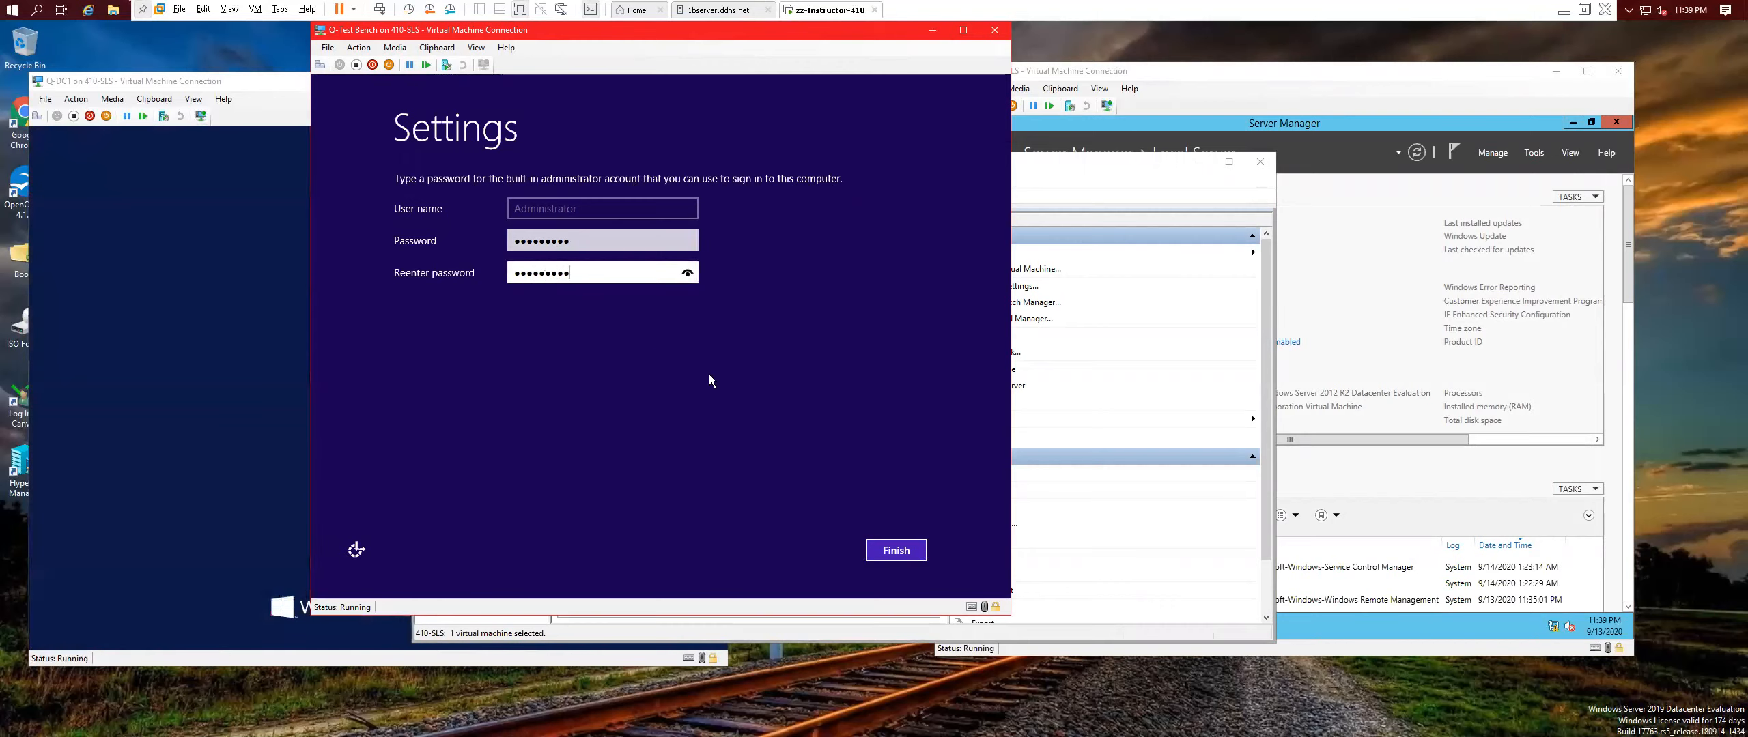
click(893, 551)
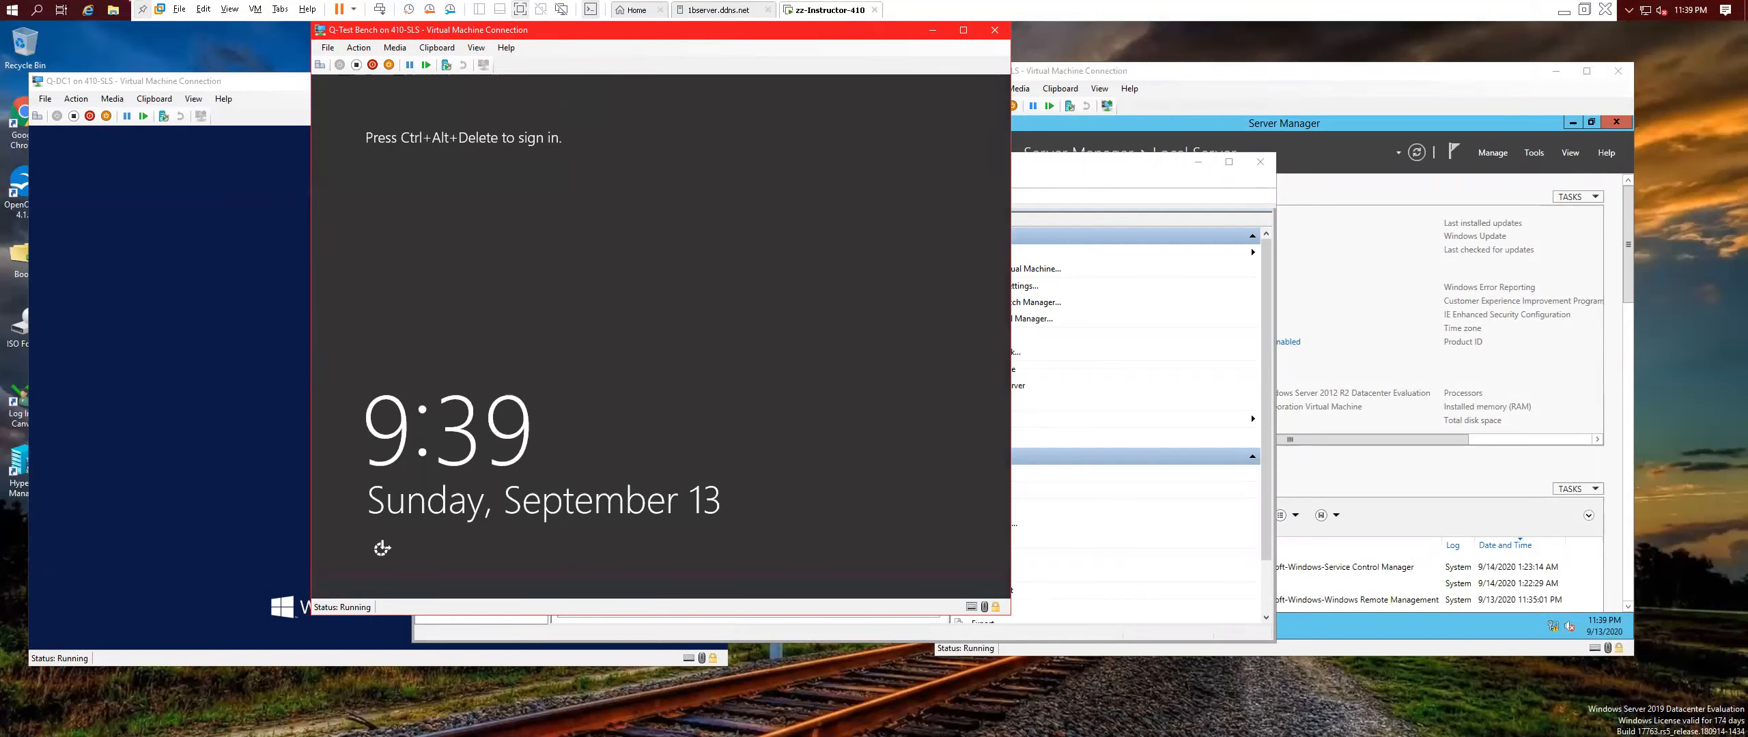
Sign in to Q-Test Bench as Administrator, retyping the password after an incorrect attempt.
click(320, 65)
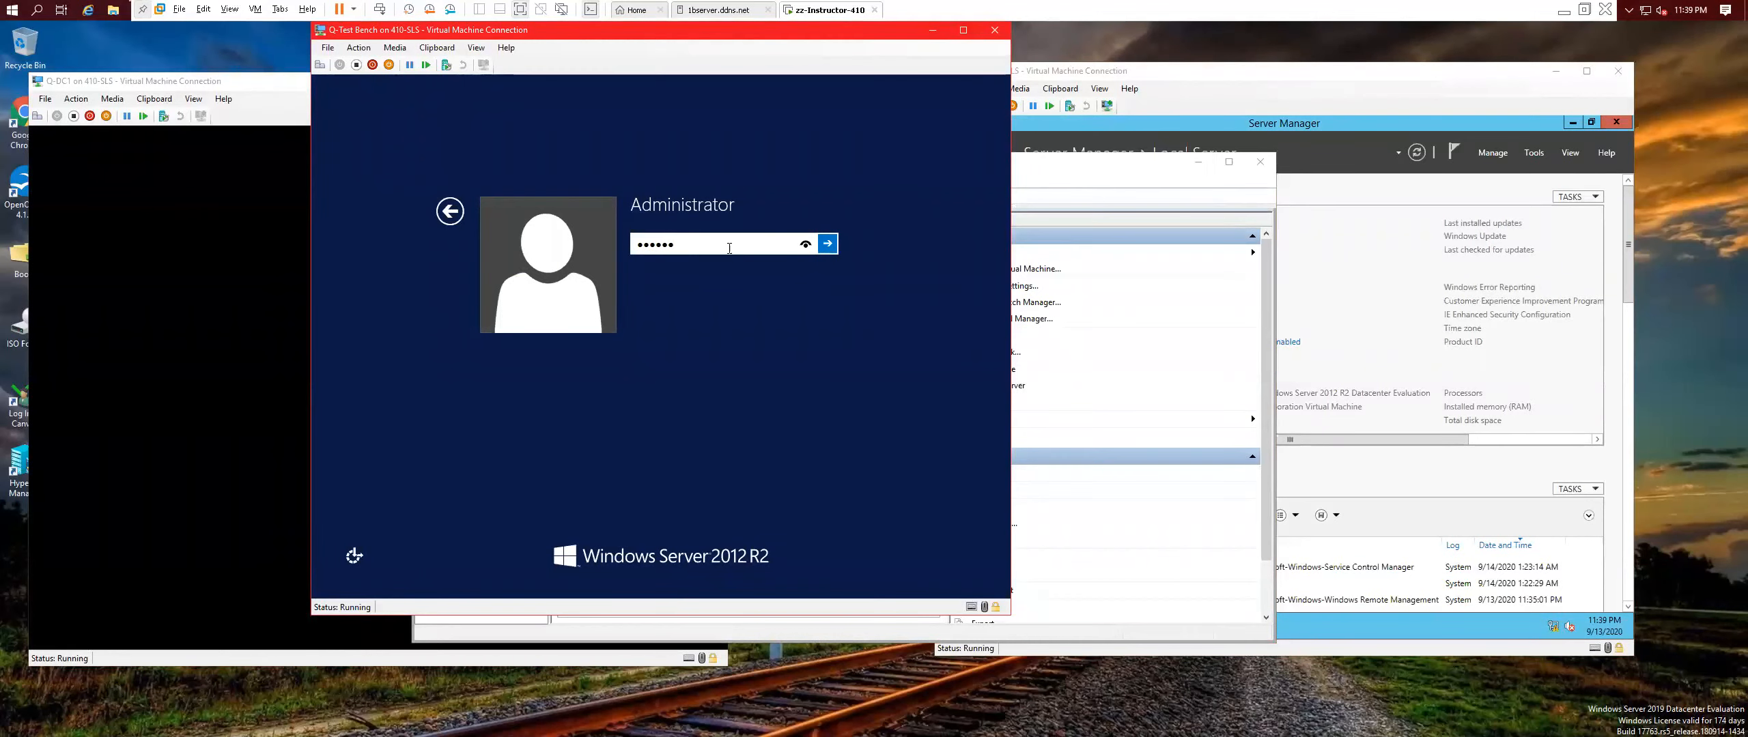
click(829, 245)
click(659, 260)
text(Pa$$w0rd)
key(Return)
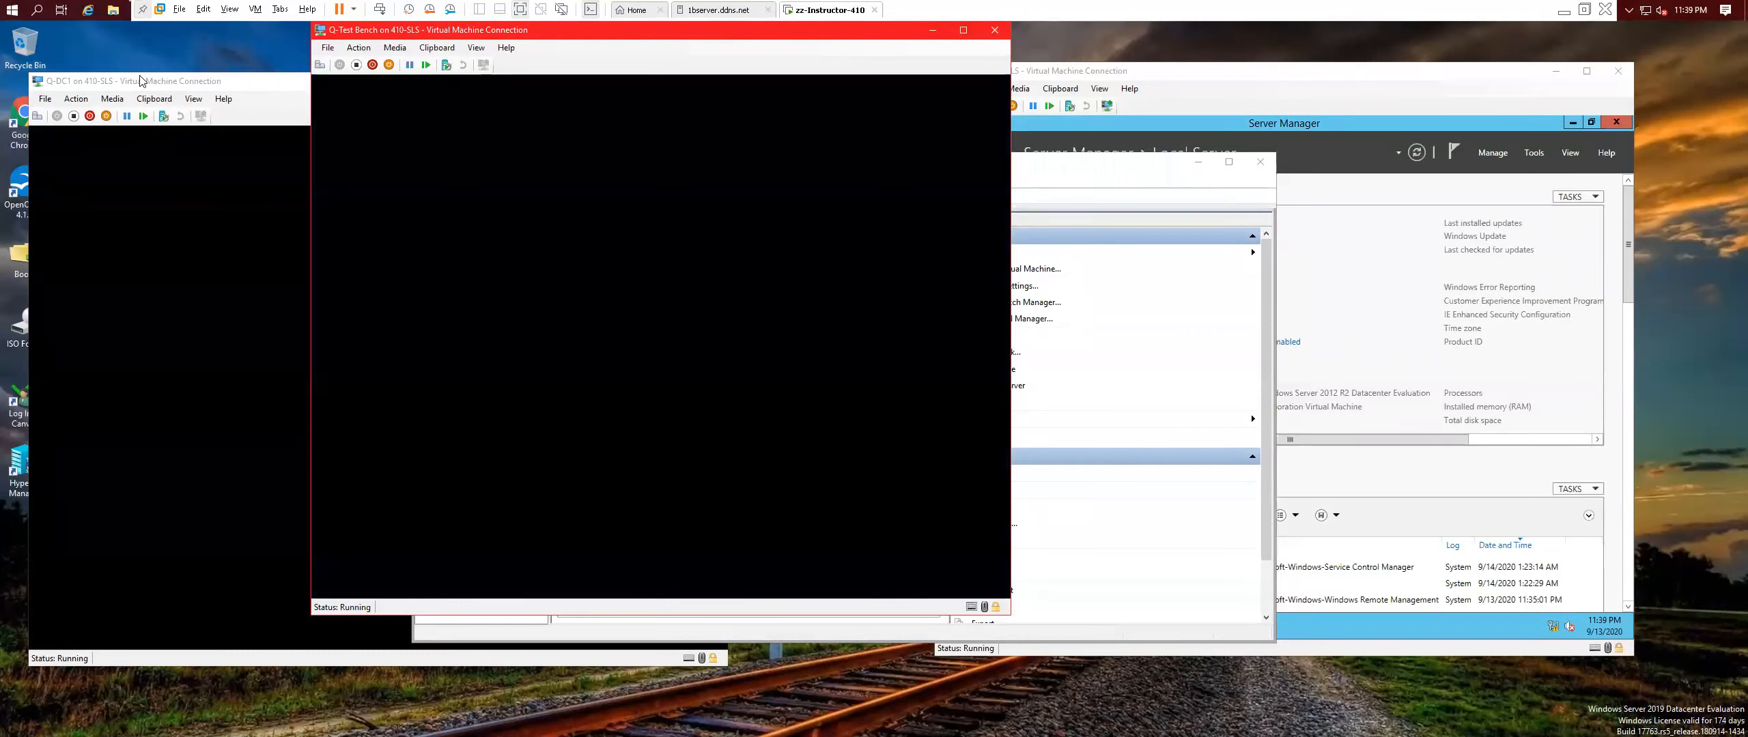
Rearrange the Q-DC1 and Q-Test Bench console windows, dismiss the Networks prompt, and refresh the desktop.
click(140, 80)
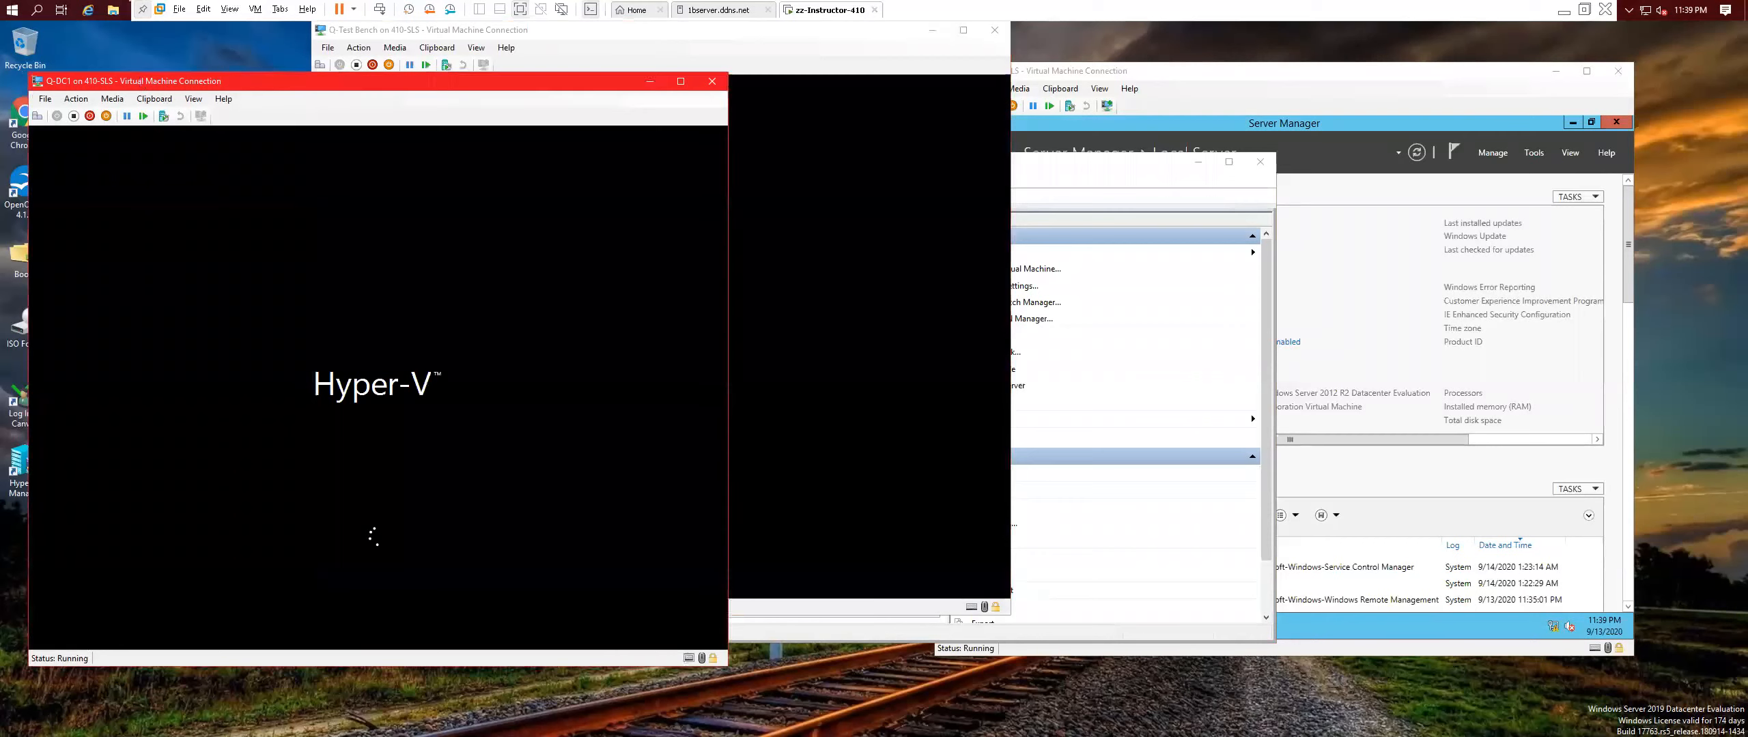
click(629, 35)
drag(629, 35, 906, 74)
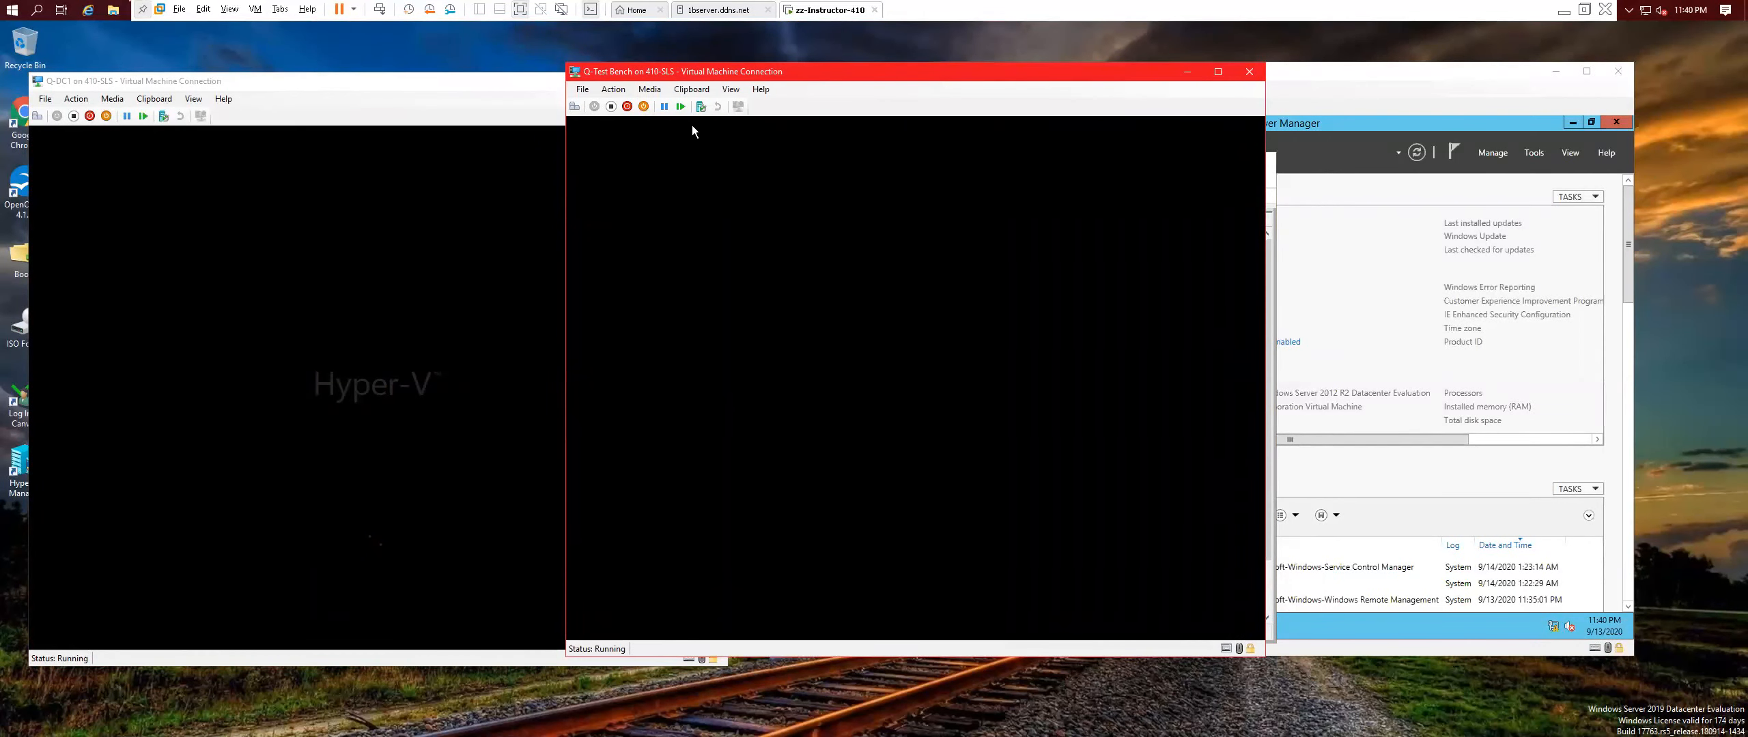
click(524, 101)
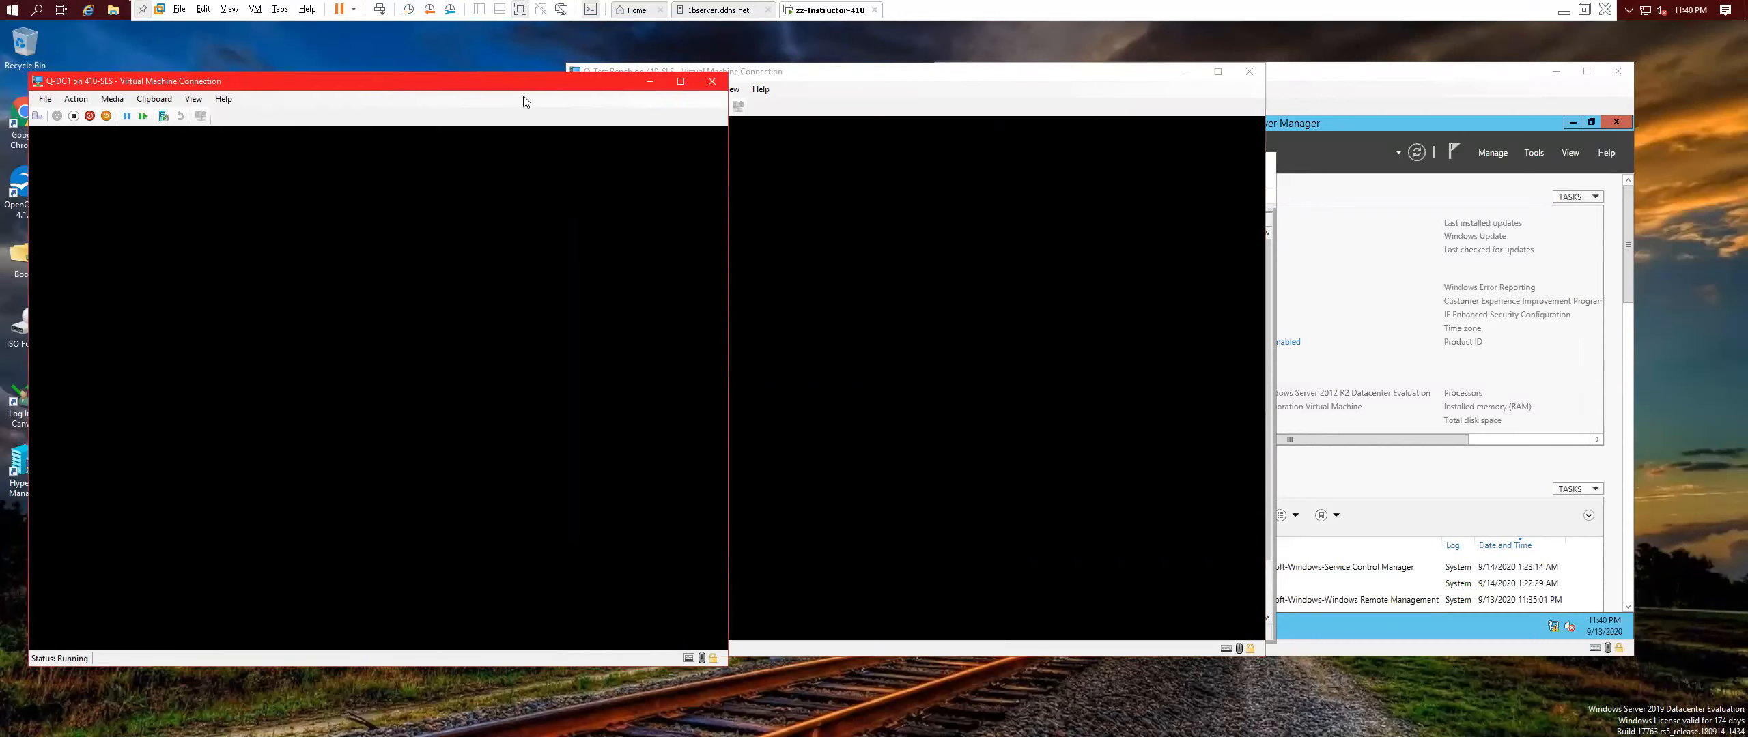
drag(499, 84, 494, 74)
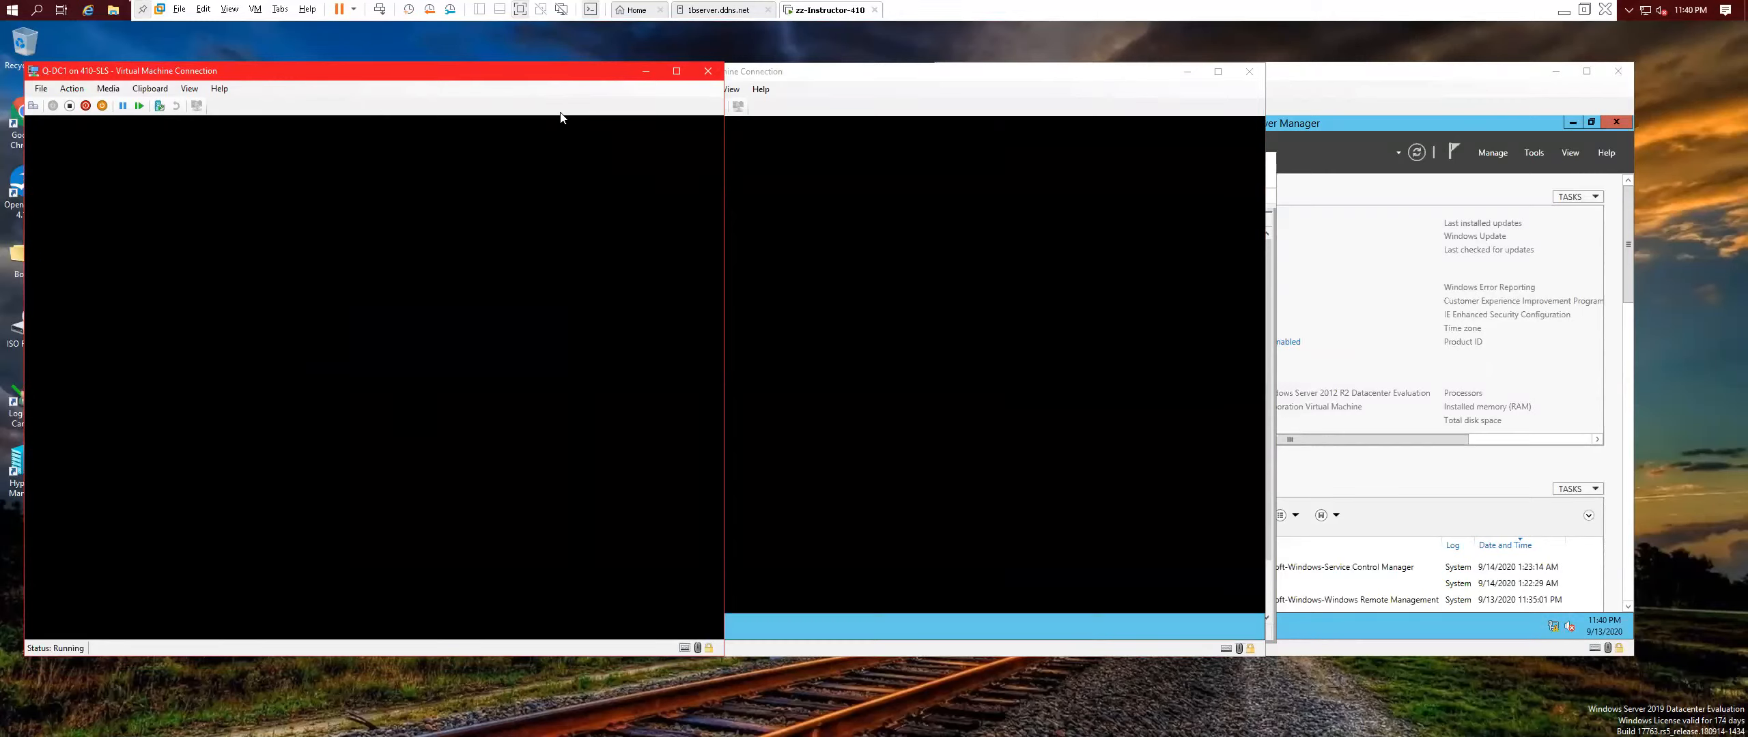
click(884, 86)
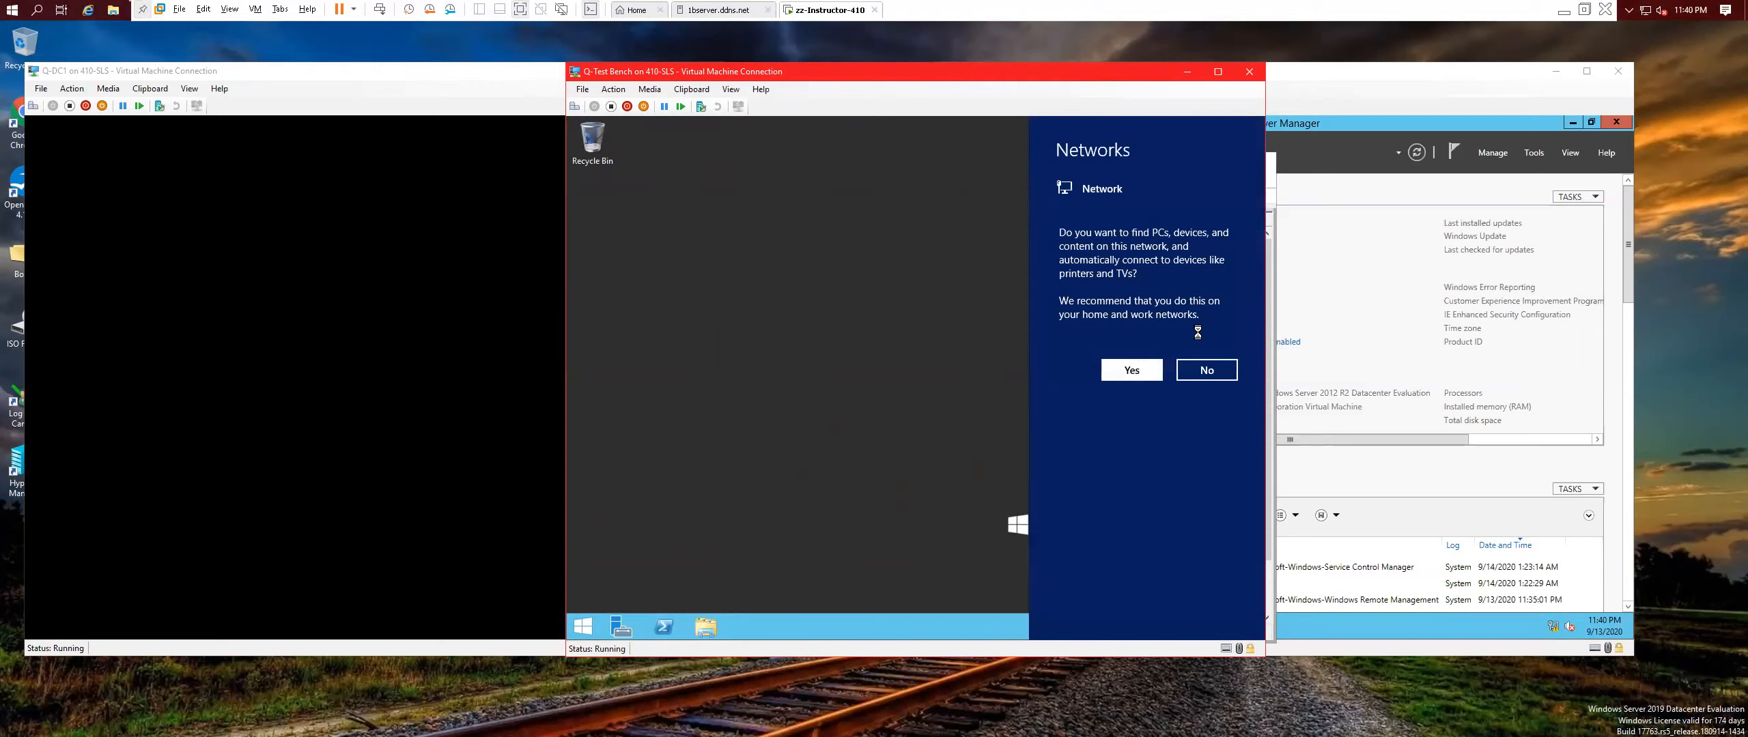
click(1139, 376)
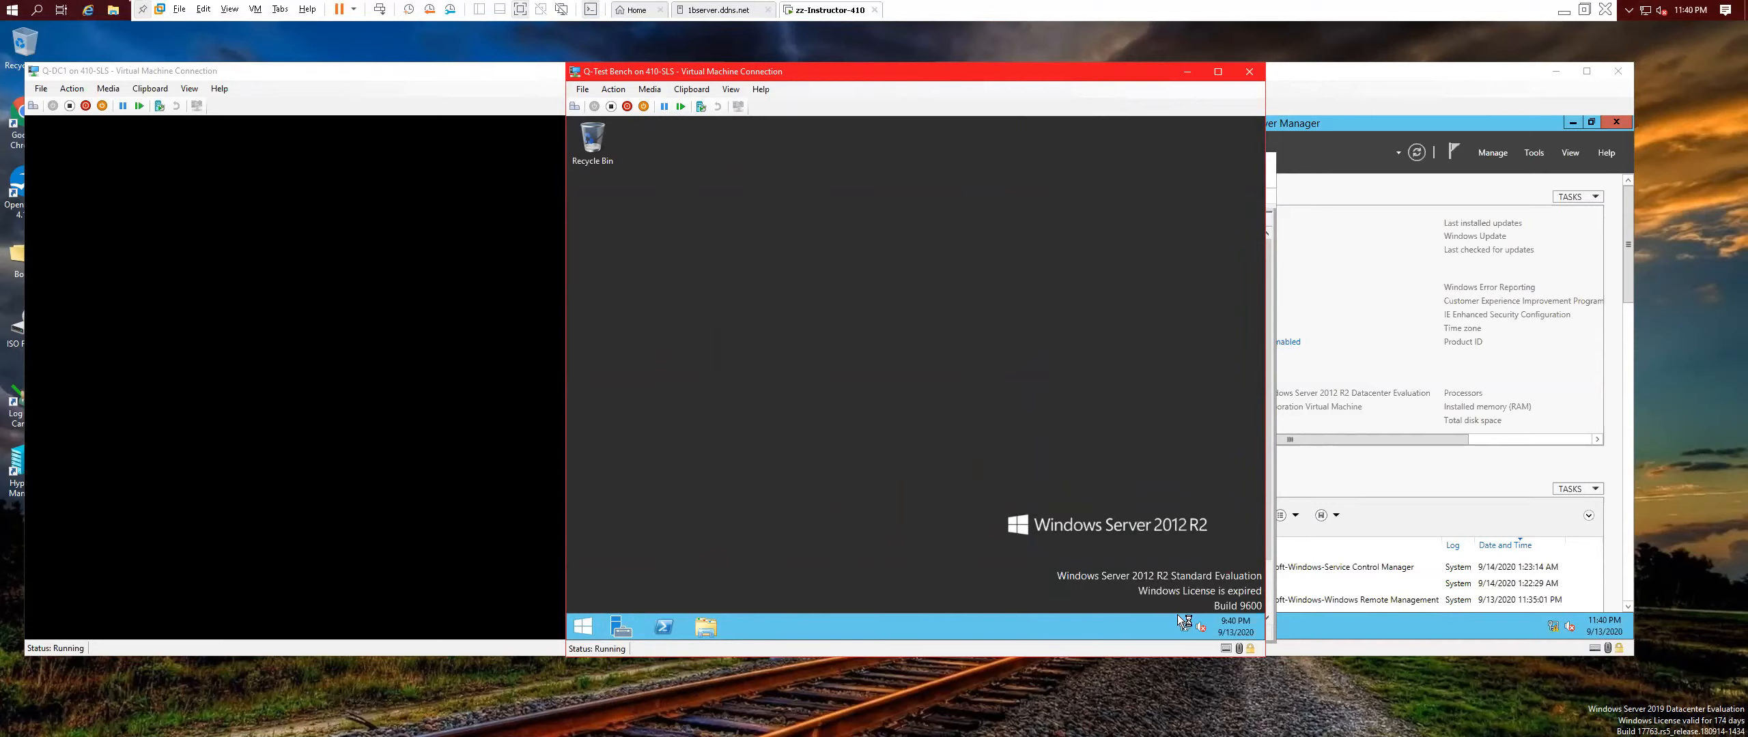
right_click(1023, 568)
click(1069, 490)
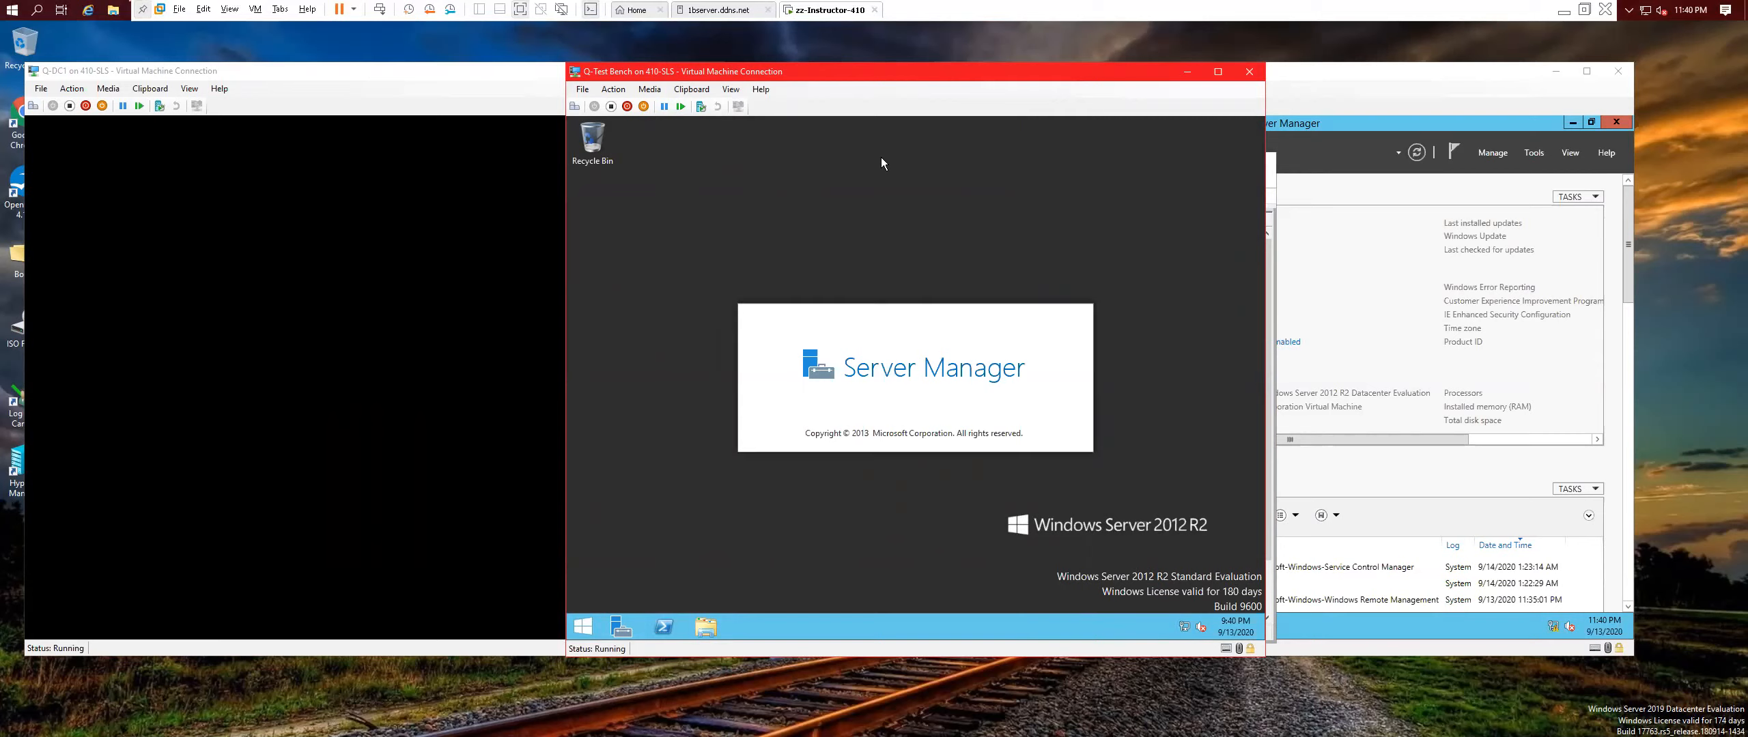
Open Q-Test Bench's Local Server properties and follow the Time zone link to Date and Time.
click(432, 72)
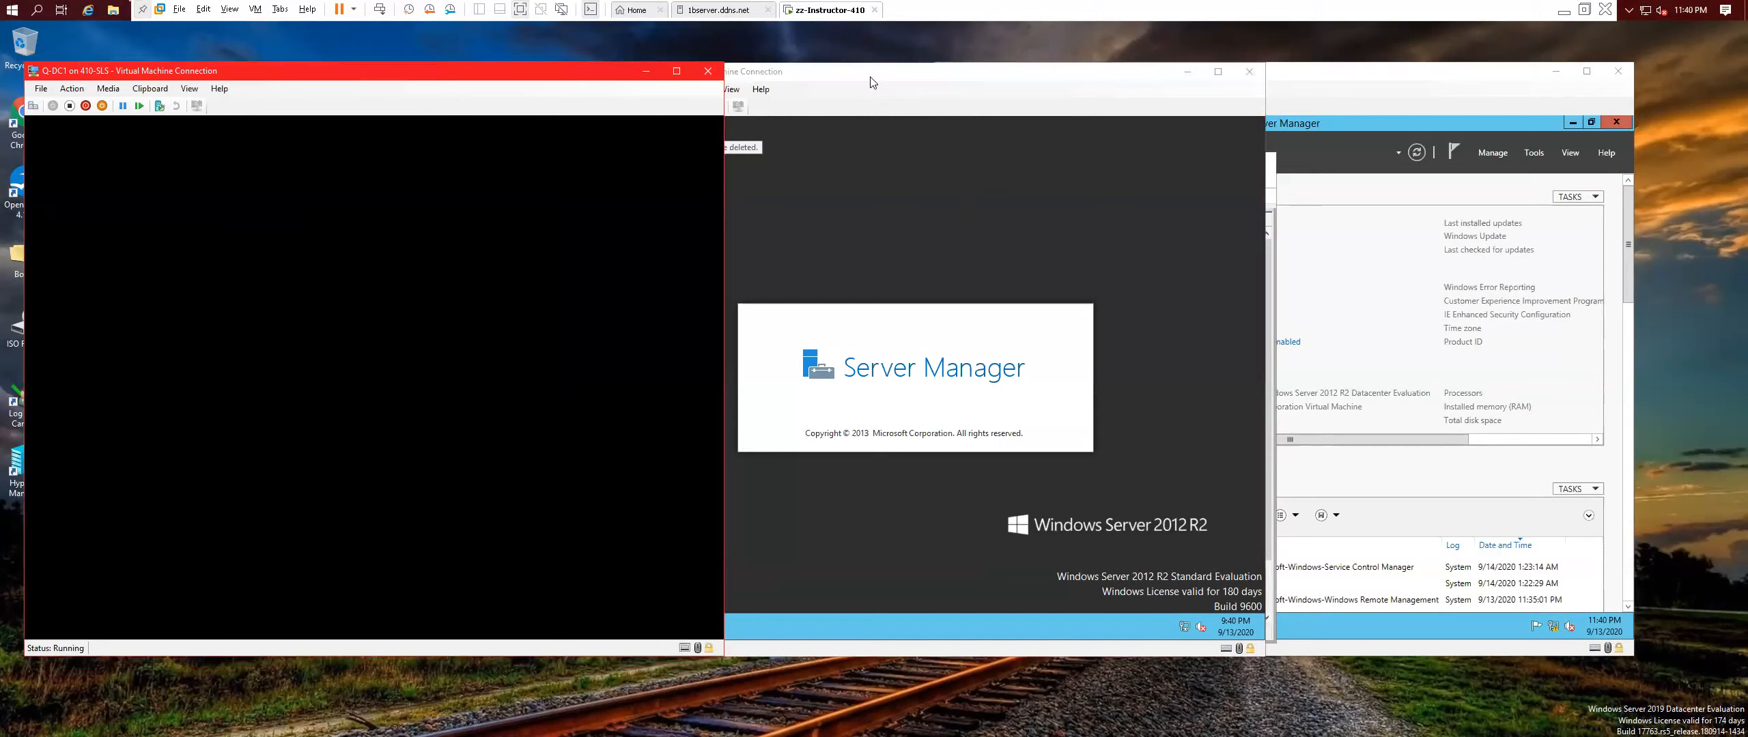
click(926, 250)
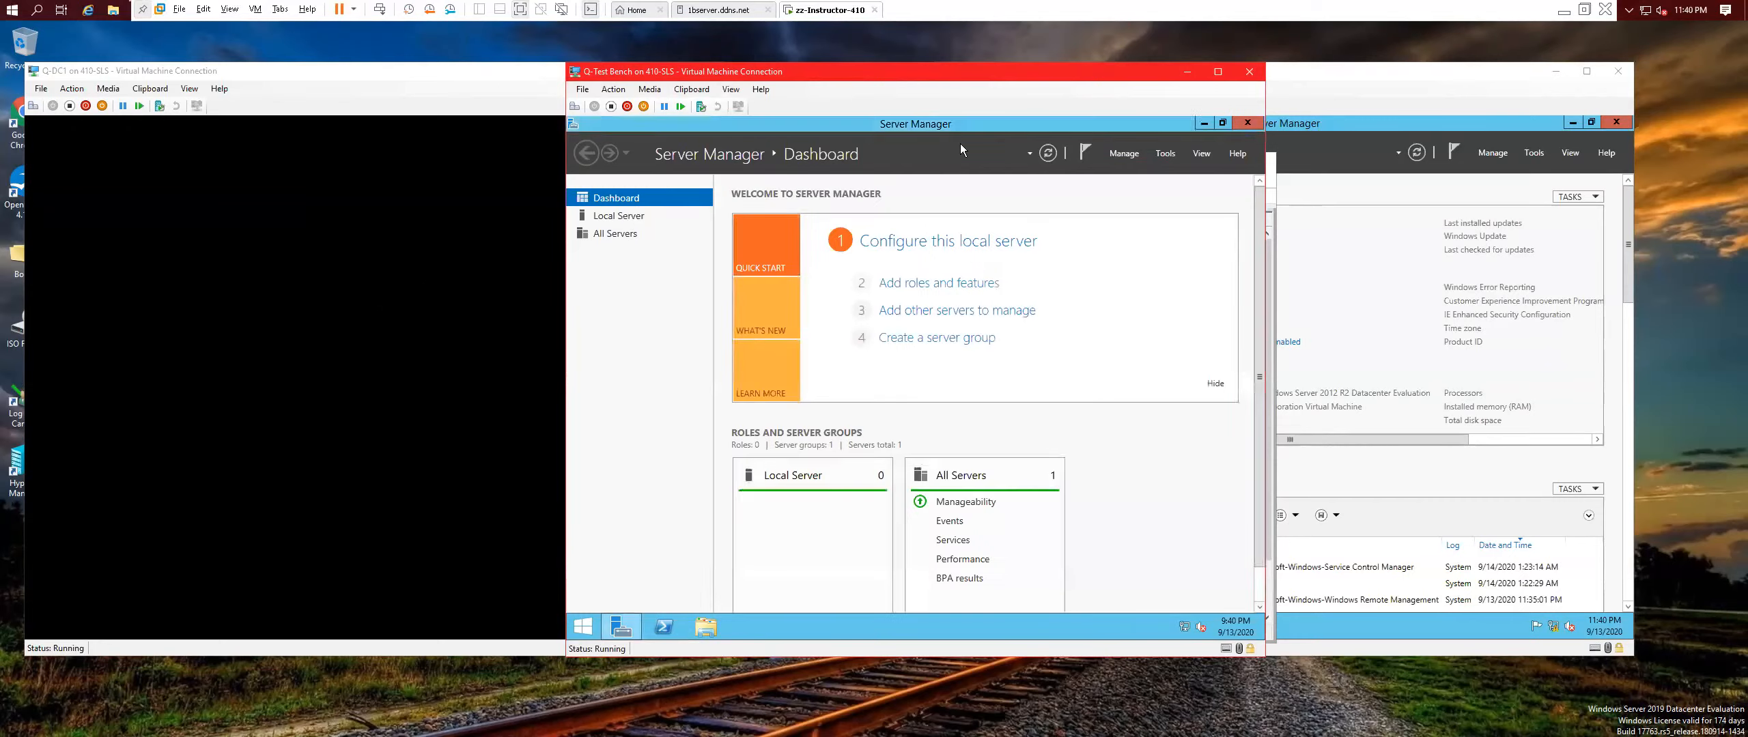
click(618, 215)
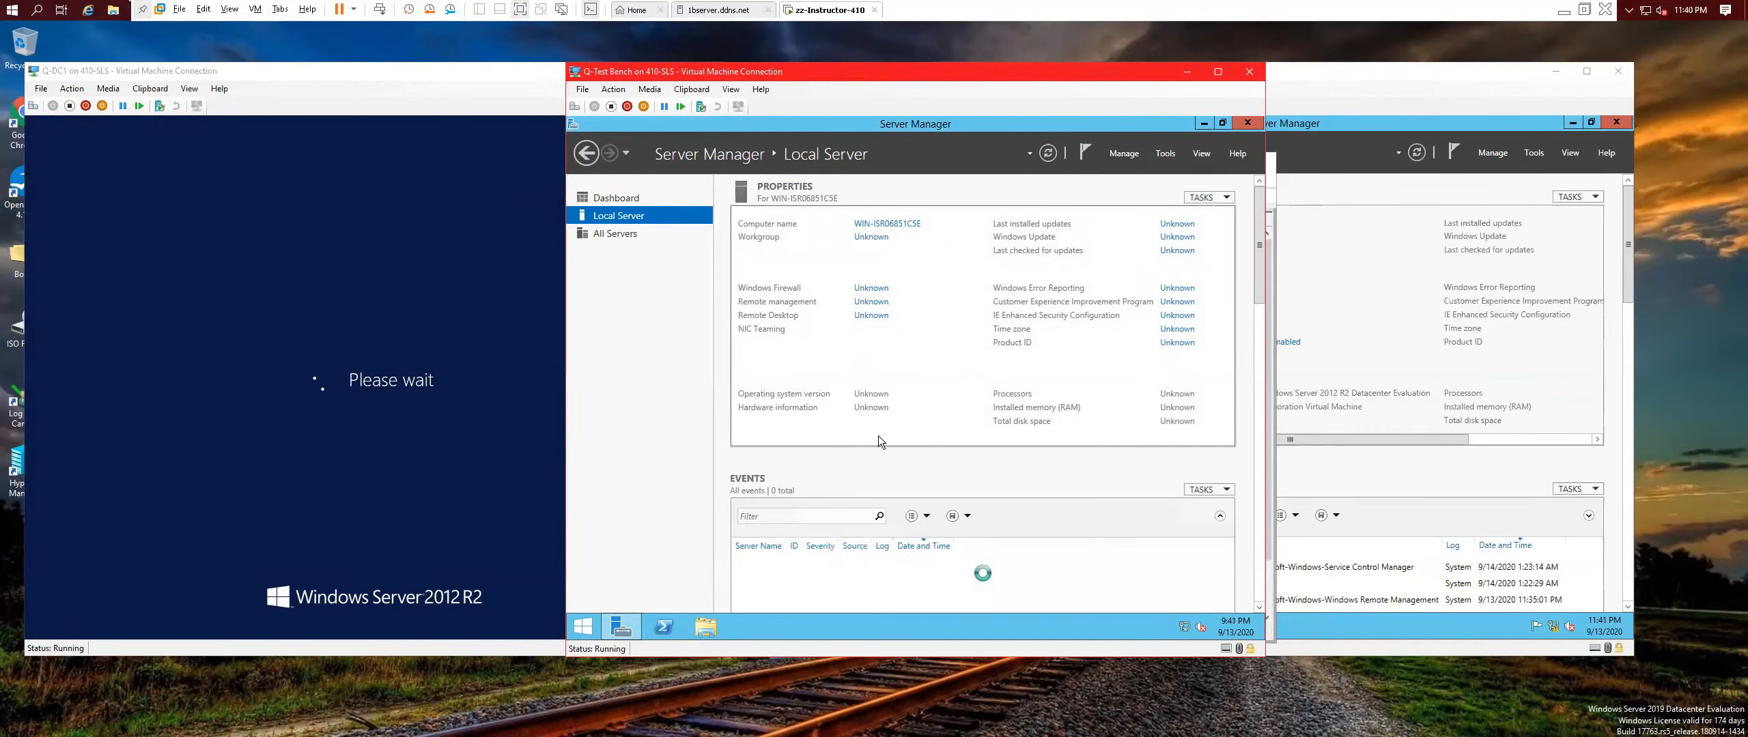
drag(853, 437, 1127, 423)
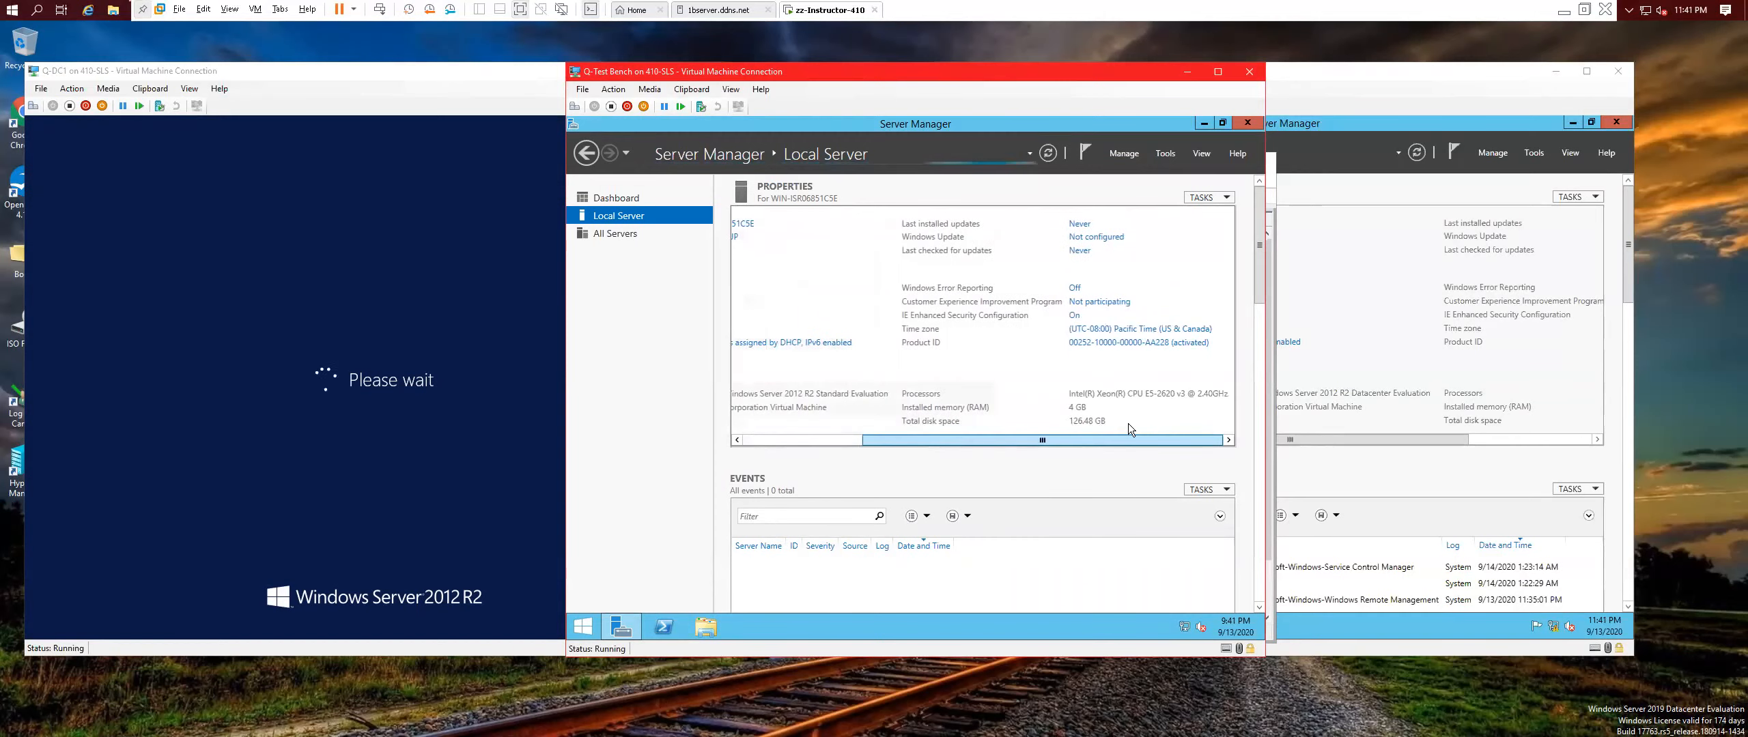
click(1134, 329)
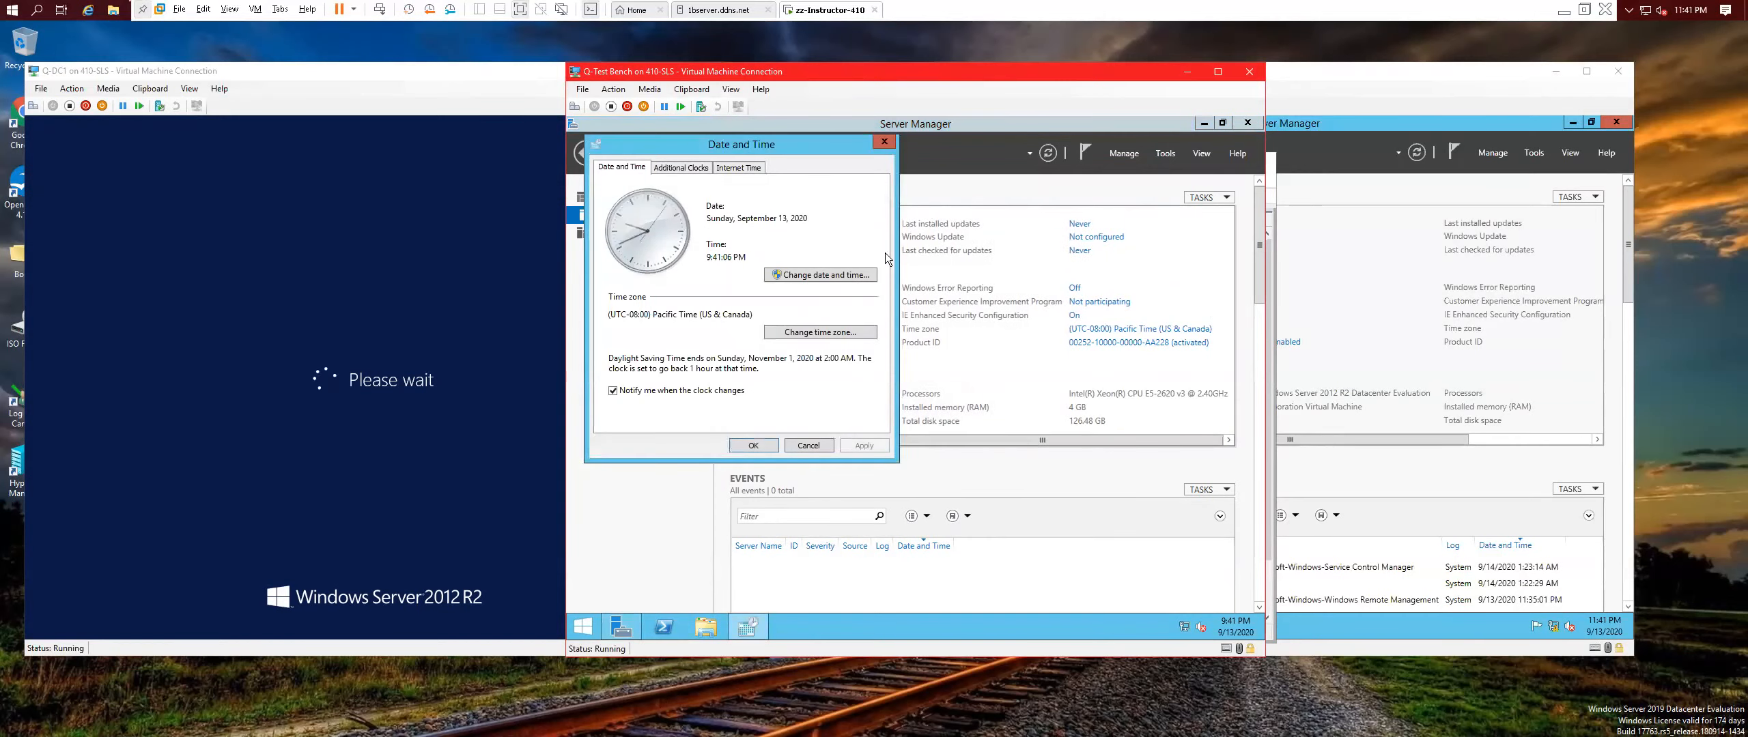
Change Q-Test Bench's time zone to (UTC-06:00) Central Time (US & Canada).
click(809, 332)
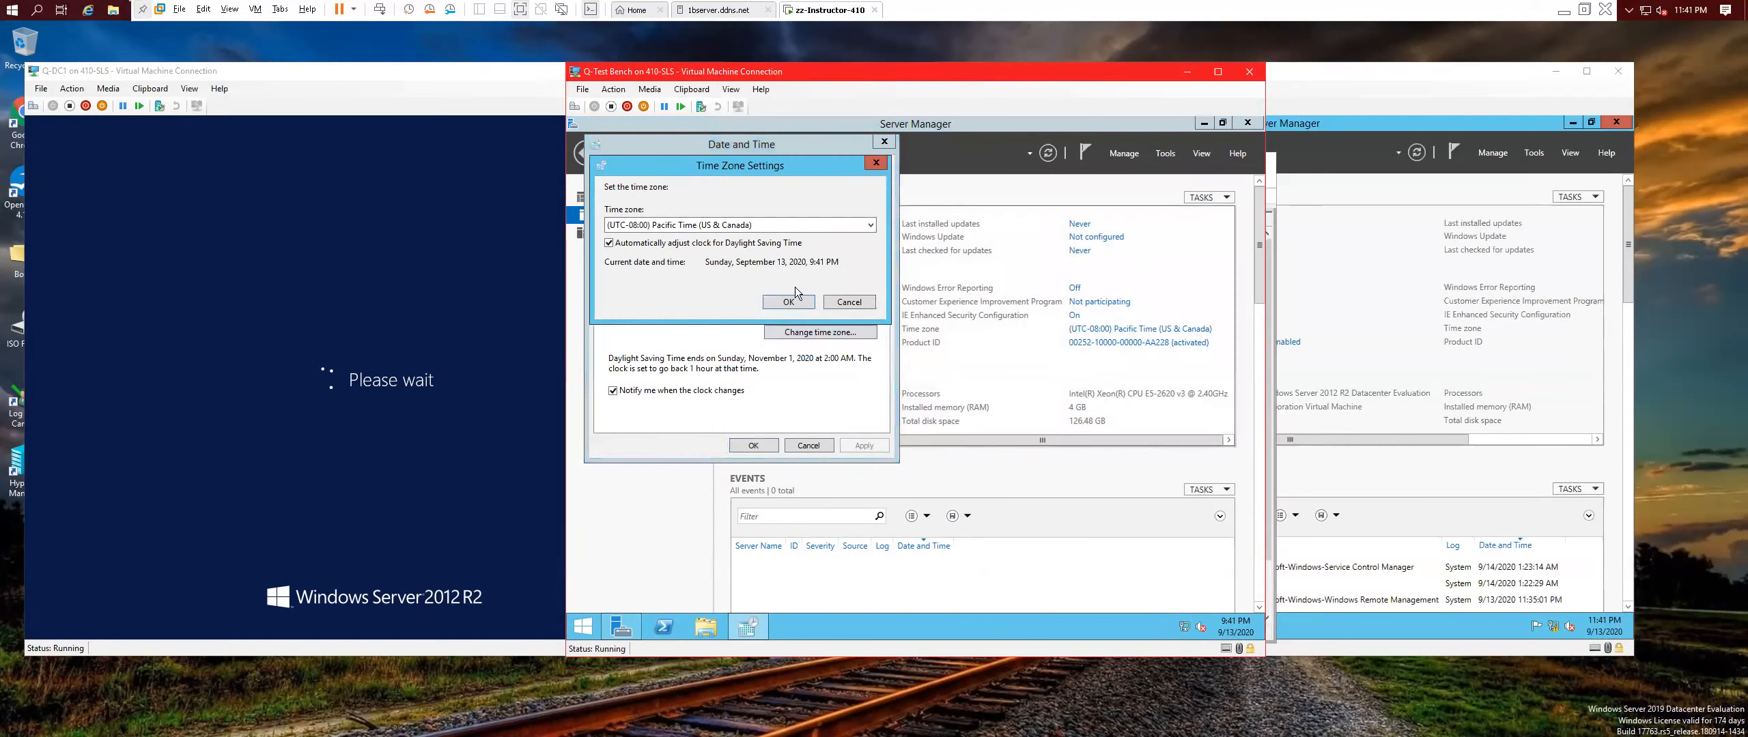
click(778, 226)
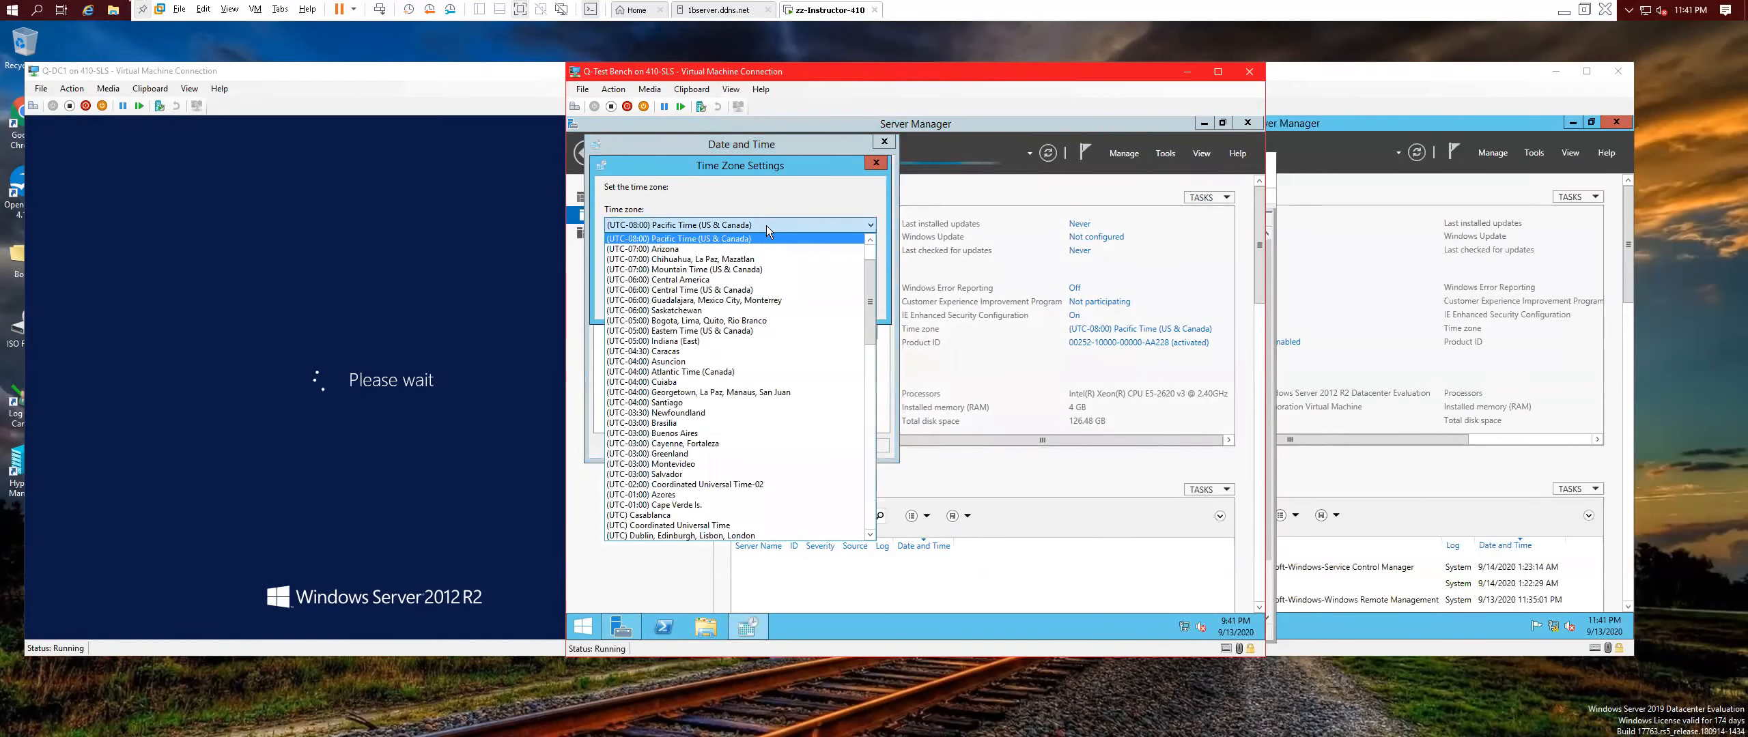
click(709, 291)
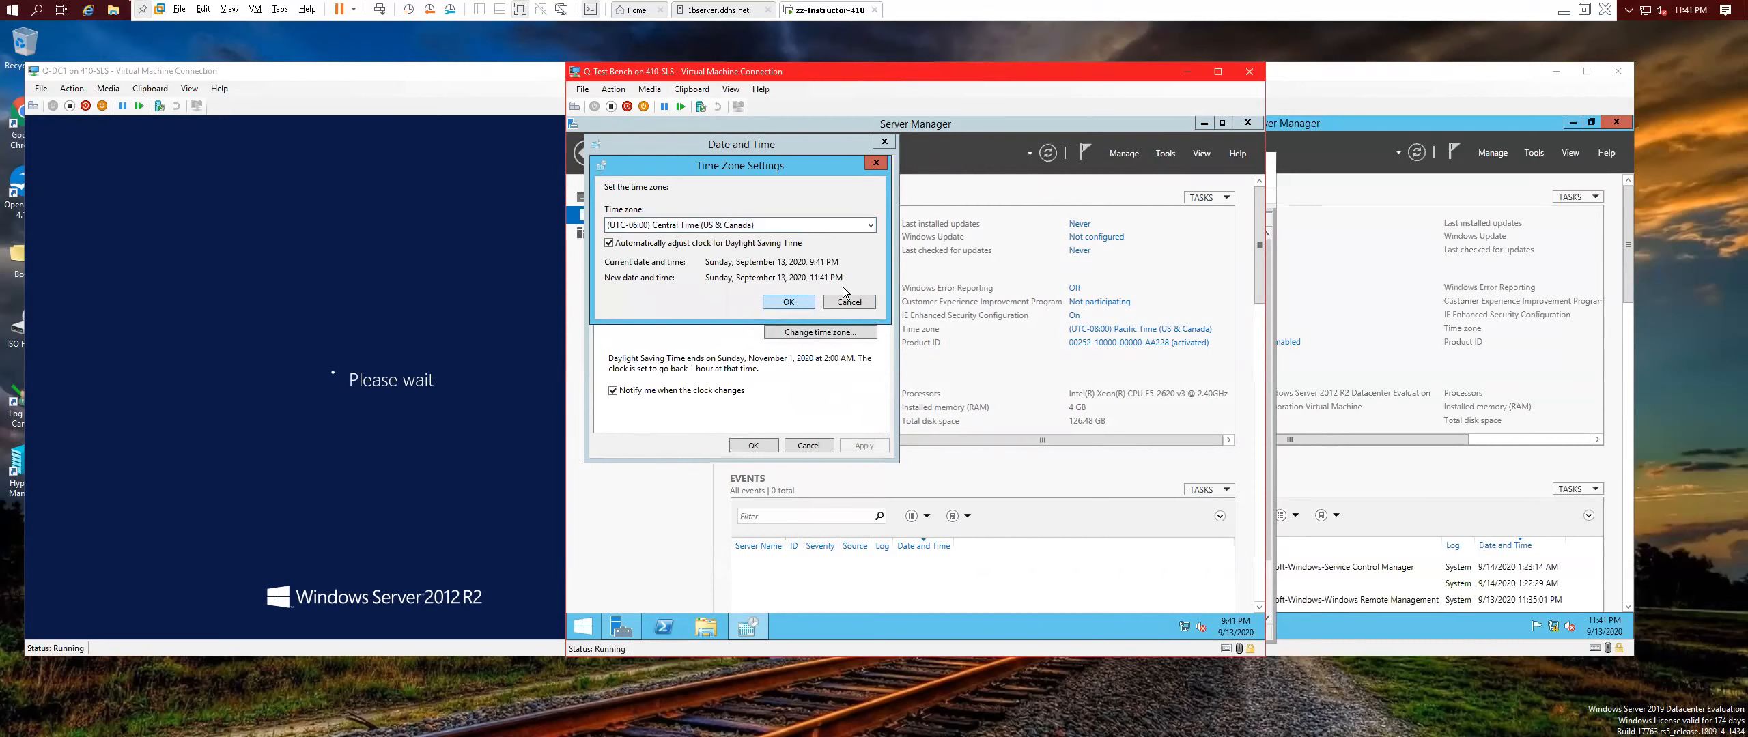
click(790, 302)
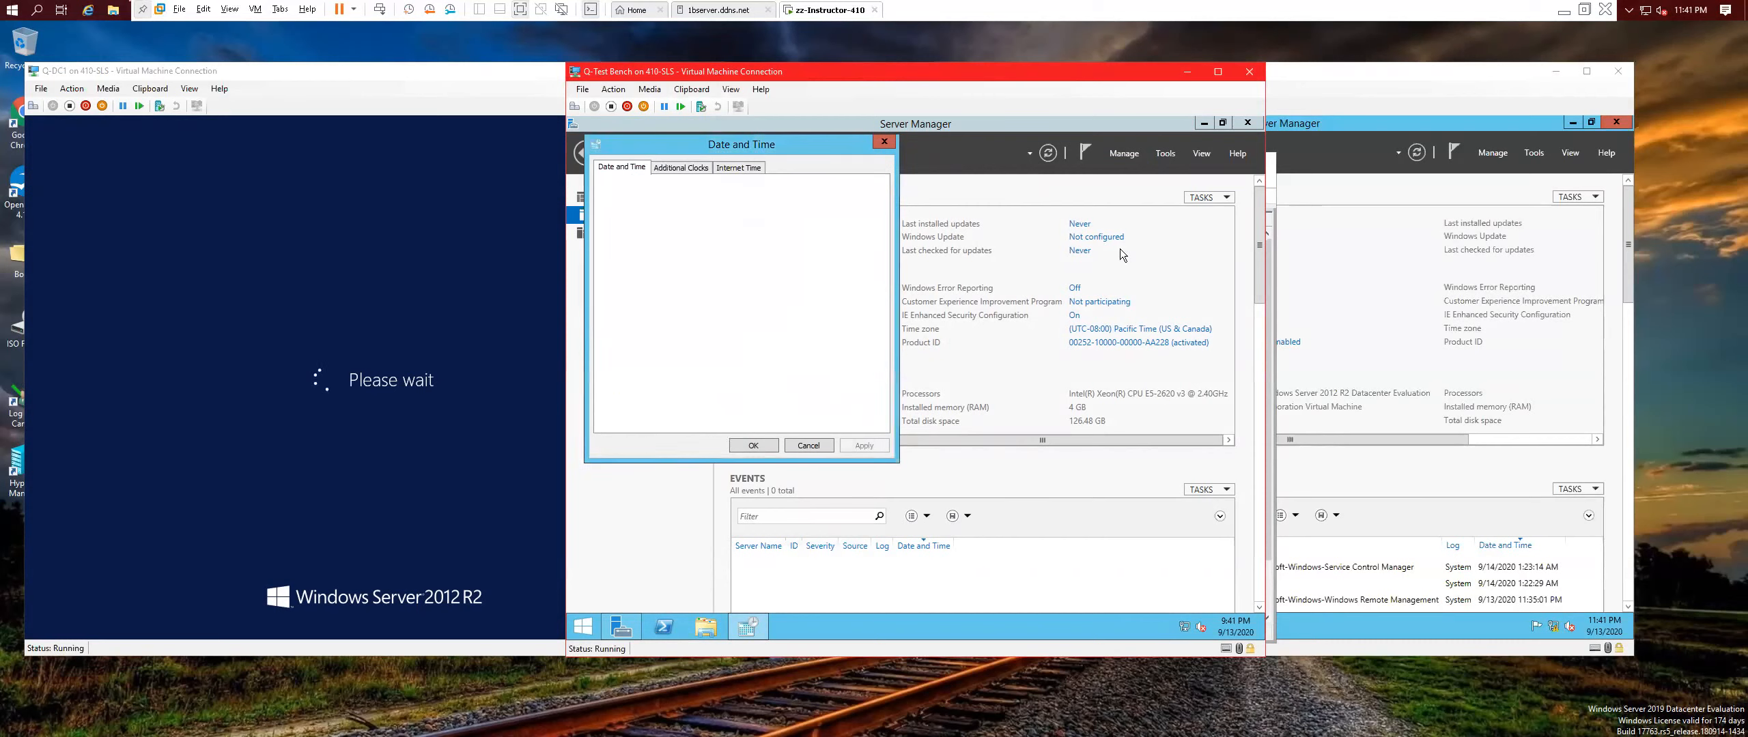
click(753, 447)
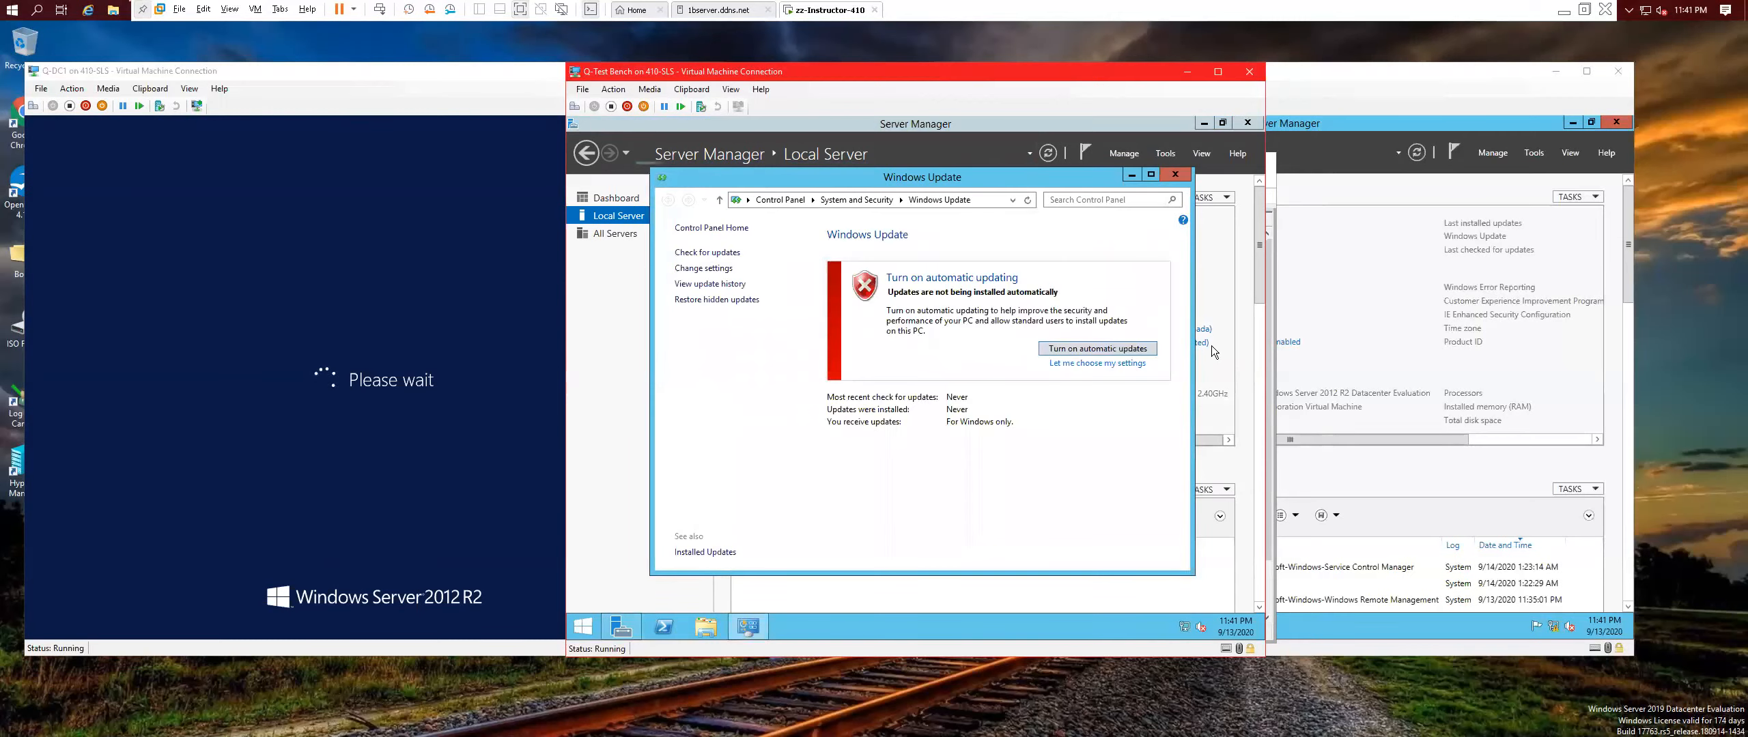
Set Windows Update to Never check for updates and close the Windows Update window.
click(1126, 363)
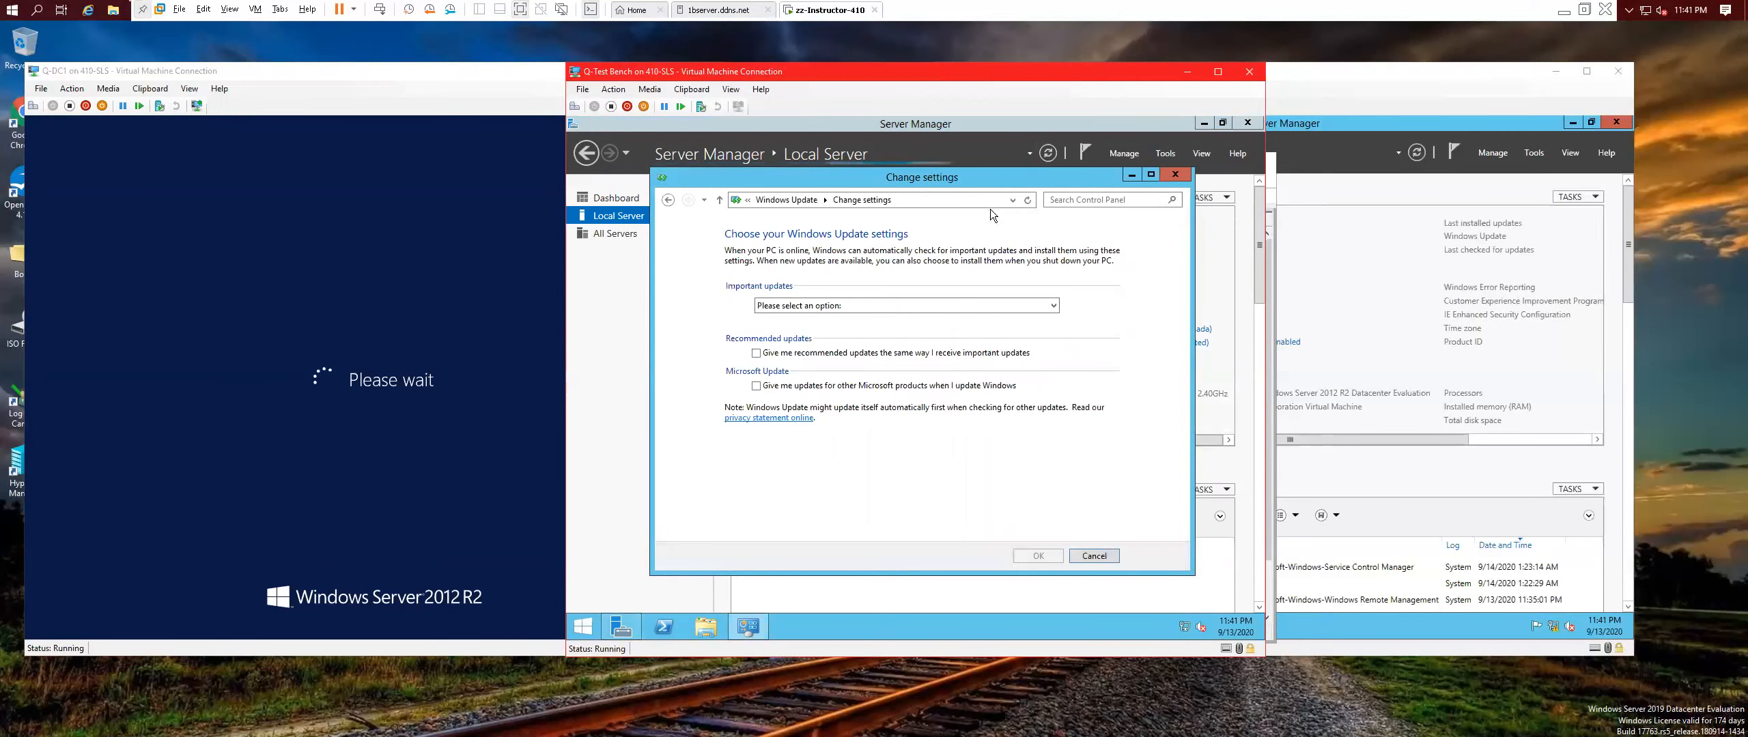
click(780, 307)
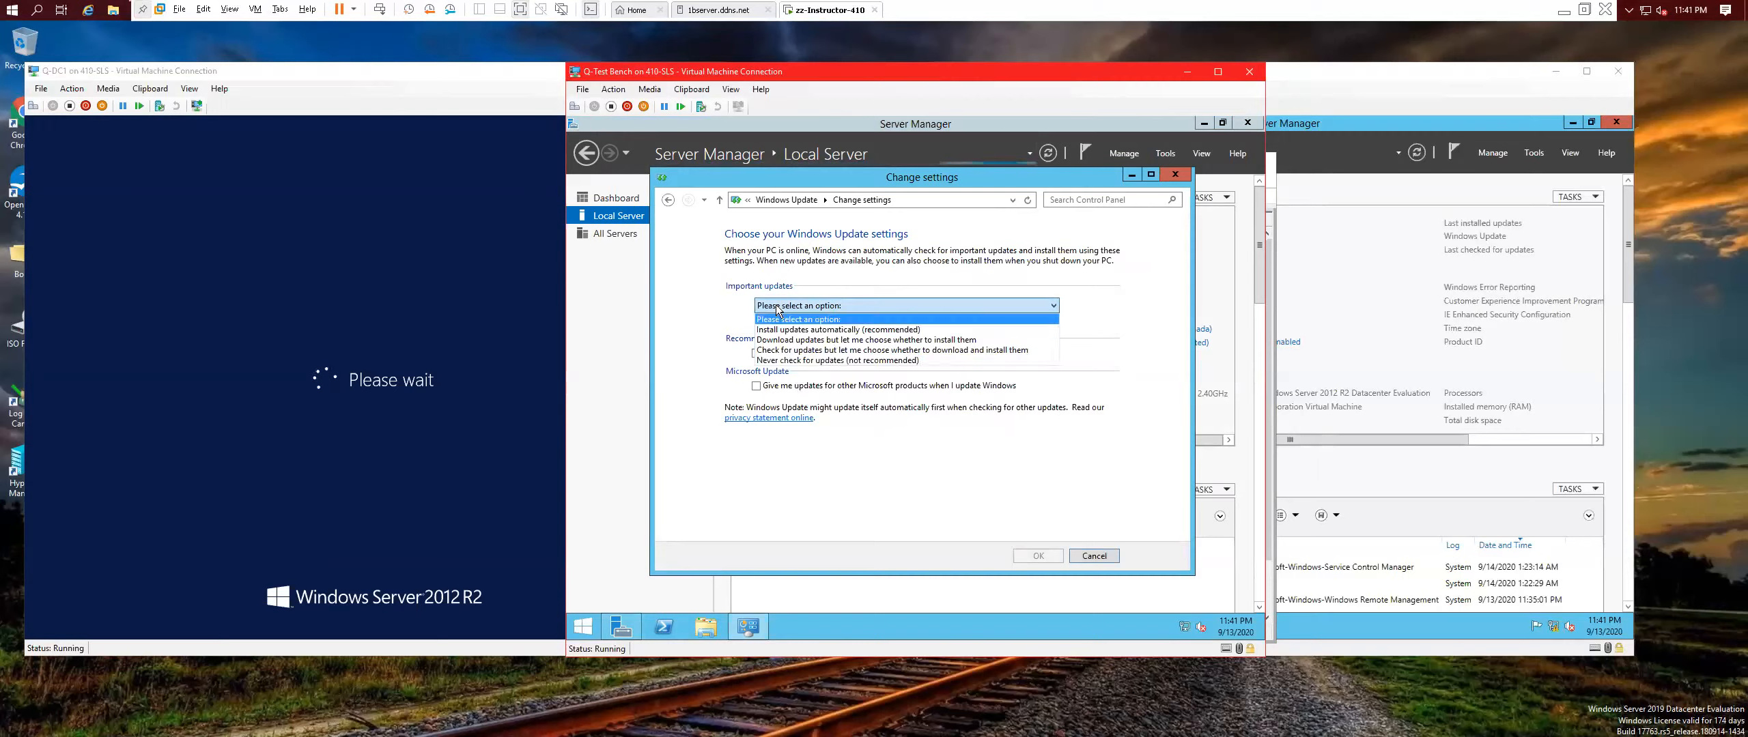
click(827, 361)
click(1036, 556)
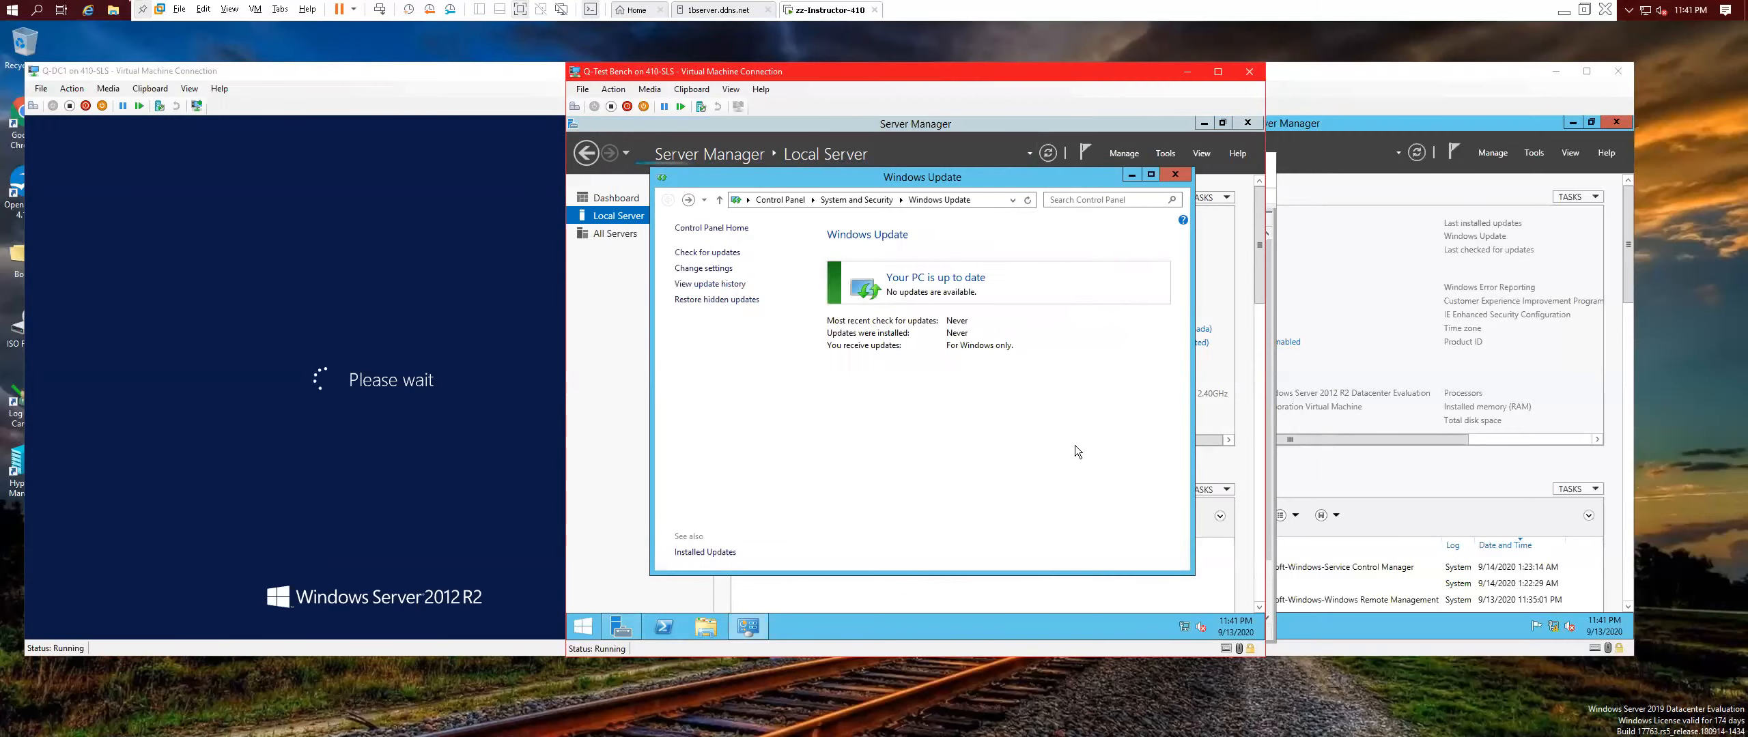
click(1175, 174)
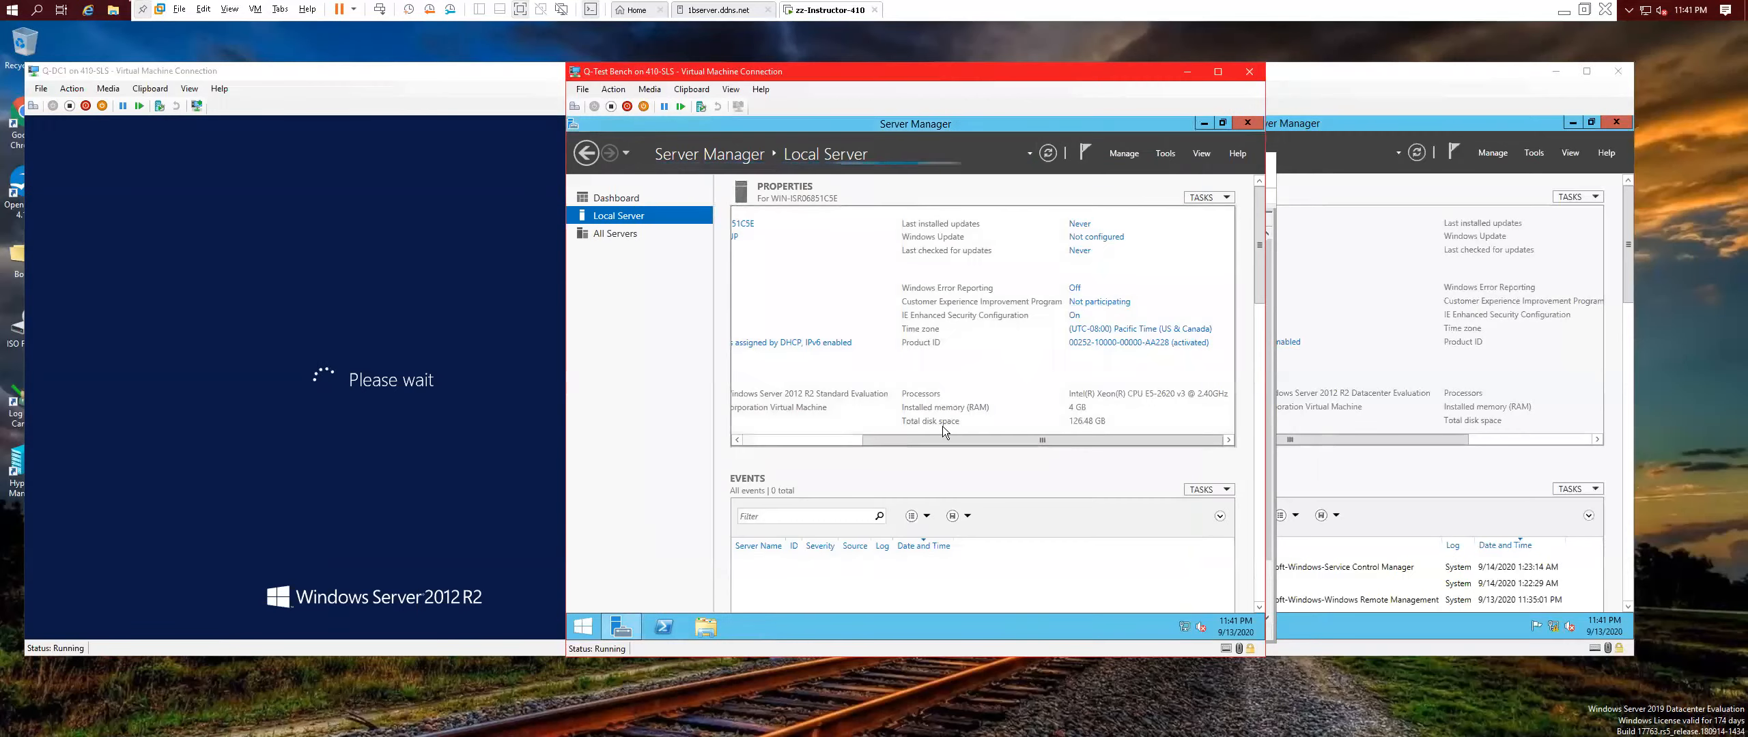
drag(920, 443, 797, 433)
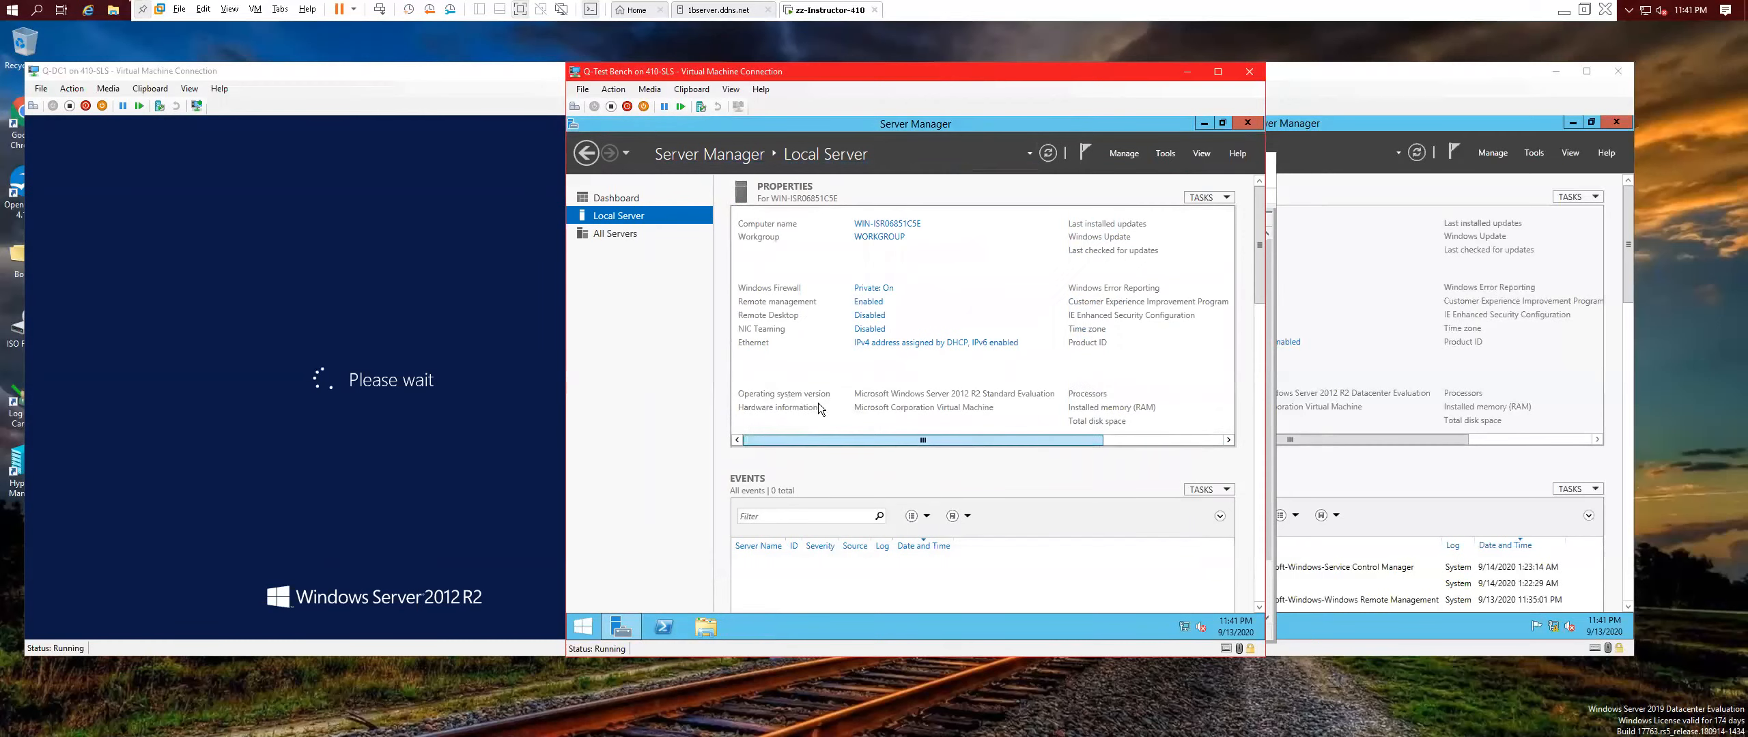
Allow remote connections to Q-Test Bench, accepting the firewall exception, and apply the Remote settings.
click(868, 315)
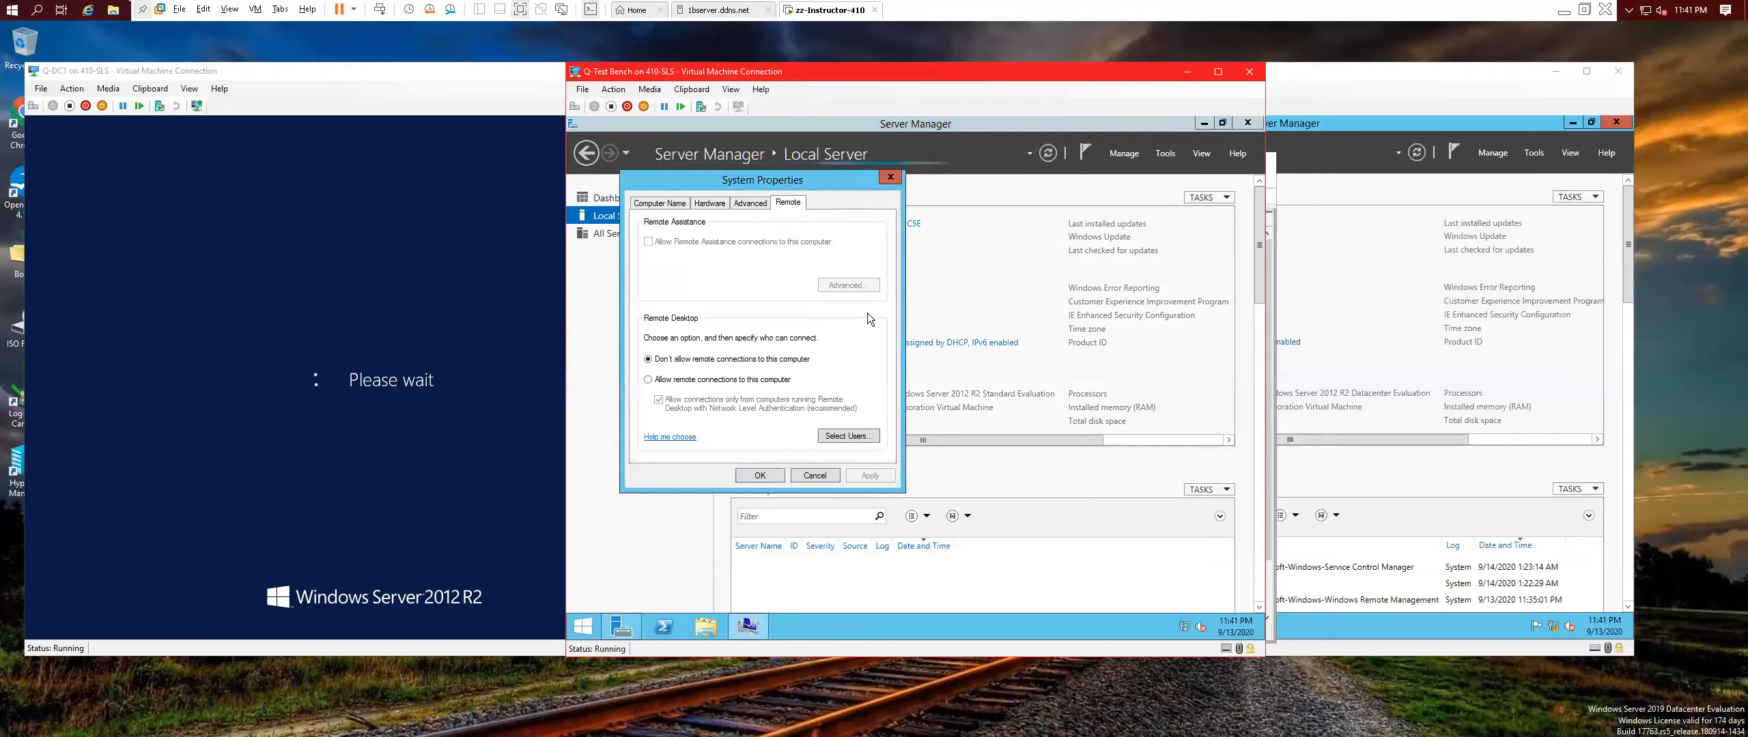
click(648, 380)
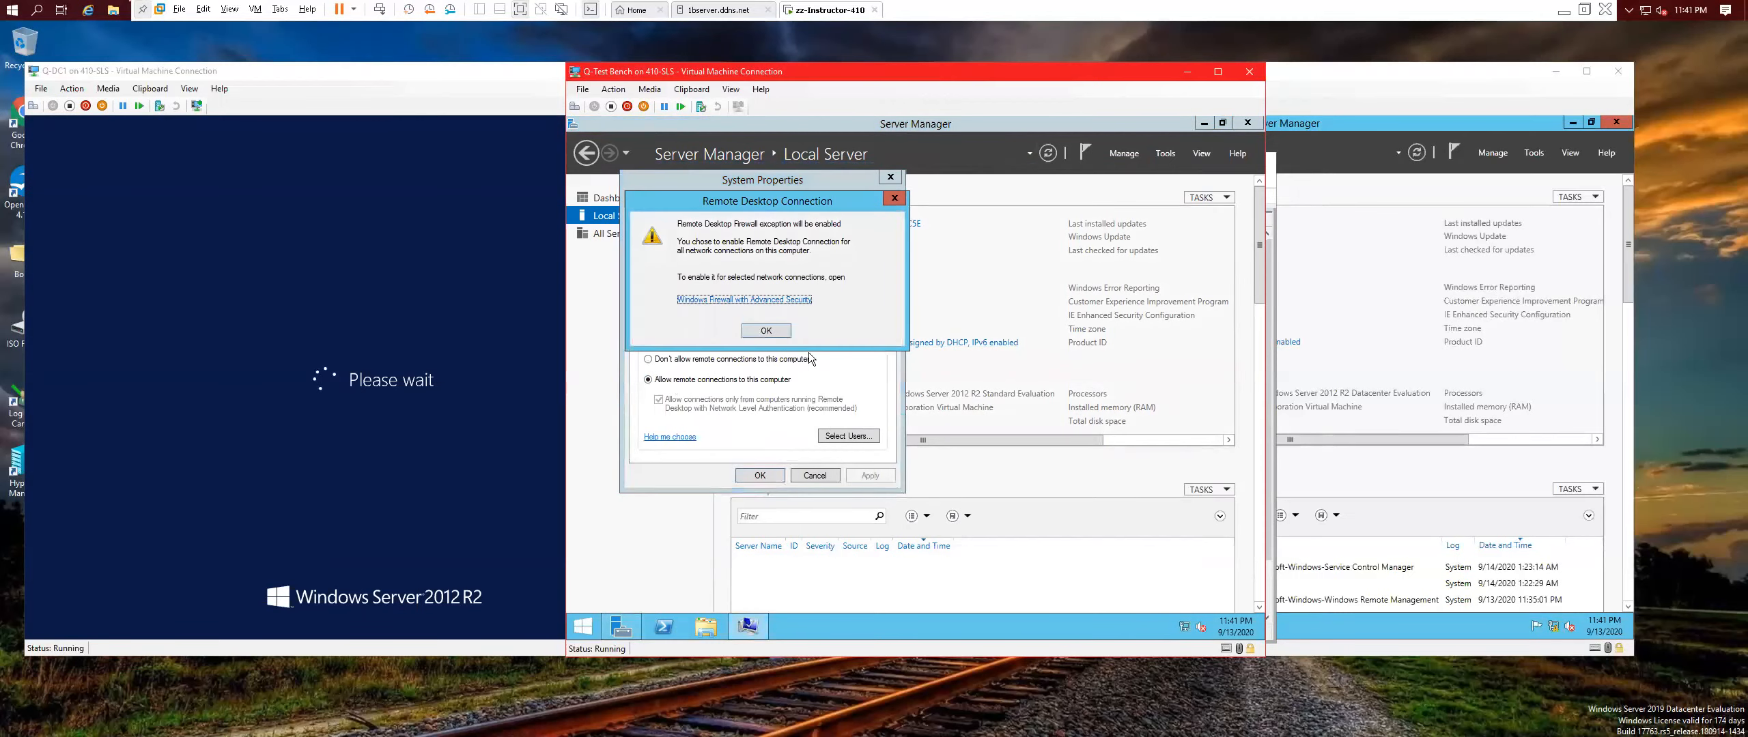
click(766, 332)
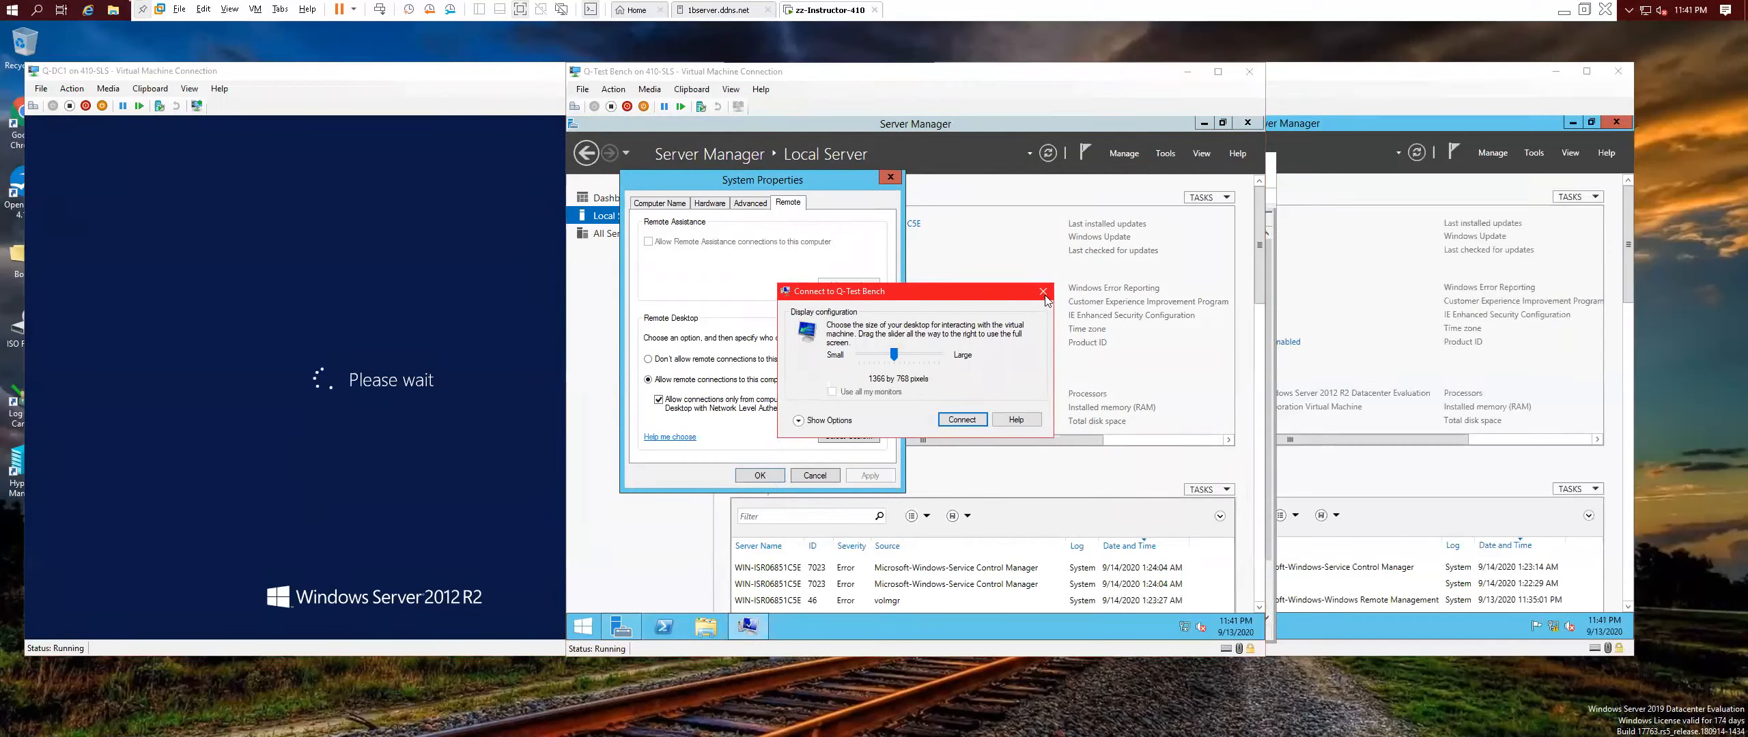
click(1044, 292)
click(760, 476)
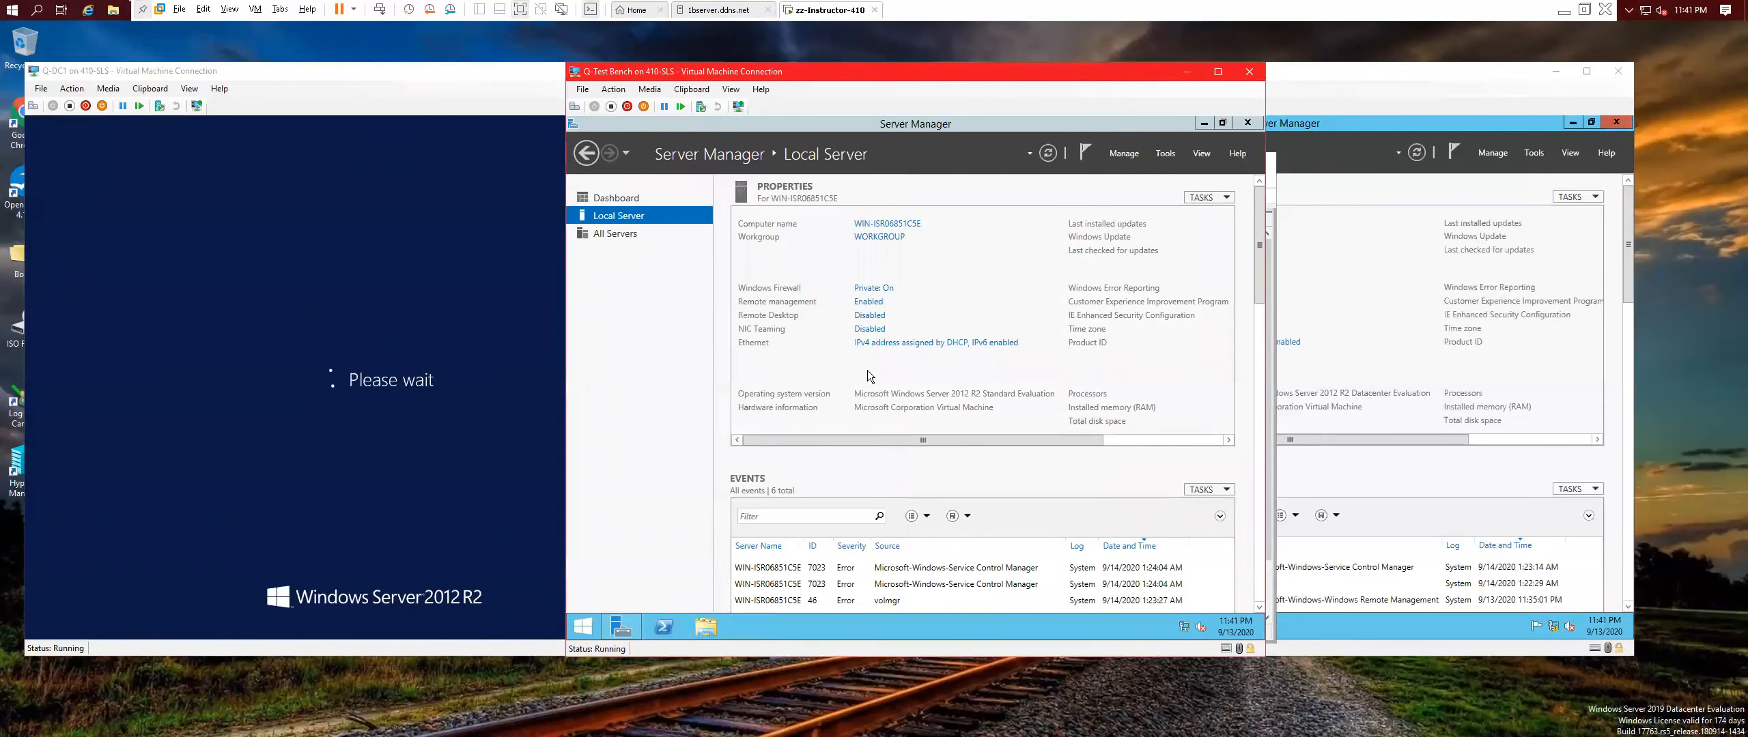
Rename the computer to Q-TestBench and choose Restart Later.
click(881, 226)
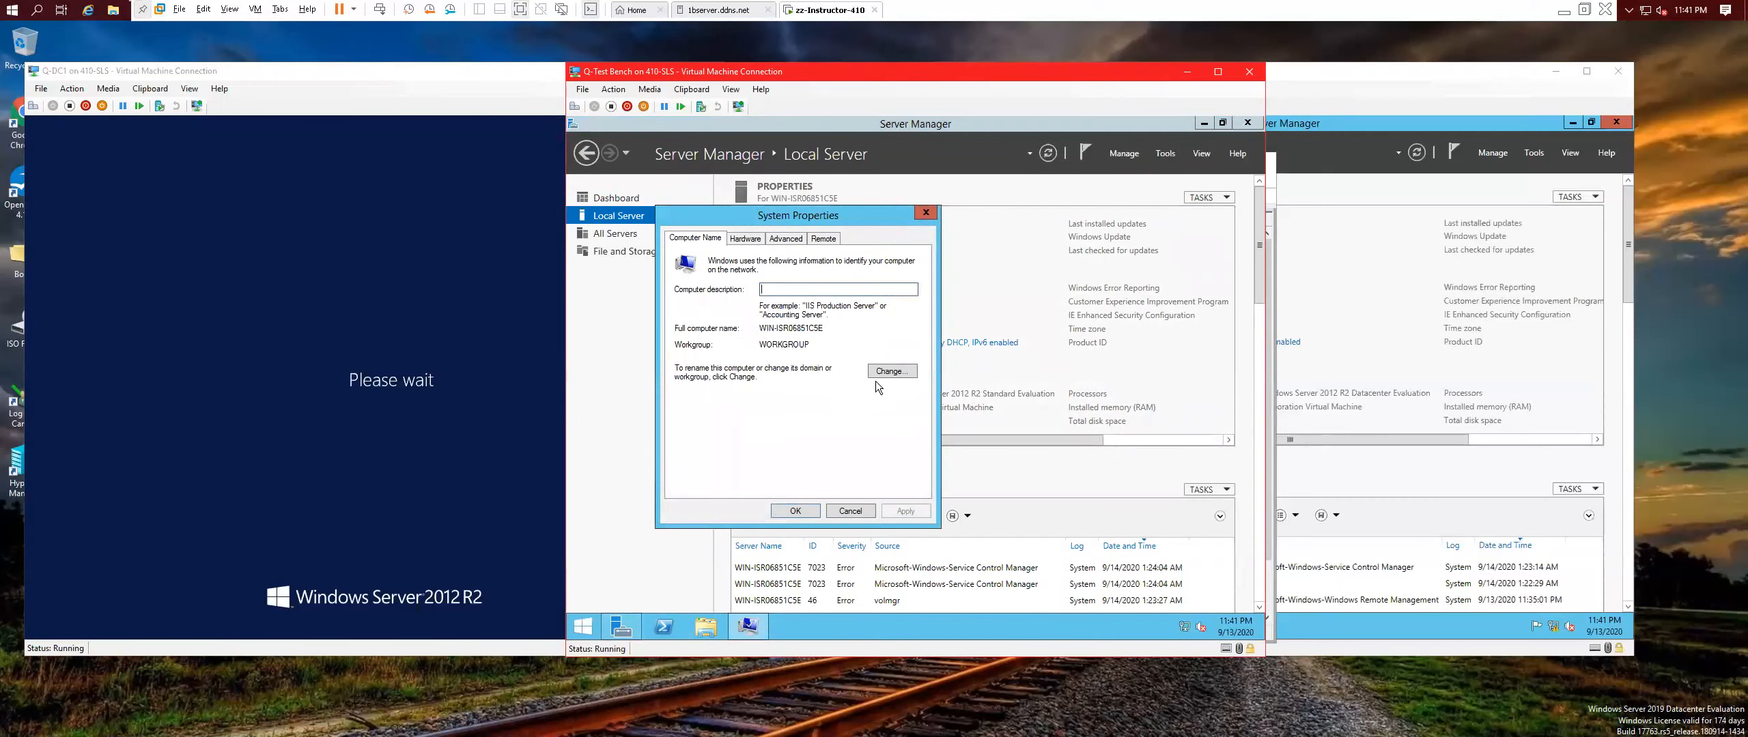
click(887, 371)
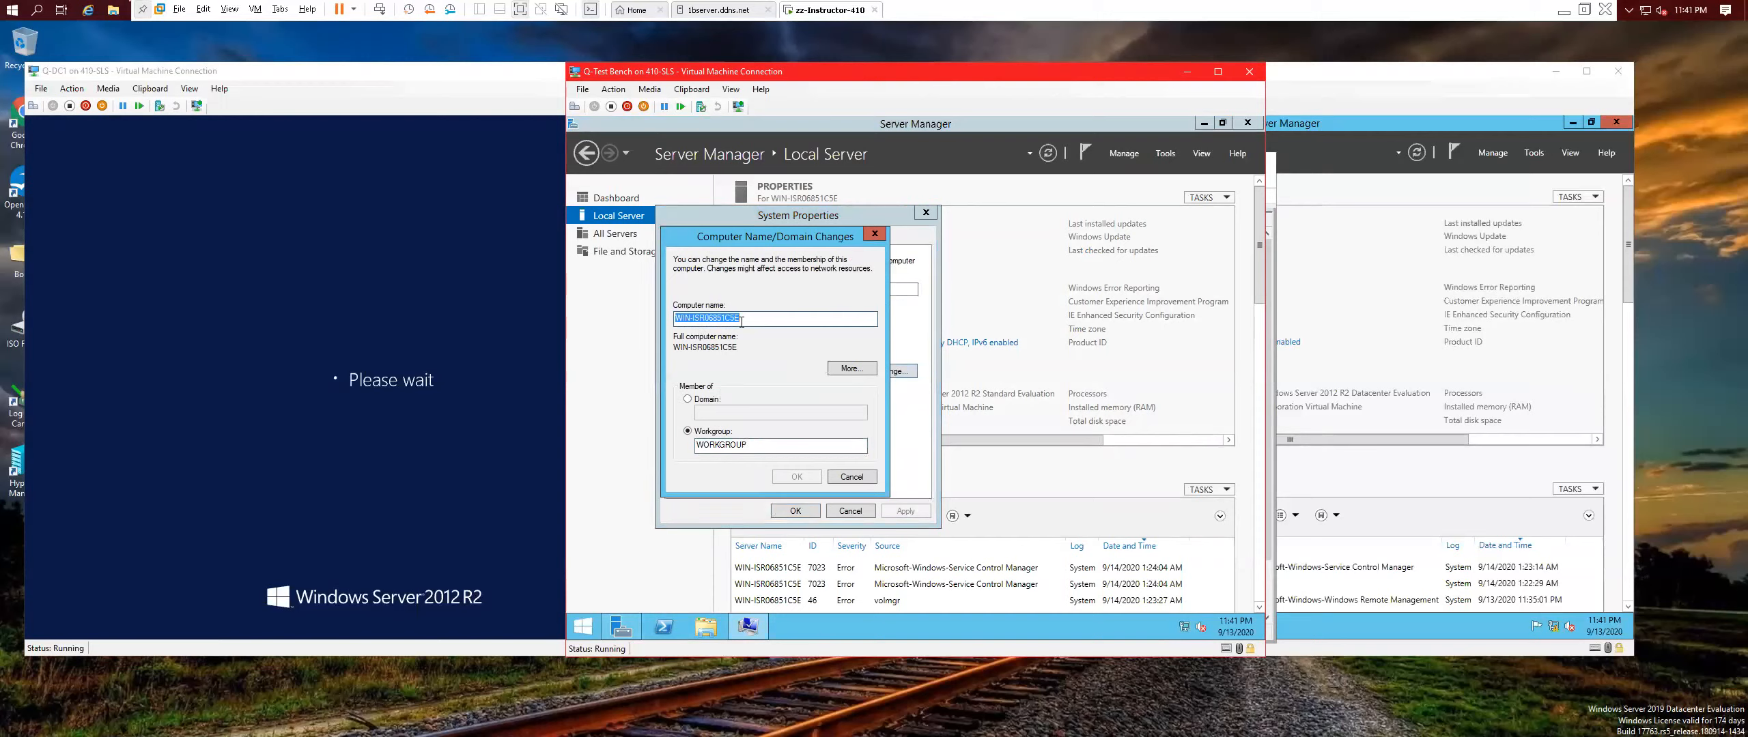
text(Q-TestBench)
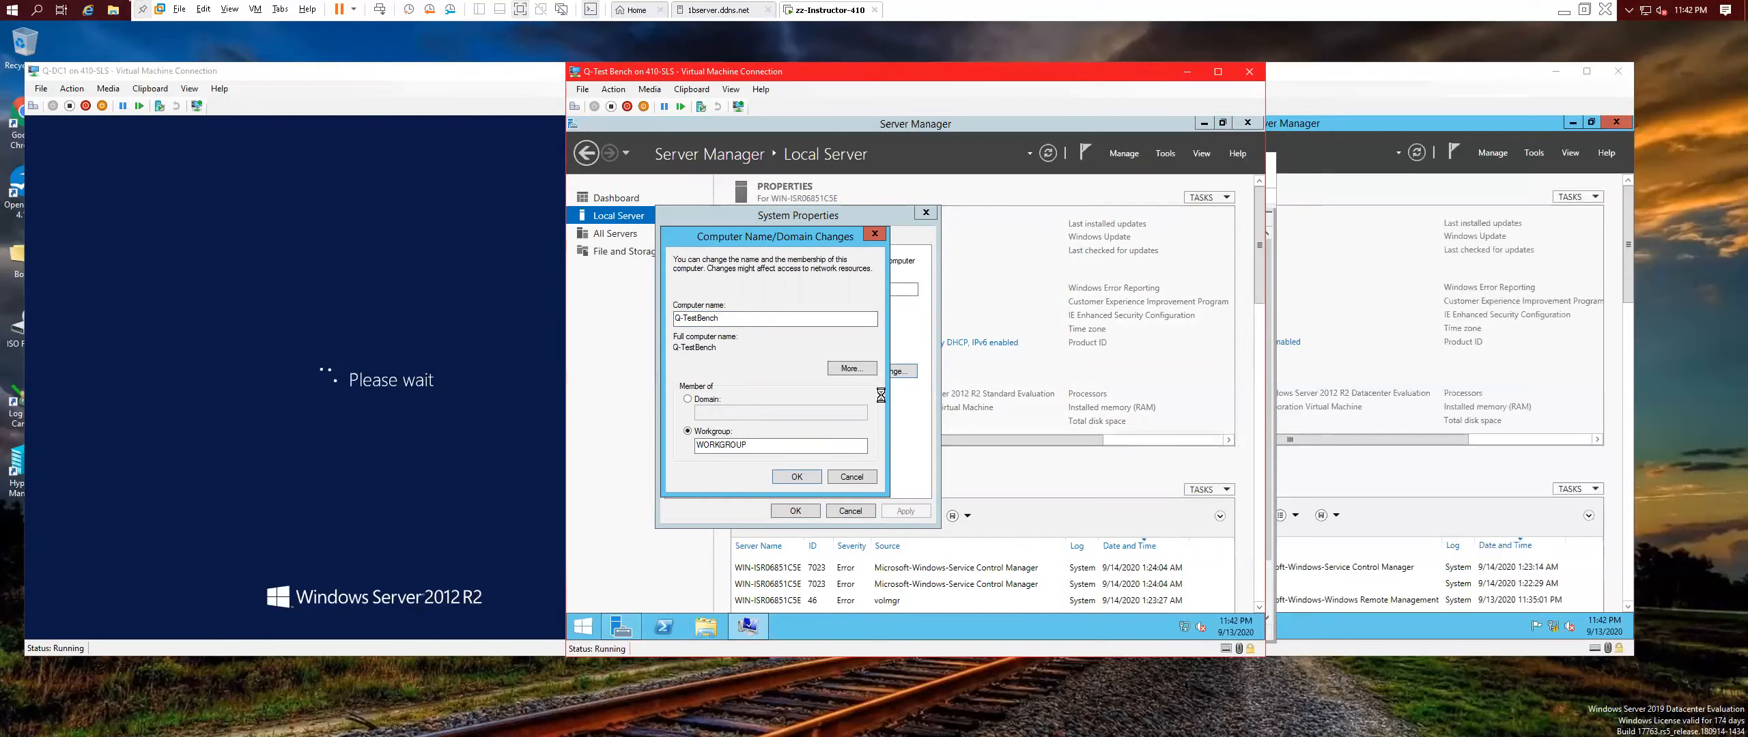
click(785, 478)
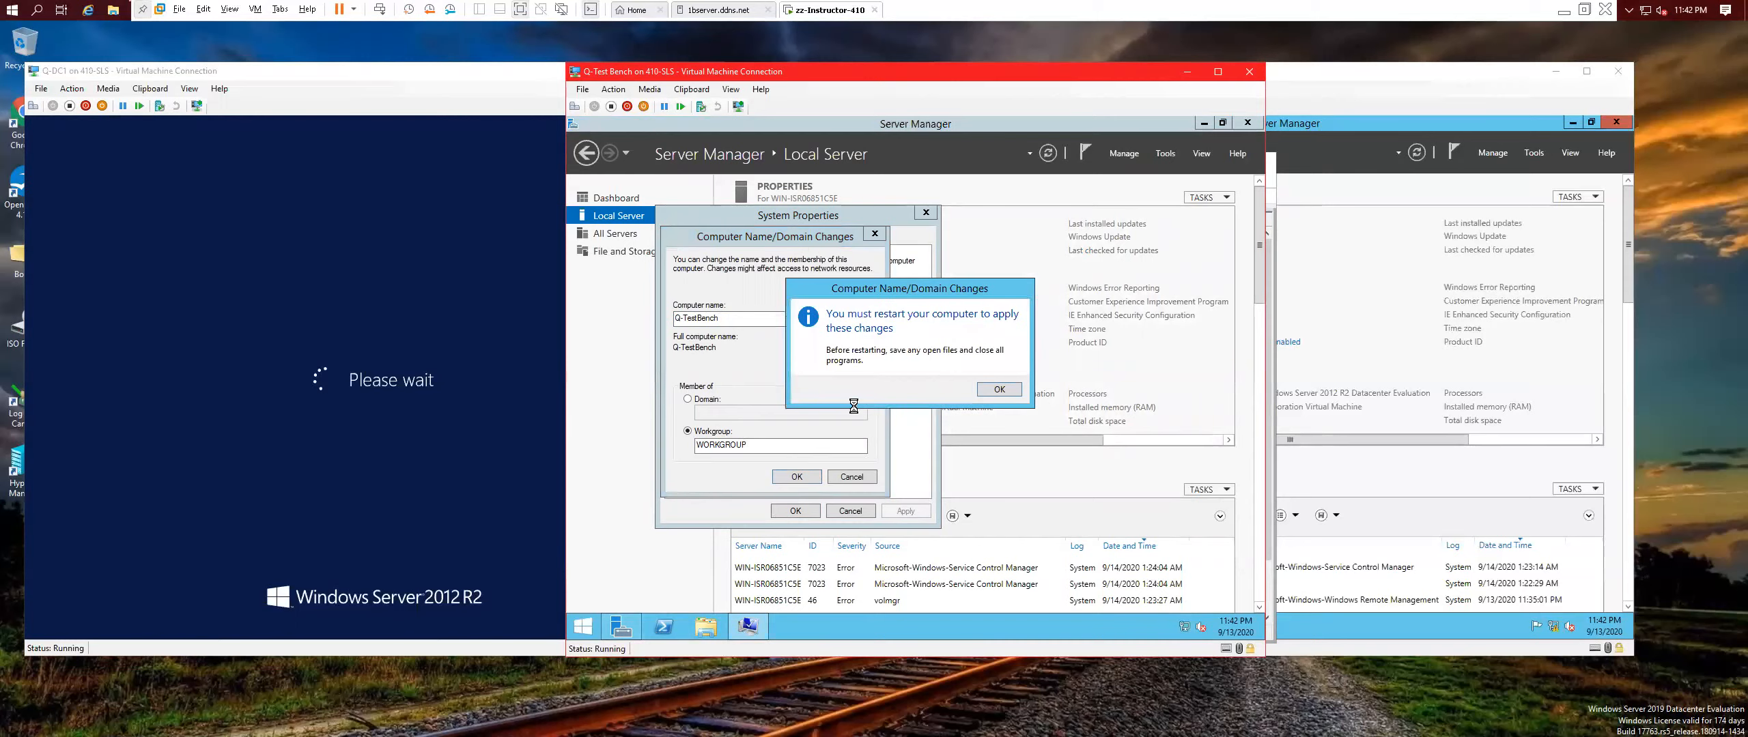
click(1007, 387)
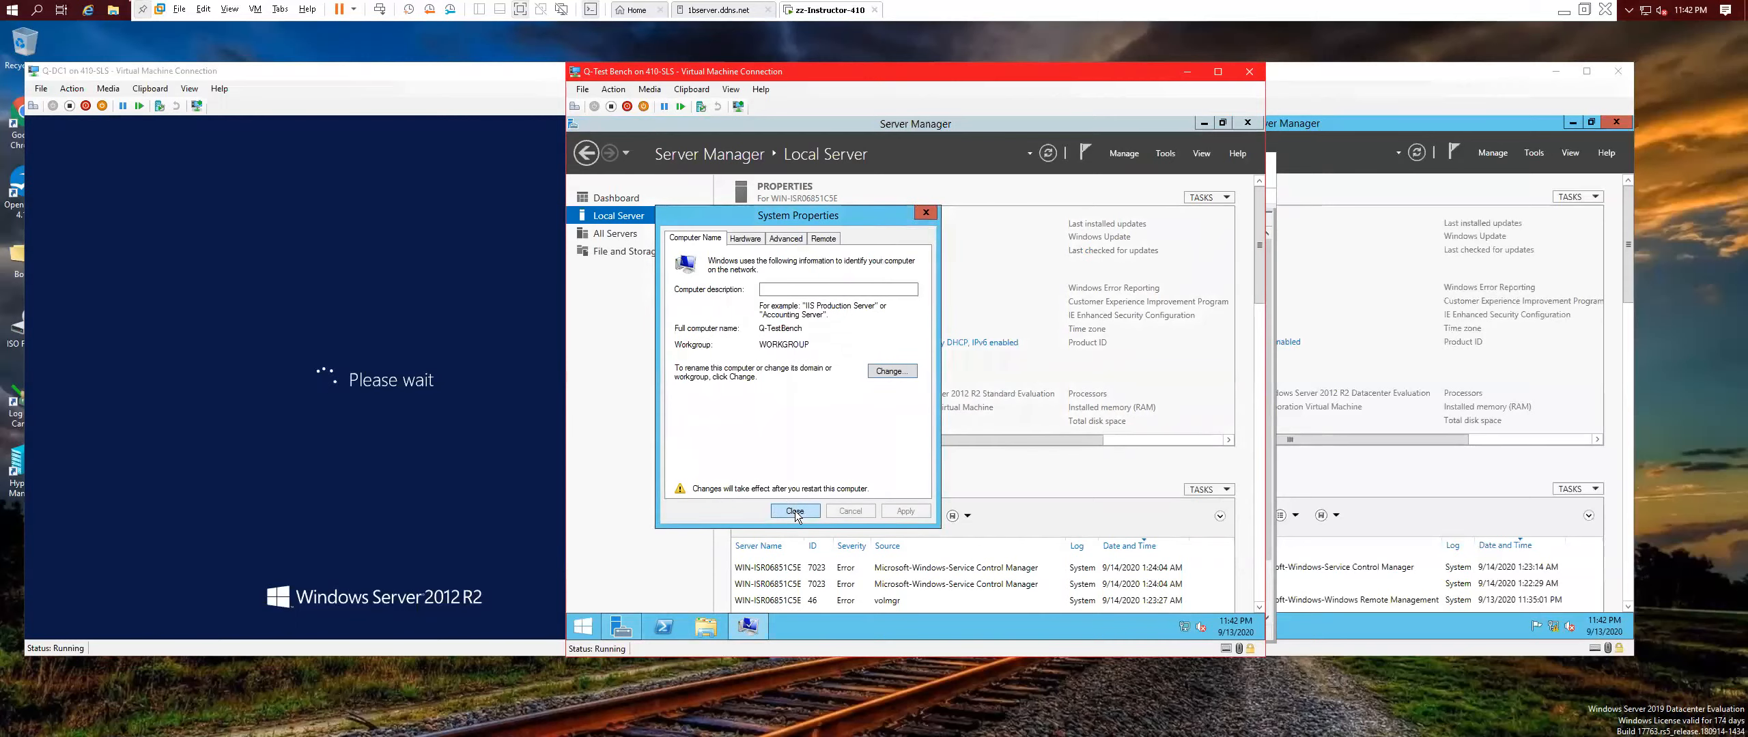
click(795, 511)
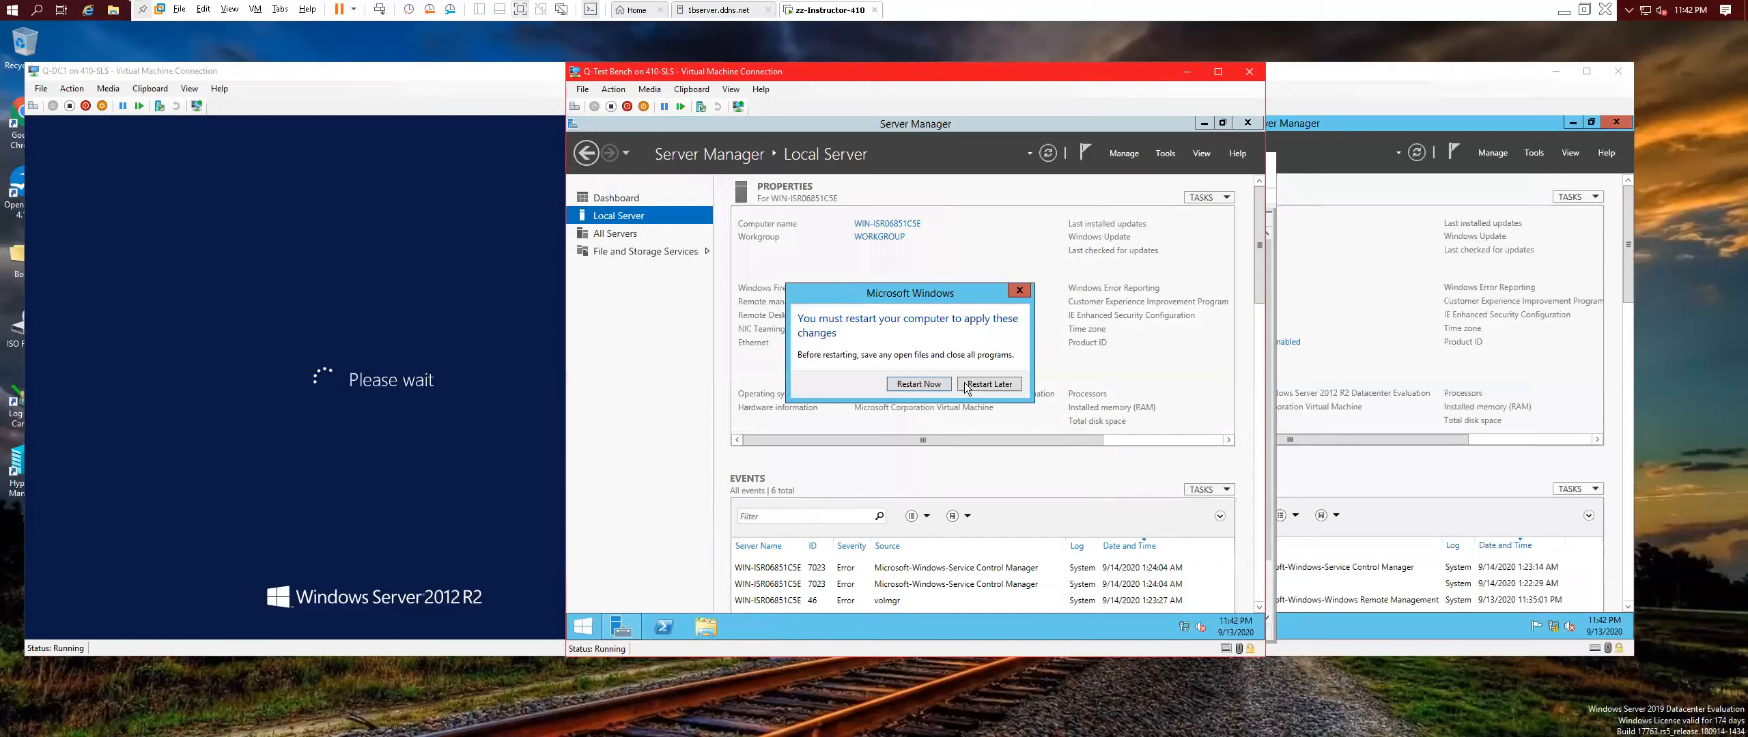
click(993, 388)
Launch Add Roles and Features and advance with role-based installation on the local server to Features.
click(1124, 154)
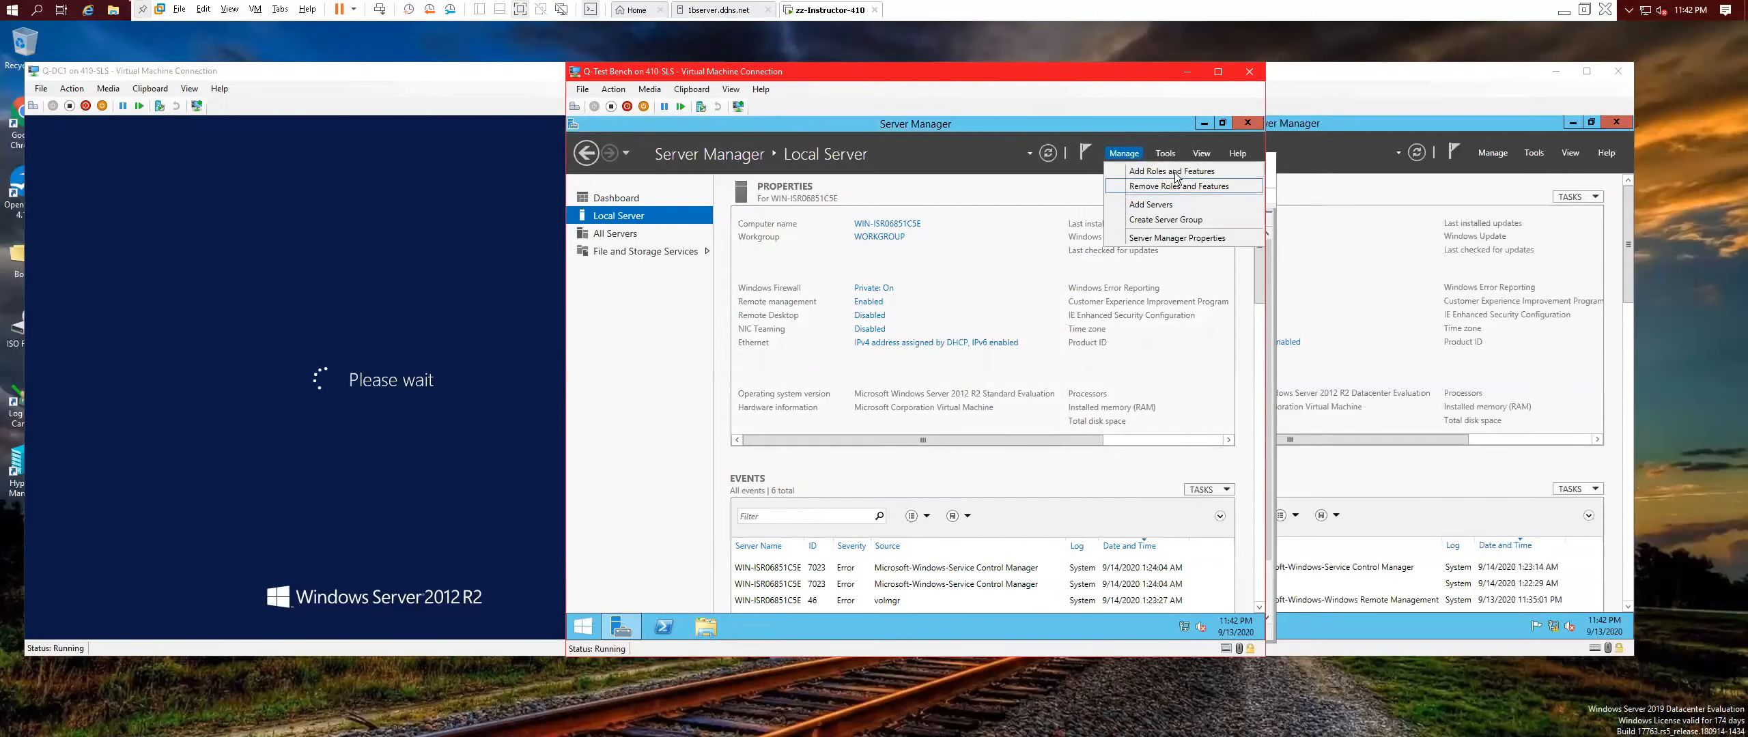
click(1172, 171)
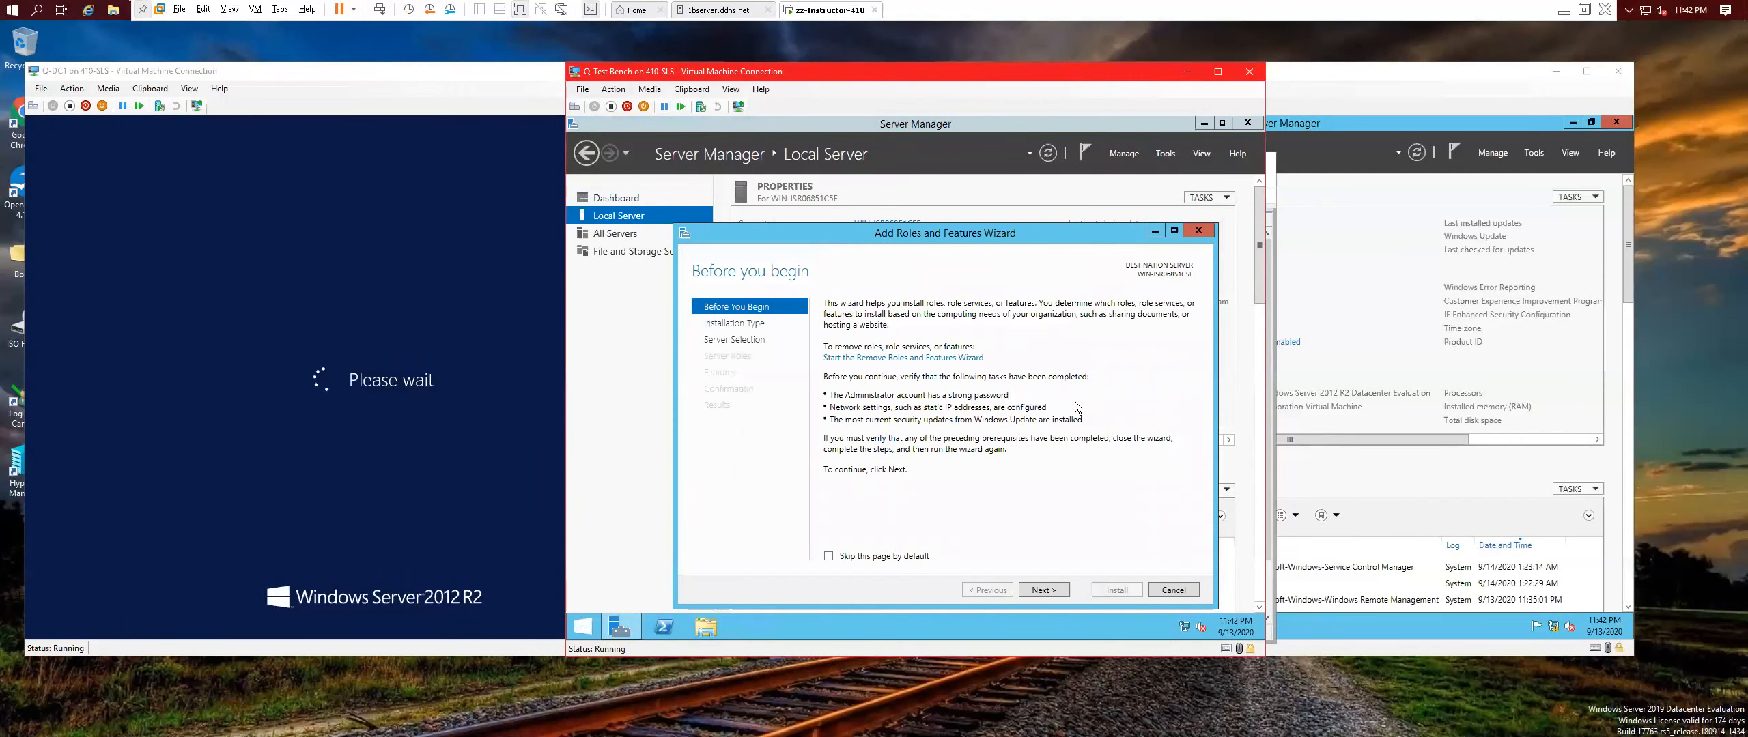
click(1052, 591)
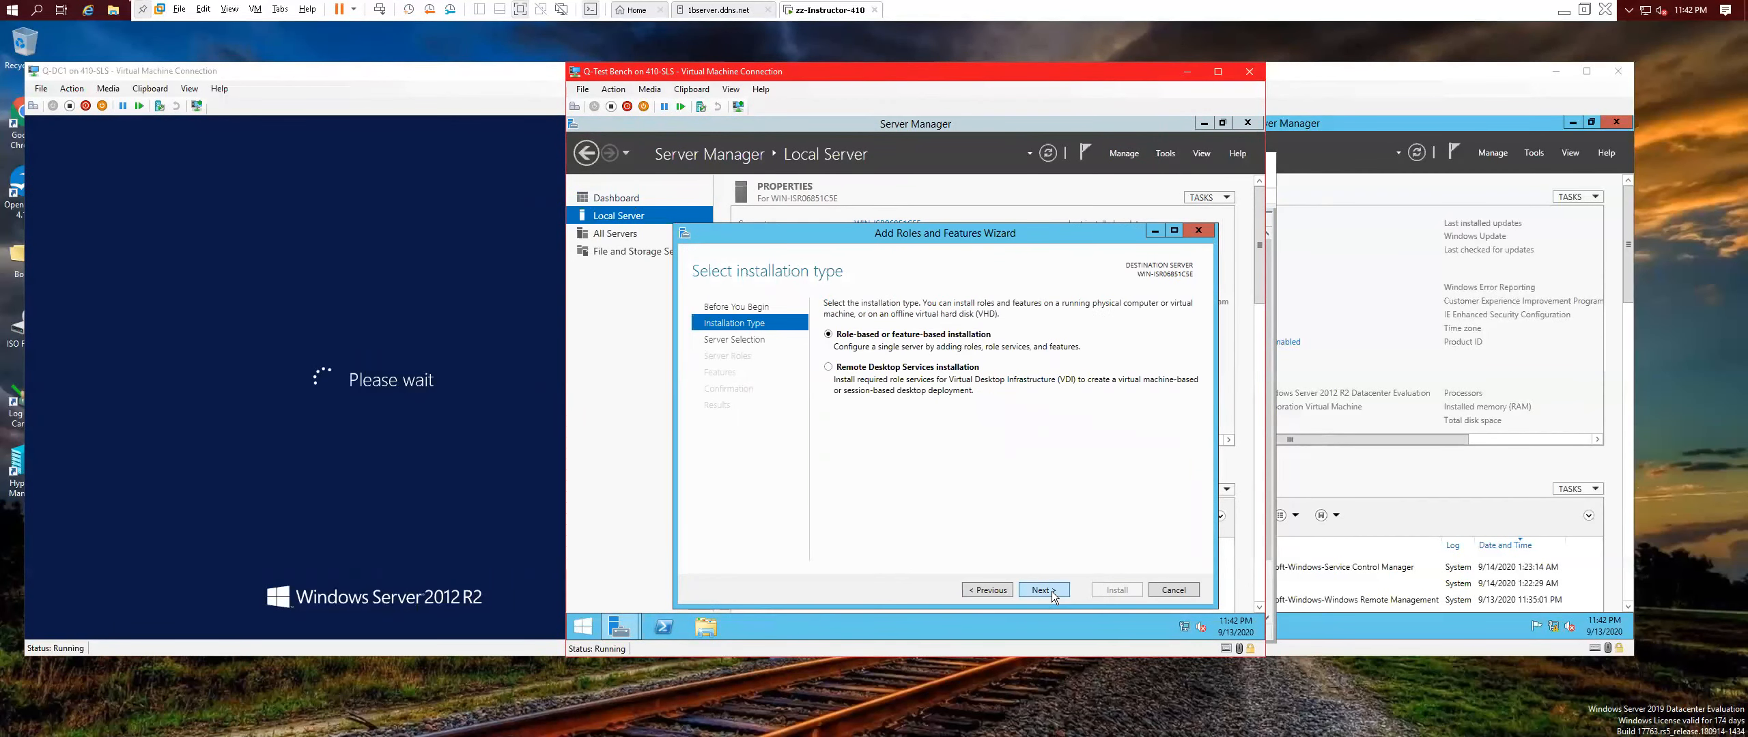
click(1051, 592)
click(1051, 591)
scroll(1040, 471, down, 2)
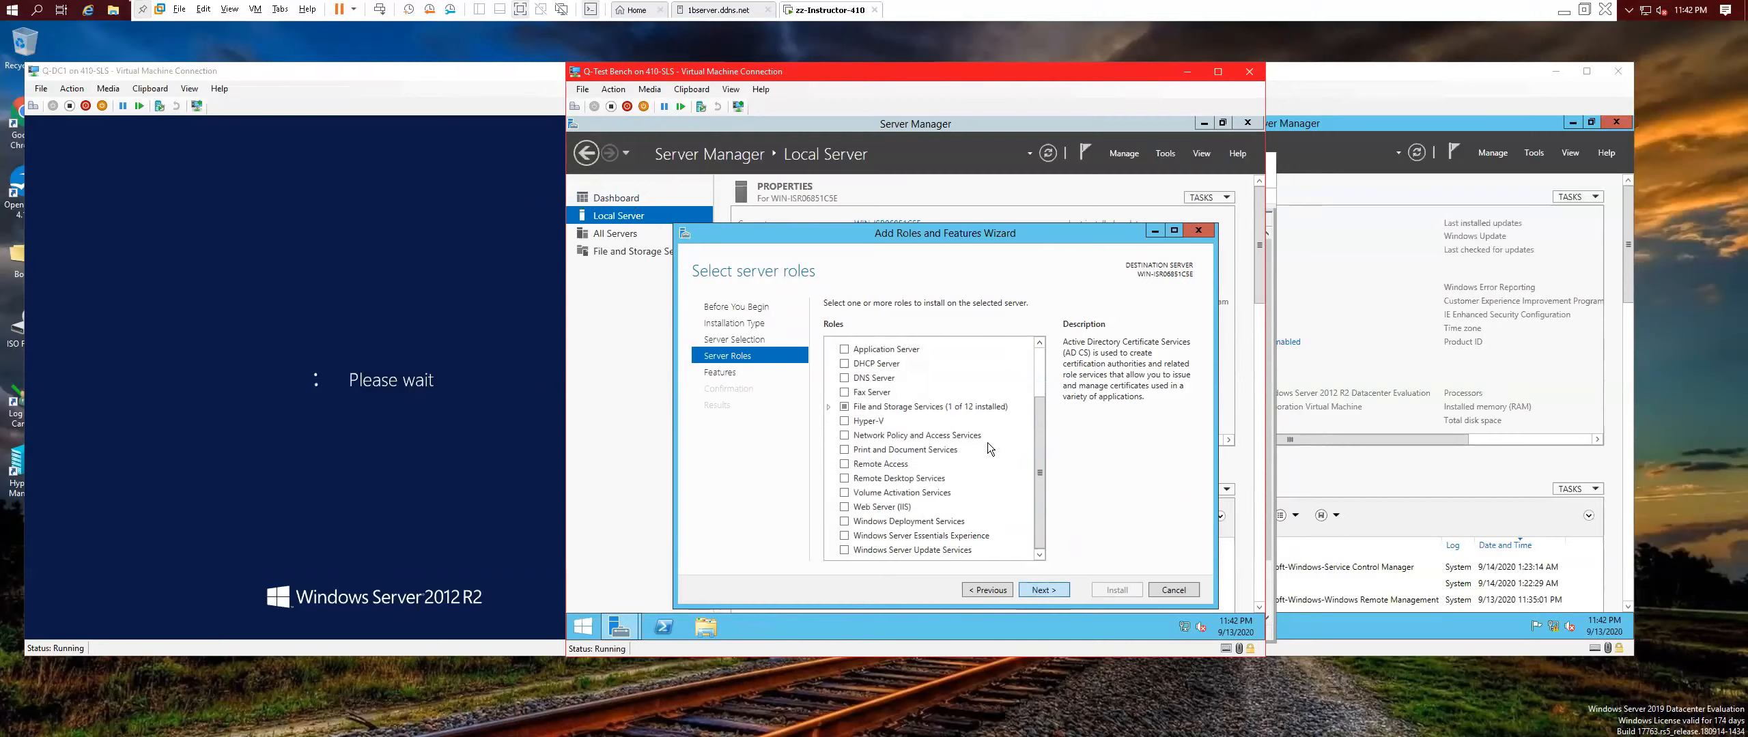
click(1032, 591)
Select Desktop Experience with its required features and start the installation.
scroll(959, 445, down, 9)
scroll(886, 483, down, 4)
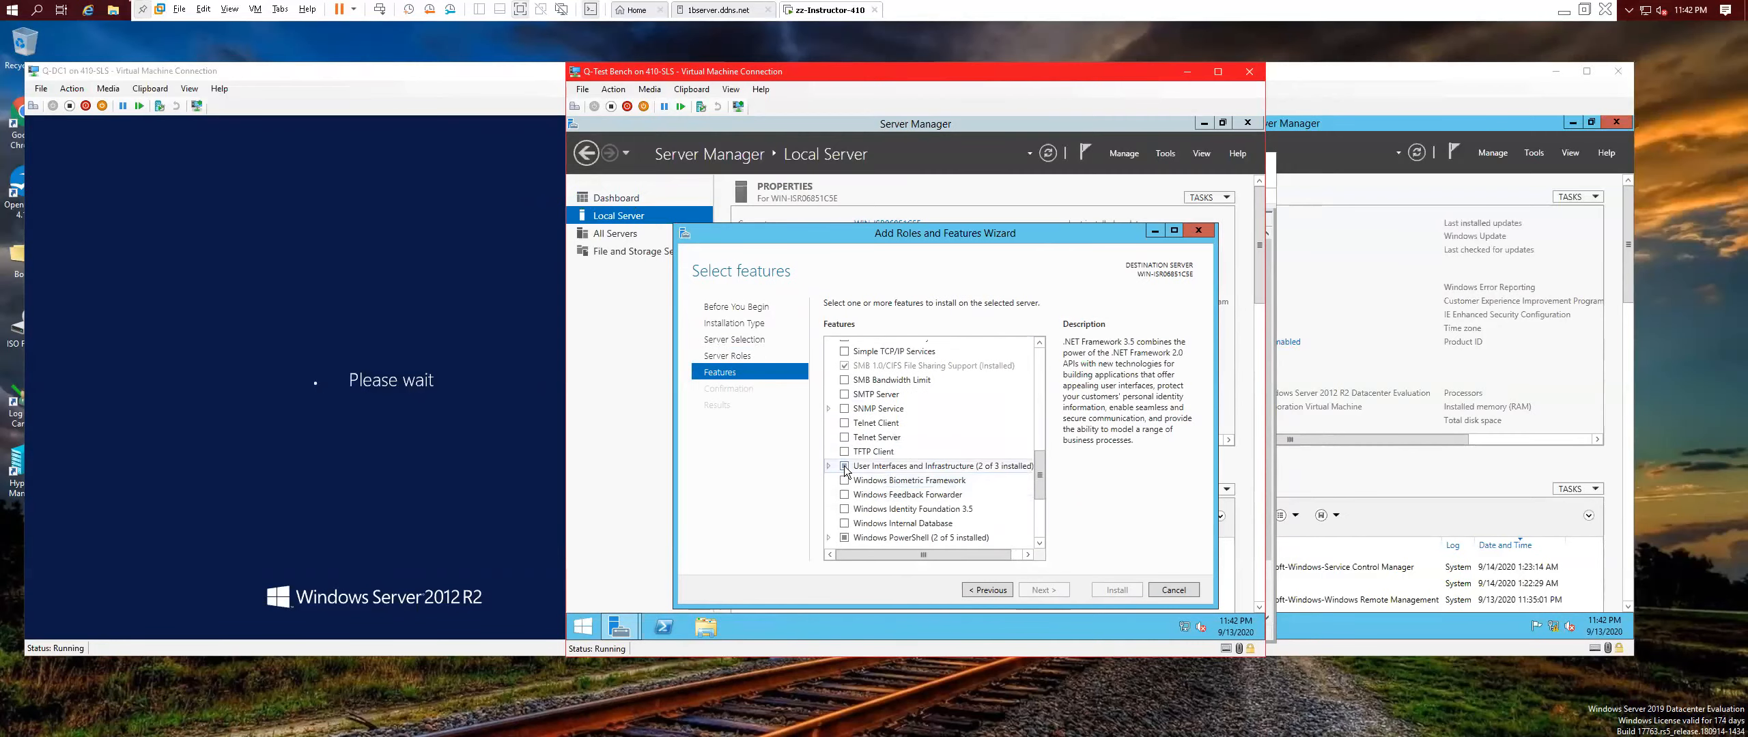
click(845, 467)
click(877, 496)
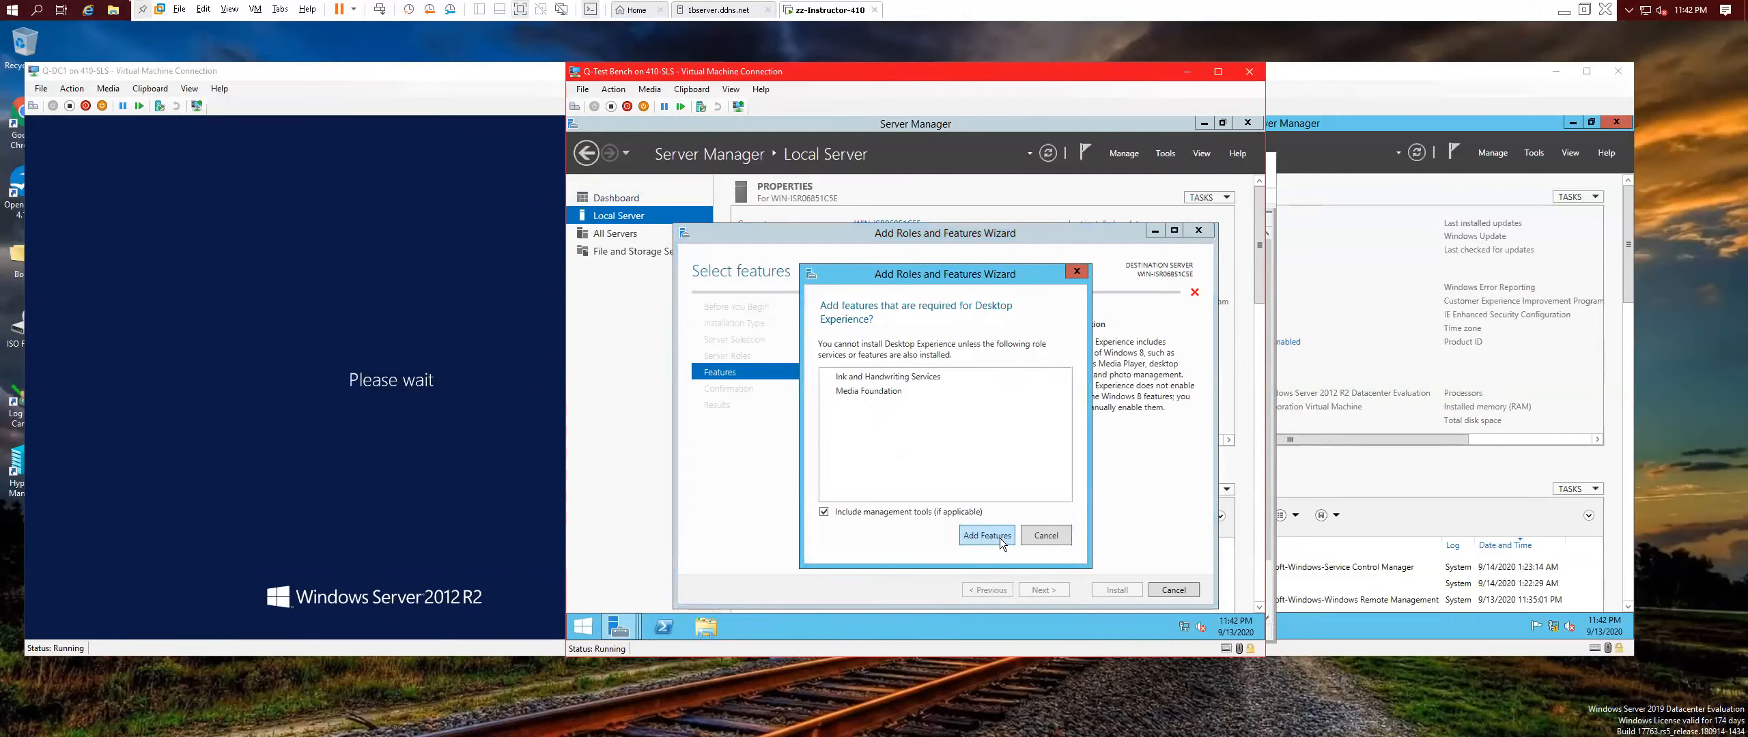
click(1000, 538)
click(1056, 591)
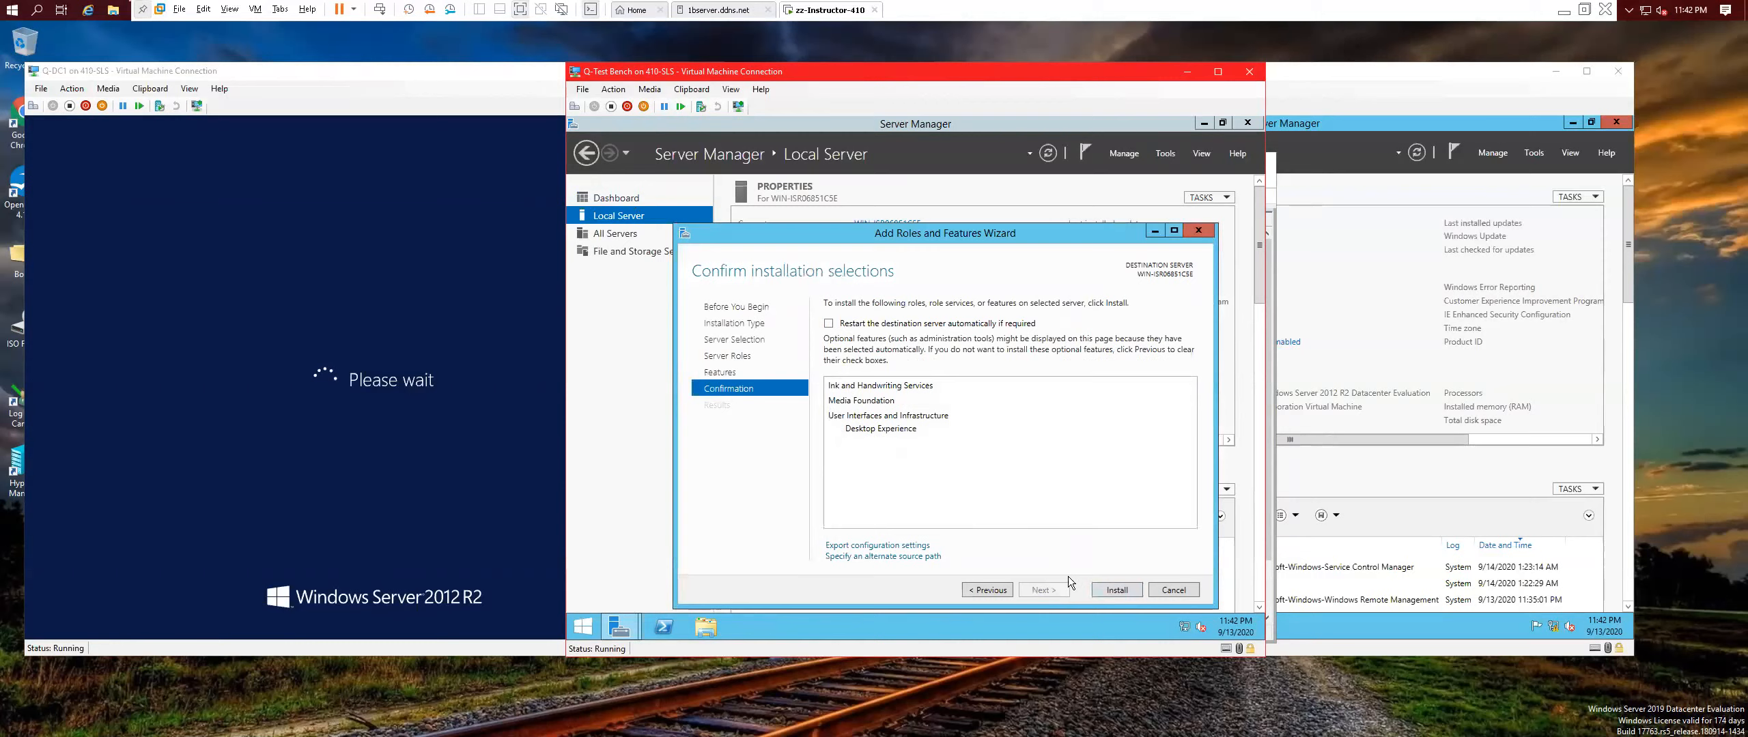
click(1117, 591)
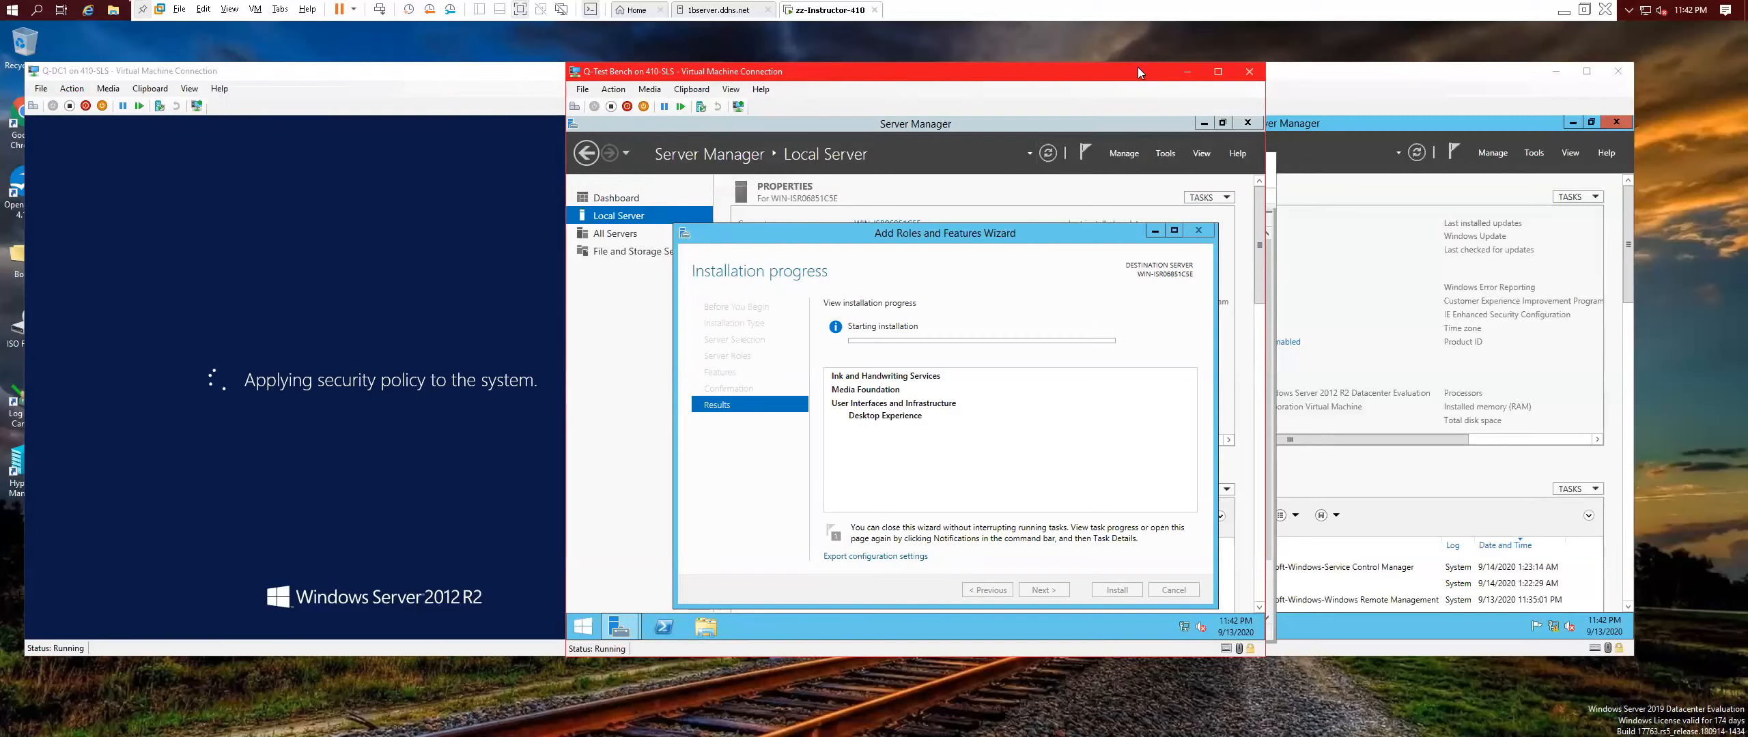
On Q-DC2, disable and re-enable the Ethernet adapter through Network and Sharing Center's adapter settings.
click(412, 76)
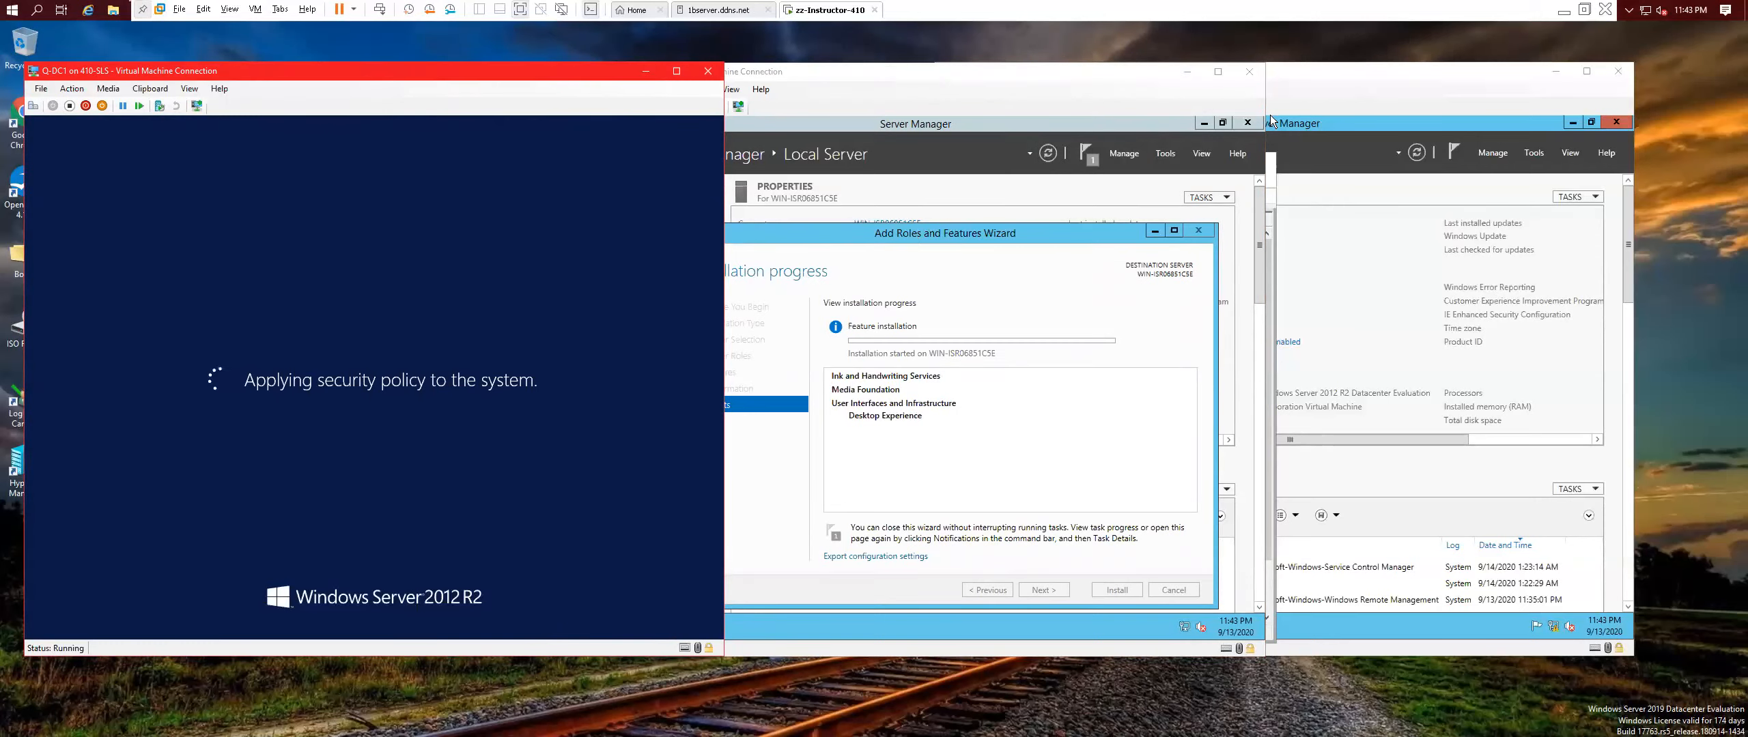
click(1363, 78)
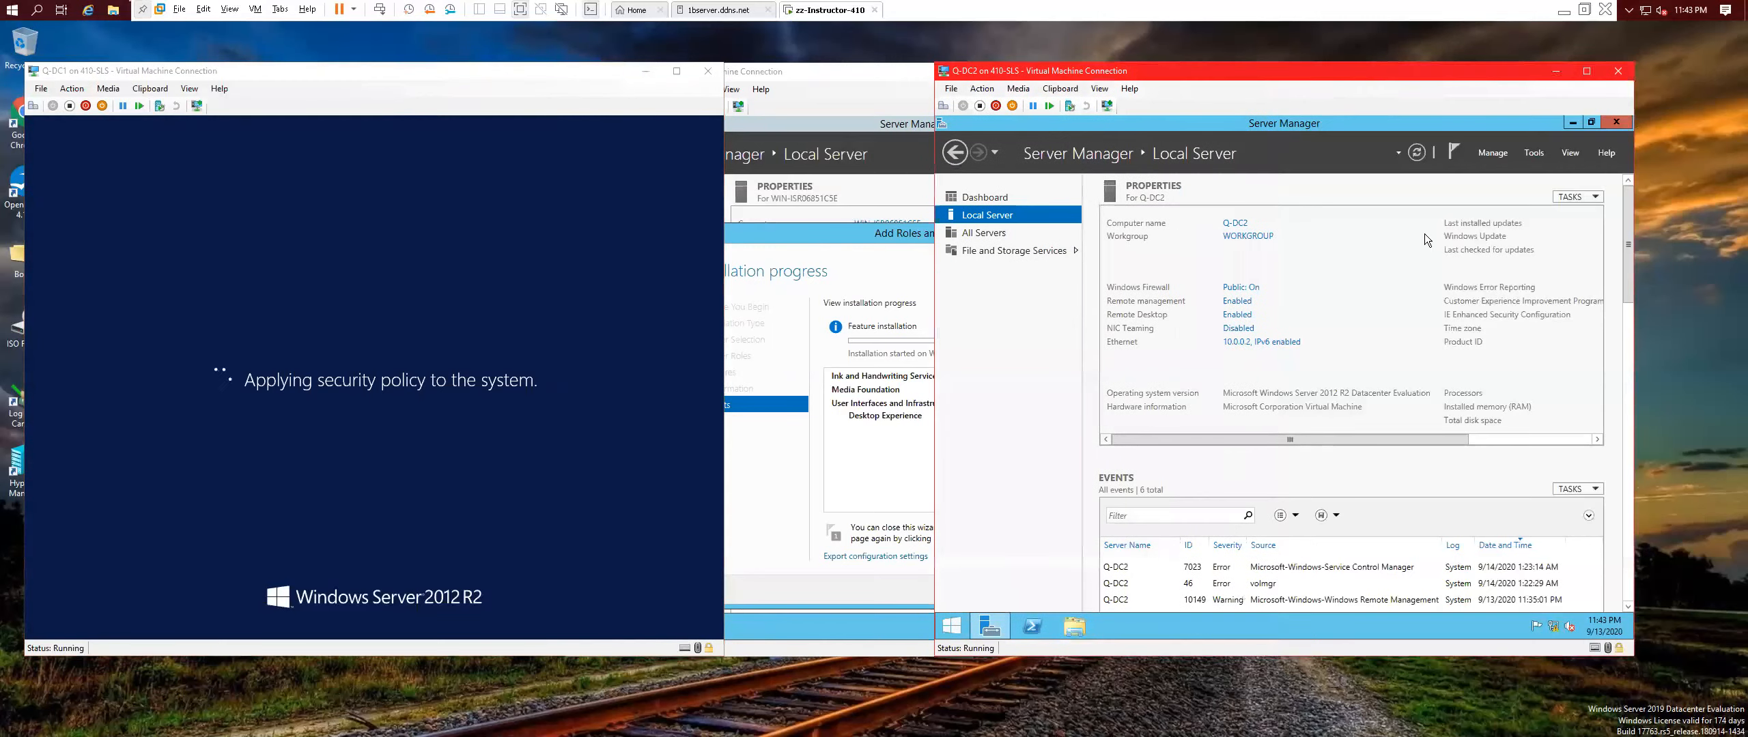
right_click(1548, 627)
click(1525, 618)
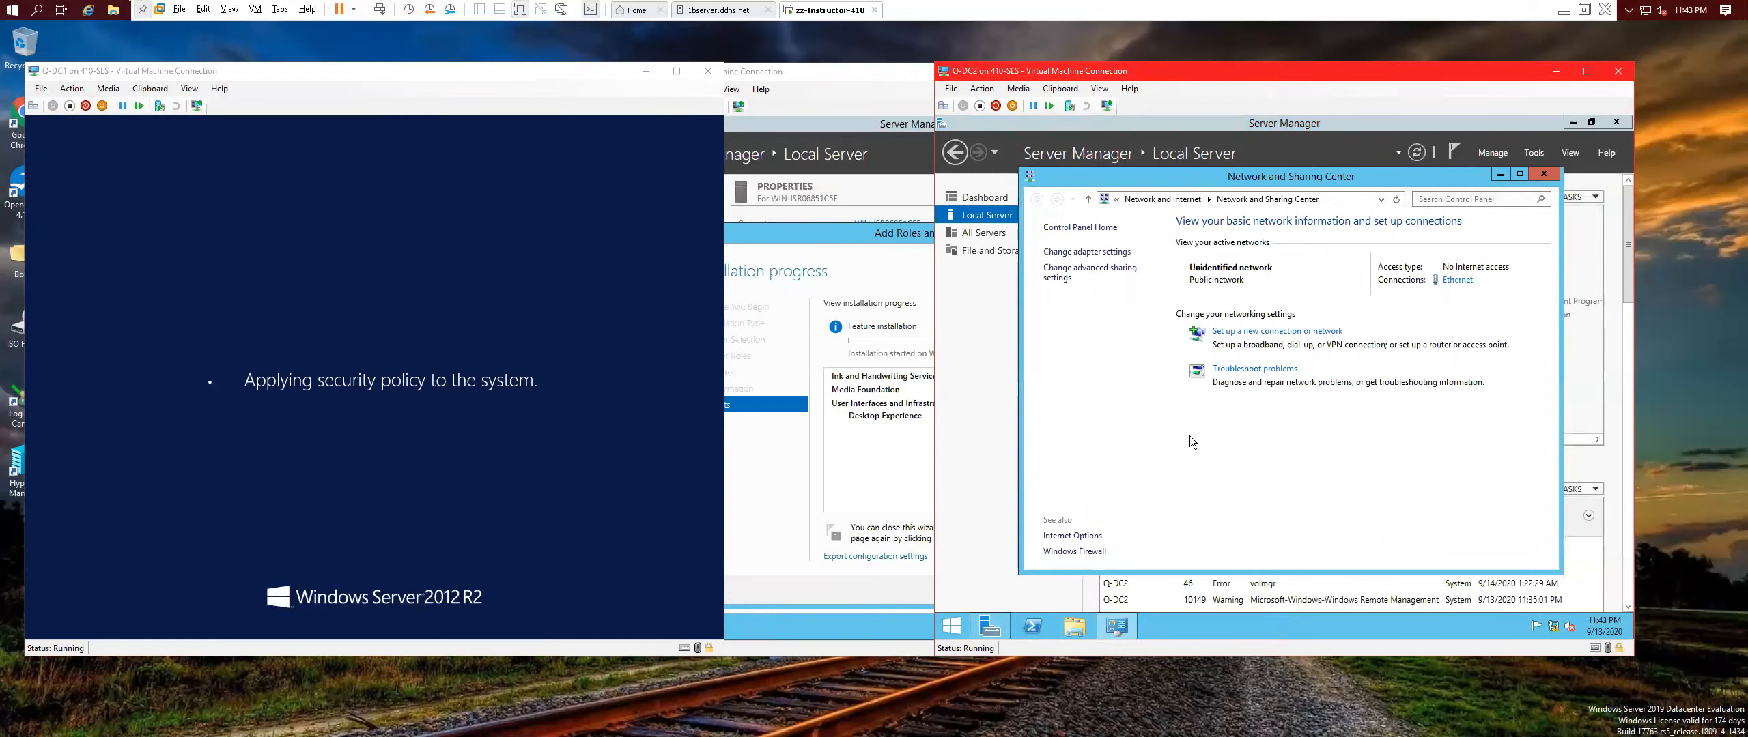
click(1086, 252)
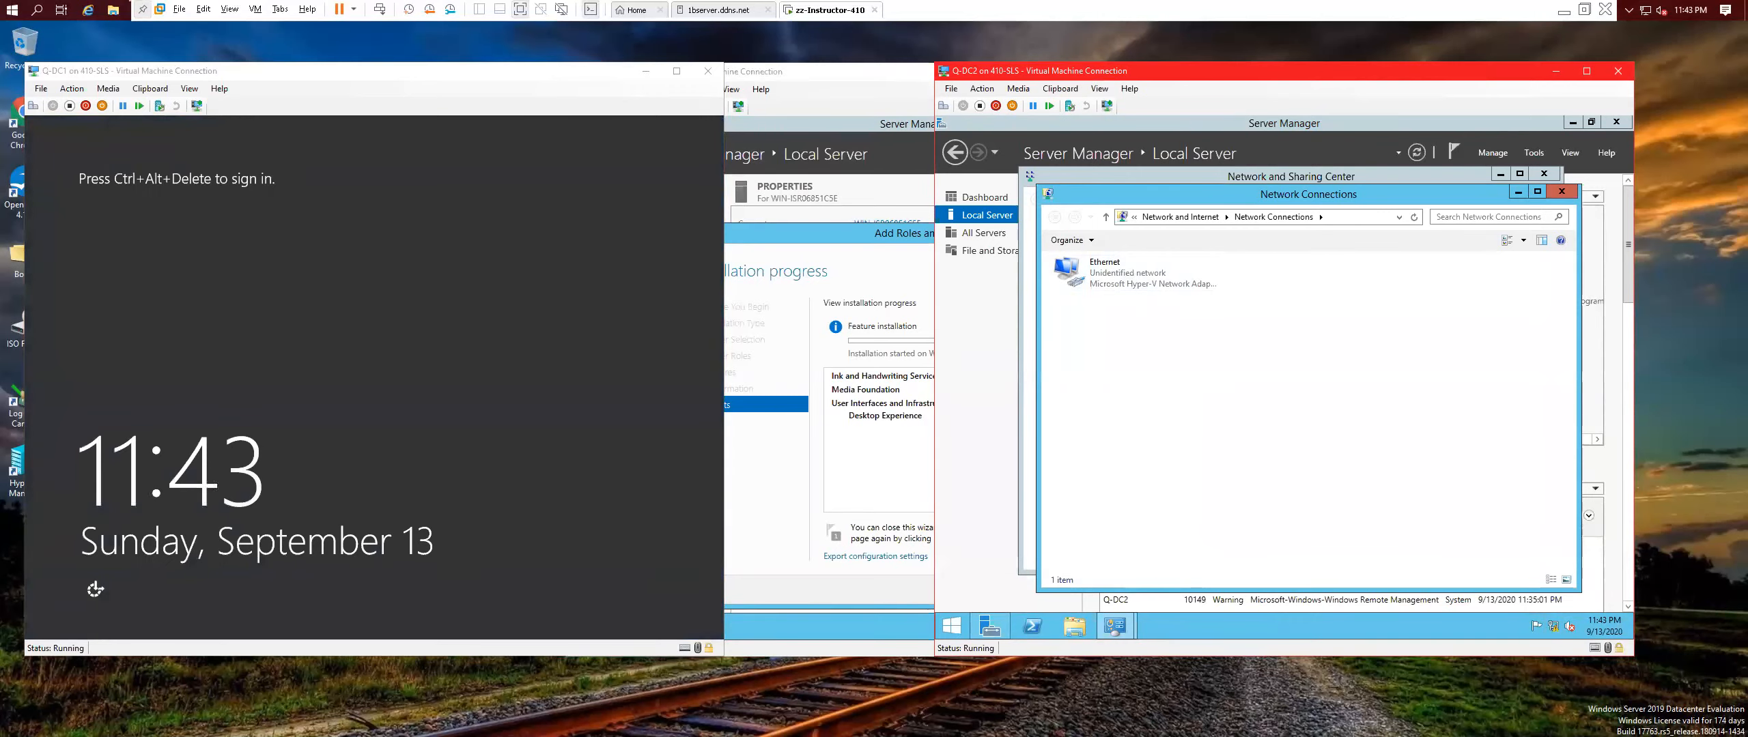
right_click(1115, 273)
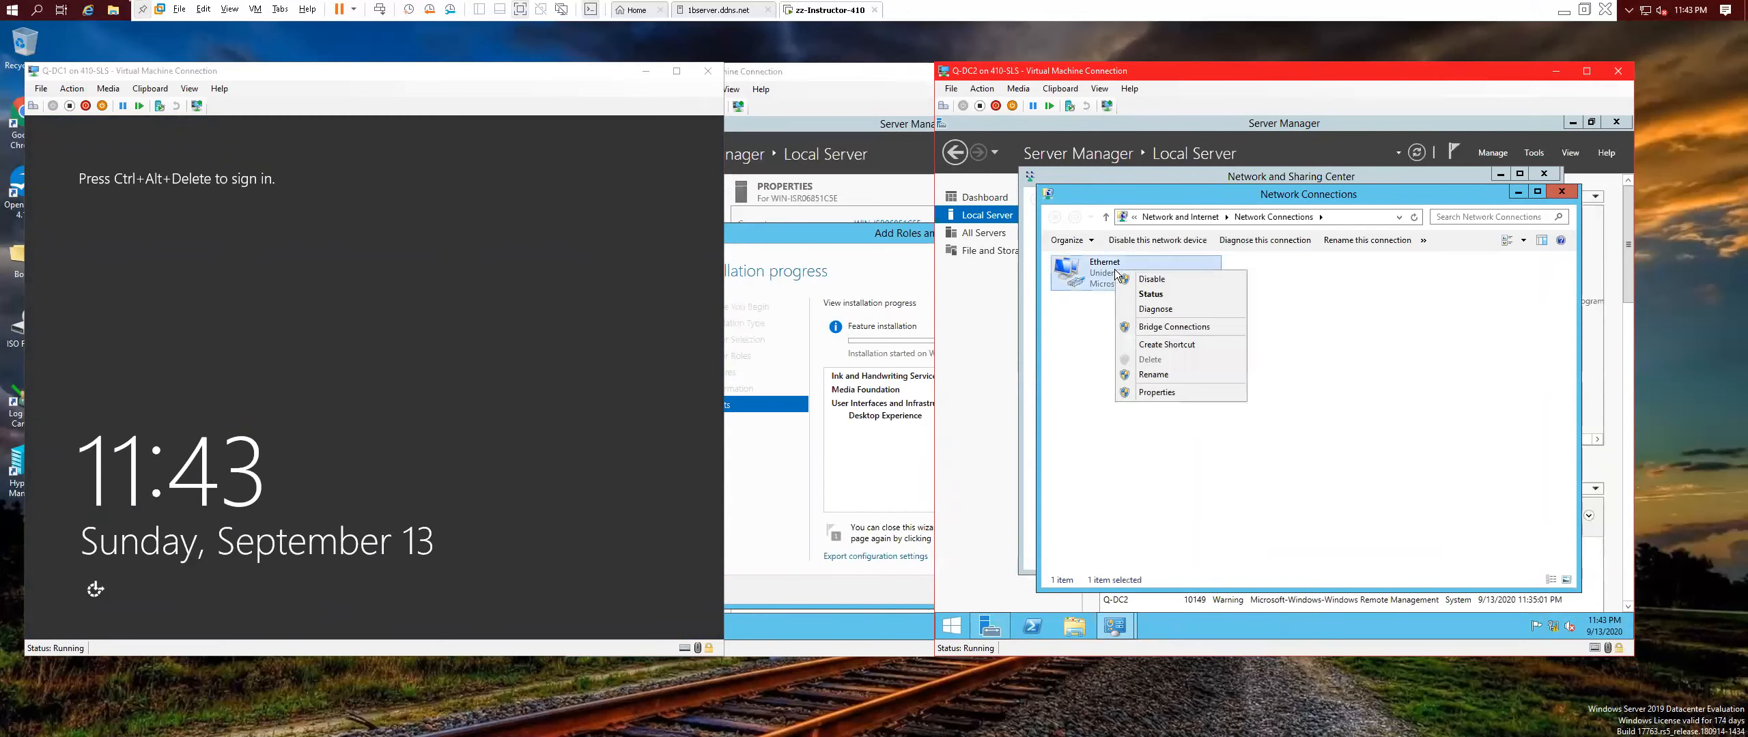
click(1151, 279)
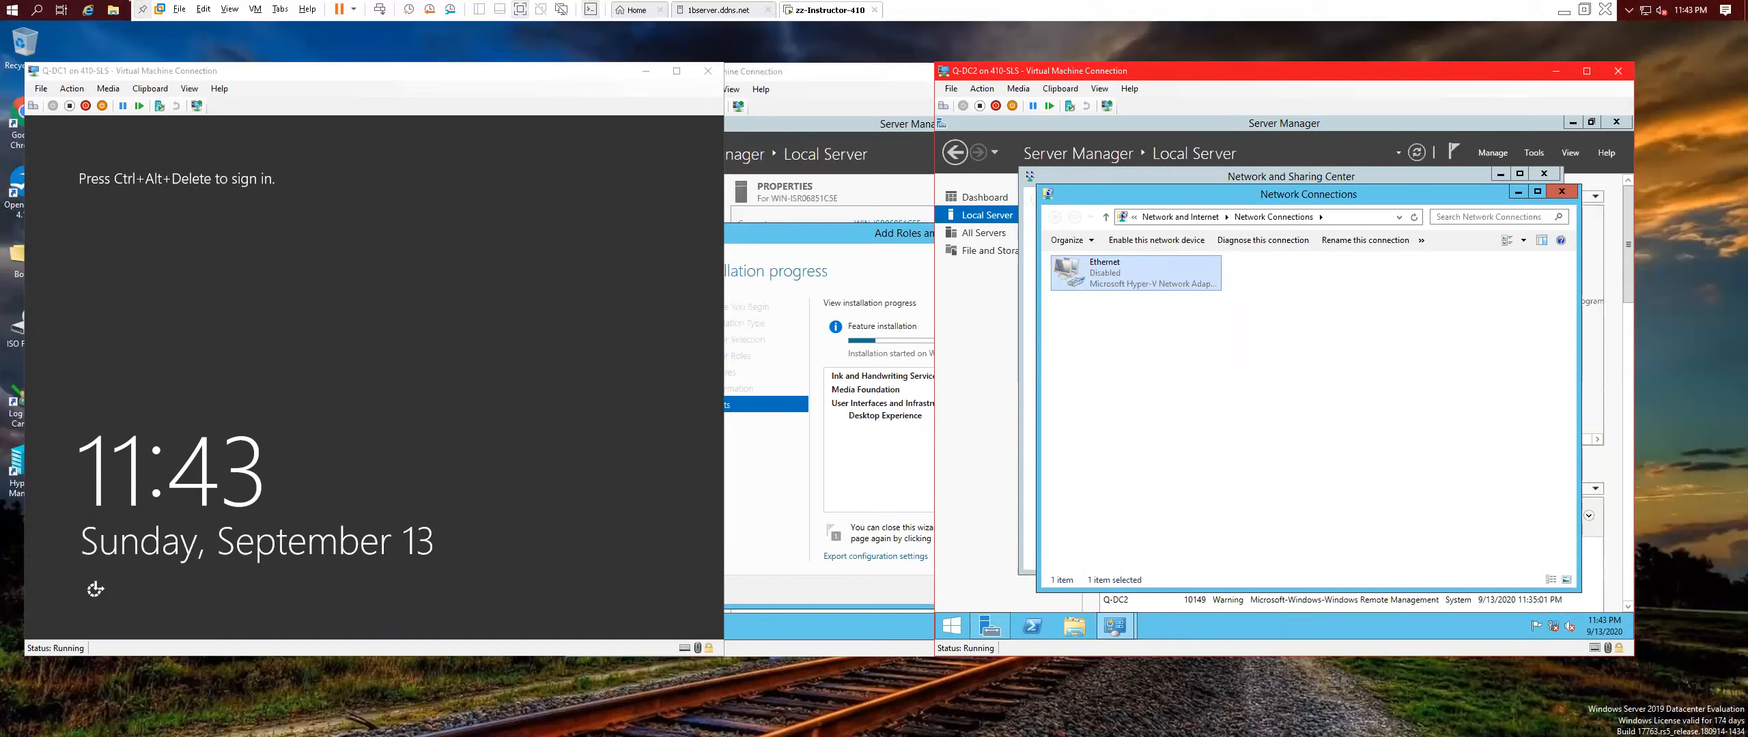
click(1152, 244)
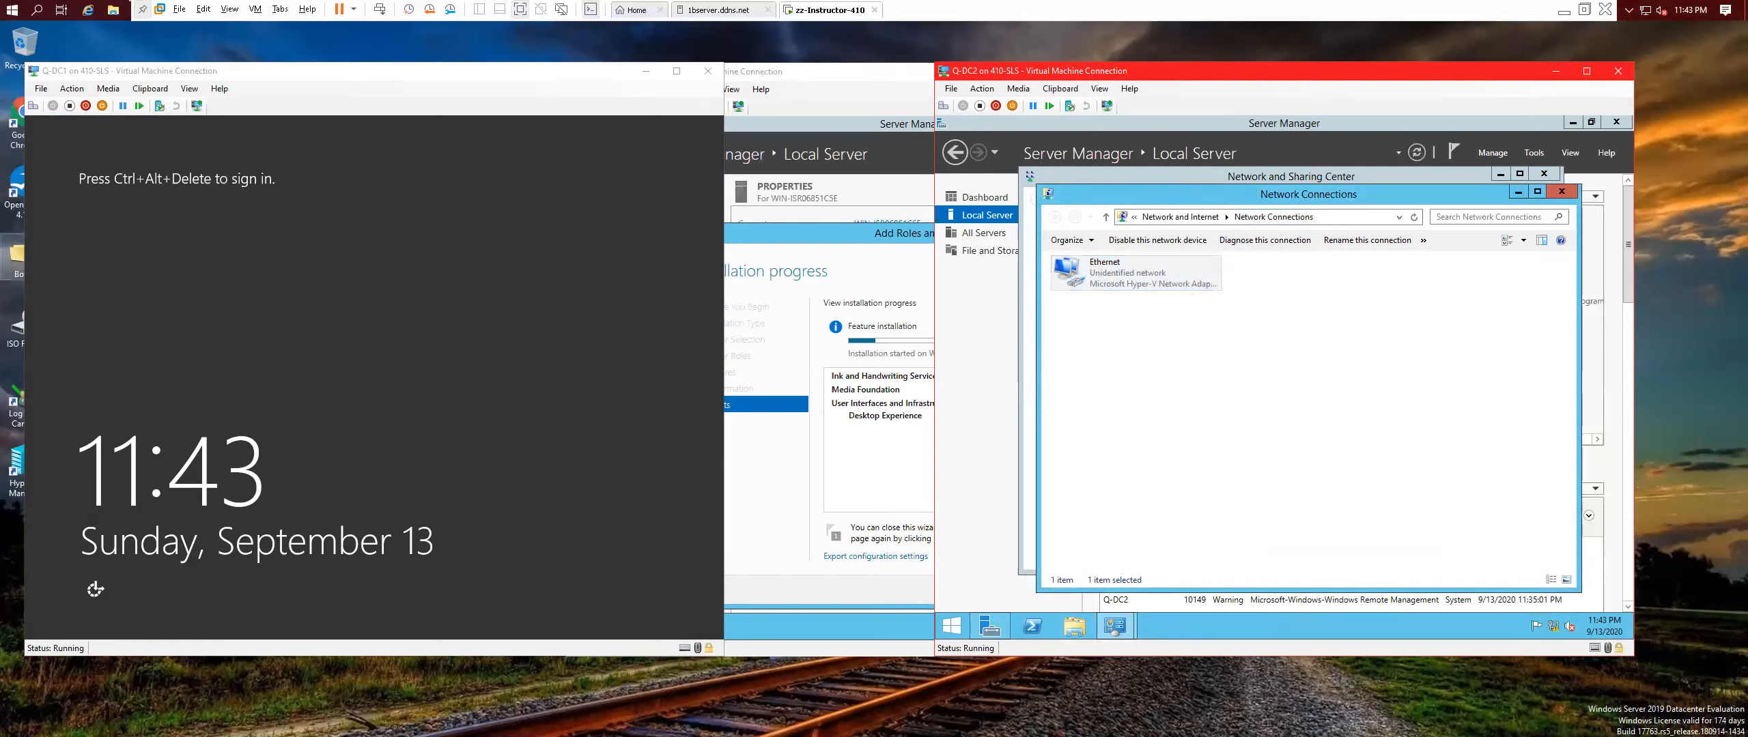
click(408, 317)
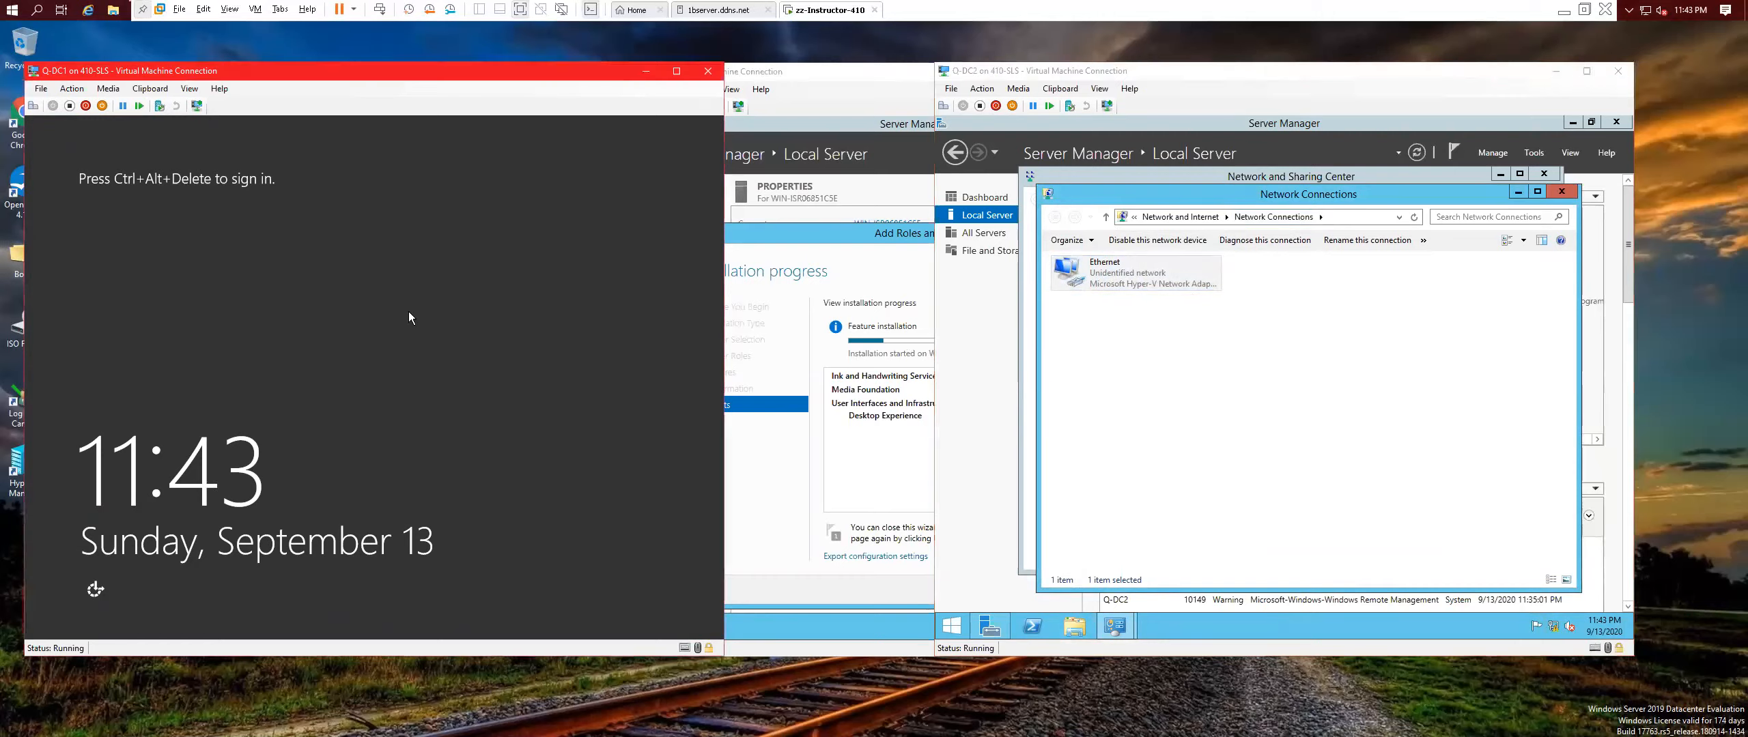
Sign in to Q-DC1 as CONTOSO Administrator and open its Network Connections from the tray.
click(33, 107)
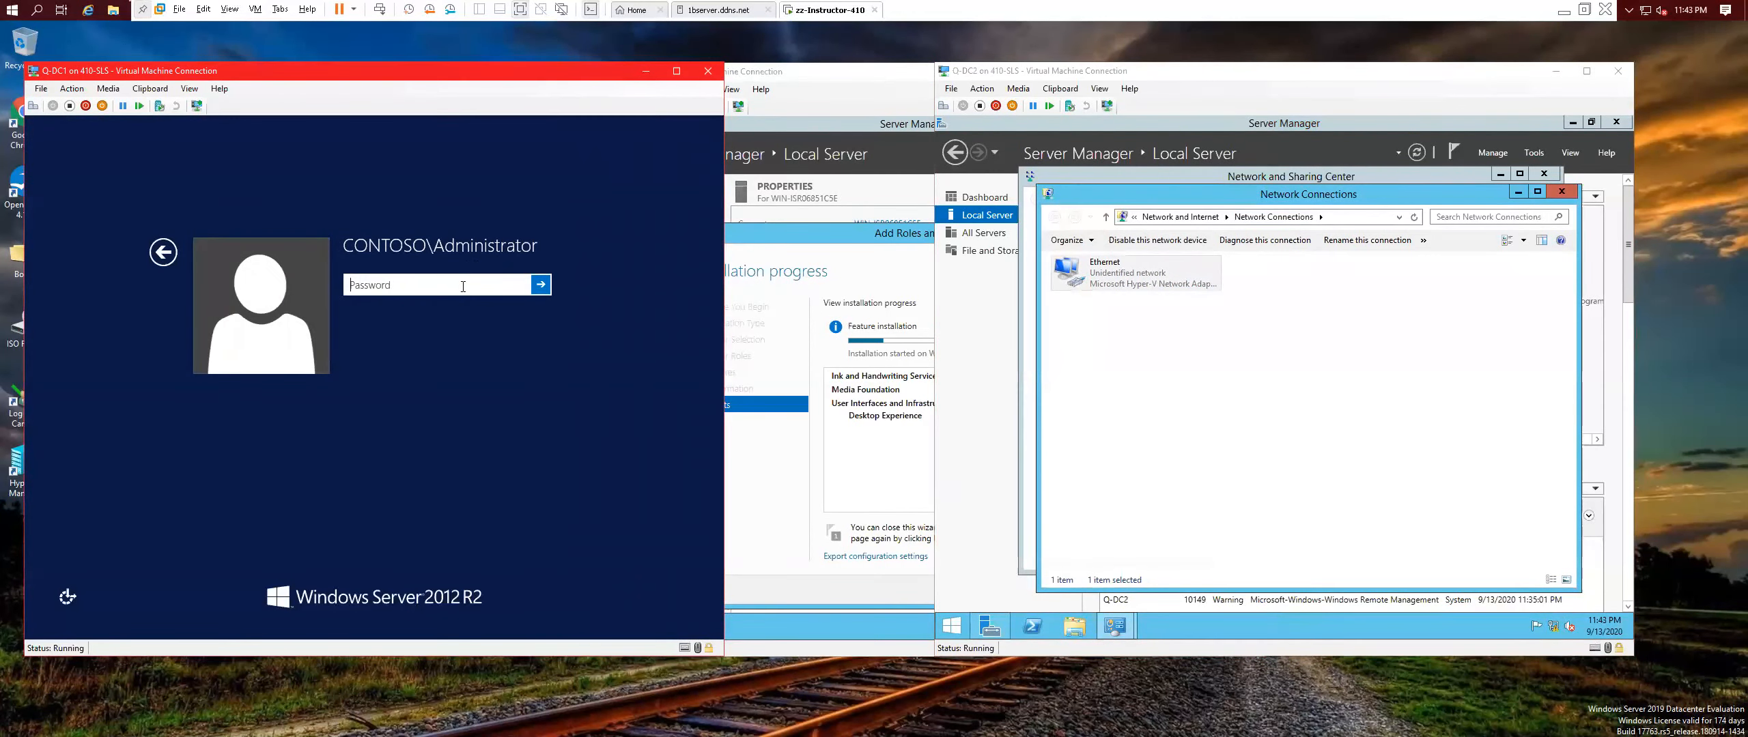
text(Pa$$w0rd)
key(Return)
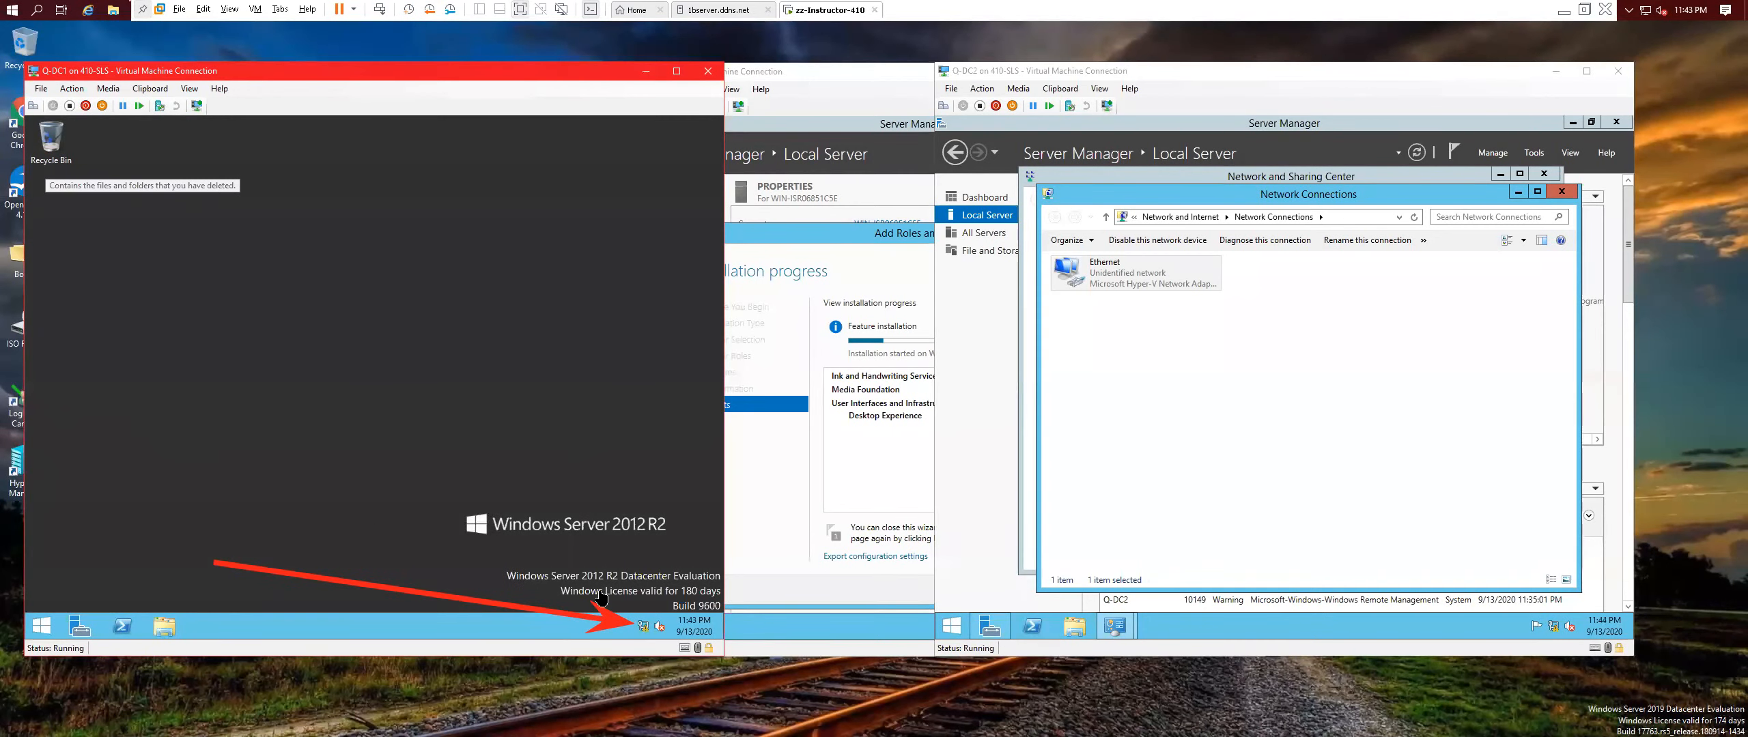
right_click(644, 626)
click(384, 497)
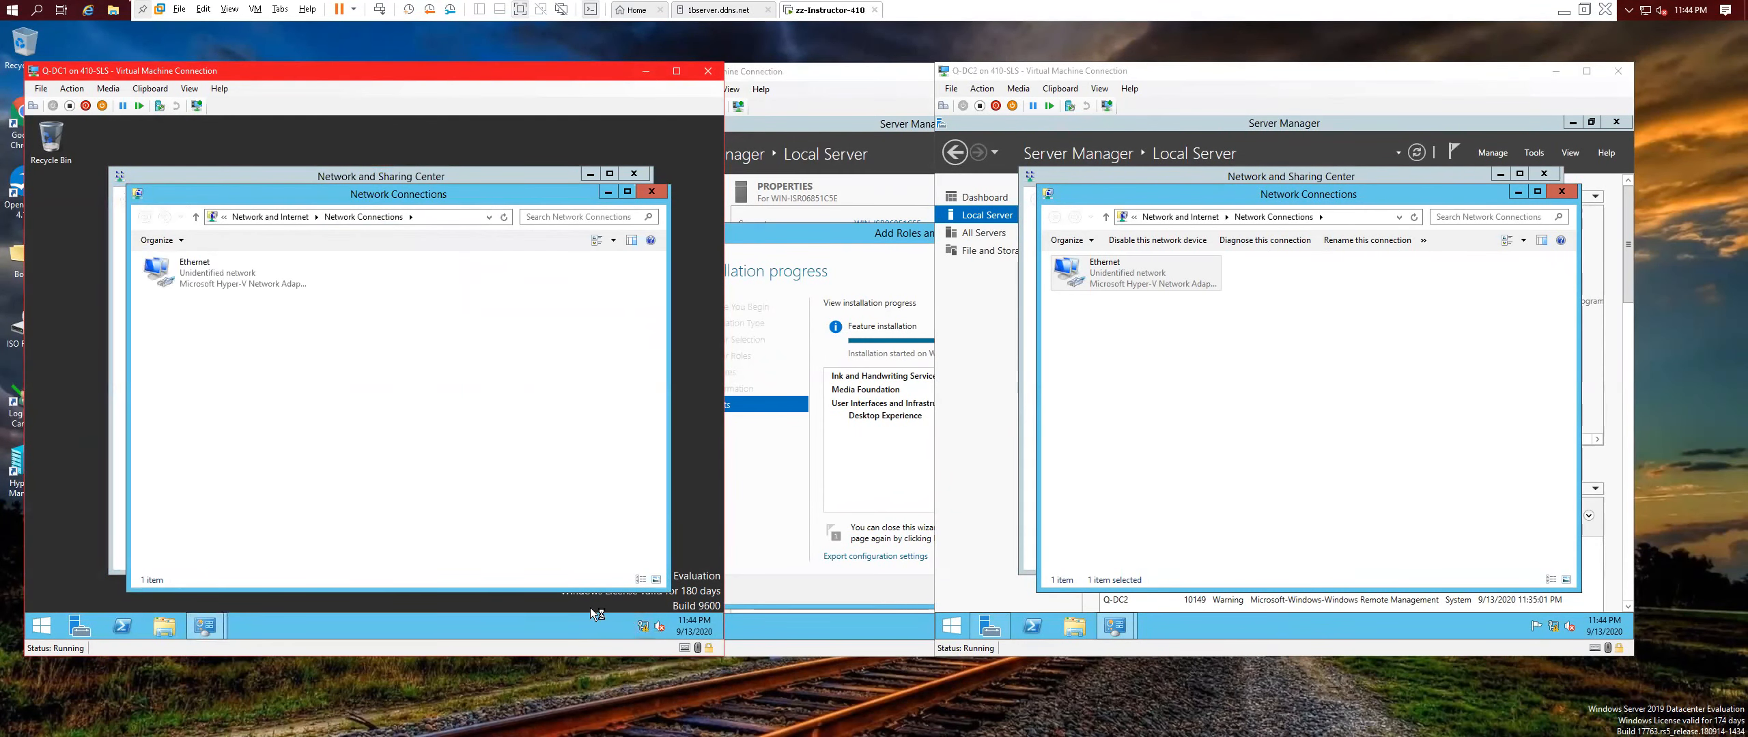
Disable and re-enable Q-DC1's Ethernet adapter so it reports Contoso.com.
click(205, 277)
click(236, 240)
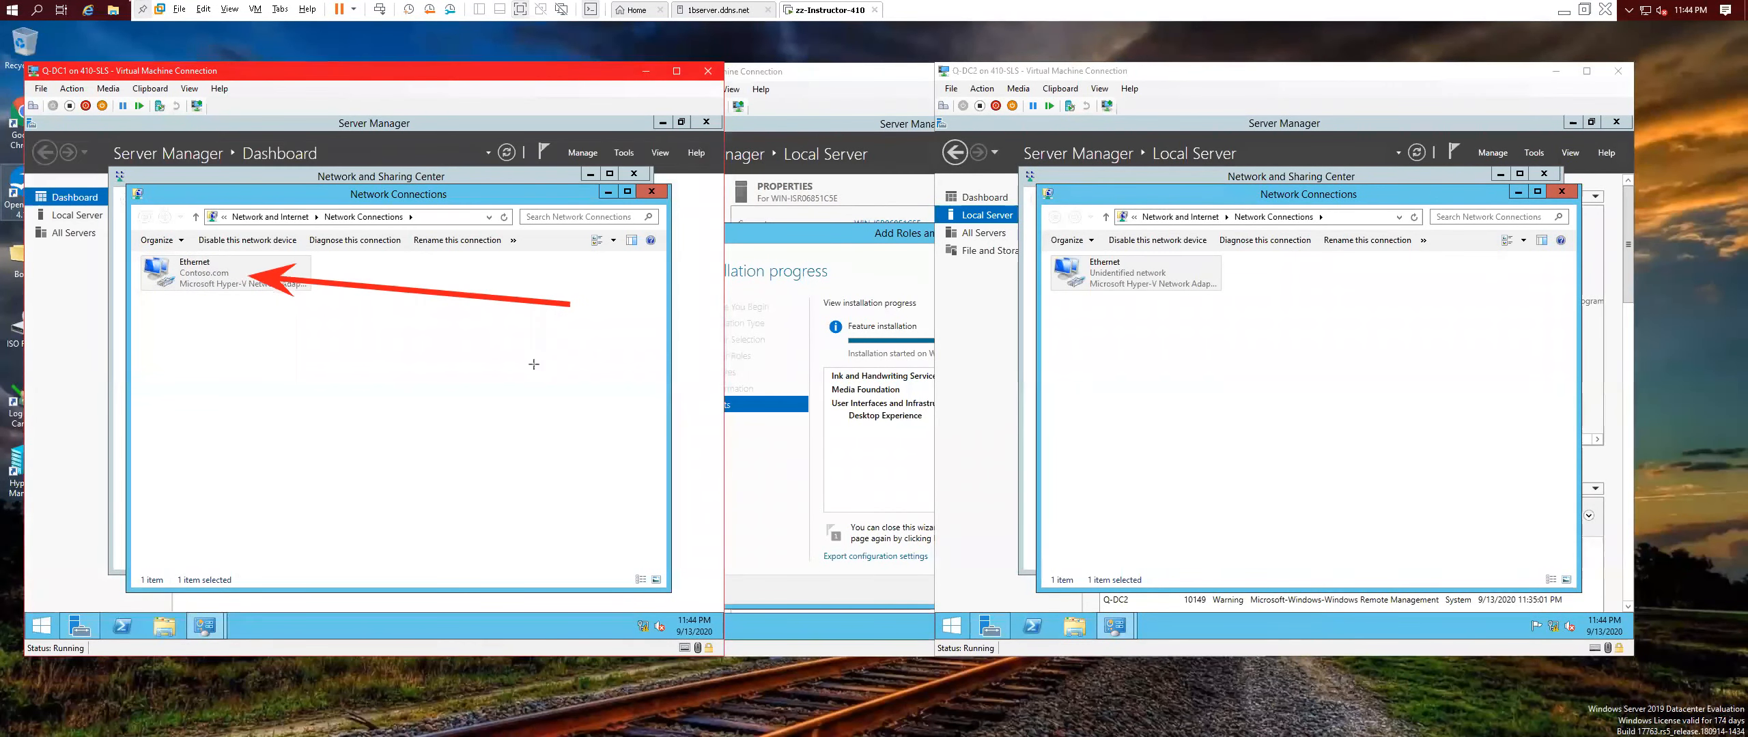
key(Escape)
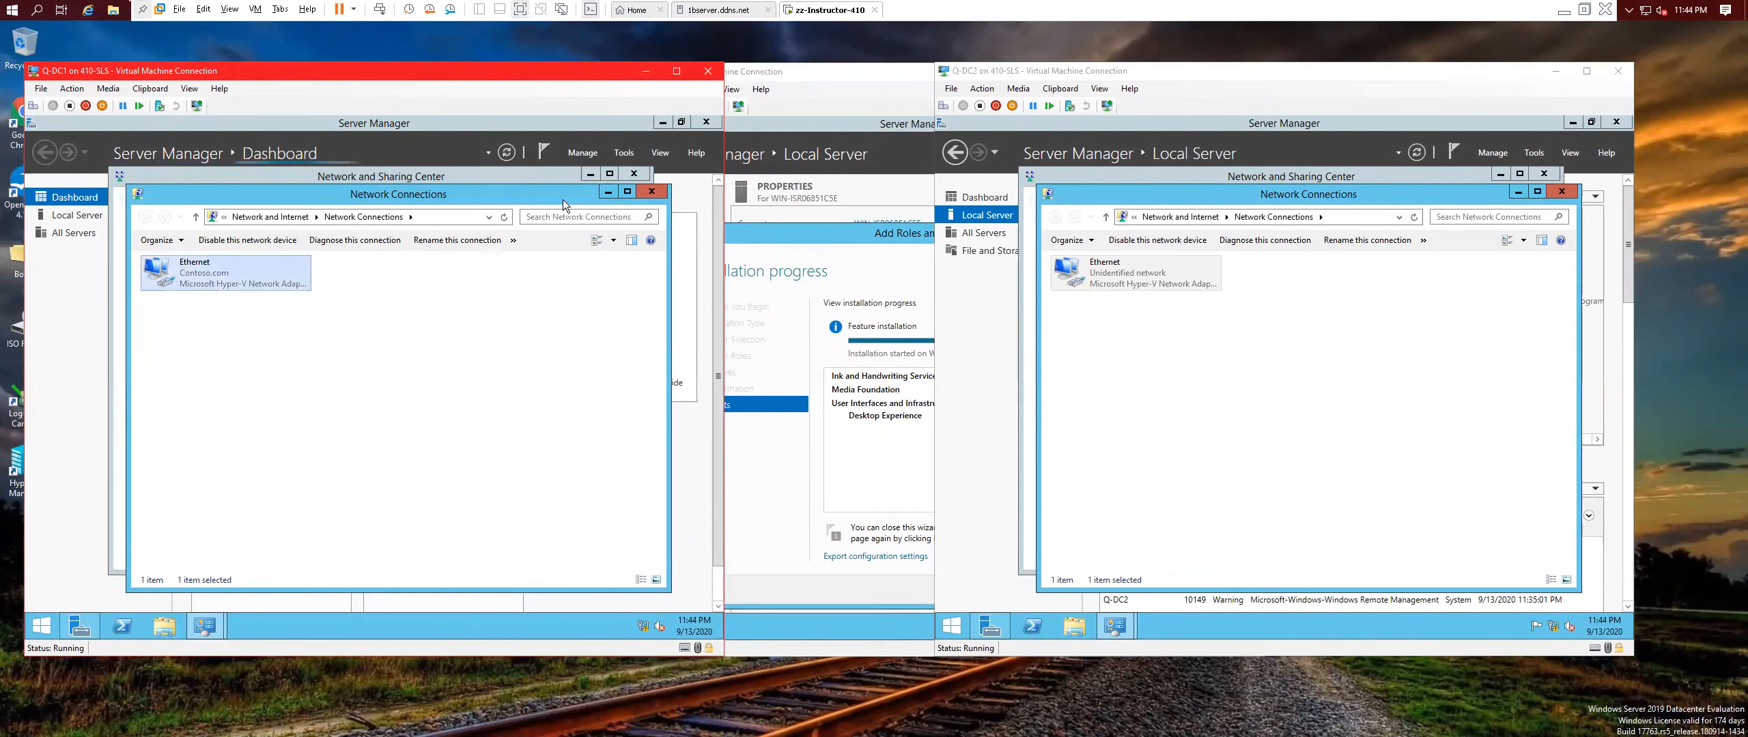
Disable and re-enable Q-DC2's Ethernet adapter, which remains an unidentified network.
click(1193, 316)
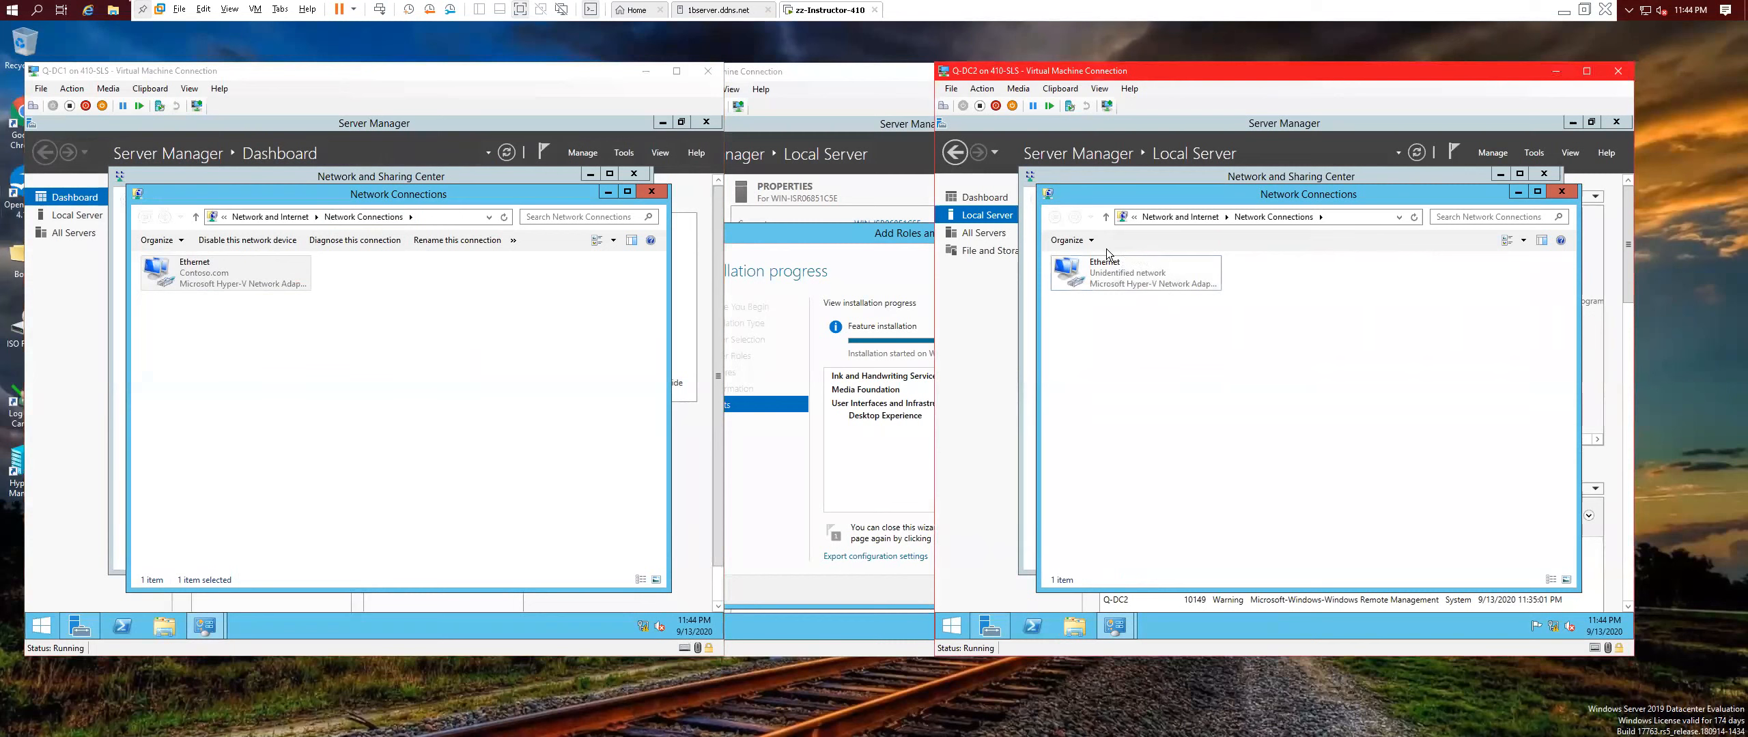
click(1124, 263)
click(1164, 245)
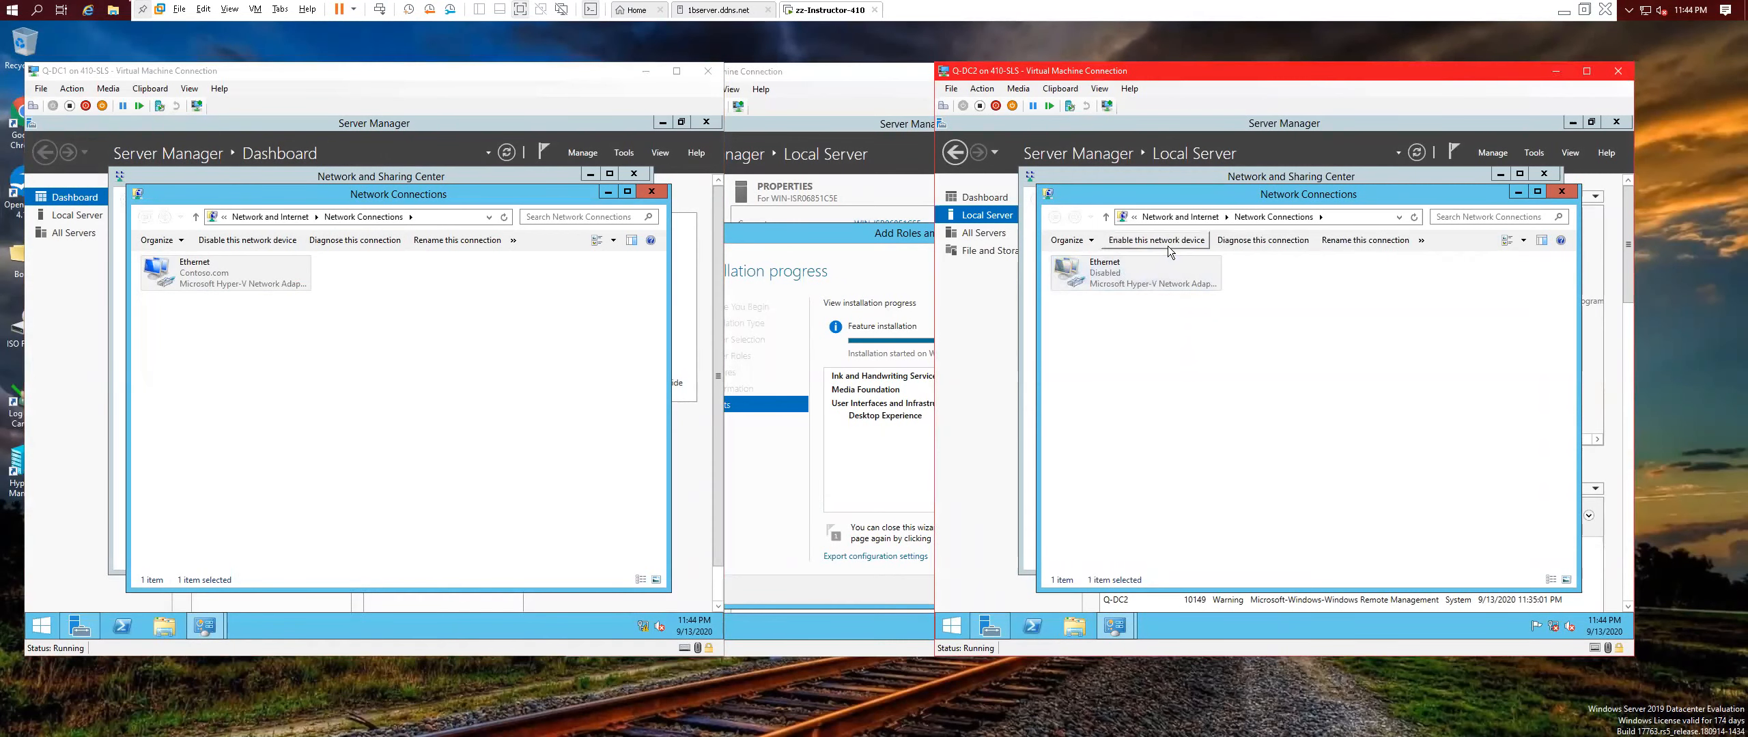
click(1168, 245)
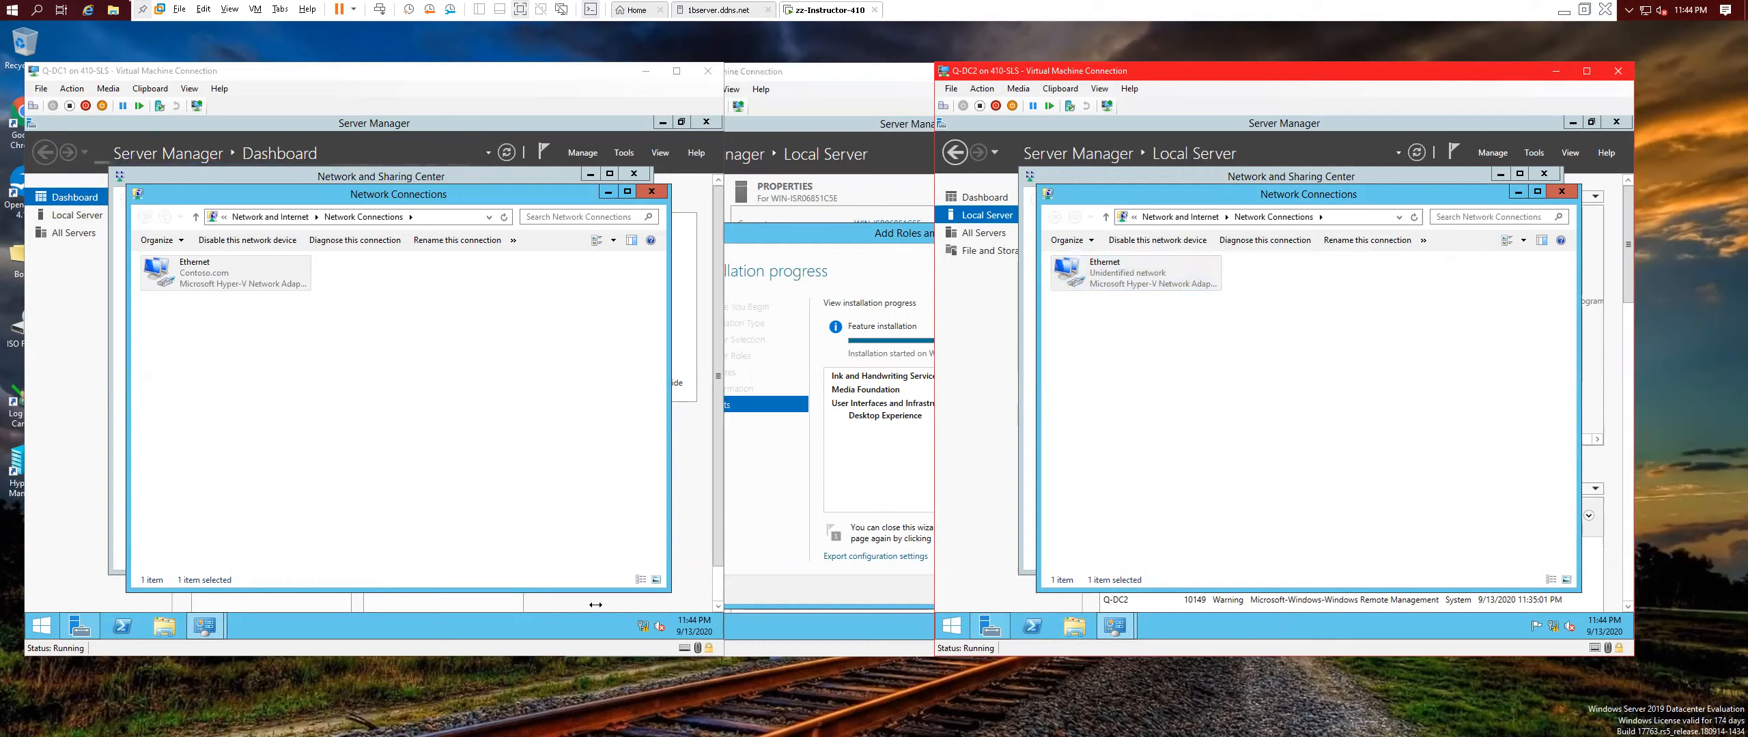
click(644, 632)
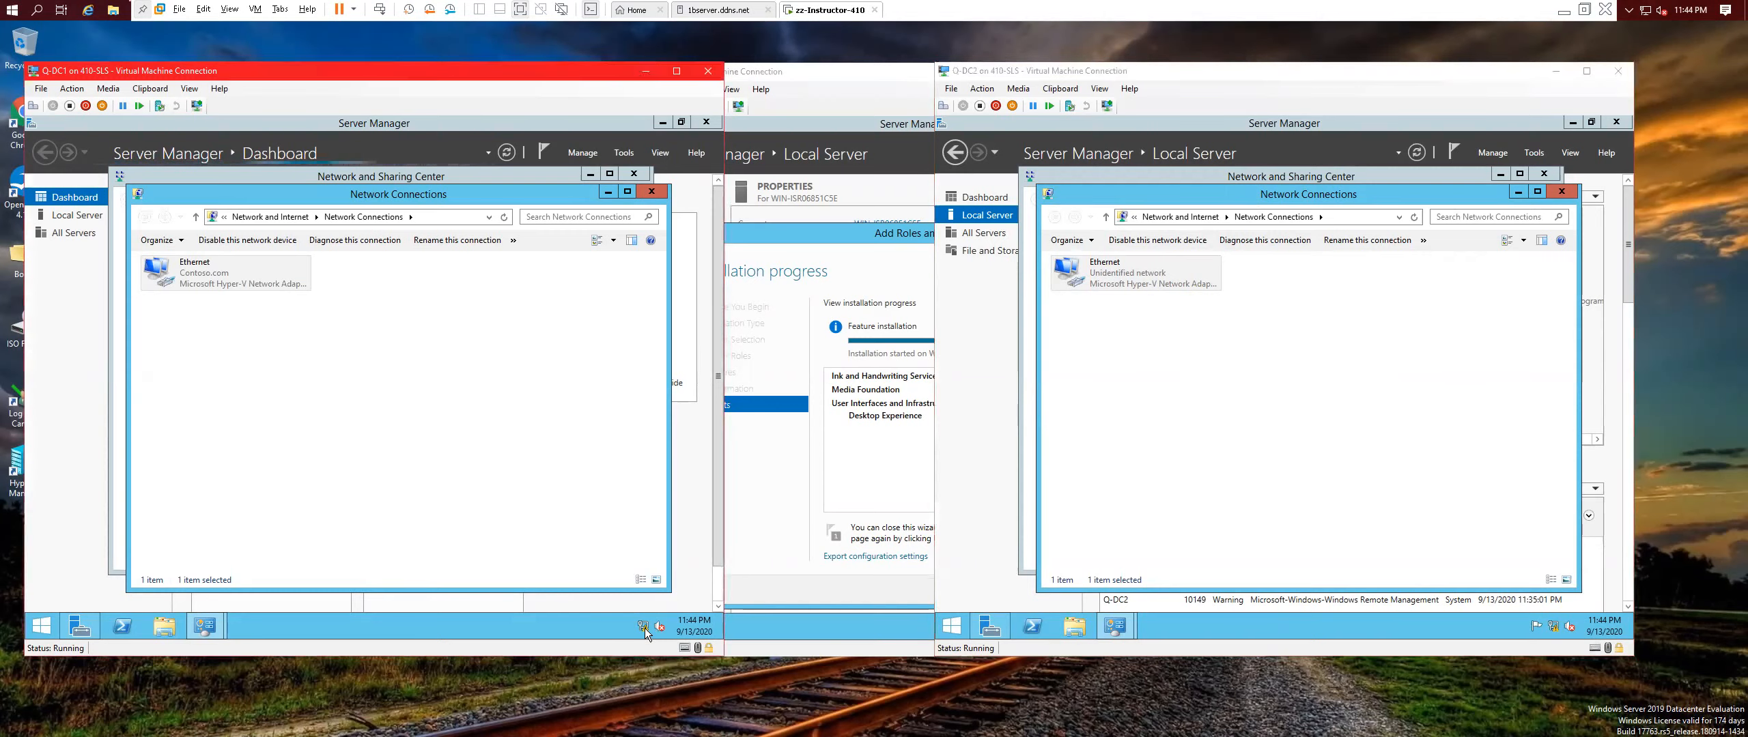
Enable network discovery for Q-DC1's Domain and Guest or Public profiles, save, and close Network and Sharing Center.
right_click(645, 632)
click(601, 619)
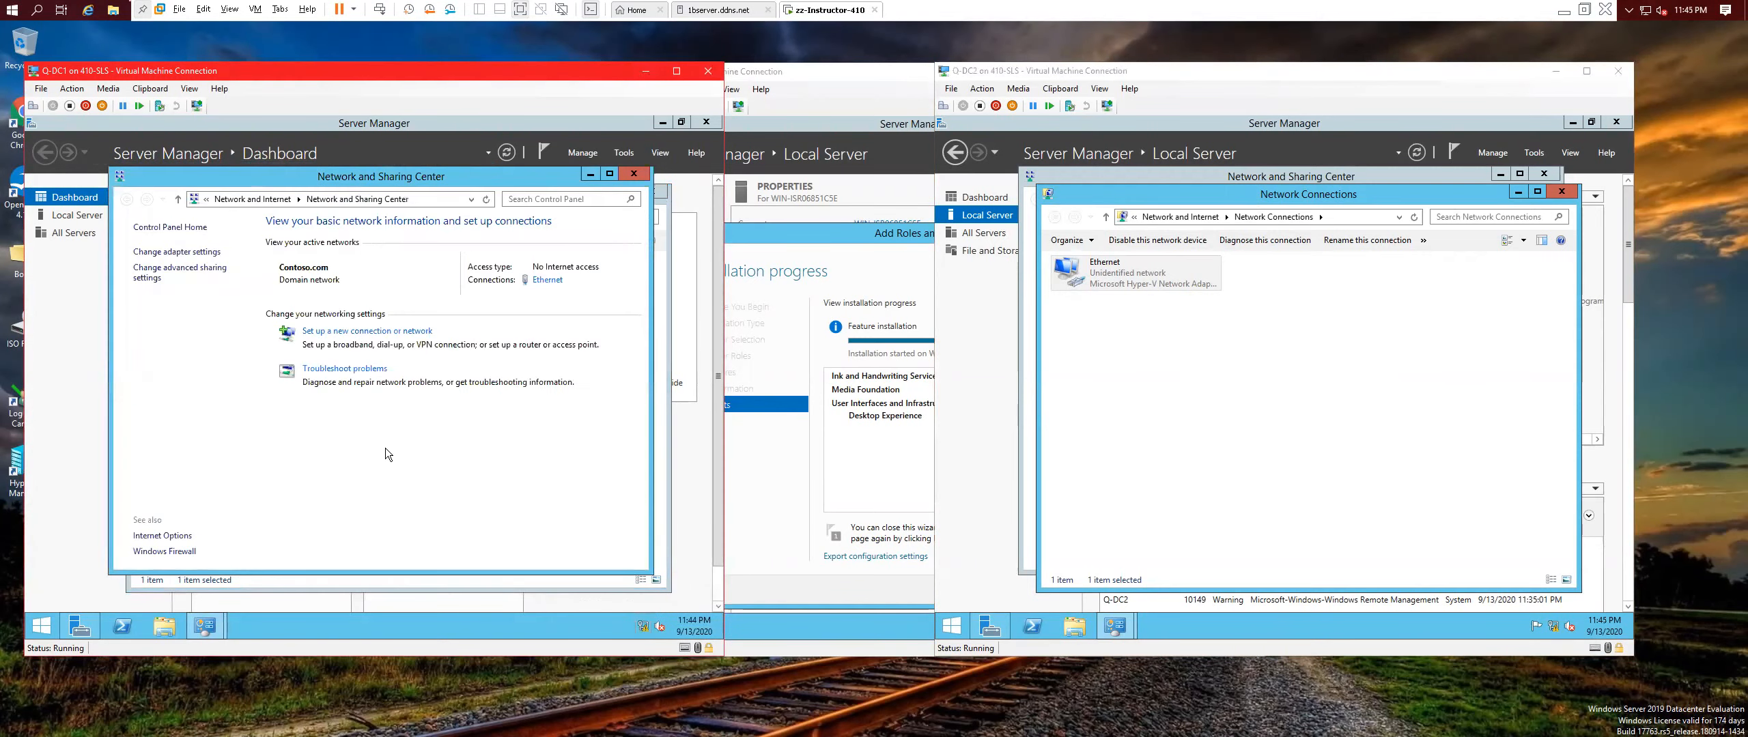
click(174, 274)
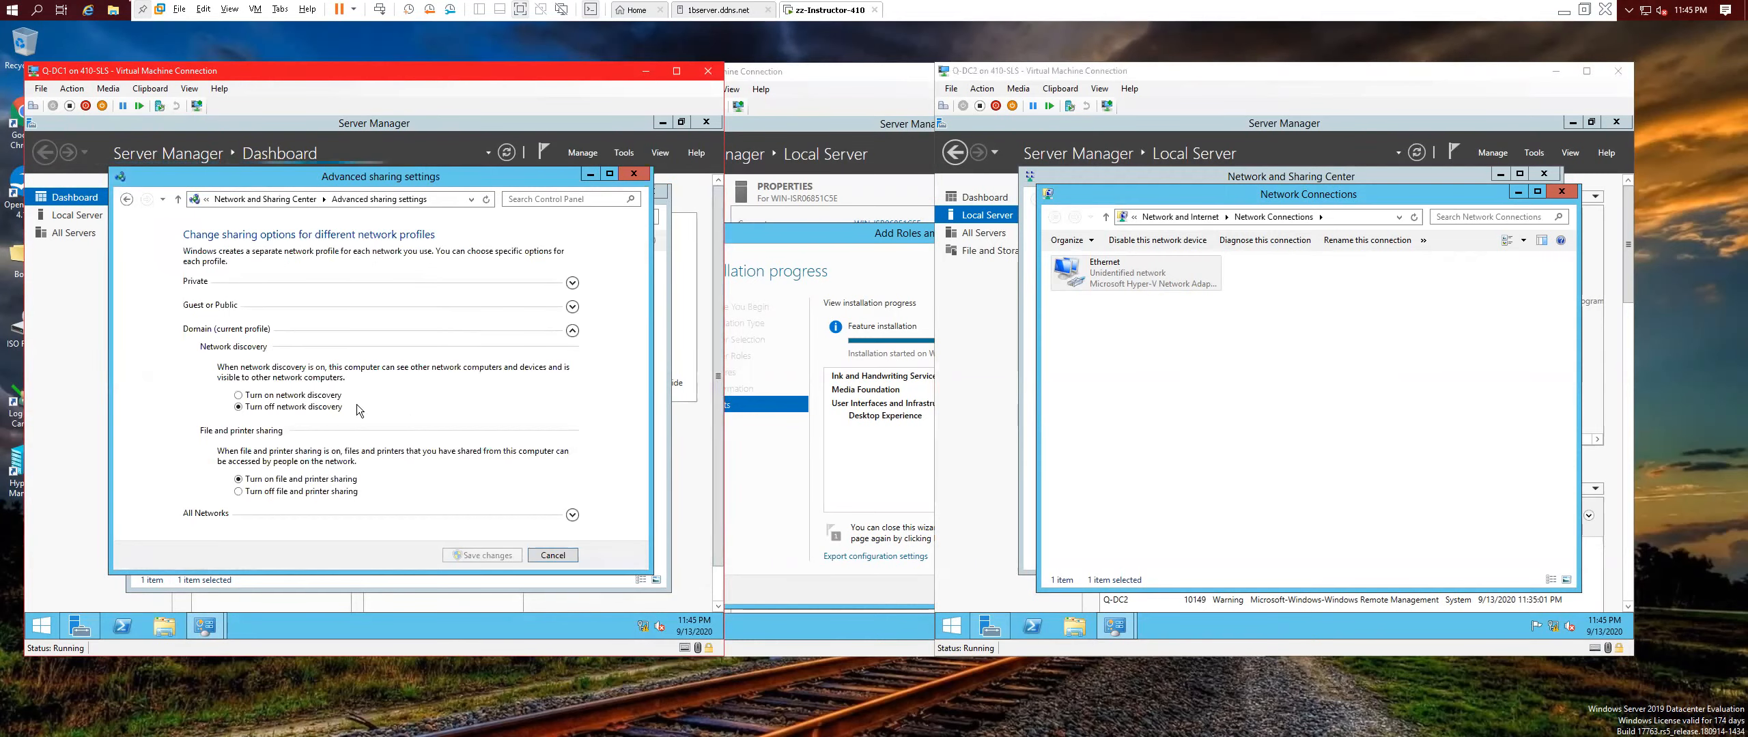
click(294, 396)
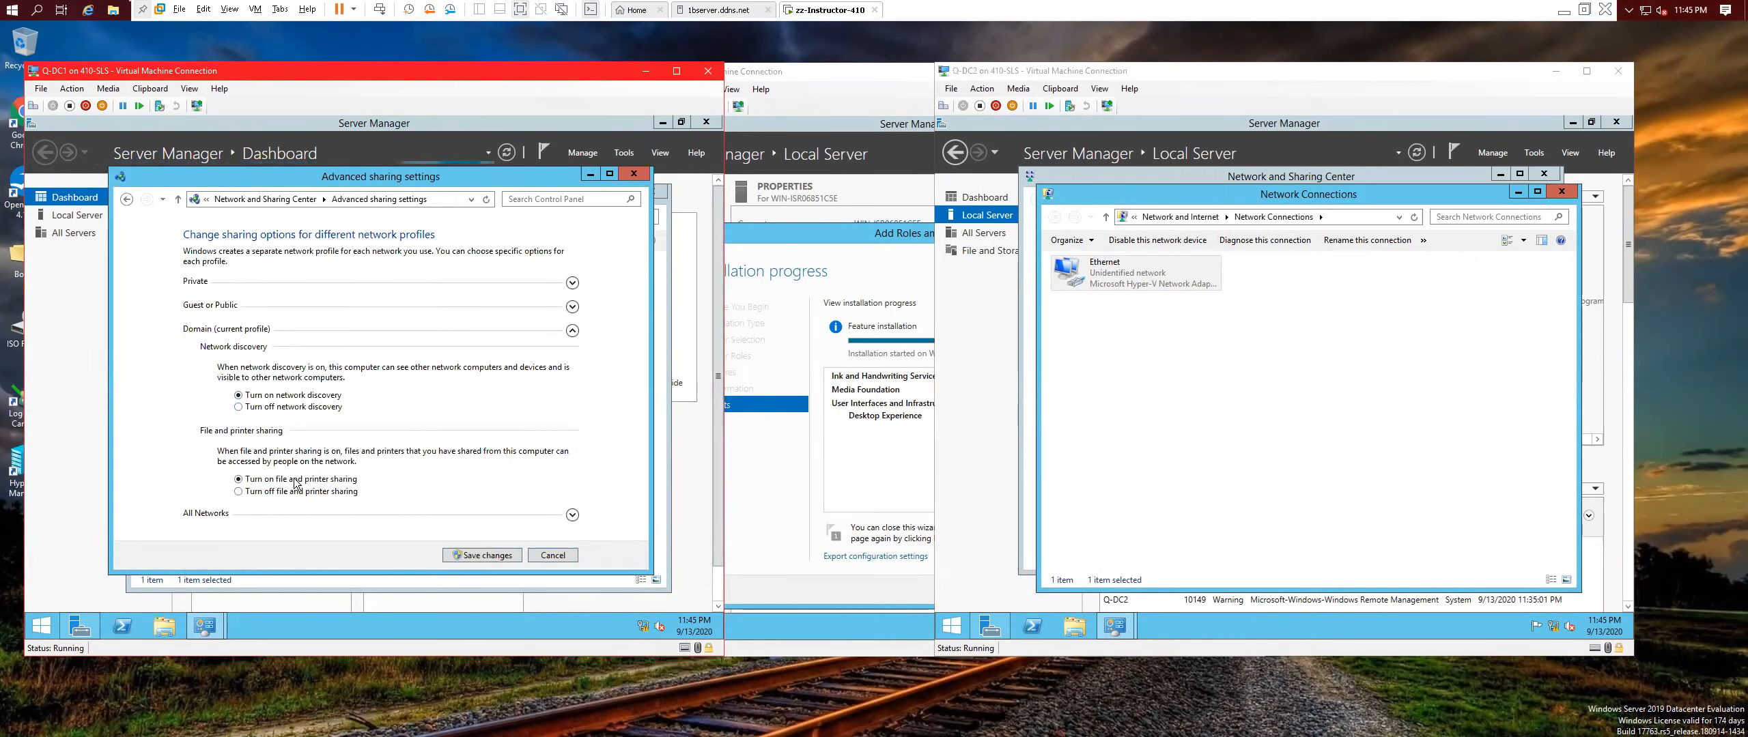
click(572, 282)
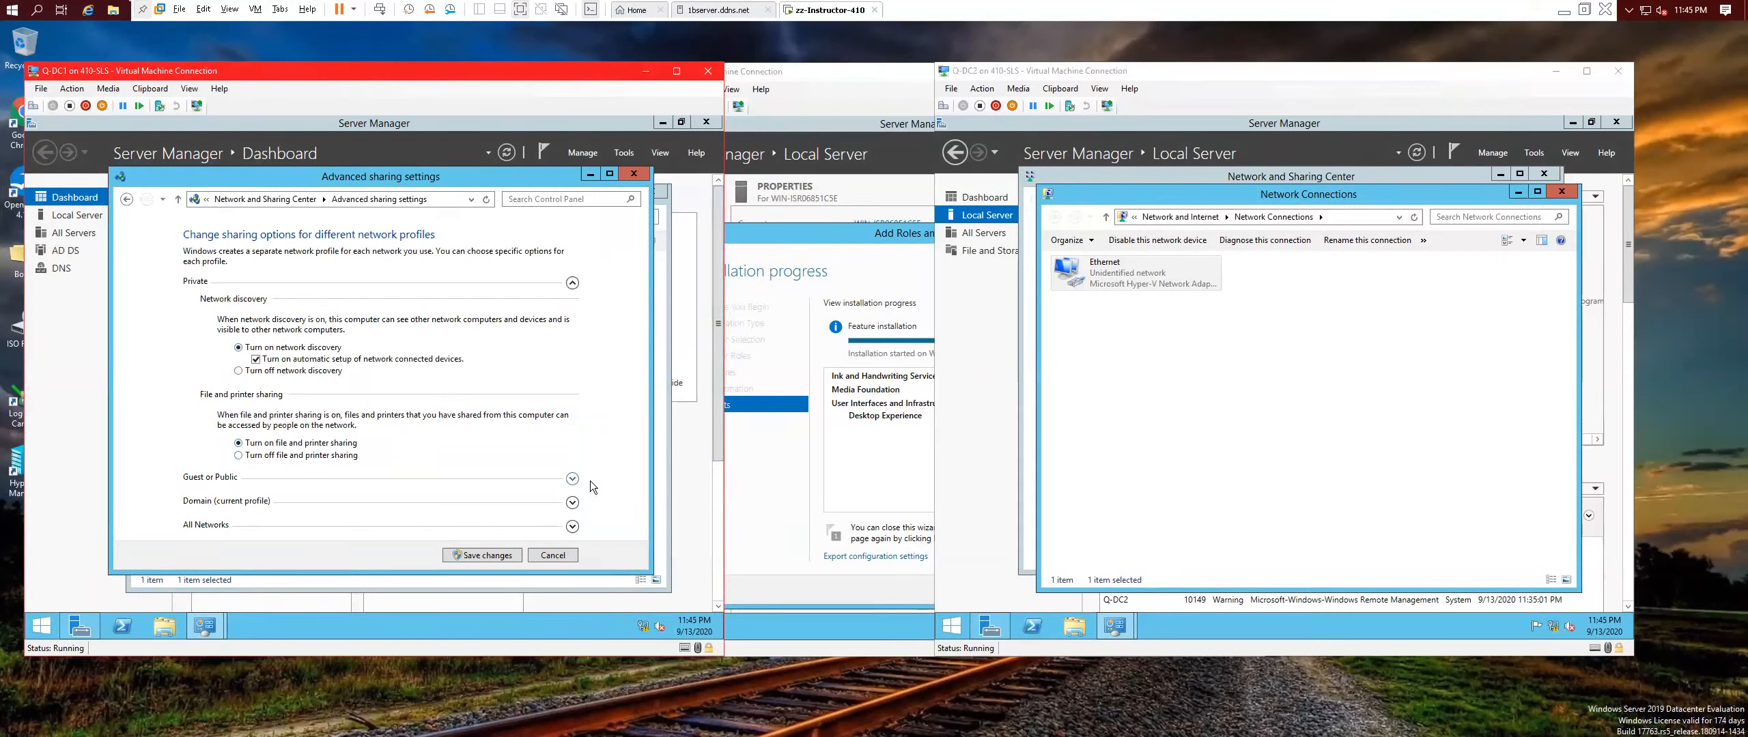
click(569, 480)
click(257, 371)
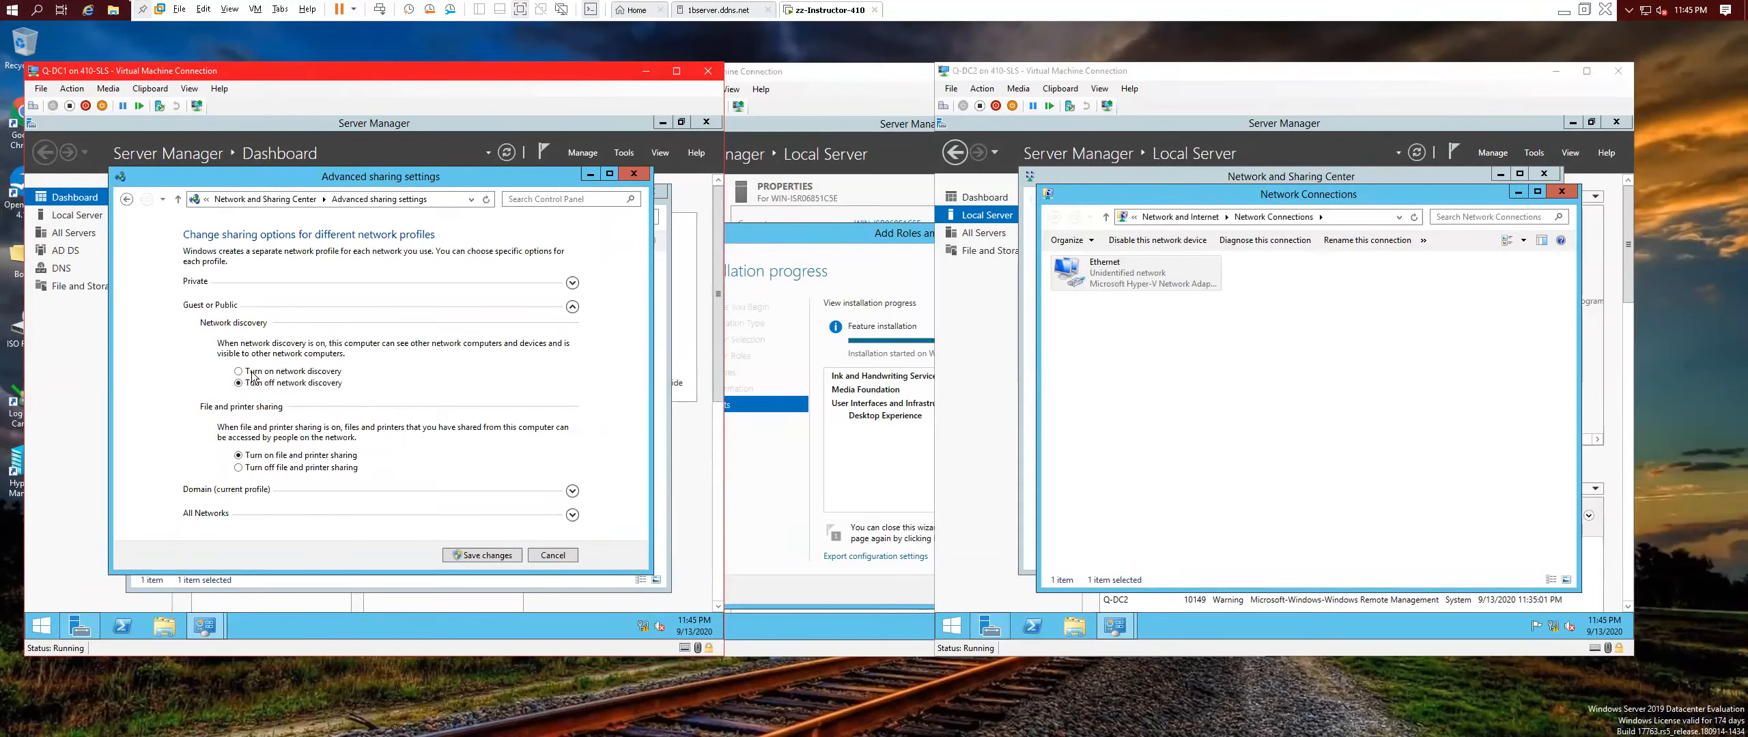
click(572, 492)
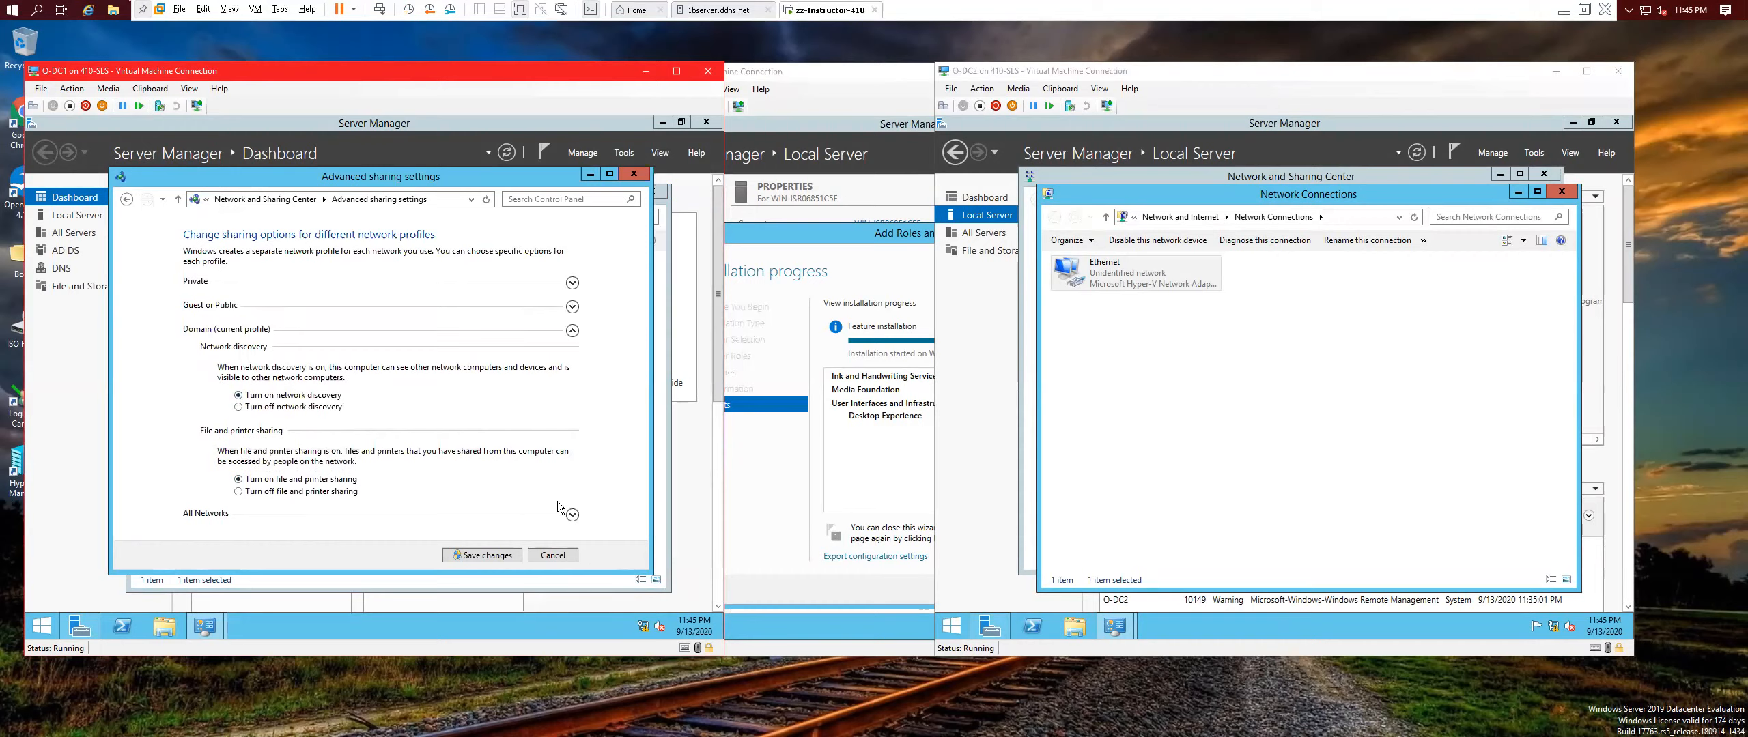
click(574, 517)
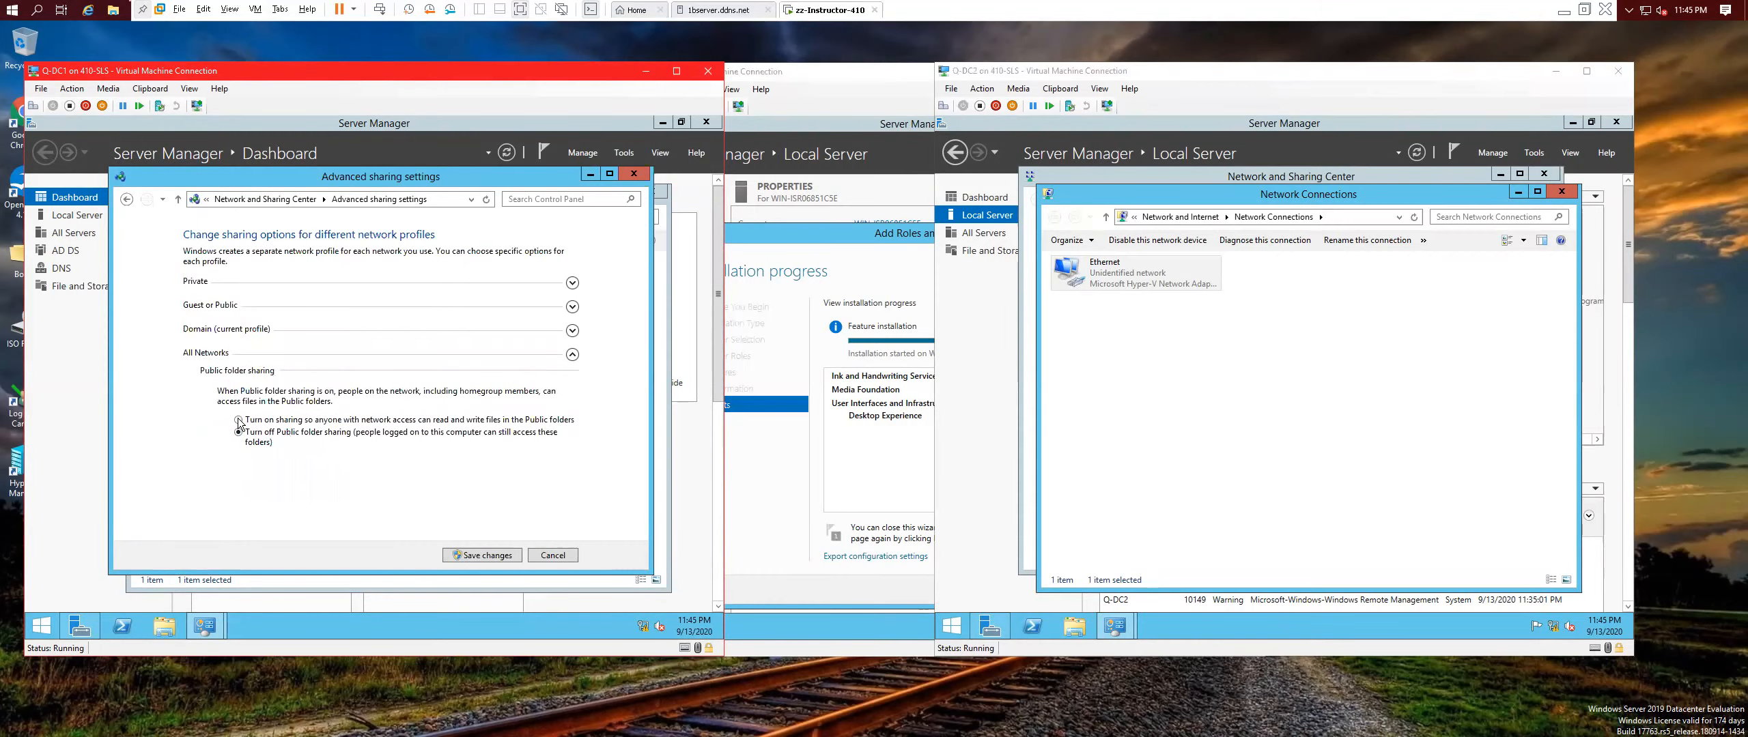
click(478, 554)
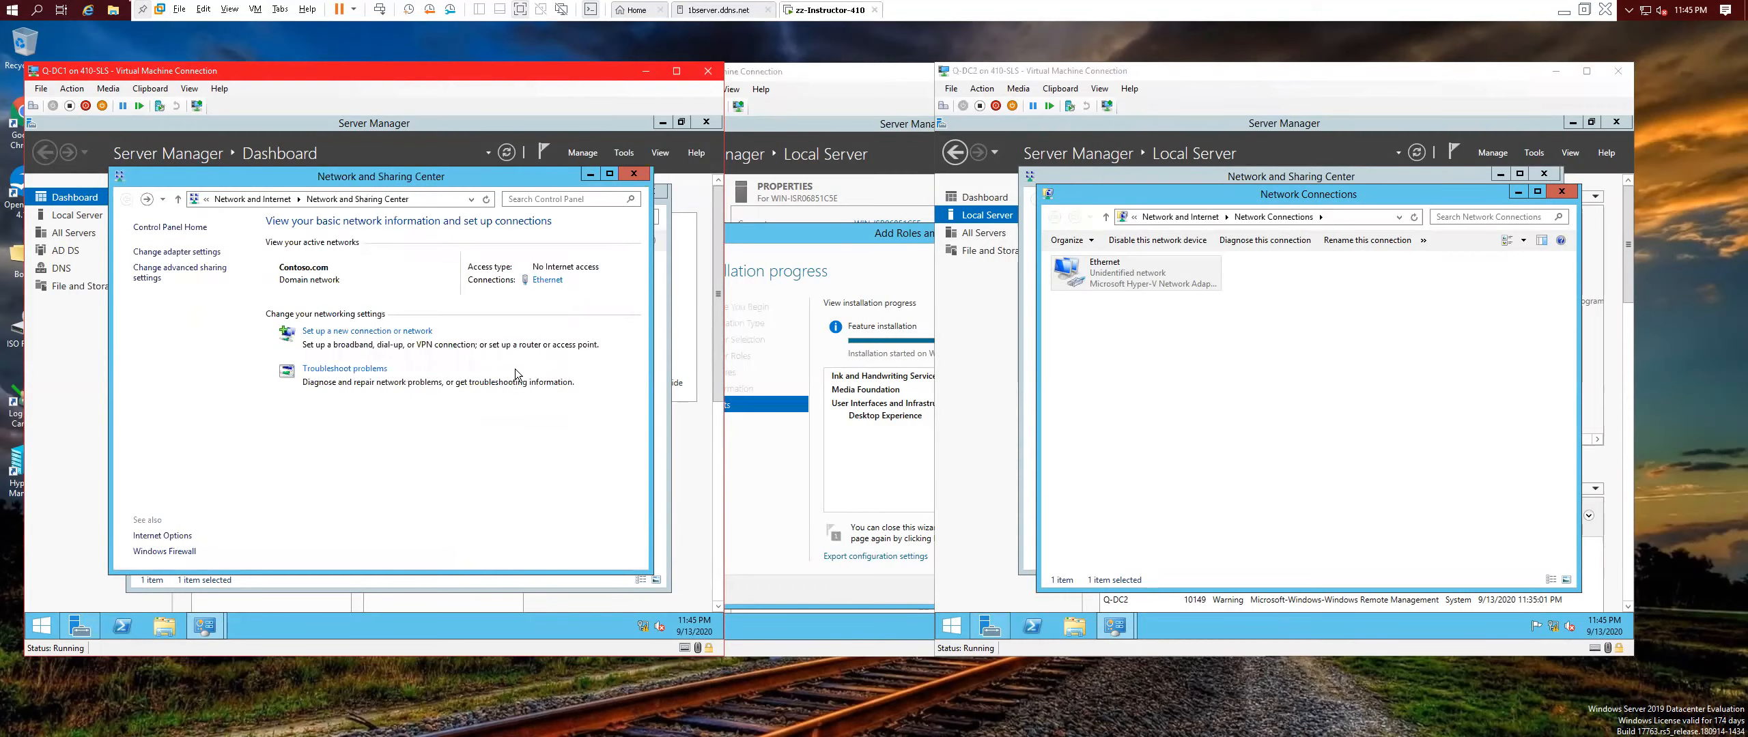
click(635, 176)
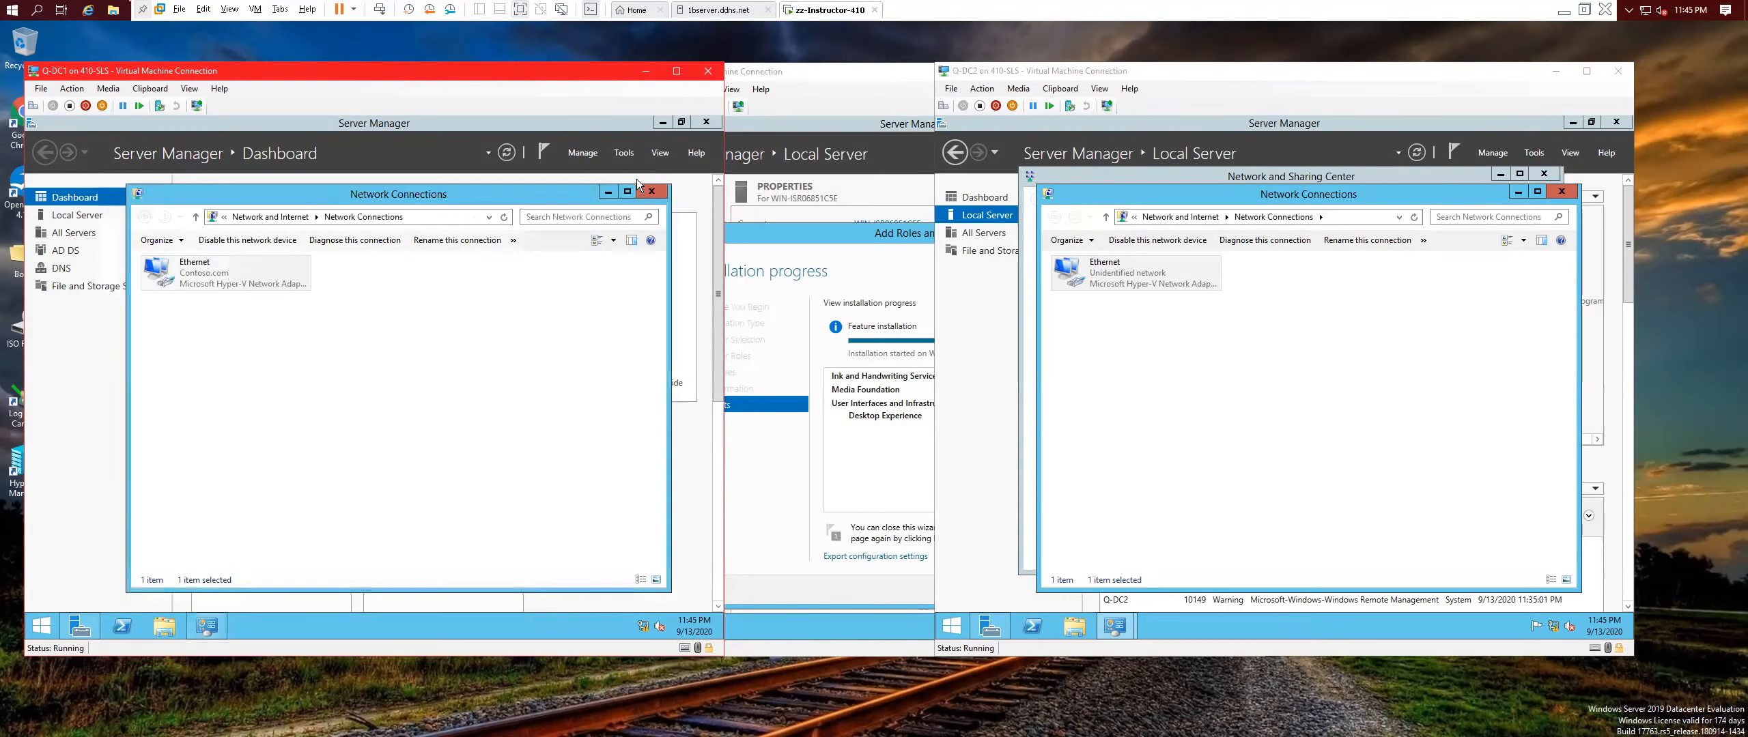
click(1128, 277)
Disable and re-enable Q-DC2's Ethernet adapter once more.
click(1136, 242)
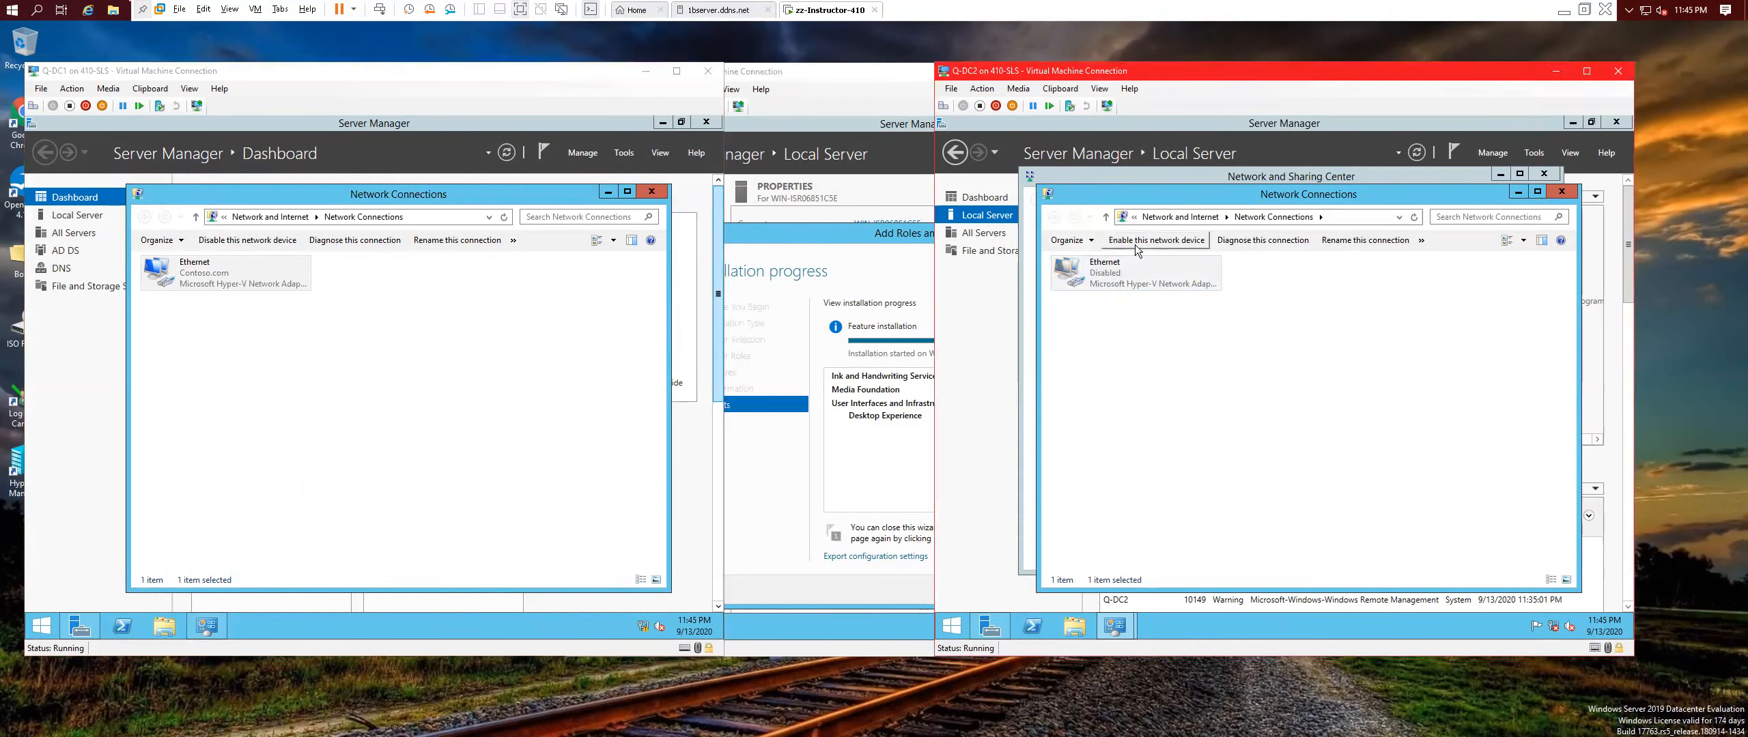
click(1136, 246)
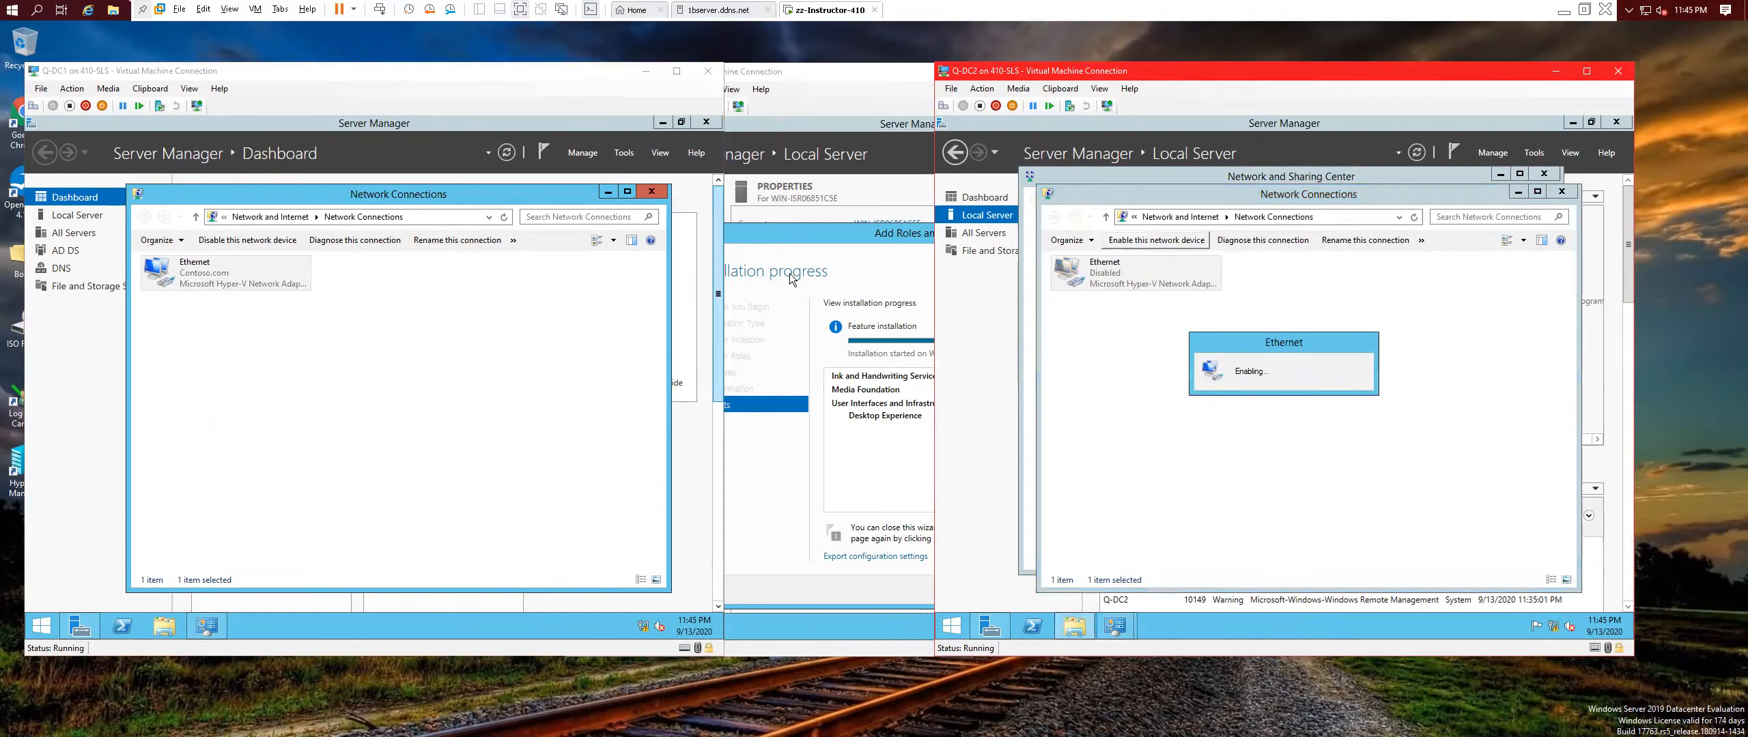
click(269, 461)
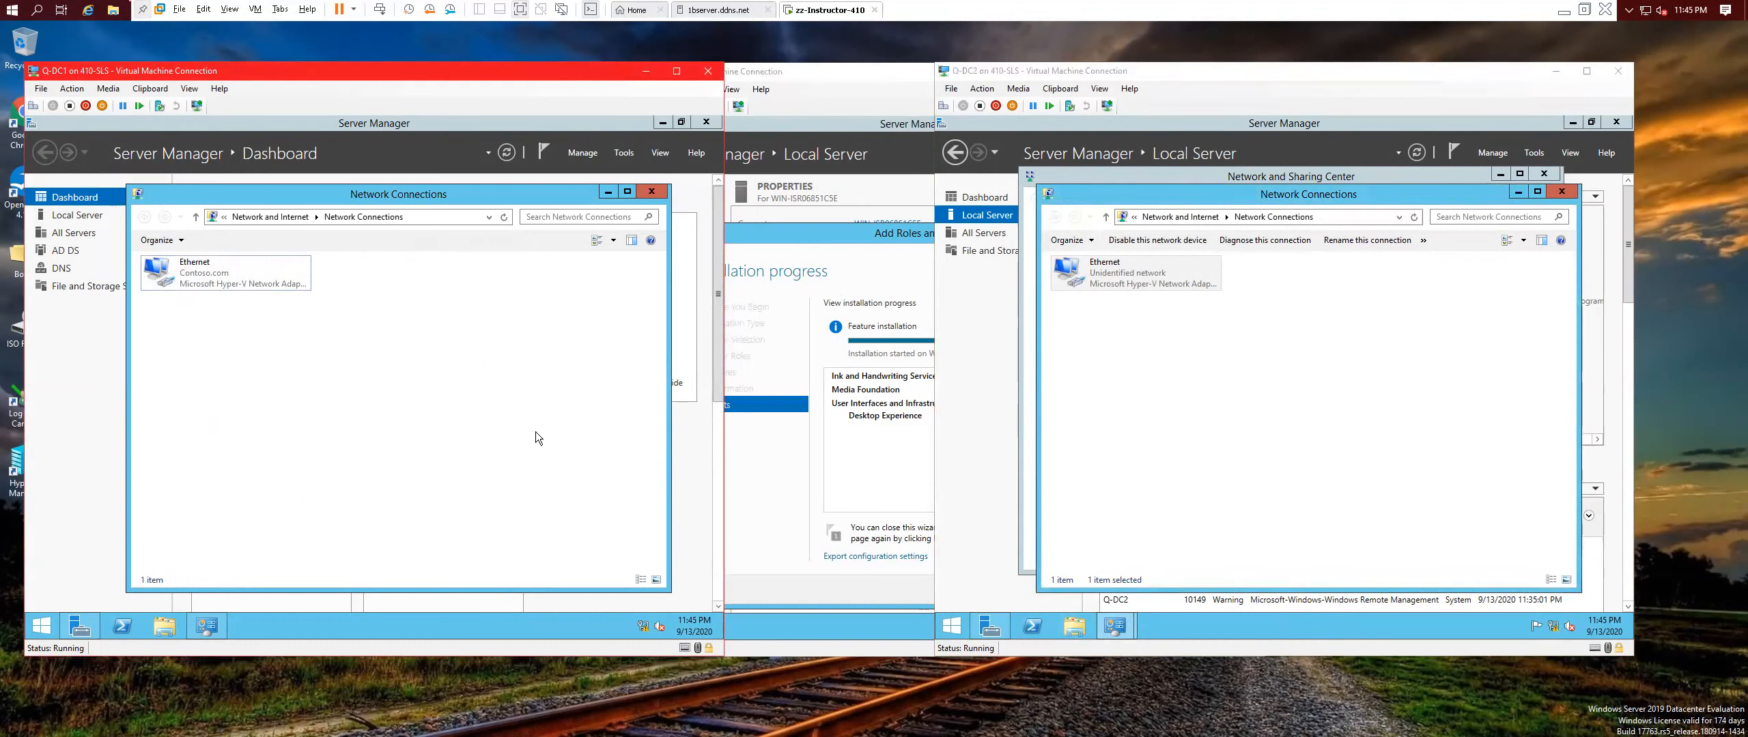
From Q-DC1, browse the \\Q-DC1 and \\Q-DC2 shared folders.
click(42, 626)
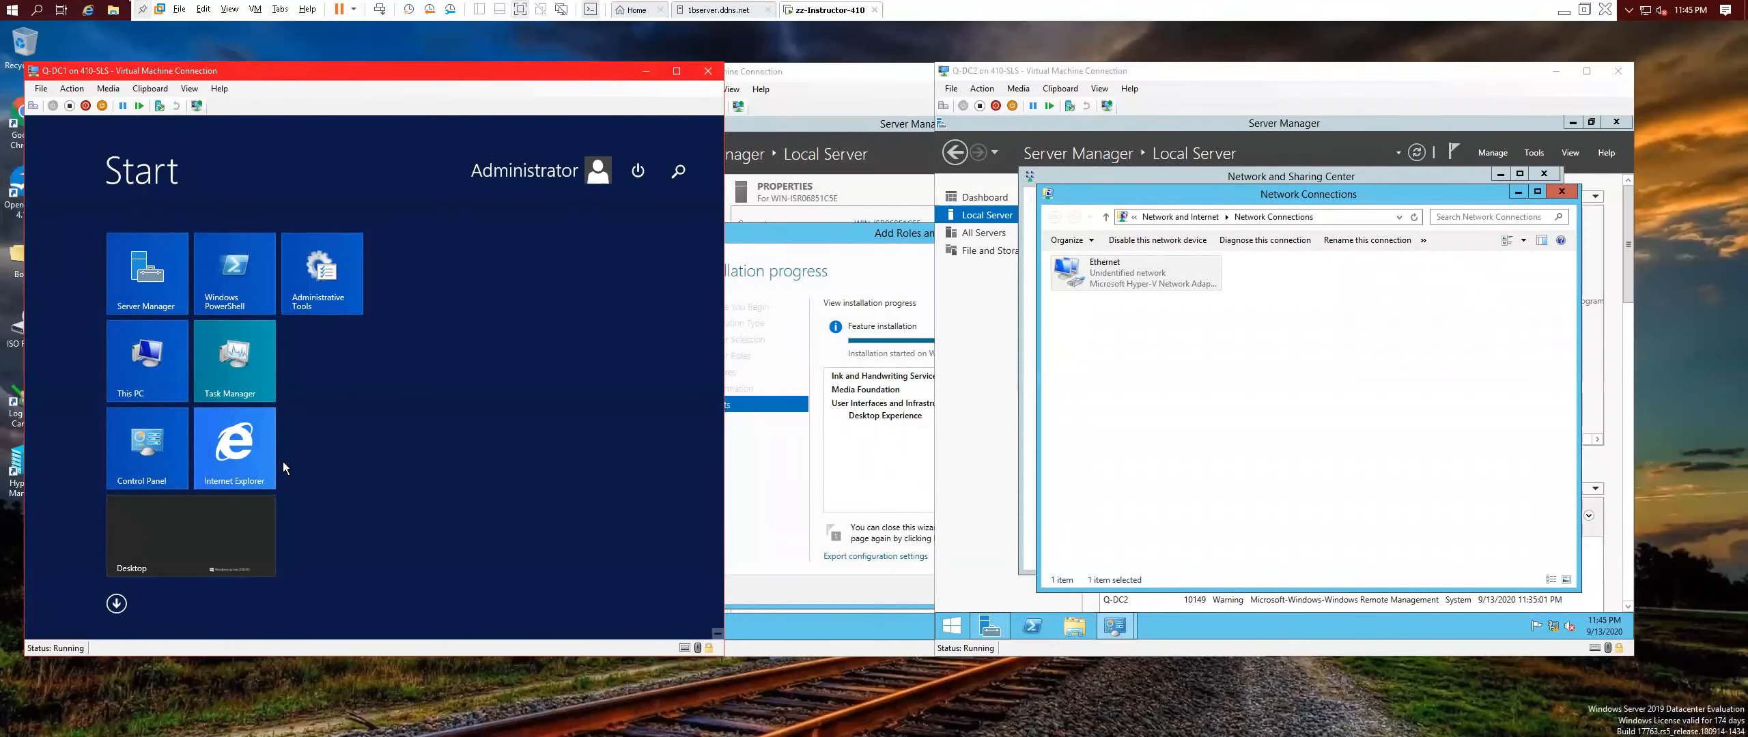
text(\\)
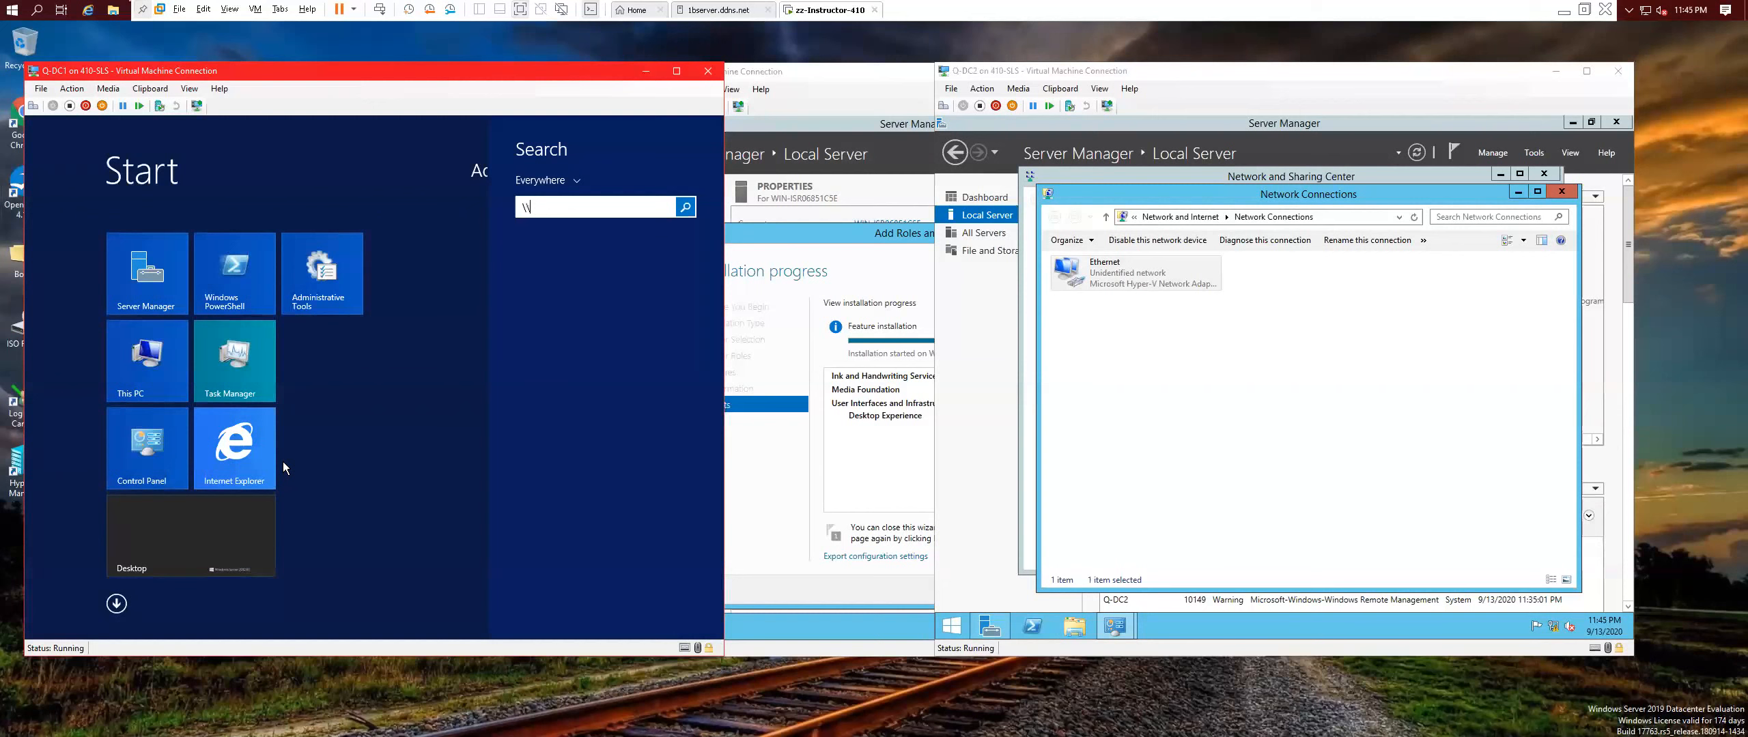
text(Q)
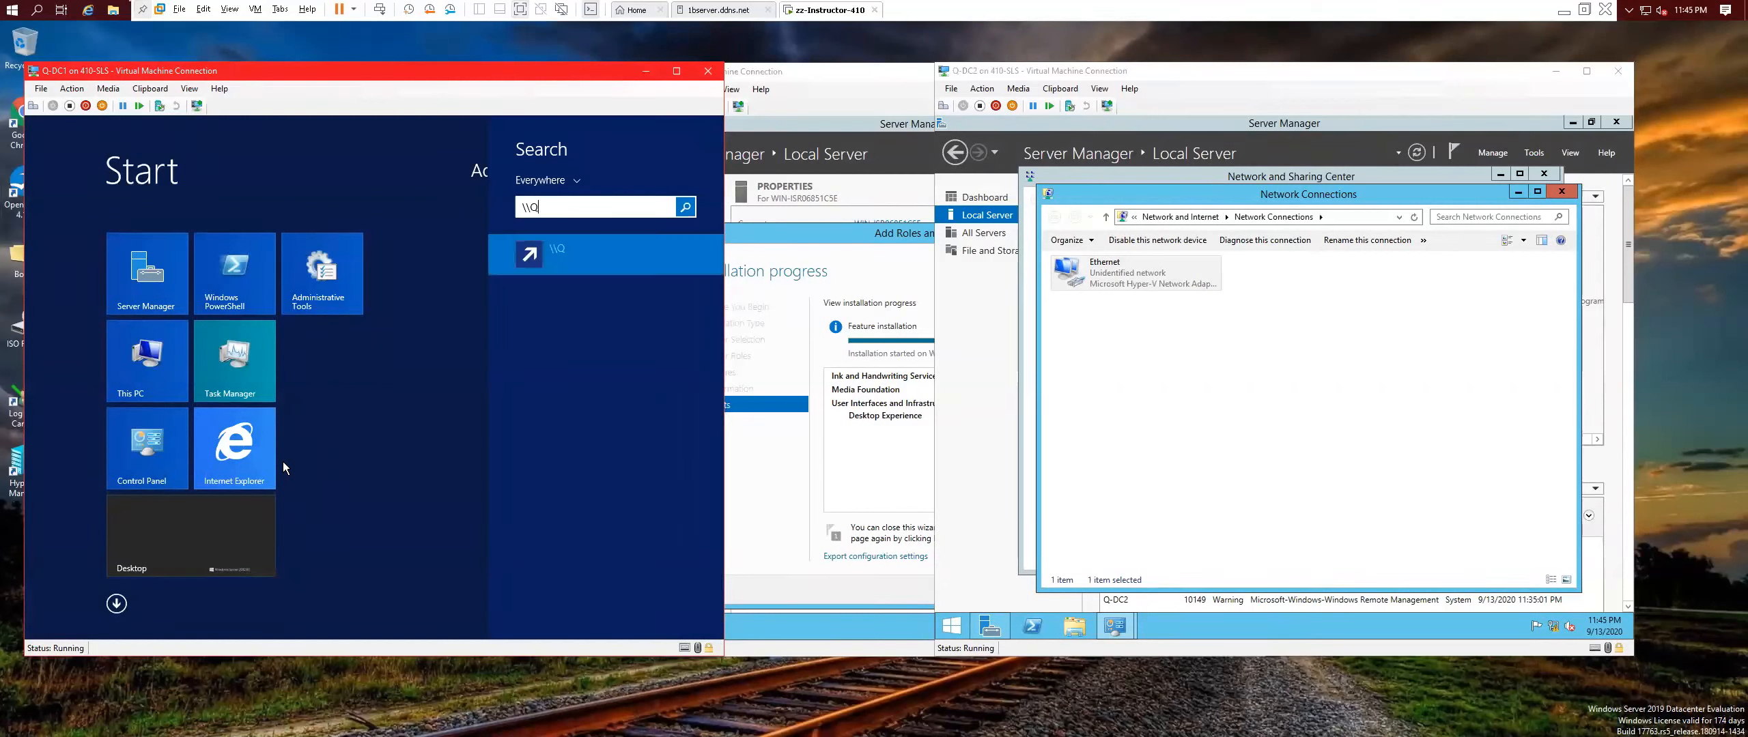
text(-DC1)
key(Escape)
key(Escape)
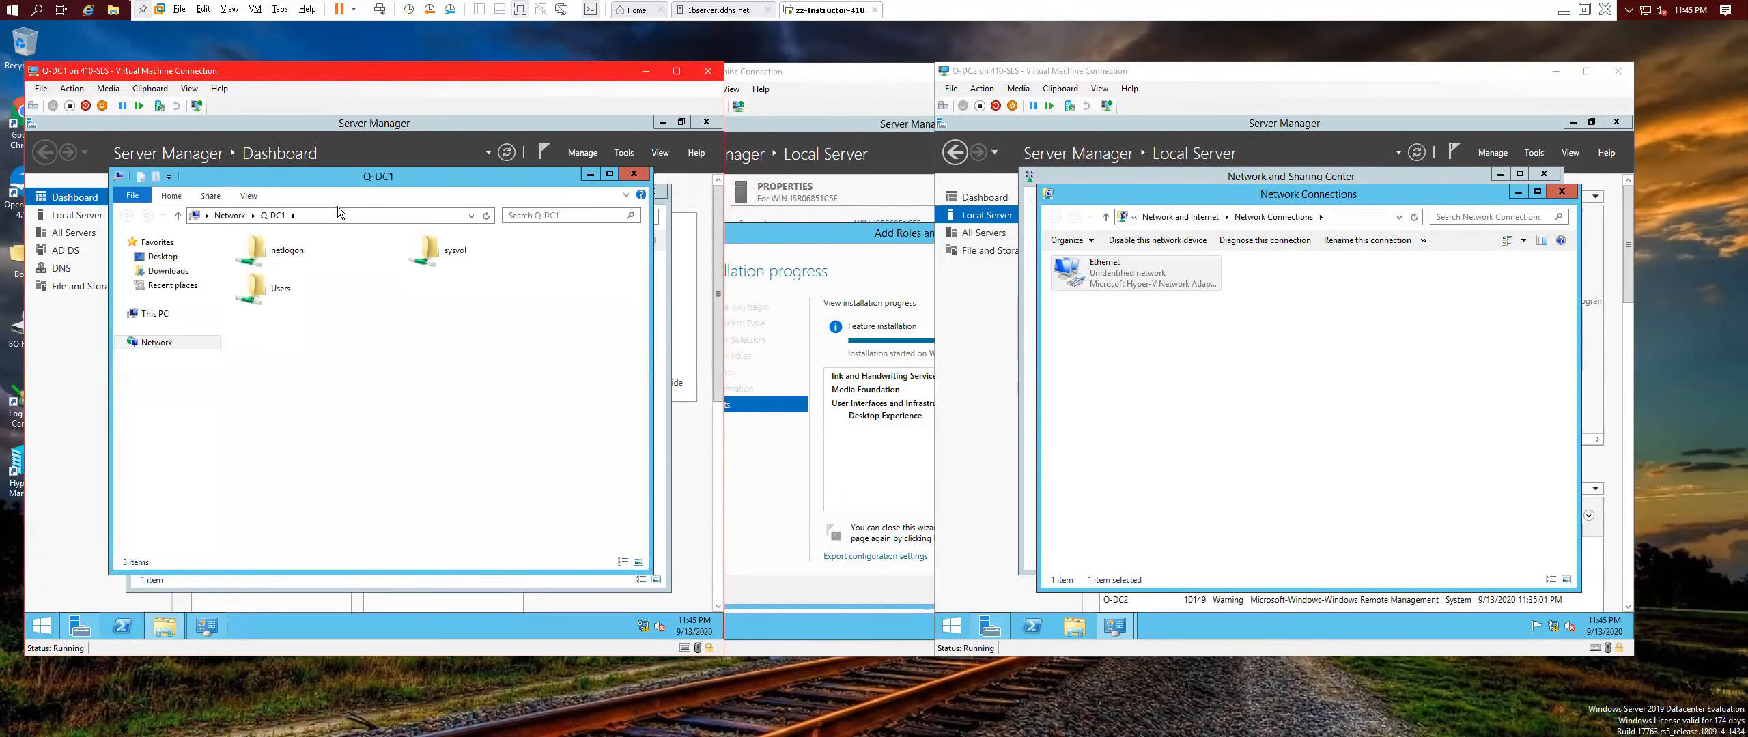
click(342, 212)
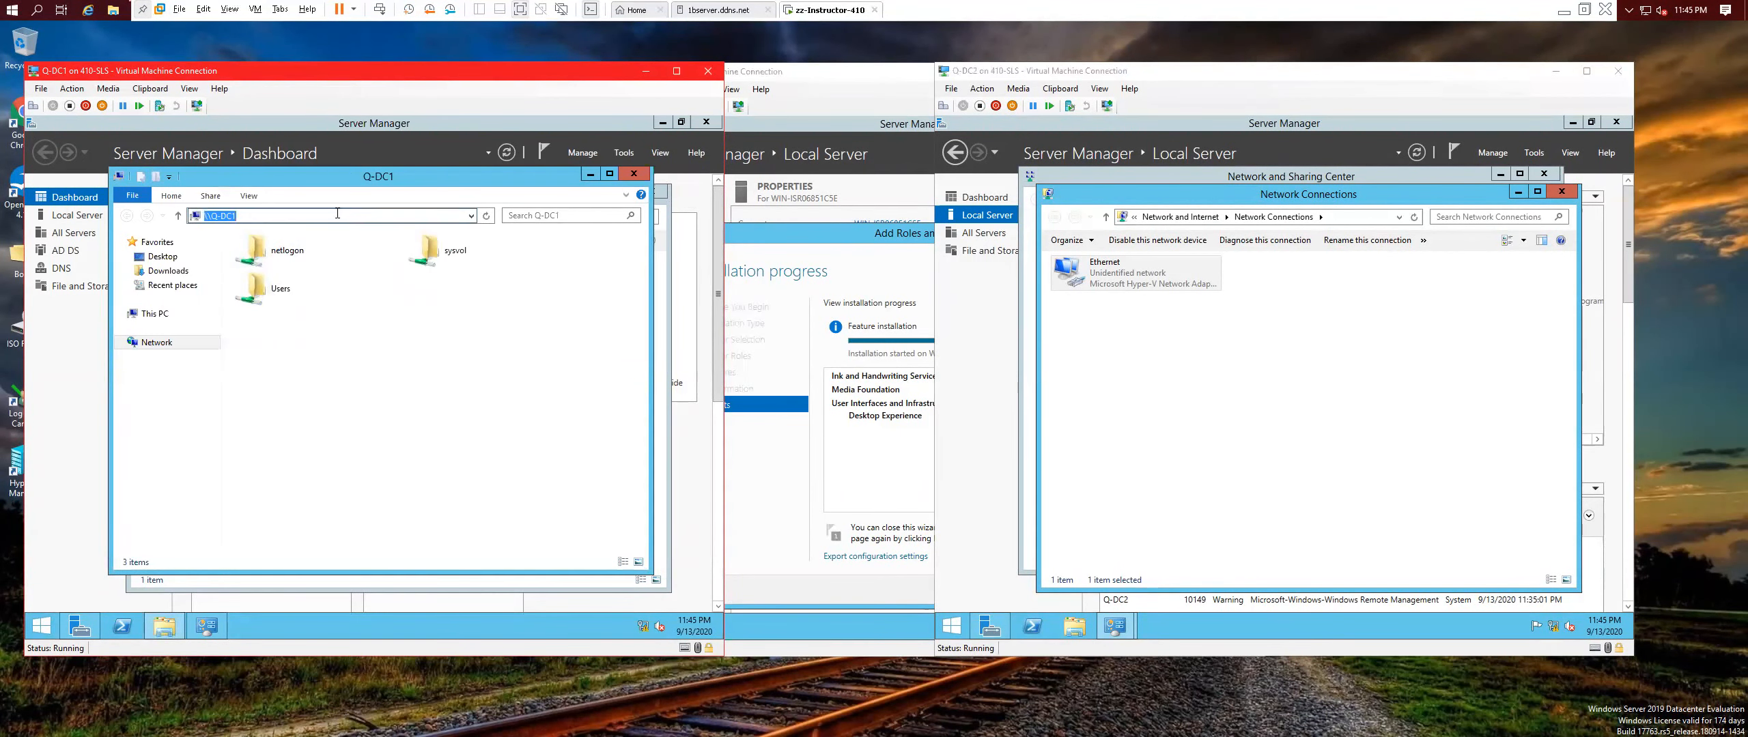
text(2)
key(Return)
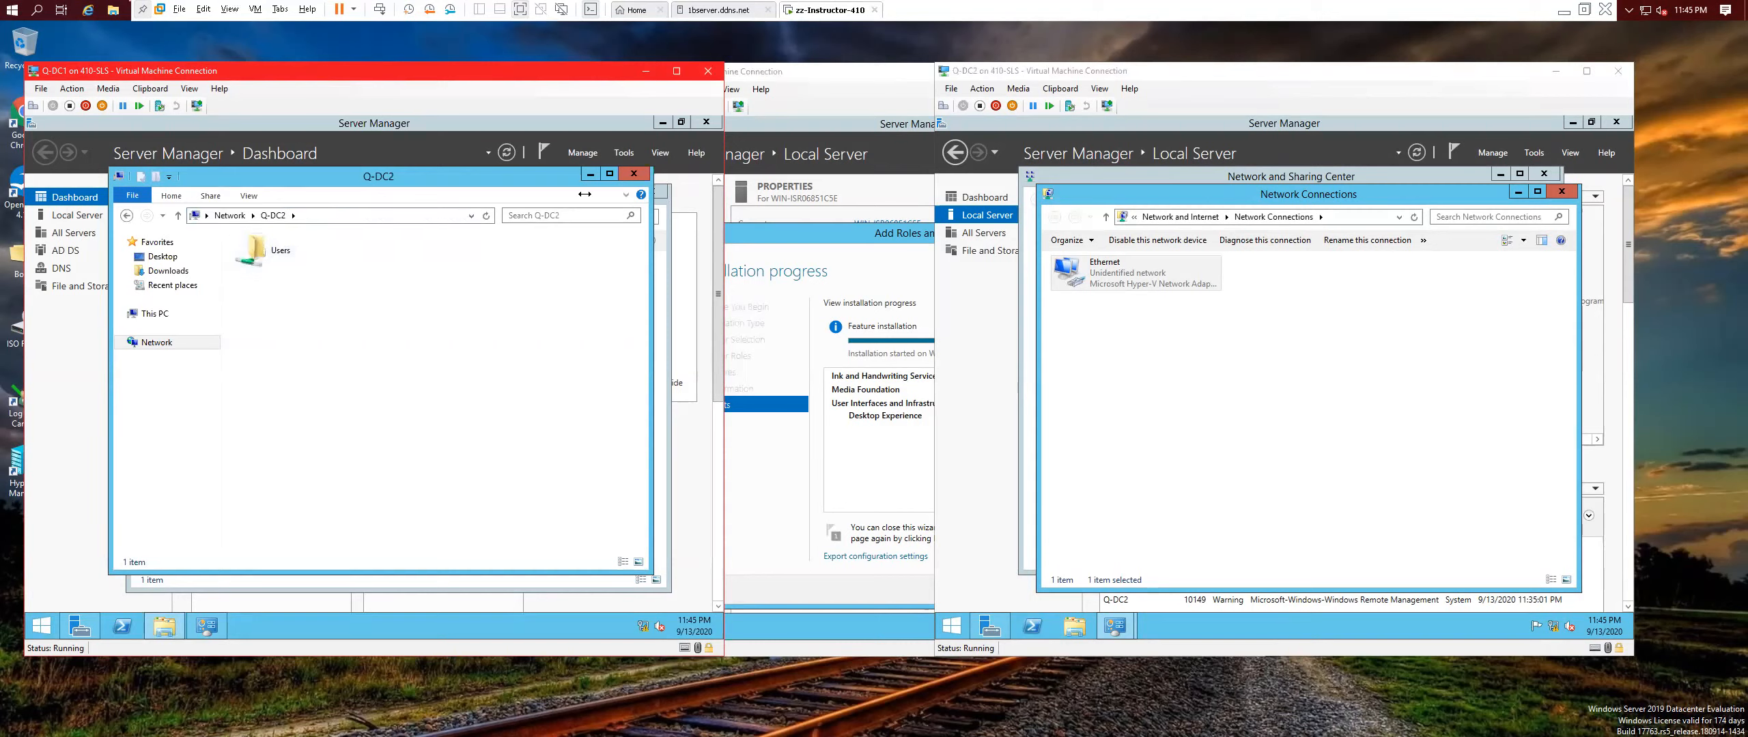
click(634, 175)
From Q-DC2, browse \\Q-DC1 and \\Q-DC2 shares, then close the network windows on both VMs.
click(1213, 355)
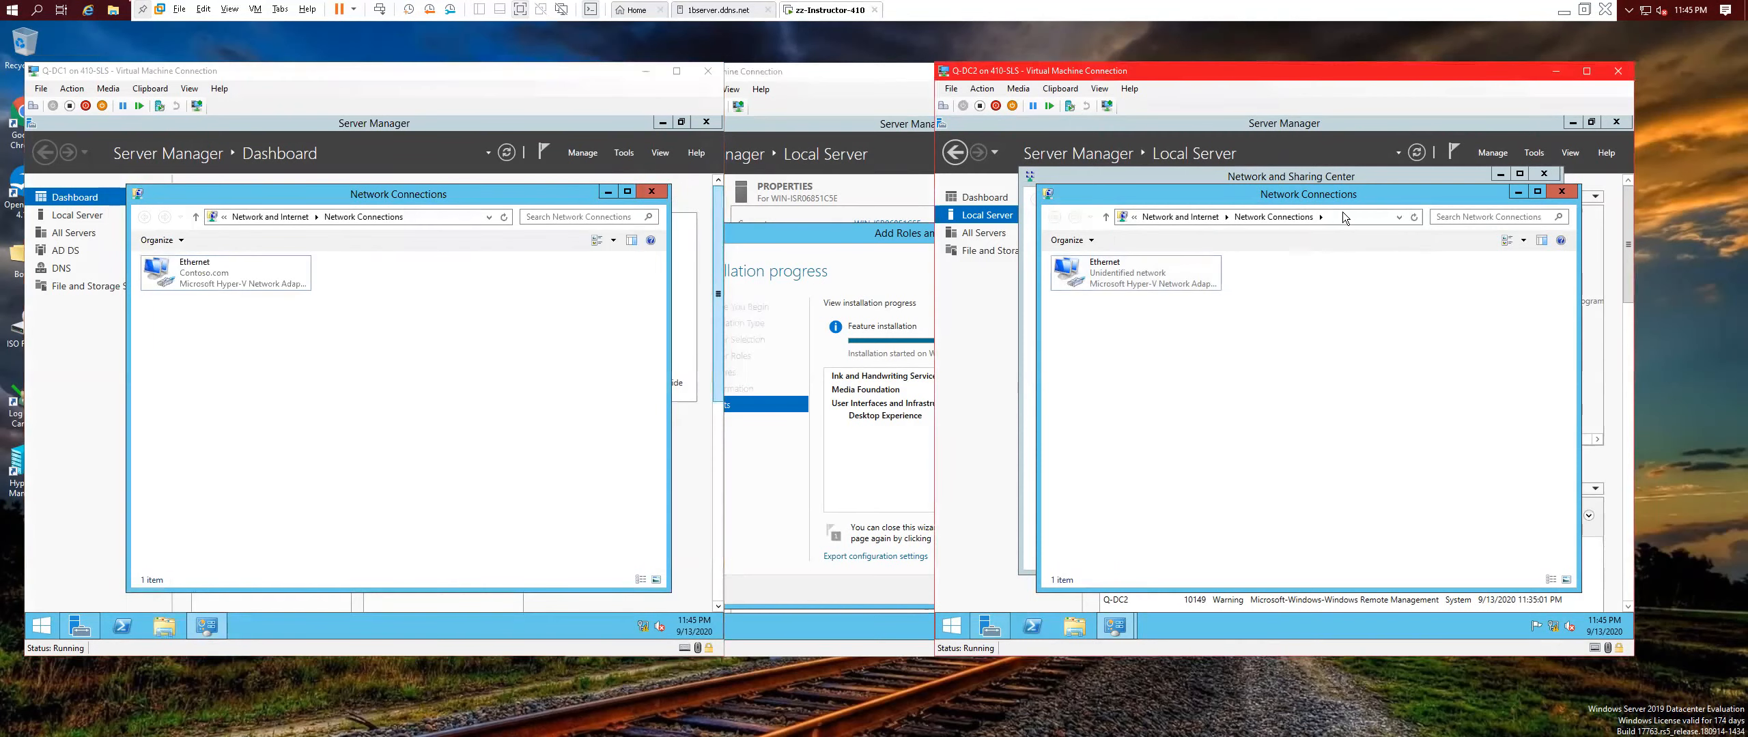
click(1334, 216)
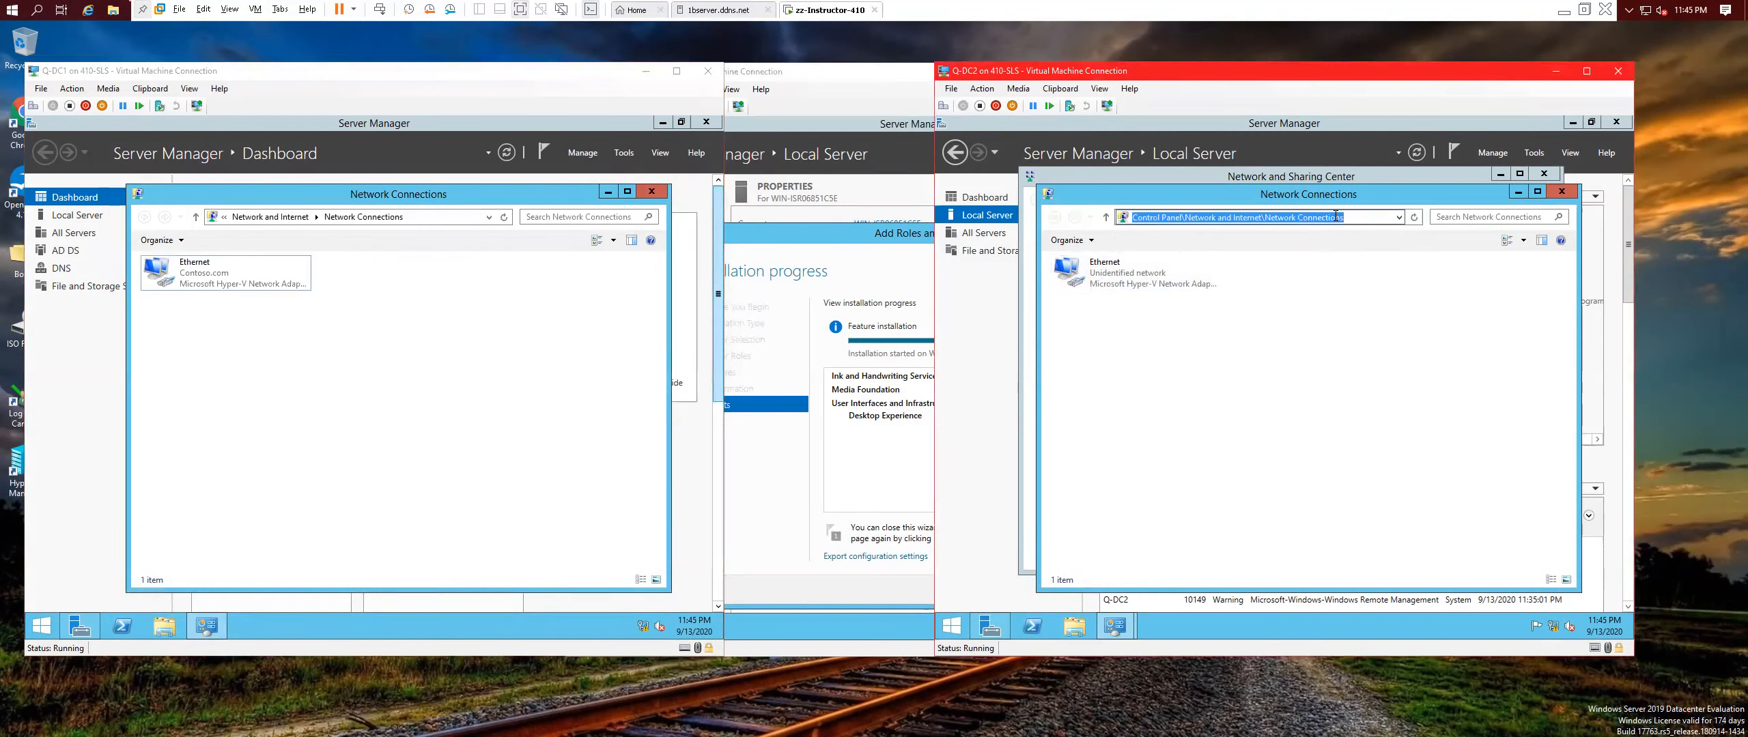
text(\\Q-DC1)
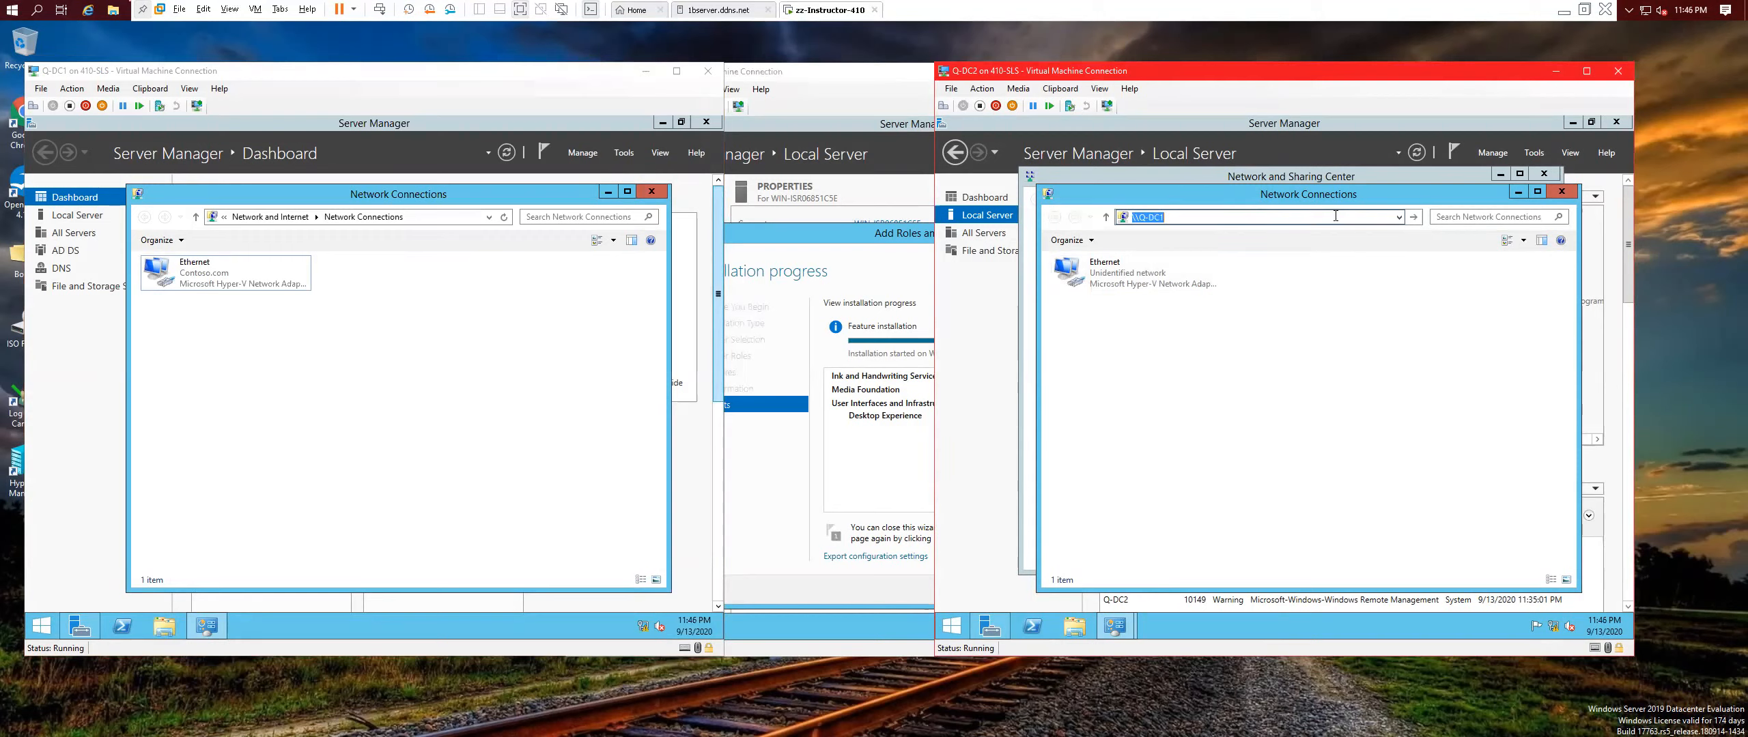
key(Return)
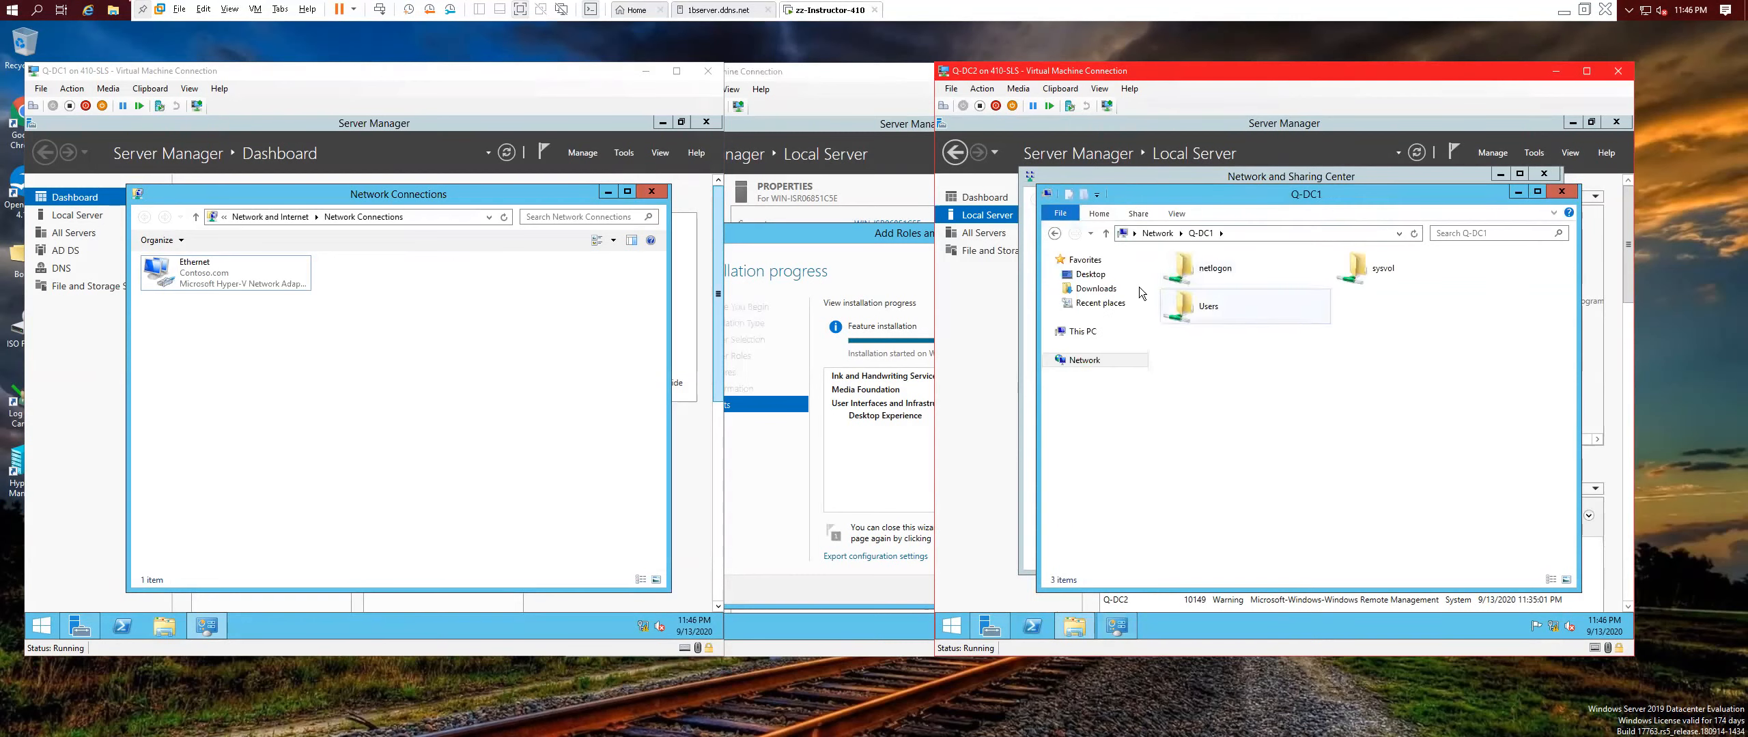
click(1235, 230)
click(1210, 231)
text(2)
key(Return)
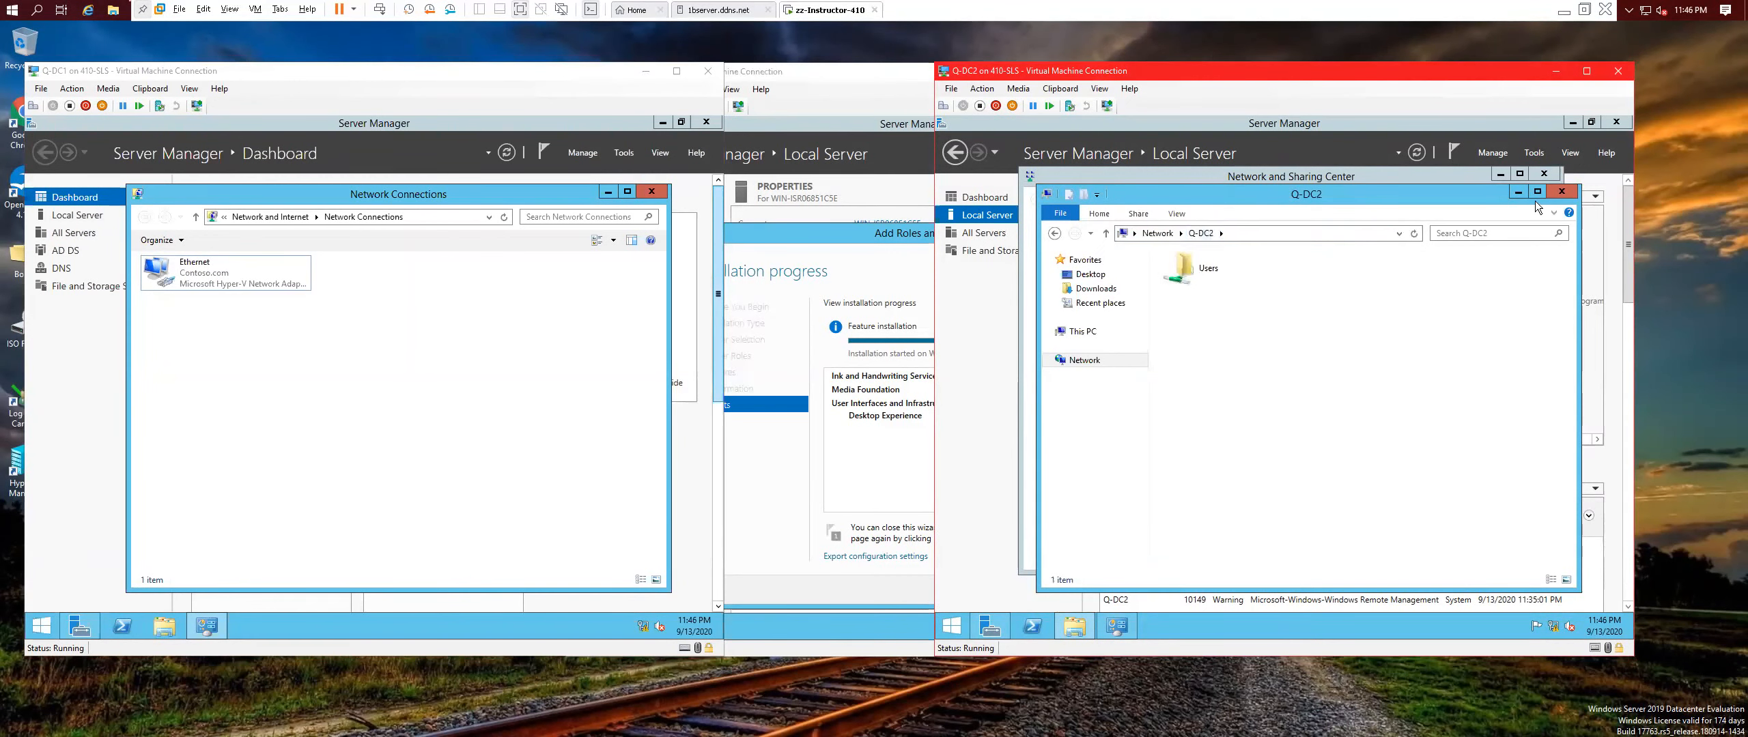
click(1560, 192)
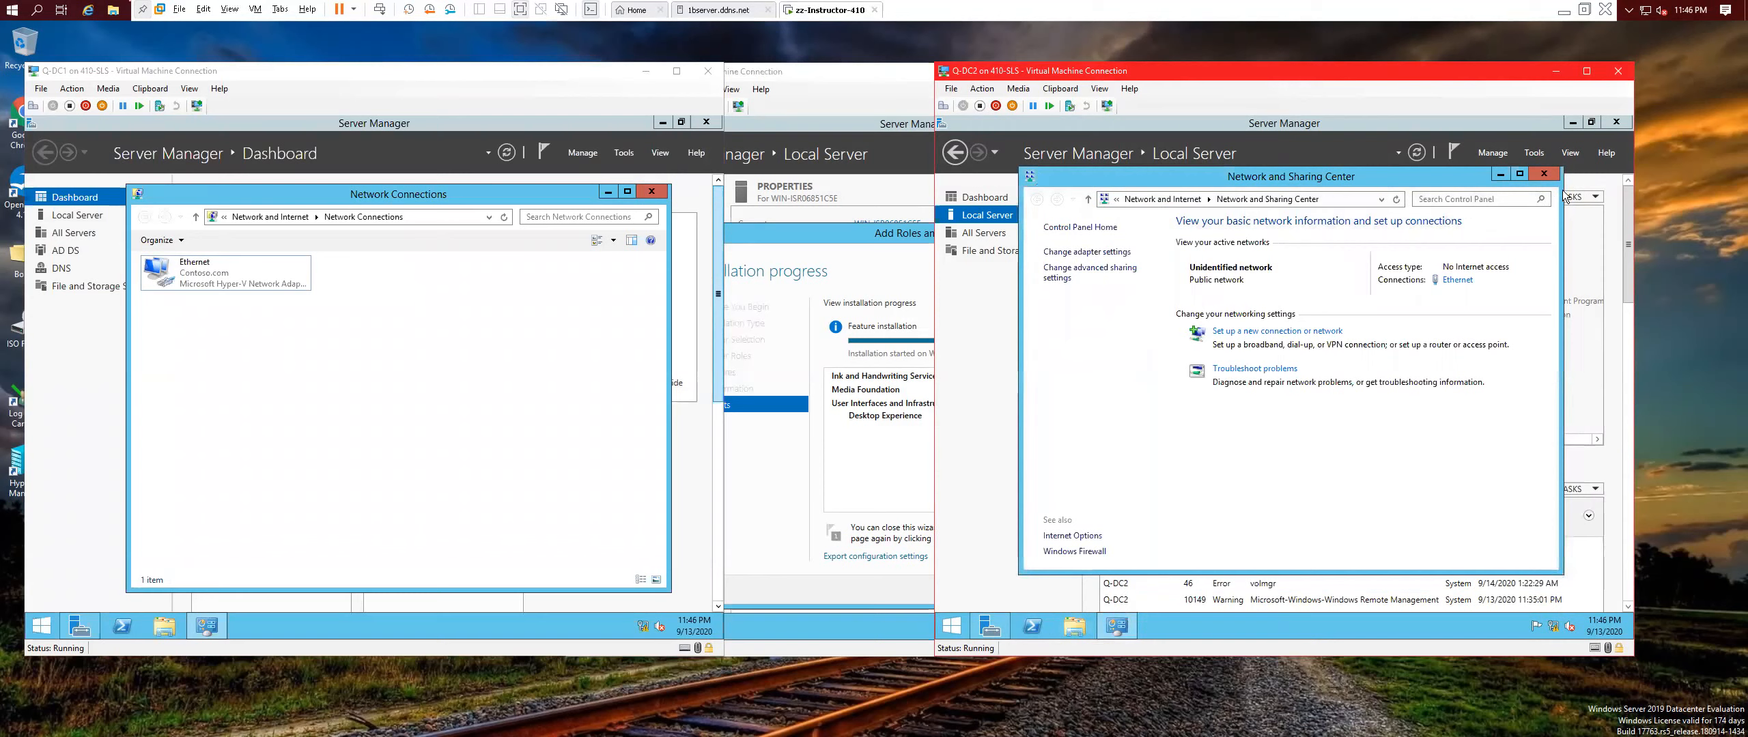
click(1544, 175)
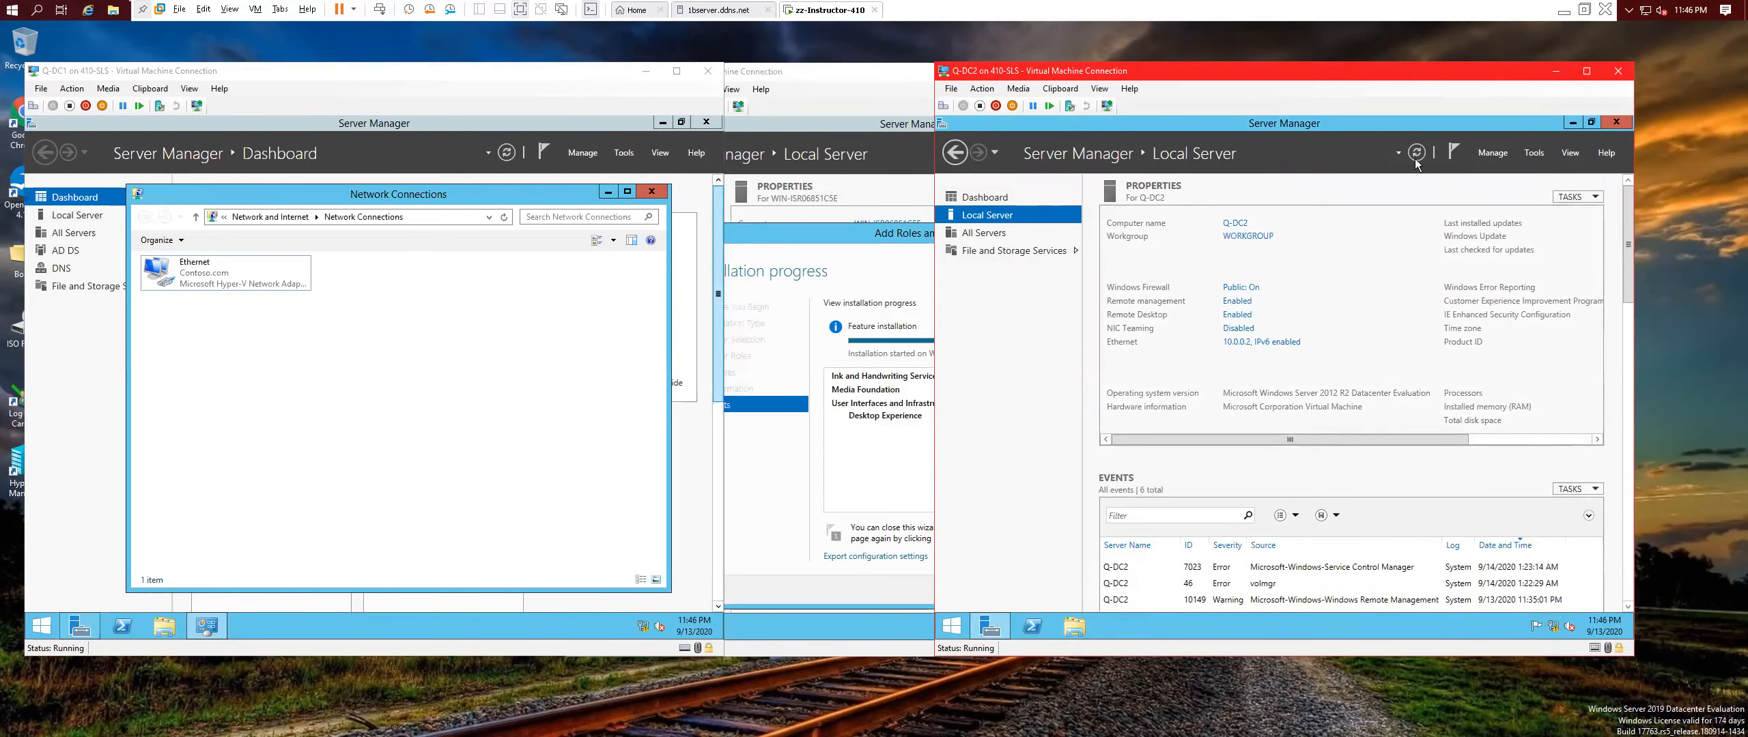
click(658, 195)
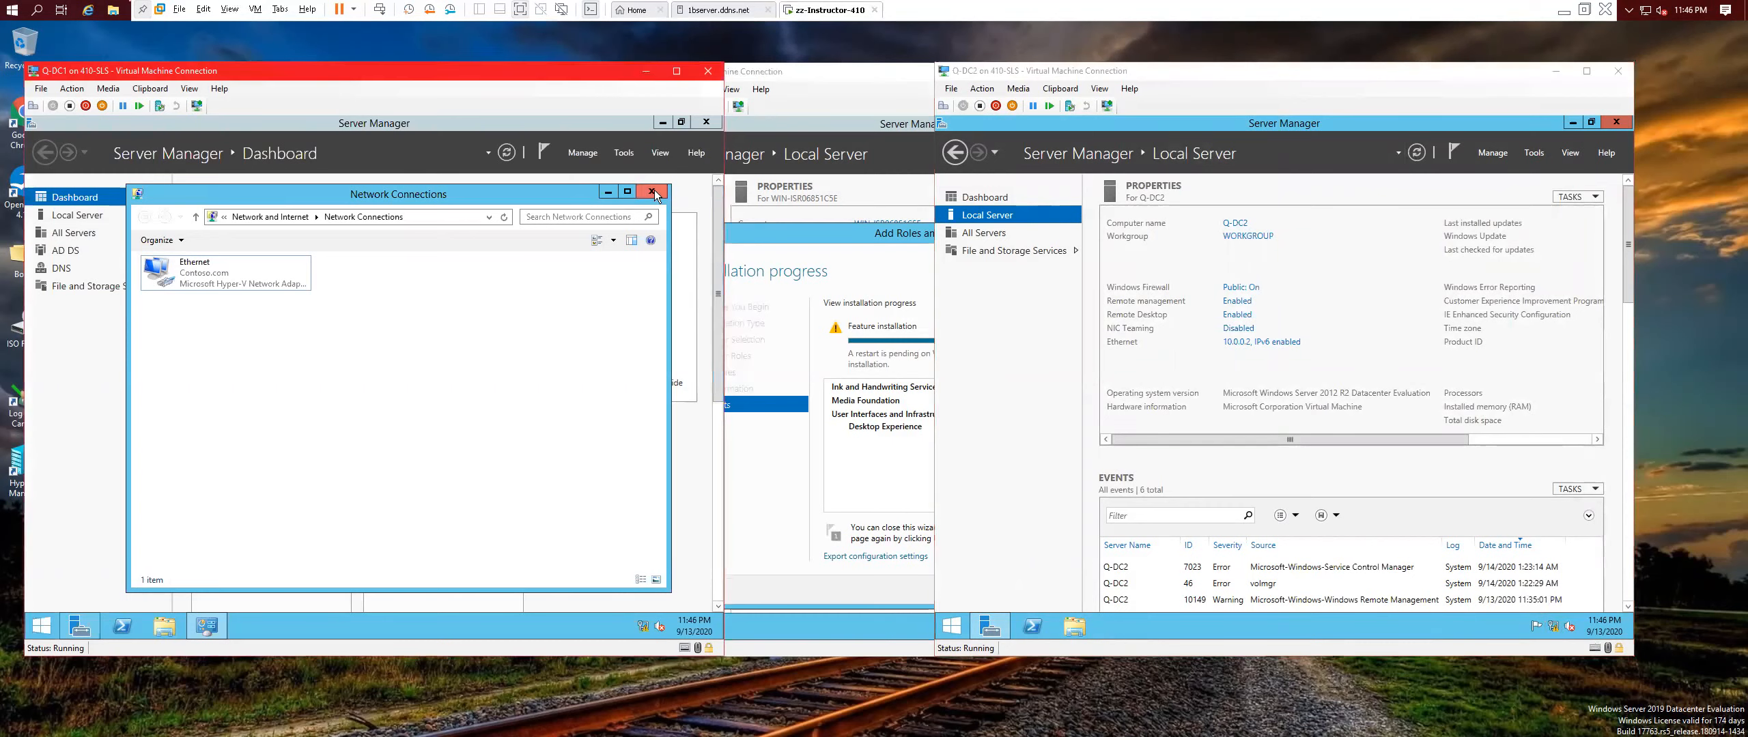
Open PowerShell on Q-DC1 and Q-DC2 and ping 10.0.0.1.
click(134, 628)
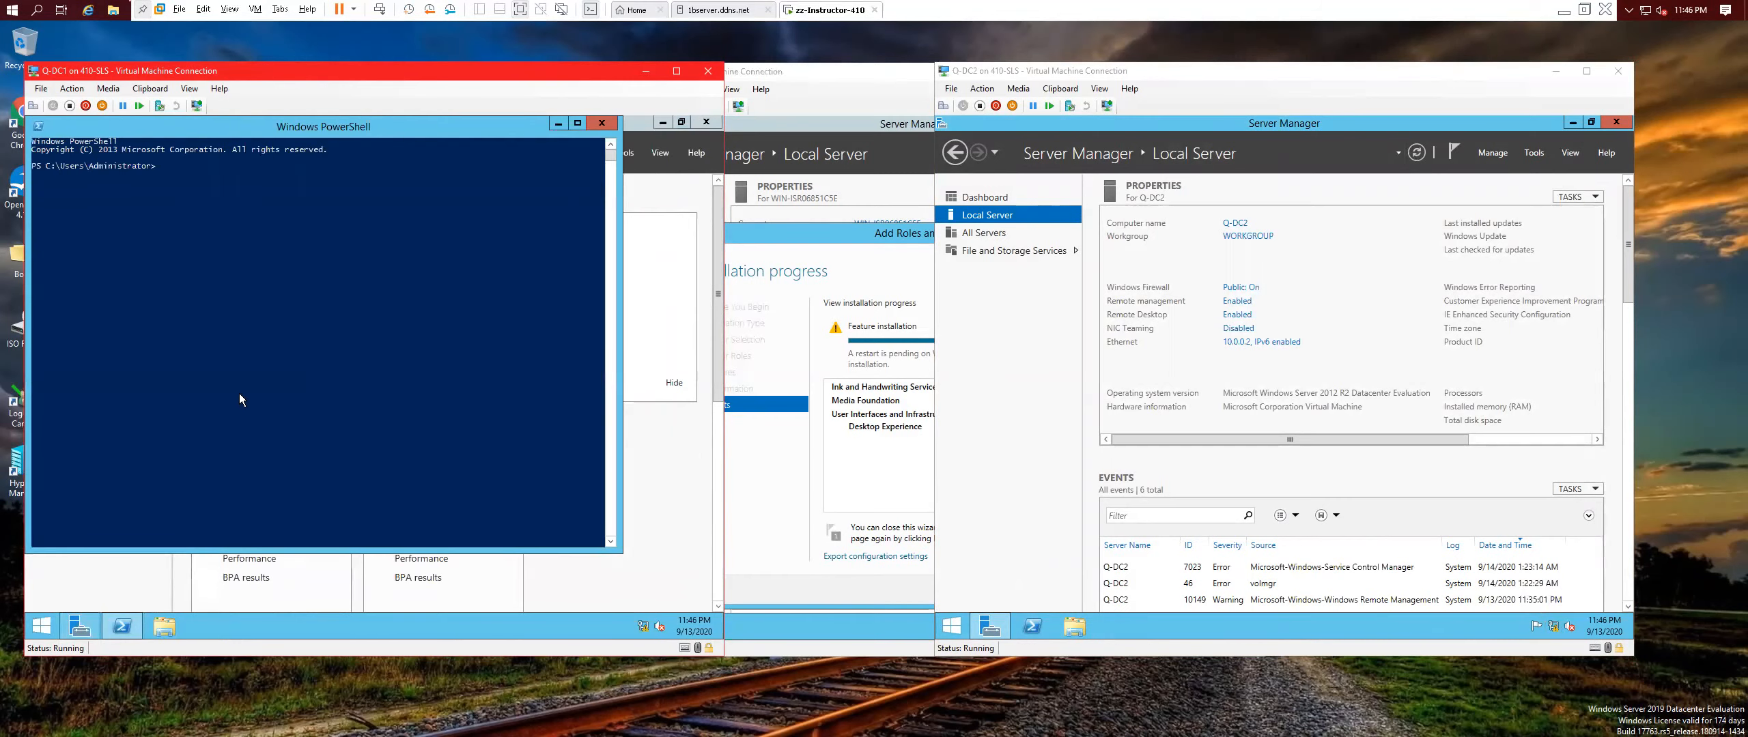
click(216, 192)
text(ping 10.0.0.1)
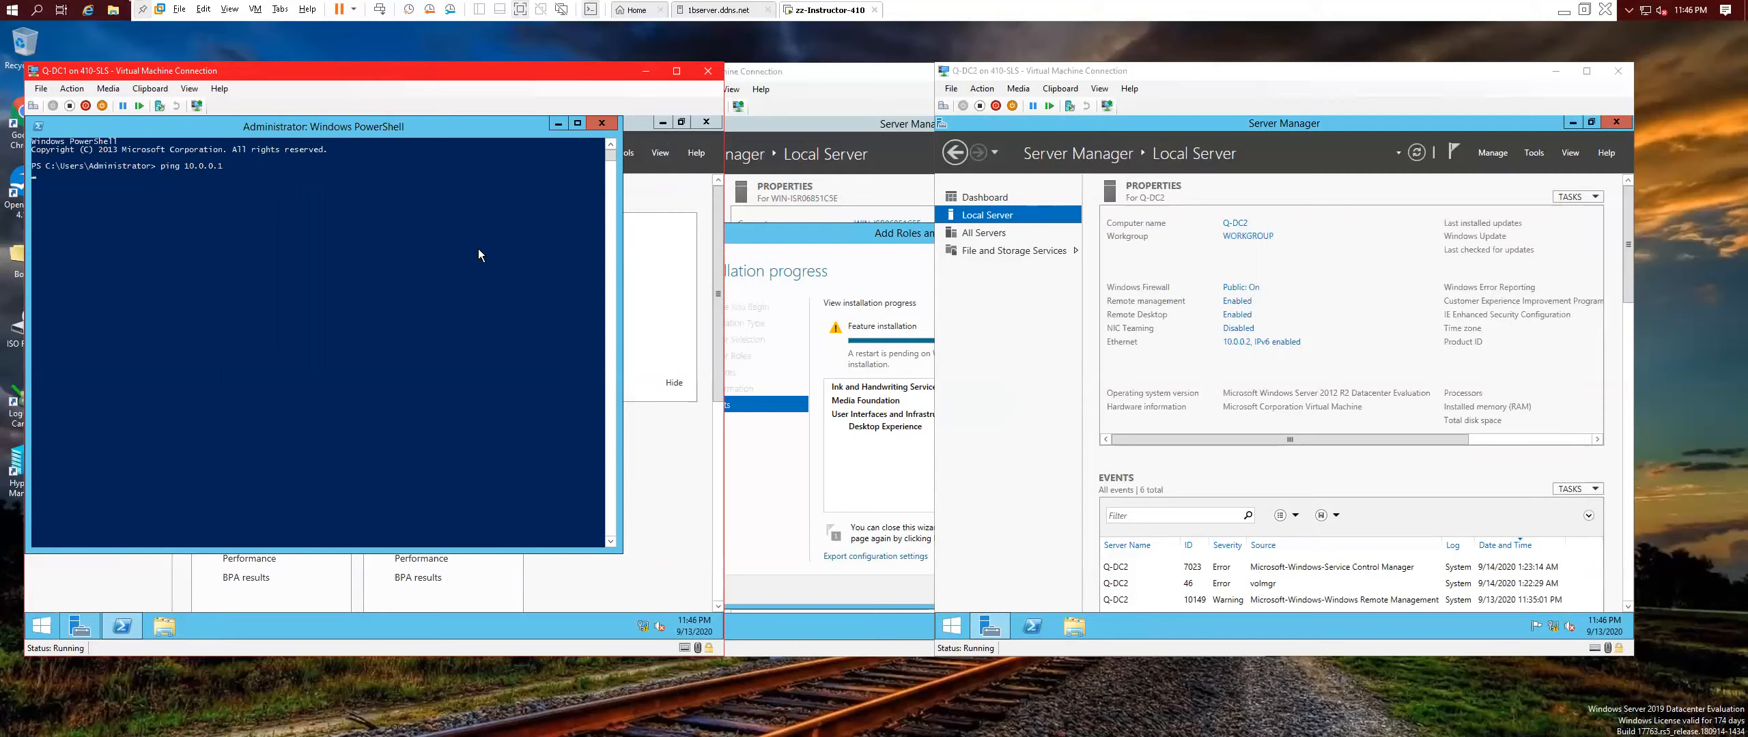
click(1203, 75)
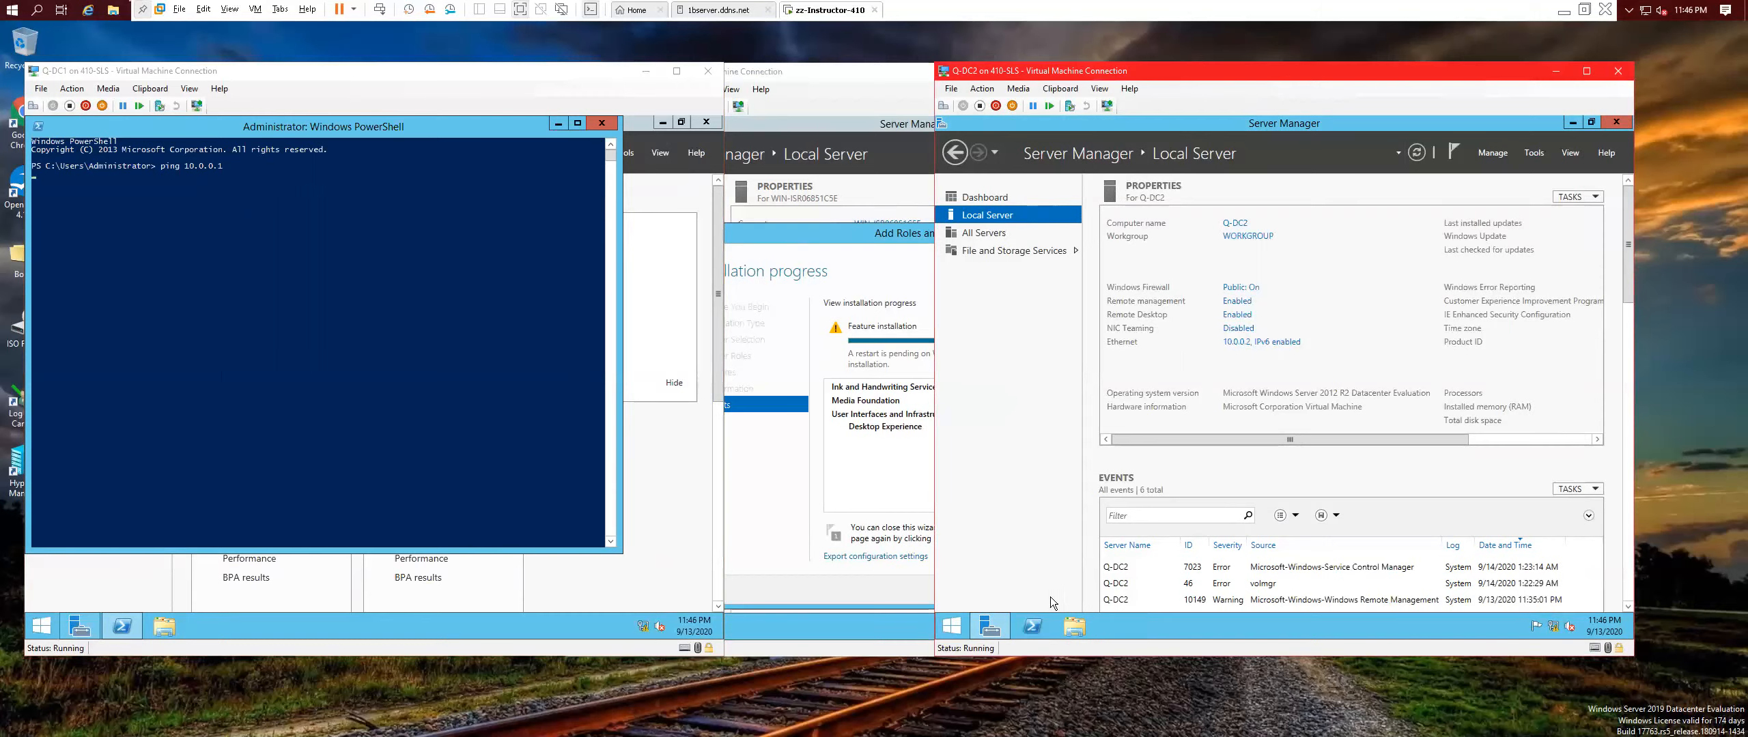
click(1042, 628)
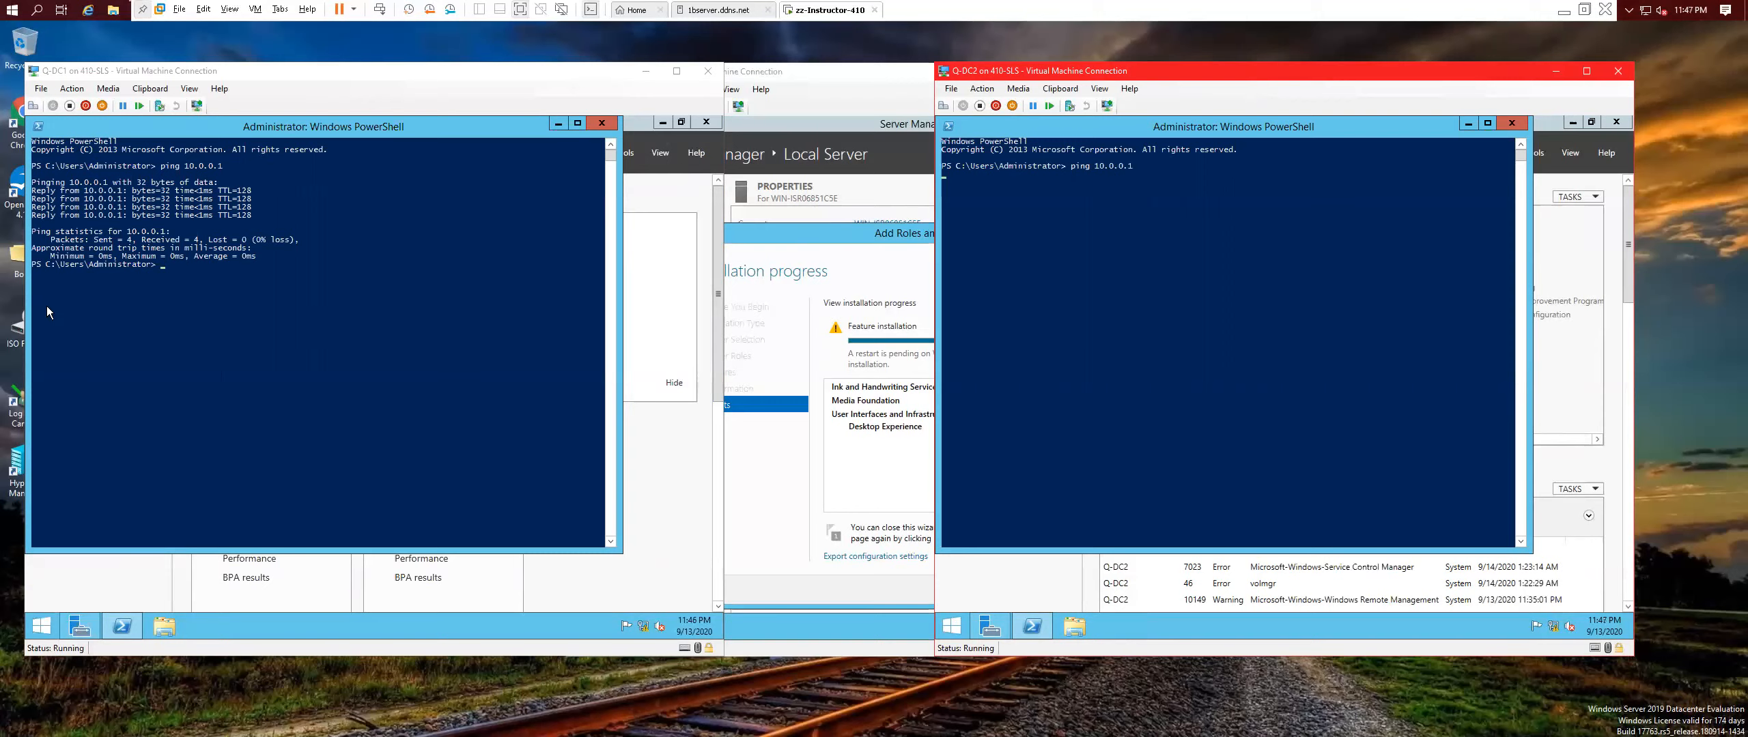
Ping 10.0.0.2 from Q-DC1's PowerShell console.
click(183, 275)
key(Up)
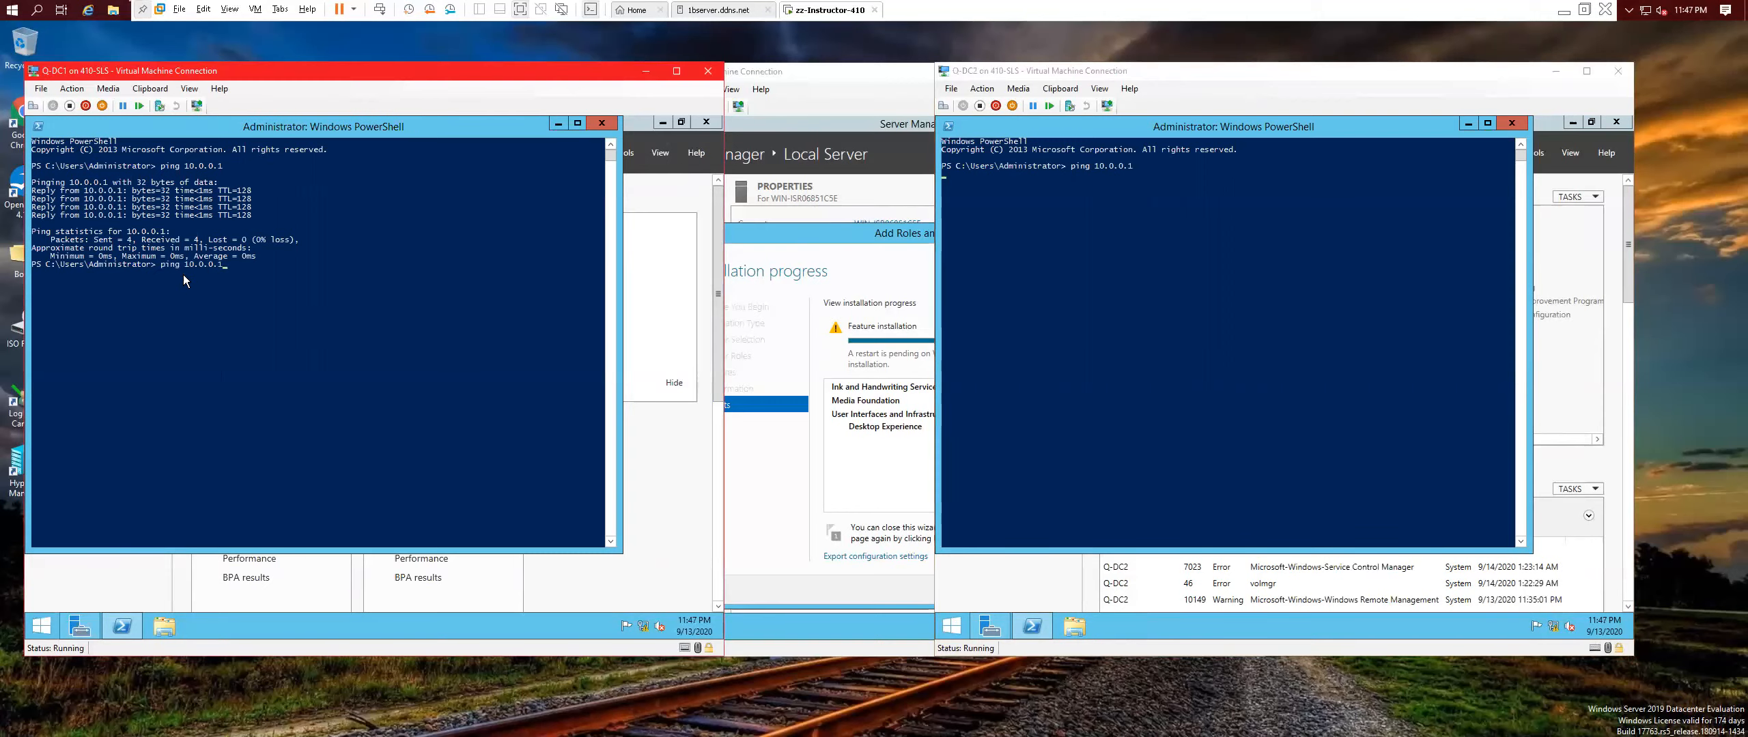
text(2)
key(Return)
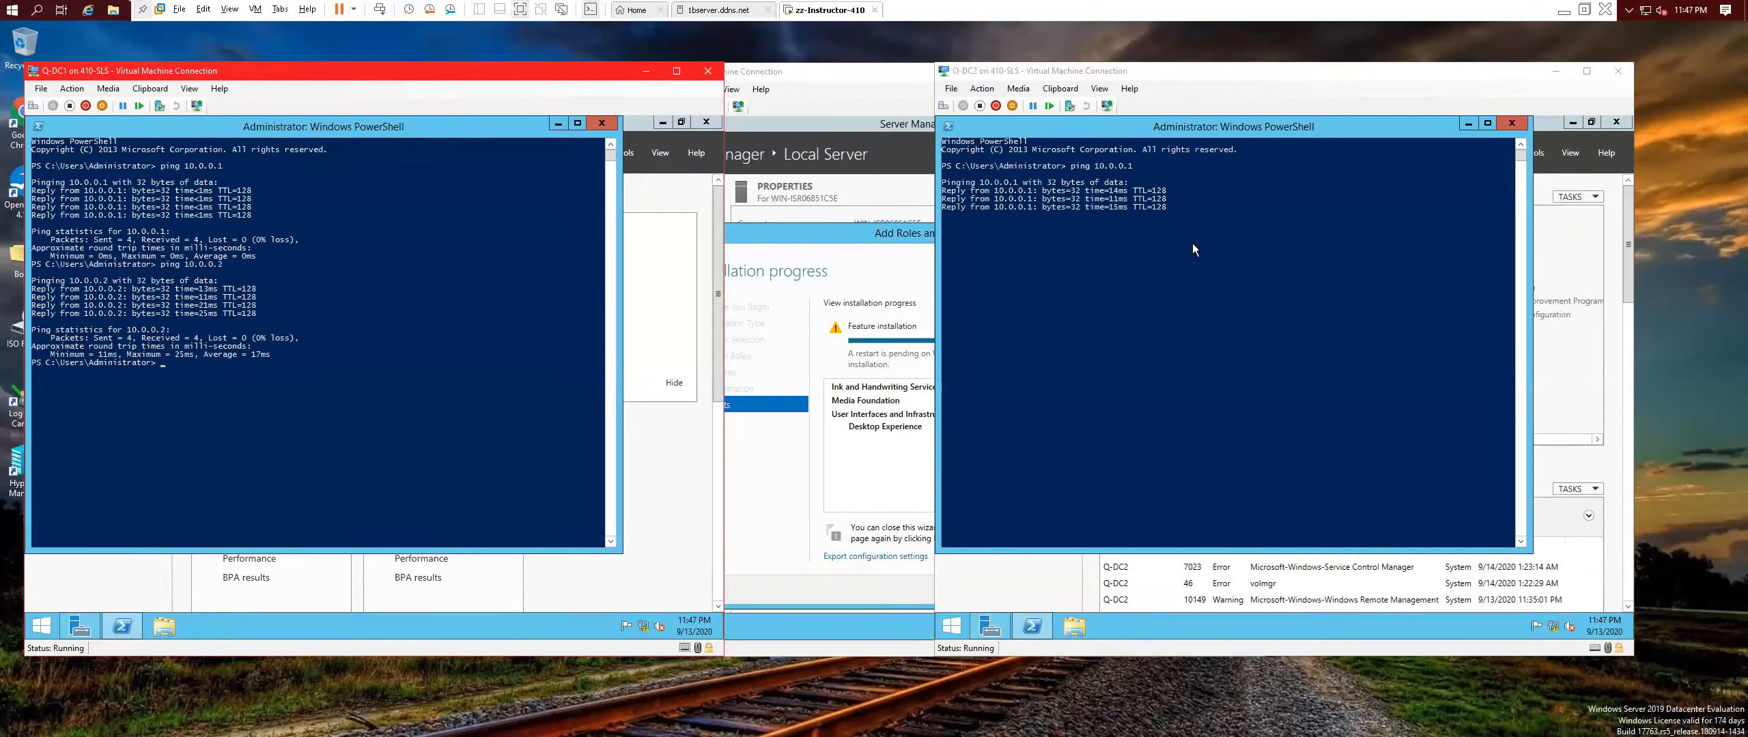
Ping 10.0.0.2 from Q-DC2, then close both PowerShell consoles.
click(1172, 291)
key(Up)
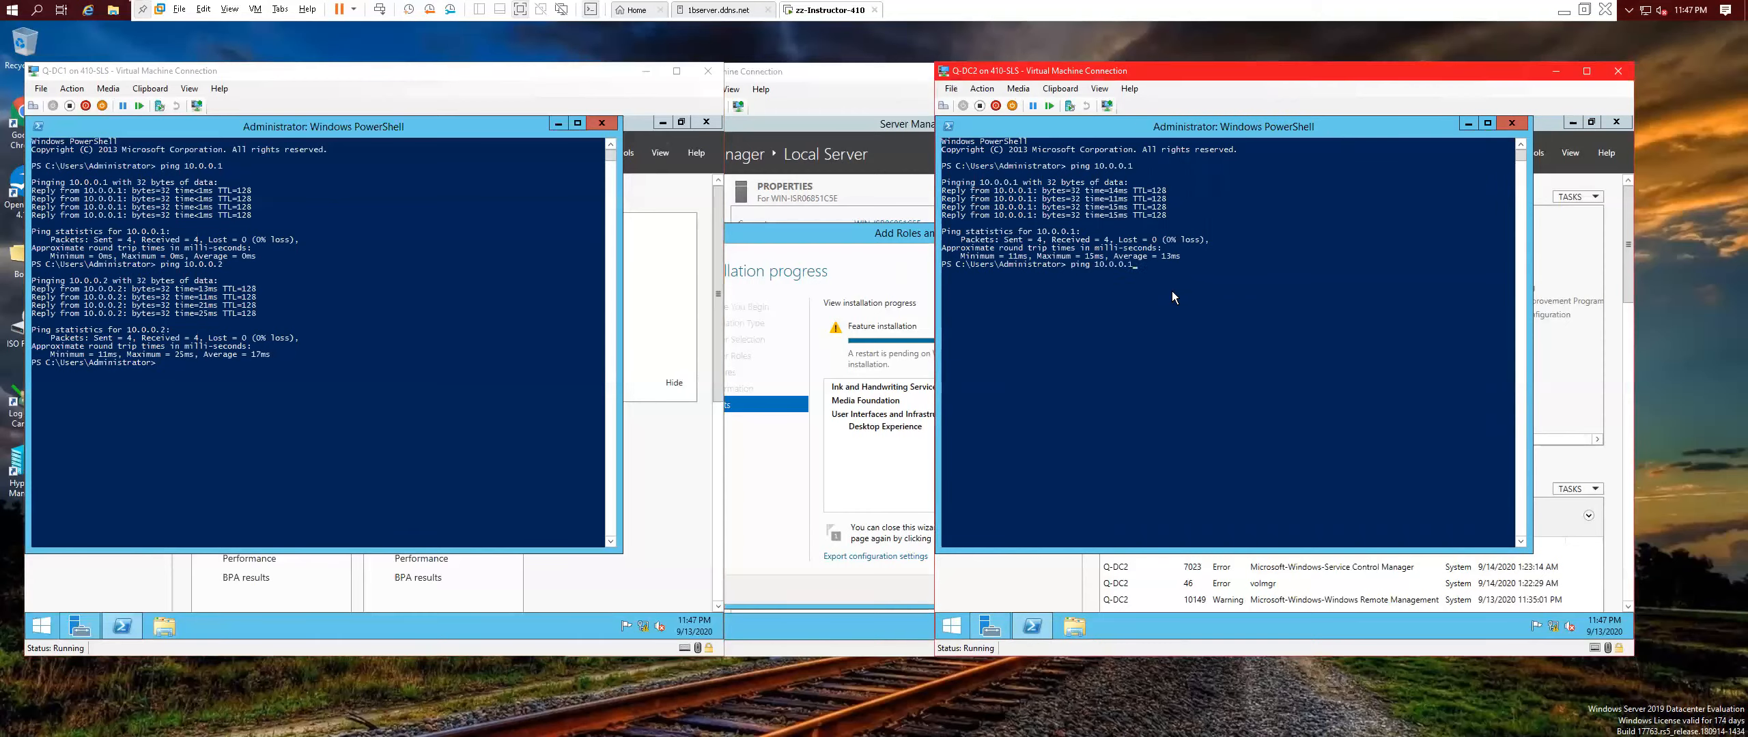
text(2)
key(Return)
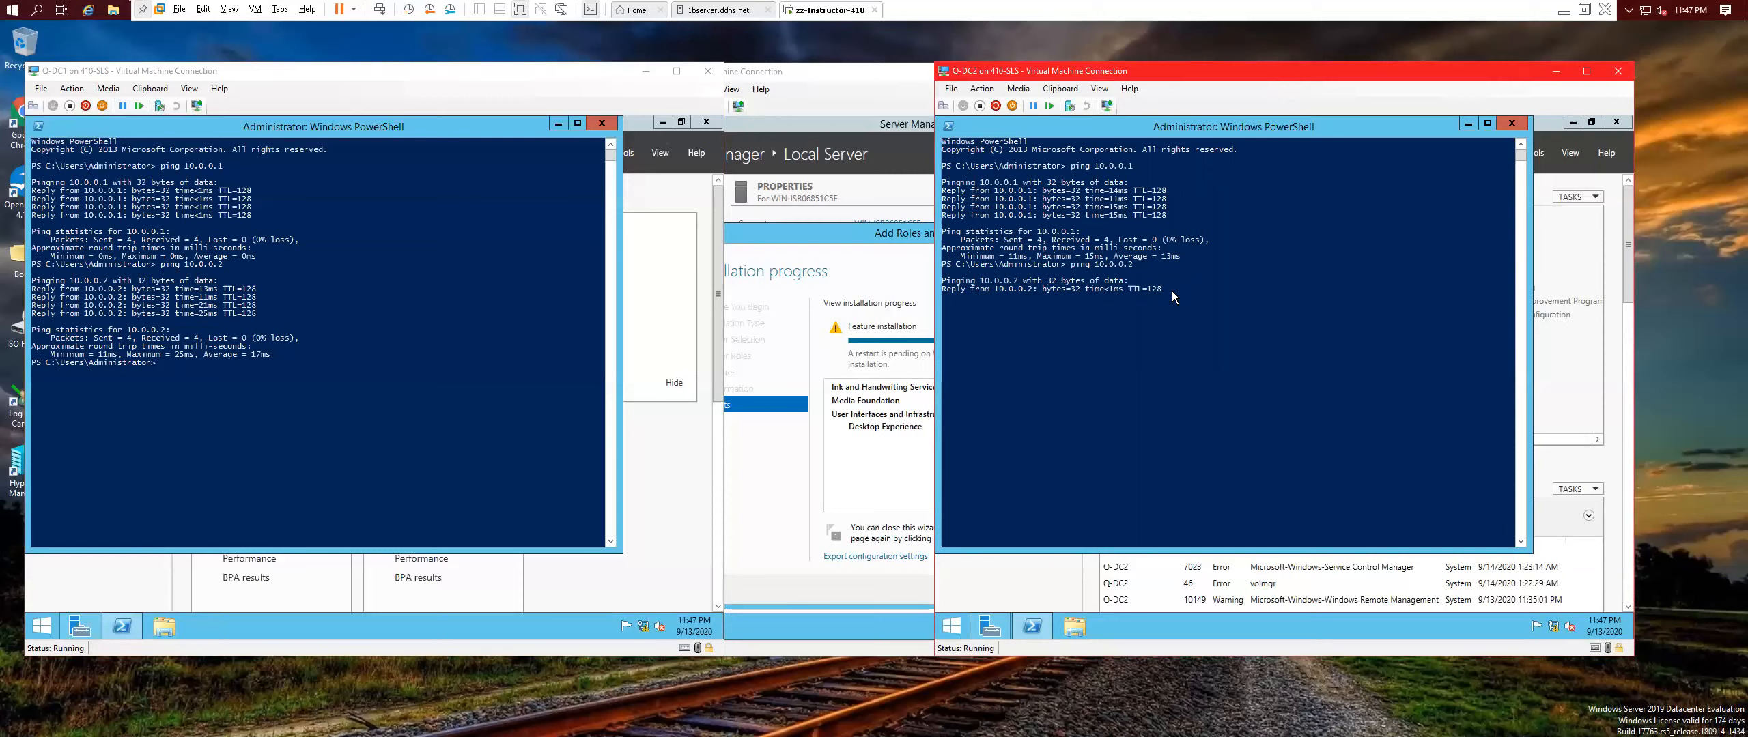
click(1509, 123)
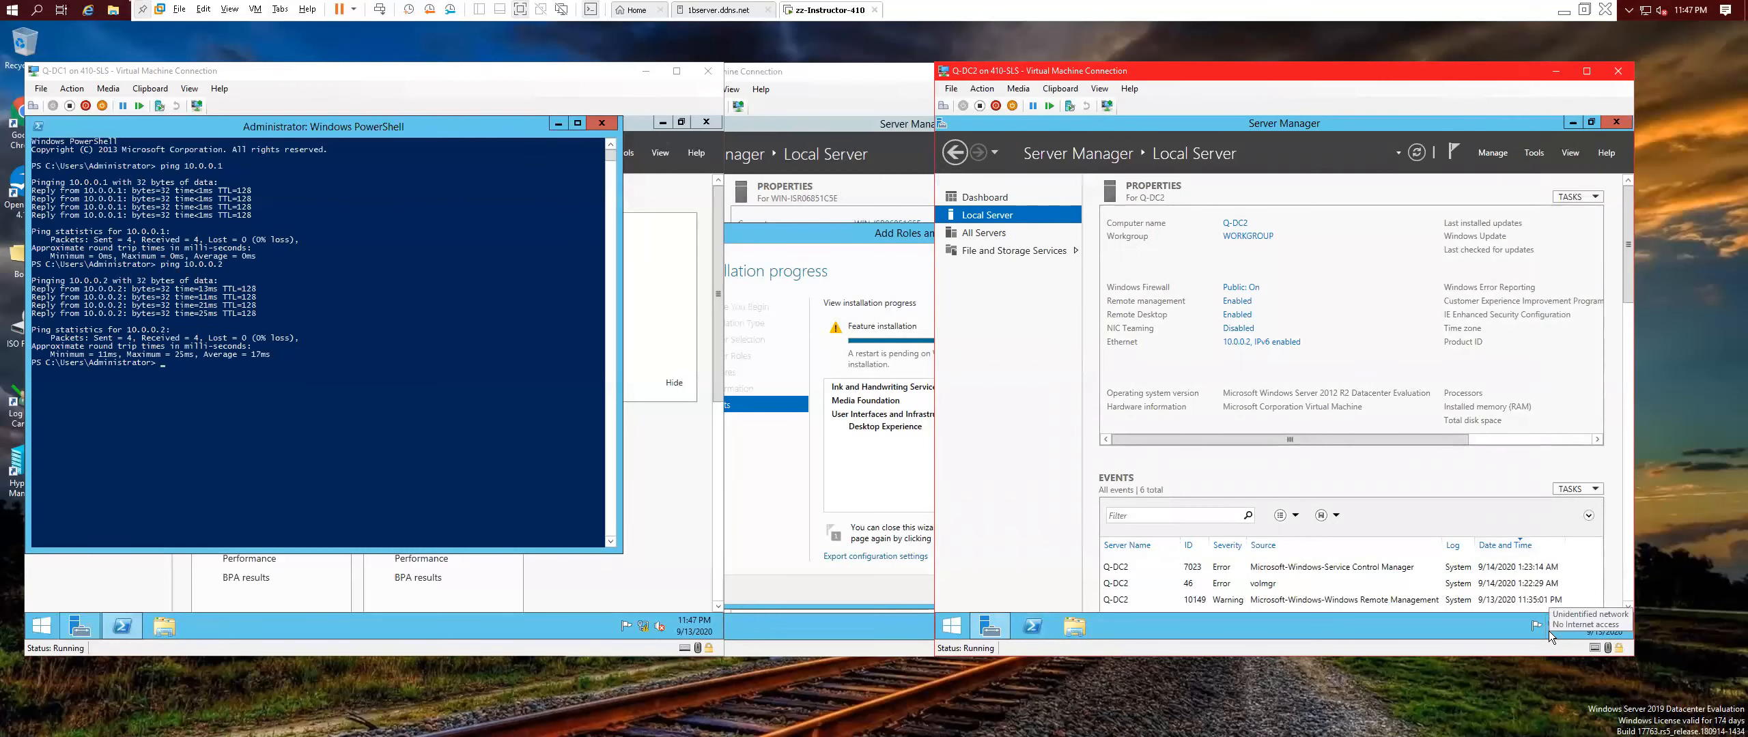
click(601, 124)
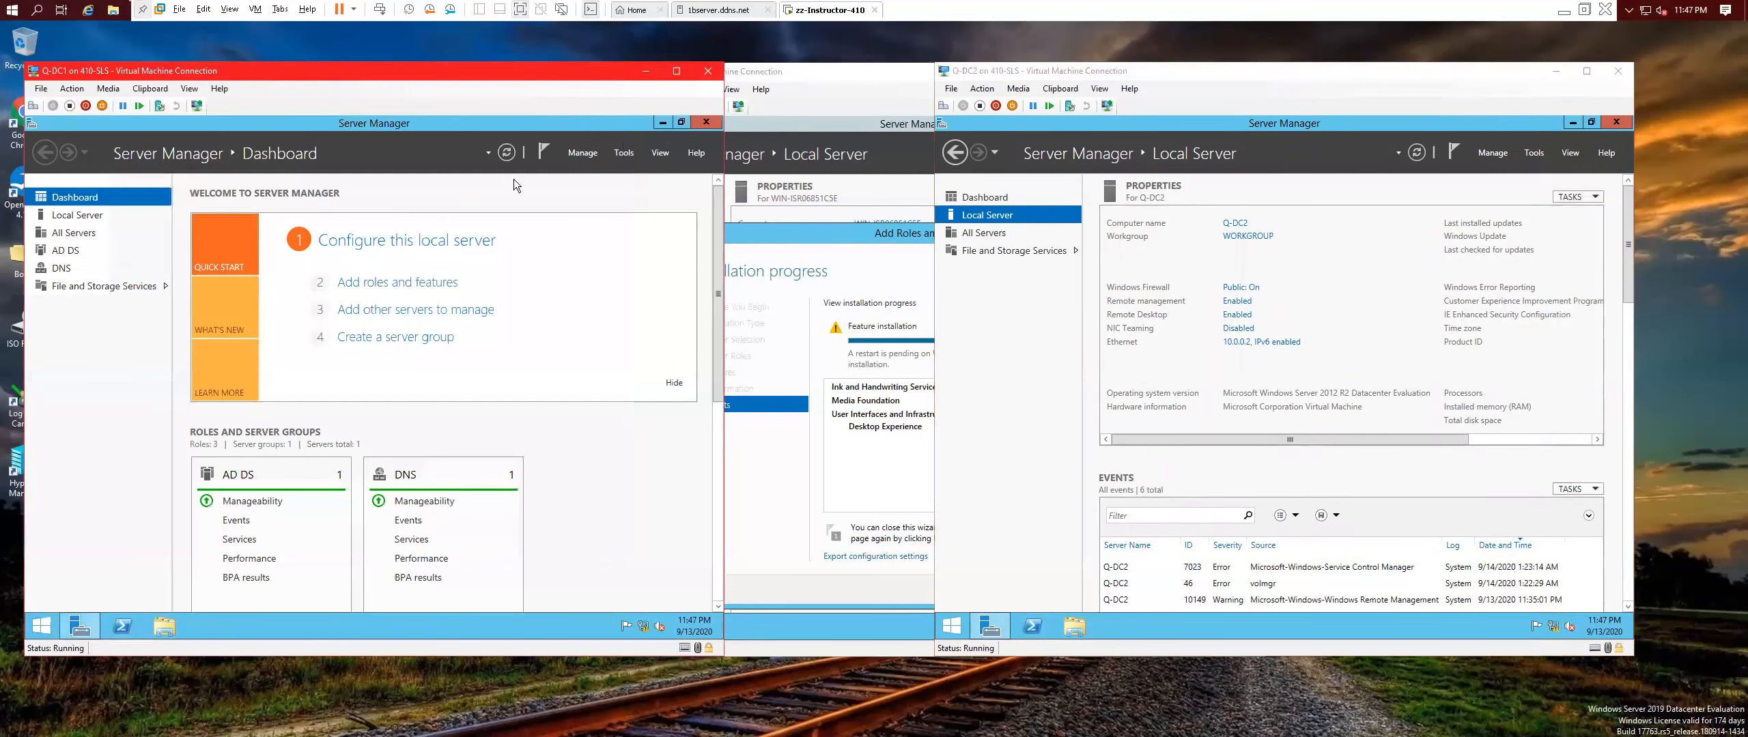
In Q-DC2's system properties, make the computer a member of domain contoso.com.
click(1264, 236)
click(1264, 237)
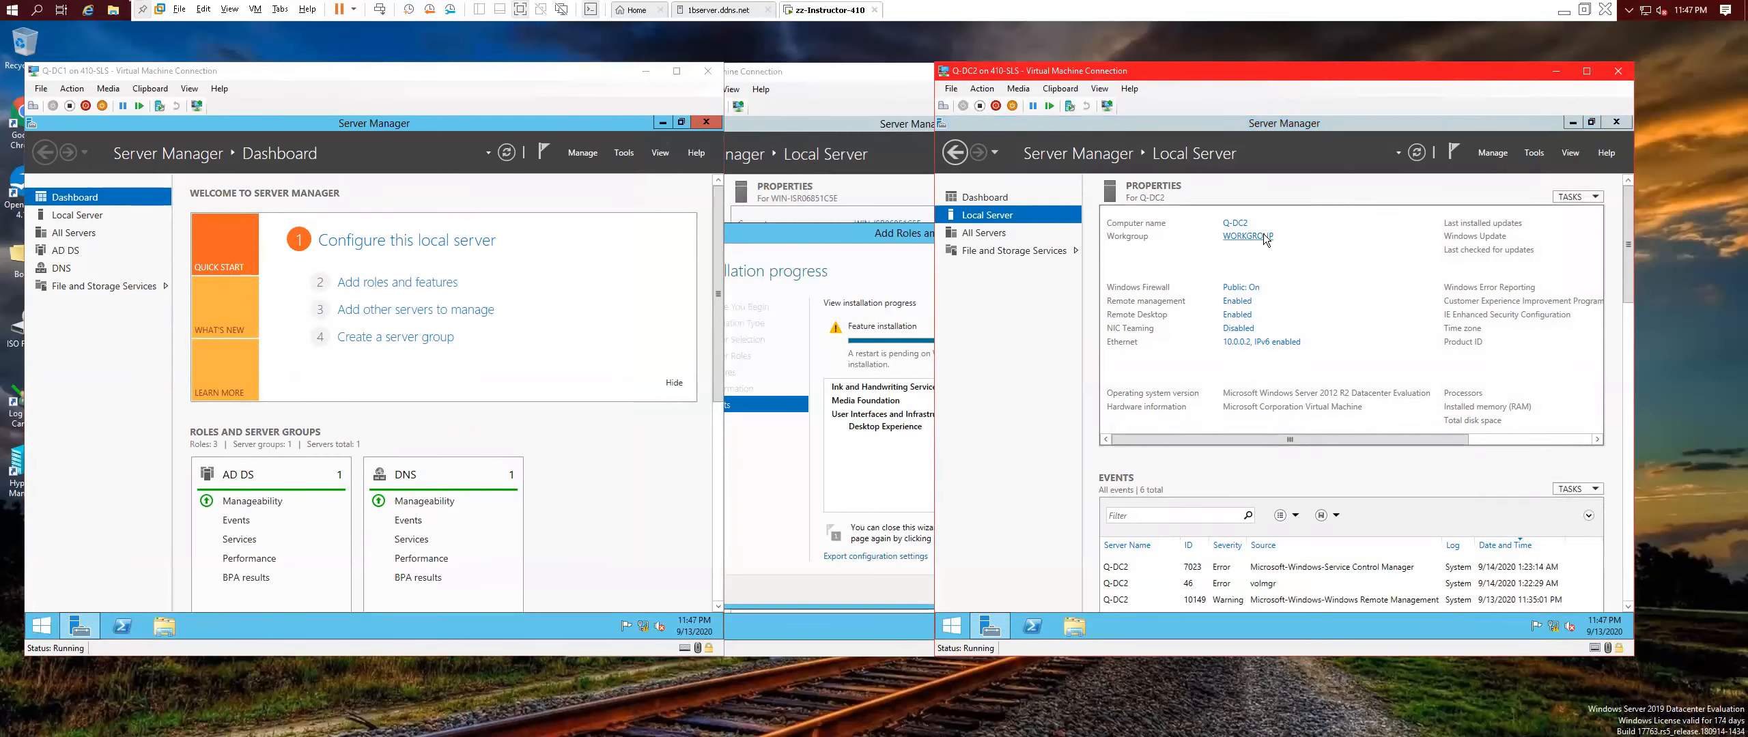
click(1263, 389)
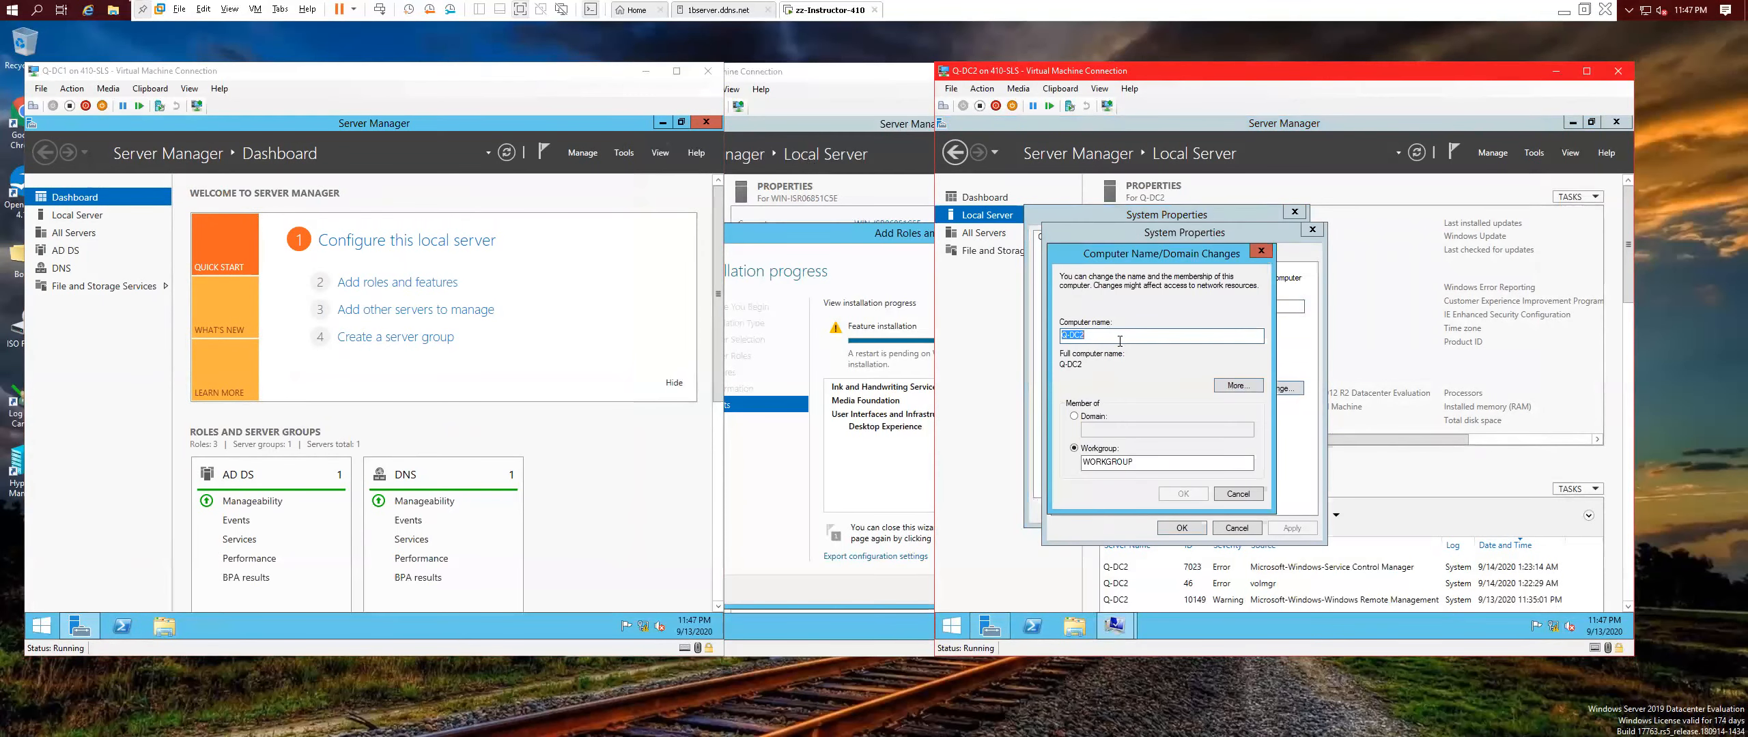
click(1074, 417)
text(contoso.com)
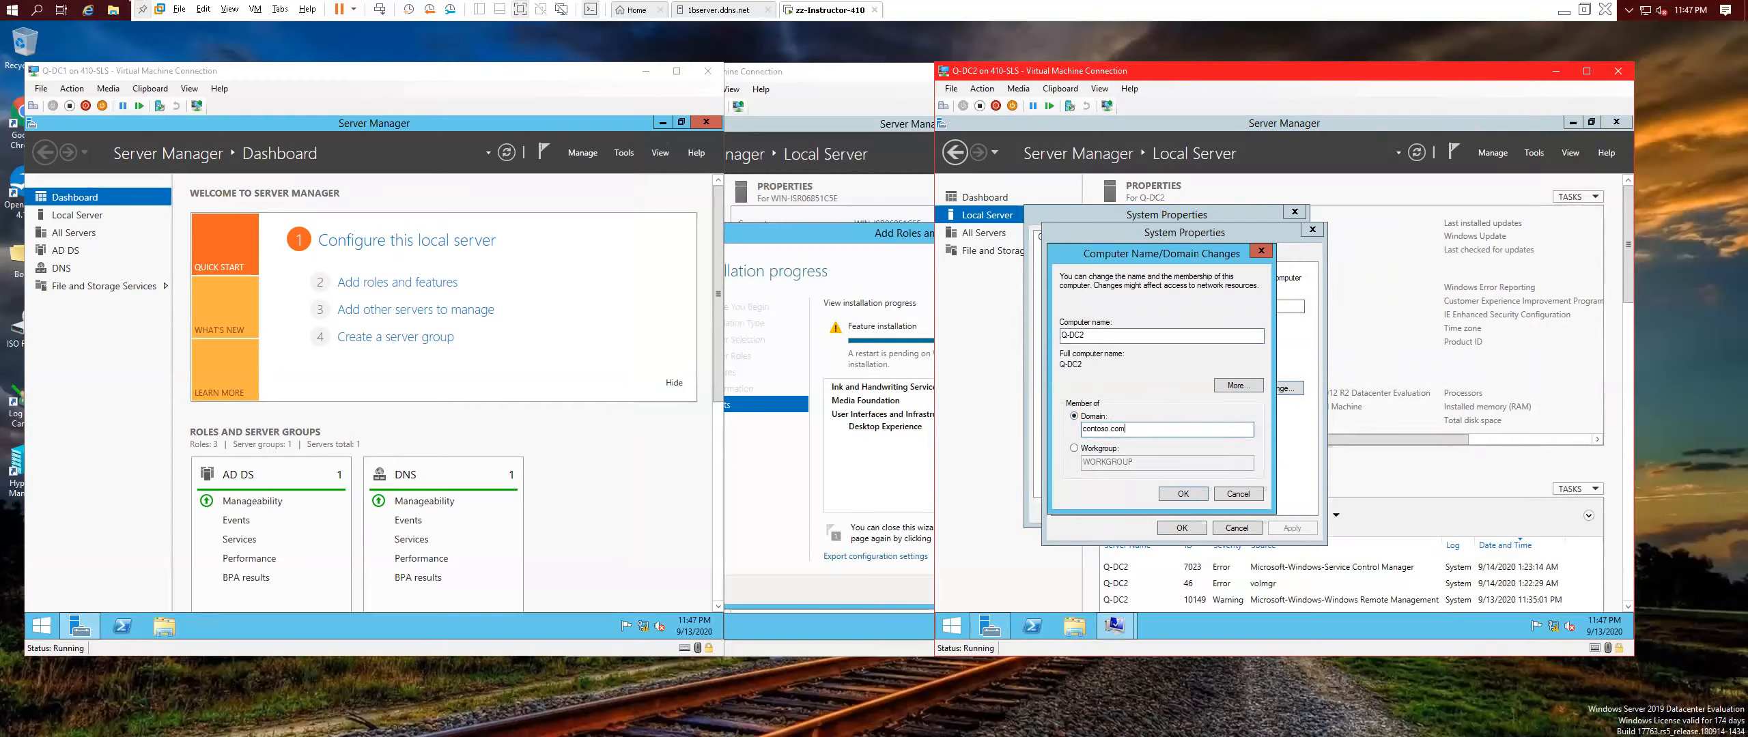
key(Return)
Enter the domain administrator credentials, accept the welcome and restart prompts, and restart Q-DC2 now.
text(administrator)
key(Tab)
text(Pa$$w0rd)
key(Return)
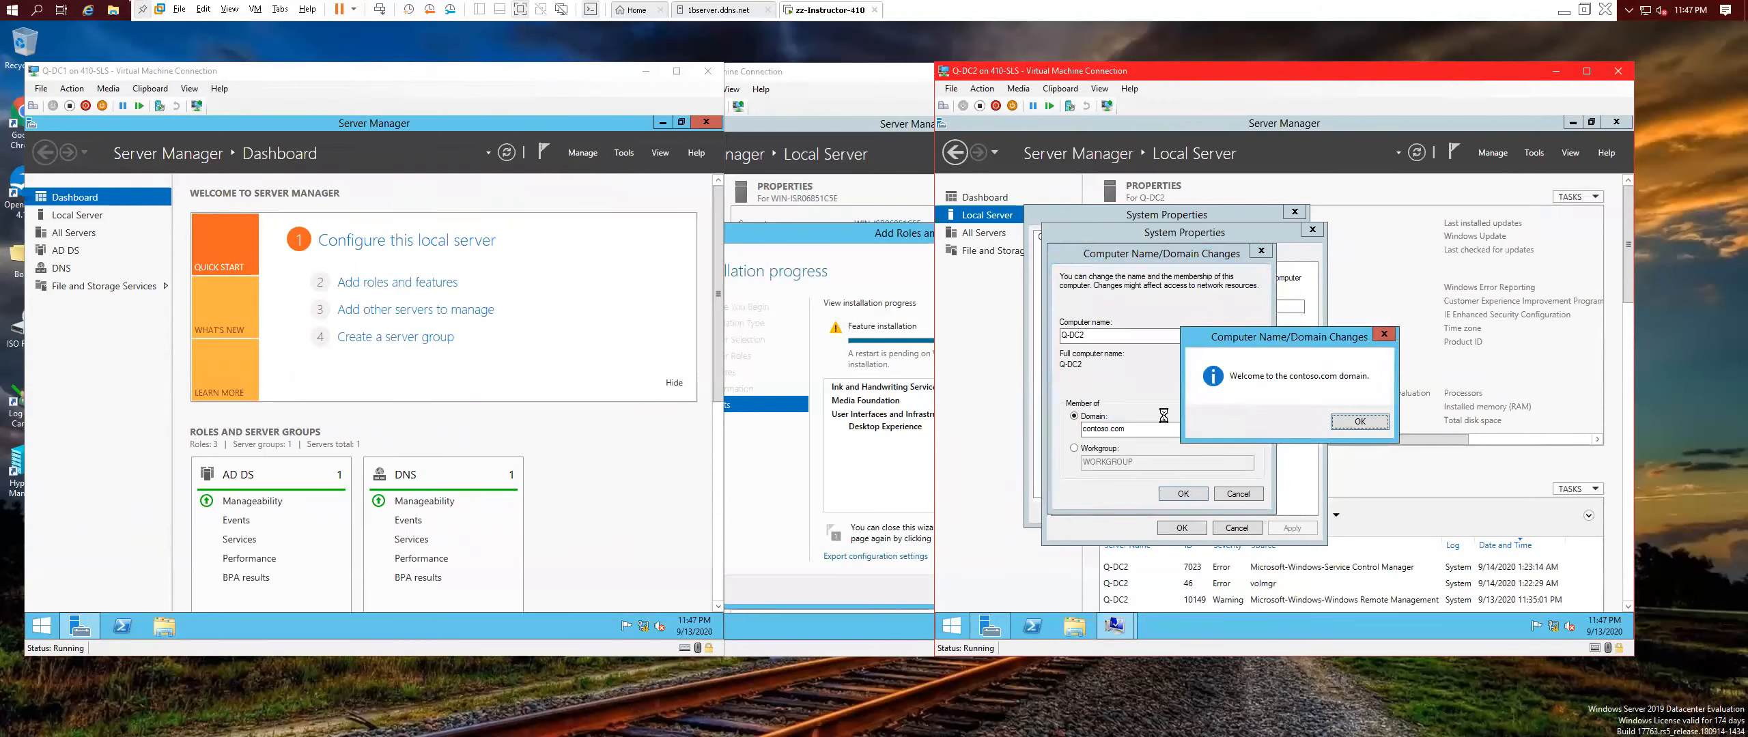
click(1360, 421)
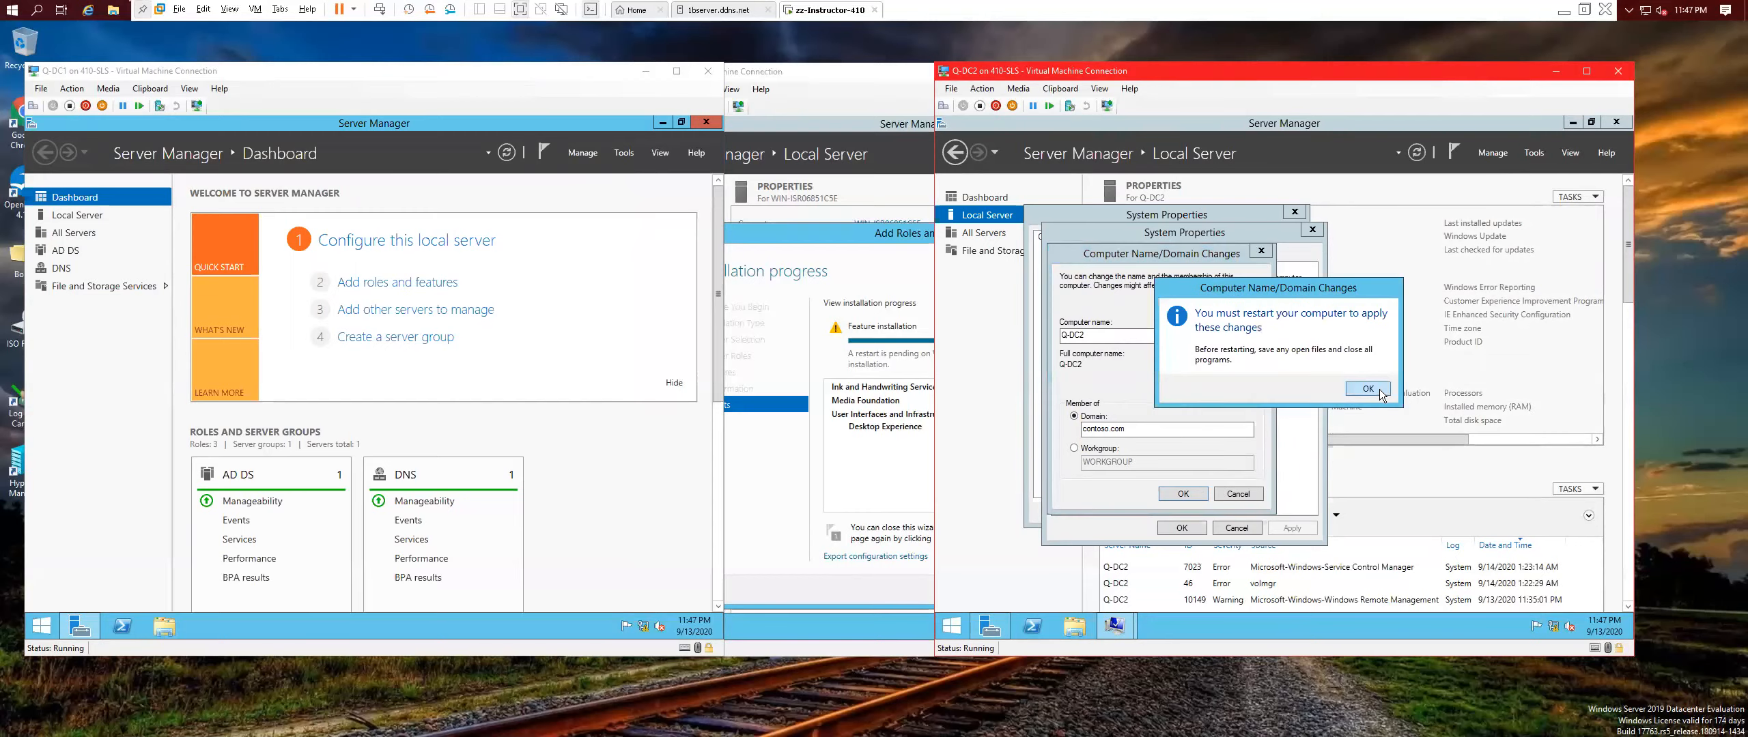
click(1379, 389)
click(1193, 529)
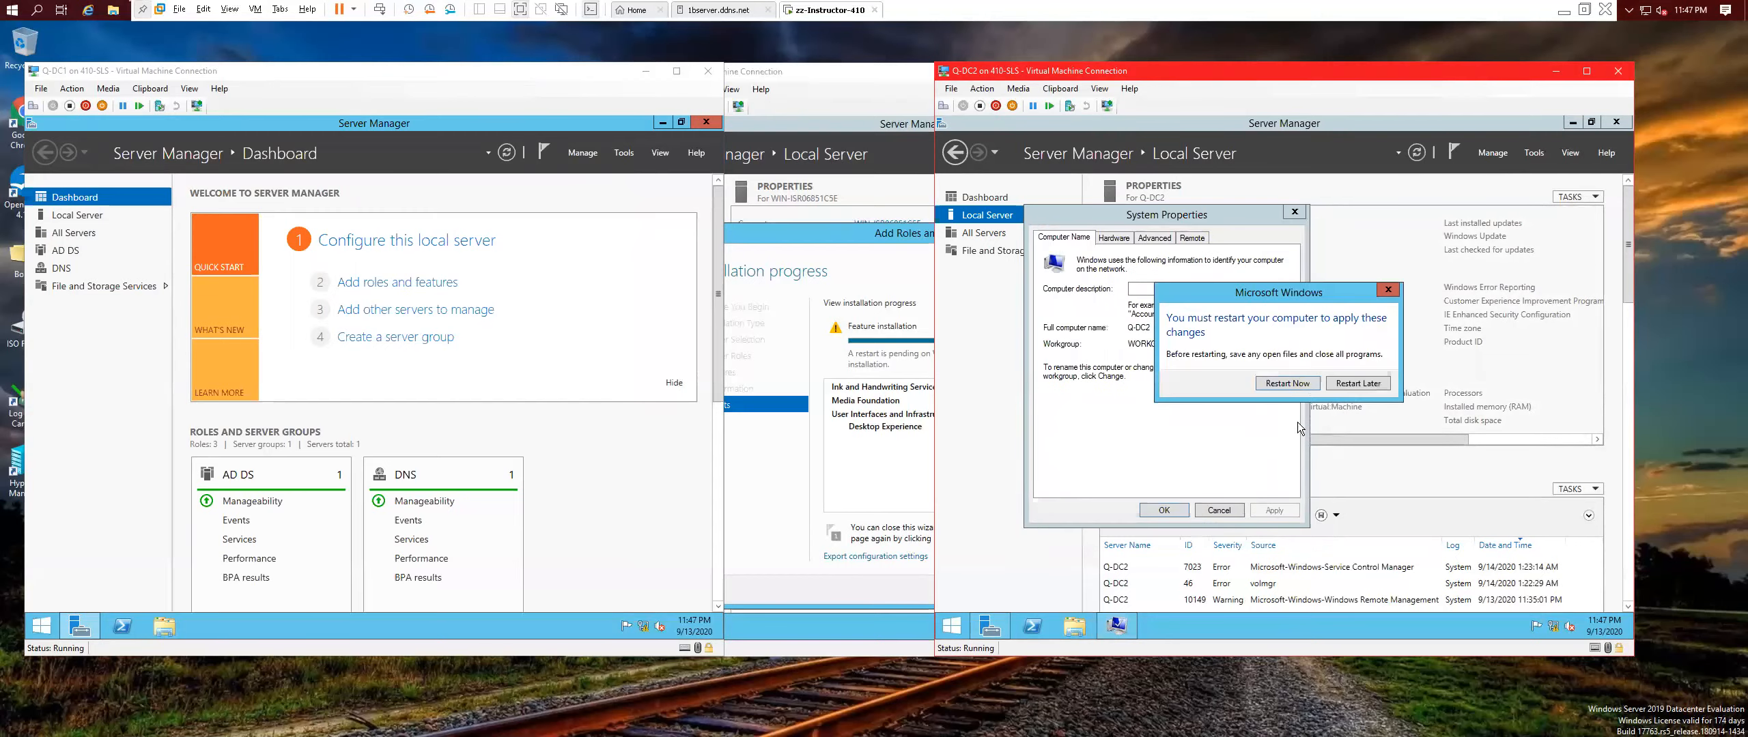
click(1287, 383)
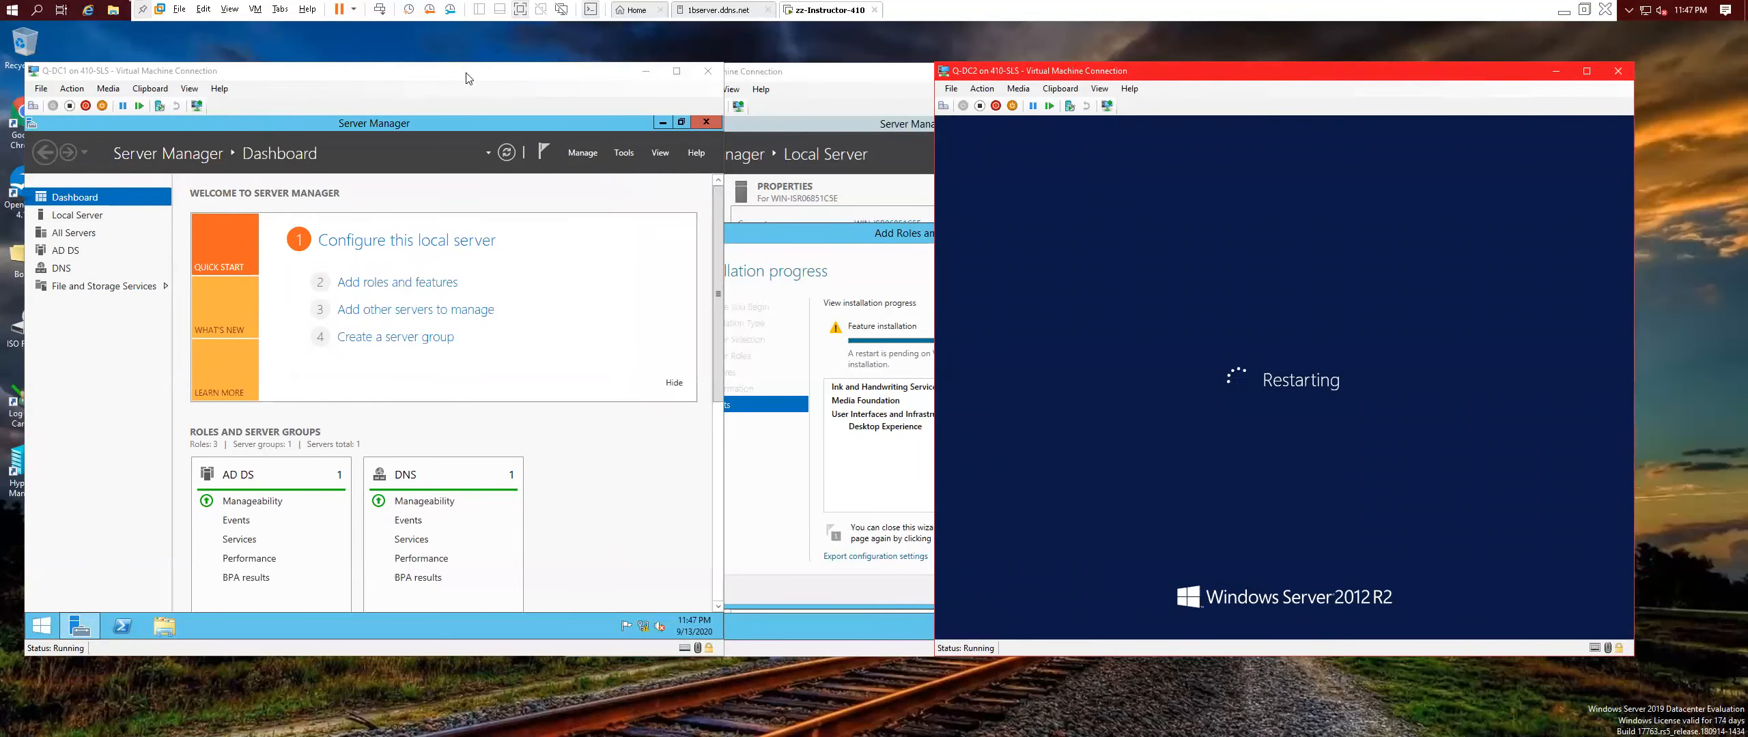
click(354, 73)
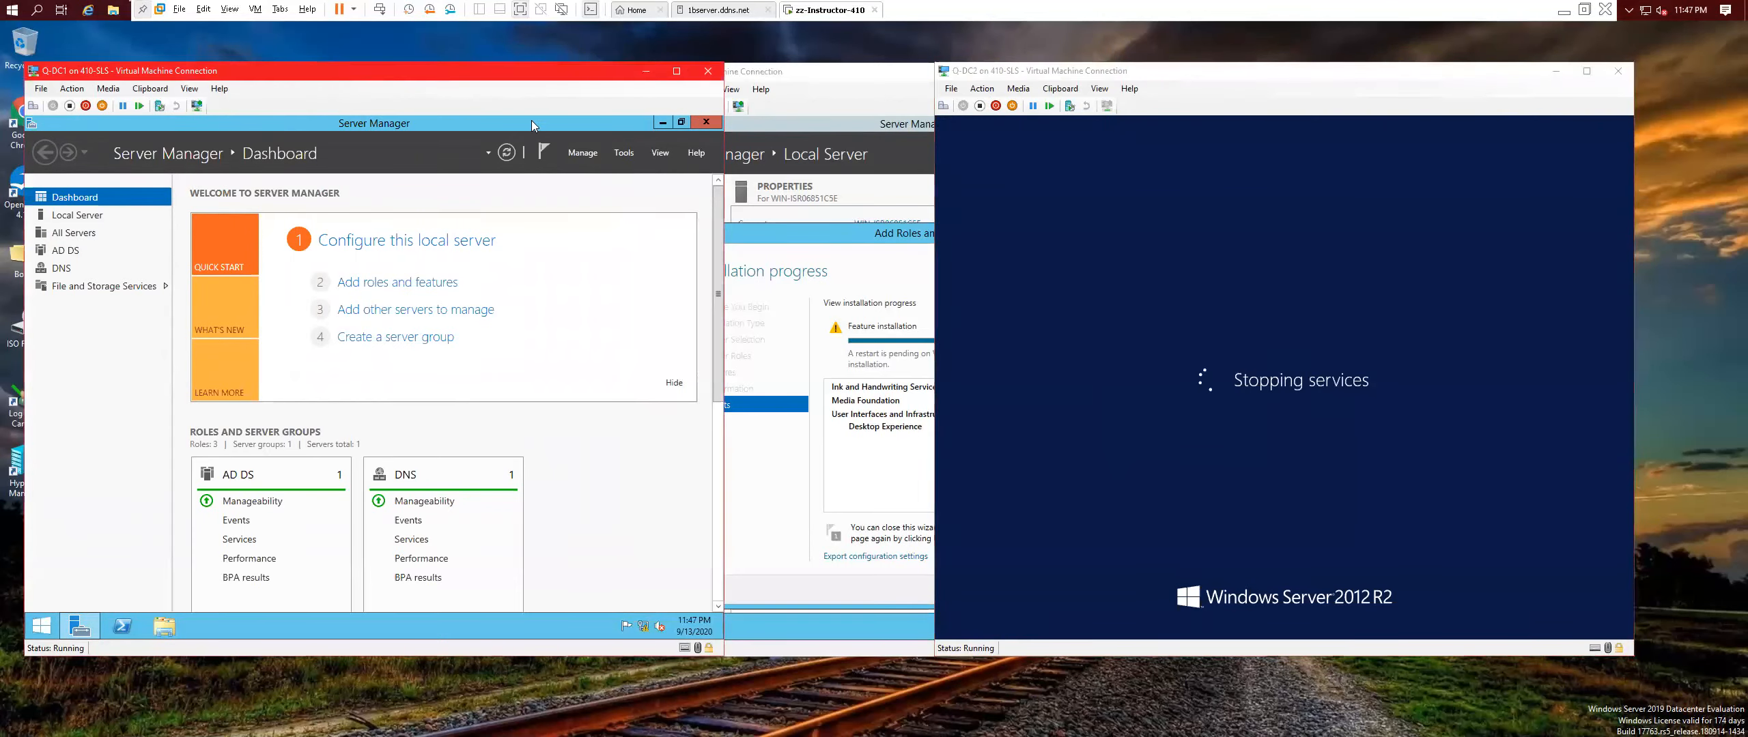
Close Q-Test Bench's feature wizard and restart it from the Start right-click menu, confirming Continue.
click(854, 235)
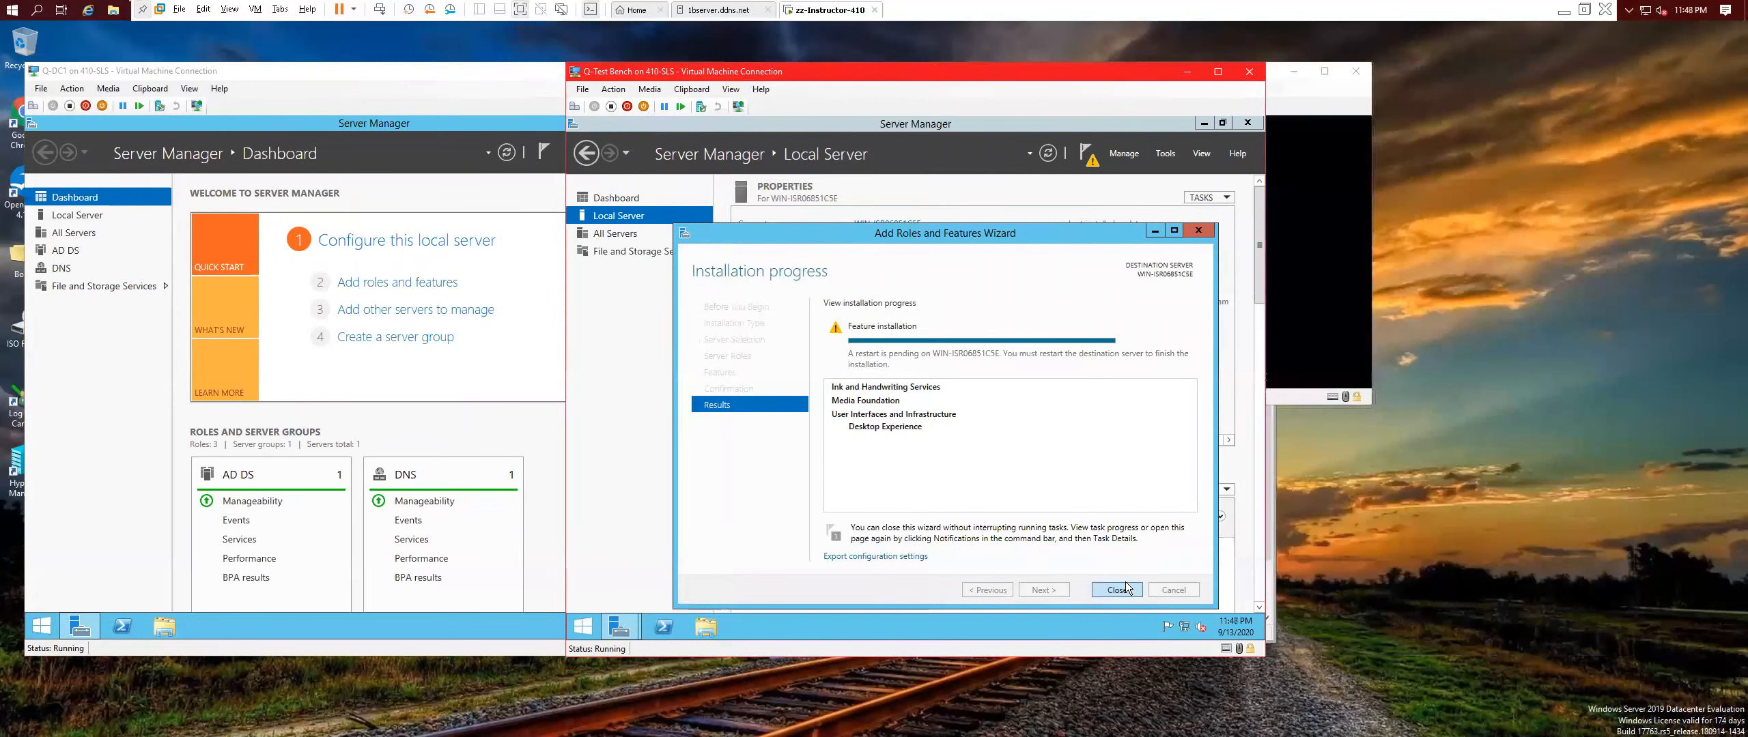
click(1125, 589)
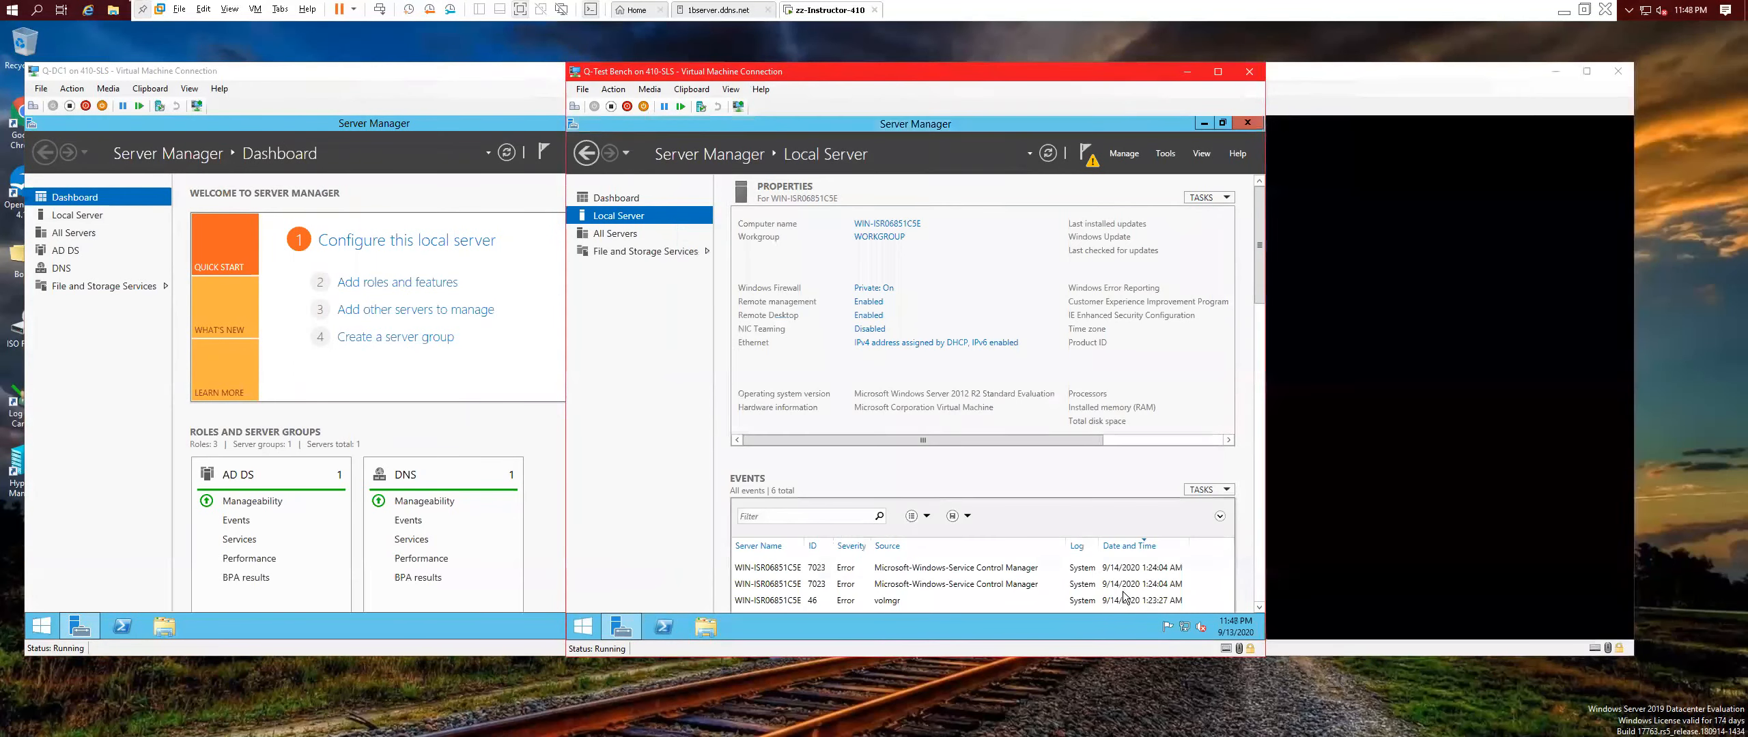
right_click(580, 628)
mouse_move(677, 602)
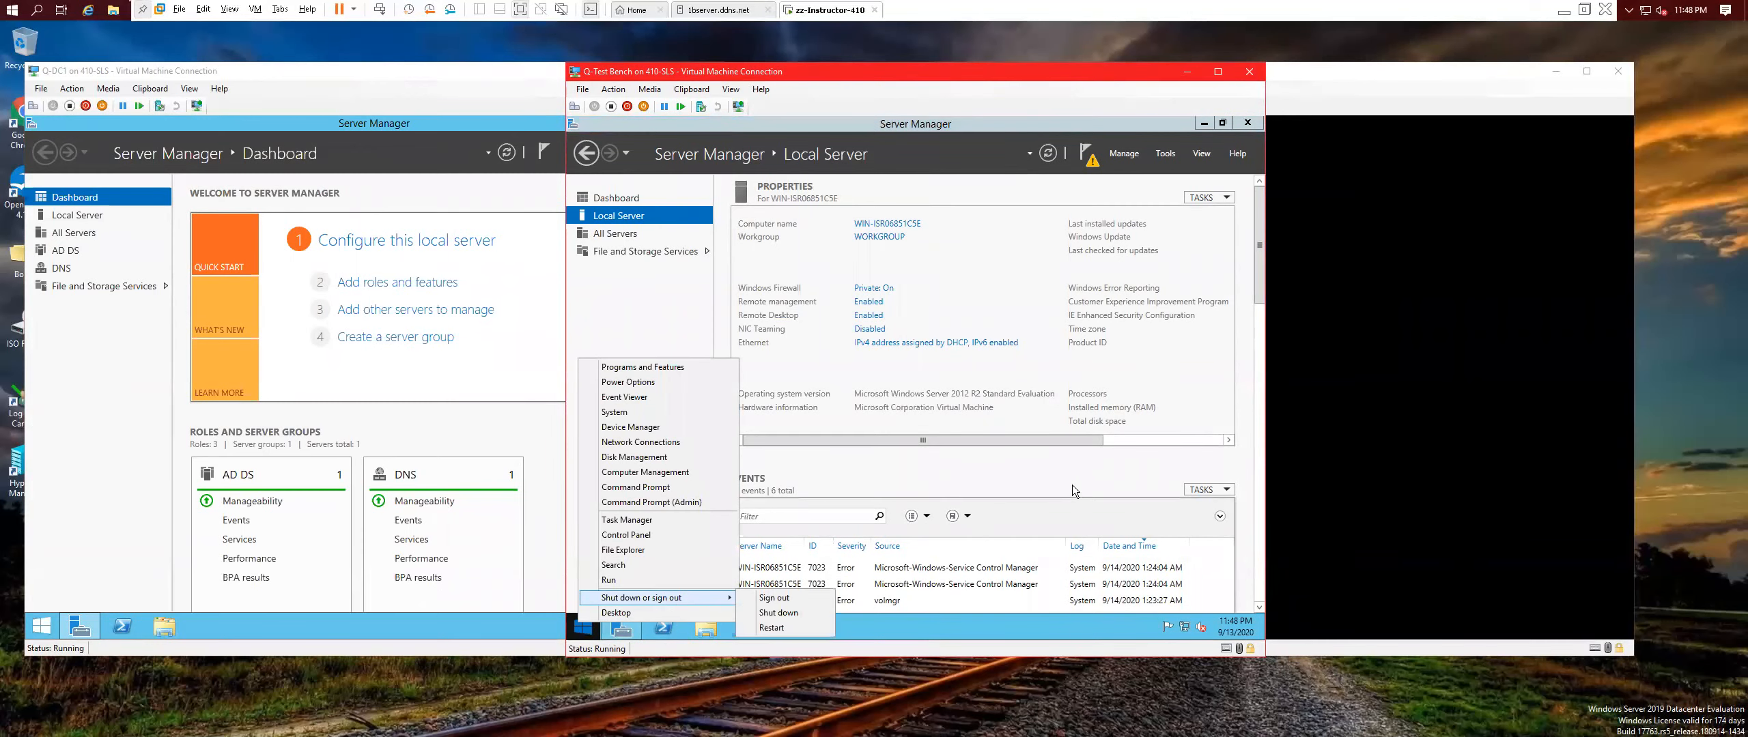
click(1072, 491)
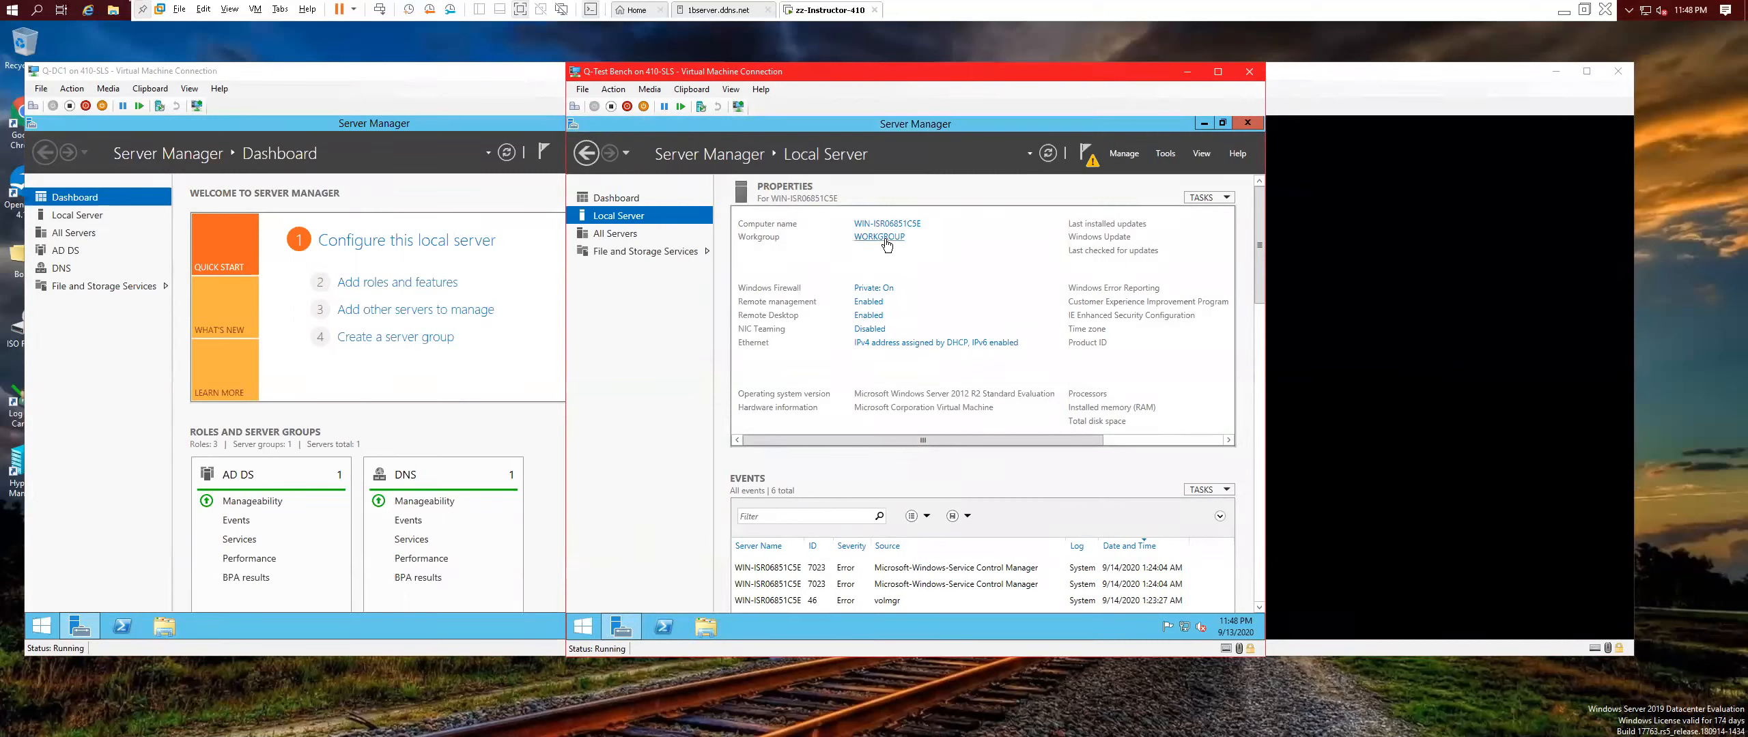
right_click(604, 619)
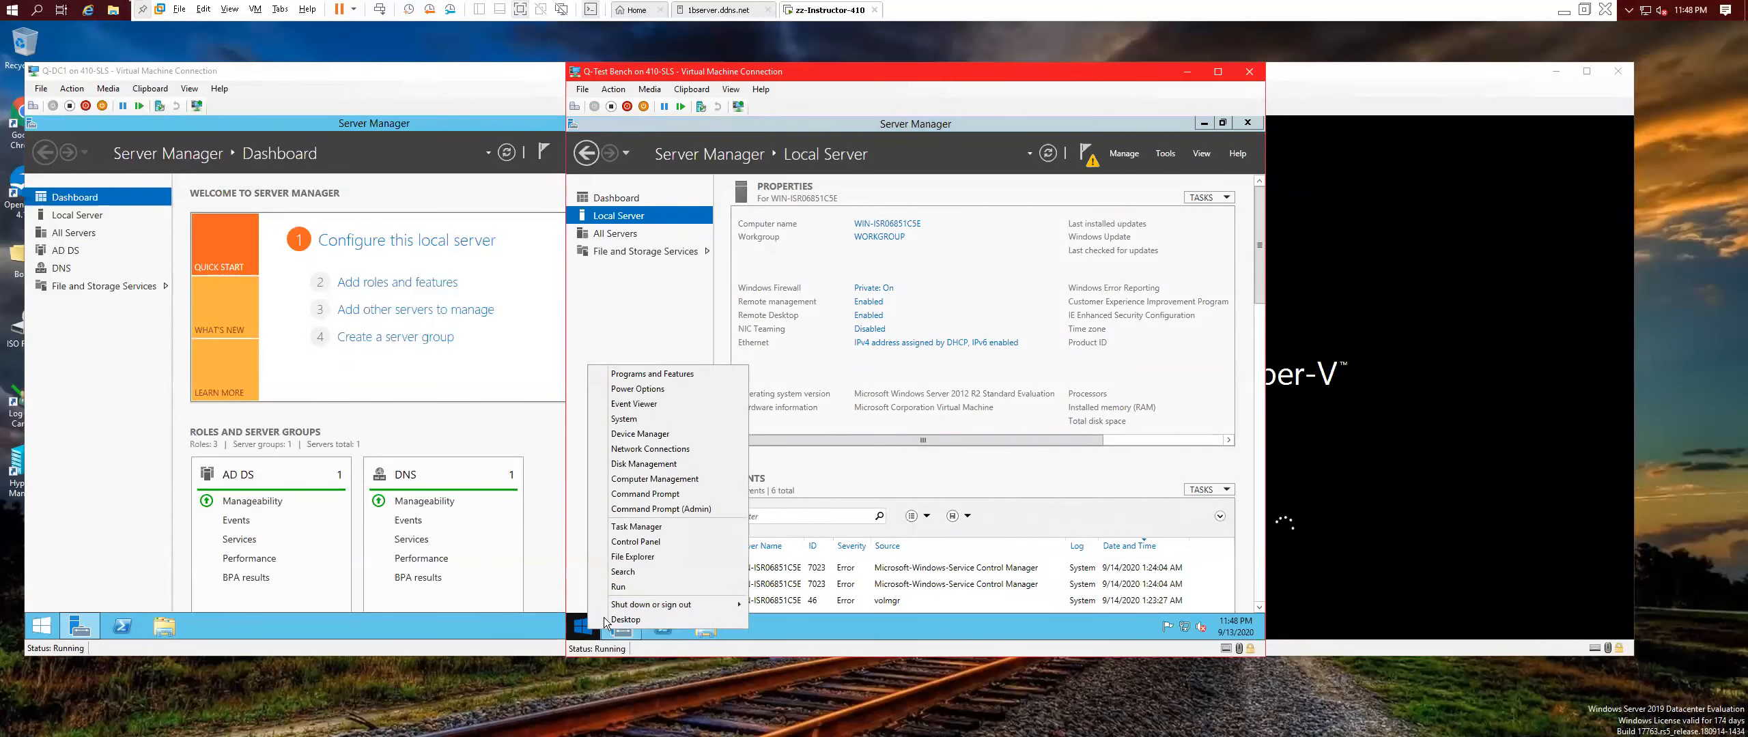
mouse_move(664, 605)
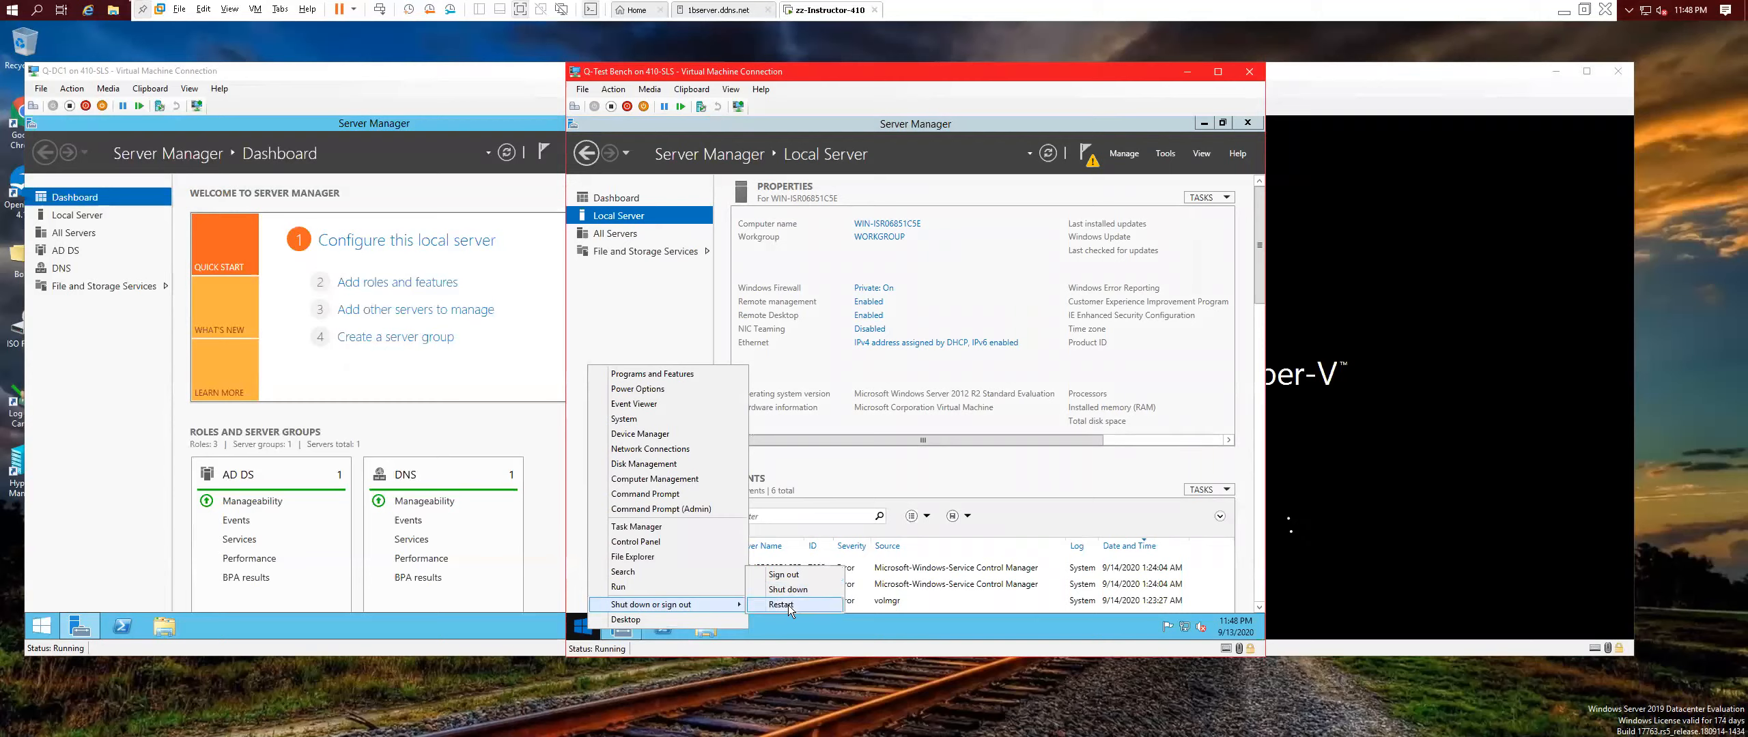
click(781, 605)
click(800, 607)
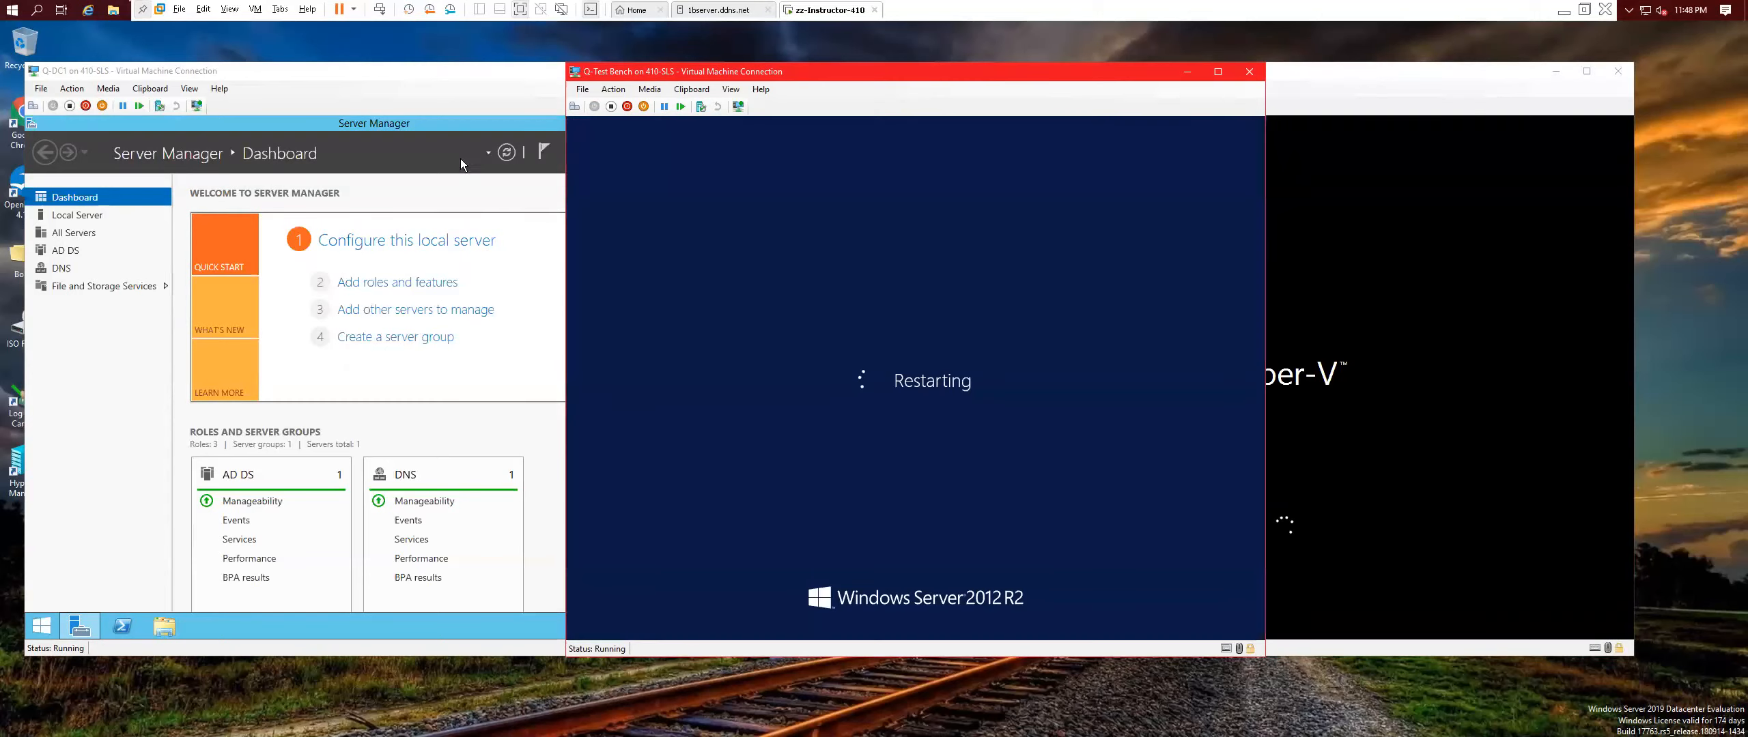
Launch Active Directory Users and Computers on Q-DC1 from its Tools menu.
click(443, 71)
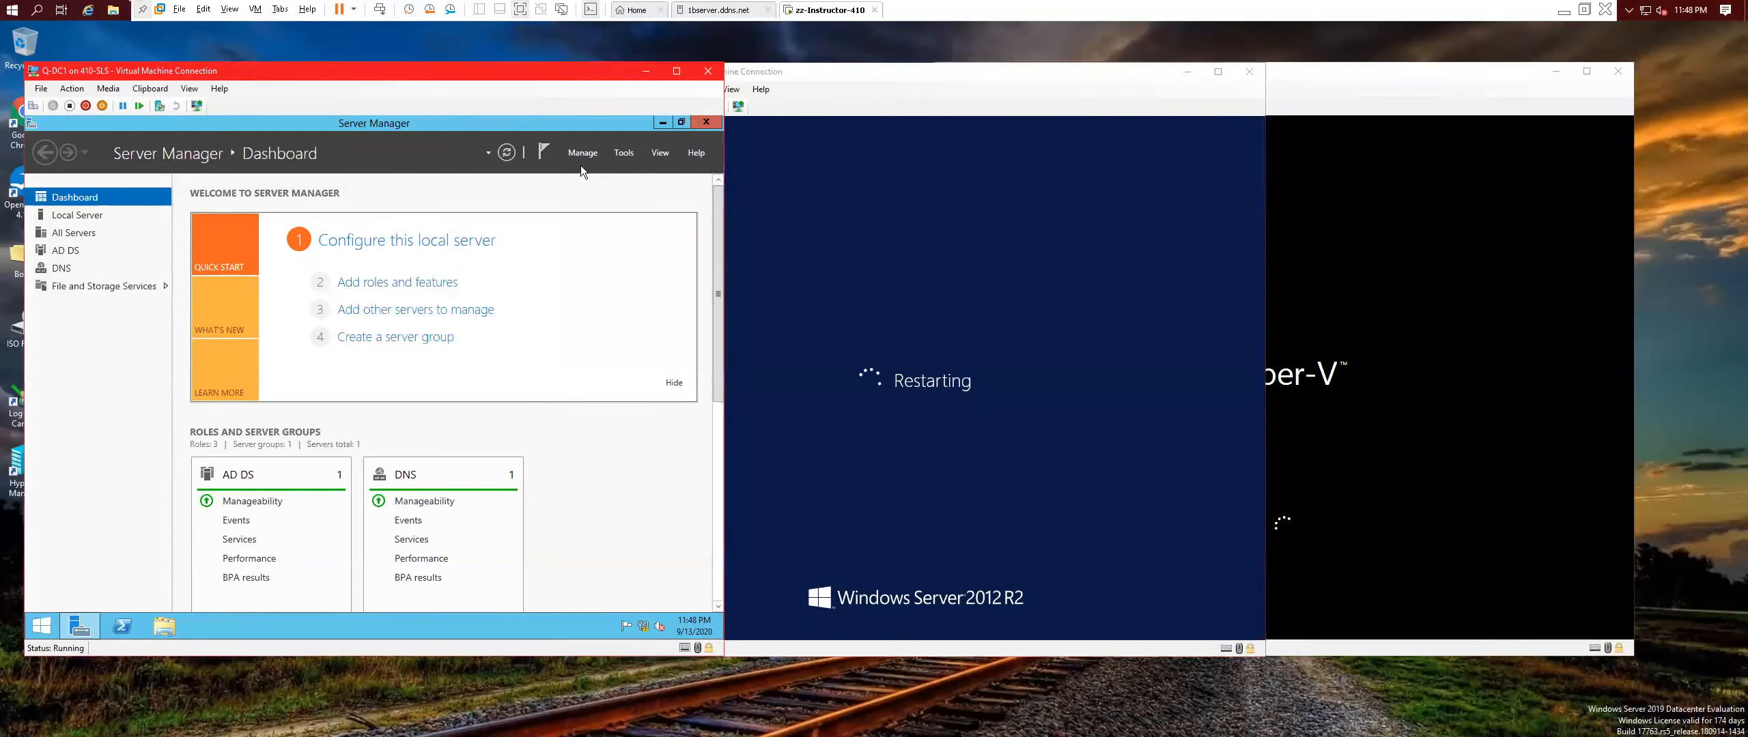
click(624, 153)
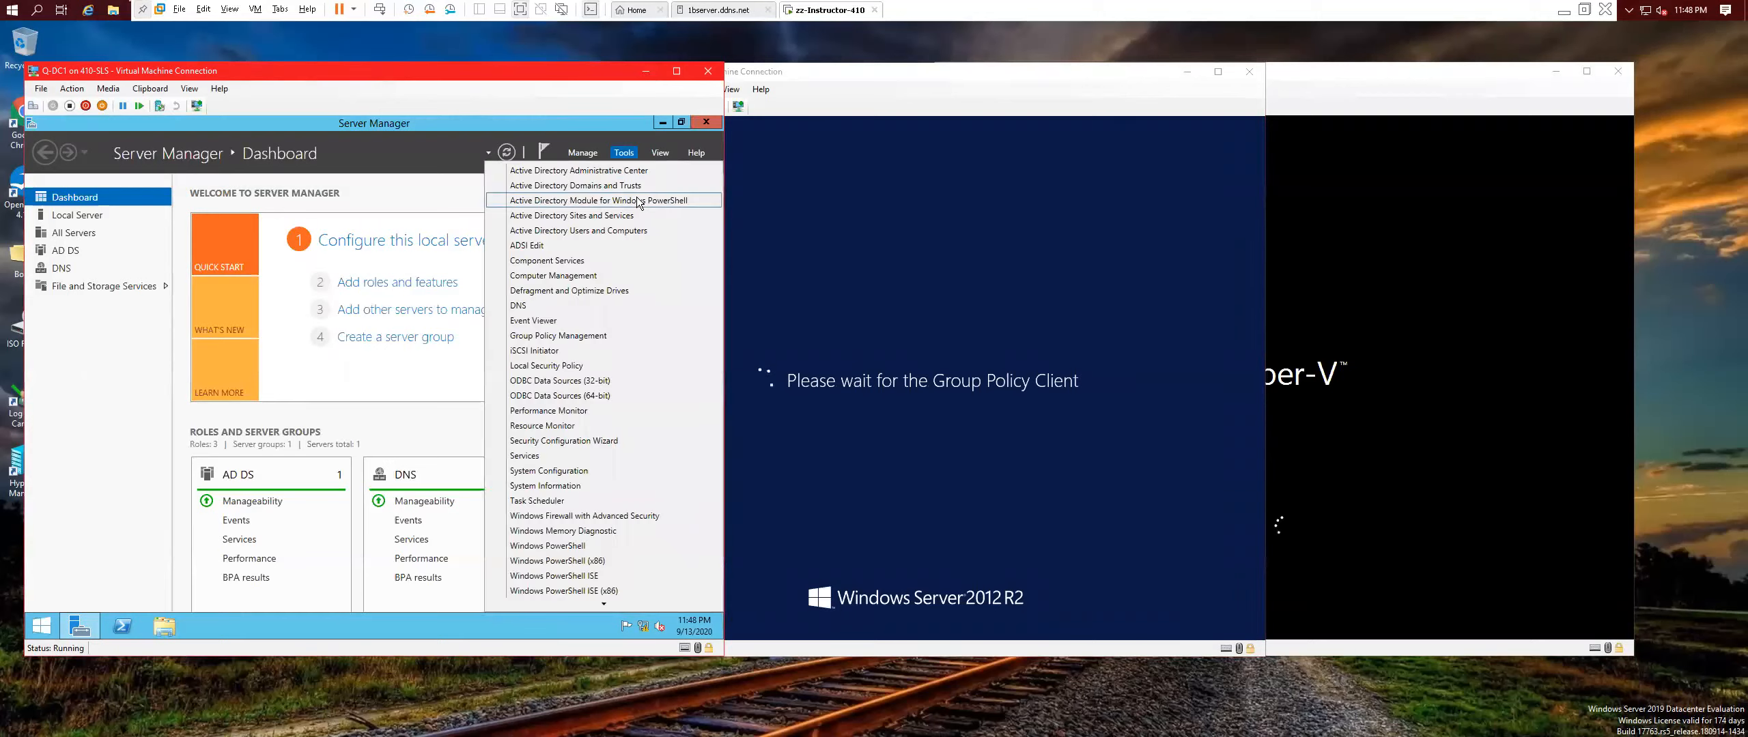
click(572, 231)
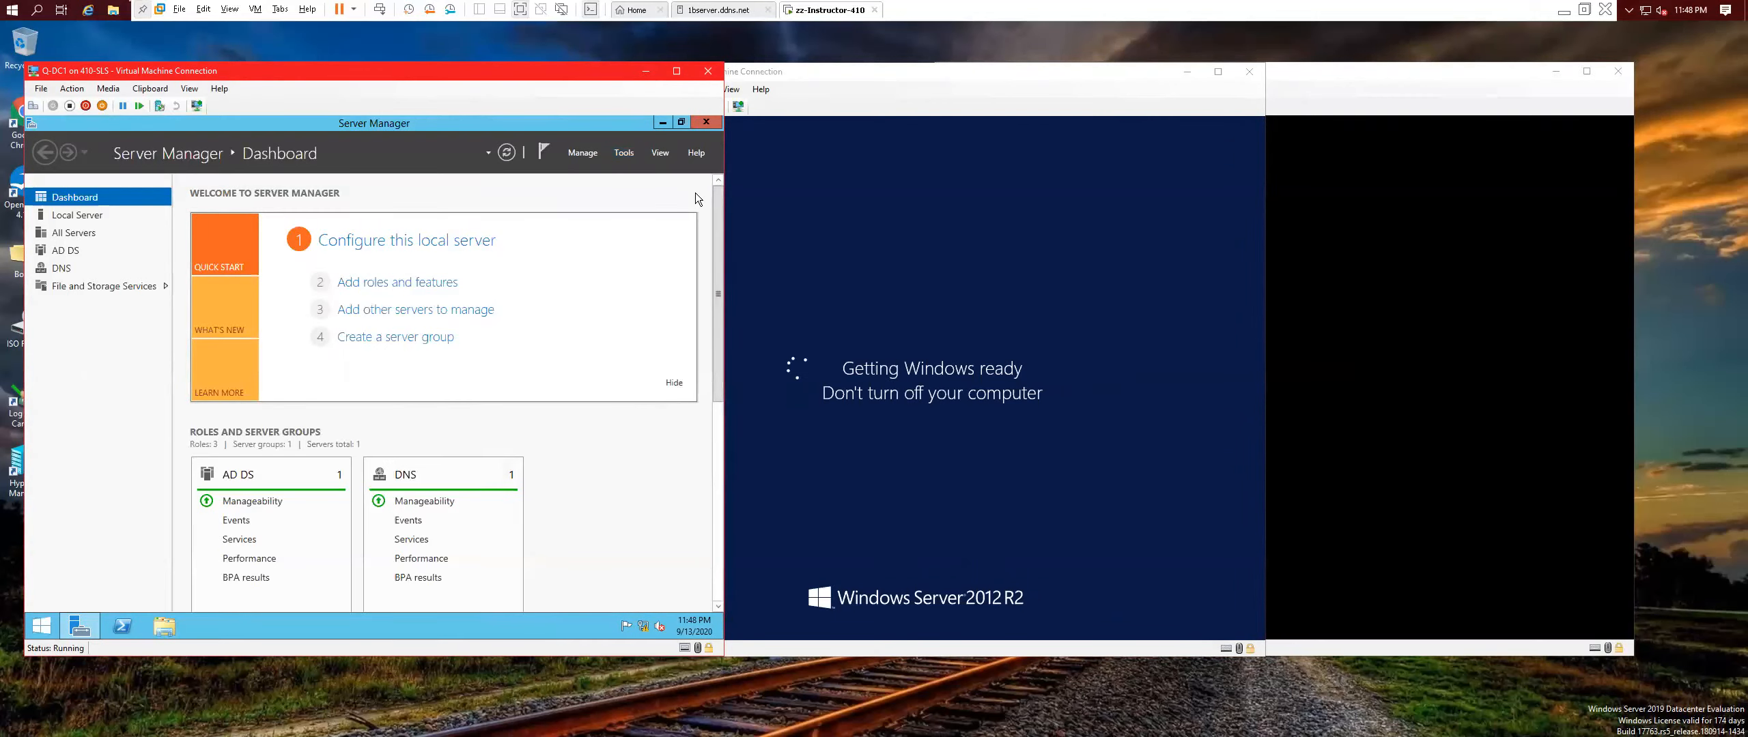
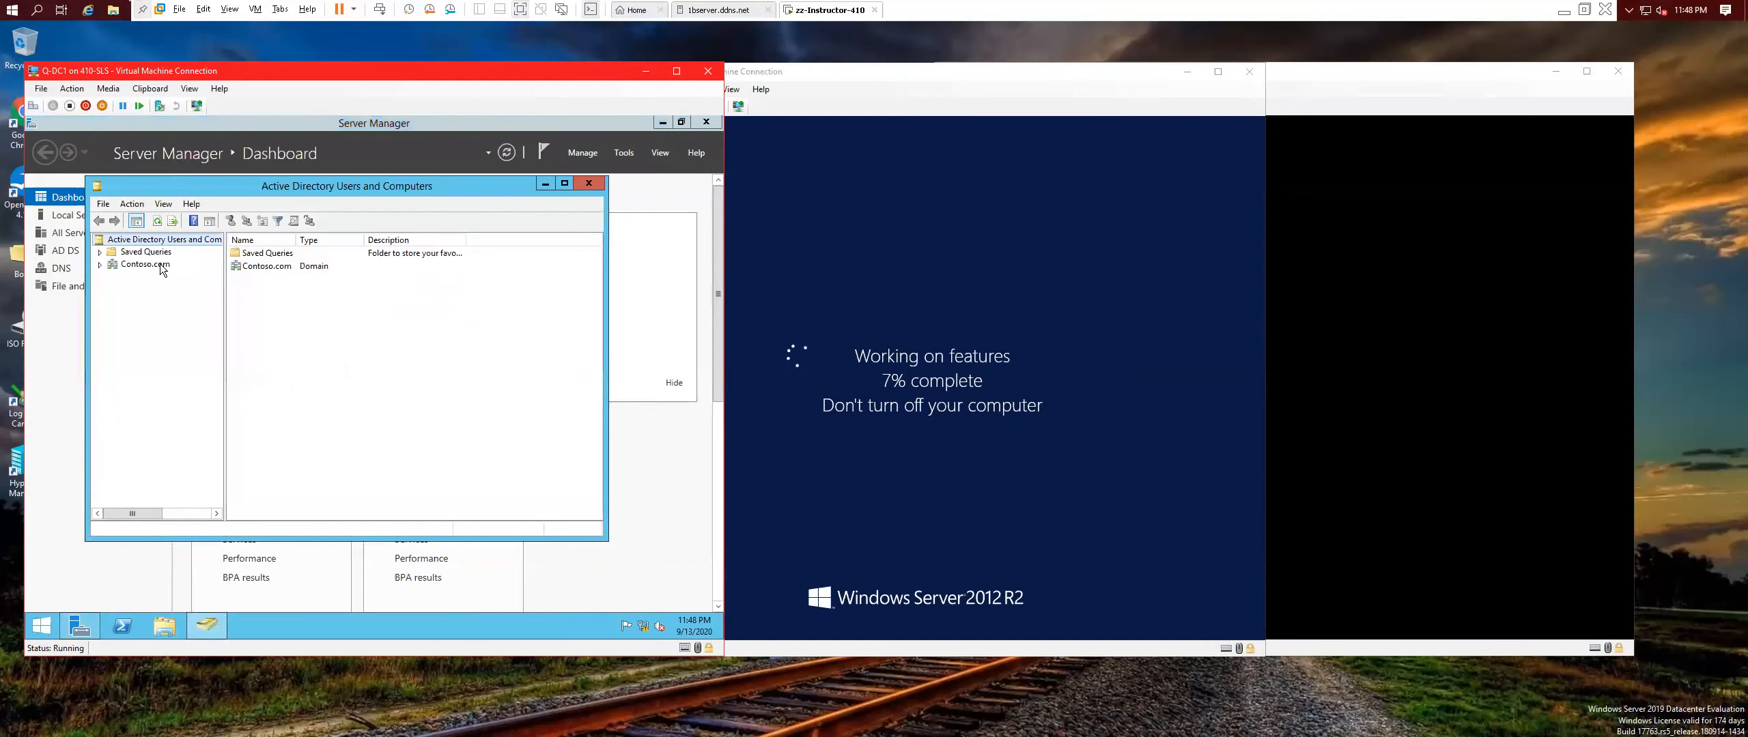
Add a 'Q-Test Users' organizational unit under Contoso.com, fixing the name's capitalisation before confirming.
click(100, 265)
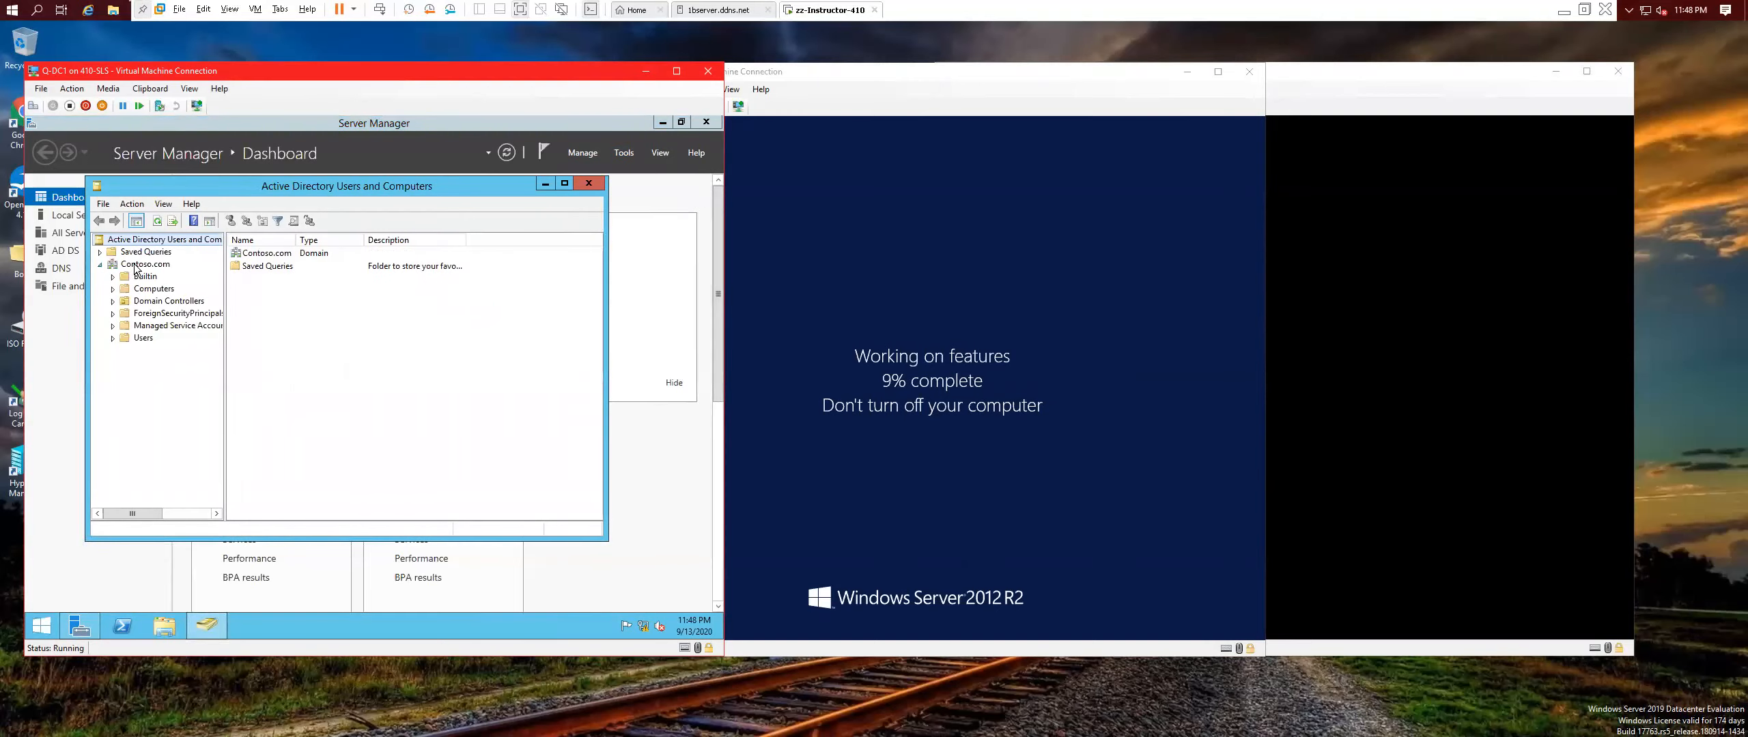
right_click(137, 264)
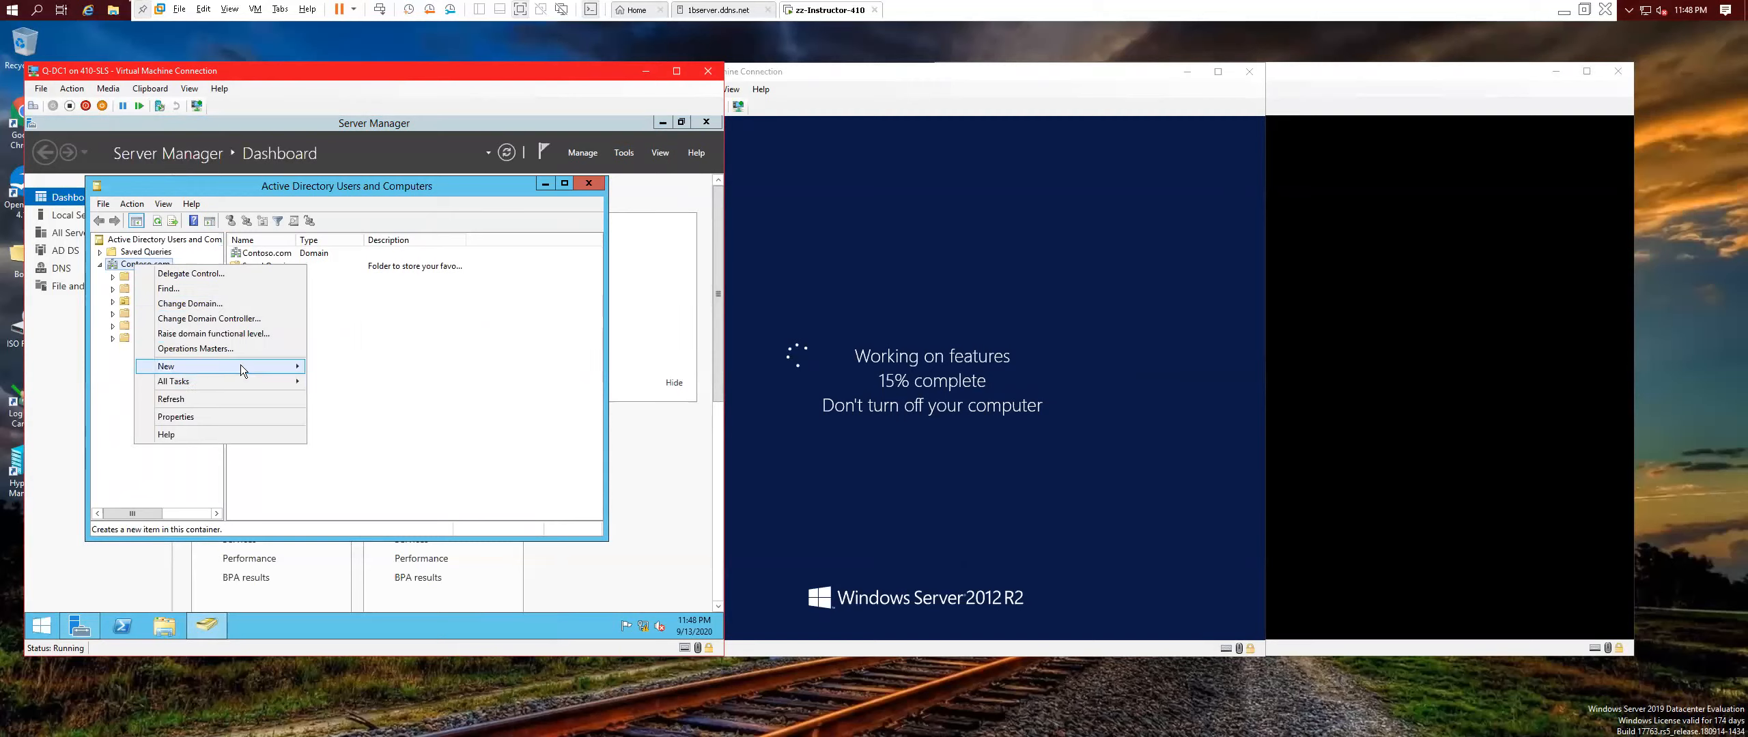
mouse_move(241, 365)
click(360, 456)
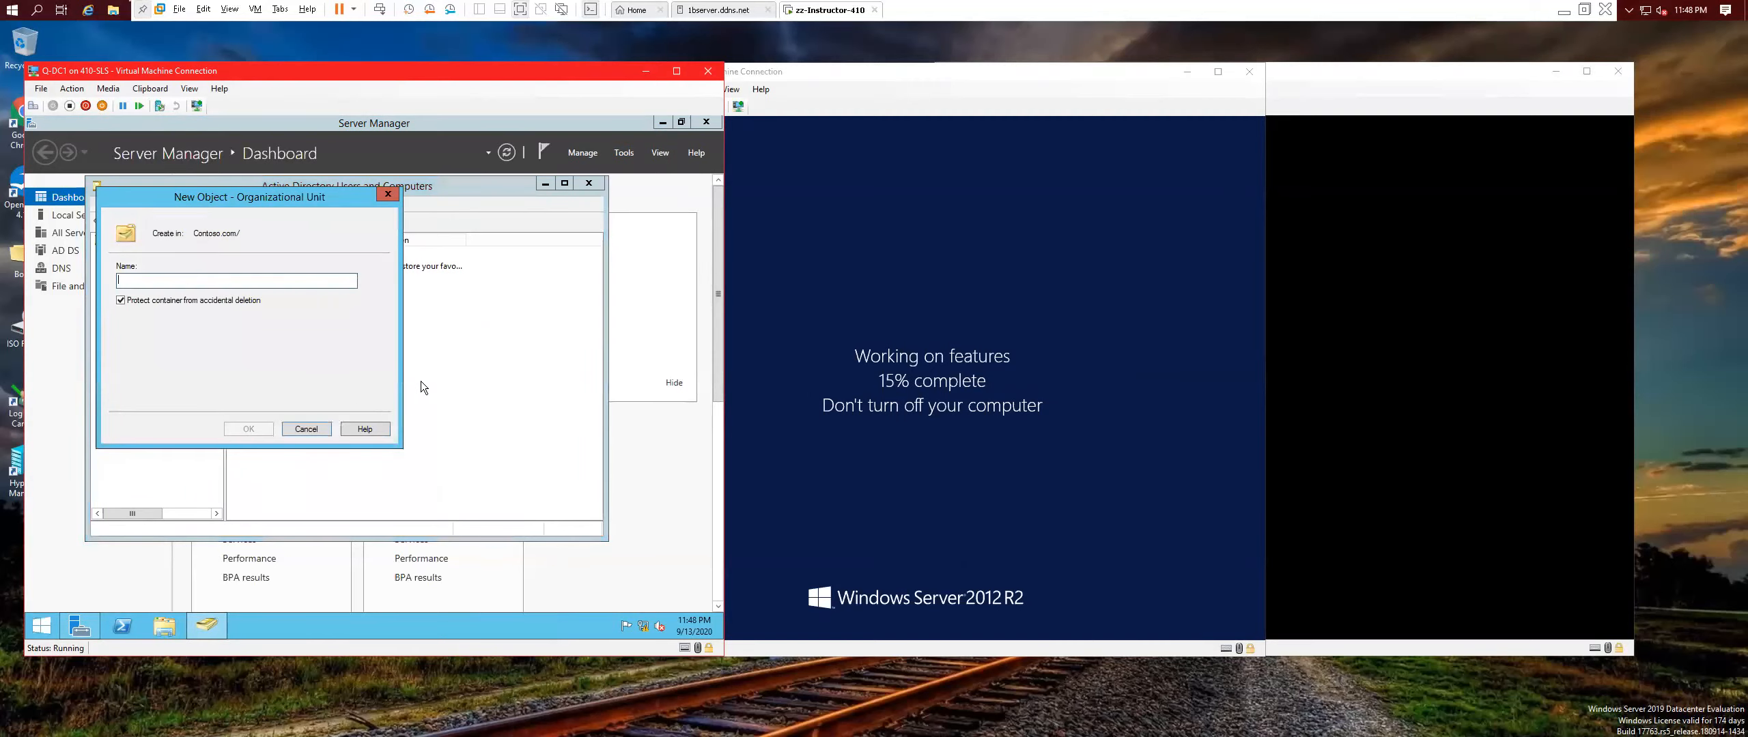
text(Q-test use)
key(BackSpace)
text(U)
click(130, 280)
key(BackSpace)
text(Test Users)
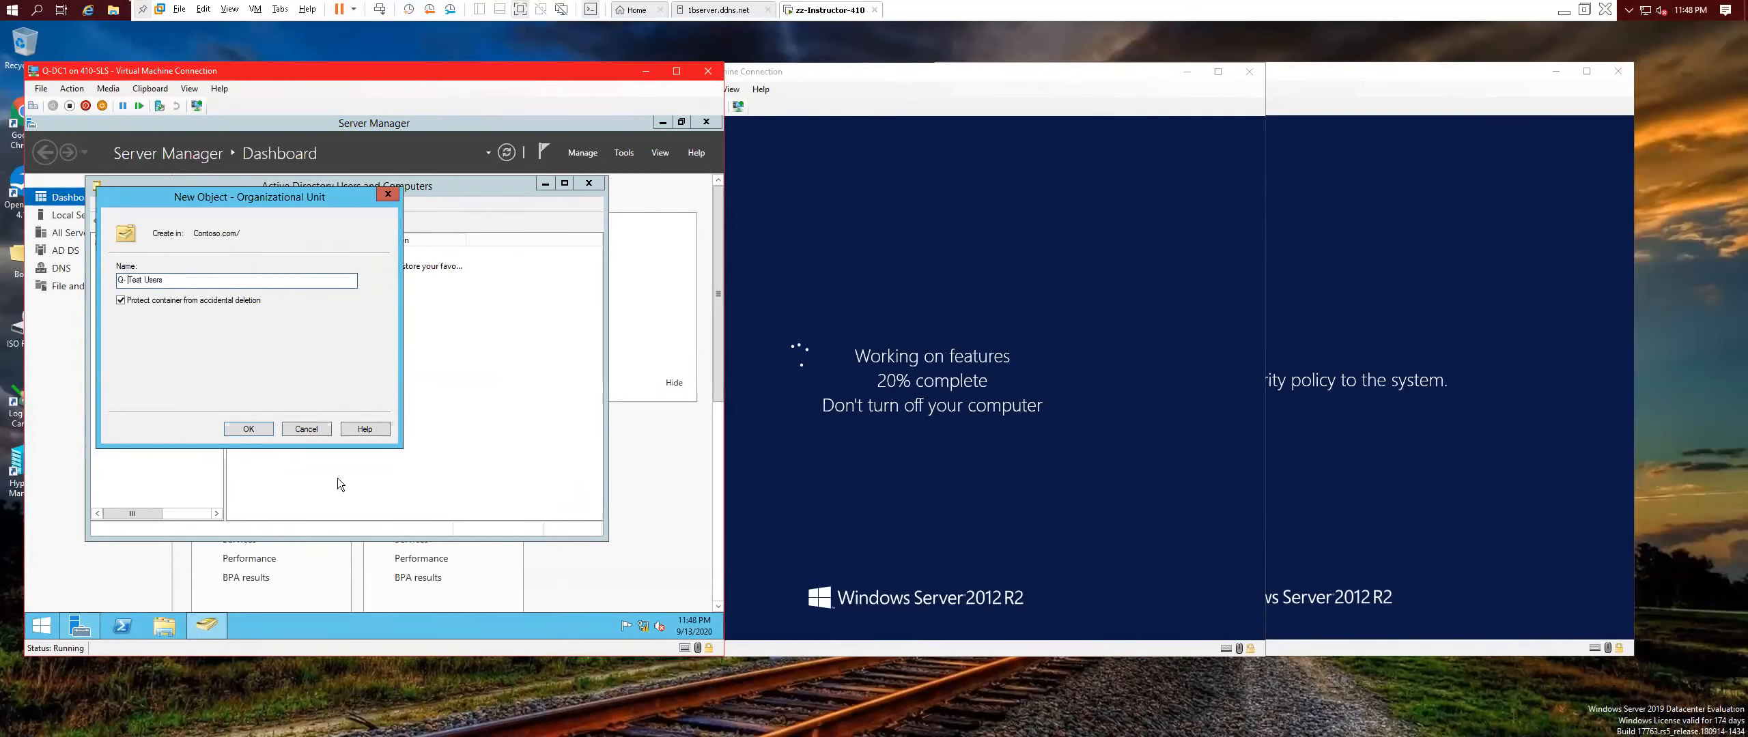
click(244, 429)
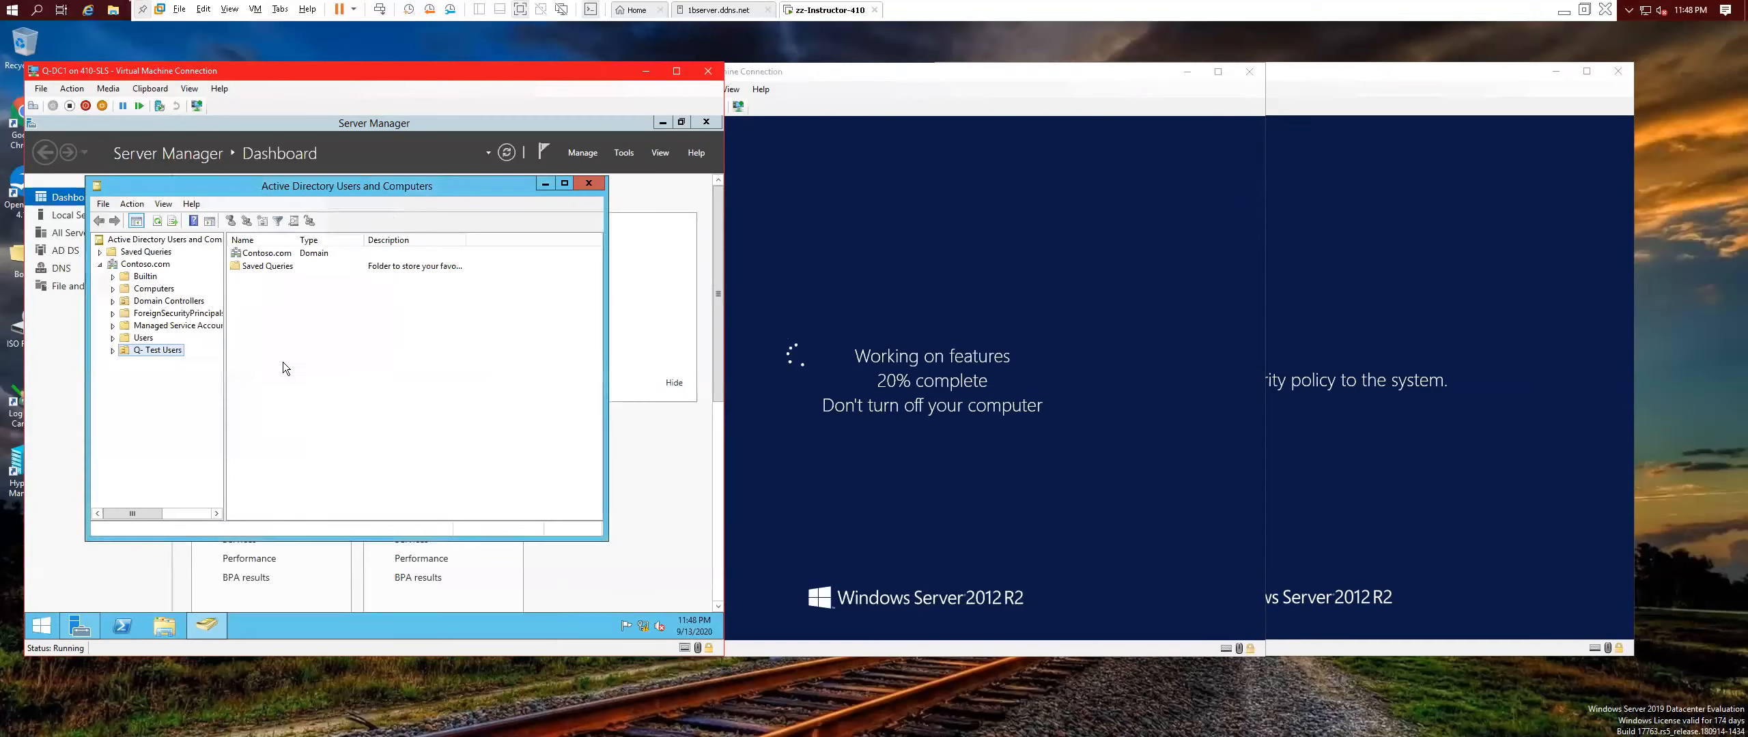
Start a new user in Q-Test Users, entering the name and logon name for john.
right_click(146, 349)
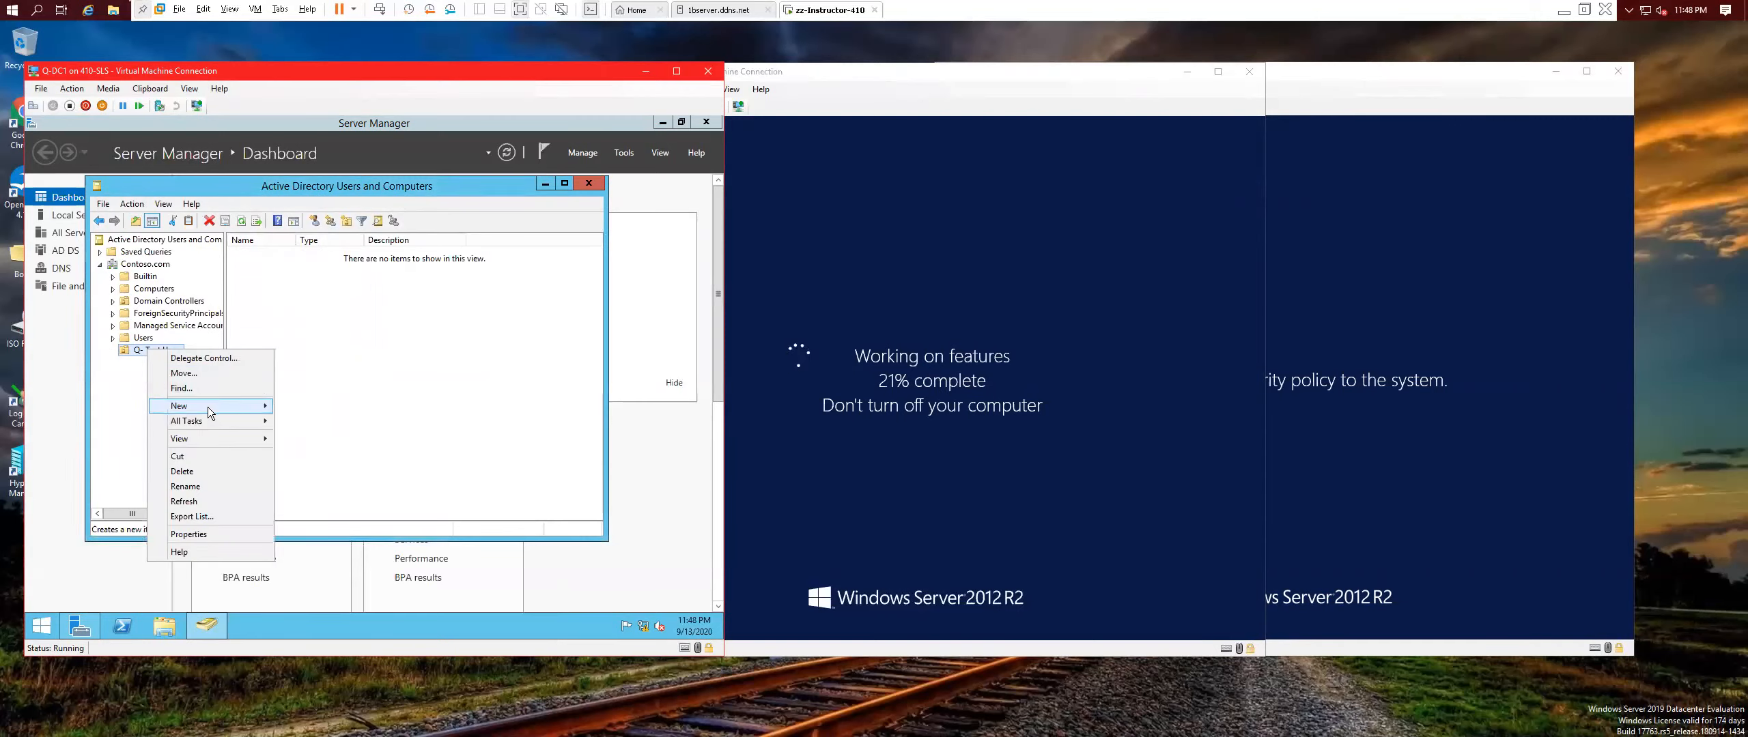
mouse_move(207, 407)
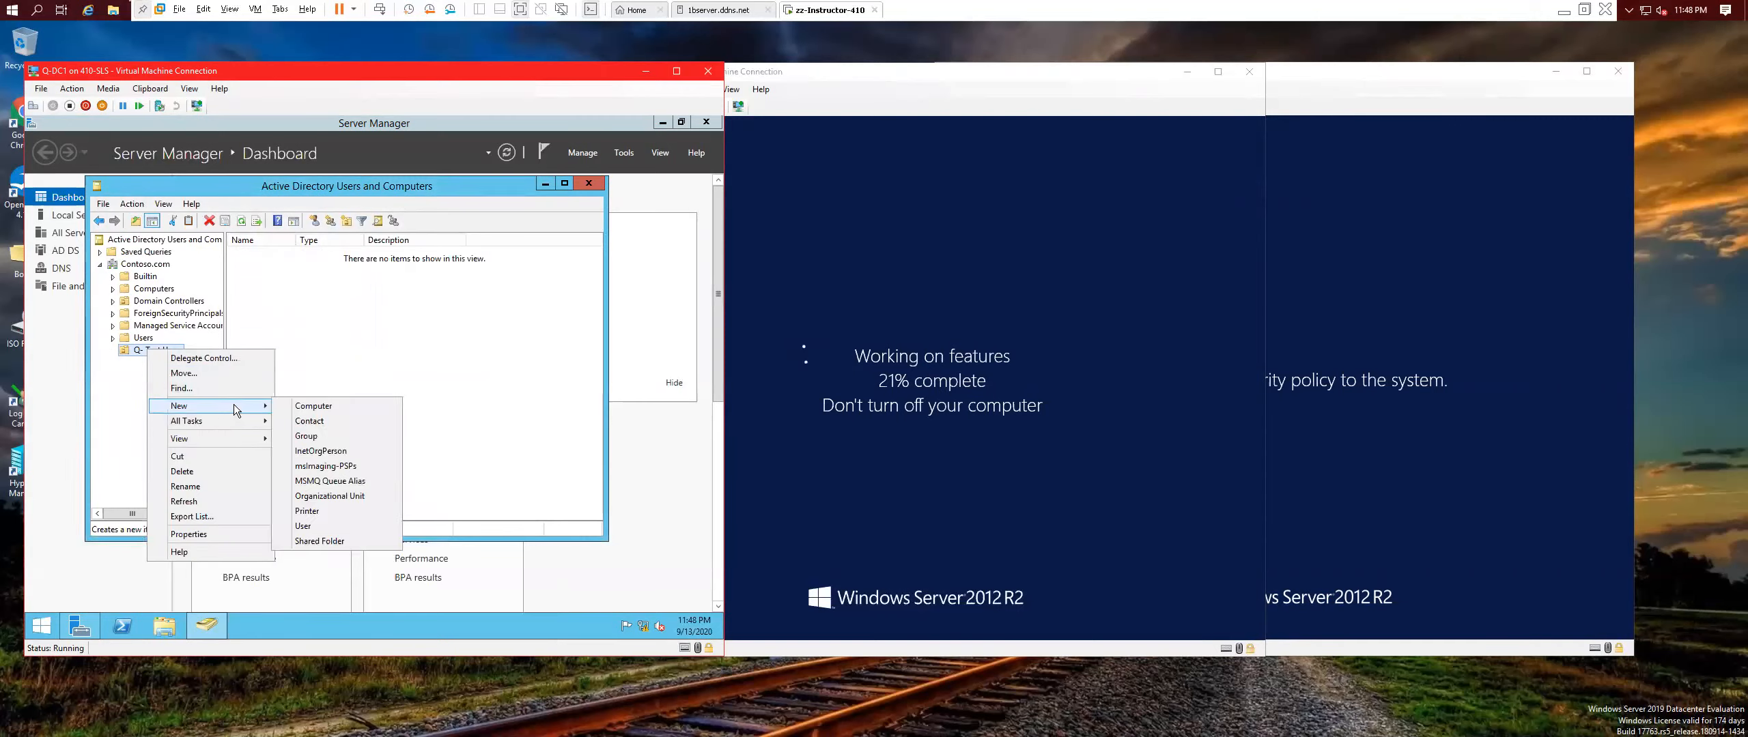
click(315, 526)
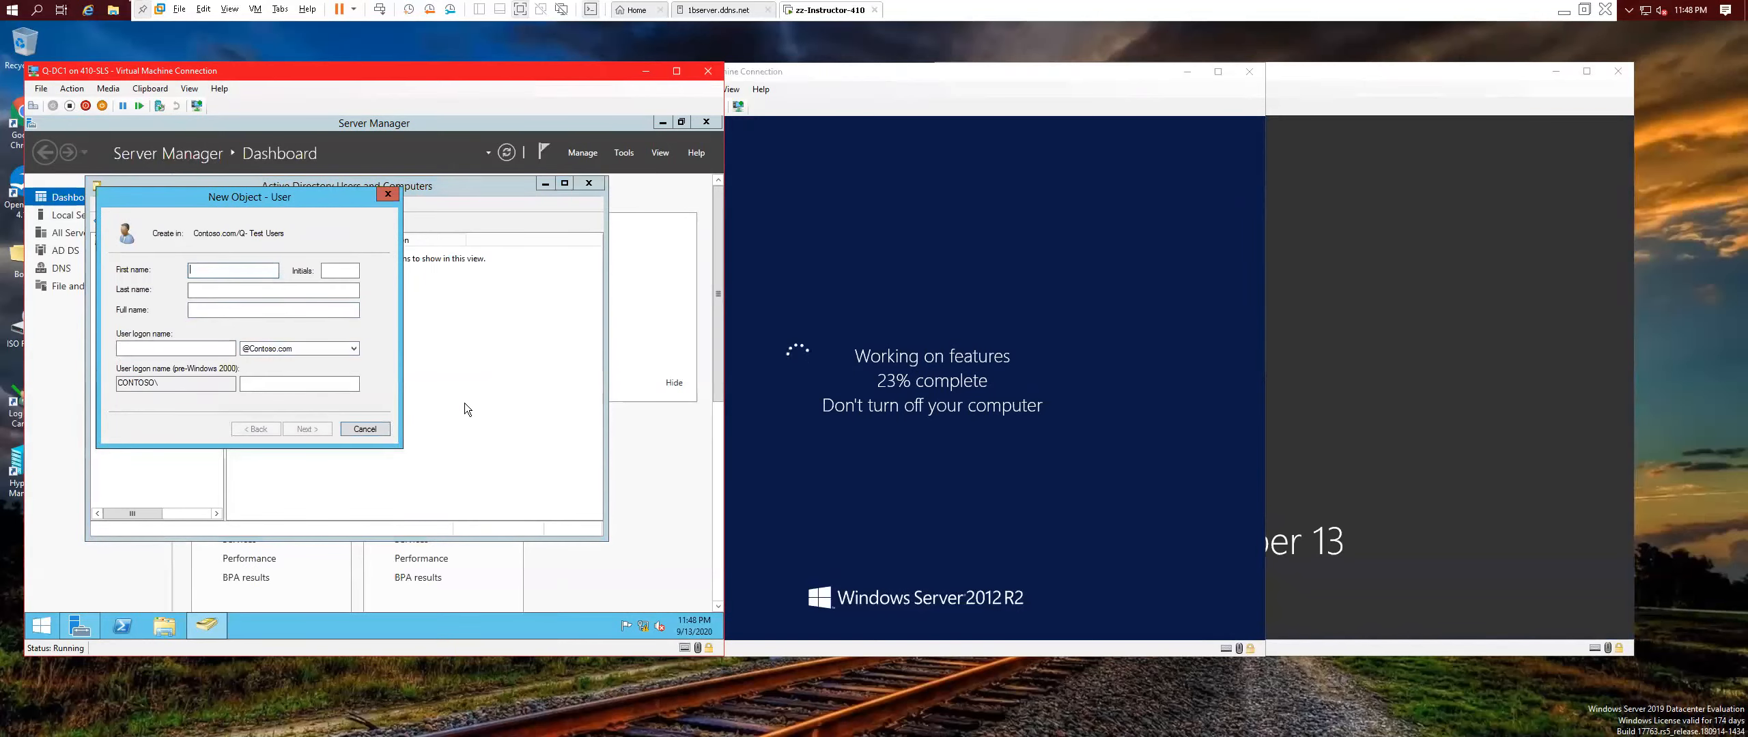
text(jon)
click(176, 350)
text(john)
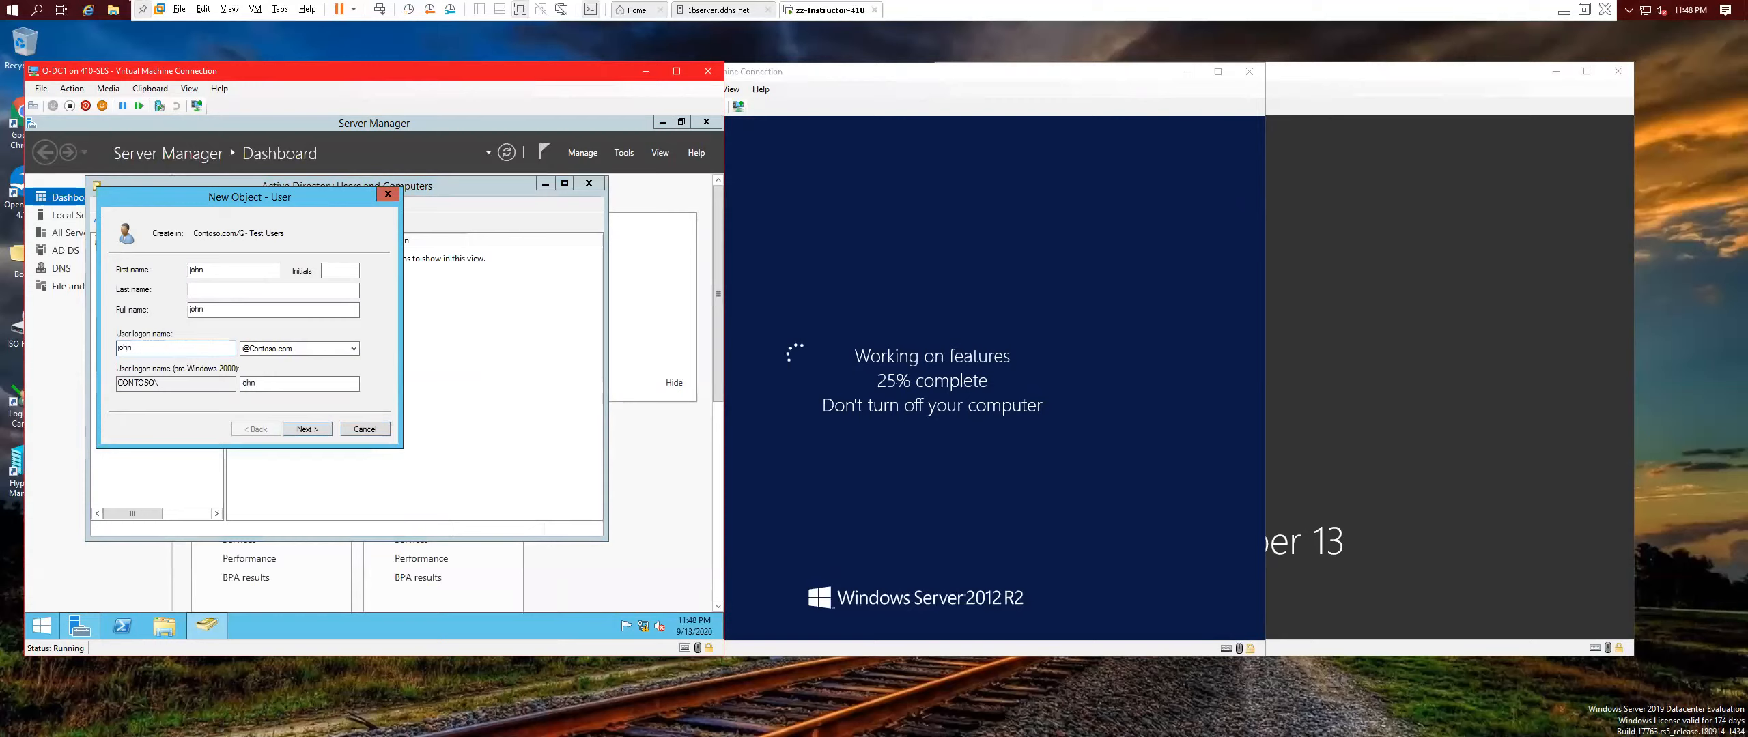
Toggle between the never-expire and change-at-next-logon password options, dismissing the conflict warnings.
click(304, 428)
click(304, 428)
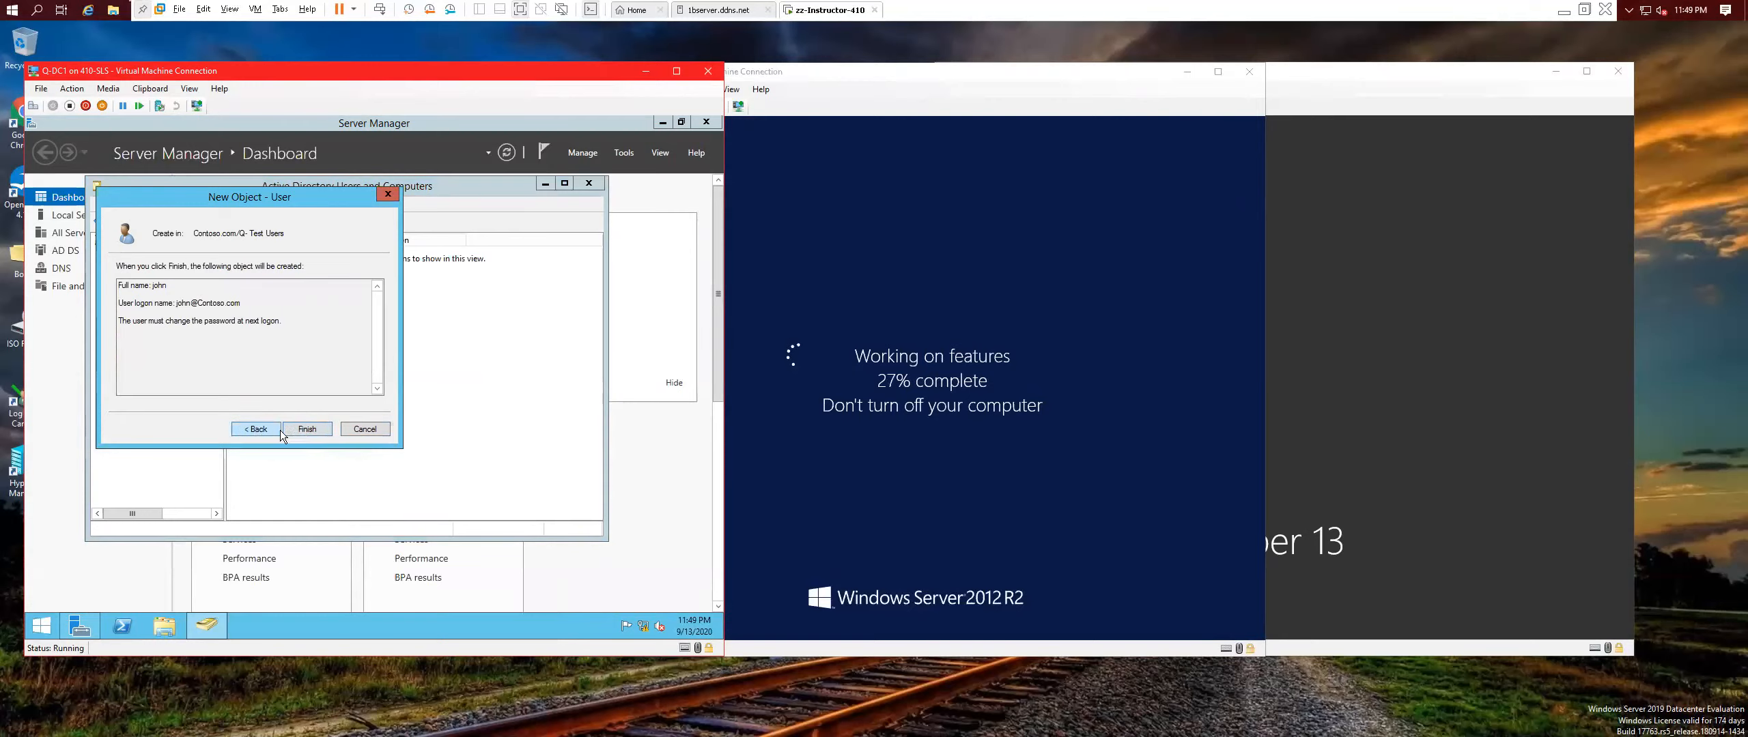
click(256, 429)
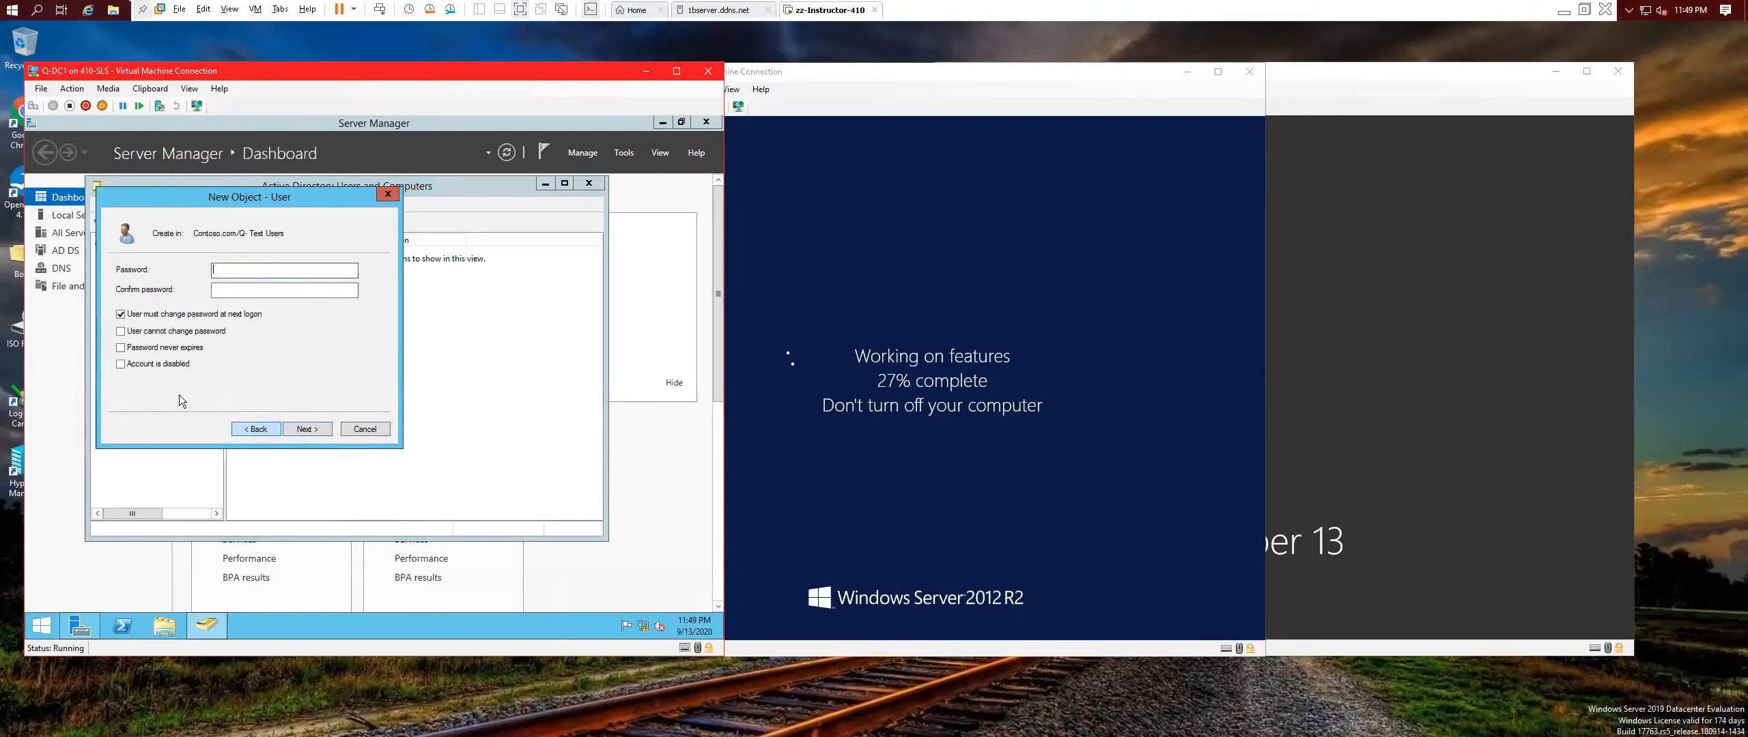
click(120, 347)
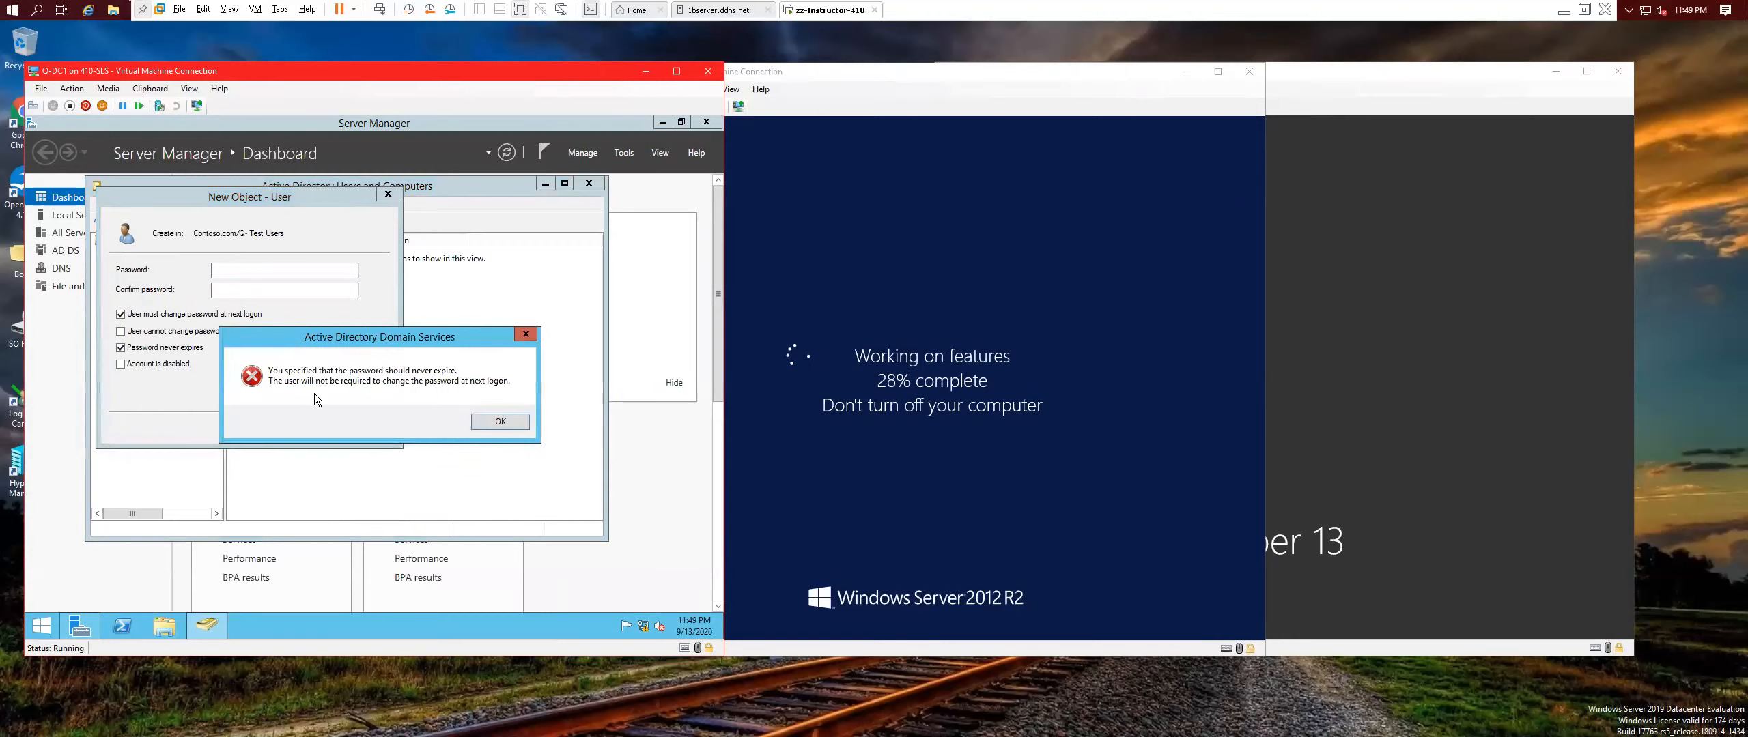
click(497, 424)
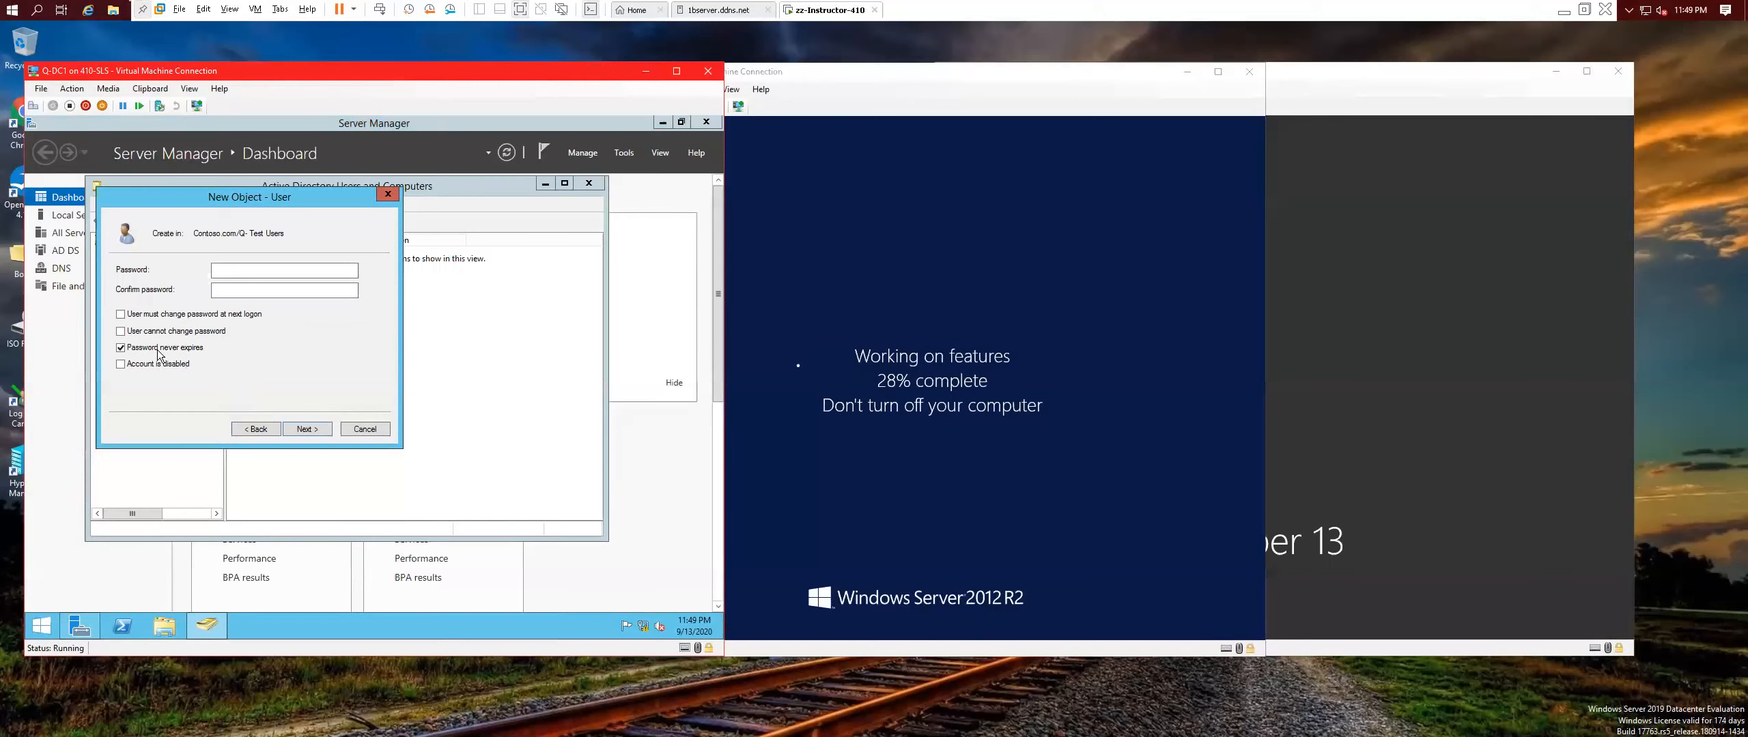
click(121, 315)
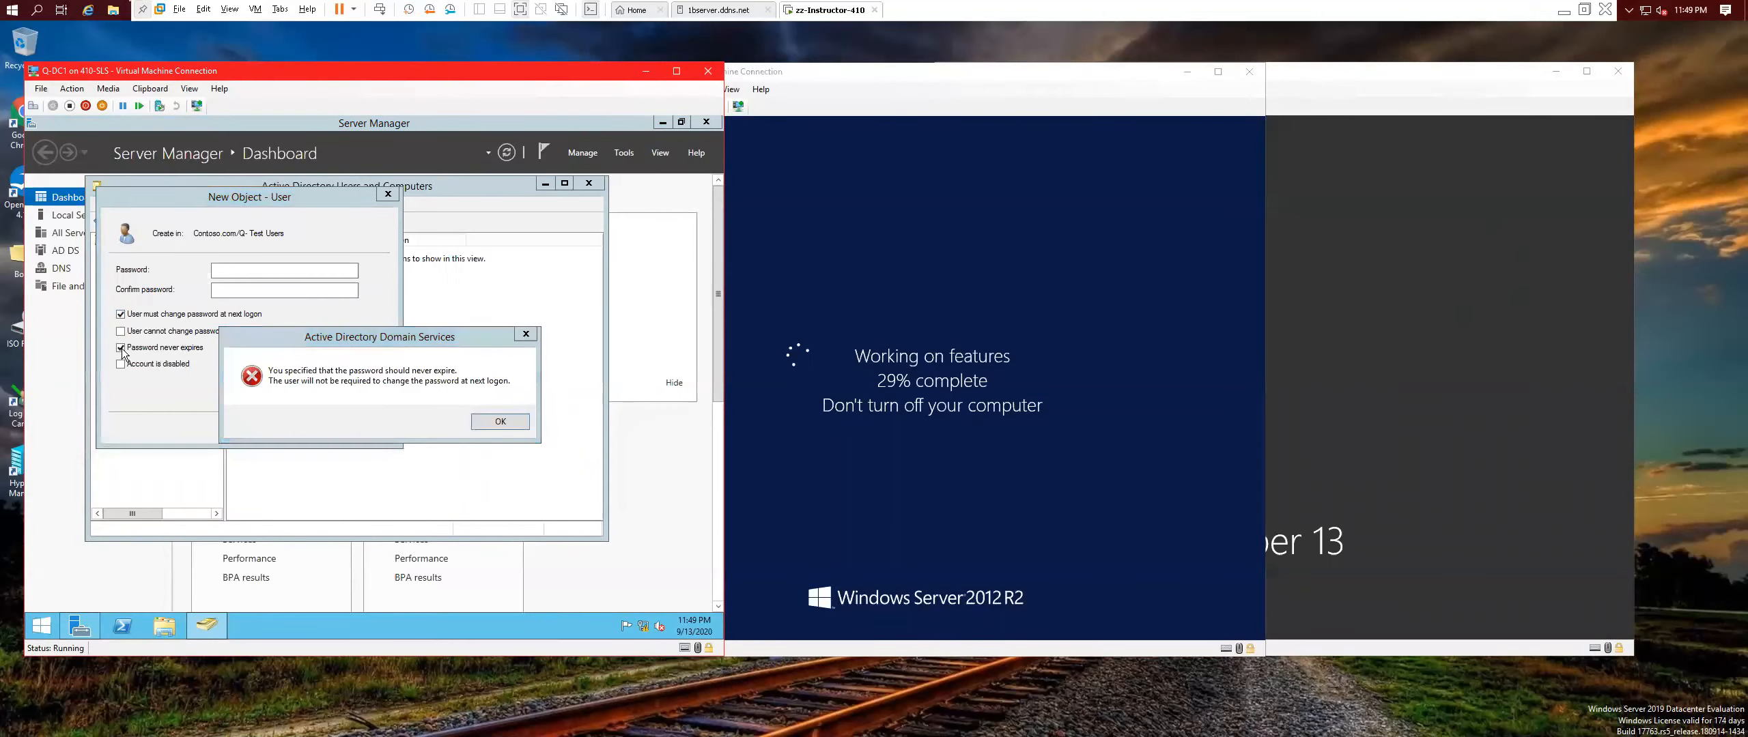
click(504, 426)
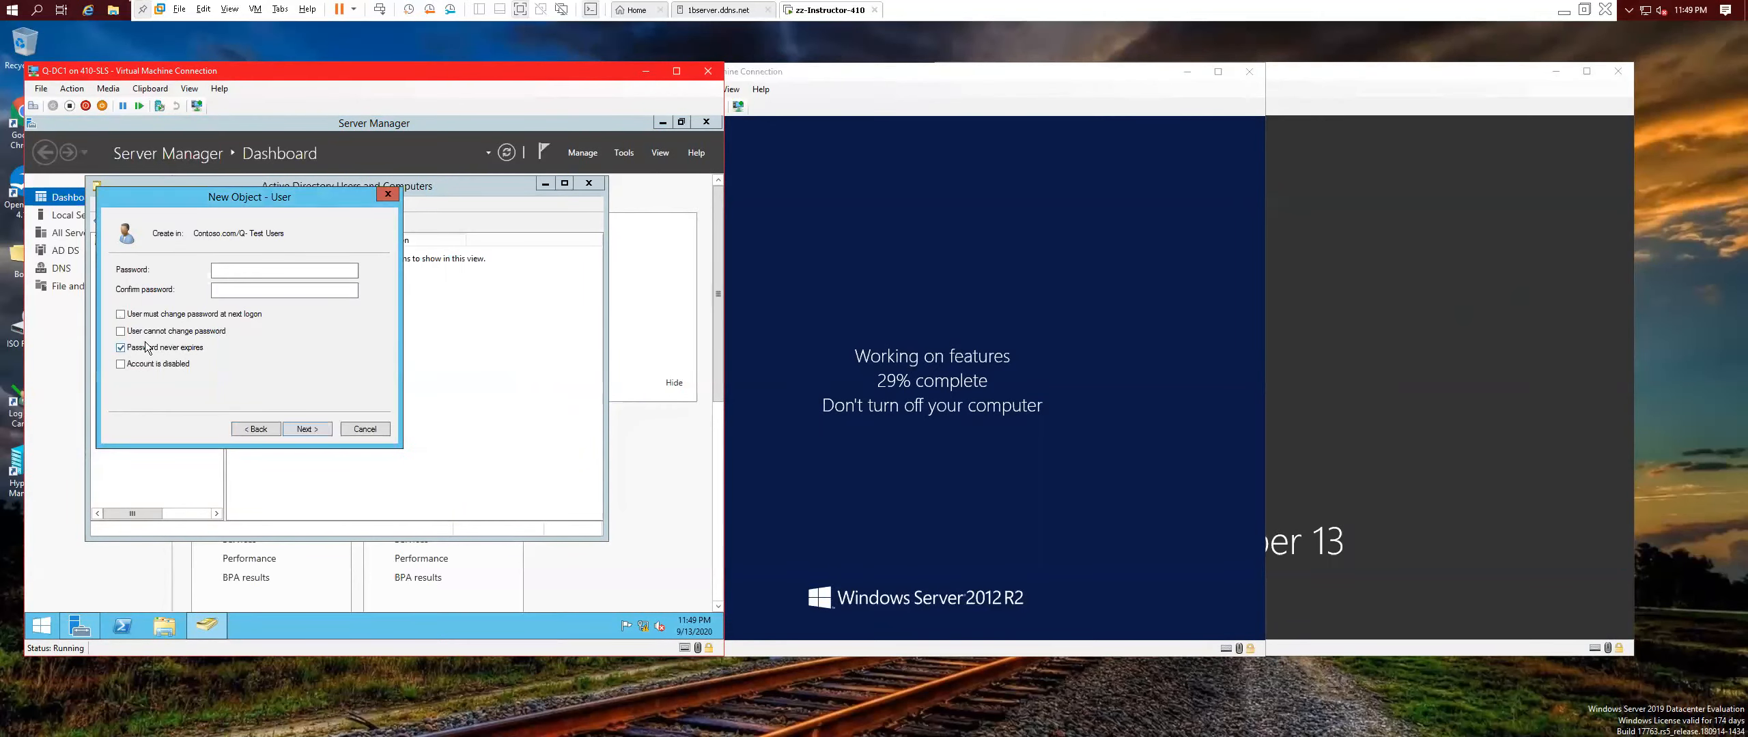
click(121, 347)
click(121, 314)
After the password requirements error, go back and set Password never expires, accepting the warning.
click(302, 430)
click(297, 432)
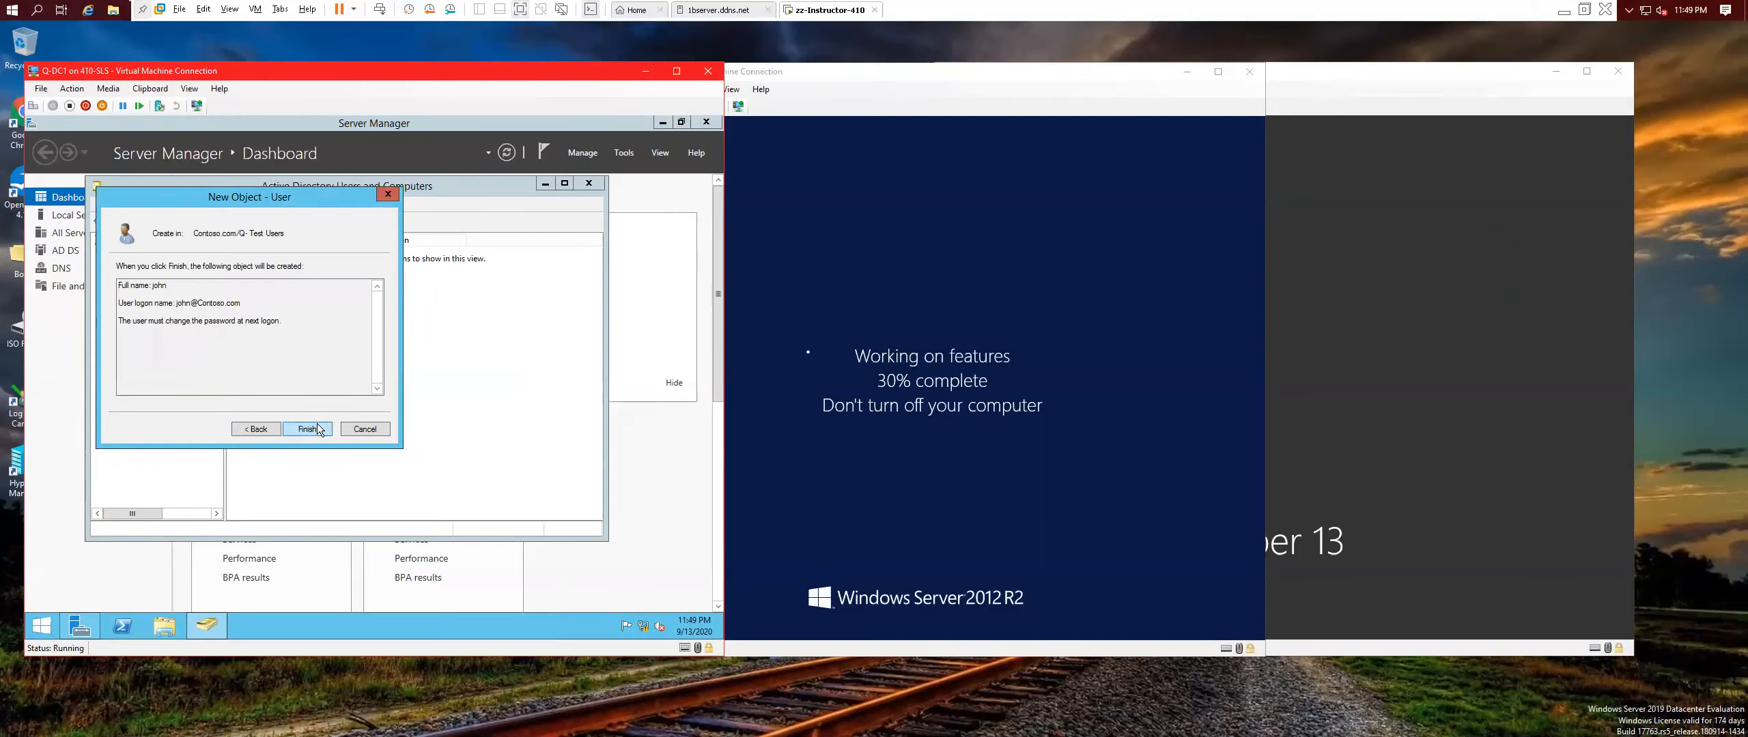
click(493, 433)
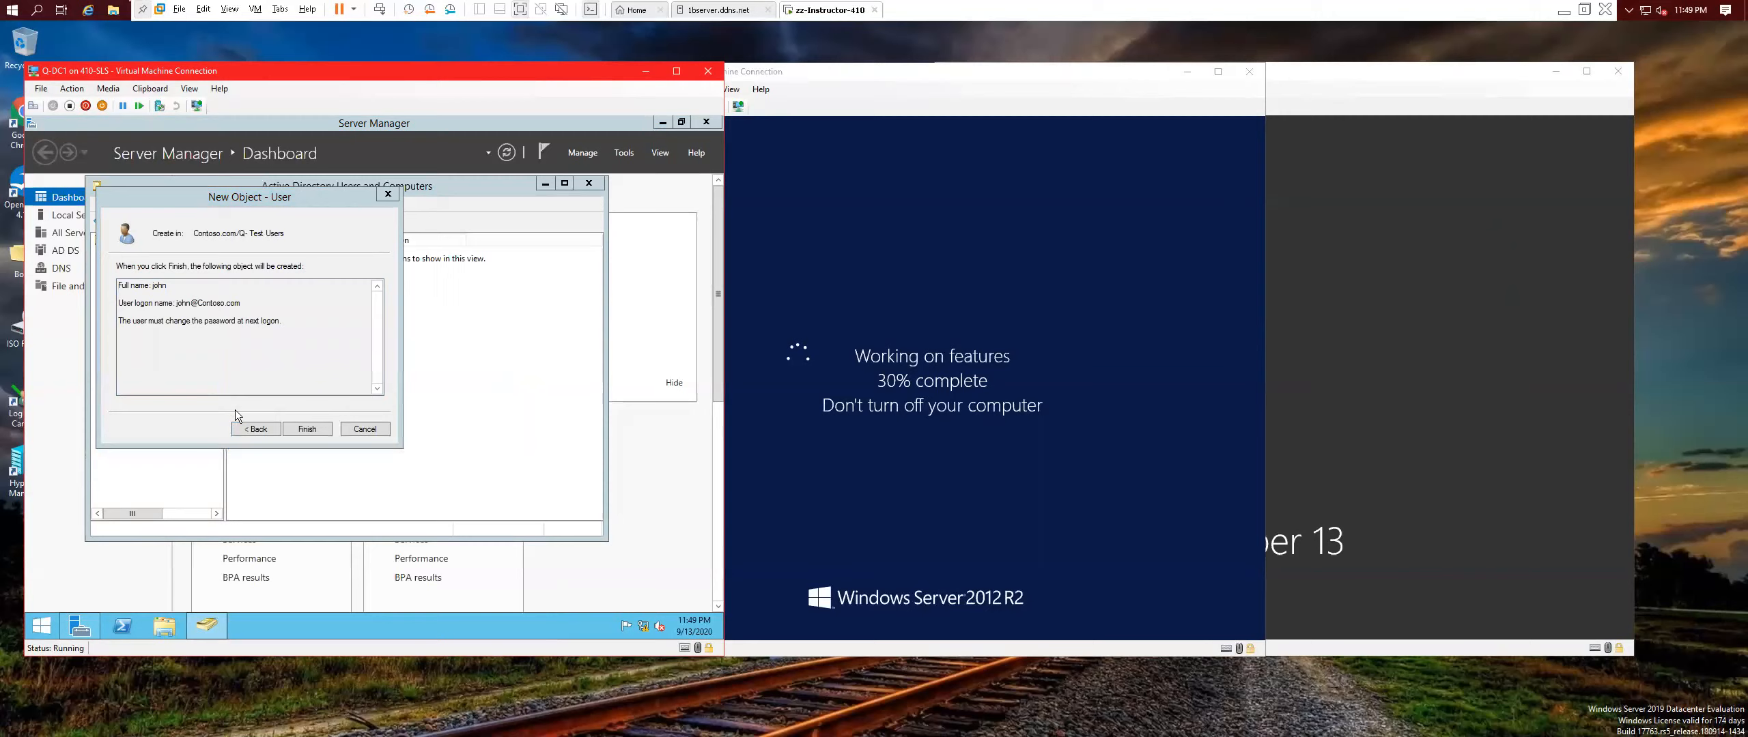
click(245, 427)
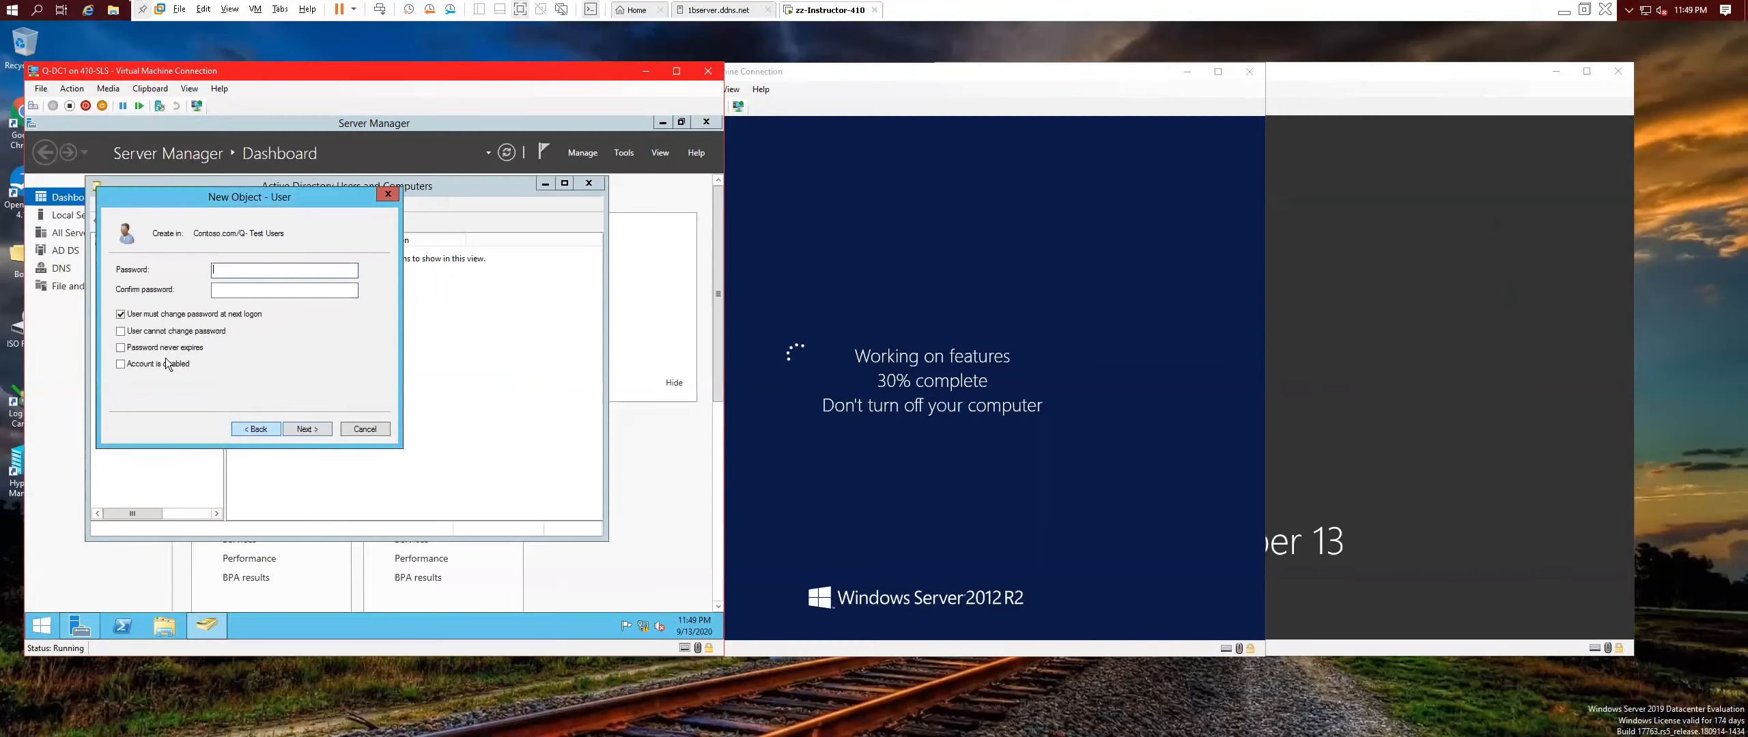
click(122, 349)
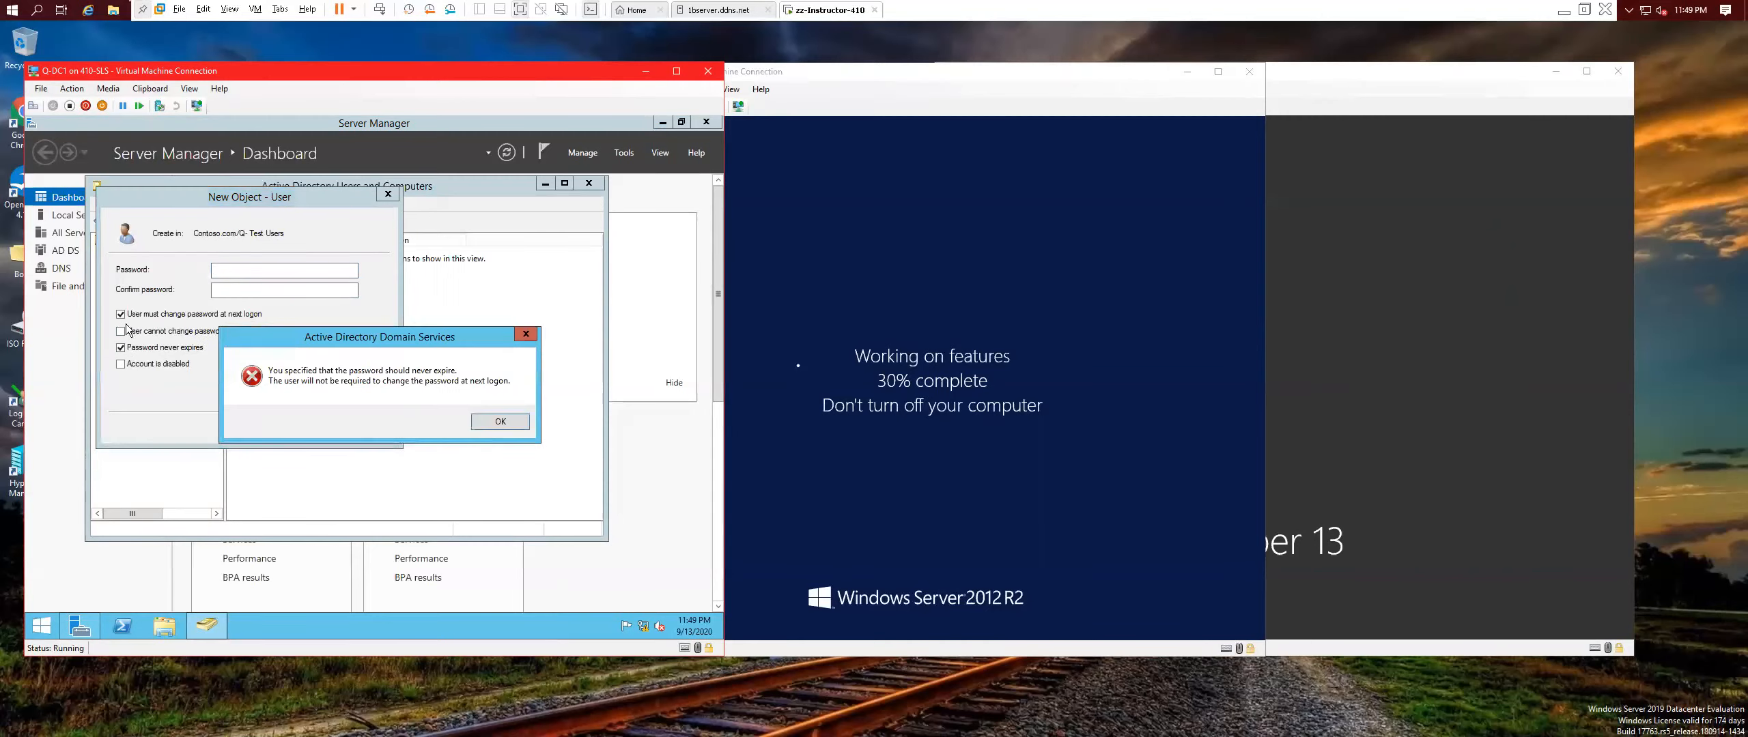
click(501, 422)
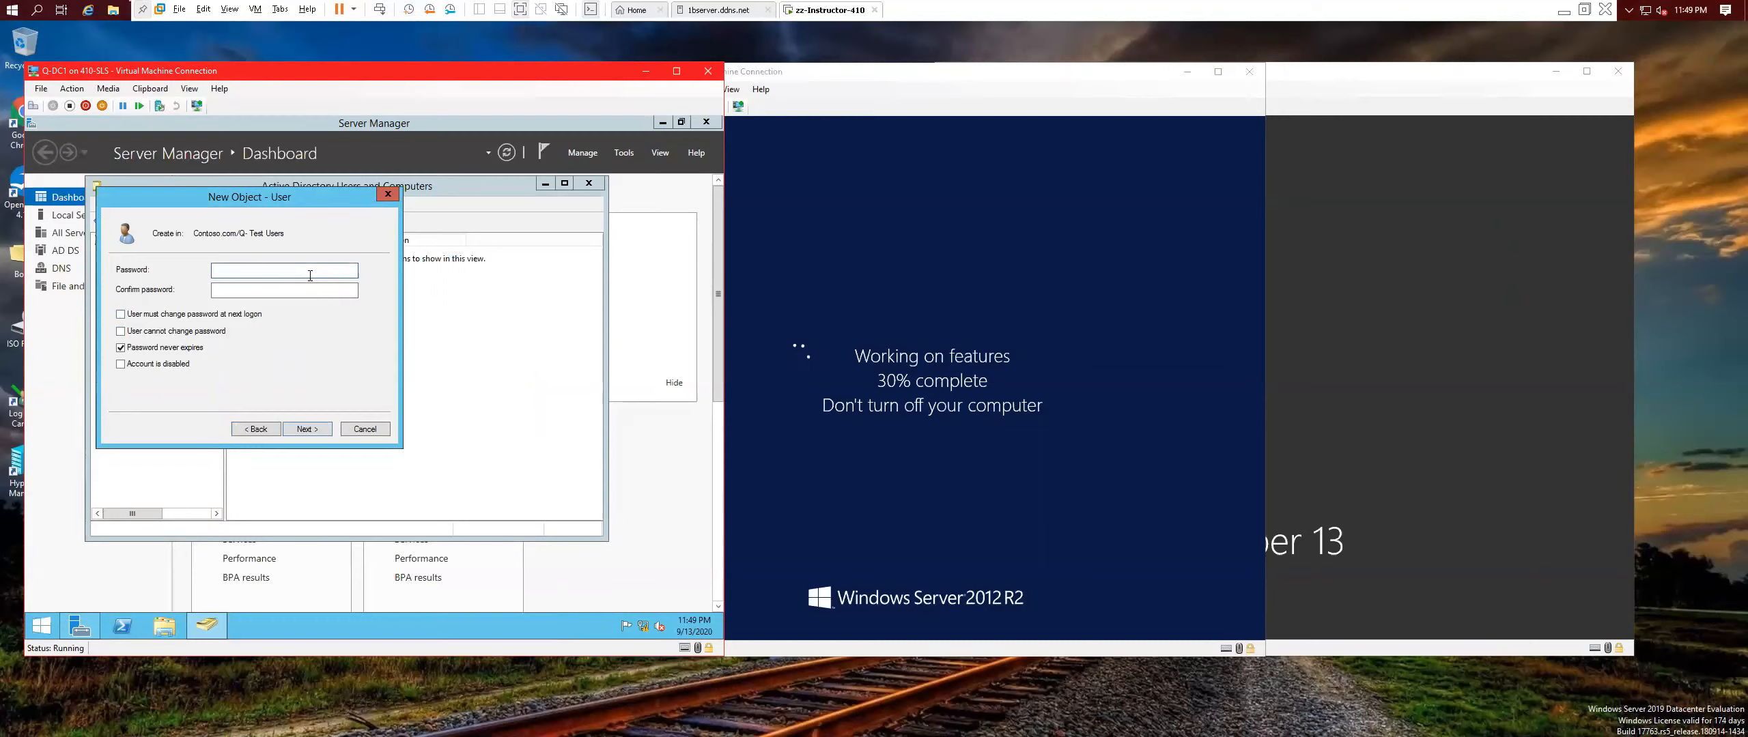
Enter and confirm the account password, then finish creating the user.
click(310, 275)
text(Pa$$w0rd1)
click(312, 296)
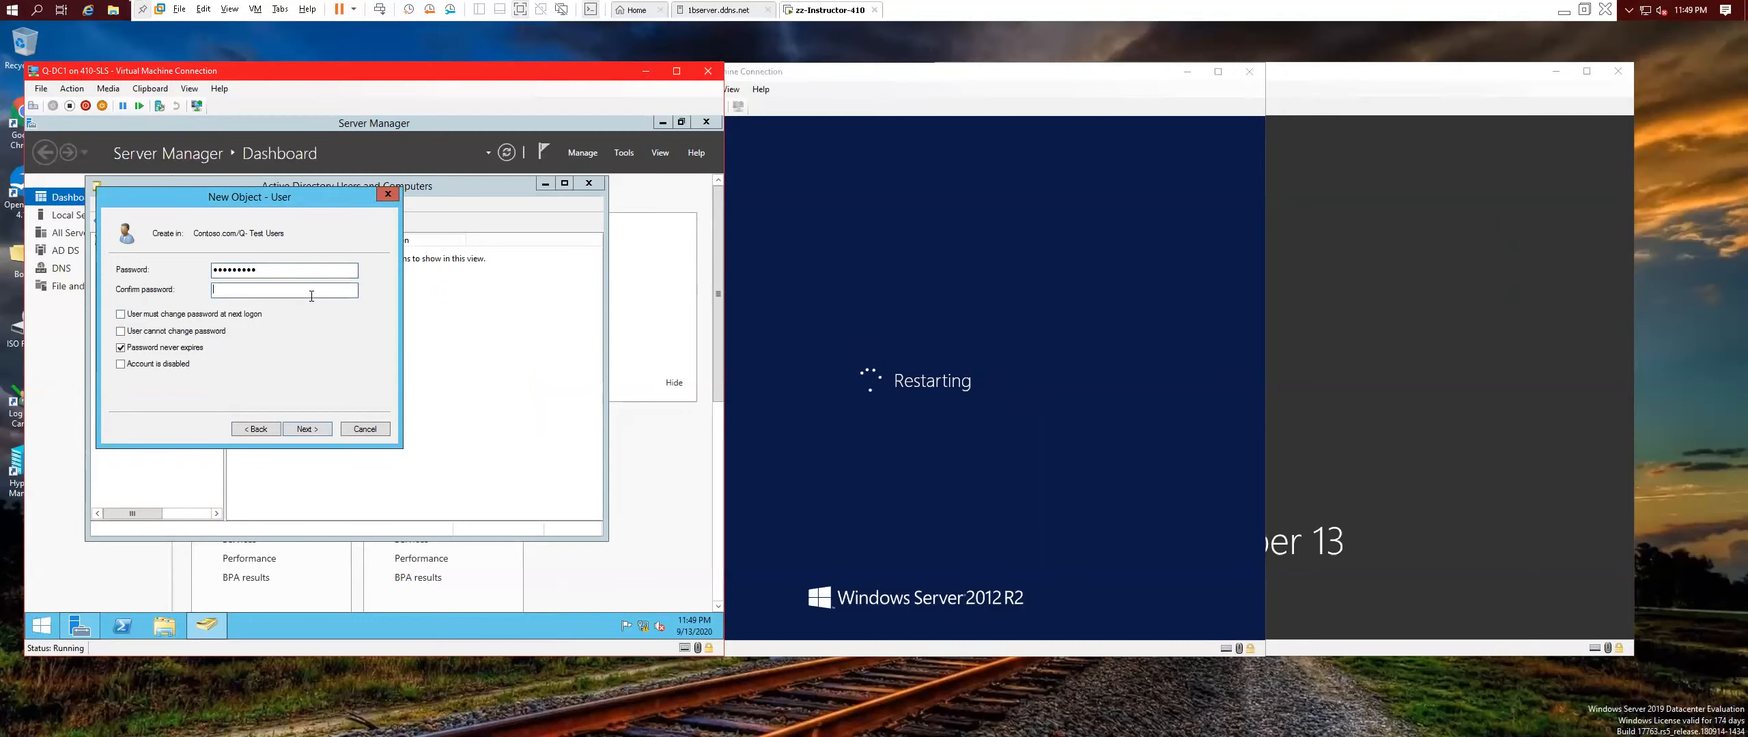
text(Pa)
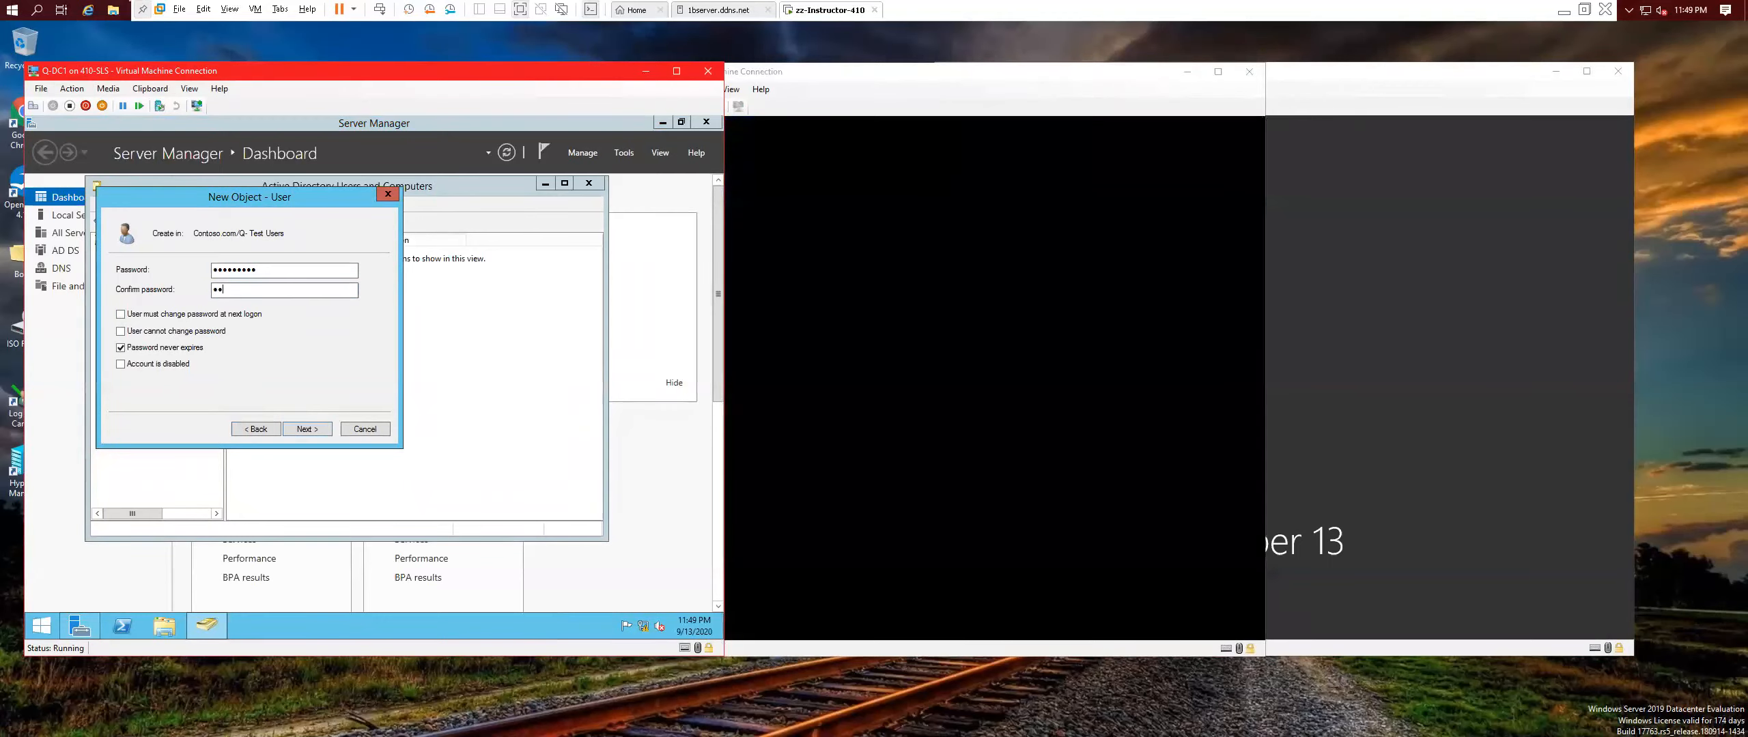
text(••••••)
click(298, 428)
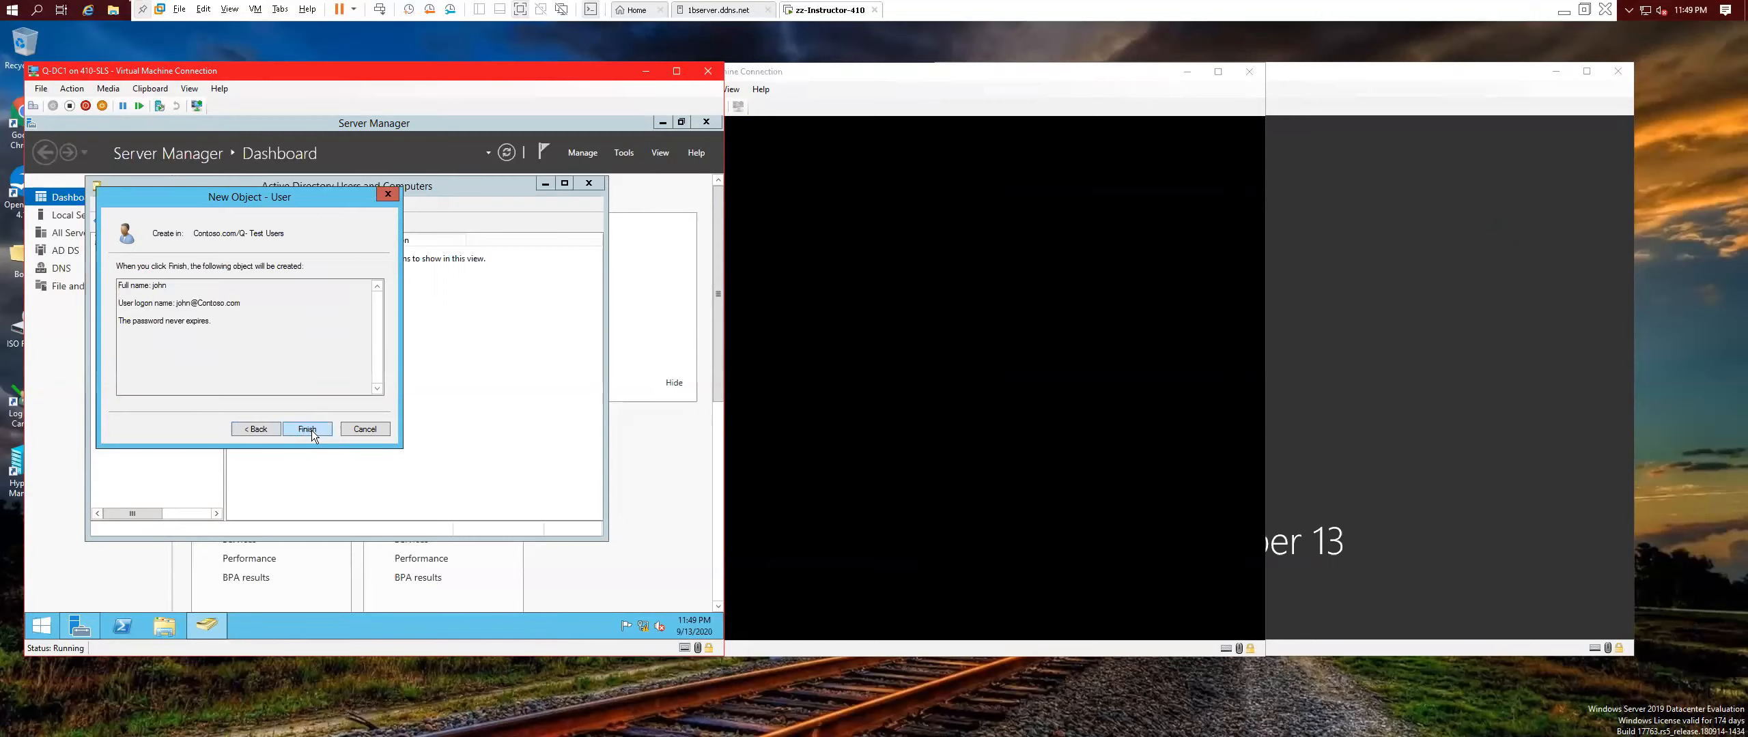
click(308, 429)
Copy john's account to create jane with logon name jane and her own password.
right_click(265, 252)
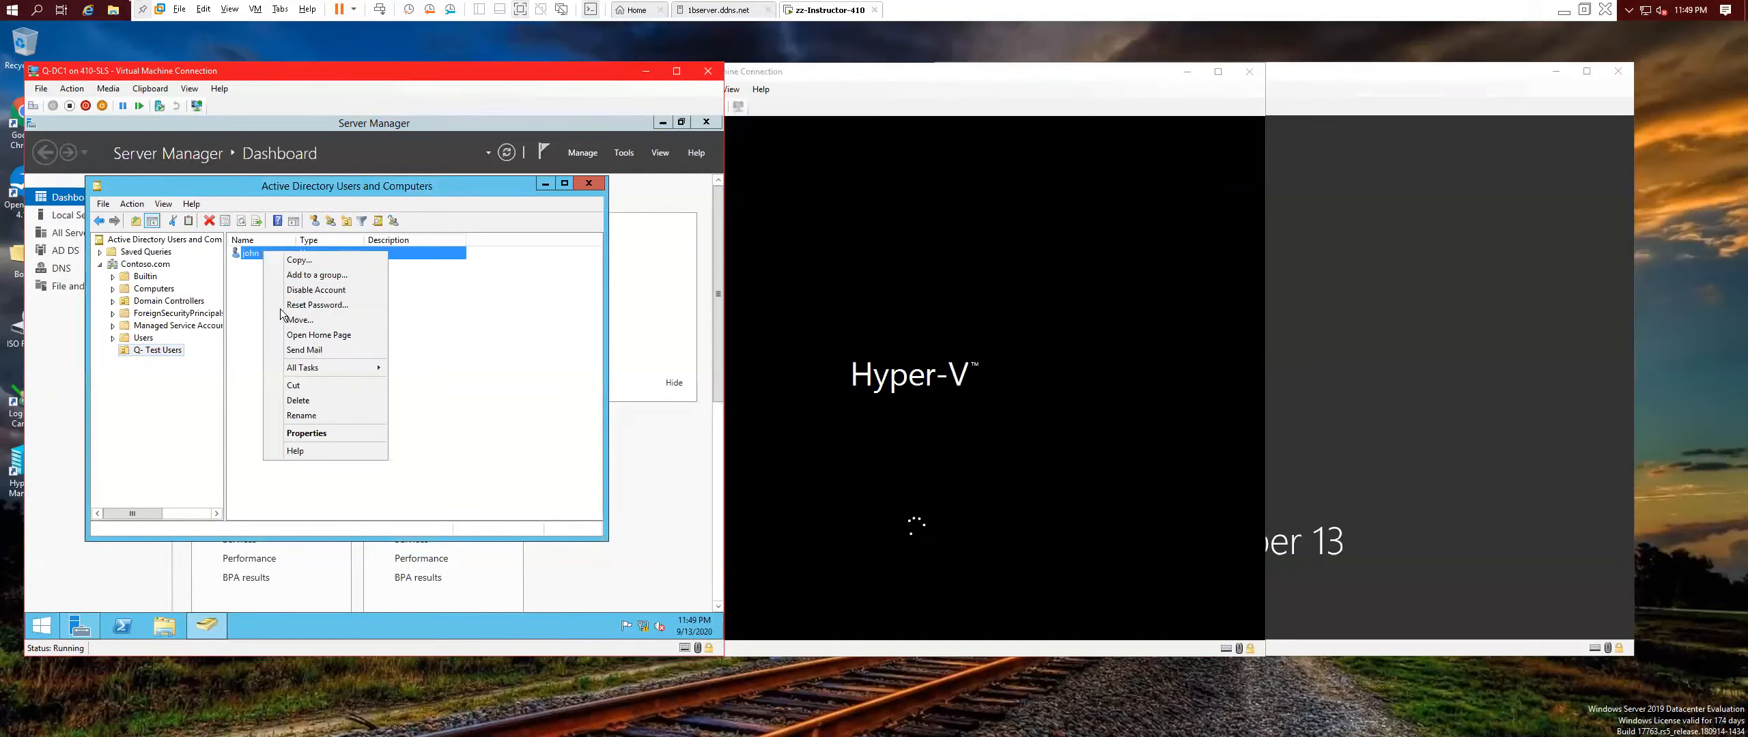
click(306, 272)
text(jab)
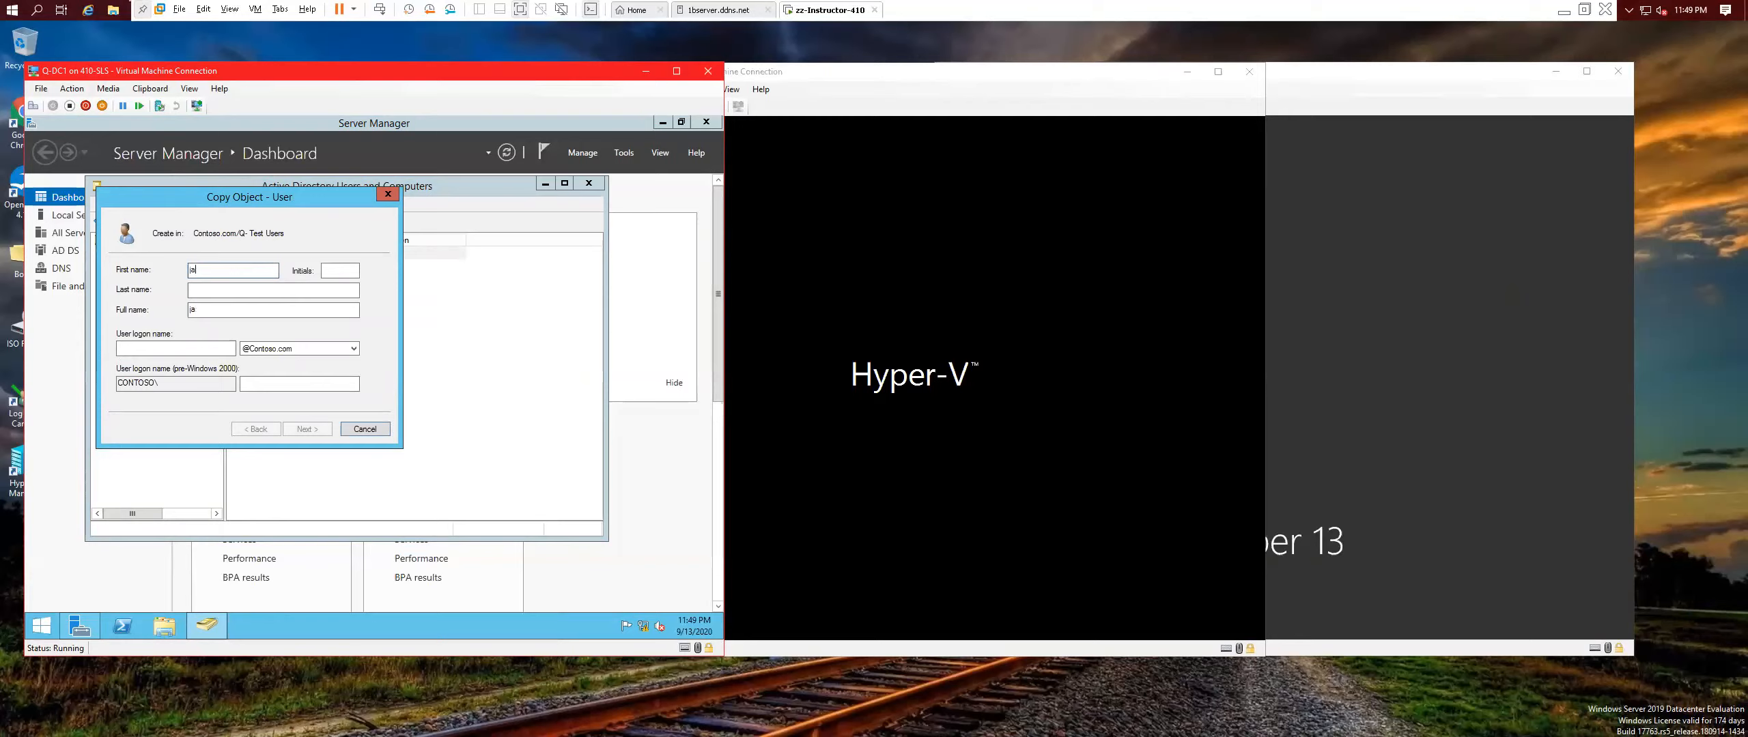
click(162, 353)
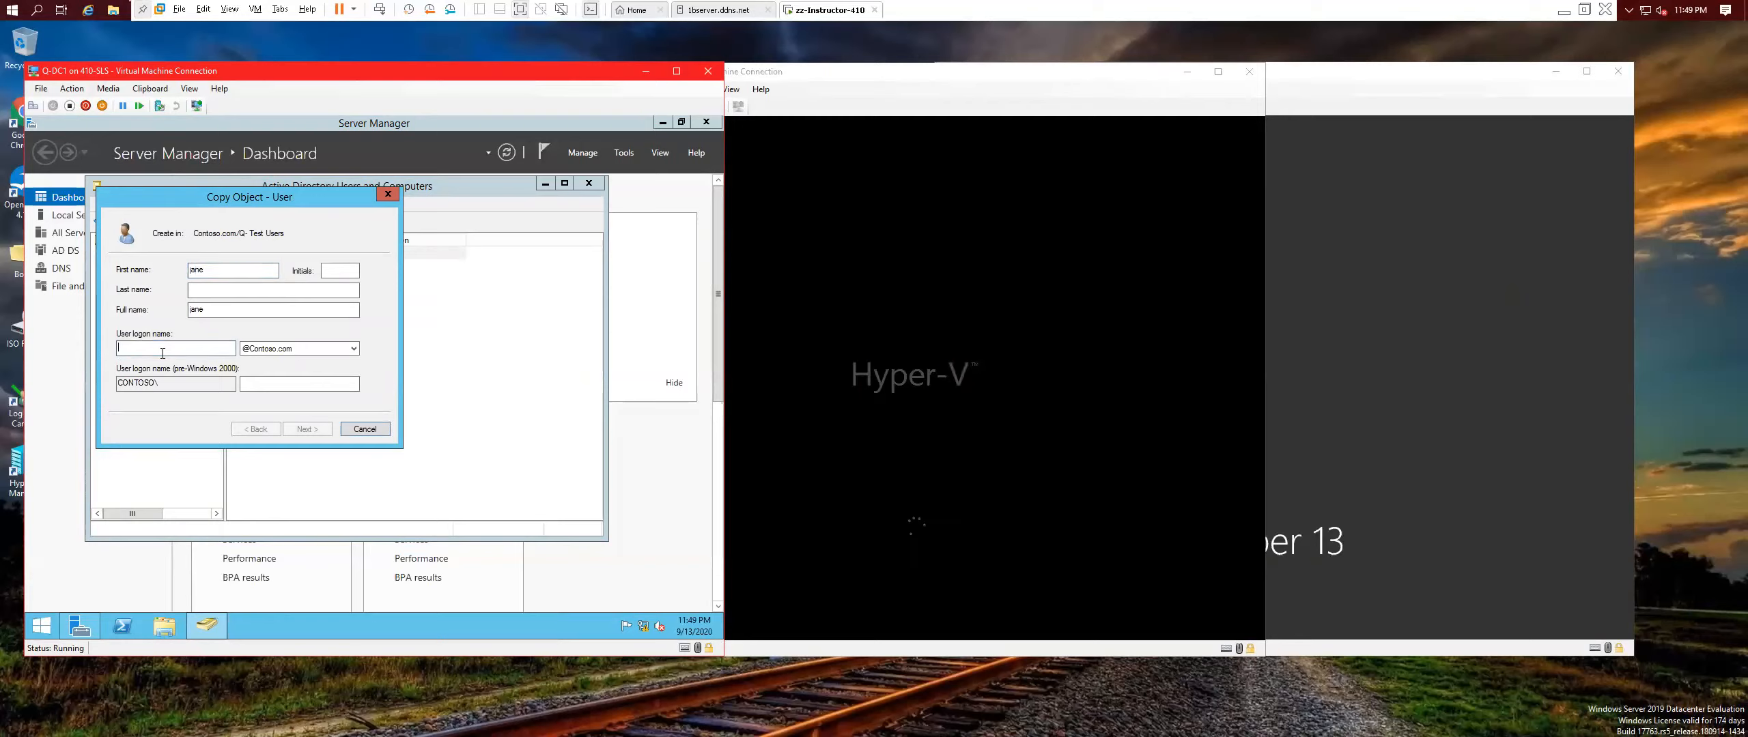
text(jane)
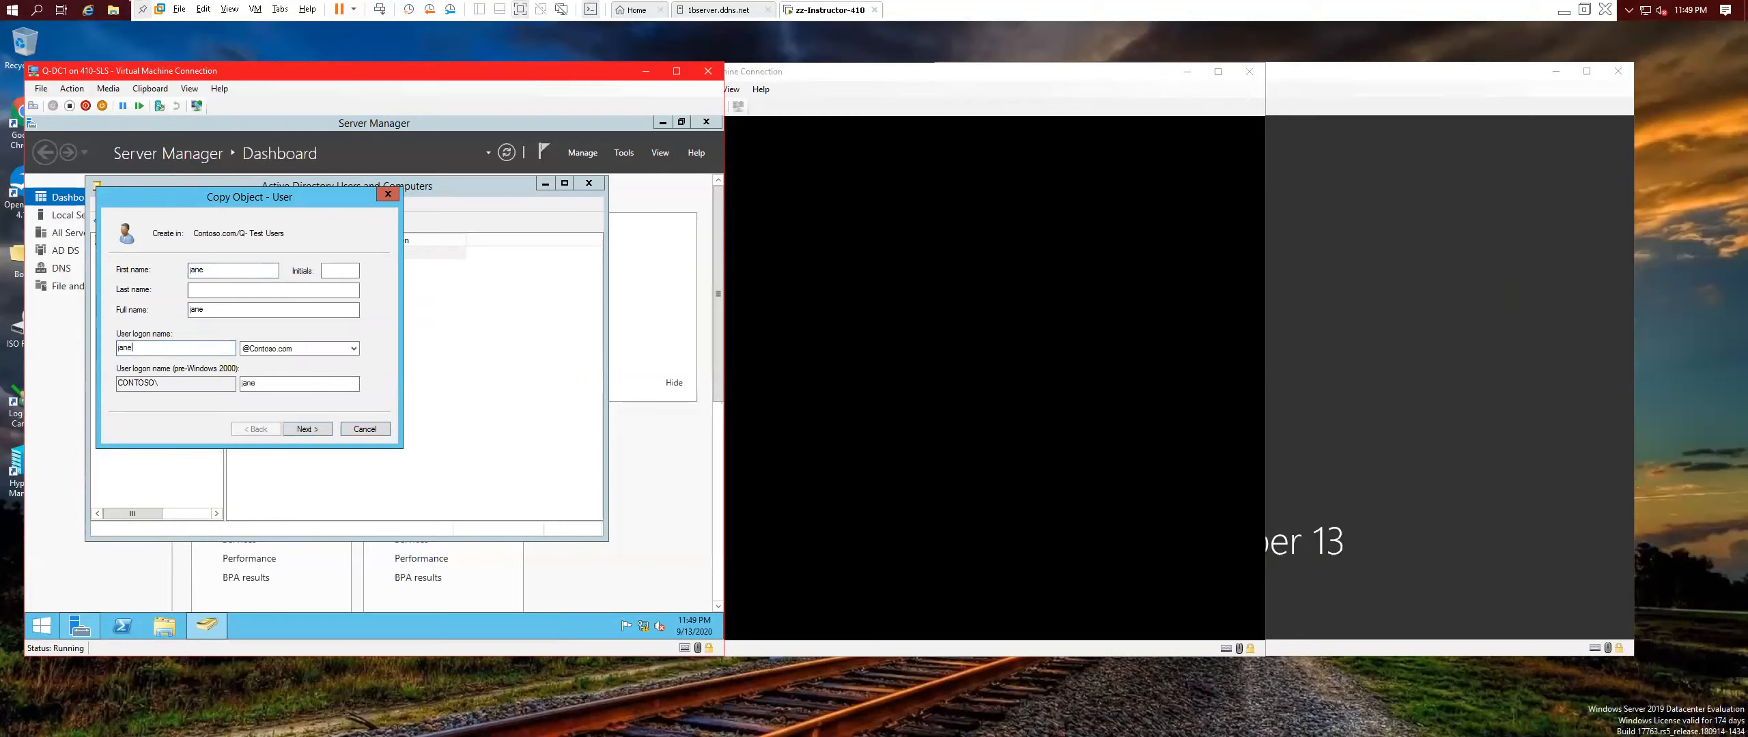
click(309, 430)
text(Pa$$w0rd)
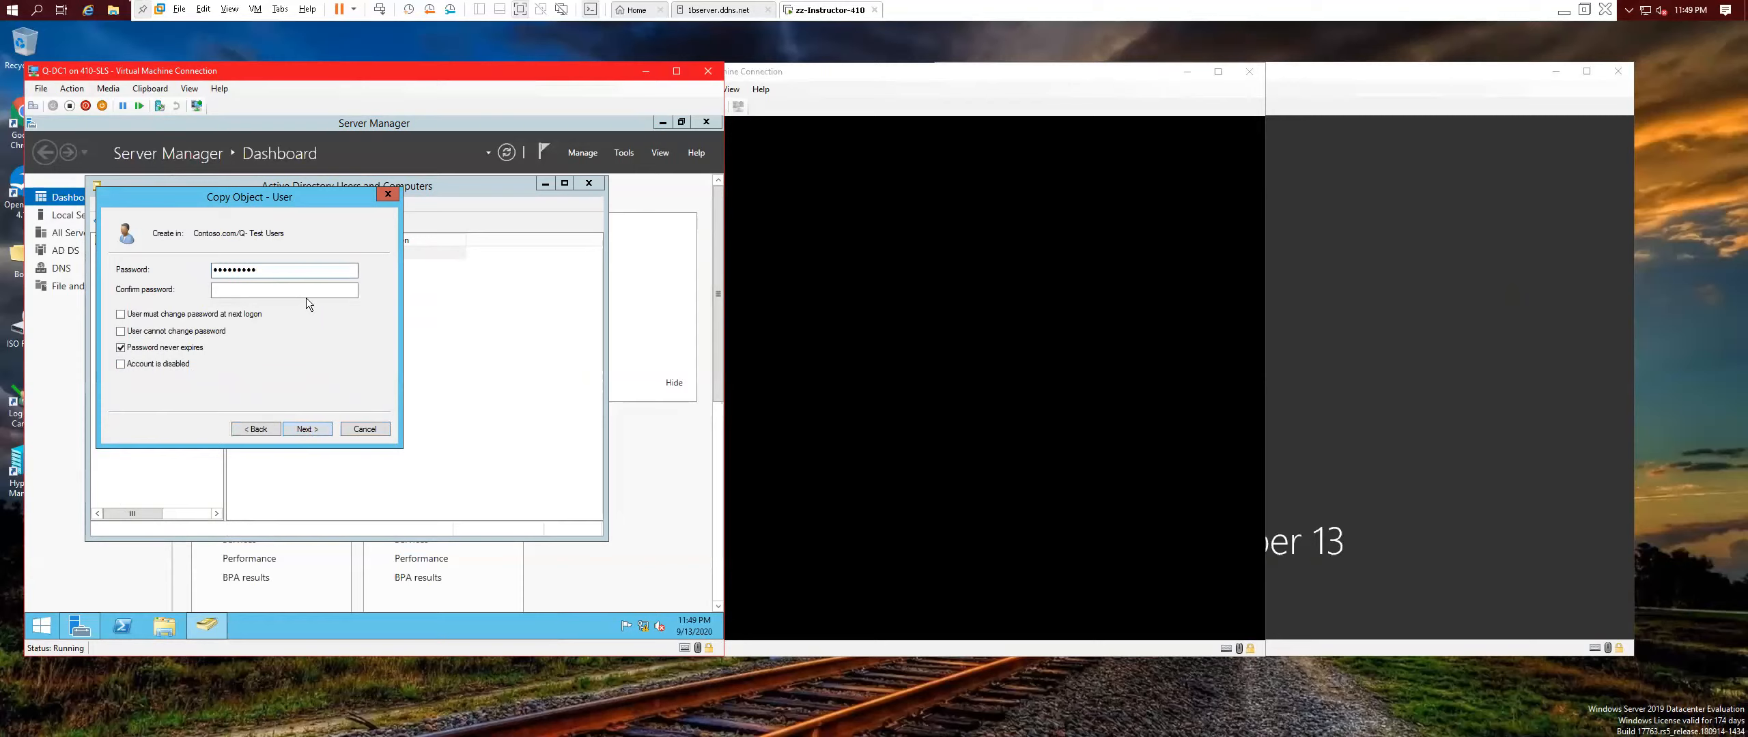
text(•••••••••)
click(315, 426)
click(316, 427)
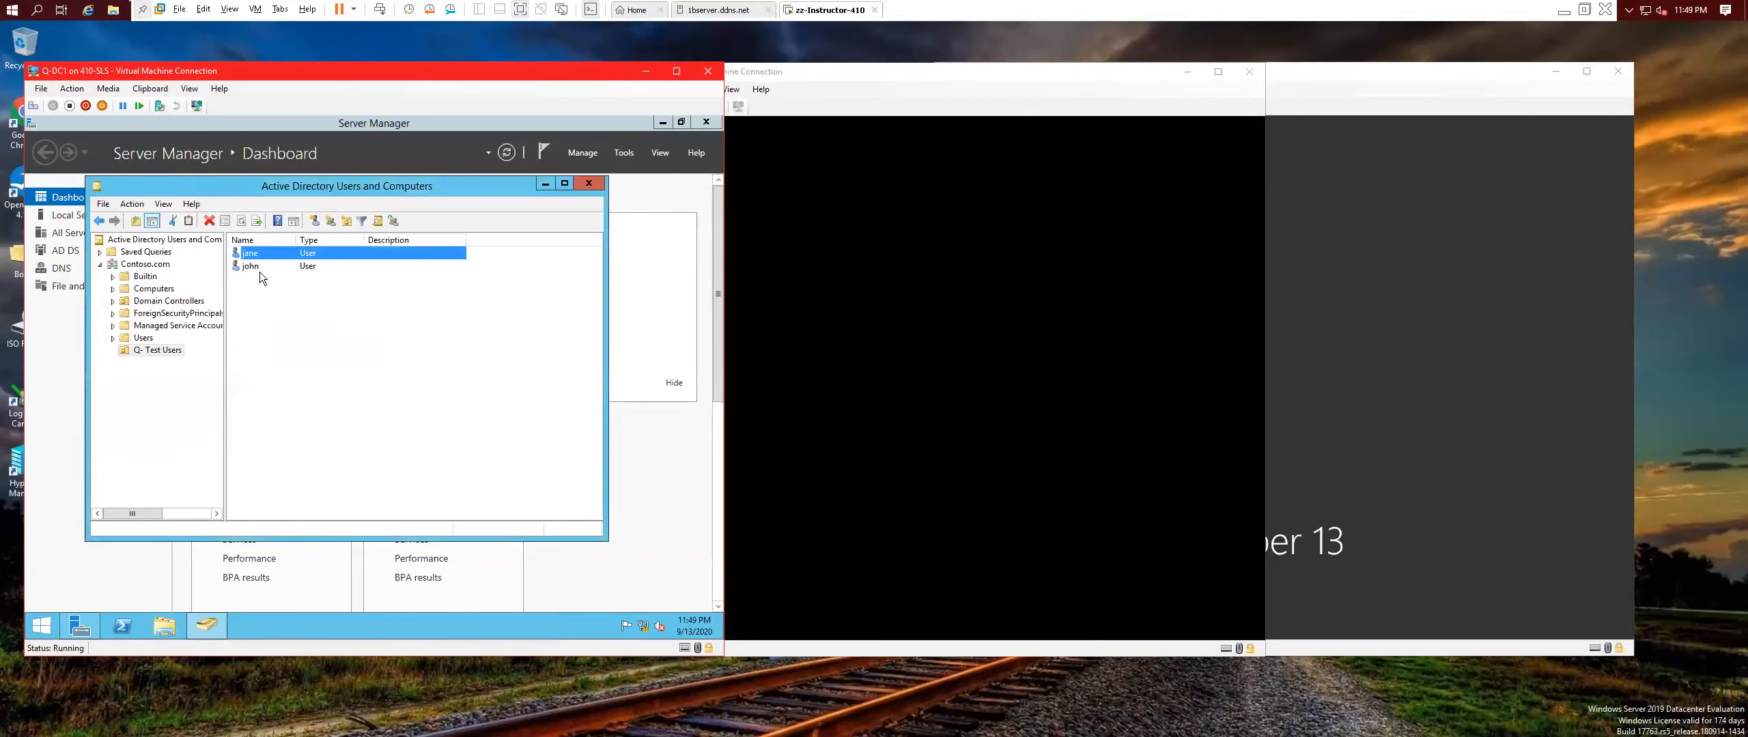
Start a new user in Q-Test Users named Admin with logon name admin.
right_click(269, 290)
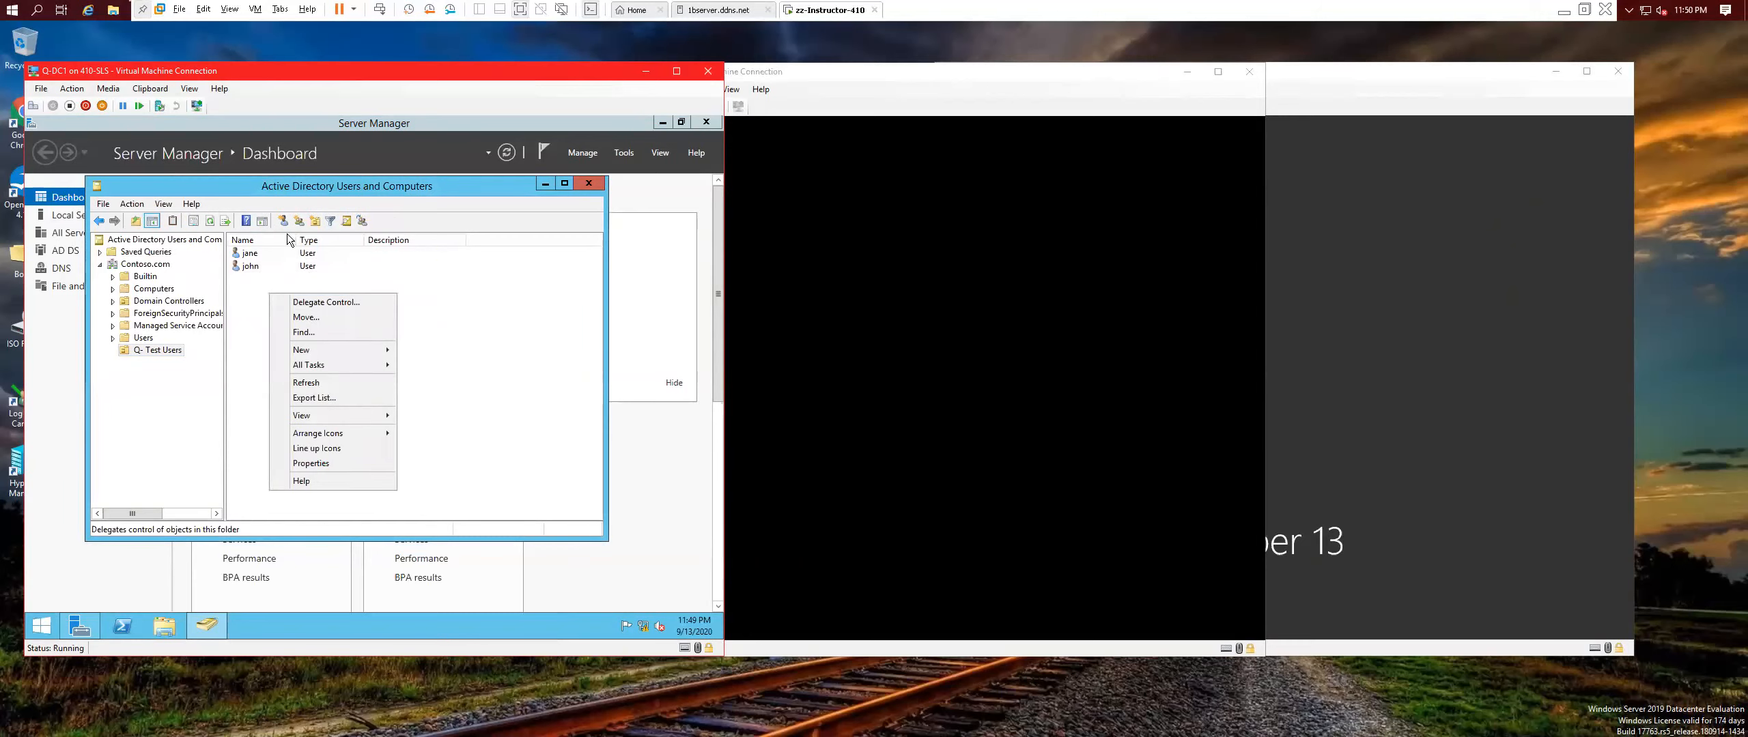
click(286, 301)
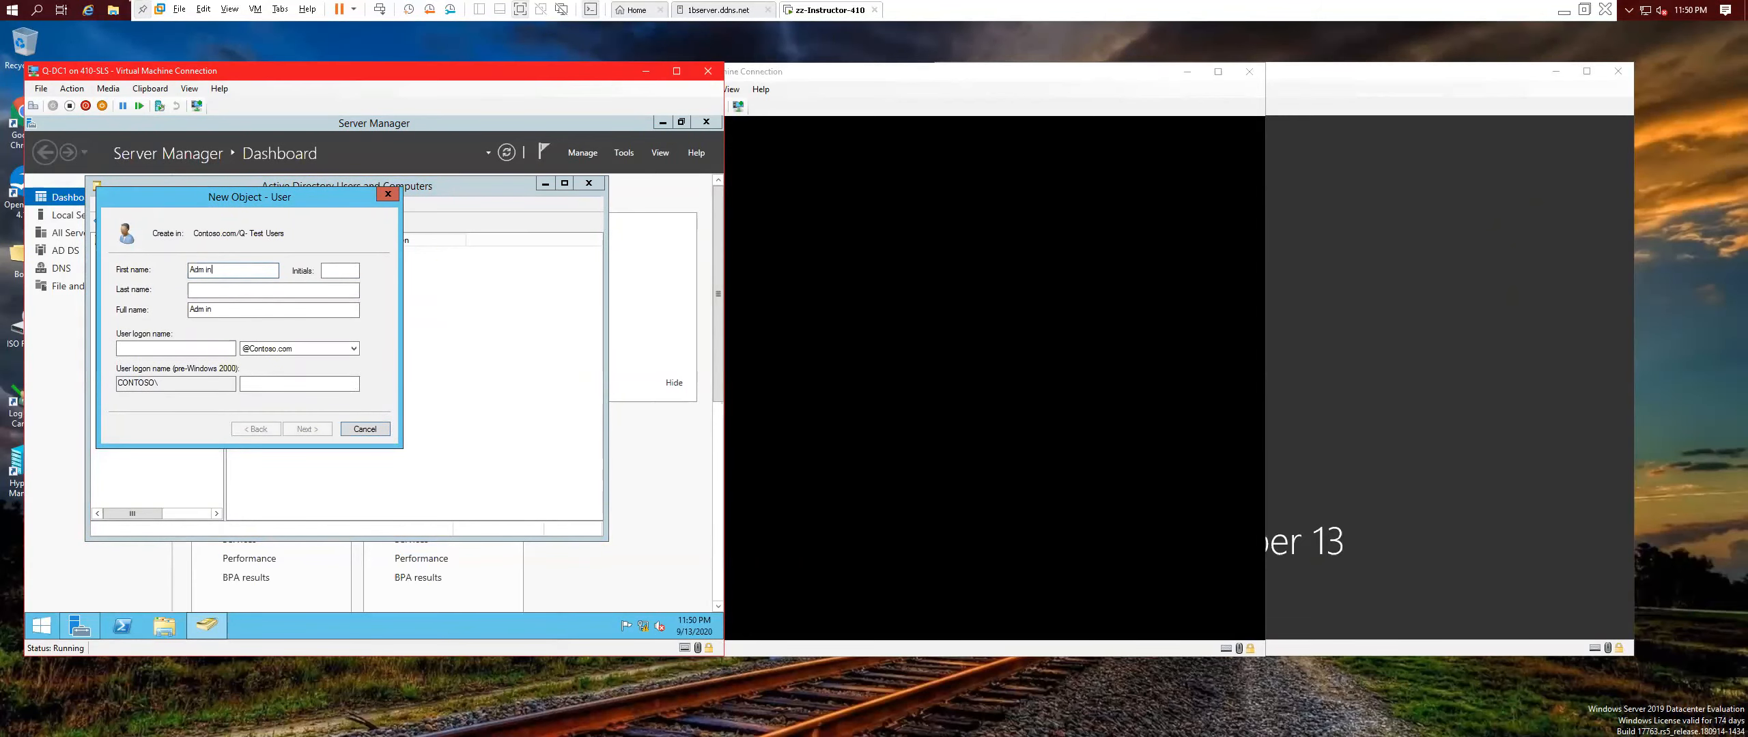
text(Adm i)
key(BackSpace)
key(BackSpace)
key(BackSpace)
key(BackSpace)
key(BackSpace)
text(Admin)
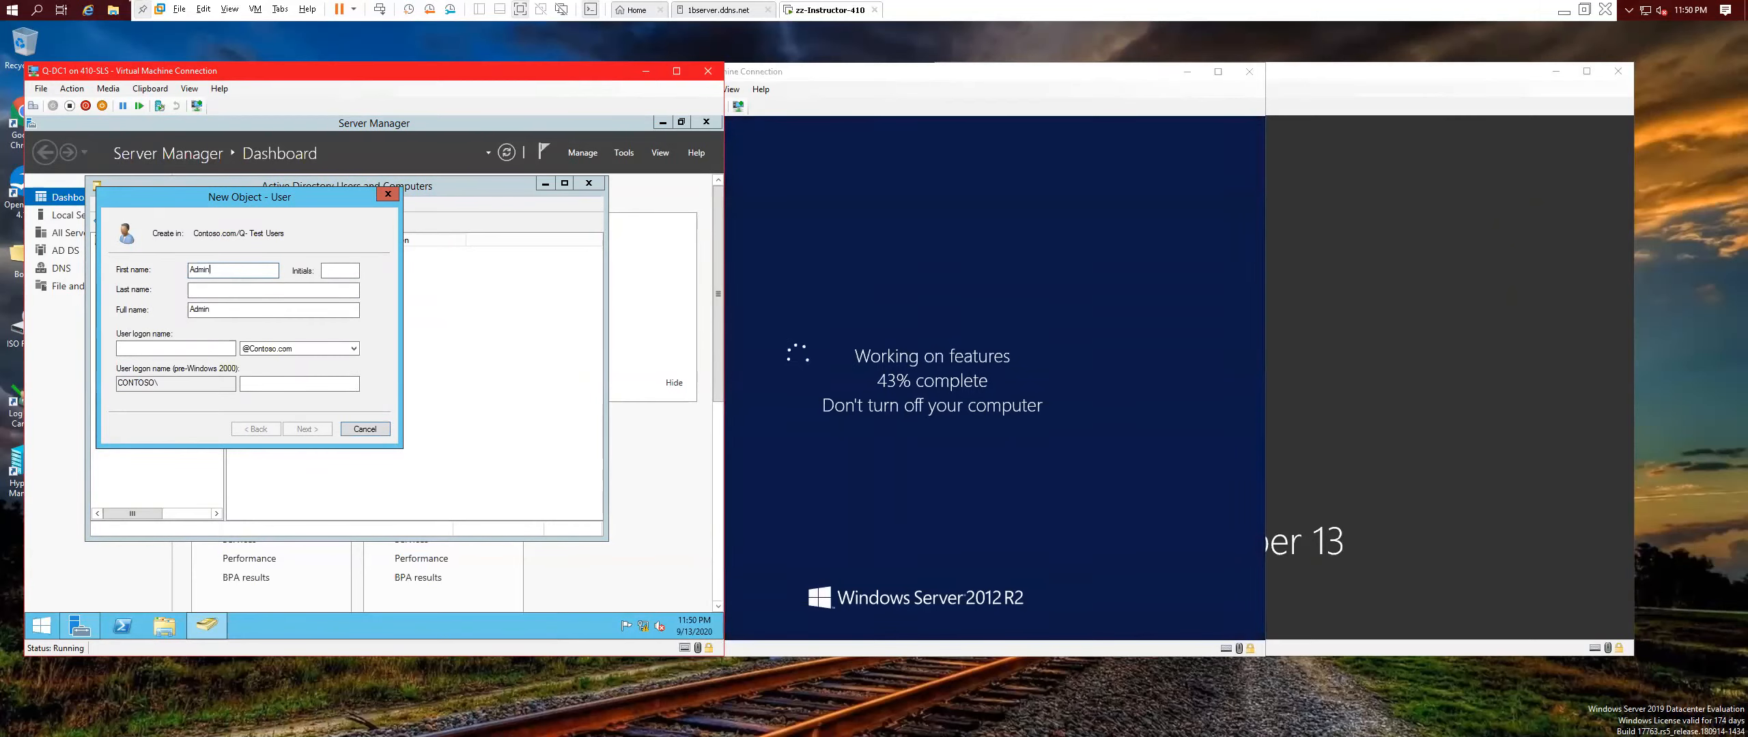
click(184, 351)
text(admin)
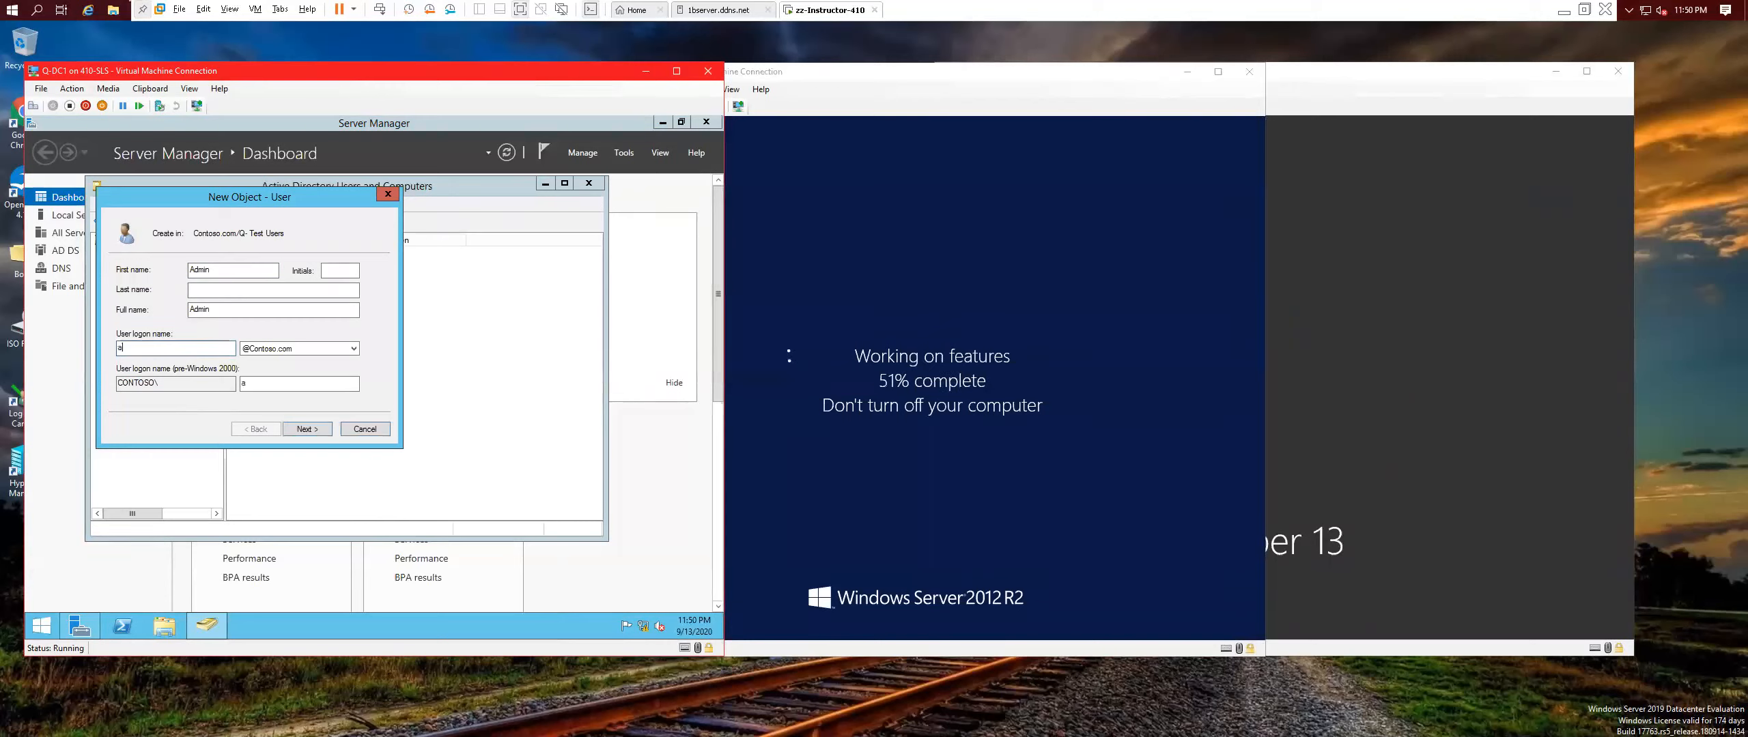
Set Password never expires, enter and confirm the password, and finish creating Admin.
click(305, 430)
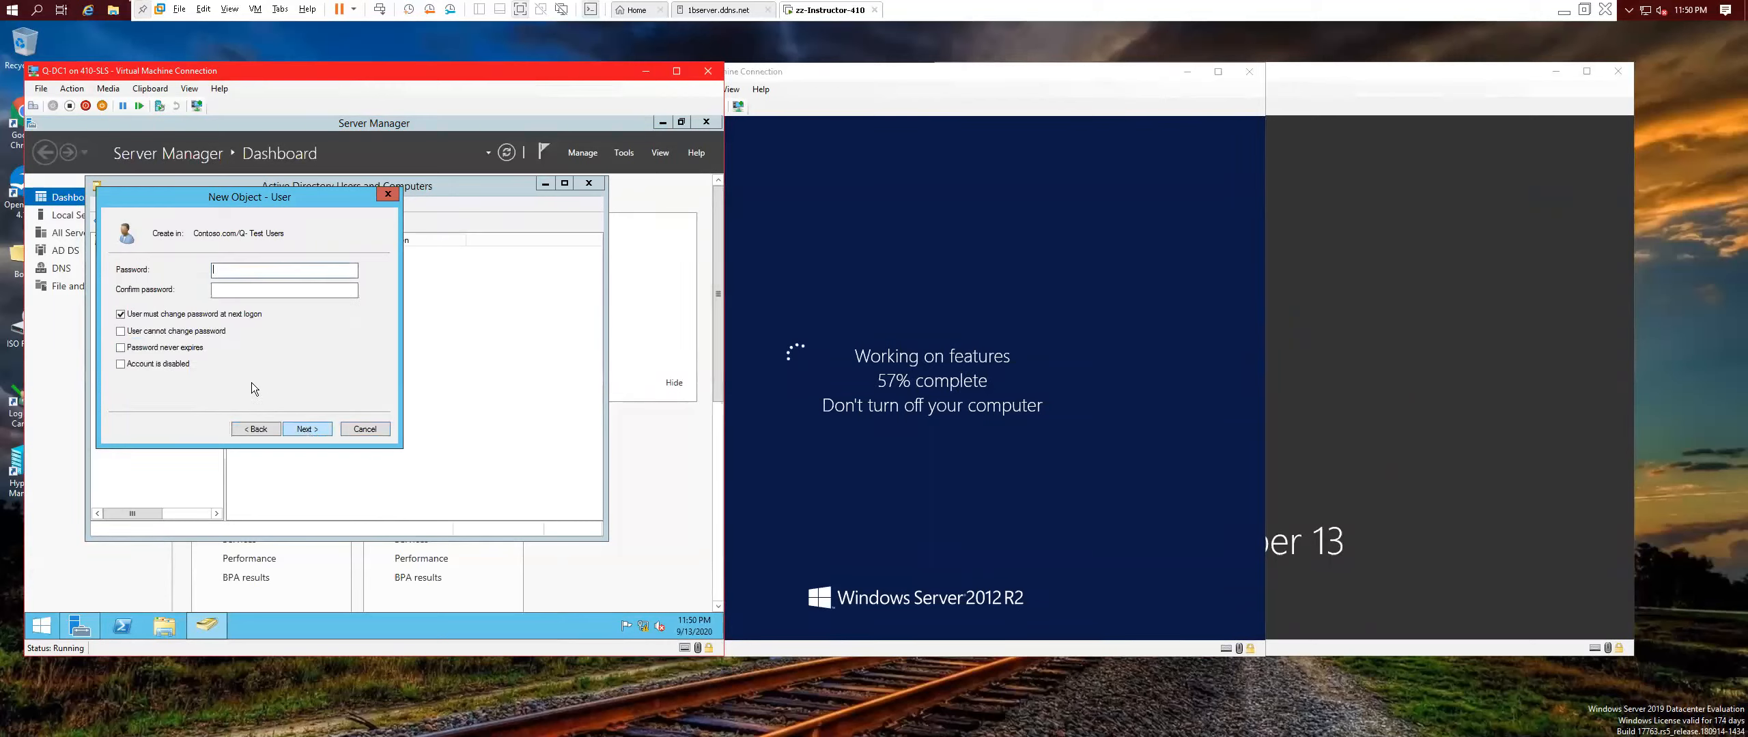
click(129, 348)
click(486, 420)
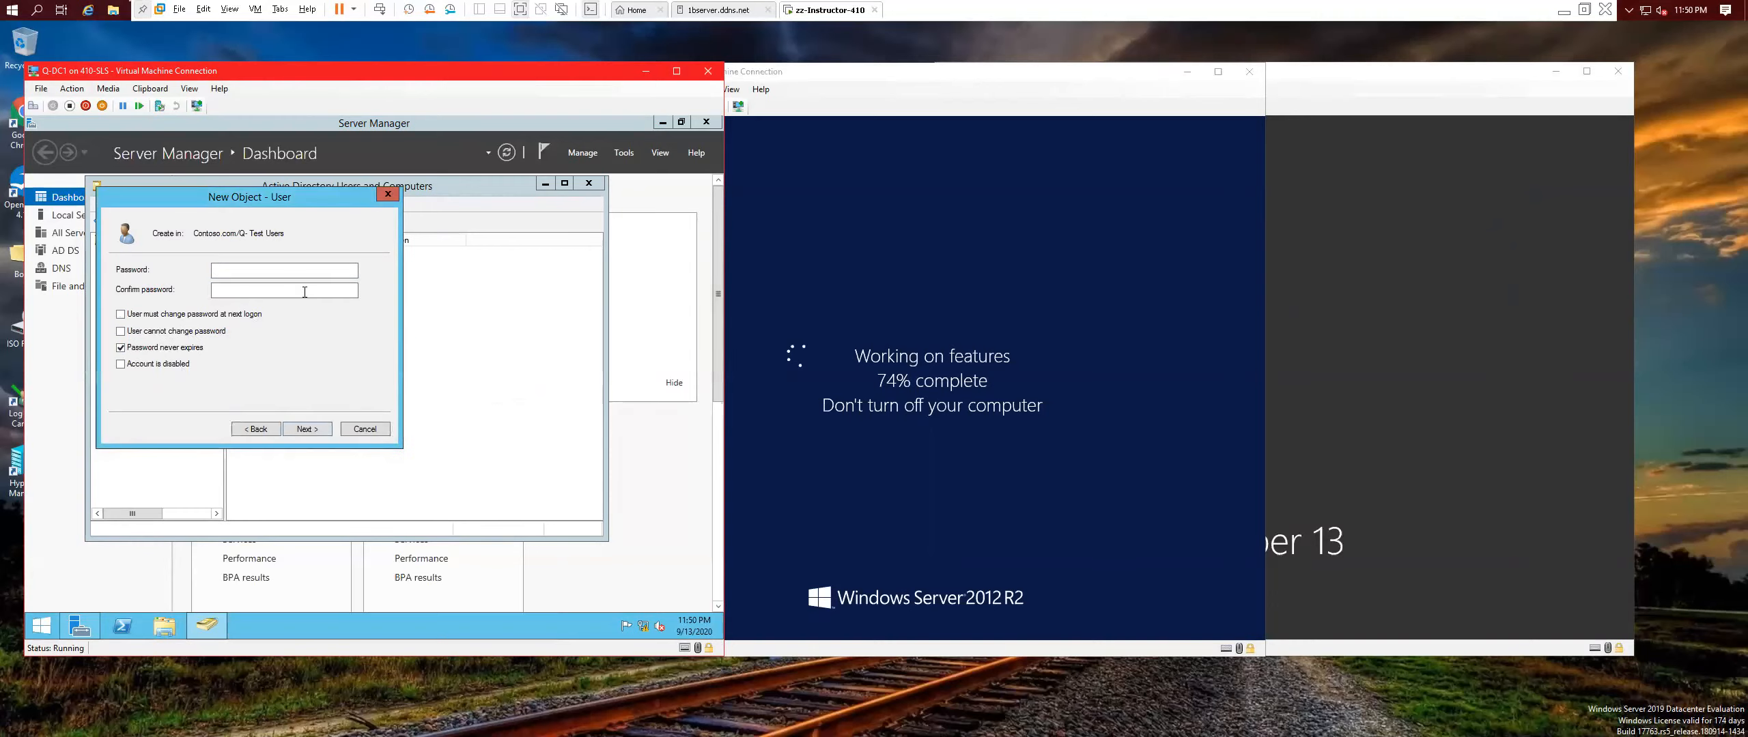
click(317, 270)
text(•••••••)
click(337, 292)
text(••••••••)
click(304, 436)
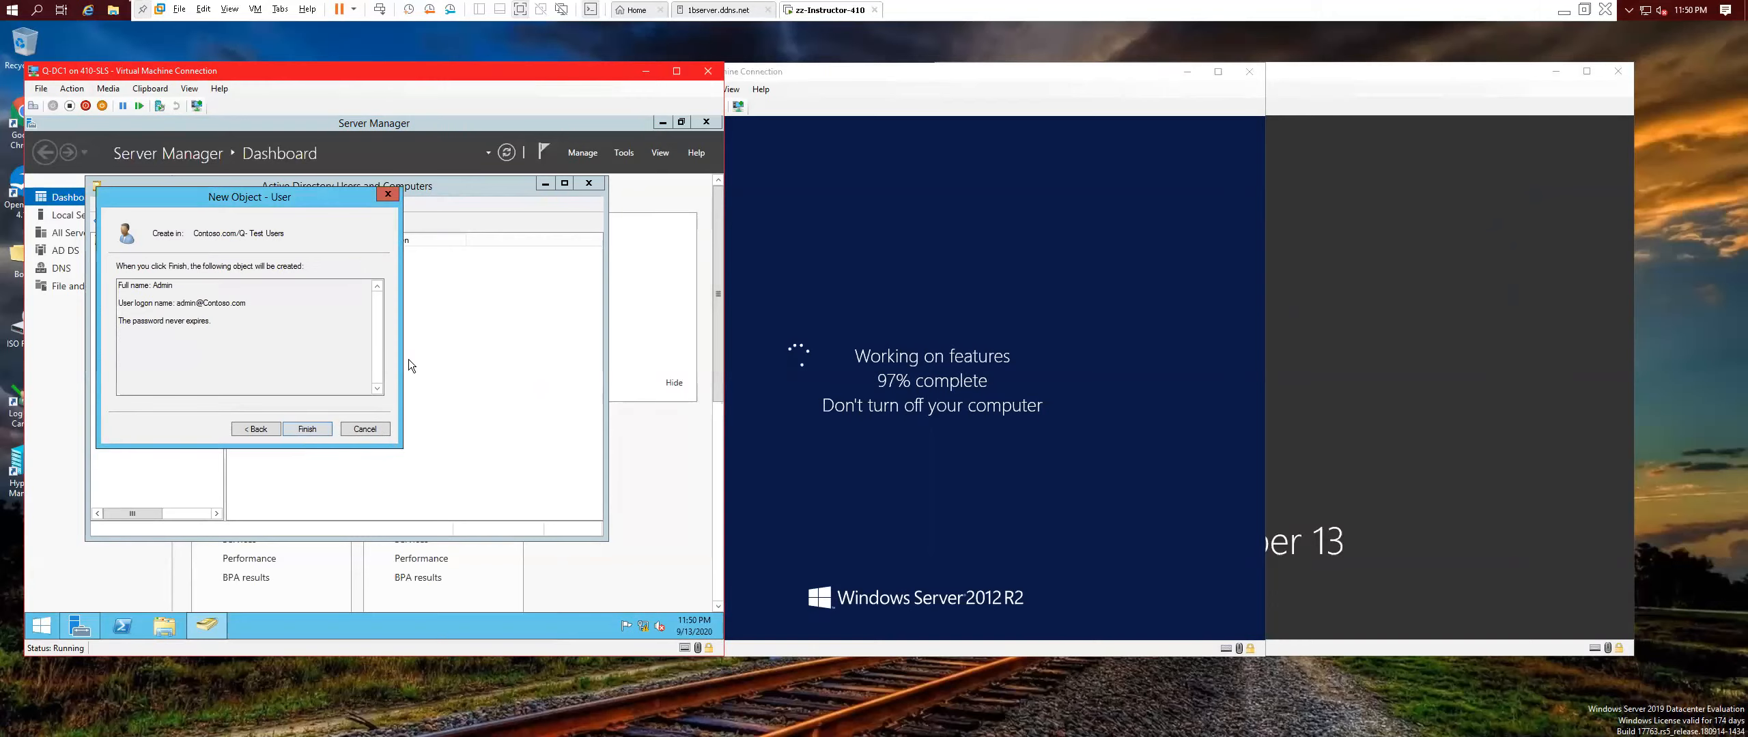
click(314, 432)
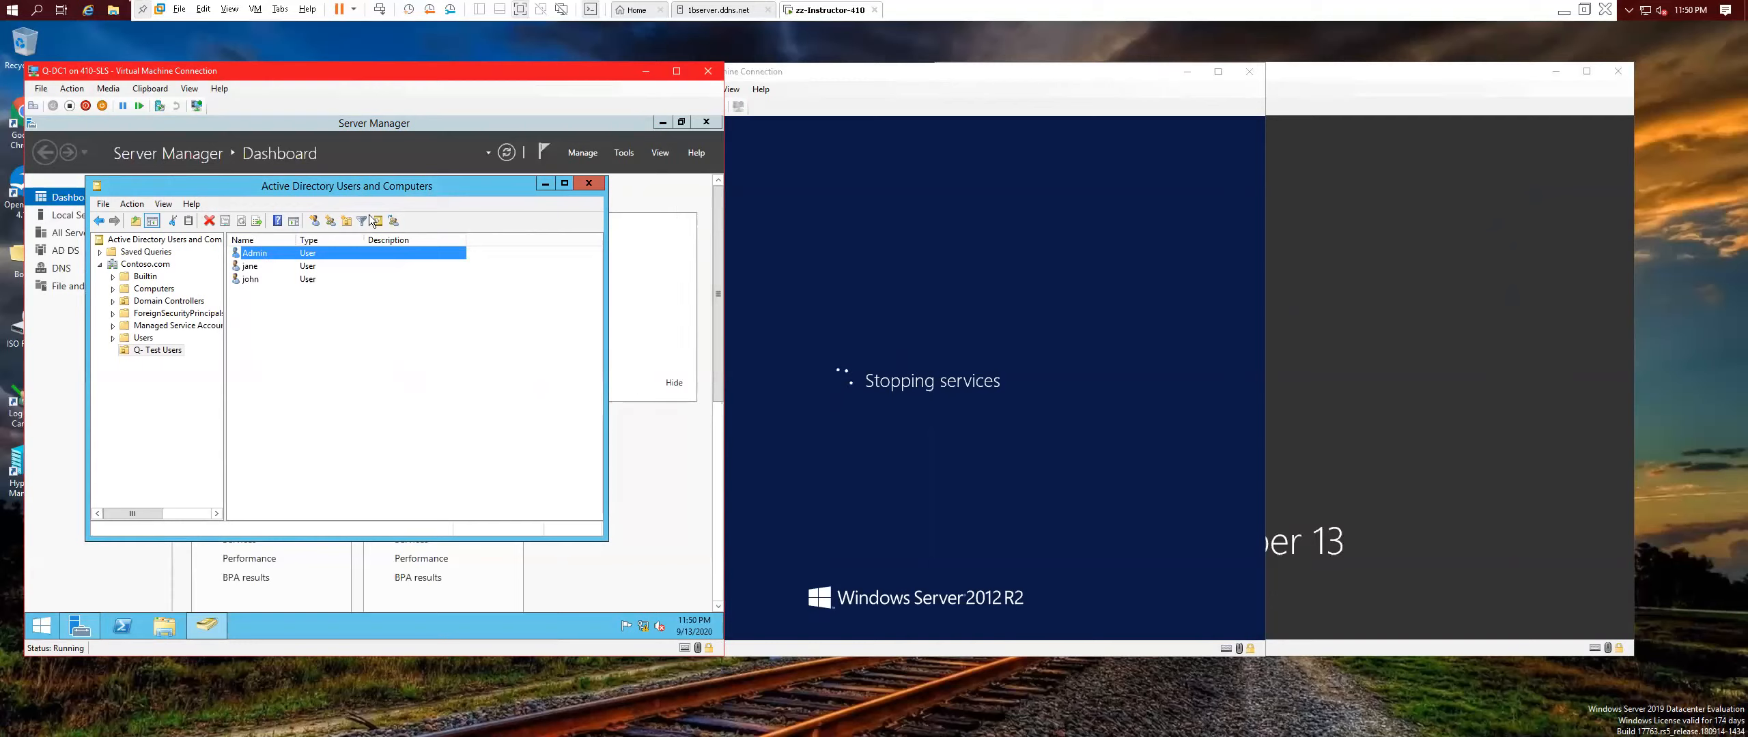
On Admin's Member Of tab, search 'domain' and select the Domain Admins group.
right_click(280, 258)
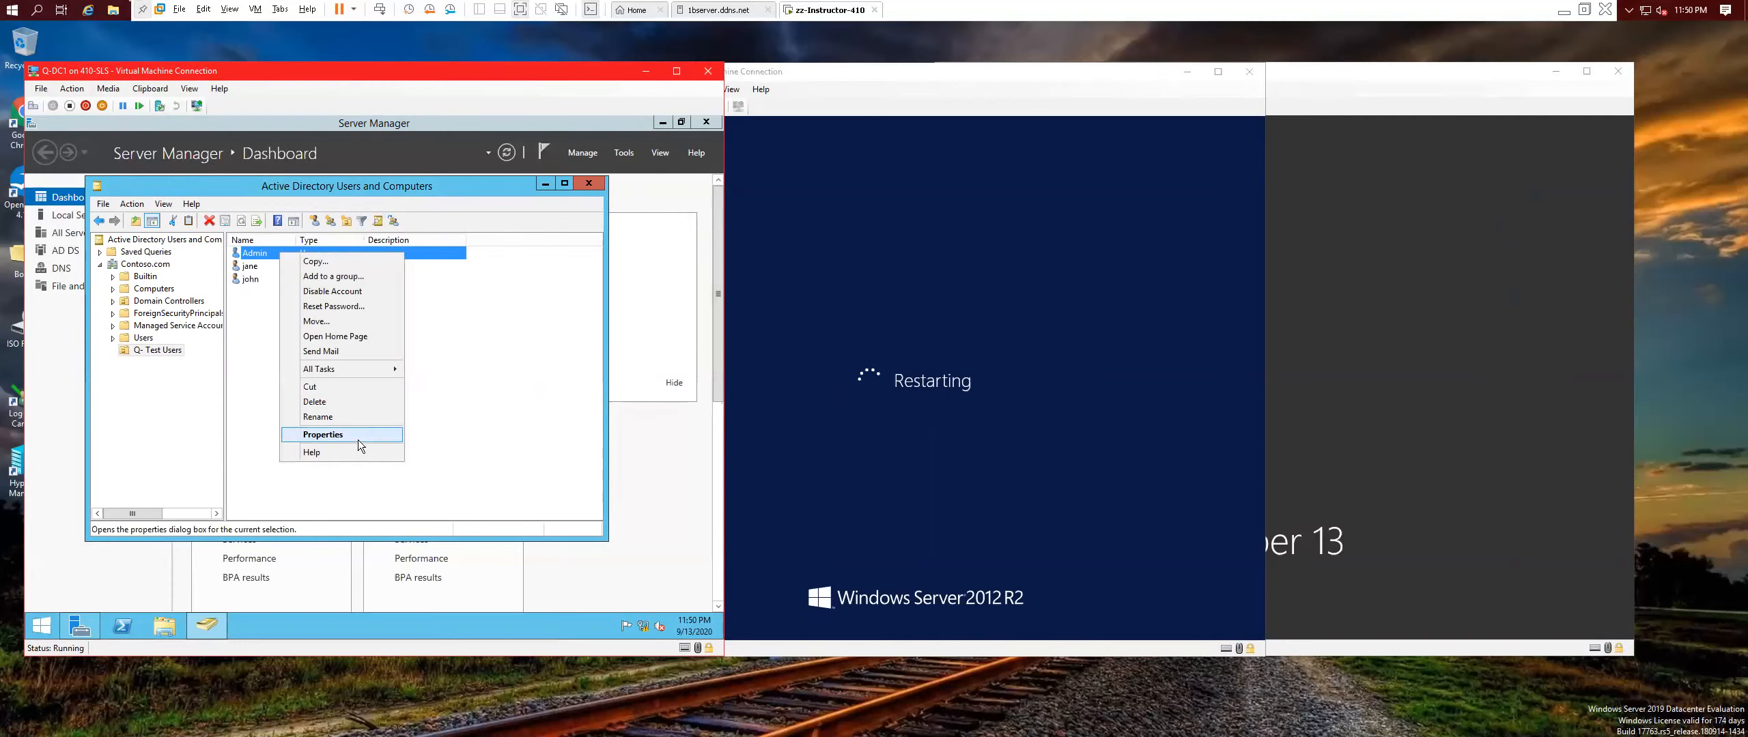
click(357, 440)
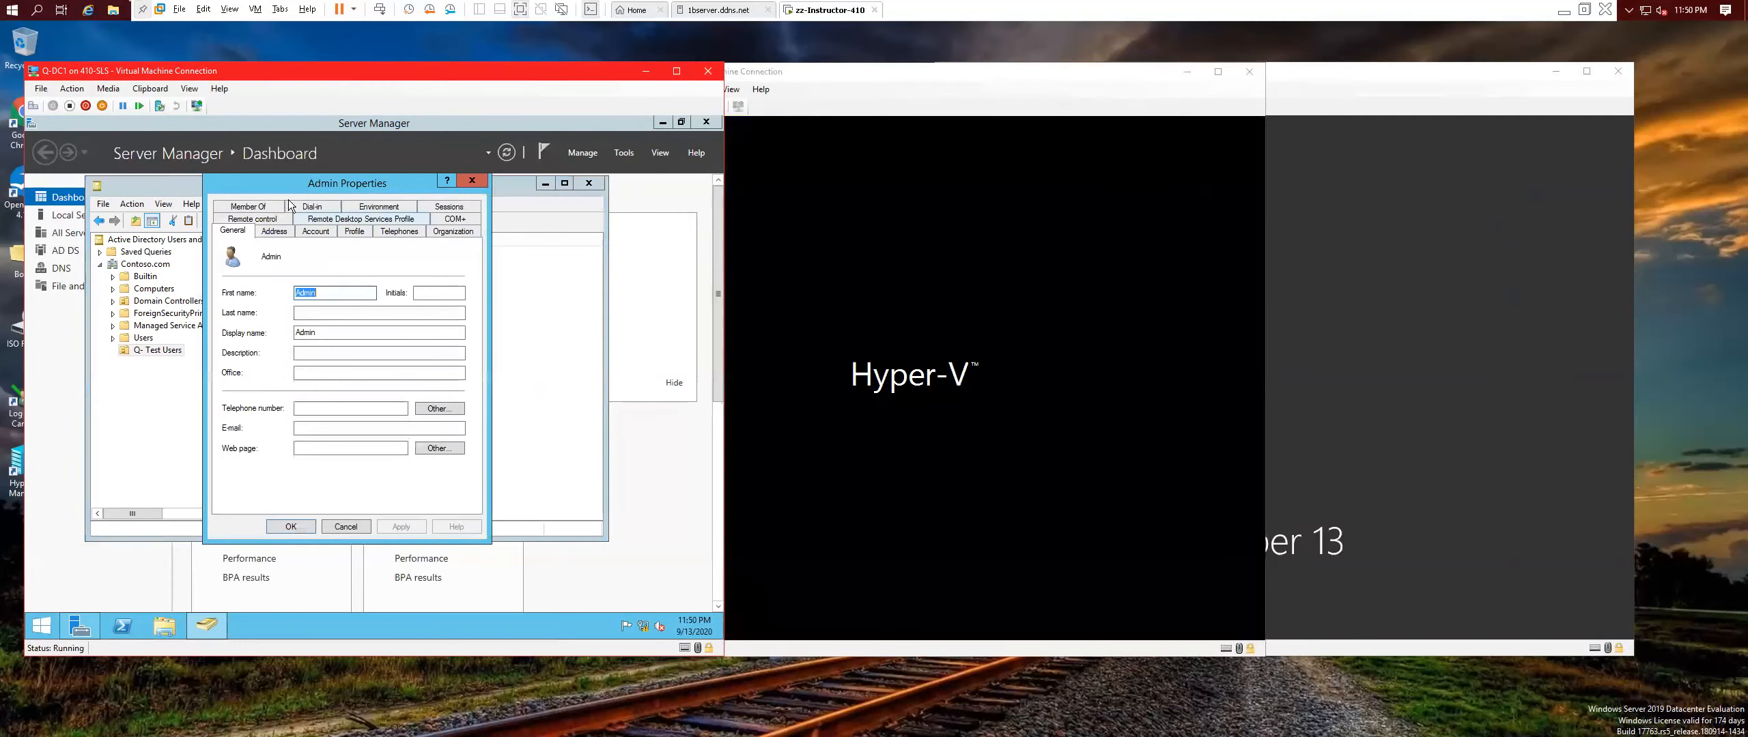
click(261, 207)
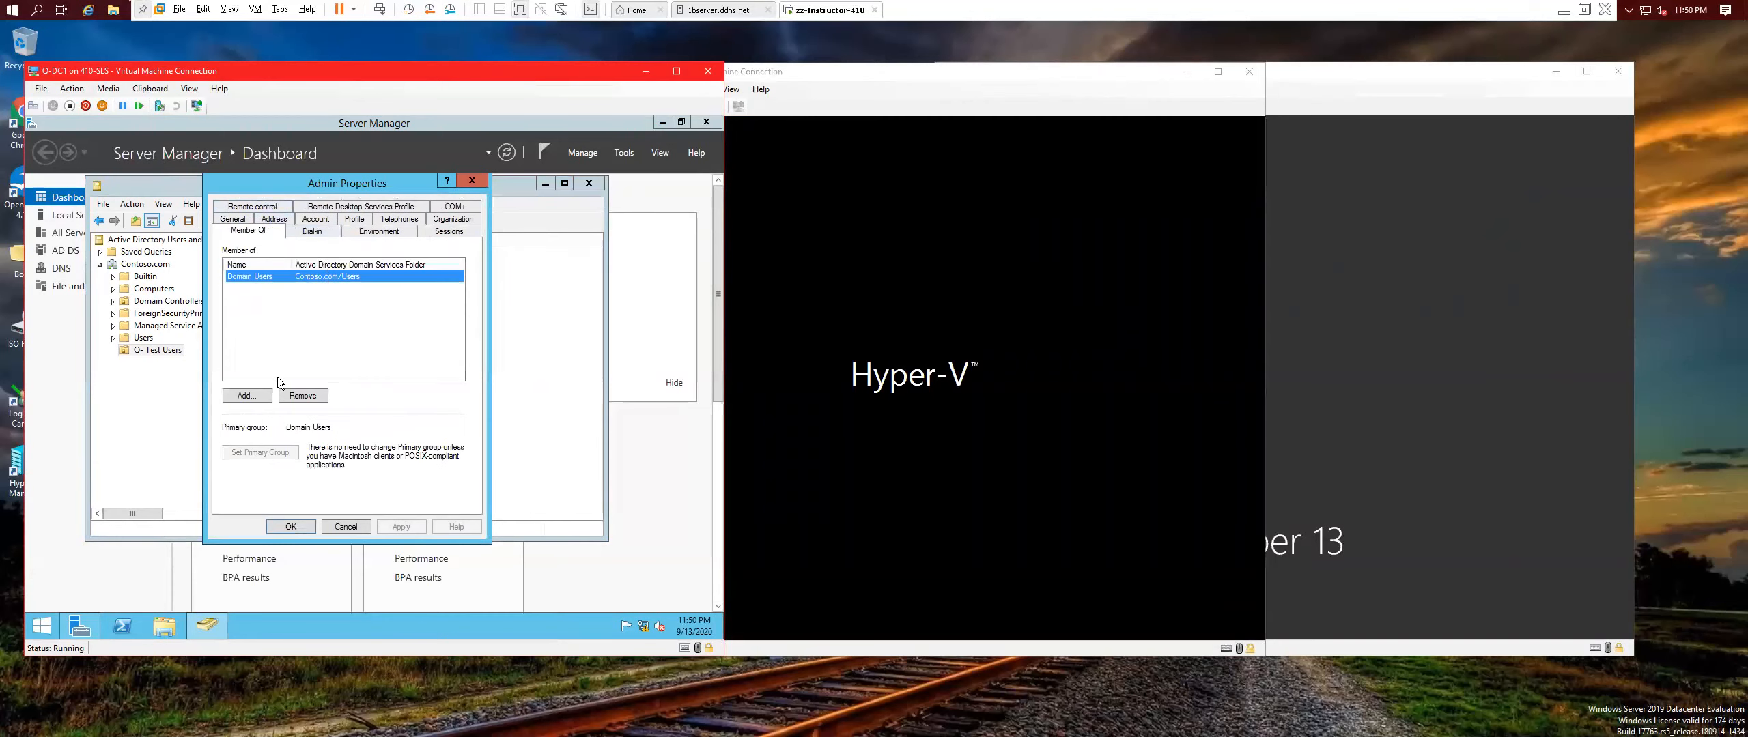
click(261, 396)
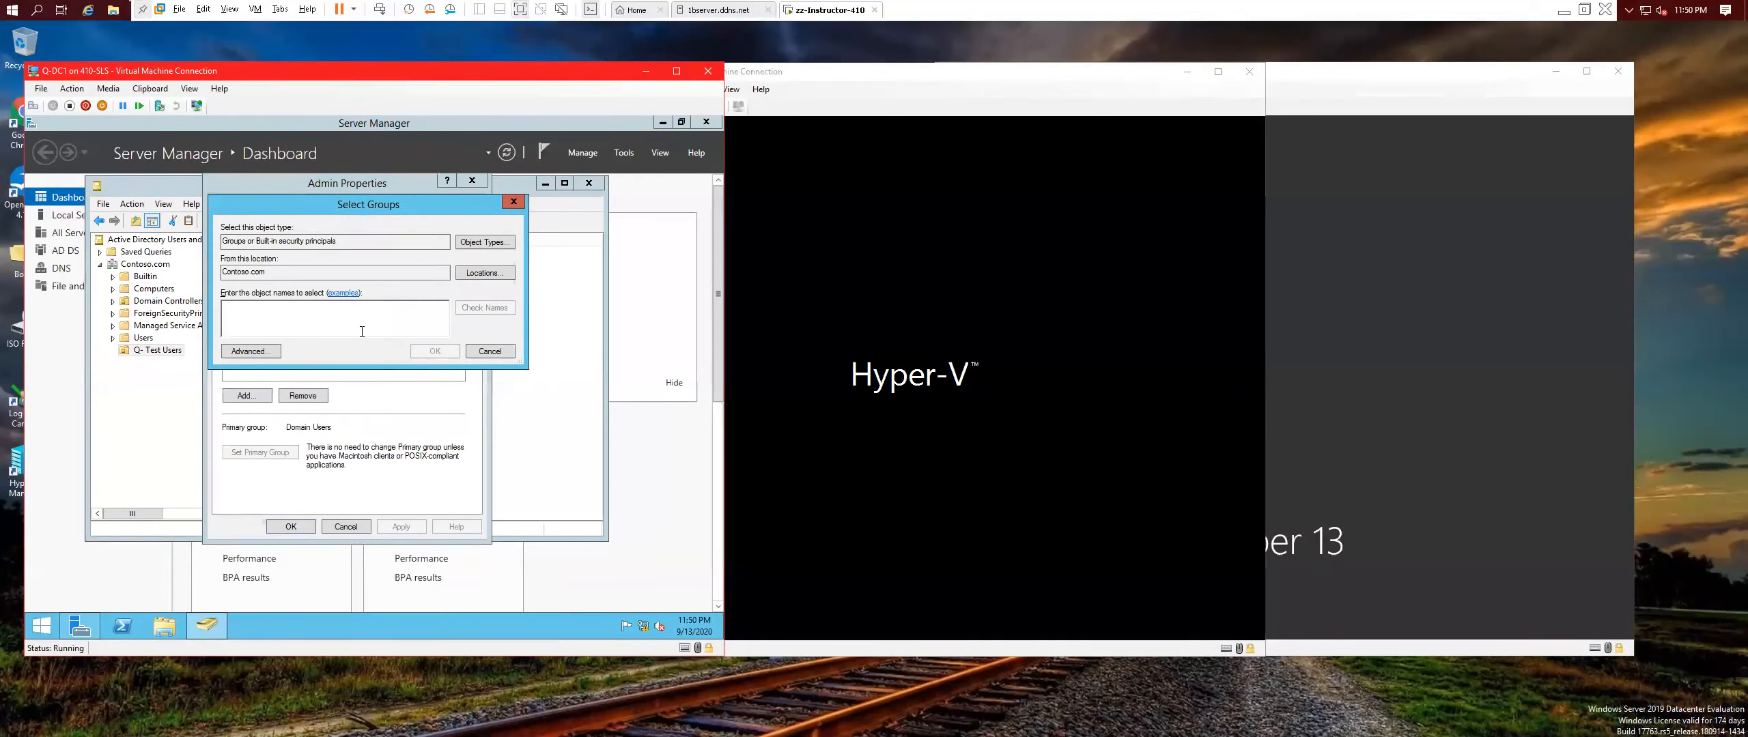
text(domain)
click(486, 307)
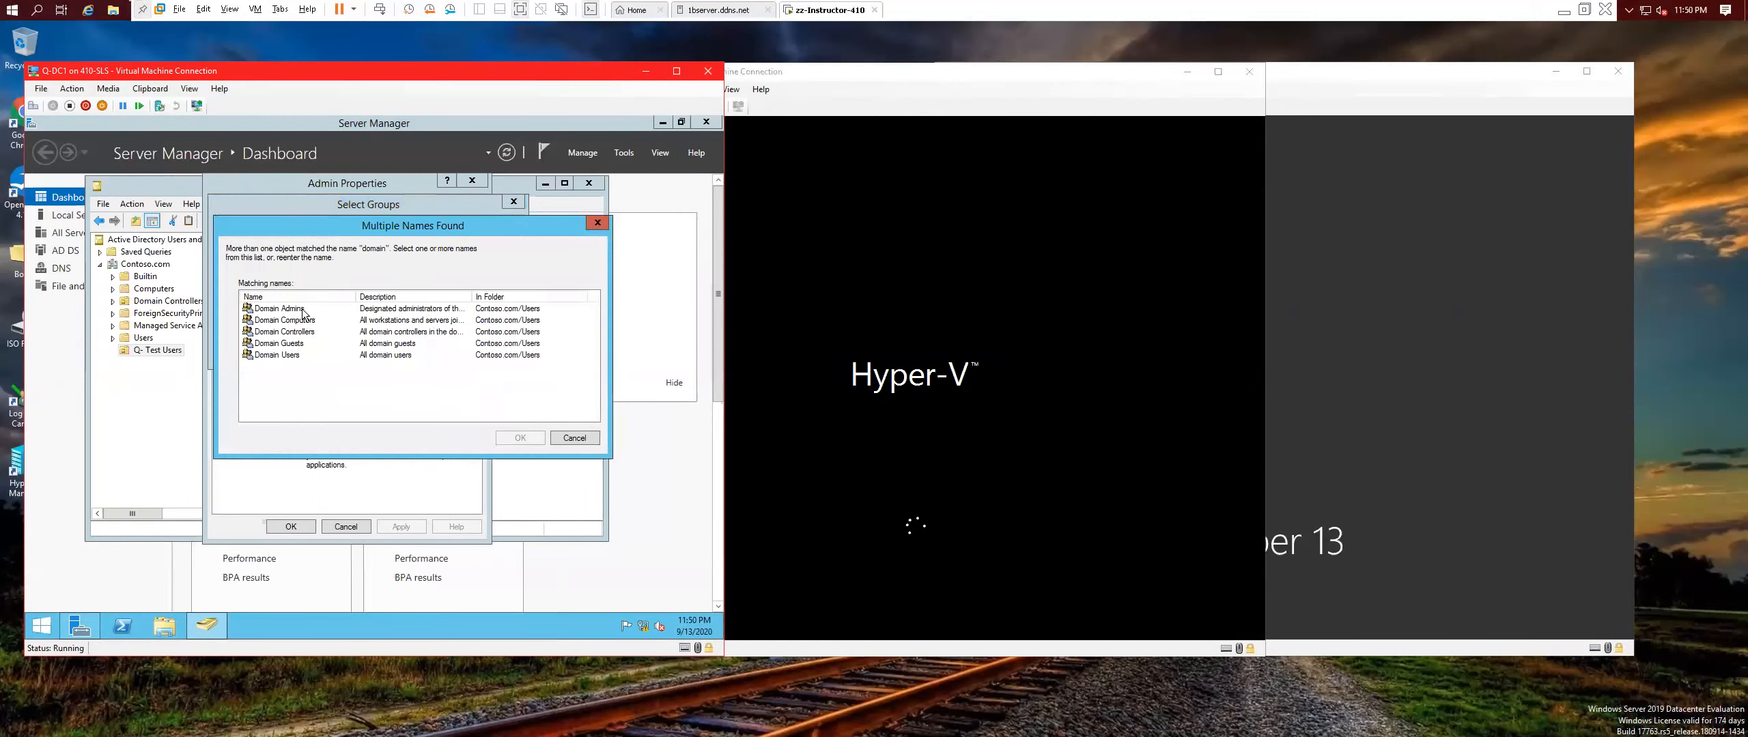
click(303, 309)
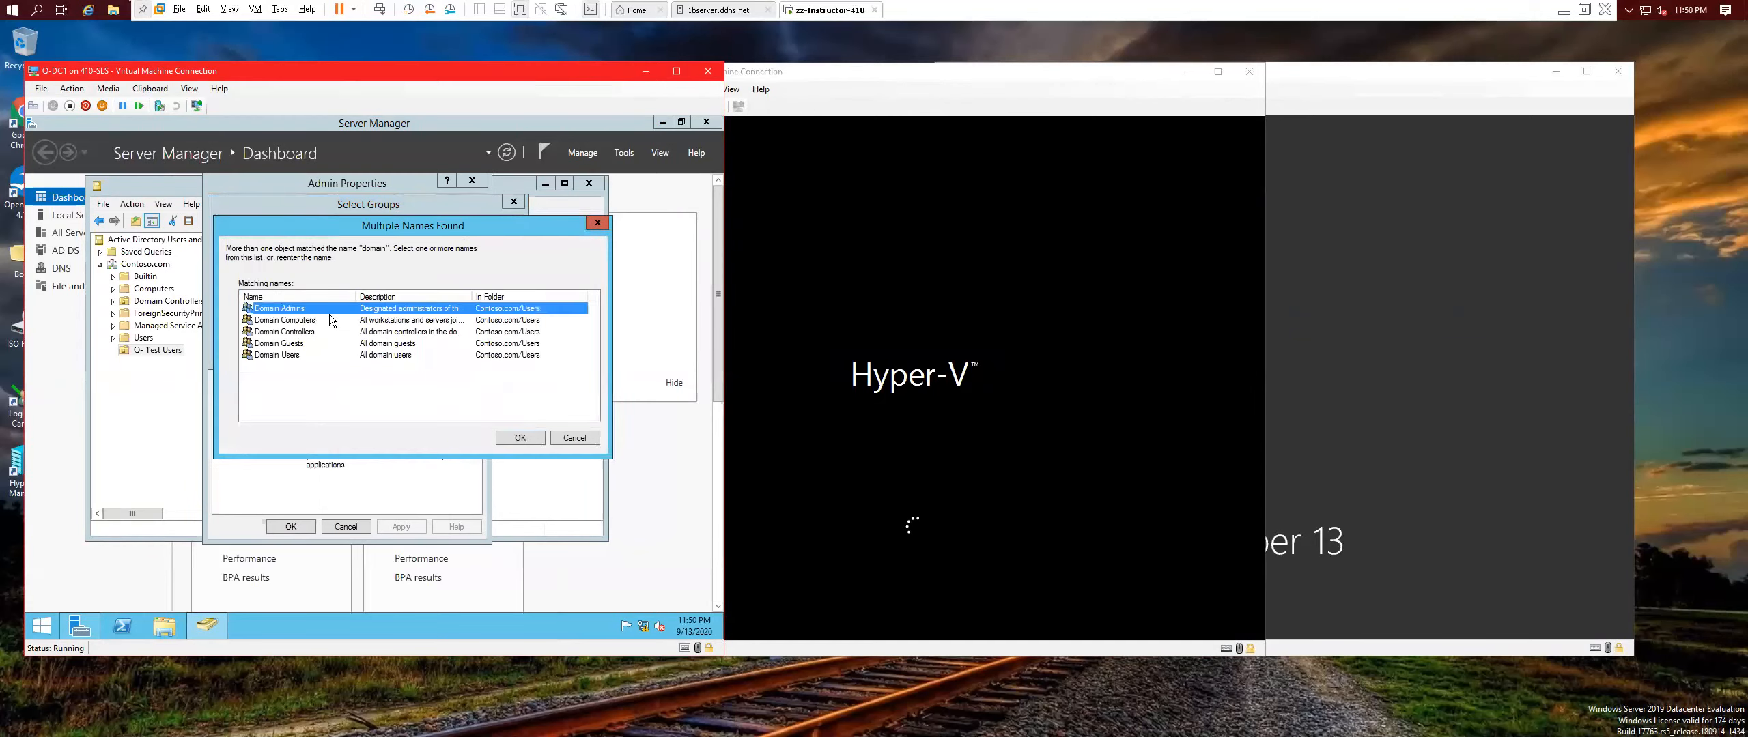
Confirm and apply the Domain Admins membership, then close the properties and the ADUC console.
click(530, 435)
click(439, 349)
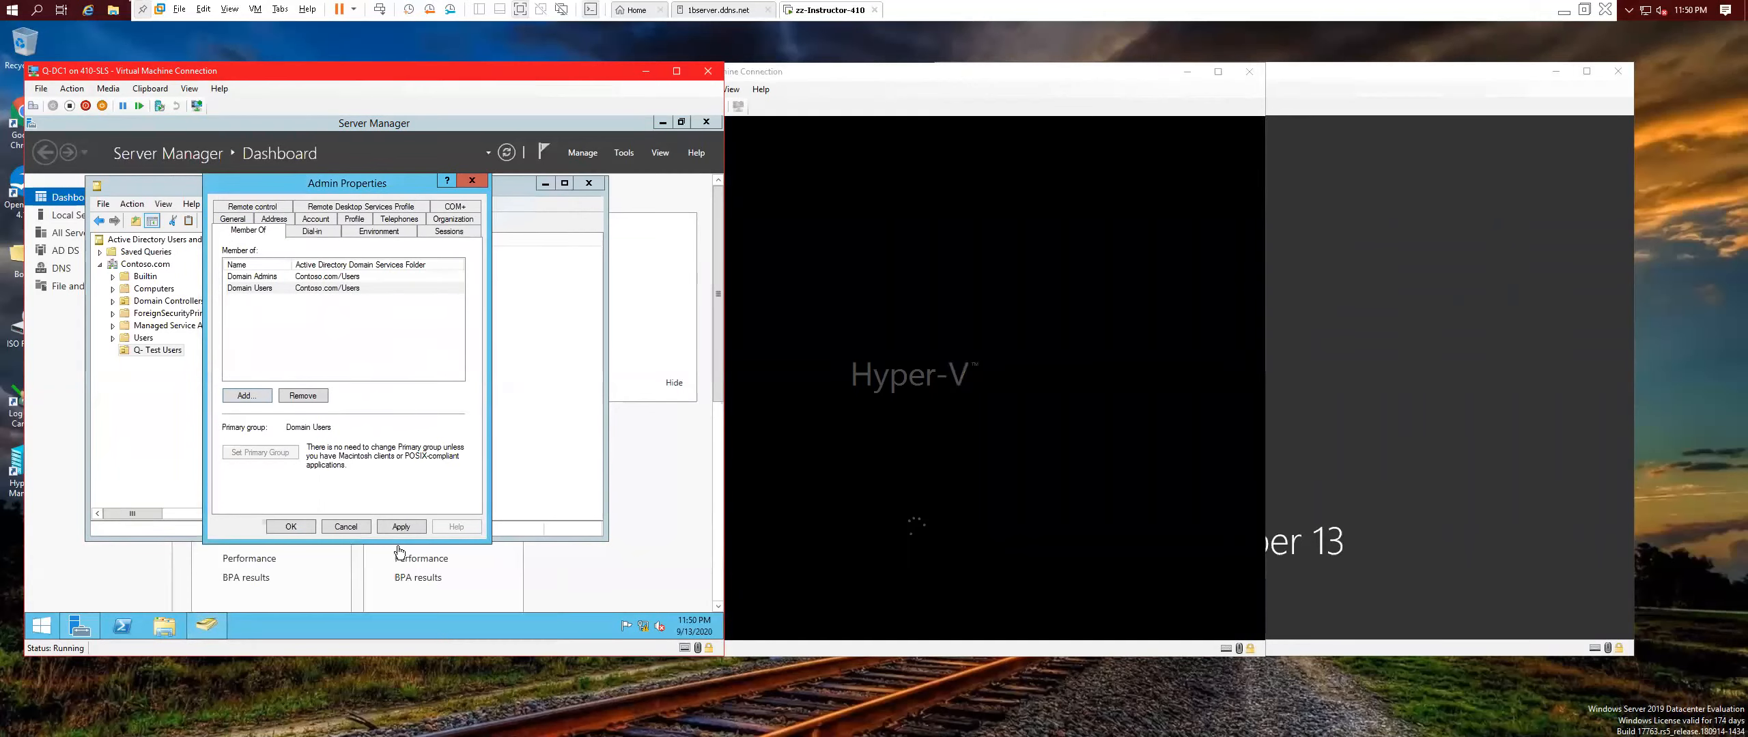
click(409, 527)
click(301, 527)
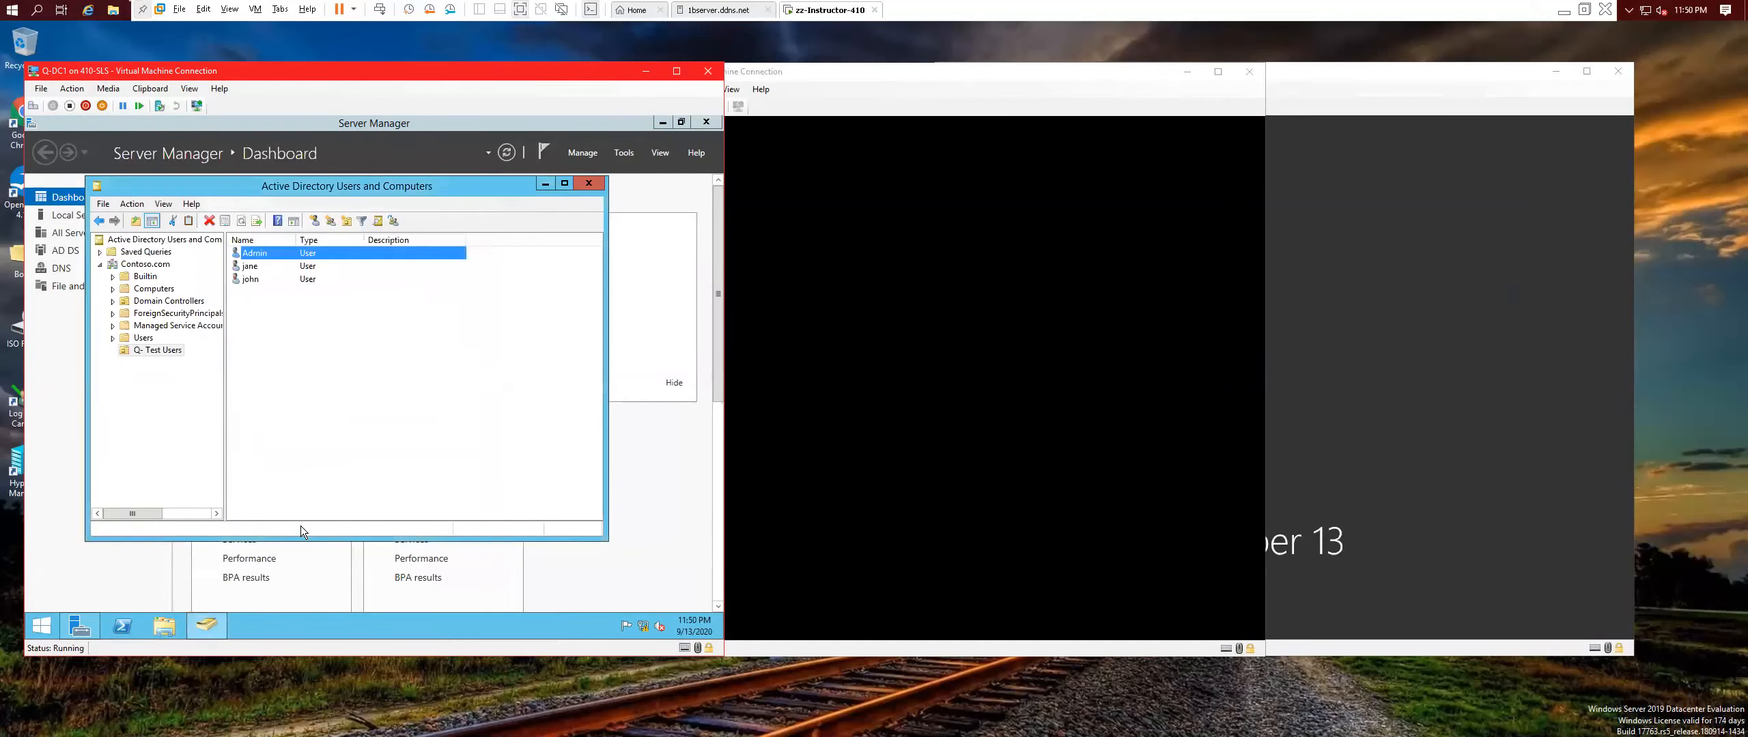
click(588, 185)
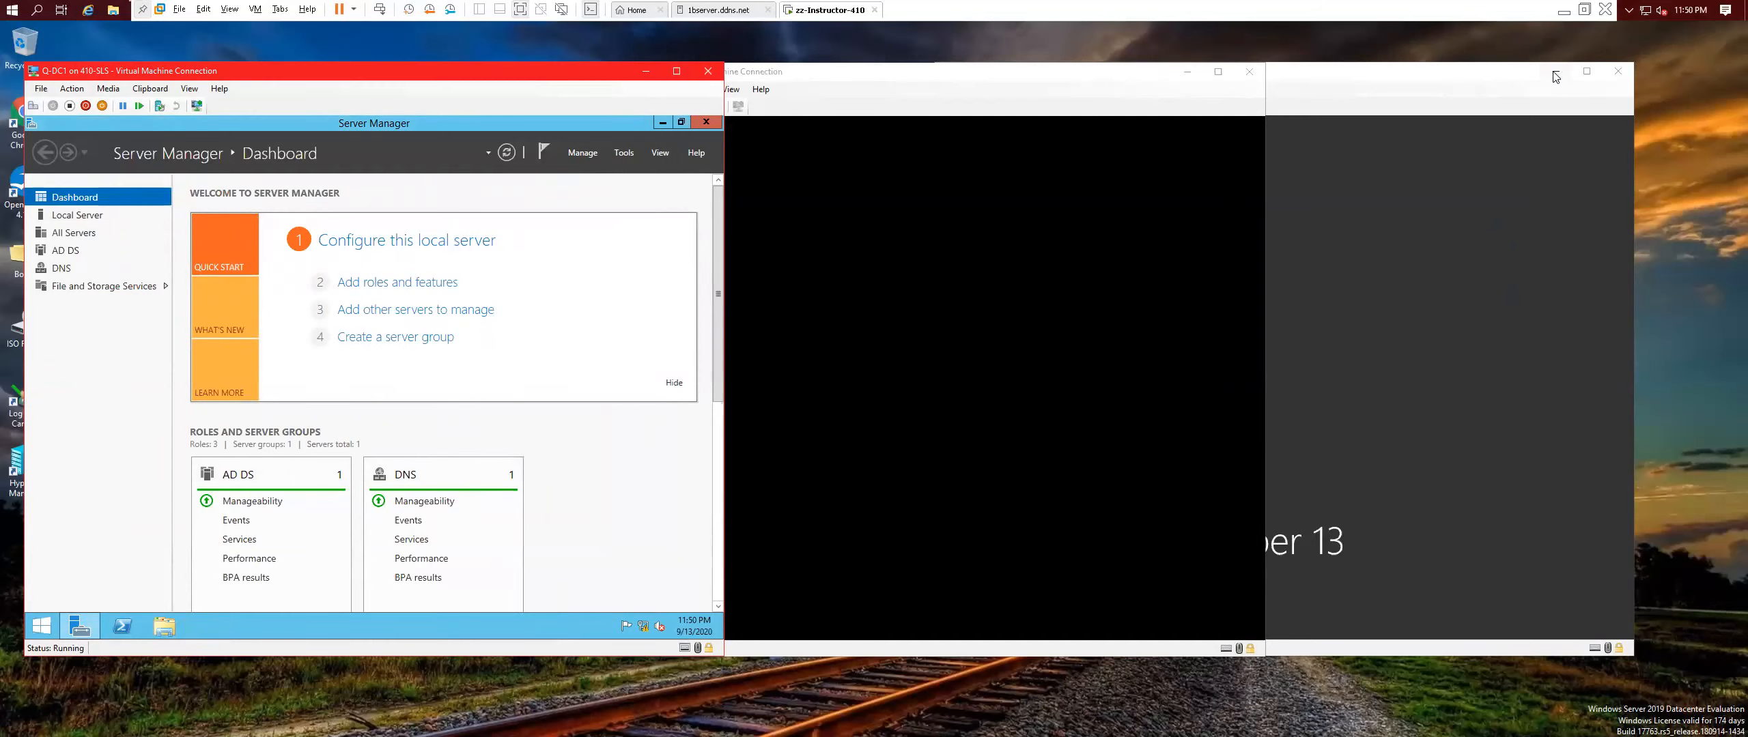
click(1485, 76)
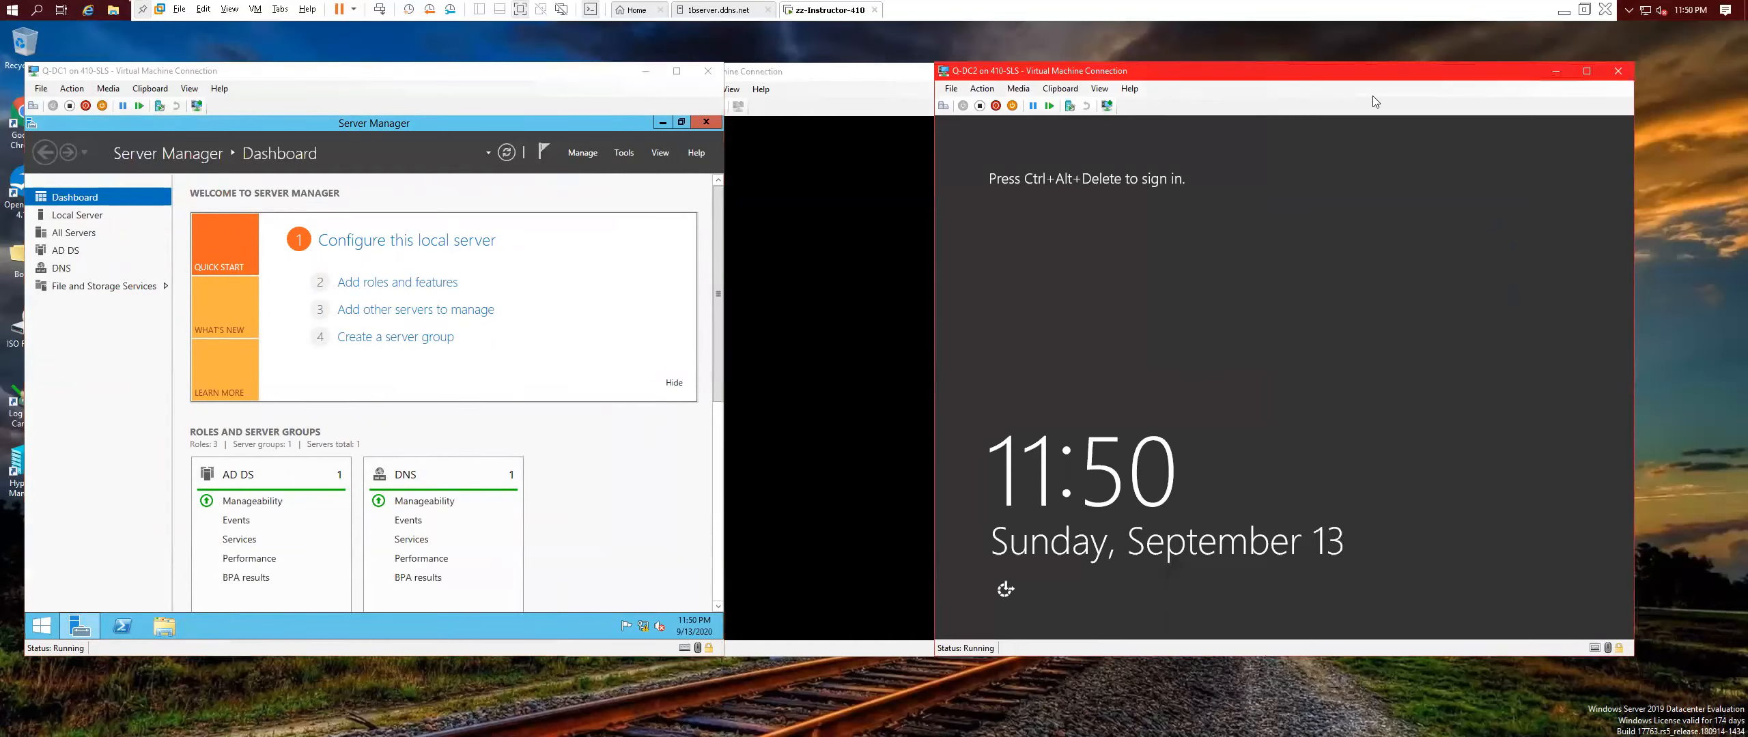
Sign in to Q-DC2 as Other user with the admin account and its password, retyping the password once.
click(943, 107)
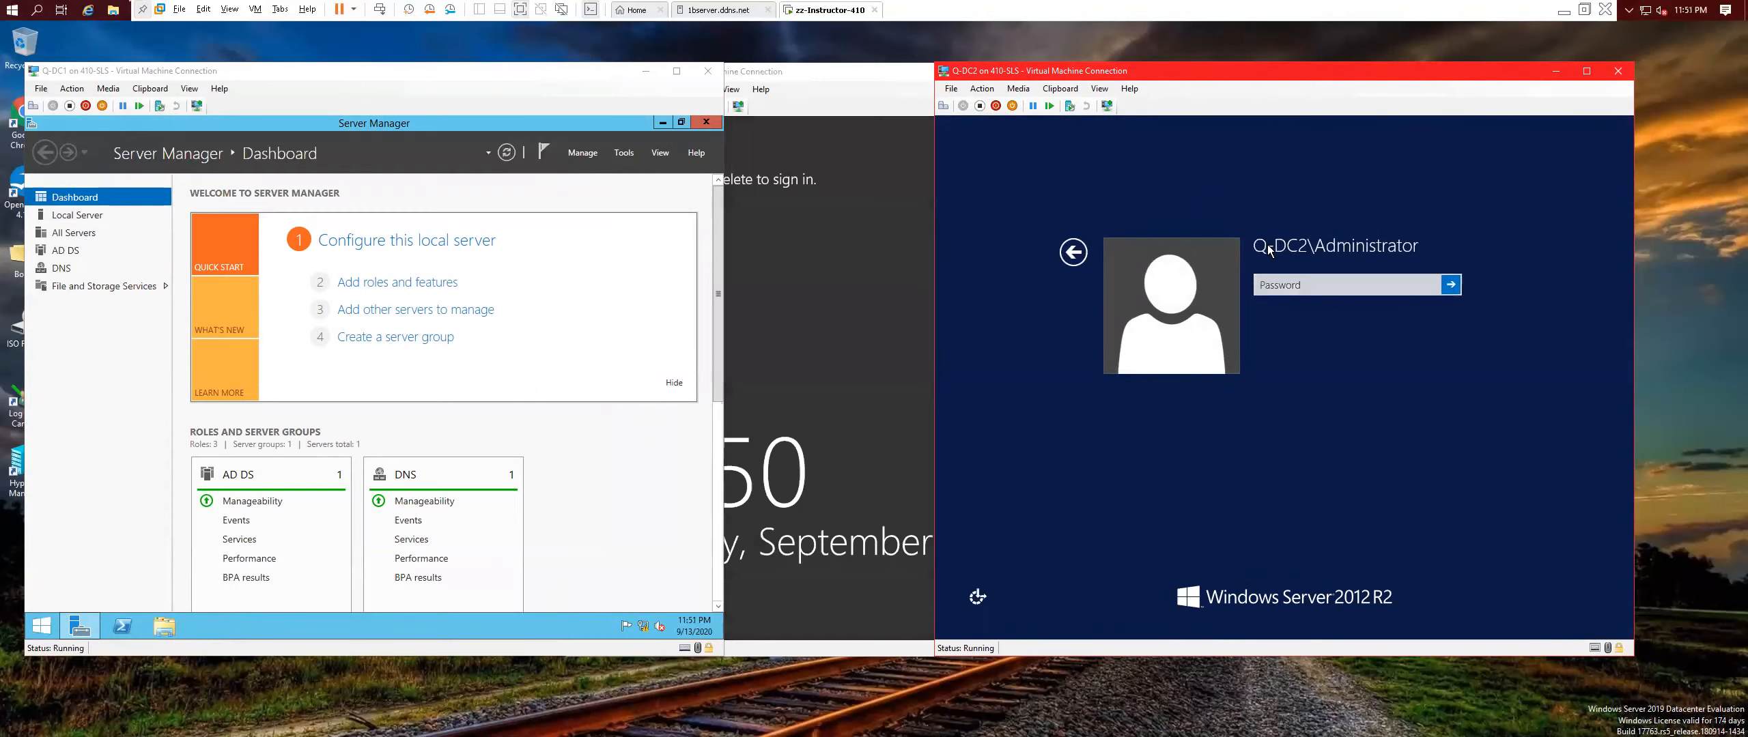
click(1071, 253)
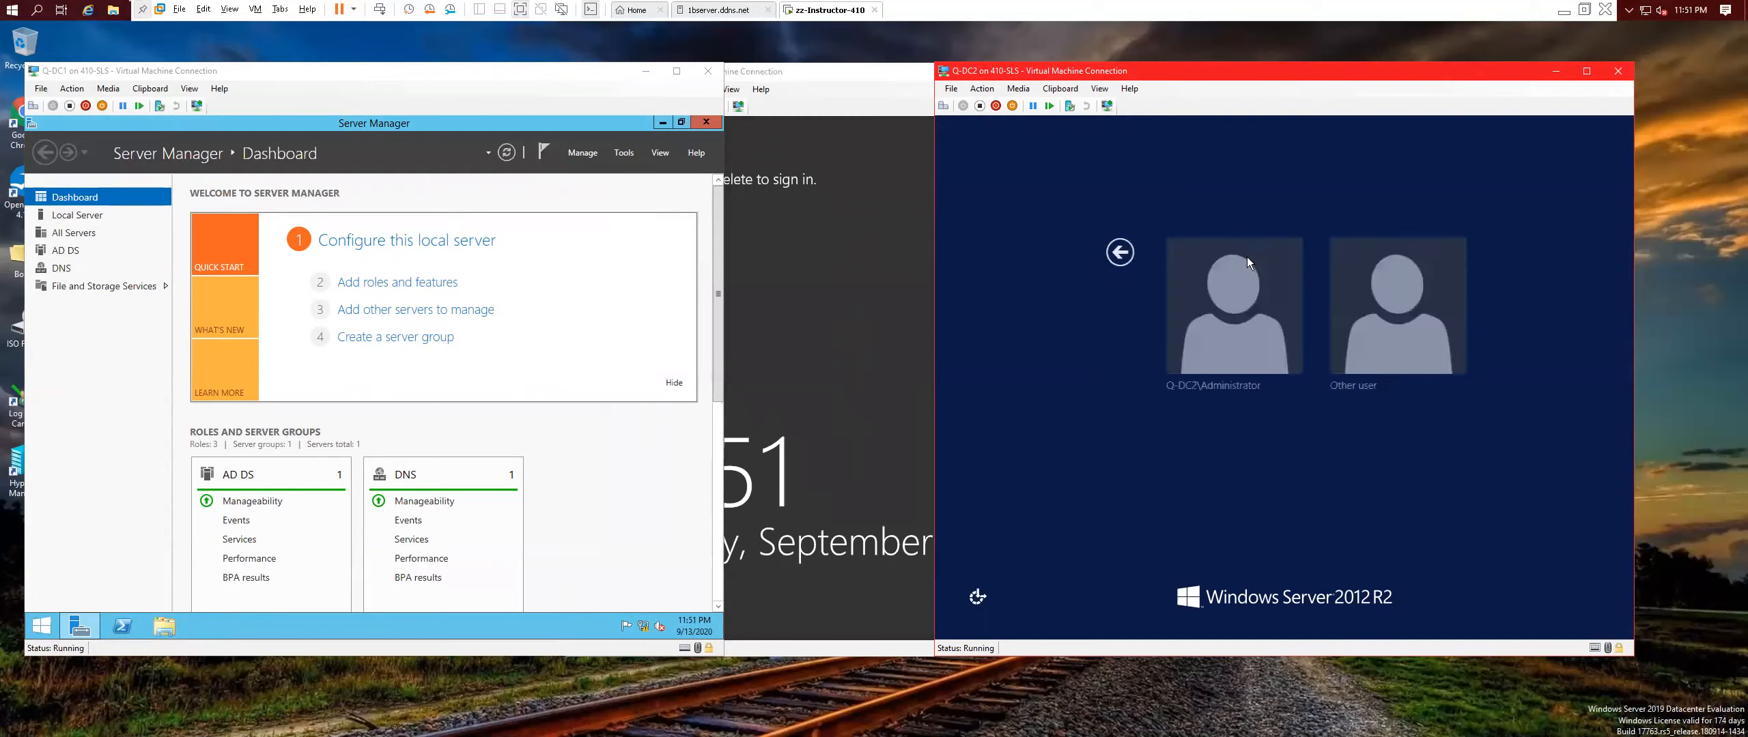
click(1309, 289)
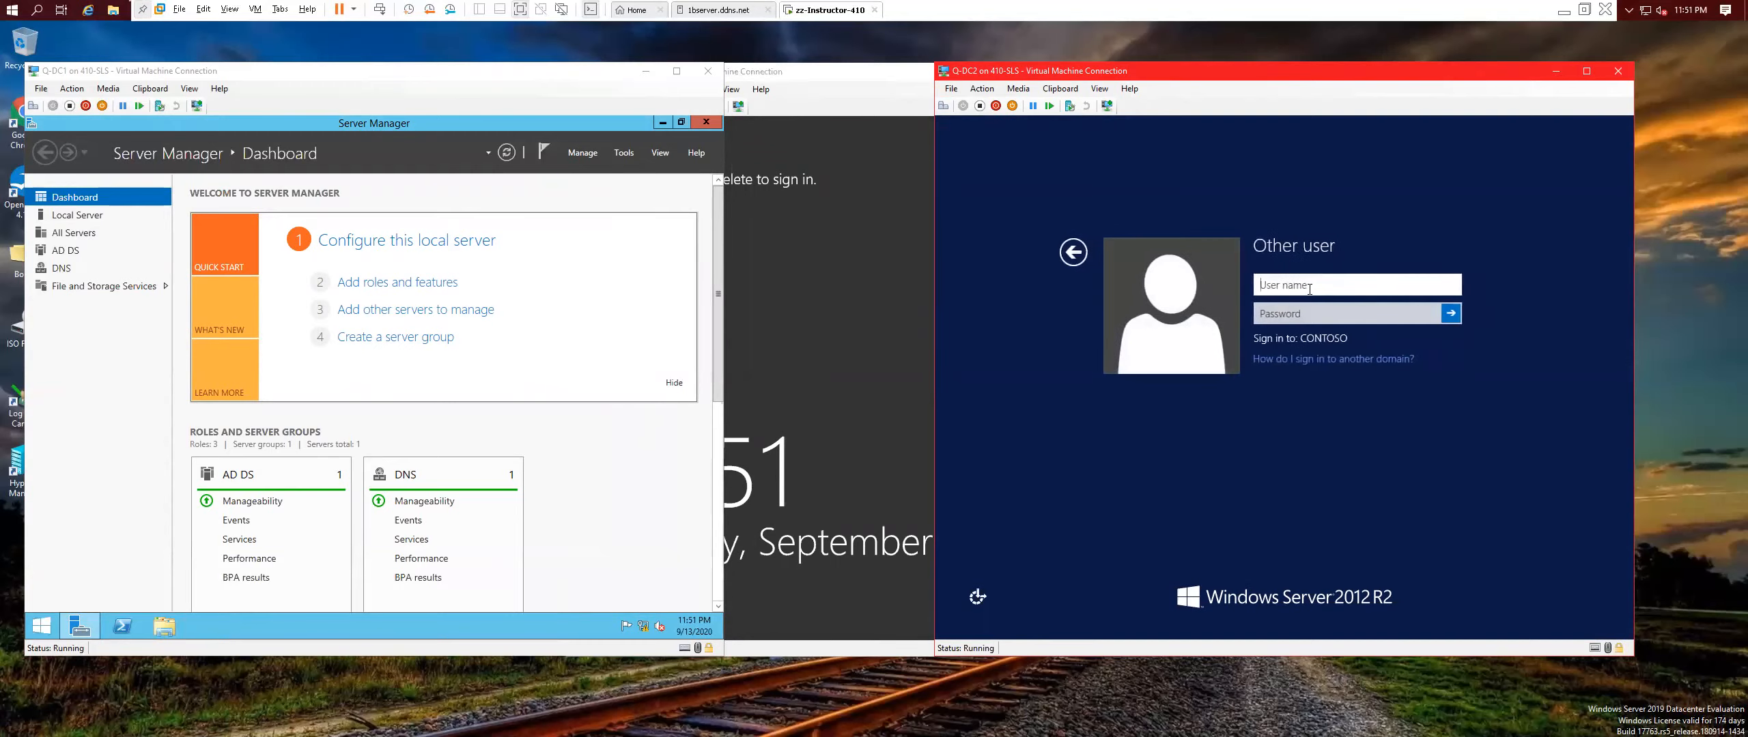
text(admin)
key(Tab)
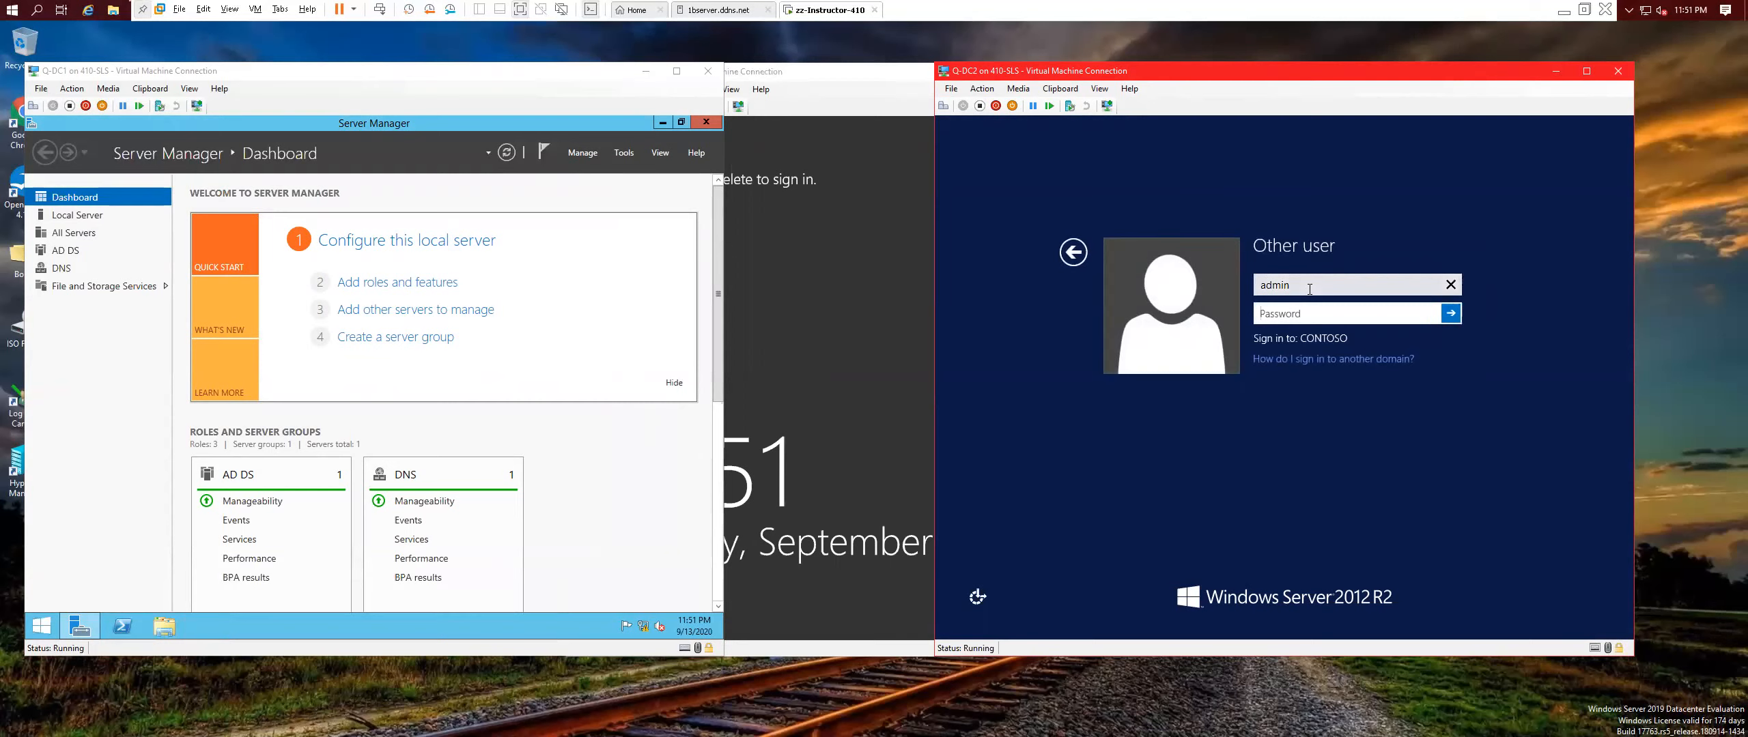
text(••••••)
key(BackSpace)
key(BackSpace)
key(BackSpace)
key(BackSpace)
key(BackSpace)
text(•••••••••)
key(Return)
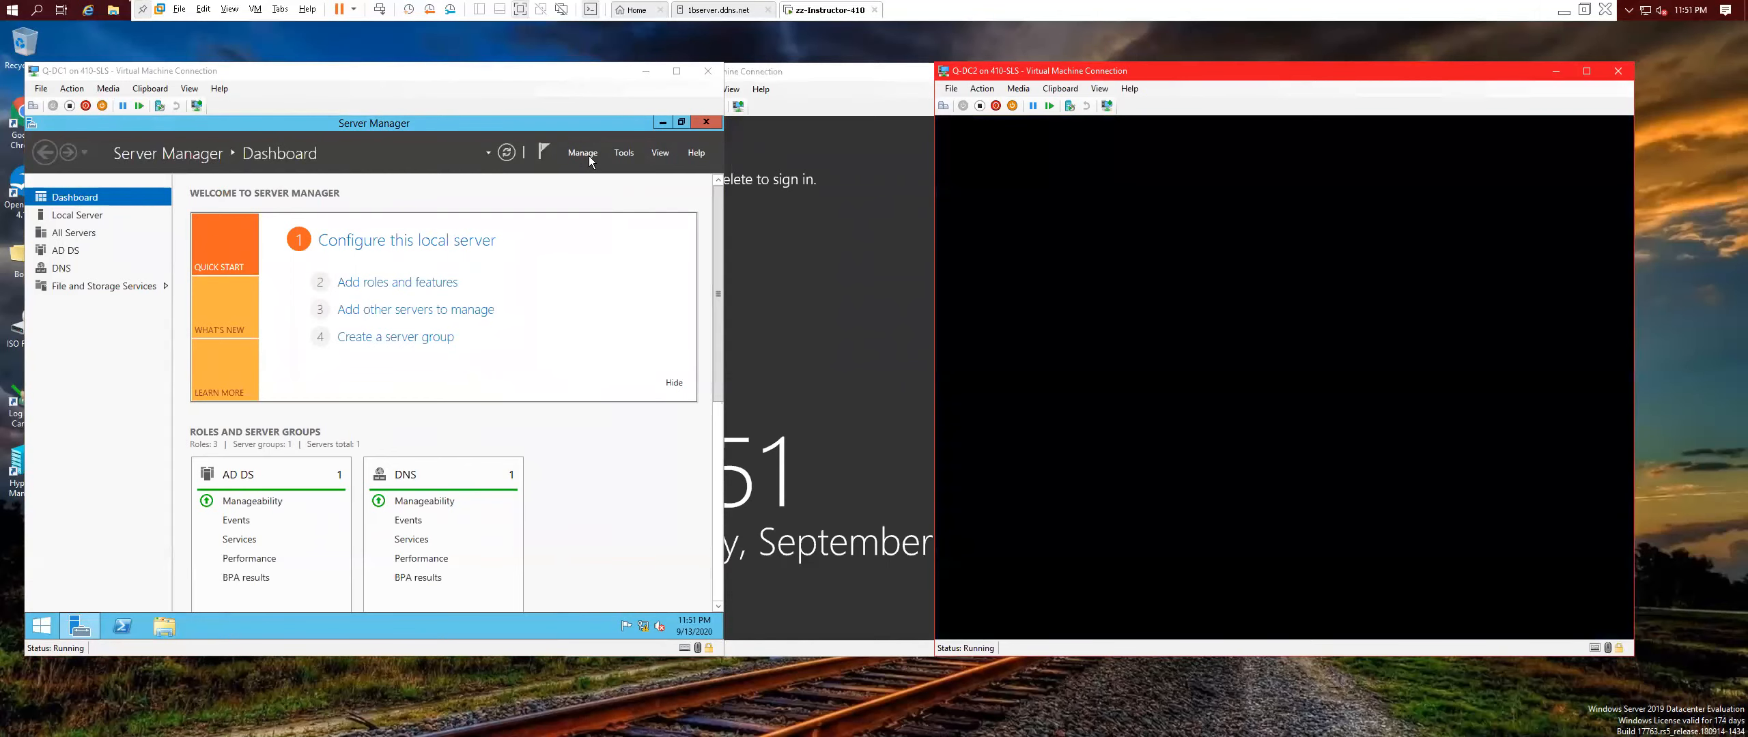
Open the Add Roles and Features wizard from the Manage menu, then cancel it.
click(589, 155)
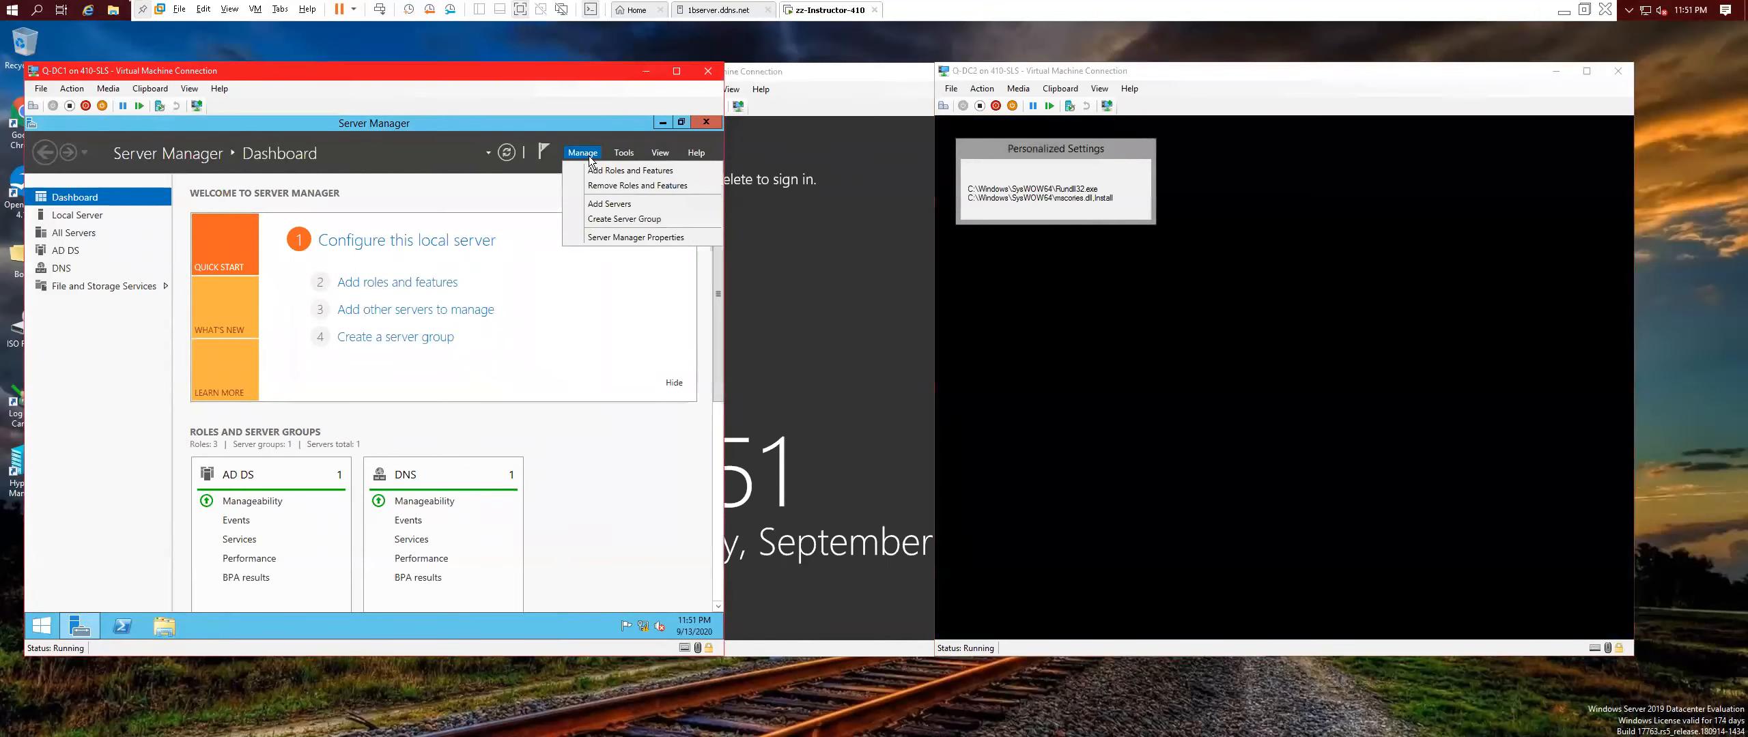
click(623, 171)
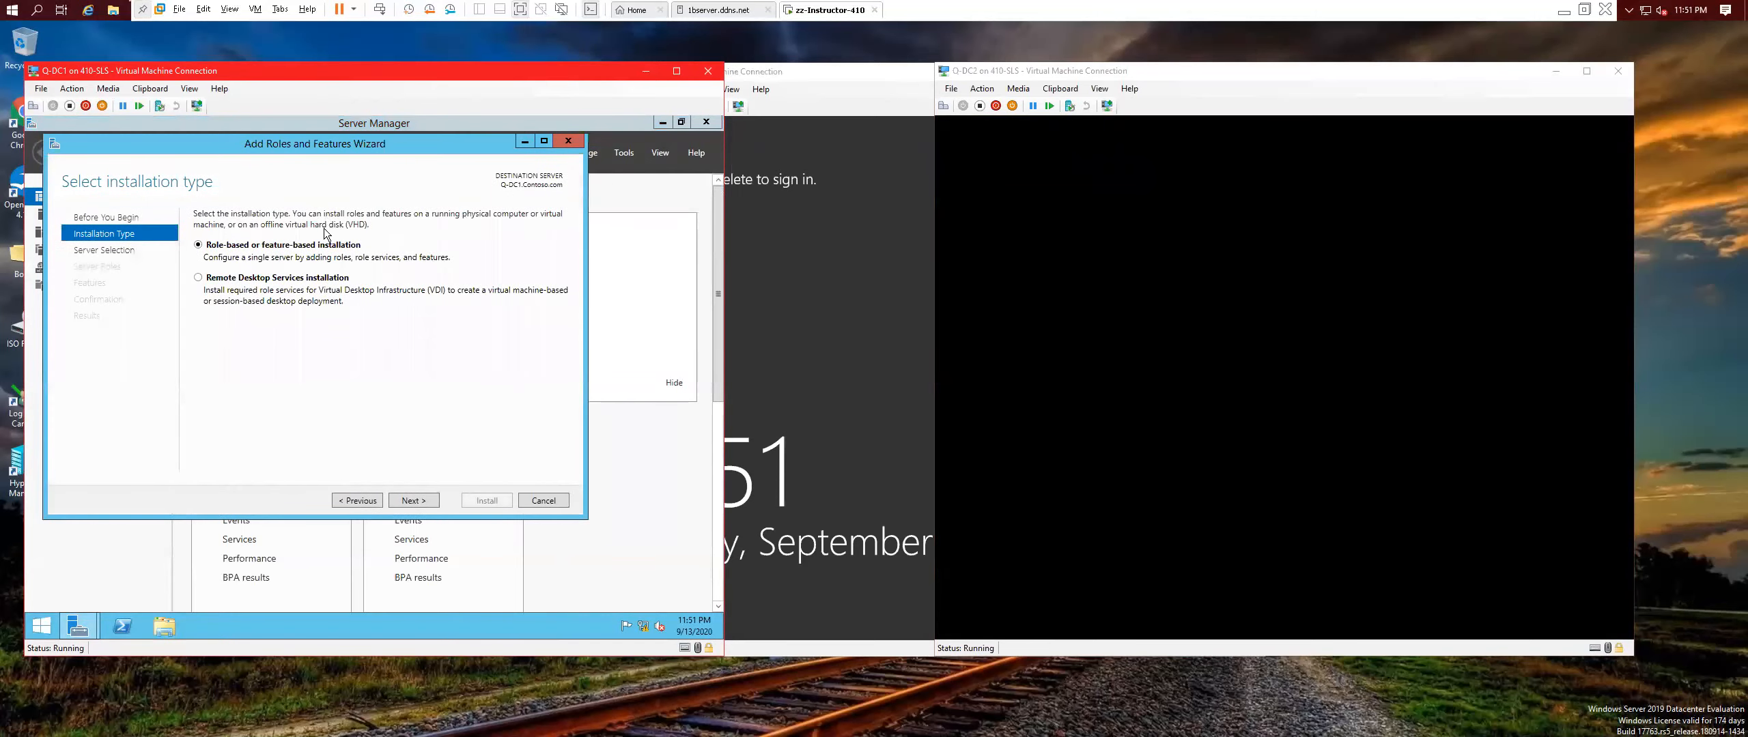
click(413, 501)
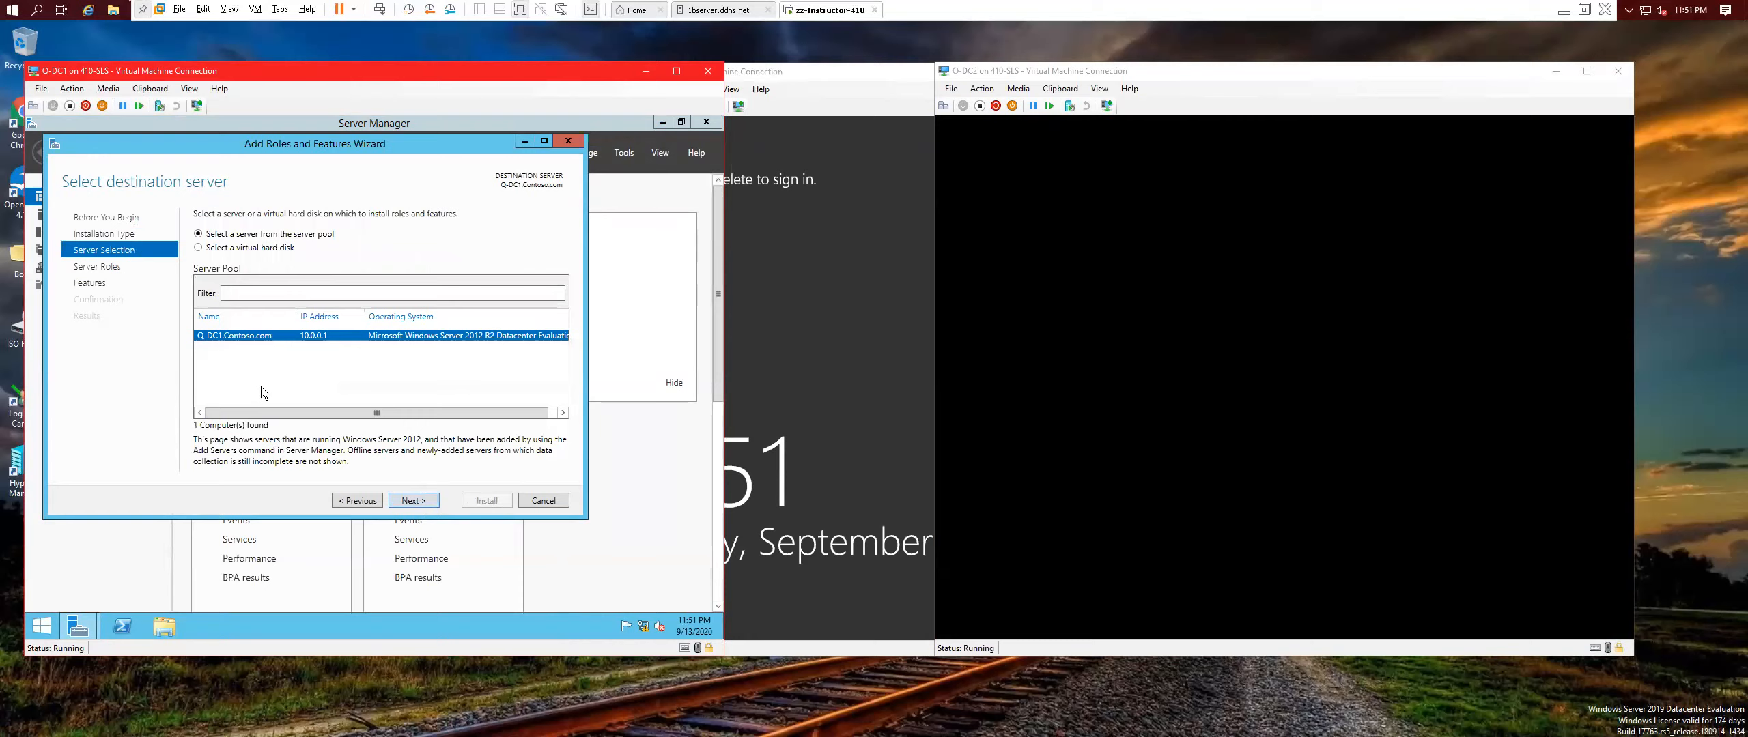
click(560, 504)
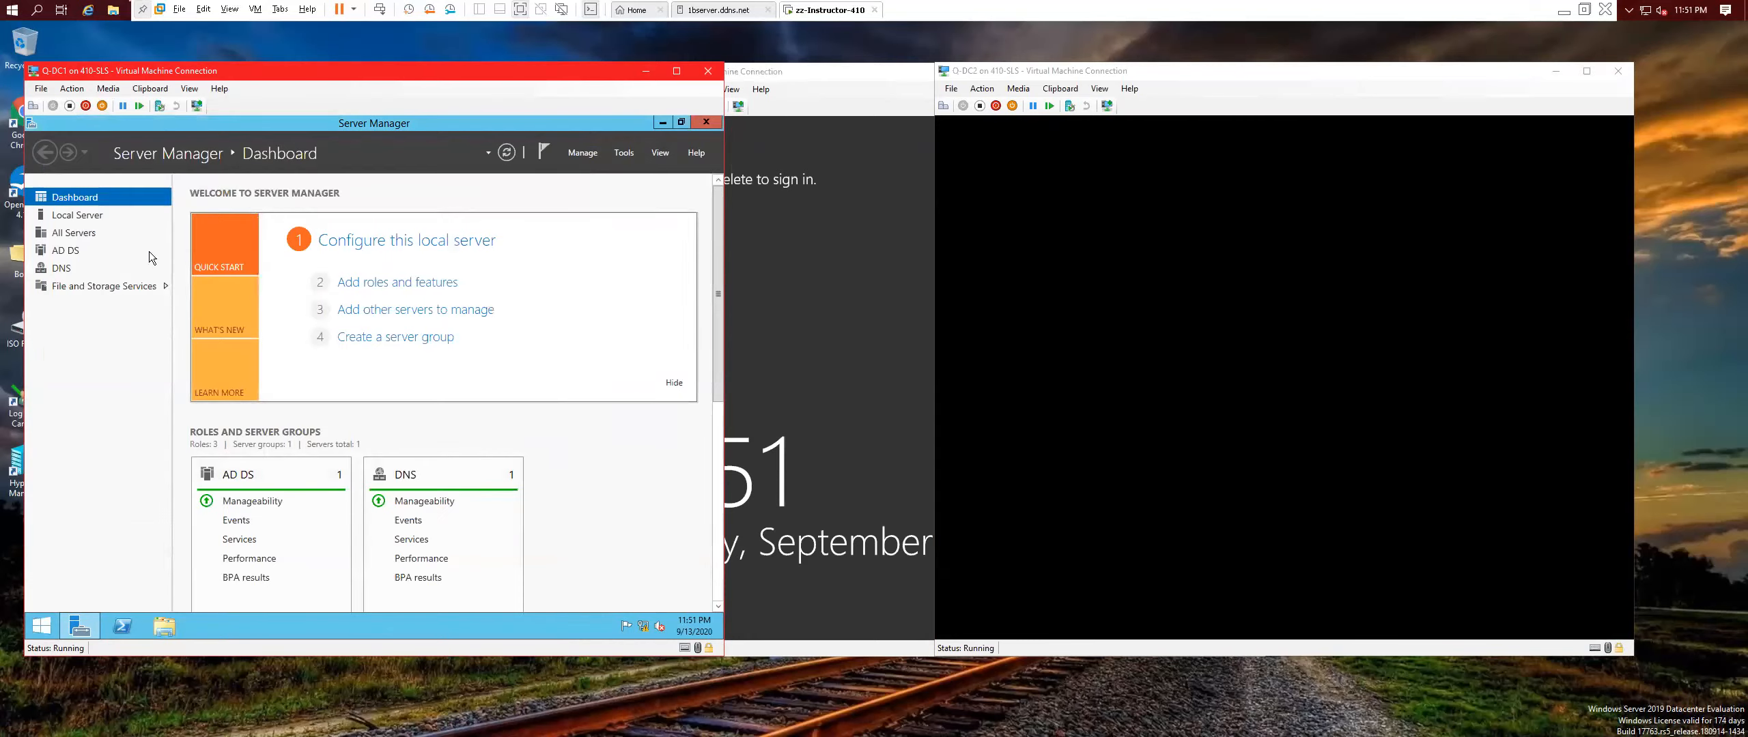
Add Q-DC2 to the All Servers pool from a directory search and select its entry.
click(75, 233)
right_click(121, 233)
click(173, 243)
click(375, 314)
click(198, 367)
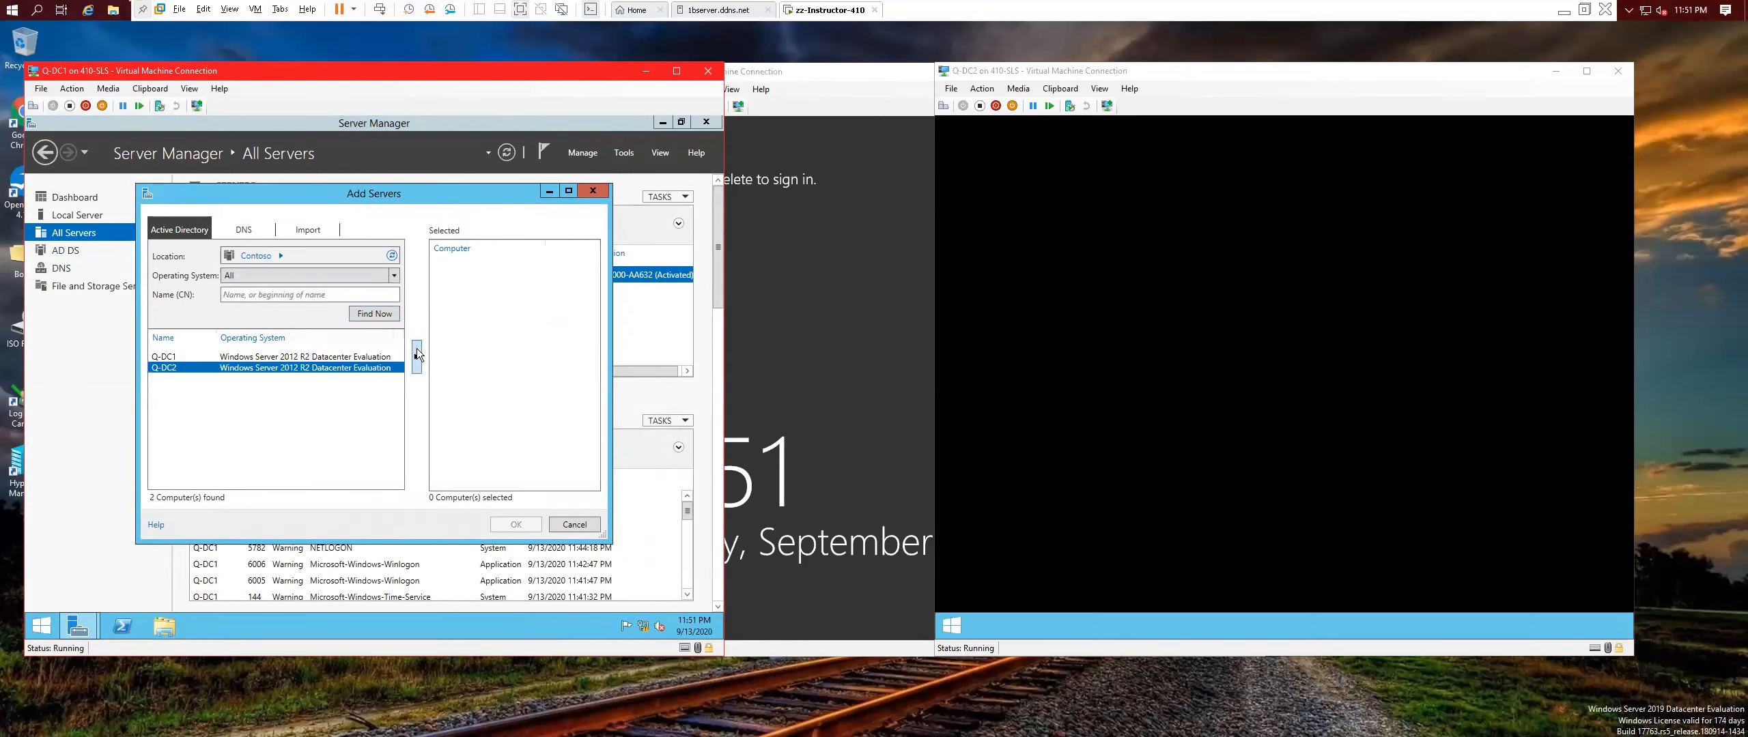
click(417, 355)
click(516, 523)
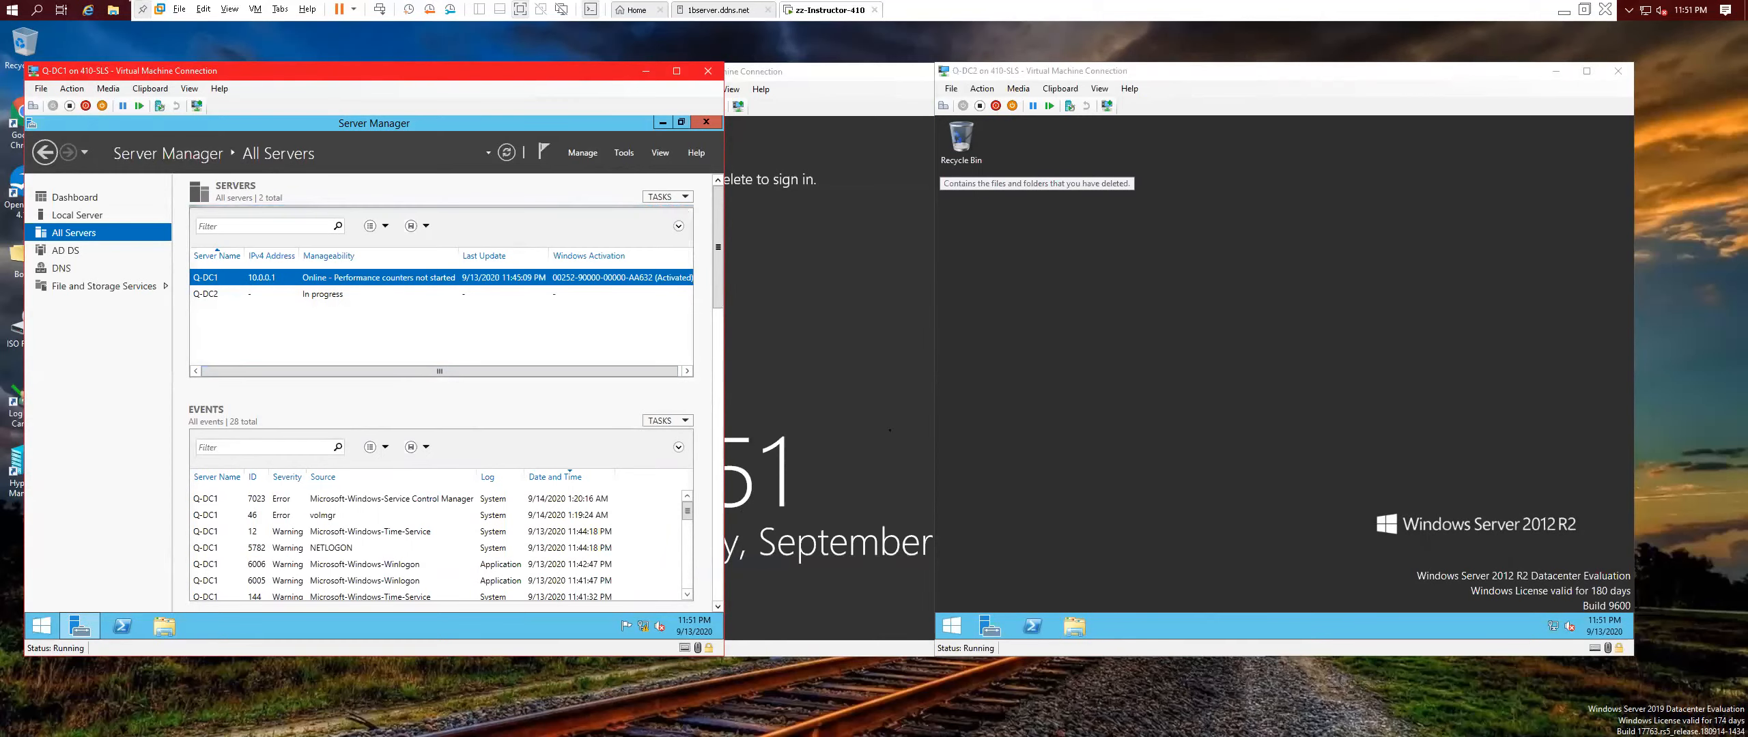
click(1140, 449)
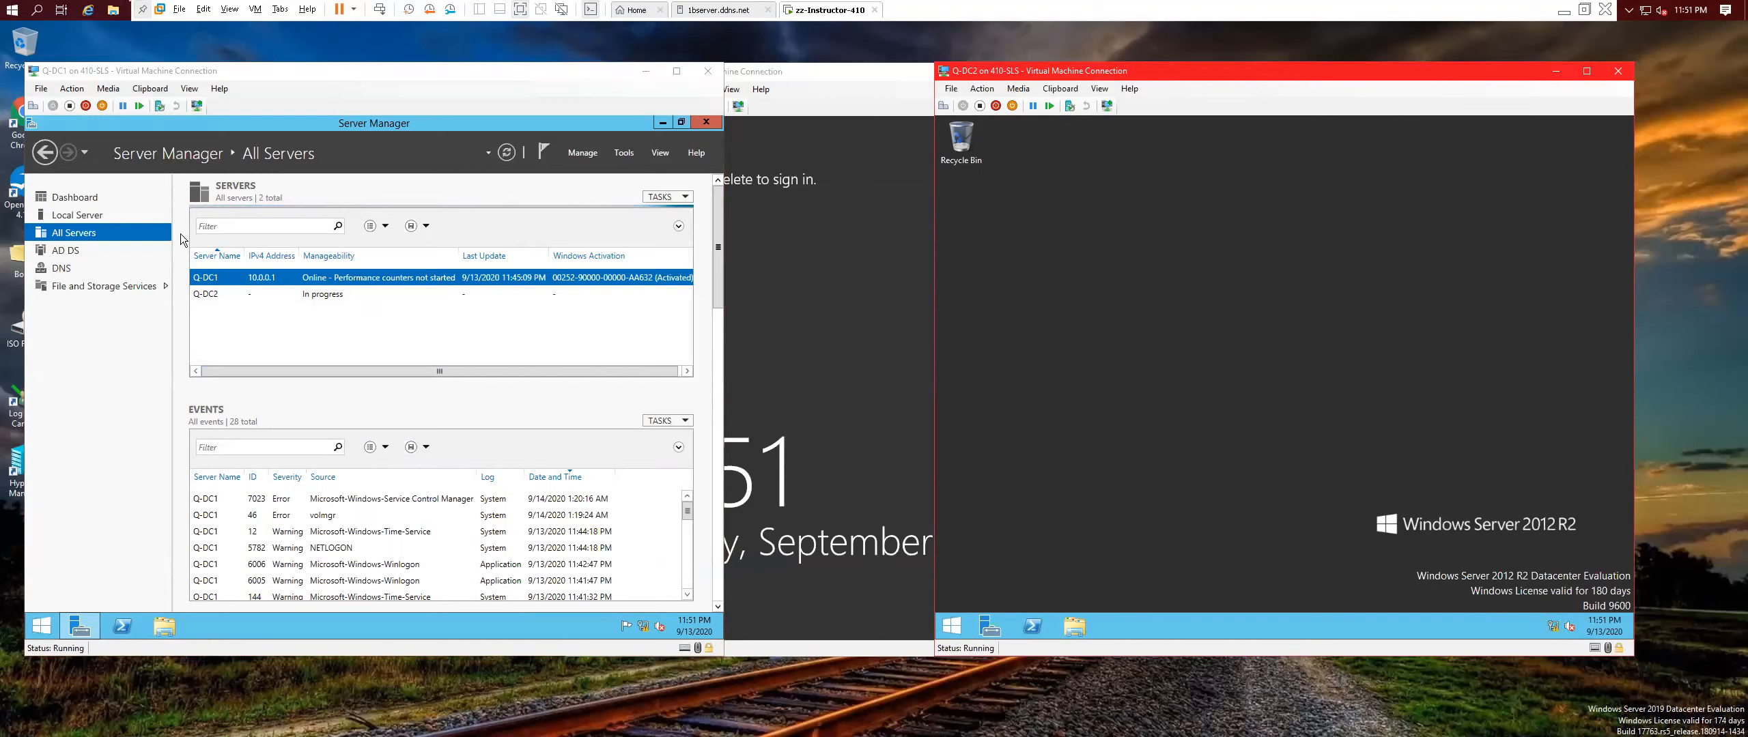
click(334, 294)
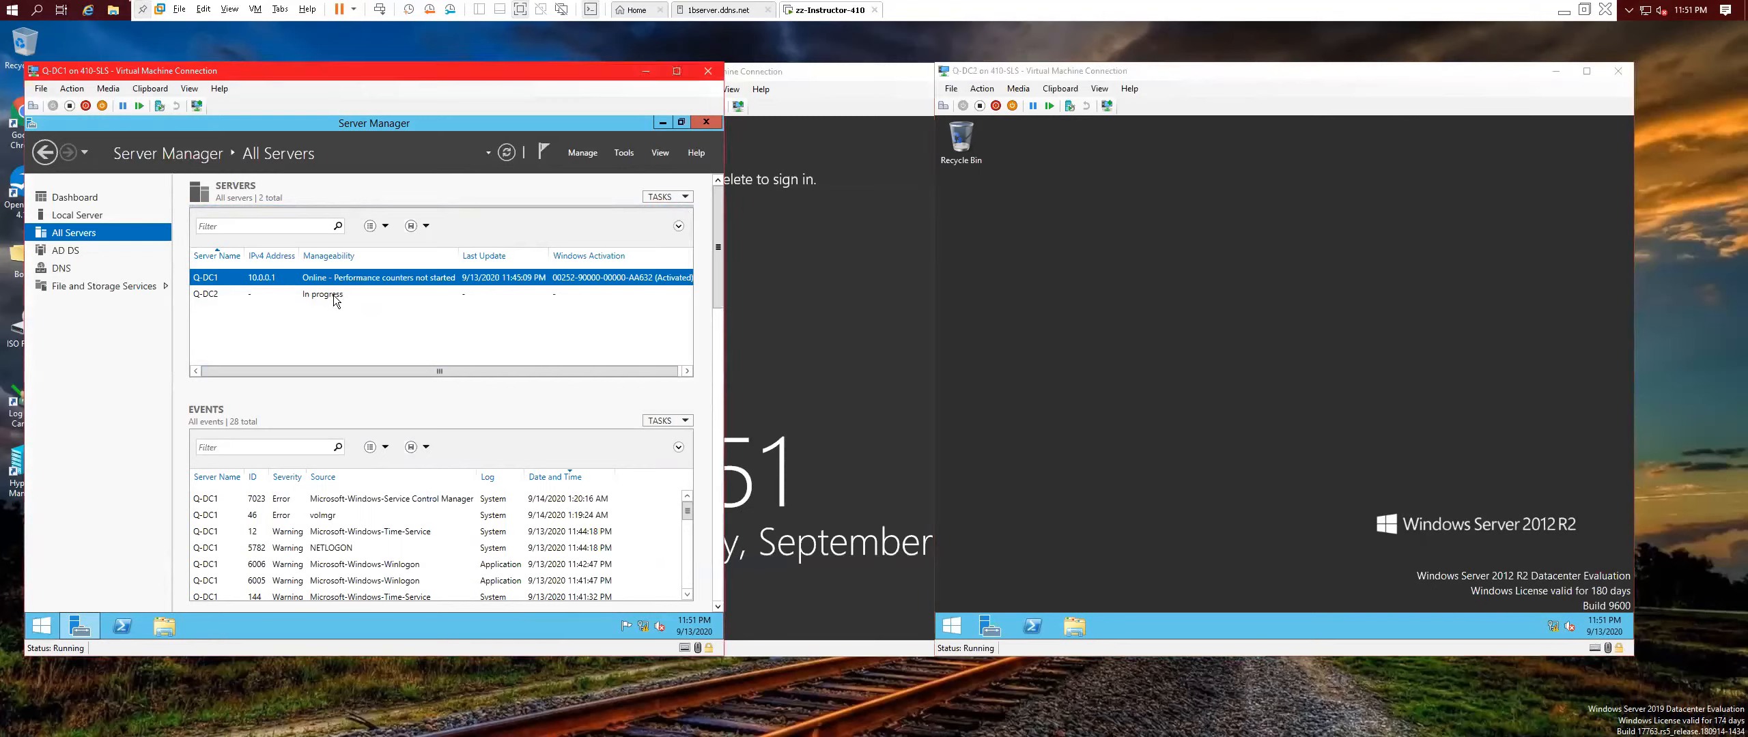
Begin a role-based Add Roles and Features install targeting Q-DC2.Contoso.com.
click(584, 152)
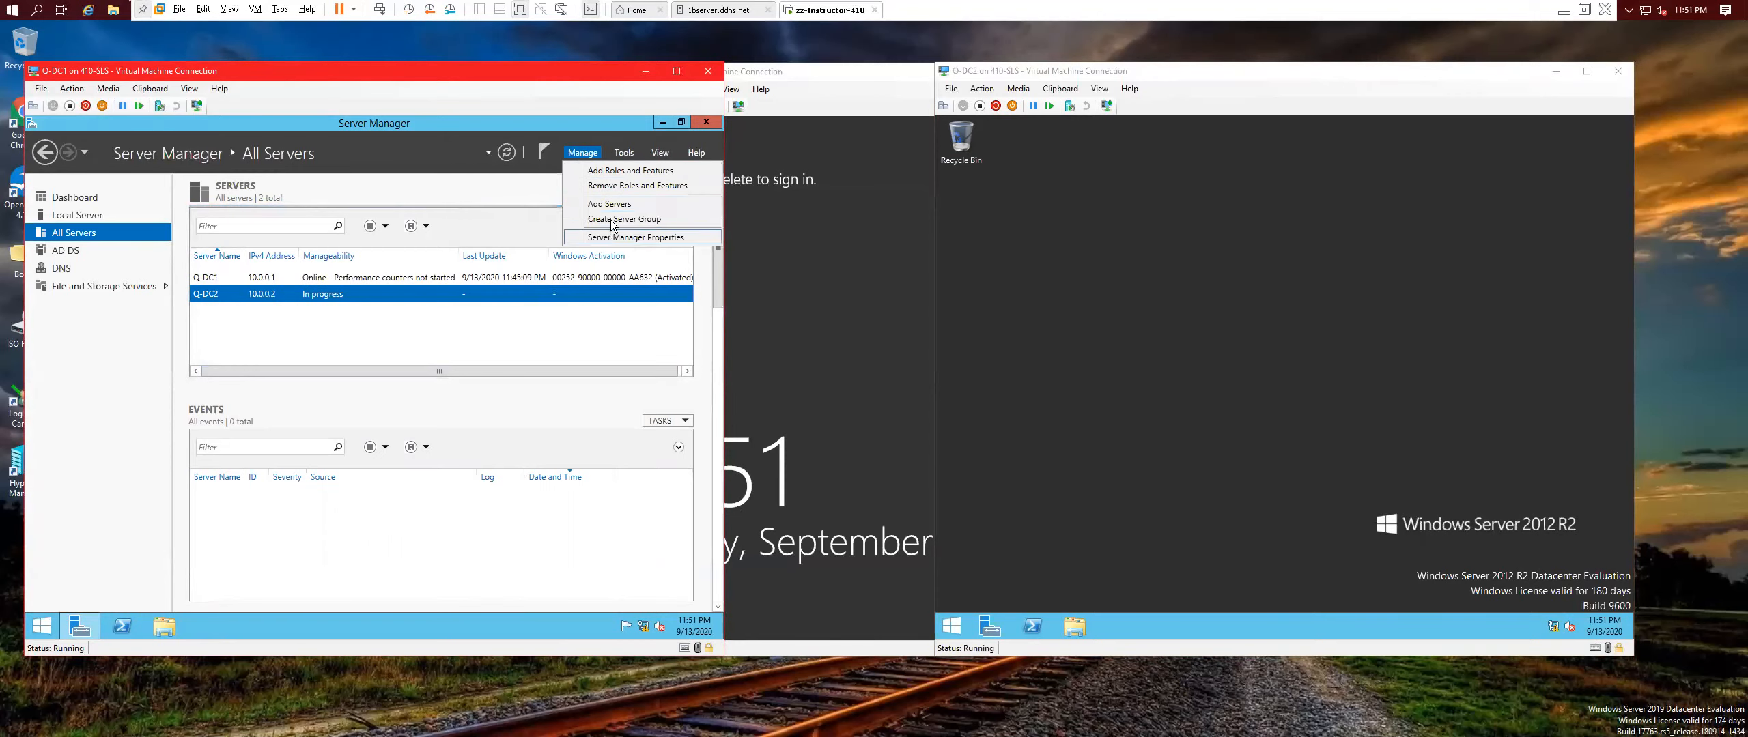
click(629, 170)
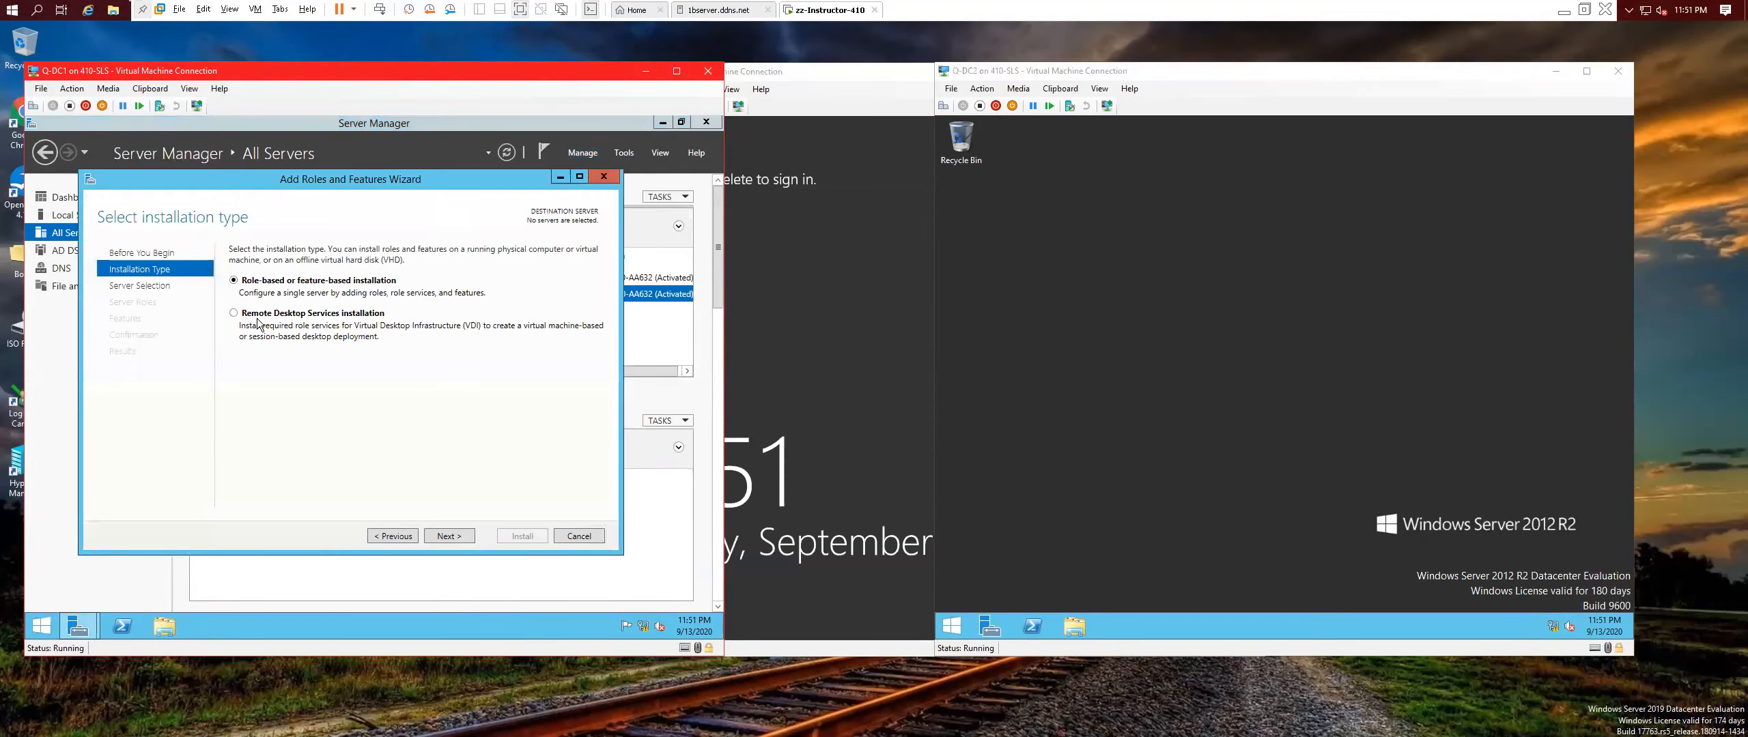
click(449, 536)
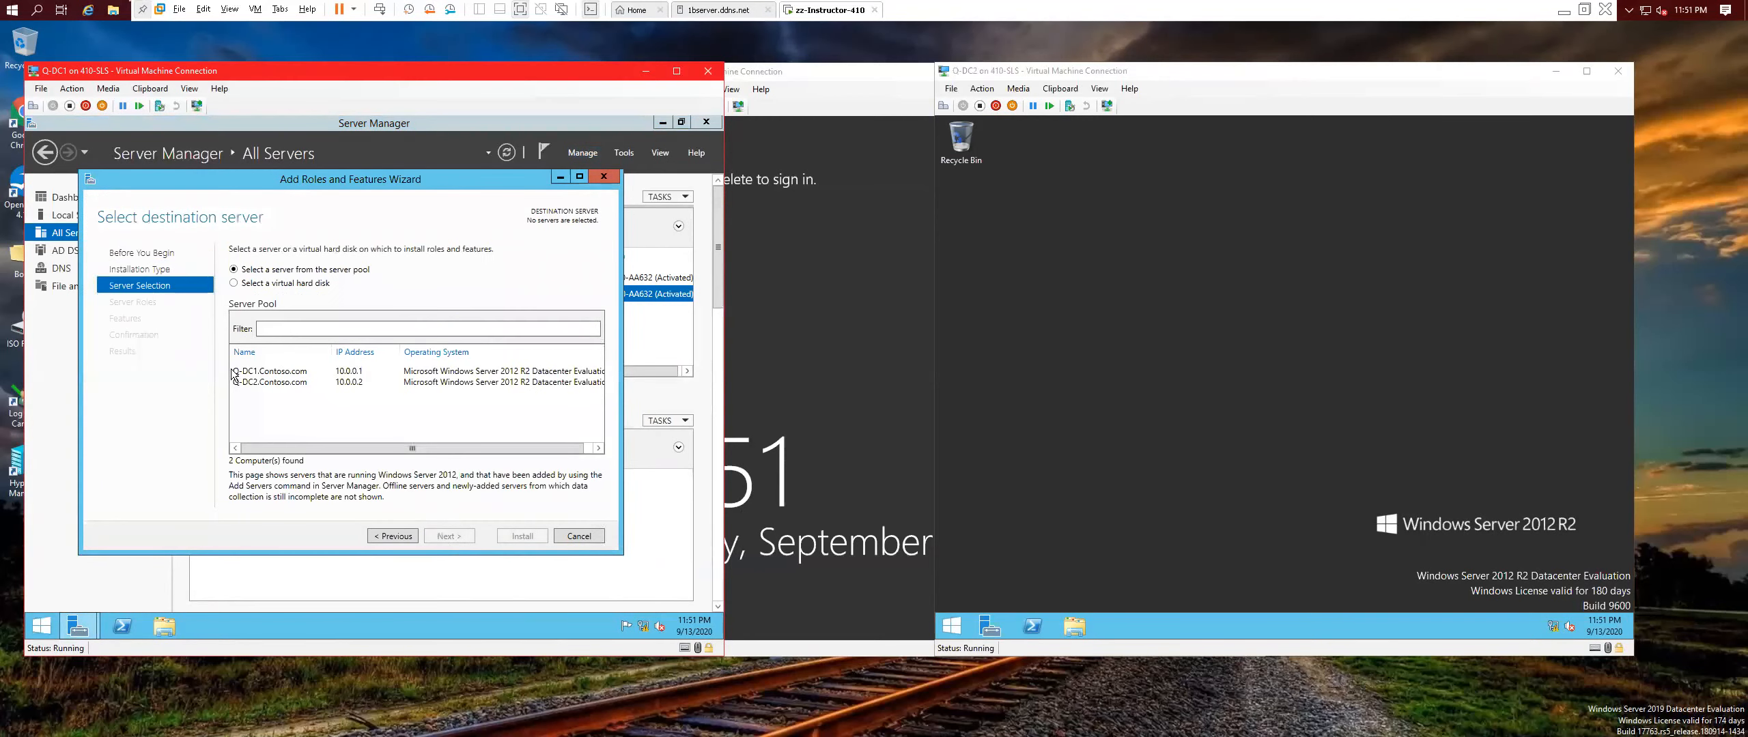
click(262, 383)
click(448, 536)
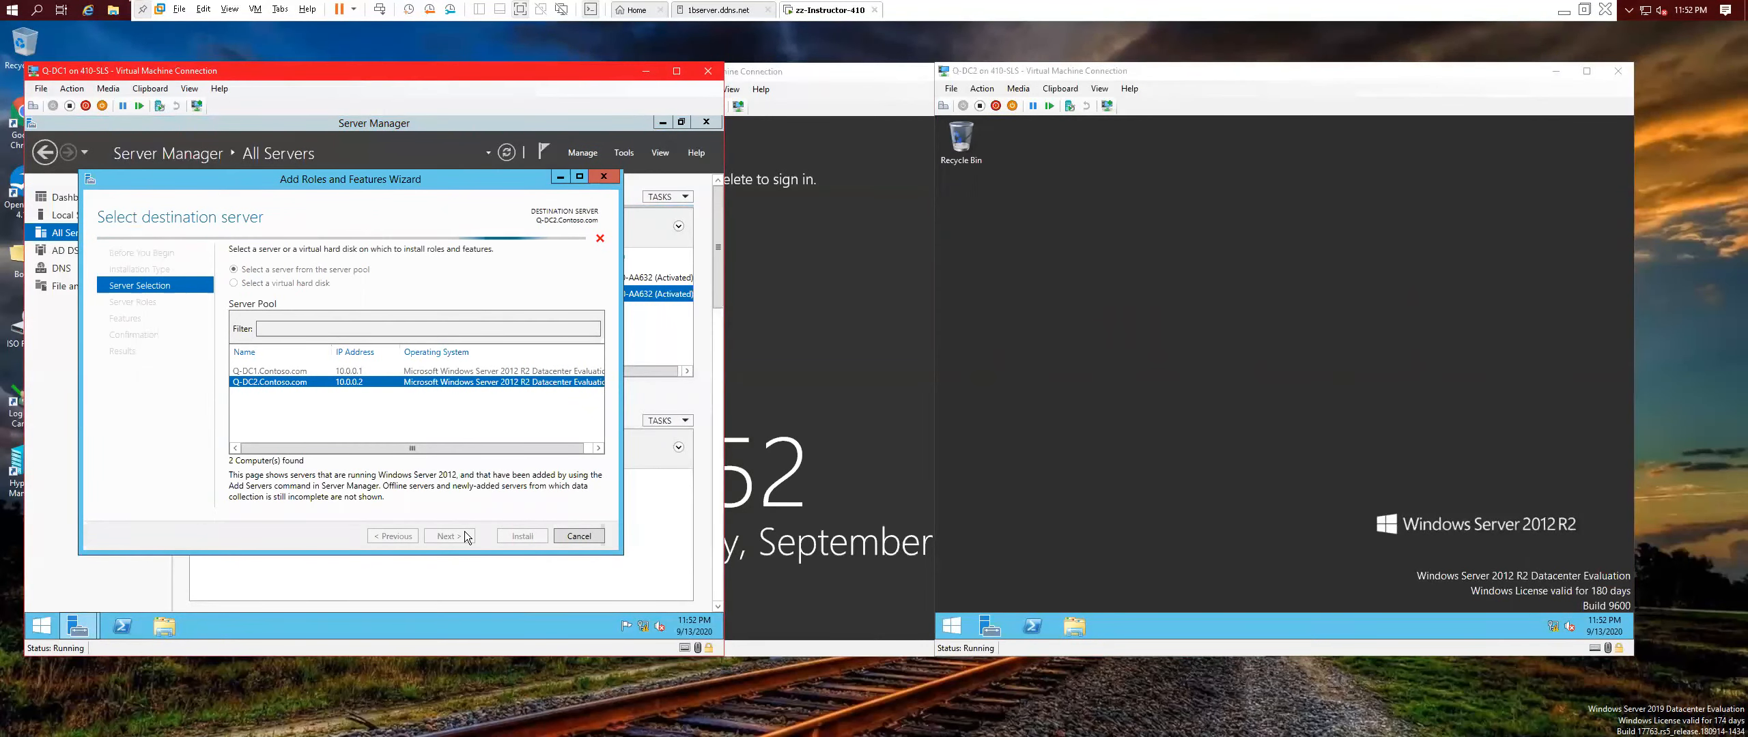
click(465, 536)
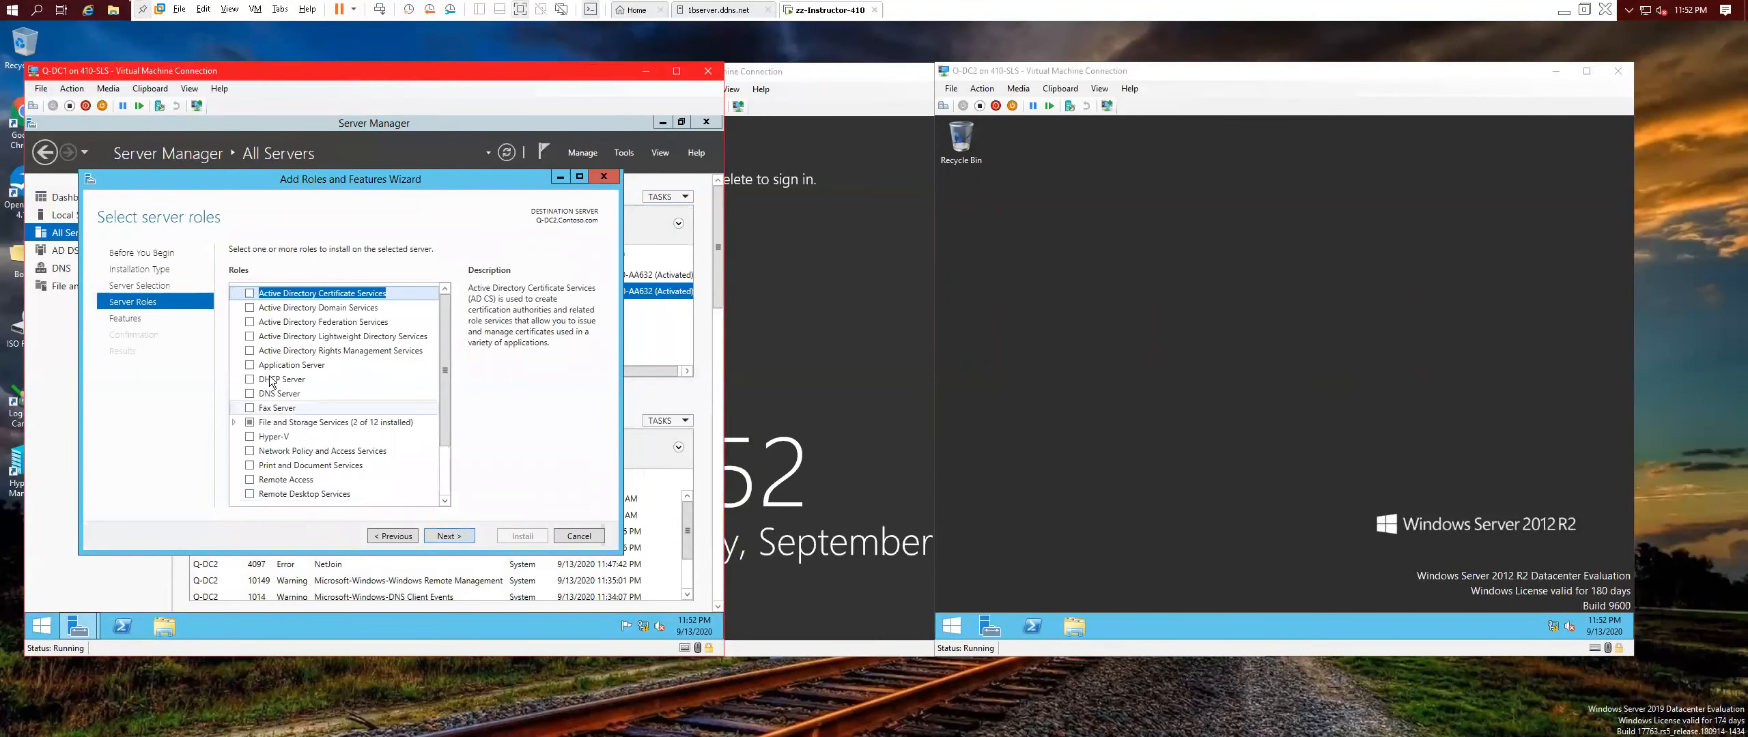
Select Active Directory Domain Services with its required features and start the installation.
click(249, 309)
click(392, 480)
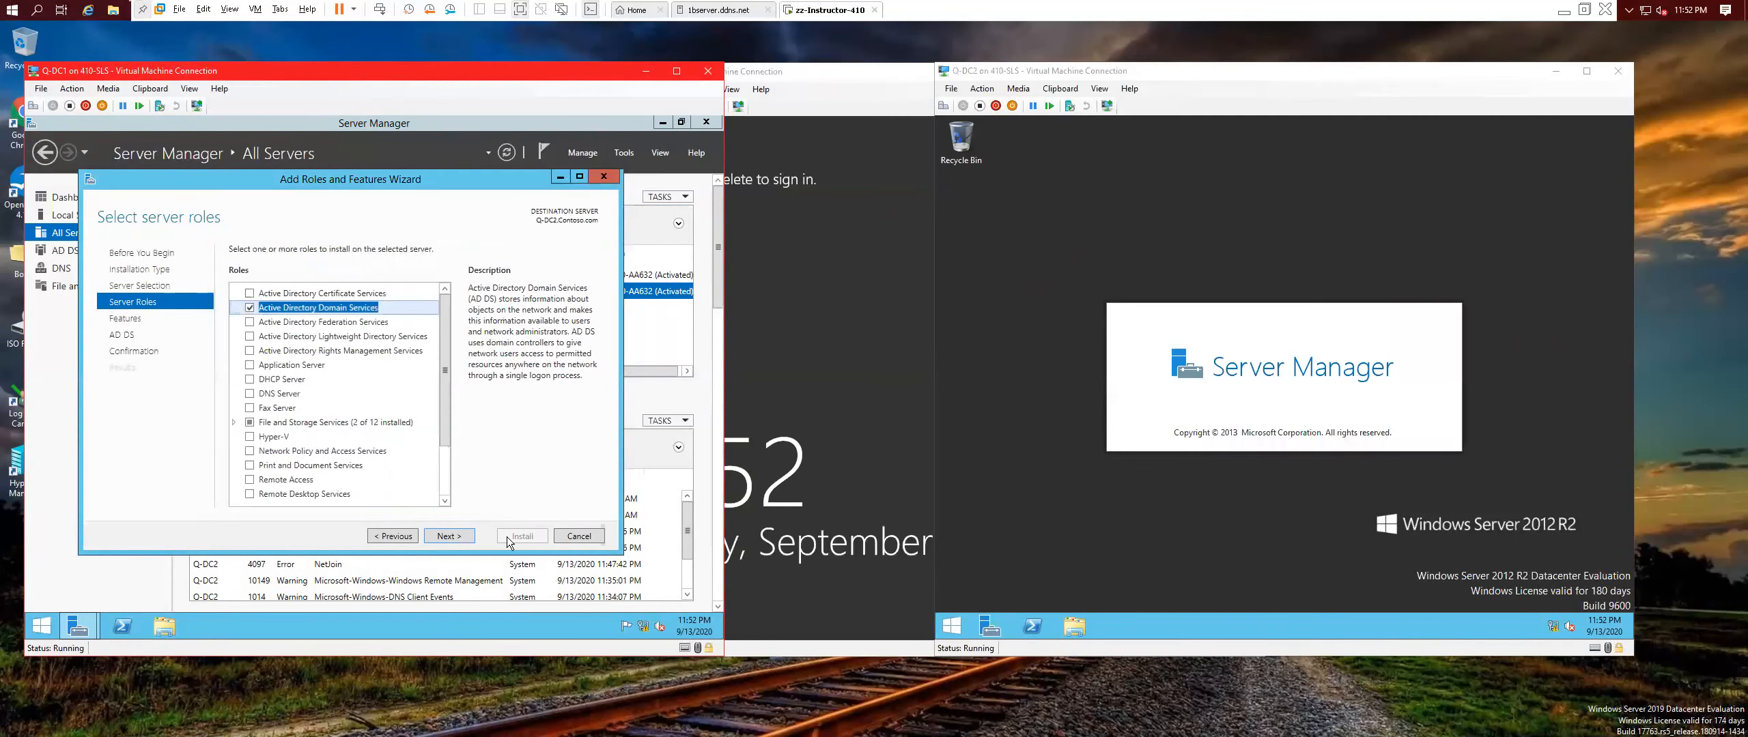
click(469, 535)
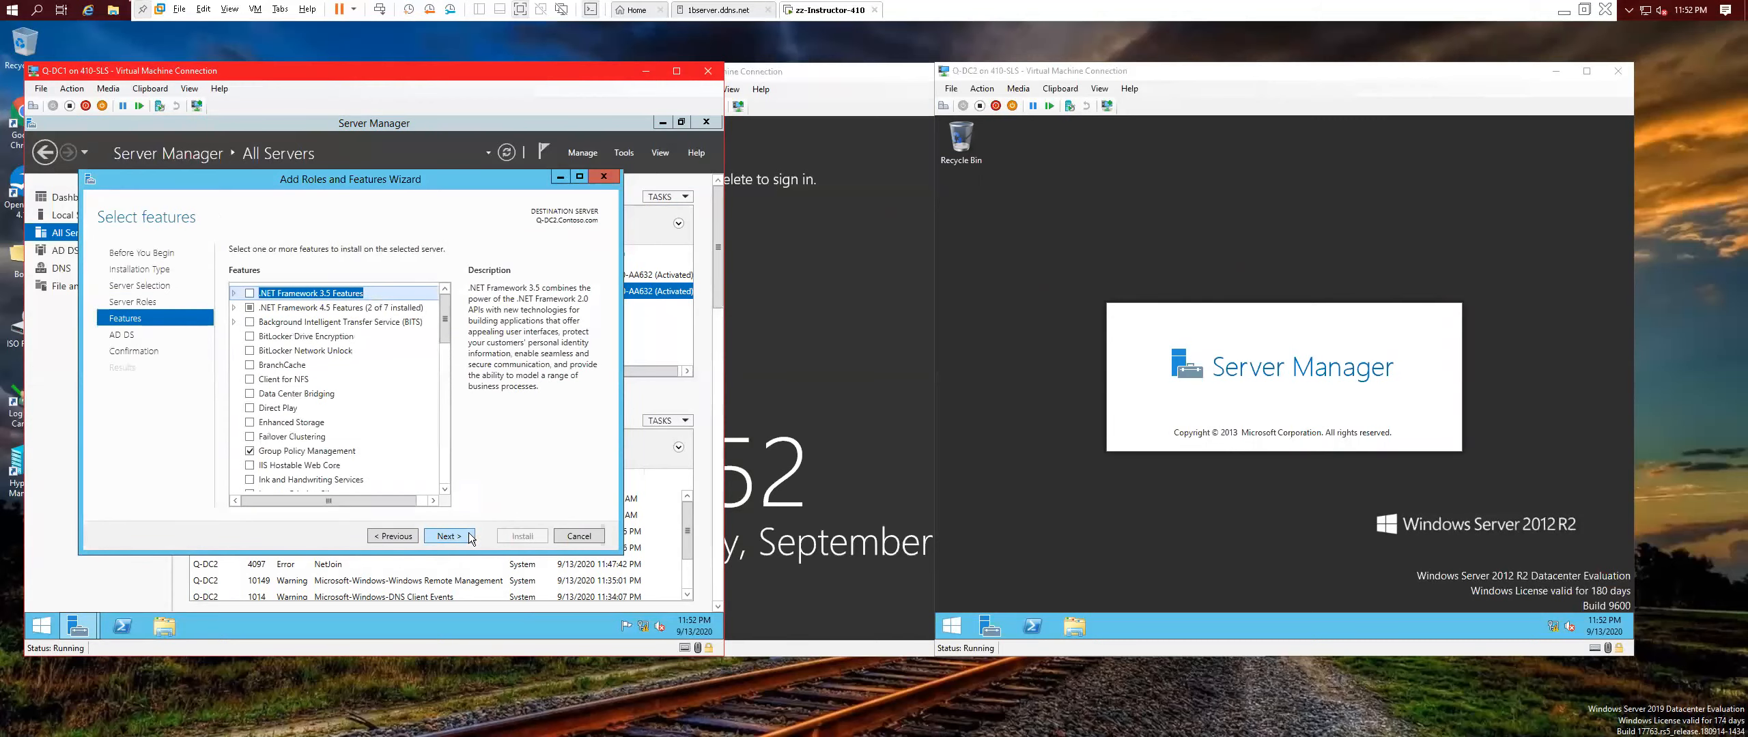
click(448, 536)
click(462, 538)
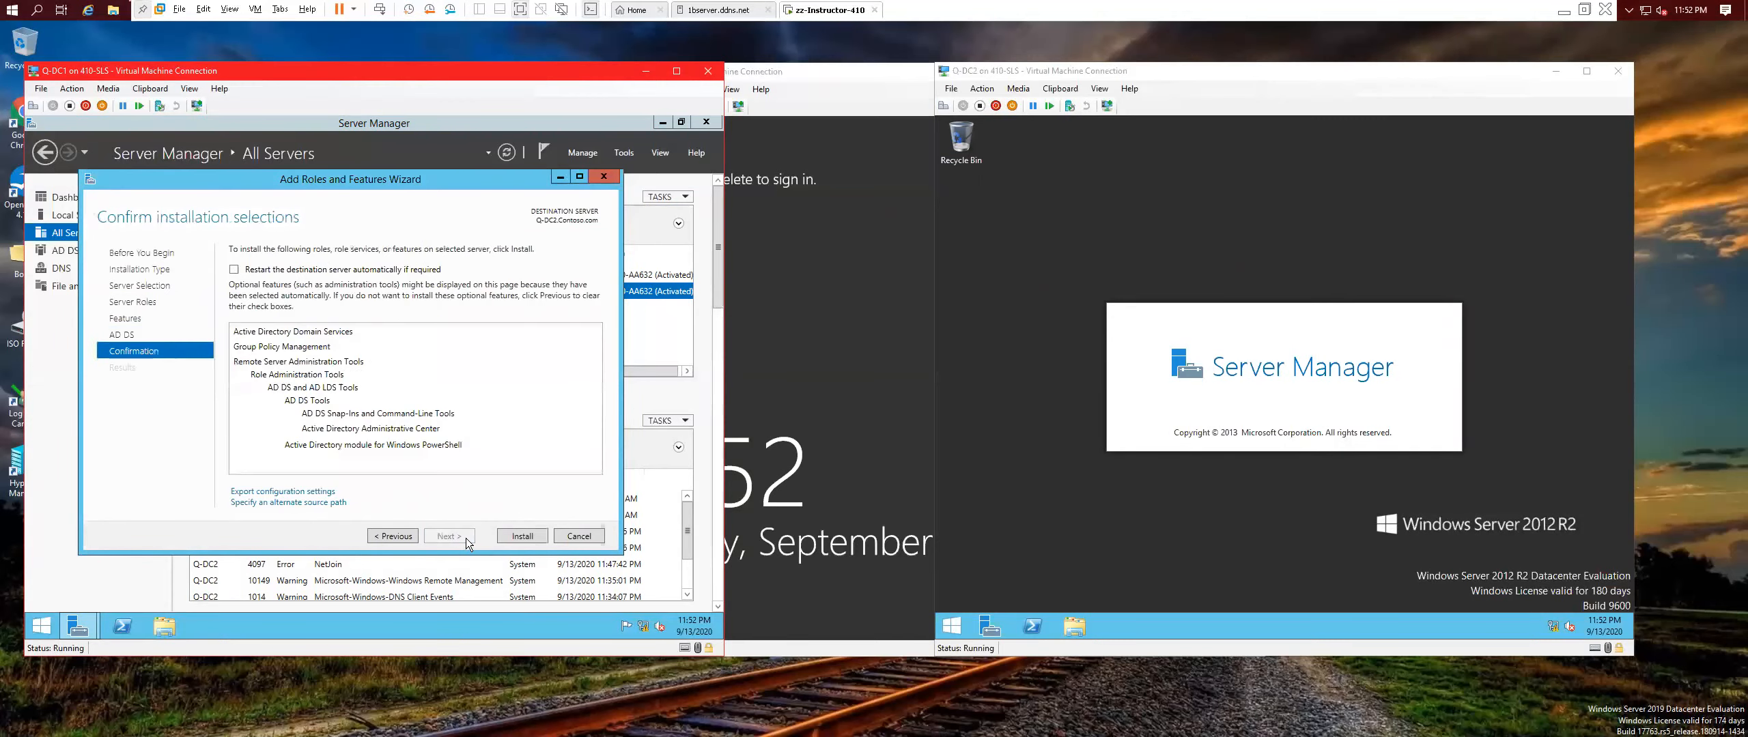
click(539, 538)
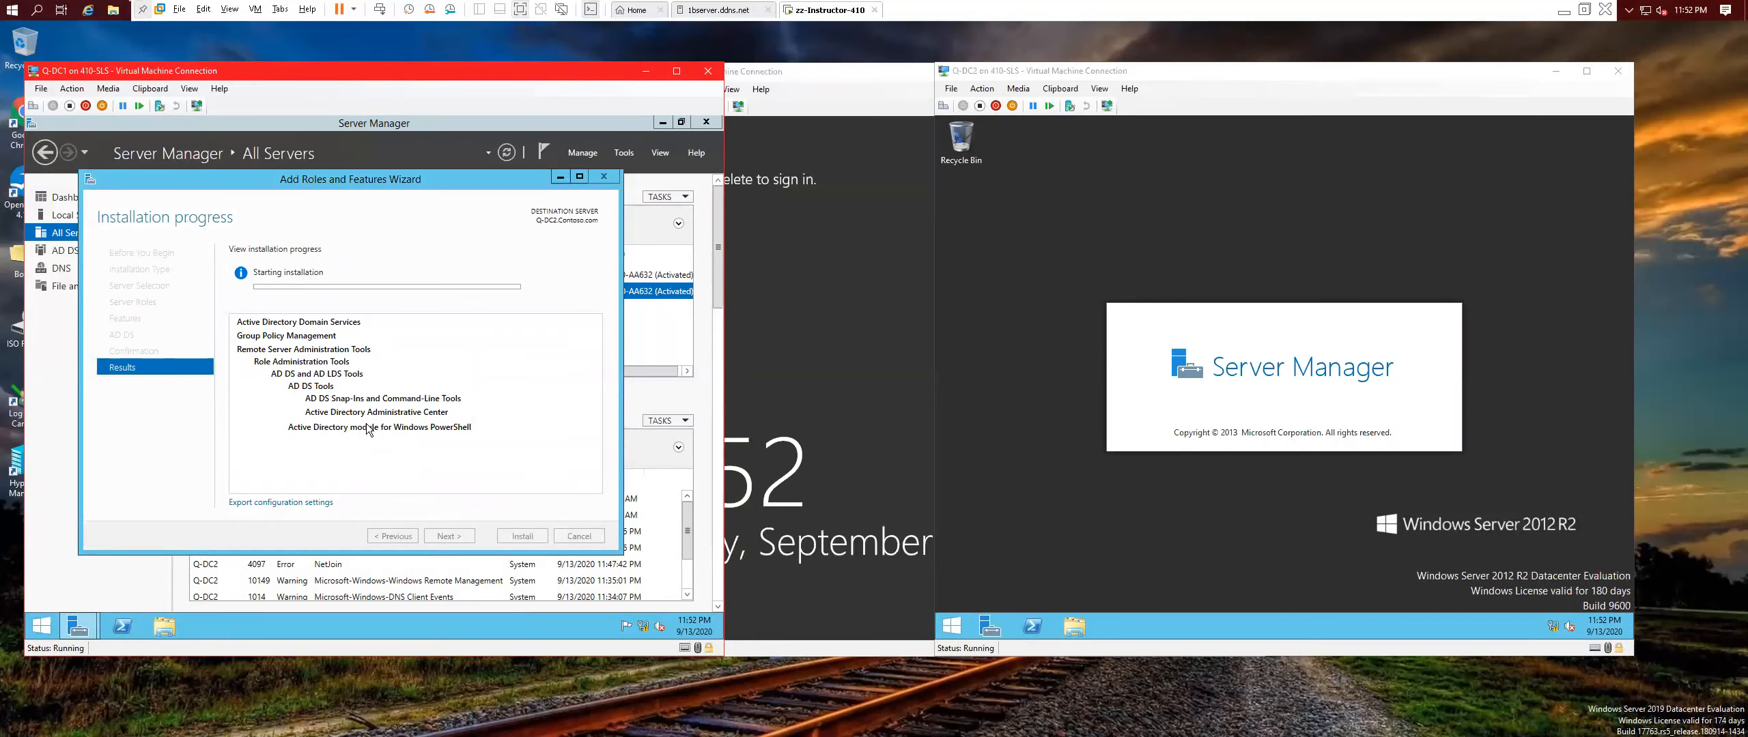
click(878, 84)
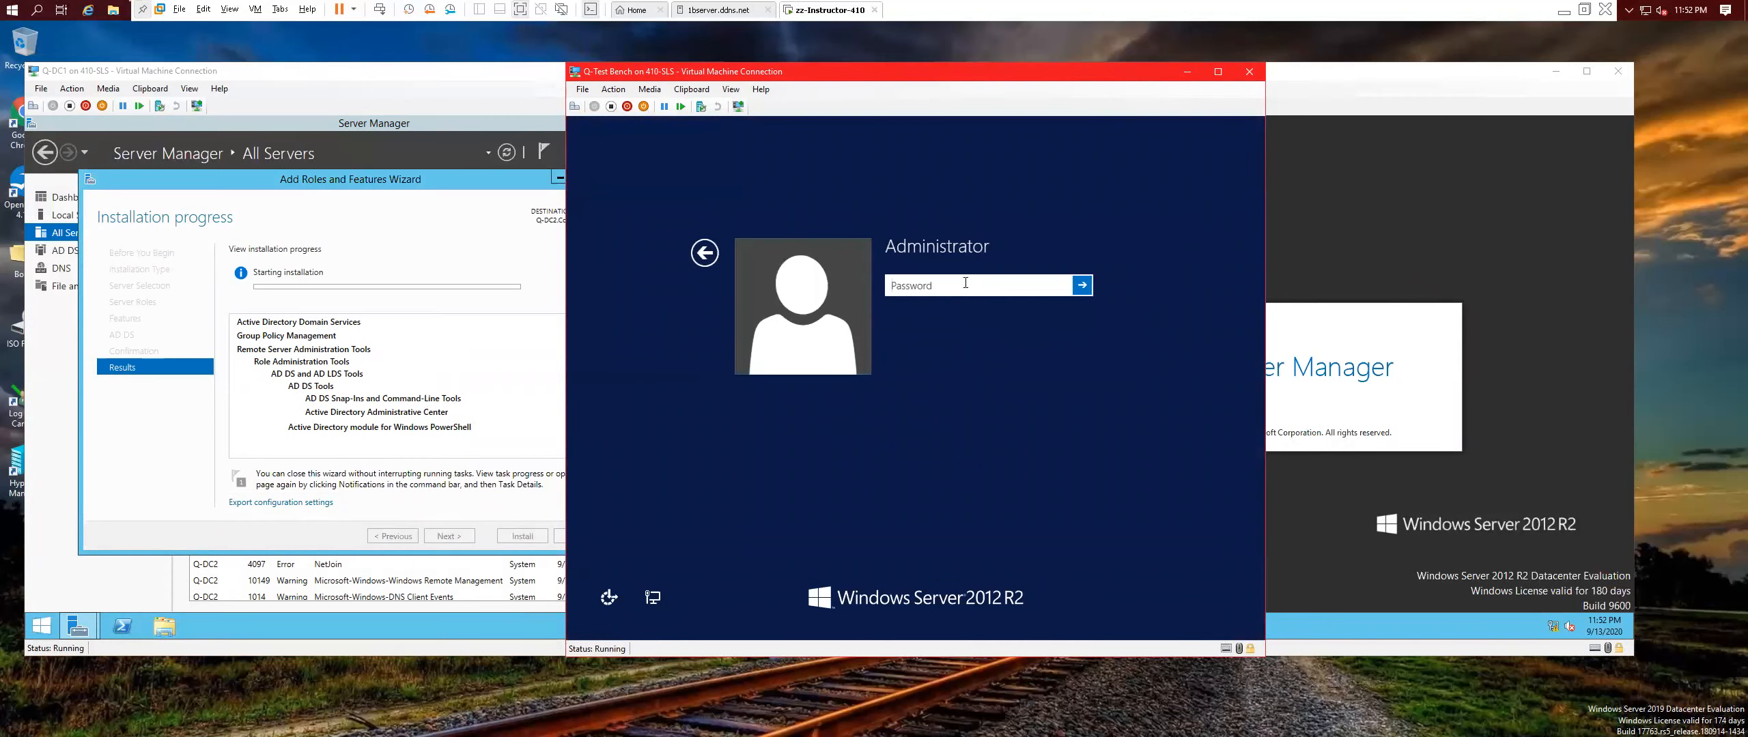
Sign in to Q-Test Bench as Administrator, then shut it down from the Start right-click menu.
text(Pa$$w0rd)
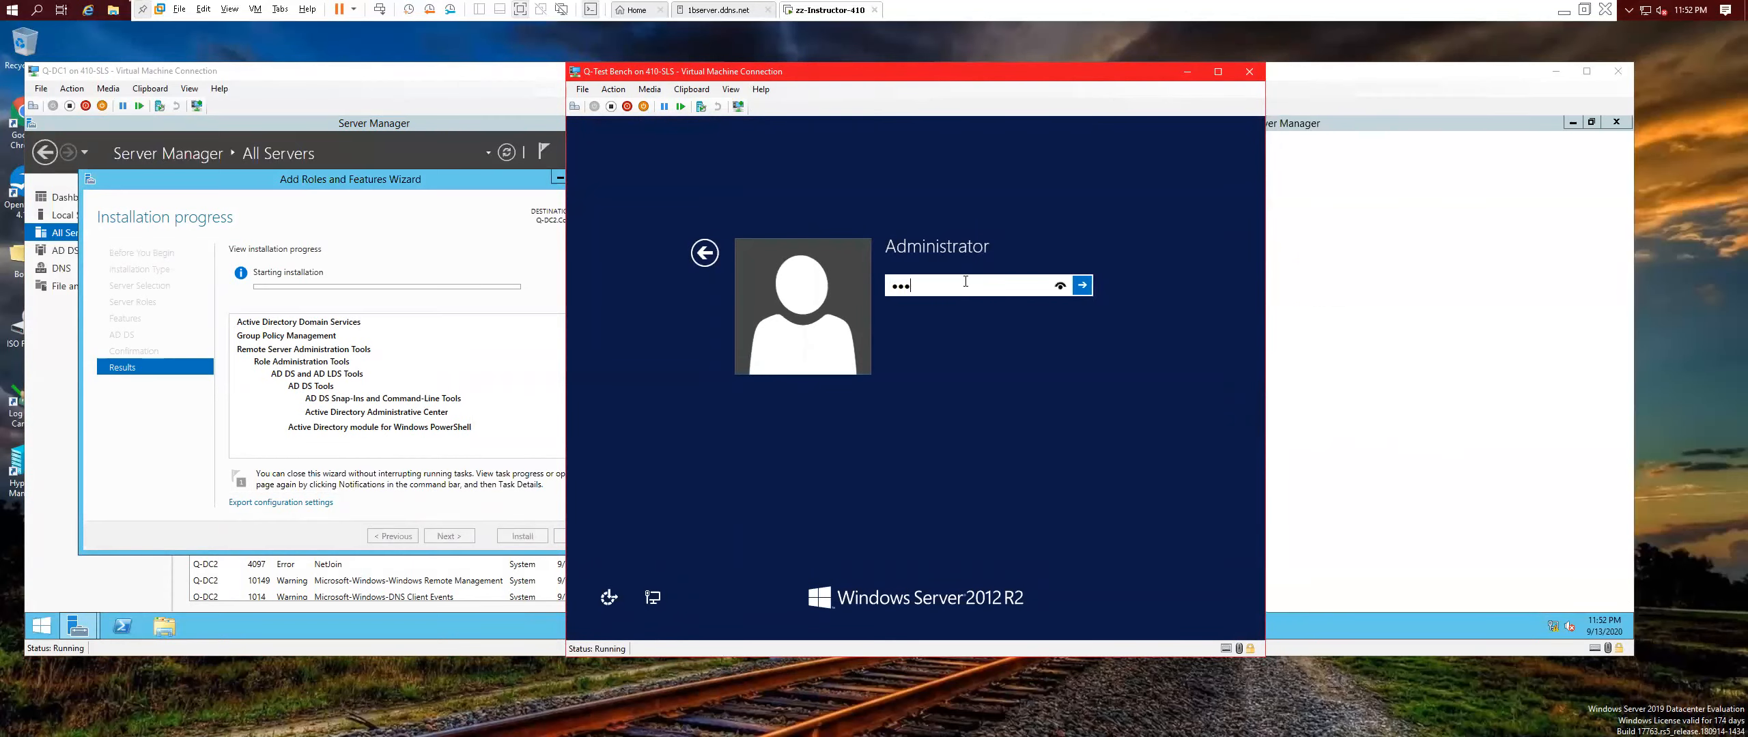
key(Return)
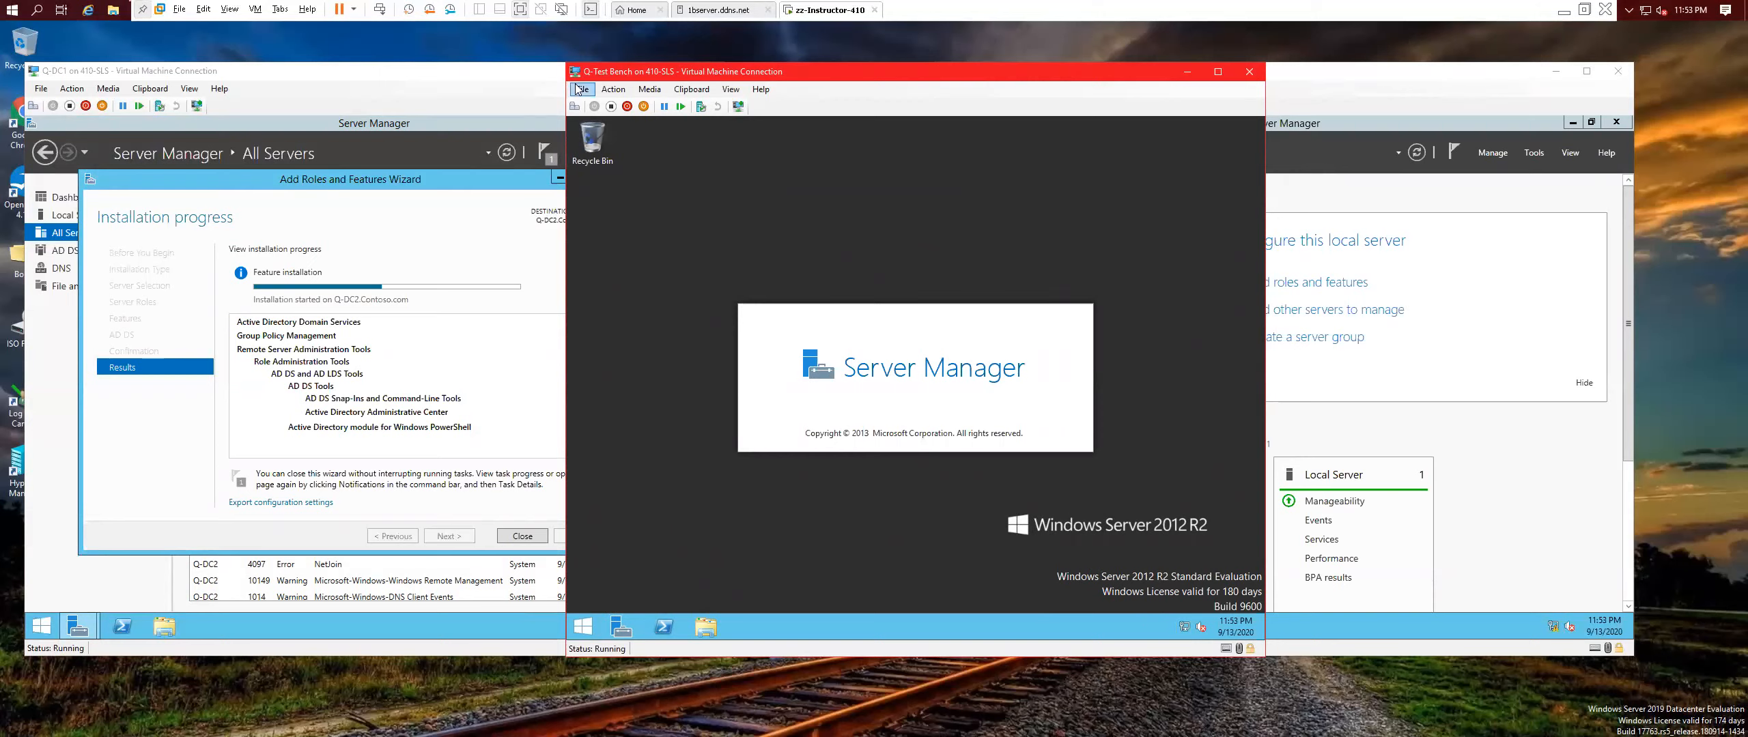
right_click(586, 627)
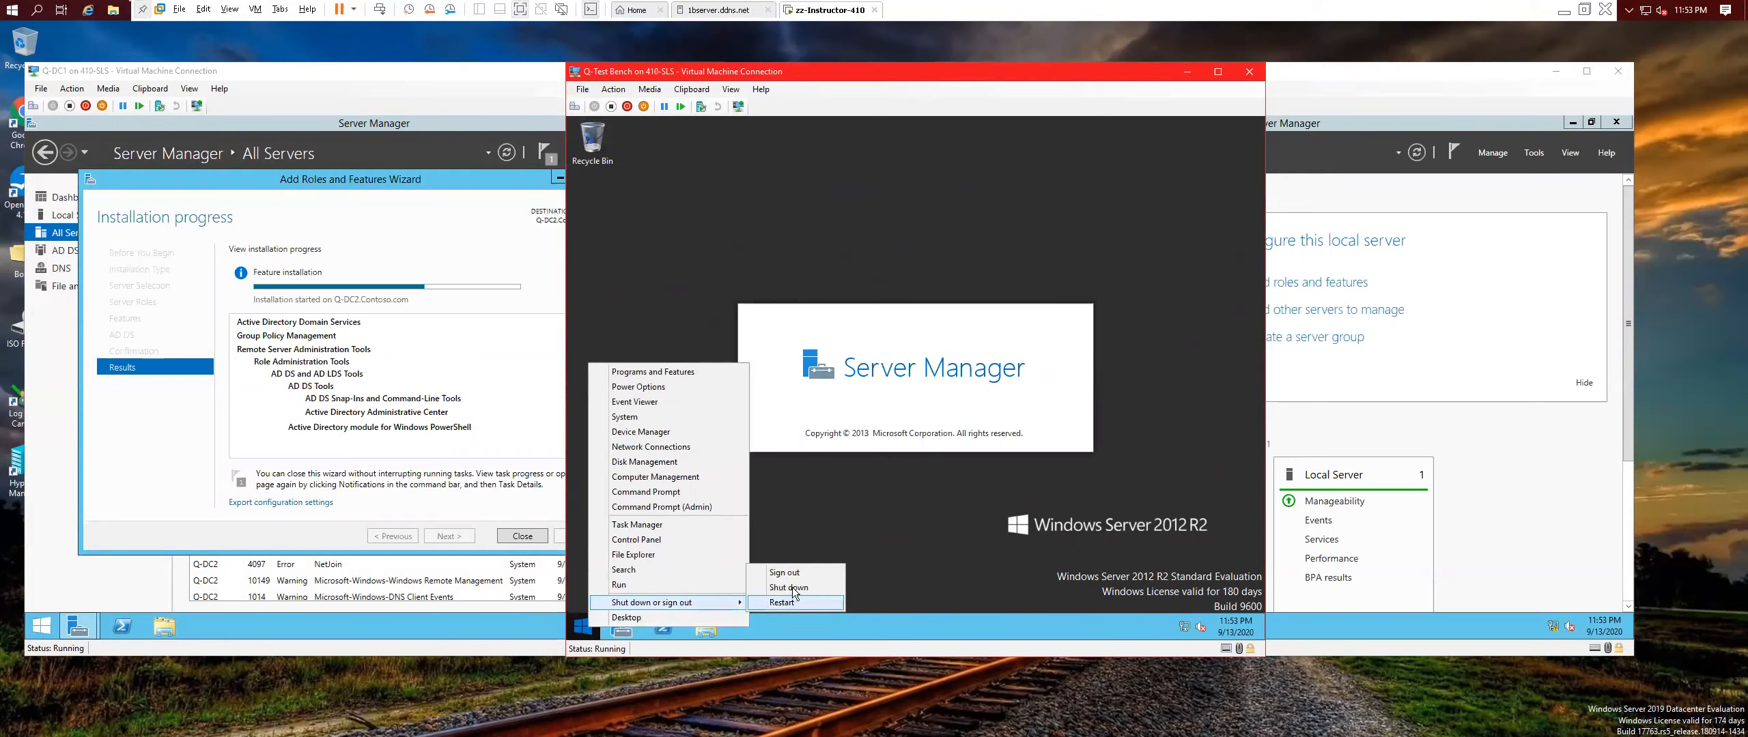
click(790, 588)
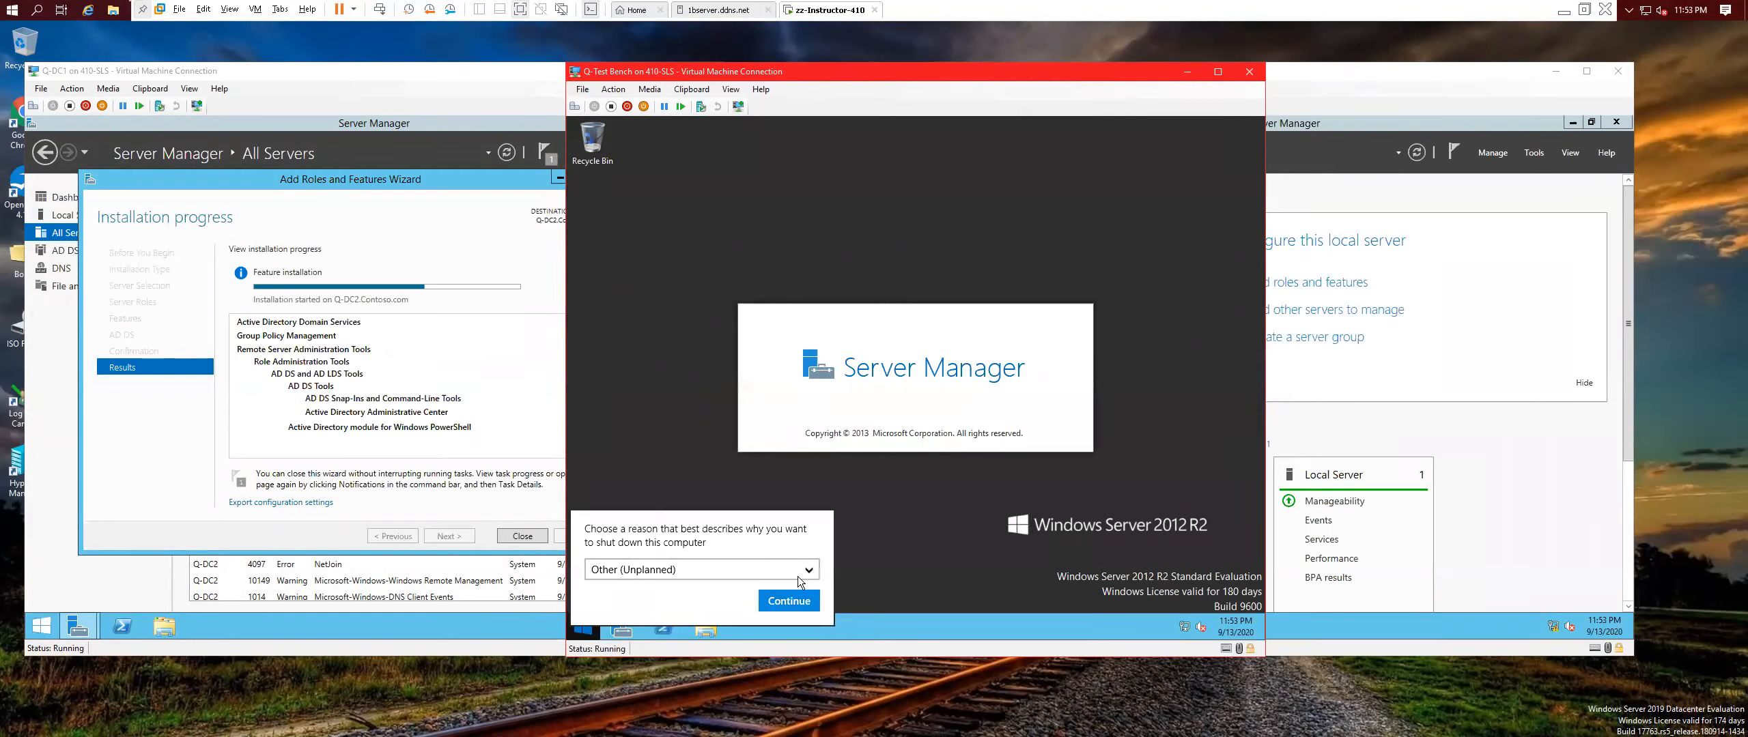
click(790, 600)
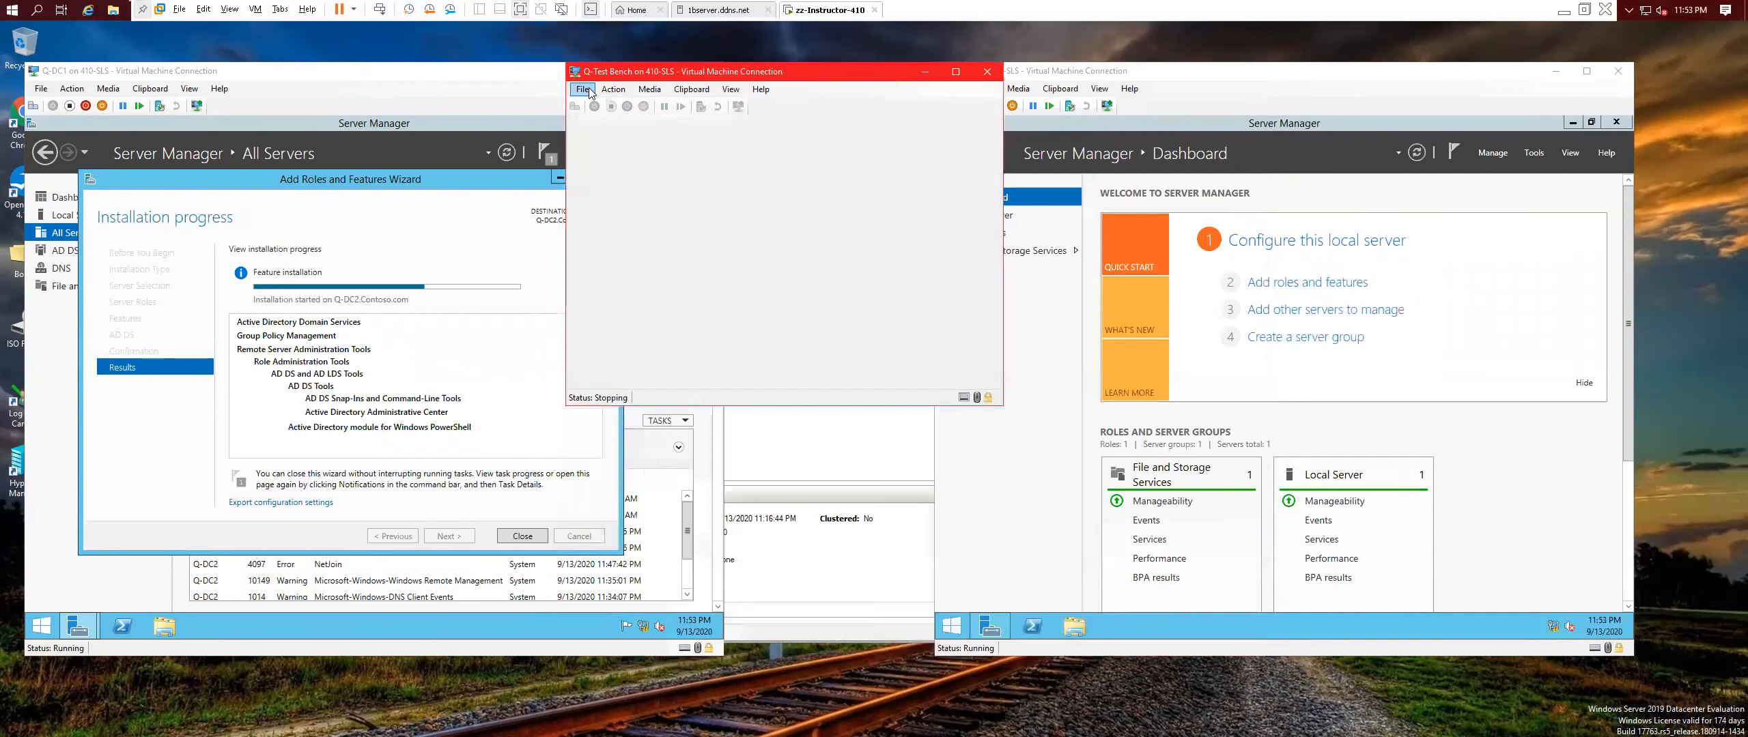
In Q-Test Bench's settings, connect the network adapter to the Q-Private switch, then close the window.
click(589, 91)
click(599, 105)
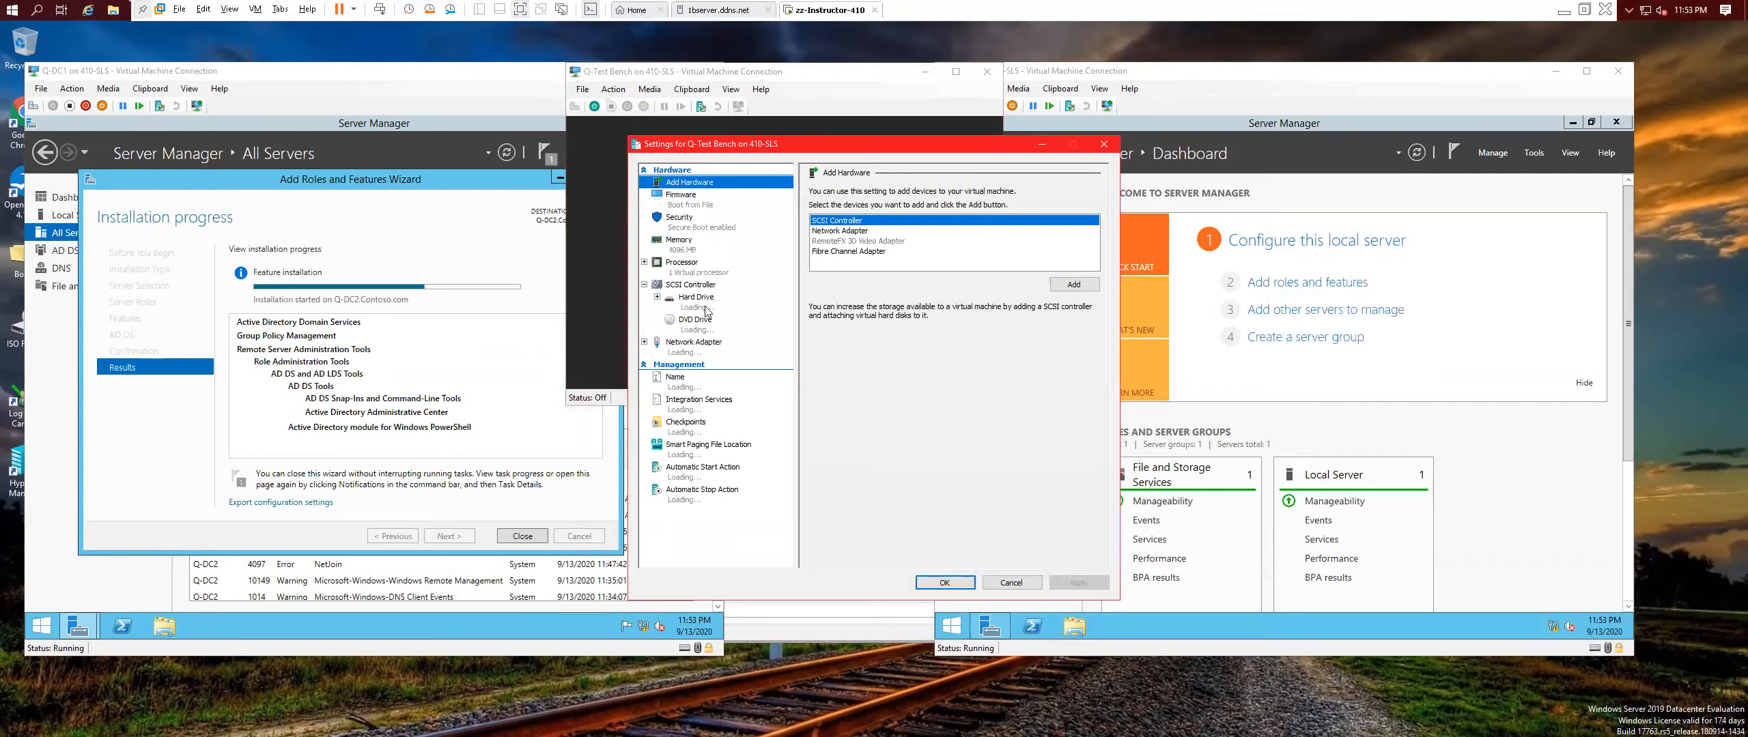
click(700, 347)
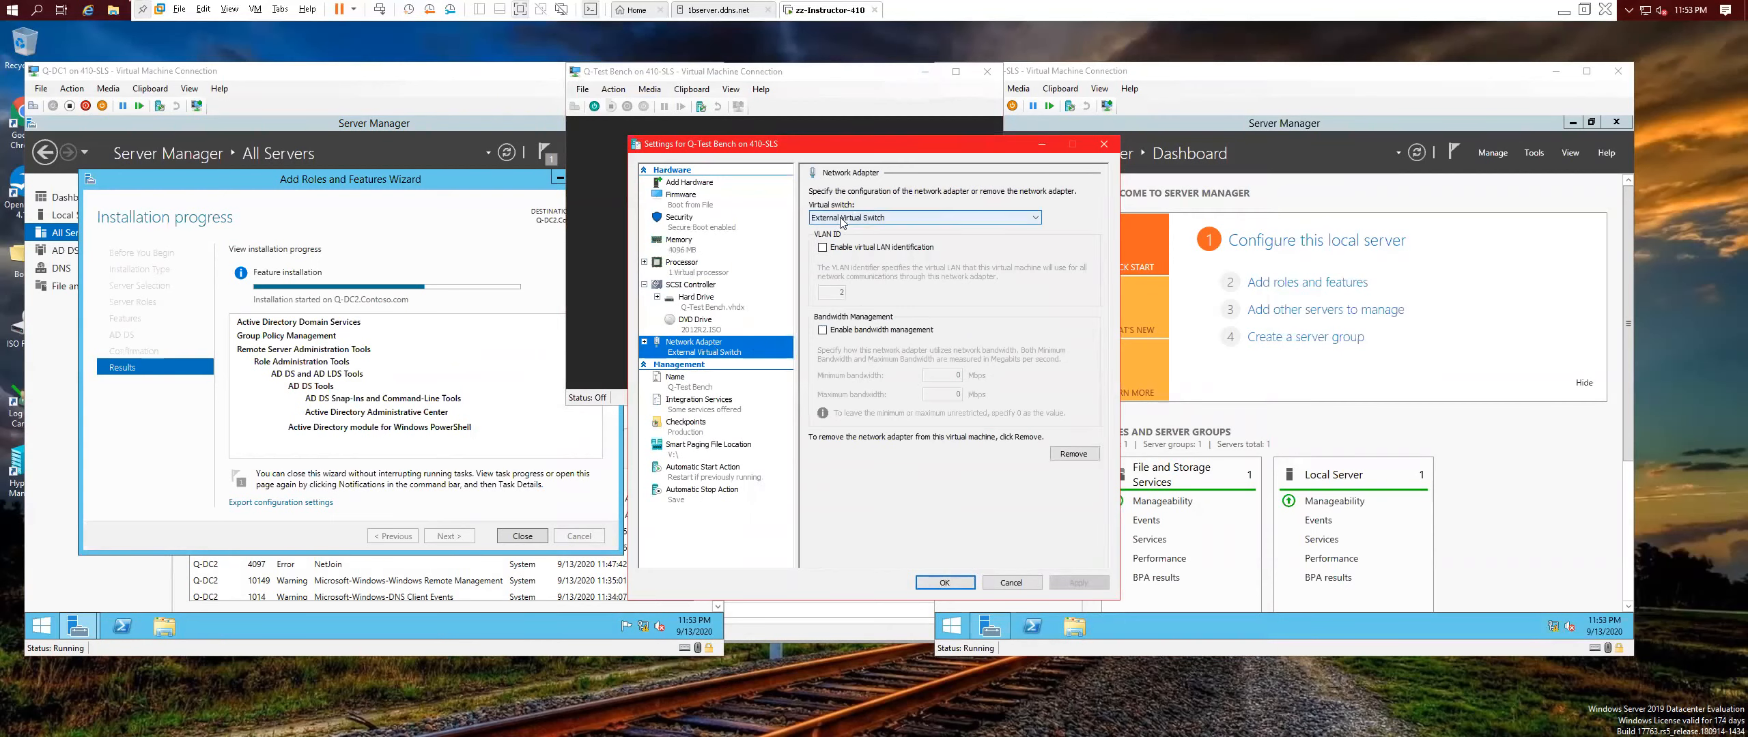
click(844, 219)
click(853, 266)
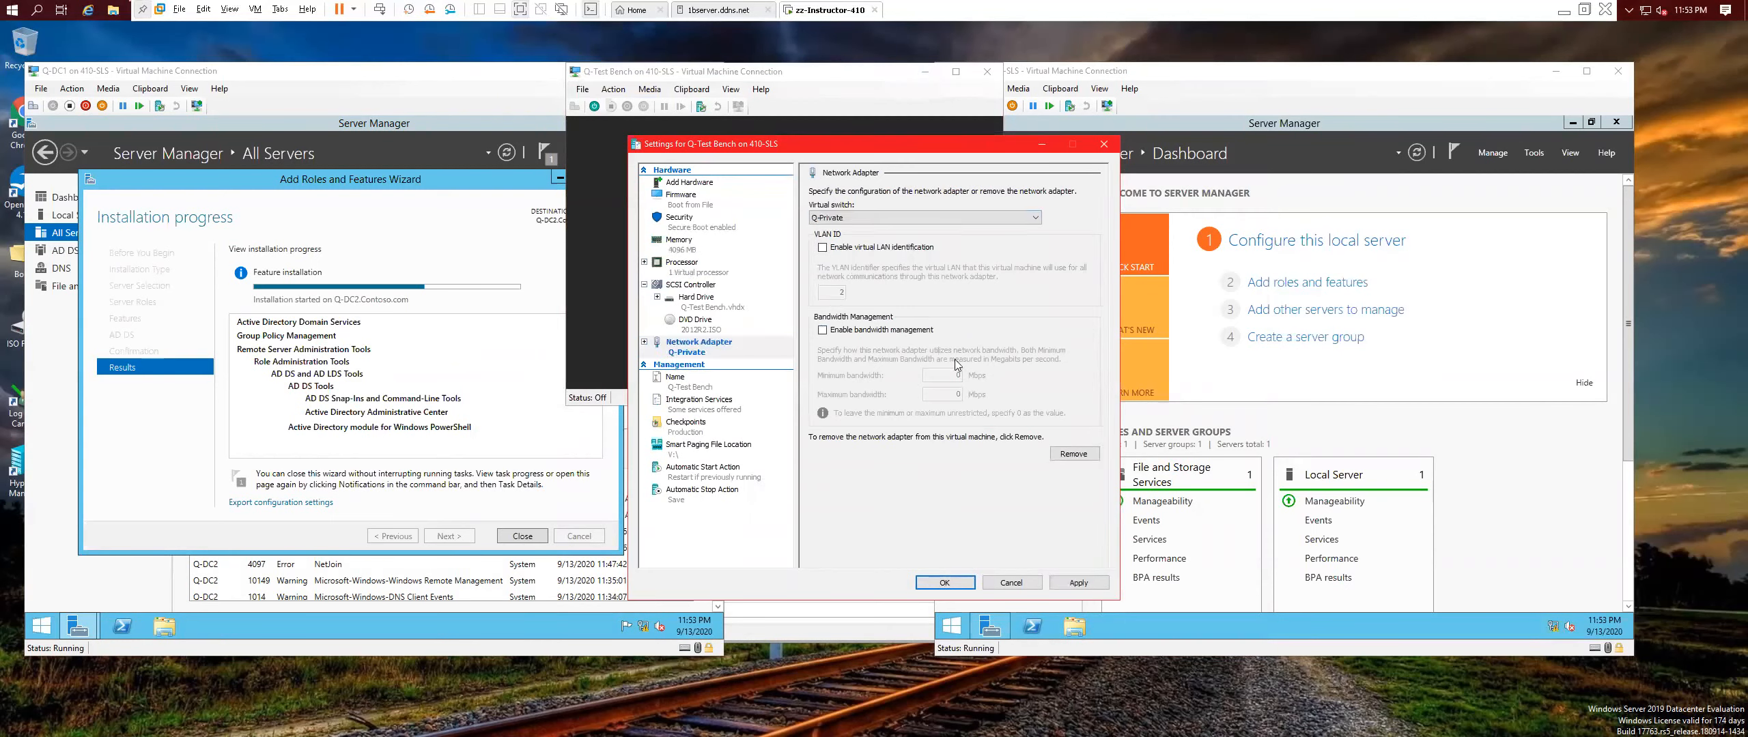
click(971, 583)
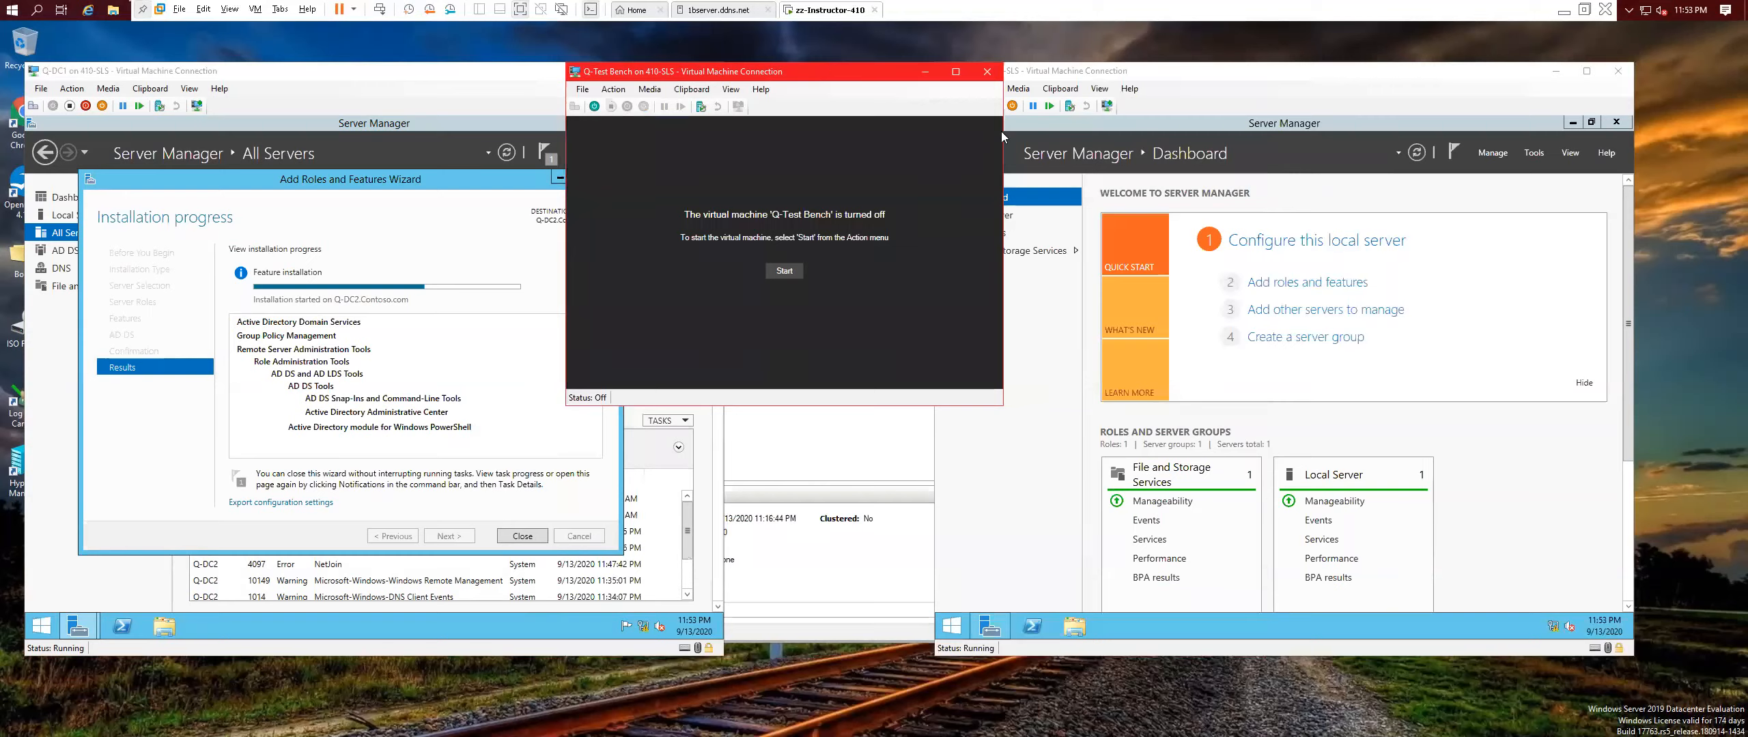
click(988, 73)
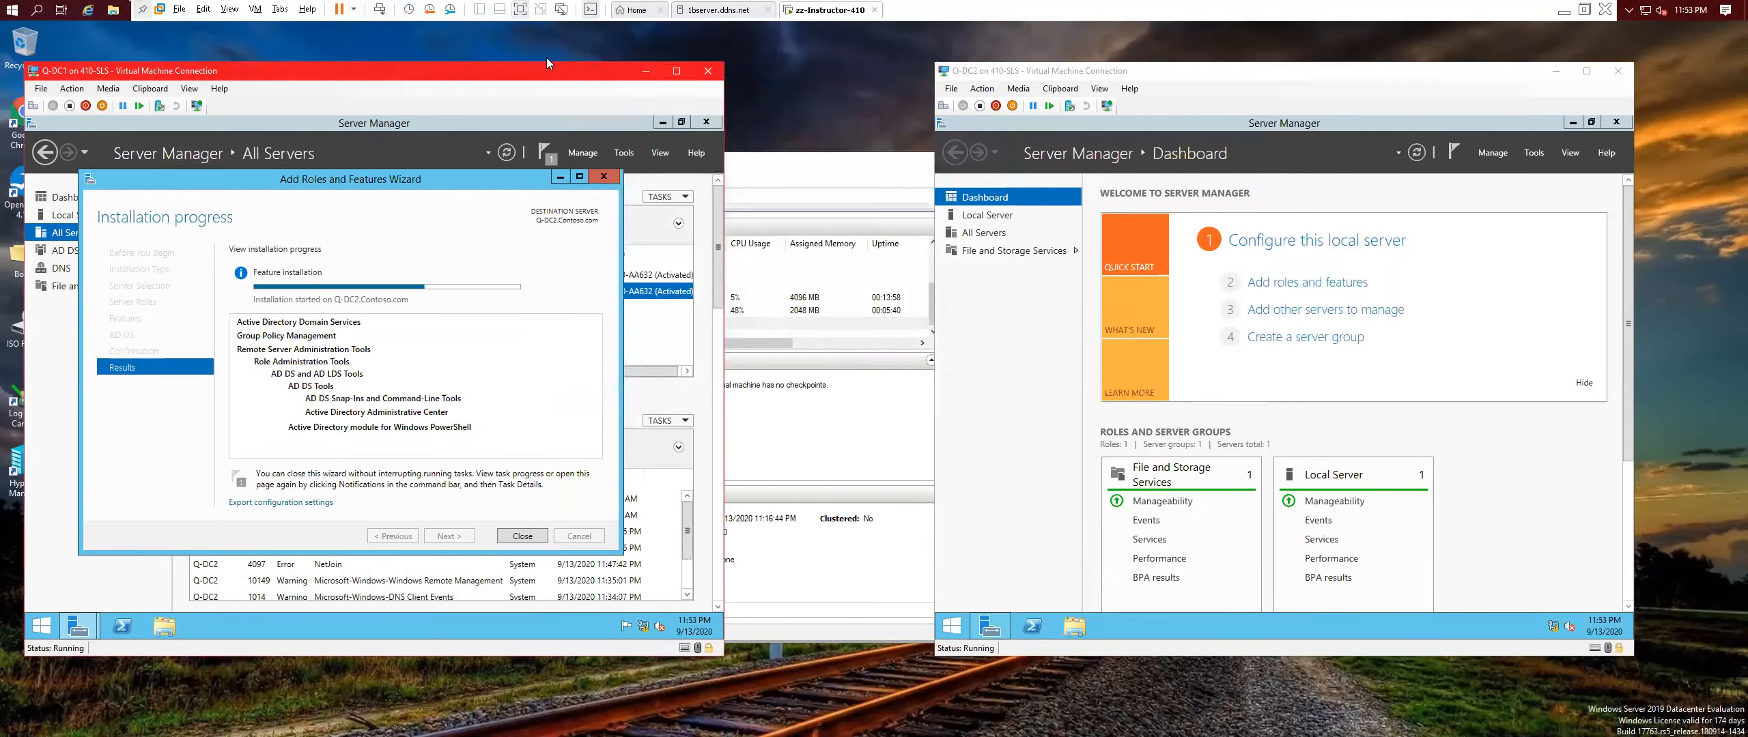
Close the finished AD DS installation wizard and open Server Manager's pending notifications.
drag(467, 74, 519, 90)
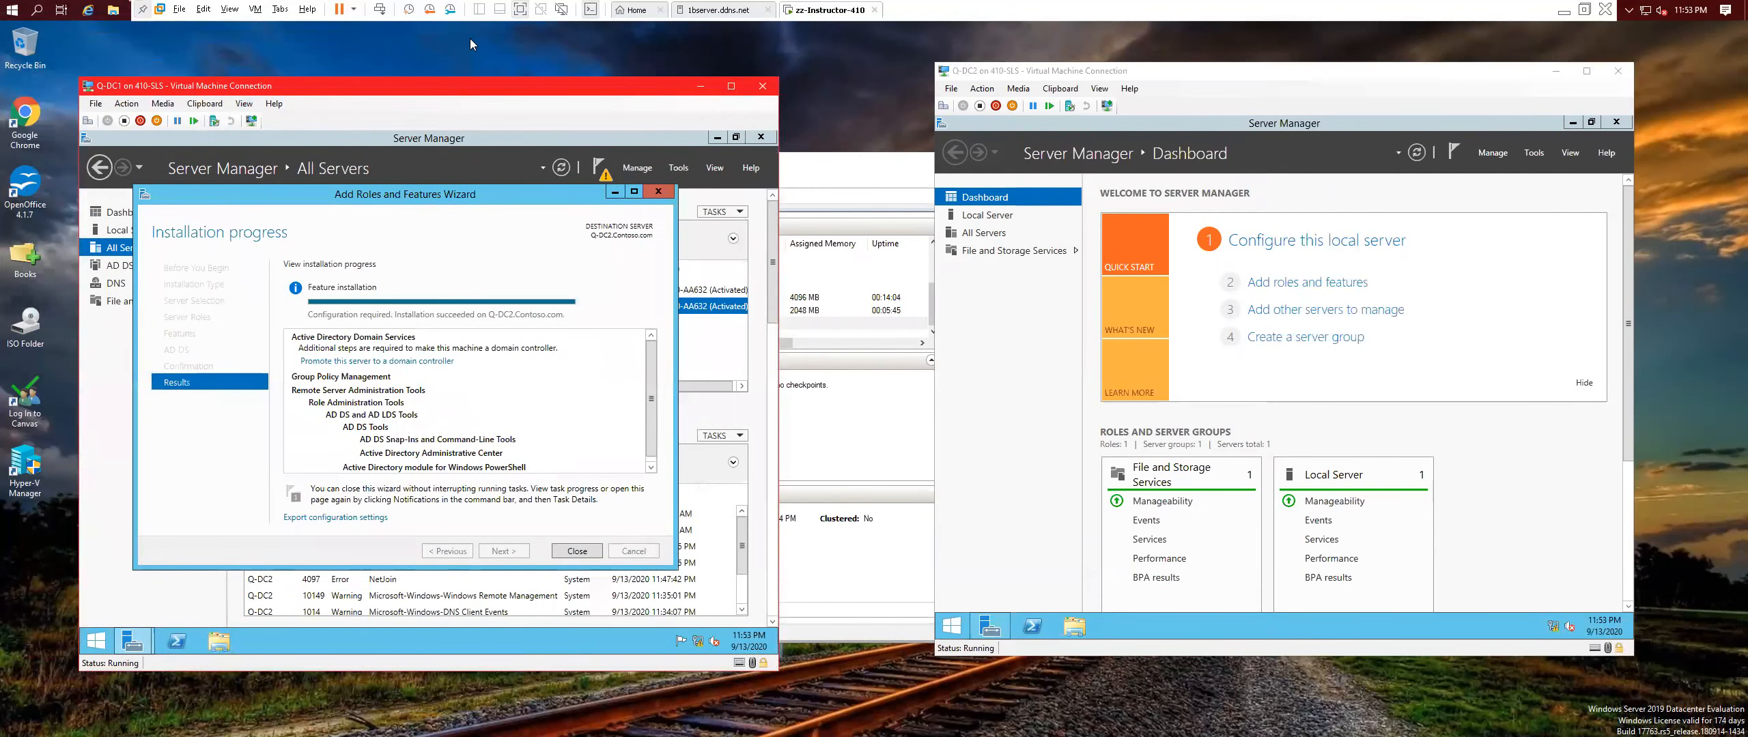
mouse_move(422, 89)
mouse_down()
mouse_move(325, 21)
mouse_move(483, 20)
mouse_move(7, 25)
mouse_move(311, 121)
mouse_move(437, 101)
mouse_move(411, 104)
mouse_up()
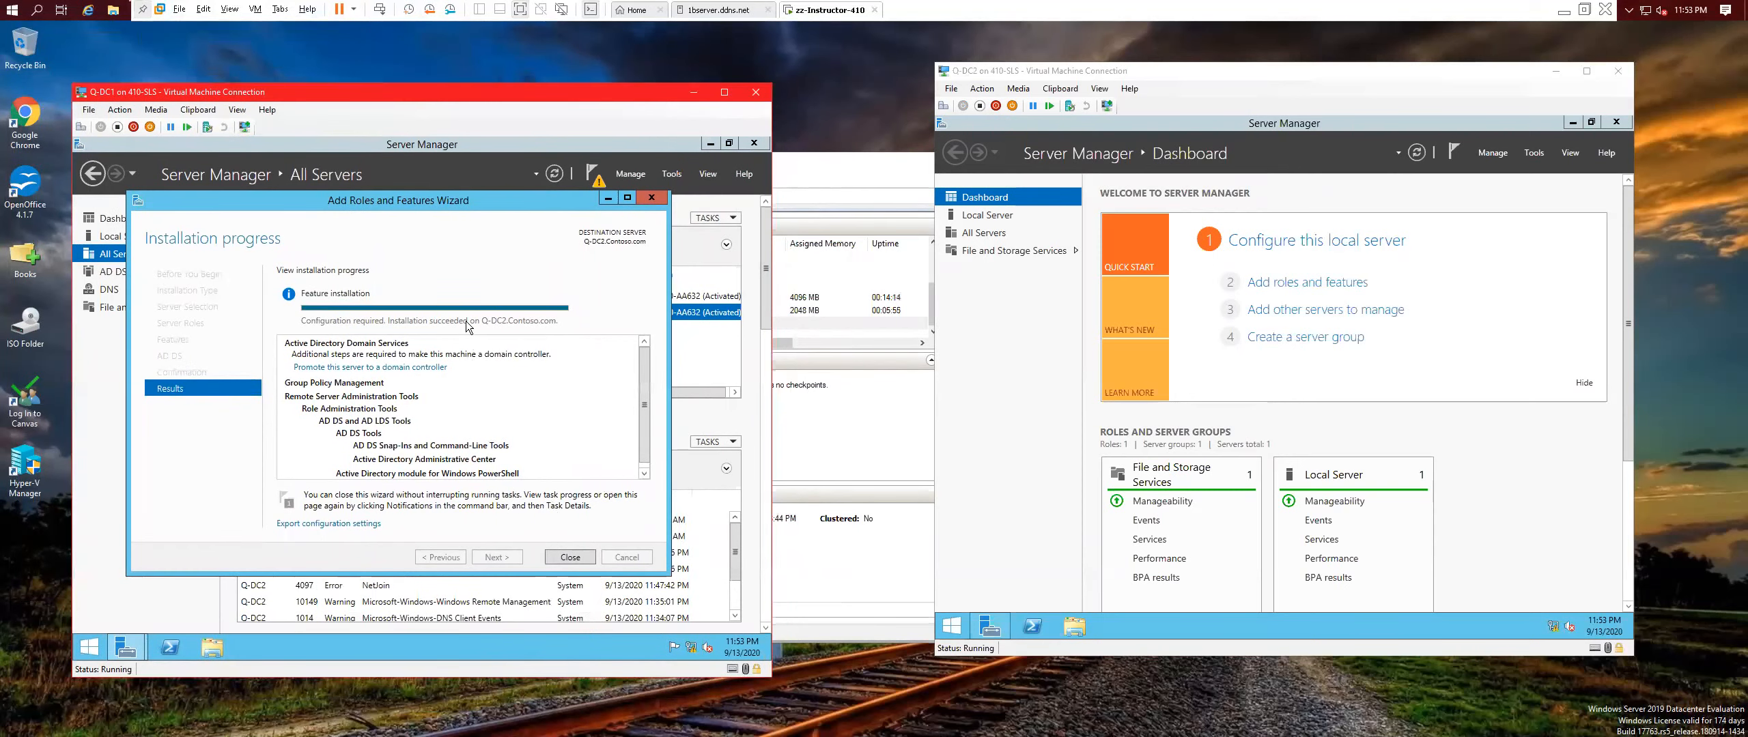
click(570, 557)
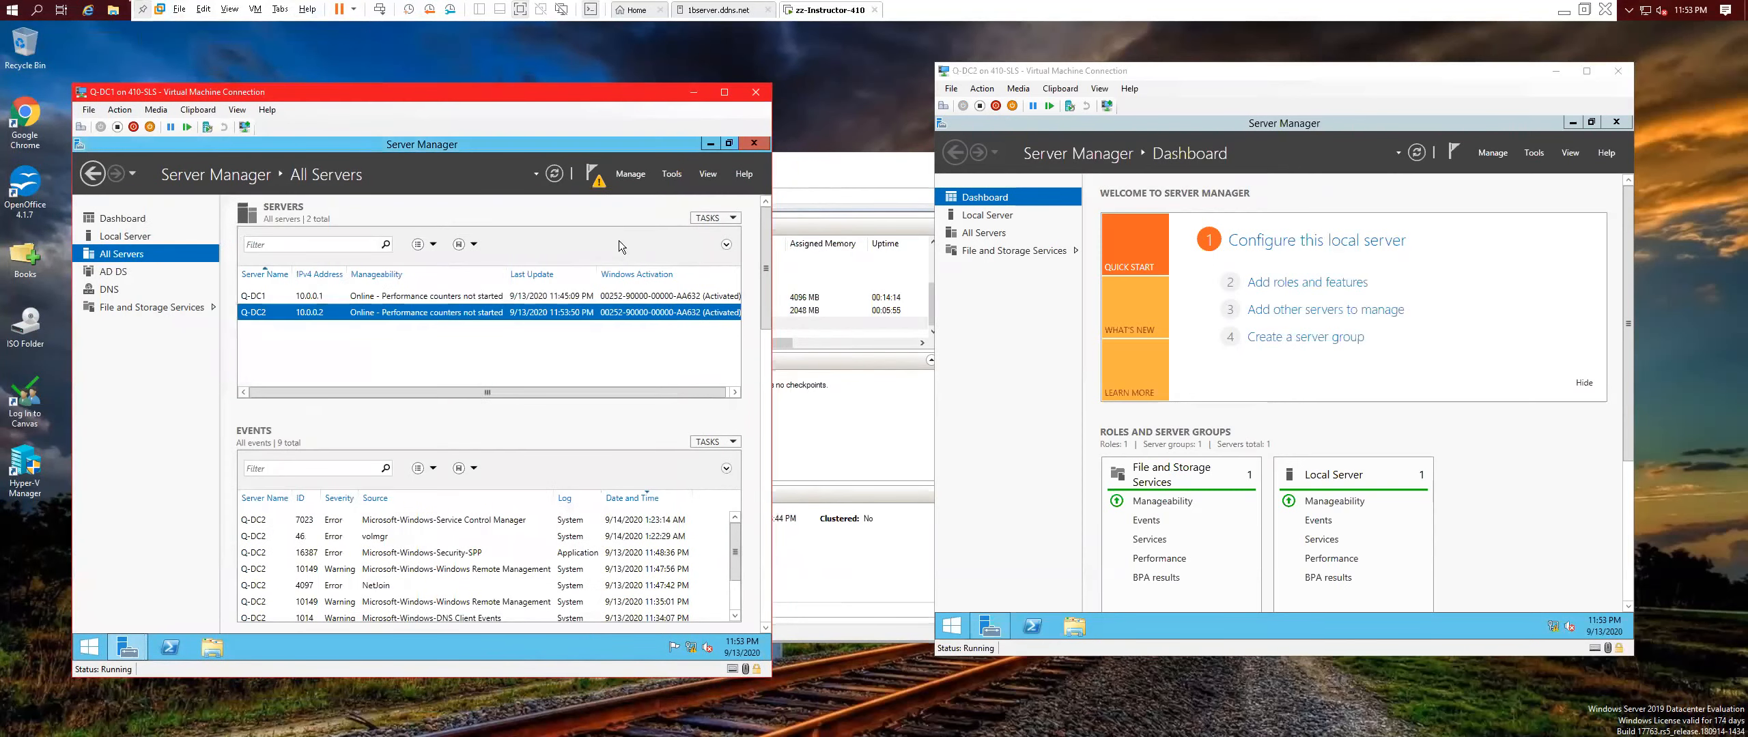
click(595, 183)
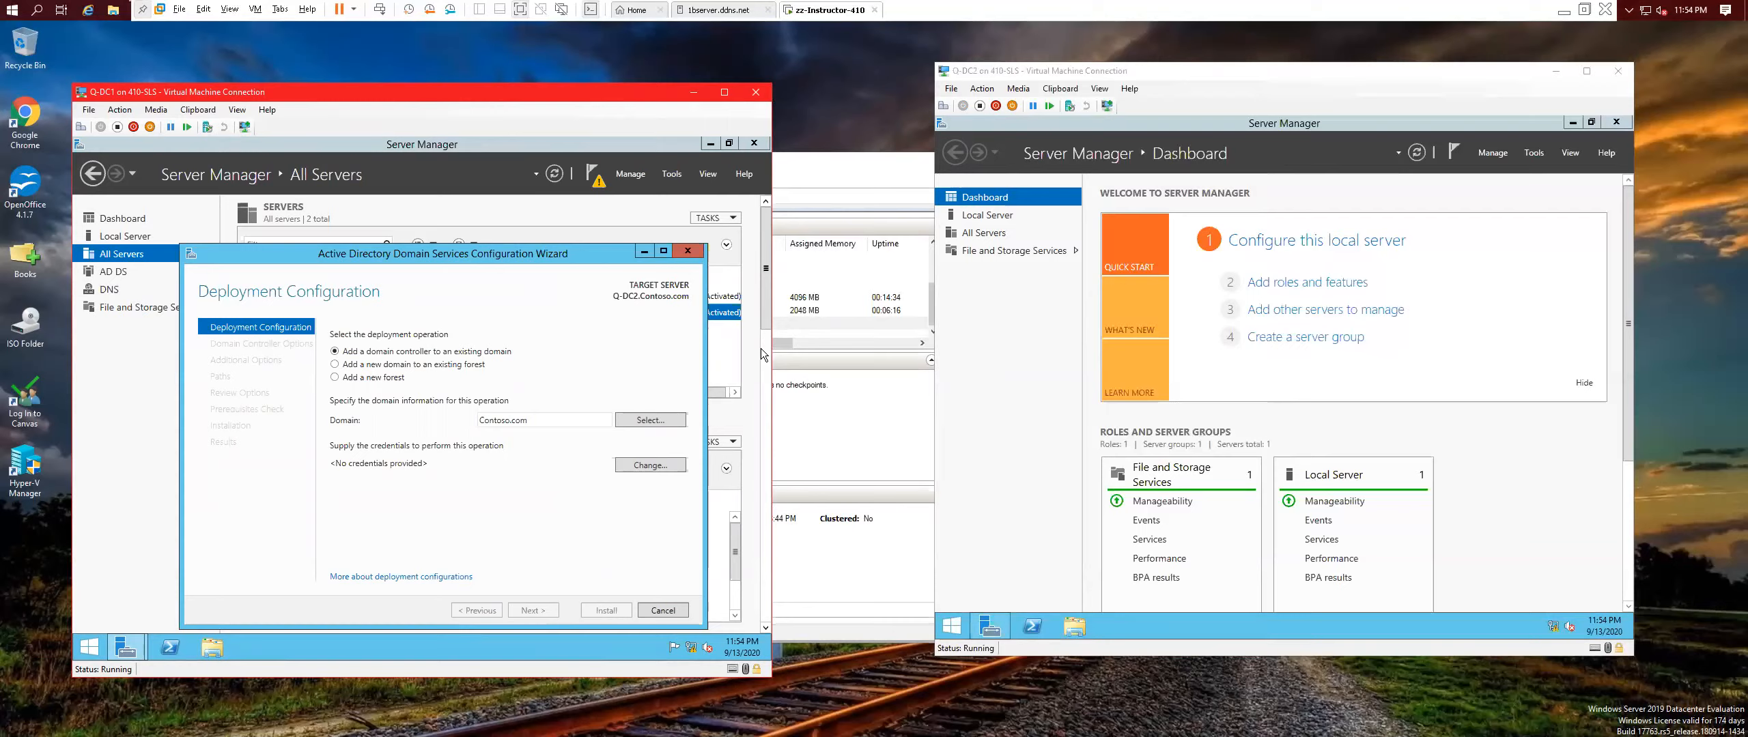
Supply domain administrator credentials and choose Contoso.com as the existing domain for Q-DC2.
click(658, 420)
click(387, 427)
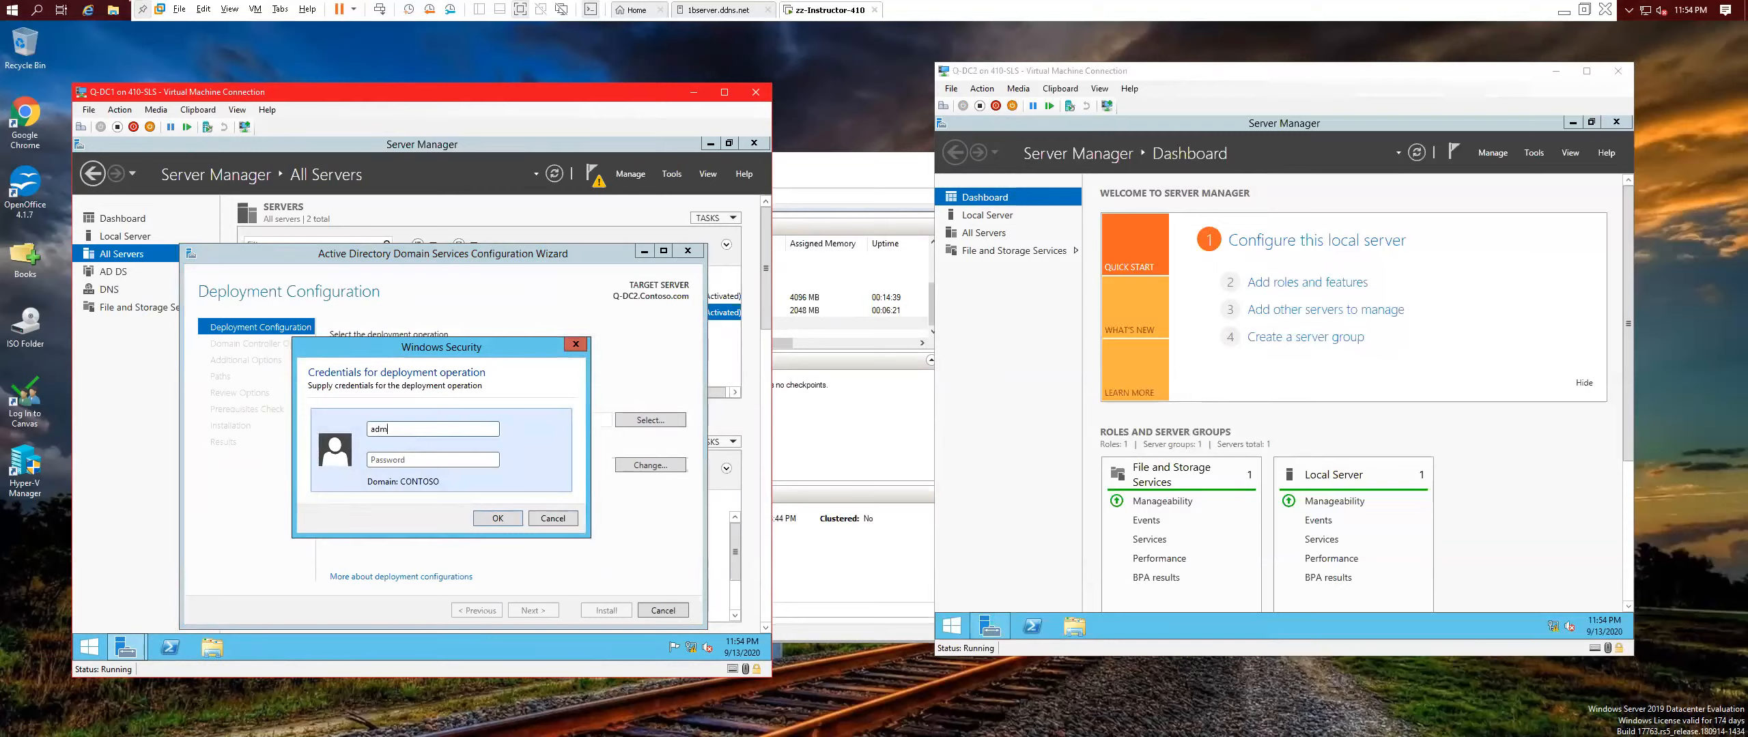
key(Tab)
text(••••••••)
key(Return)
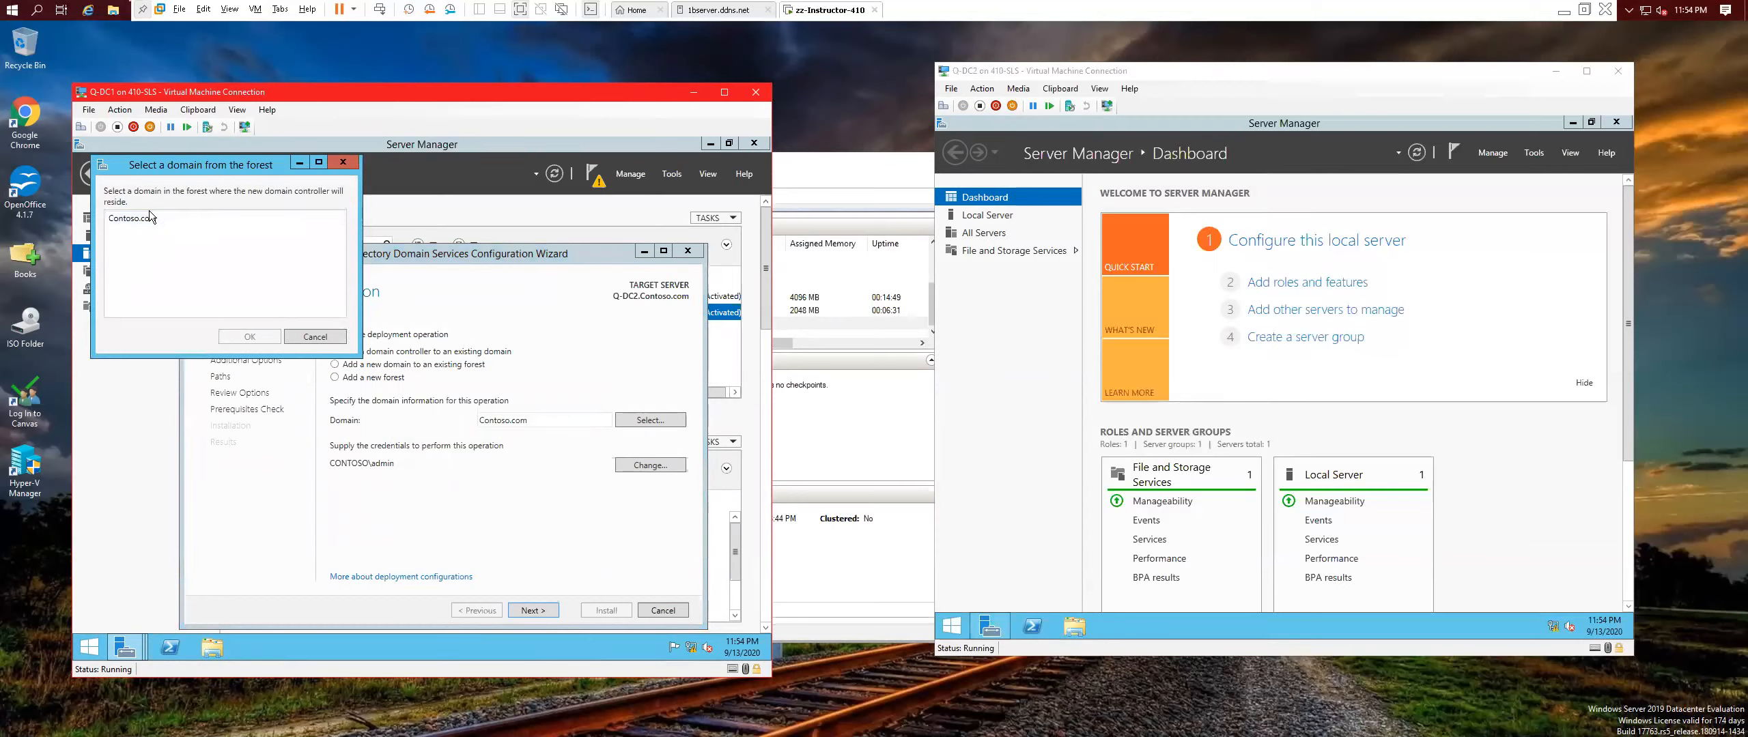
click(143, 214)
click(249, 336)
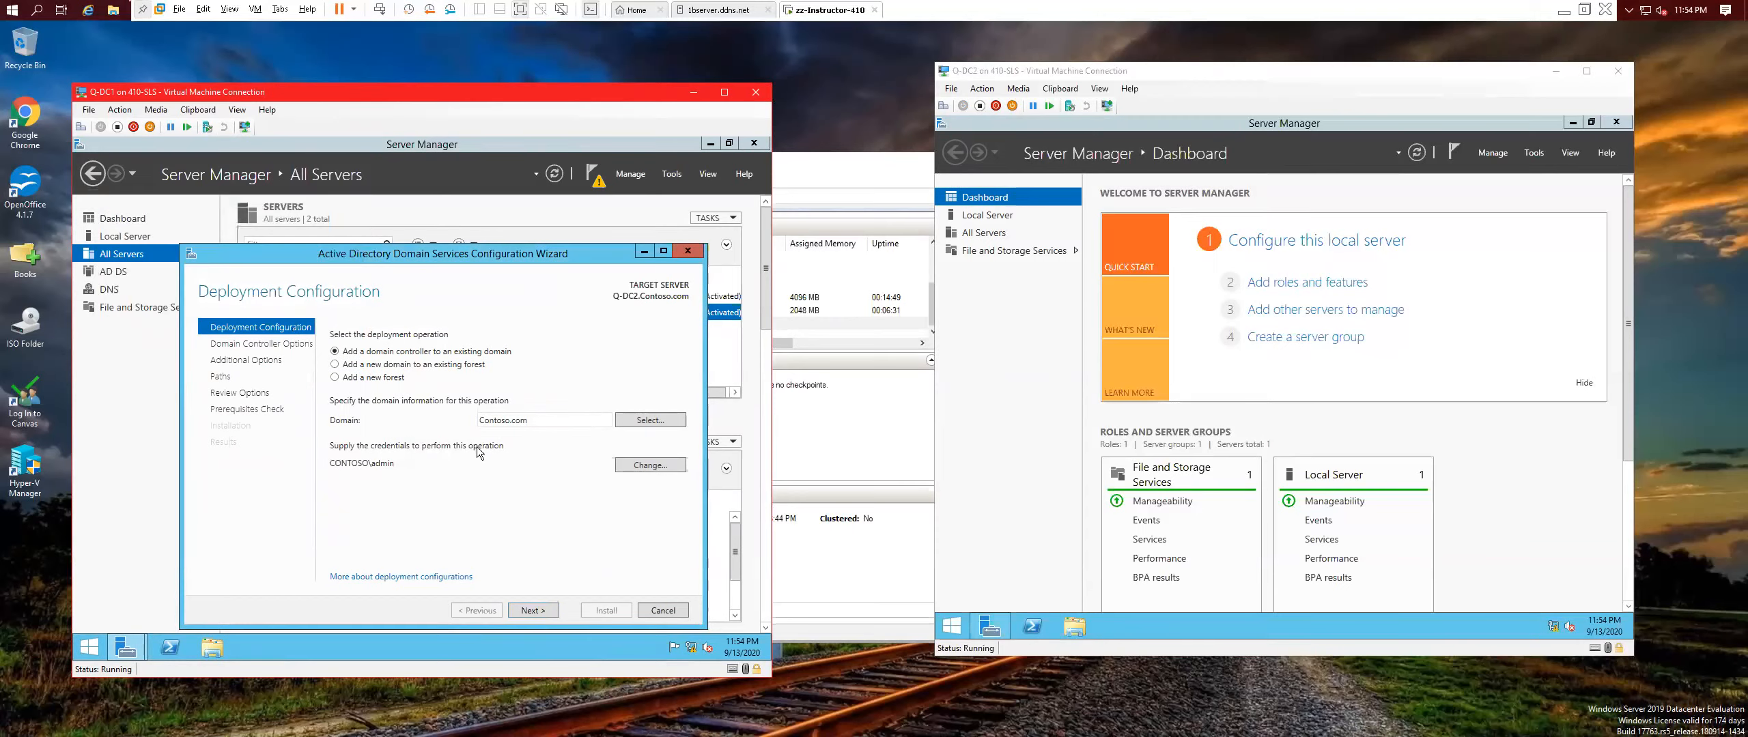
click(530, 611)
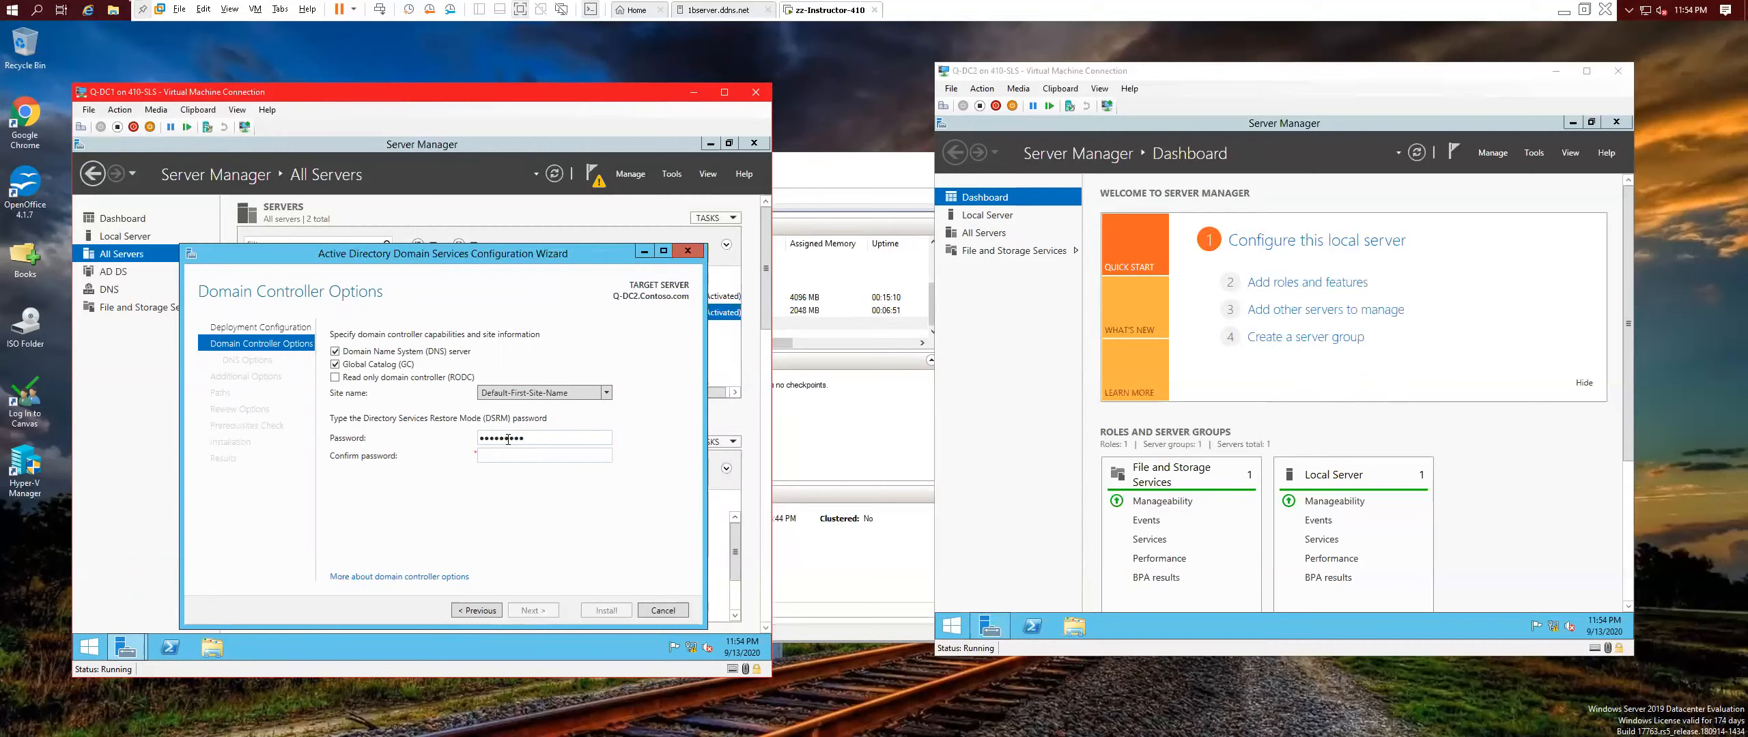
Accept the DC and DNS options, replicate from any domain controller, keep default paths, and install.
key(Return)
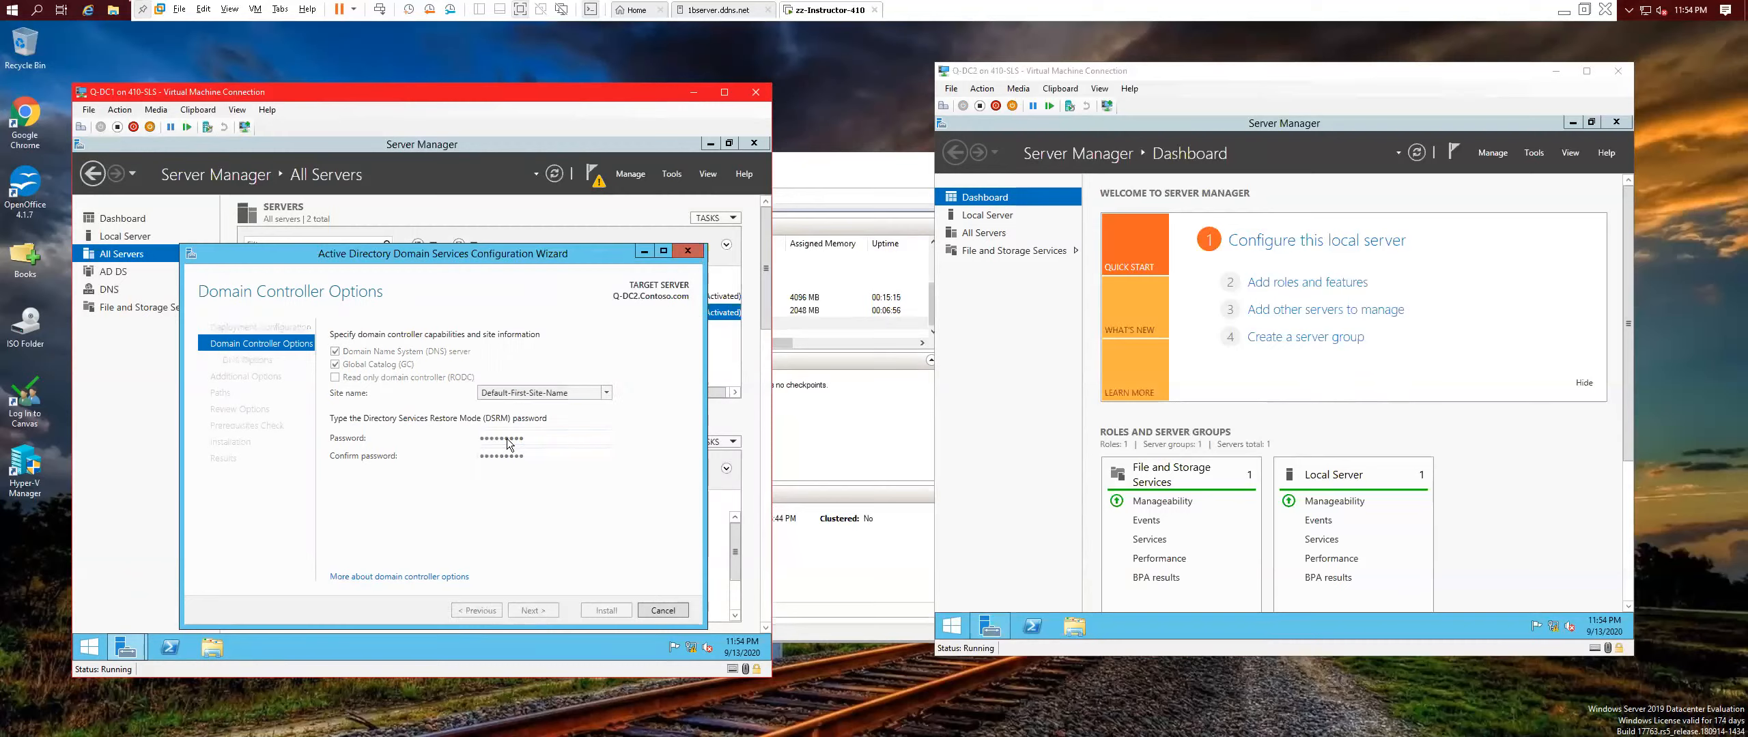
click(533, 605)
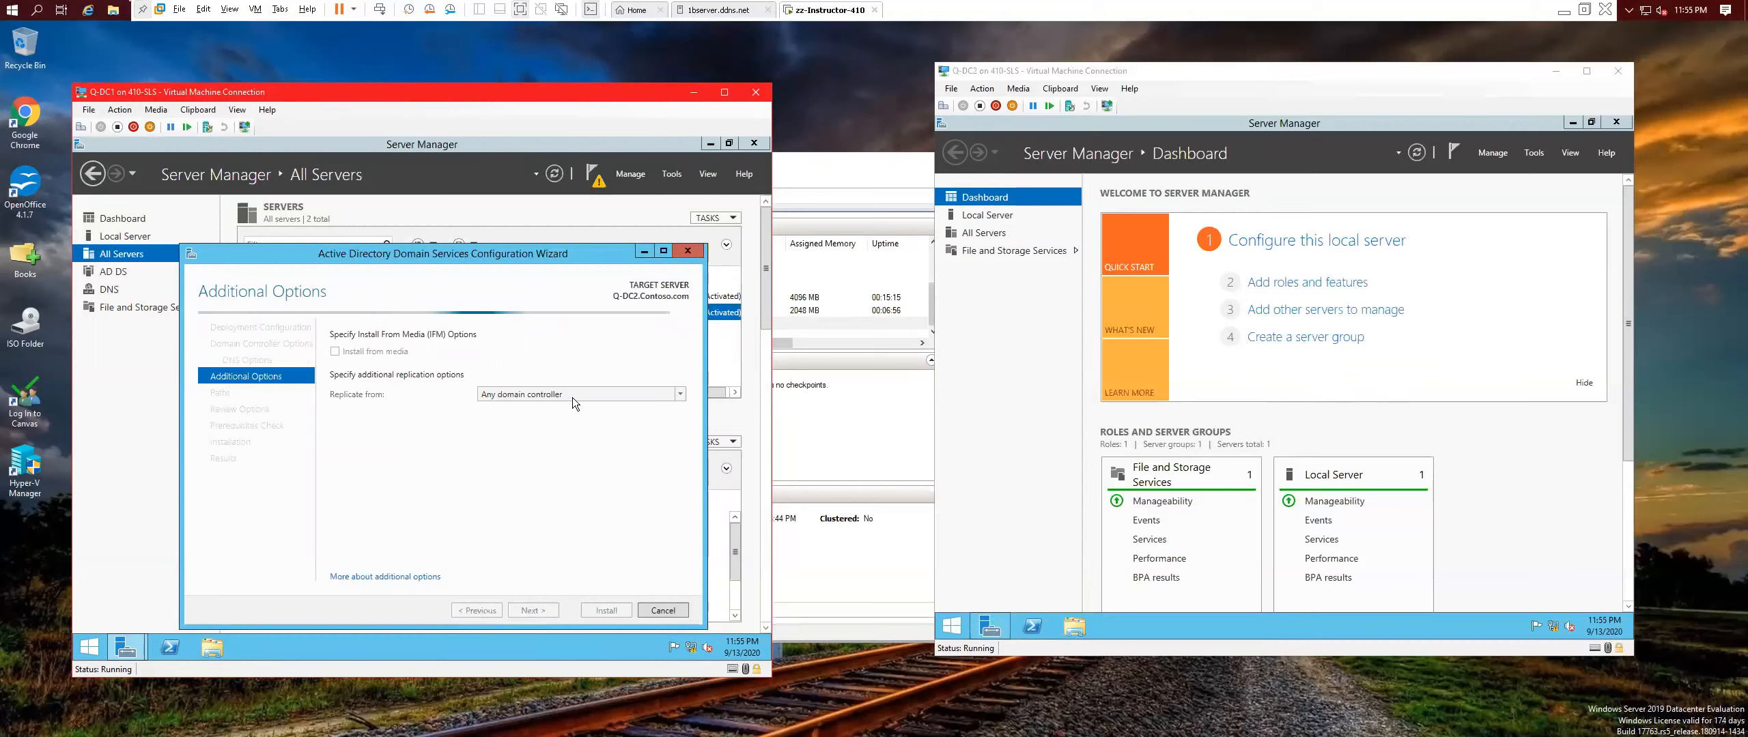
click(550, 394)
click(534, 422)
click(534, 610)
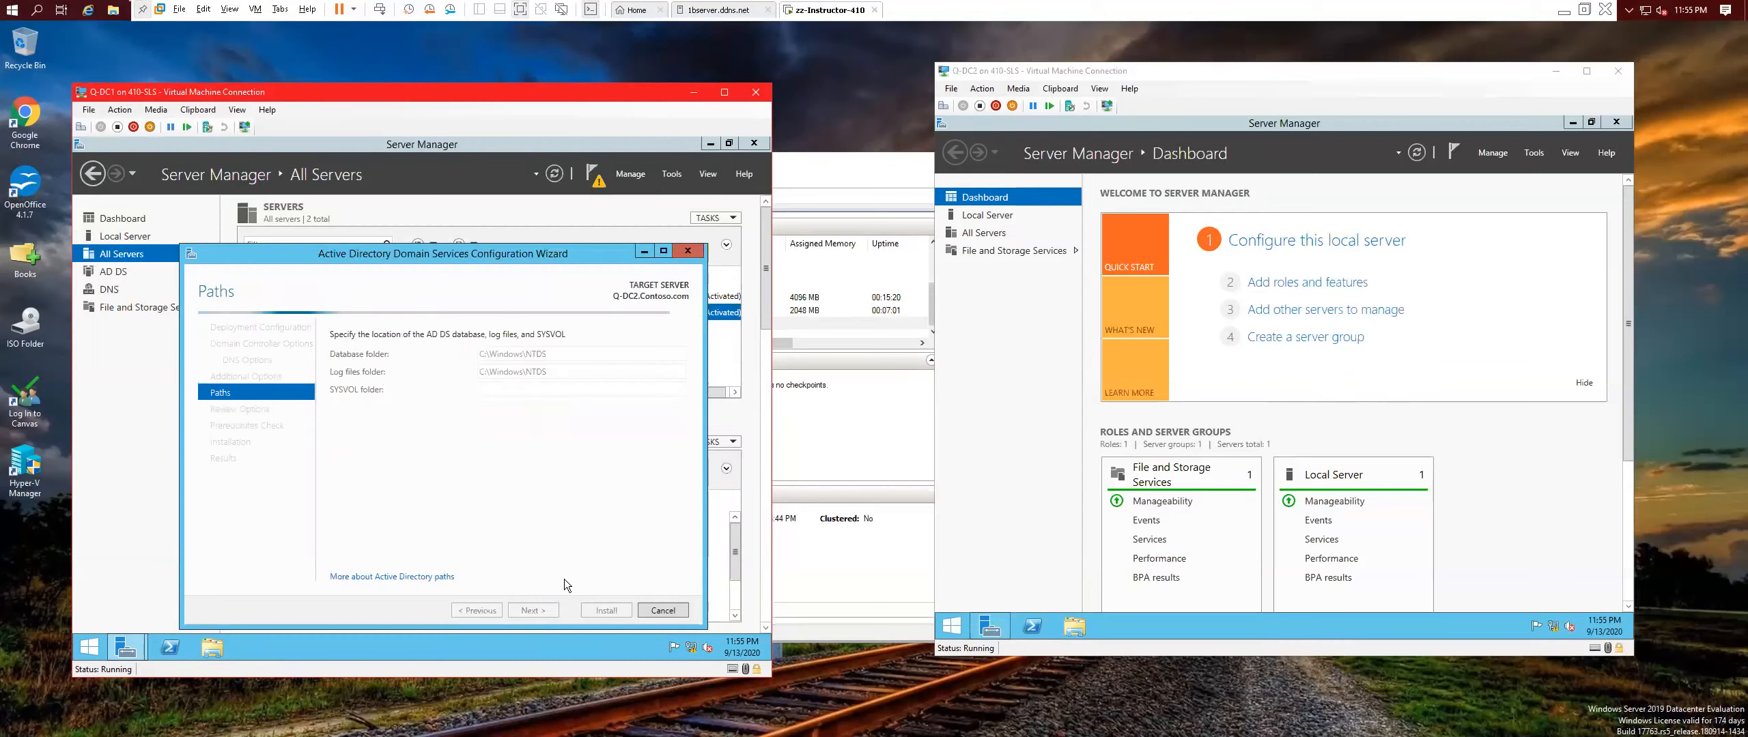
click(546, 610)
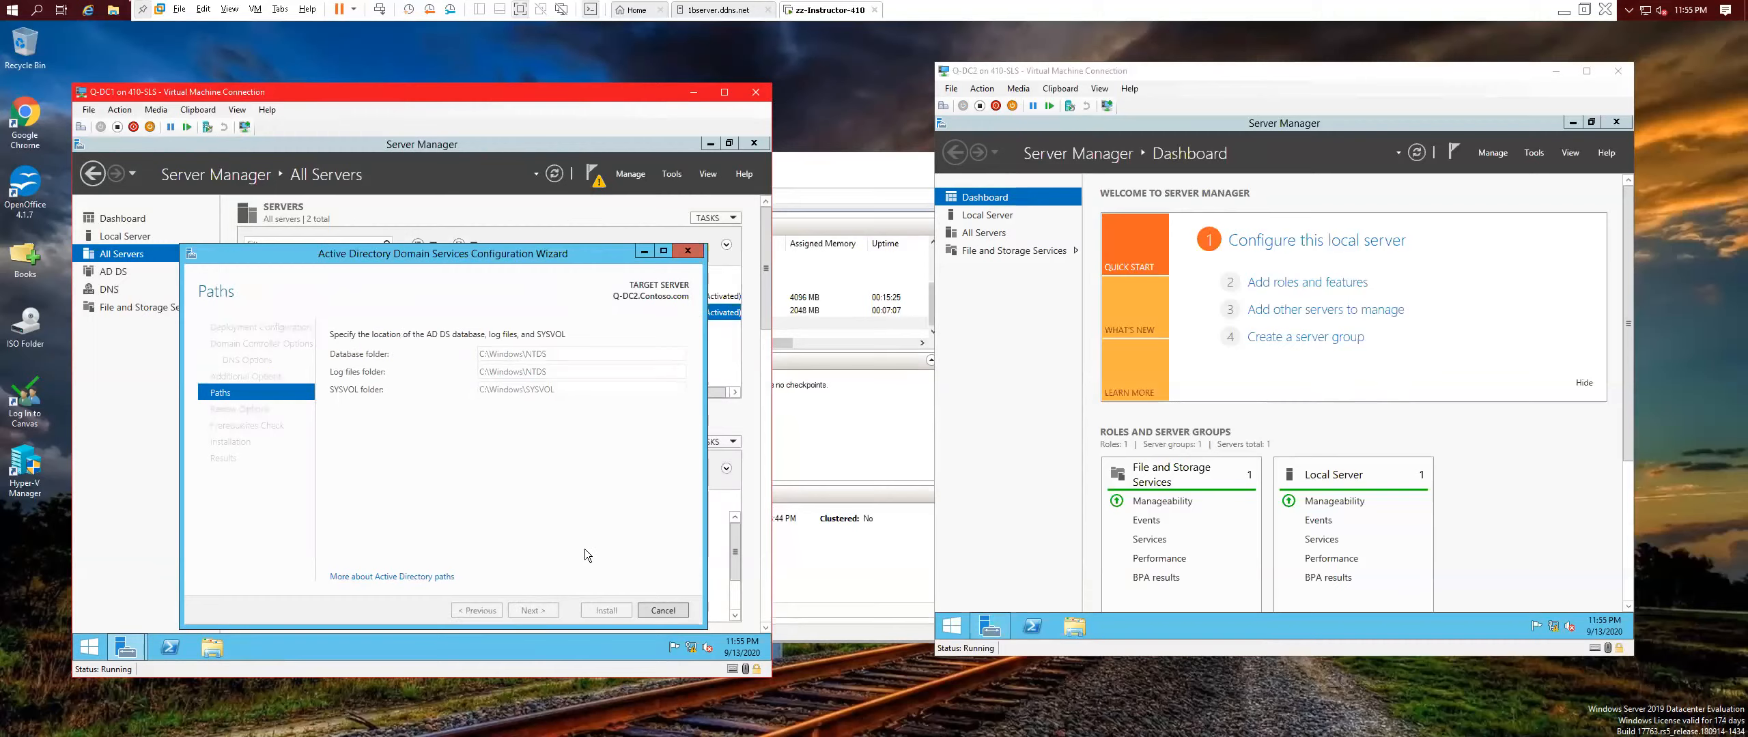
click(547, 611)
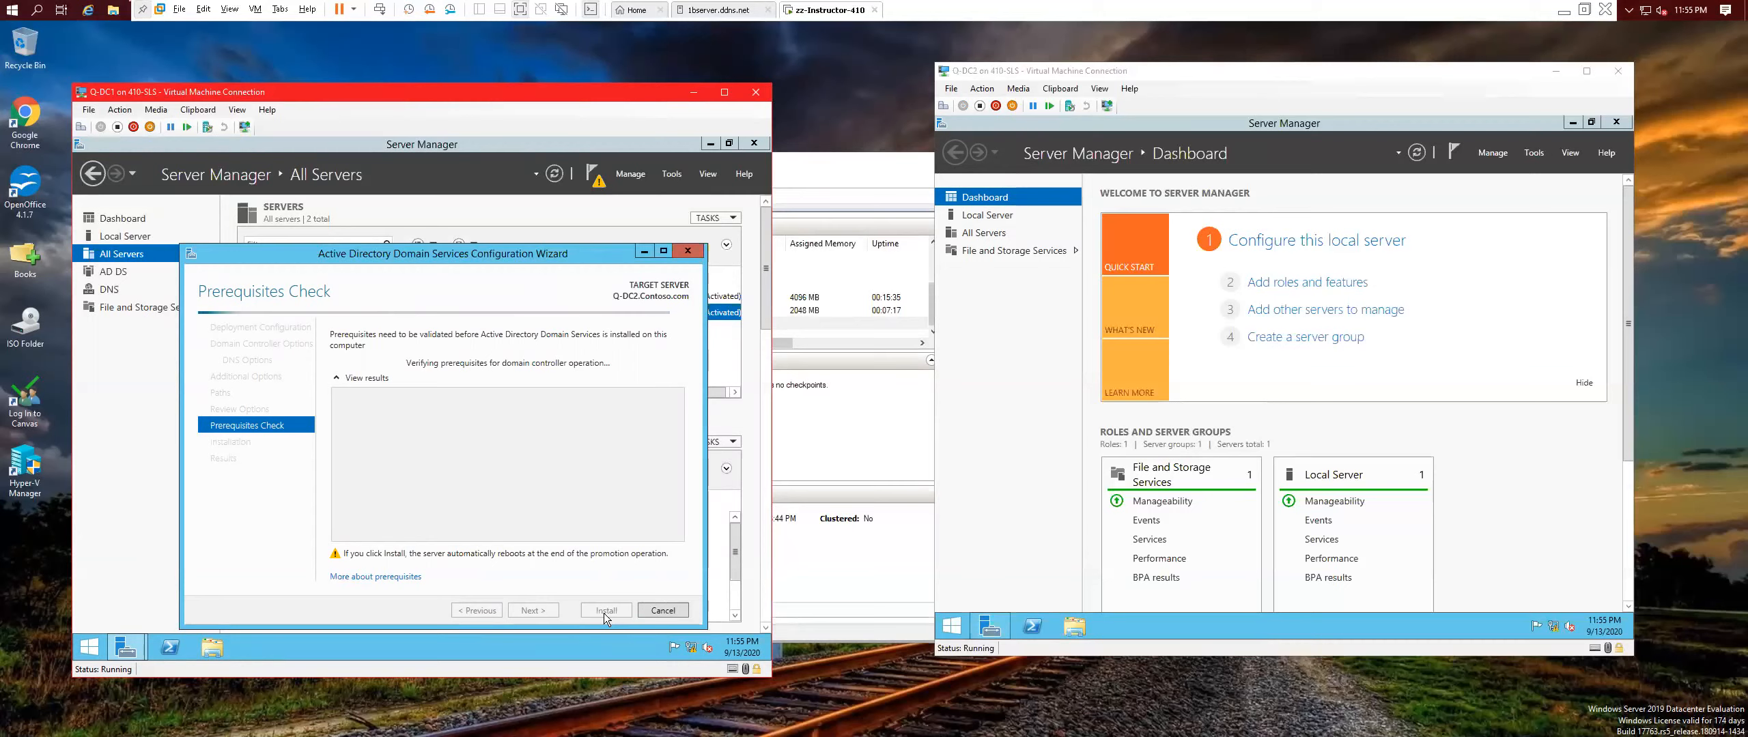
click(604, 611)
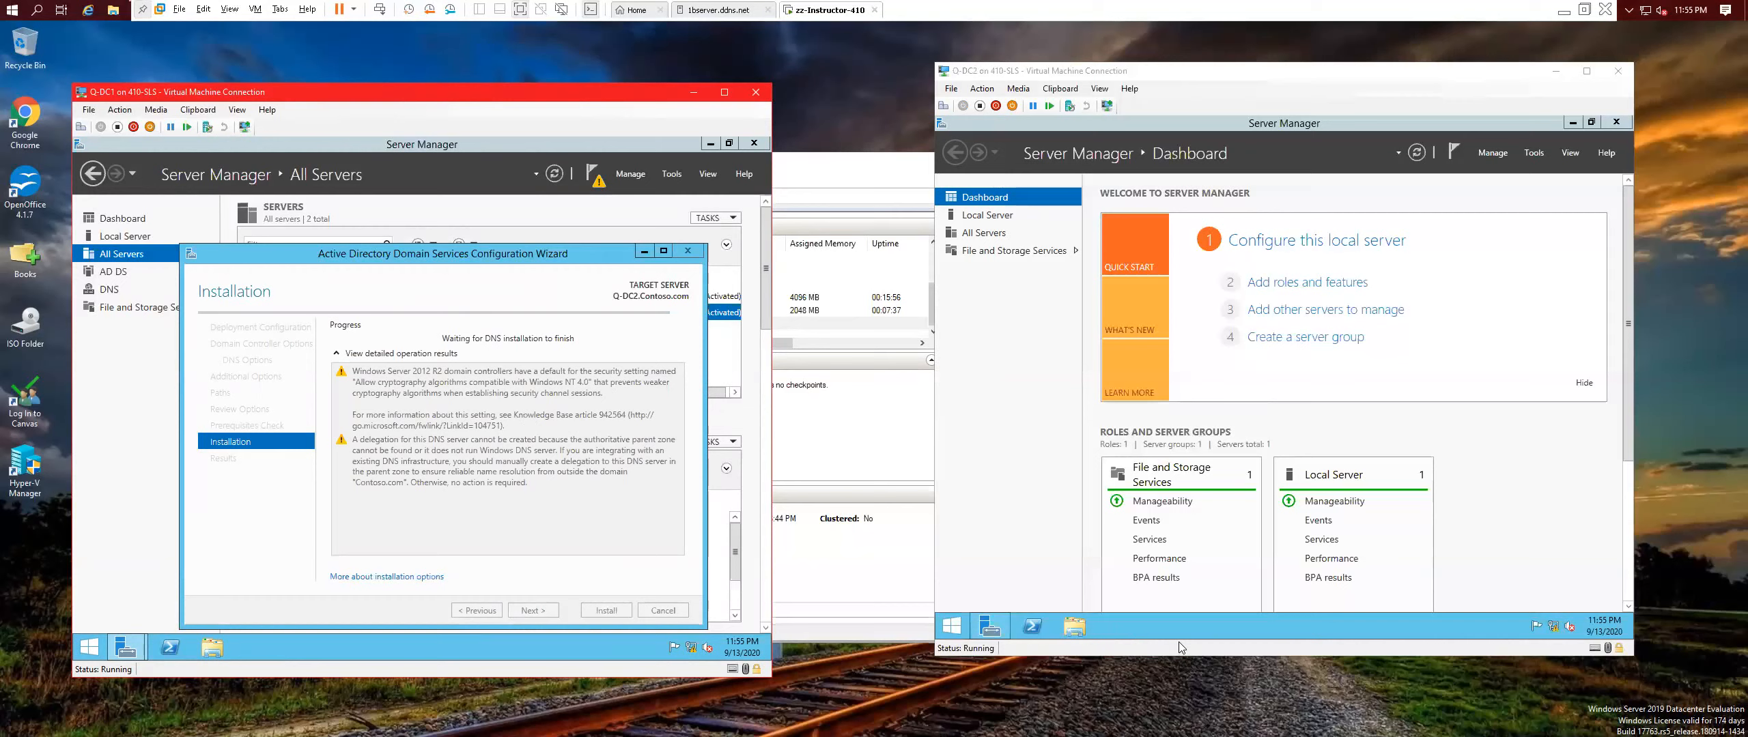
Open Task Manager on Q-DC2 in full-detail view showing the CPU performance graphs.
right_click(1188, 624)
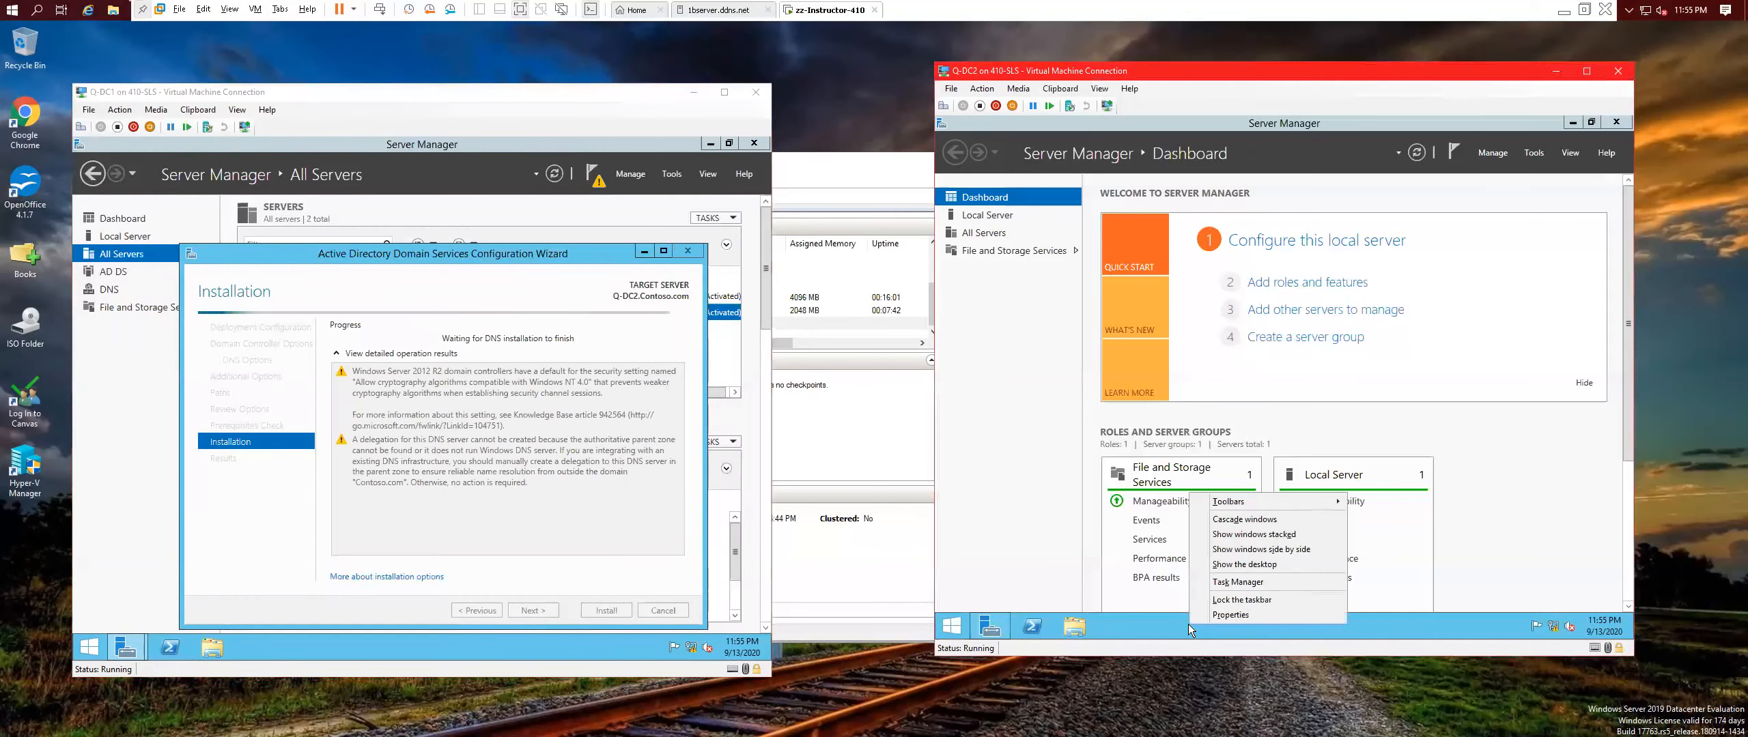
click(1238, 583)
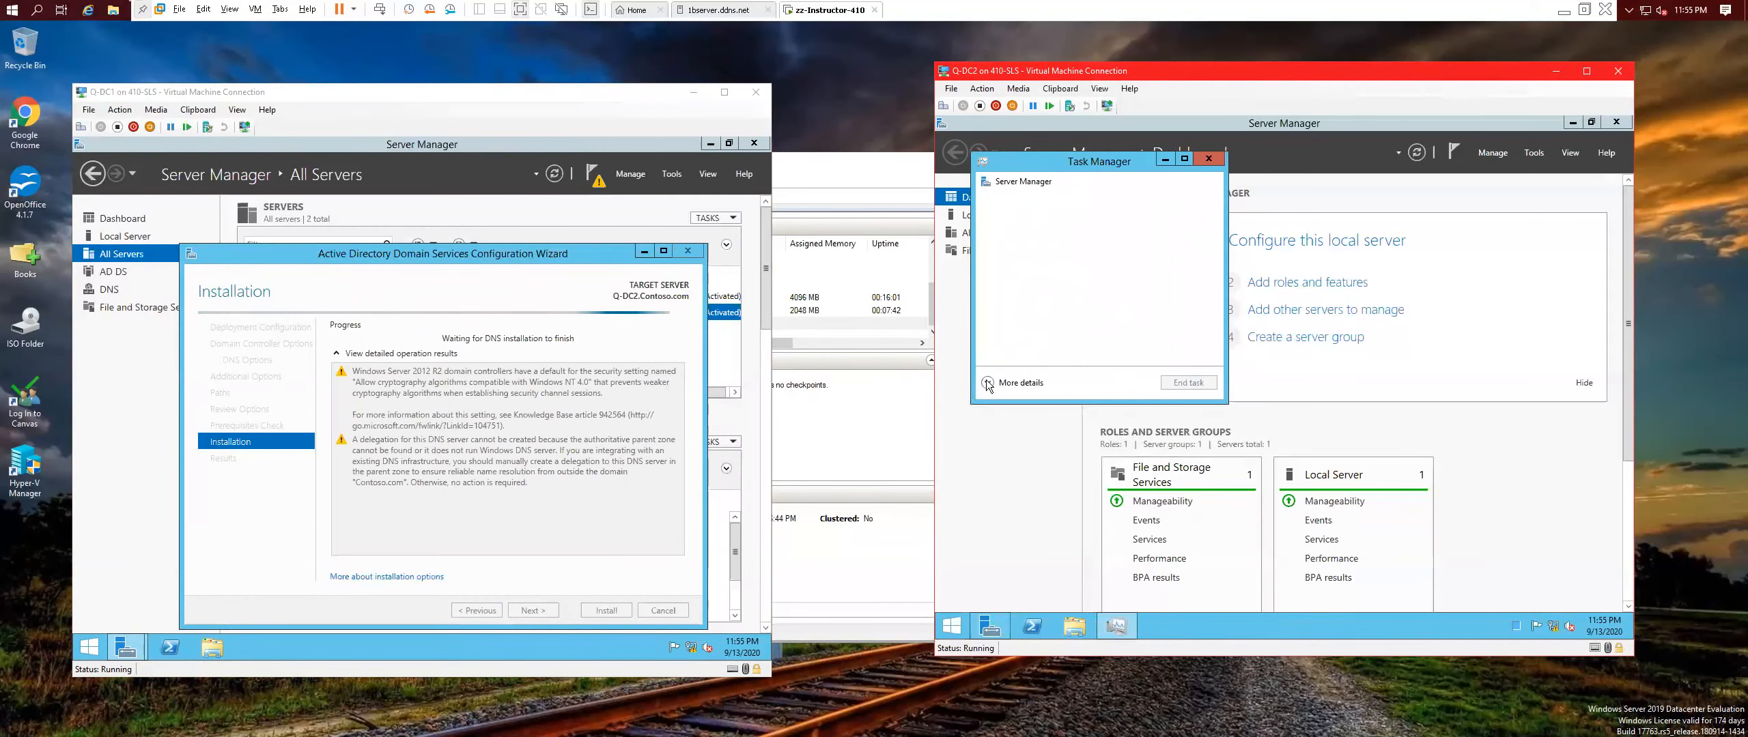
click(988, 383)
click(1048, 195)
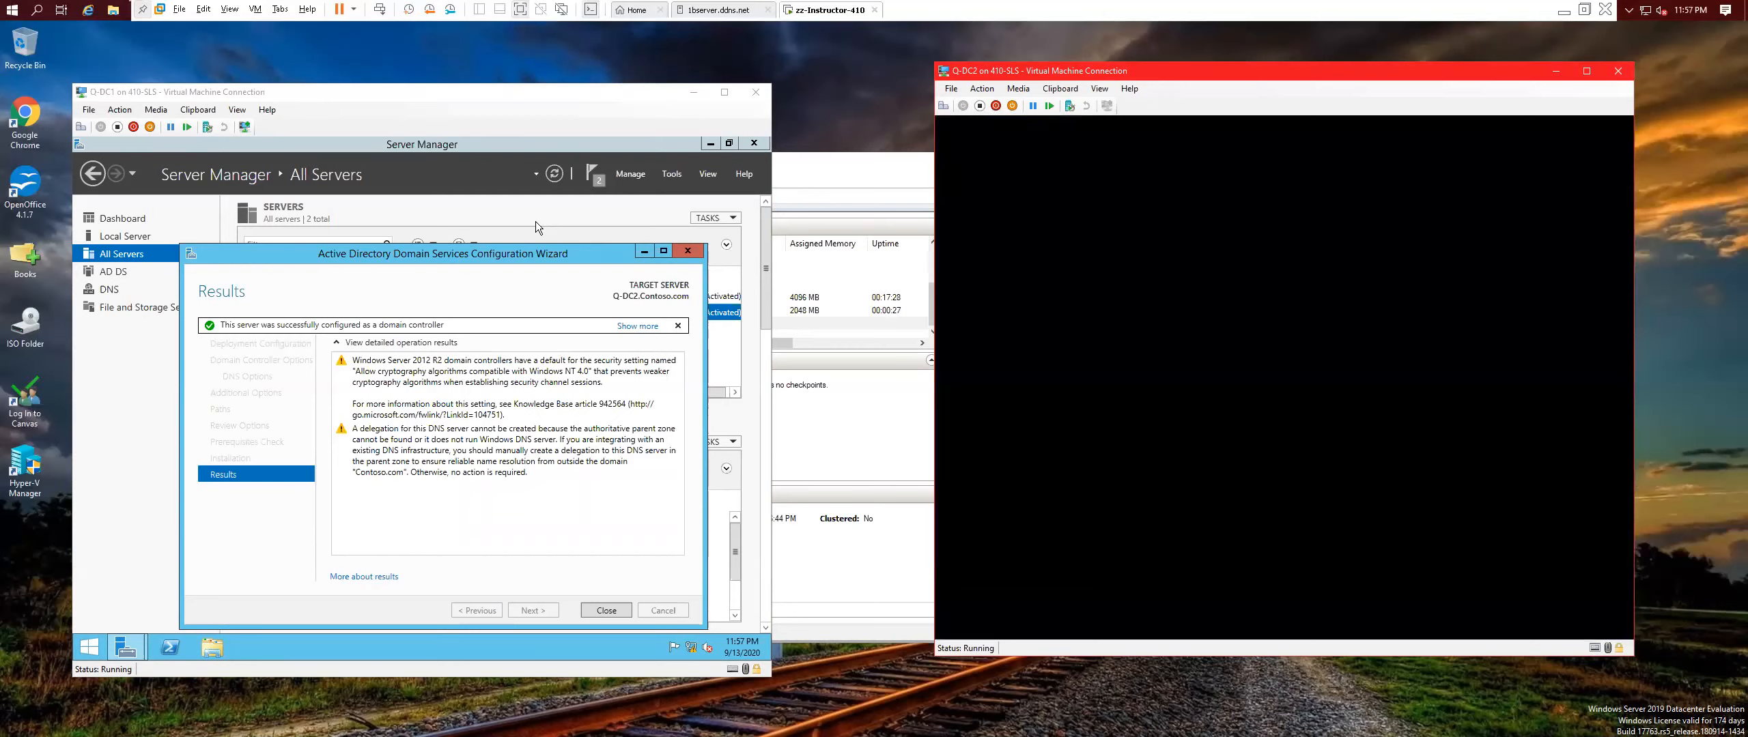
Close the AD DS Configuration Wizard Results page in the Q-DC1 window.
drag(476, 102, 482, 68)
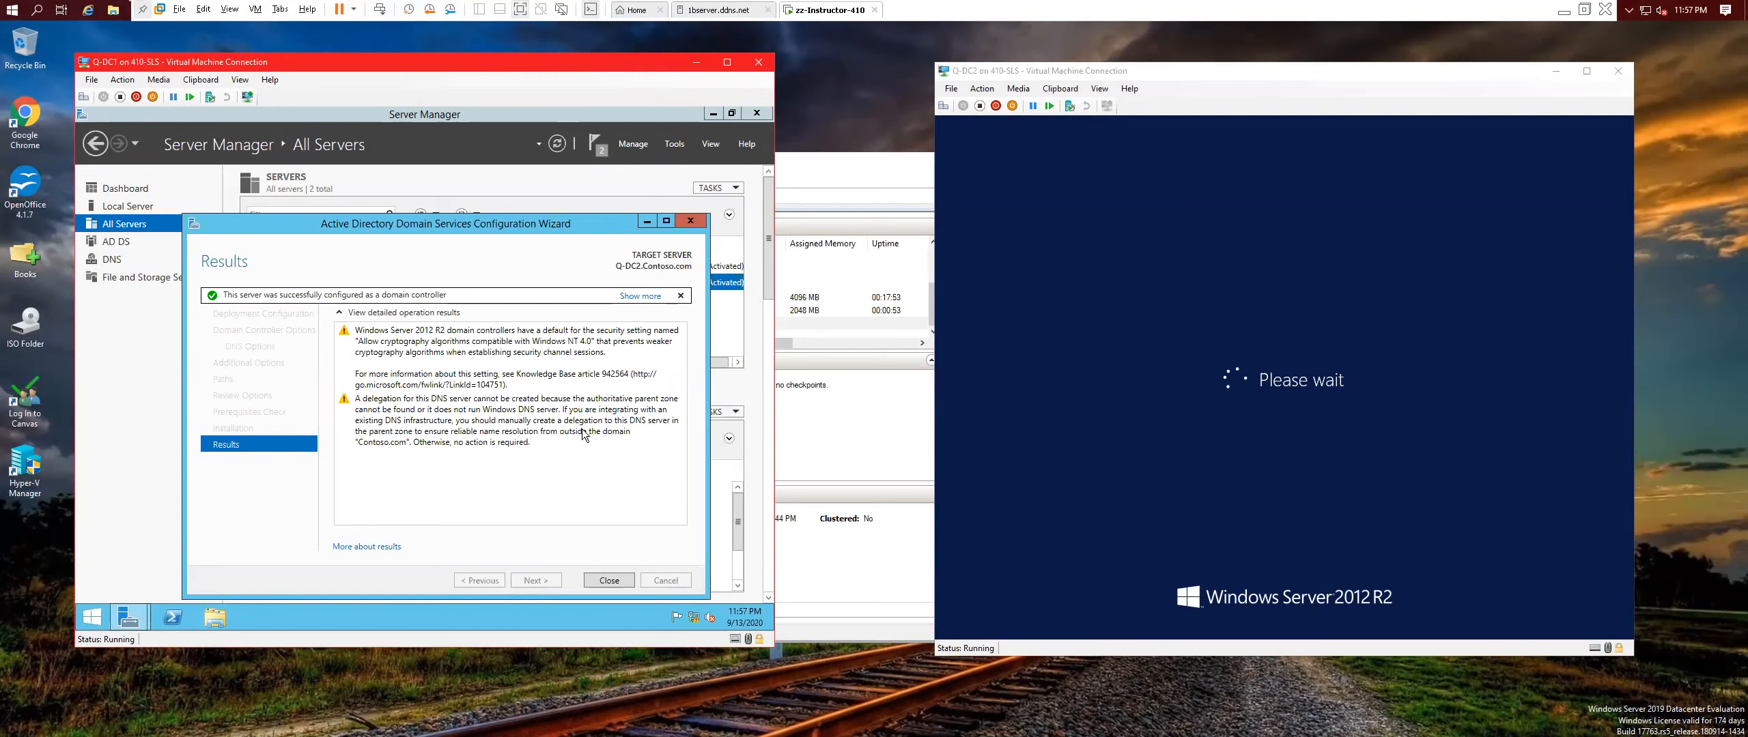
click(617, 581)
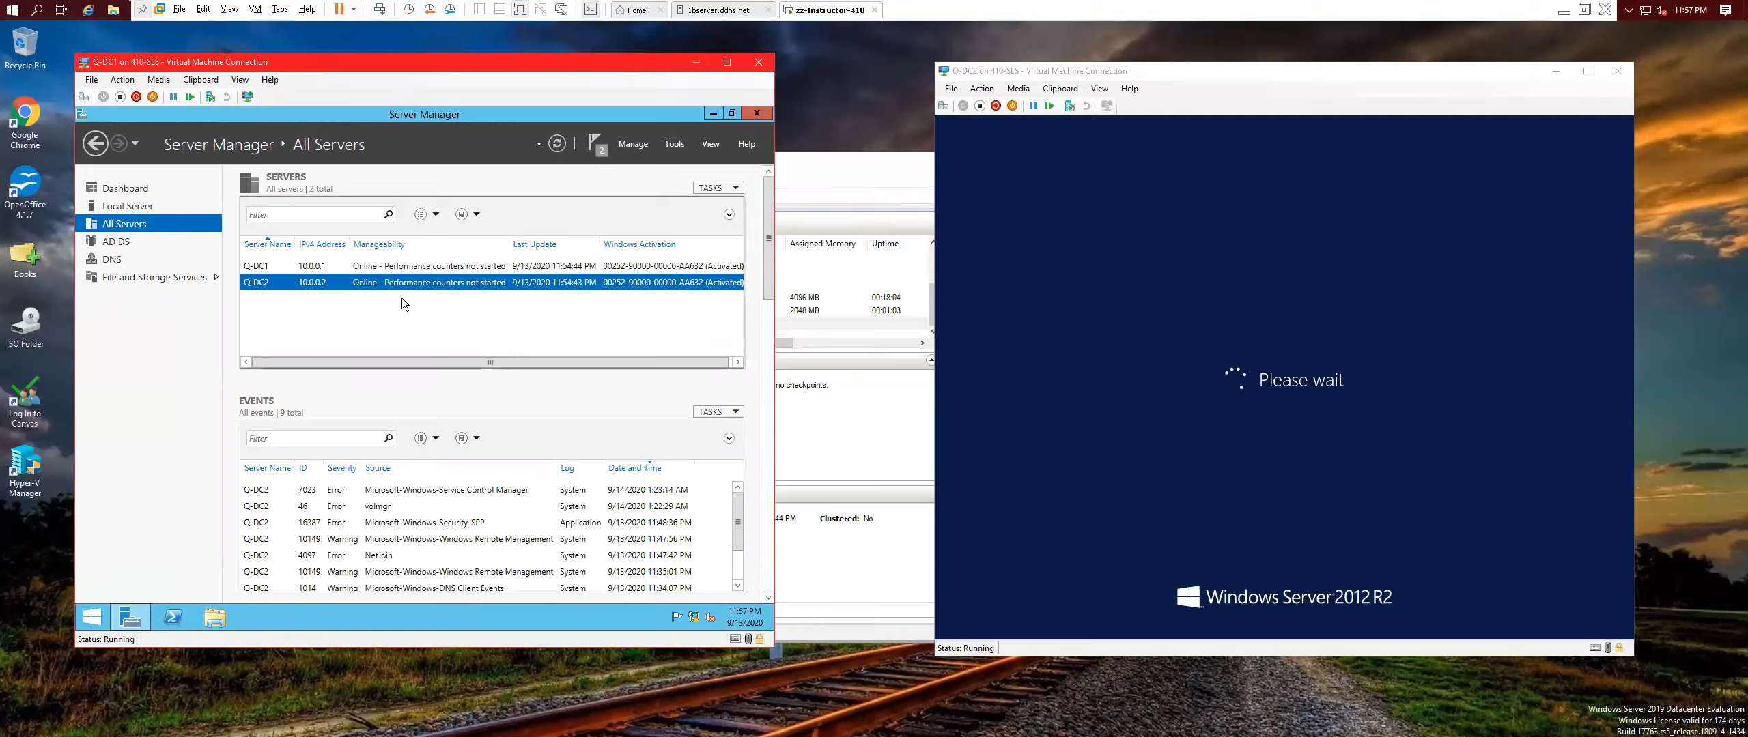
Start performance counters on Q-DC1 and then on Q-DC2 from the All Servers list.
right_click(421, 266)
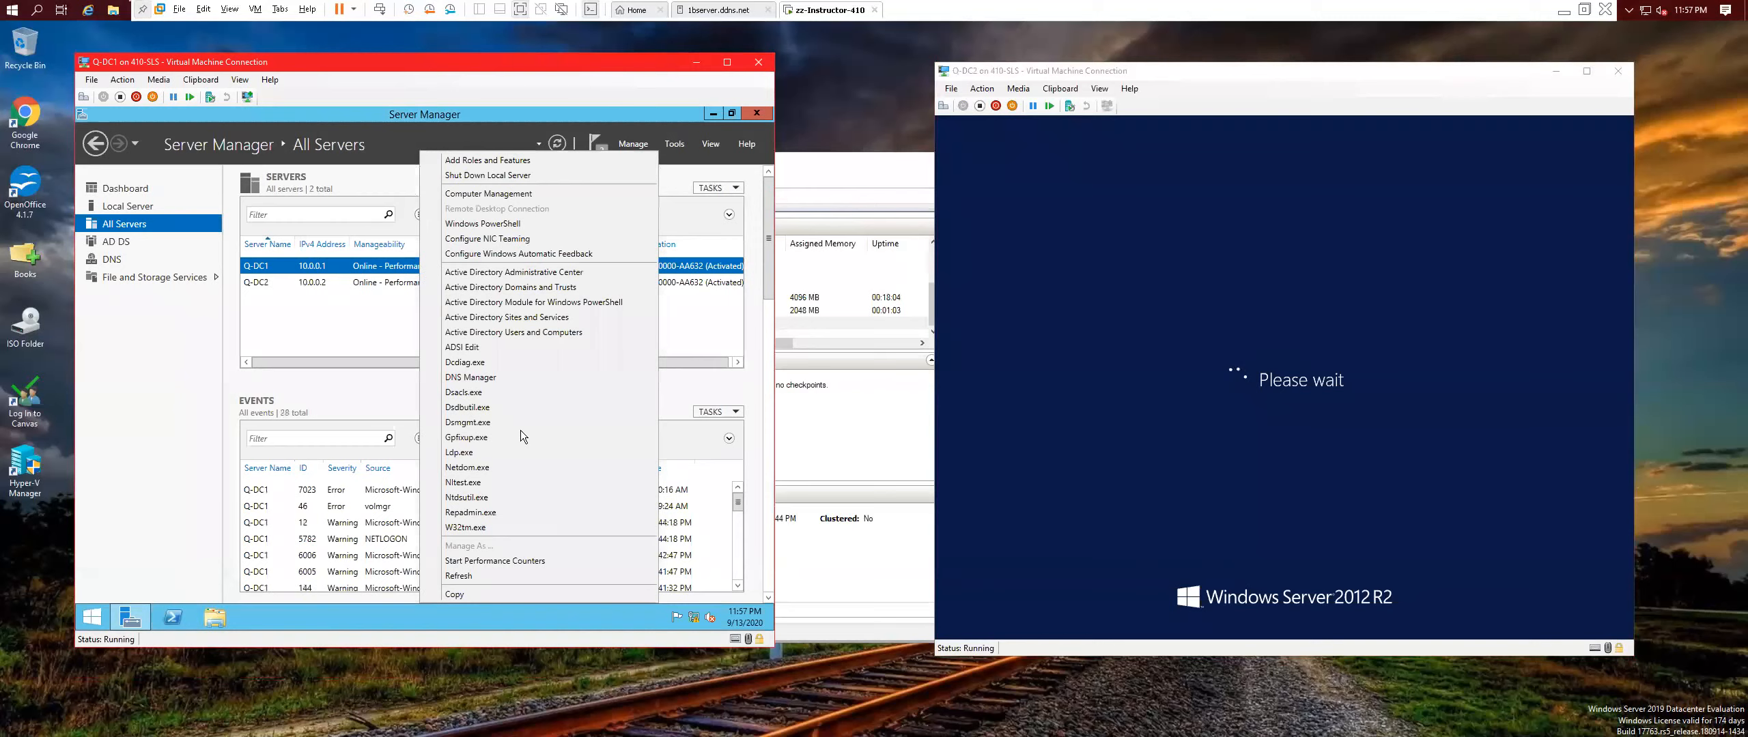
click(518, 564)
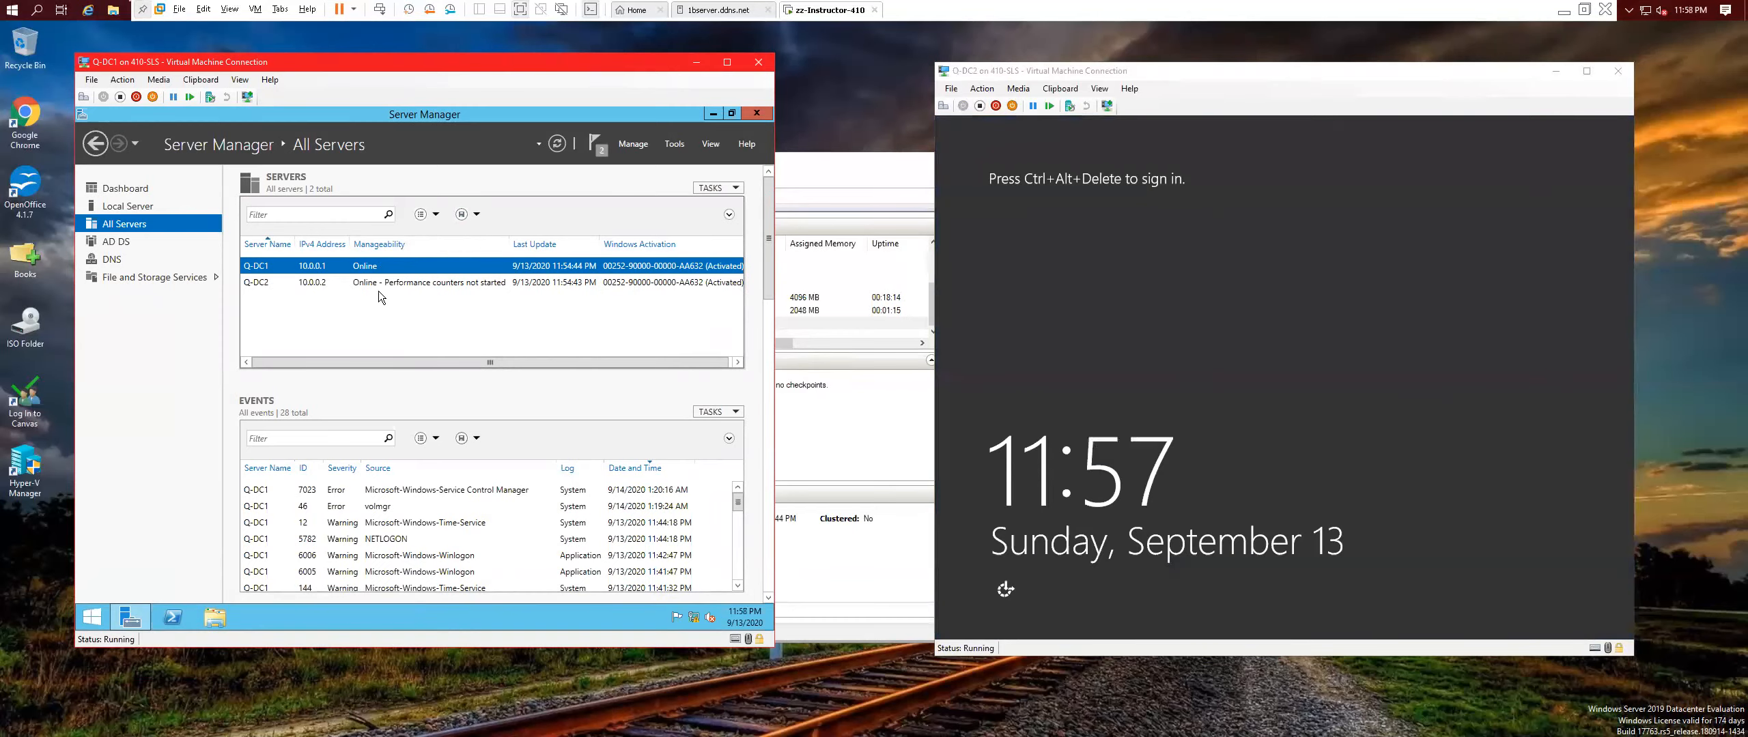
right_click(380, 283)
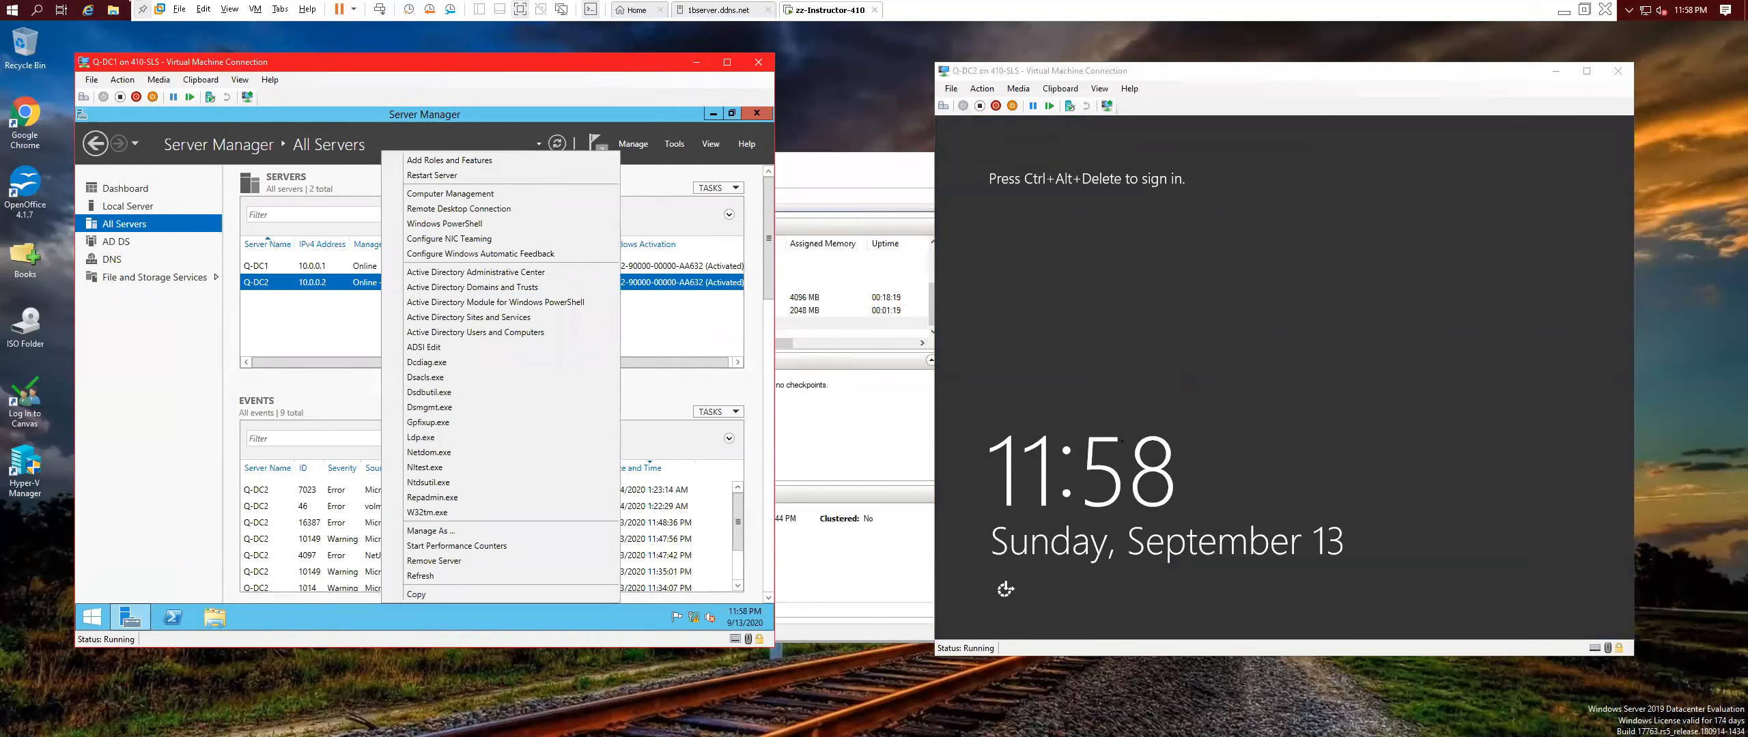
click(437, 548)
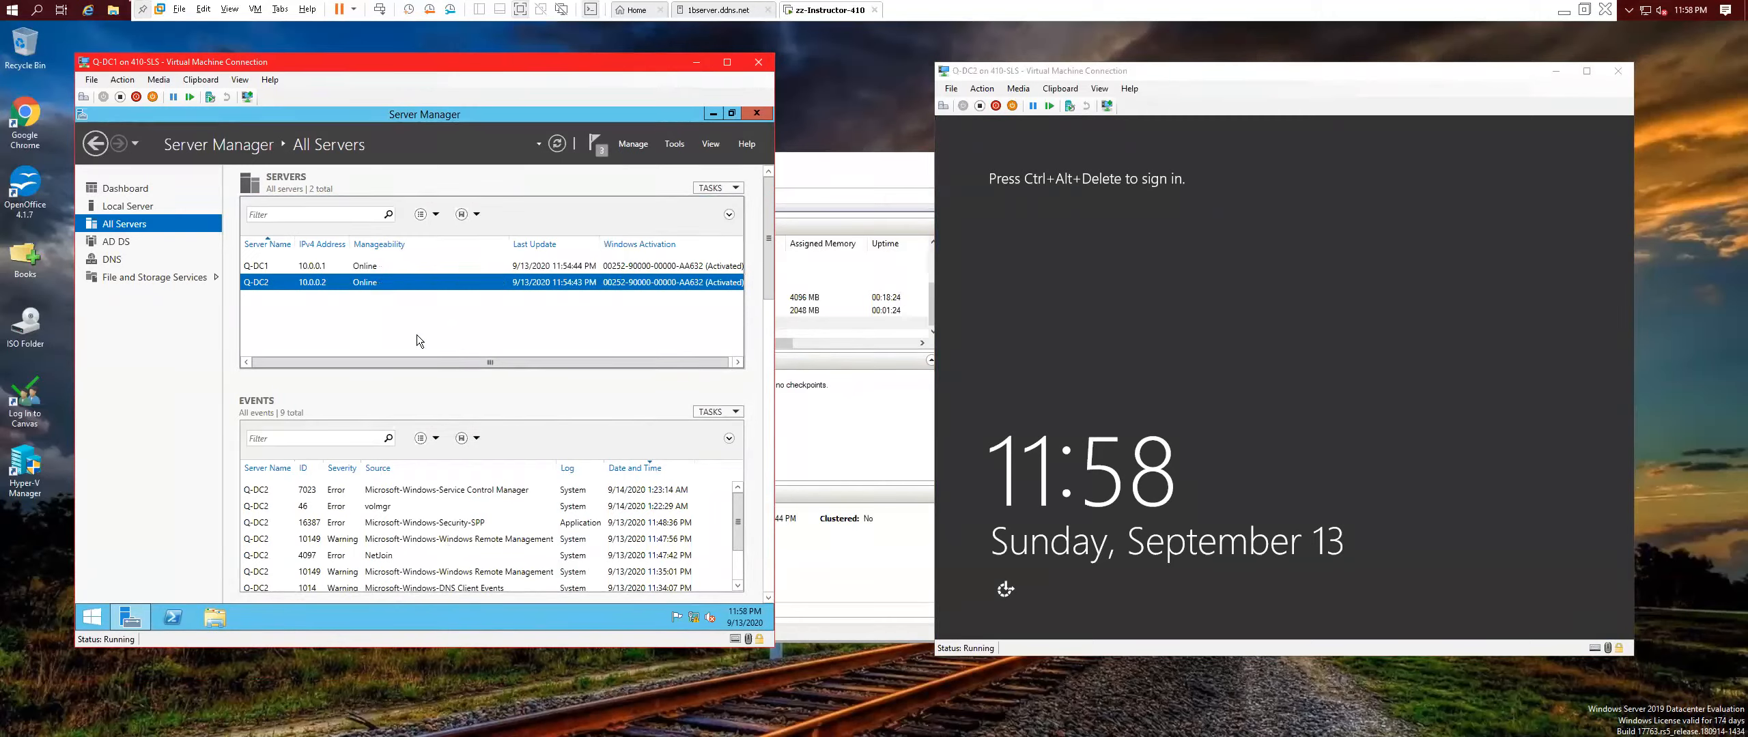
Run a role-based install of DHCP Server plus its required tools on Q-DC2.Contoso.com.
click(636, 144)
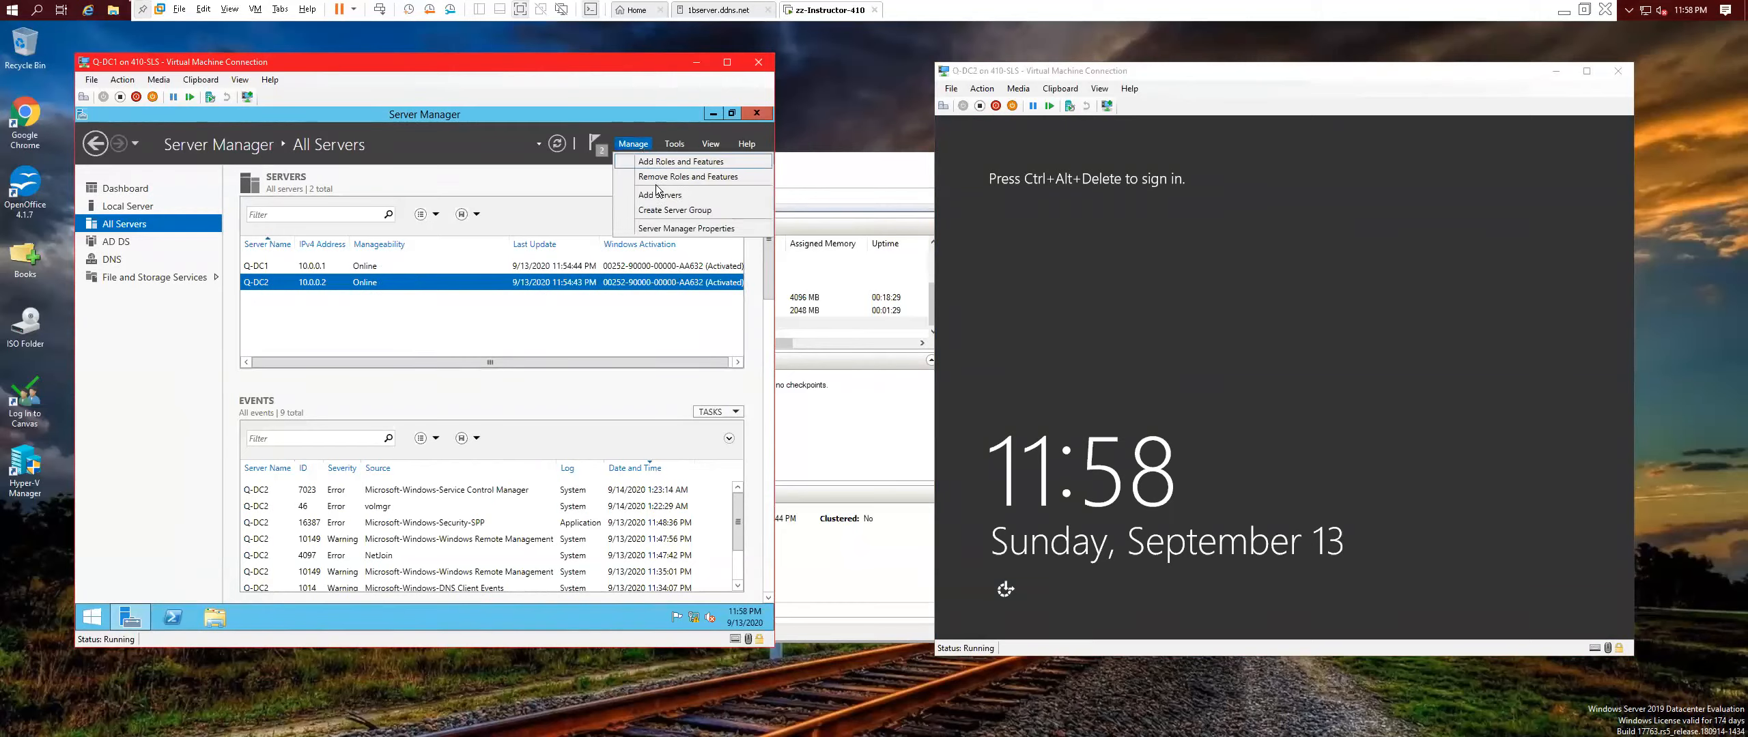
click(659, 165)
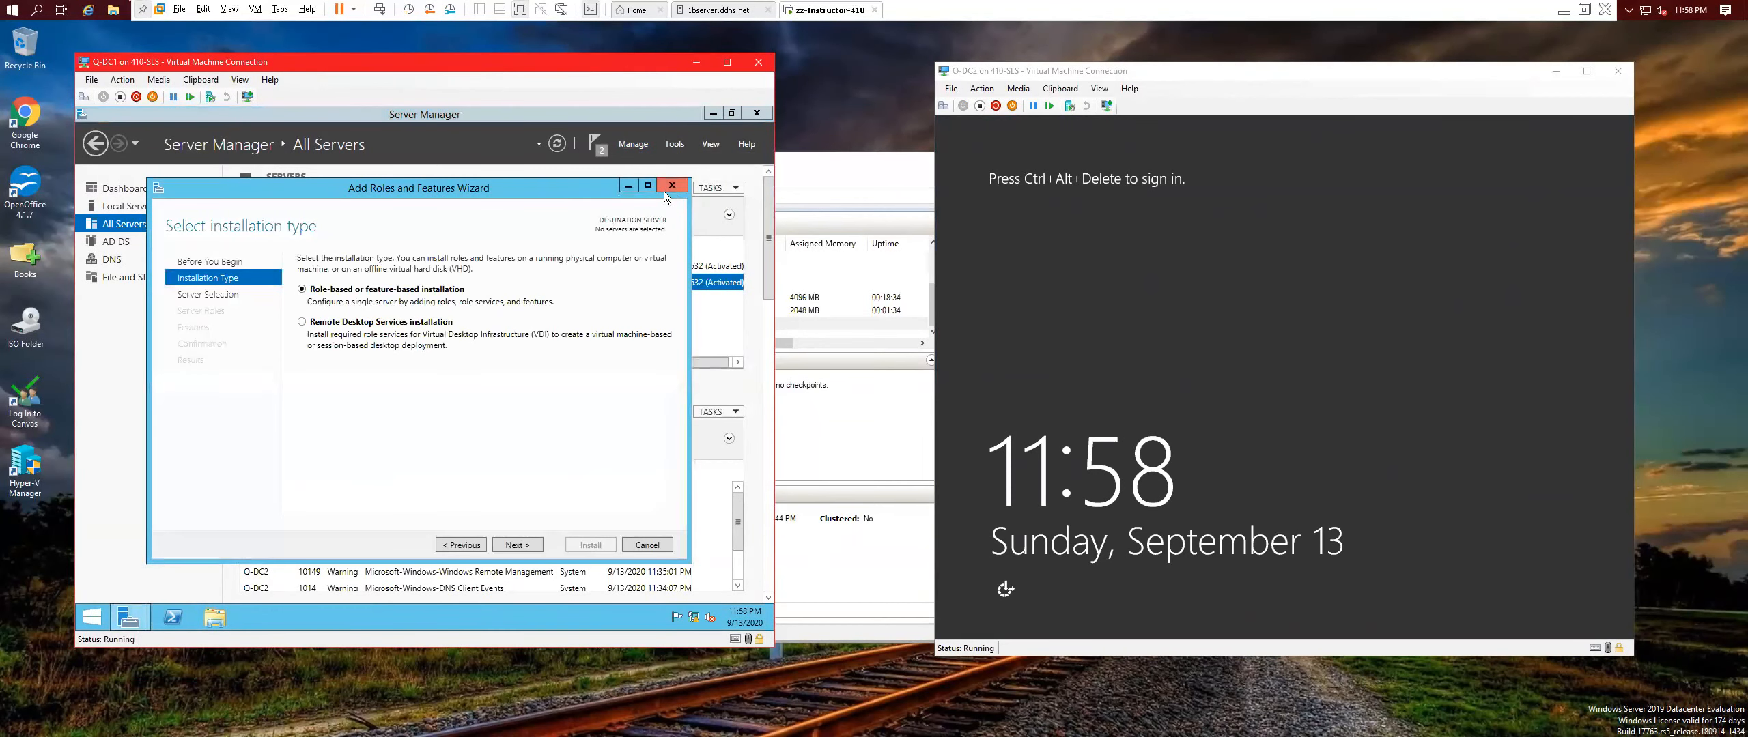
click(517, 545)
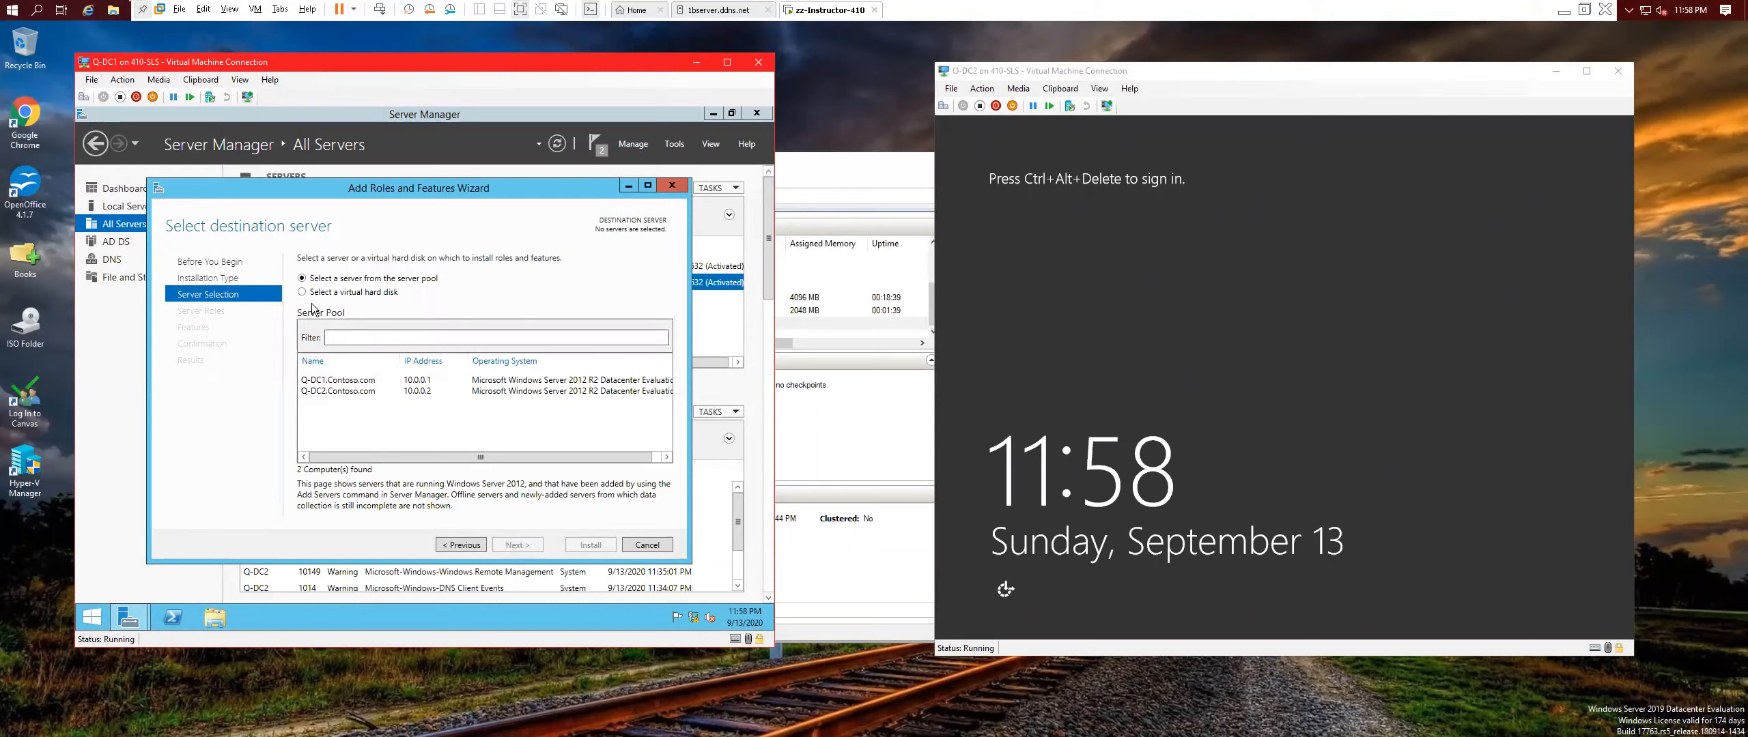
click(405, 391)
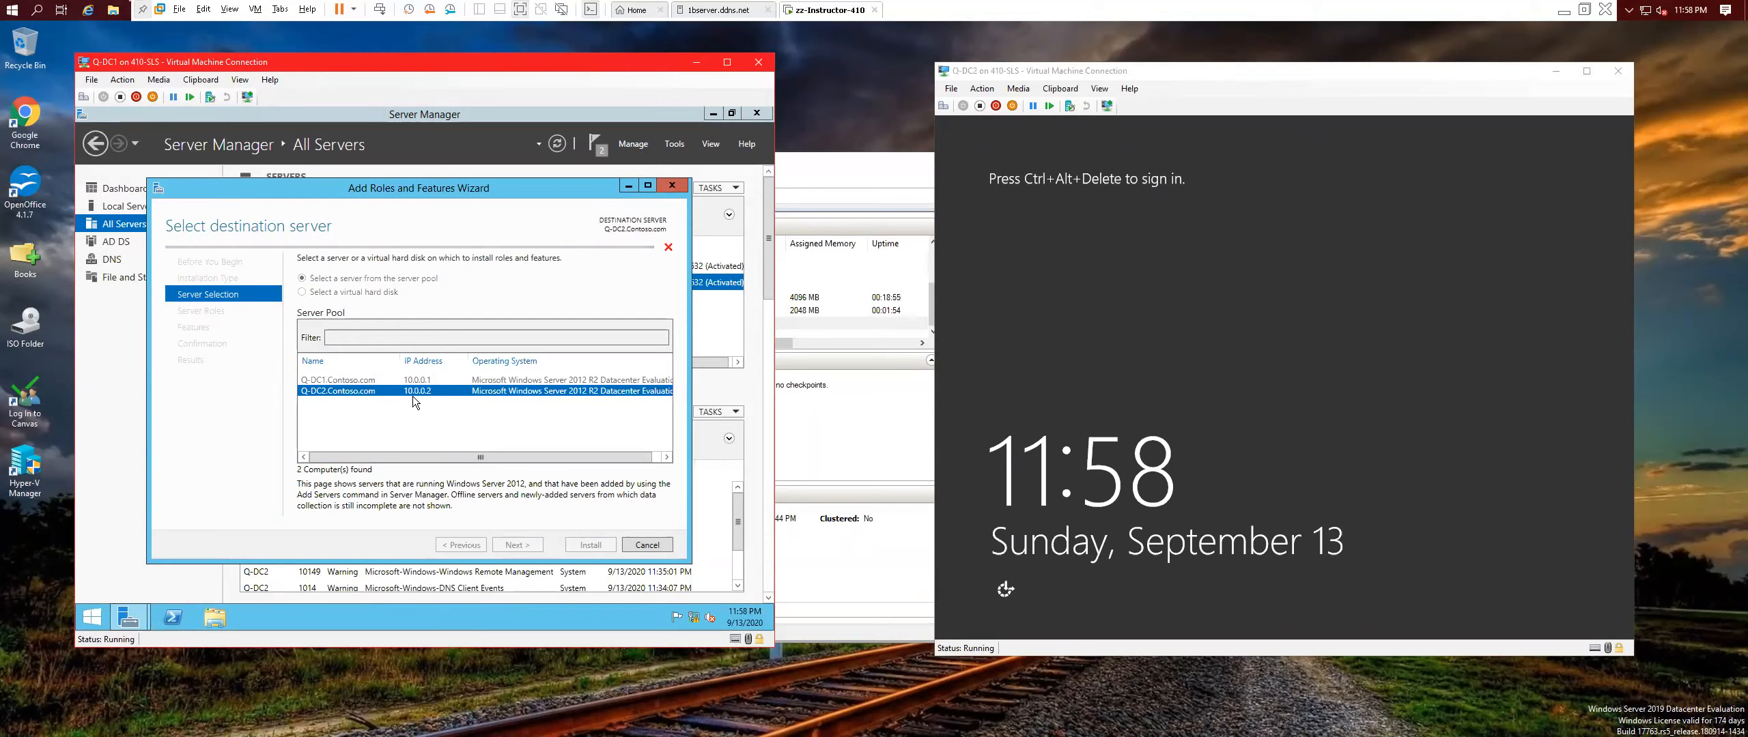
click(345, 389)
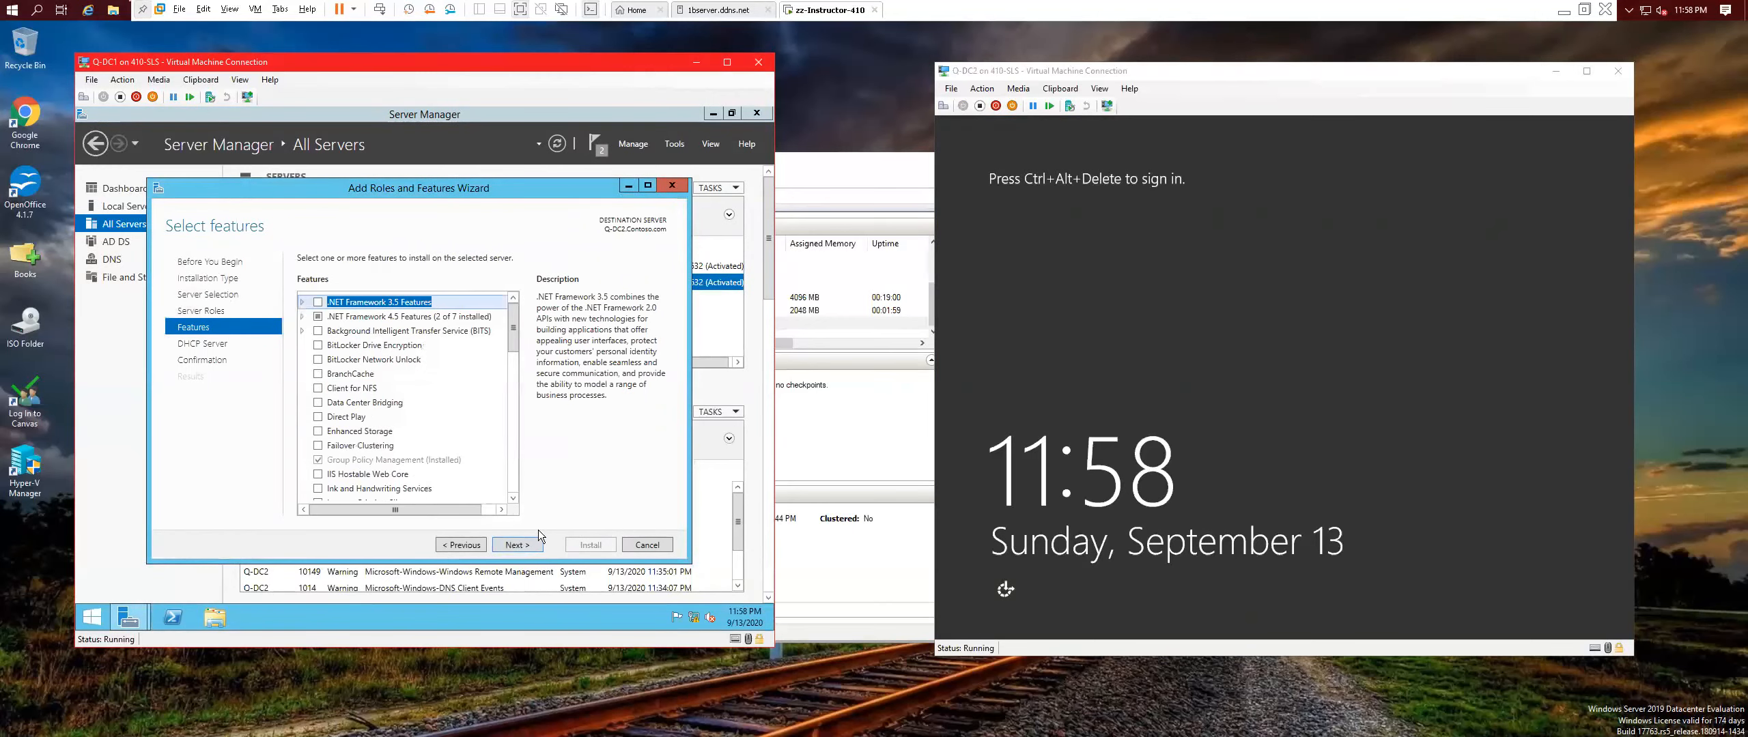
click(522, 545)
click(522, 545)
click(522, 546)
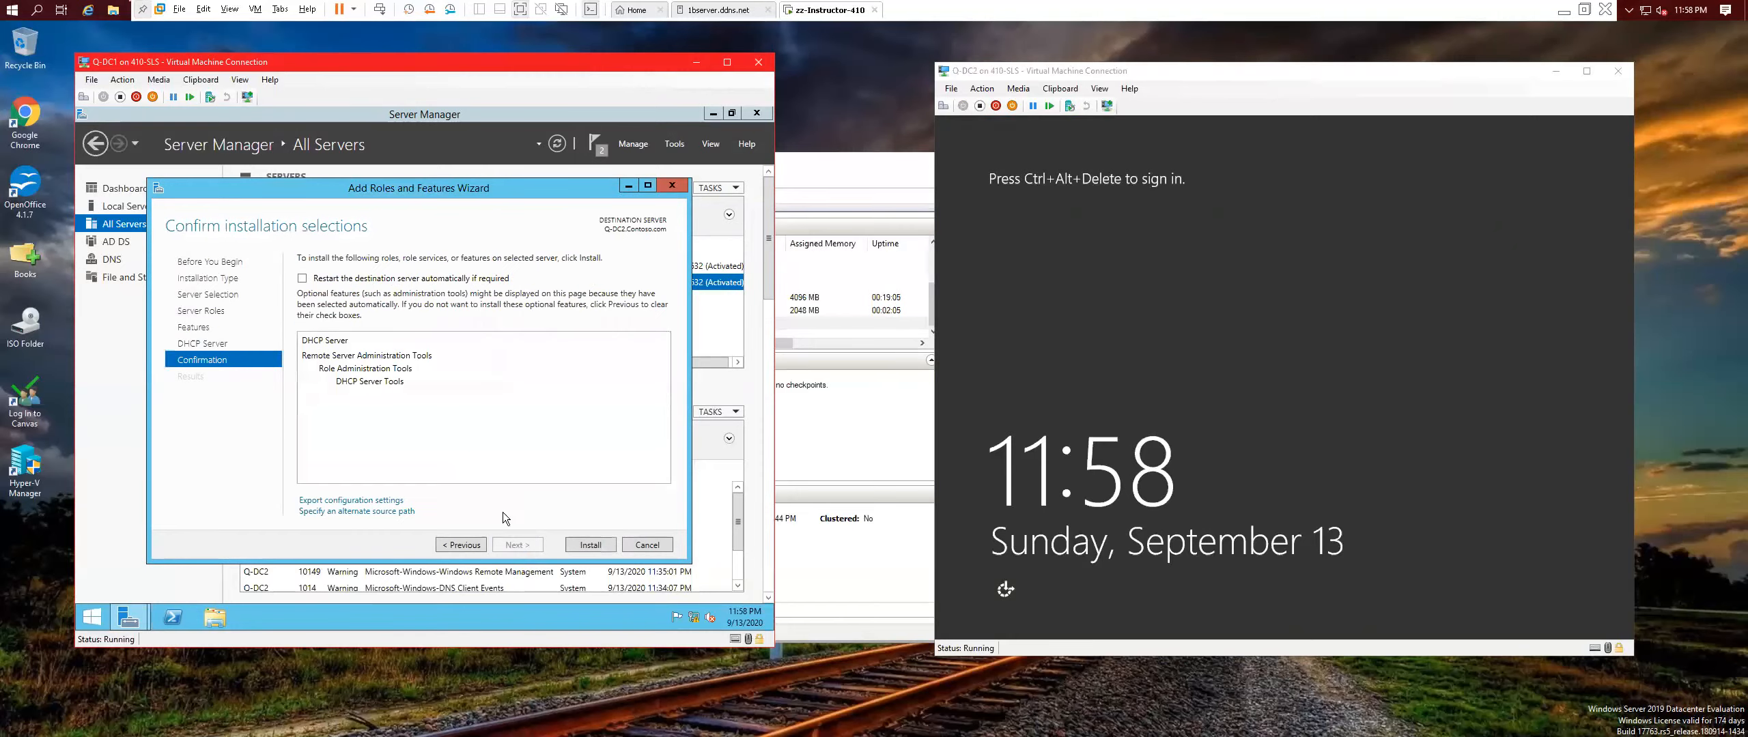
click(601, 546)
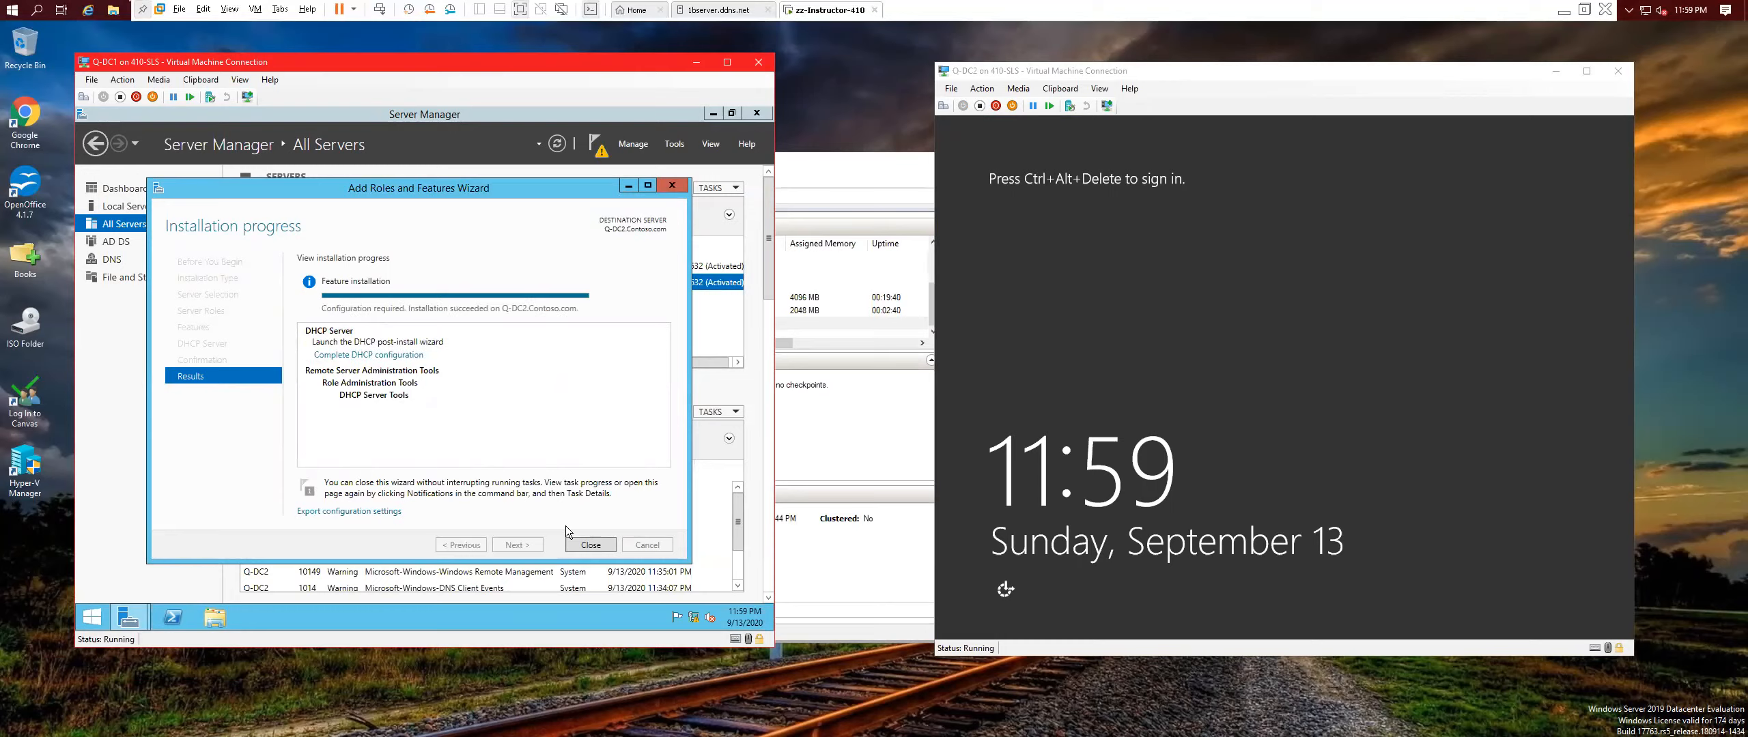
Commit the DHCP post-install configuration for Q-DC2, creating DHCP groups and authorizing the server.
click(591, 546)
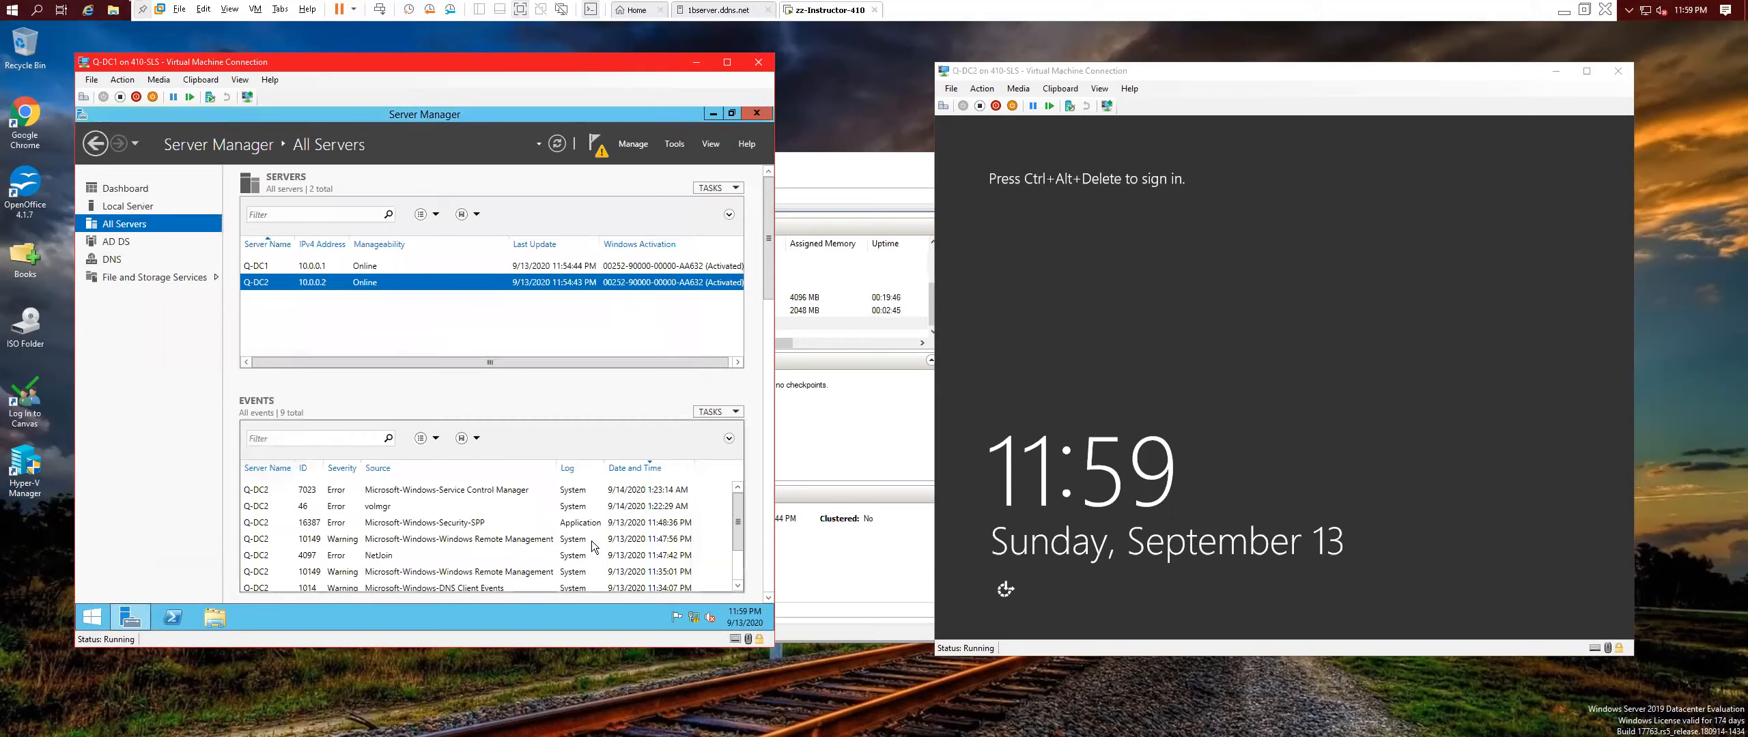
click(593, 142)
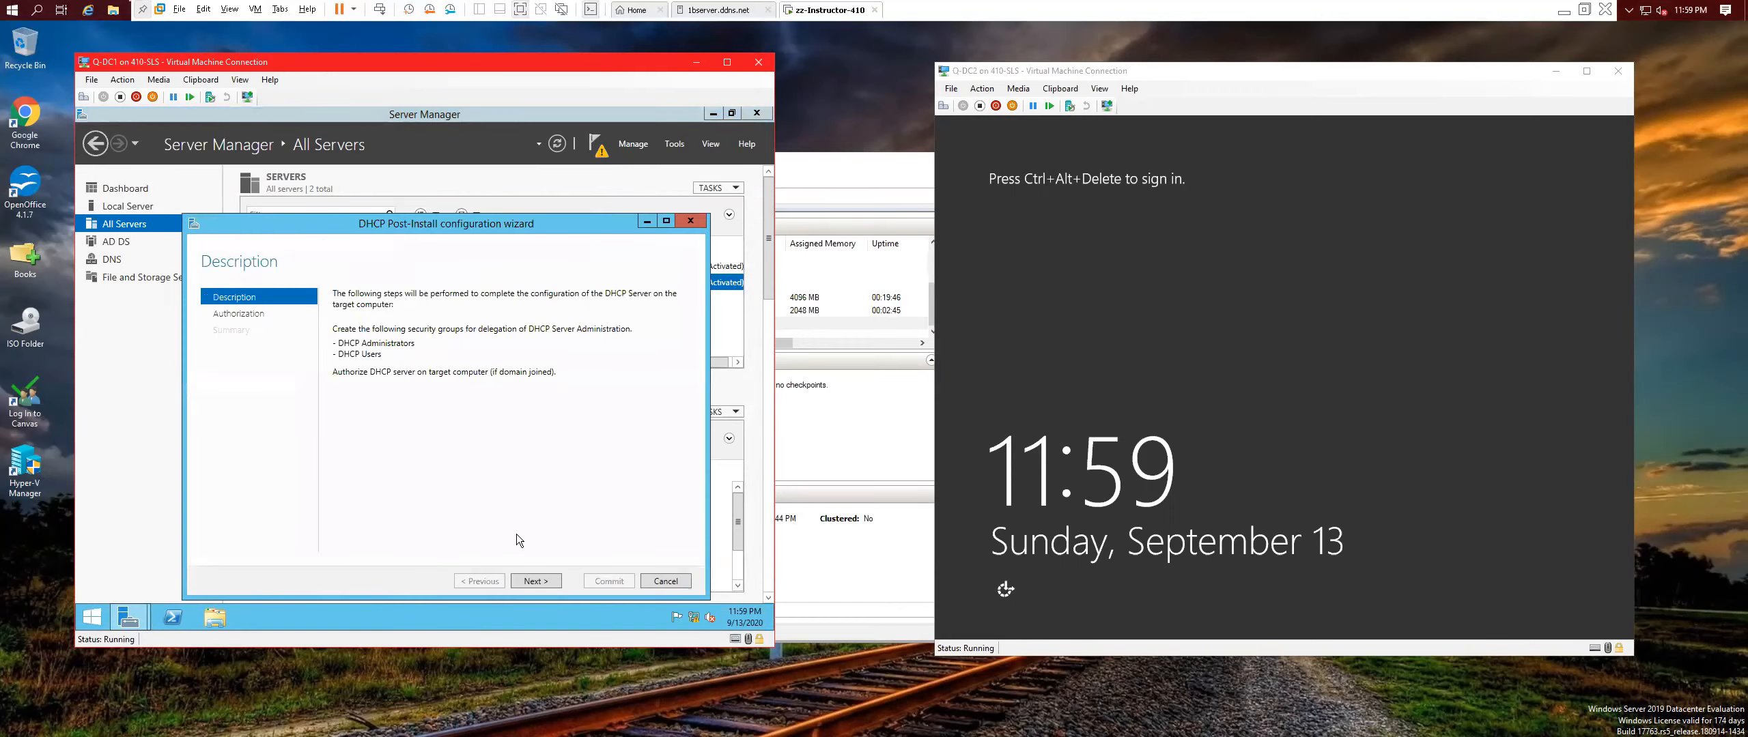
click(546, 581)
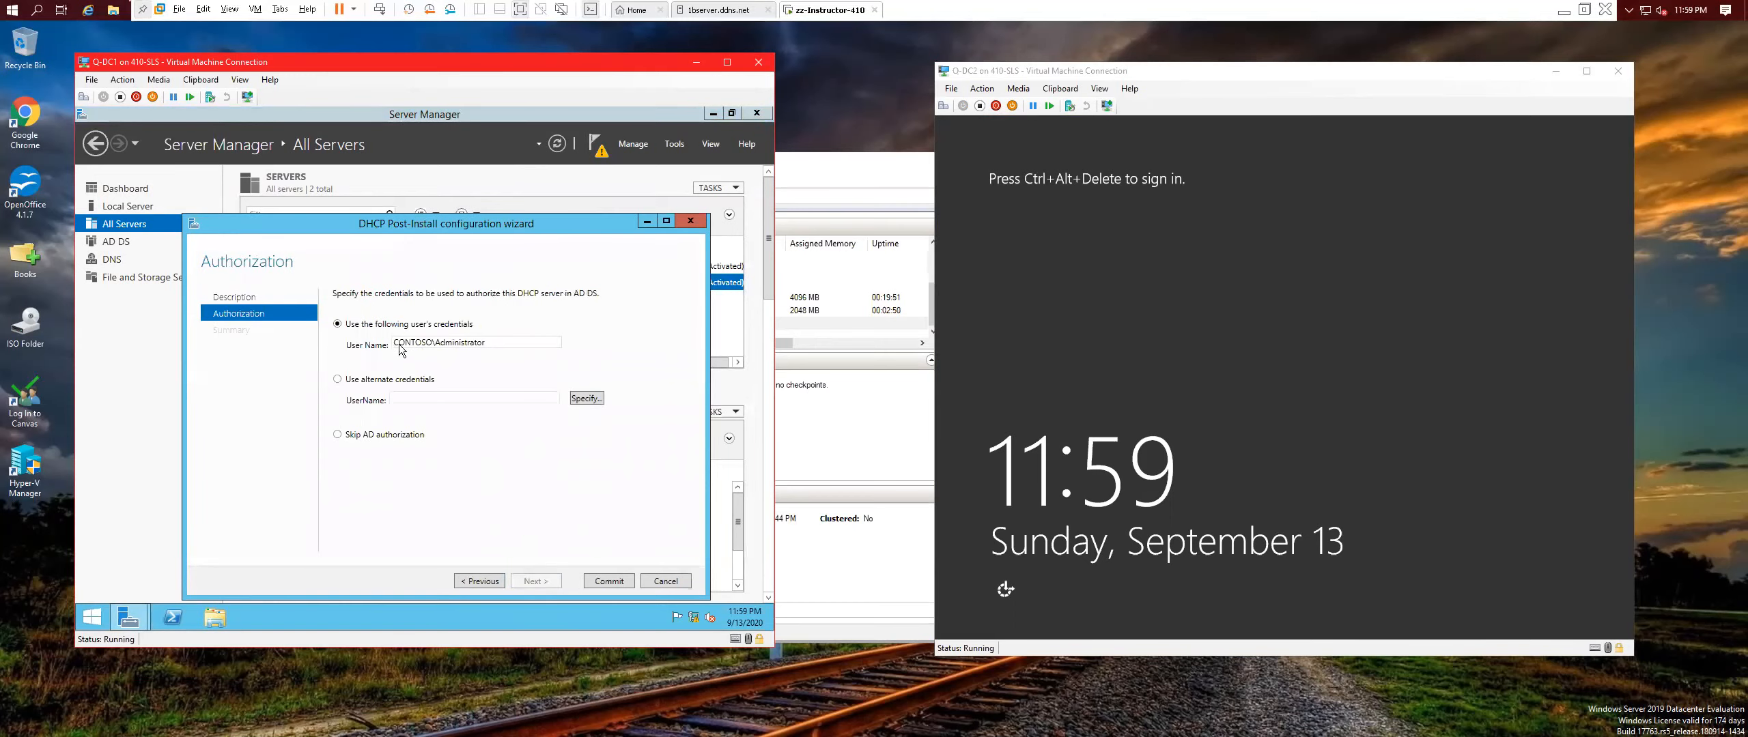
click(610, 583)
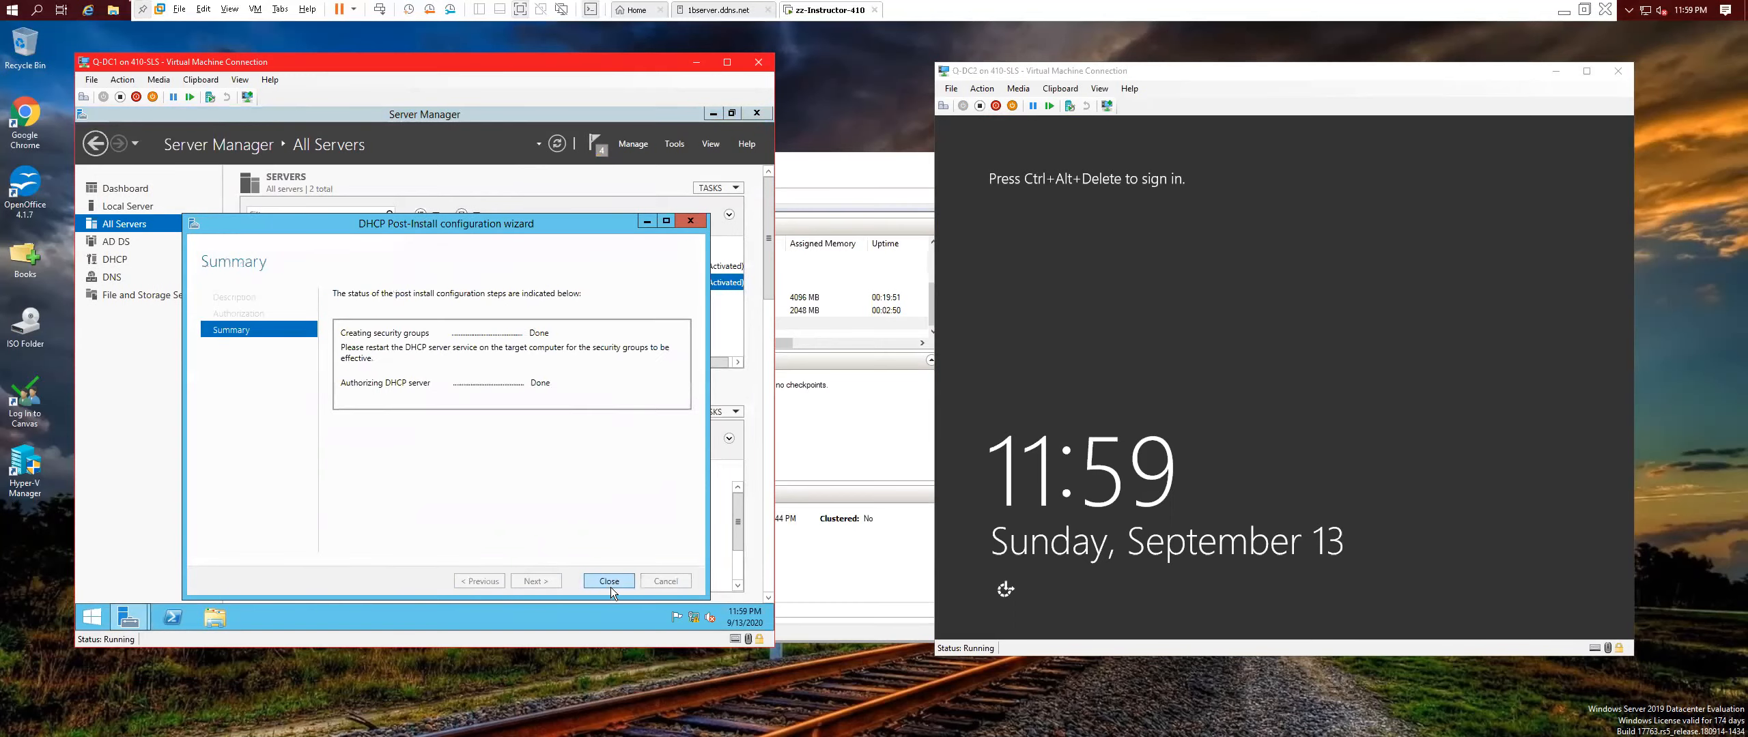
click(623, 580)
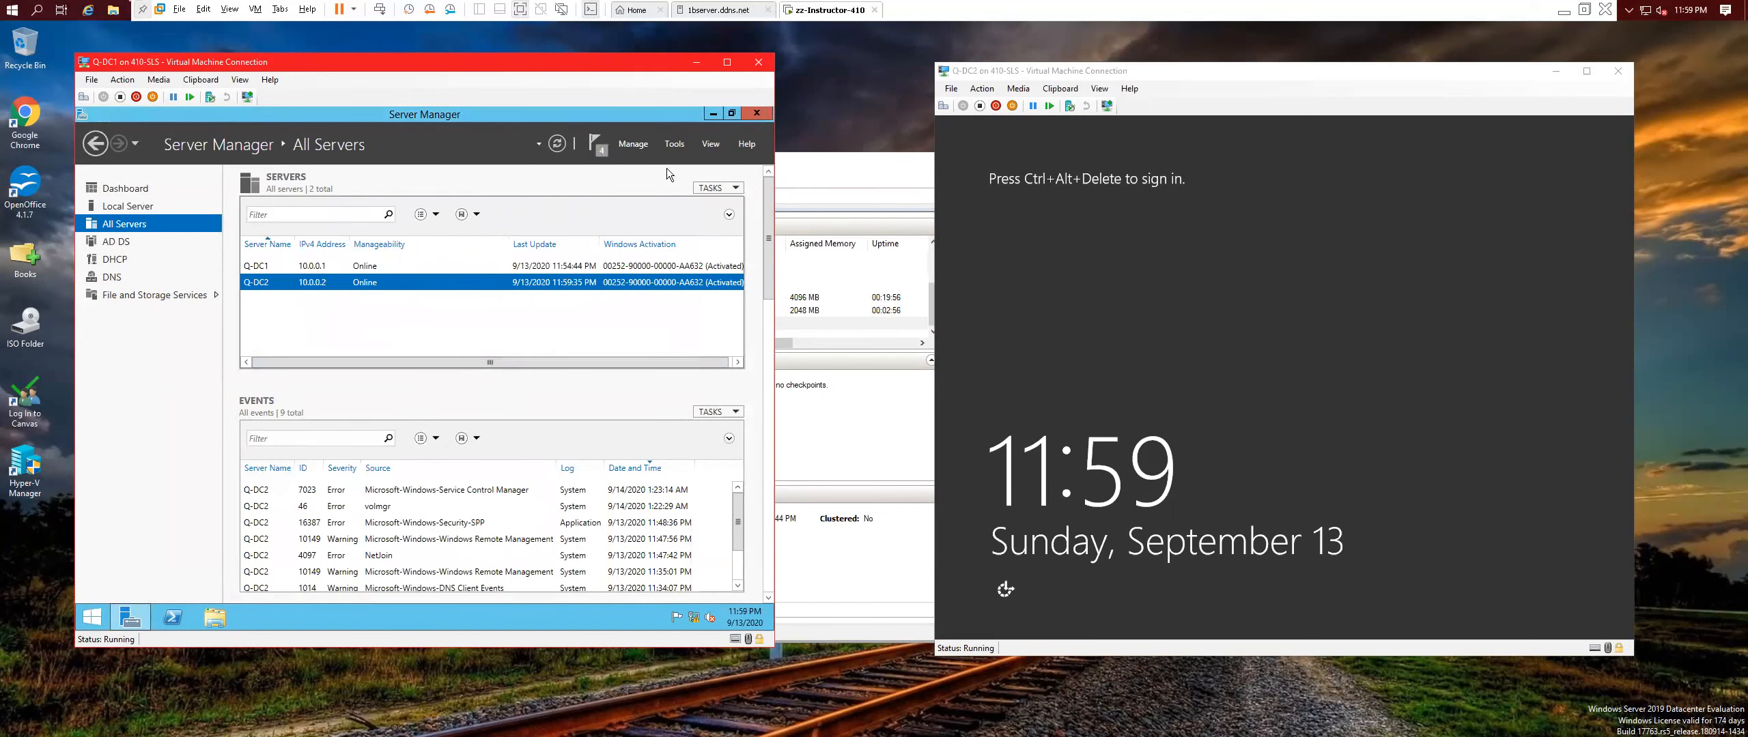
Start Add Roles and Features targeting Q-DC1 and advance to the Features page.
click(633, 143)
click(645, 172)
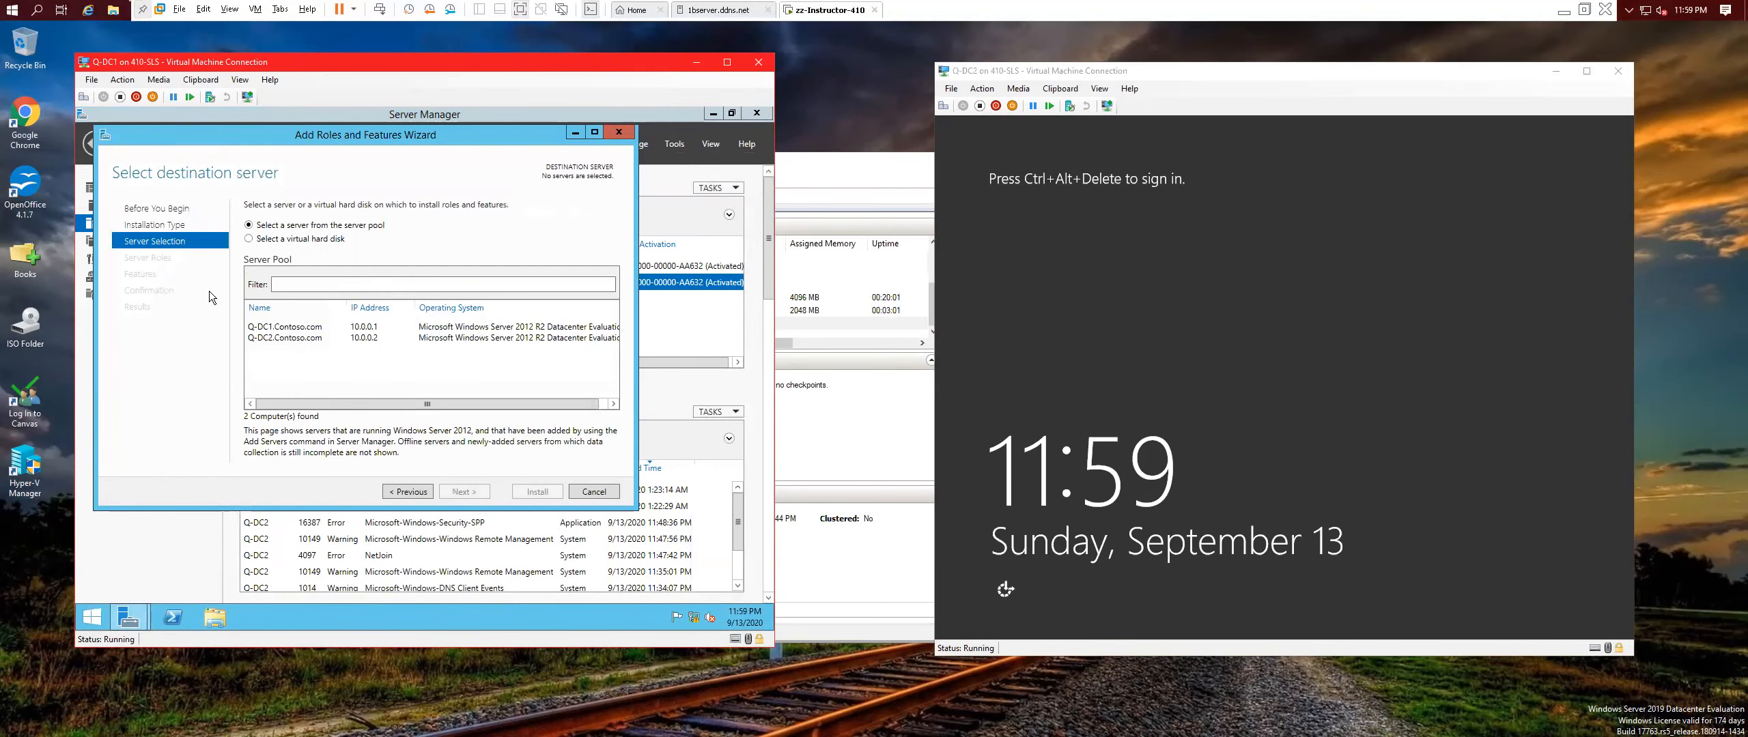
click(297, 331)
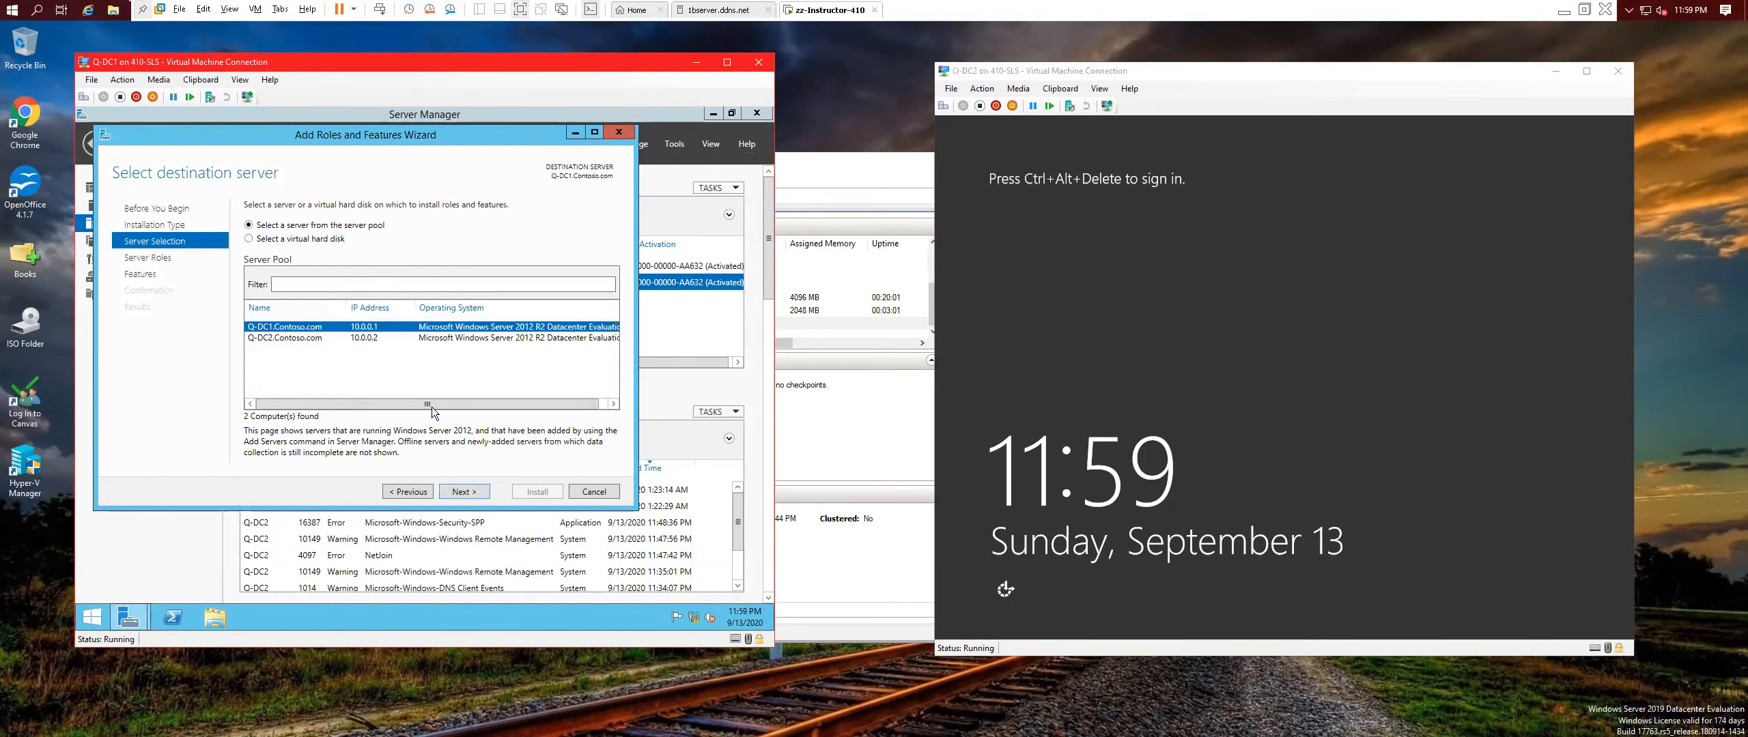
click(464, 492)
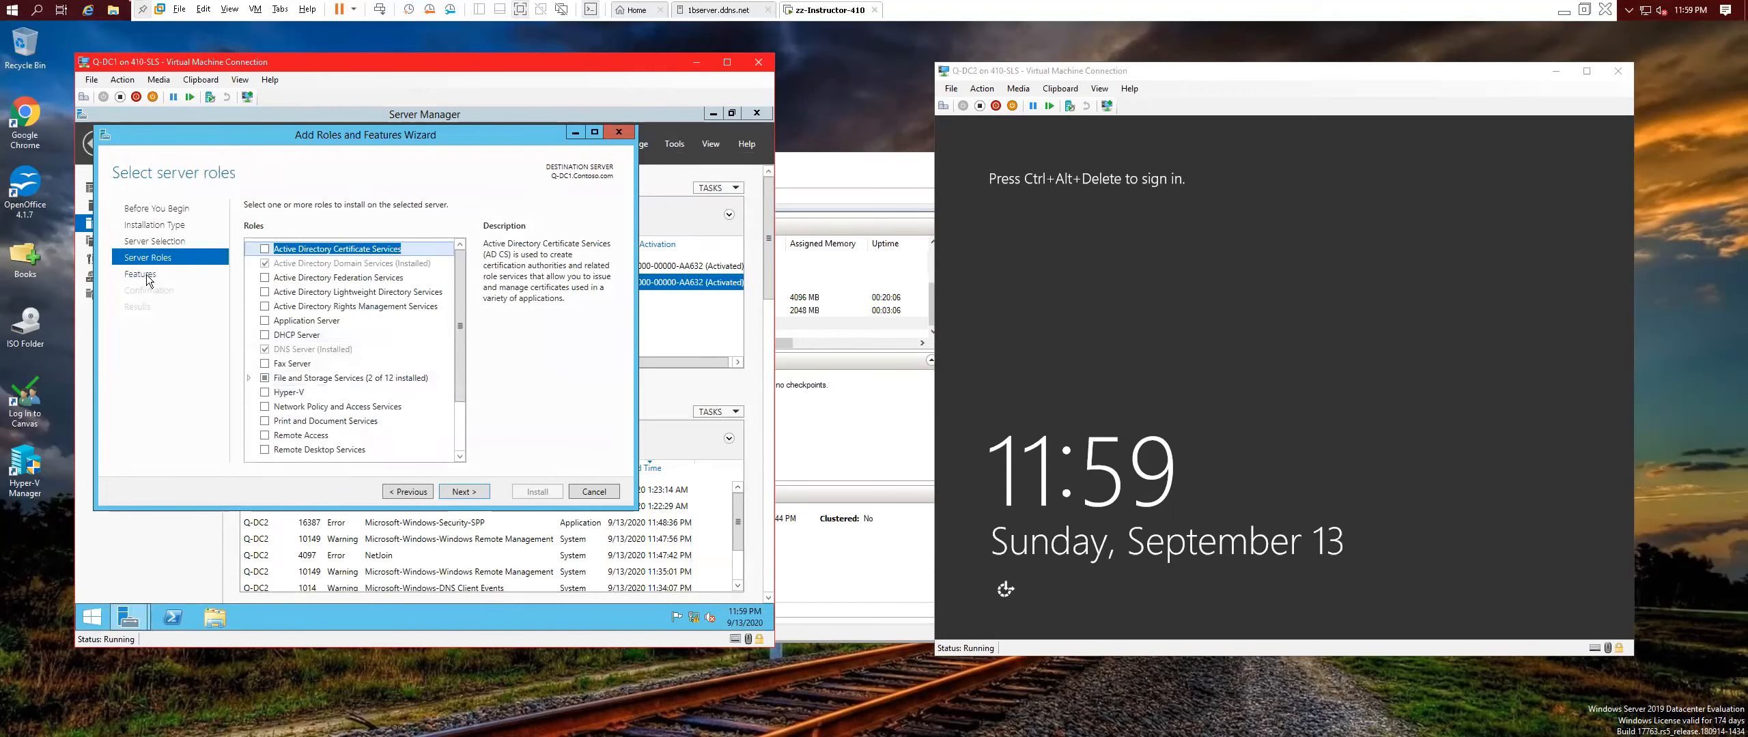
click(465, 492)
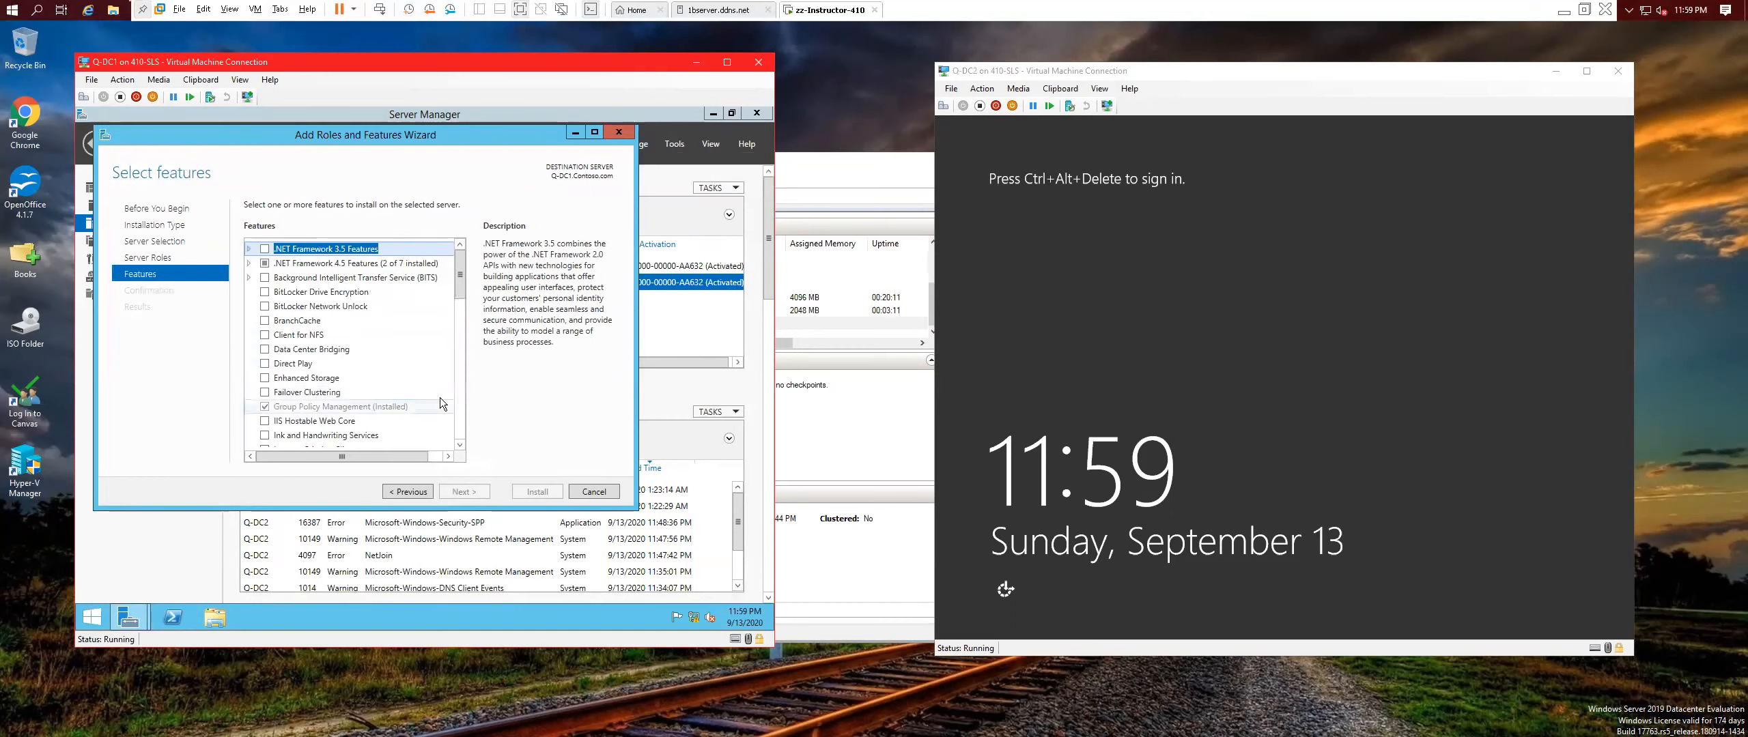
Tick DHCP Server Tools under Remote Server Administration Tools > Role Administration Tools and install it.
scroll(452, 401, down, 2)
scroll(452, 401, down, 5)
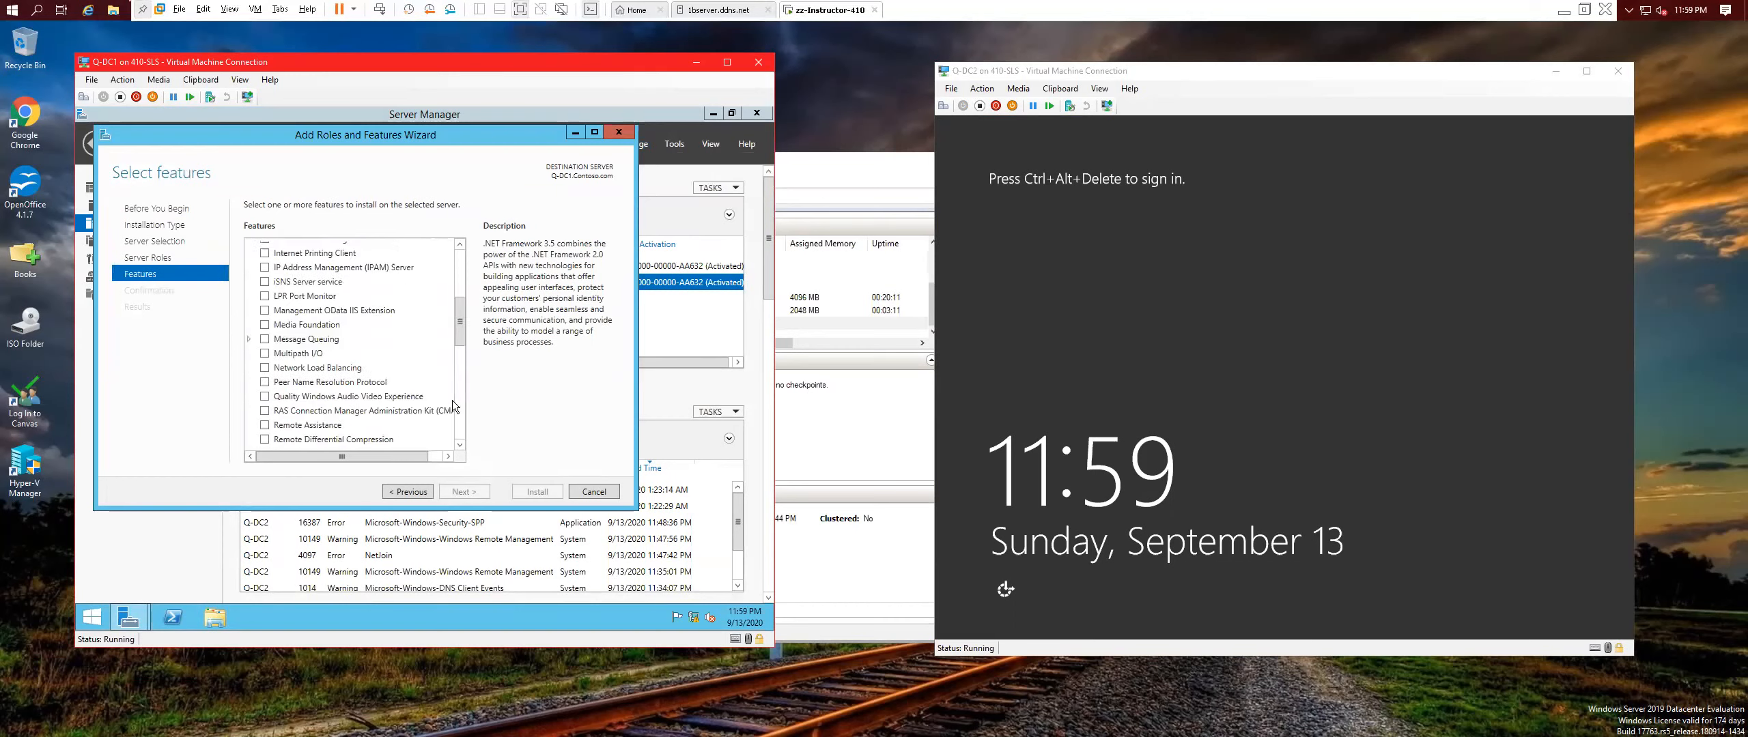
click(249, 421)
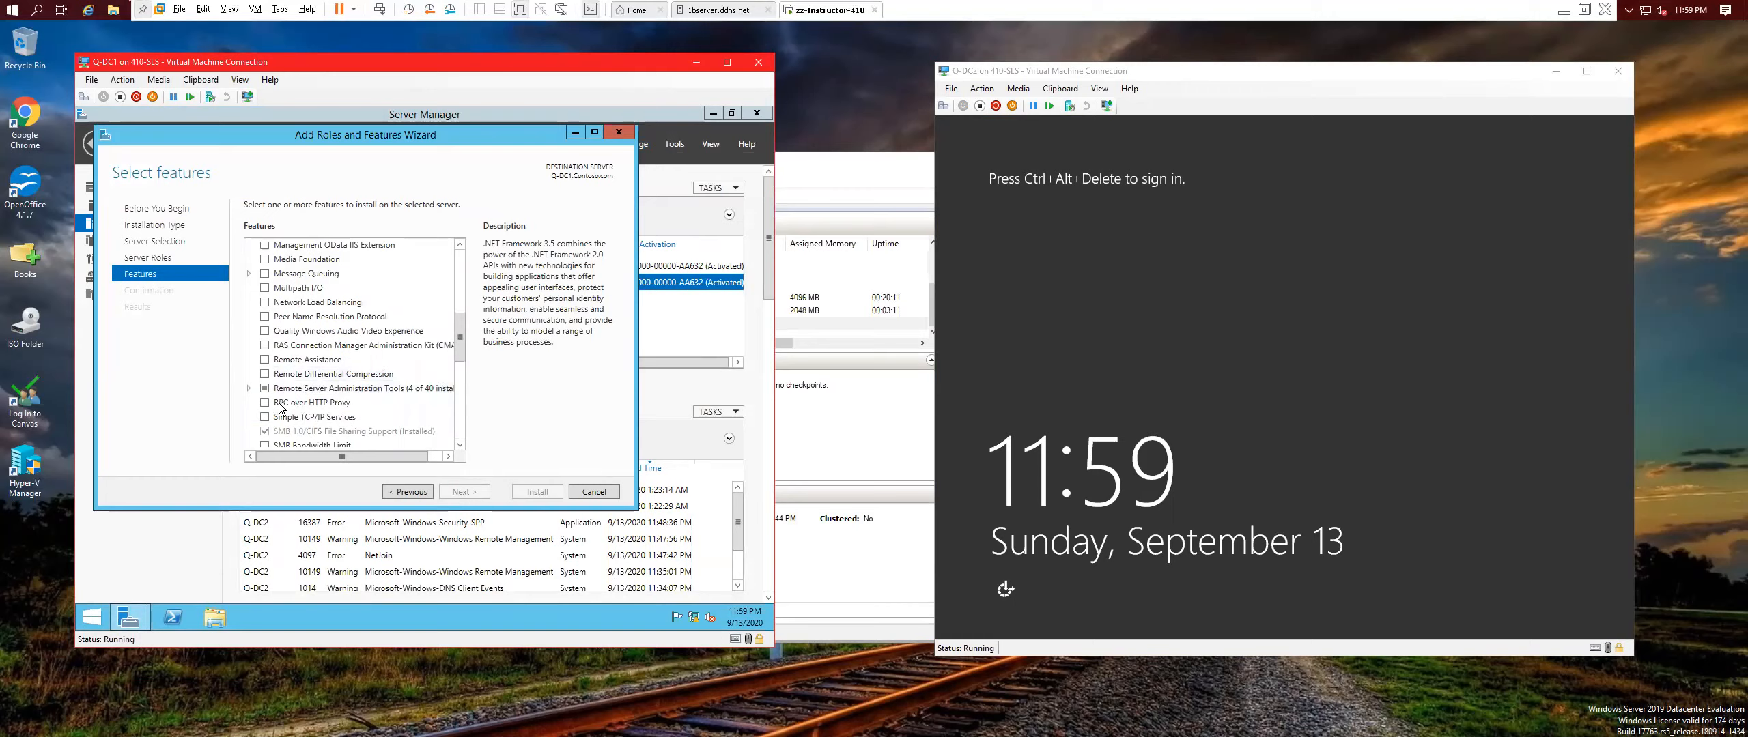
click(252, 386)
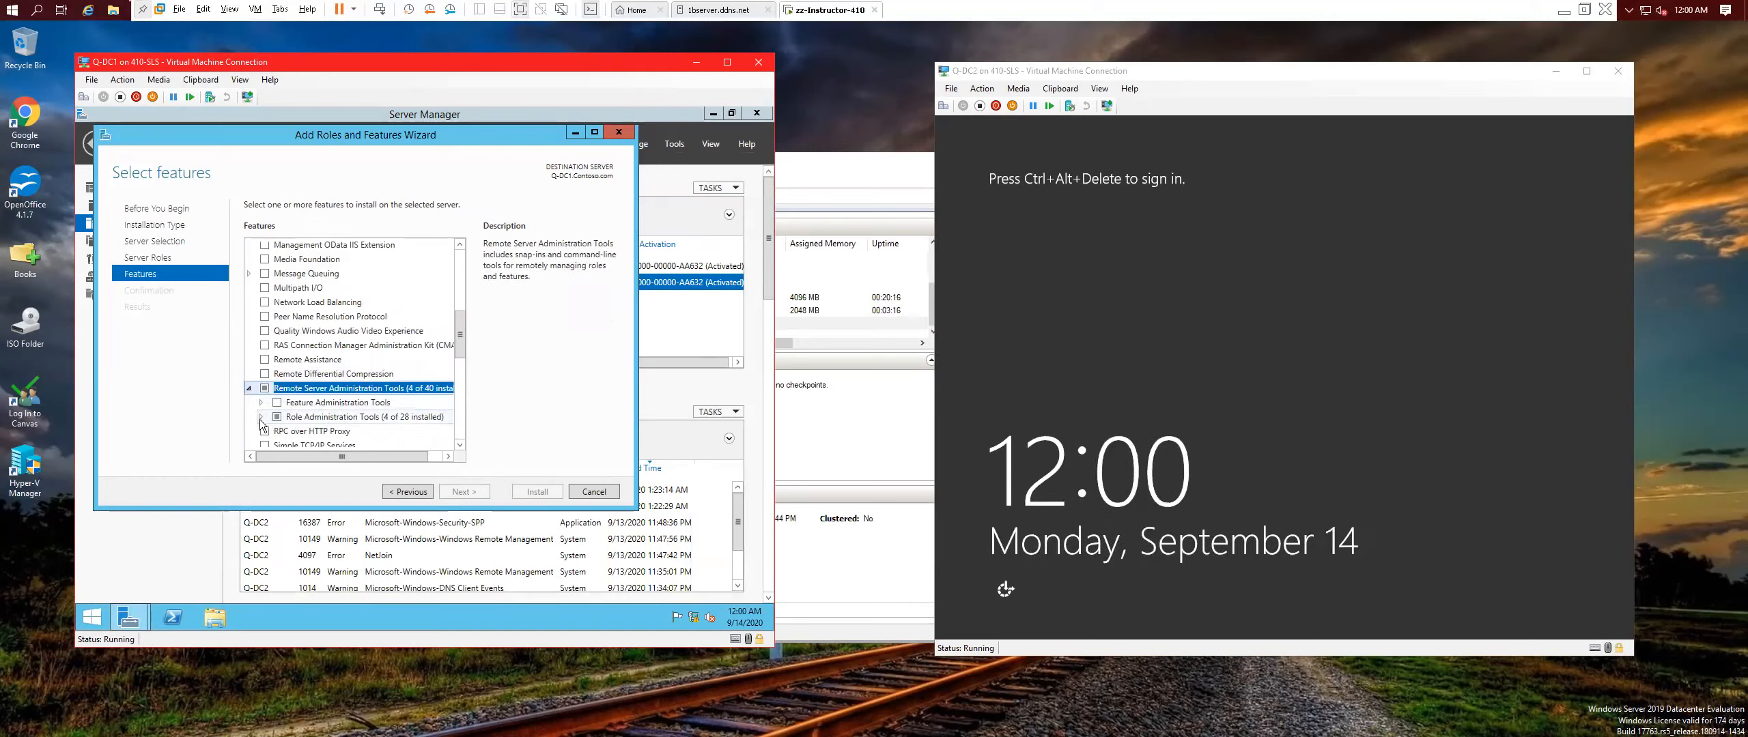
click(264, 419)
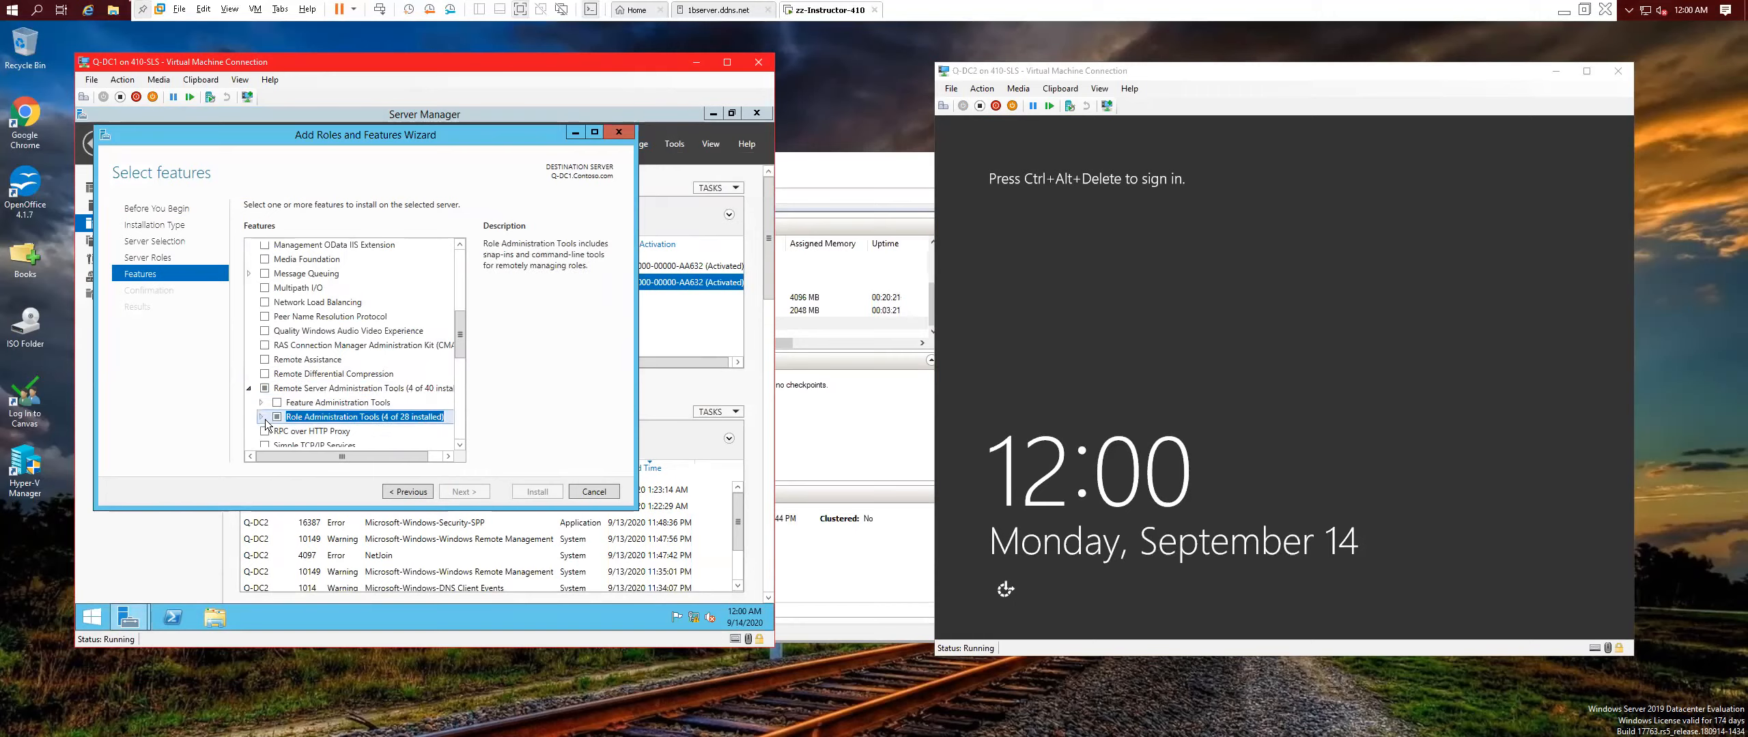
click(261, 416)
scroll(283, 413, down, 3)
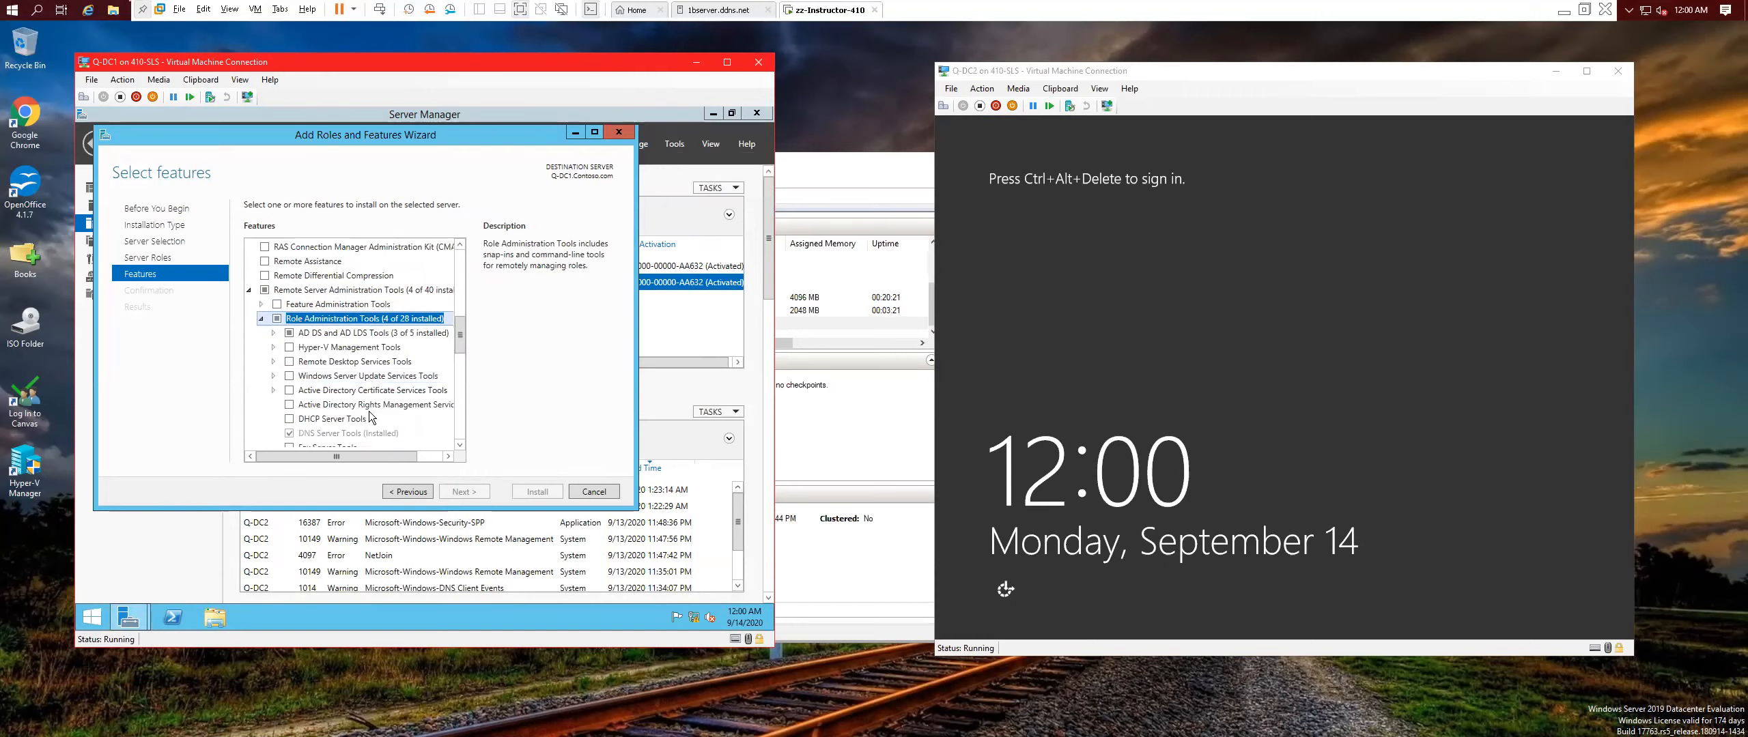
click(289, 386)
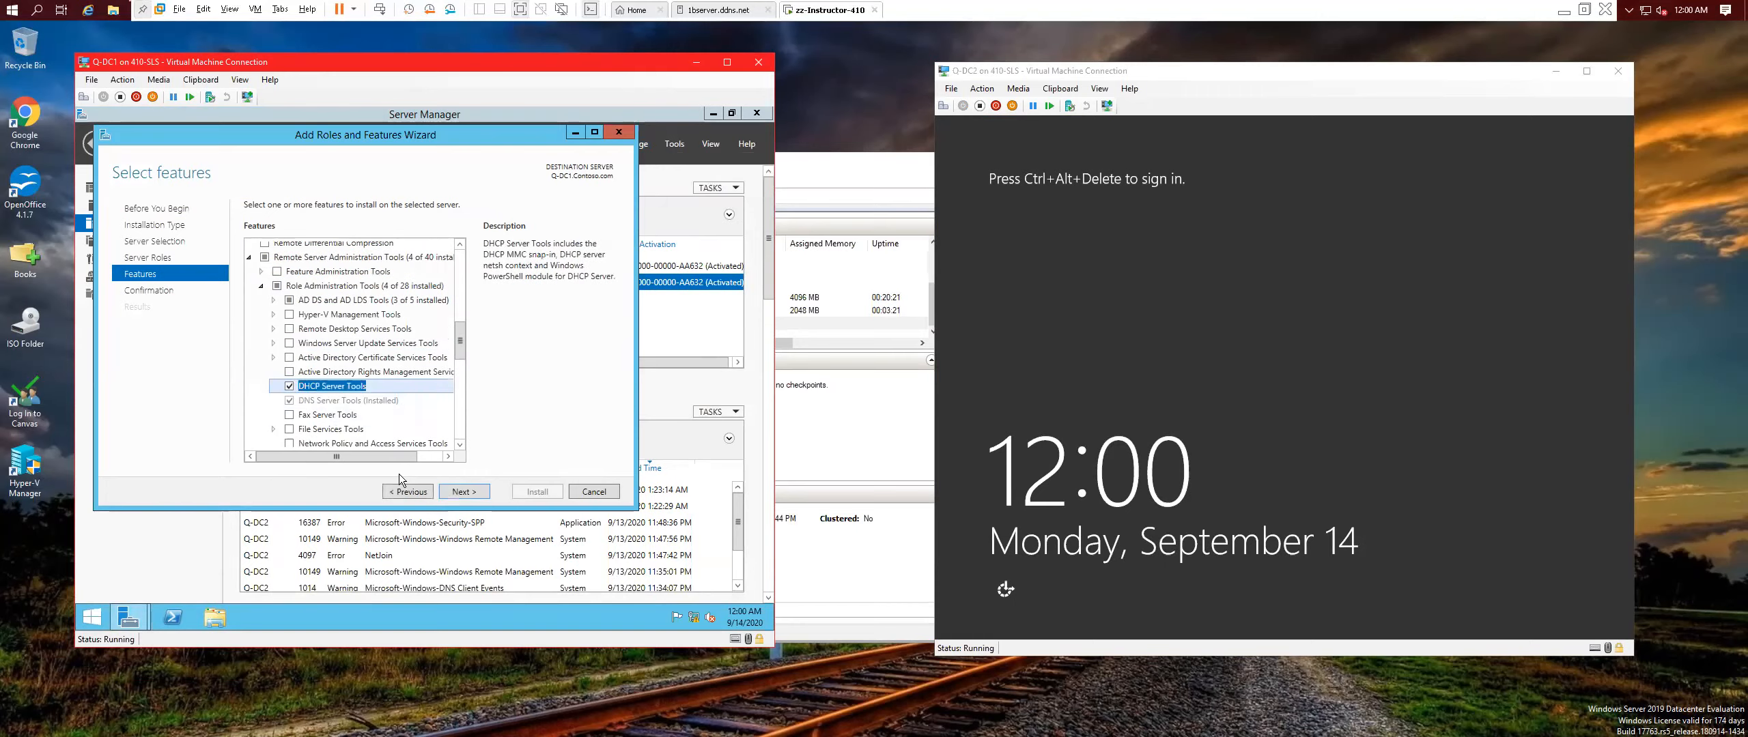
click(477, 493)
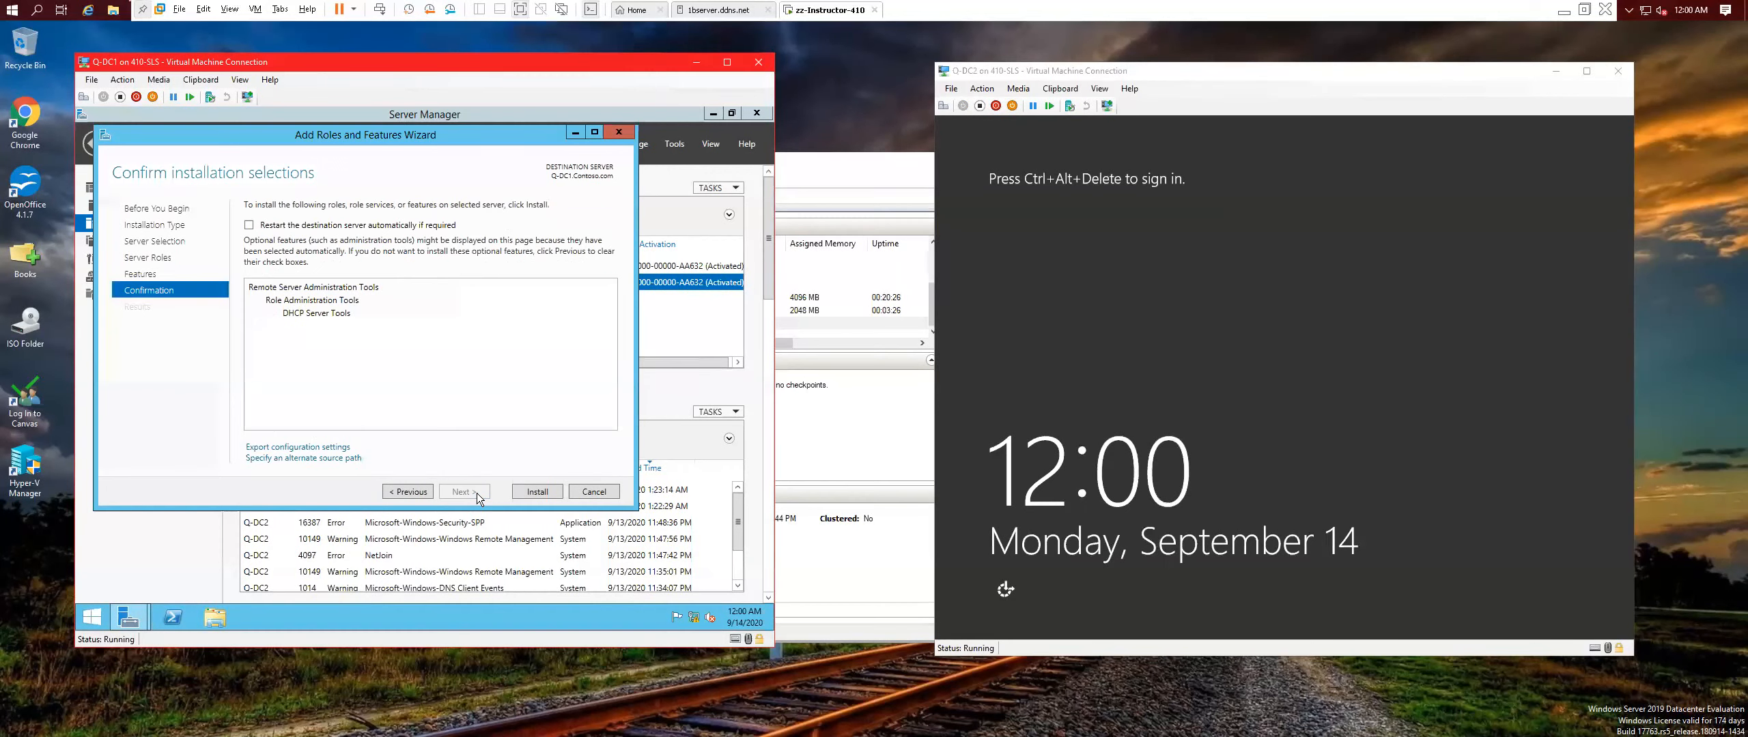
click(538, 492)
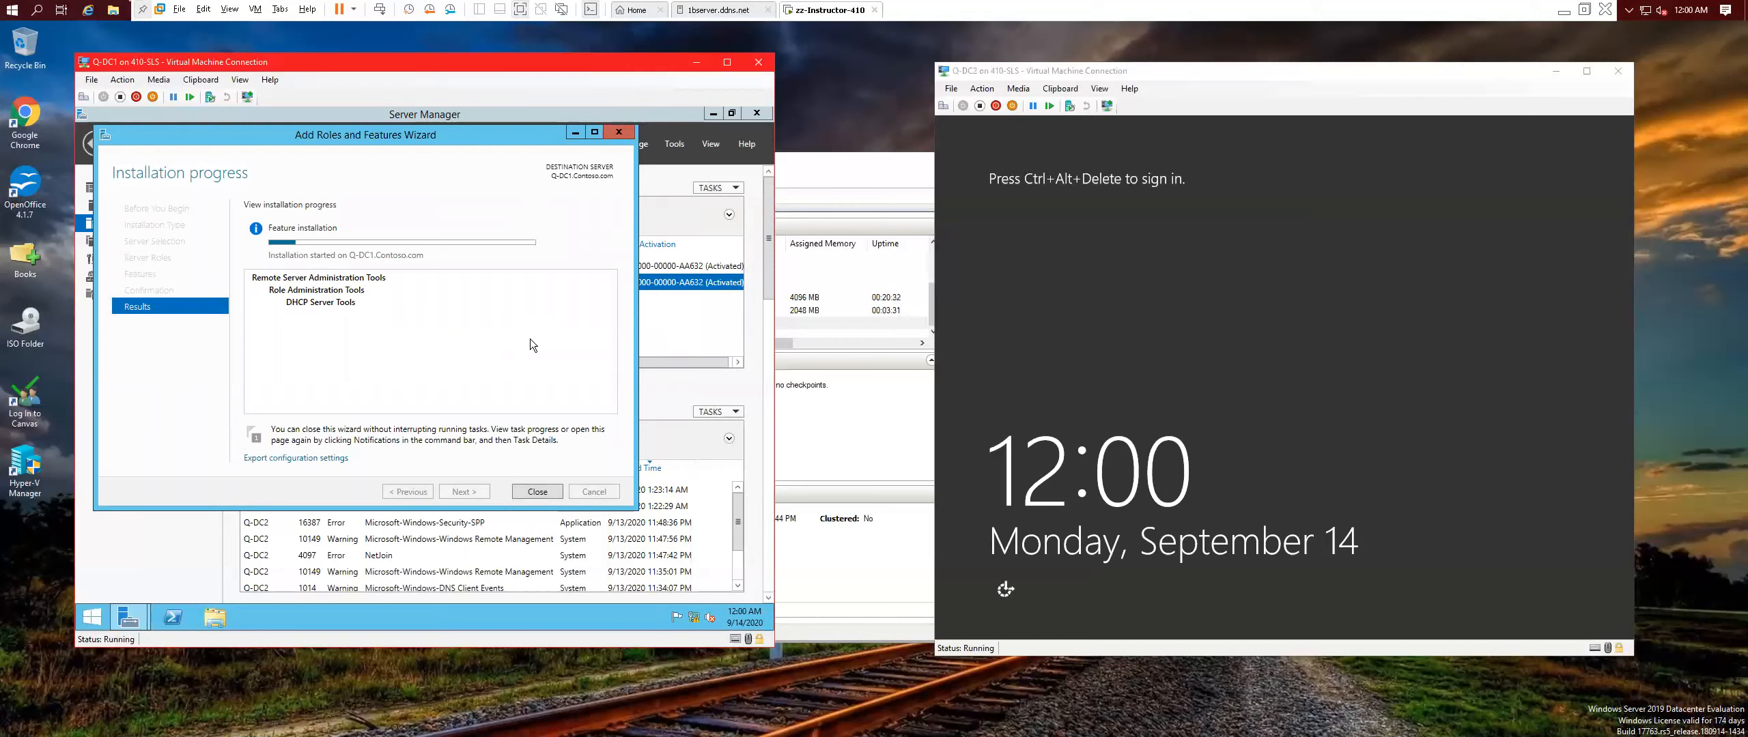
click(676, 114)
Start Remove Roles and Features targeting Q-DC2 and advance to its installed features list.
click(644, 147)
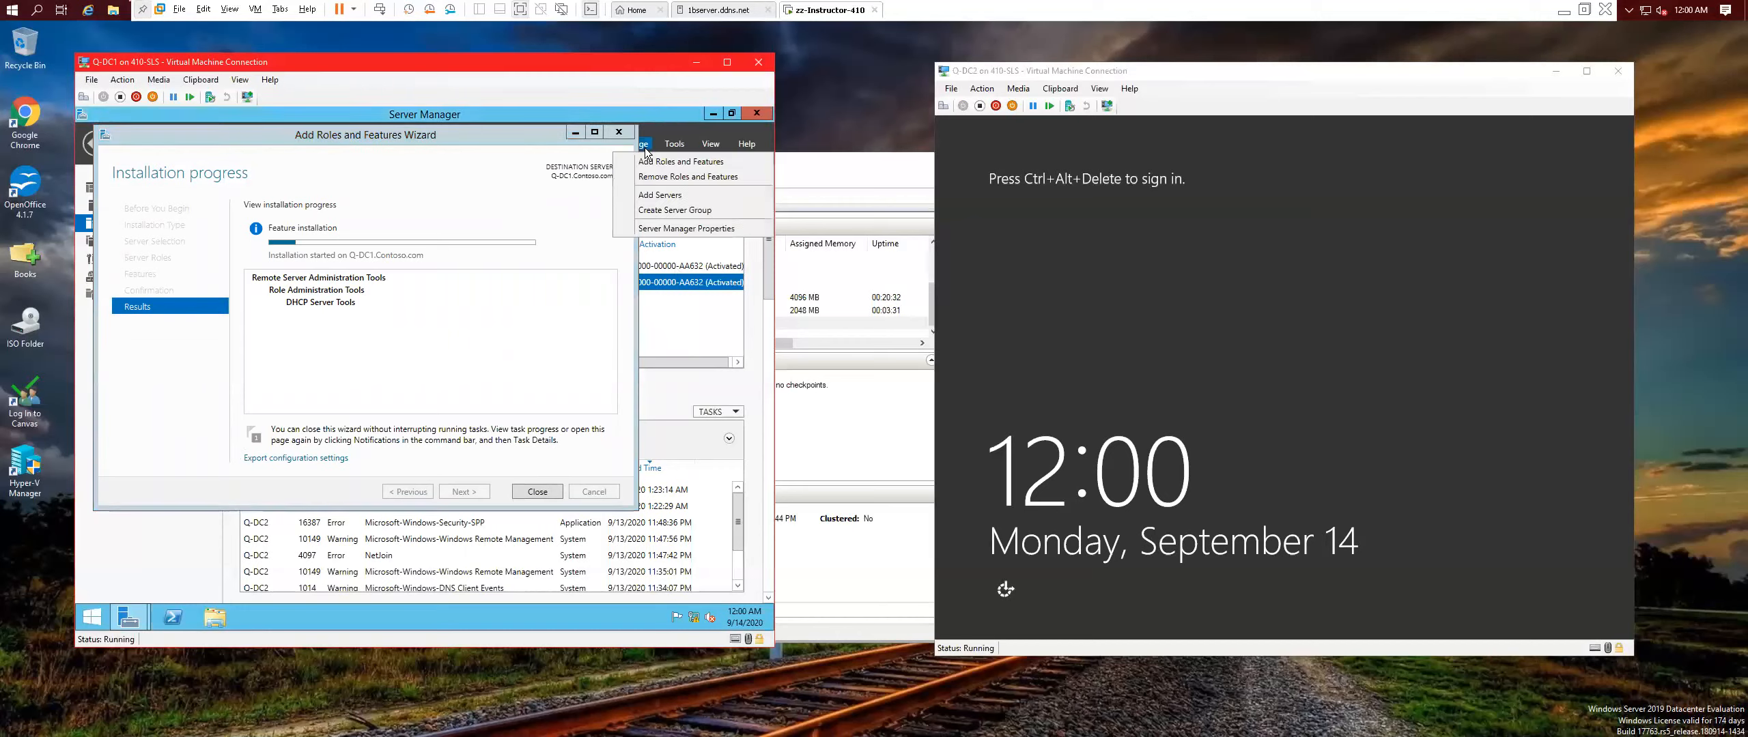
click(659, 177)
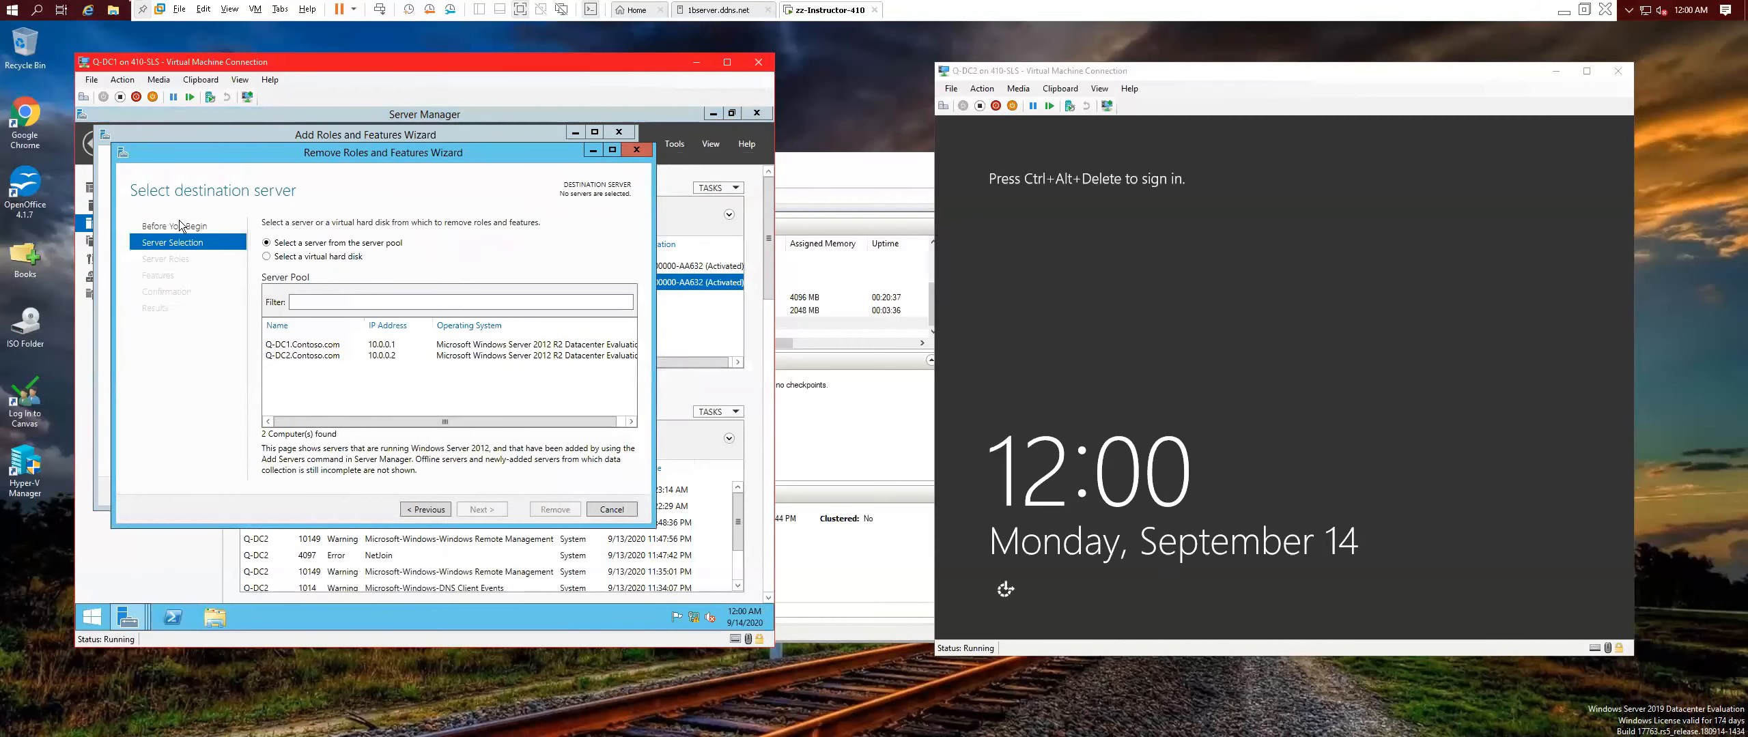
click(325, 356)
click(481, 509)
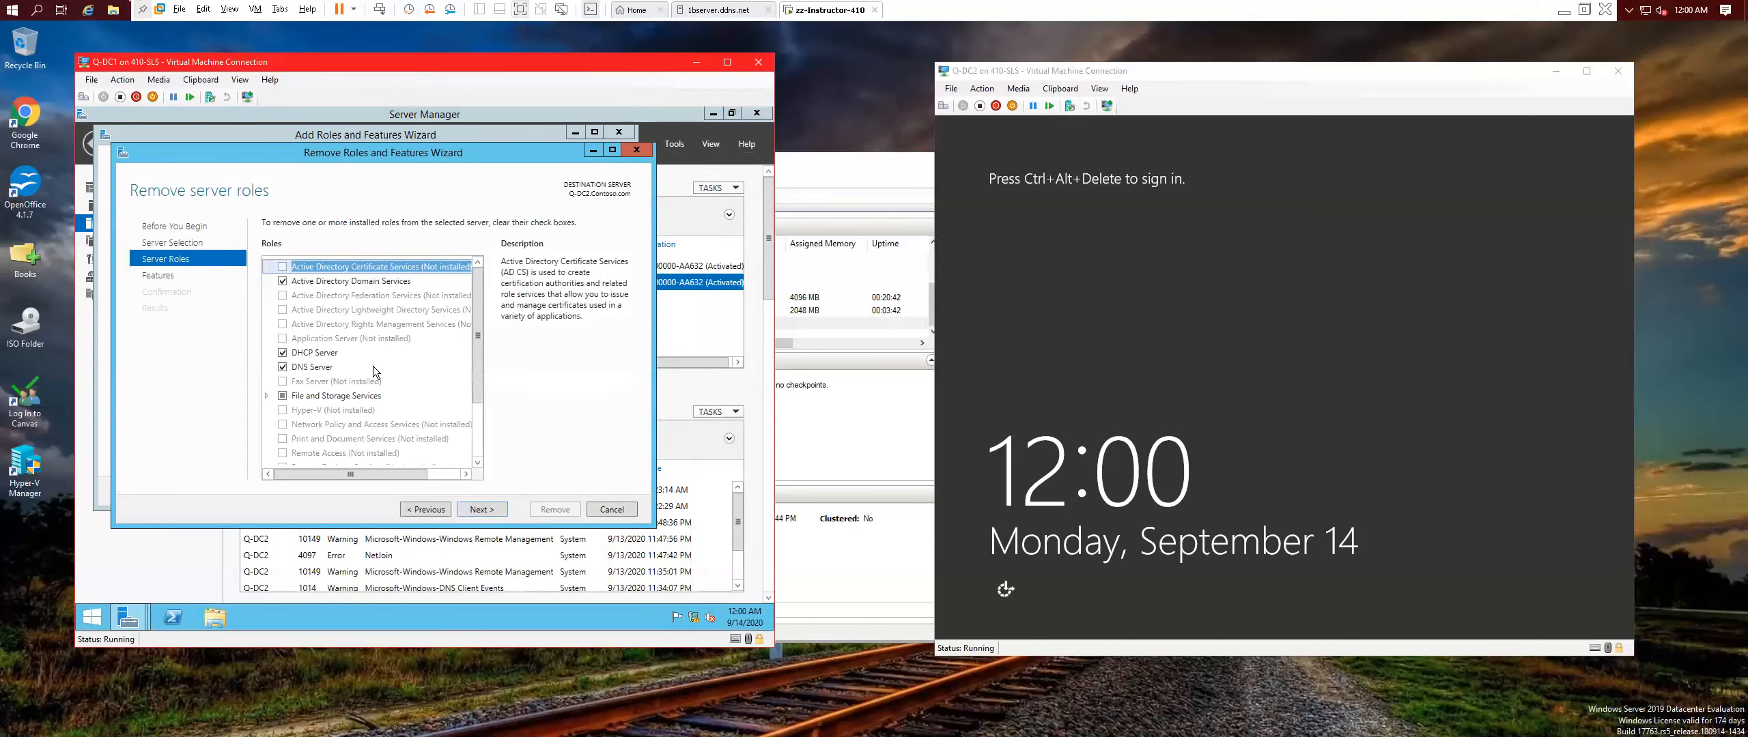
click(482, 510)
Remove User Interfaces and Infrastructure with dependent features from Q-DC2, then close the Q-DC1 install wizard.
scroll(392, 386, down, 9)
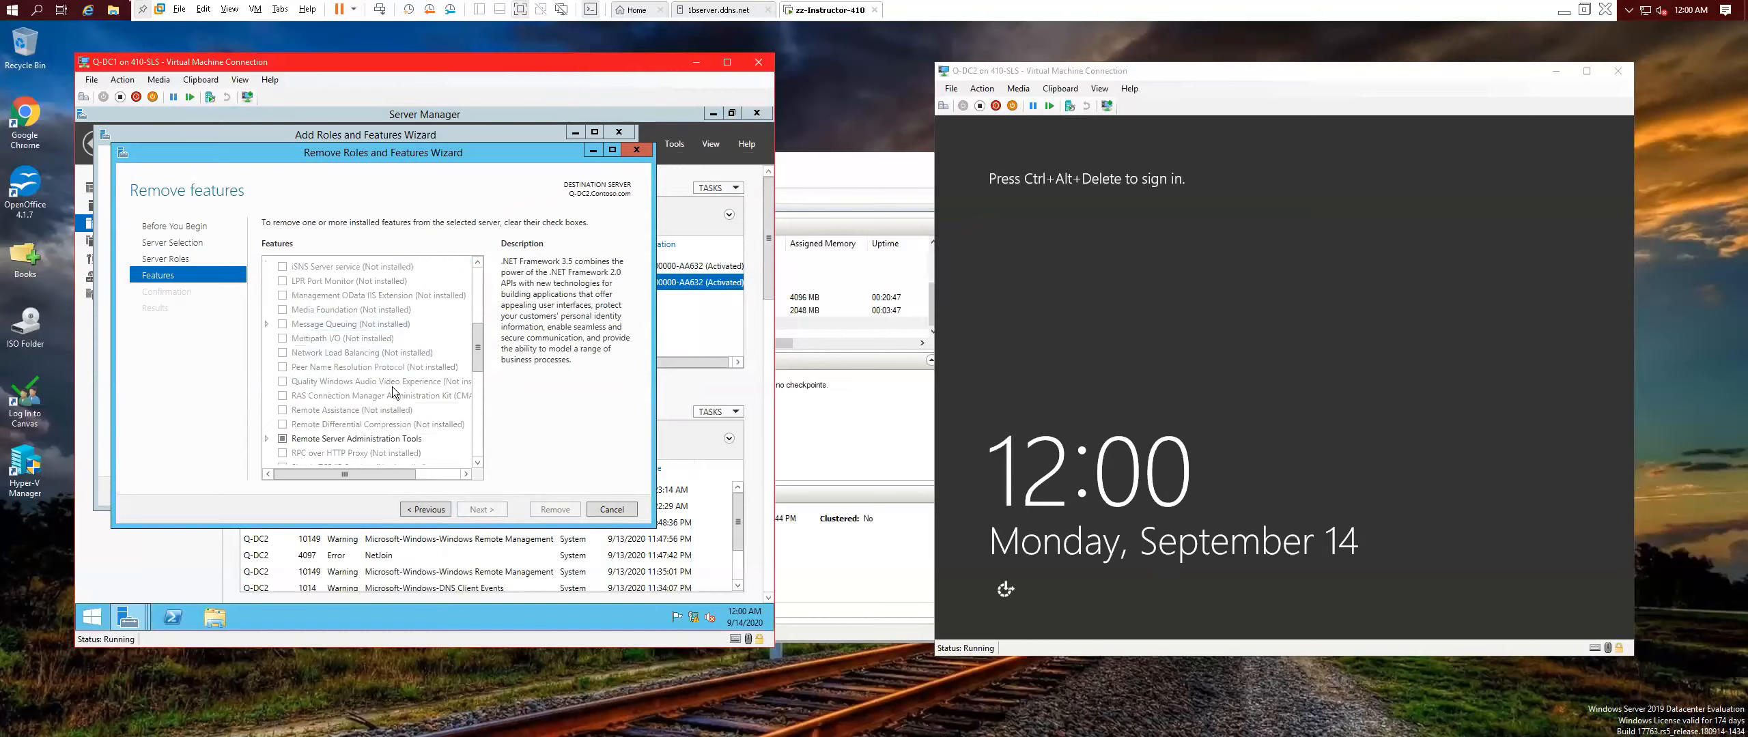
scroll(328, 410, down, 3)
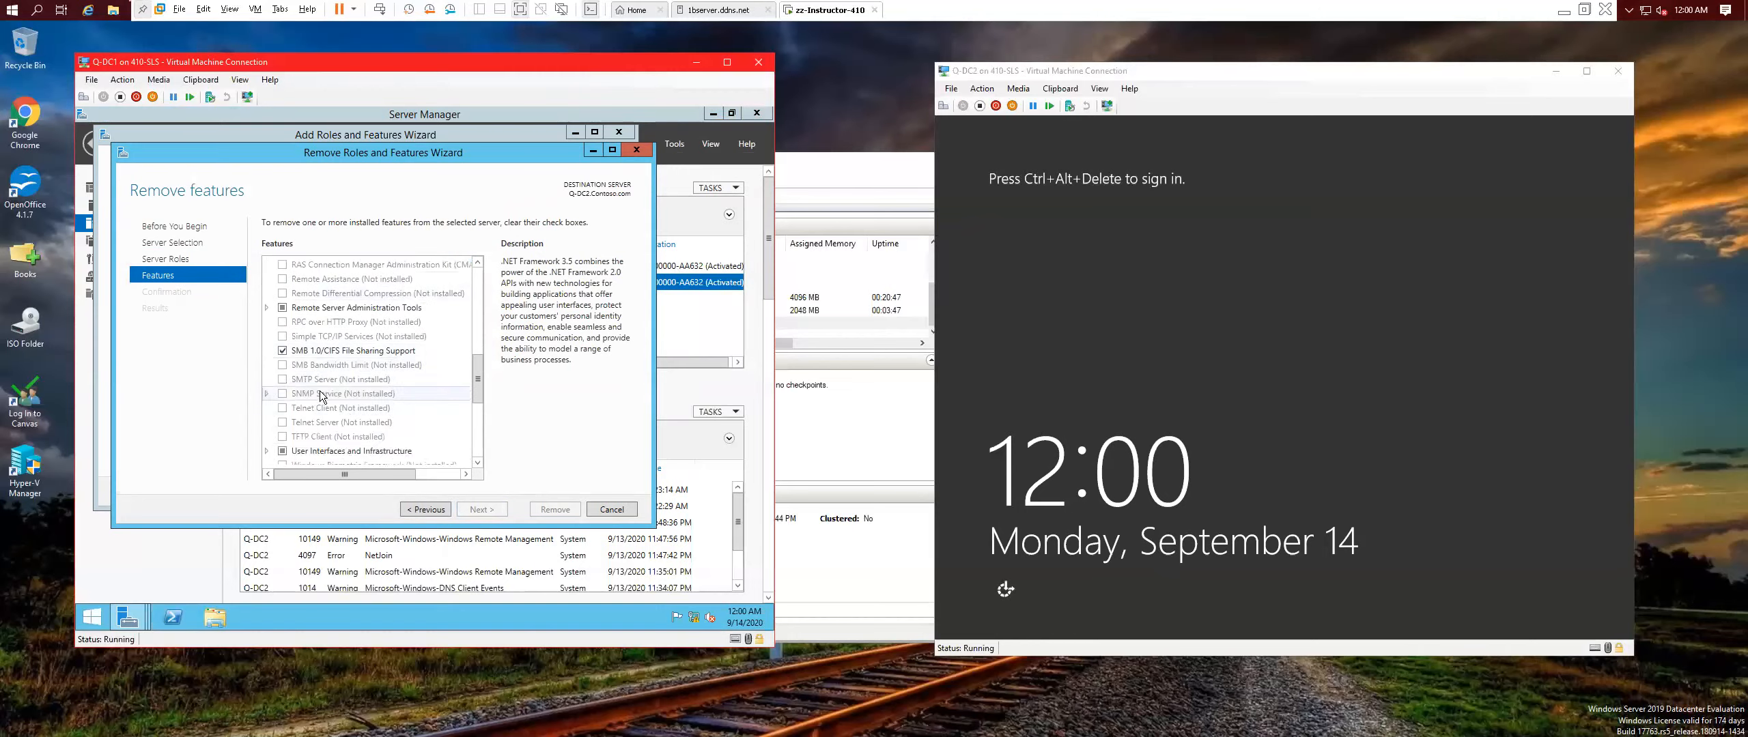
click(281, 419)
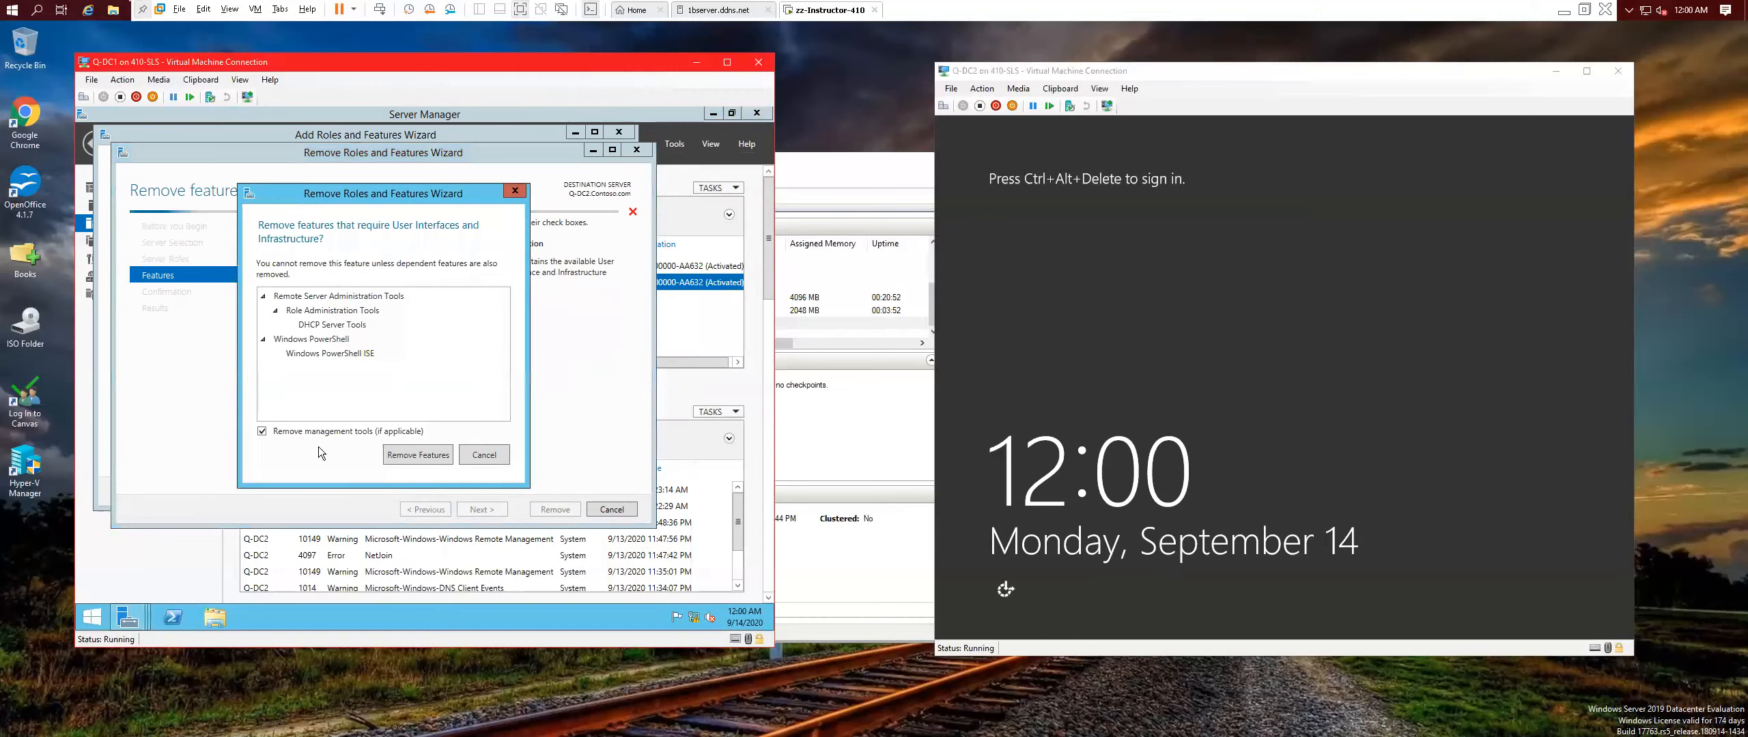
click(423, 453)
scroll(479, 457, down, 2)
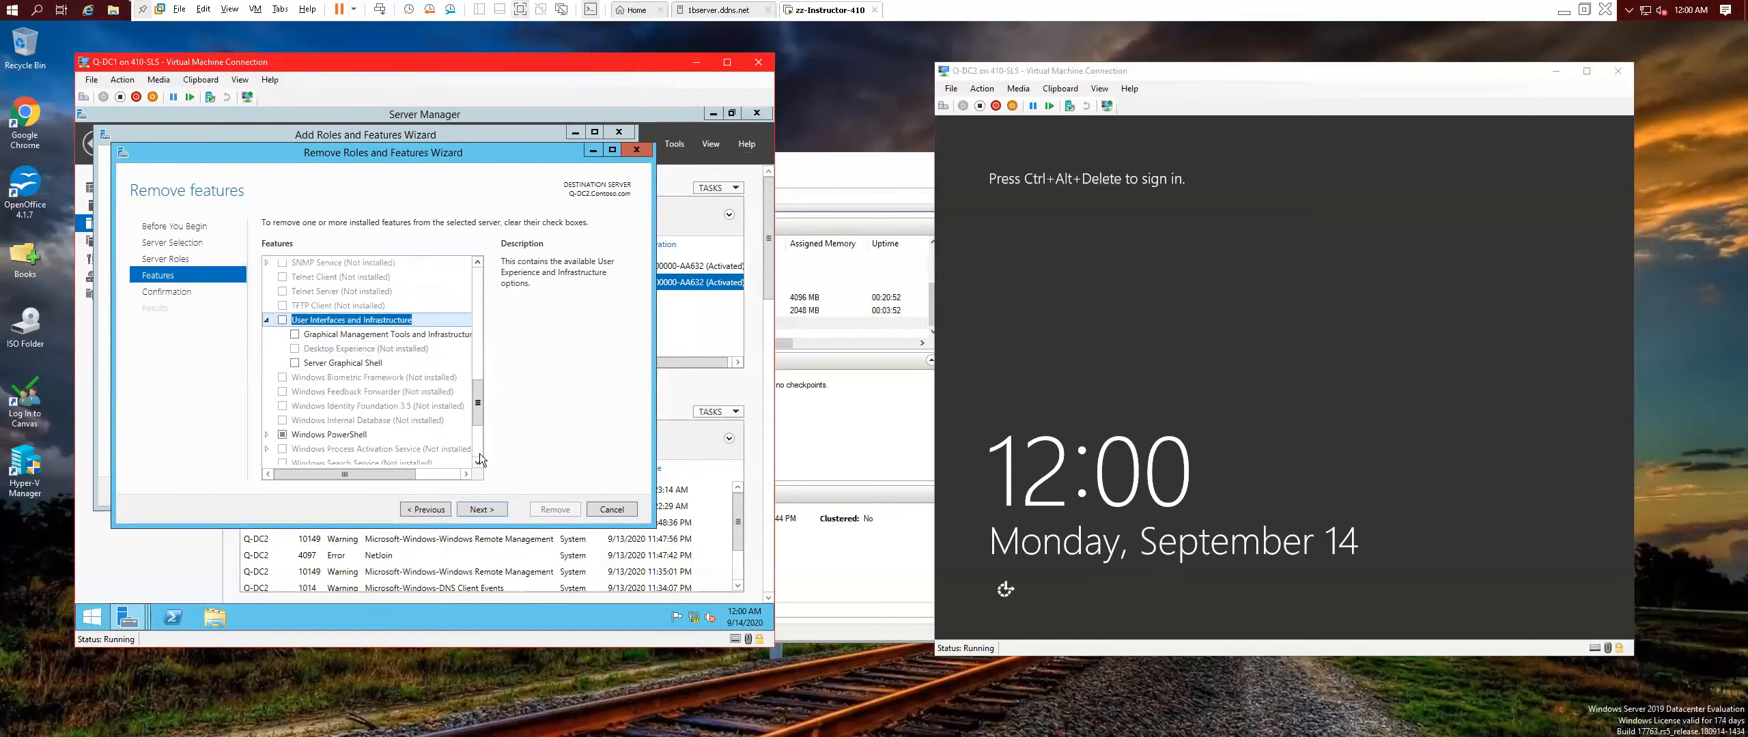
click(493, 512)
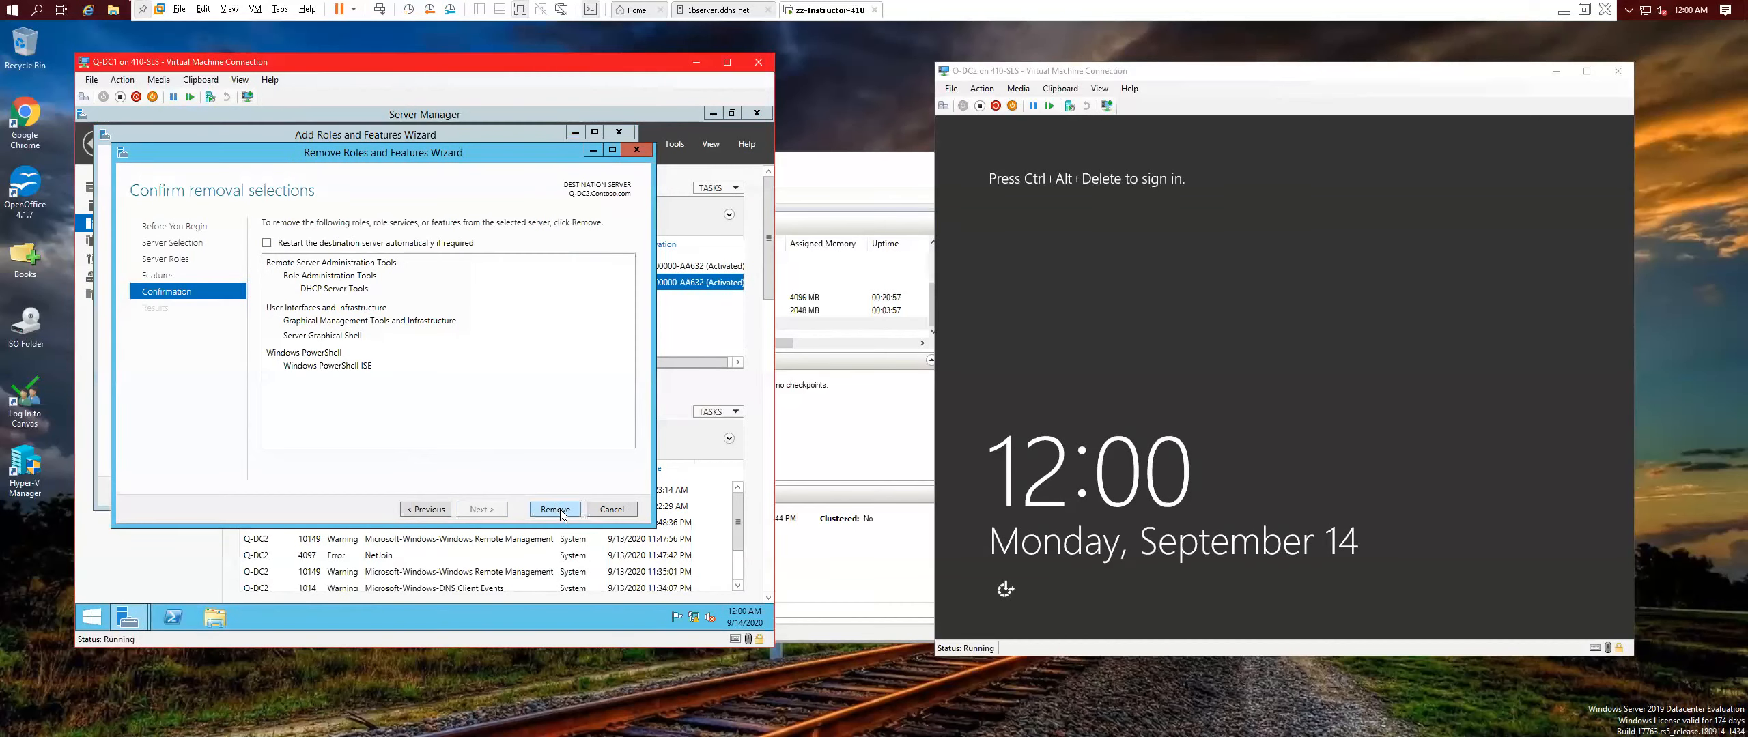
click(557, 509)
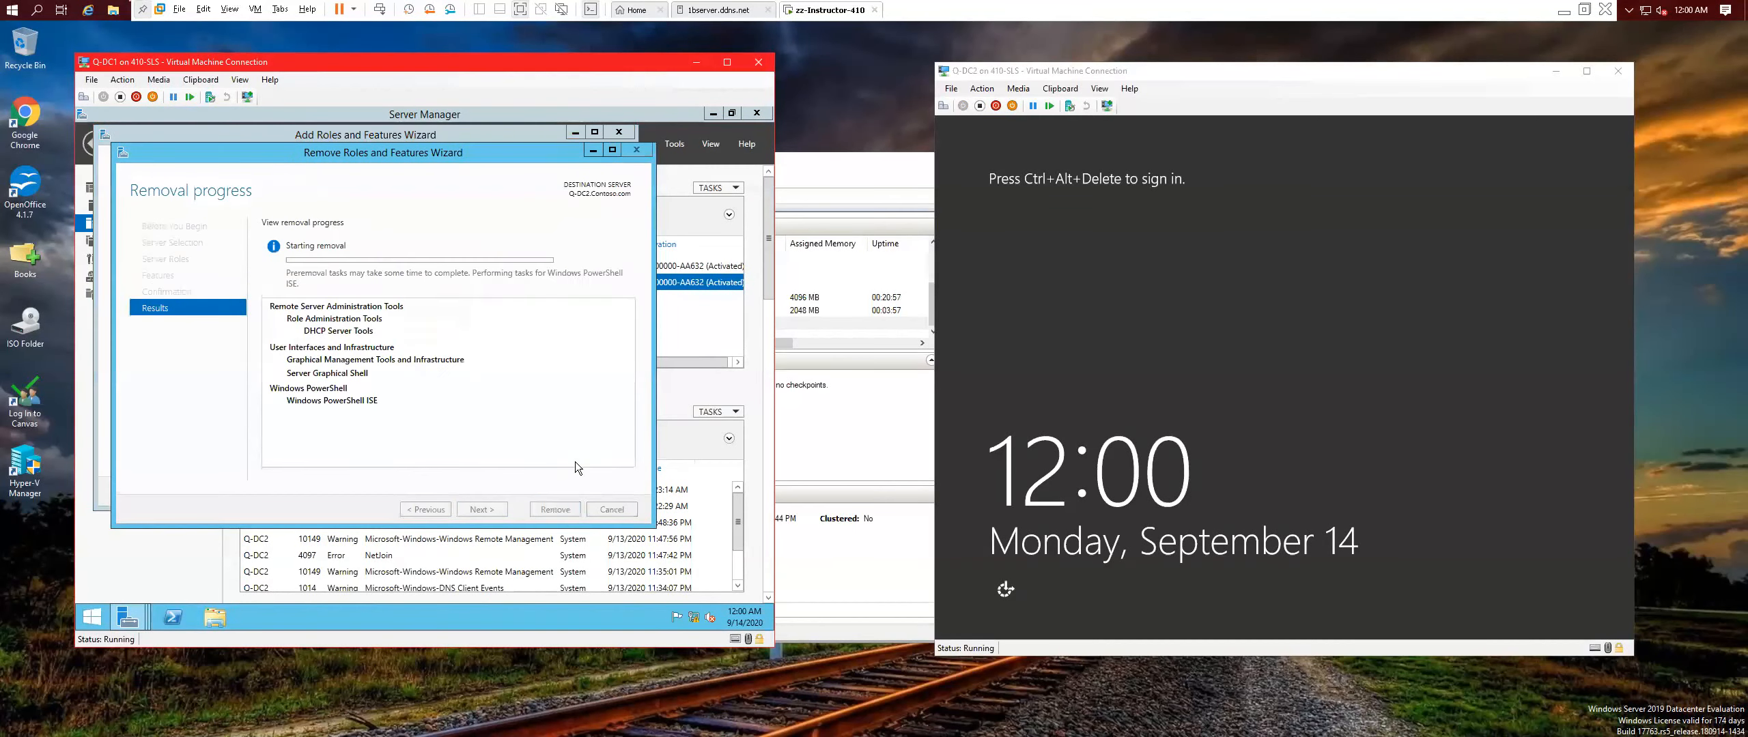
click(593, 150)
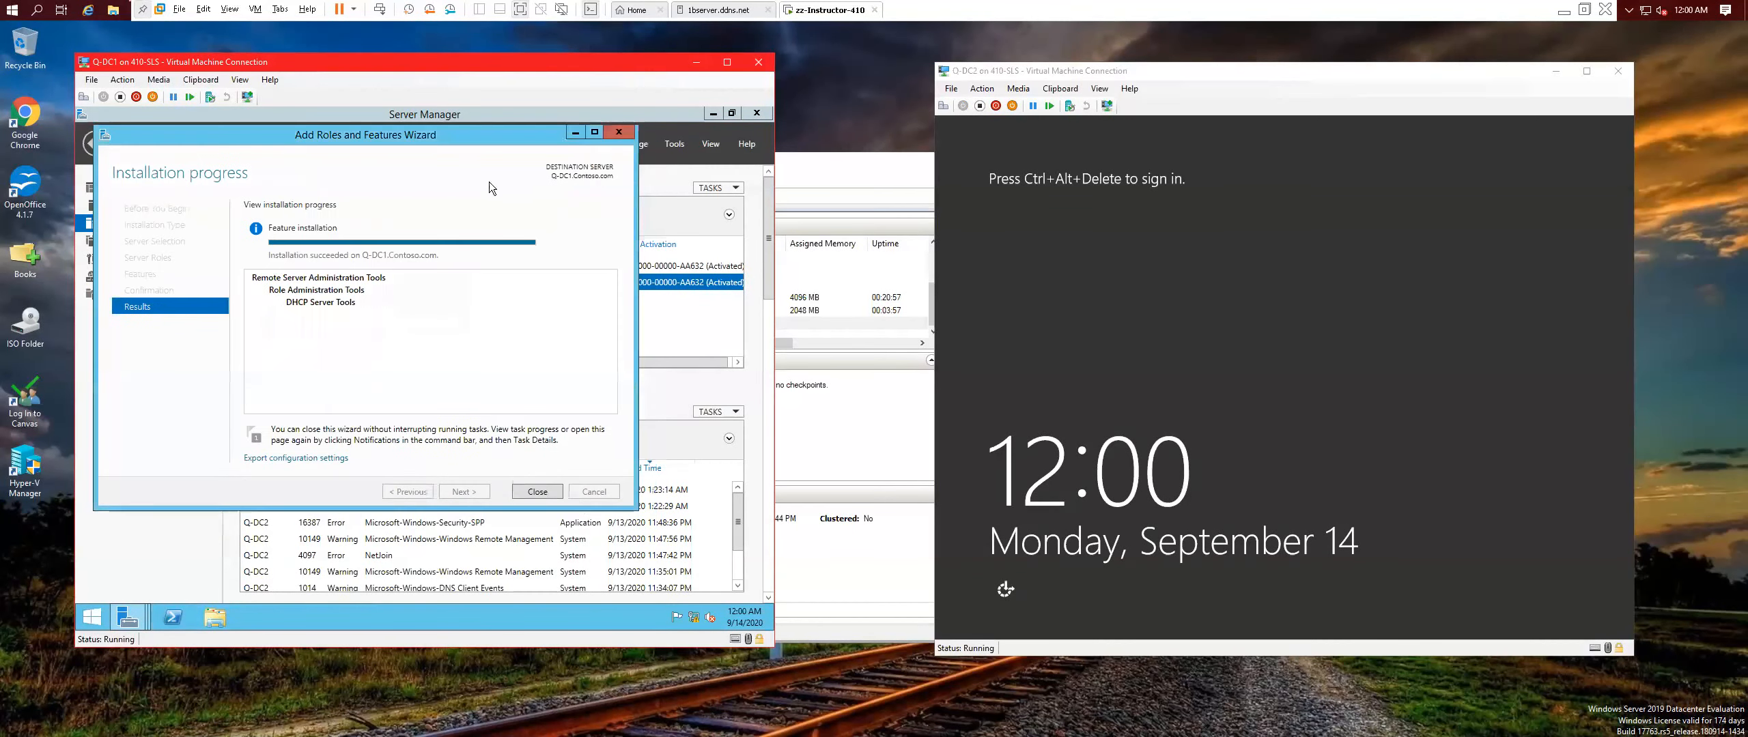
click(538, 491)
click(676, 145)
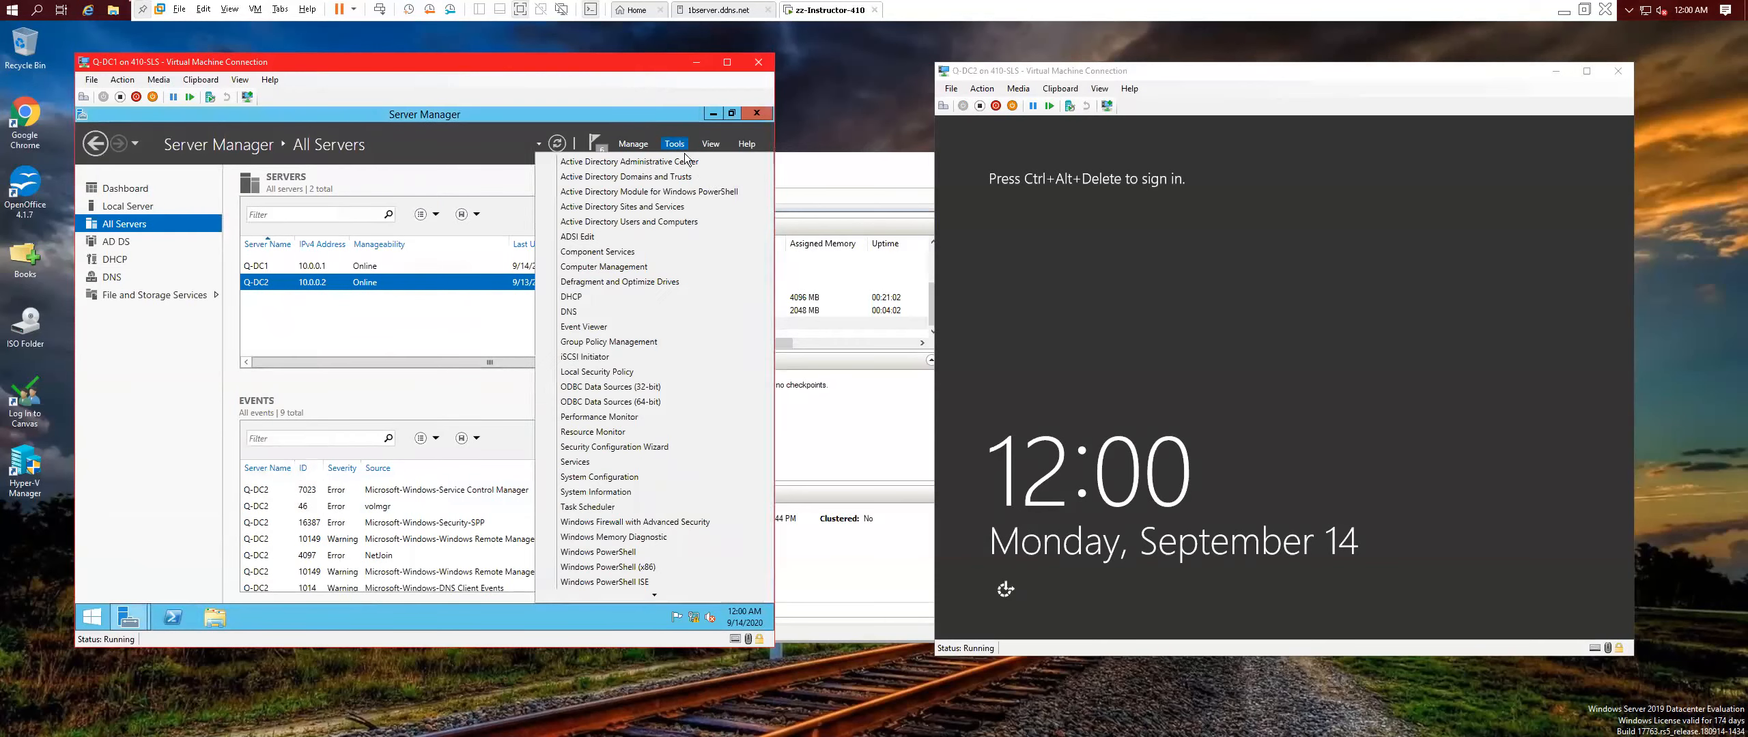
Launch DHCP Manager for Q-DC2, maximize its window, and expand the IPv4 node.
right_click(287, 280)
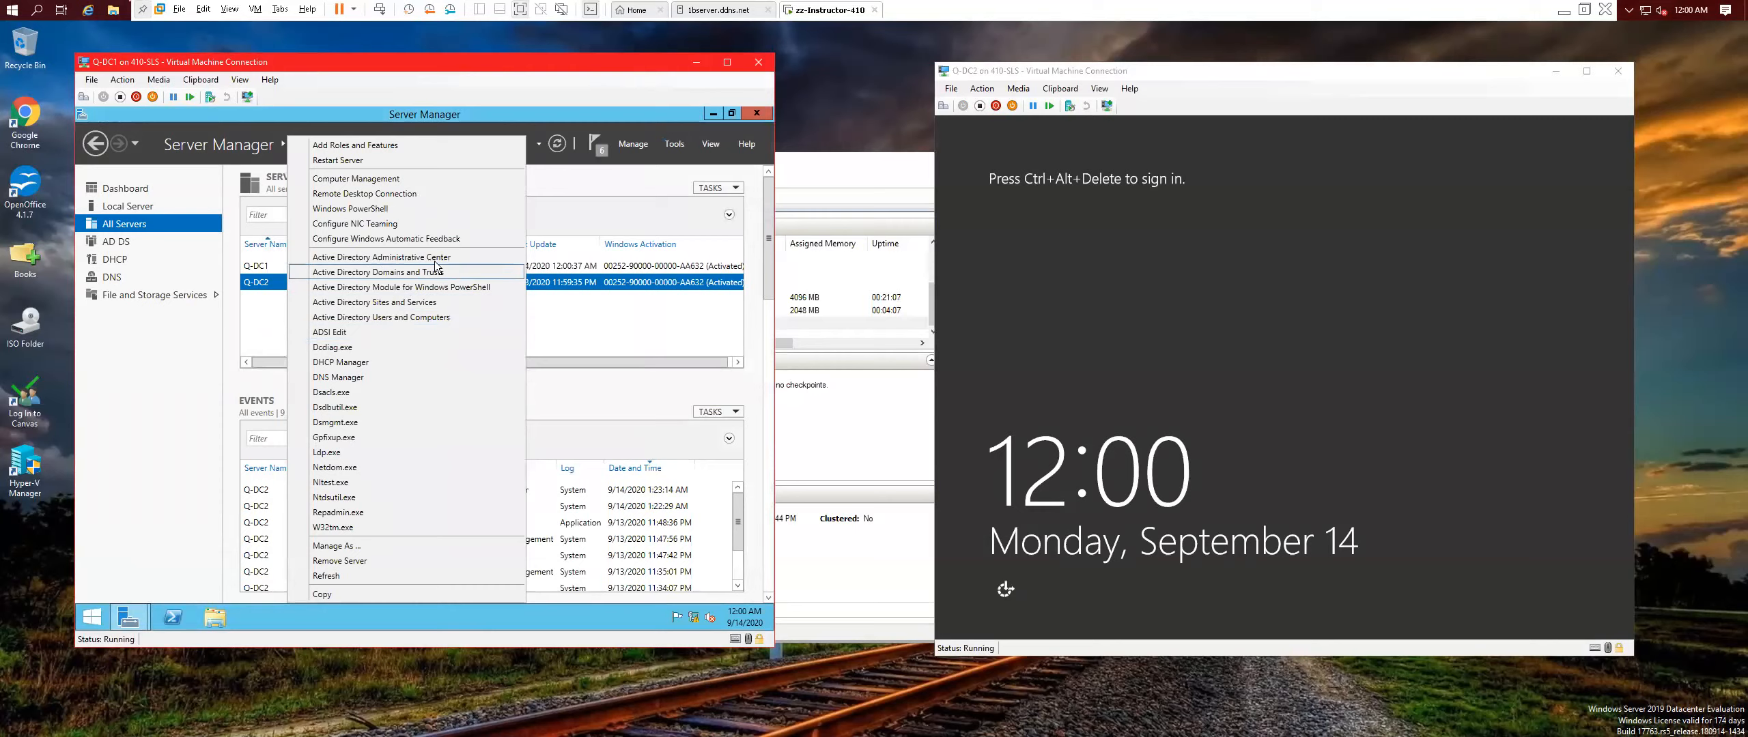
click(389, 366)
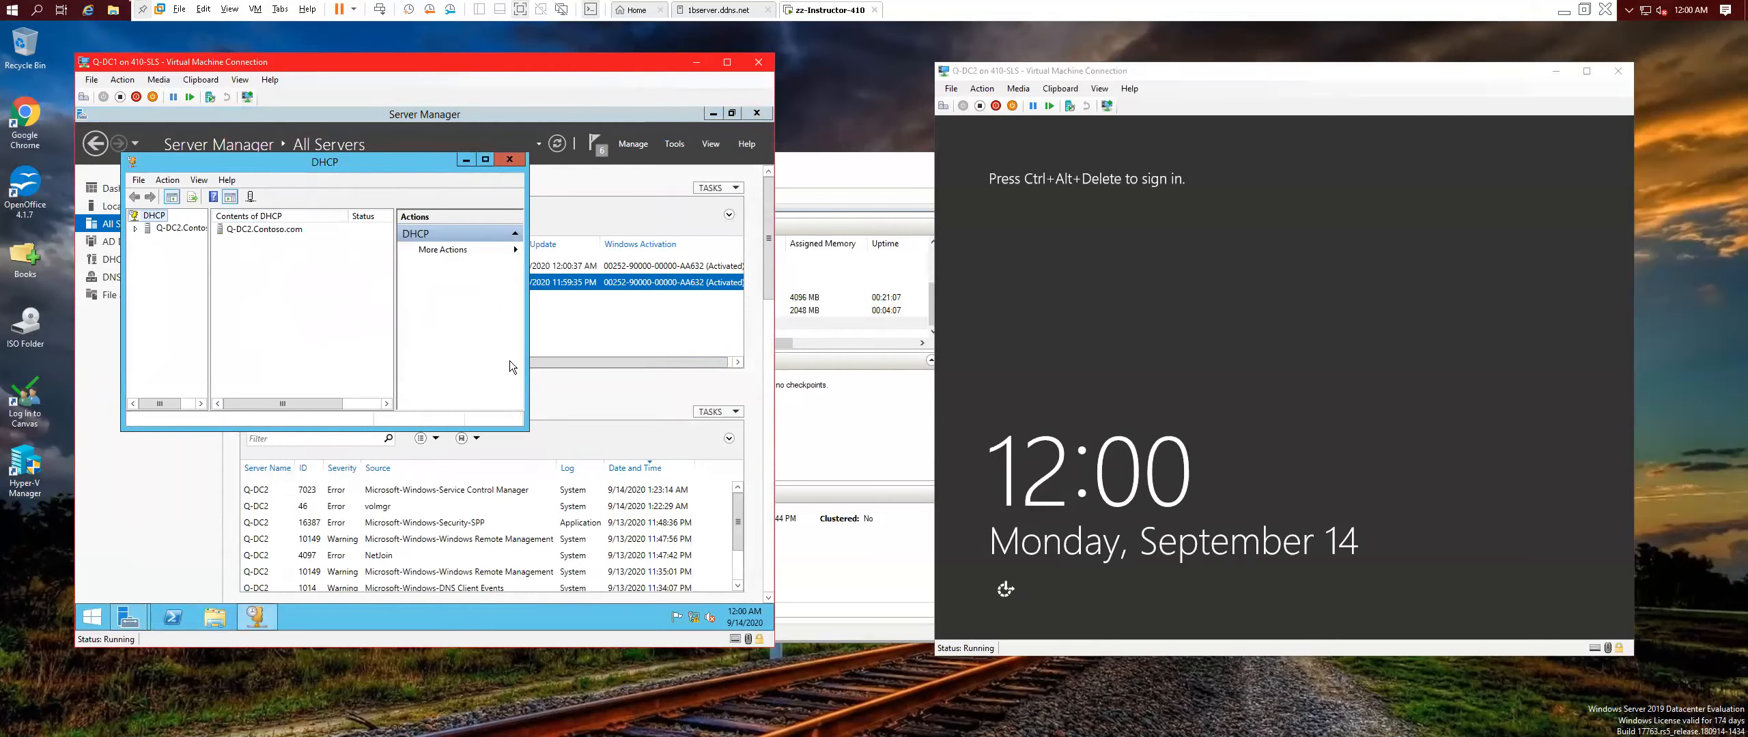
click(486, 159)
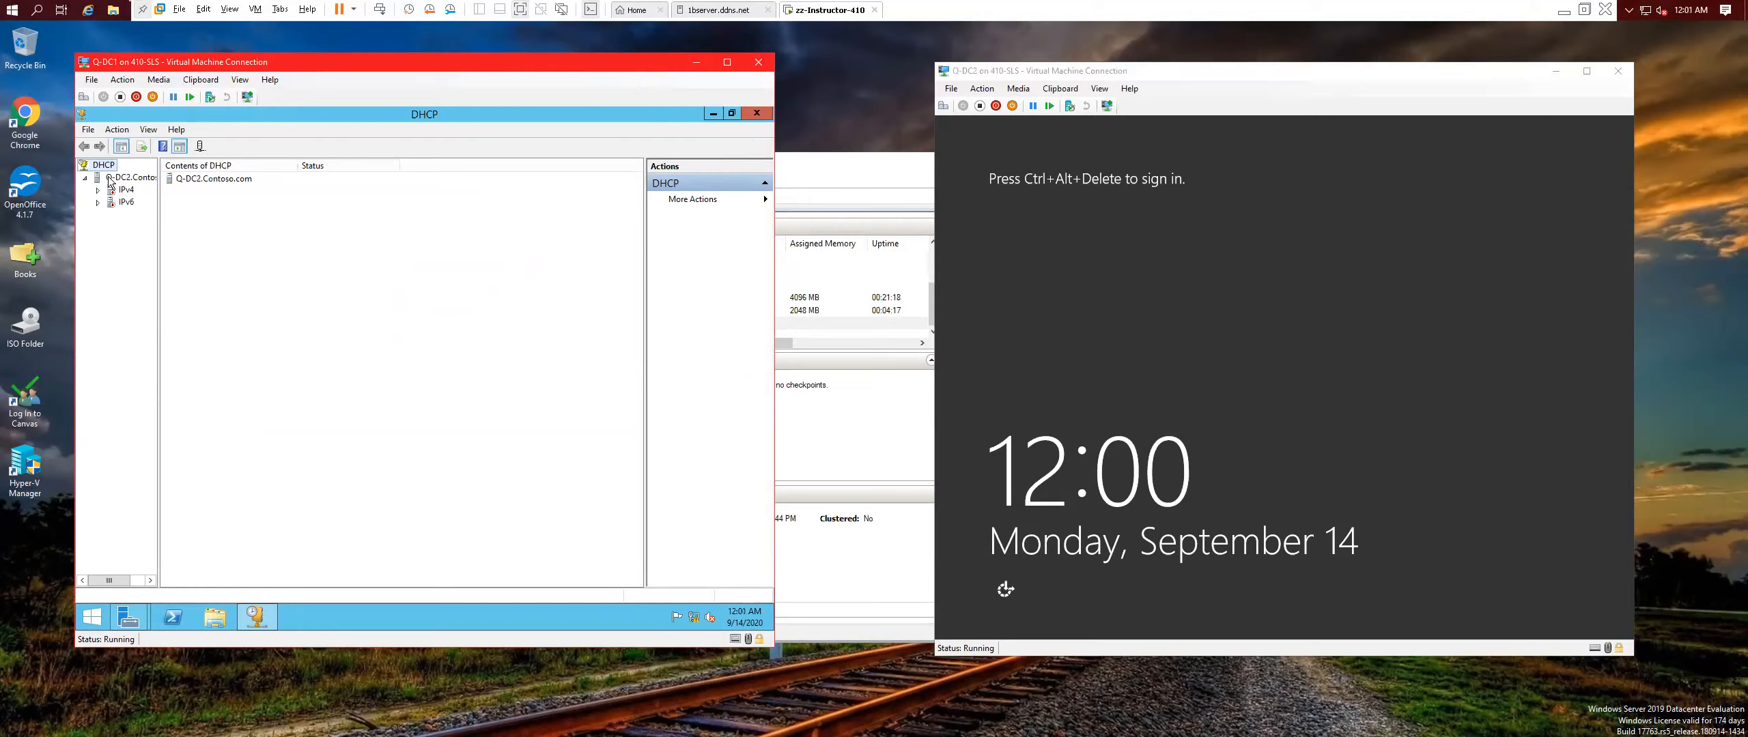
right_click(109, 189)
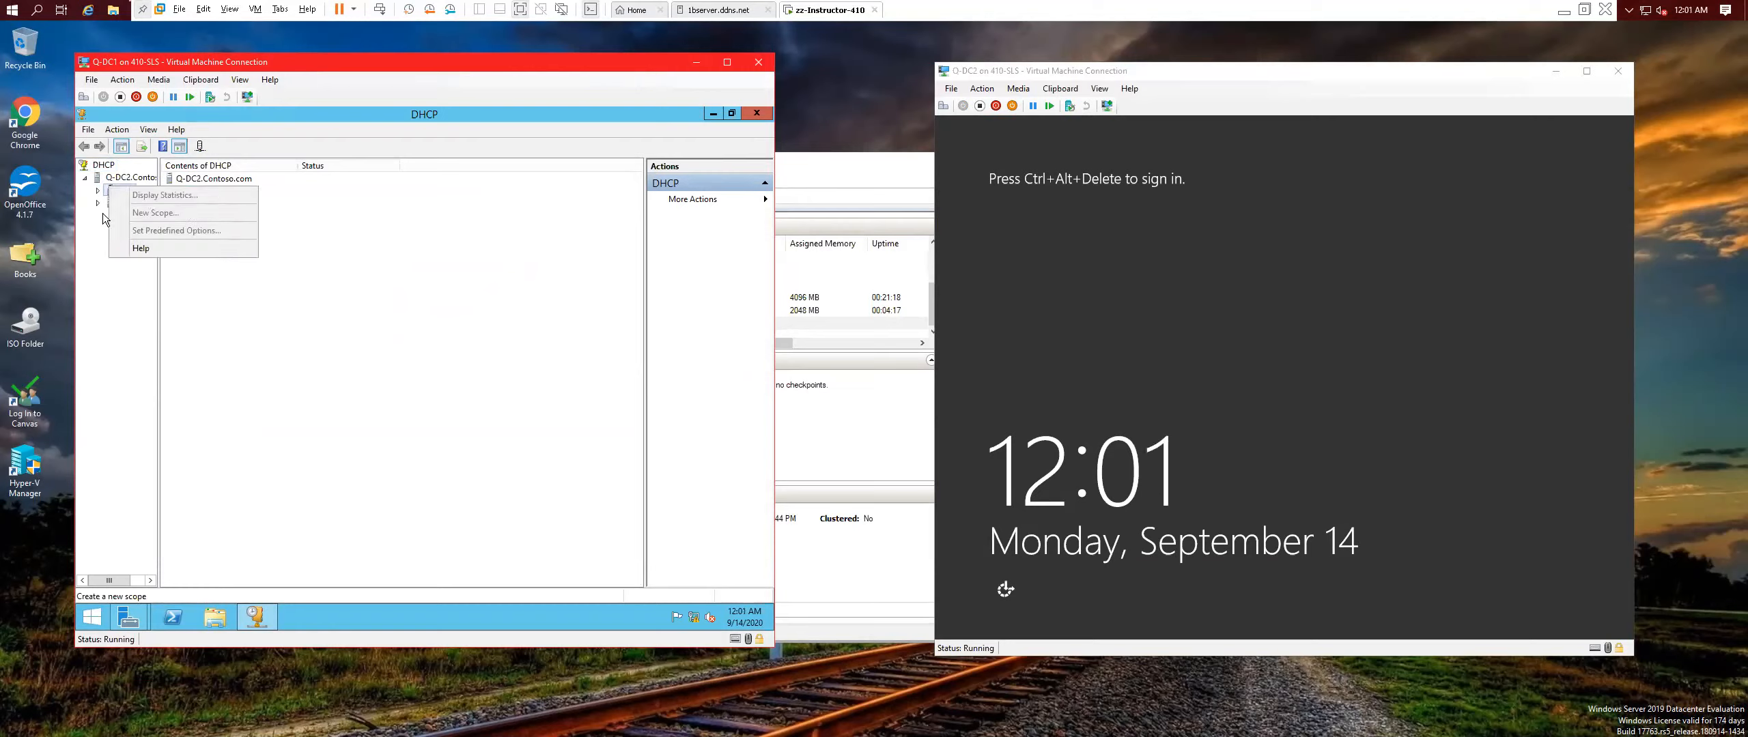
click(97, 190)
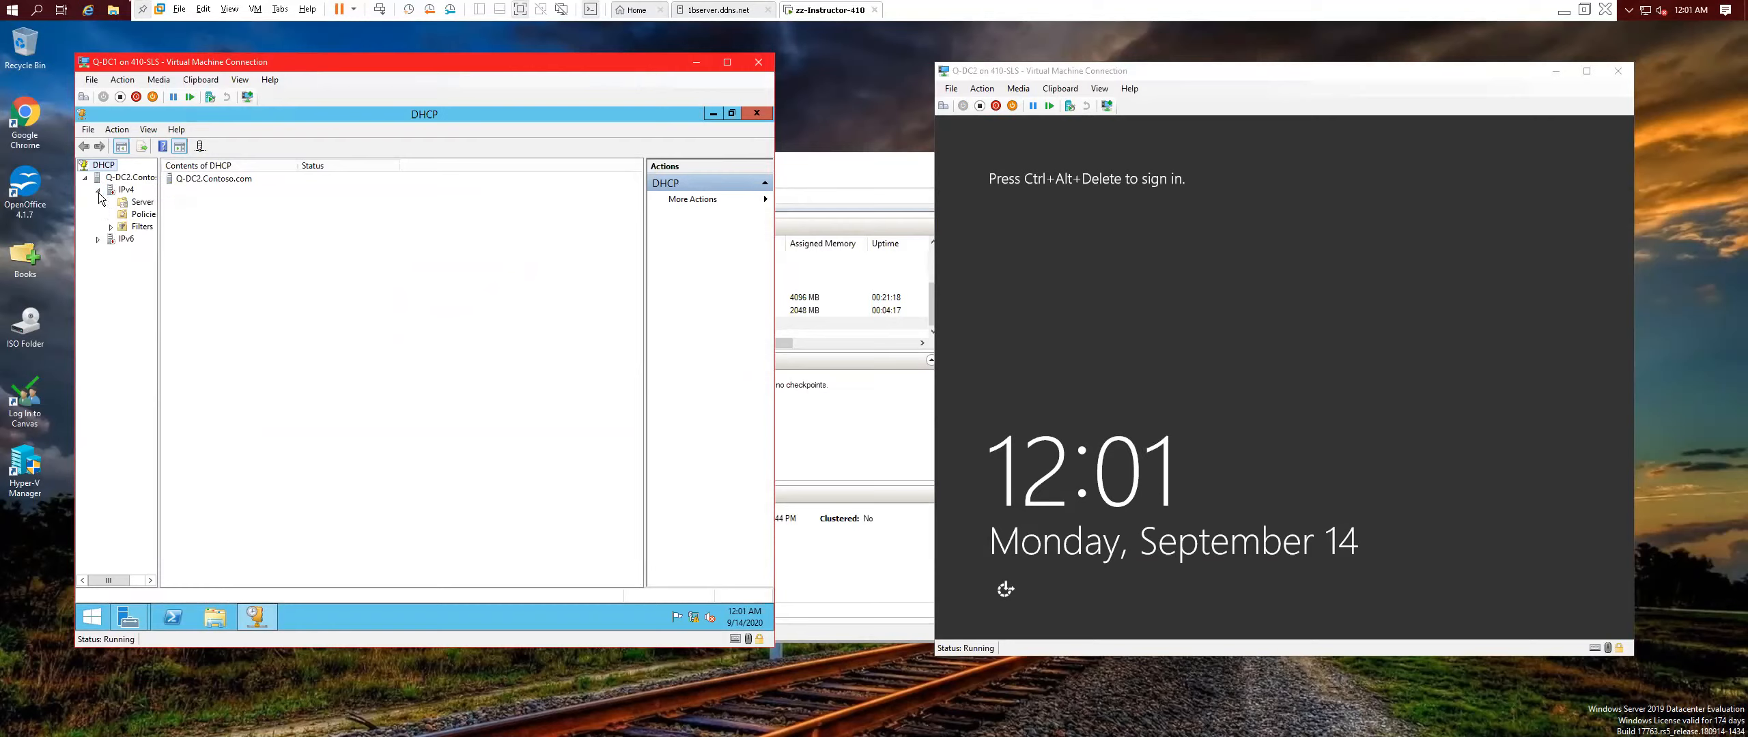
Start a new IPv4 scope in the DHCP console and give it a name.
right_click(121, 189)
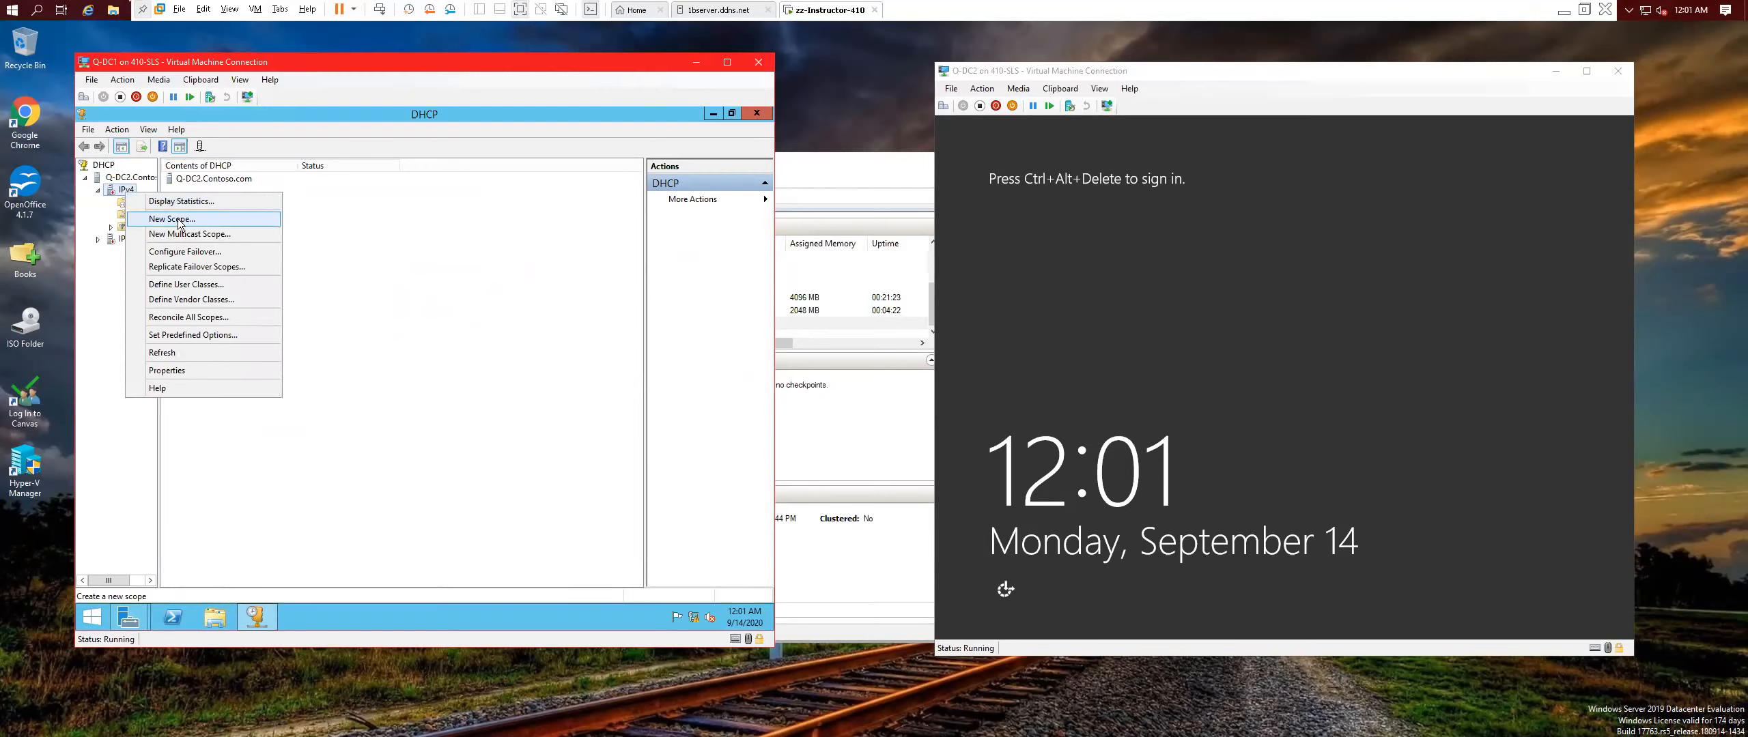
click(182, 220)
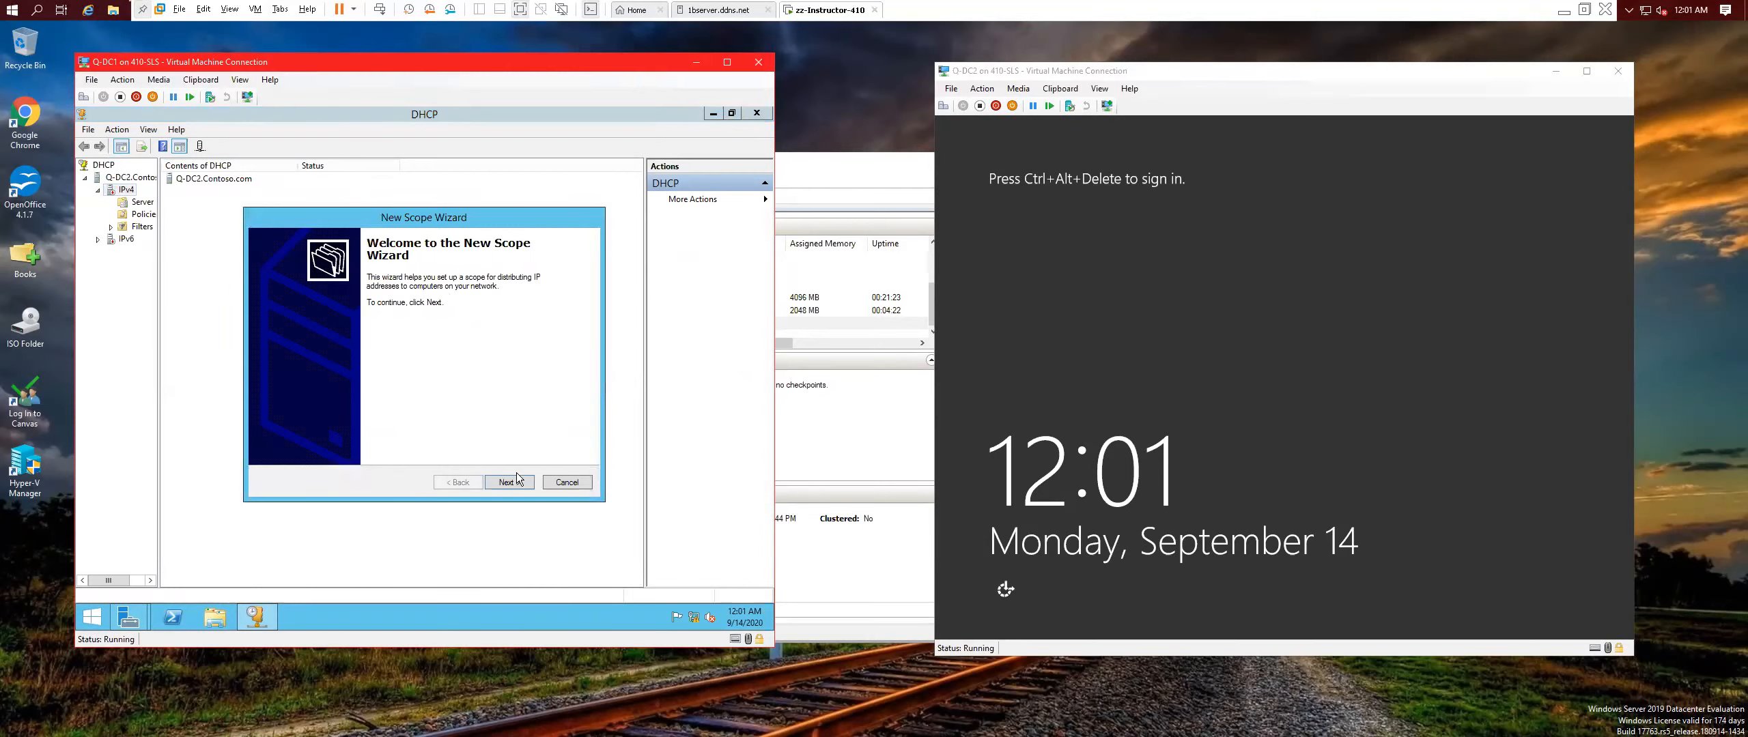
click(516, 482)
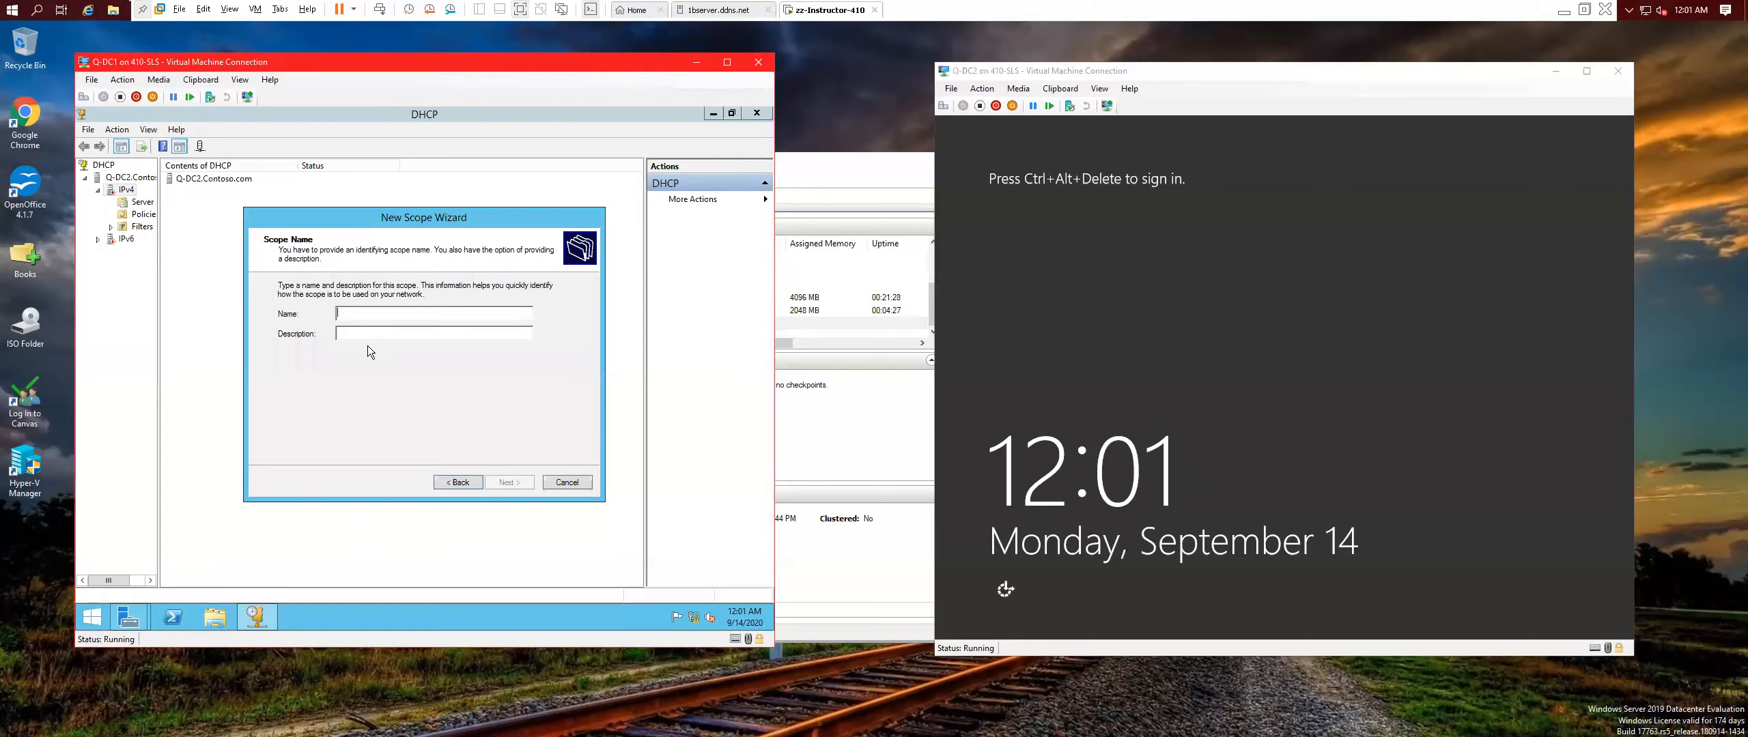
text(Q-scope)
Set the range 10.0.0.50–10.0.0.255 with mask 255.0.0.0, no exclusions, default lease.
click(517, 483)
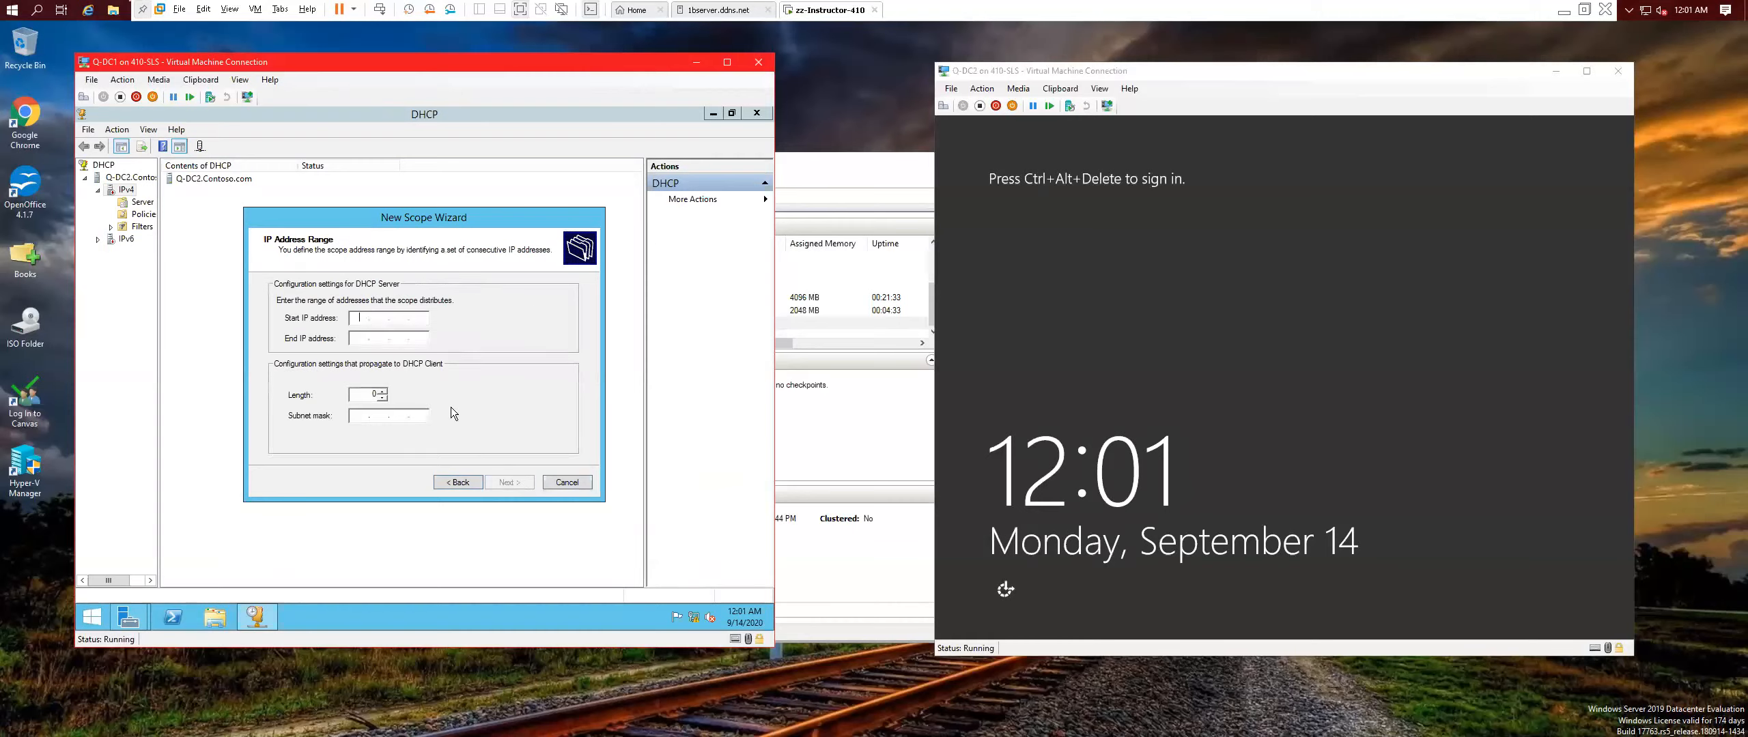
text(10)
click(361, 339)
text(10.0.0.255)
click(510, 482)
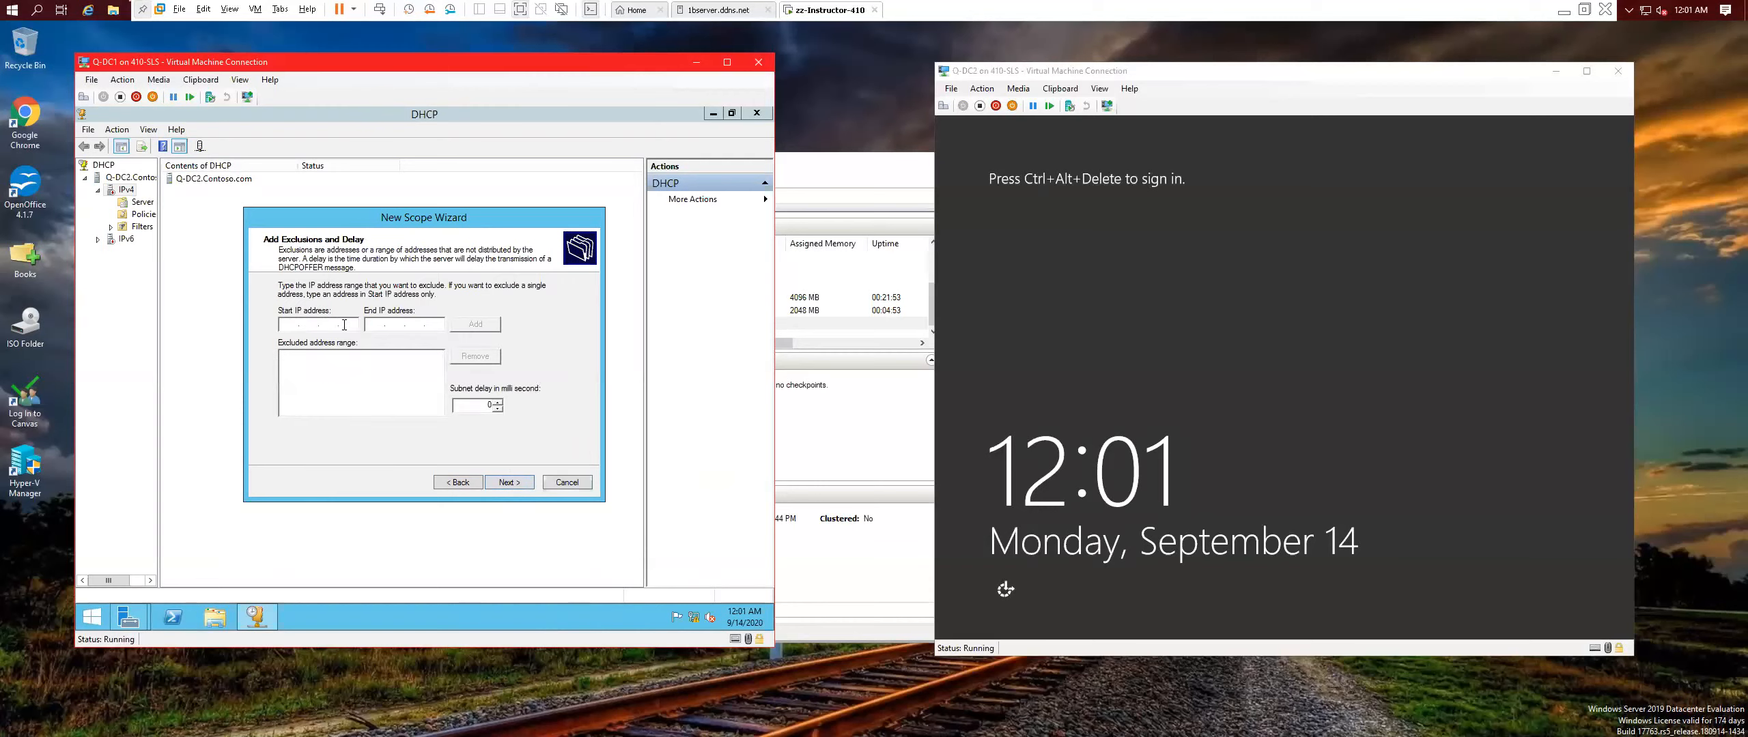
click(514, 482)
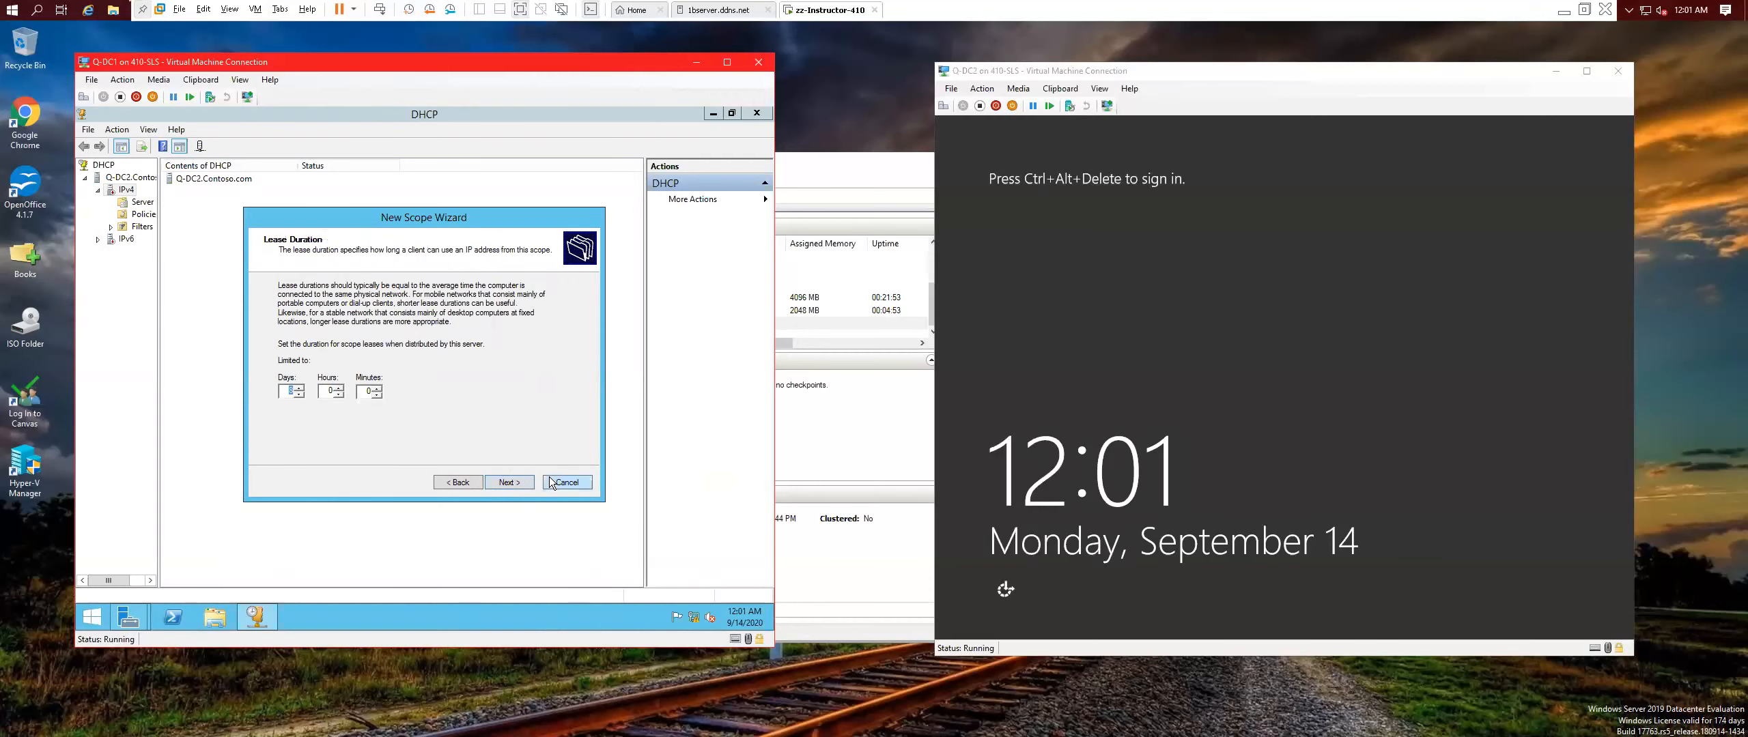
click(505, 482)
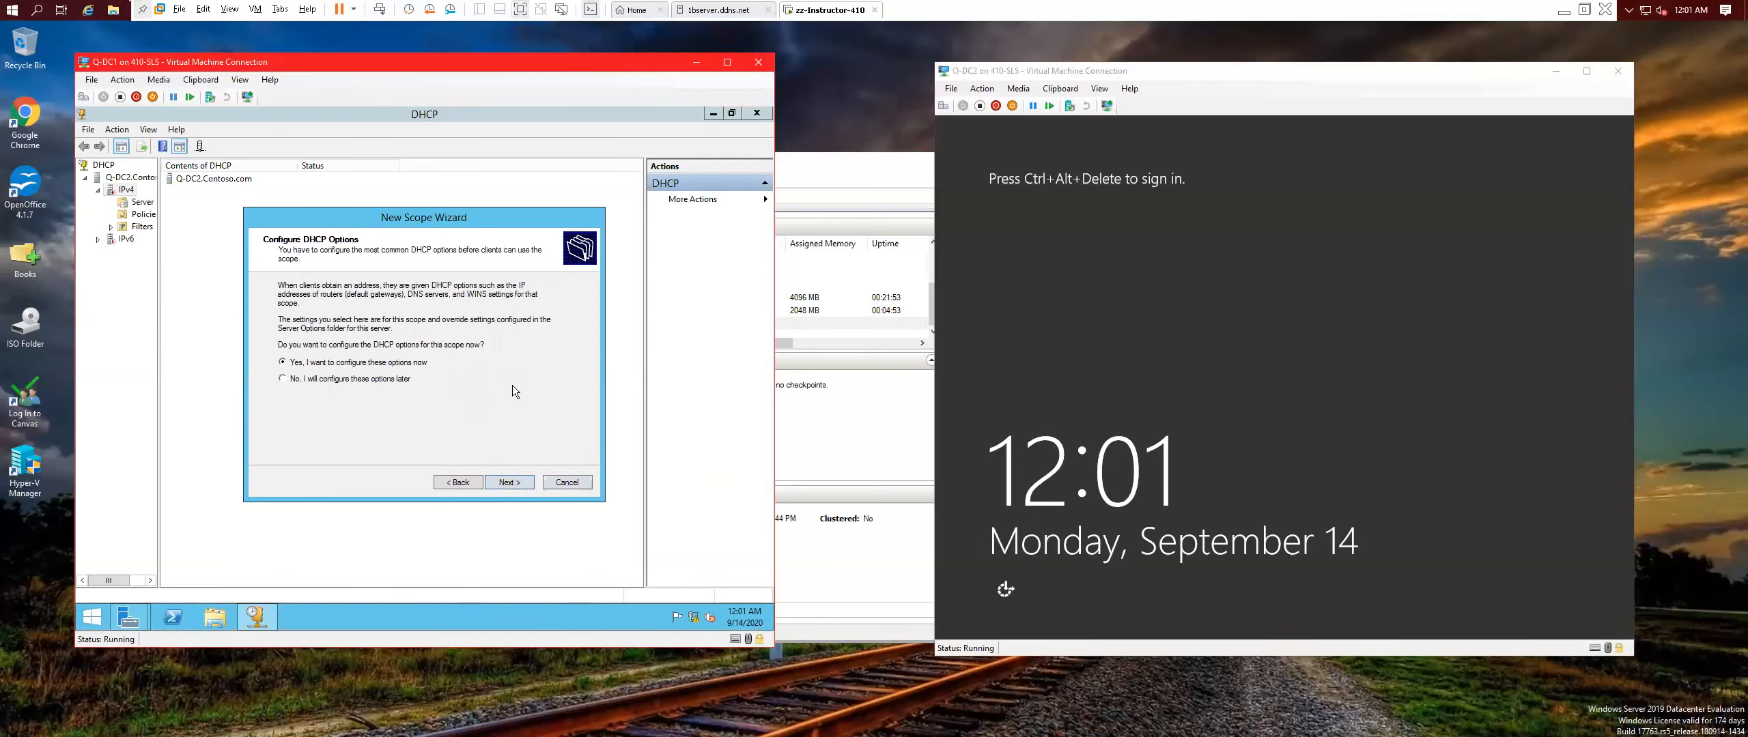
Configure scope options now, adding 10.0.0.1 and 10.0.0.2 as default gateways.
click(519, 485)
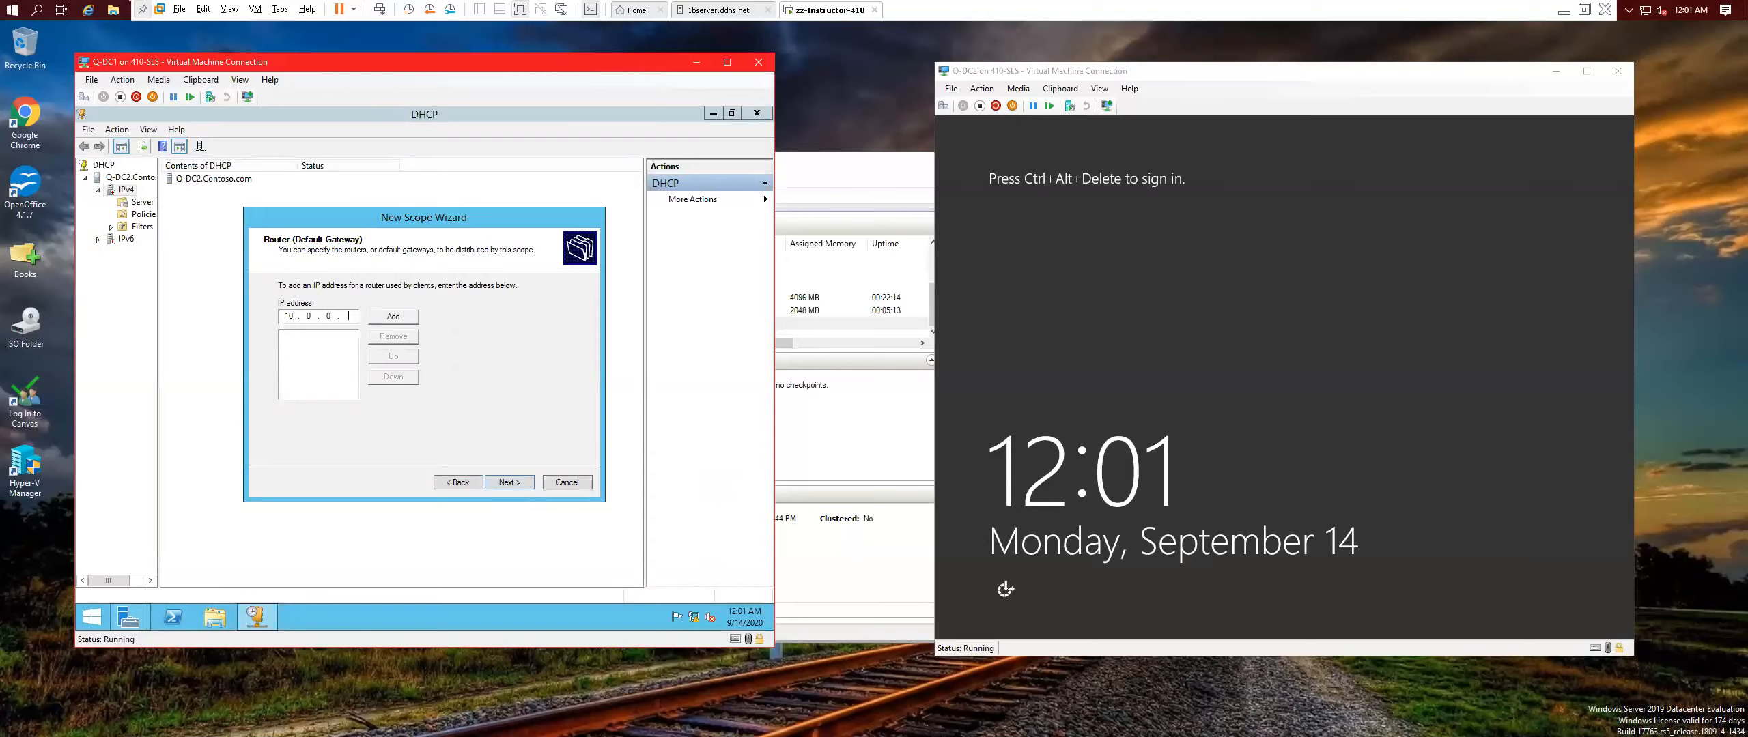
click(403, 318)
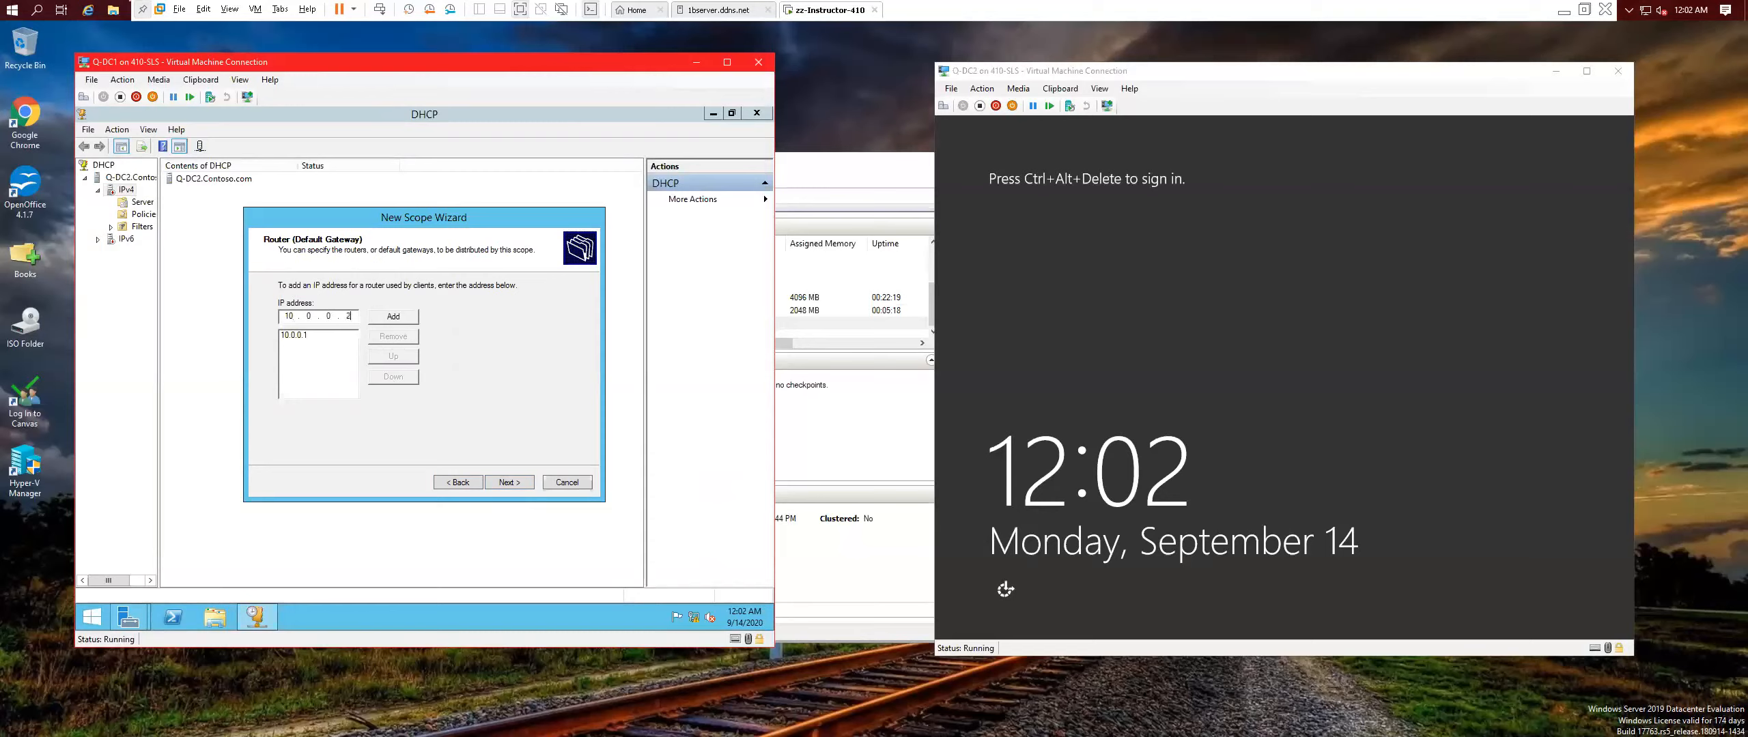
click(413, 316)
click(518, 483)
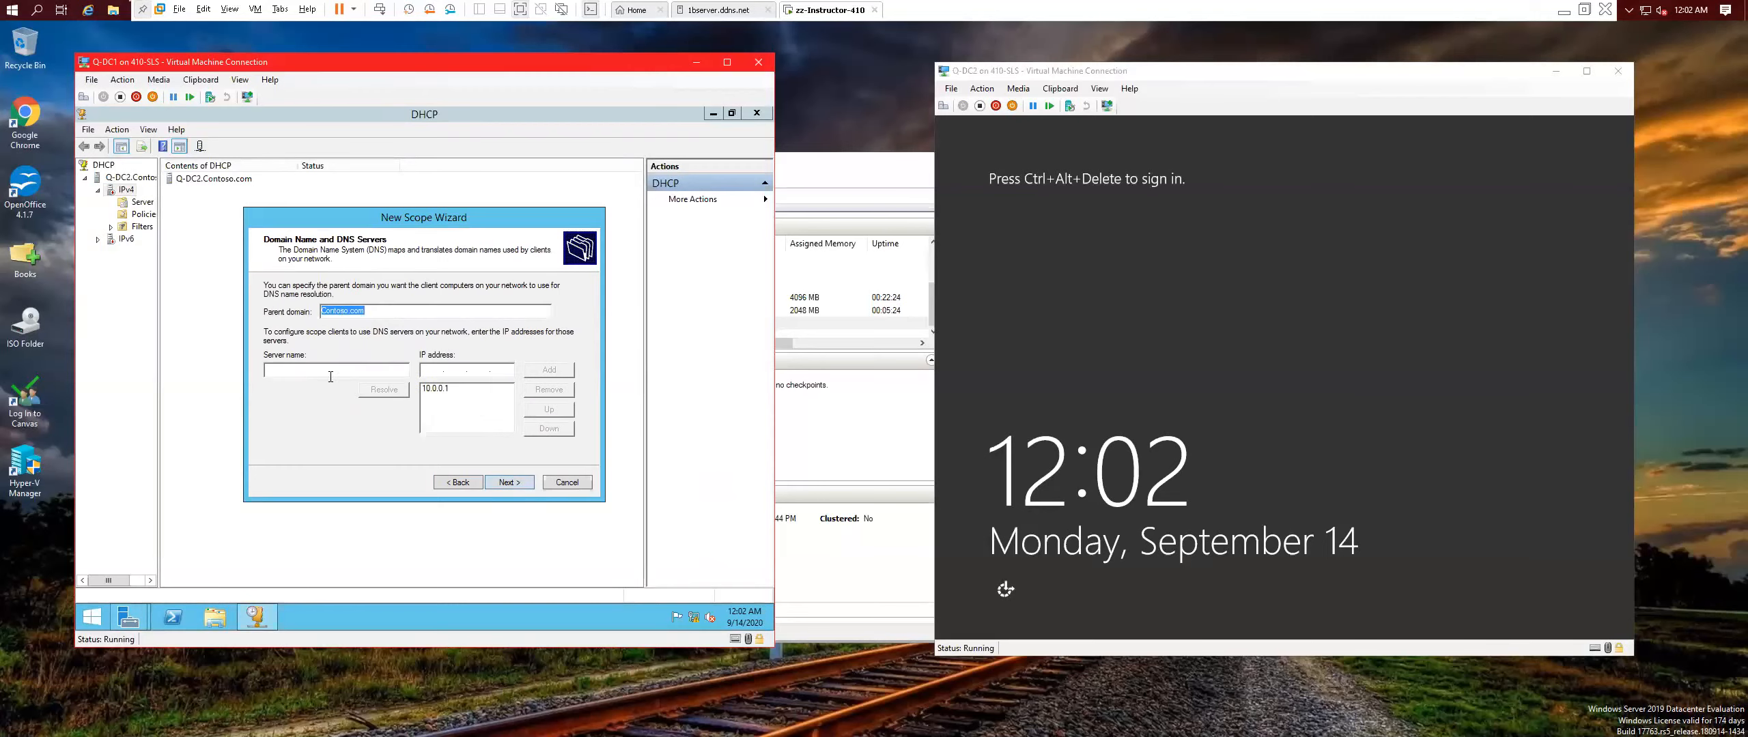
Resolve q-dc2 and add it as a DNS server, skip WINS, then activate and finish the scope.
click(360, 366)
text(q-dc2)
click(381, 391)
click(544, 369)
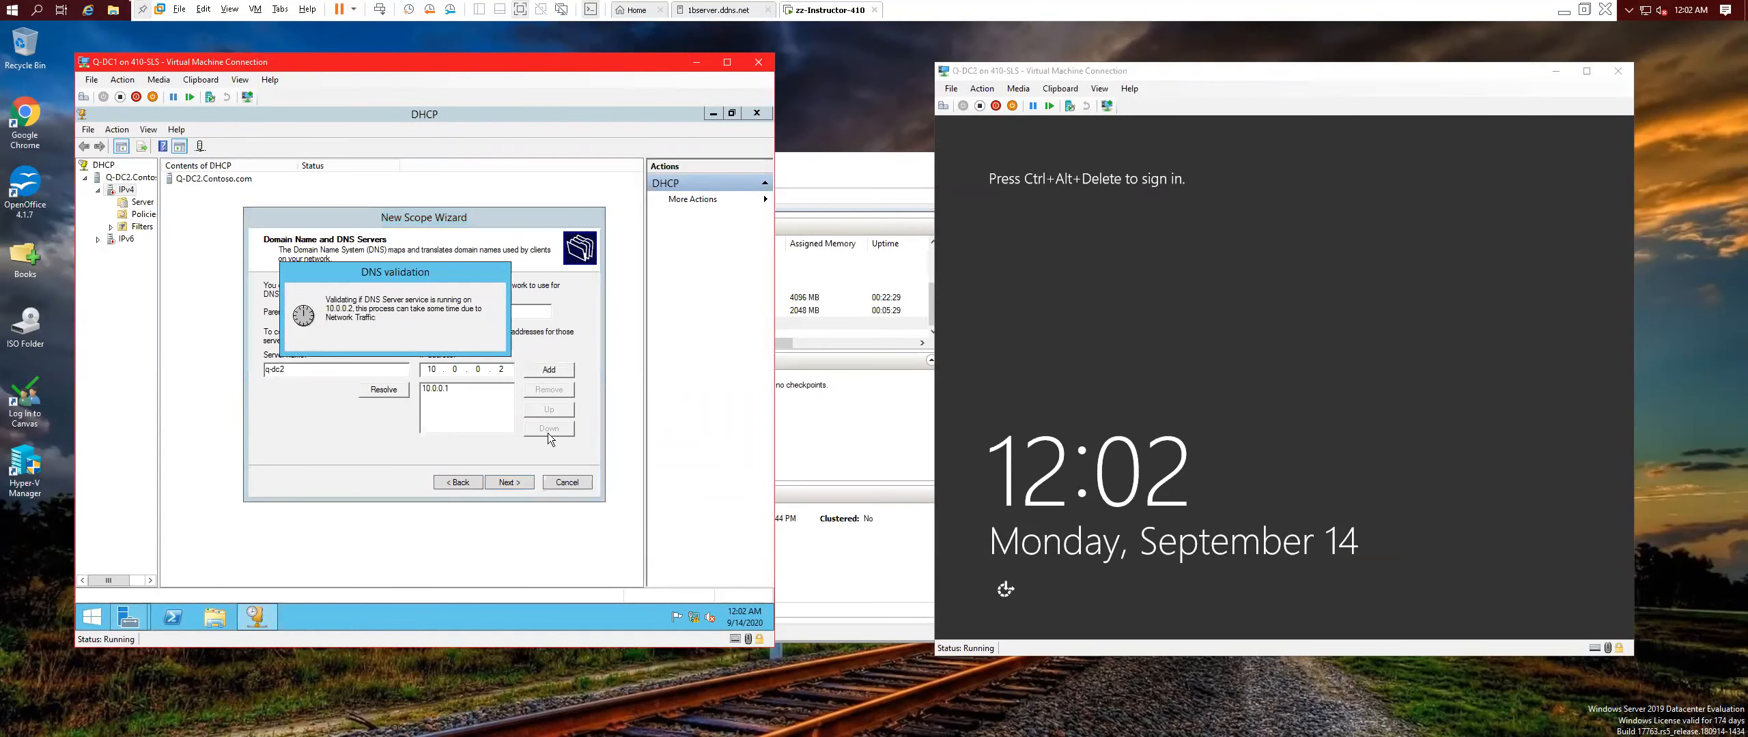
click(515, 489)
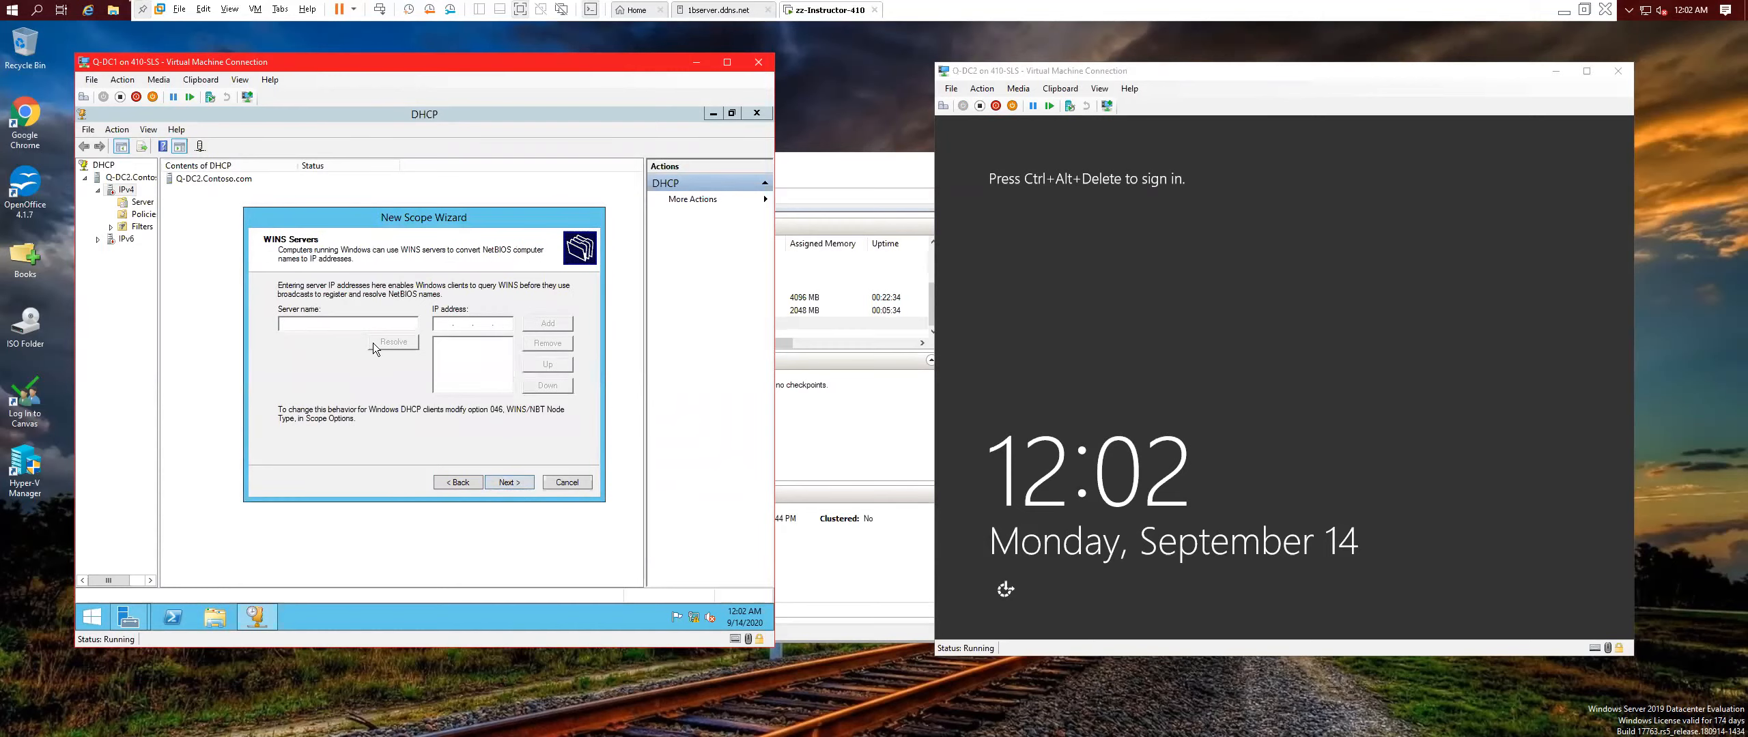
click(524, 483)
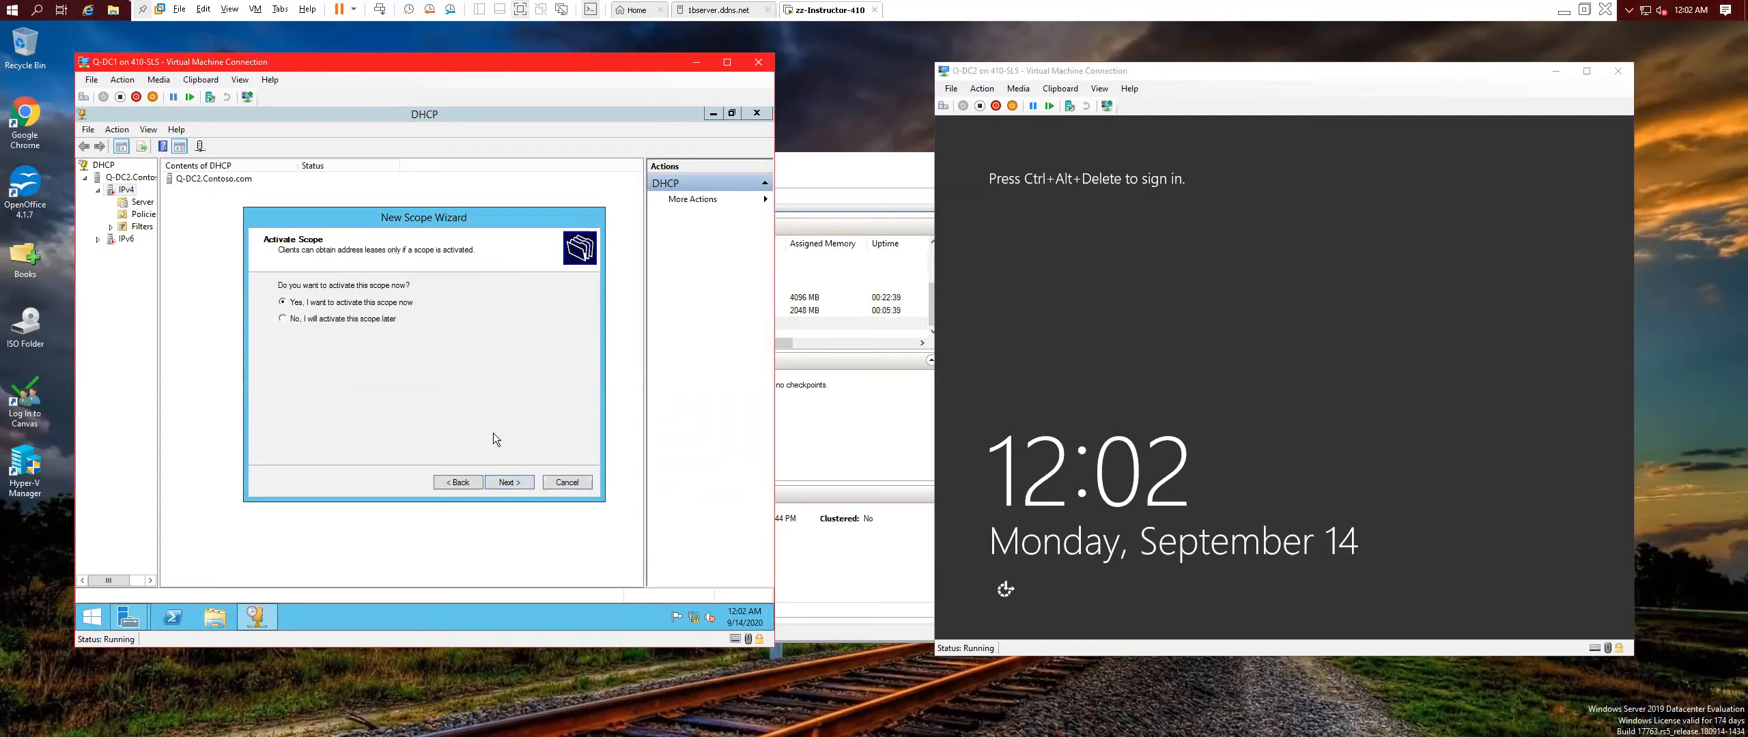
click(520, 486)
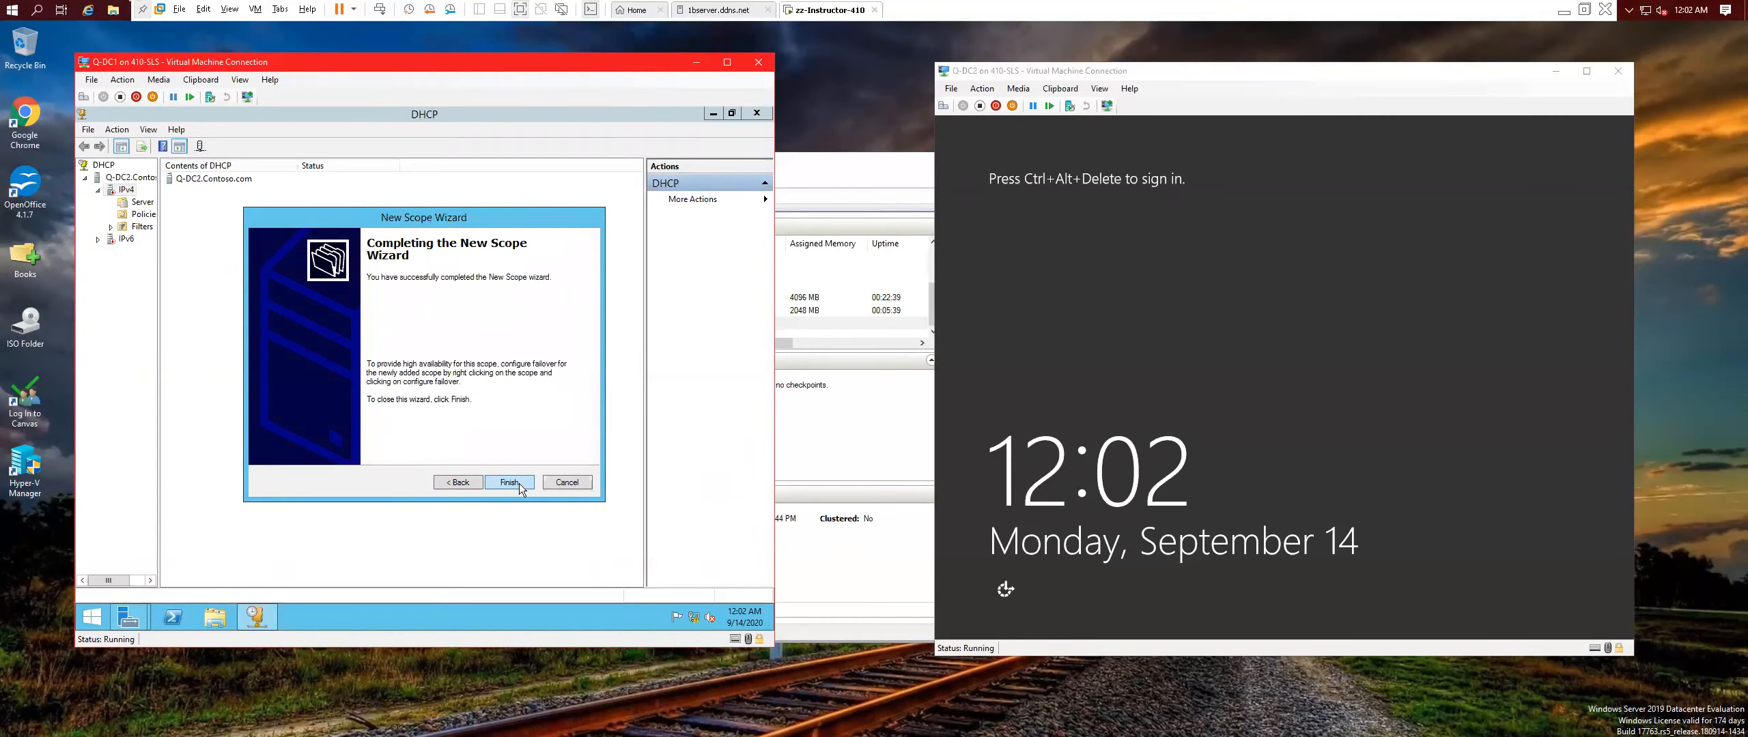
click(522, 485)
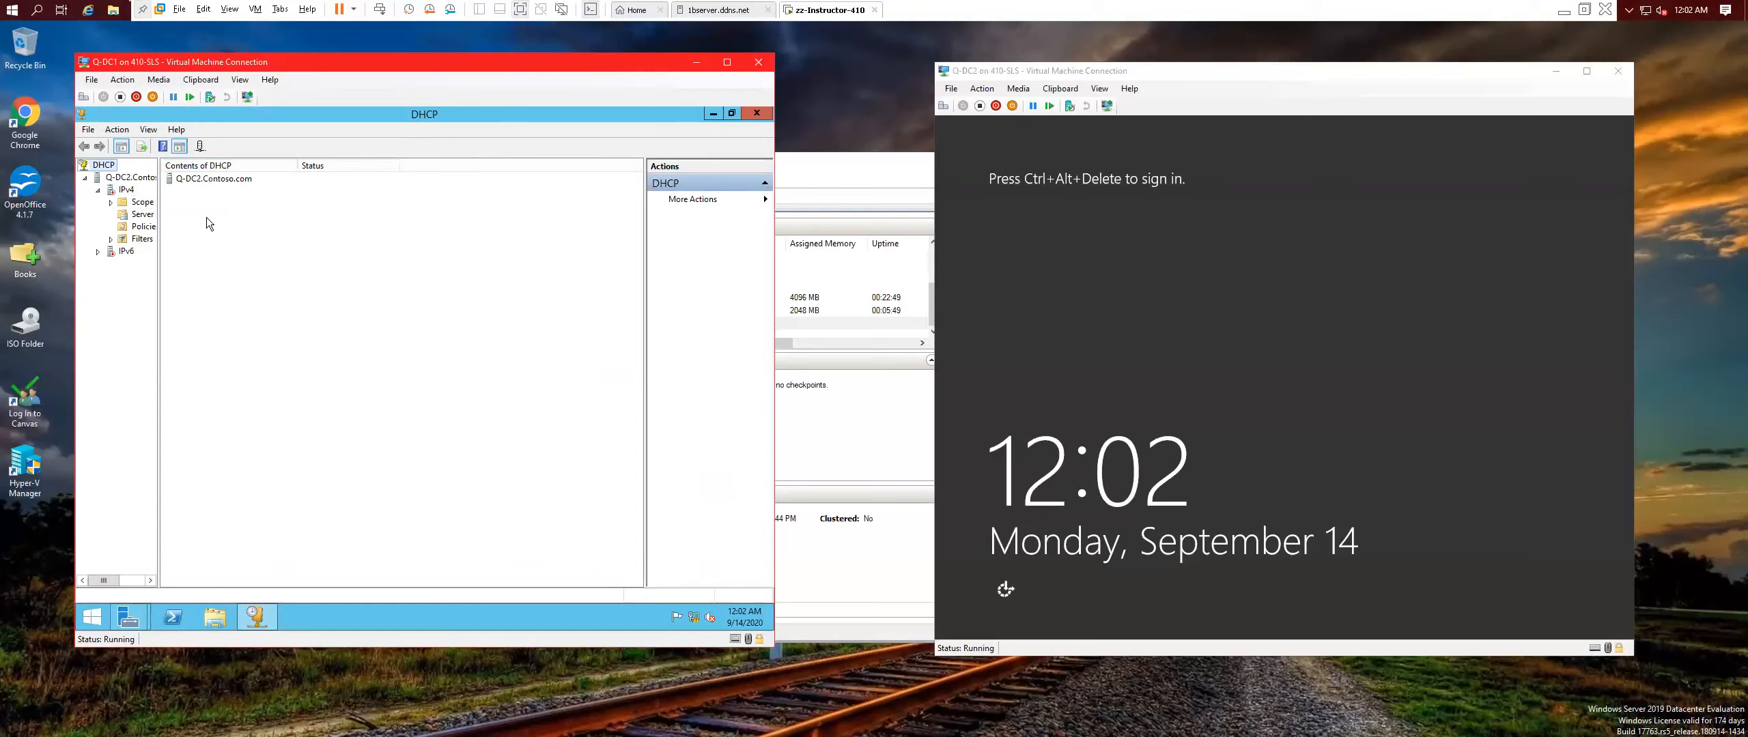
Minimize the DHCP console and Server Manager to reveal the Q-DC1 desktop.
click(712, 115)
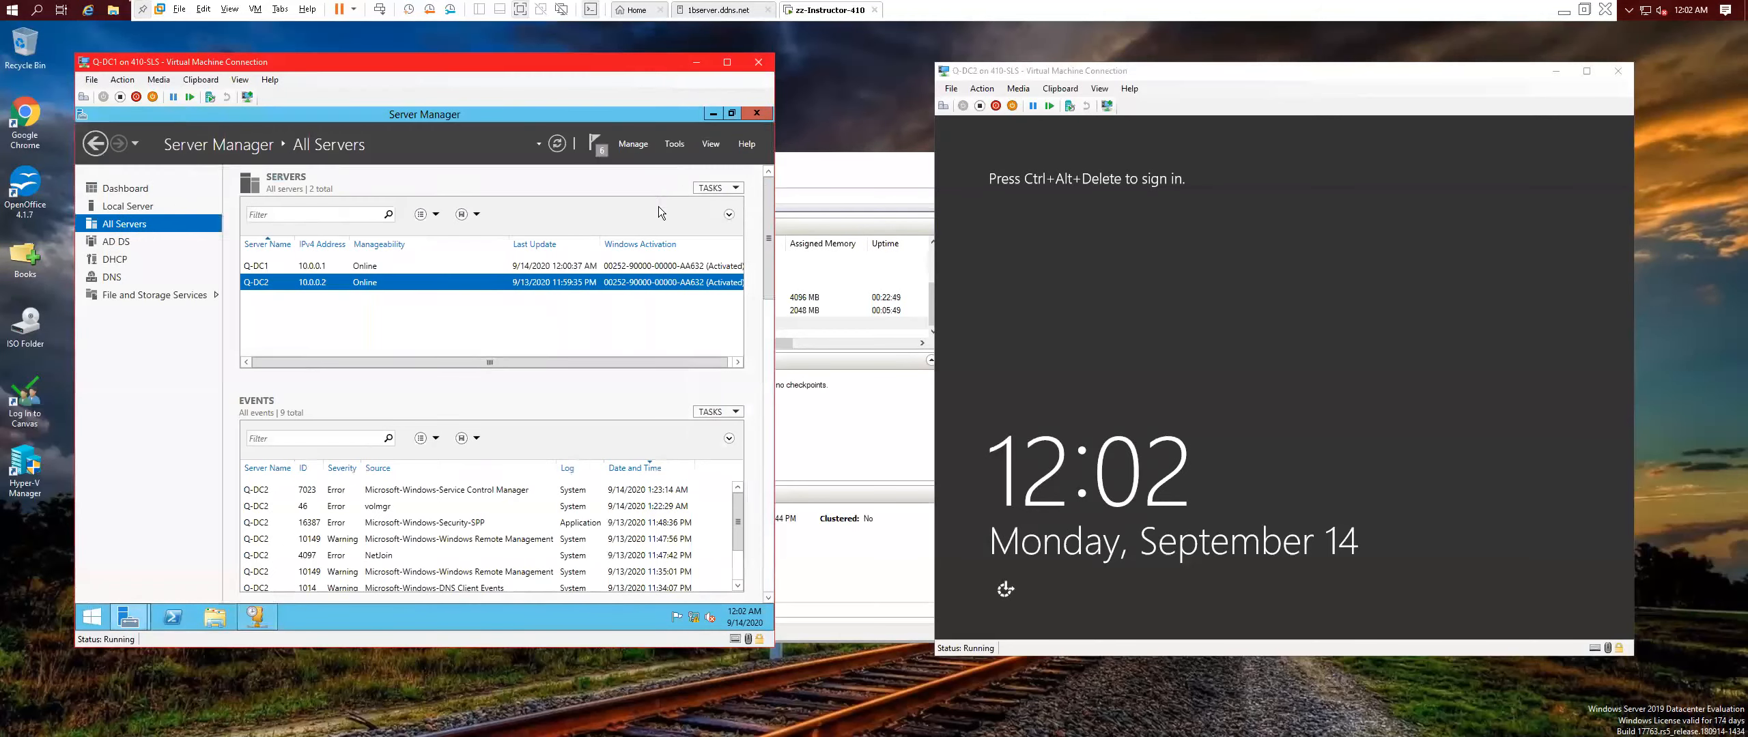
click(709, 116)
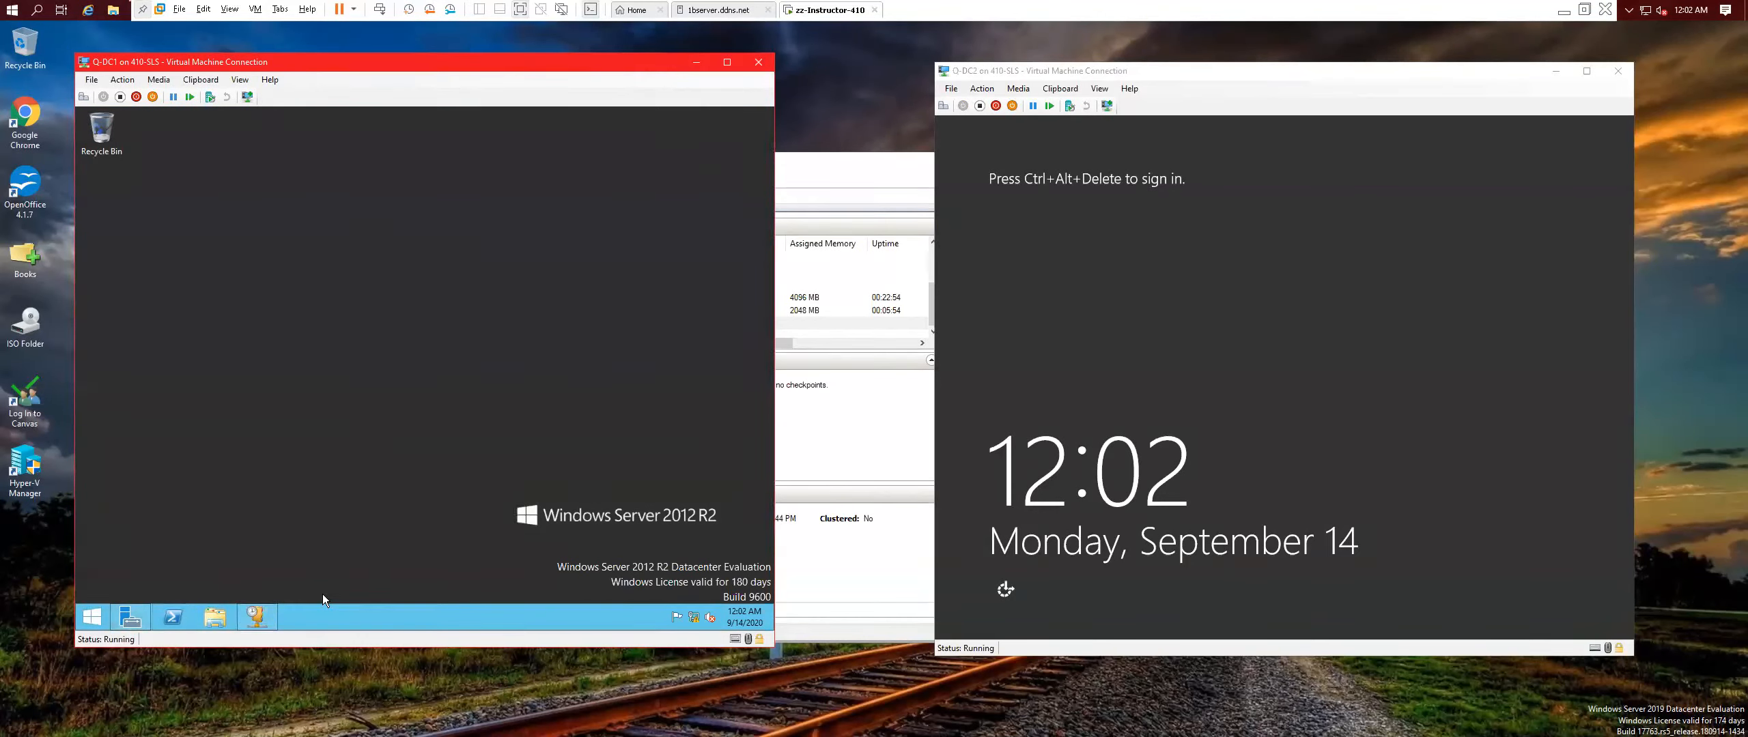
Restore Server Manager from the taskbar to view the feature removal progress.
click(129, 619)
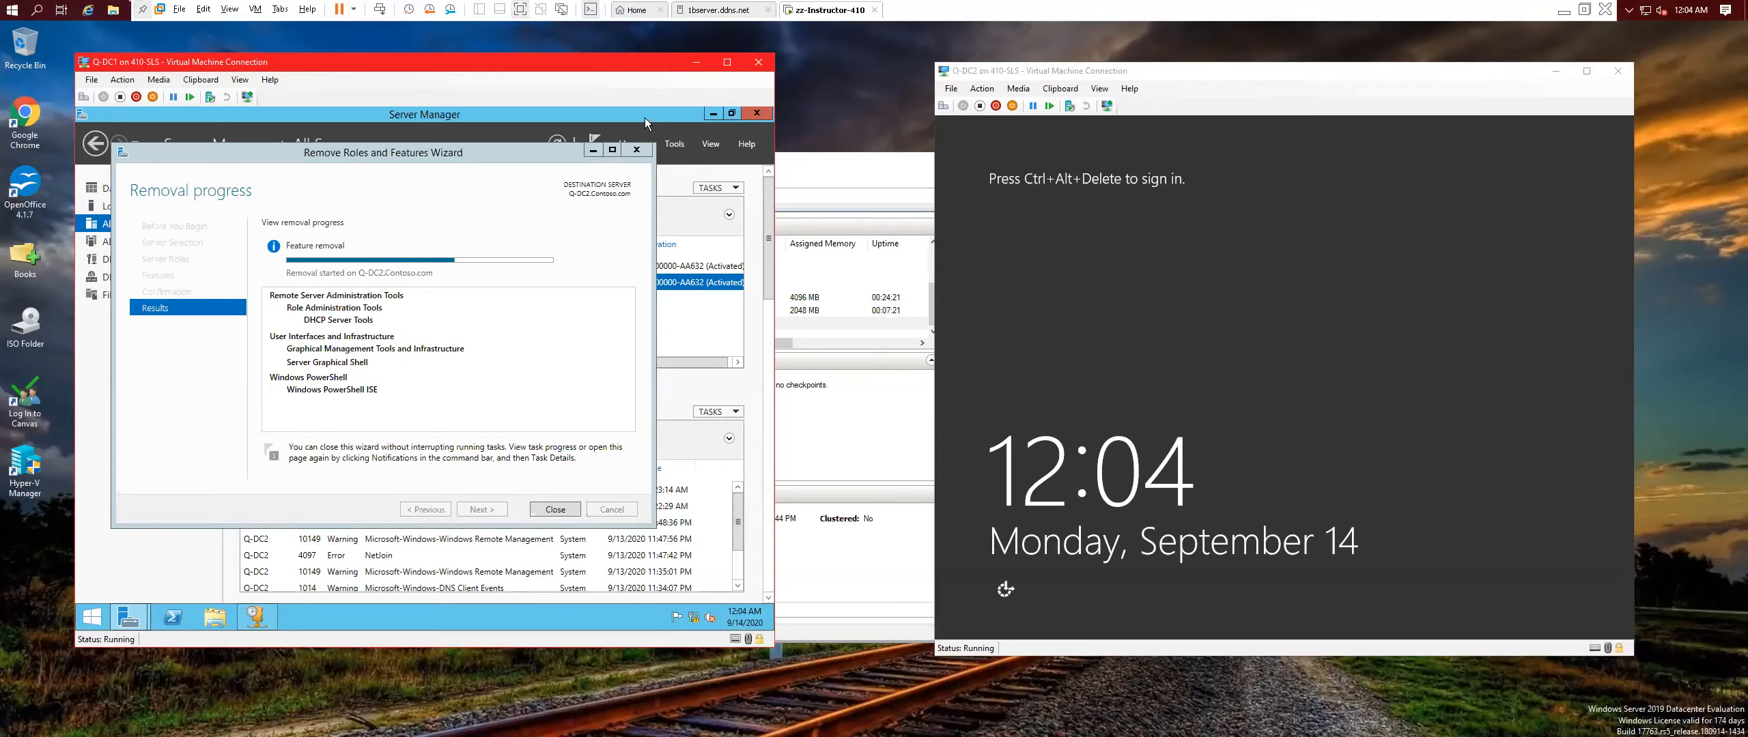
Open DHCP Manager for Q-DC2 from All Servers and restart its DHCP service.
click(592, 150)
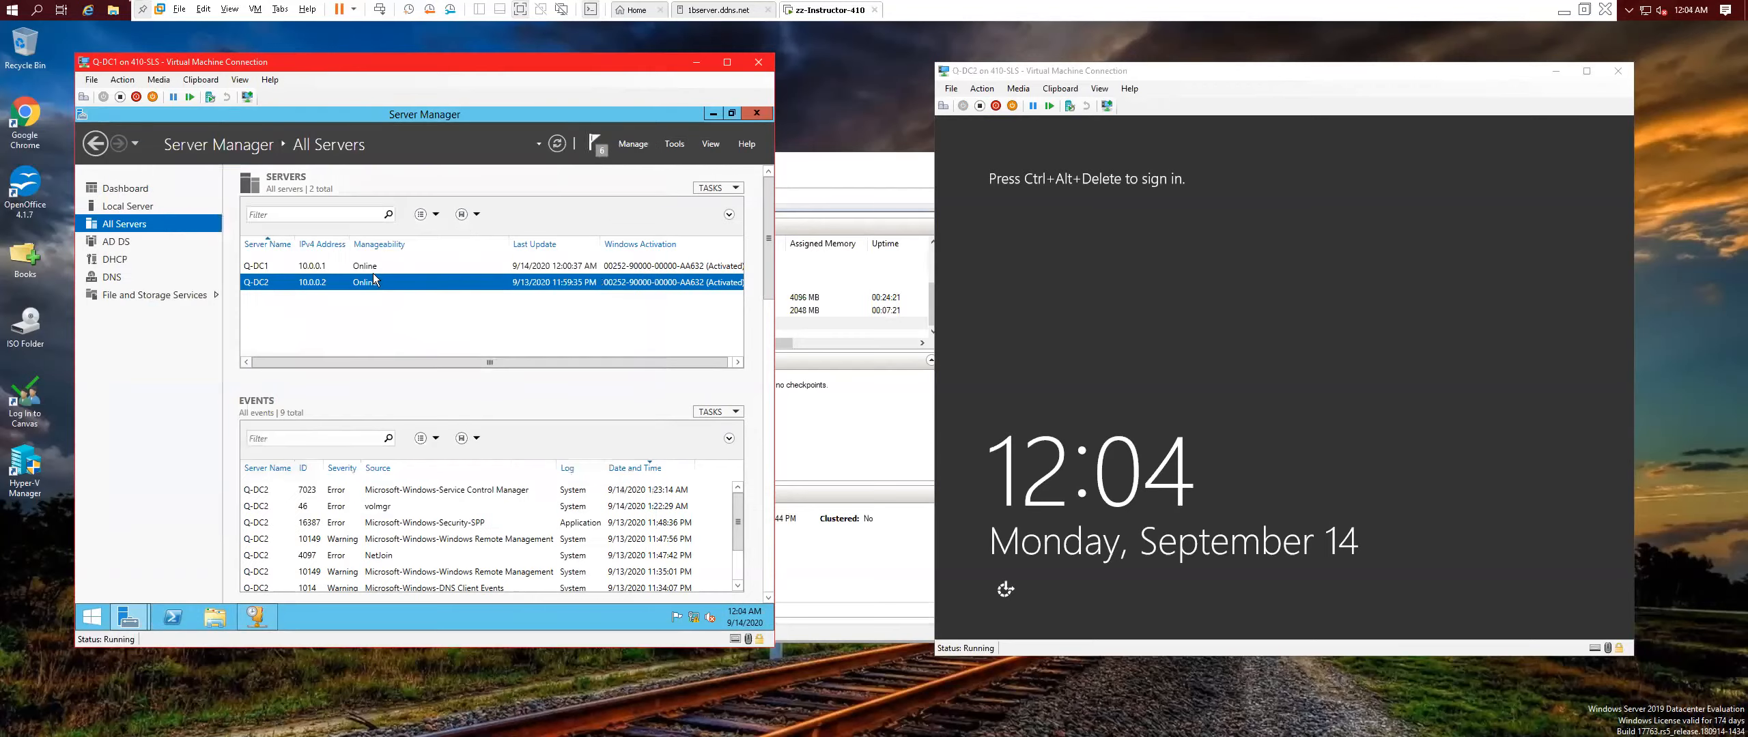
right_click(344, 283)
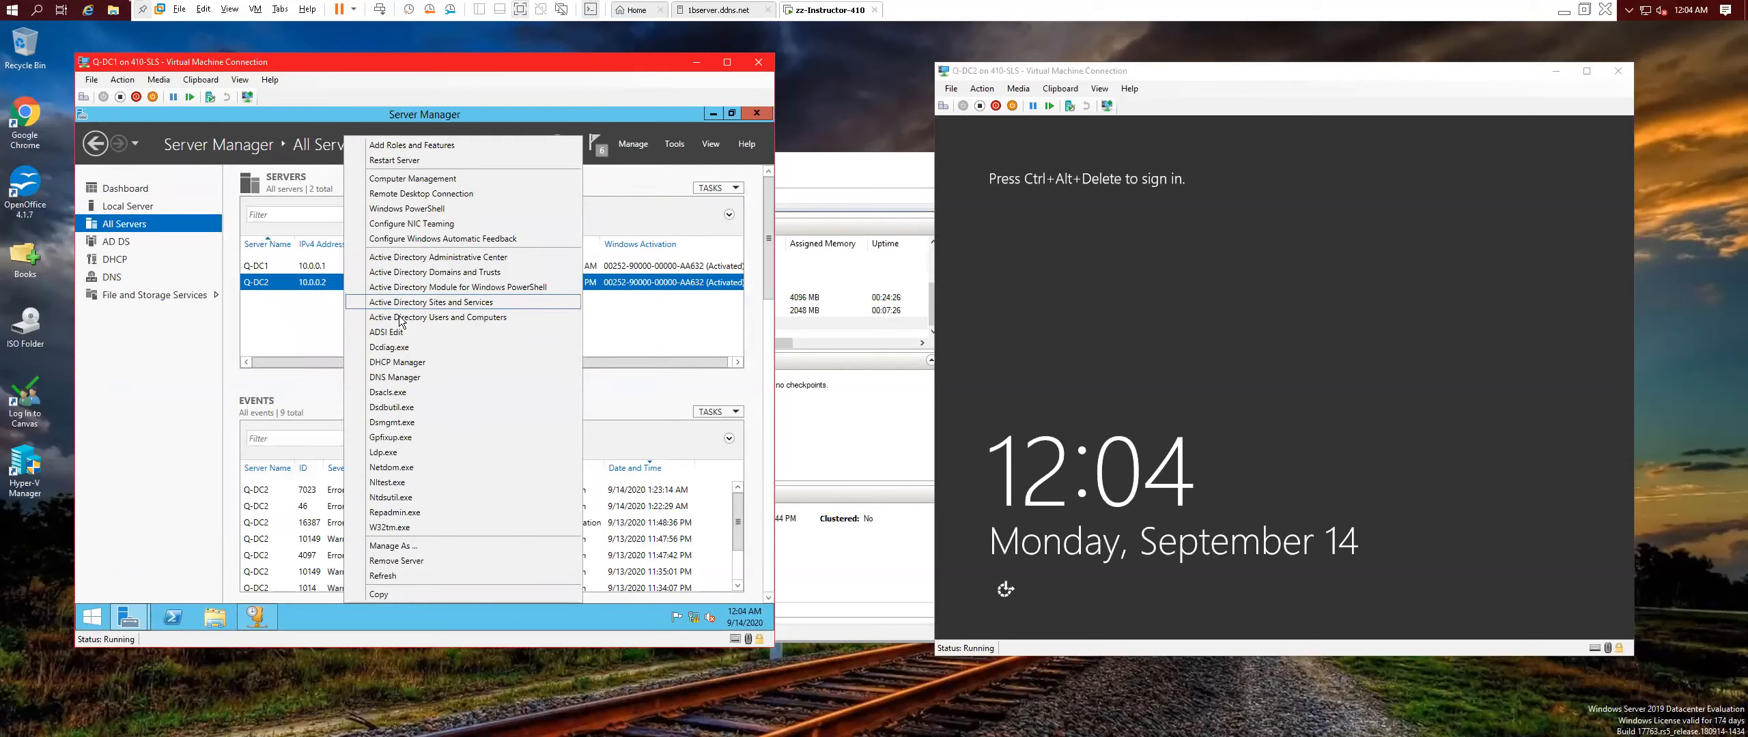
click(412, 364)
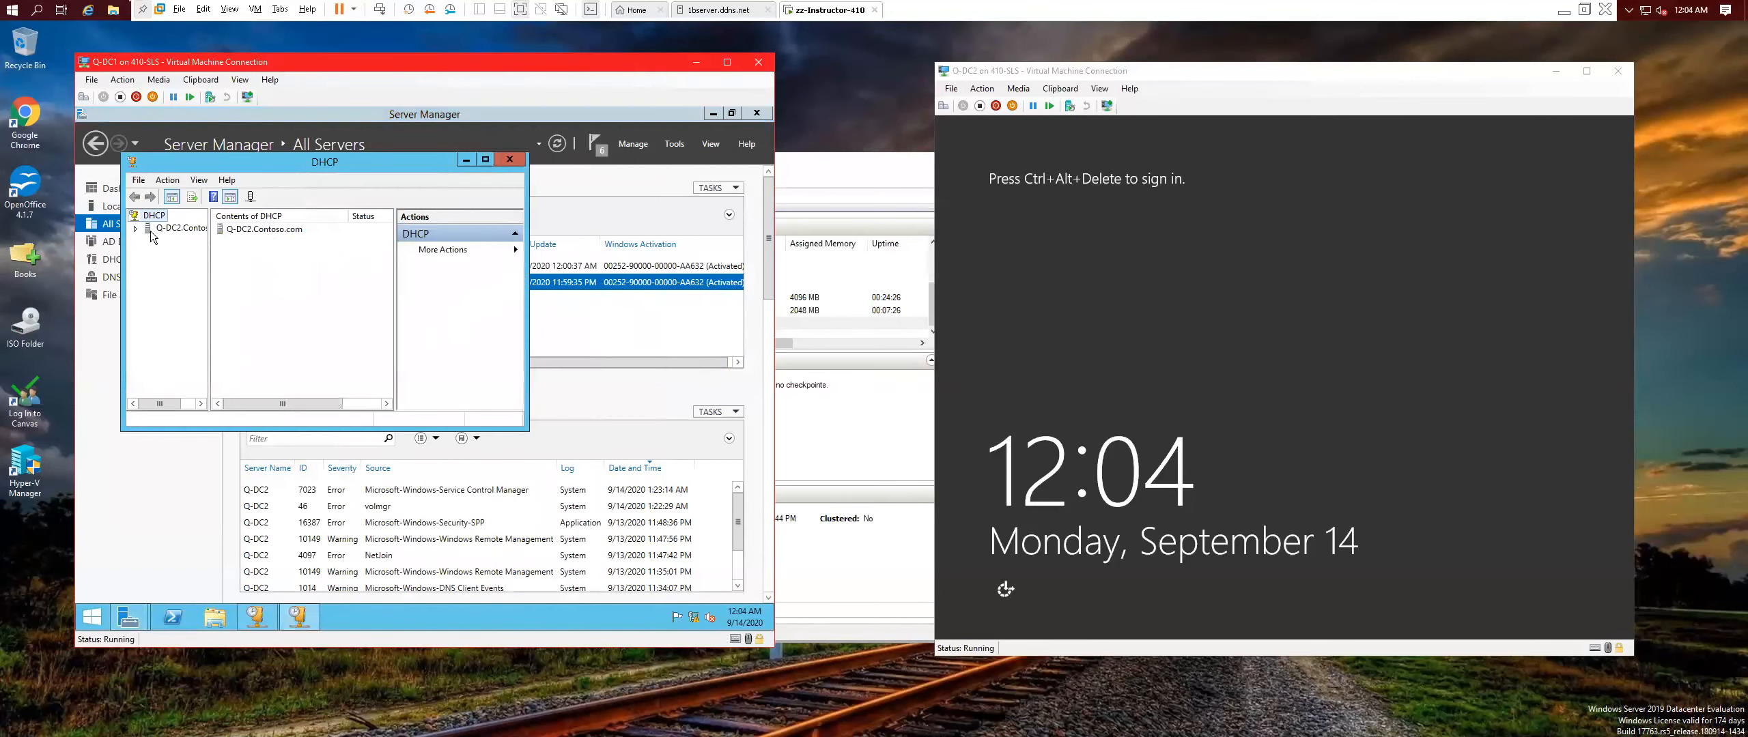
click(135, 230)
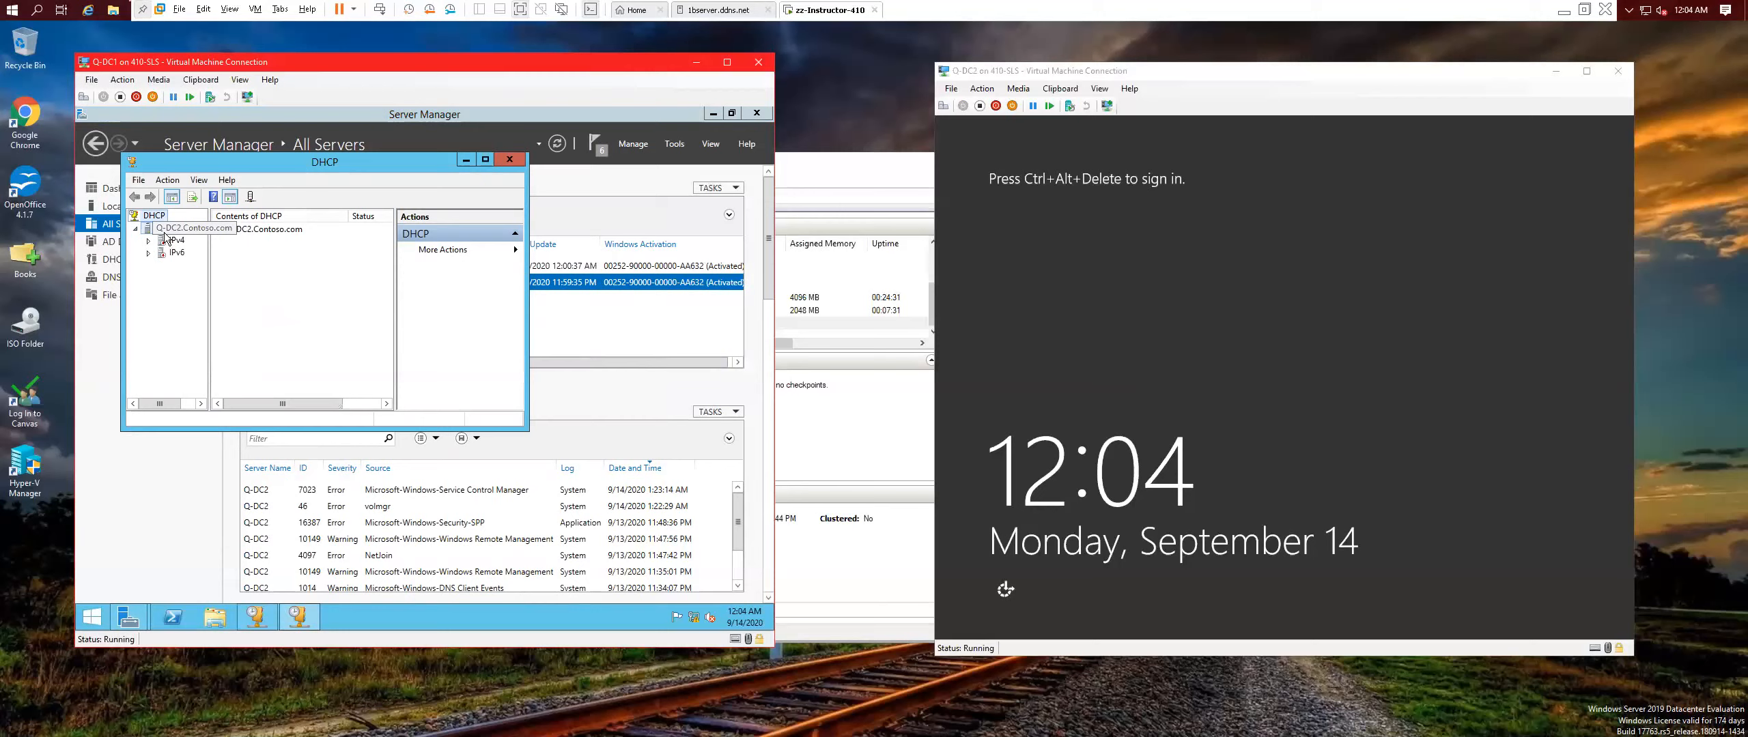
right_click(164, 232)
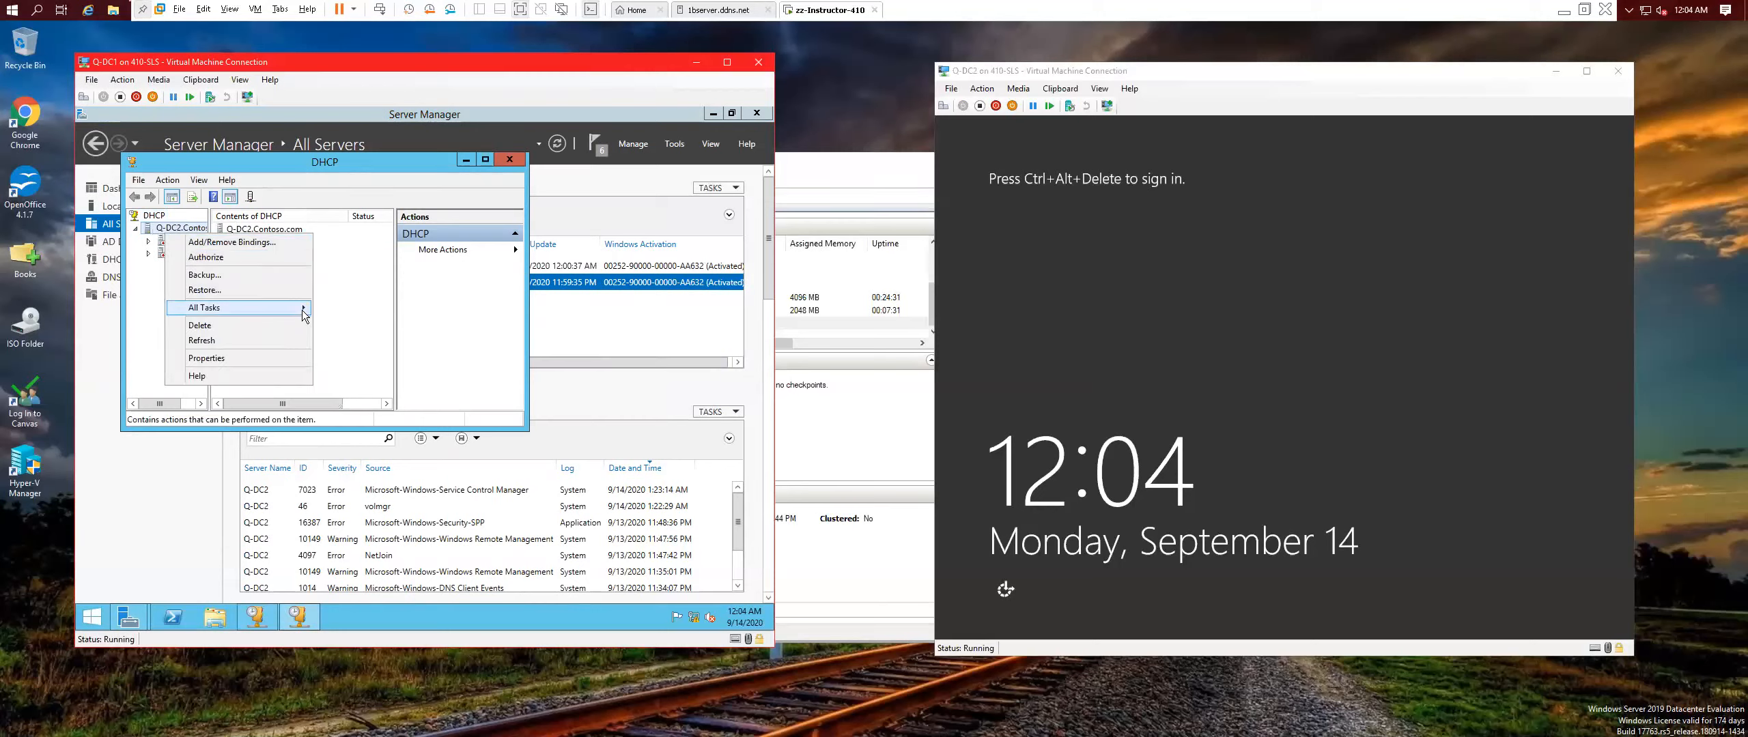
mouse_move(287, 309)
click(345, 366)
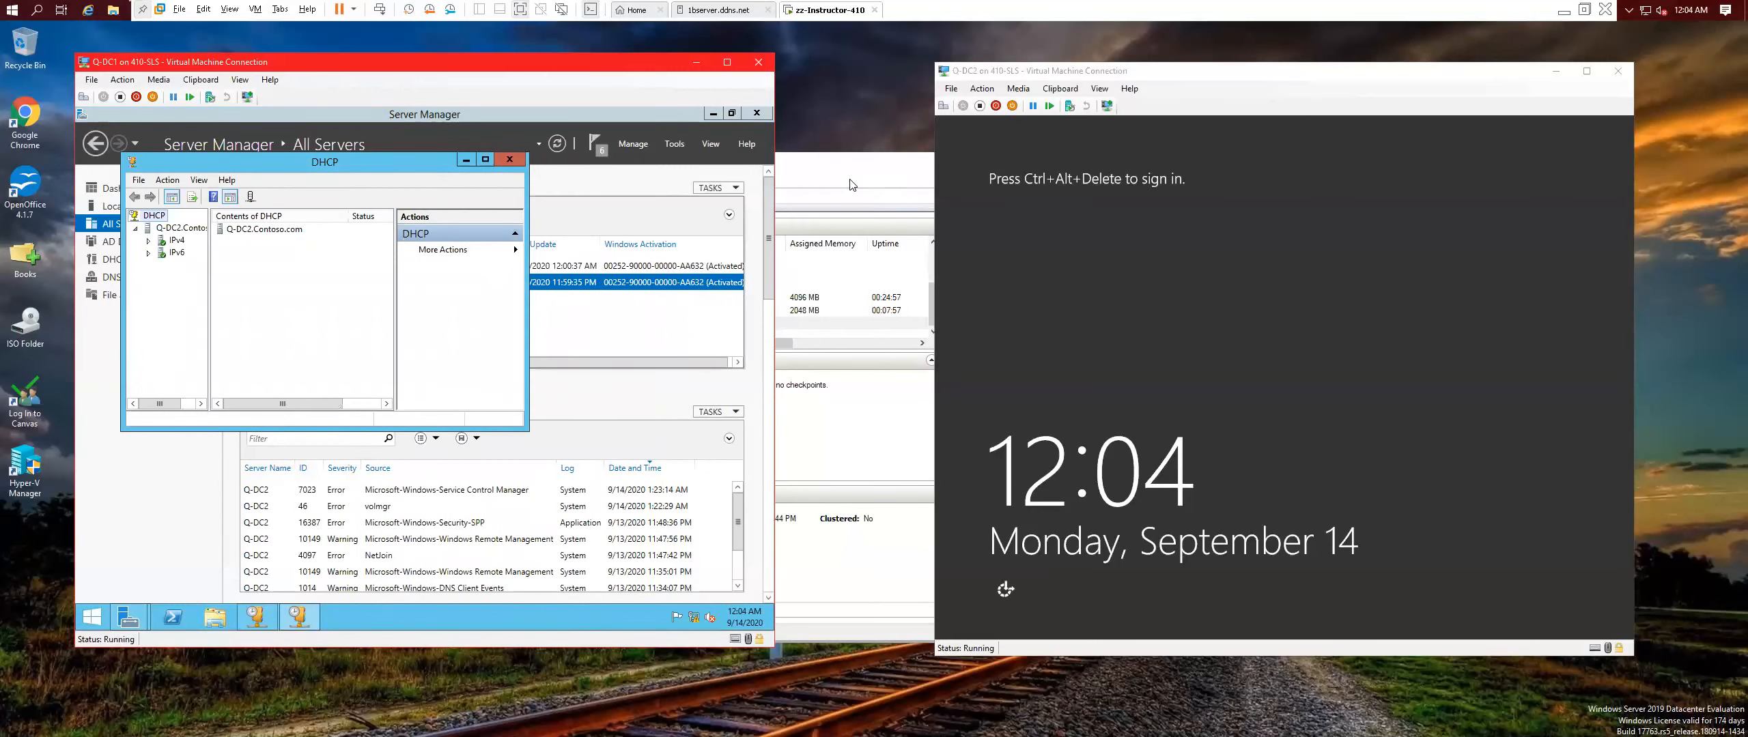
Connect to the Q-Test Bench virtual machine and power it on.
click(839, 220)
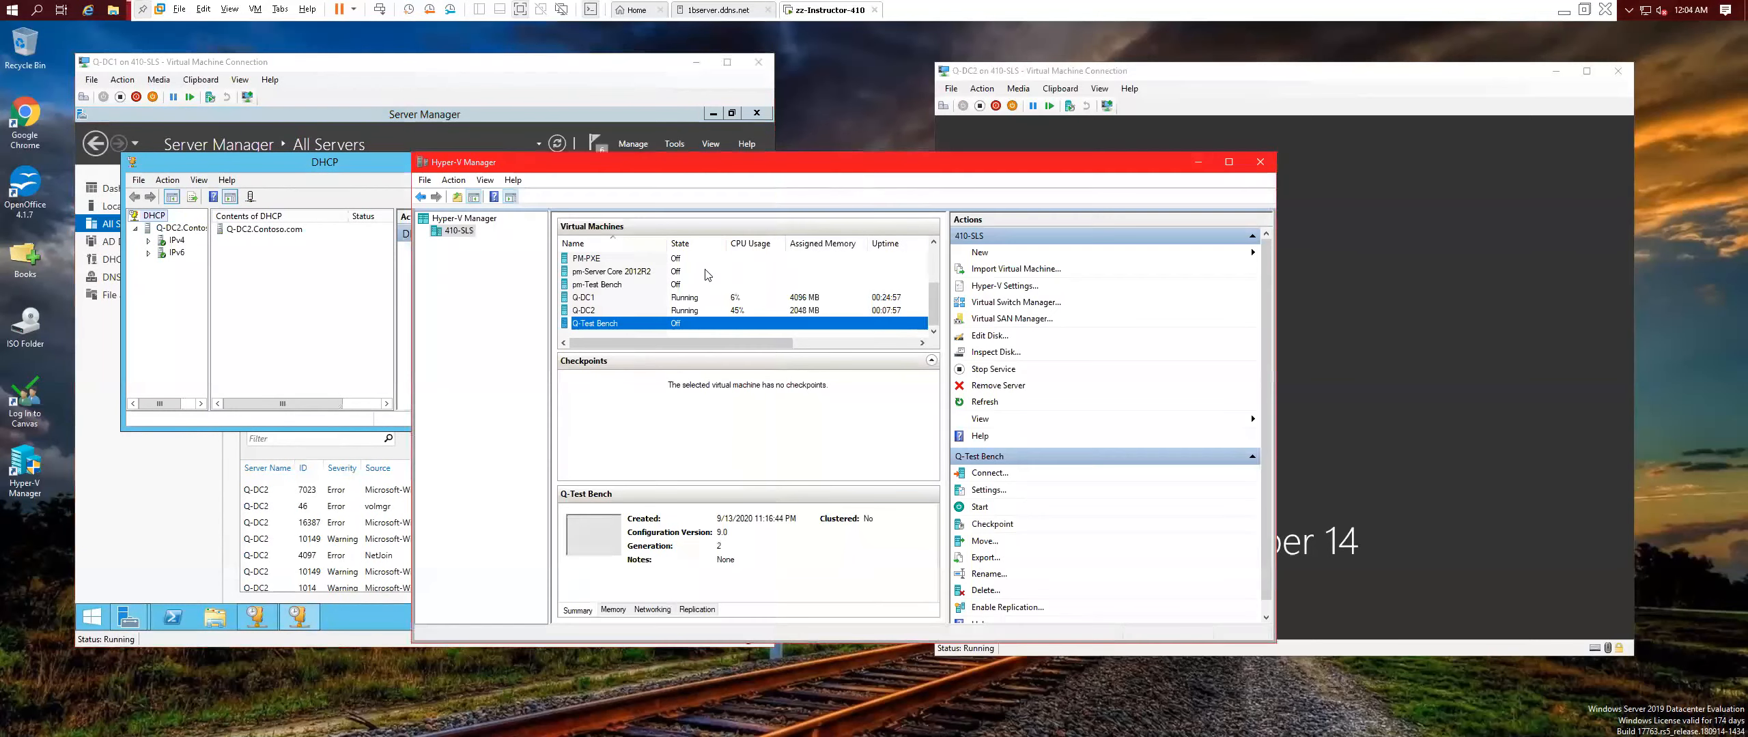
double_click(619, 326)
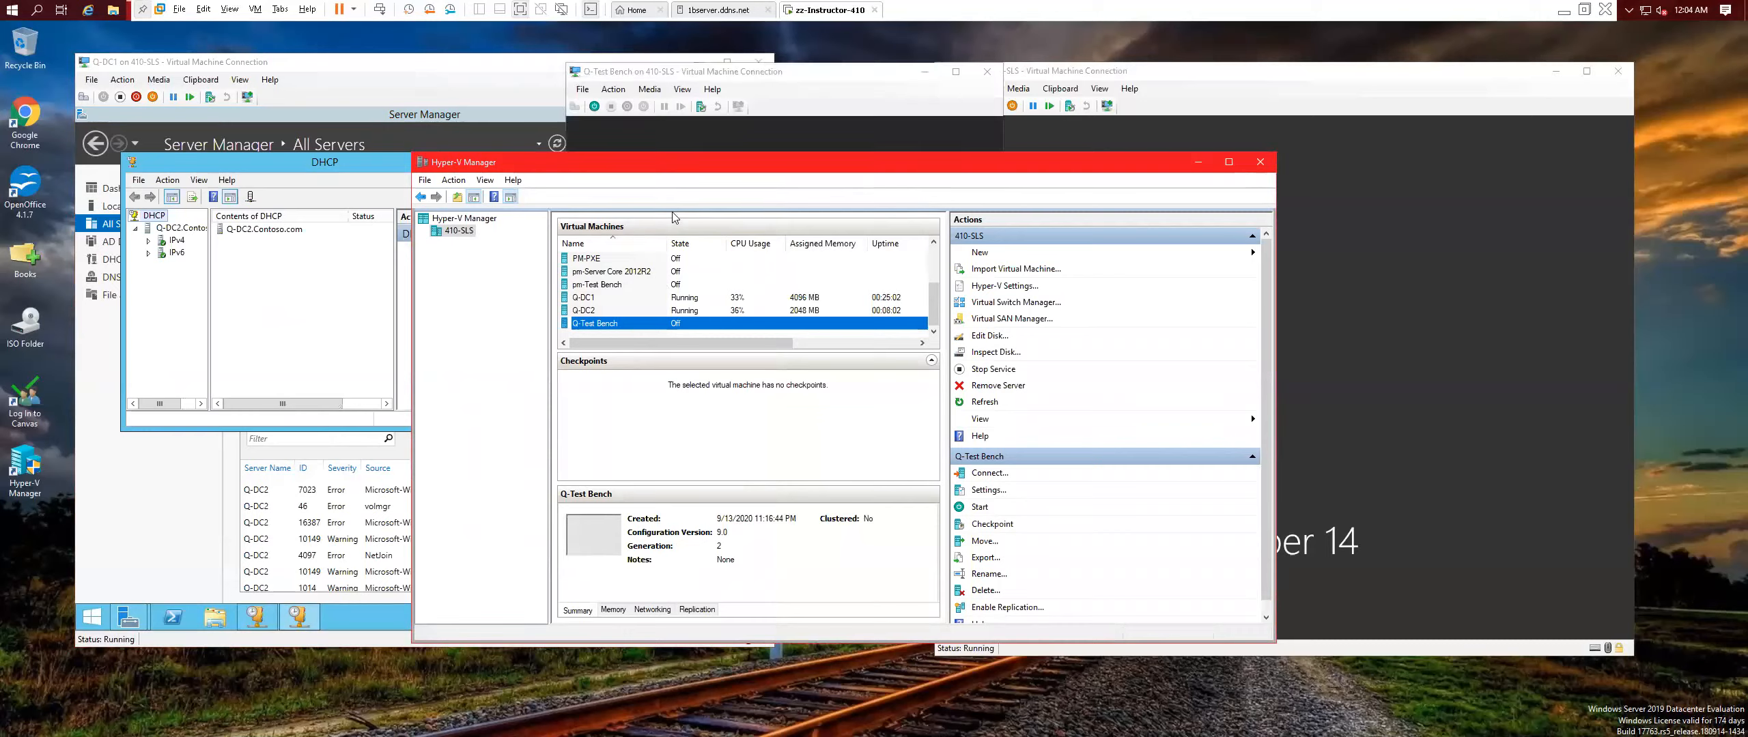
click(784, 271)
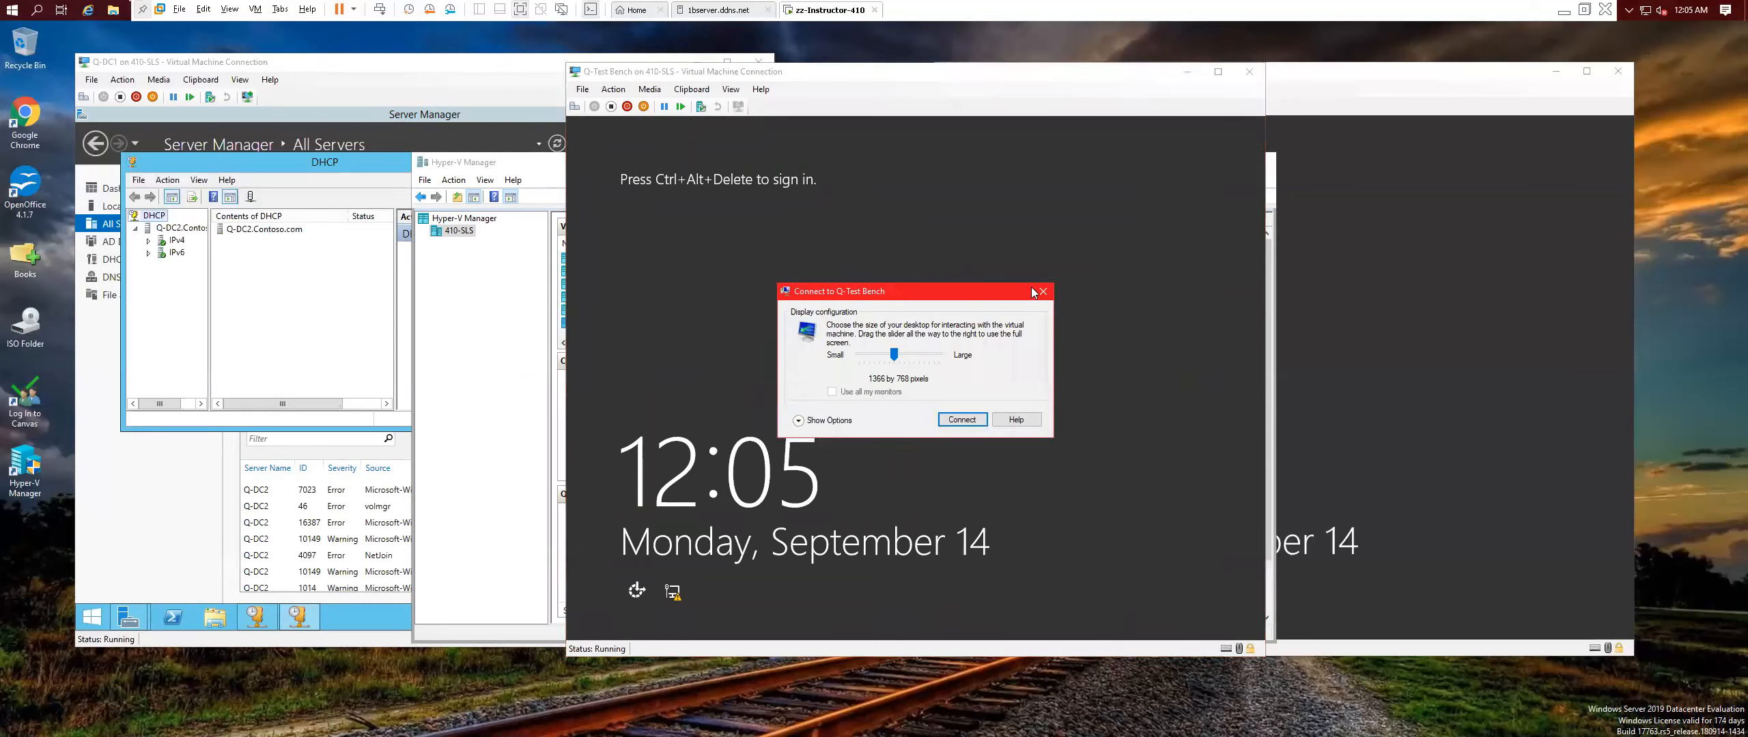
Dismiss the display size prompt and sign in to Q-Test Bench with the administrator password.
click(1043, 292)
click(574, 106)
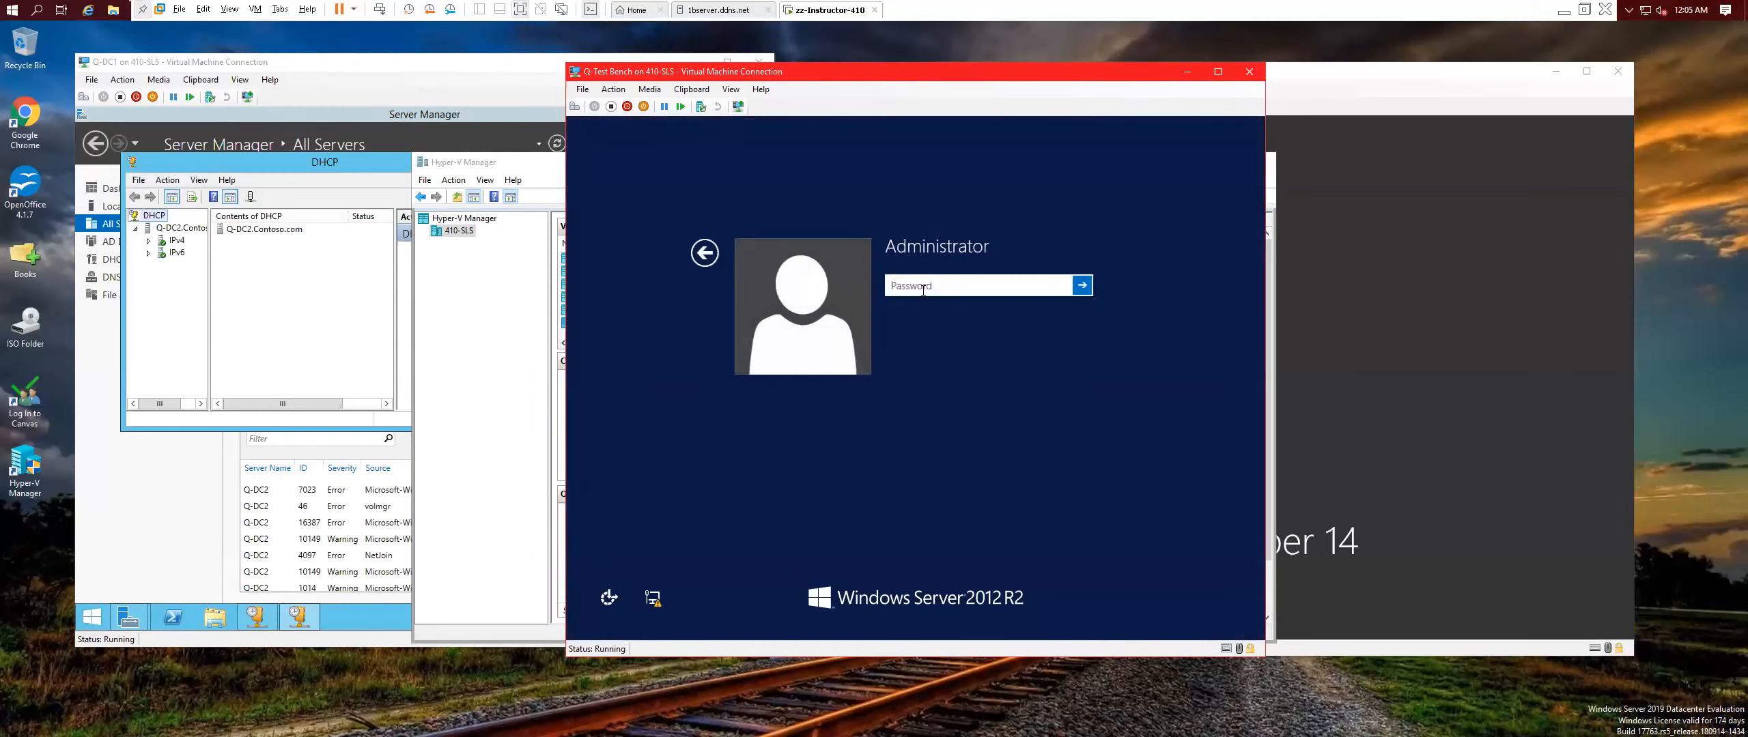
text(Pa$$w0rd)
key(Return)
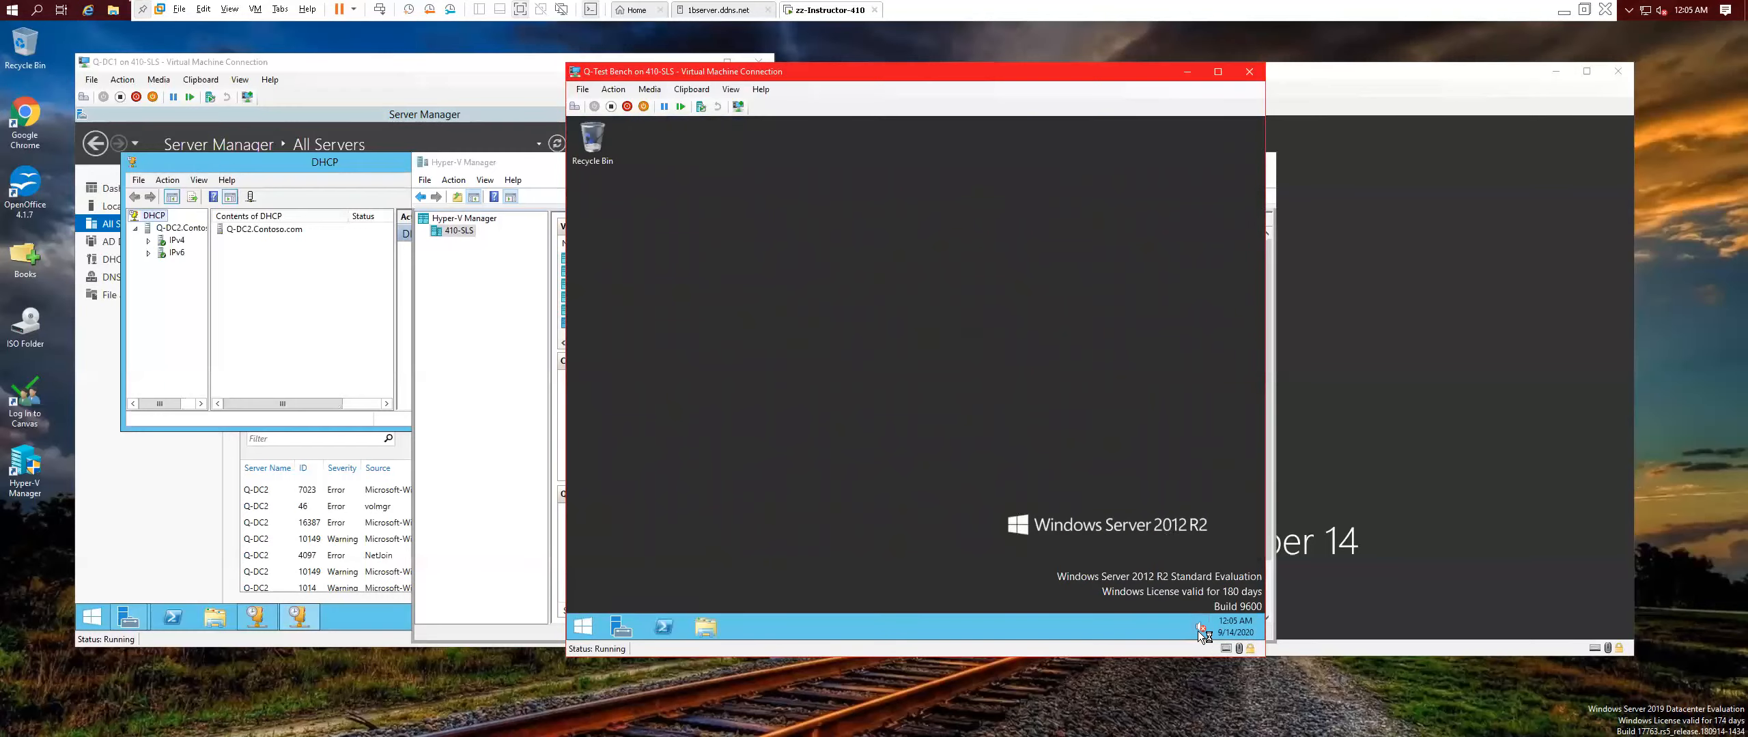
Check the client's network status and answer the network discovery prompt.
click(1183, 628)
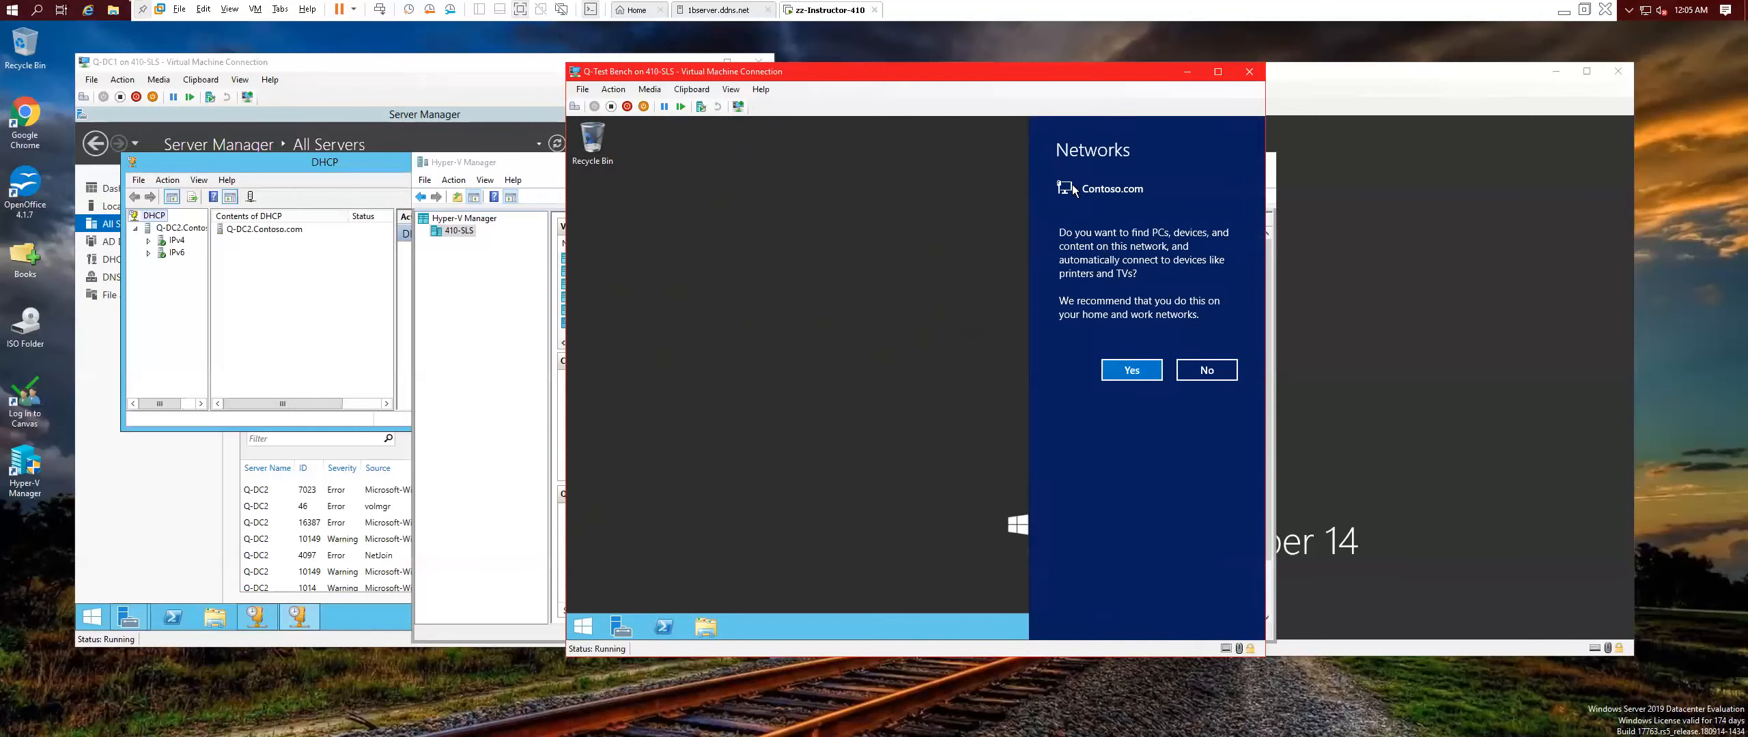
click(1133, 370)
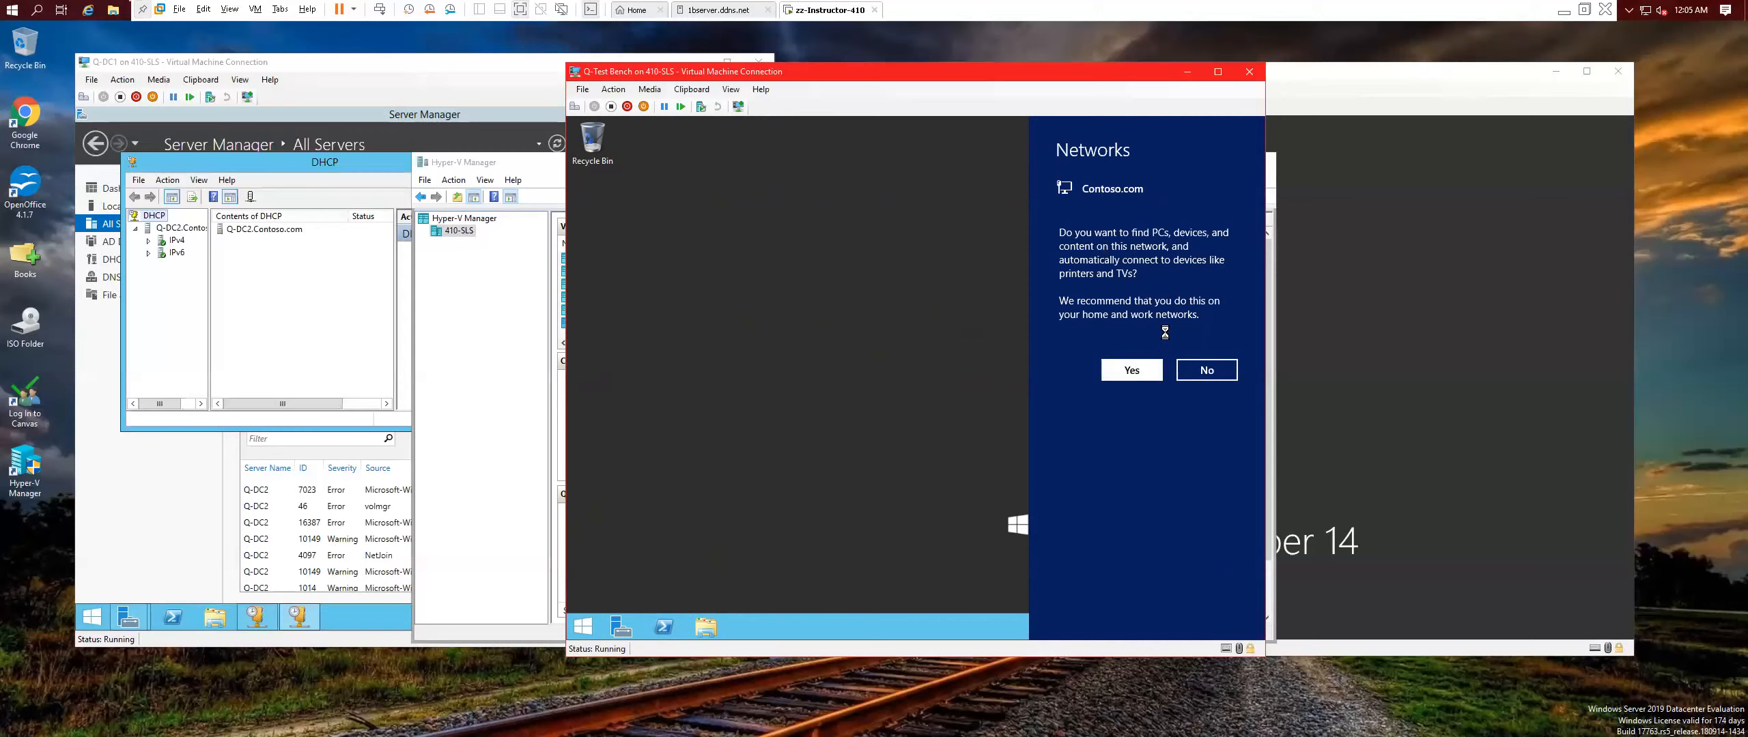
mouse_move(1184, 628)
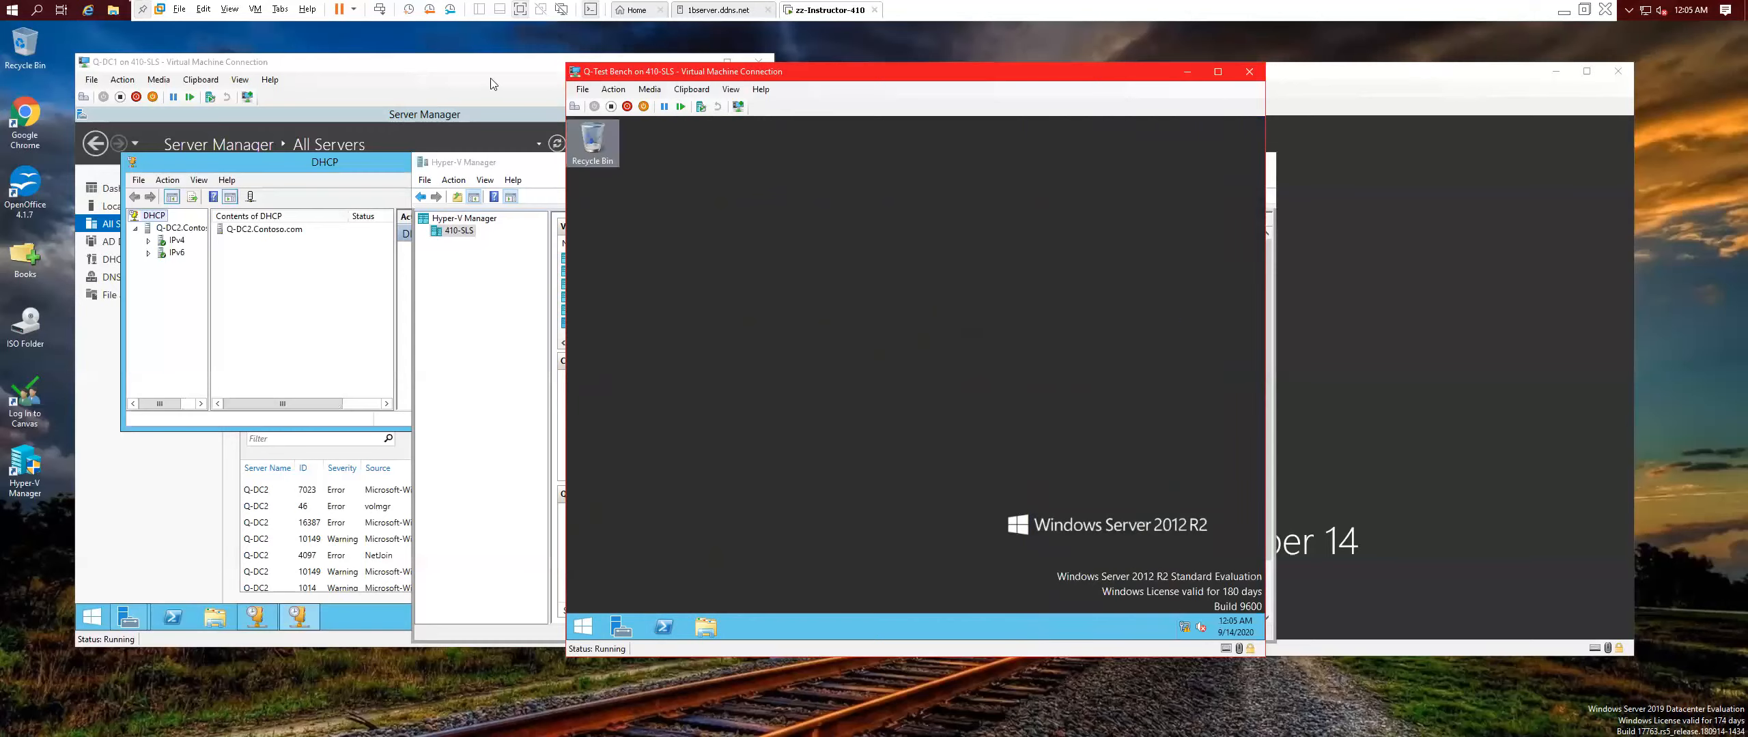
click(582, 89)
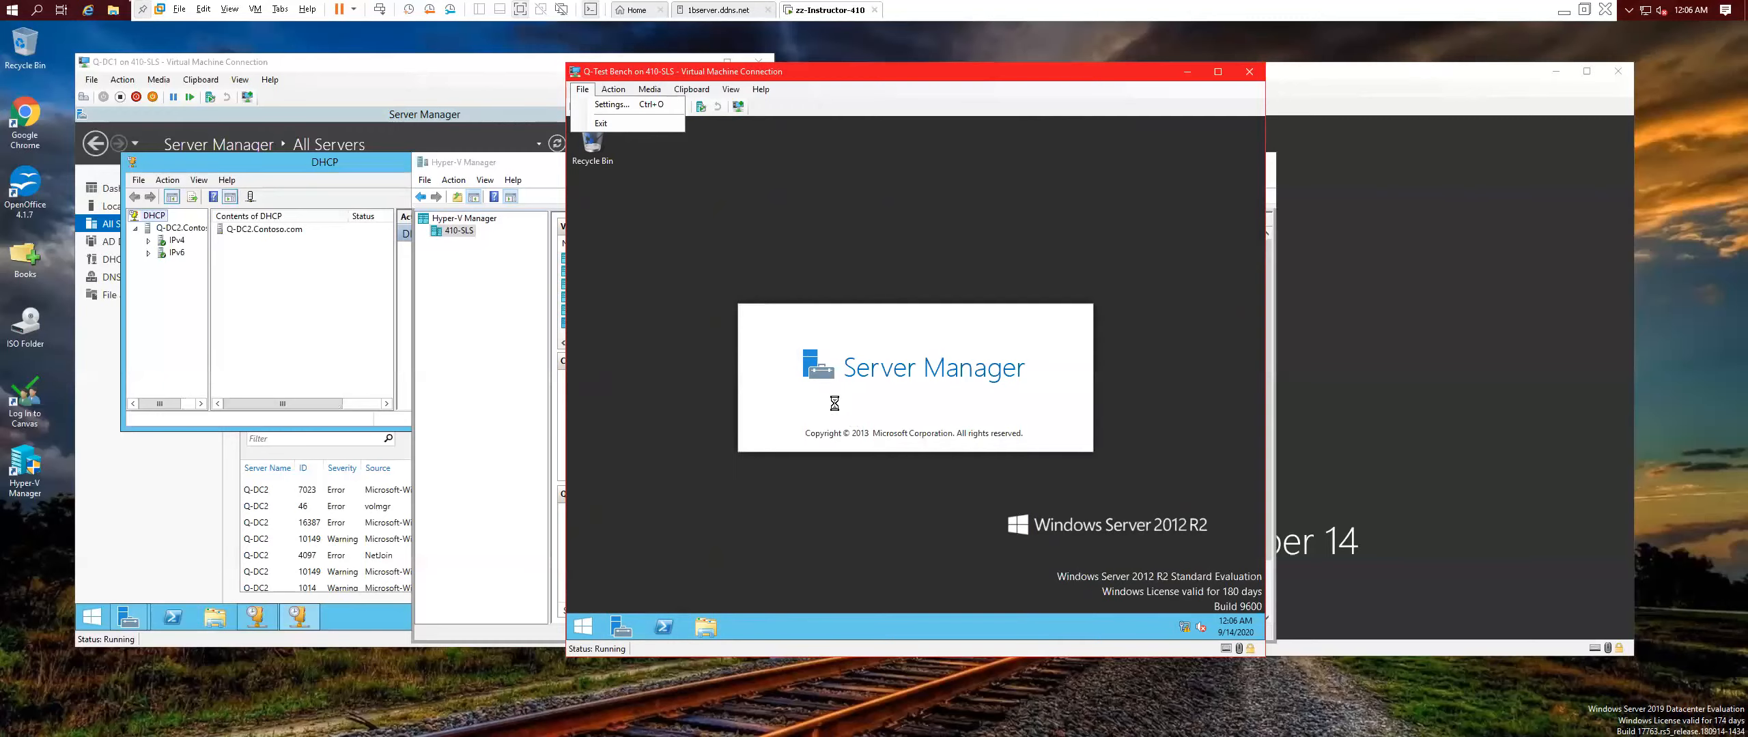
Close the VM window's menu and show the Local Server properties in Server Manager.
click(778, 123)
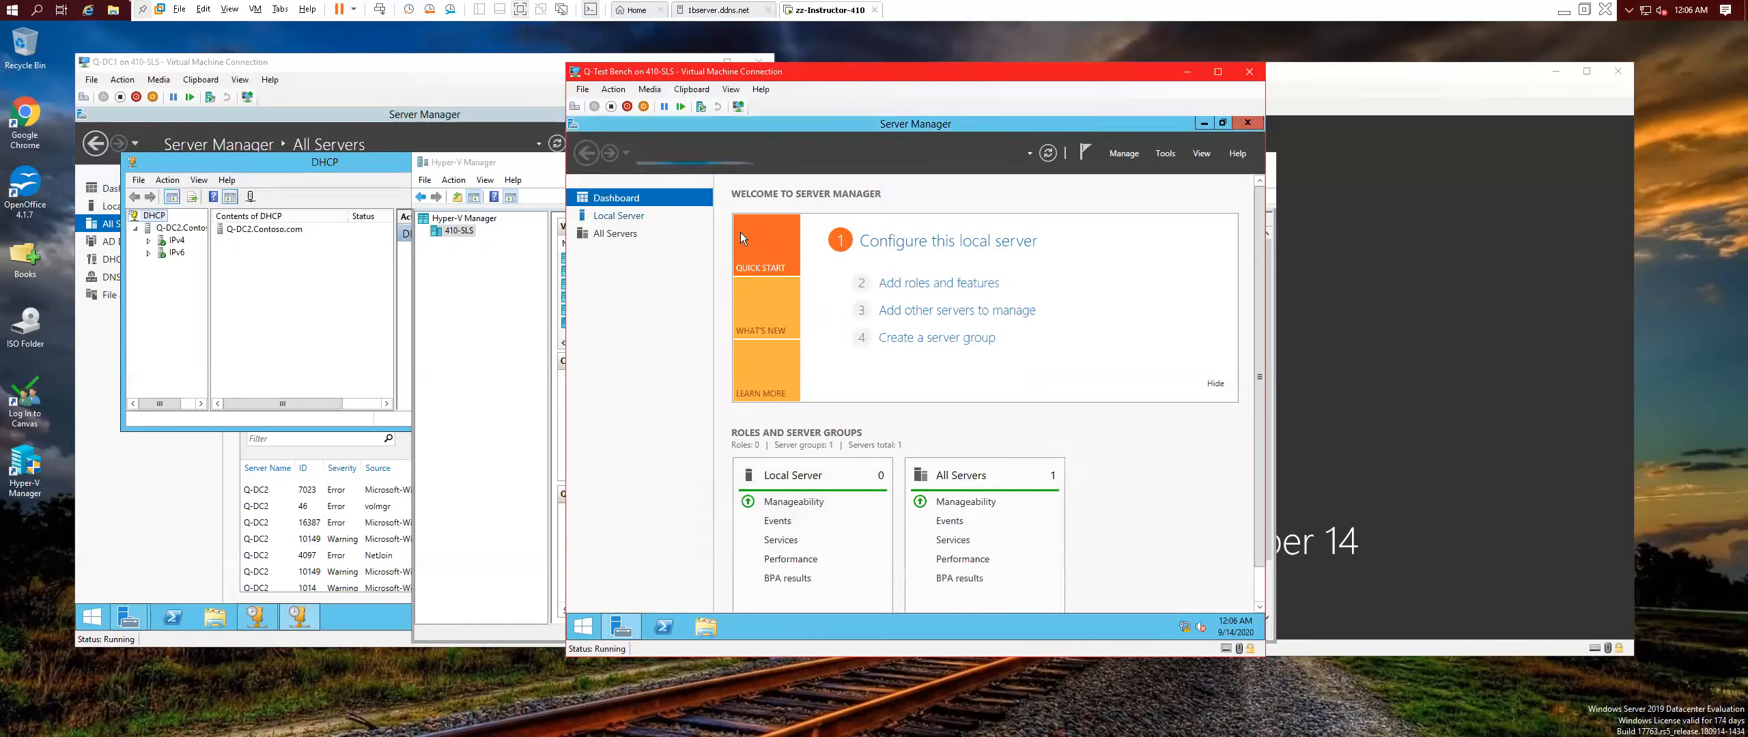
click(617, 215)
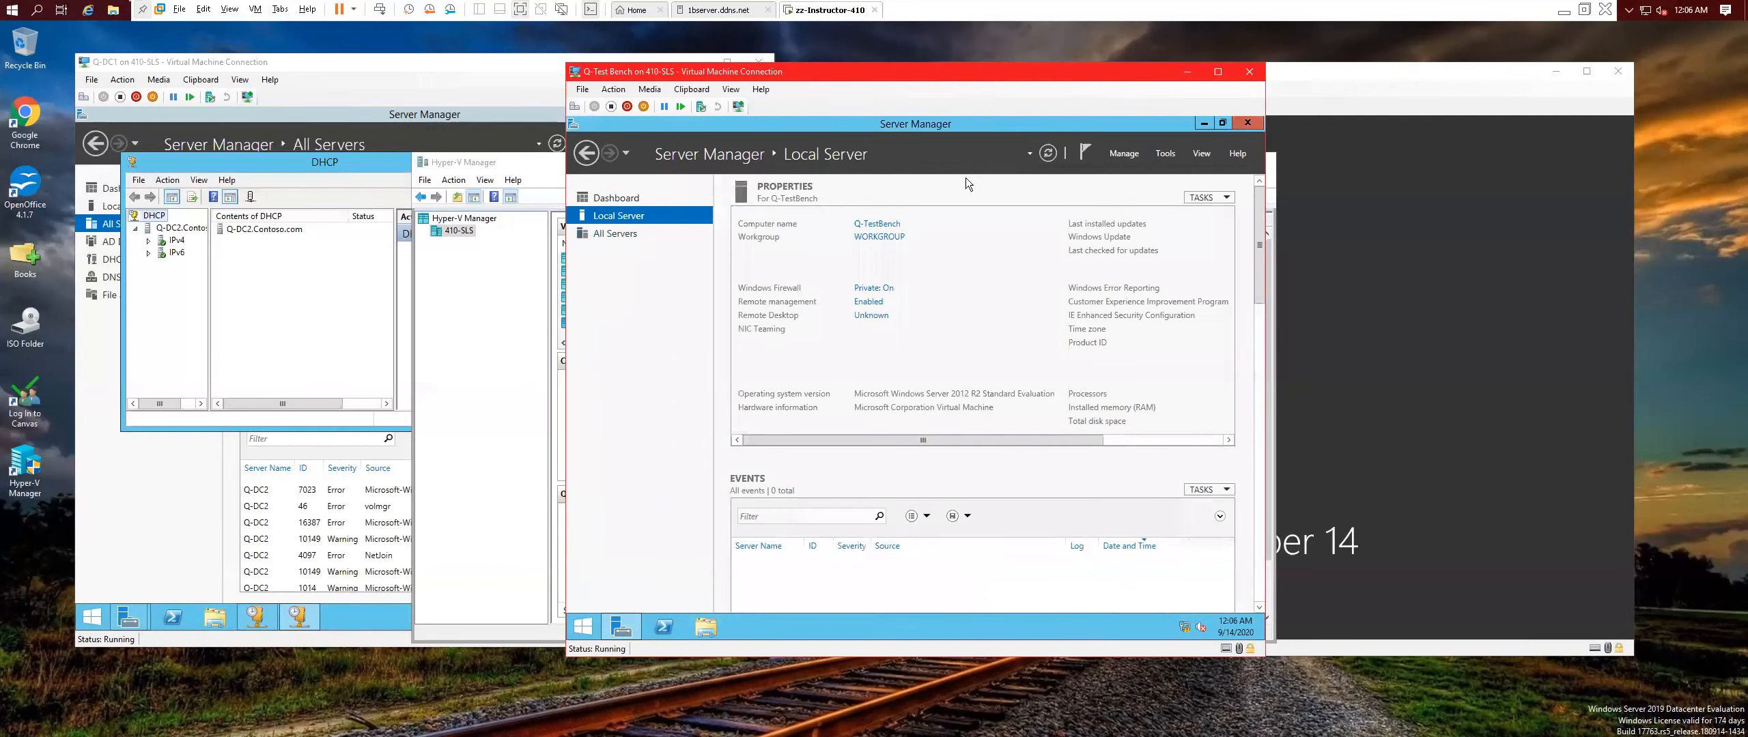
Change the computer's membership from WORKGROUP to the contoso domain.
click(878, 239)
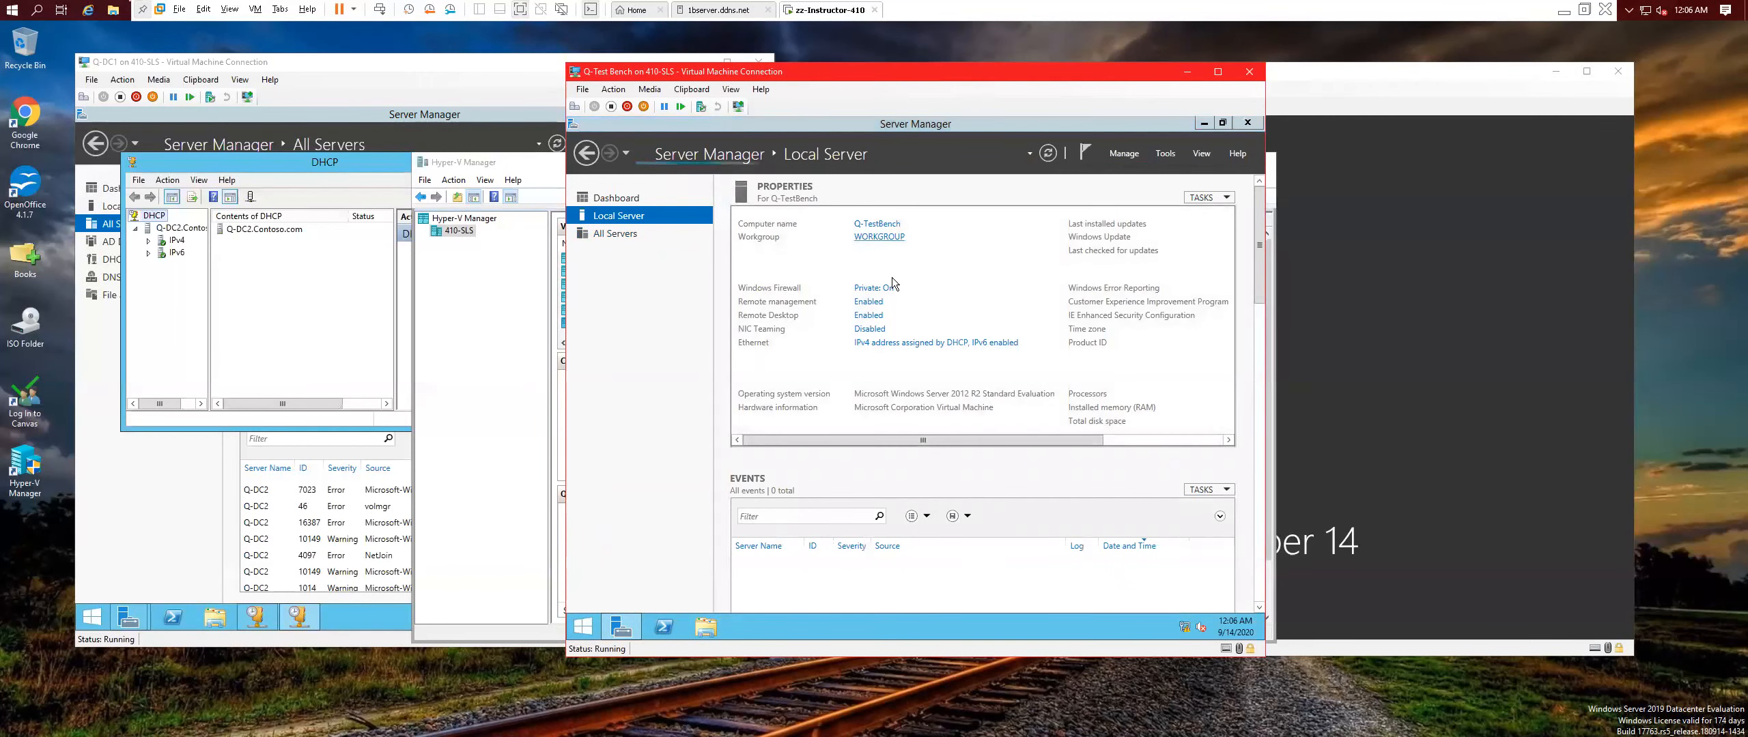
click(910, 373)
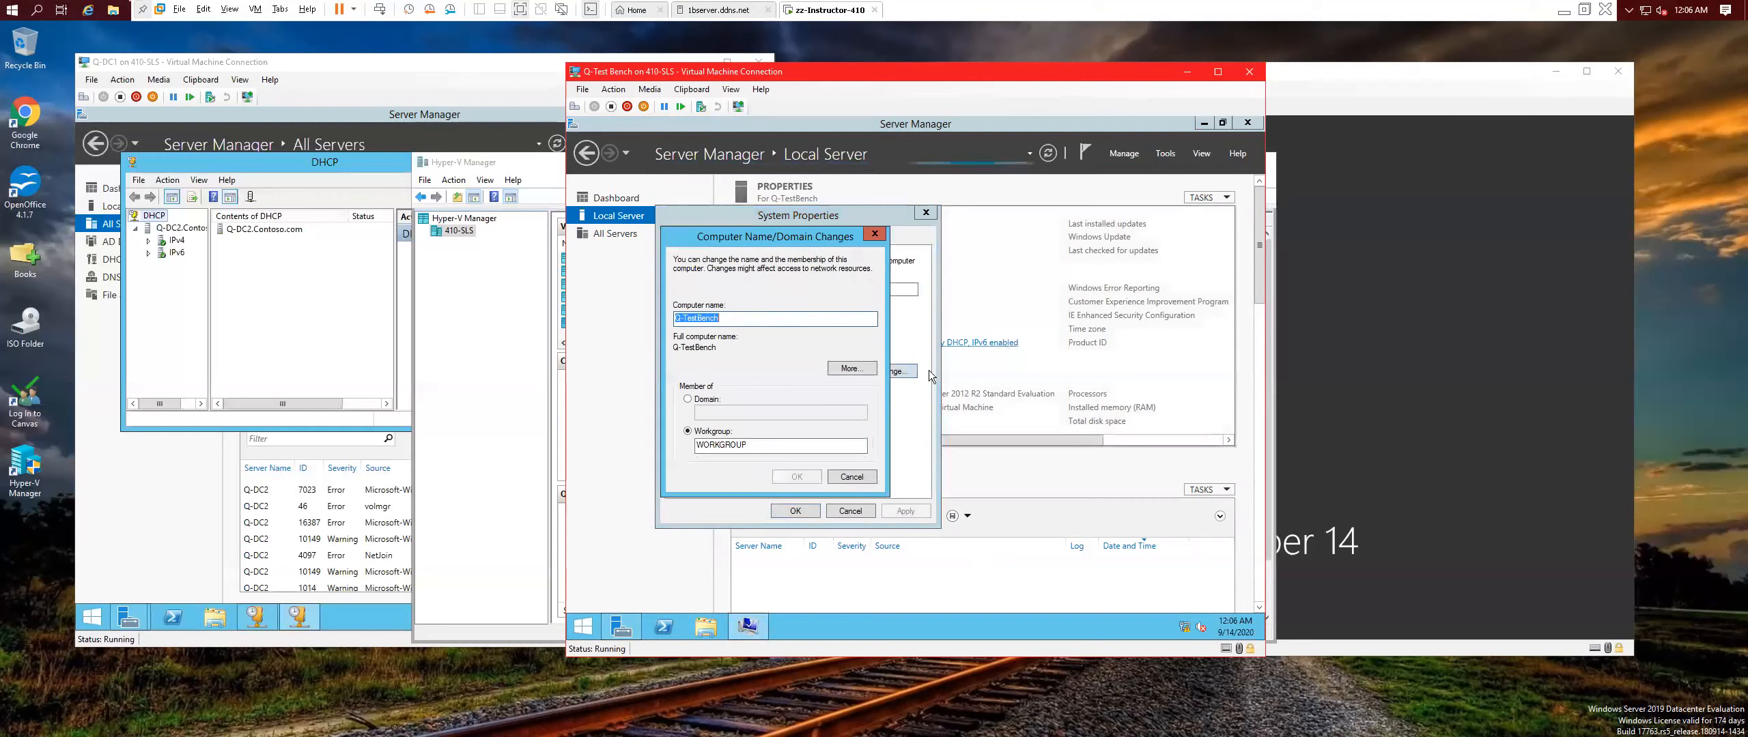
click(687, 399)
click(743, 412)
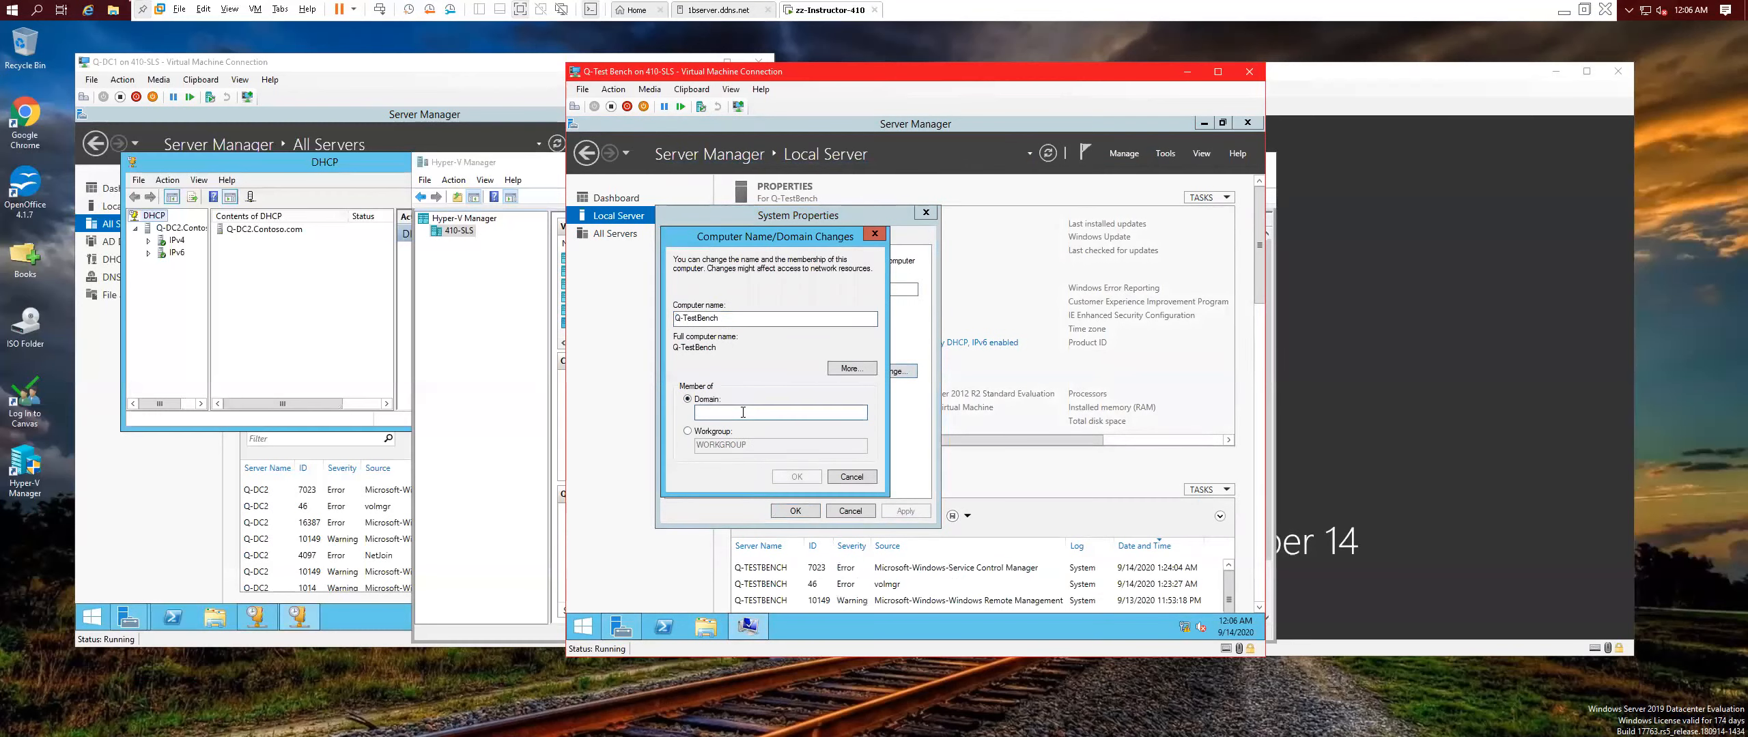
text(contoso)
key(Return)
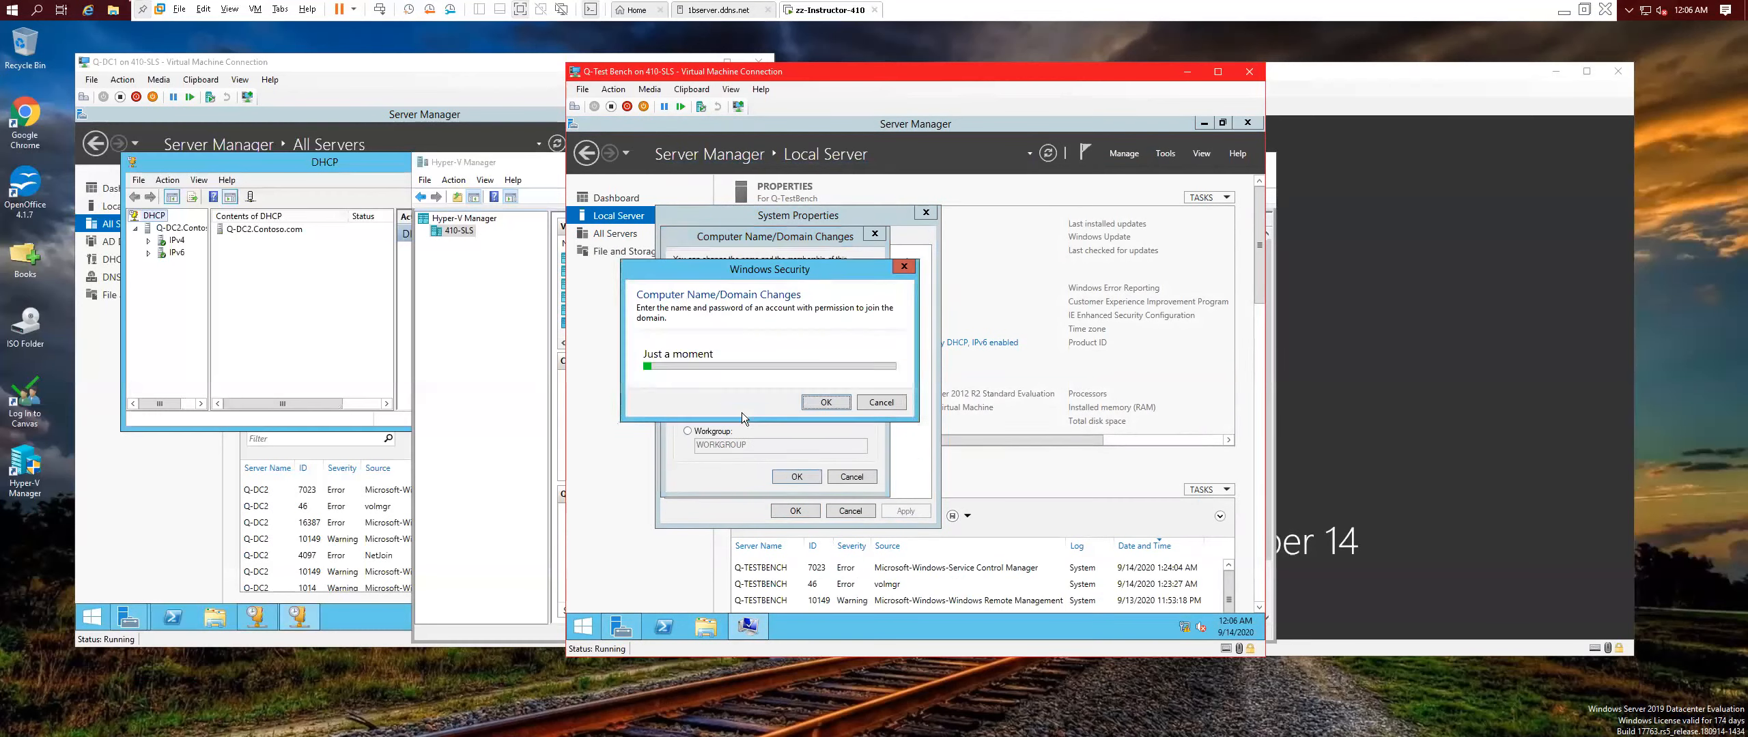
Supply the domain admin credentials, acknowledge the welcome and restart notices, and close System Properties.
text(admin)
key(Tab)
text(Pa$$w0rd)
key(BackSpace)
key(BackSpace)
key(BackSpace)
key(BackSpace)
key(BackSpace)
key(BackSpace)
key(BackSpace)
key(BackSpace)
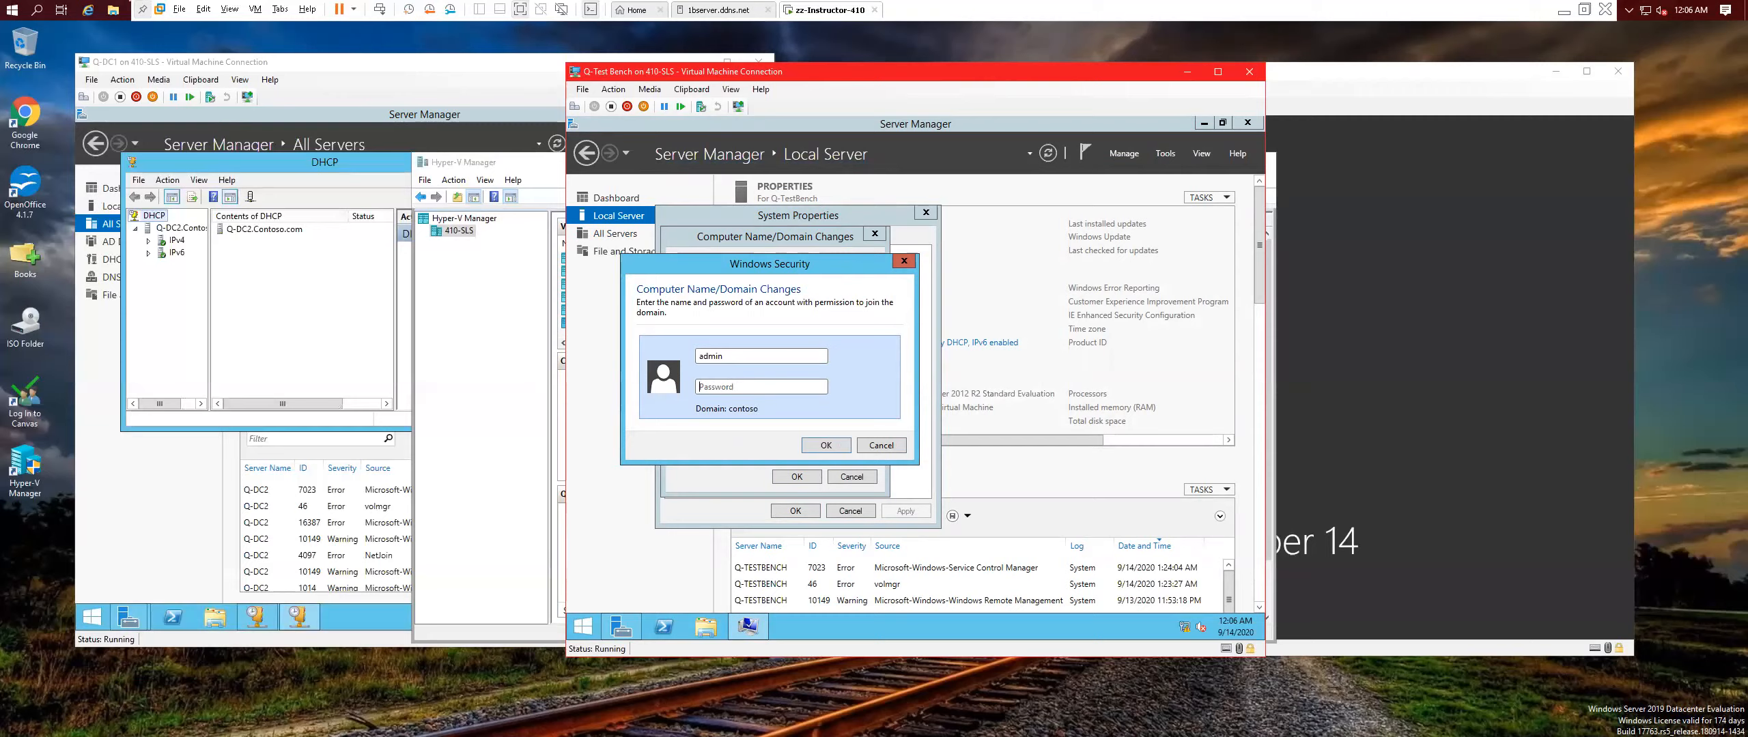
text(P@$$w0rd)
key(Return)
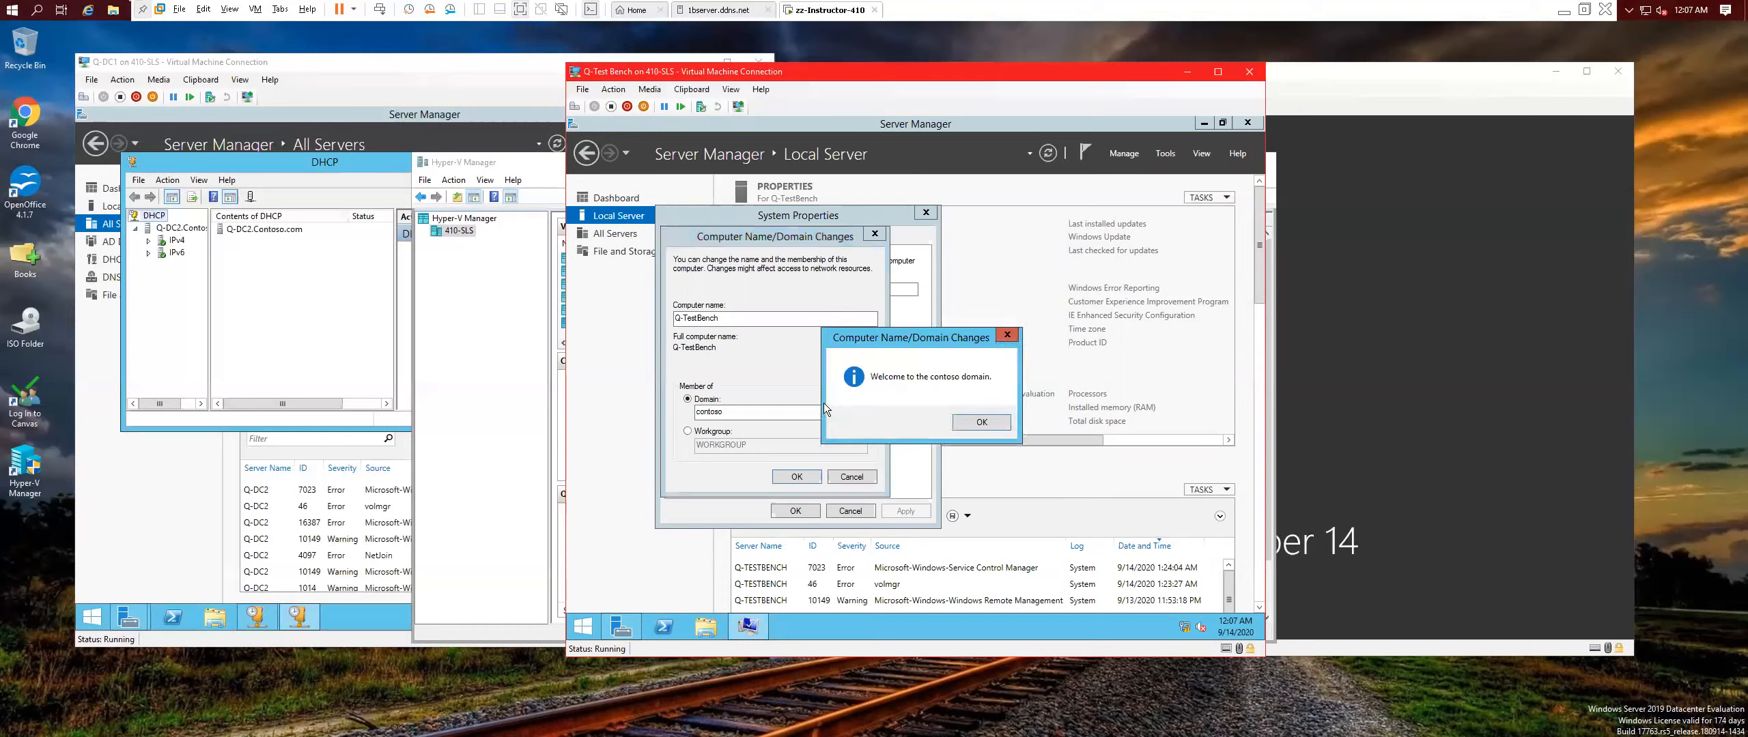
click(981, 422)
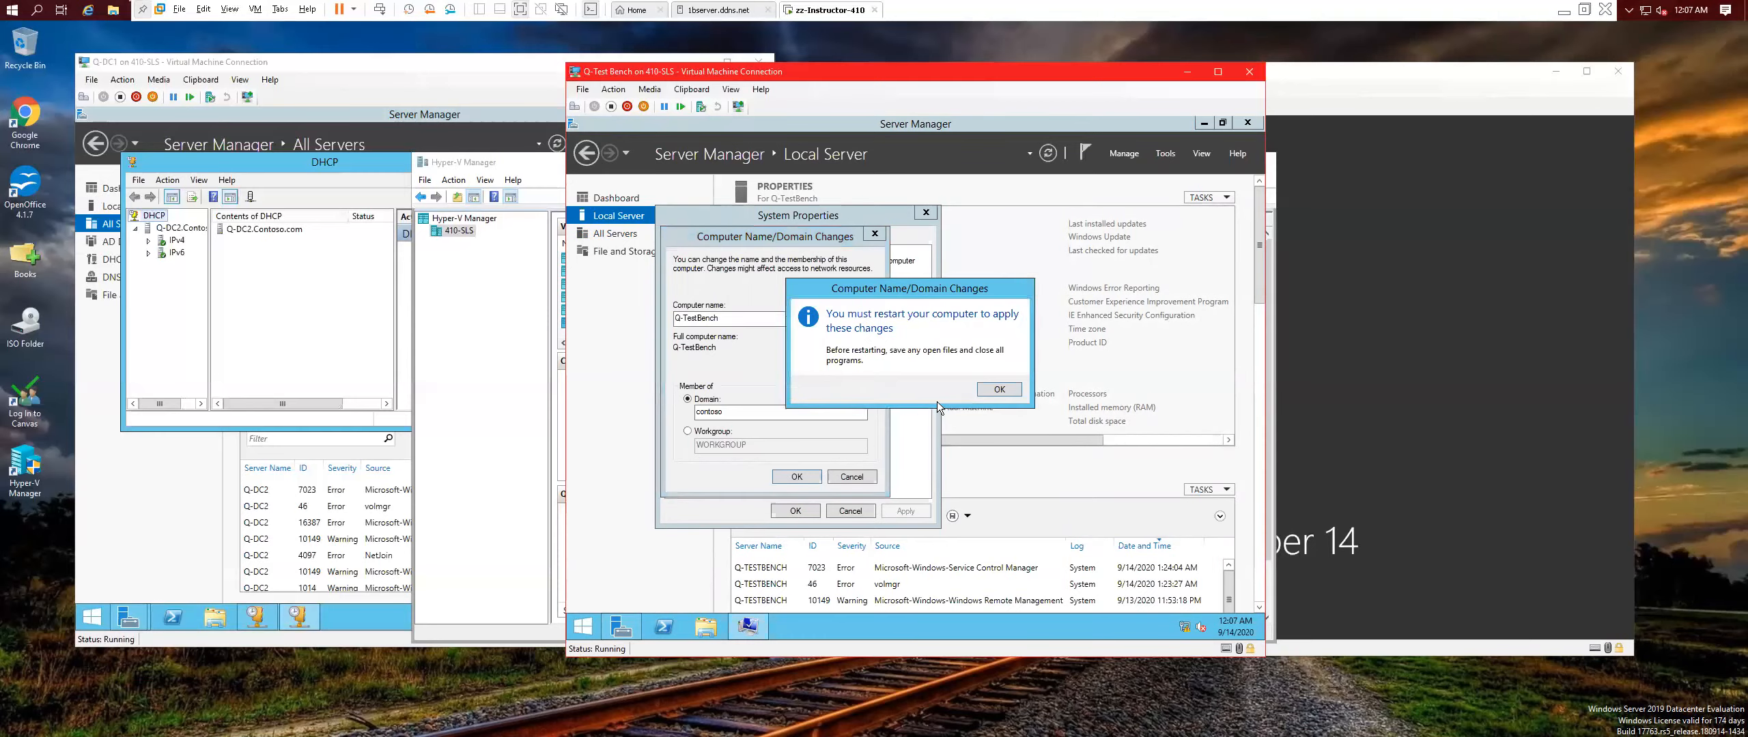
click(1008, 388)
click(796, 511)
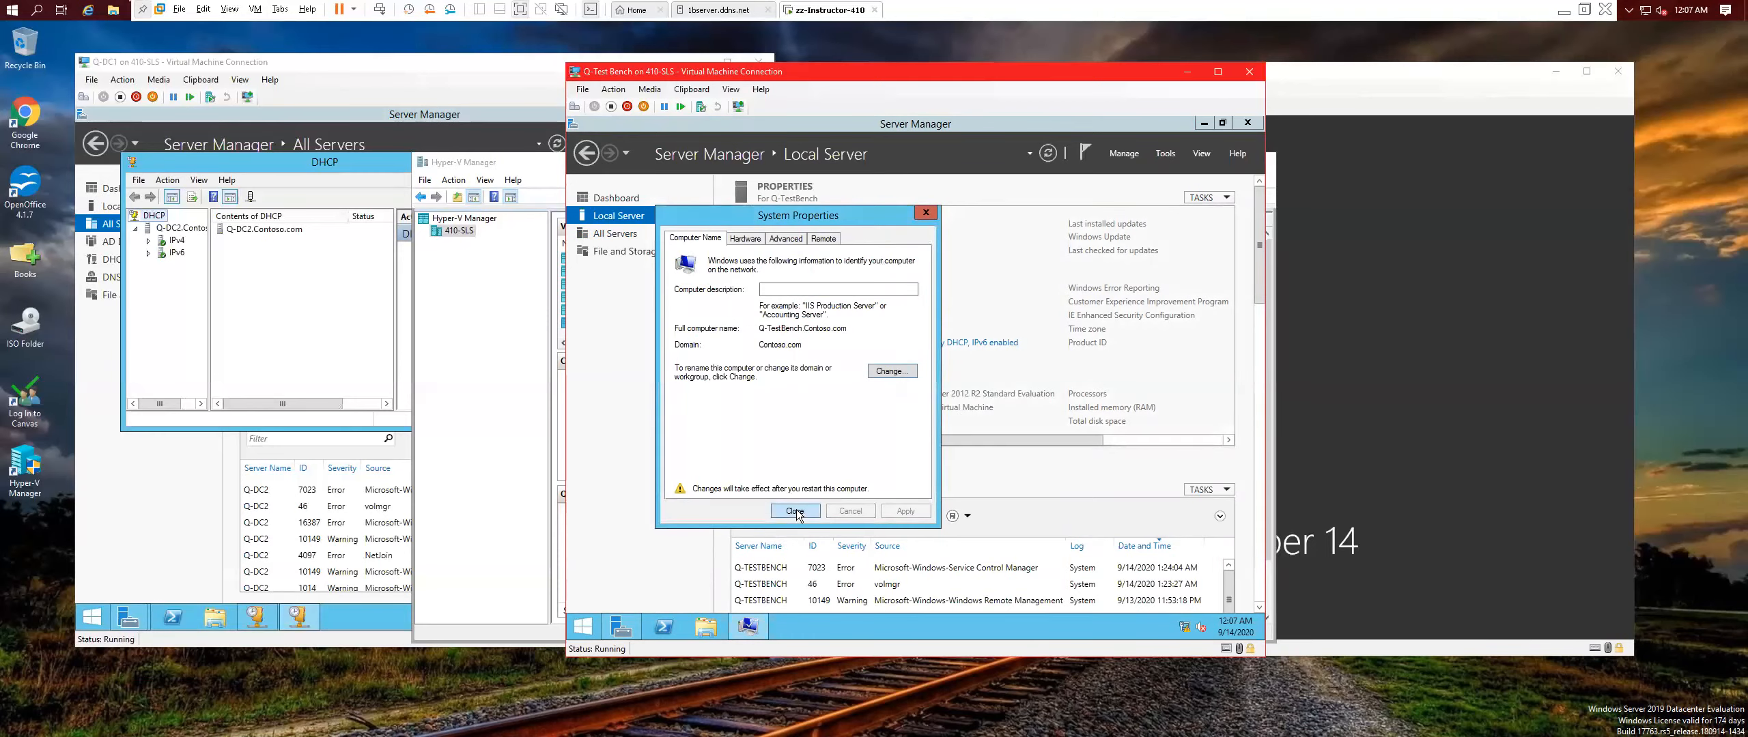
Restart Q-Test Bench now to apply the domain join, then return to the Q-DC1 window.
click(935, 386)
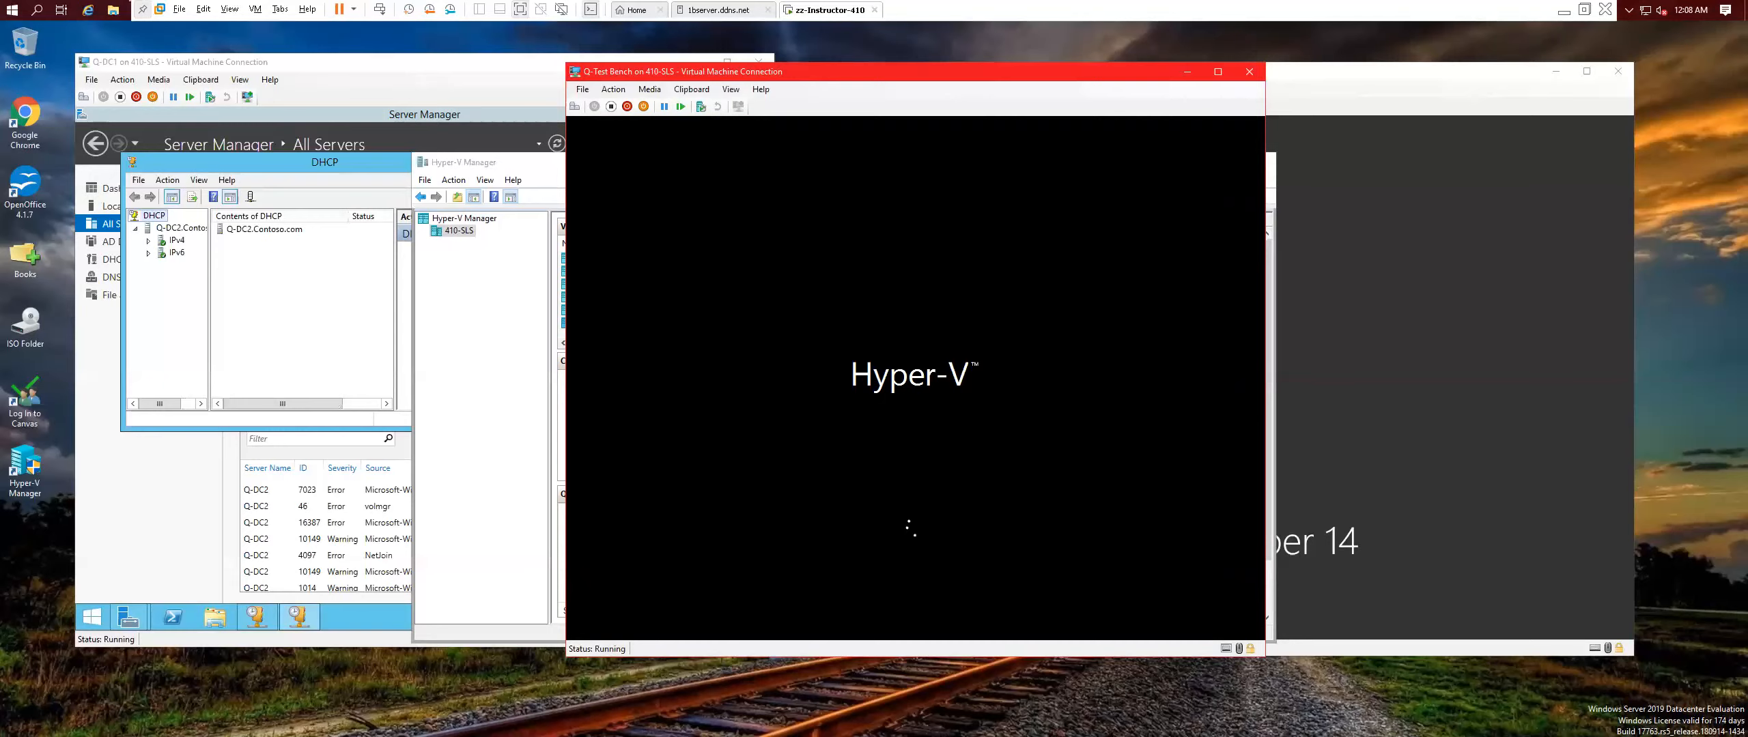
click(300, 168)
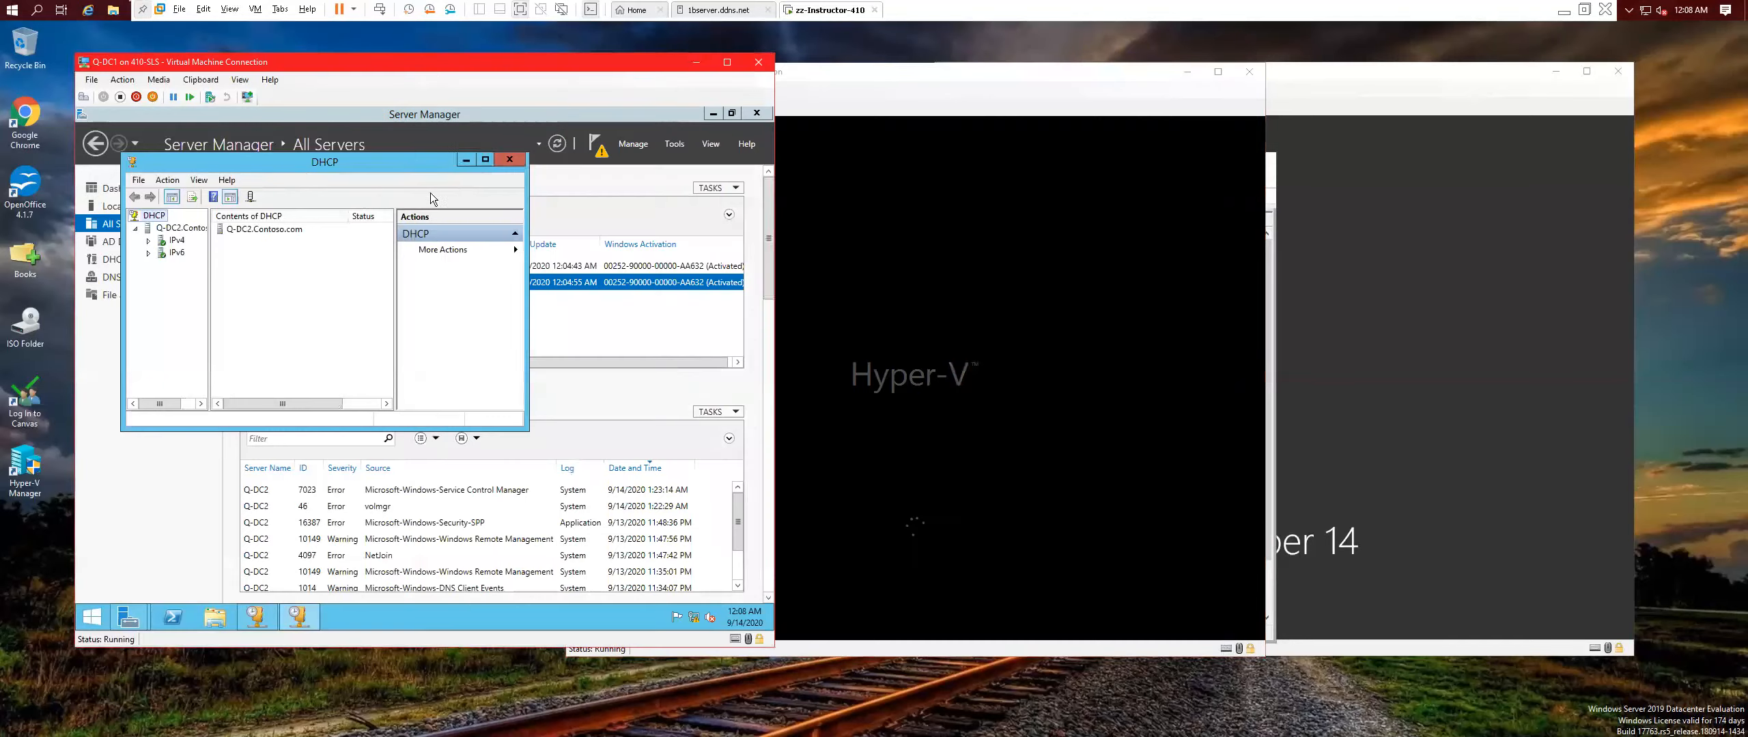
Close the DHCP console and dismiss the Feature removal restart notification.
click(508, 160)
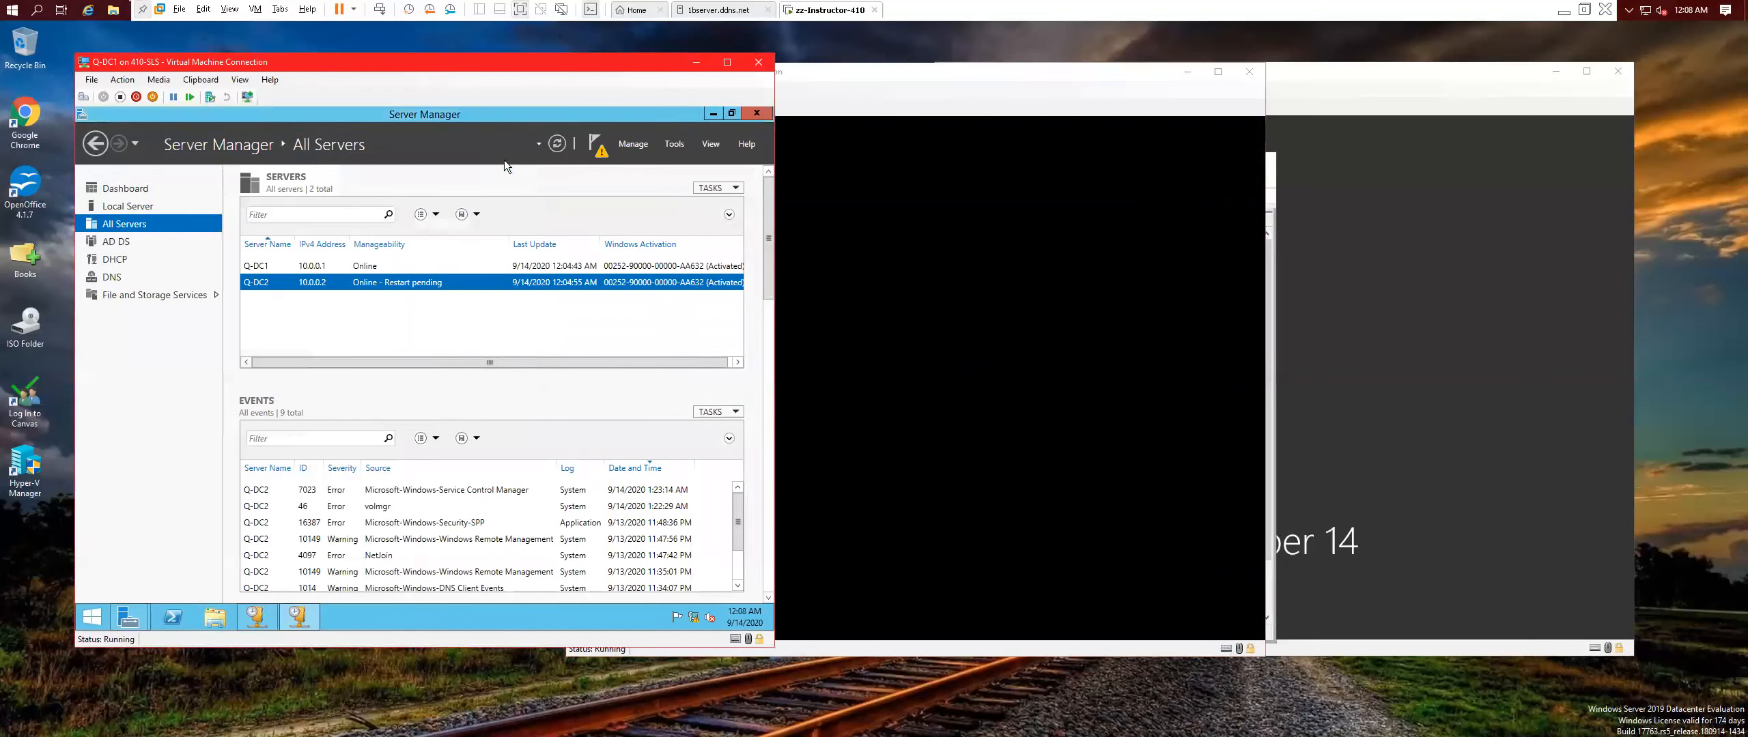
click(598, 150)
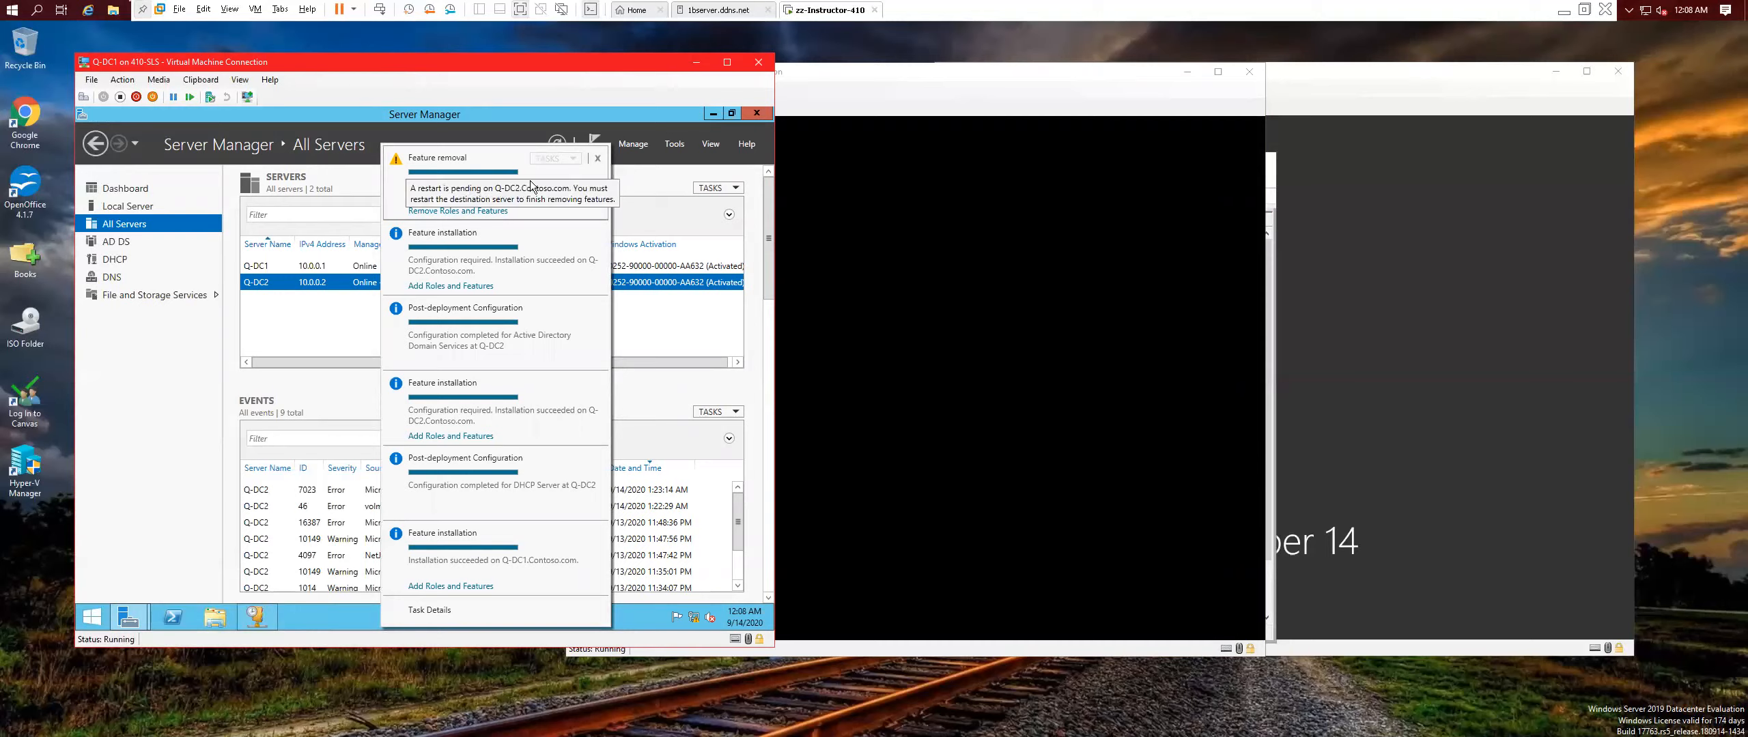
click(598, 159)
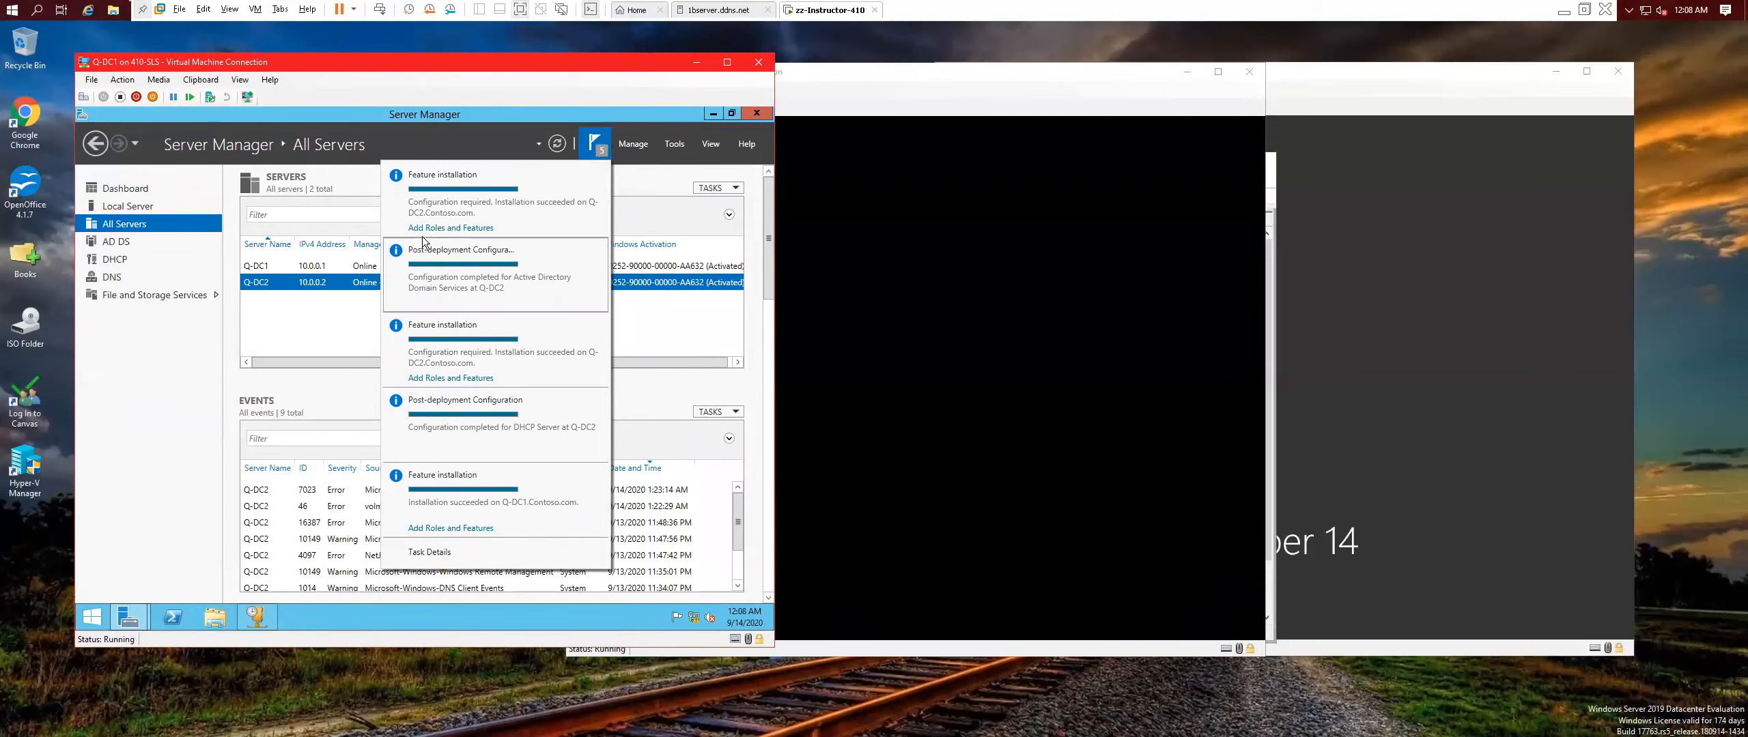
Review the Add Roles and Features installation progress, then switch to the Q-Test Bench window.
click(444, 229)
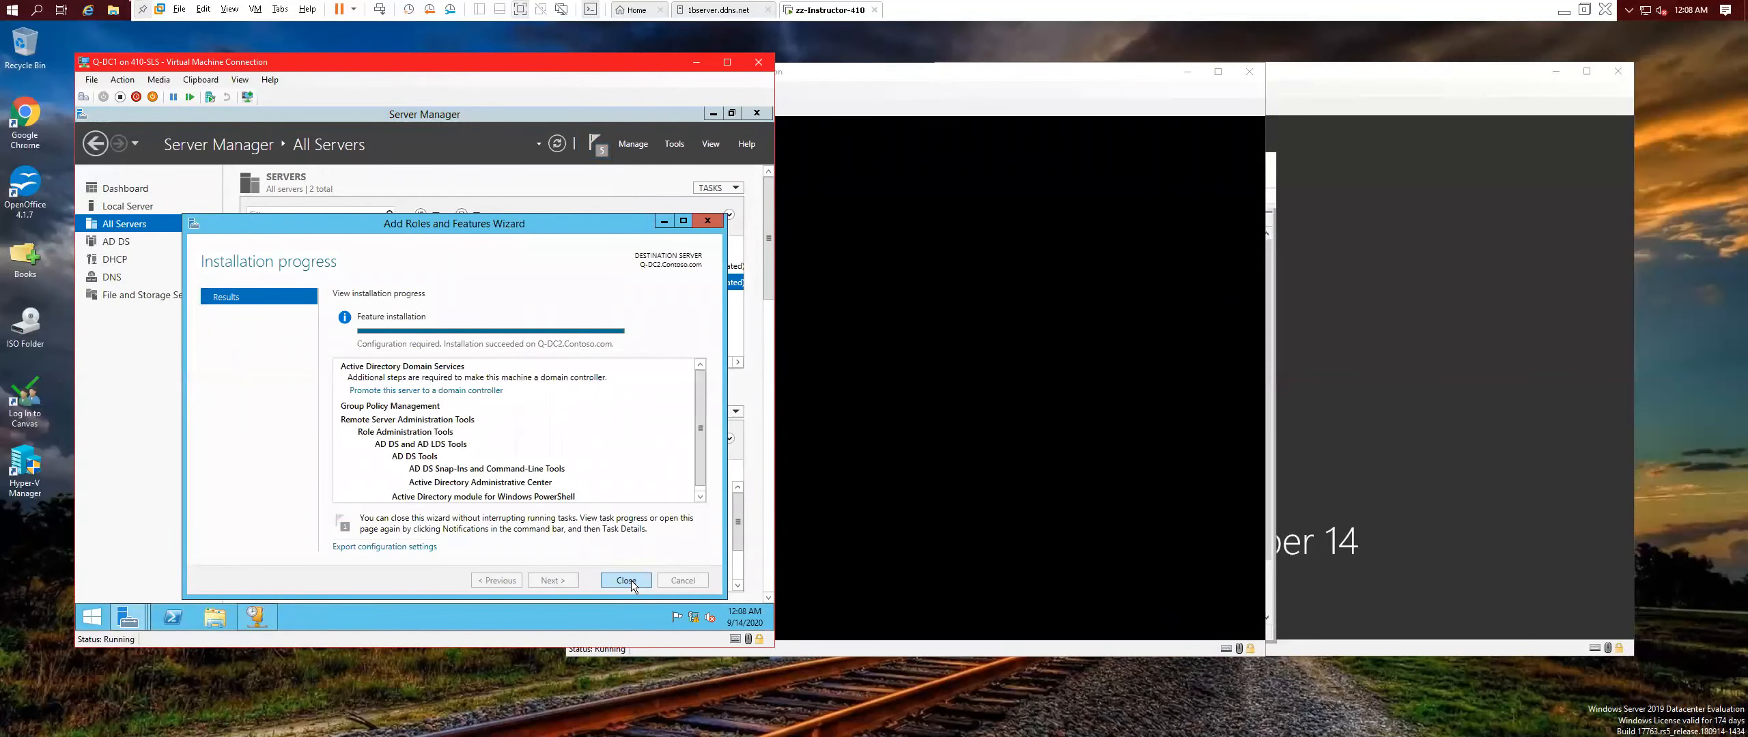
click(626, 580)
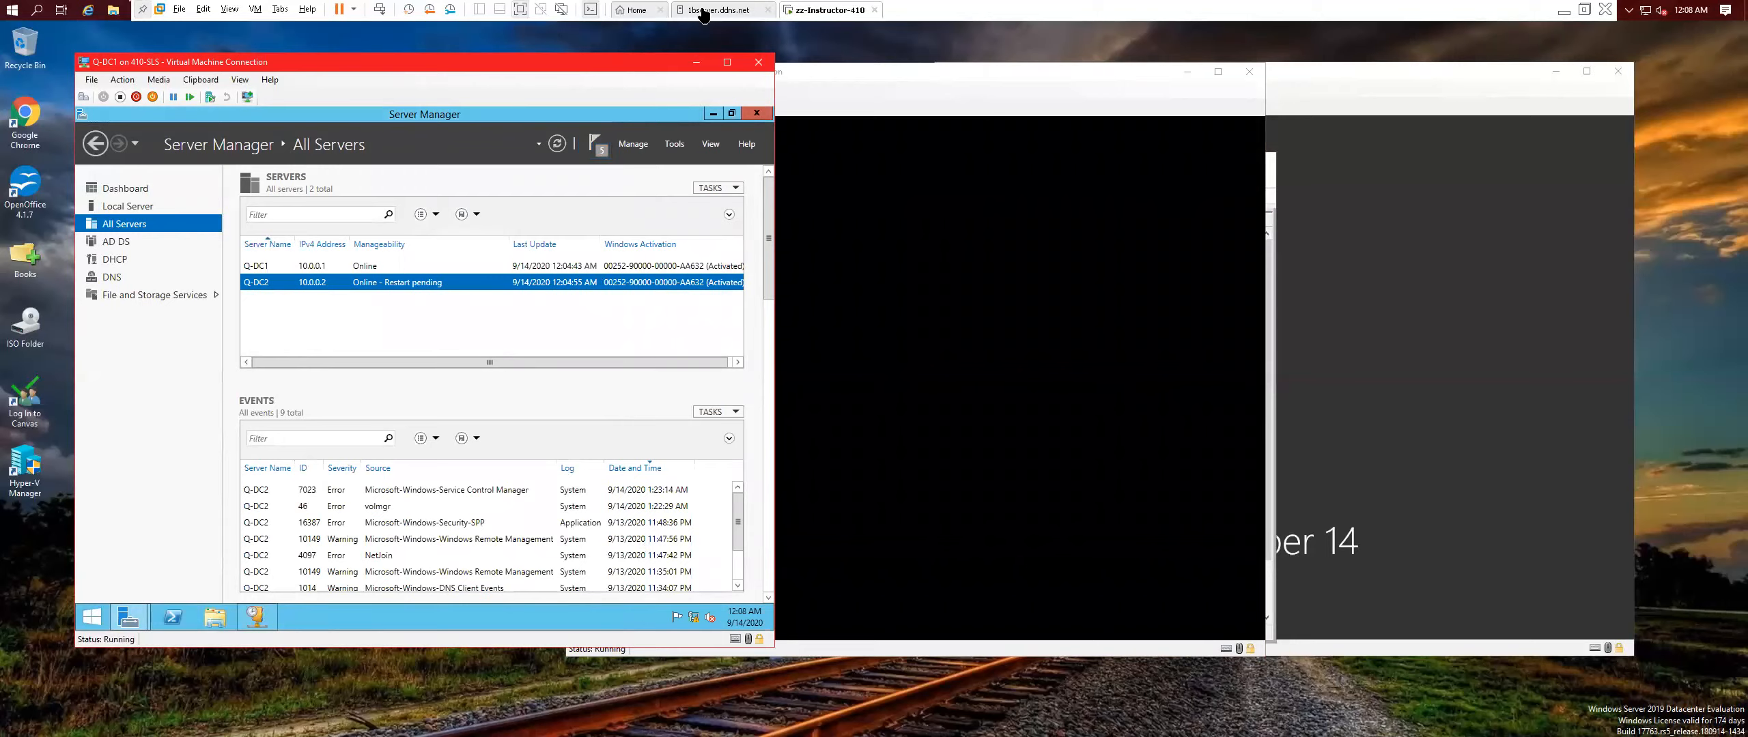
click(857, 75)
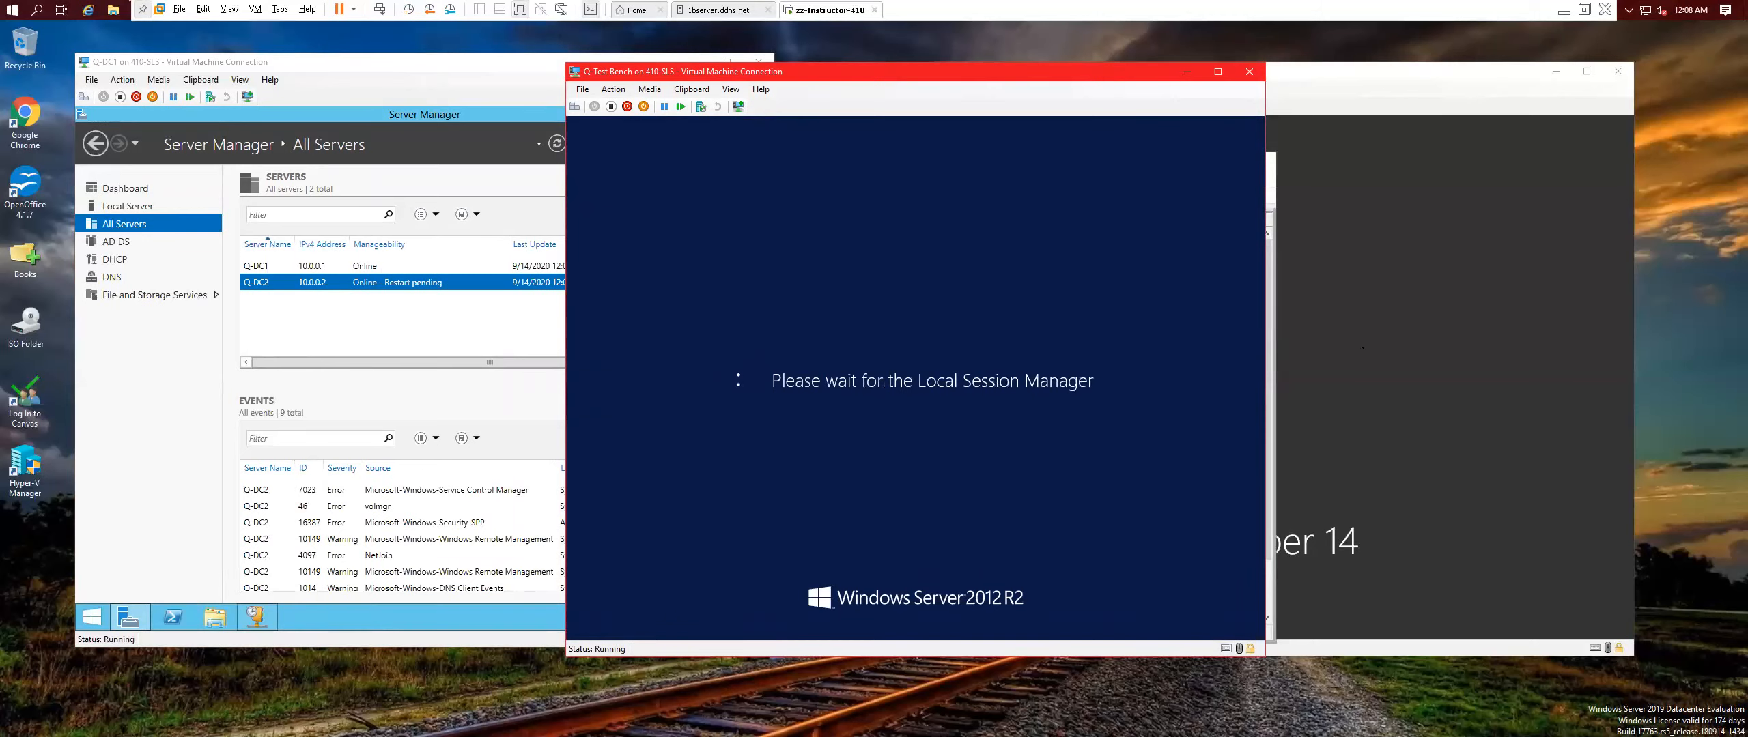
Sign in to Q-Test Bench through Other user with a CONTOSO domain user name and password.
click(627, 106)
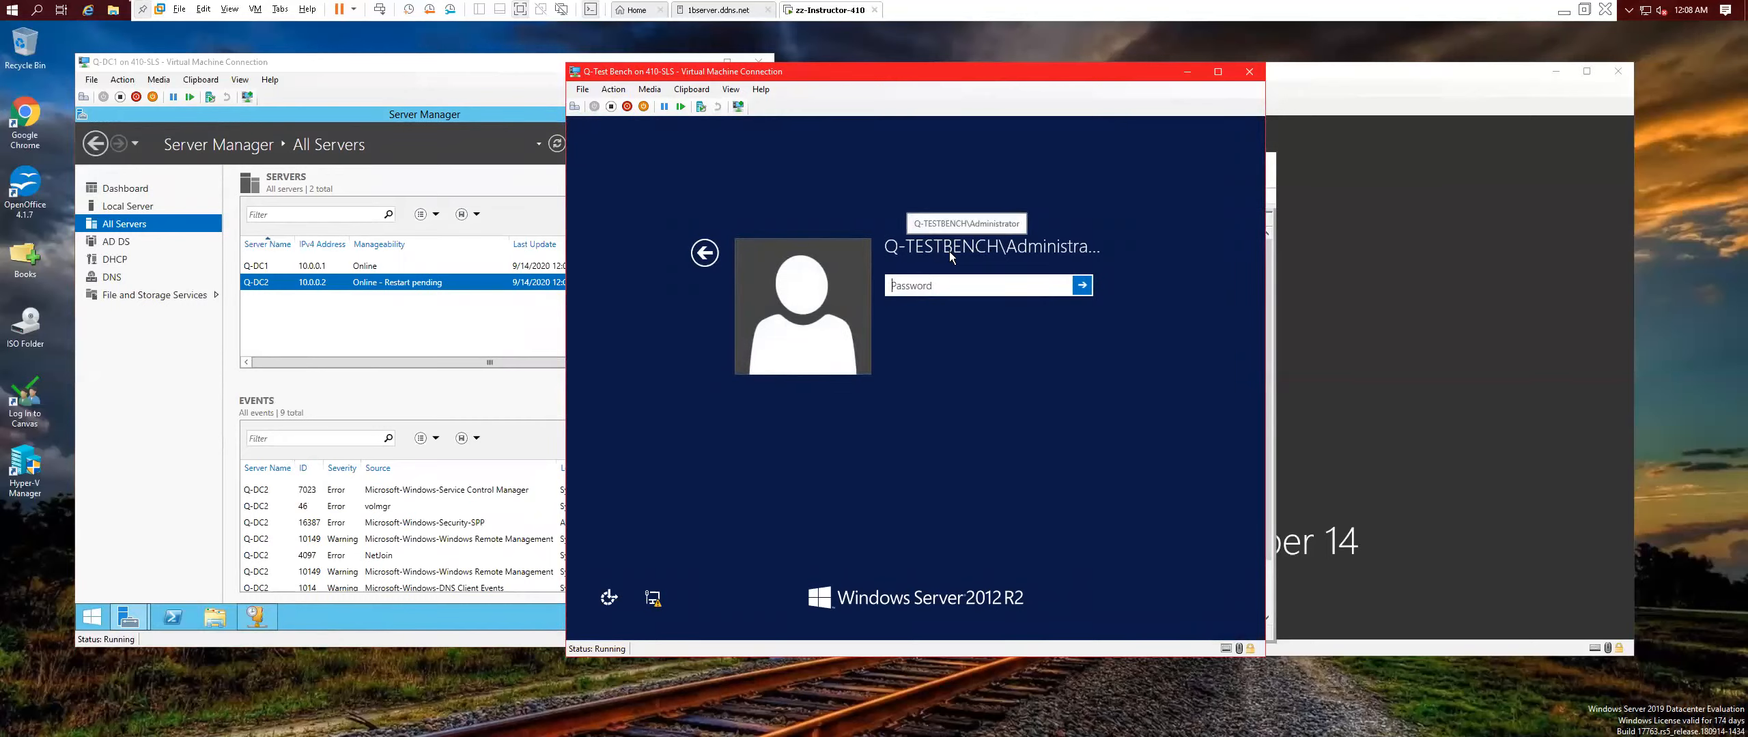
click(705, 253)
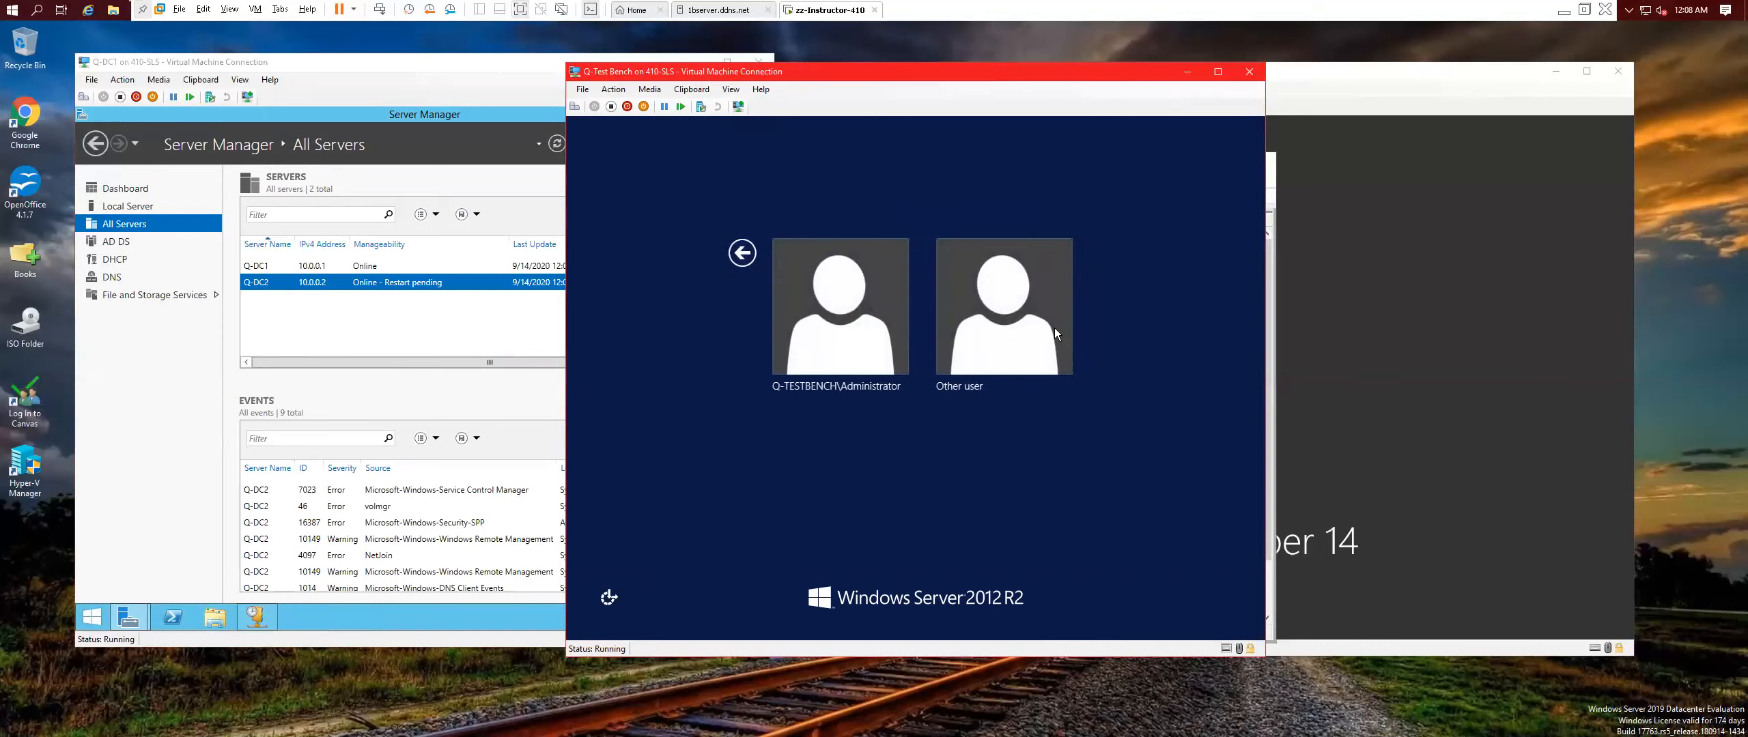
click(982, 321)
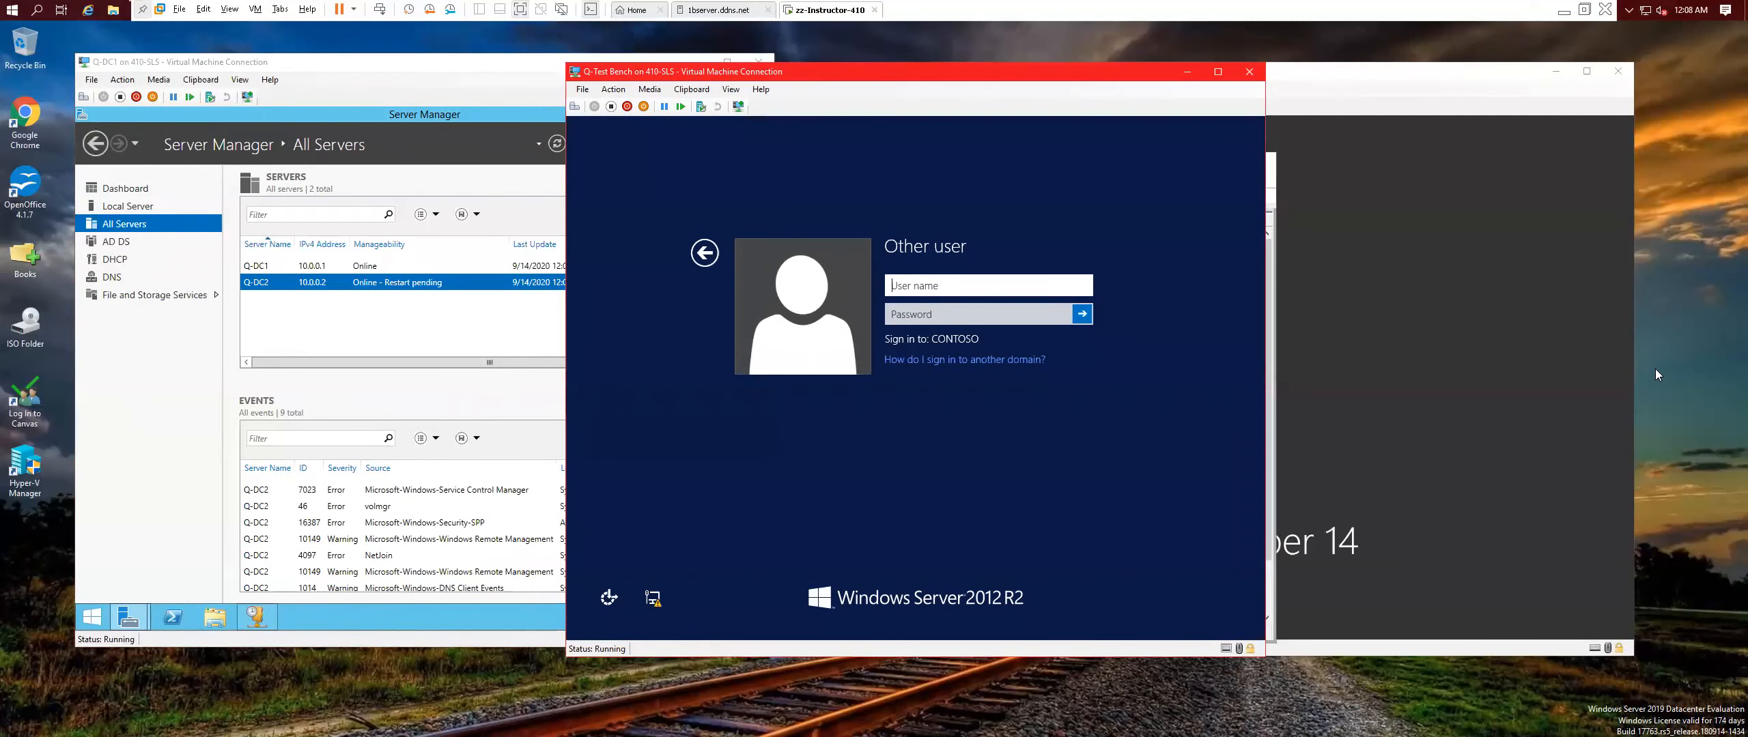
text(john)
key(Tab)
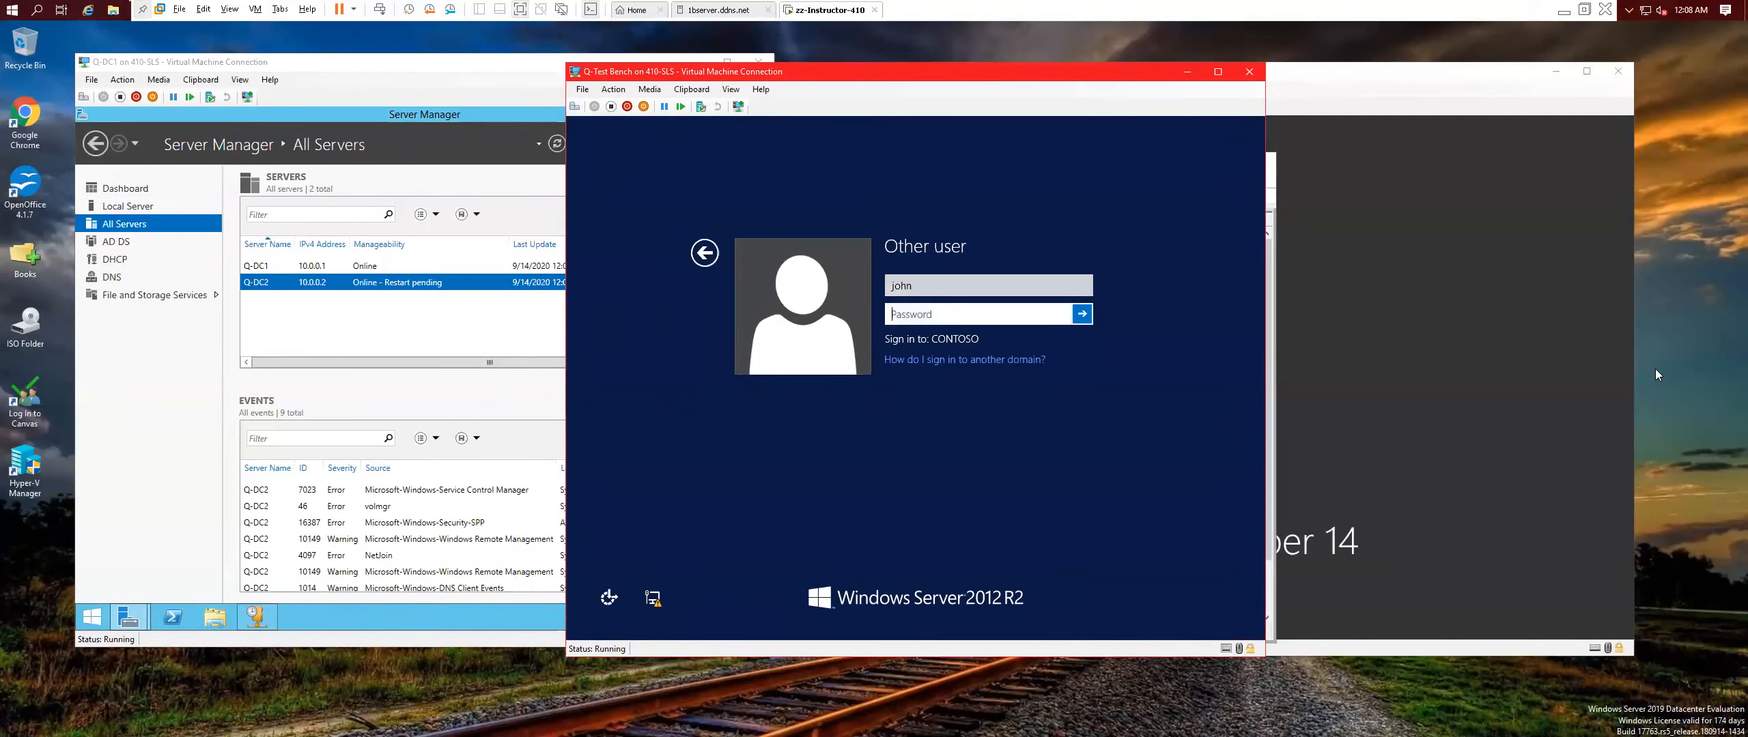
text(Pa$$w0rd)
key(Return)
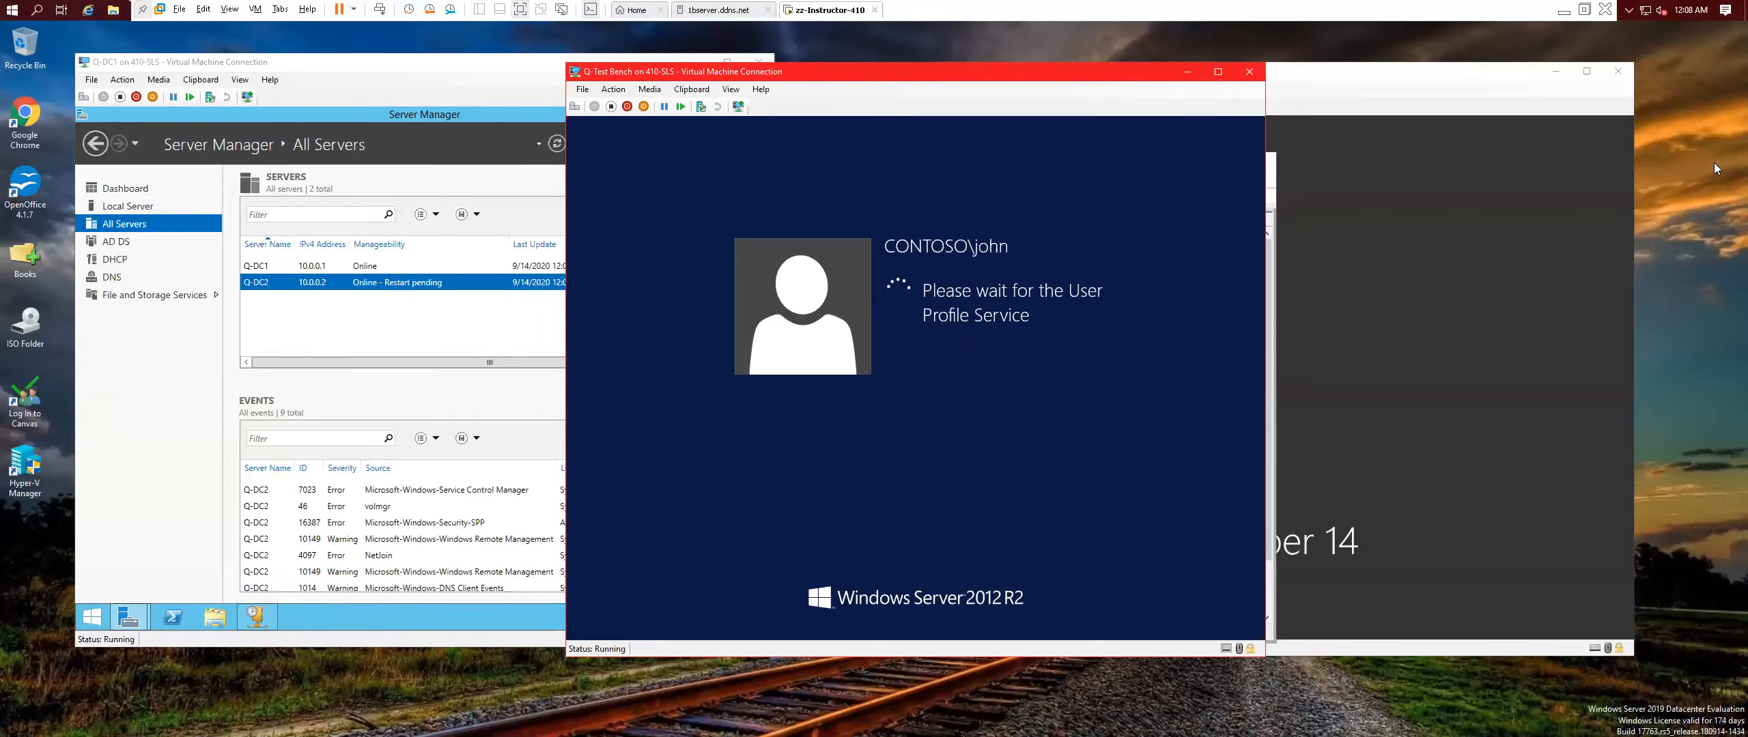
click(355, 311)
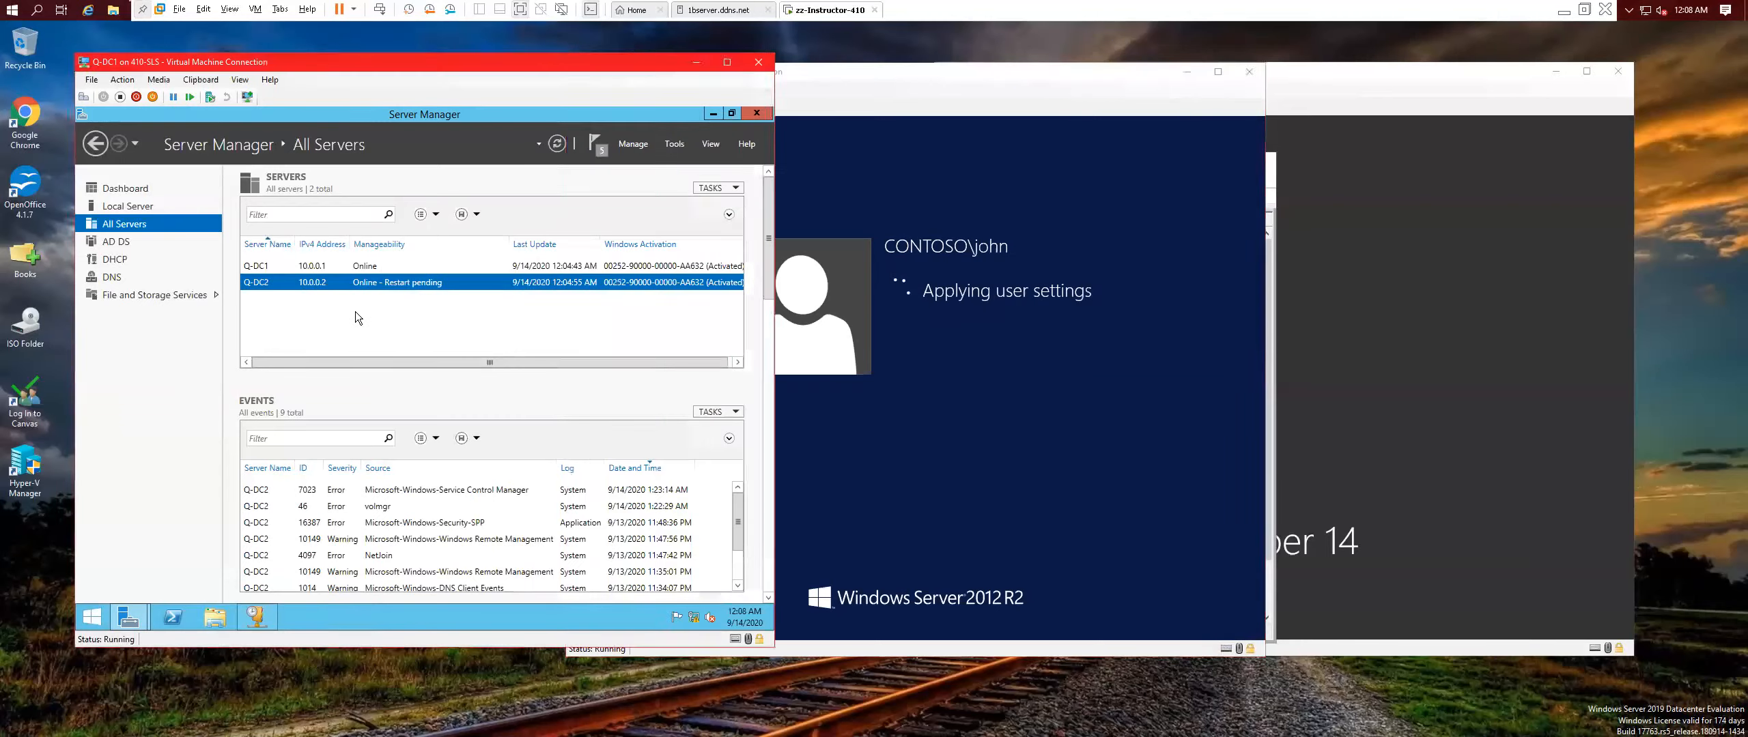
Restart Q-DC2 from Server Manager's All Servers list and confirm the restart.
right_click(422, 284)
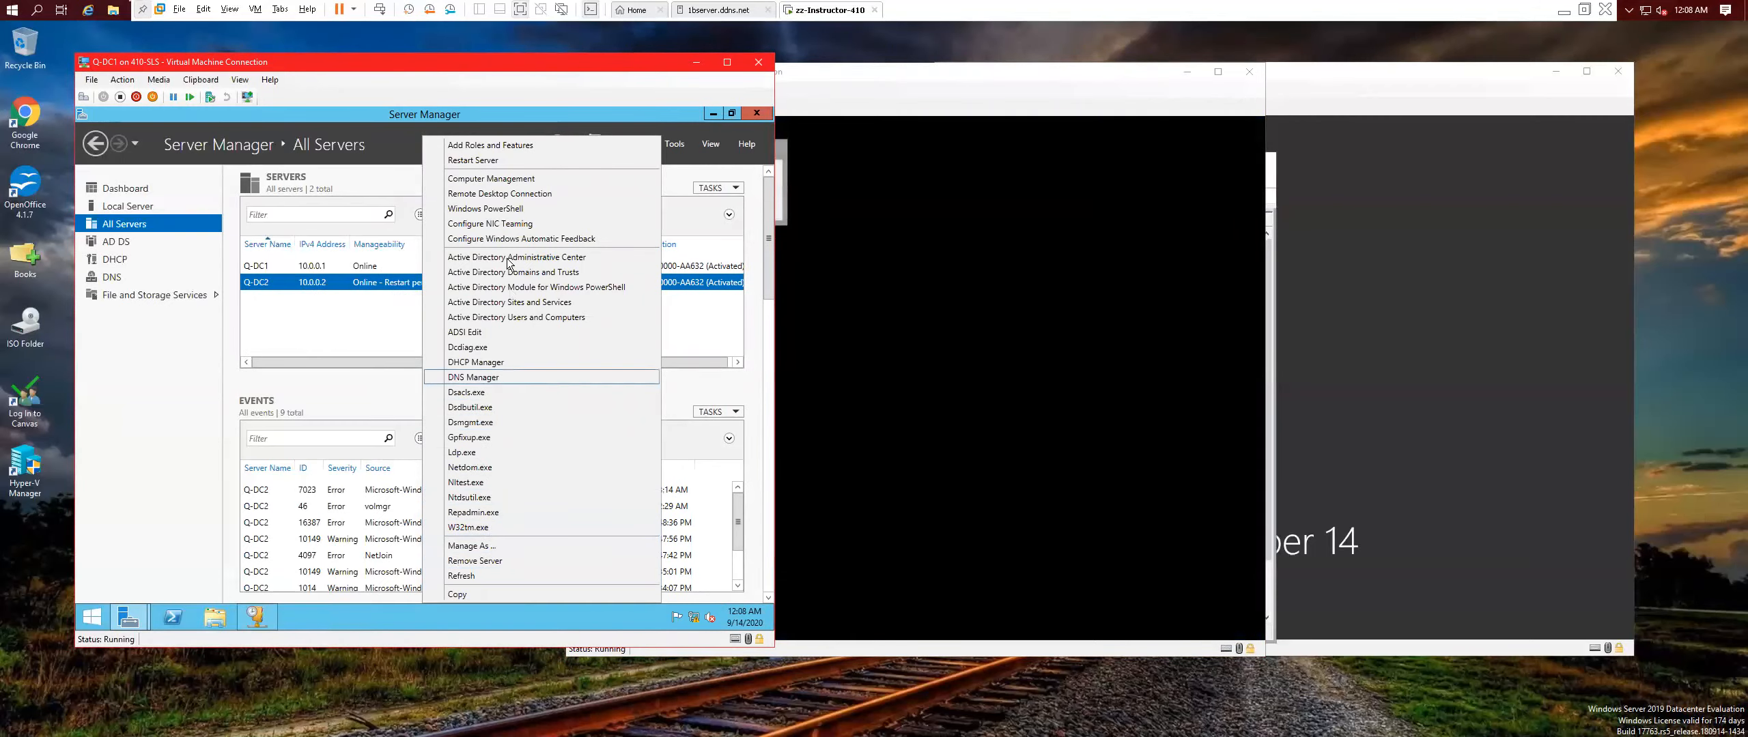
click(516, 159)
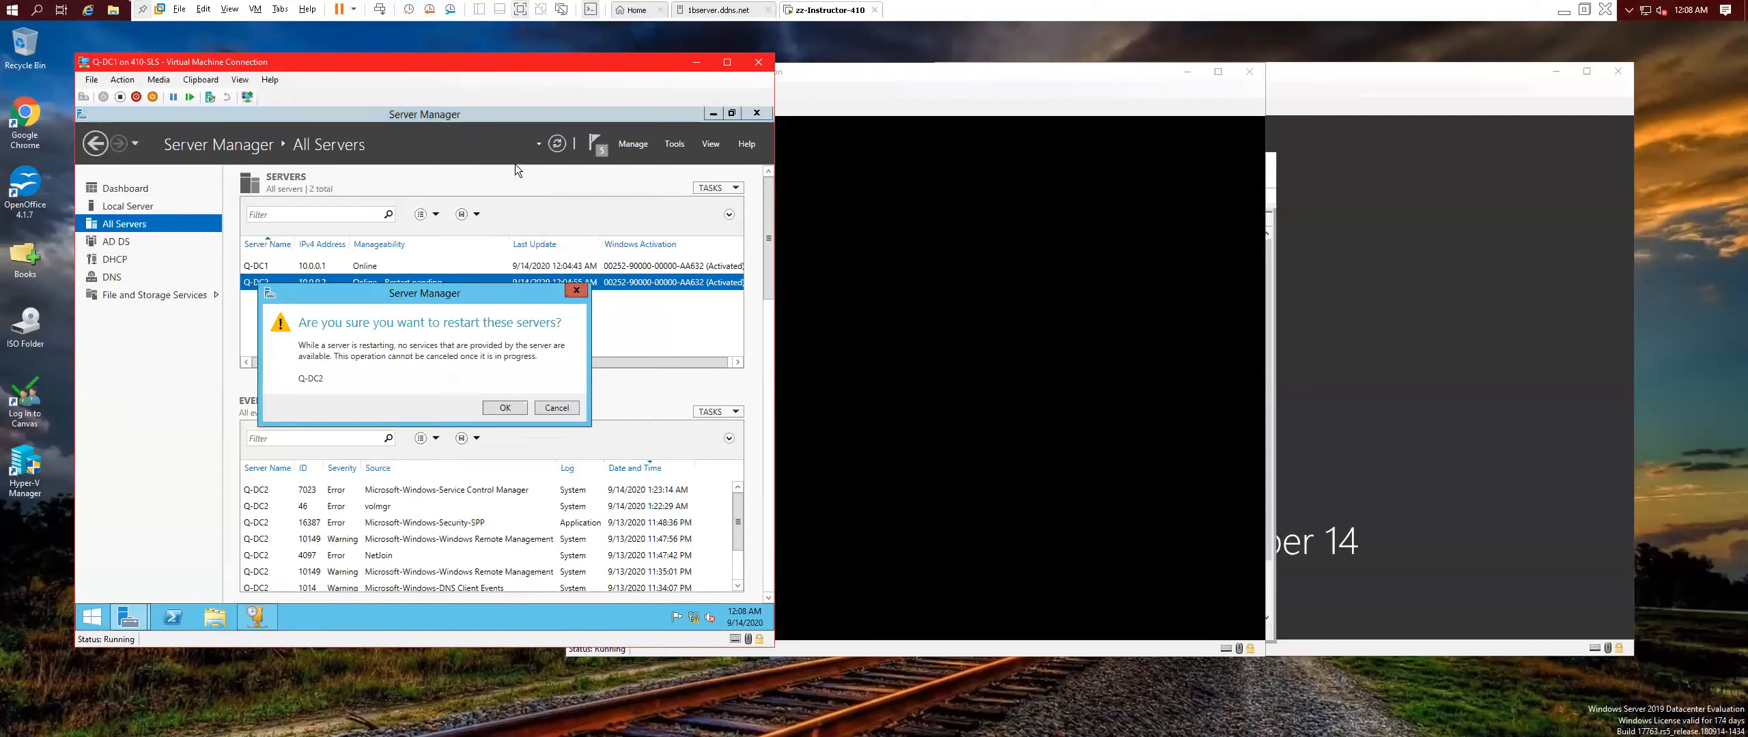
click(505, 407)
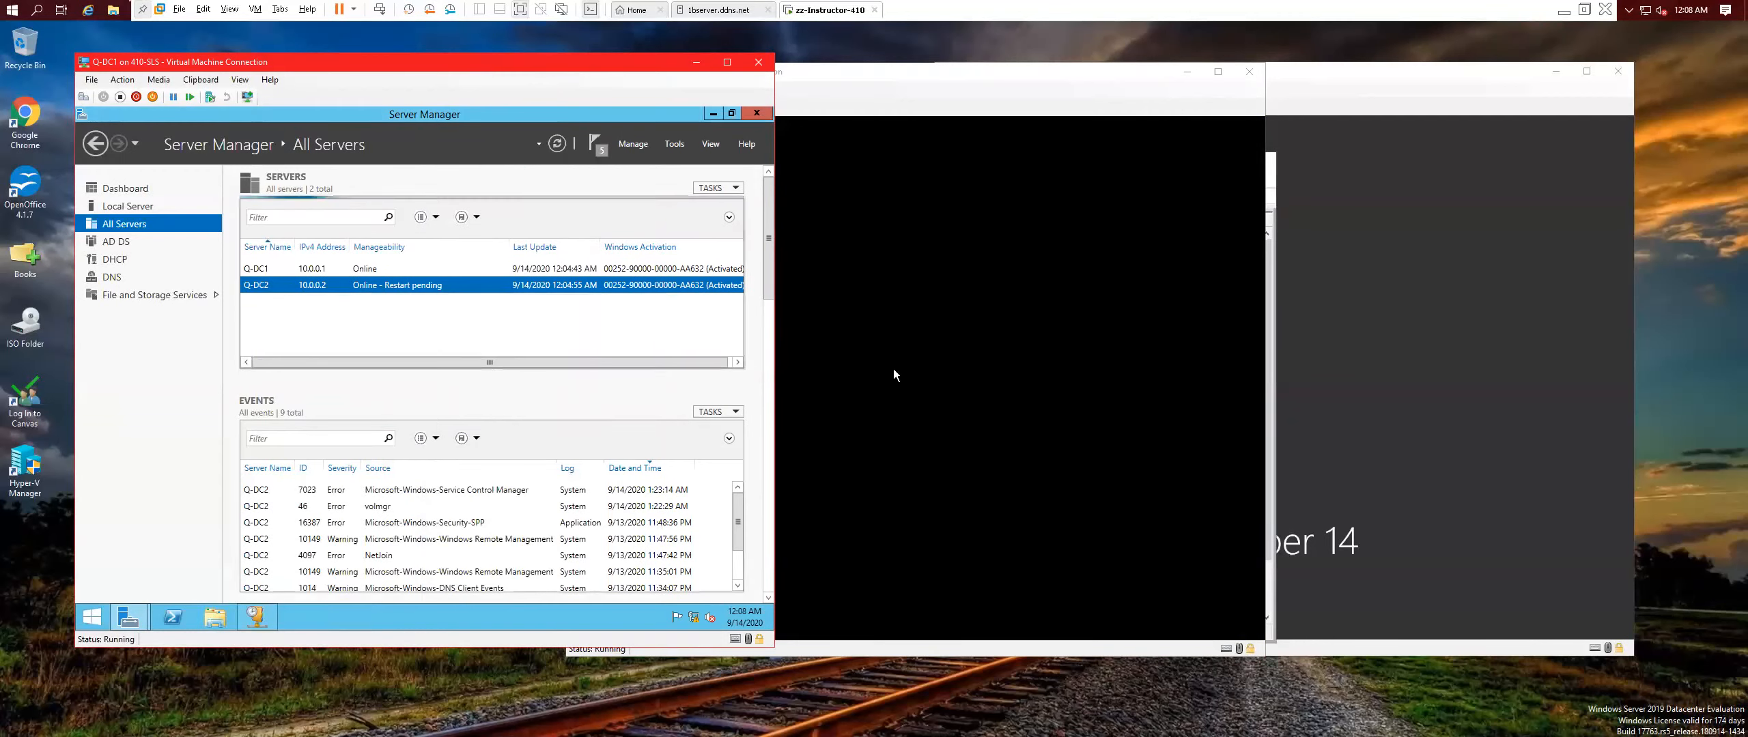
click(1468, 73)
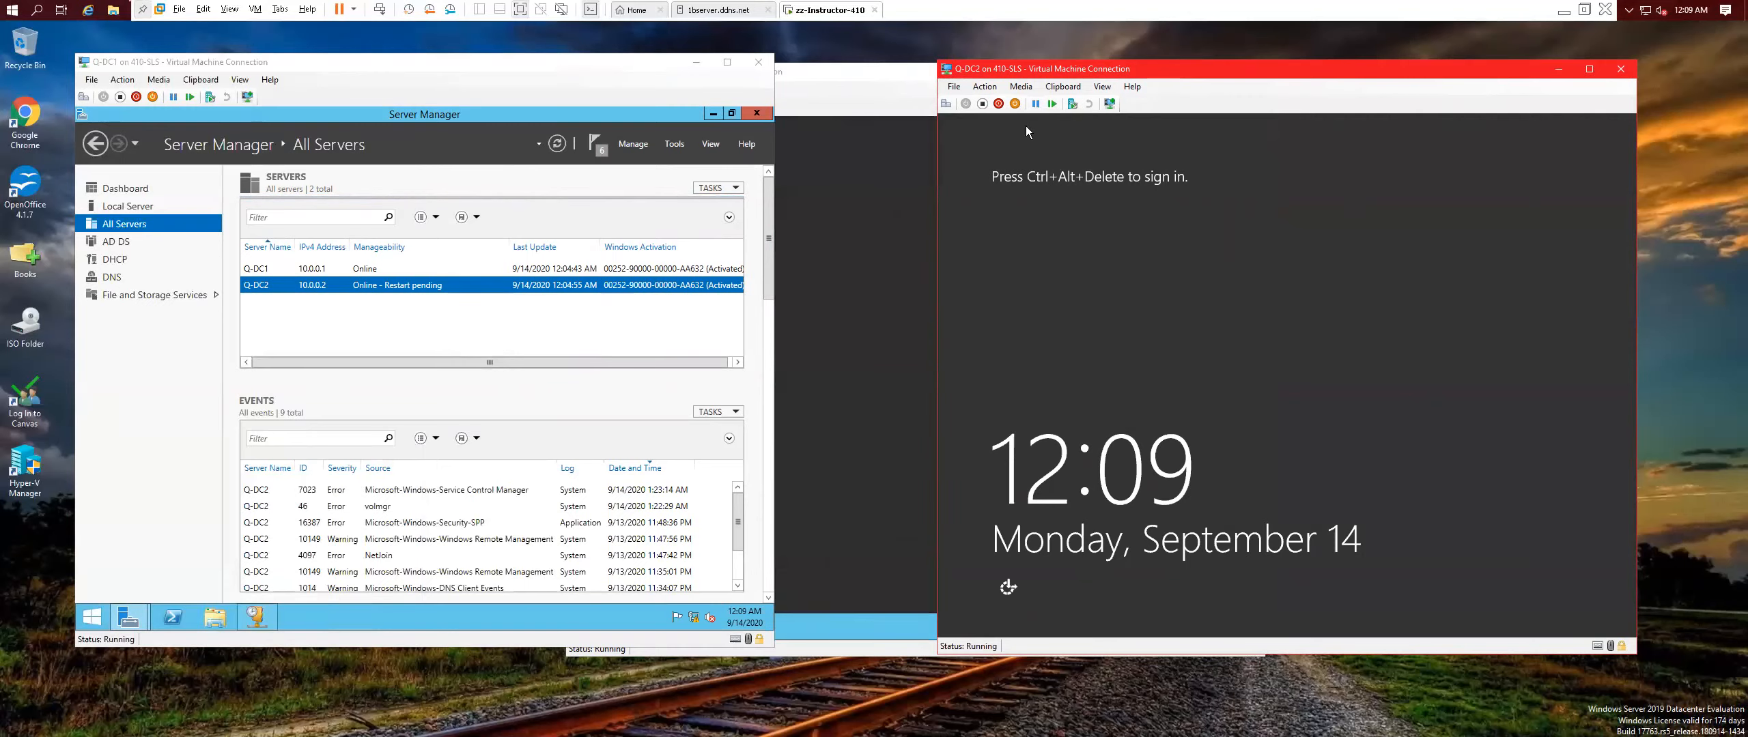
click(860, 81)
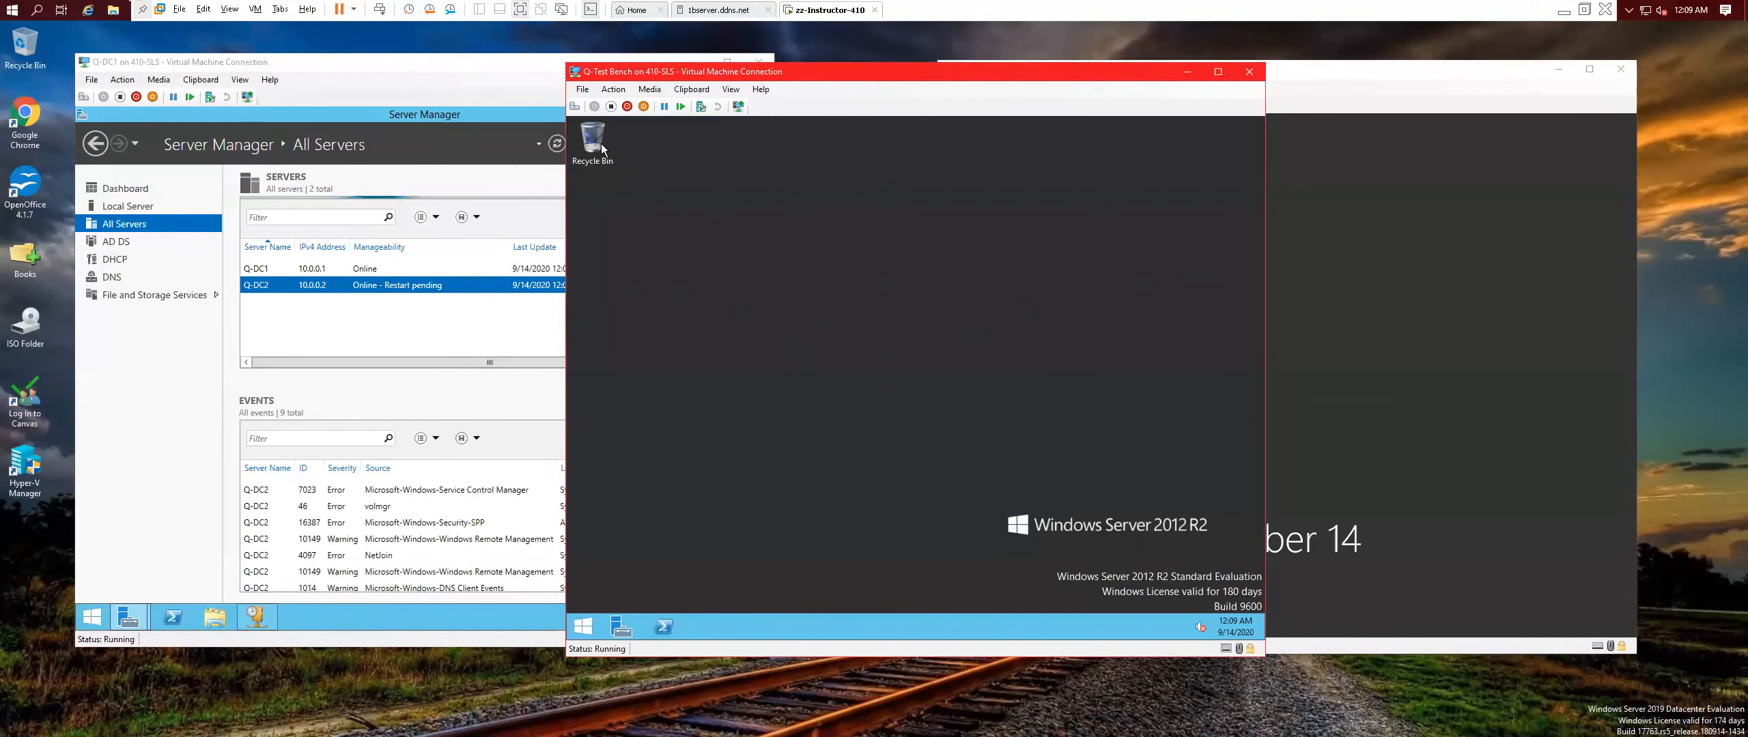
click(382, 338)
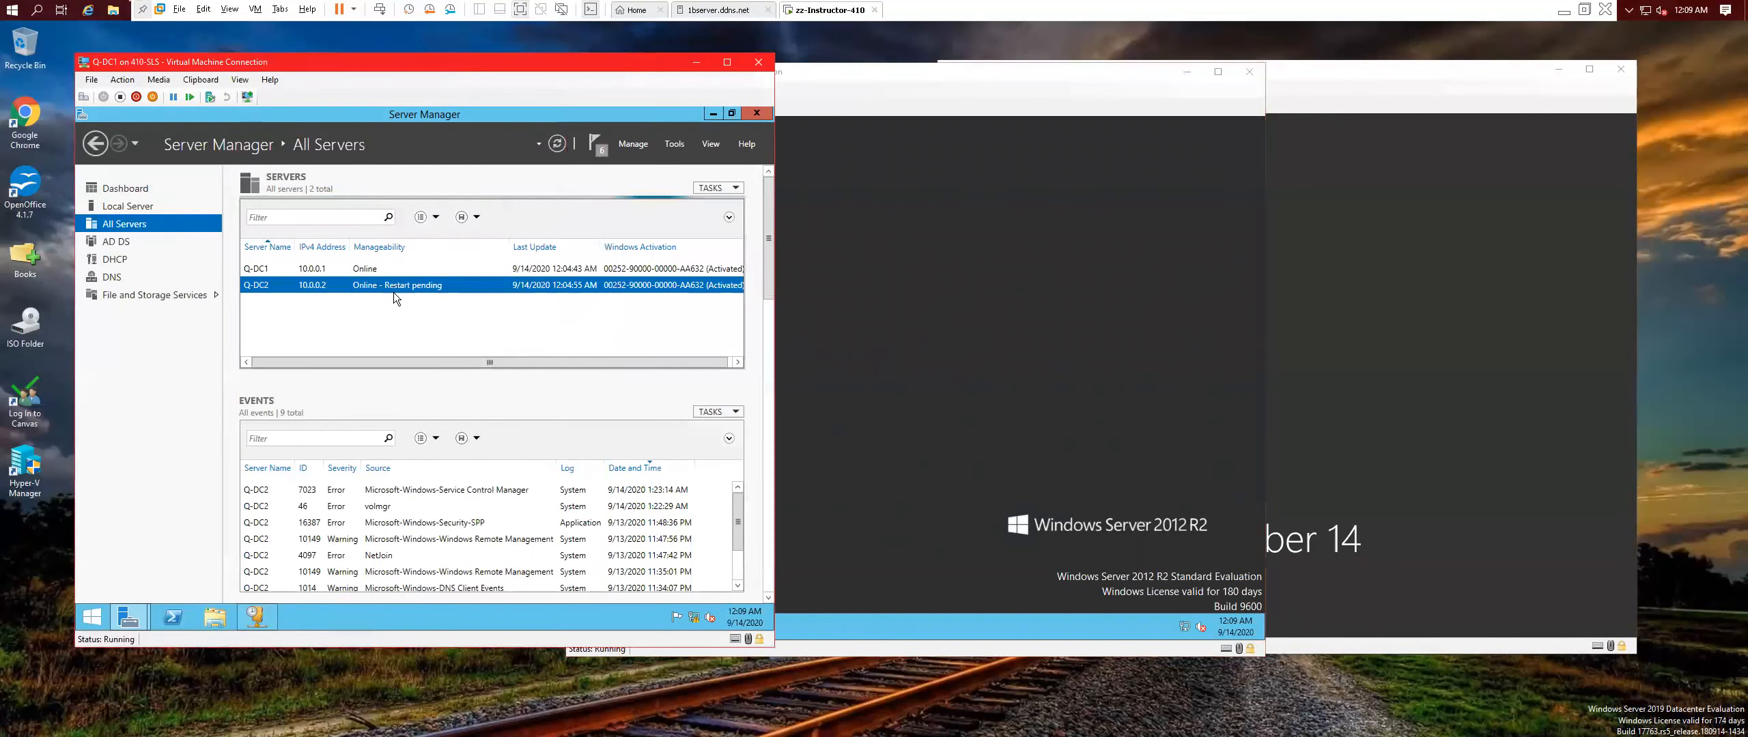
Retry the Q-DC2 restart, which fails with 'cannot be restarted', then shift Q-Test Bench left.
right_click(397, 291)
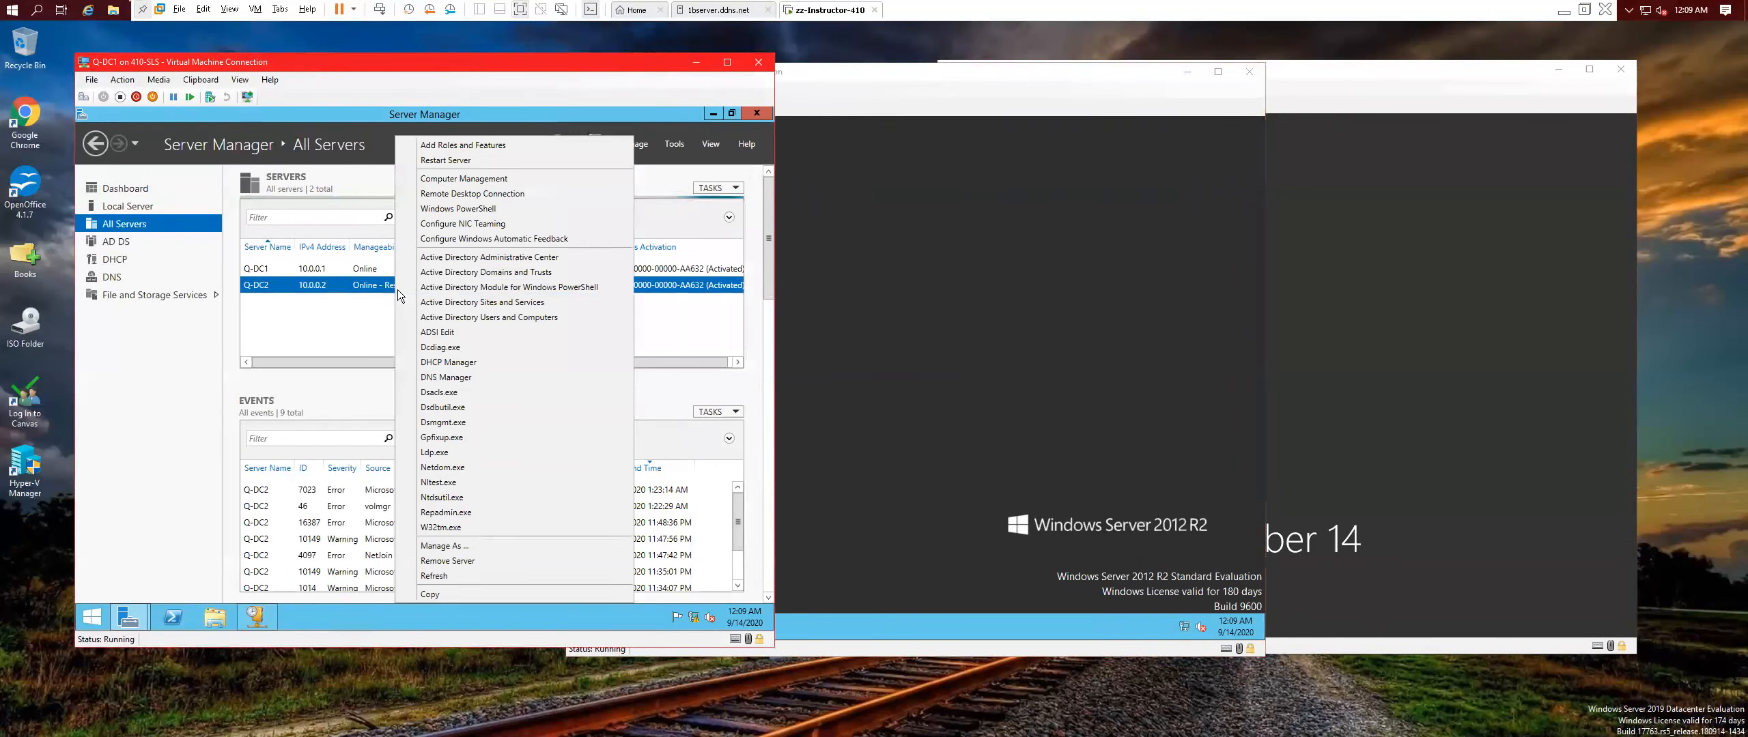
click(455, 161)
click(509, 402)
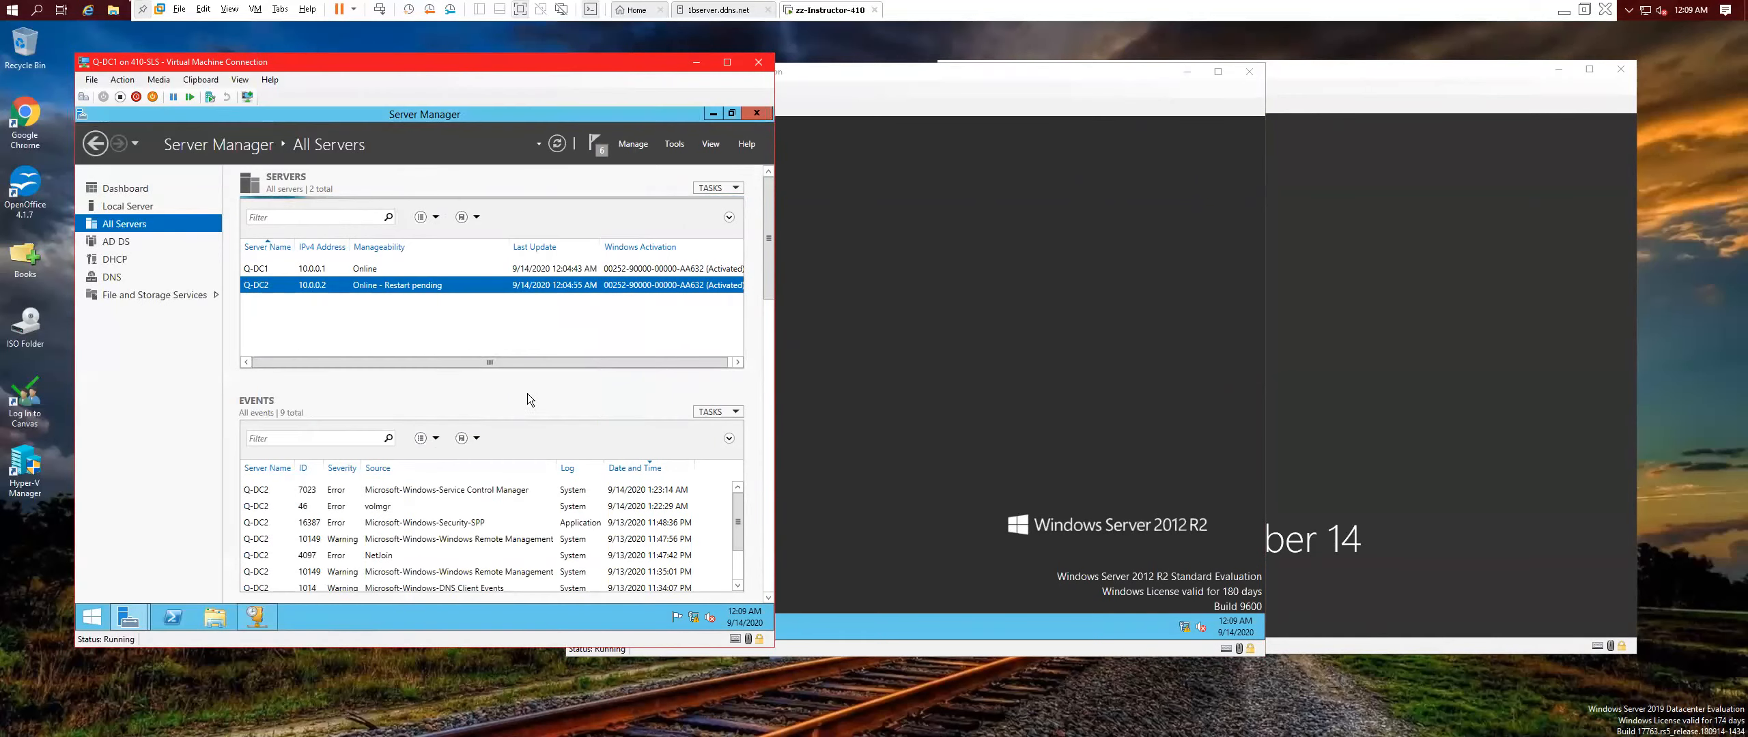
click(904, 169)
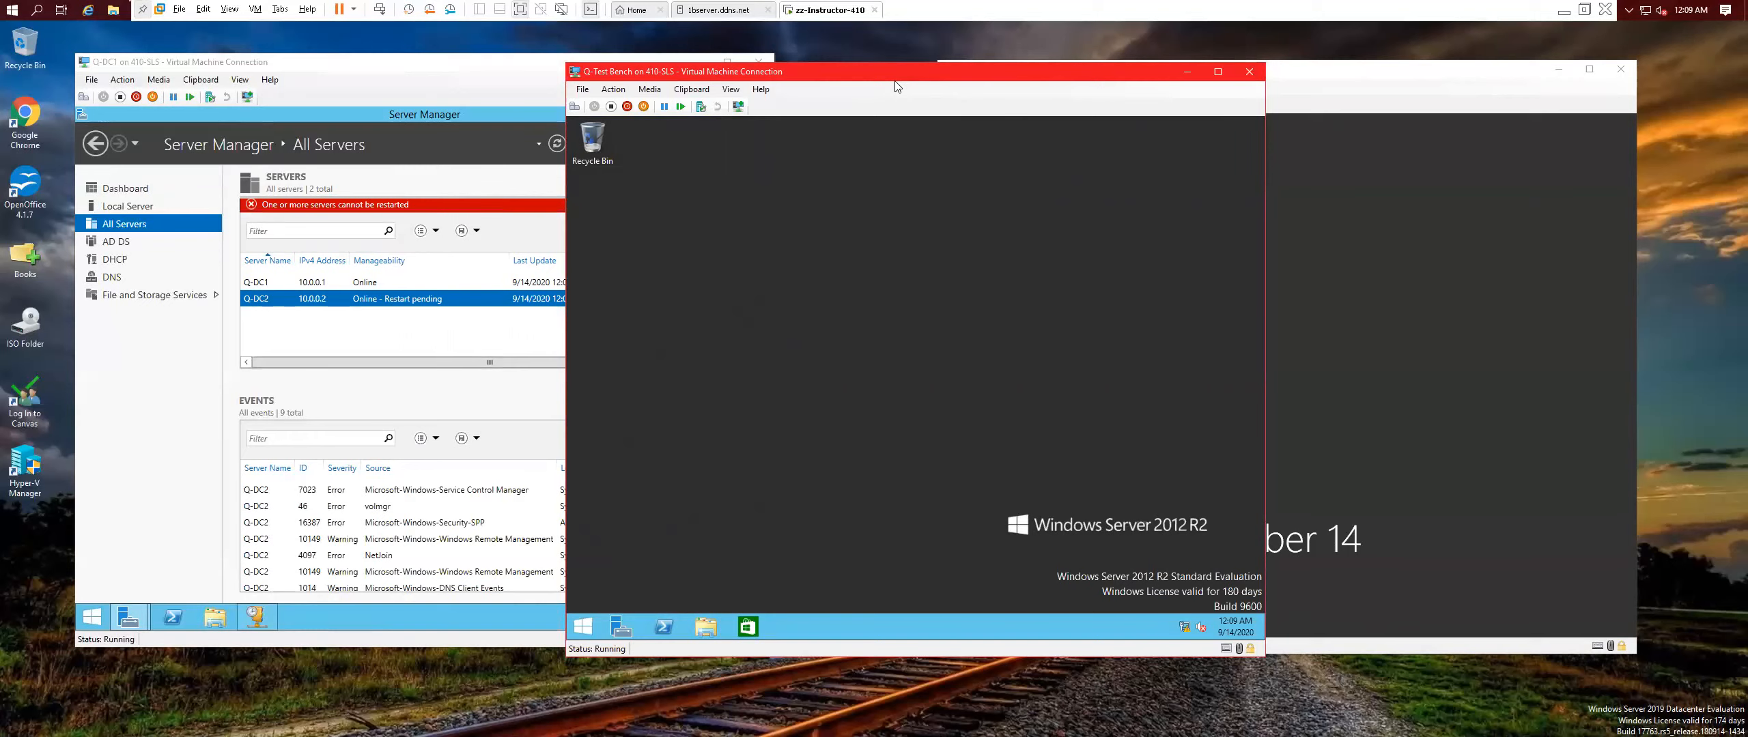
drag(954, 76, 777, 65)
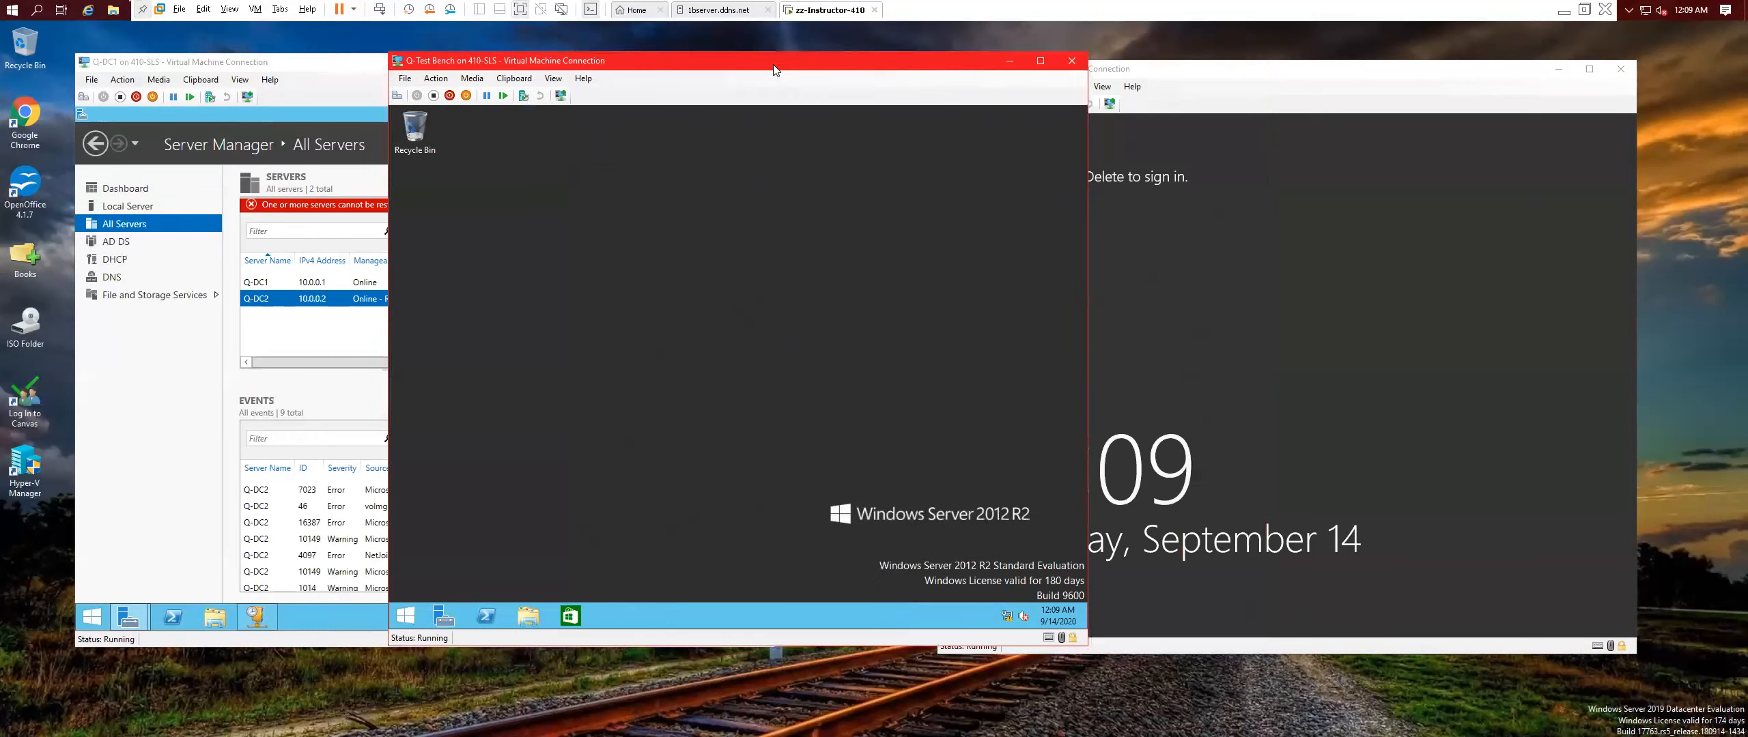
Slide the Q-Test Bench window further left so Q-DC2's sign-in screen stays visible beside it.
click(1120, 69)
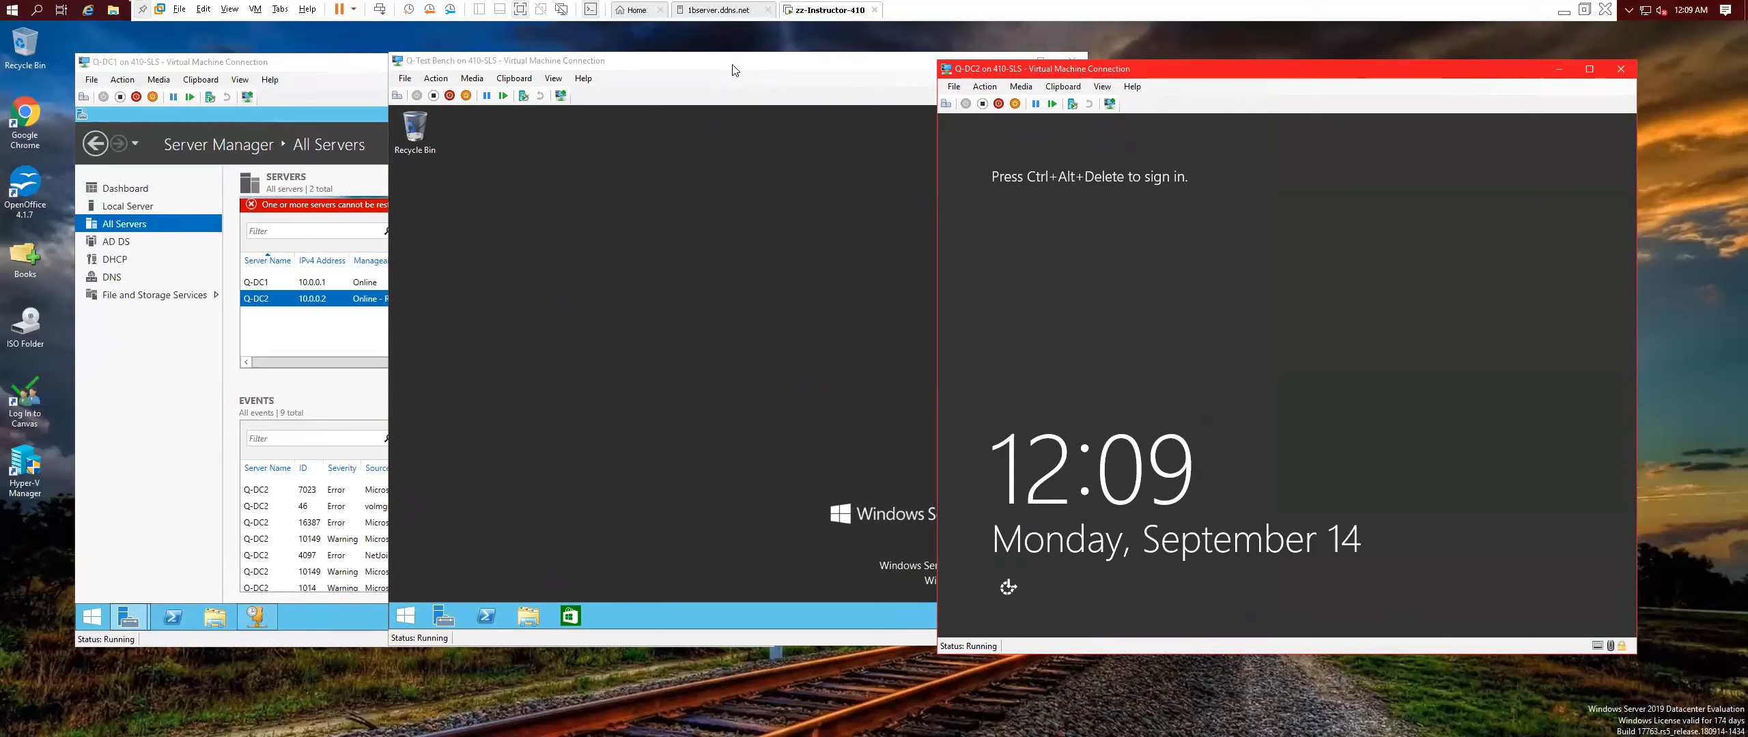
click(751, 65)
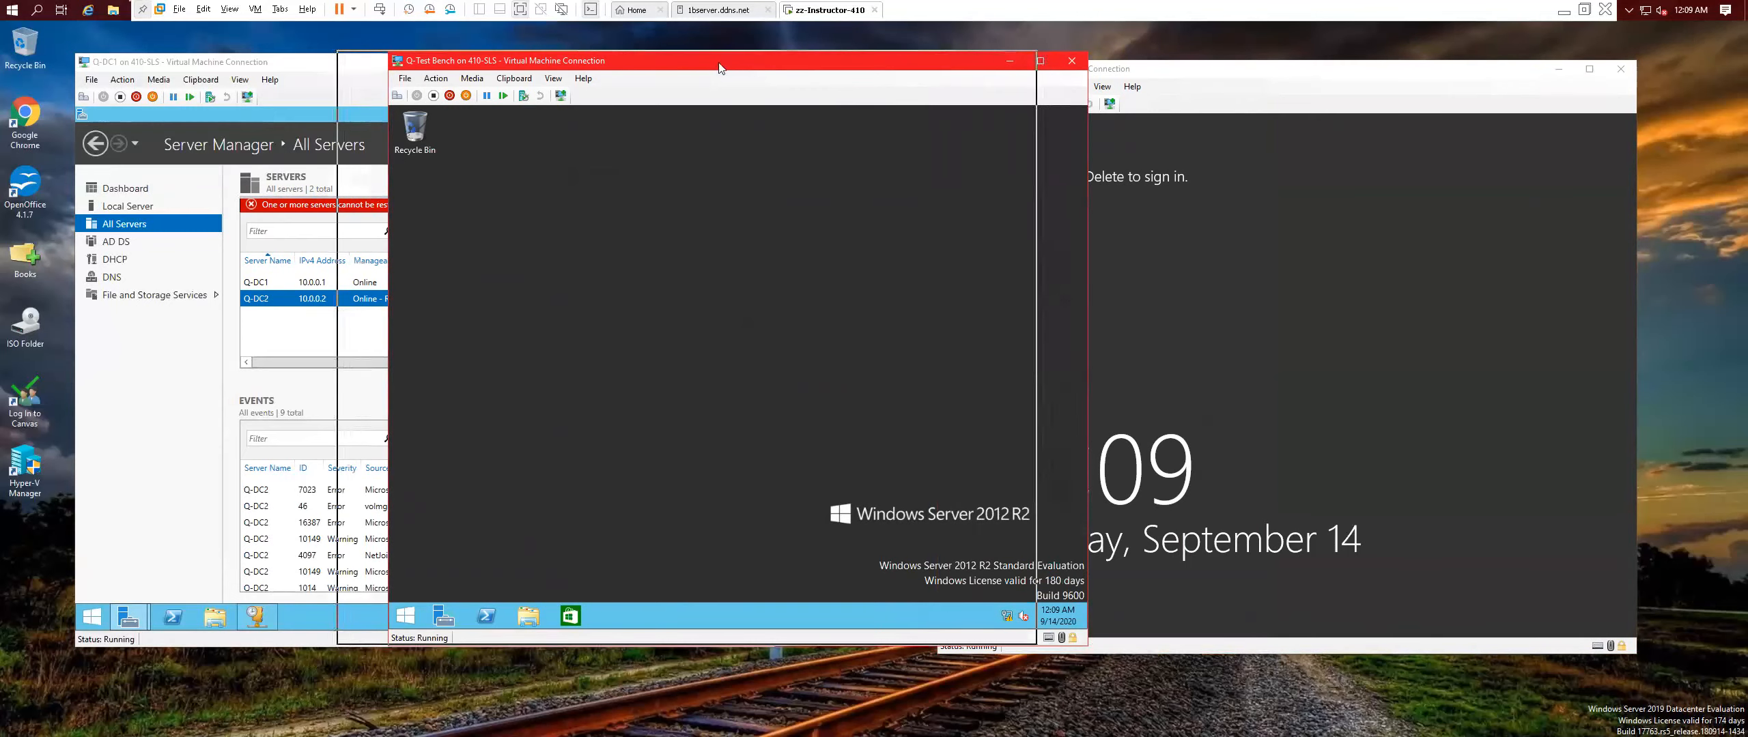
drag(770, 68, 719, 67)
click(1225, 78)
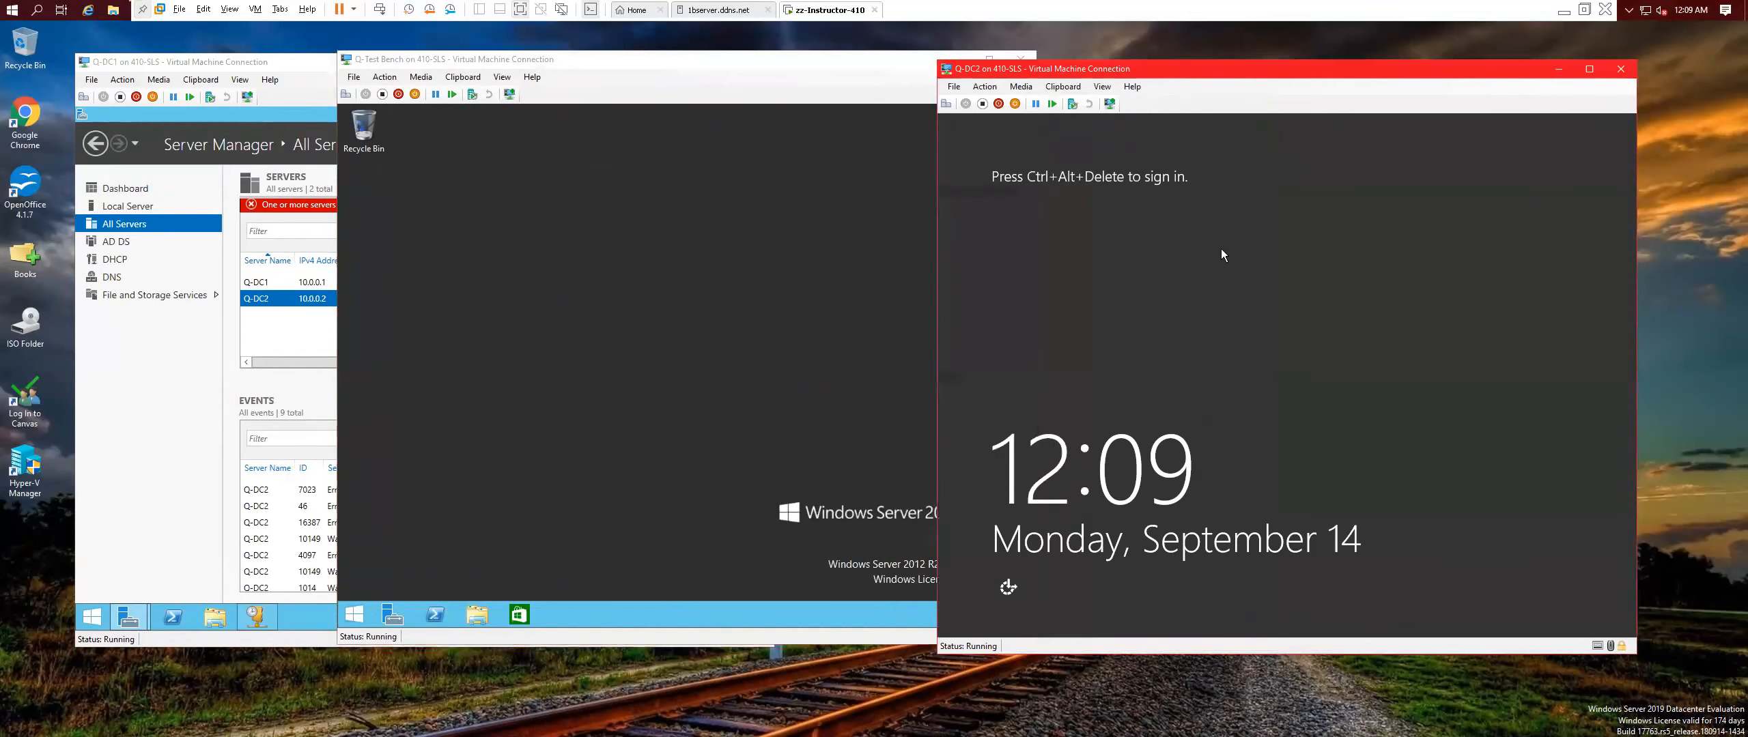
click(757, 91)
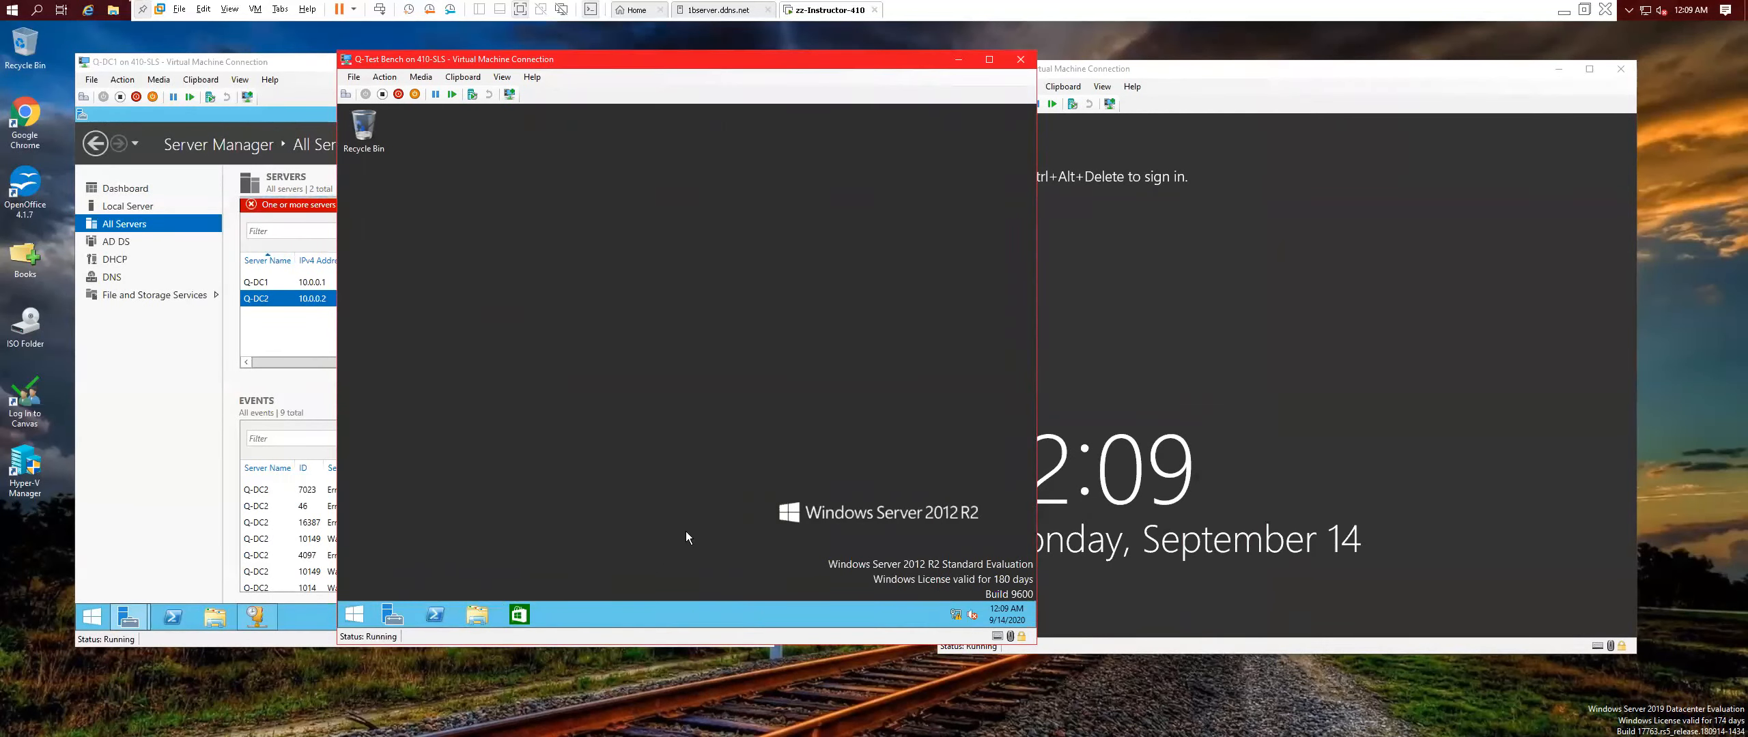
right_click(555, 254)
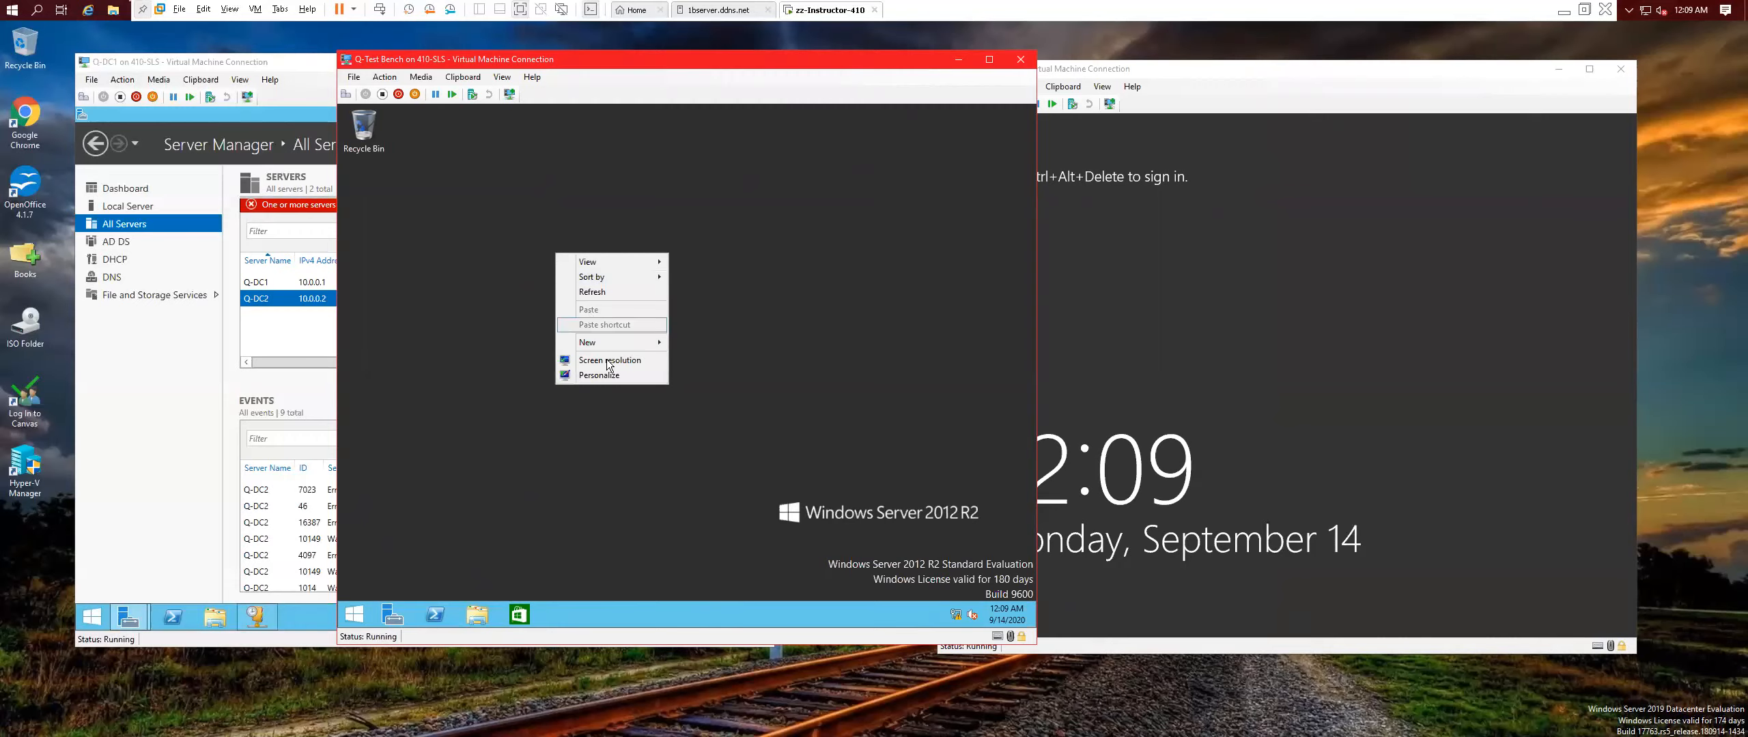
click(709, 332)
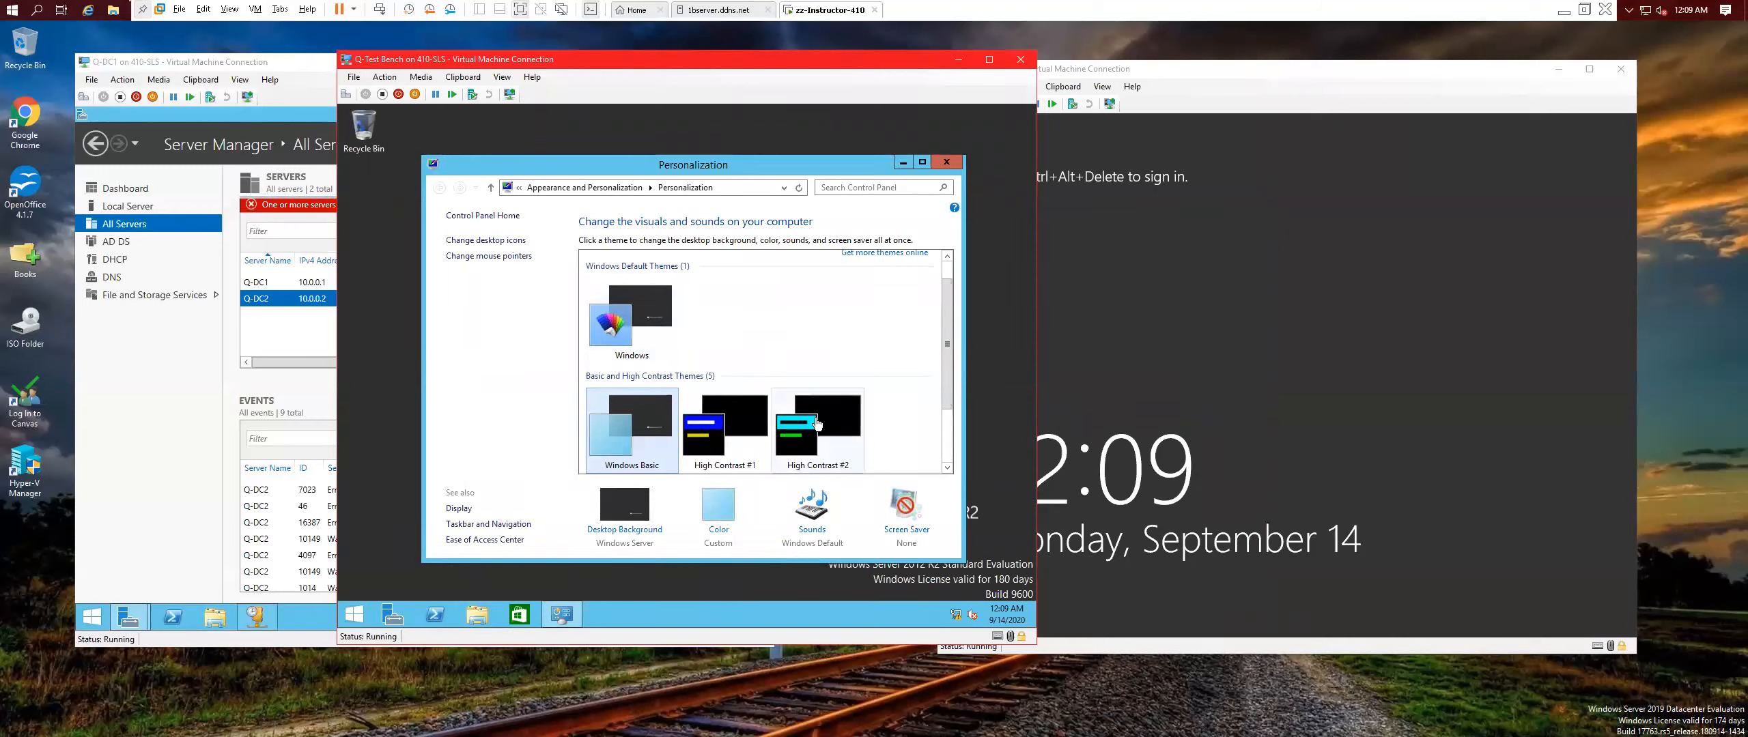
scroll(835, 411, down, 1)
scroll(835, 411, down, 1)
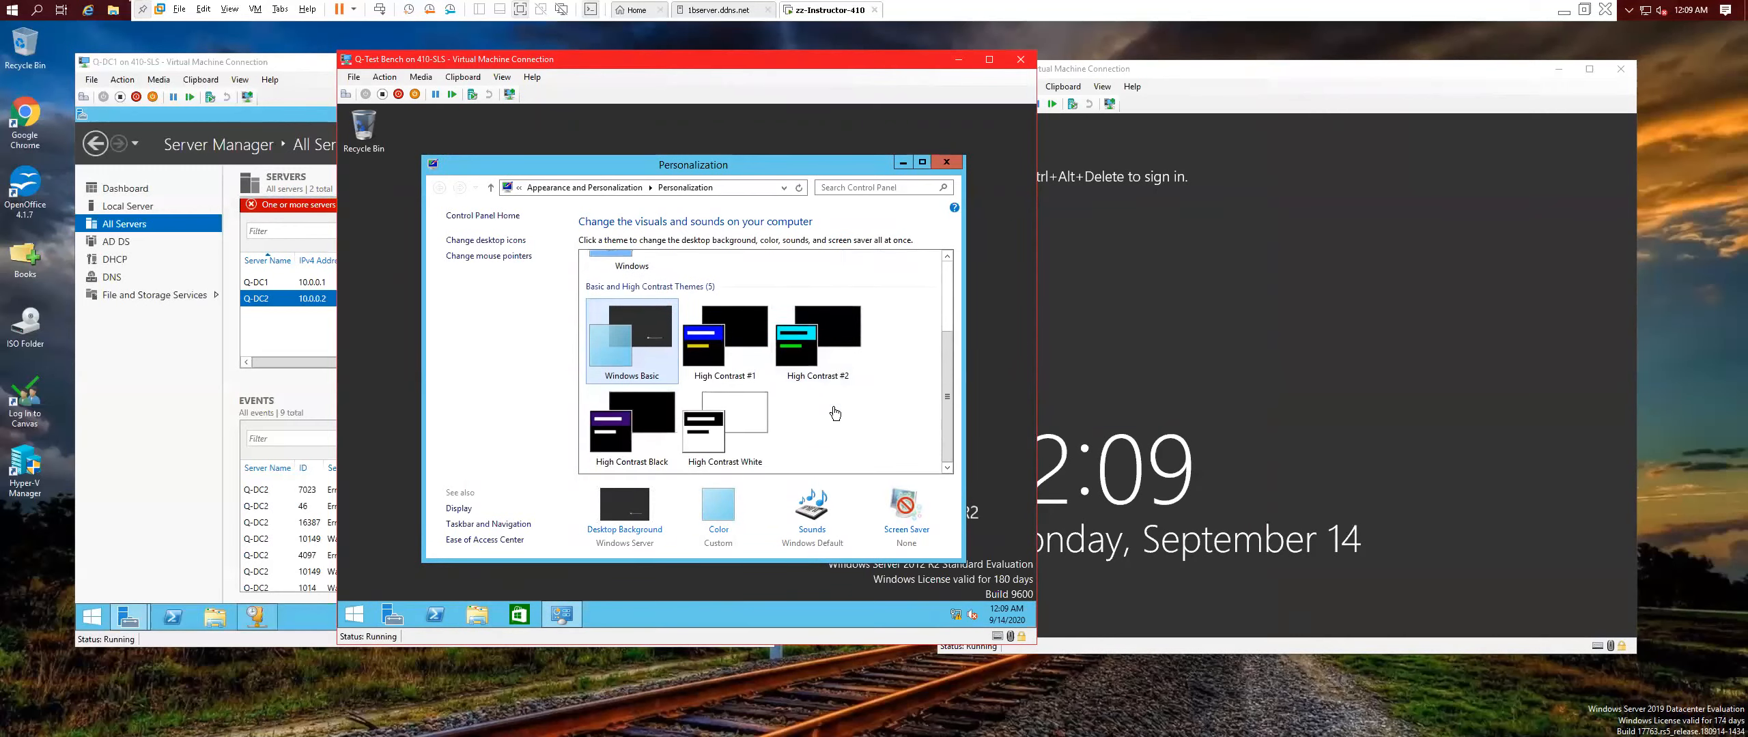
scroll(834, 412, up, 3)
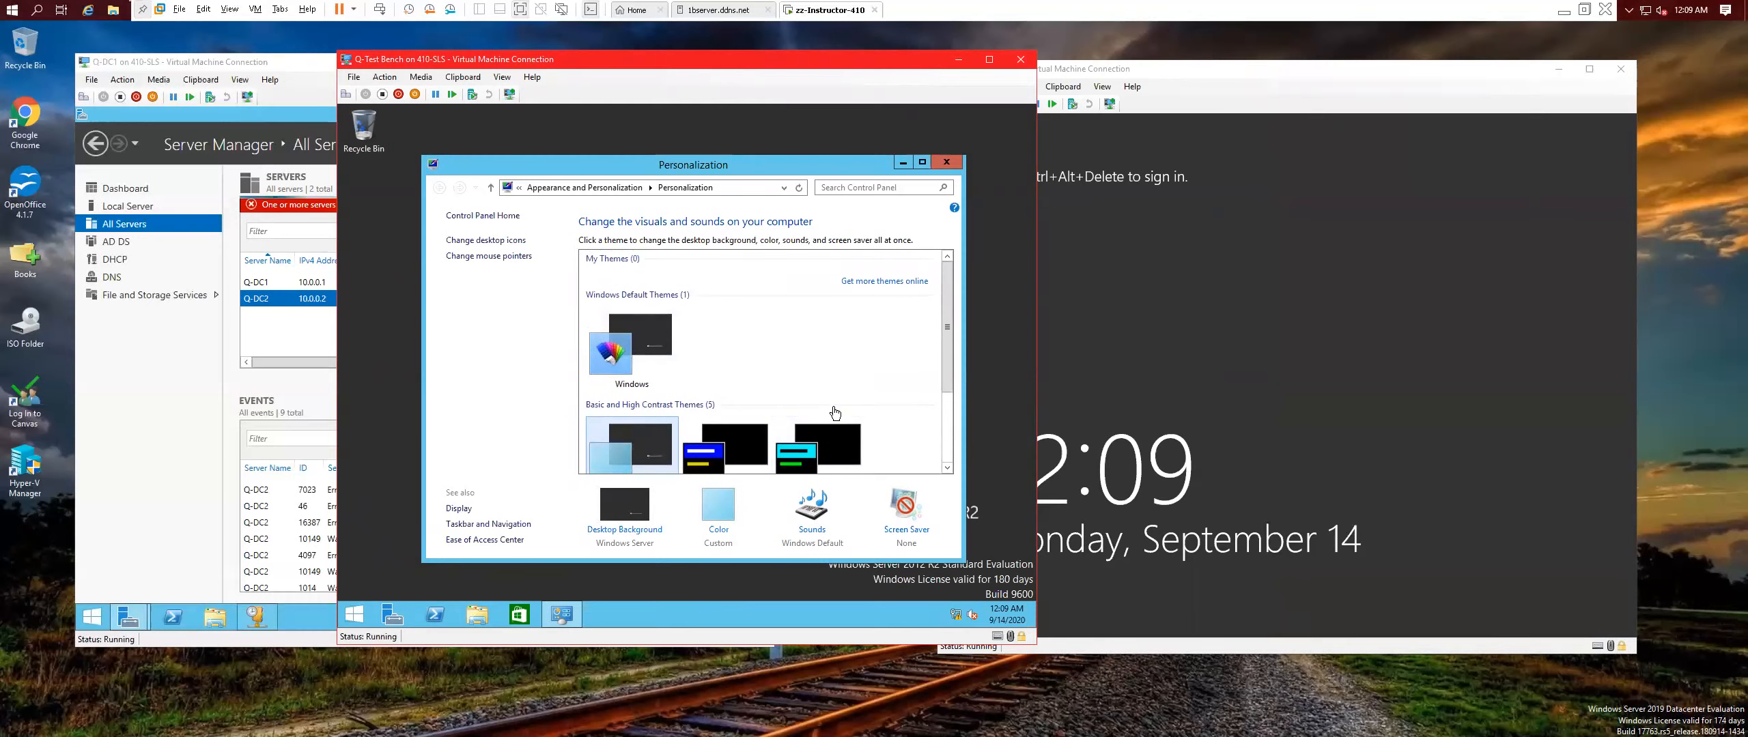
click(661, 350)
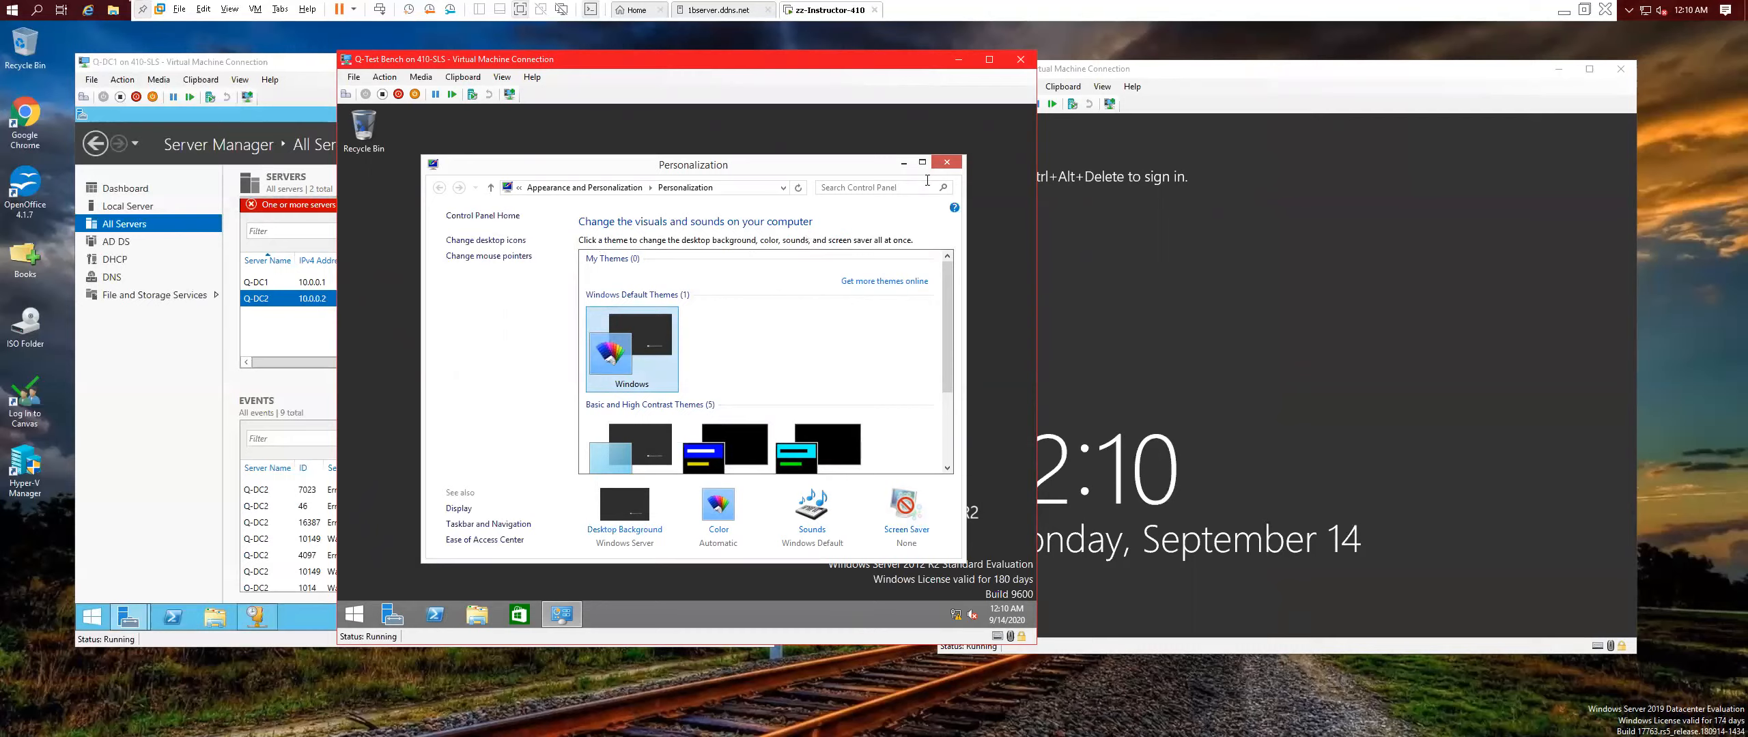
click(949, 164)
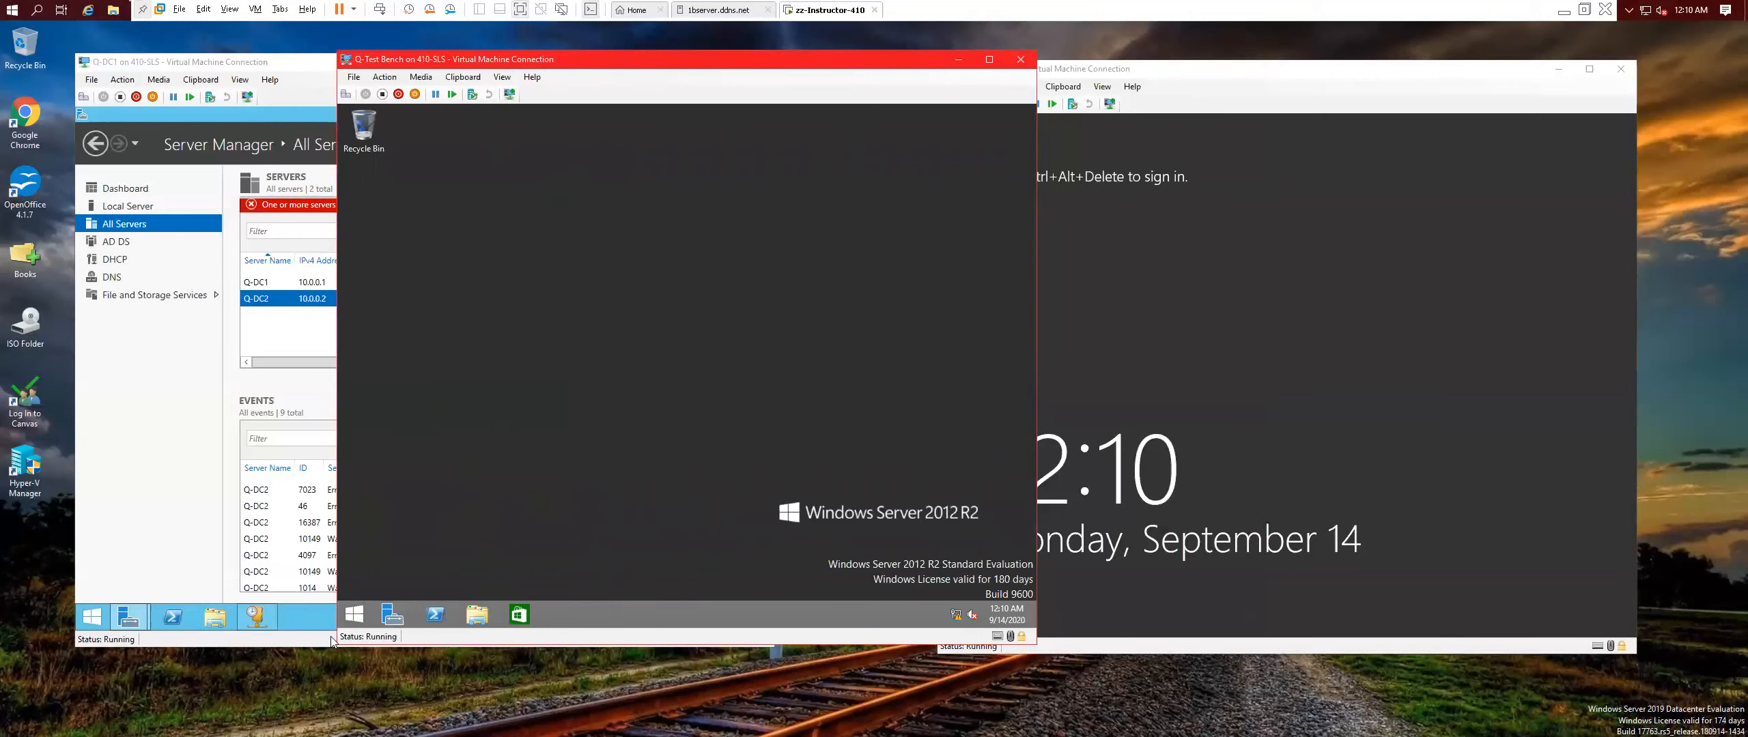
Sign out of the current Q-Test Bench account from the Start screen.
click(355, 615)
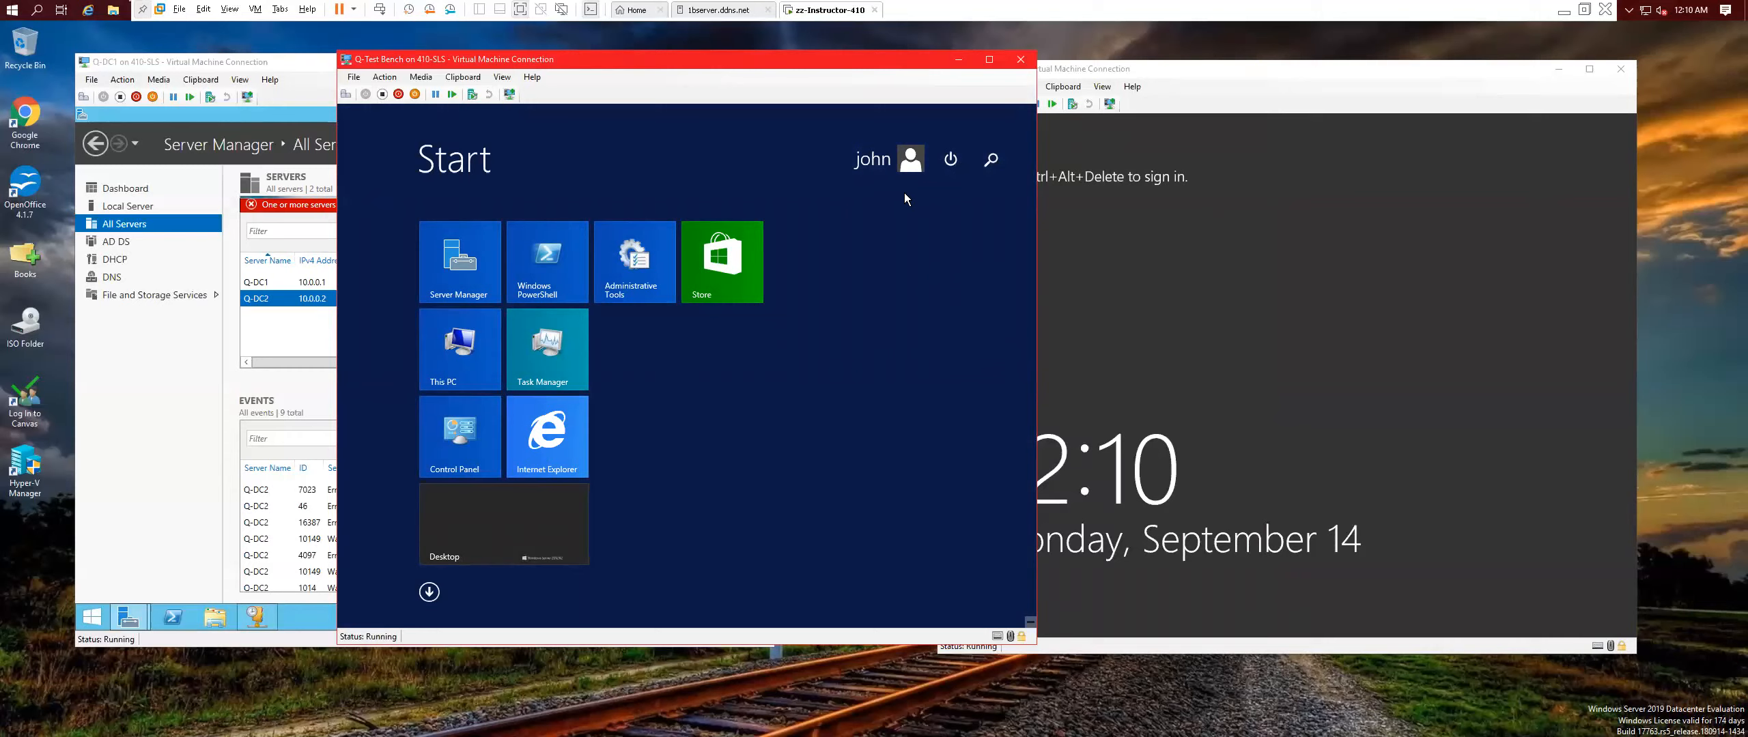
click(907, 164)
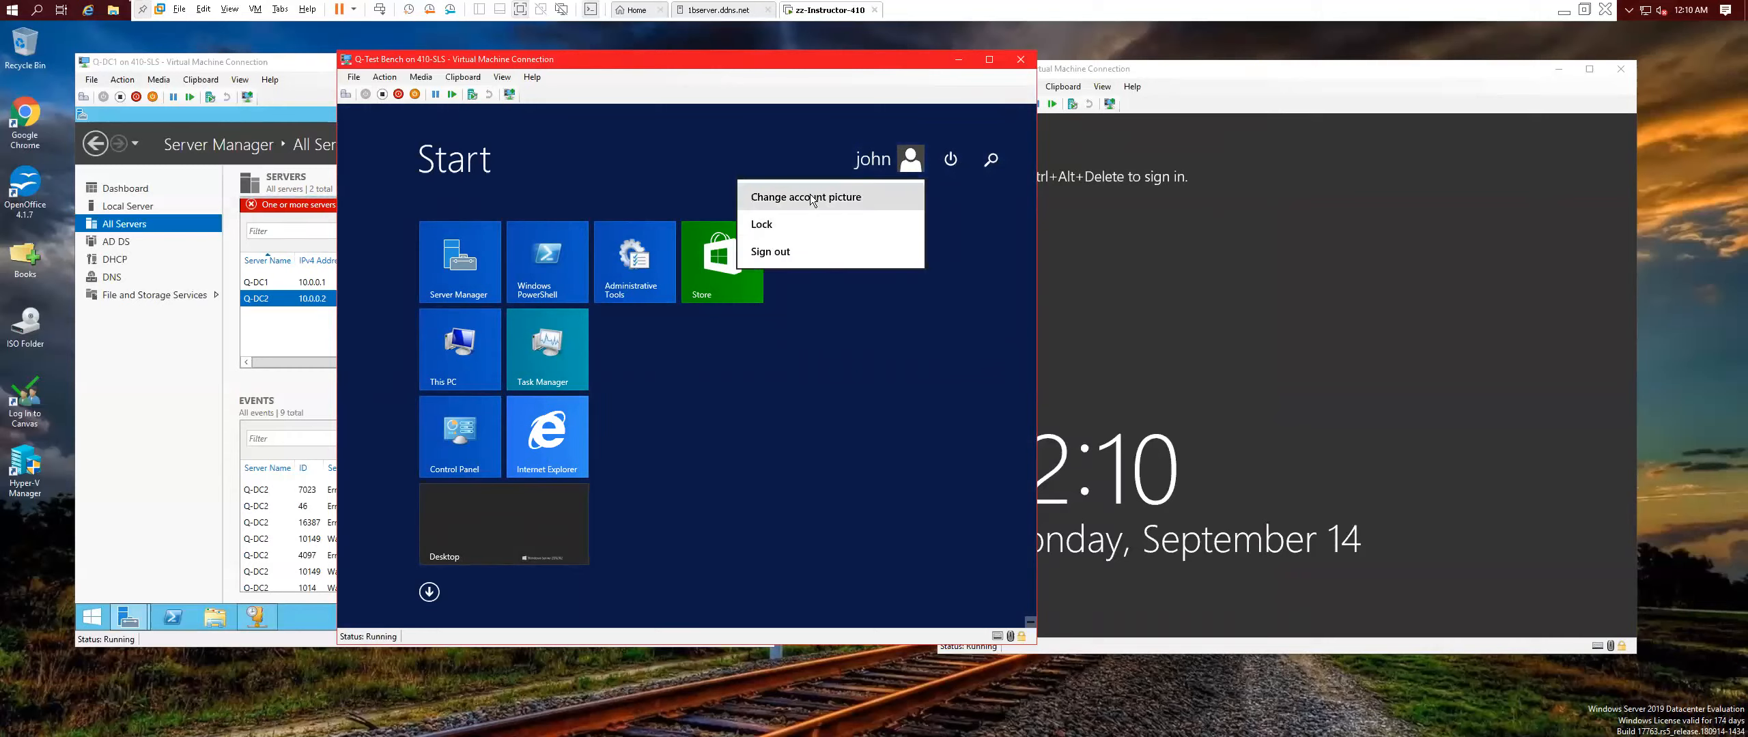
click(785, 252)
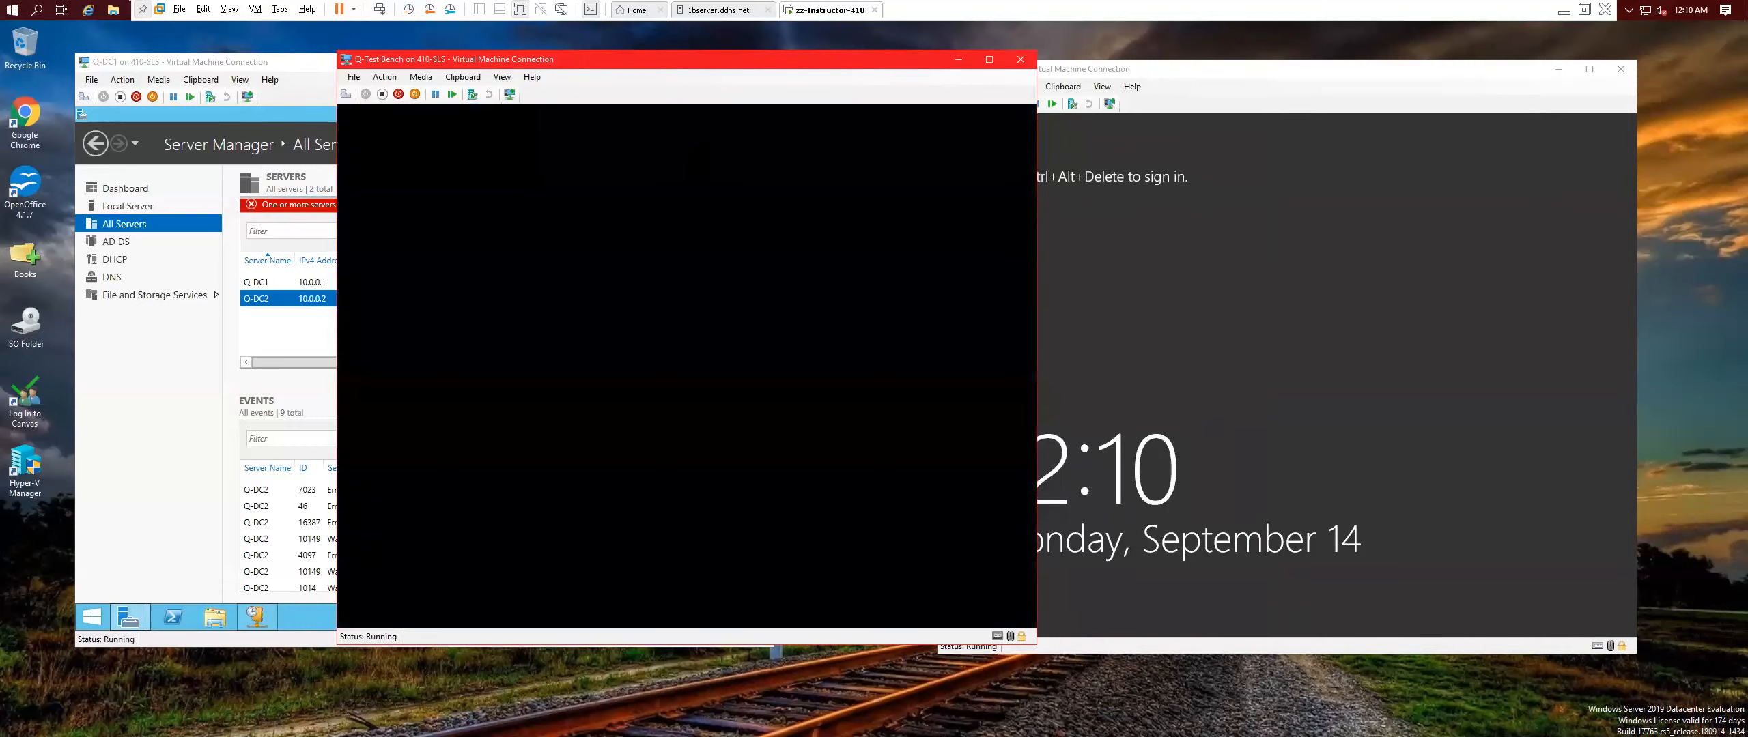
Sign back in through Other user as a different CONTOSO domain user with its password.
click(346, 95)
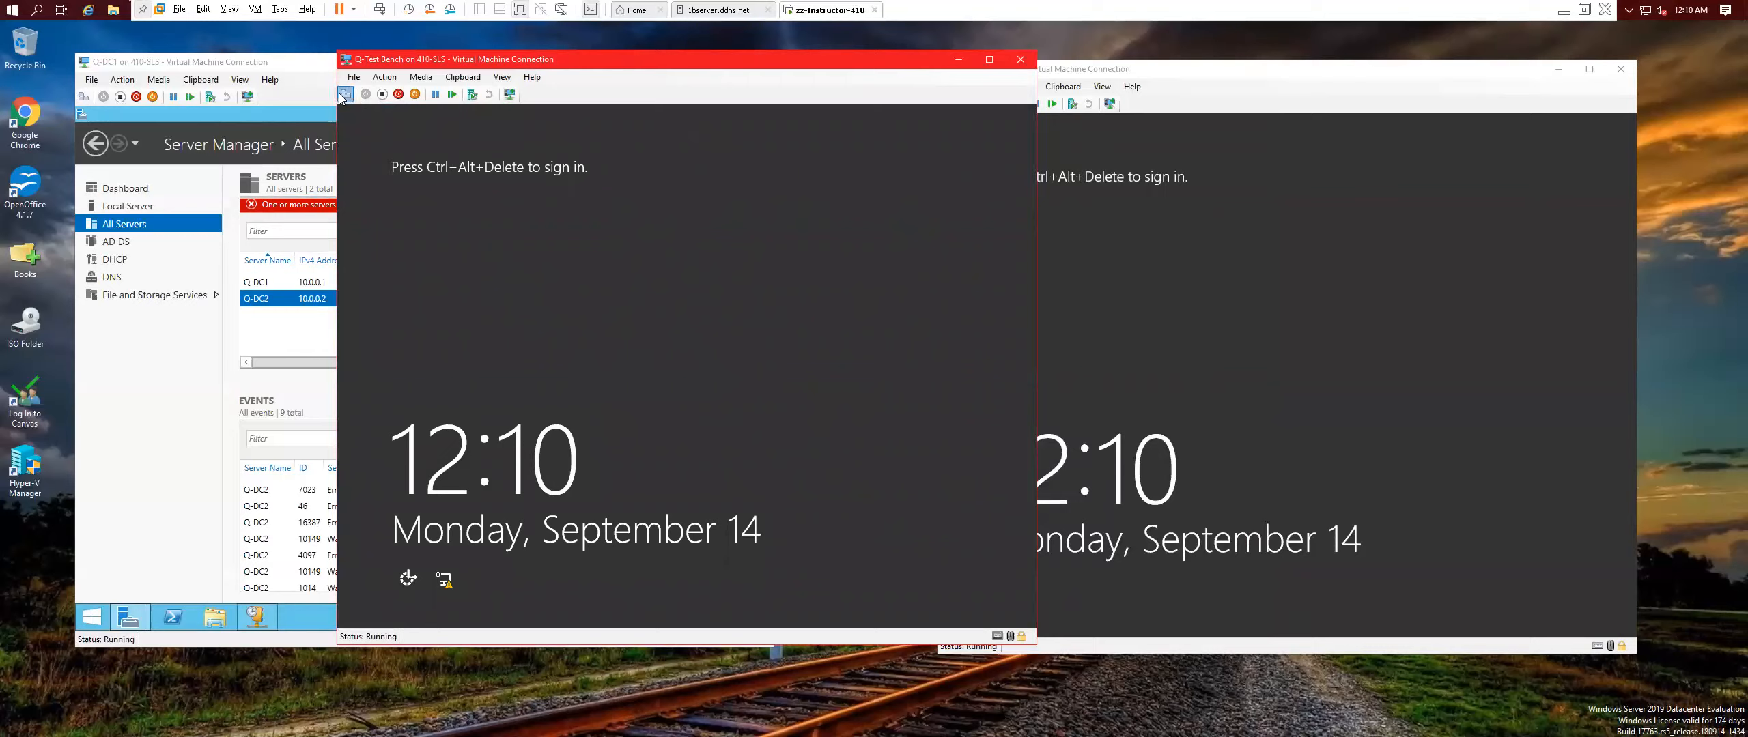
click(813, 309)
text(jane)
key(Tab)
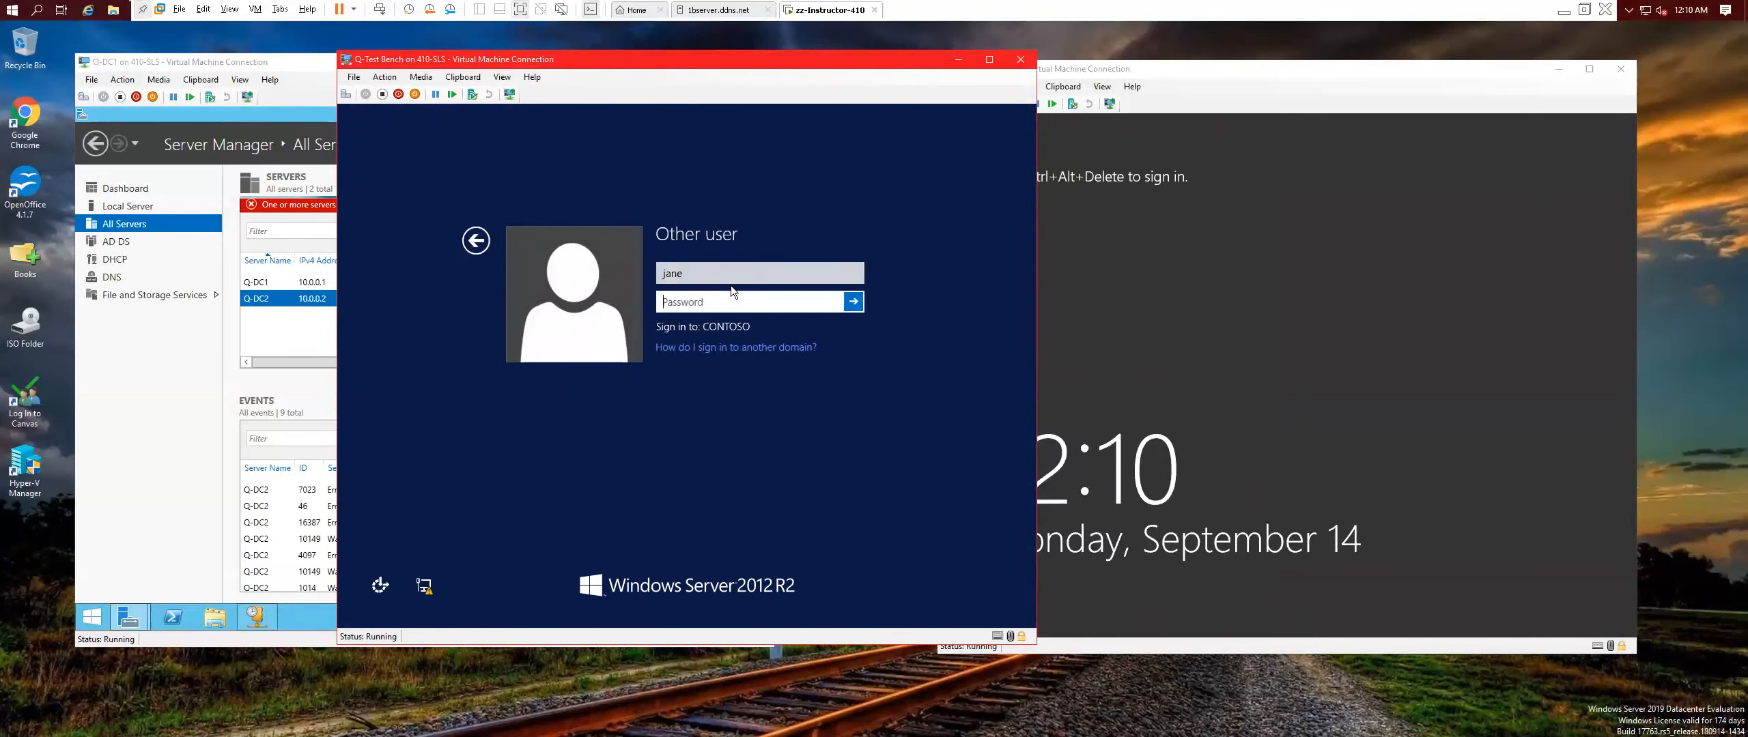
text(Pa)
key(Return)
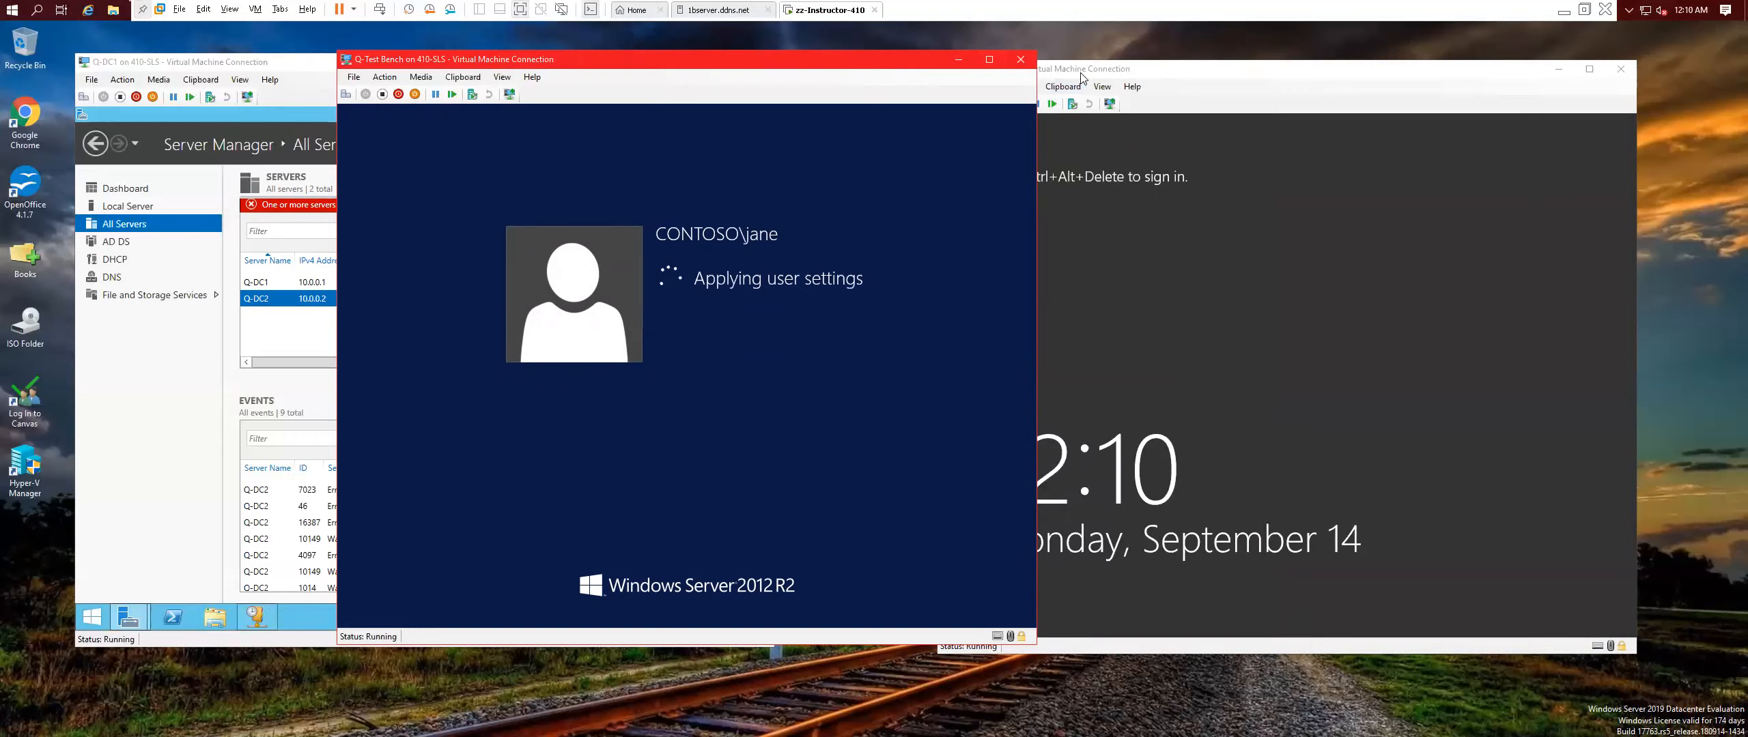
Close Q-DC2's connection window, reconnect by double-clicking Q-DC2, then close Hyper-V Manager.
click(1137, 198)
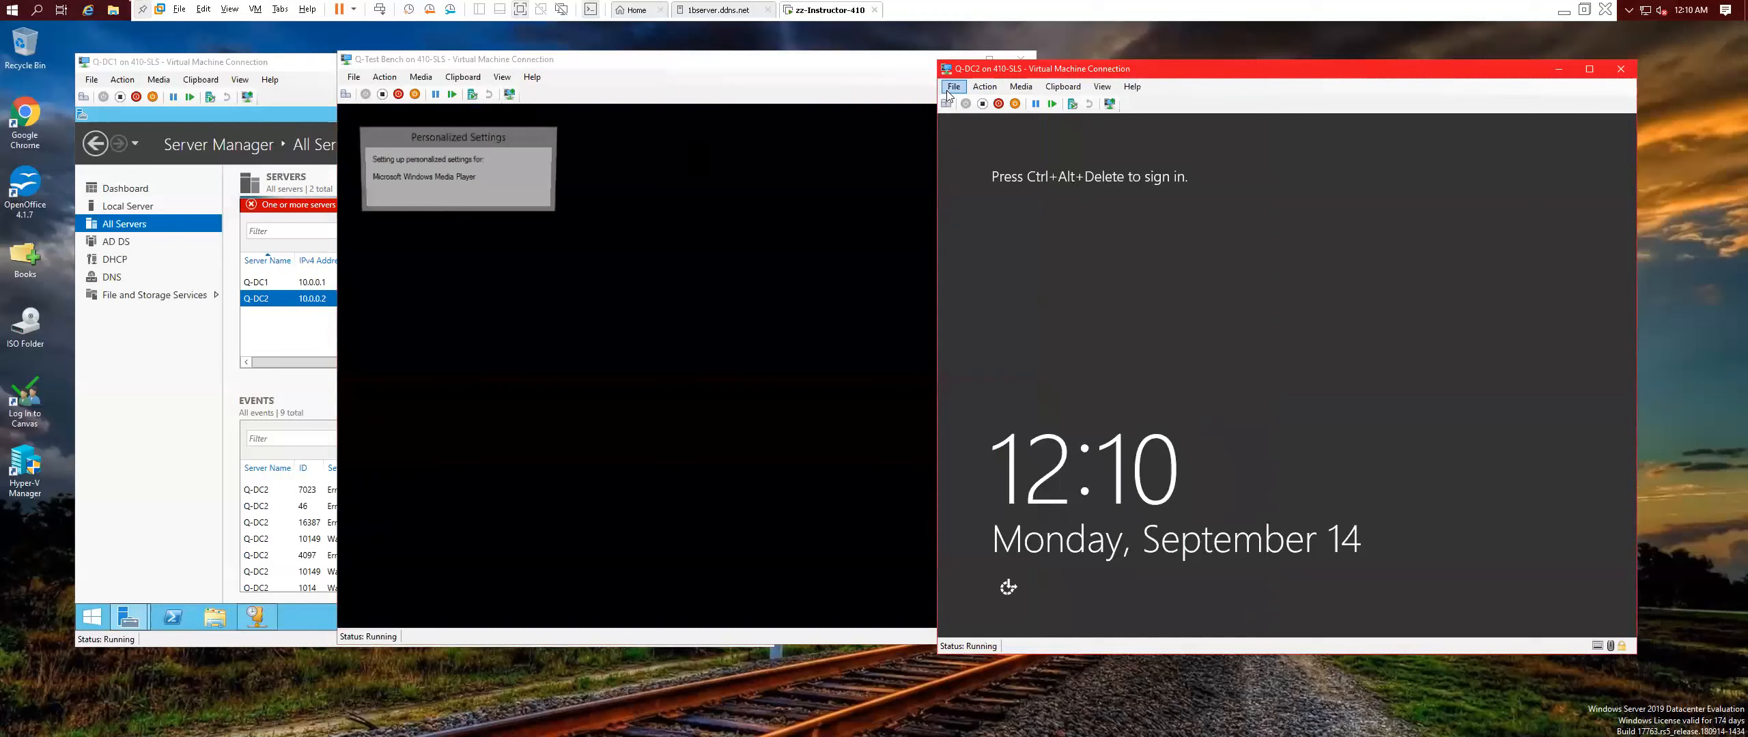
click(991, 86)
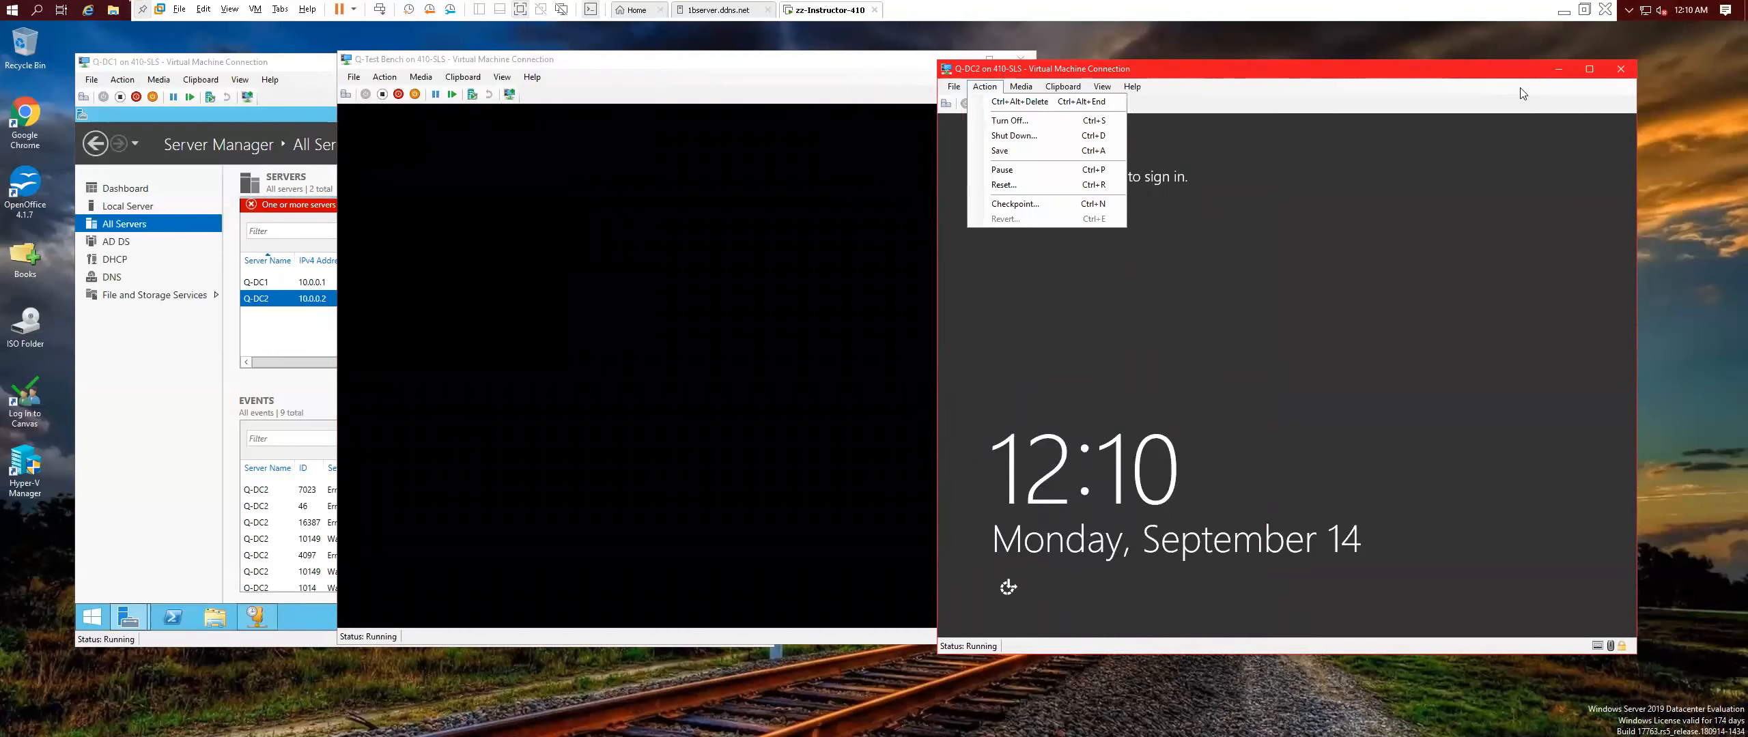
click(1619, 68)
click(1619, 68)
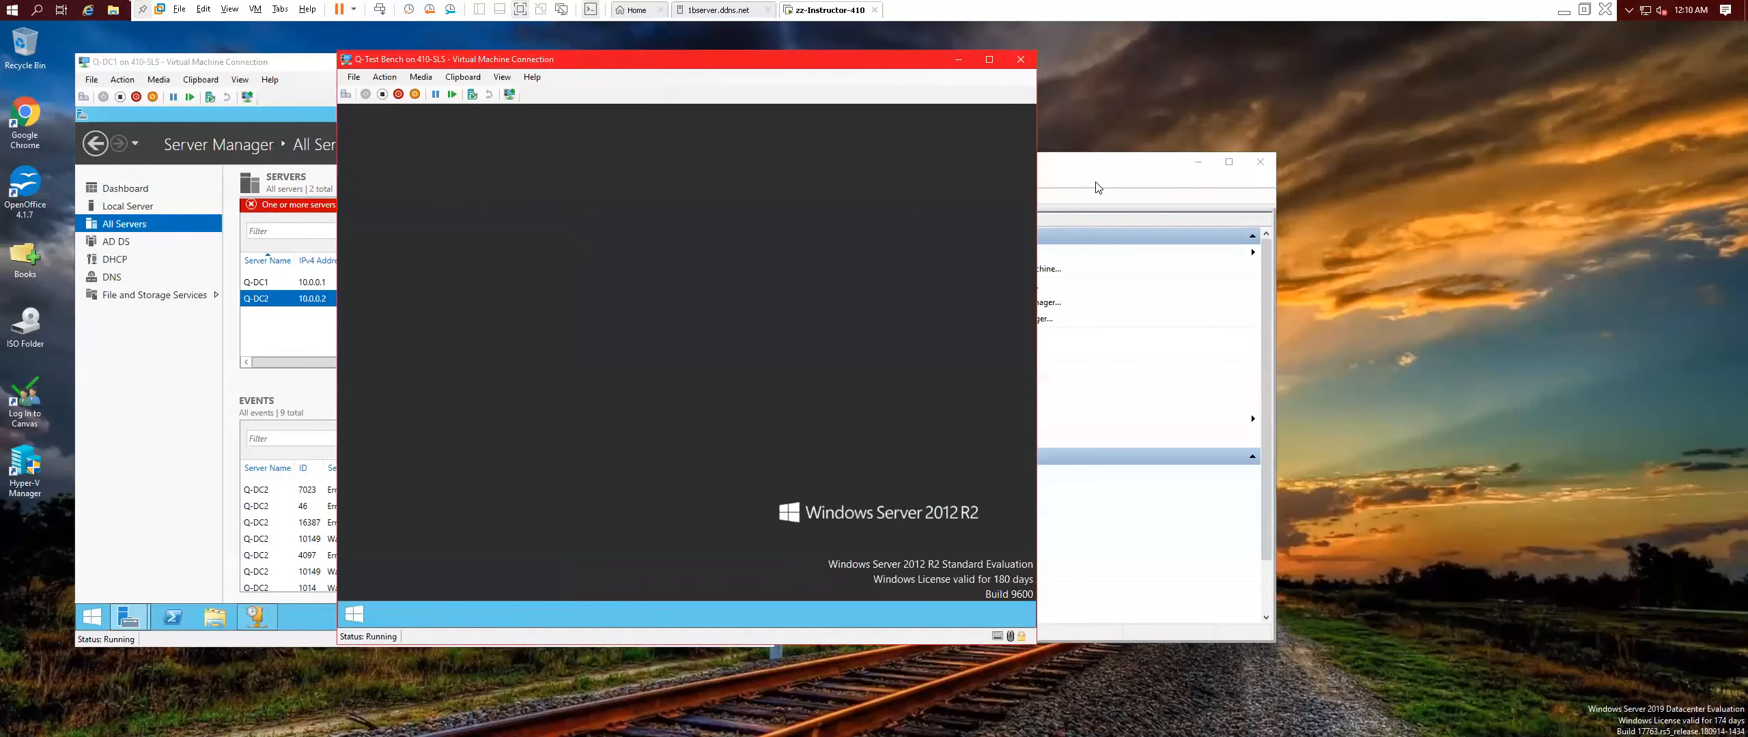
click(1097, 187)
click(600, 312)
double_click(600, 313)
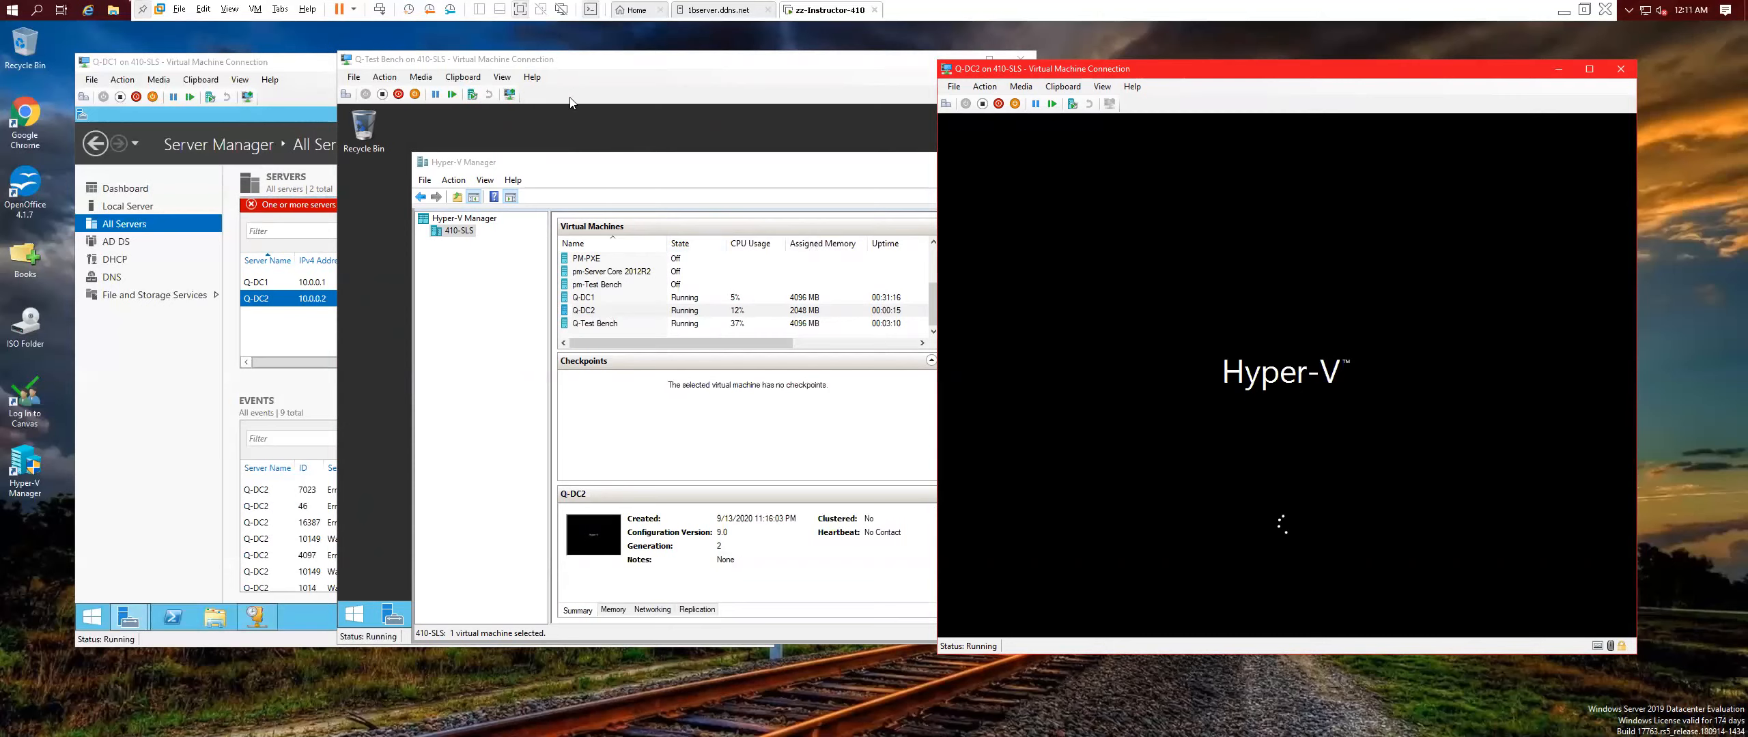
click(672, 179)
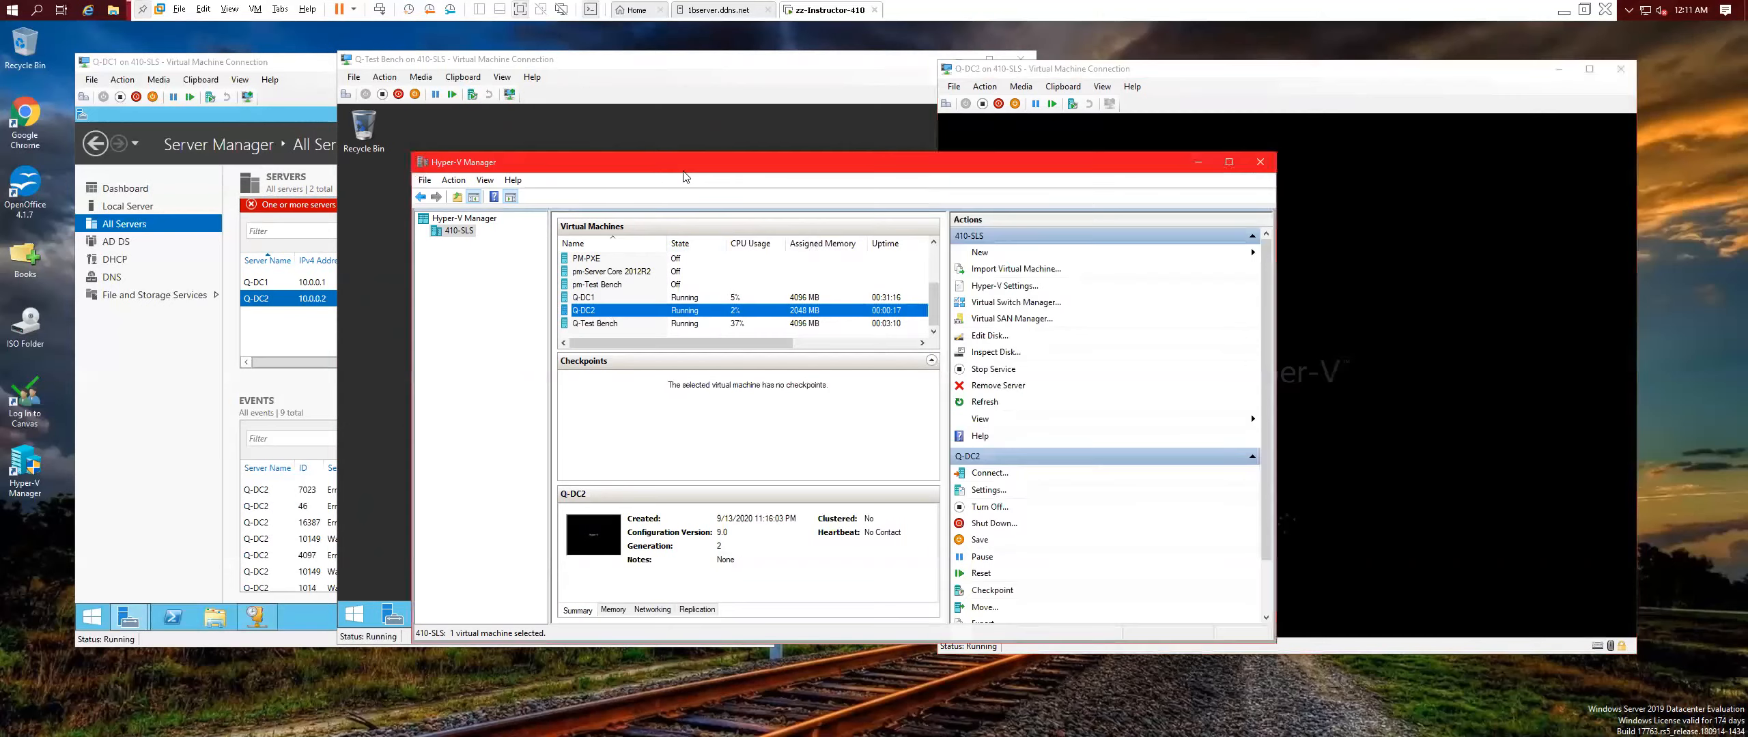
click(1260, 162)
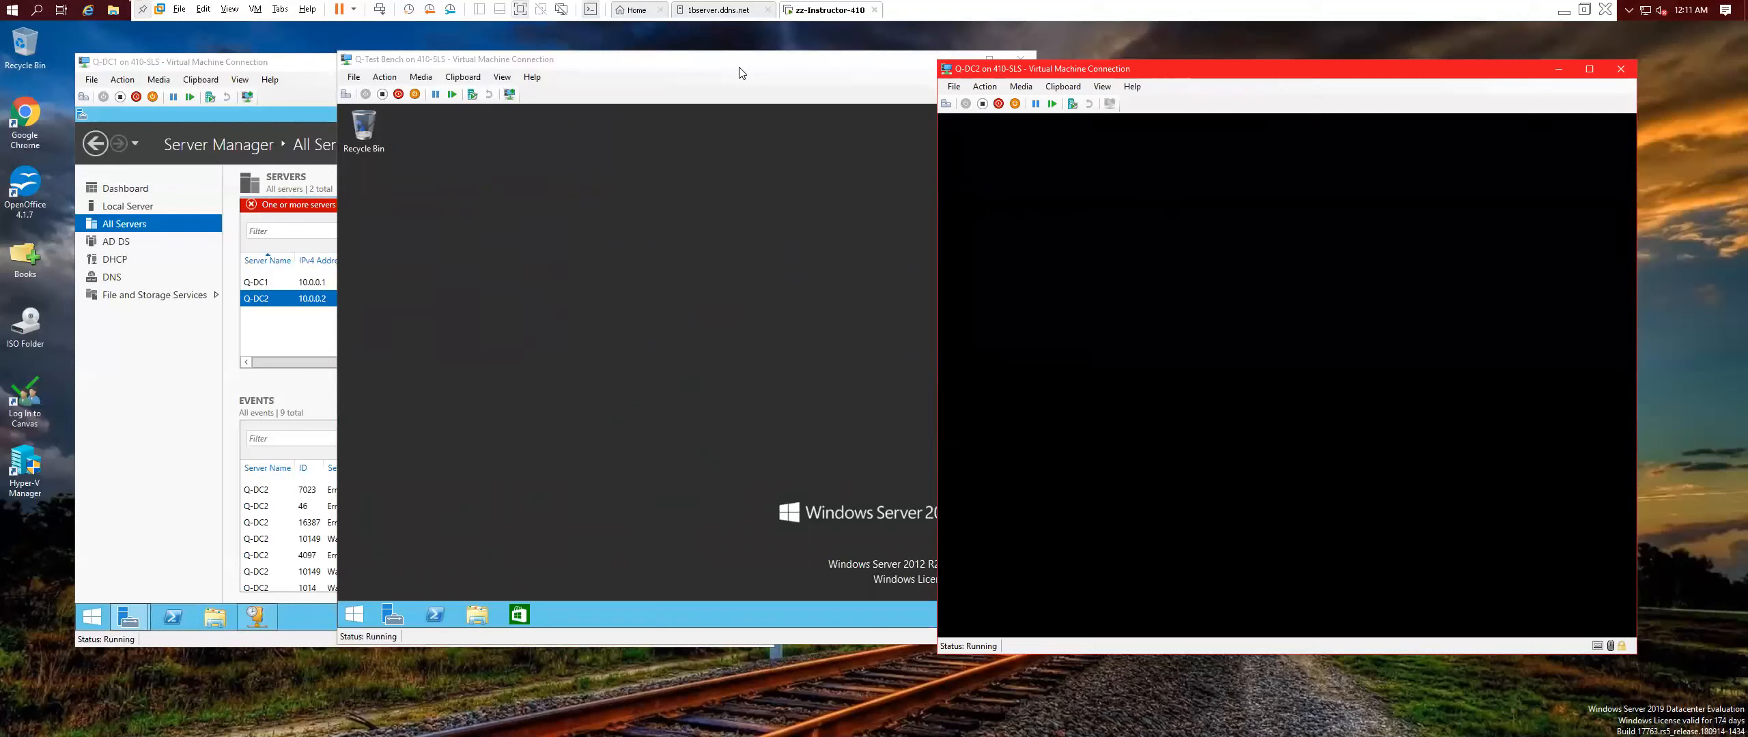
drag(266, 61, 196, 58)
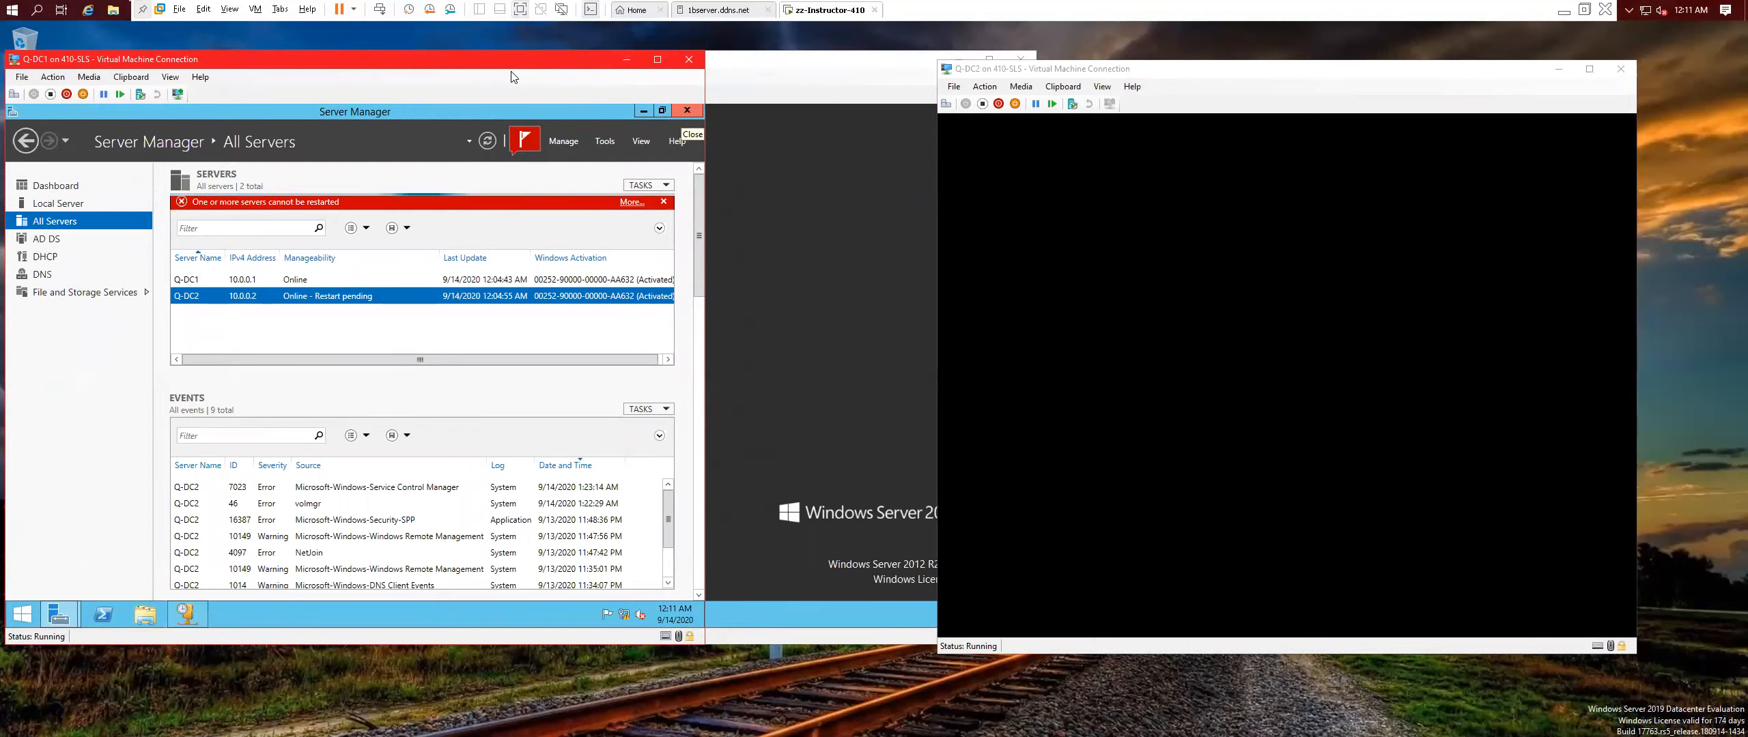
mouse_move(523, 66)
mouse_down()
mouse_move(560, 60)
mouse_move(532, 67)
mouse_up()
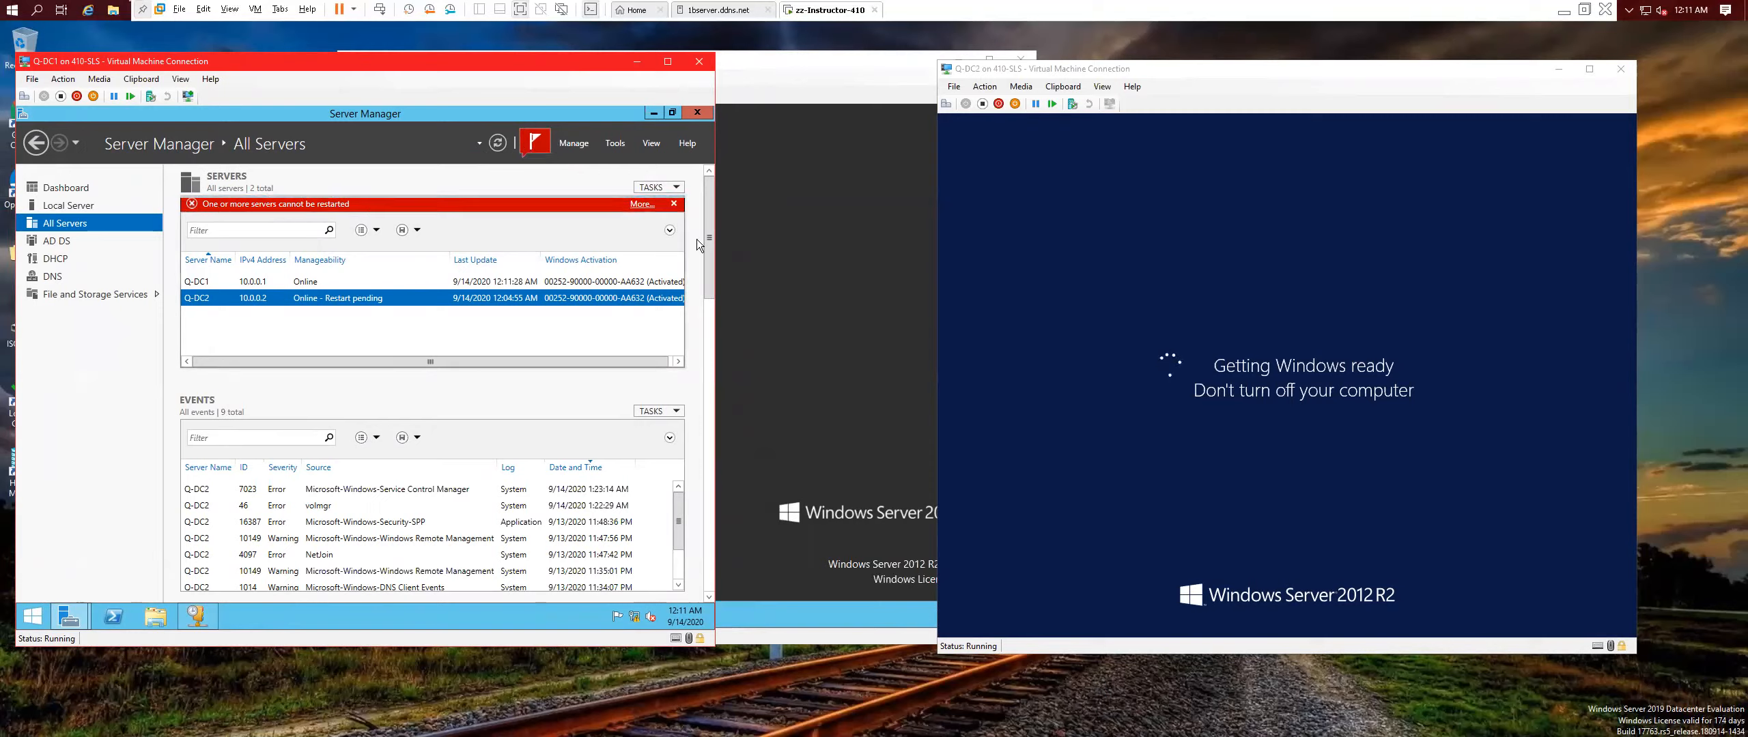
click(674, 203)
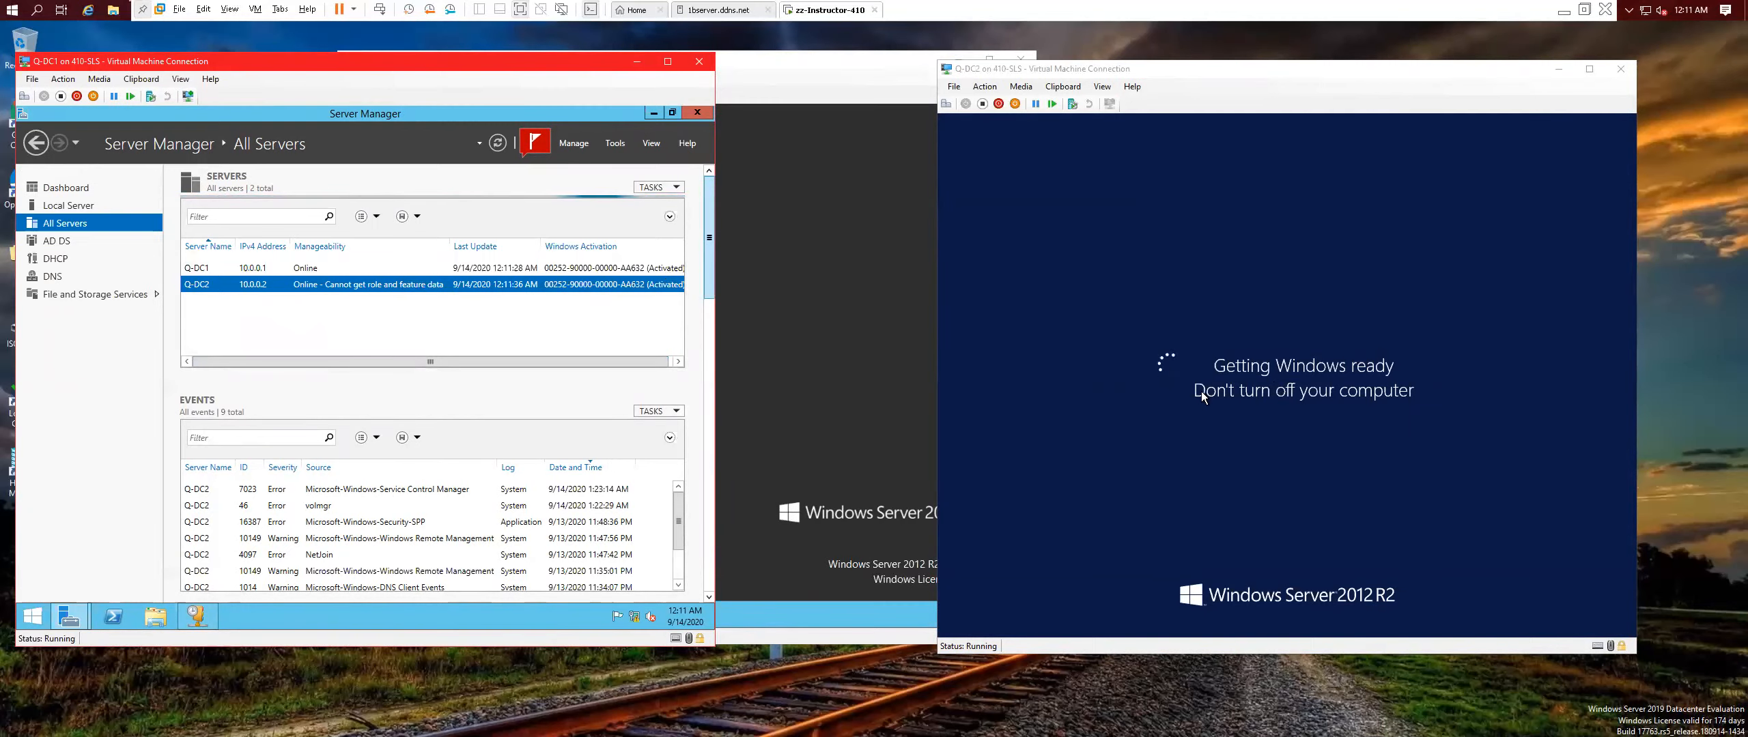
click(800, 383)
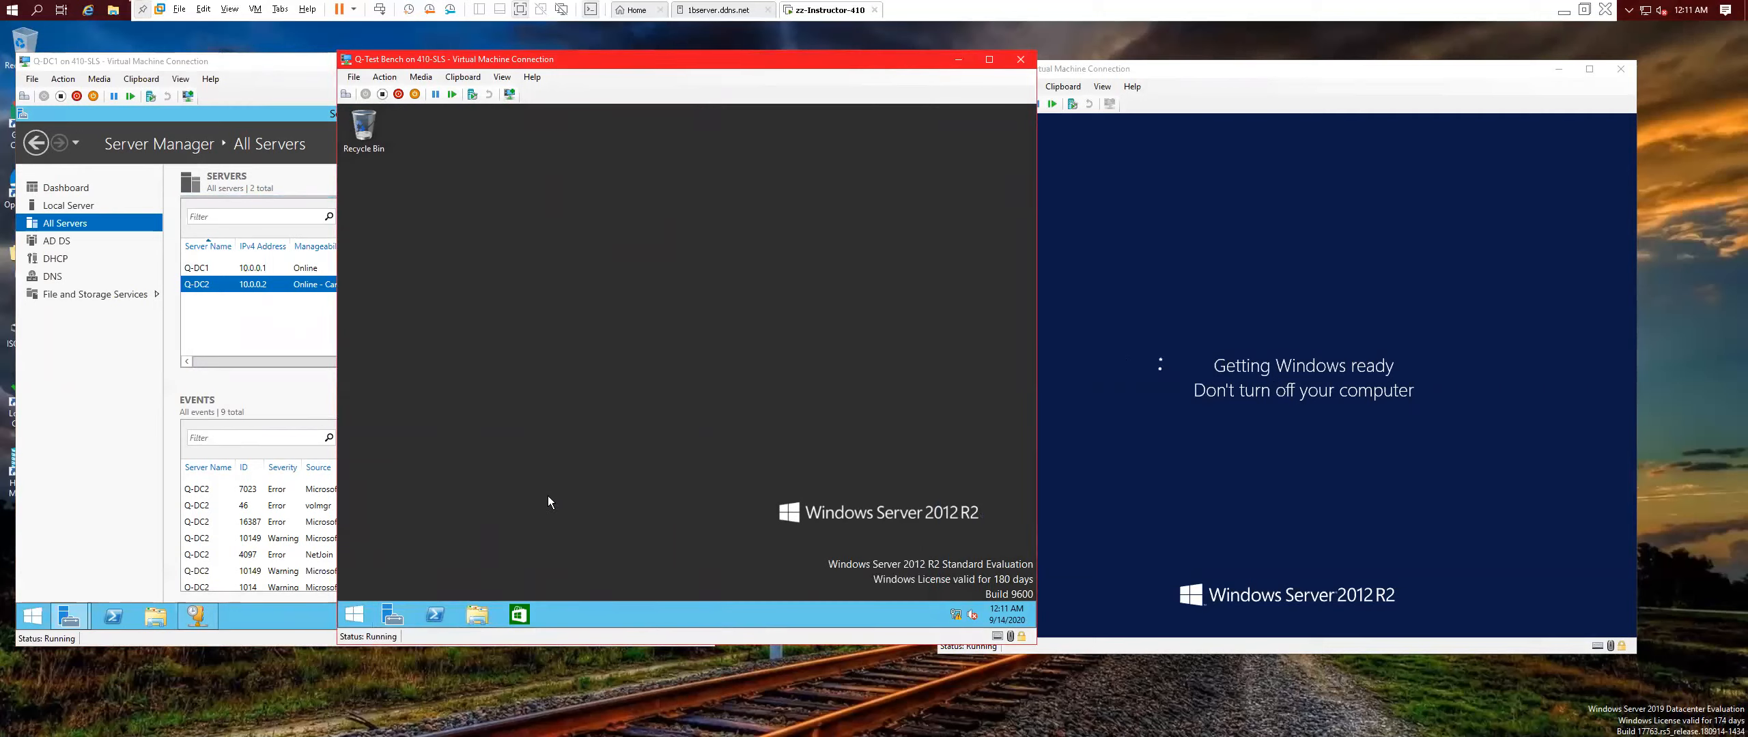
Browse the shared folders on \\Q-dc1 from Q-Test Bench's File Explorer address bar.
click(600, 208)
text(\\Q-d)
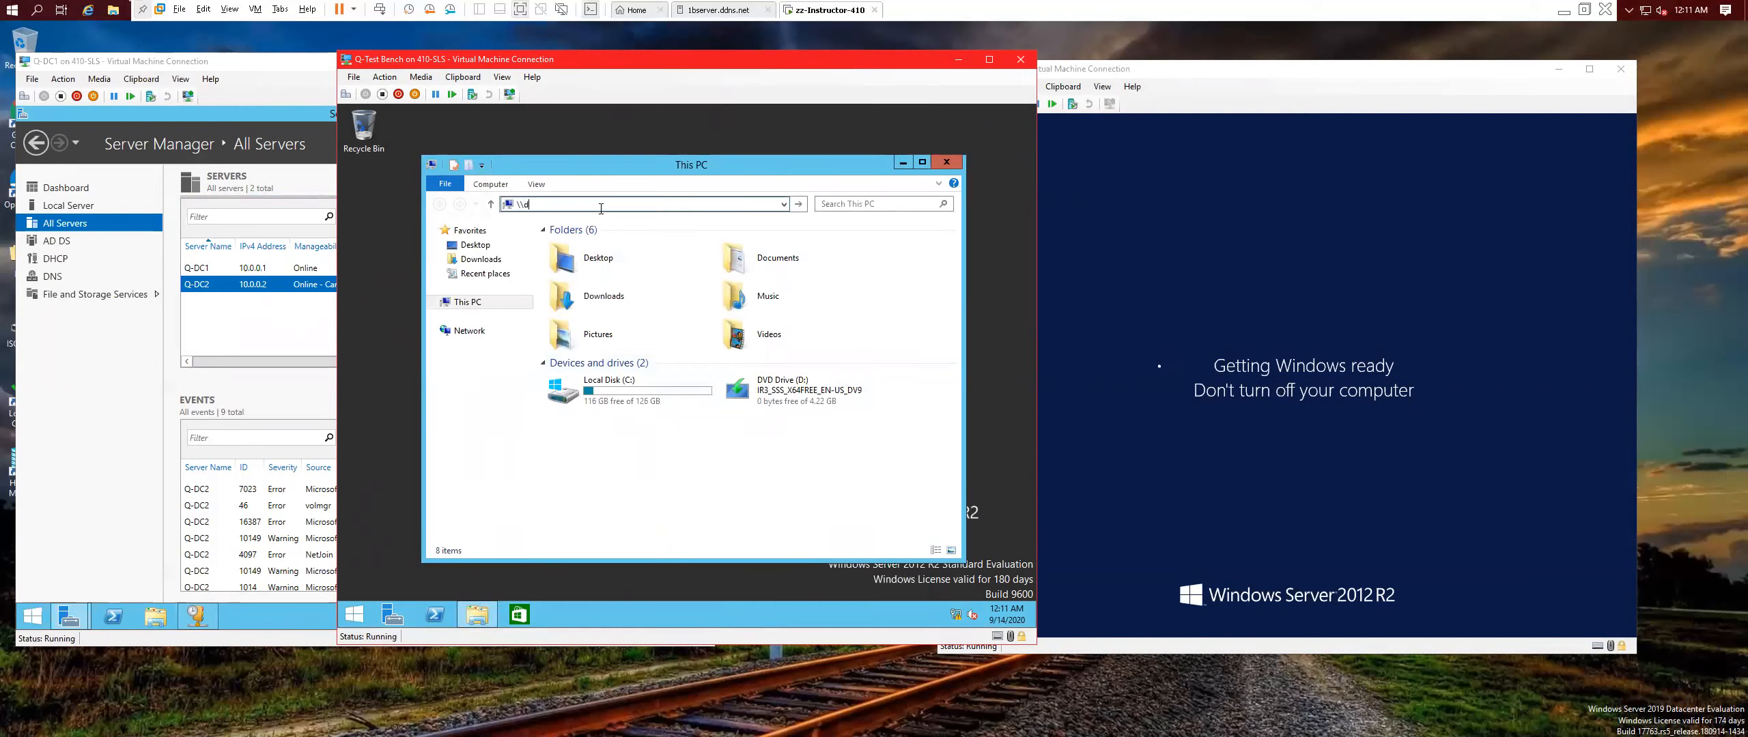
key(BackSpace)
text(Q-dc1)
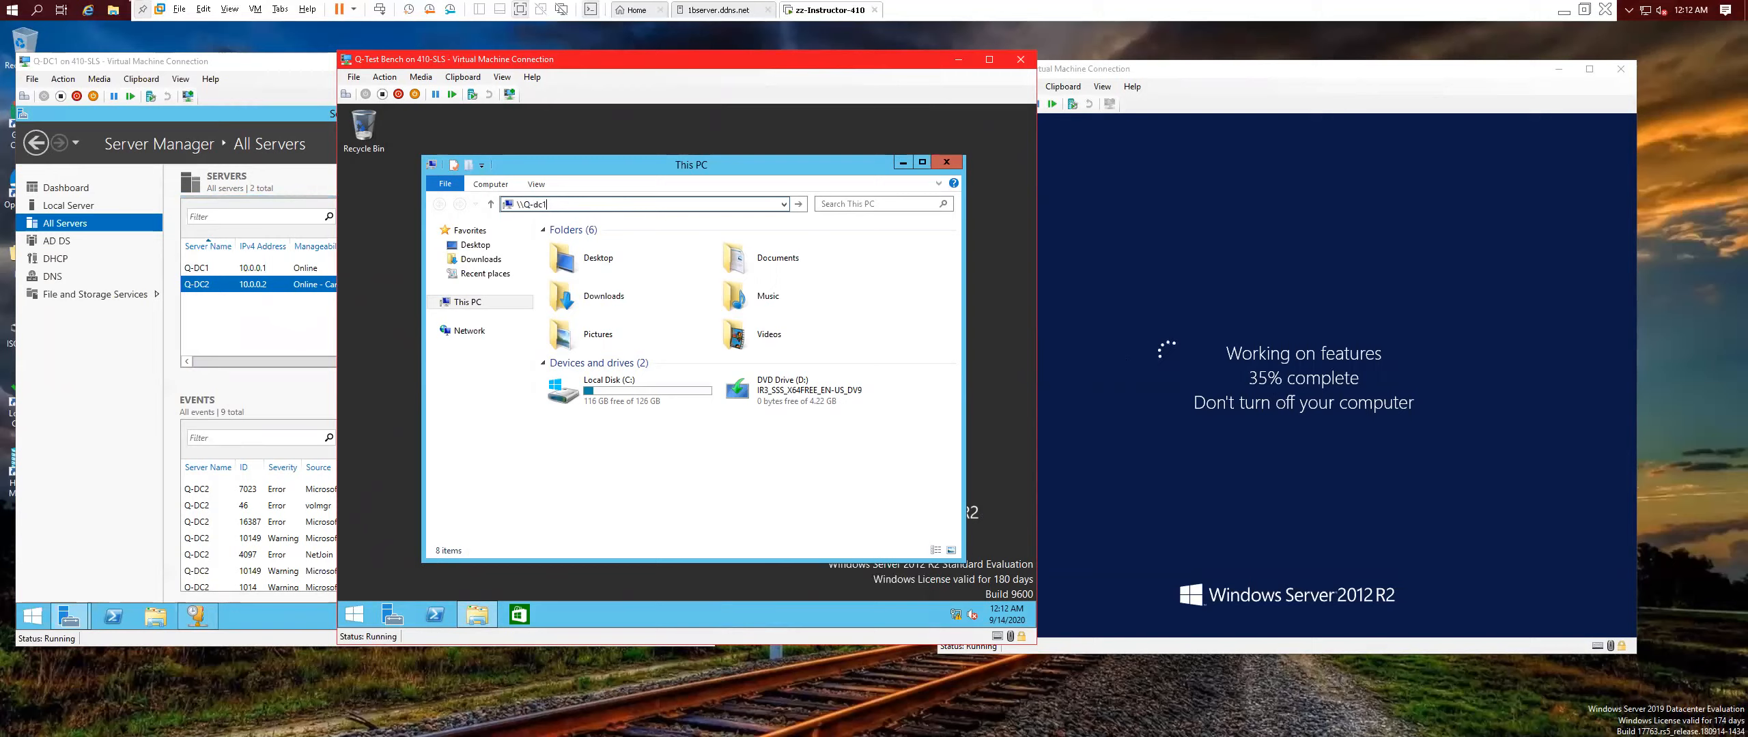
key(Return)
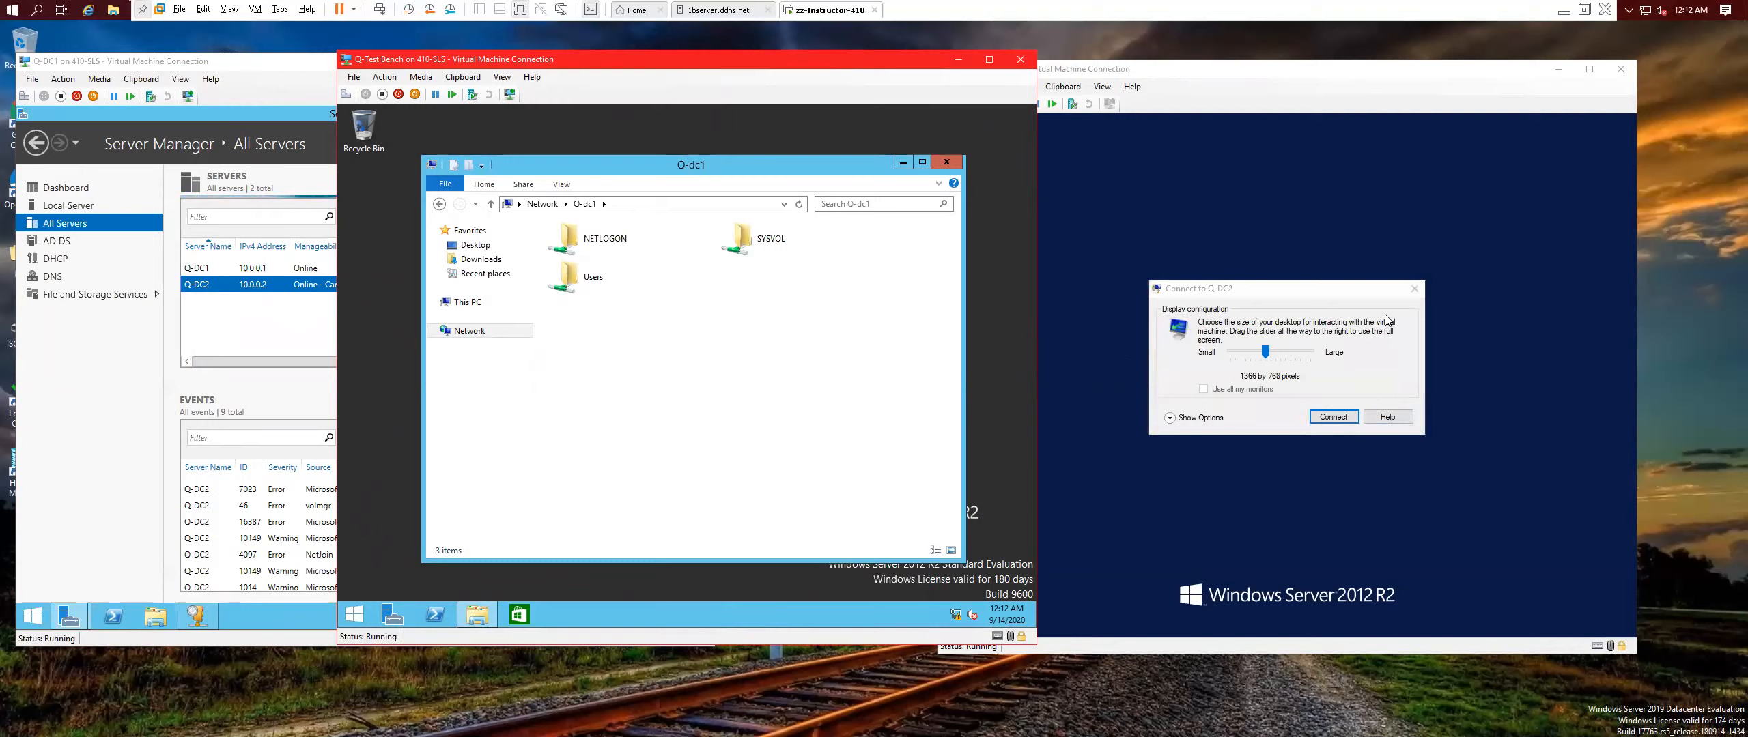
Dismiss the Connect to Q-DC2 prompt and browse \\Q-dc2's NETLOGON, SYSVOL and Users shares.
click(1412, 298)
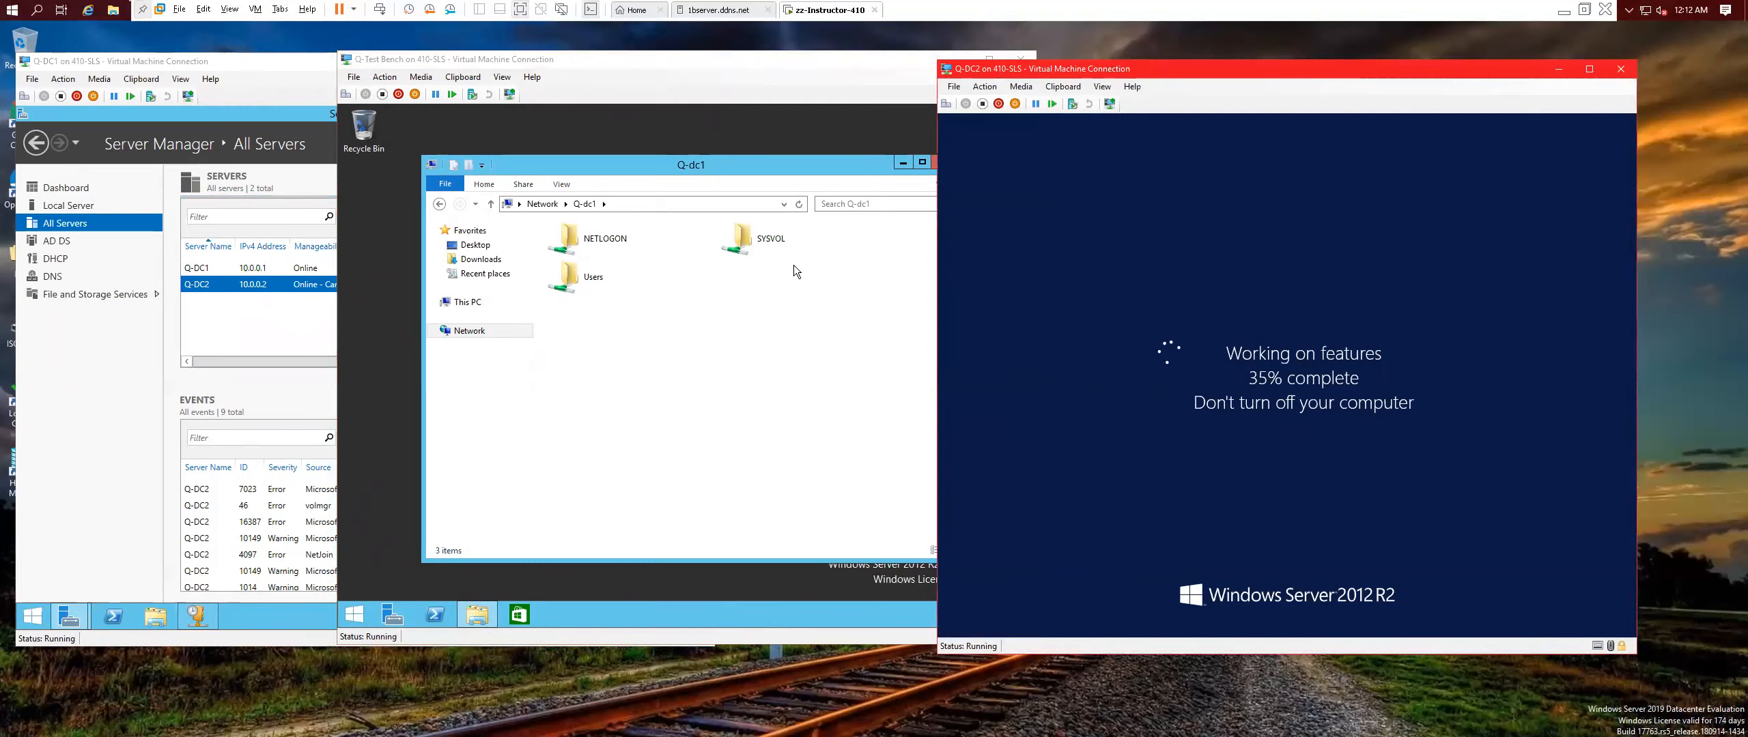
click(651, 204)
click(653, 203)
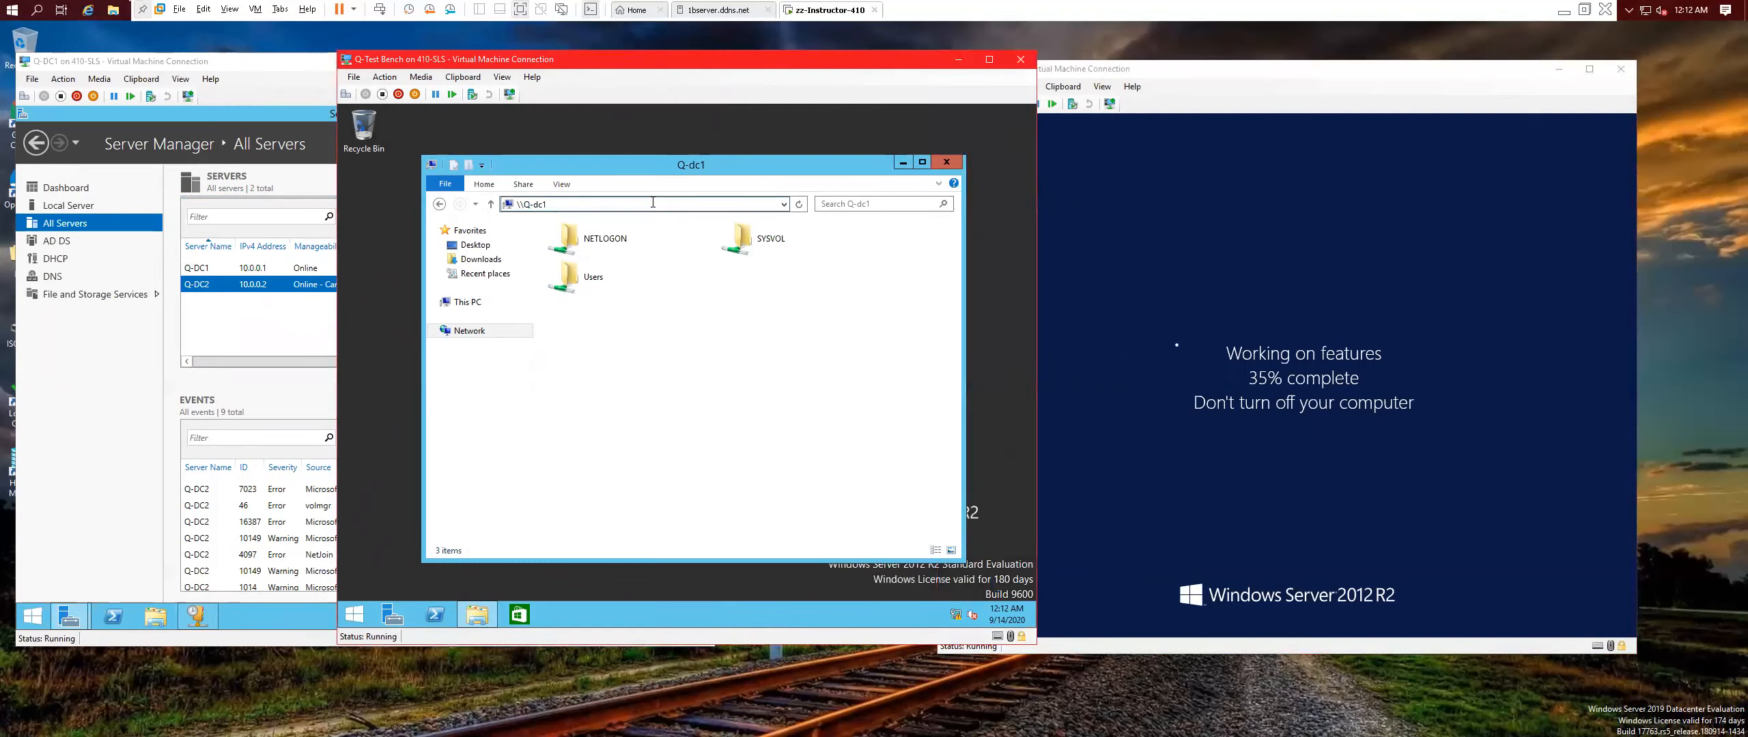
text(2)
key(Return)
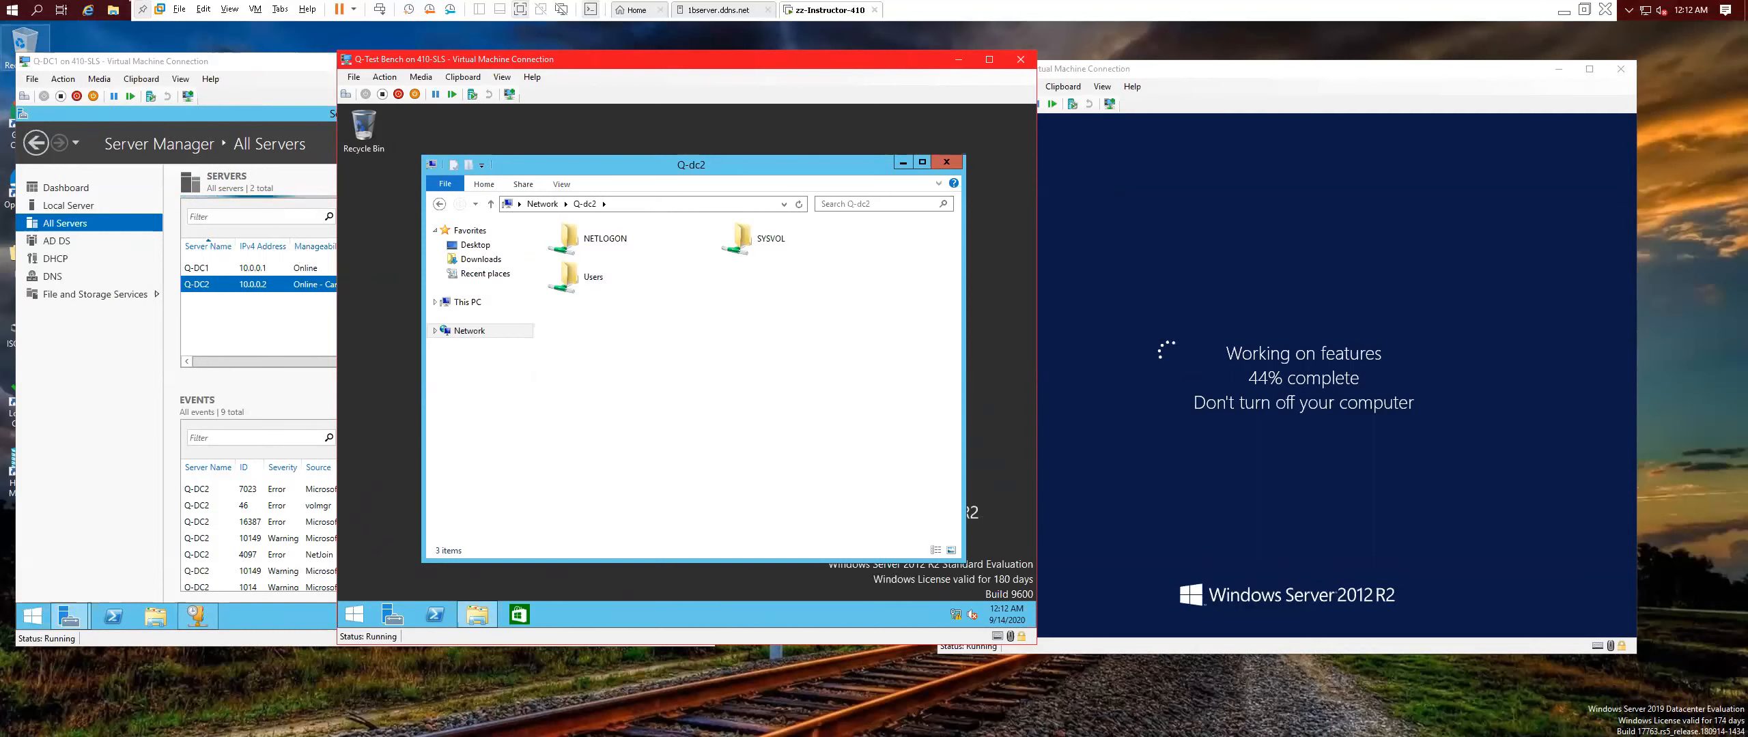
key(alt+Tab)
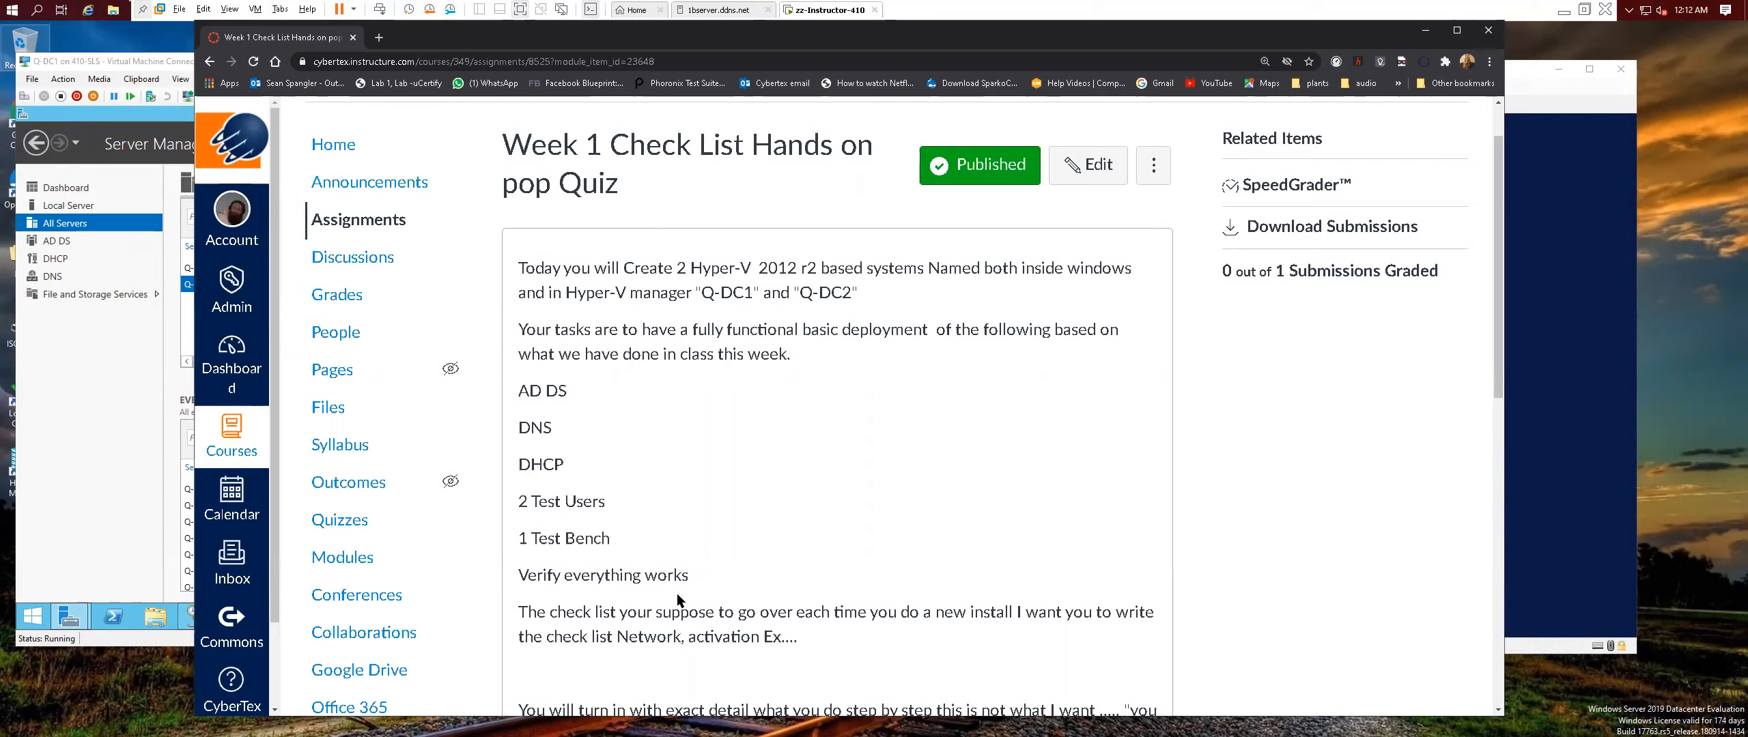
Scroll through the Week 1 Check List Hands on pop Quiz instructions in Canvas, then close Chrome.
scroll(901, 571, down, 6)
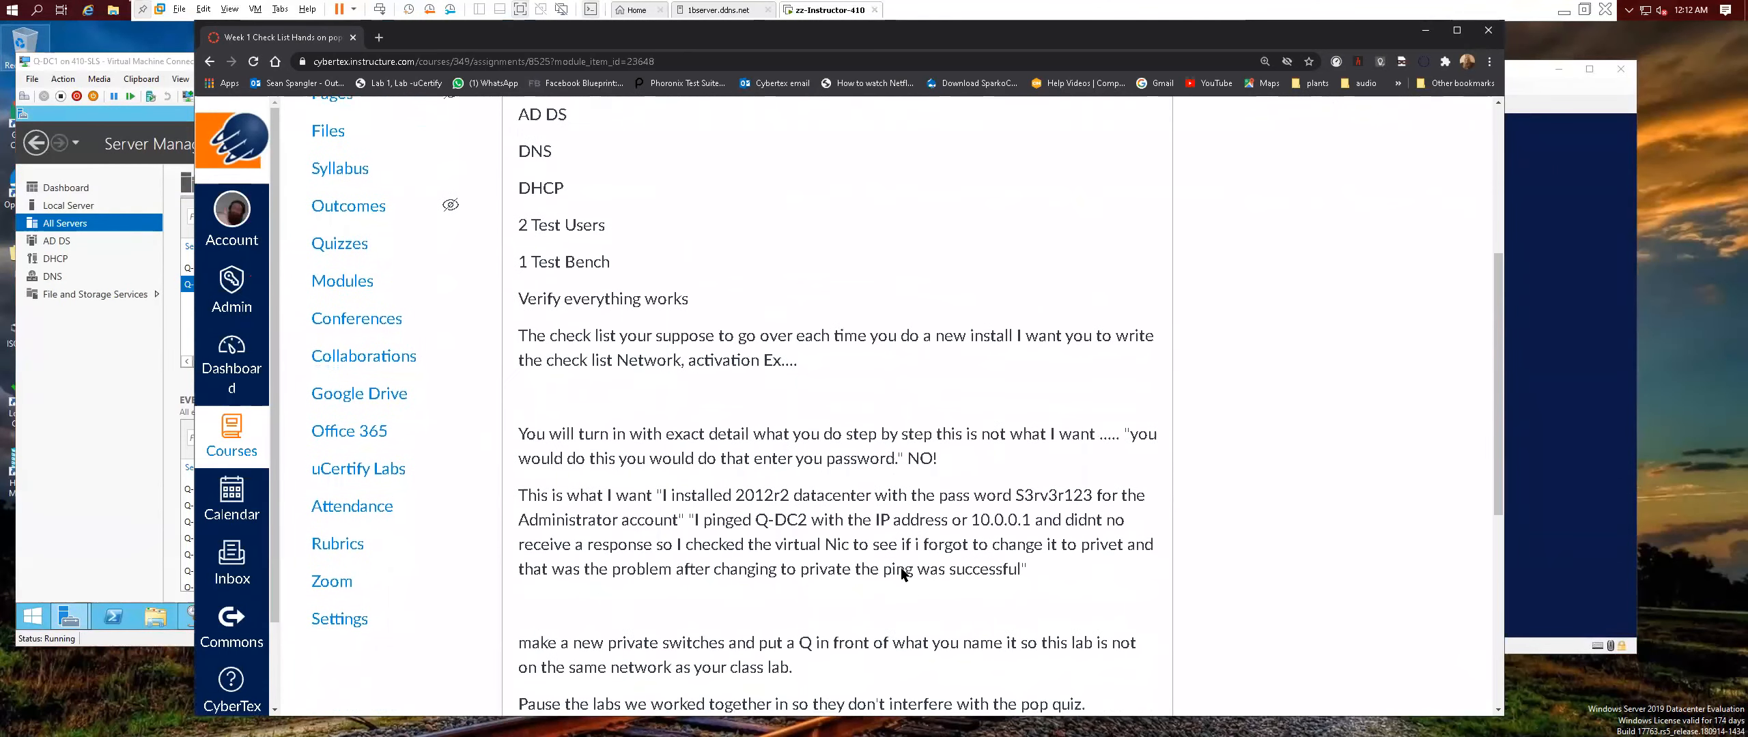
scroll(902, 575, down, 1)
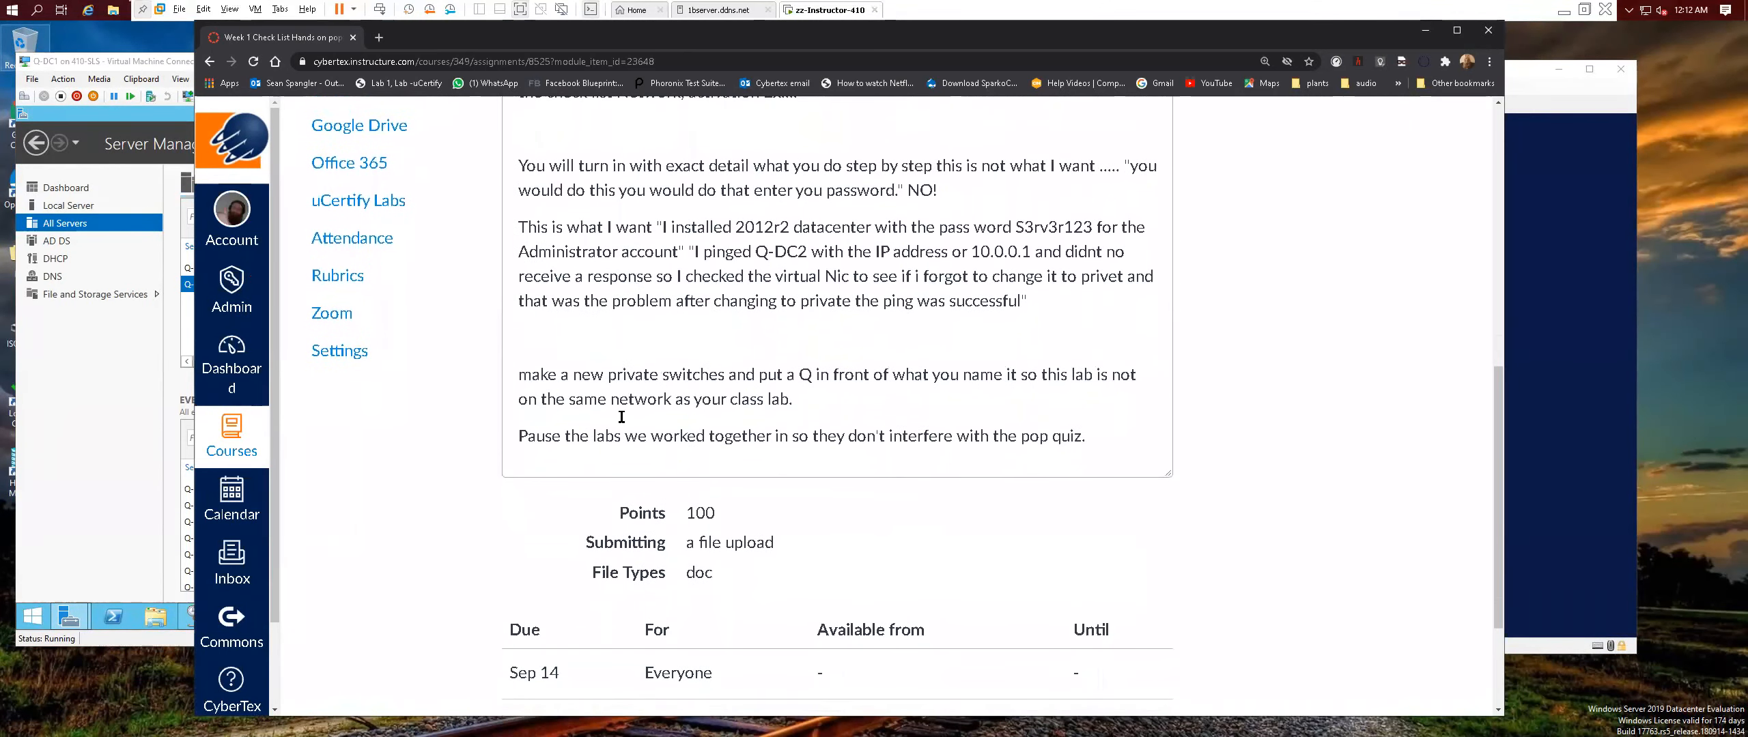
scroll(749, 421, down, 2)
scroll(749, 422, up, 6)
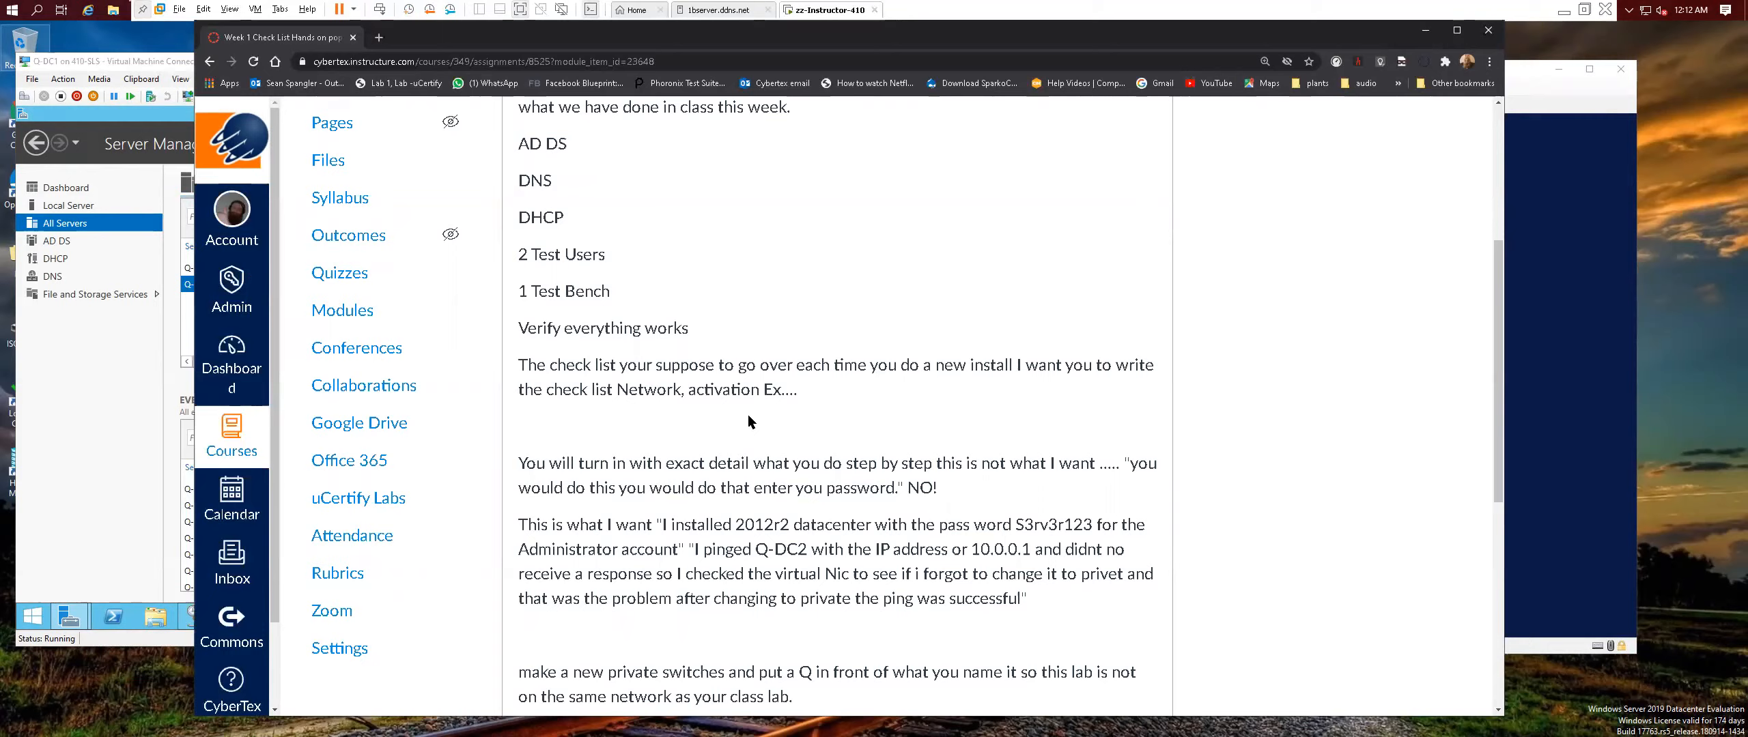
scroll(749, 421, down, 6)
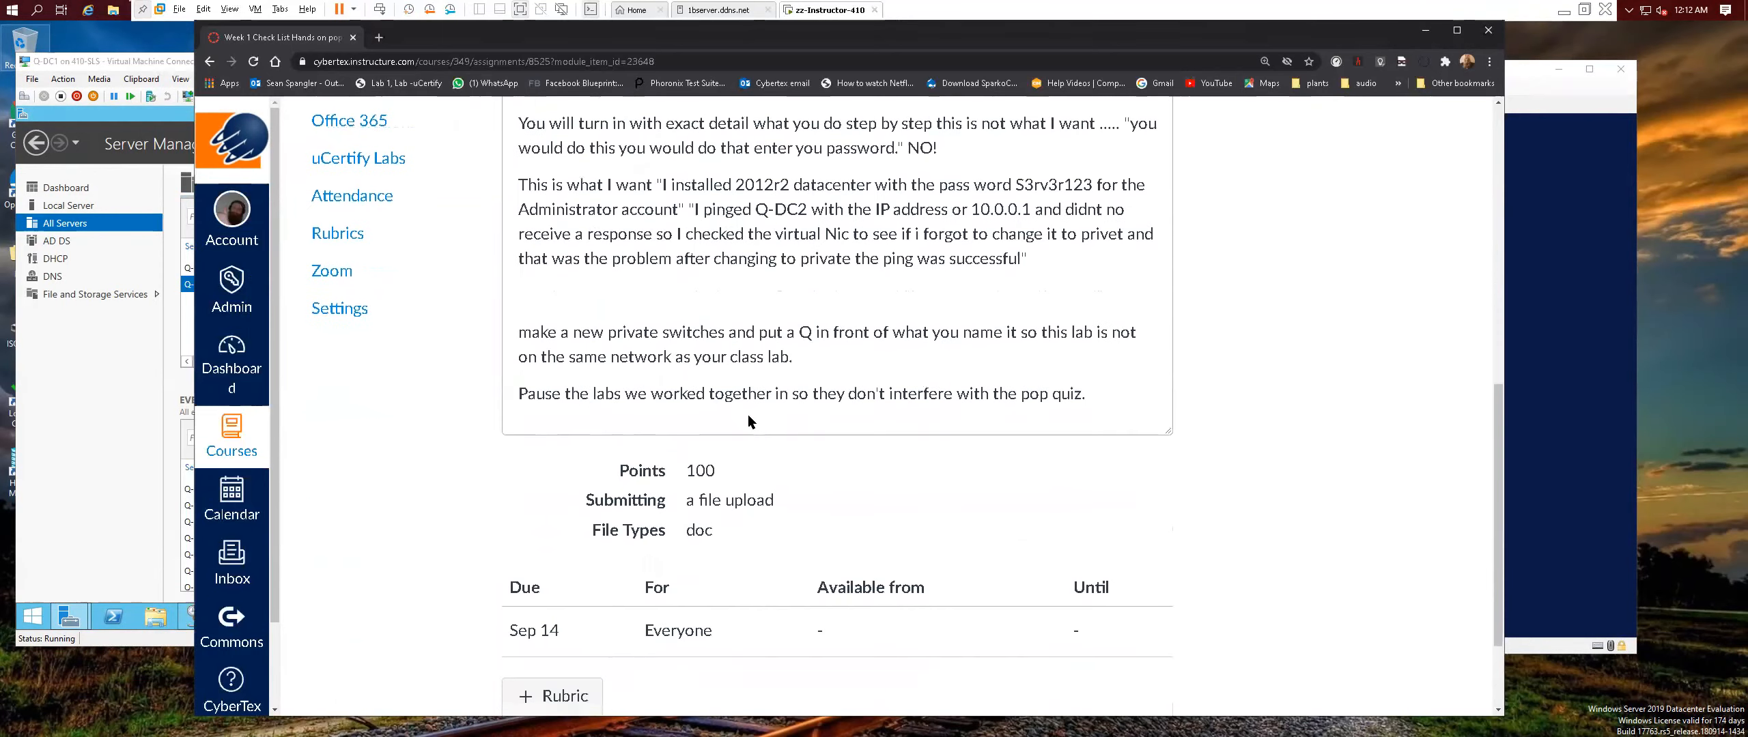
scroll(749, 421, up, 3)
scroll(749, 415, up, 3)
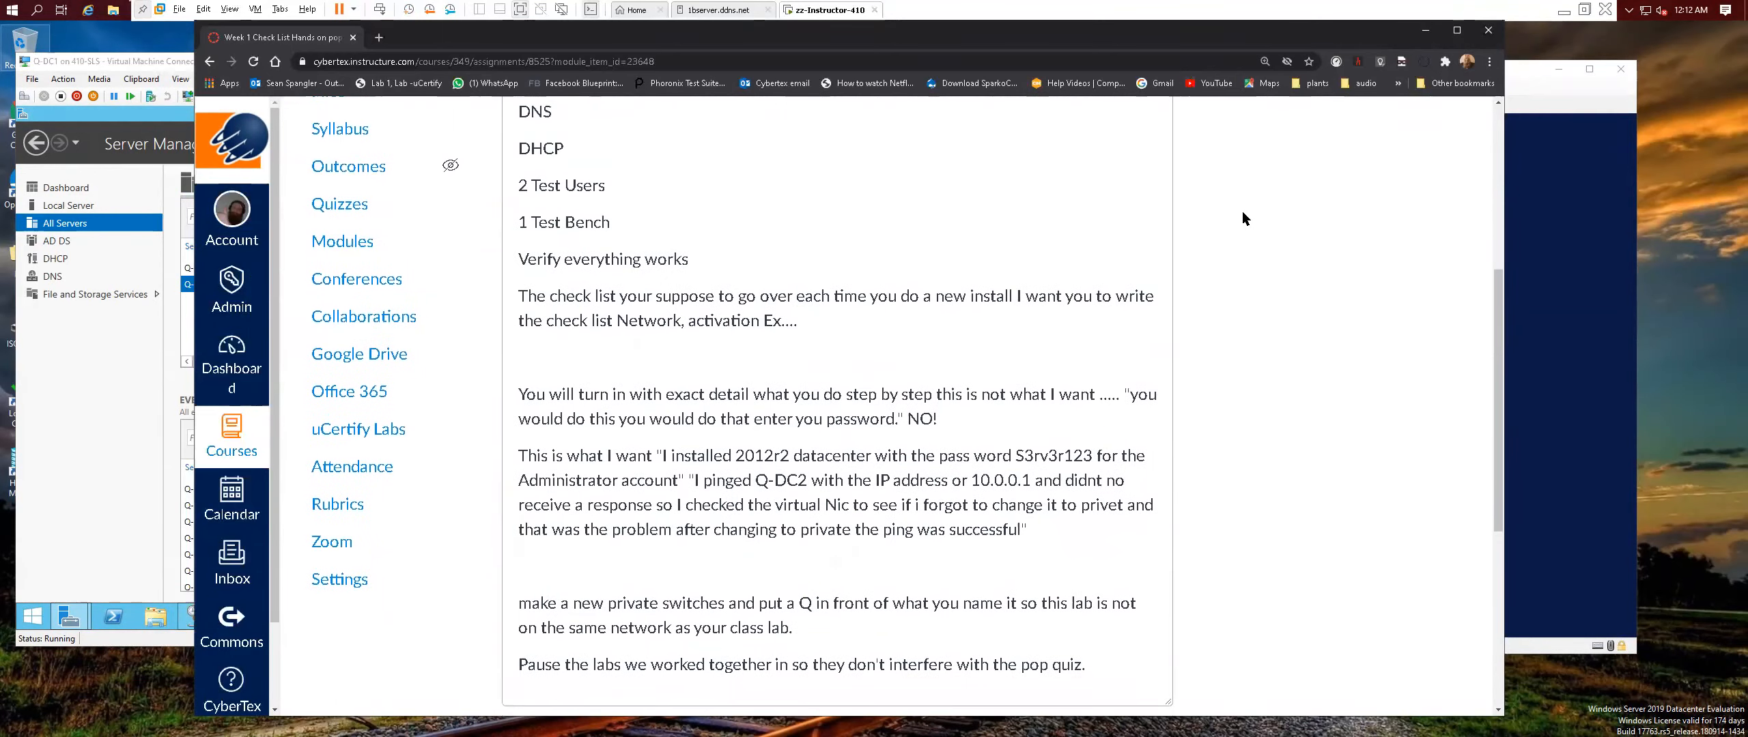
click(1488, 30)
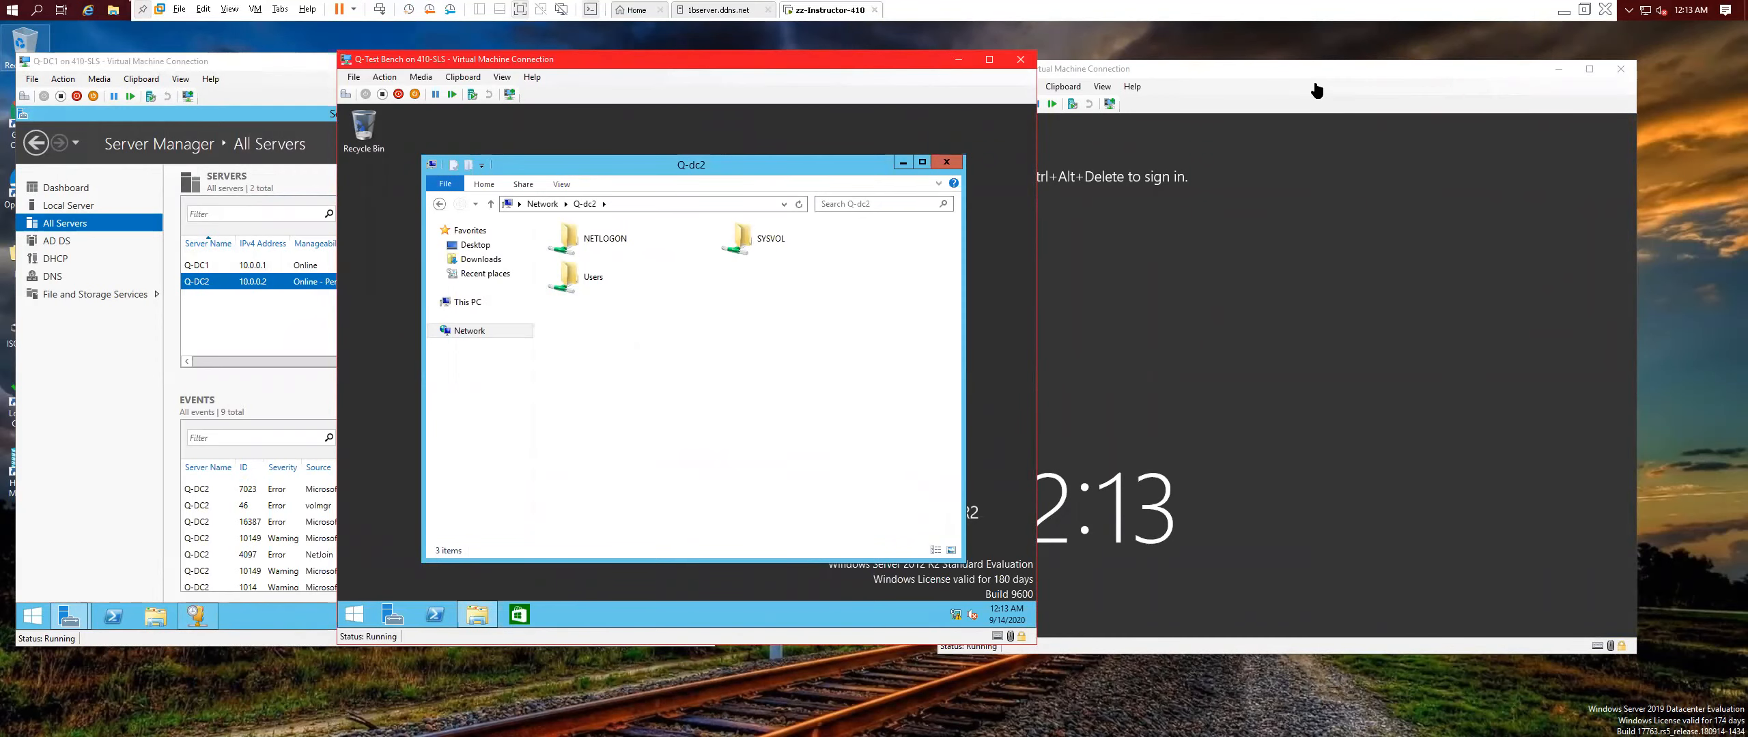
Refresh Q-DC1's Server Manager until Q-DC2 shows Online, then close Q-Test Bench's Q-dc2 folder.
click(273, 325)
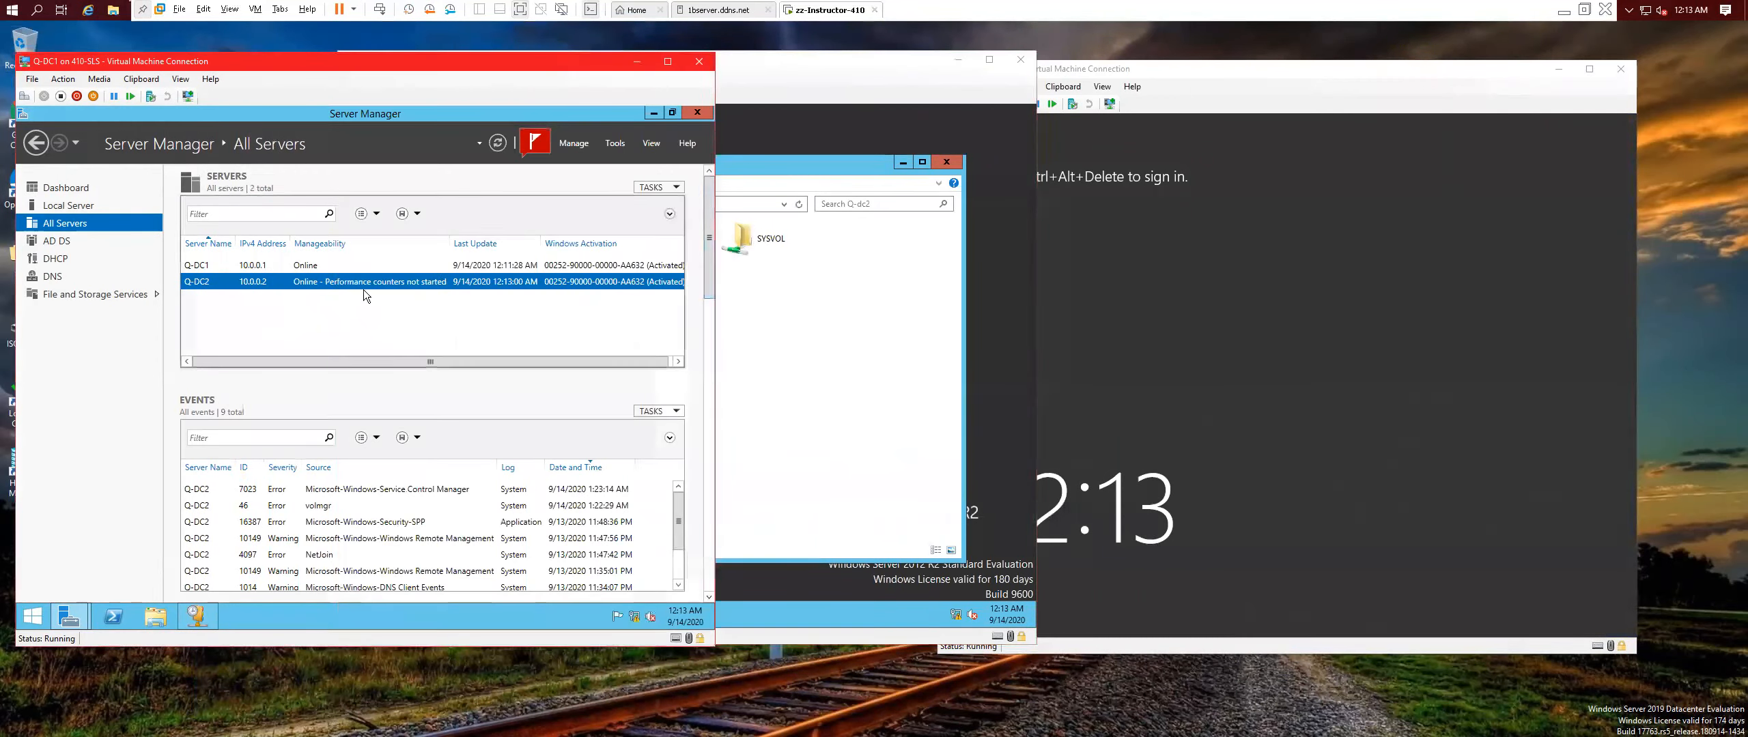
click(501, 145)
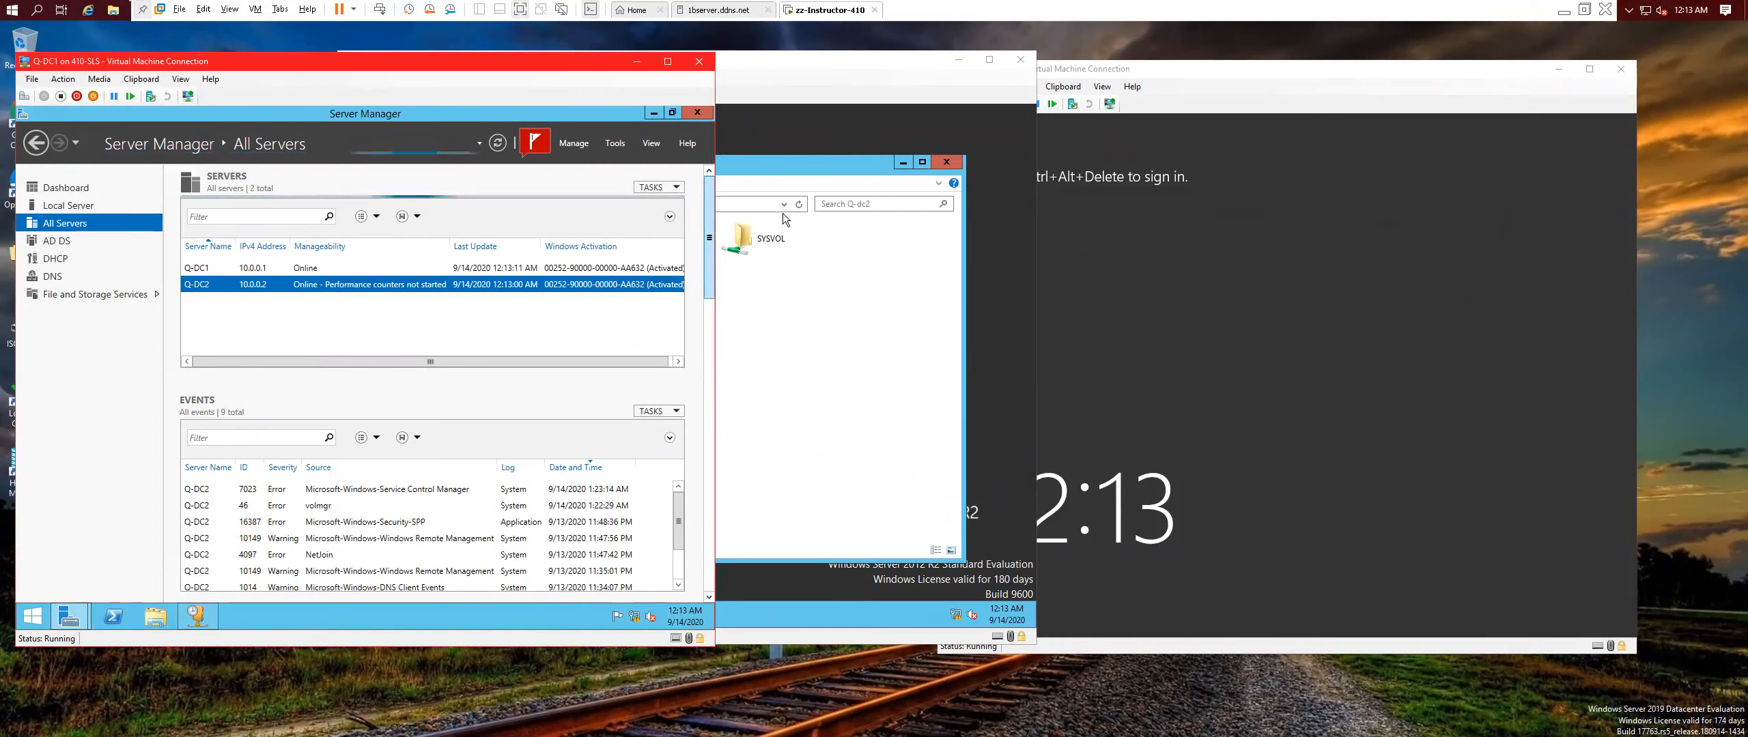
click(806, 165)
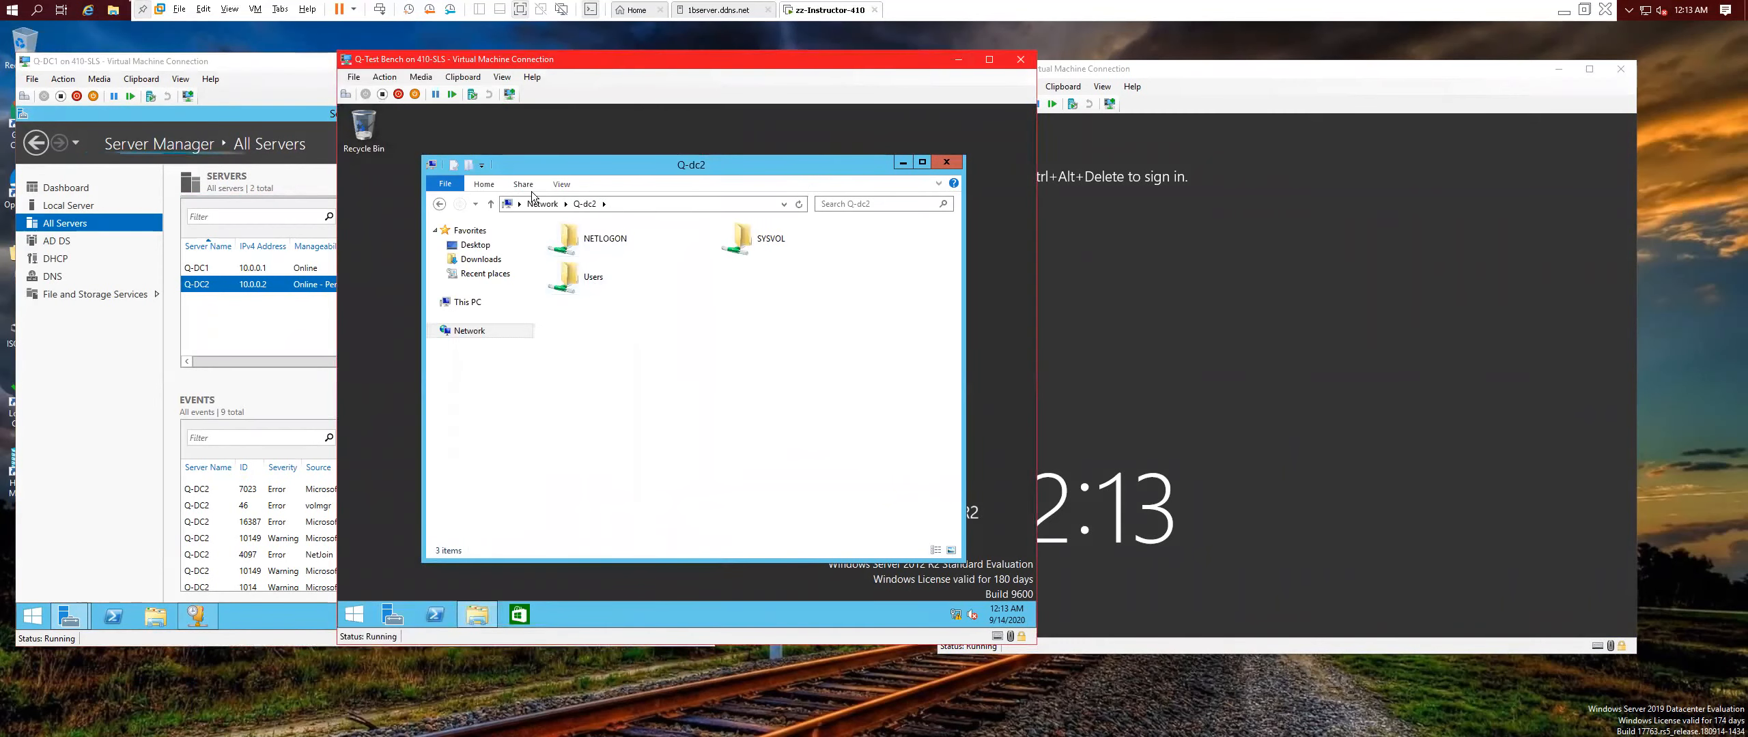
click(942, 163)
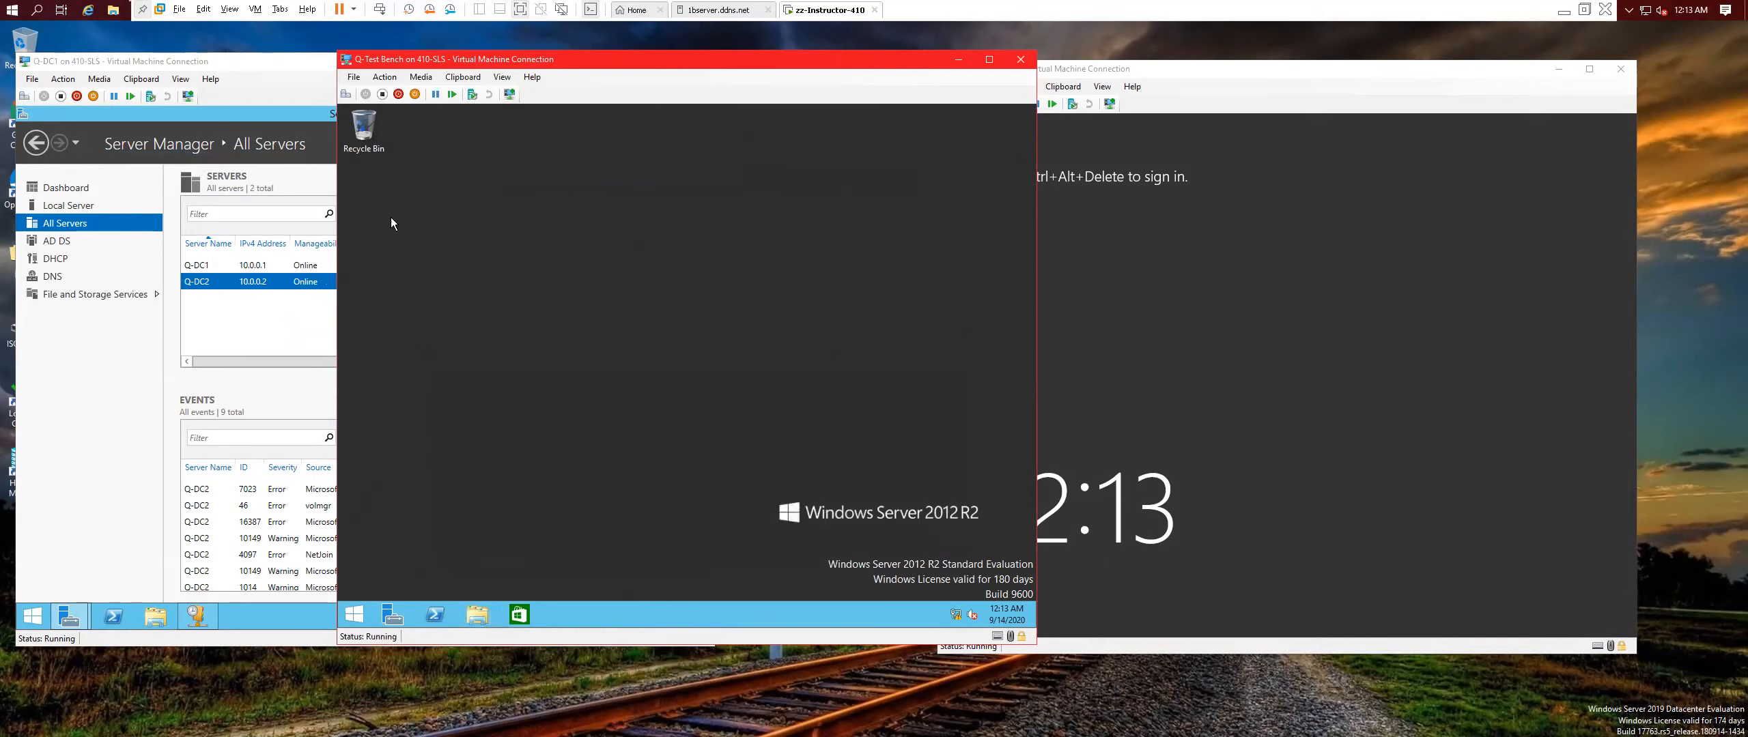
In PowerShell on Q-Test Bench, ping Q-dc1 and Q-dc2 to confirm both answer.
click(433, 613)
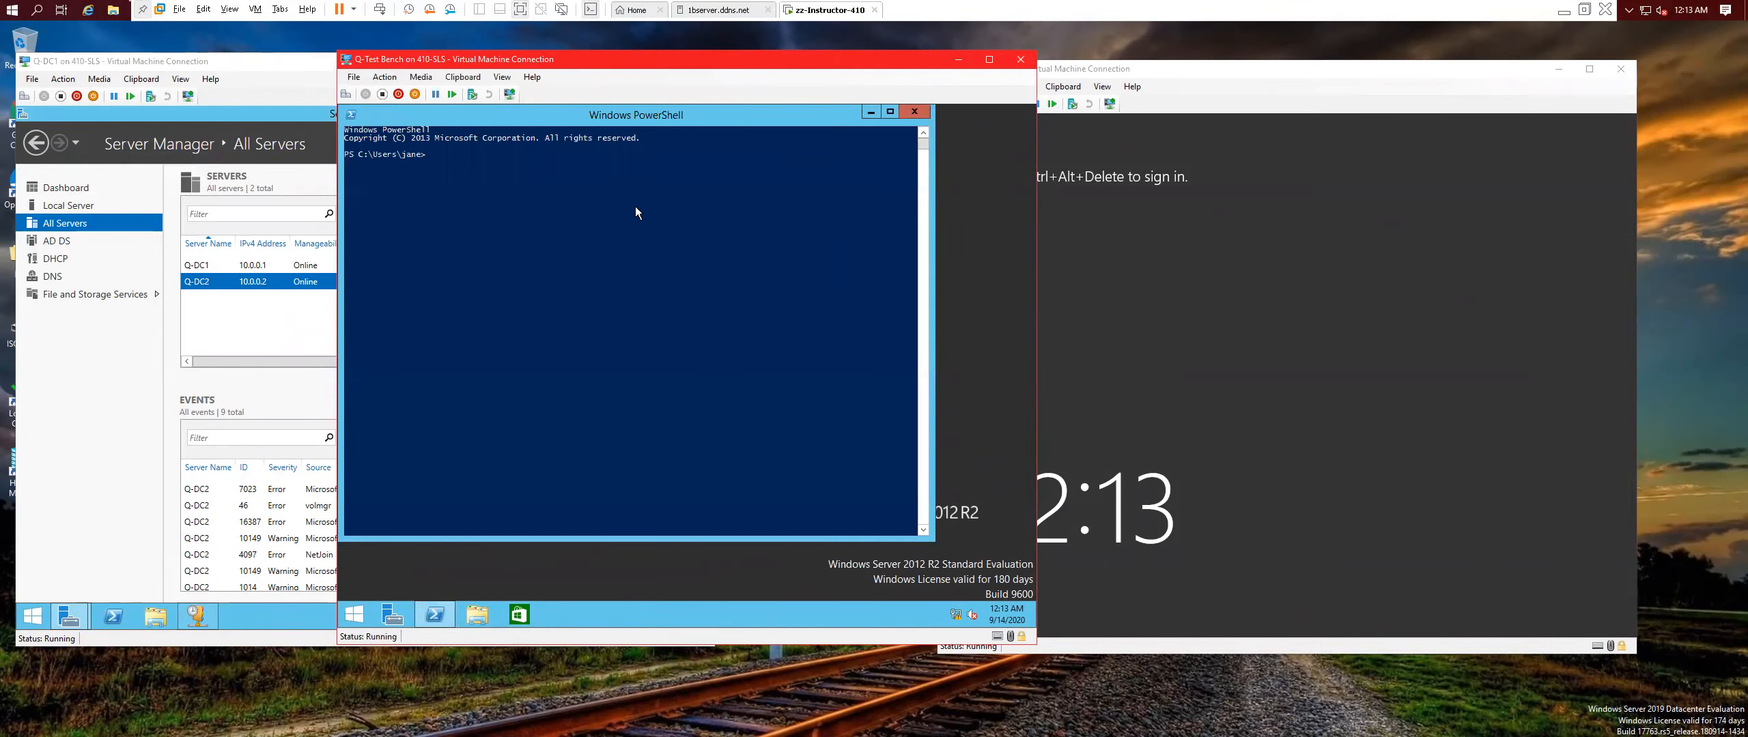
text(ping Q-dc1)
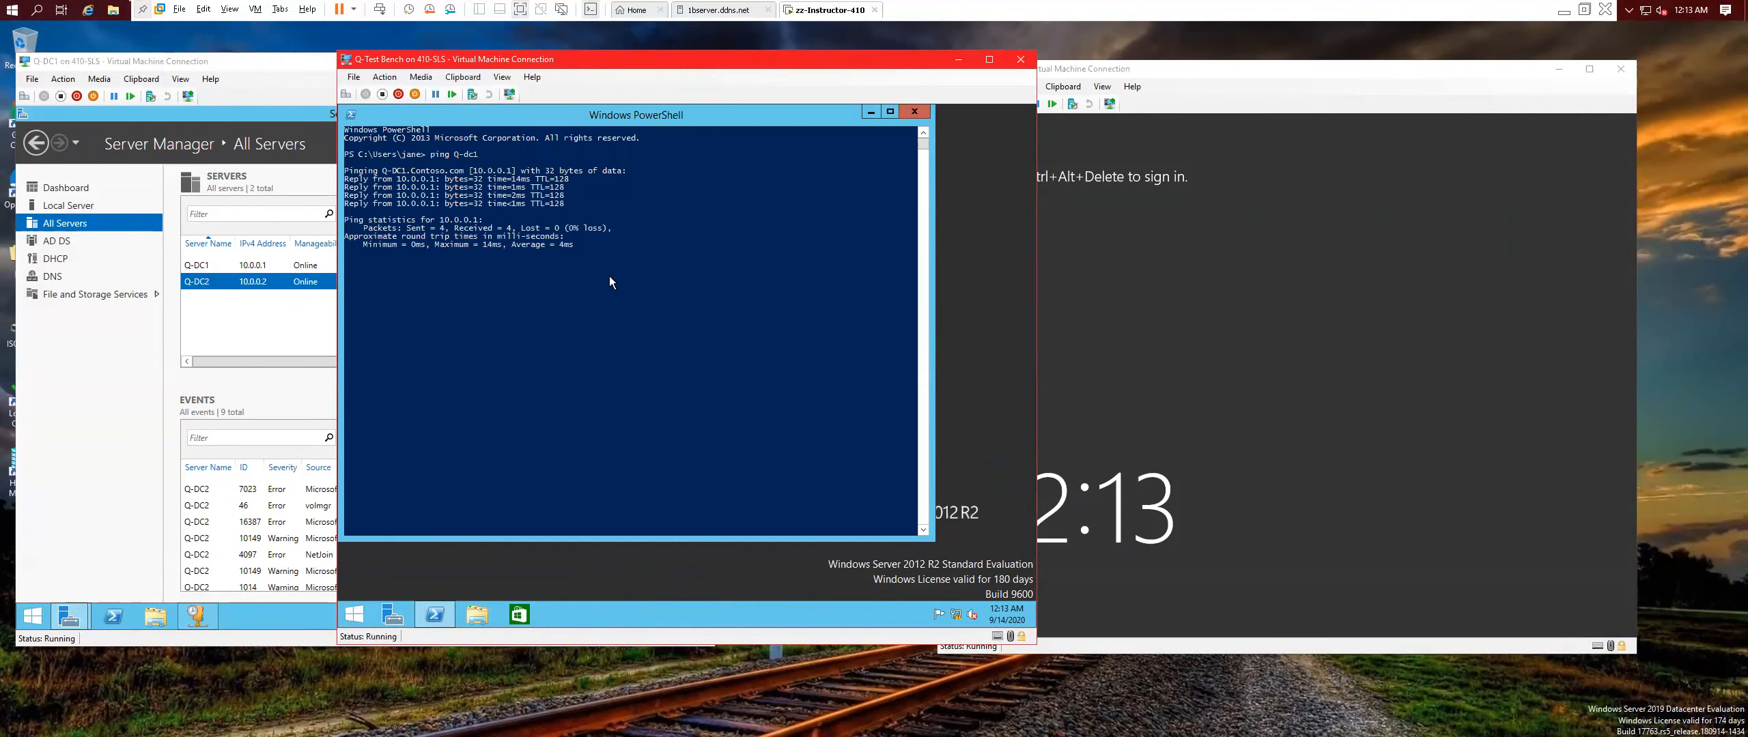
key(Up)
key(Return)
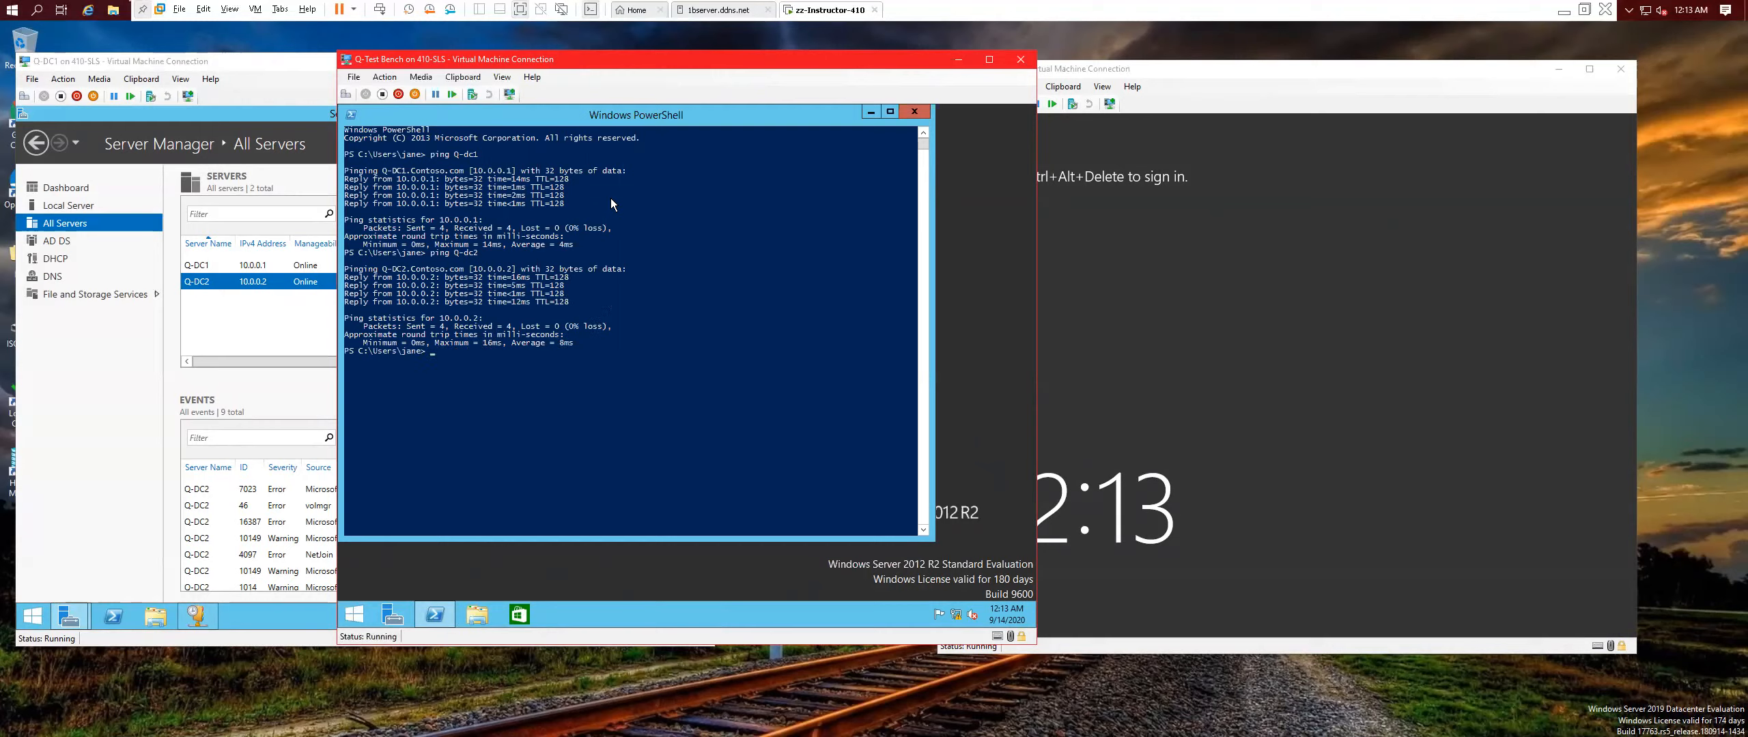
Clear the console and run ipconfig /all to show the DHCP lease from 10.0.0.2.
text(cls)
key(Return)
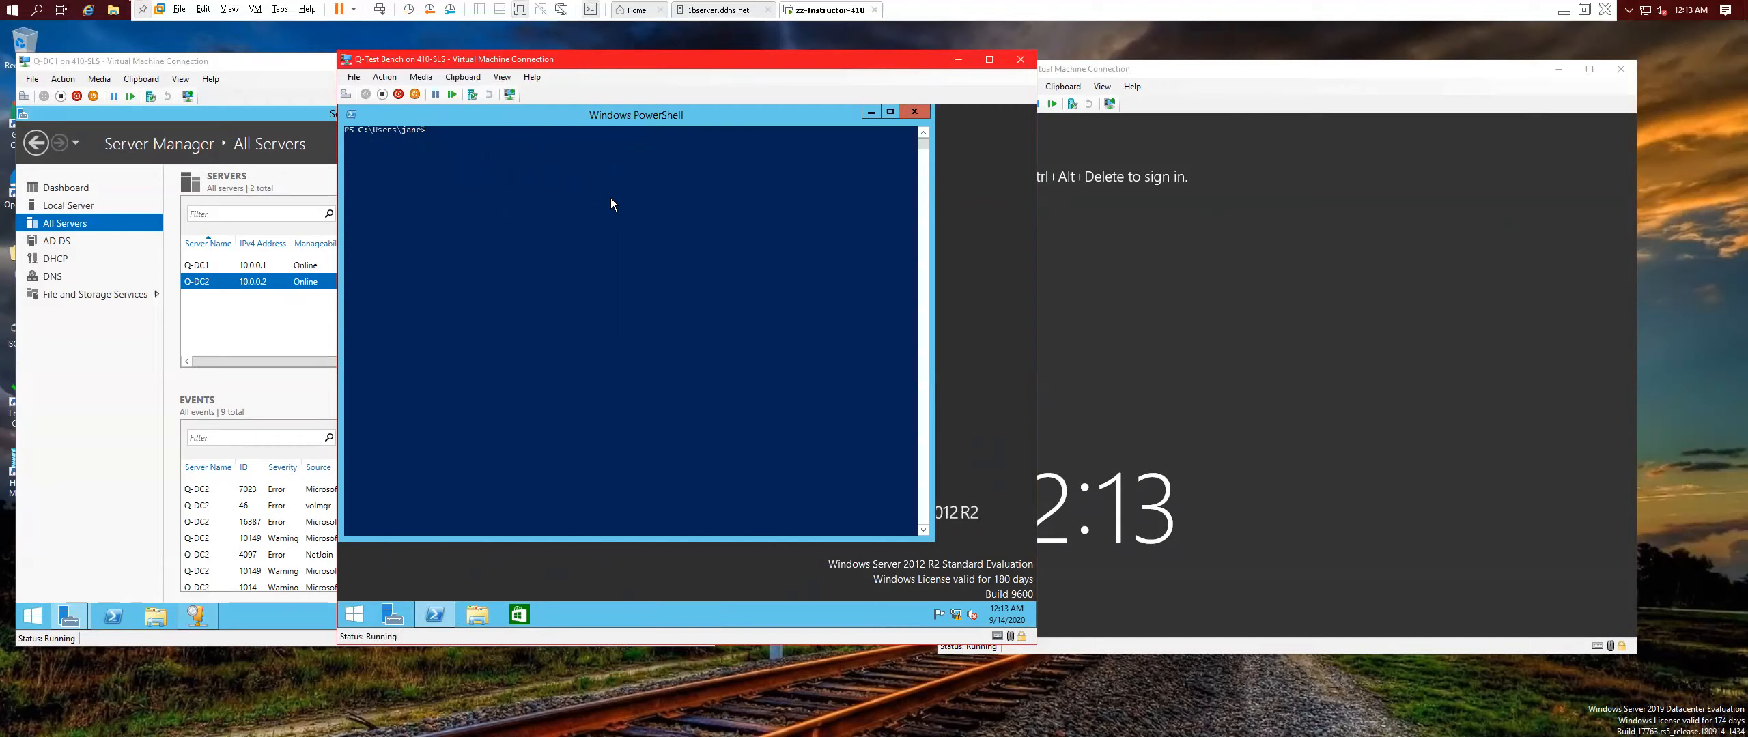
text(id)
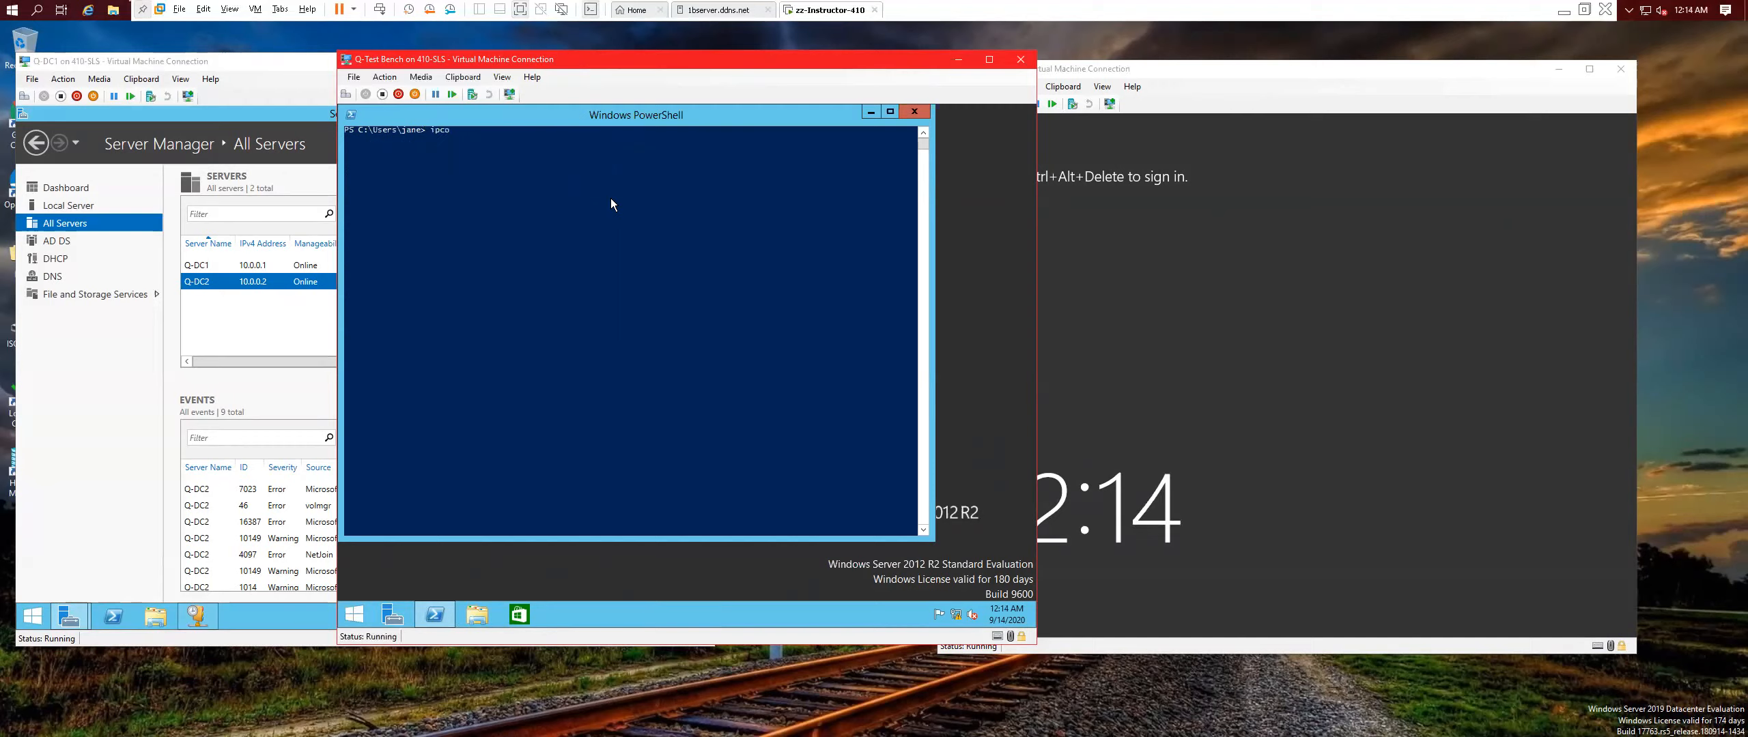
text(config /all)
key(Return)
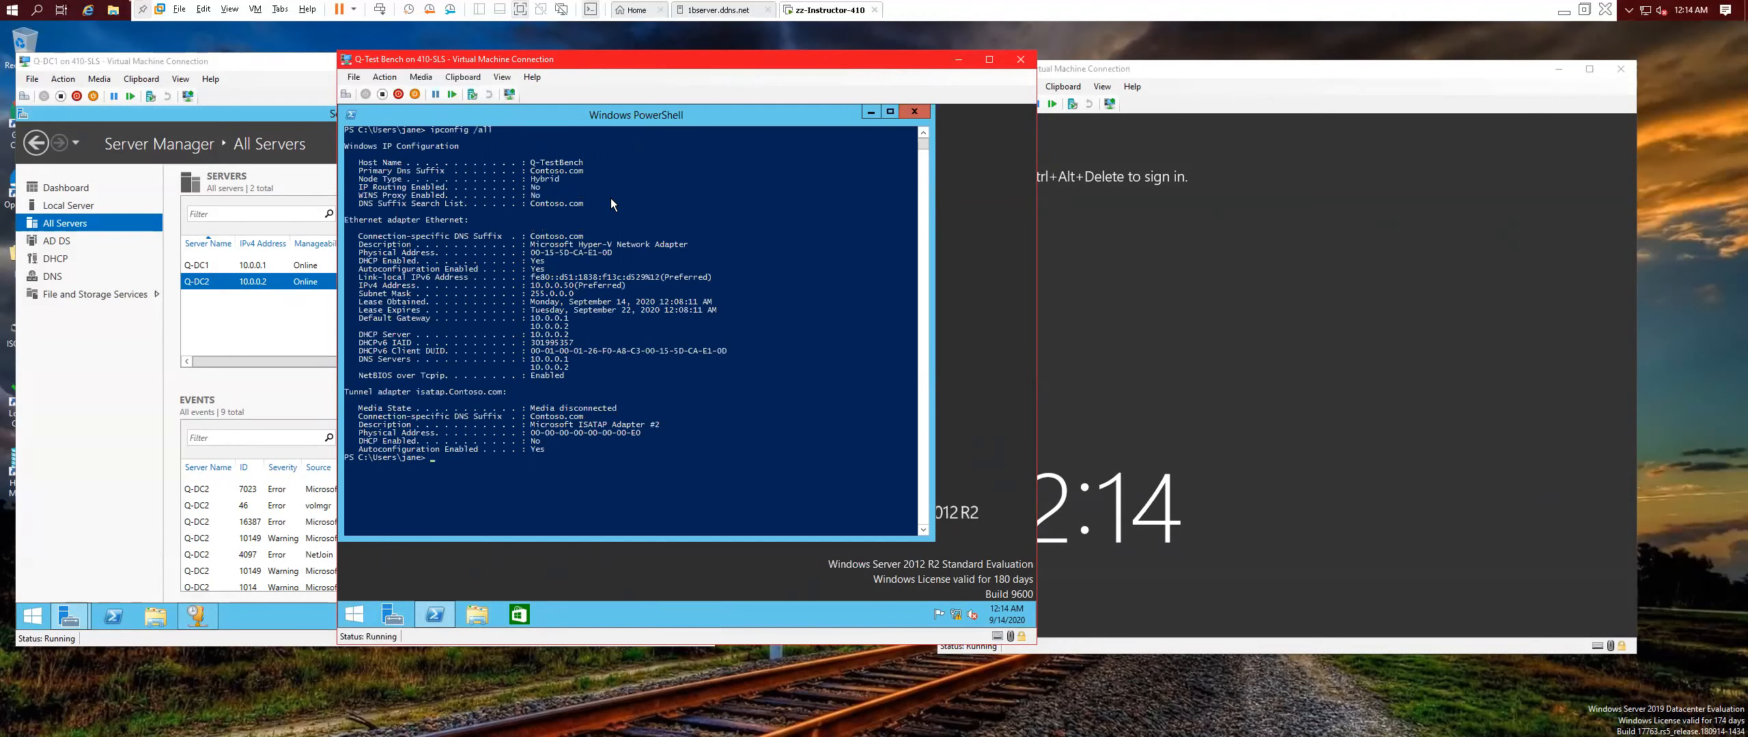